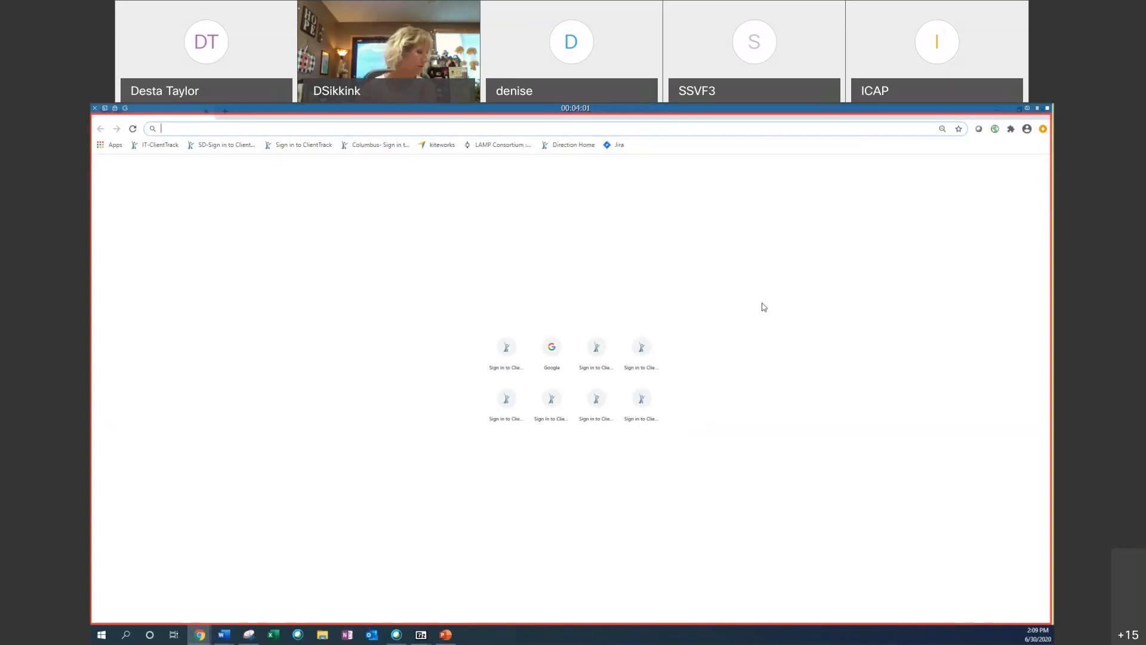
Step: Open the ClientTrack South Dakota HMIS Train sign-in page from the address bar suggestions
type("so")
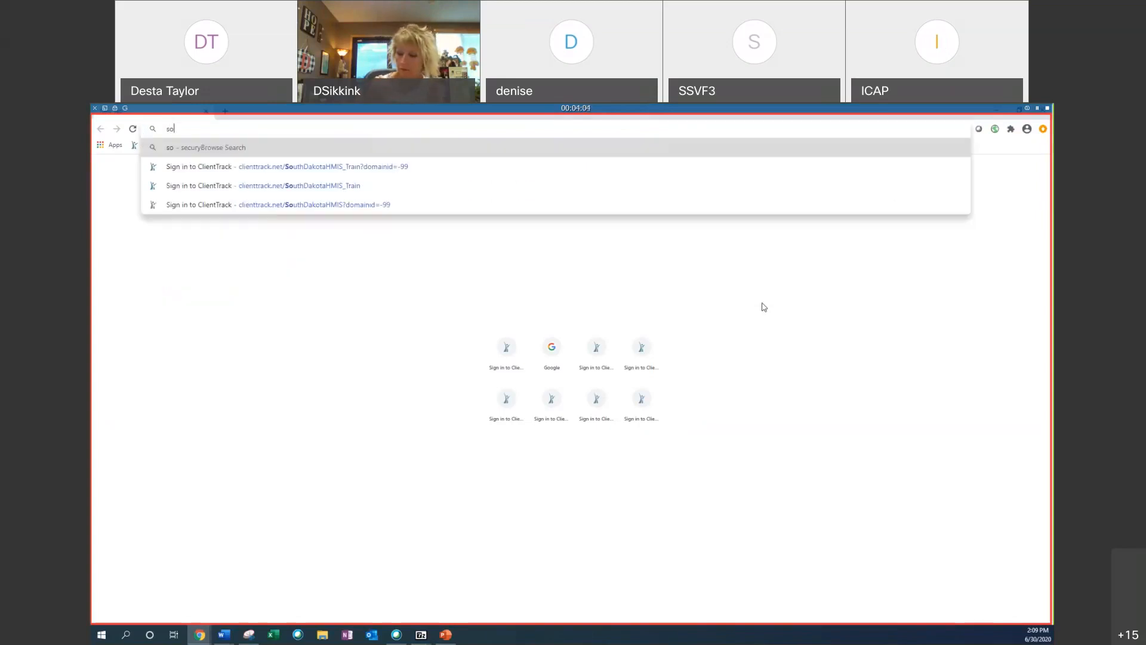
left_click(282, 186)
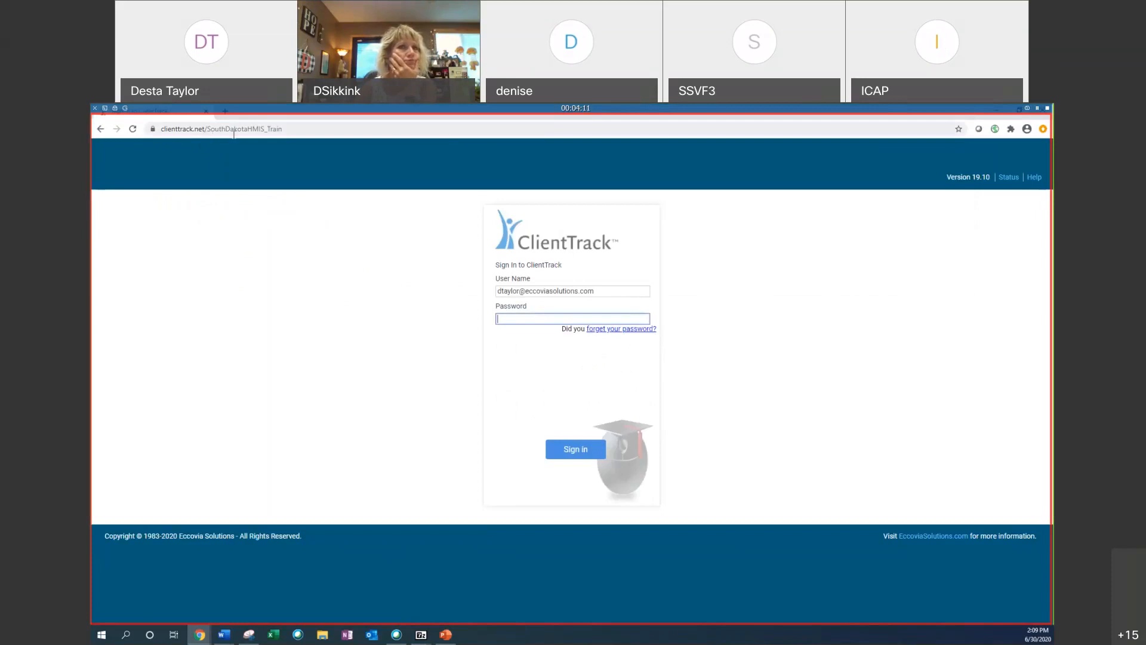
Step: Highlight the site address, pointing out its _Train ending
left_click_drag(266, 129, 160, 129)
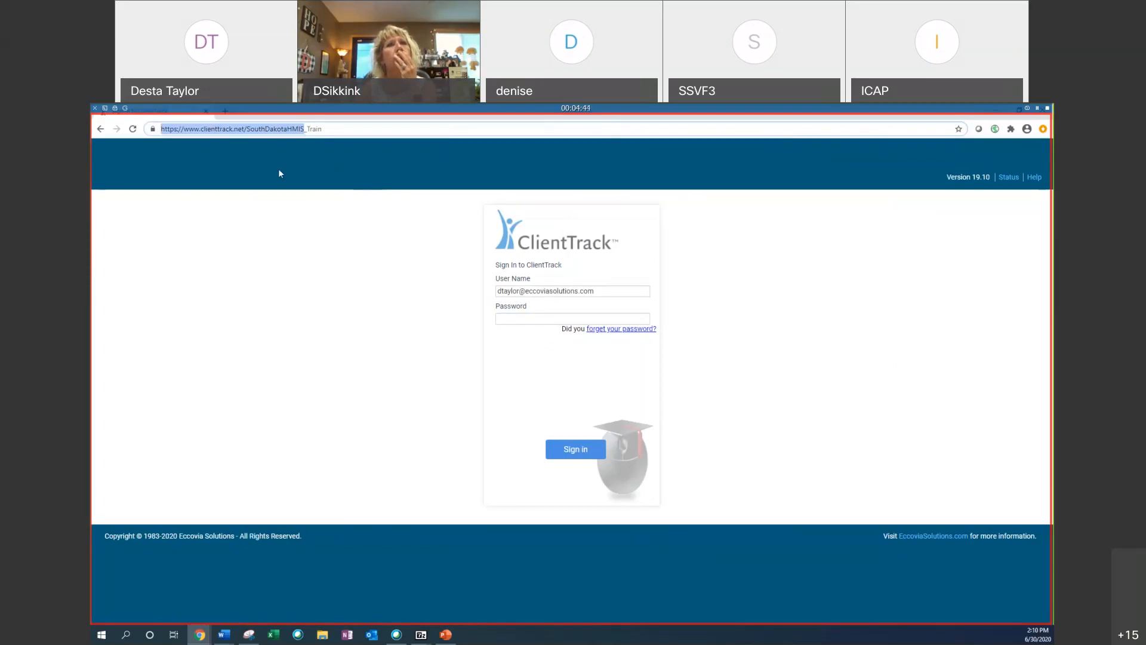
left_click(307, 140)
left_click_drag(286, 130, 266, 129)
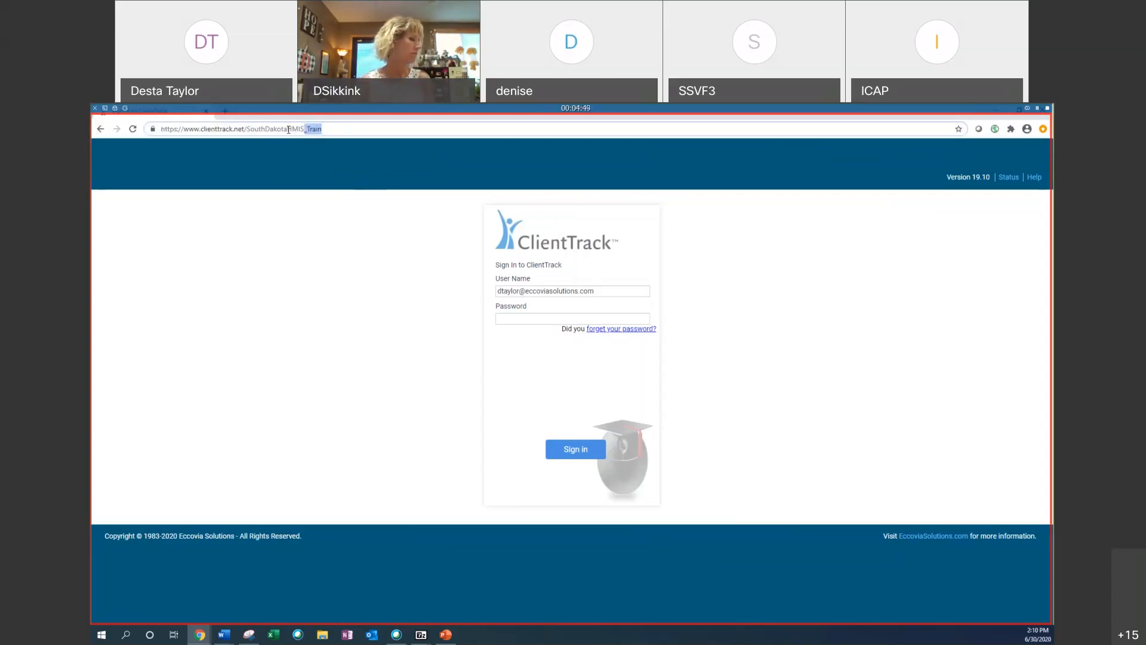
left_click(386, 207)
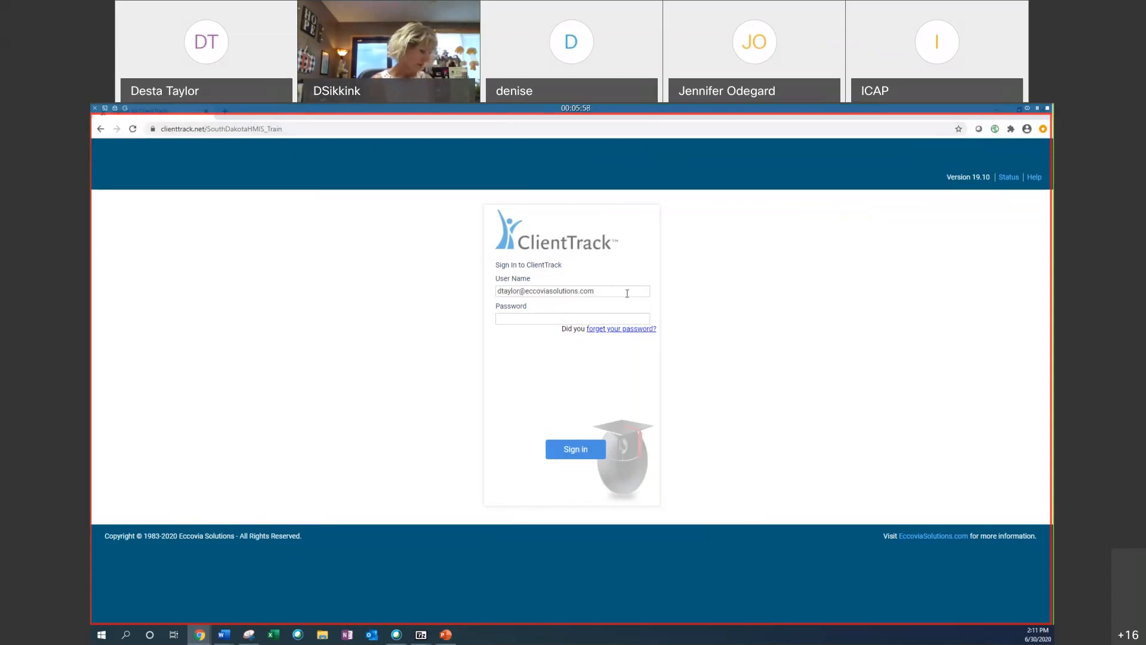
Step: Sign in with the existing user name and the account password
triple_click(606, 290)
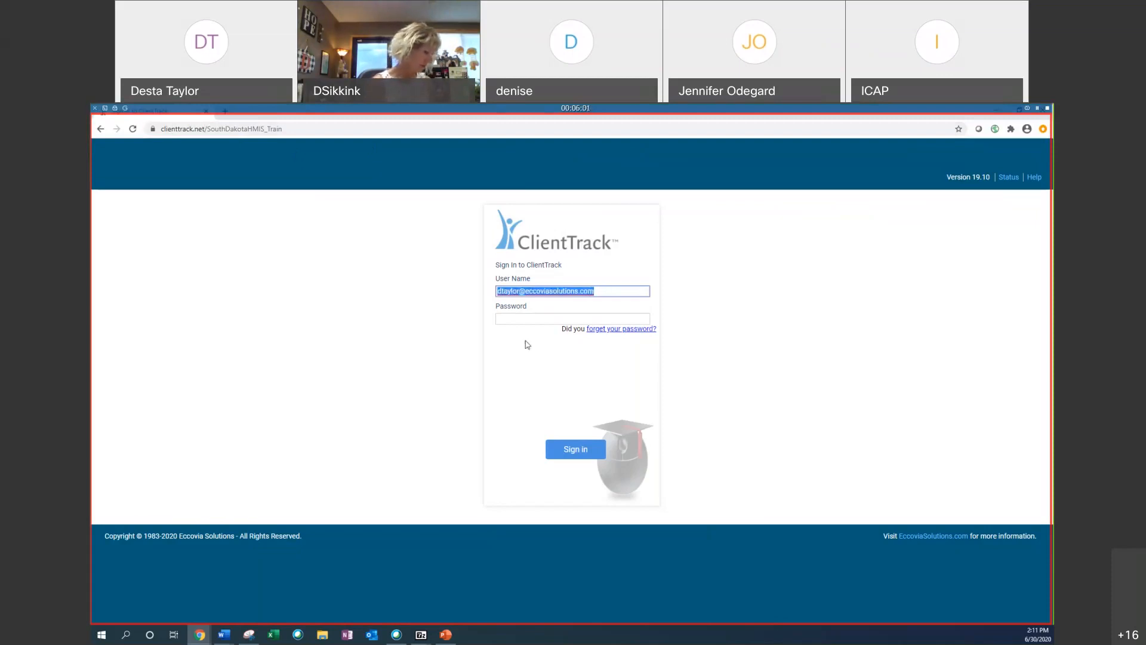
left_click(624, 315)
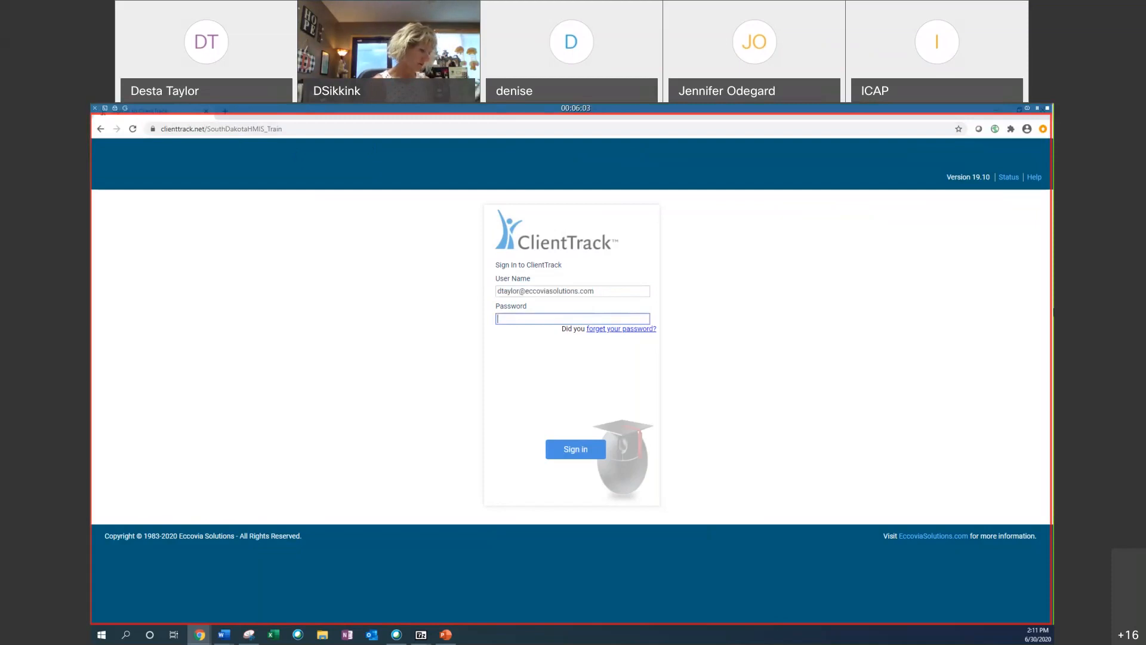
type("•••••••••")
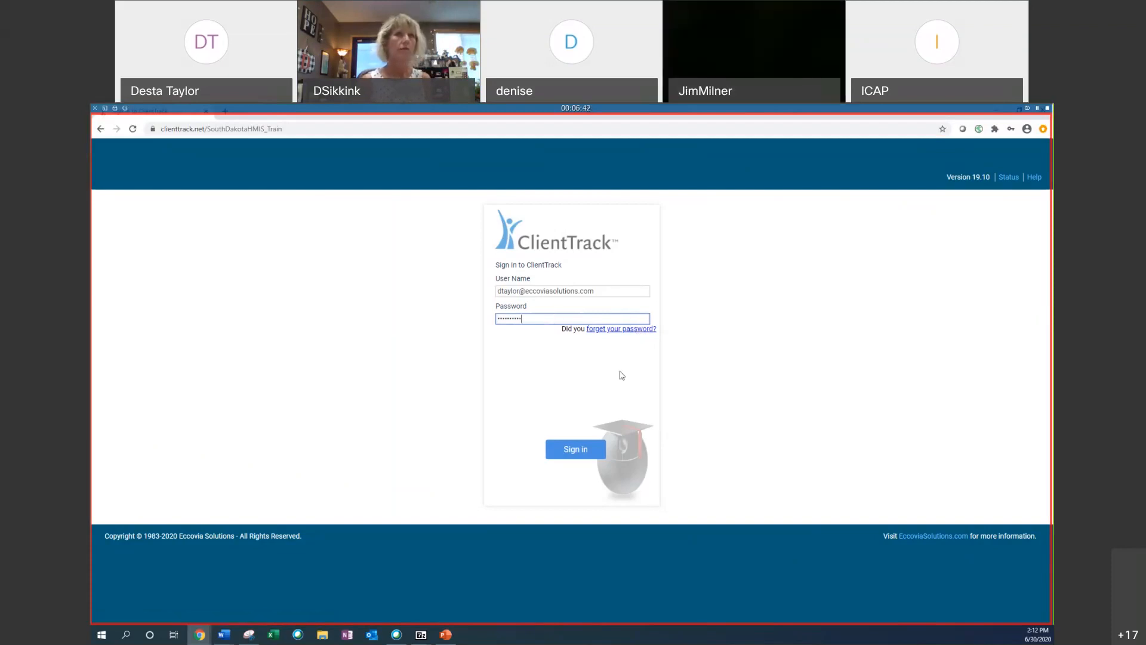
left_click(579, 451)
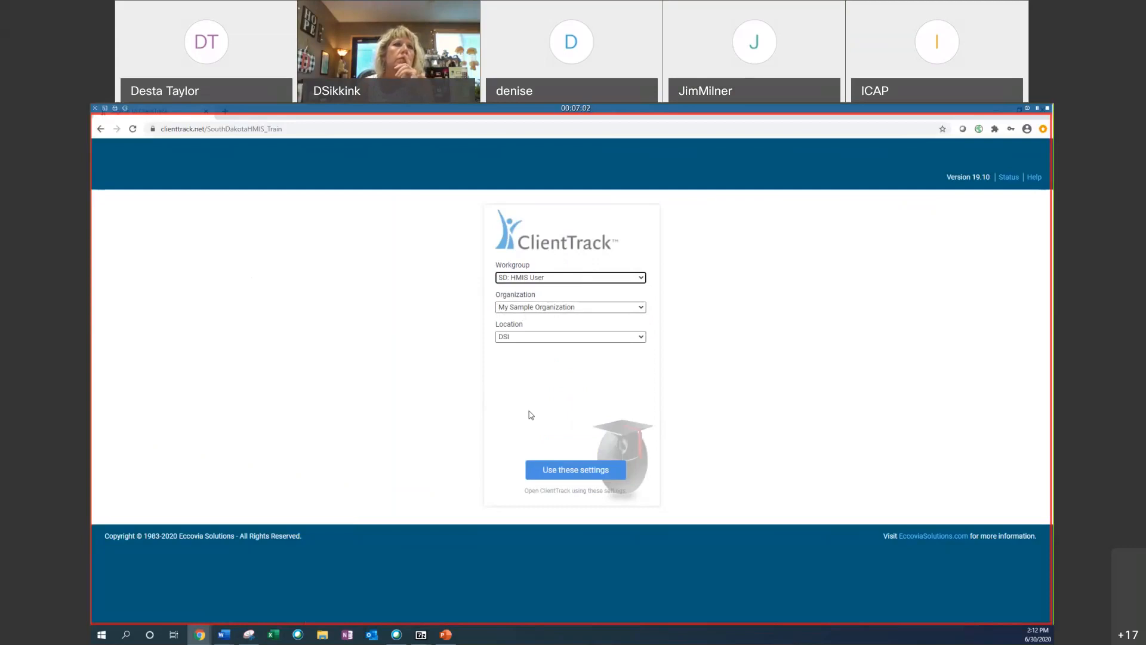
Step: Choose the CES - Coordinated Entry System workgroup, keep My Sample Organization and DSI, and use these settings
left_click(556, 279)
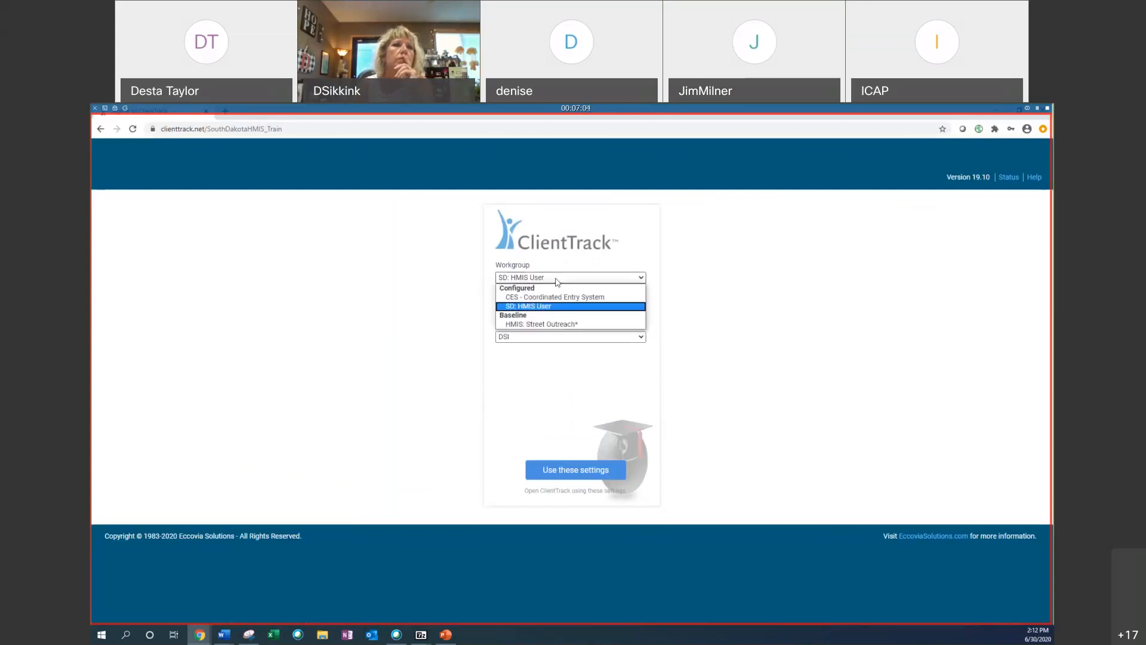
left_click(531, 297)
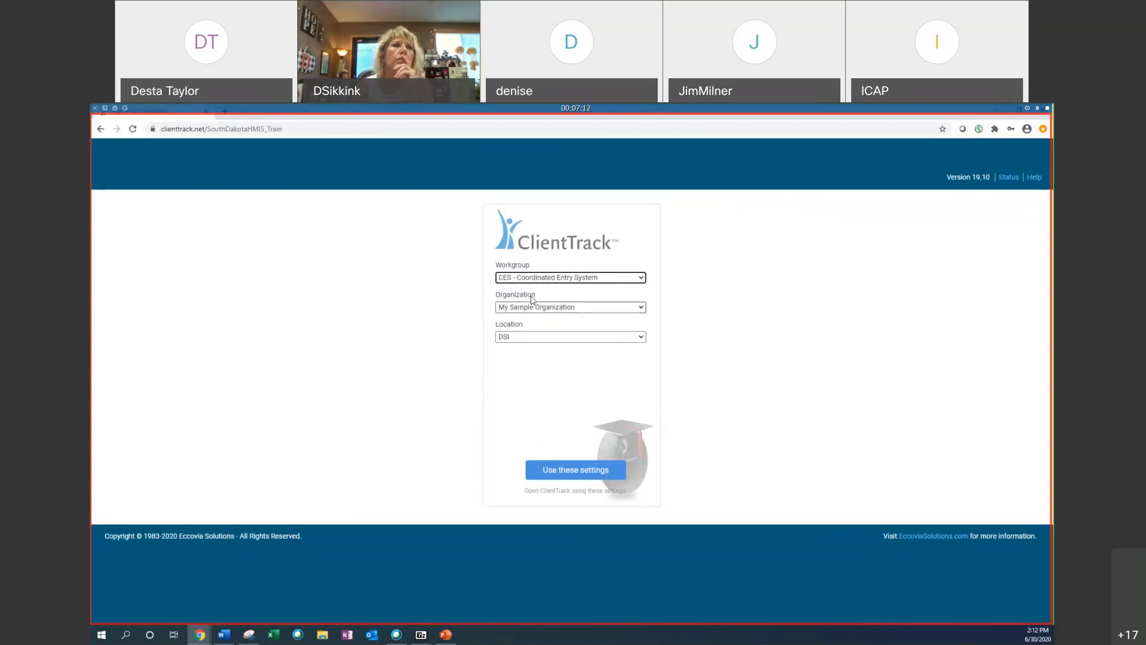
left_click(526, 307)
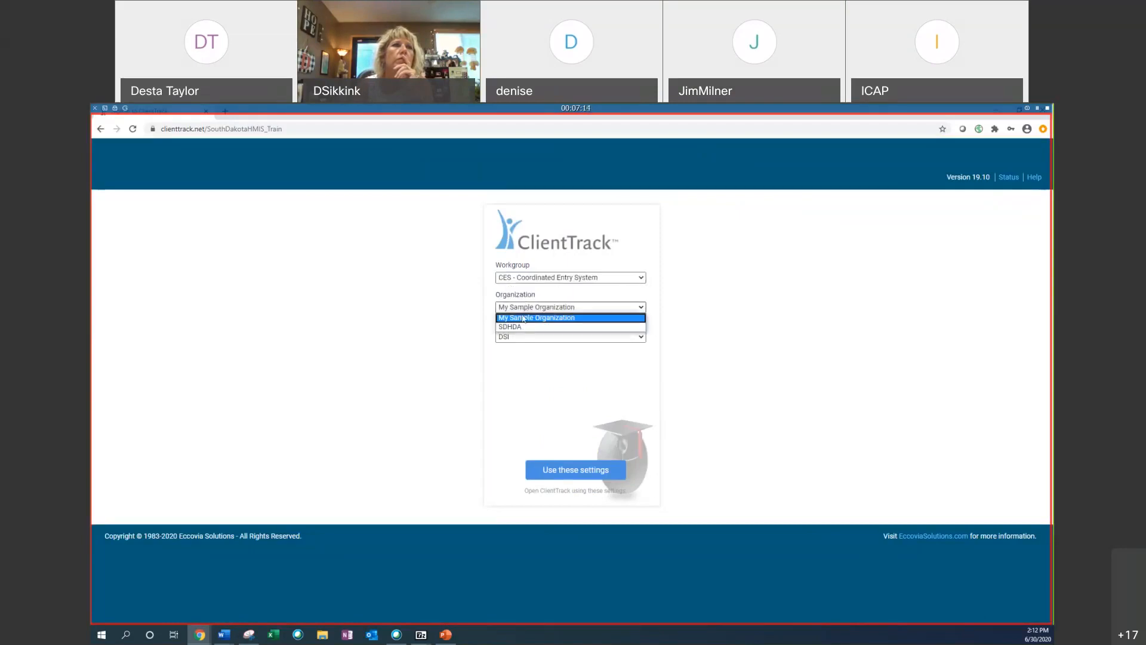
left_click(477, 273)
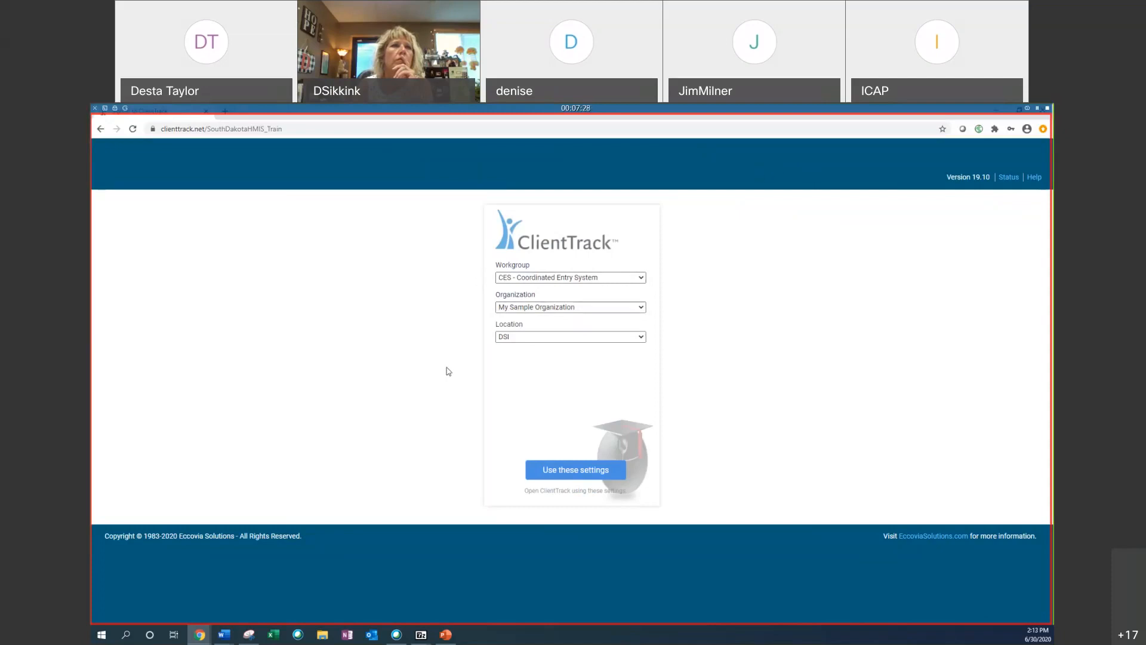
left_click(551, 337)
left_click(550, 338)
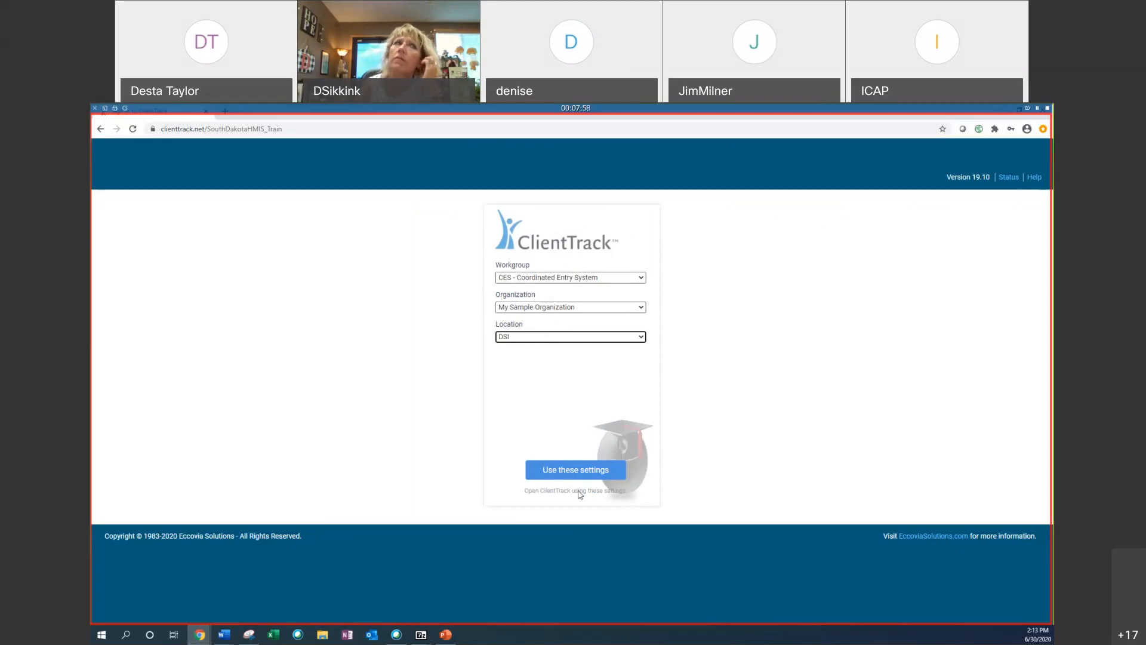
left_click(558, 470)
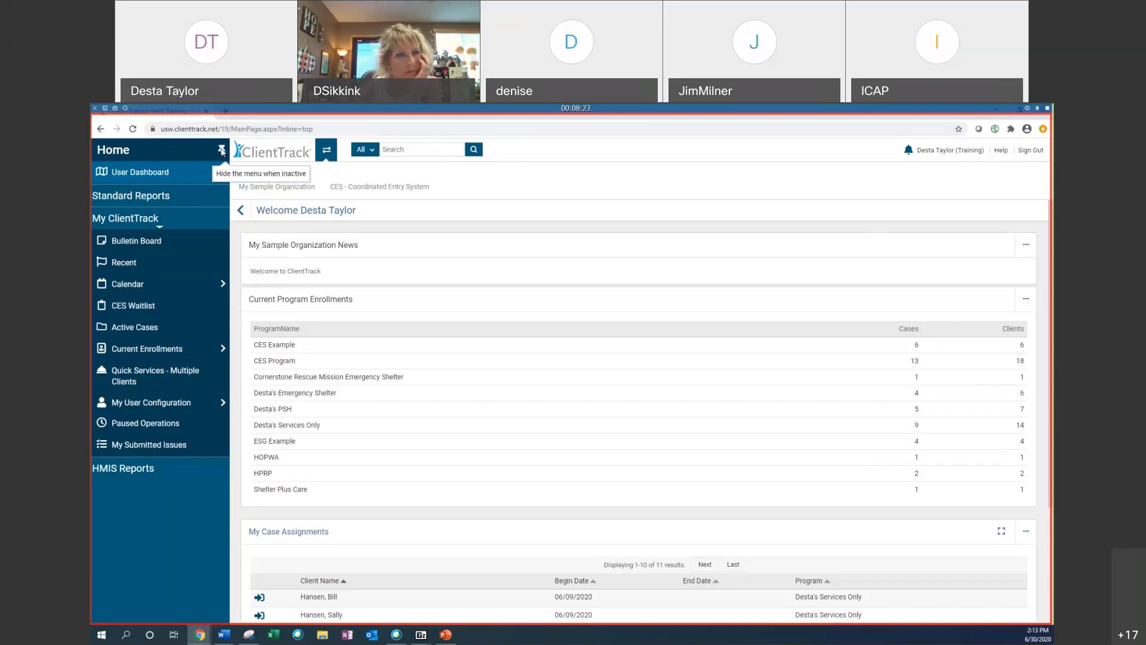
Step: Toggle the side menu between auto-hide and pinned, leaving it pinned open
left_click(222, 150)
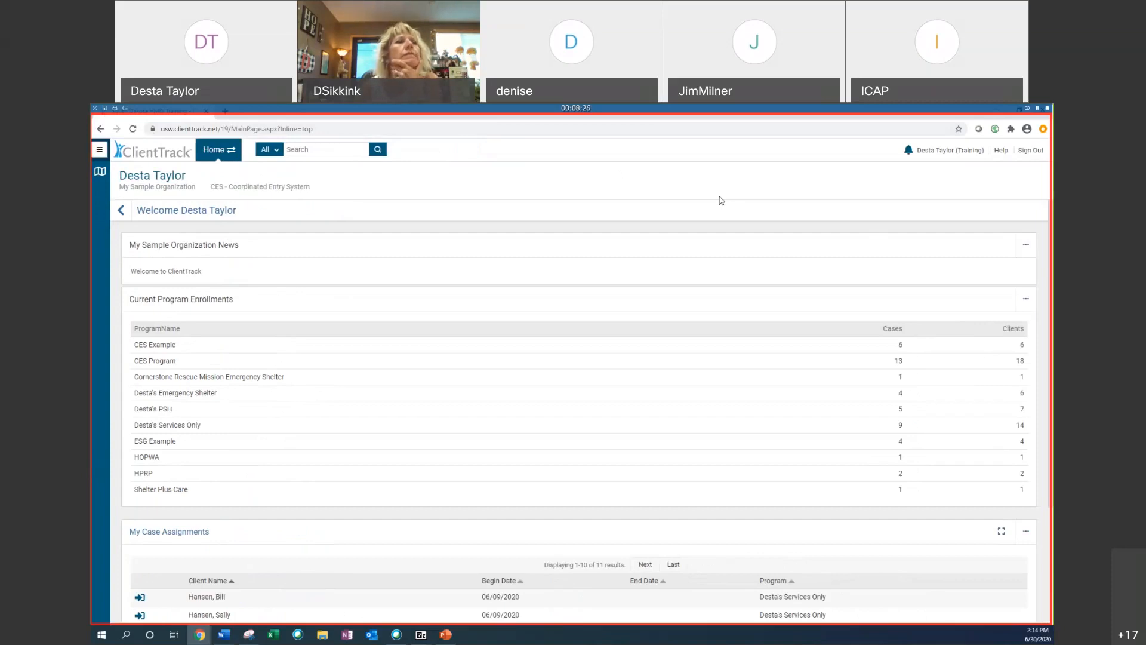
left_click(100, 151)
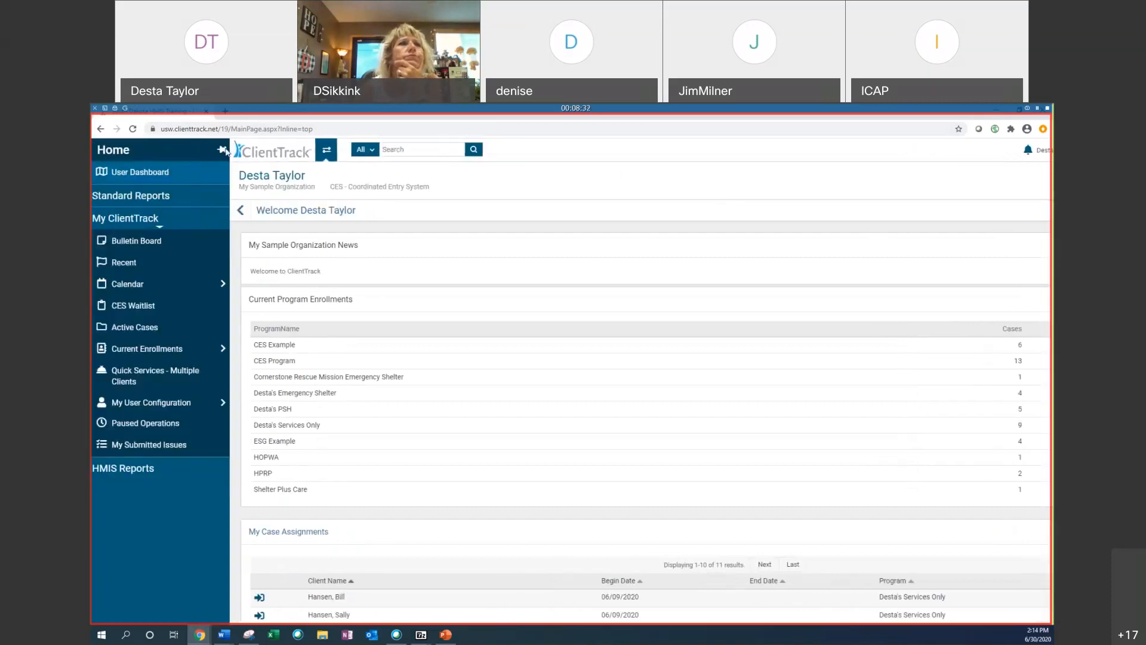
left_click(222, 149)
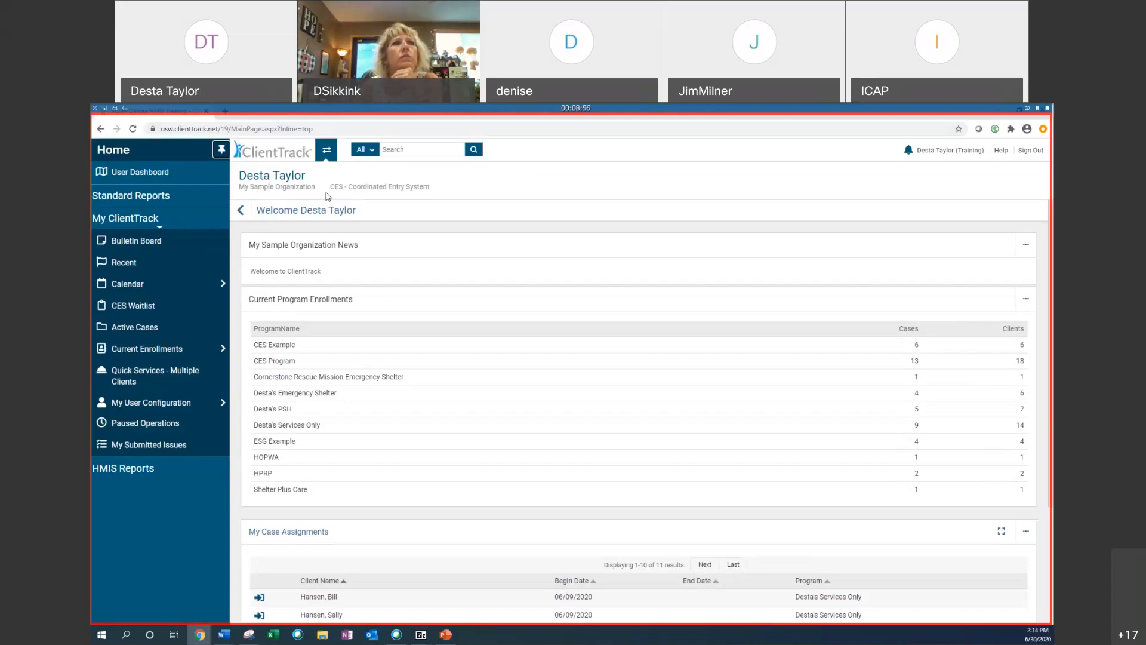
left_click(222, 150)
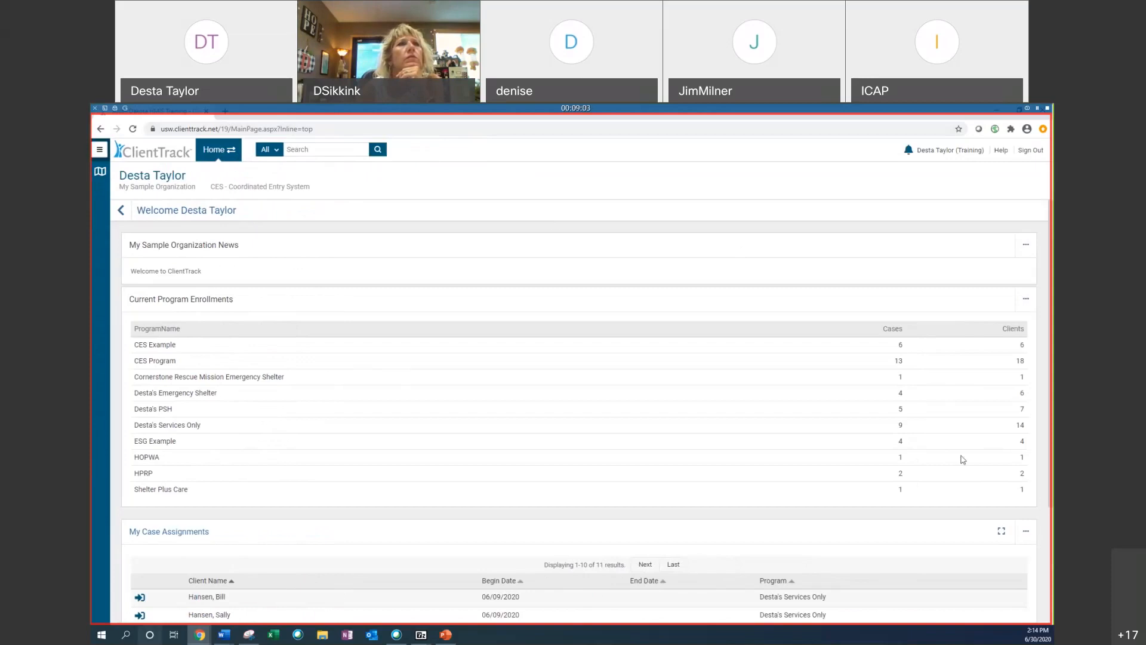
left_click(100, 151)
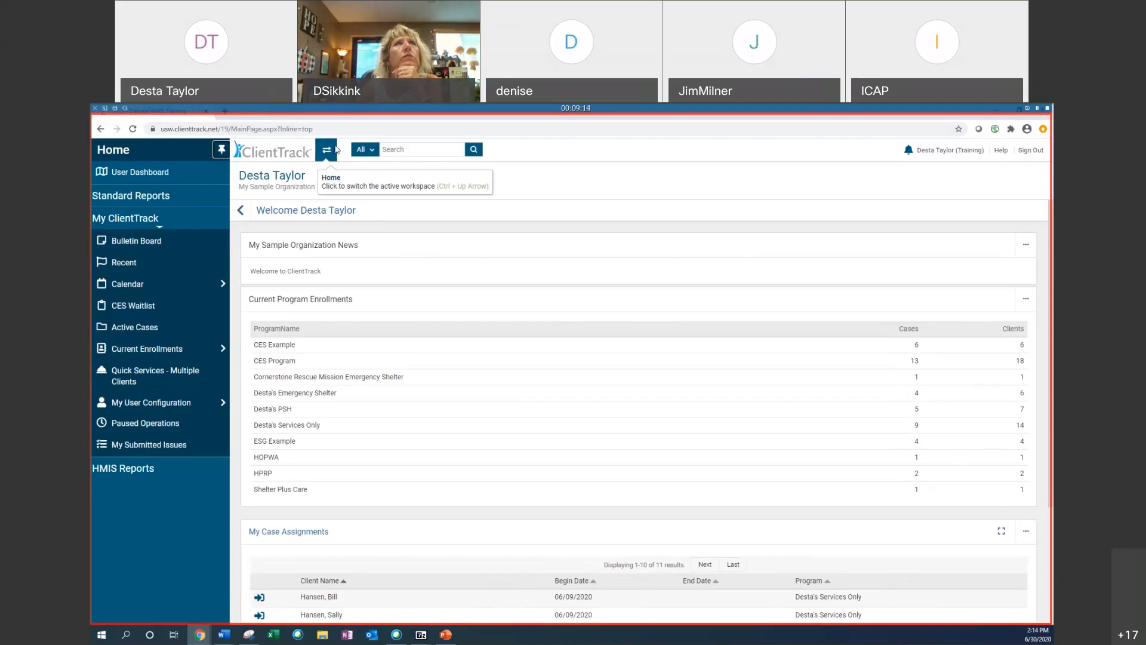
Step: Open the user profile panel and switch the workgroup to SD: HMIS User
mouse_move(951, 157)
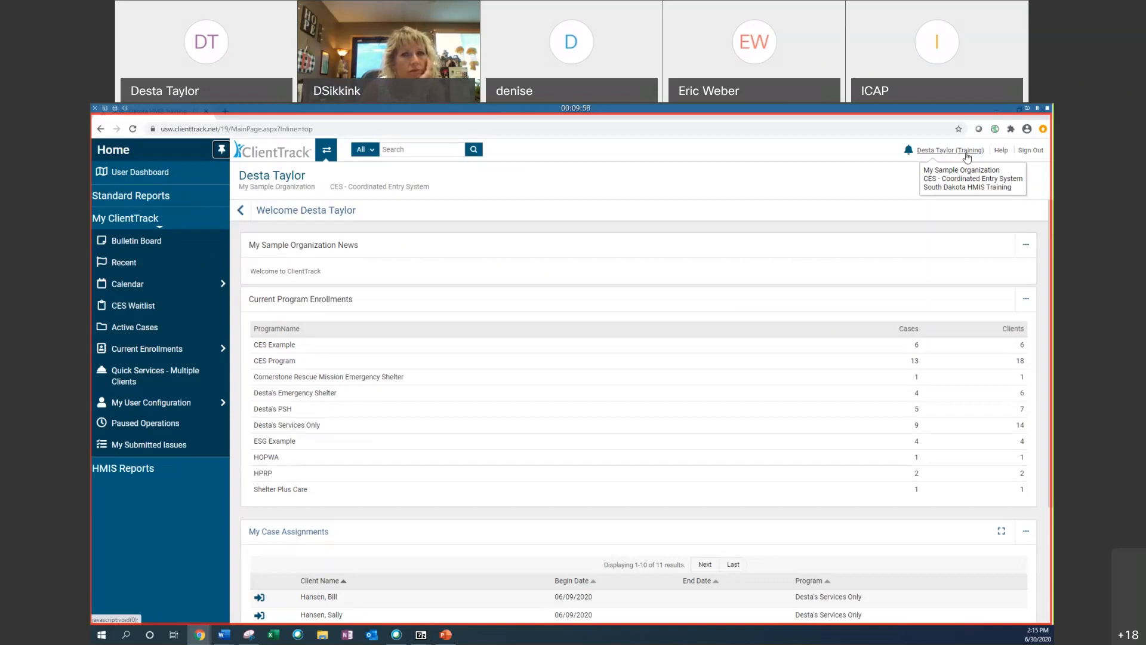
left_click(967, 153)
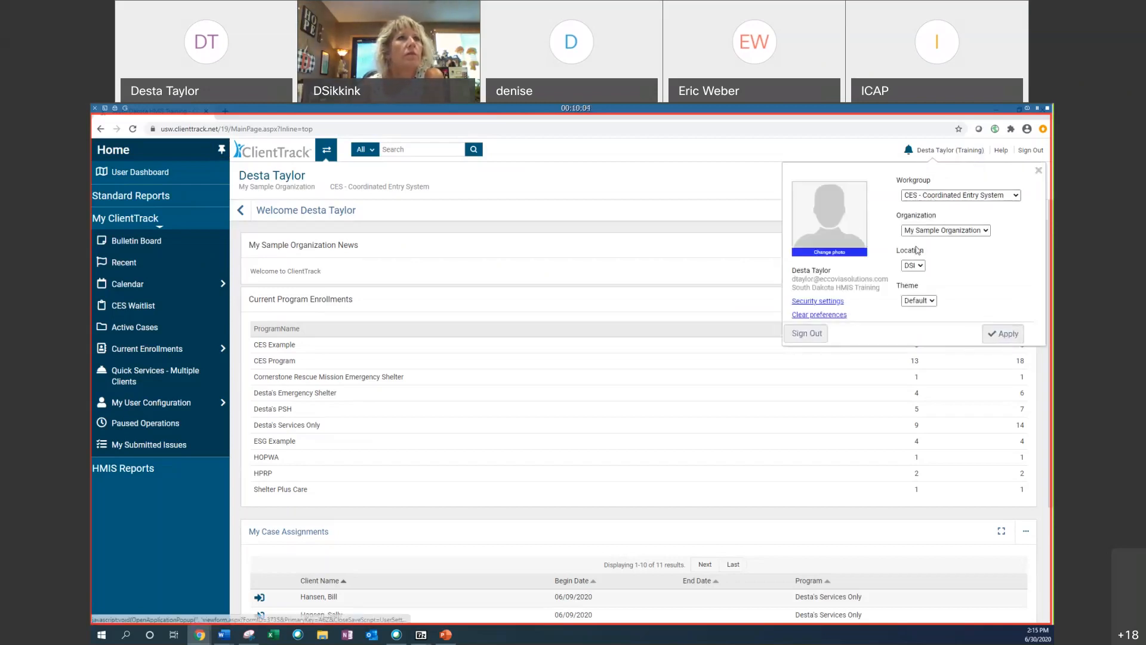
left_click(954, 194)
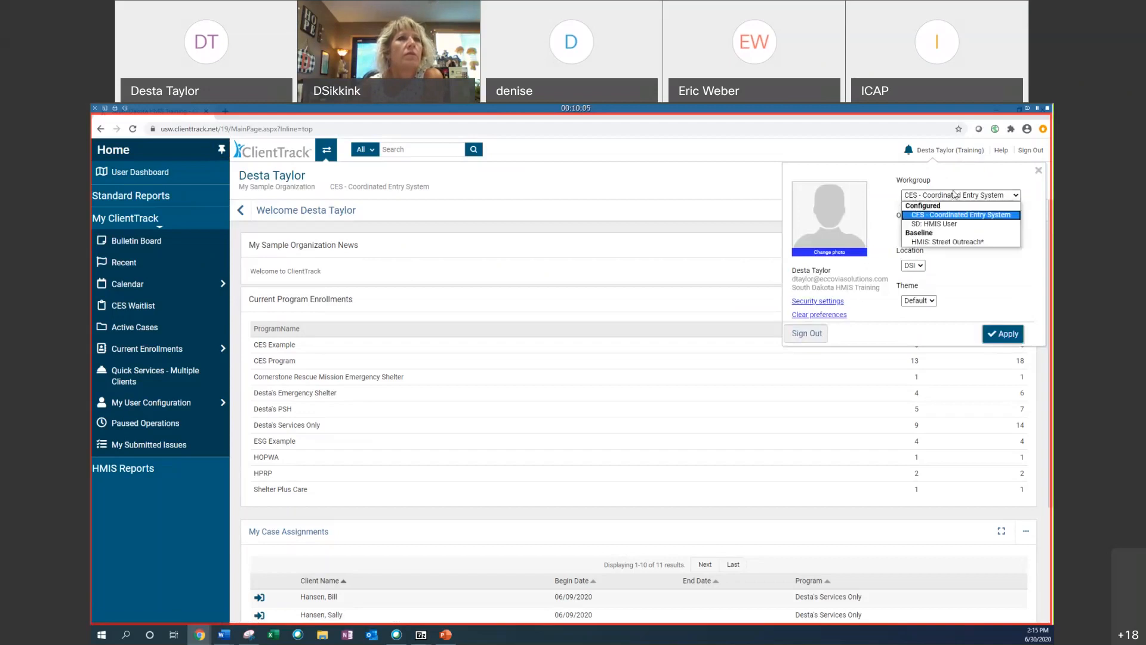
left_click(943, 224)
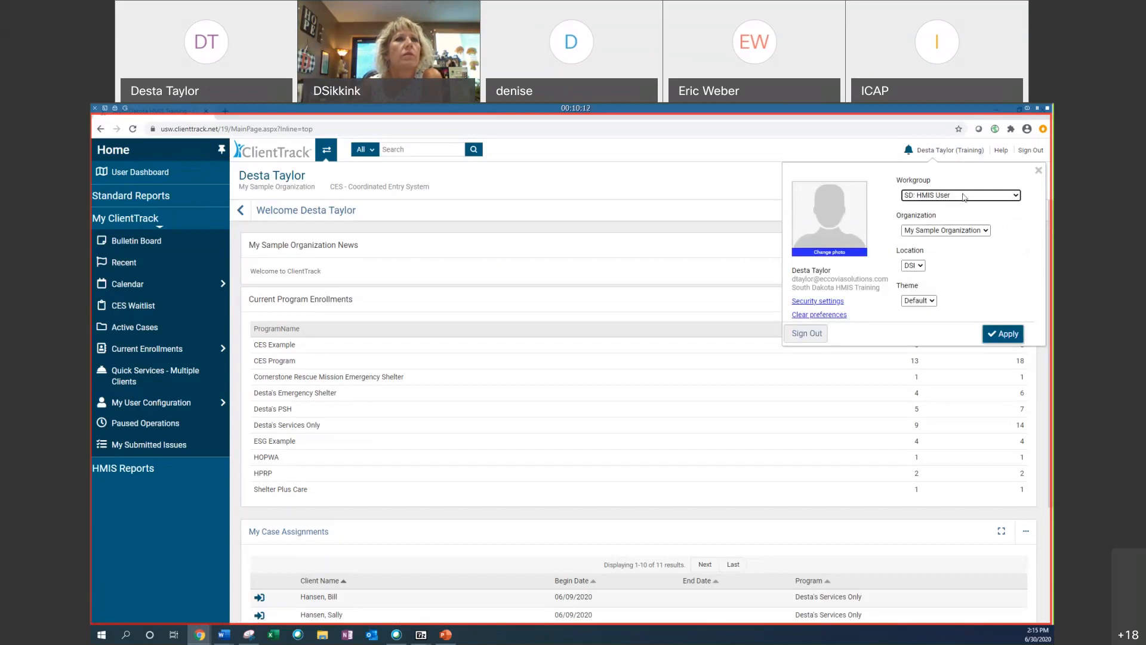
left_click(910, 197)
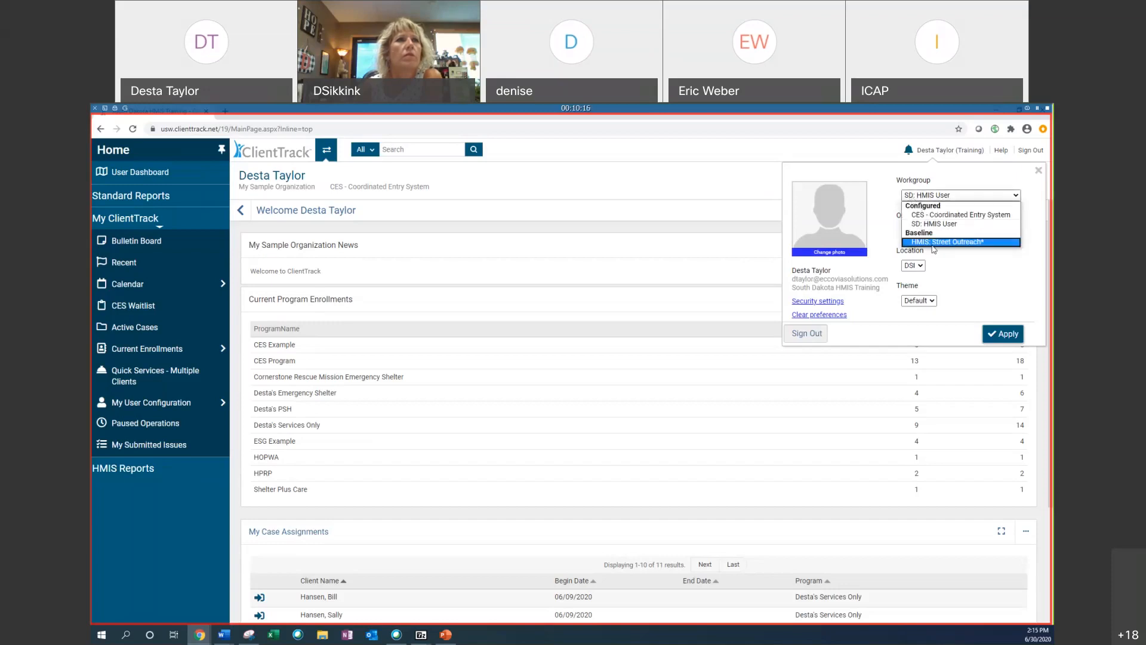
left_click(938, 222)
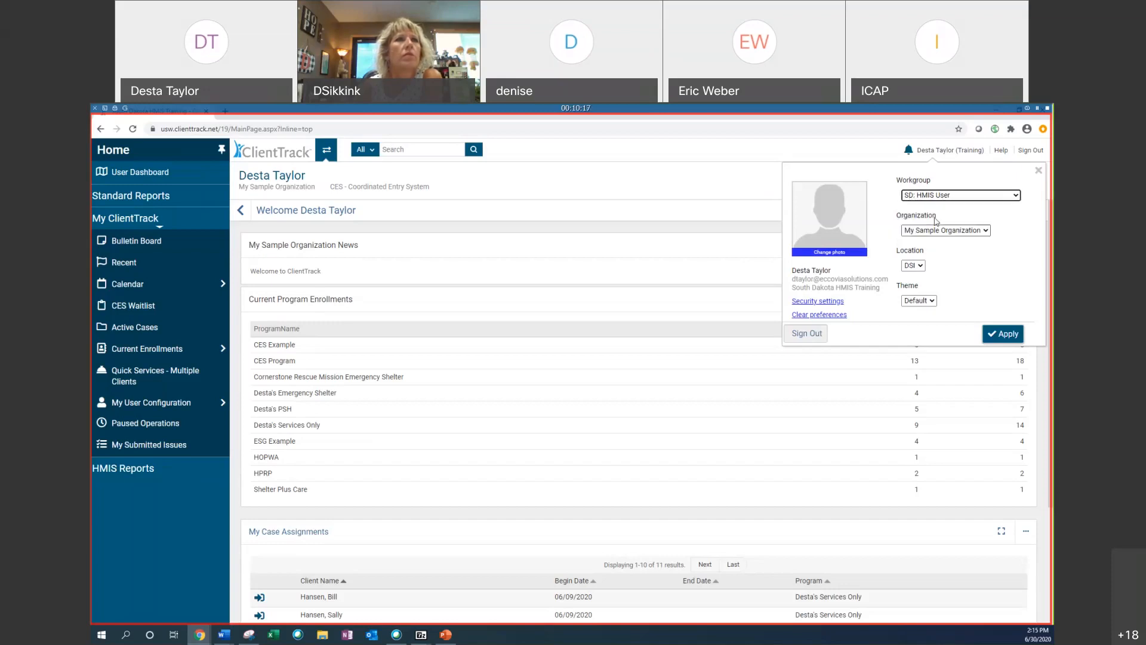
left_click(921, 232)
left_click(920, 238)
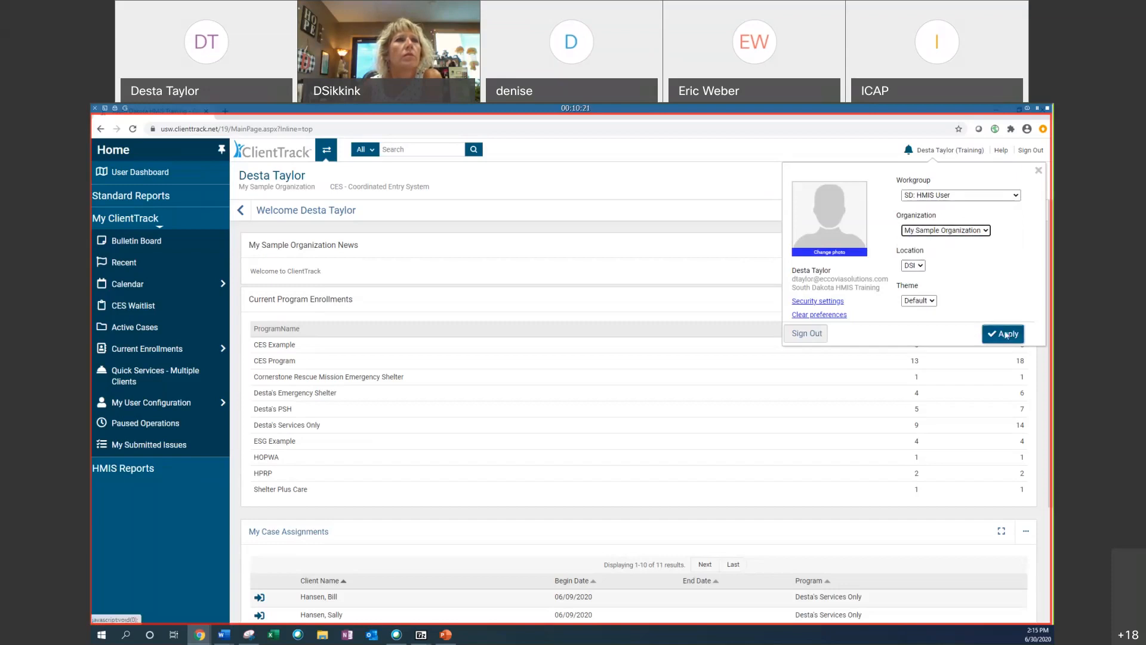
Step: Set the theme to Dark and apply the profile changes
left_click(931, 303)
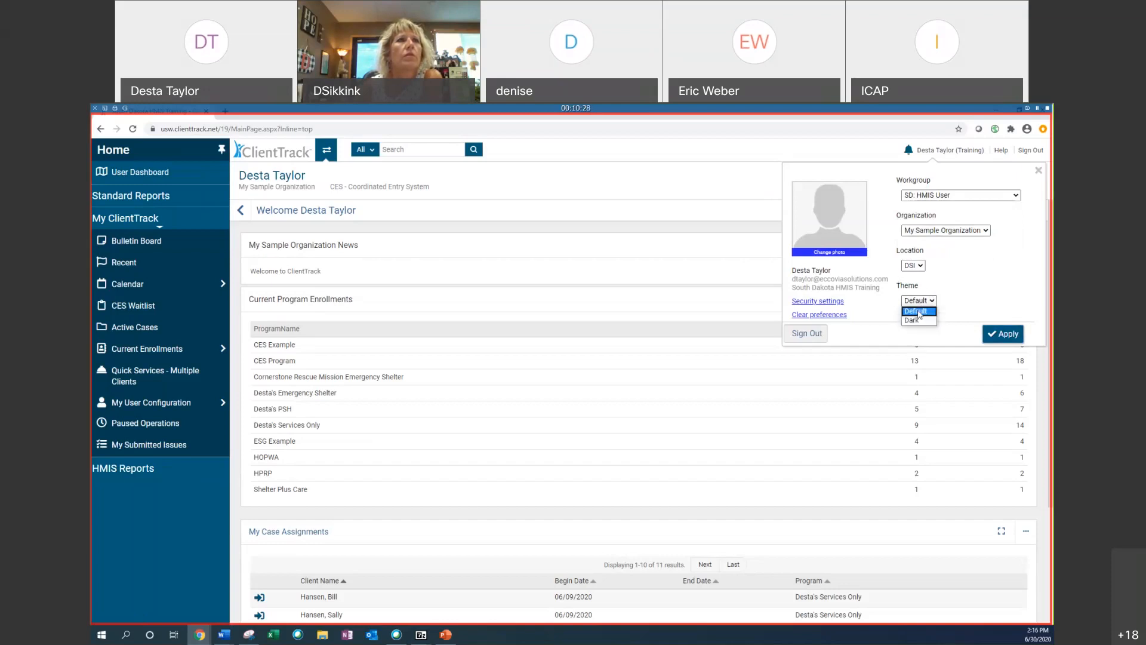
left_click(915, 320)
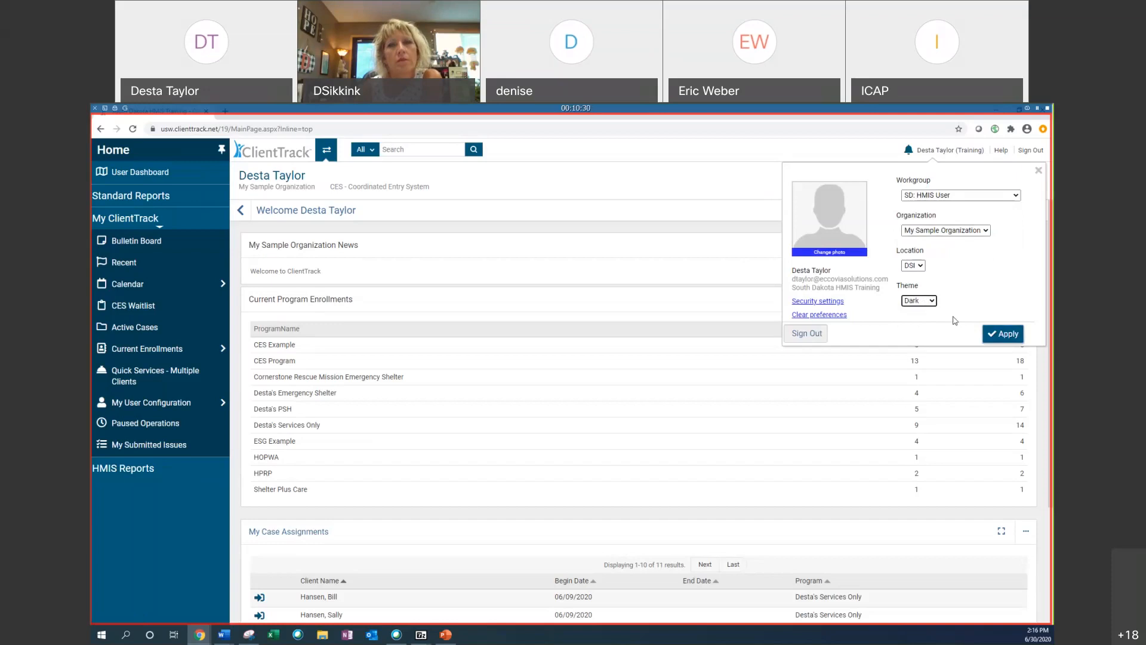
left_click(1009, 335)
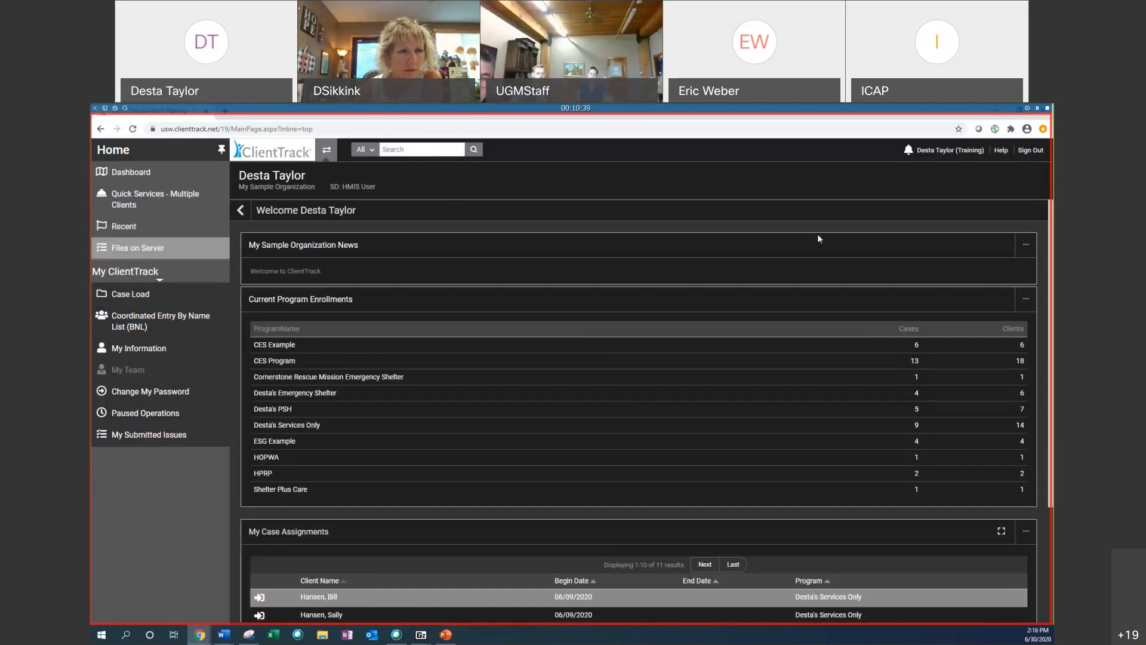
Step: Switch the theme back to Default in the user profile panel and apply it
left_click(951, 150)
left_click(922, 301)
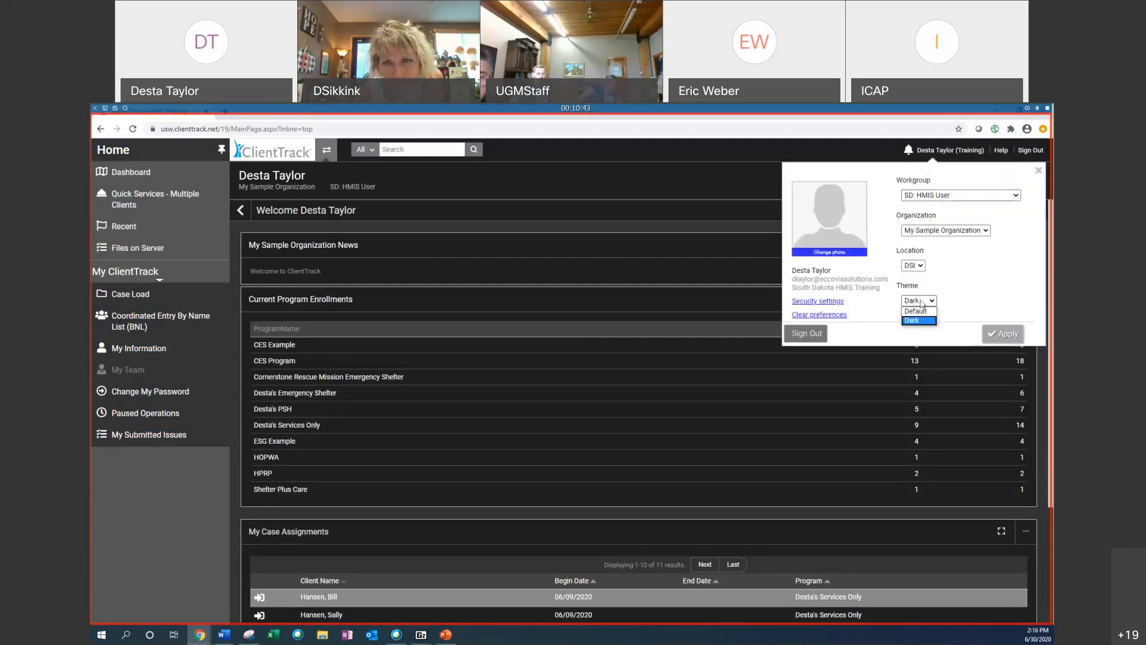
left_click(937, 315)
left_click(1004, 334)
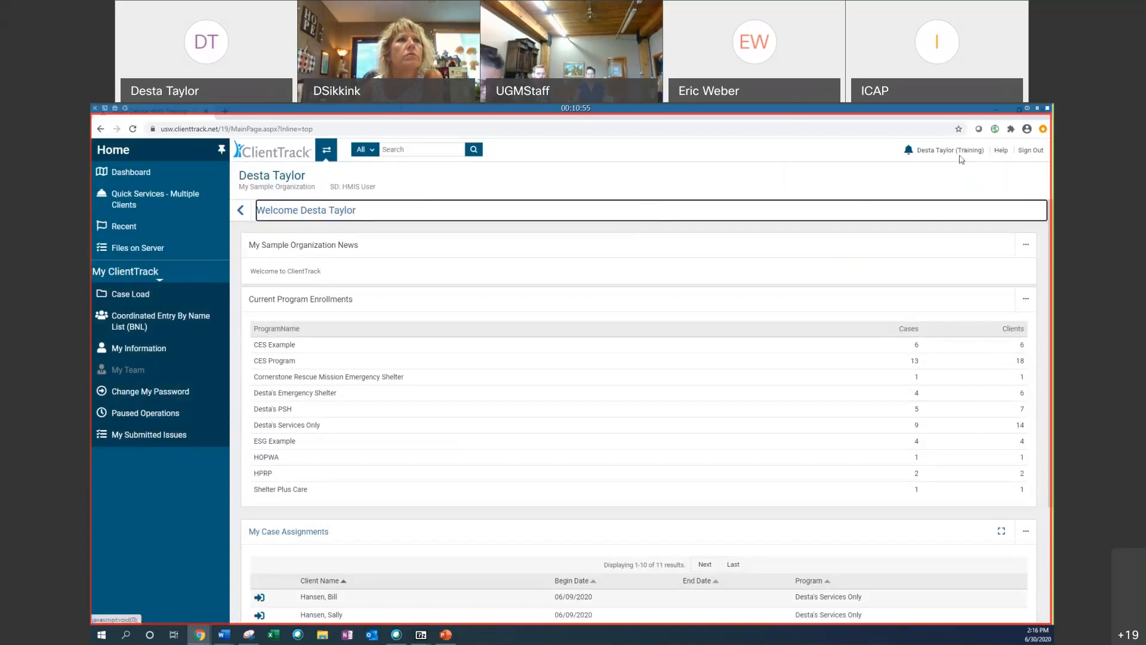
mouse_move(961, 154)
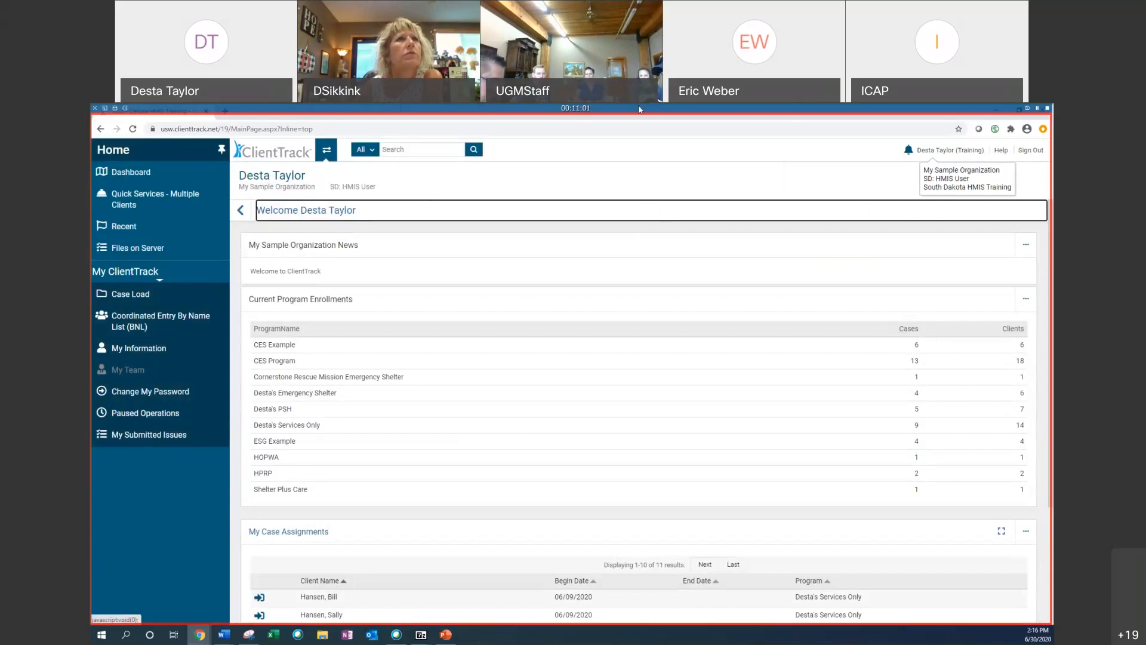
left_click(617, 114)
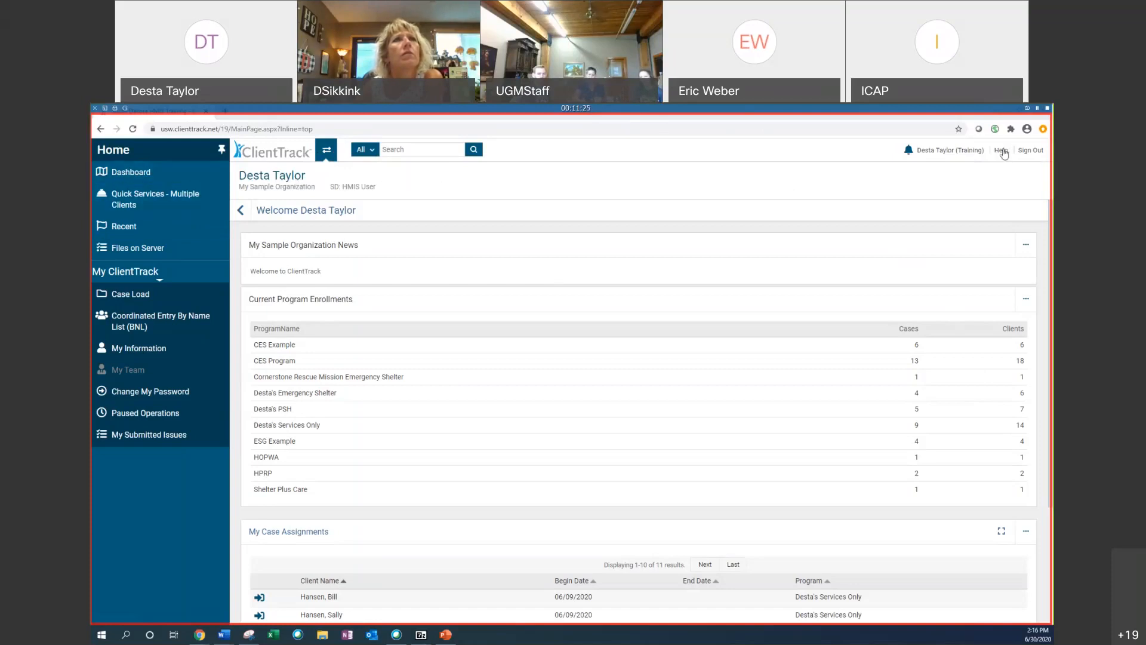
Step: Open security settings from the user profile panel and enter the account password to verify identity
left_click(950, 151)
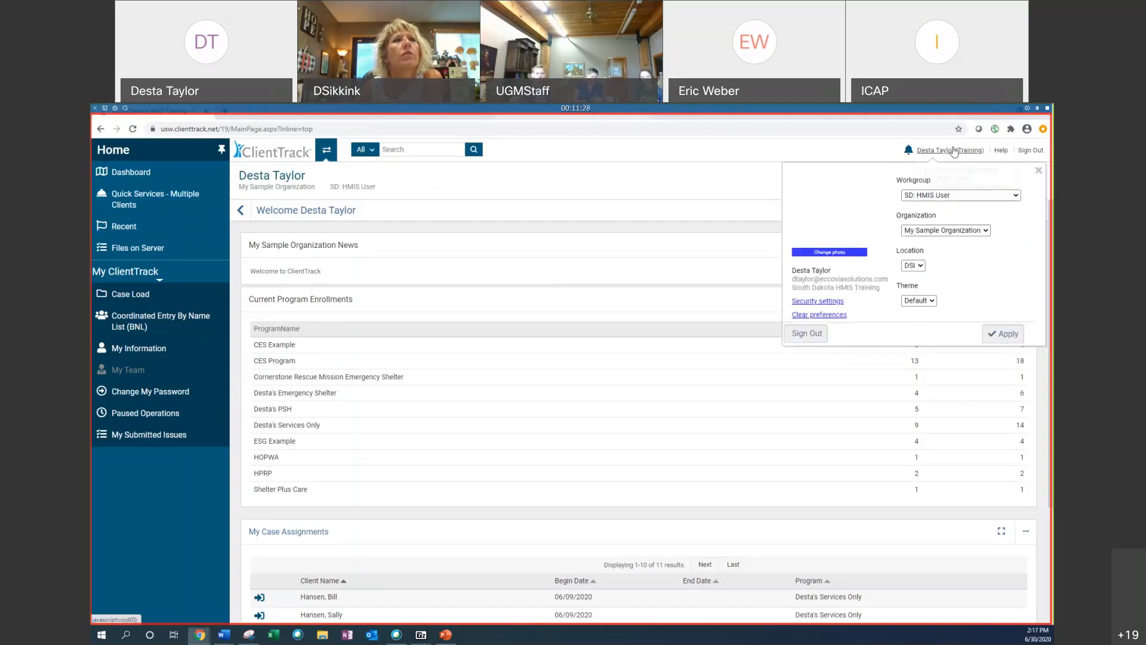
left_click(816, 302)
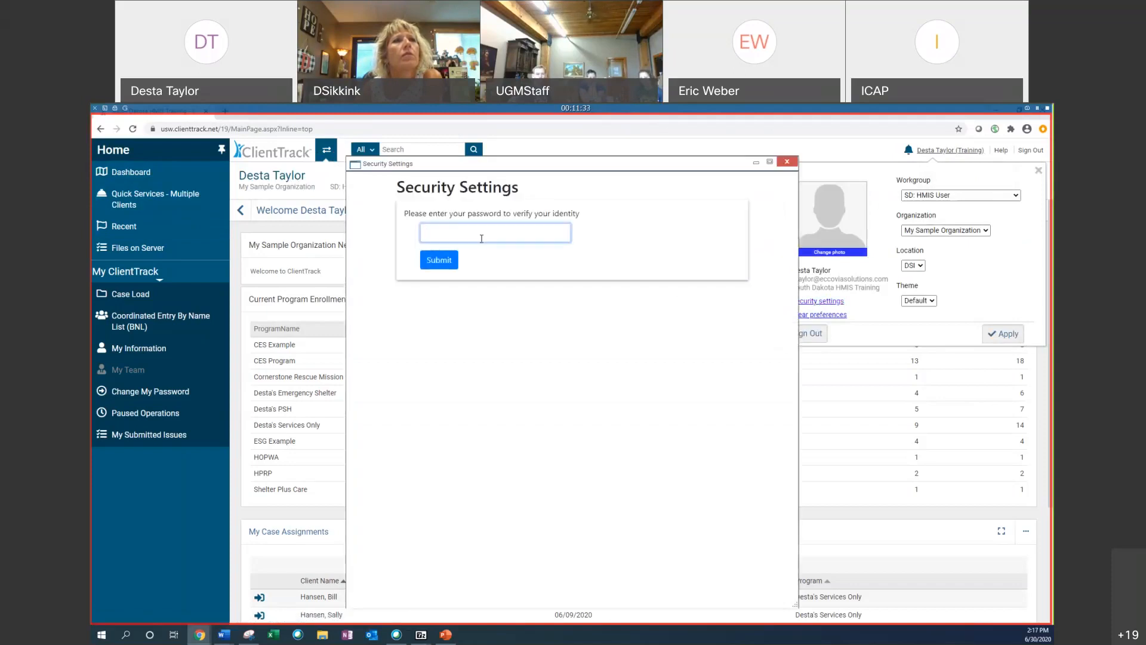
type("••••••")
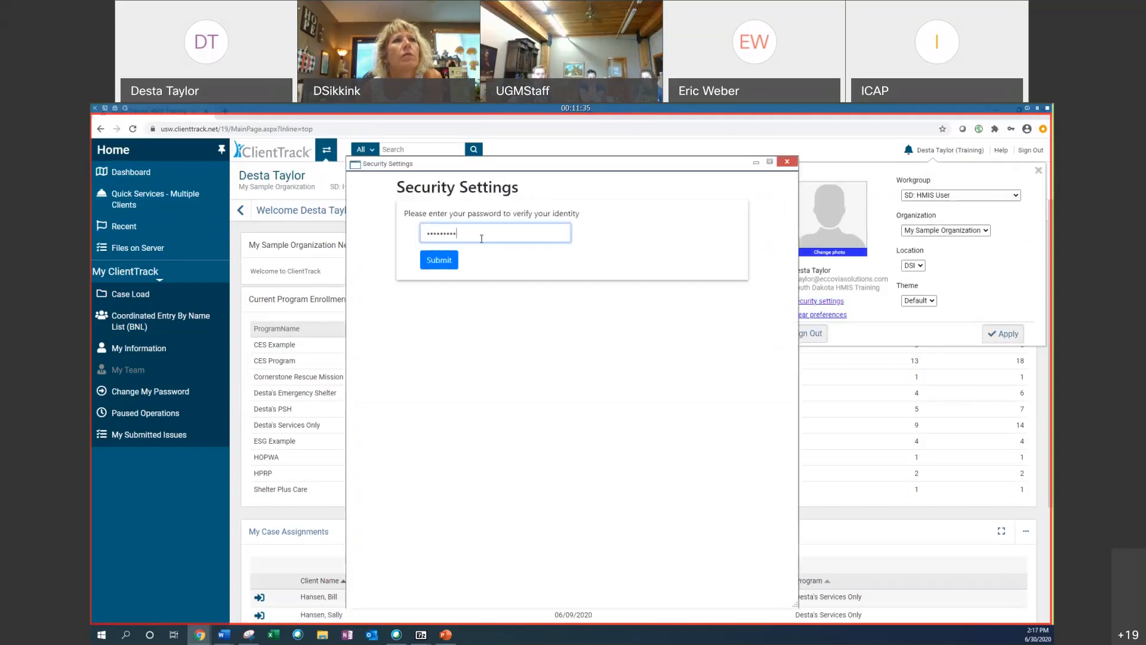
type("••••")
key("Return")
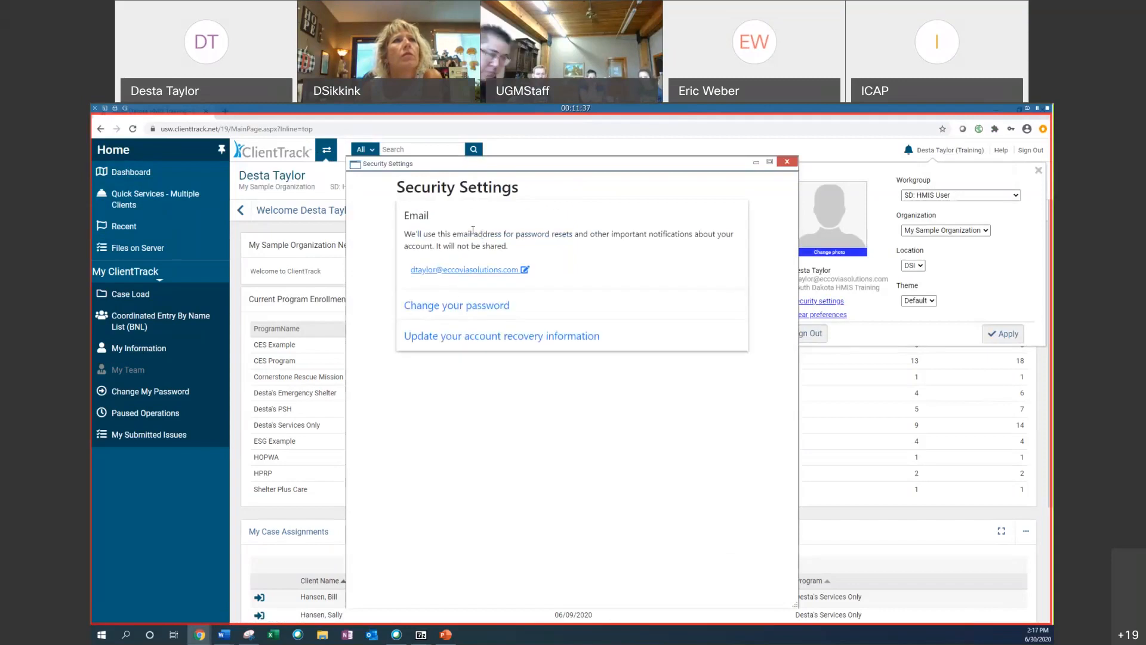
Step: Review the account recovery information section, then close security settings and the user profile panel
left_click(454, 337)
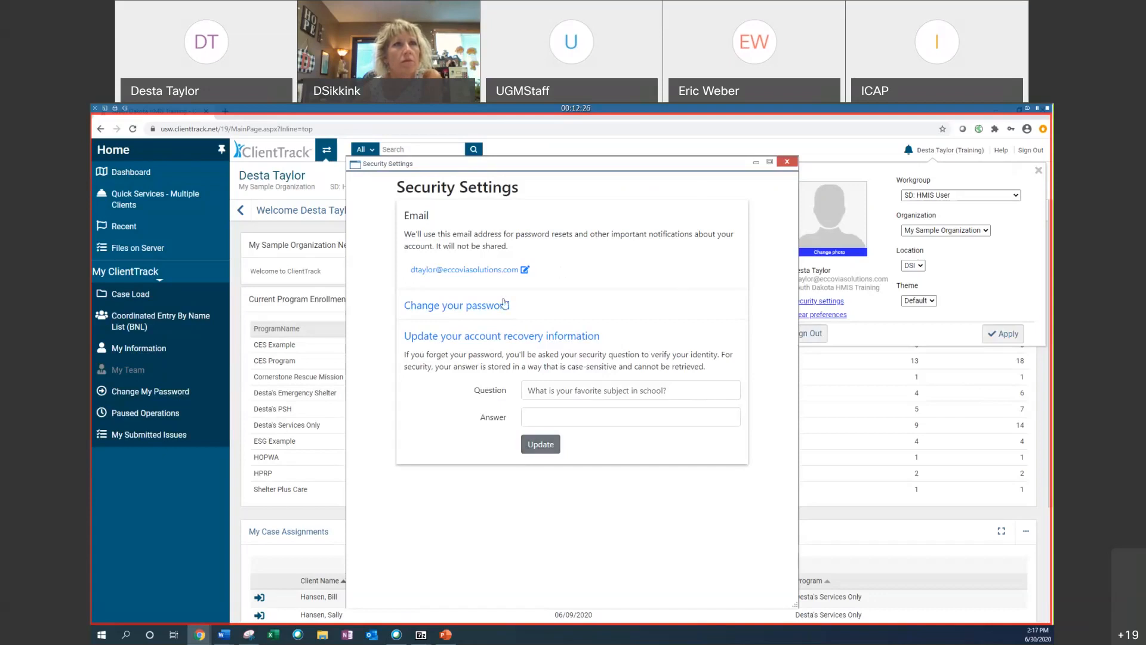
left_click(787, 164)
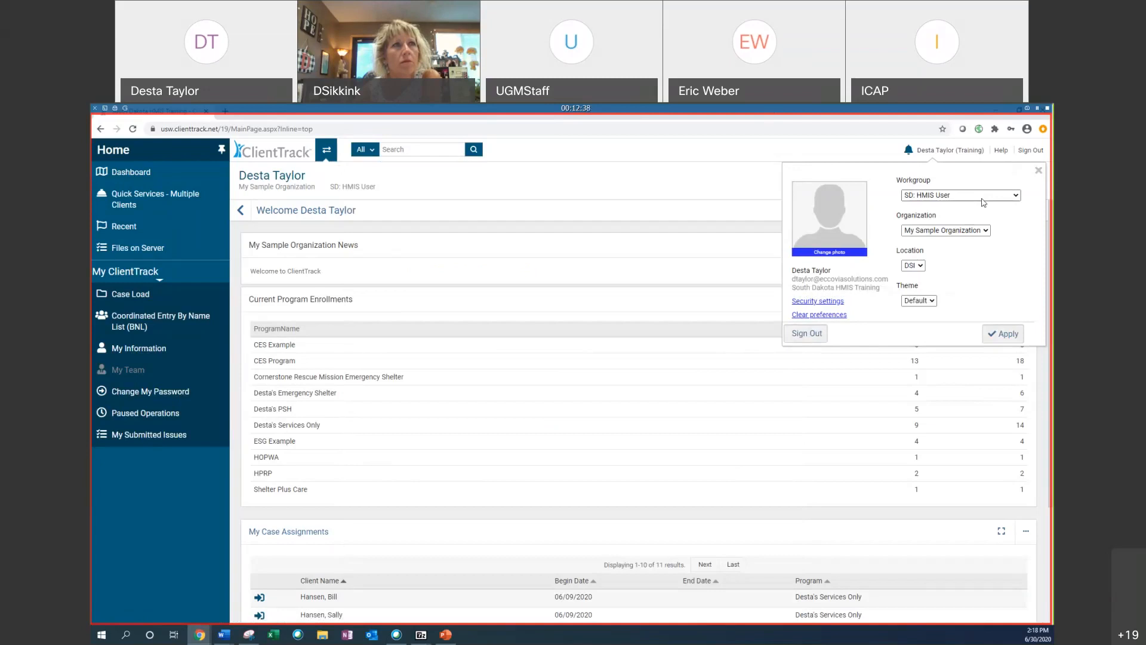
left_click(1039, 171)
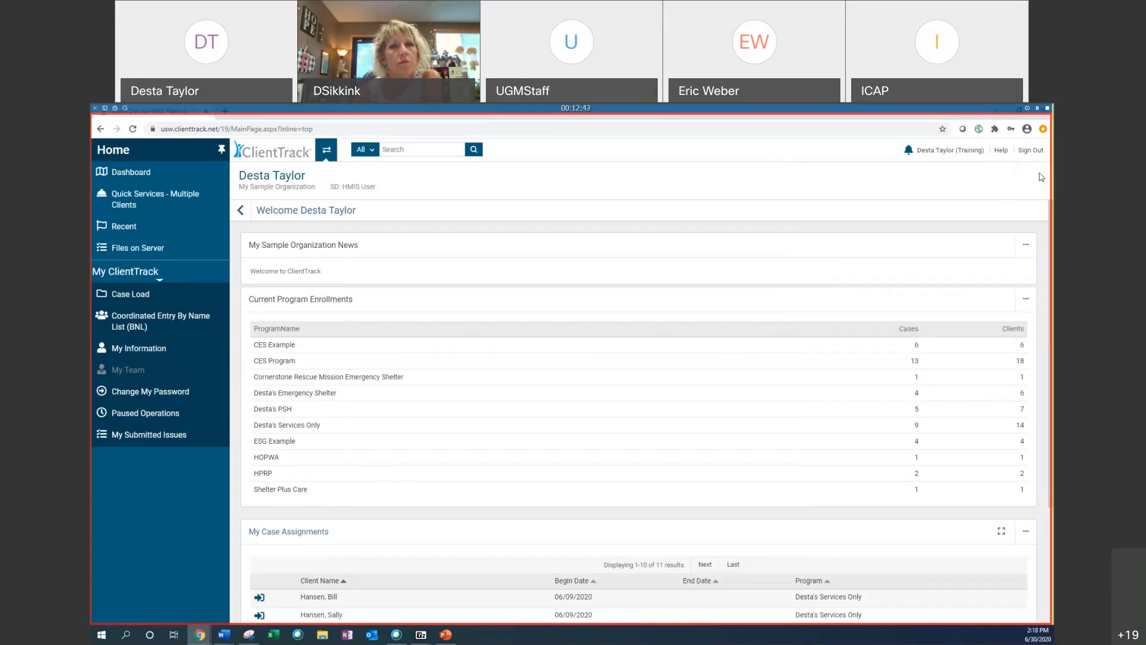
Step: Open the Help Center's Report an issue form and enter the summary "Cant save form"
left_click(1001, 151)
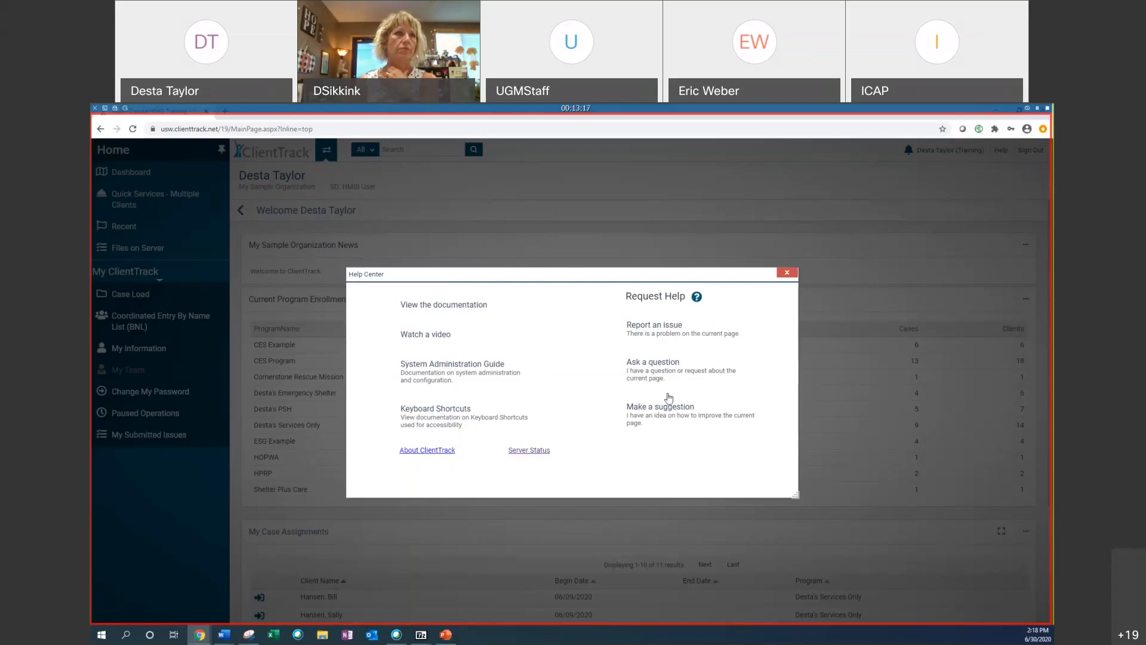
left_click(660, 328)
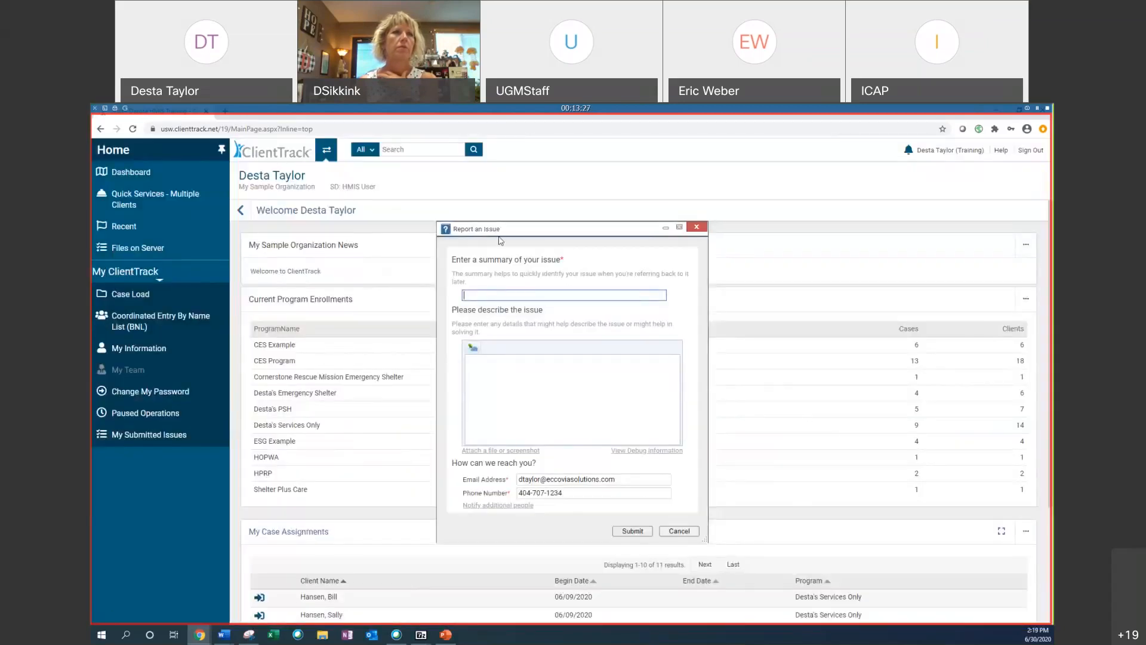
left_click_drag(497, 229, 405, 188)
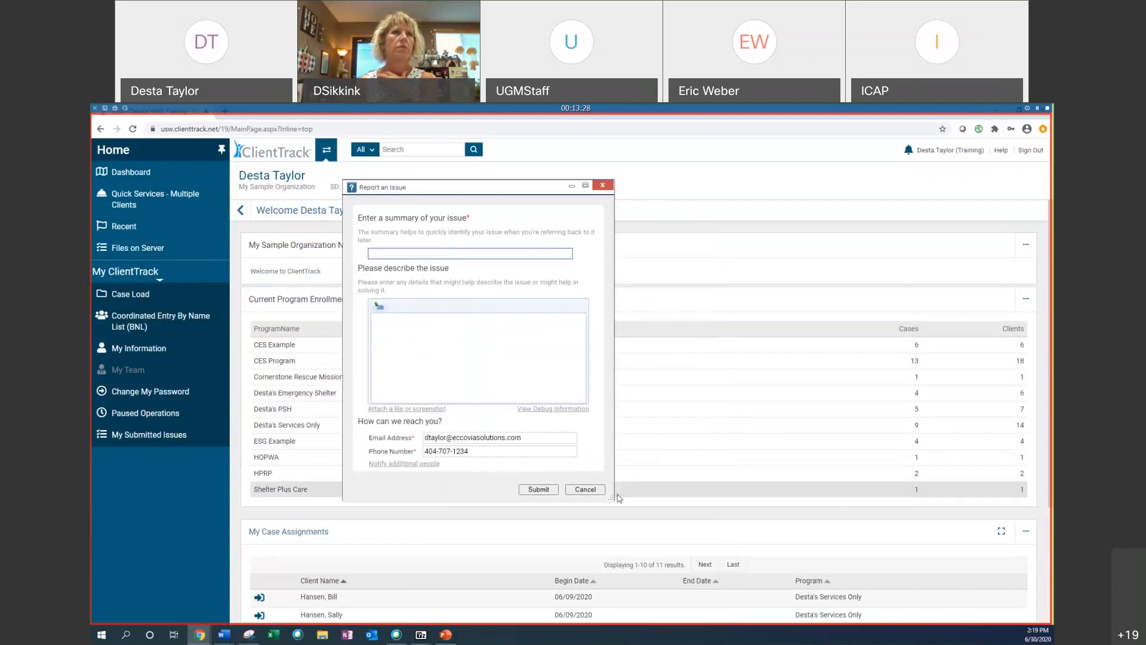
left_click_drag(613, 498, 692, 533)
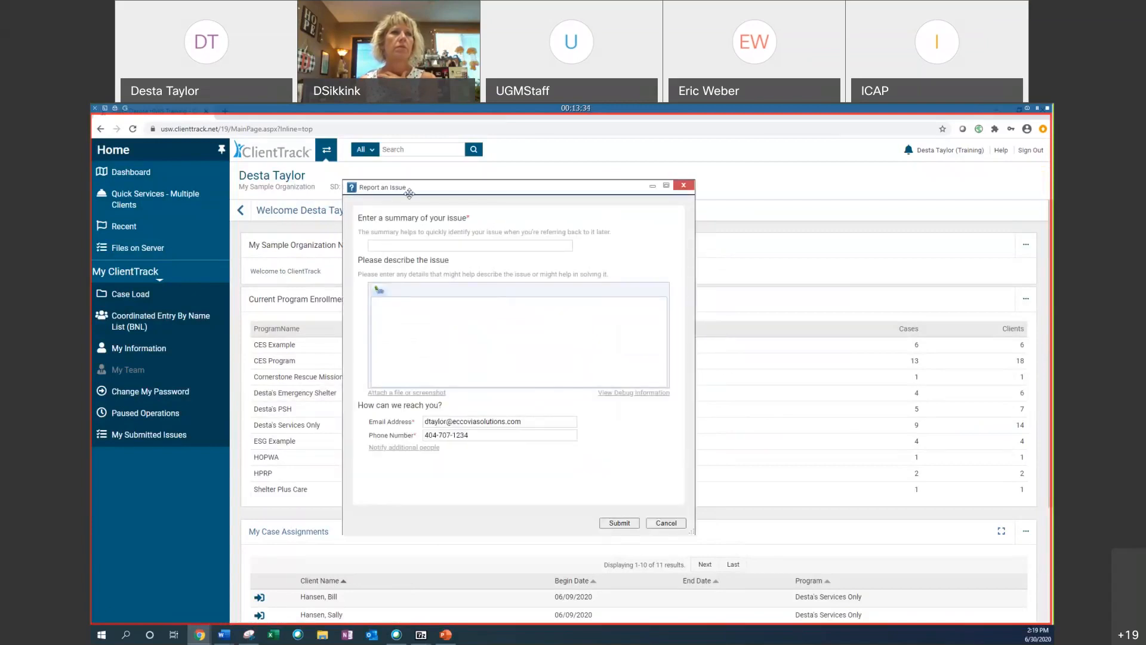
left_click(396, 245)
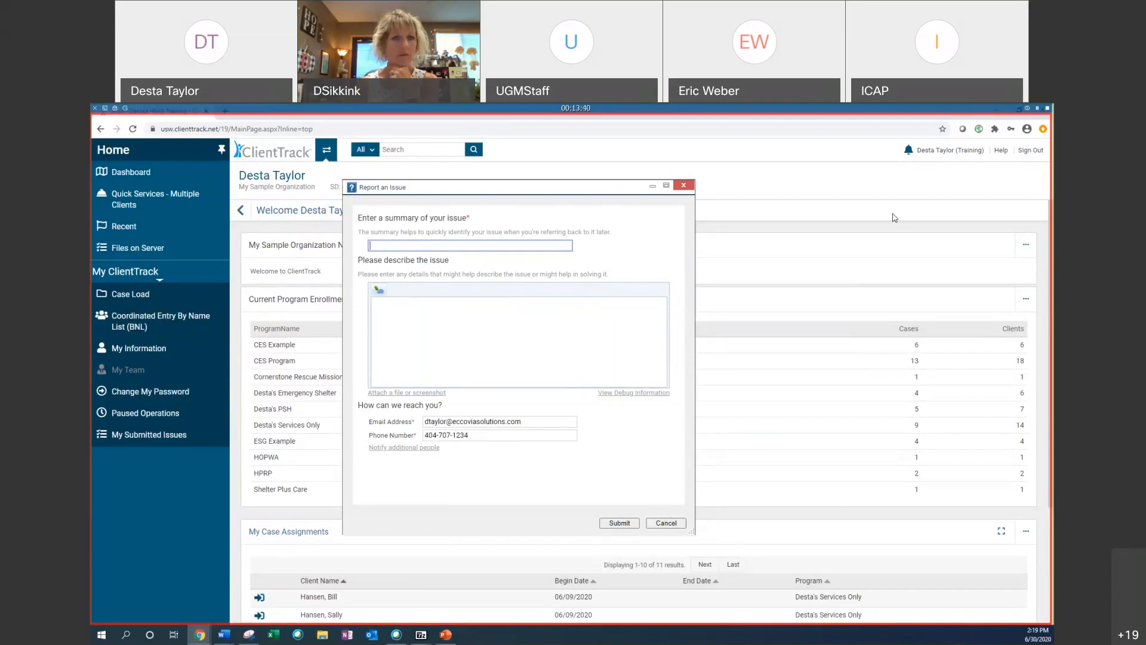
type("Cant save form")
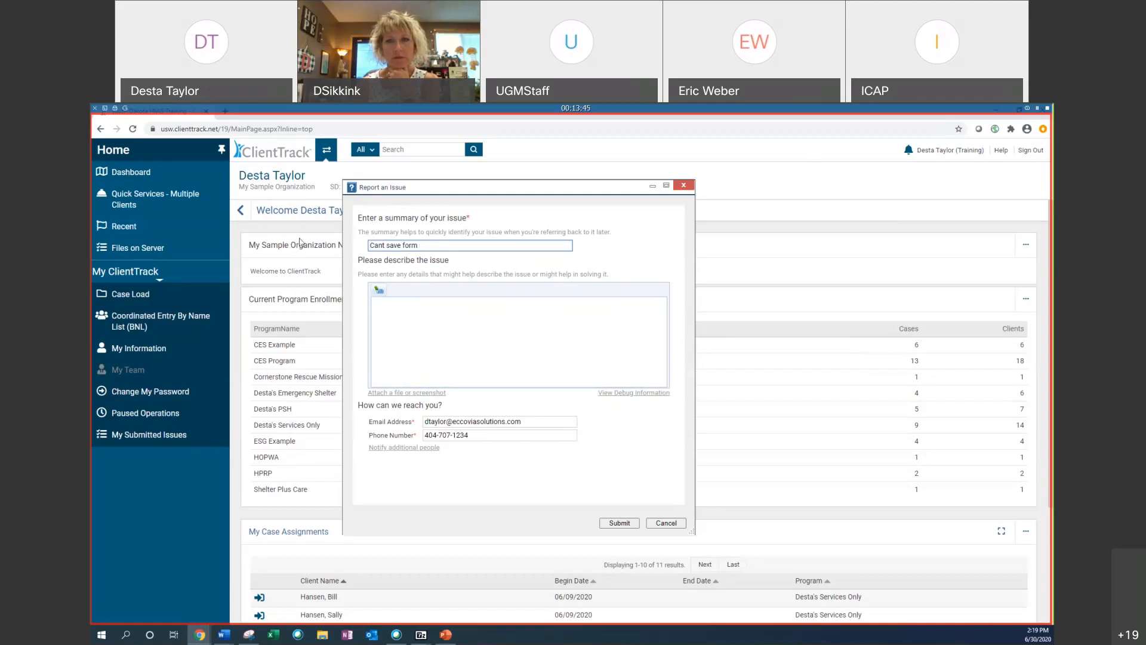
Step: Describe the issue as "This is a test ticket. Please disregard. Client 1234 wont save during an enrollment." with a greeting and sign-off
left_click(453, 353)
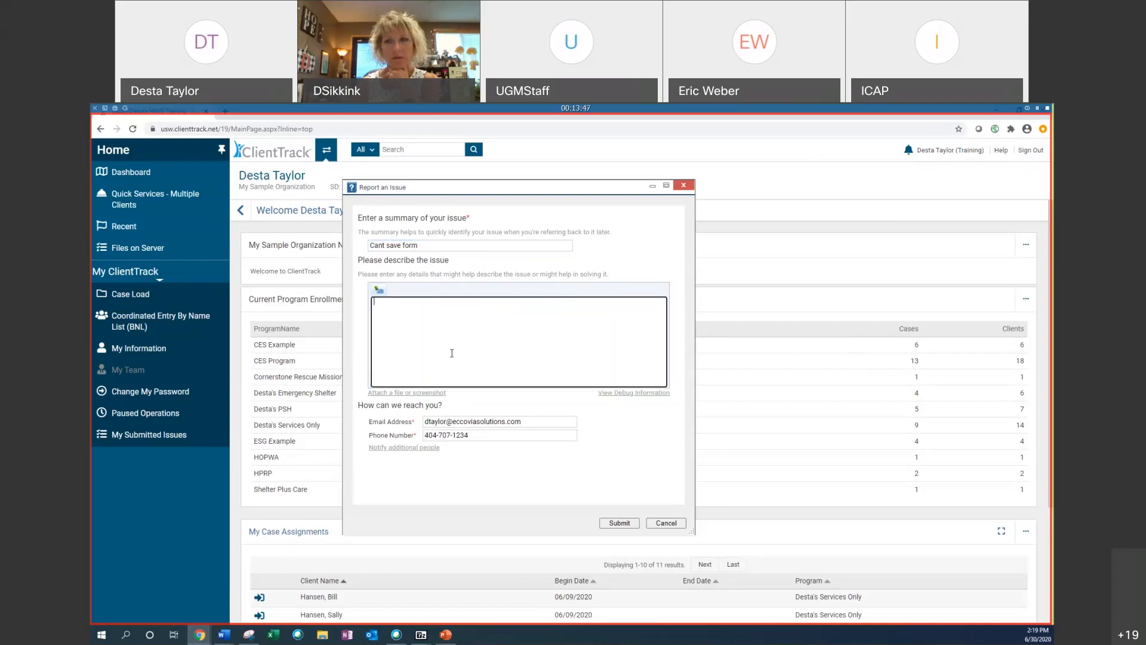
type("Hi,")
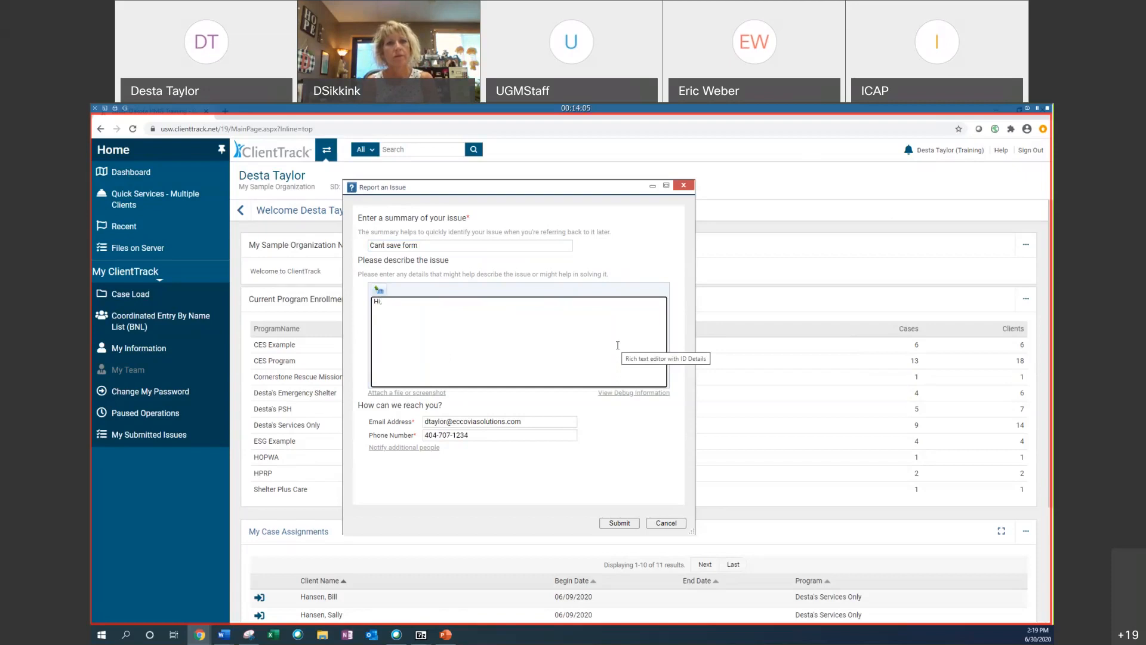
key("Return")
type("C")
key("BackSpace")
type("T")
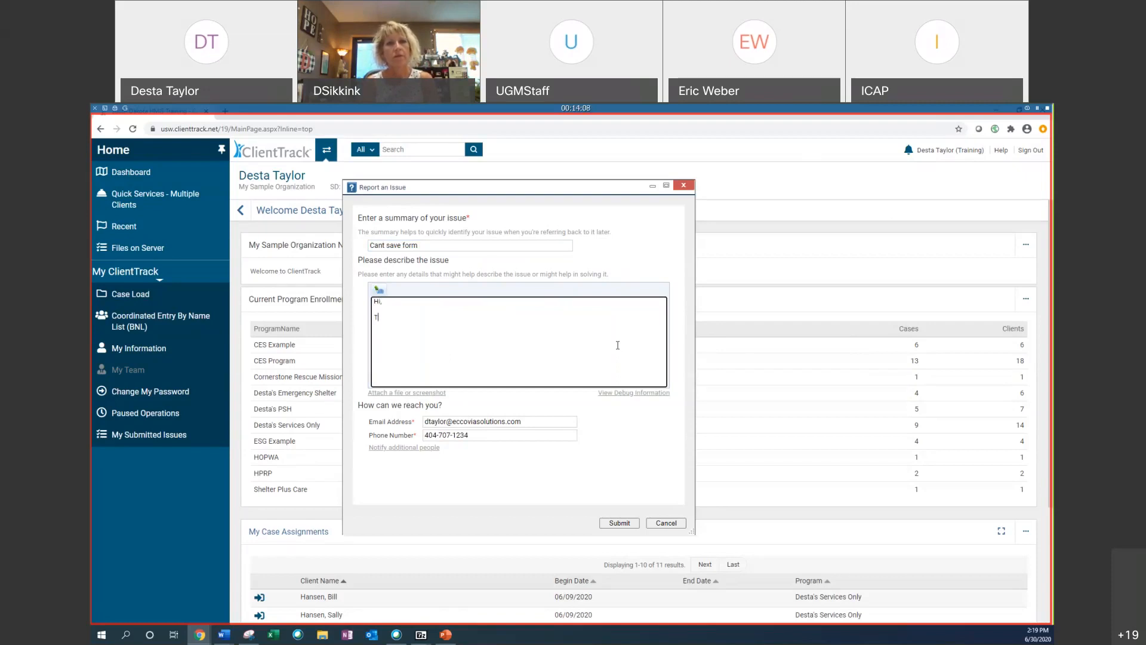
type("his is a test ticket. Please")
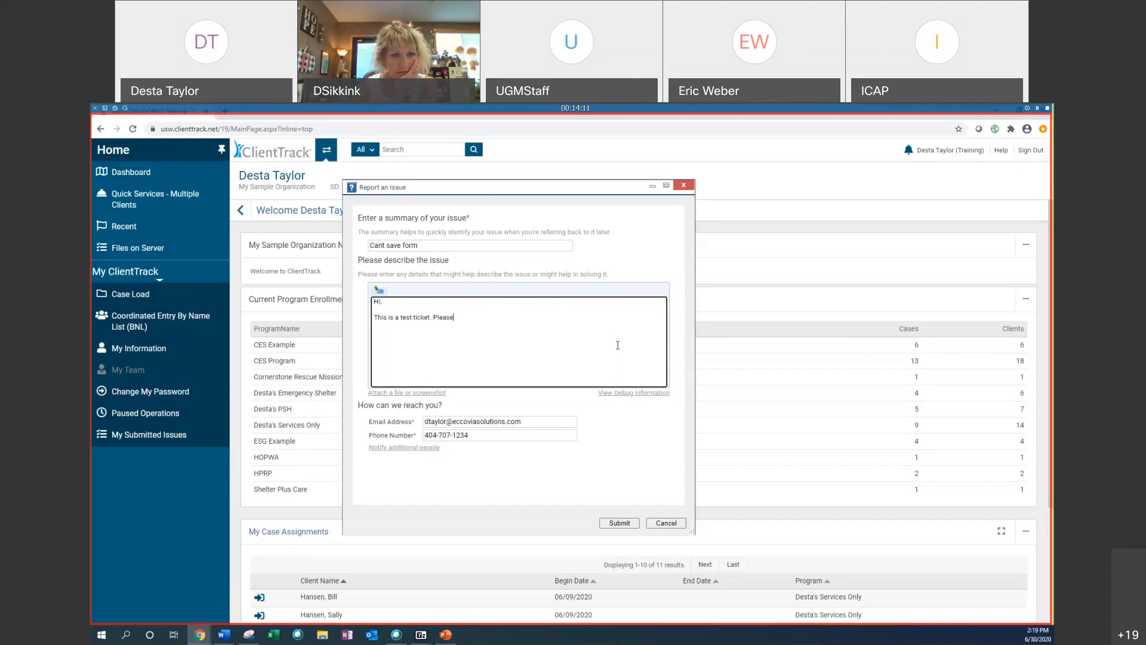
type(" disregard. C")
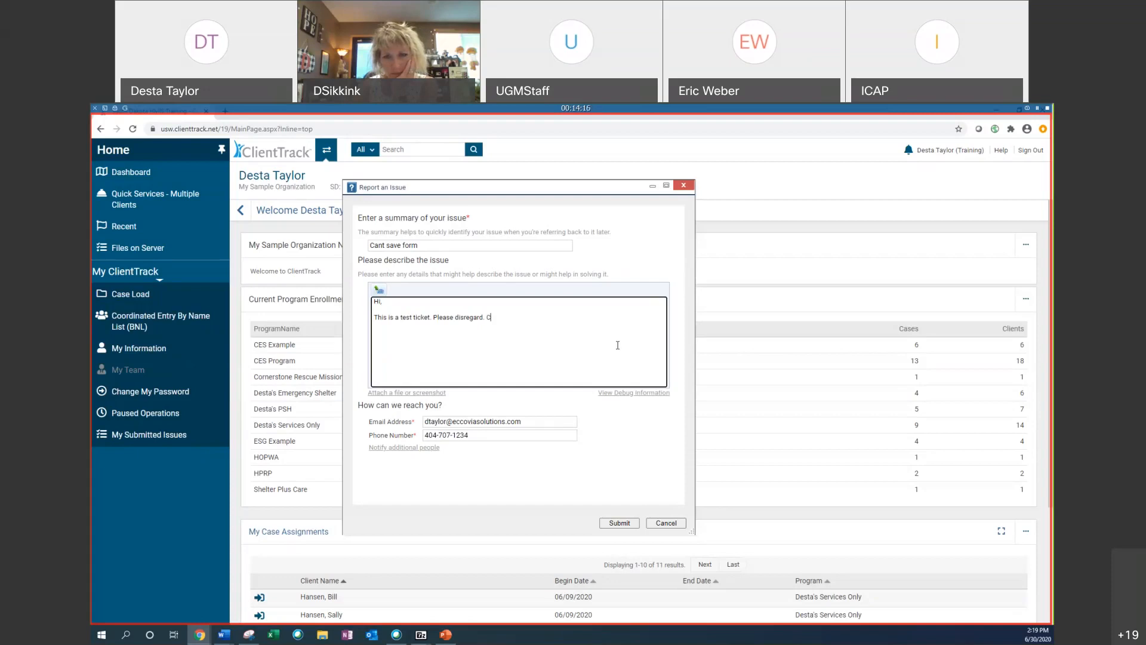
type("lient 1234")
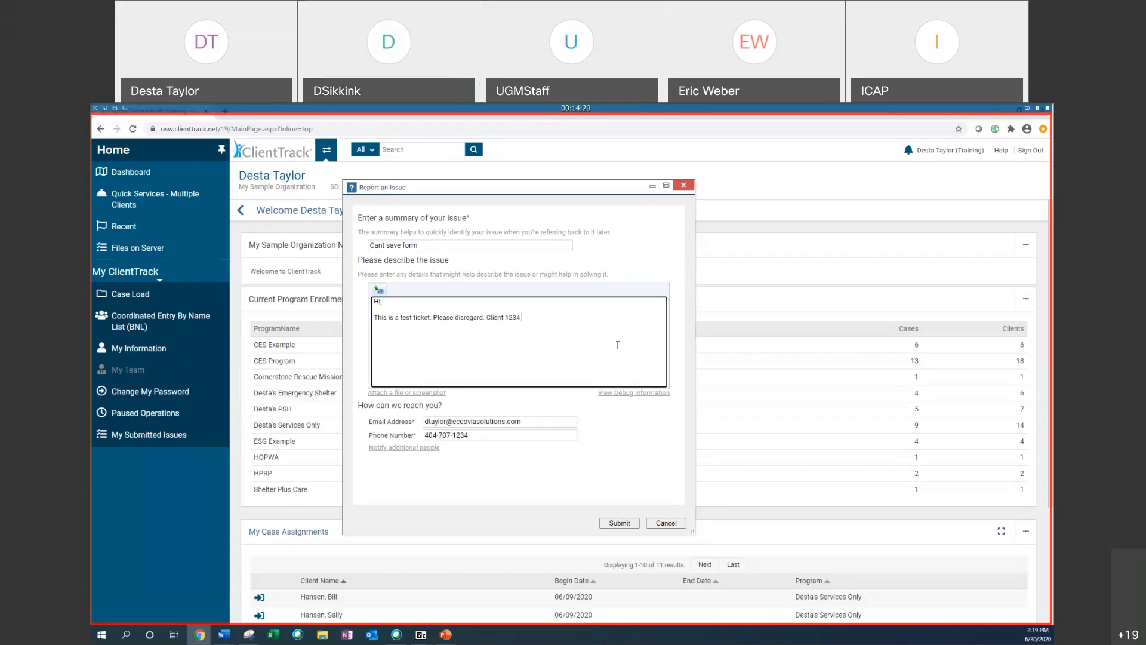
type(" wont")
key("BackSpace")
key("BackSpace")
key("BackSpace")
type("ont save during an enrollment")
key("Return")
type("Thanks,")
key("shift+Return")
type("Desta")
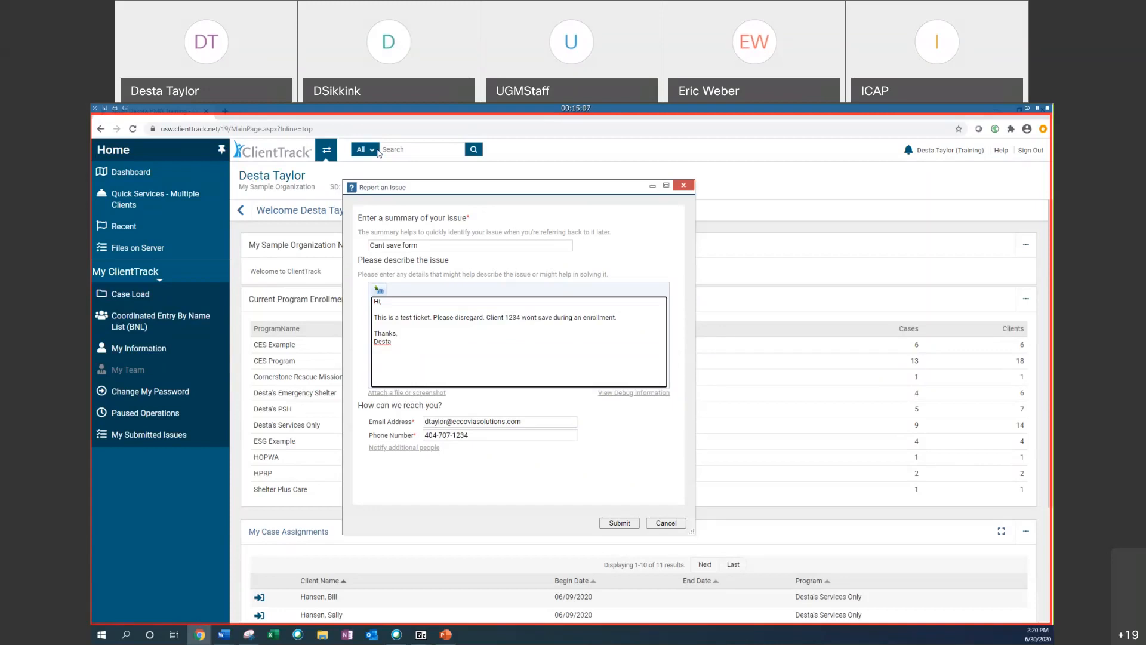
Step: Open the debug information attached to the issue, scroll through it, and close it
left_click(644, 397)
scroll(548, 310, "down", 5)
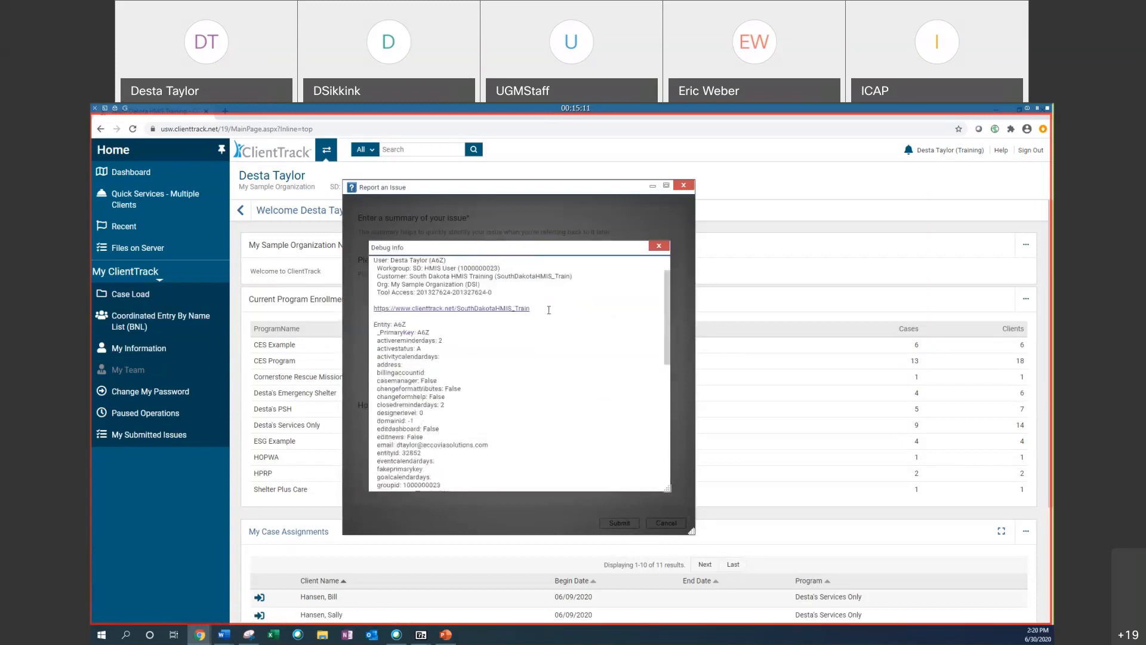
scroll(549, 310, "down", 5)
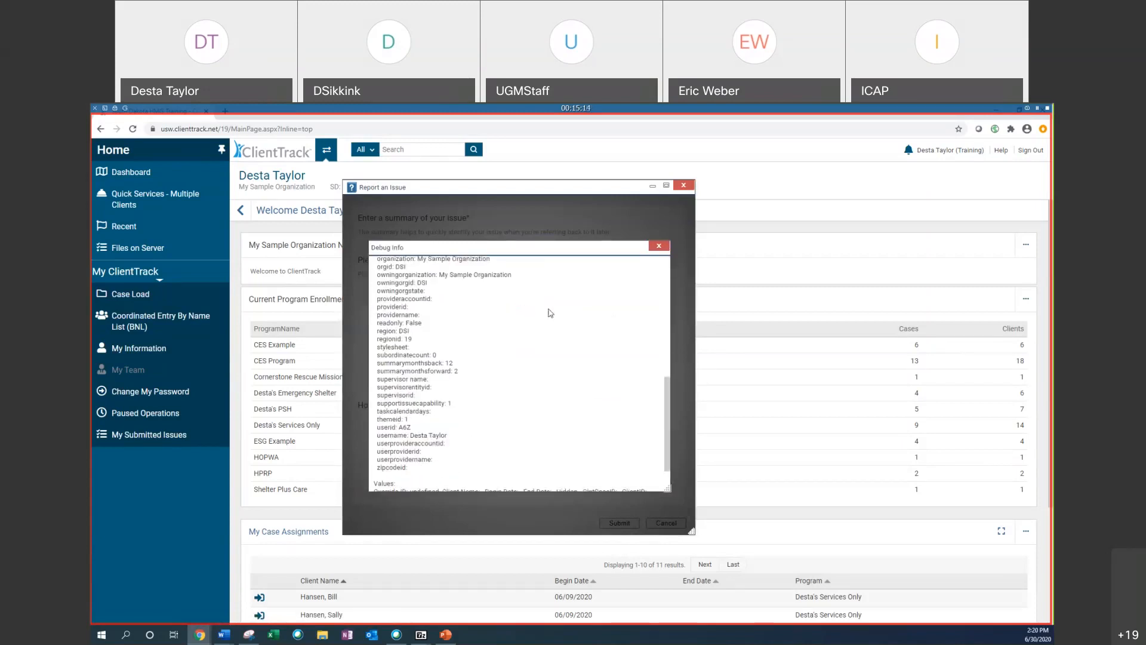
scroll(551, 312, "up", 3)
scroll(551, 310, "up", 10)
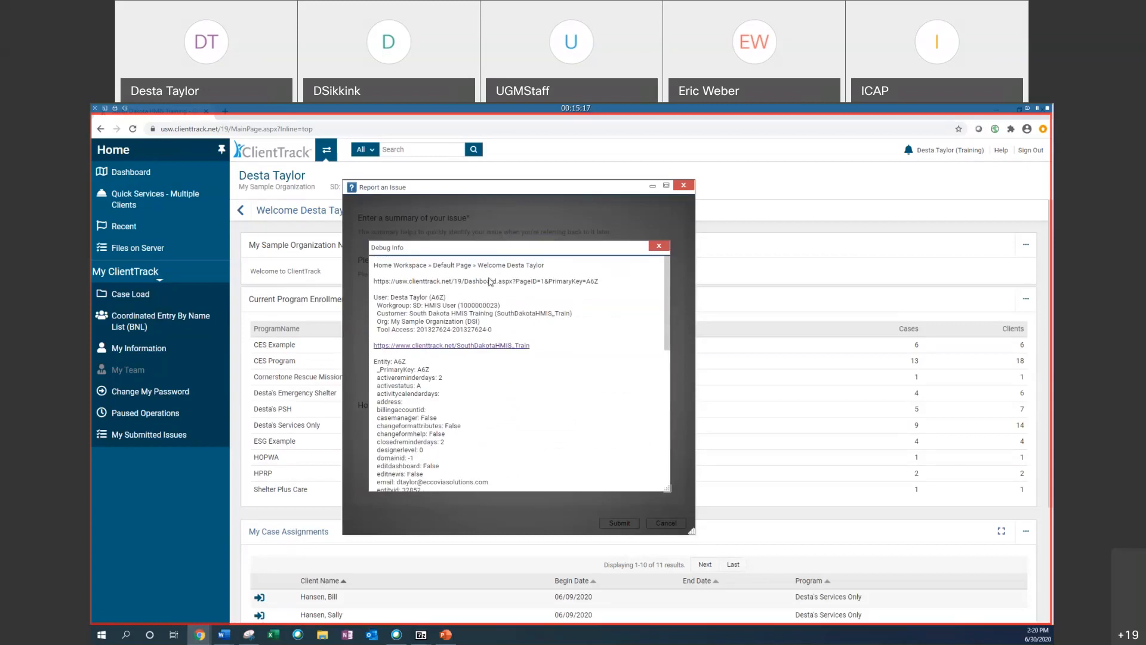
left_click(659, 247)
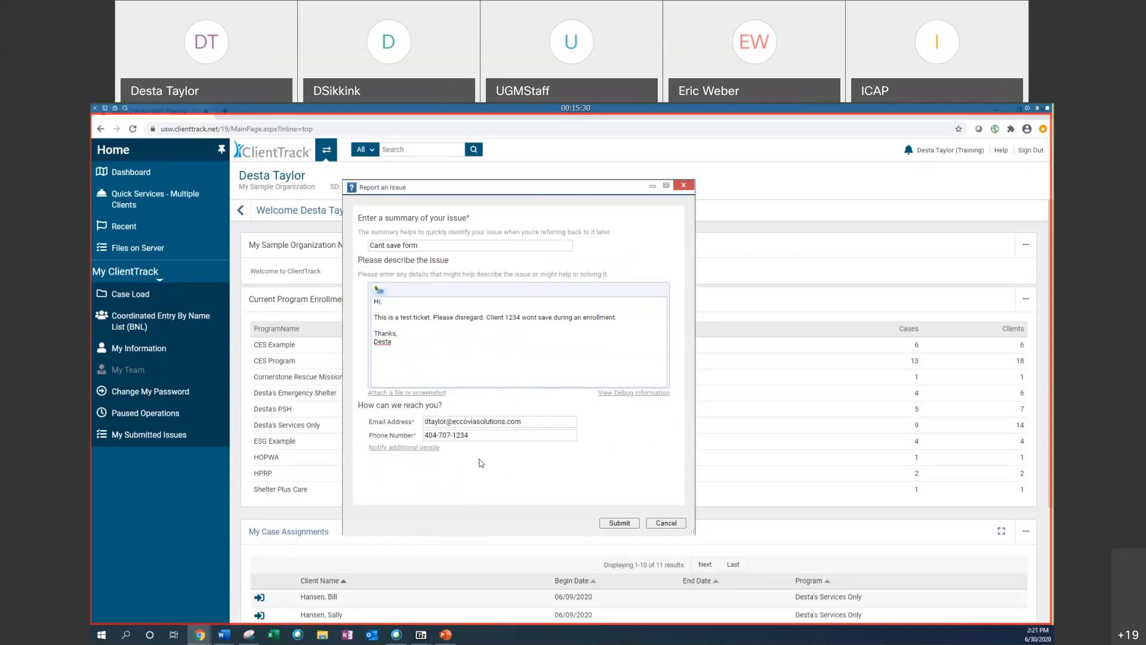
Step: Add an additional person to notify and search the contact lookup for that person's name
left_click(398, 448)
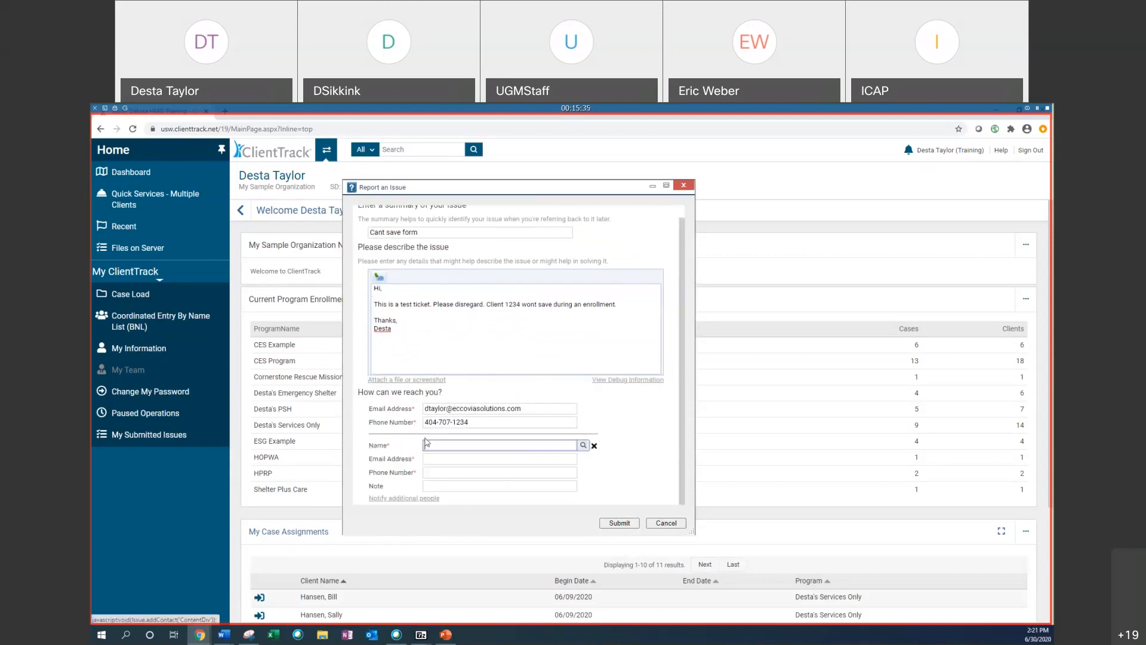
left_click(583, 446)
left_click(514, 298)
type("denose")
key("Return")
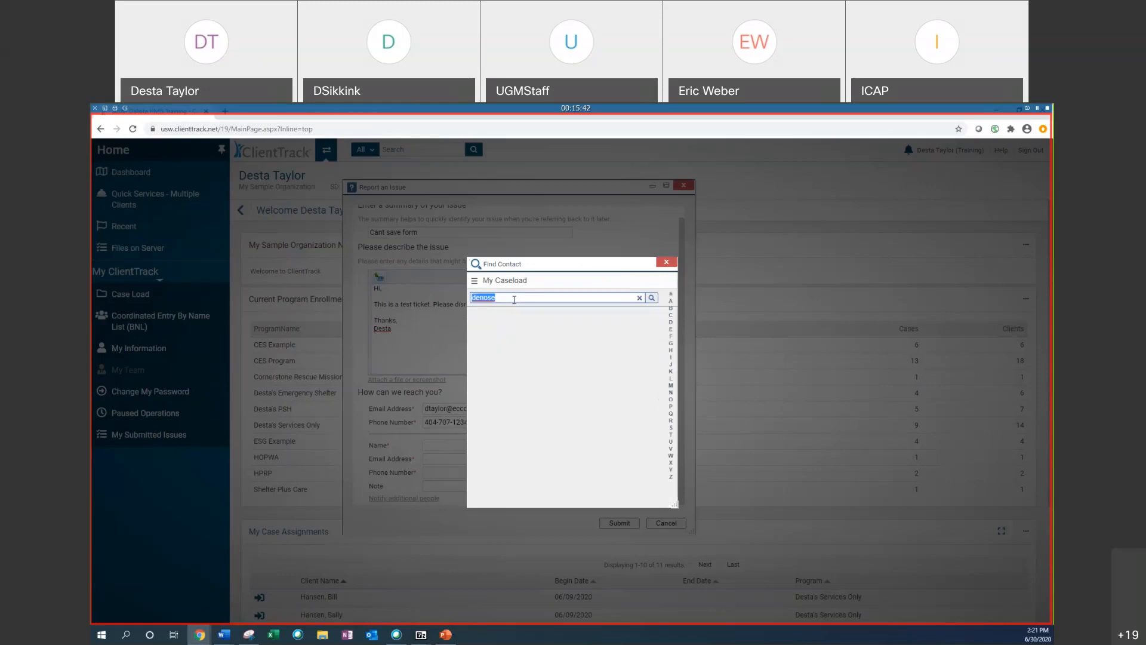
type("denise")
key("Return")
left_click(652, 300)
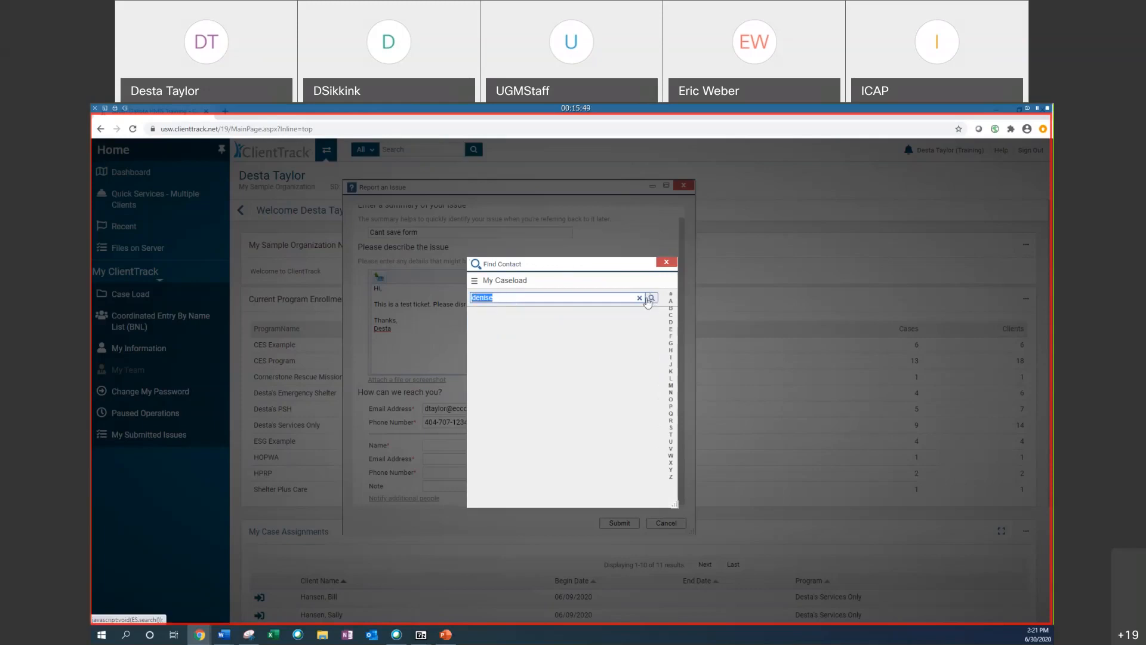
Step: Clear the contact search, browse all caseload contacts, and close the Find Contact window
left_click(641, 298)
type("deis")
key("ctrl+a")
key("BackSpace")
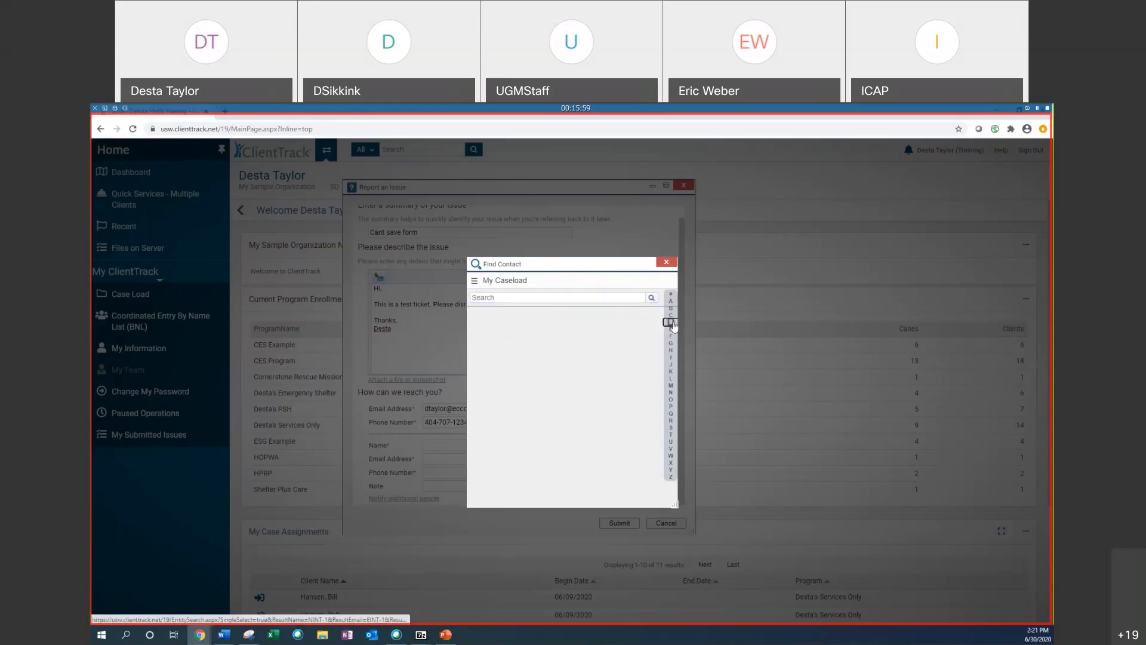
left_click(652, 298)
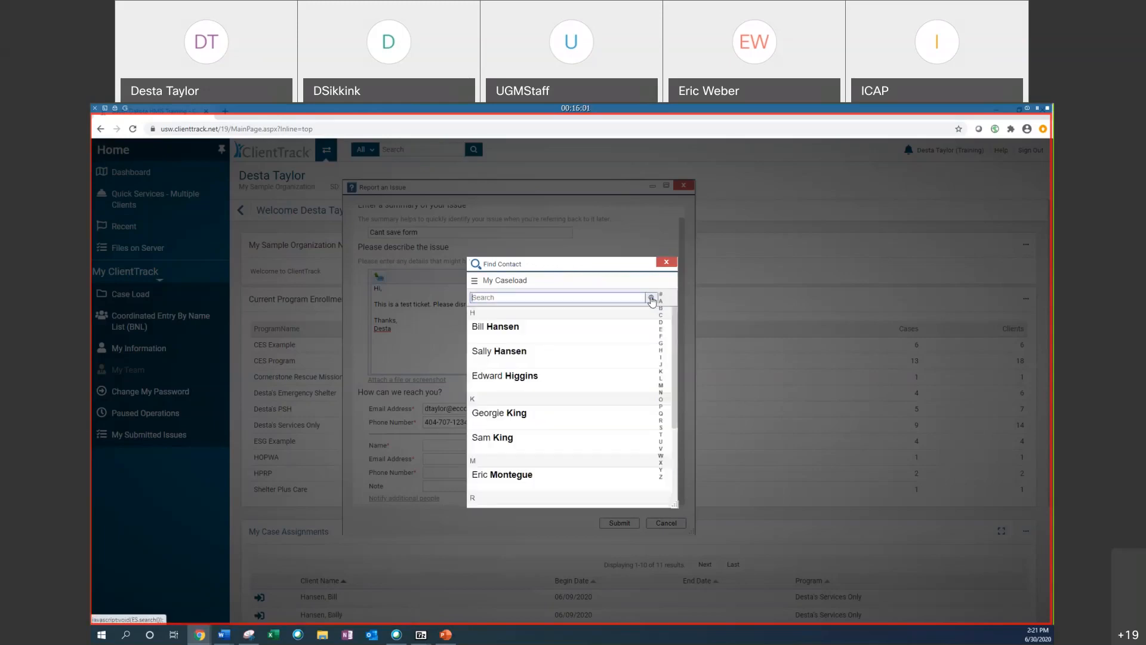
scroll(618, 340, "down", 1)
scroll(621, 349, "up", 1)
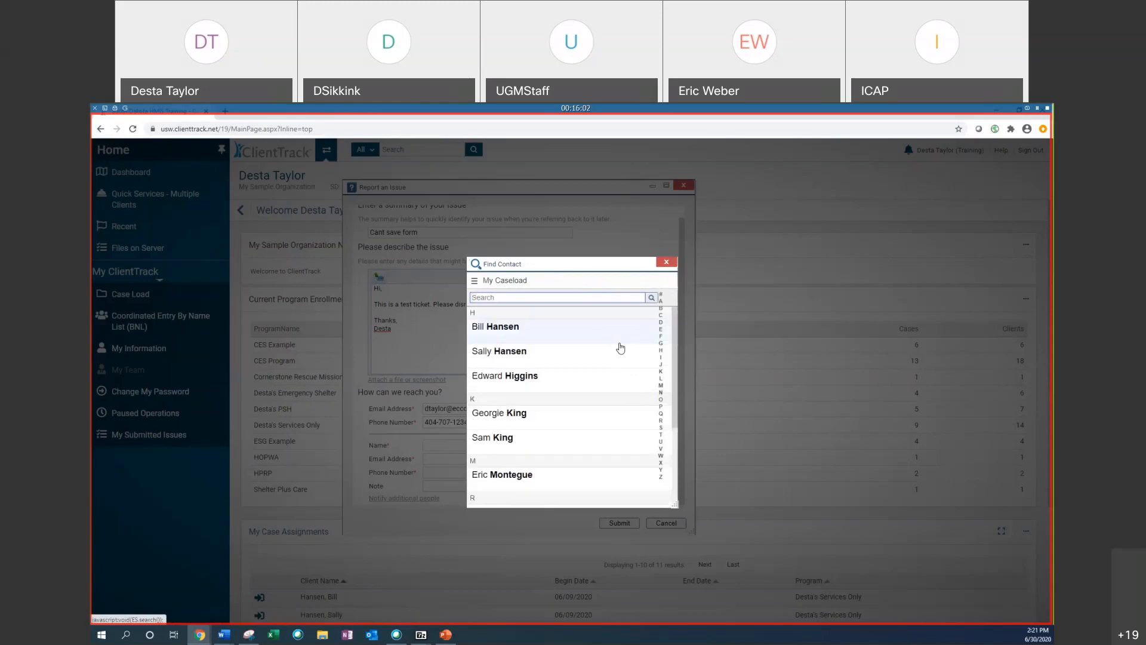
scroll(621, 349, "down", 2)
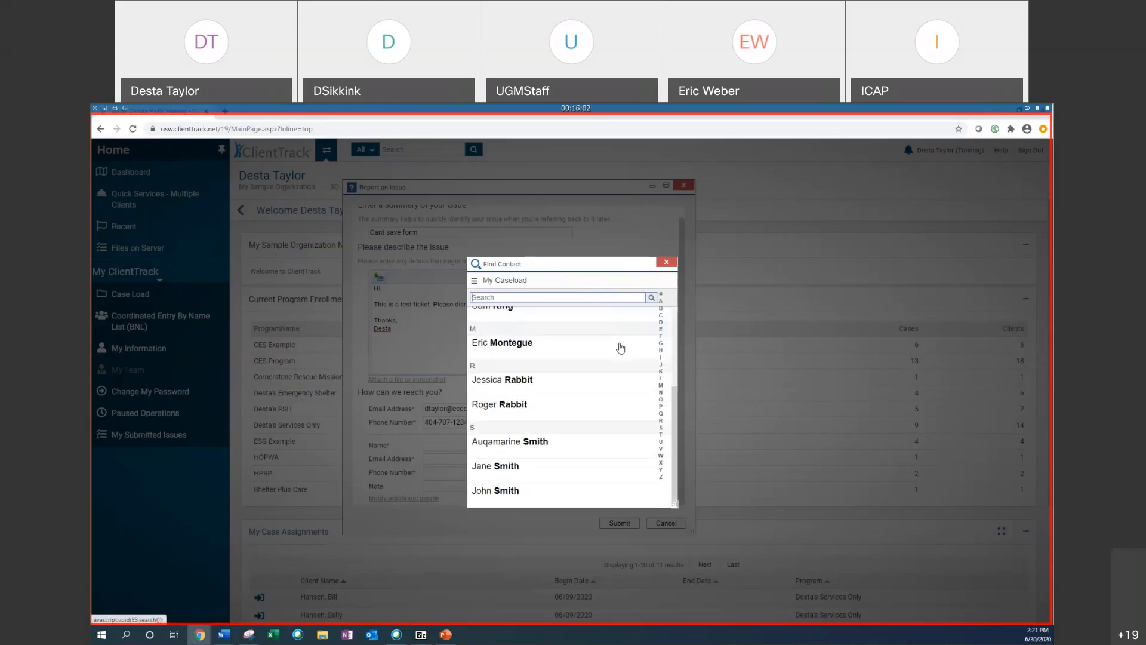
left_click(667, 262)
Step: Enter the additional contact's full name in the notify section
left_click(434, 443)
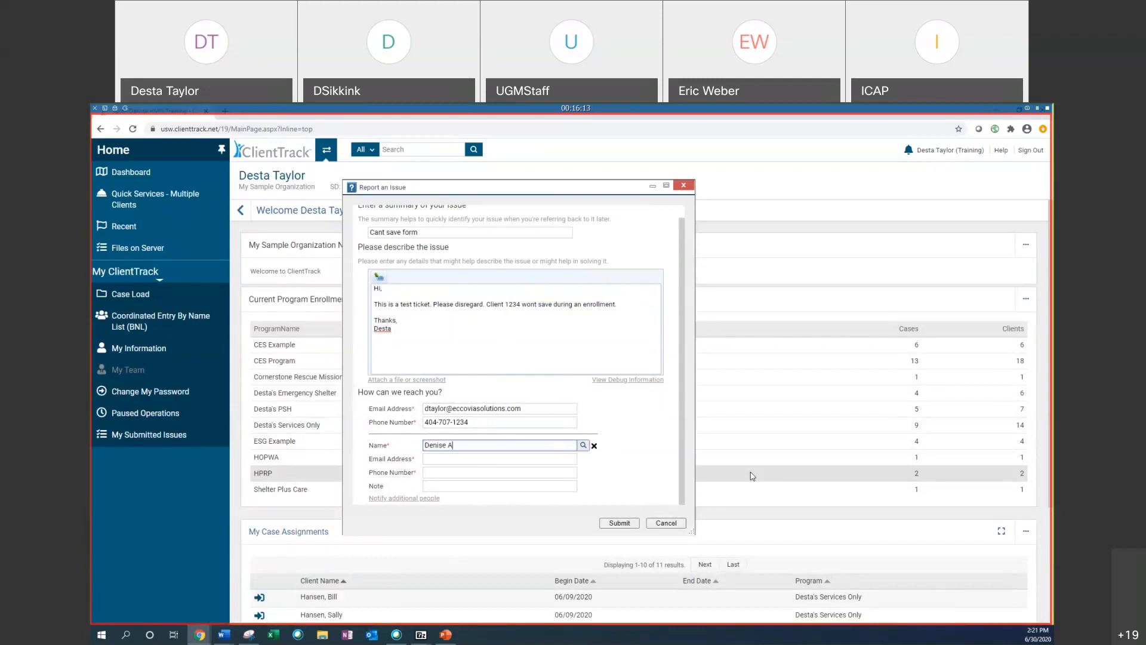
Step: Fill in the additional contact's e-mail address and phone number
left_click(511, 459)
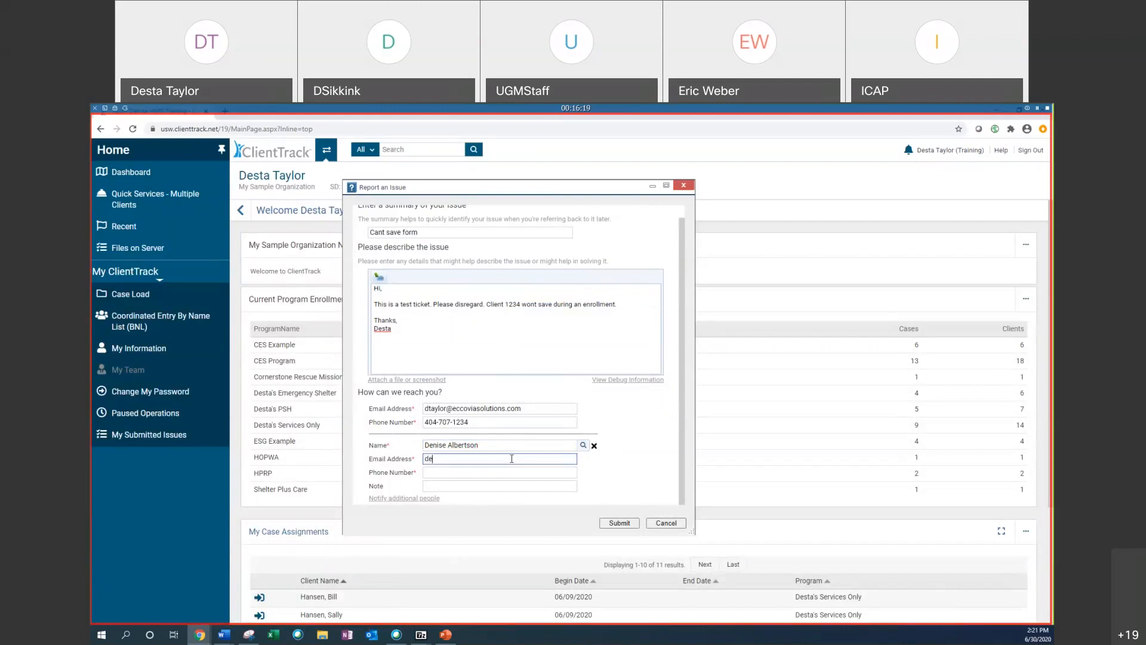
left_click(456, 474)
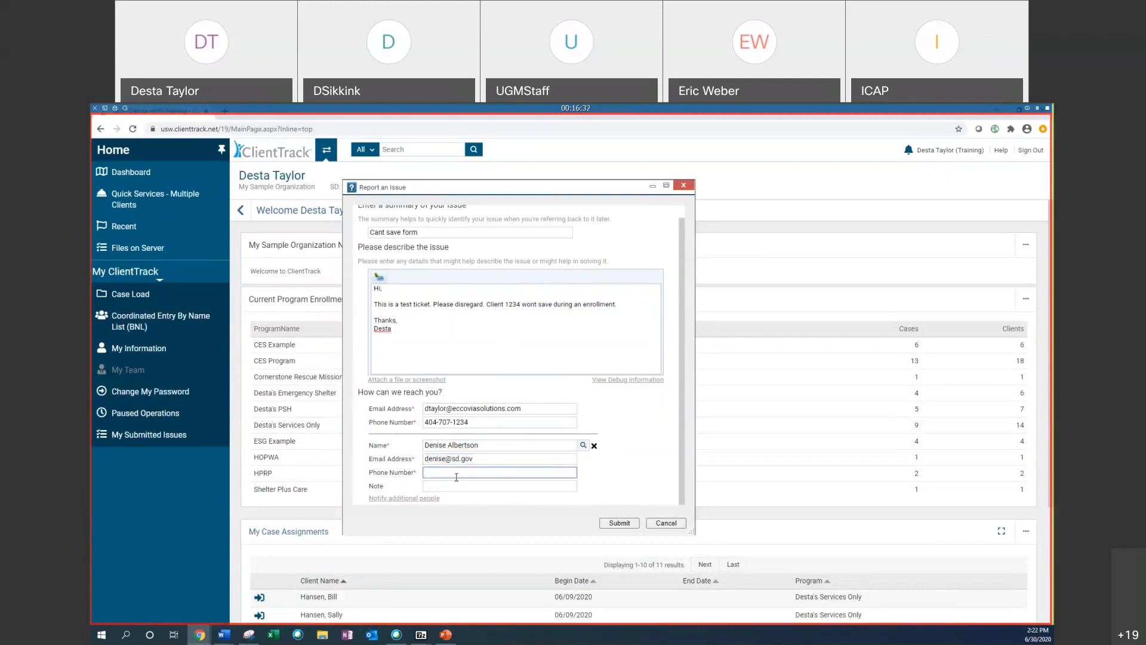
type("545-498-268")
Step: Submit the issue report
left_click(625, 524)
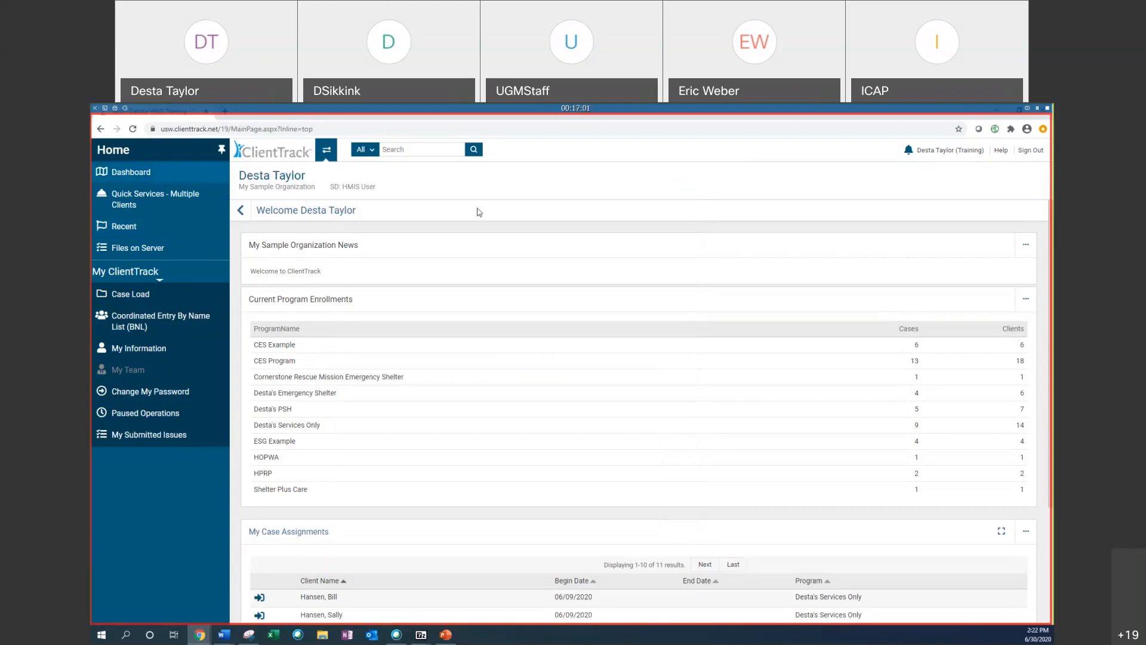
mouse_move(958, 153)
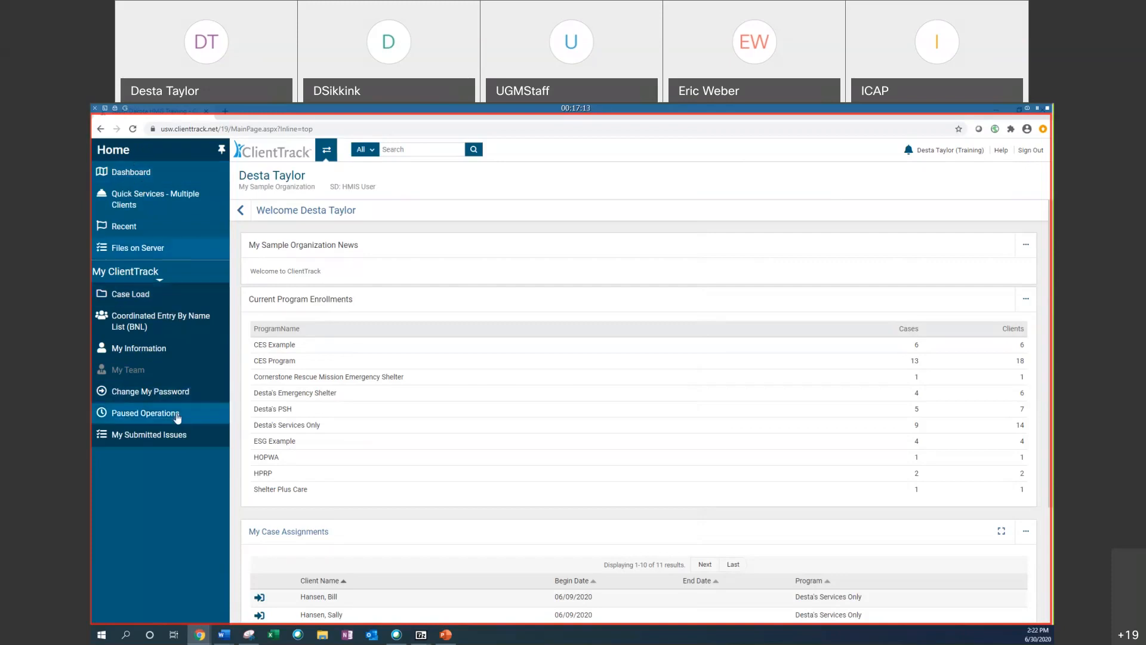
Step: Open the list of submitted issues and include Closed issues in the status filter
left_click(135, 436)
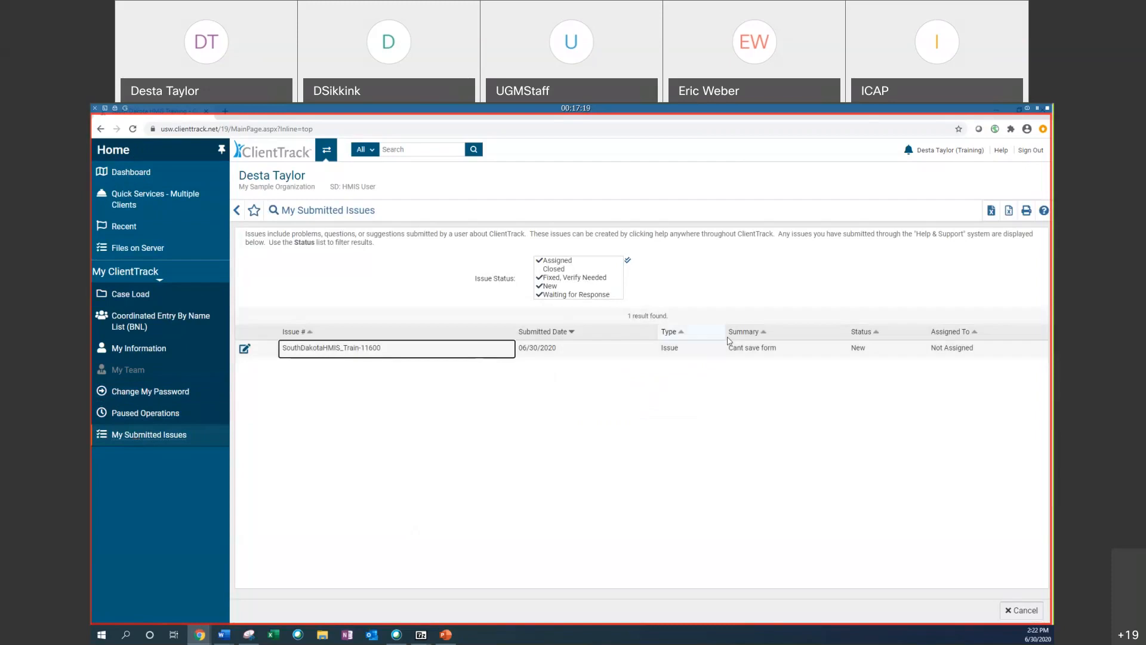
left_click(567, 269)
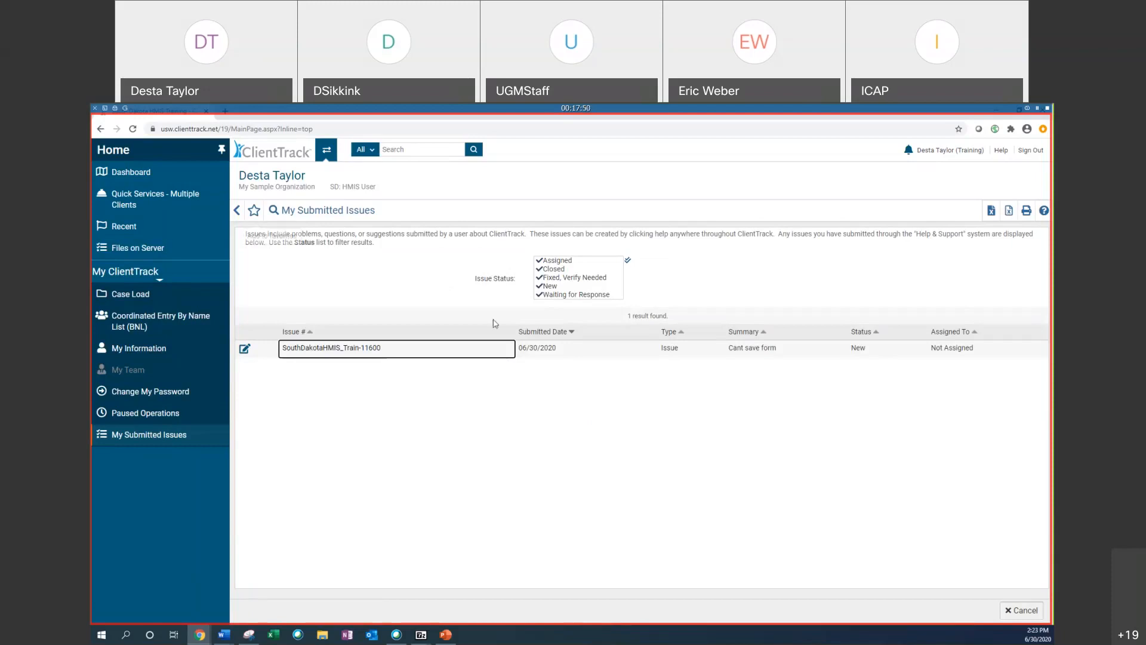
Step: Open the submitted issue and start a new note on it
left_click(246, 349)
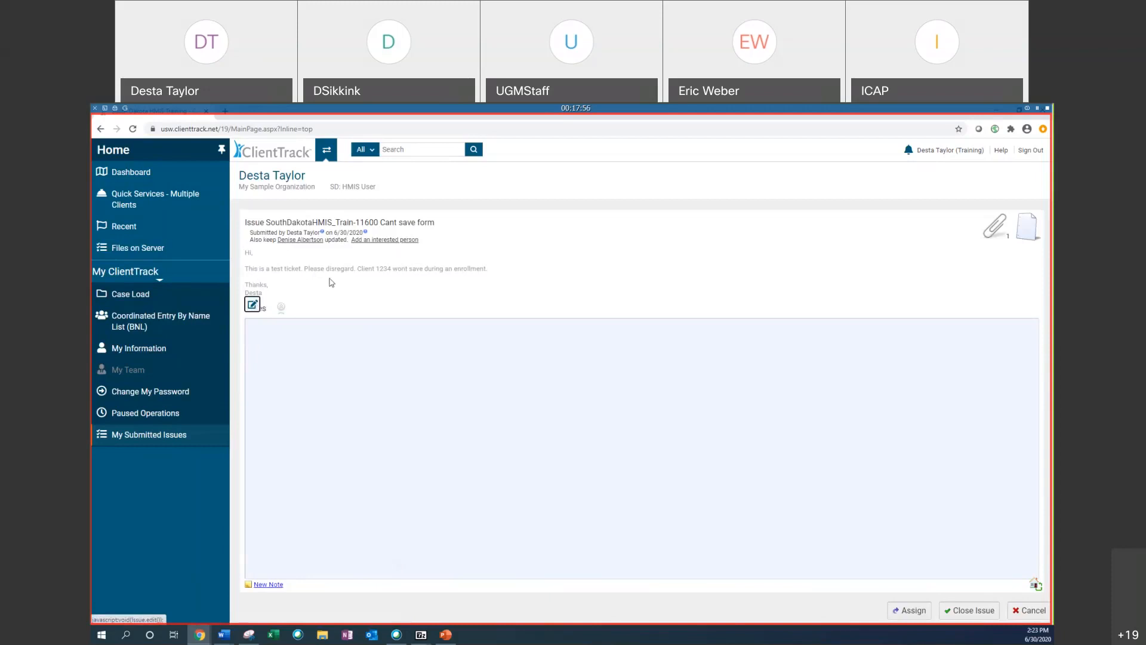
mouse_move(991, 233)
left_click(273, 585)
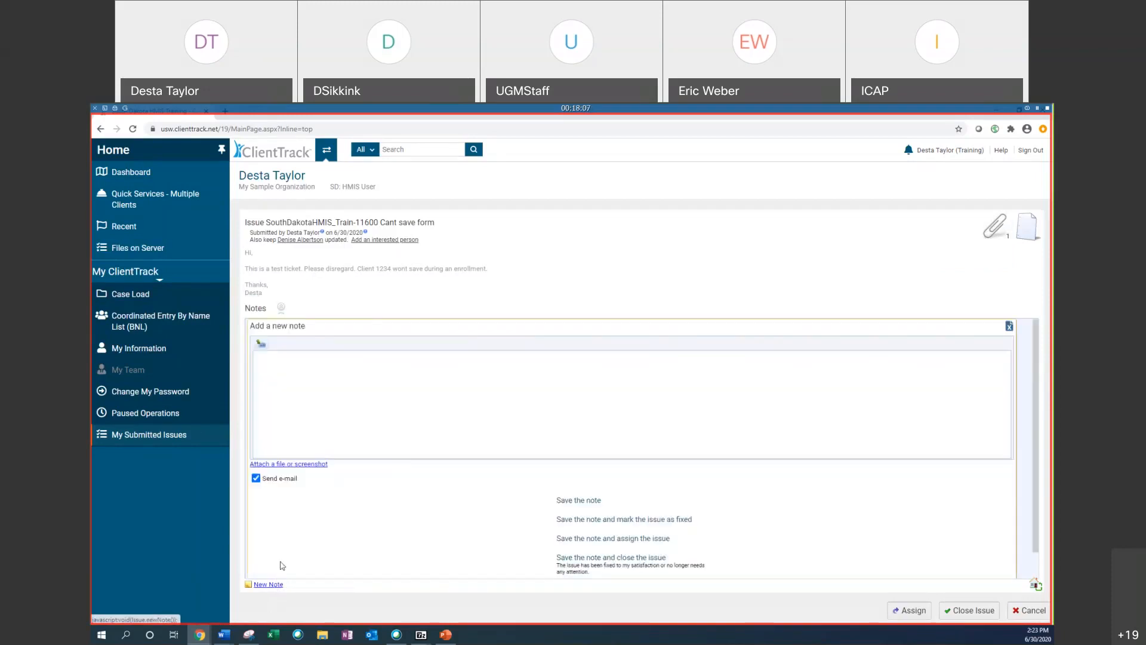
Step: Write the note 'Thanks for watching. Test ticket.' and save it
left_click(421, 368)
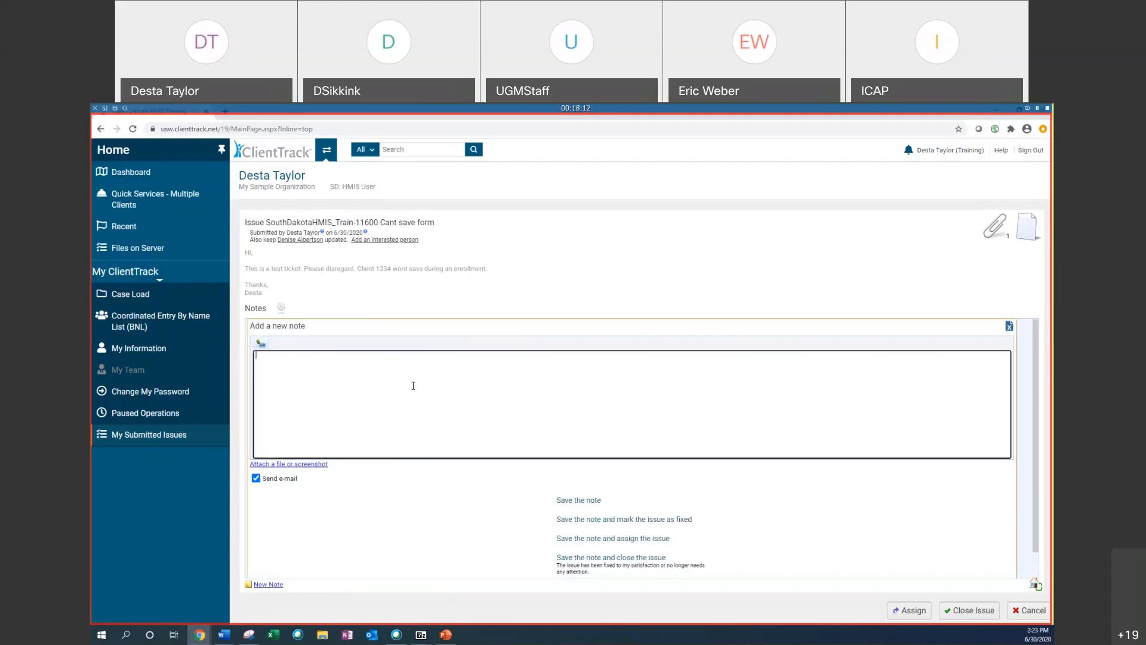
type("Thanks for watic")
key("BackSpace")
type("ching. THis")
key("BackSpace")
key("BackSpace")
key("BackSpace")
key("BackSpace")
type("est ticket.")
left_click(590, 498)
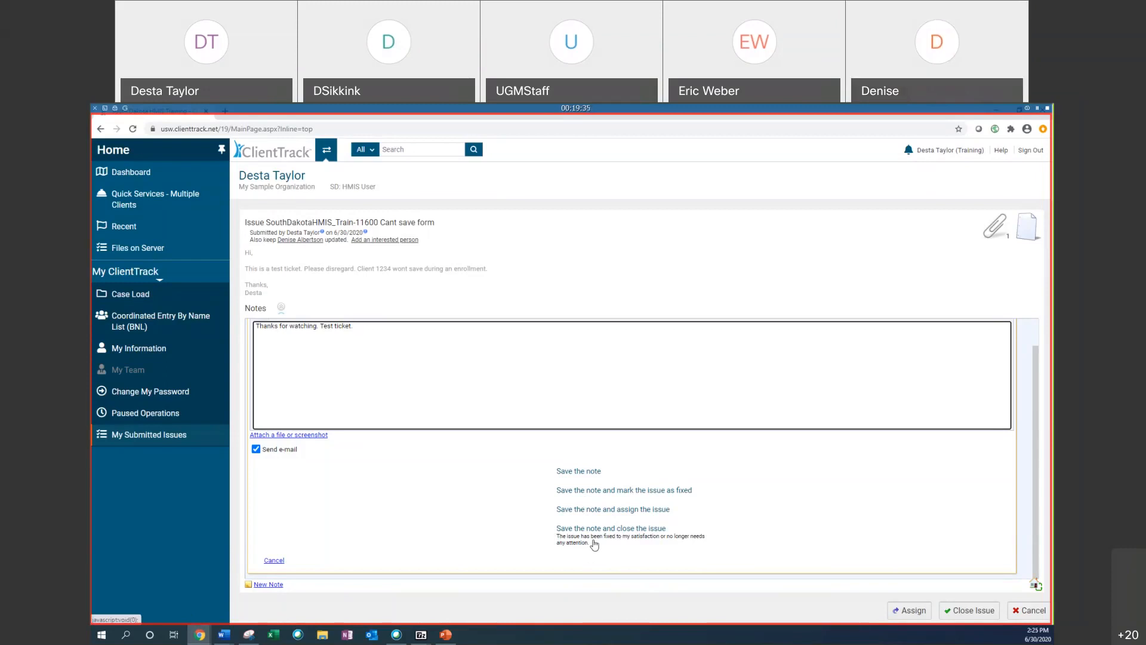
left_click(578, 471)
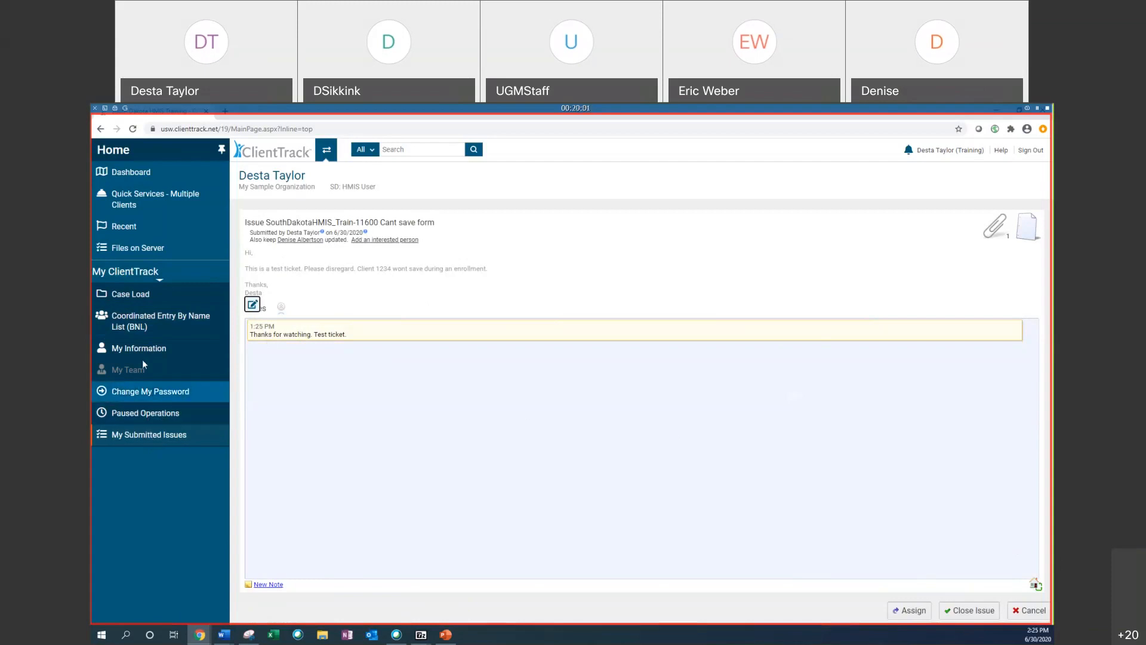
Step: Open Quick Services for Multiple Clients and set the service screen to Direct Services
left_click(128, 184)
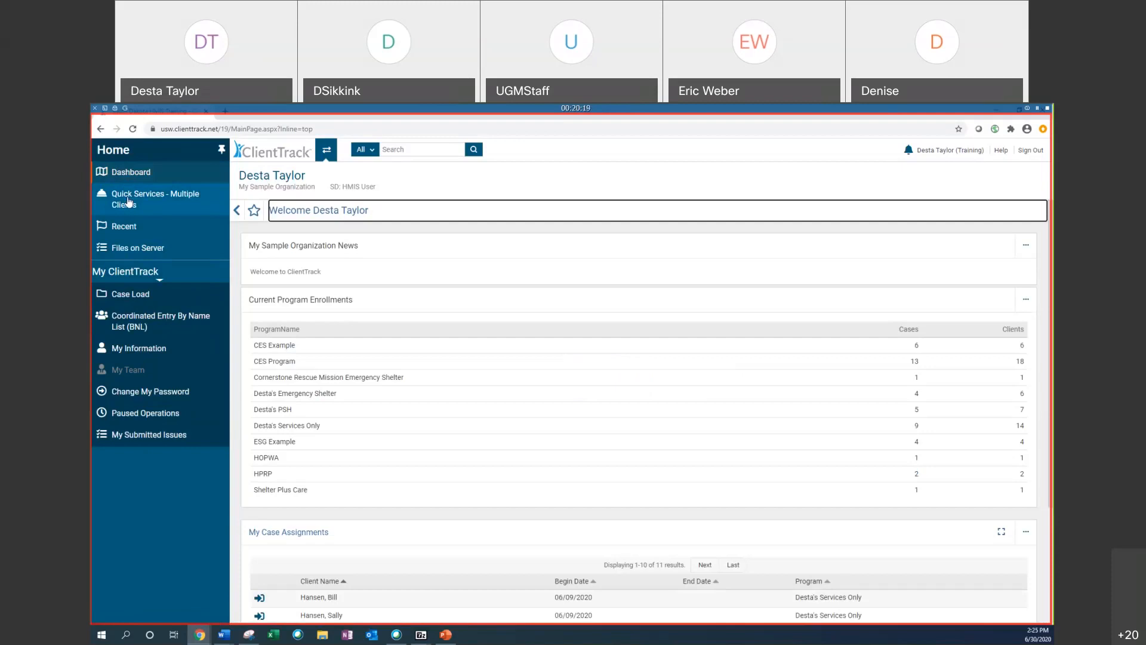
left_click(128, 202)
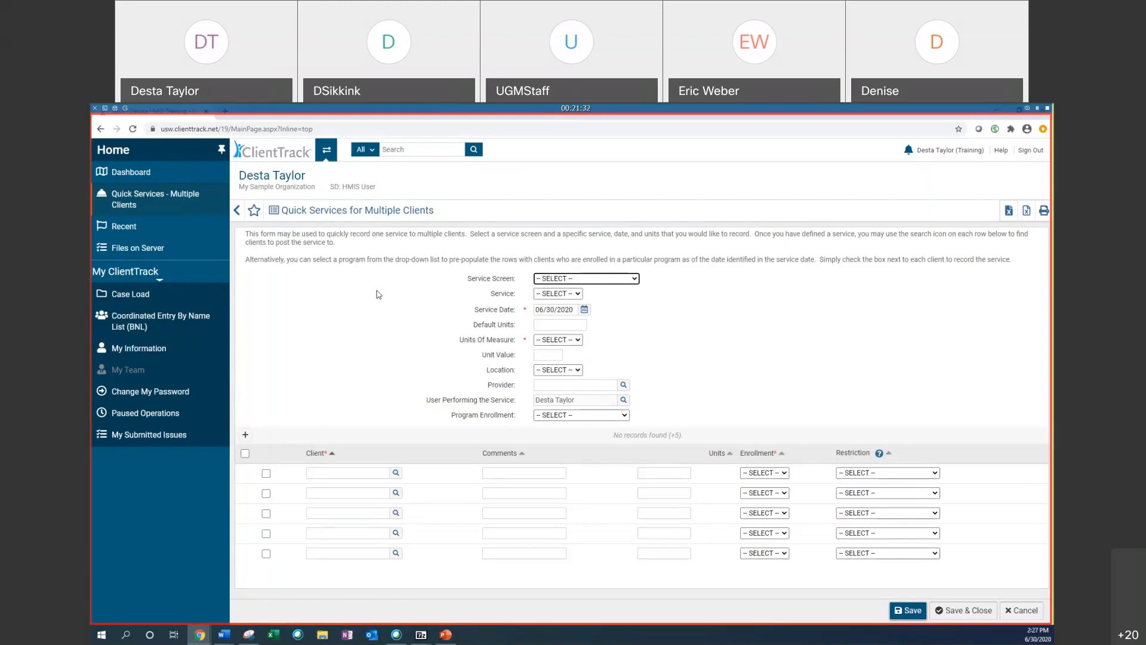
left_click(582, 280)
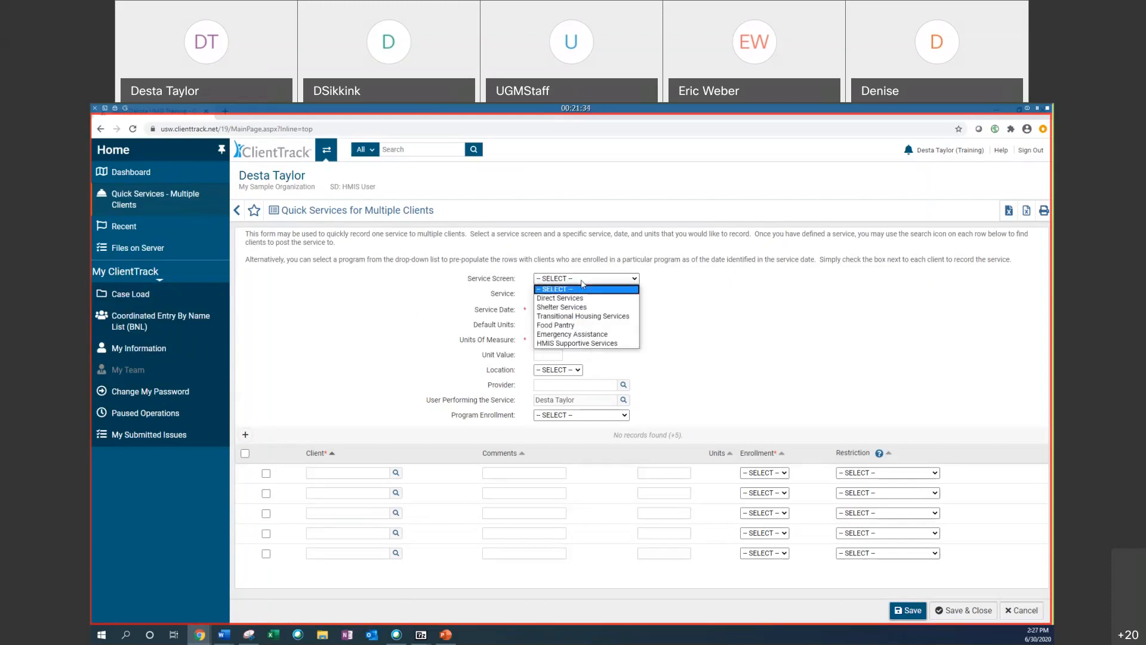
left_click(568, 298)
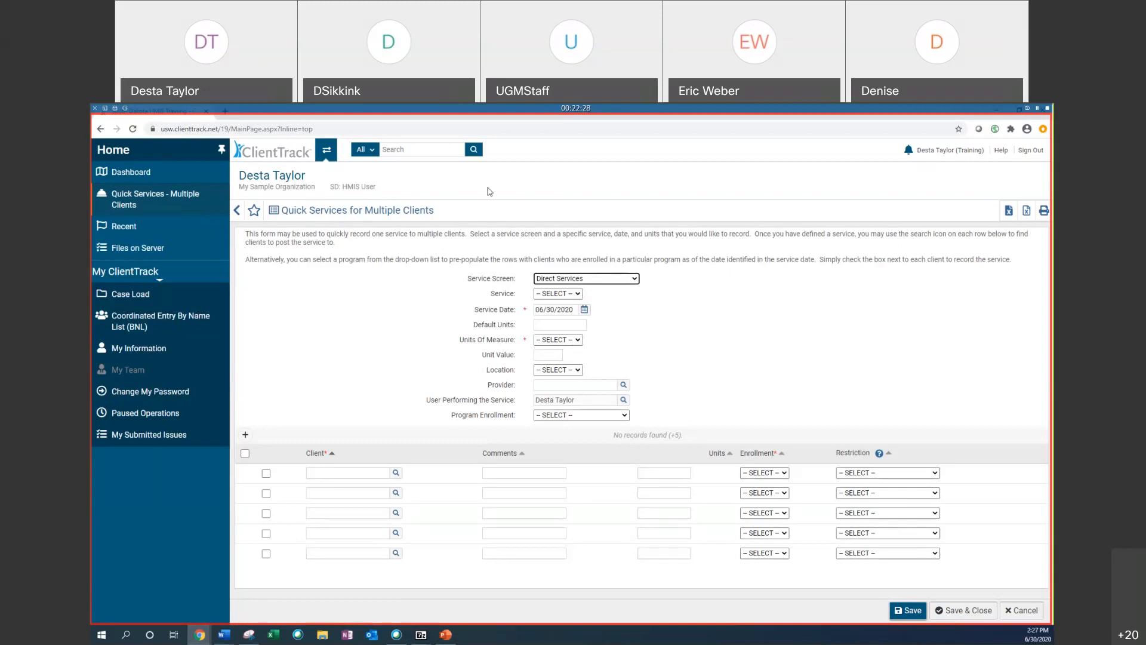
Step: Set the service to Food and the units of measure to Count
left_click(561, 293)
left_click(559, 313)
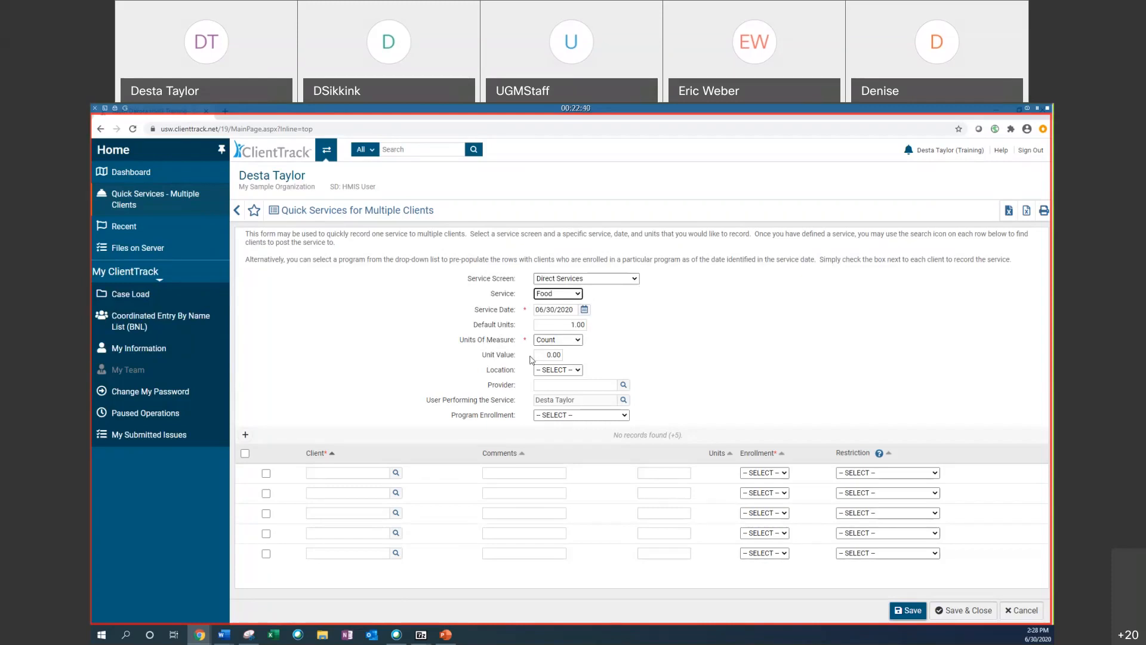
left_click(546, 325)
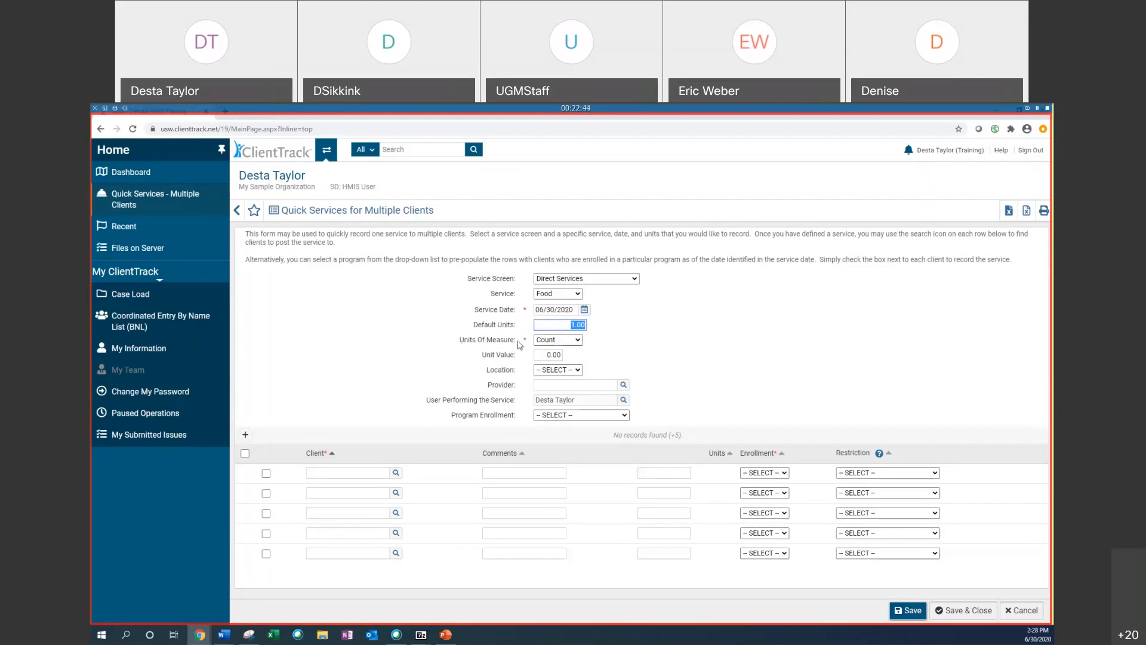
left_click(569, 340)
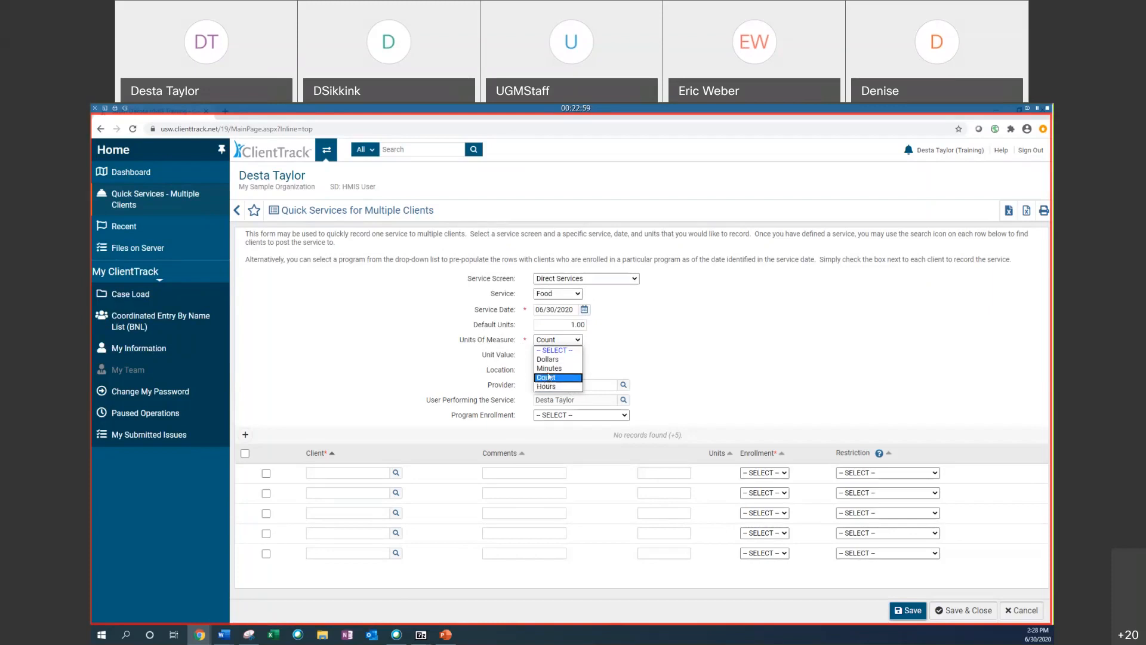
left_click(549, 379)
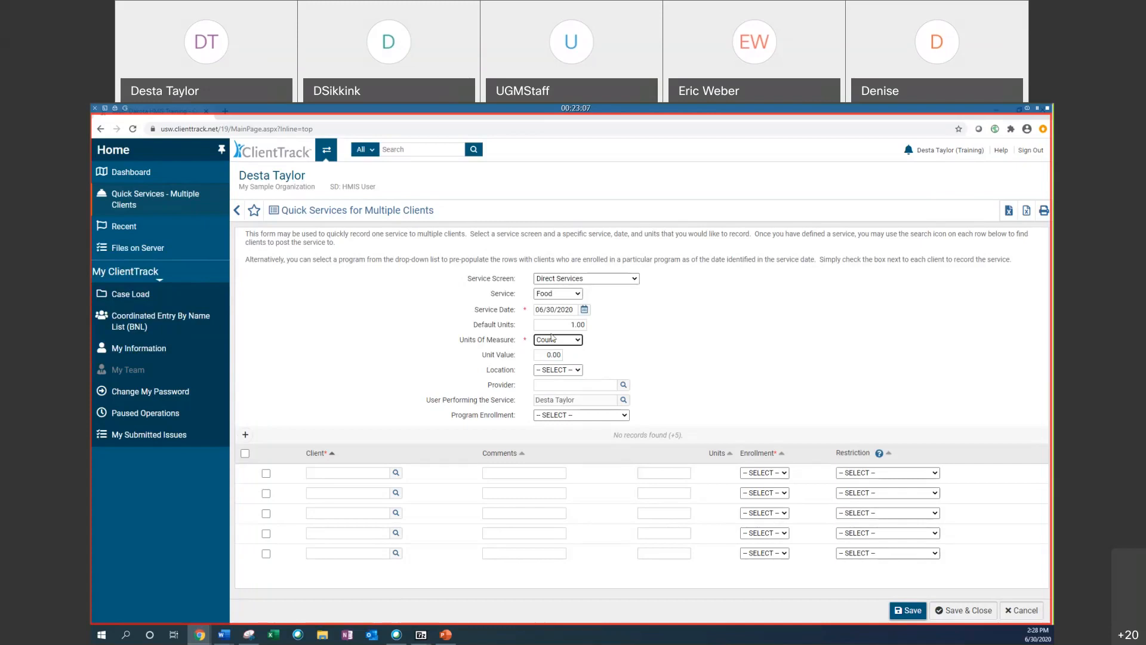
Step: Set the default units to 1 and the location to DSI
left_click(568, 321)
type("2")
key("BackSpace")
key("BackSpace")
type("1")
left_click(547, 375)
left_click(547, 387)
left_click(530, 312)
left_click_drag(525, 340, 513, 327)
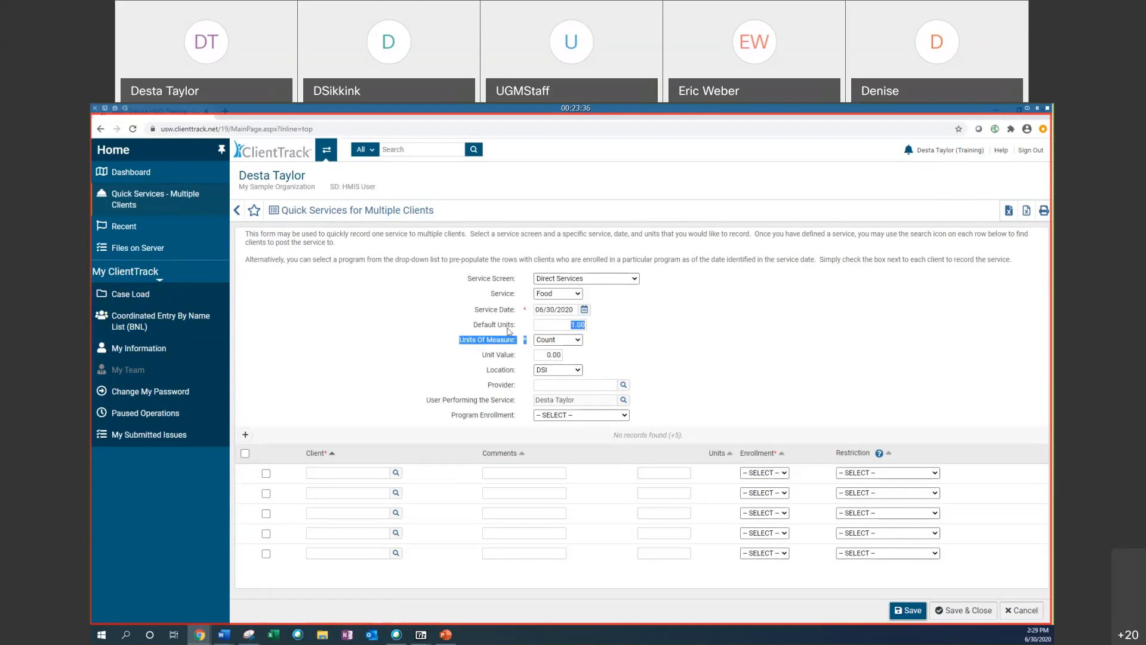
left_click(389, 270)
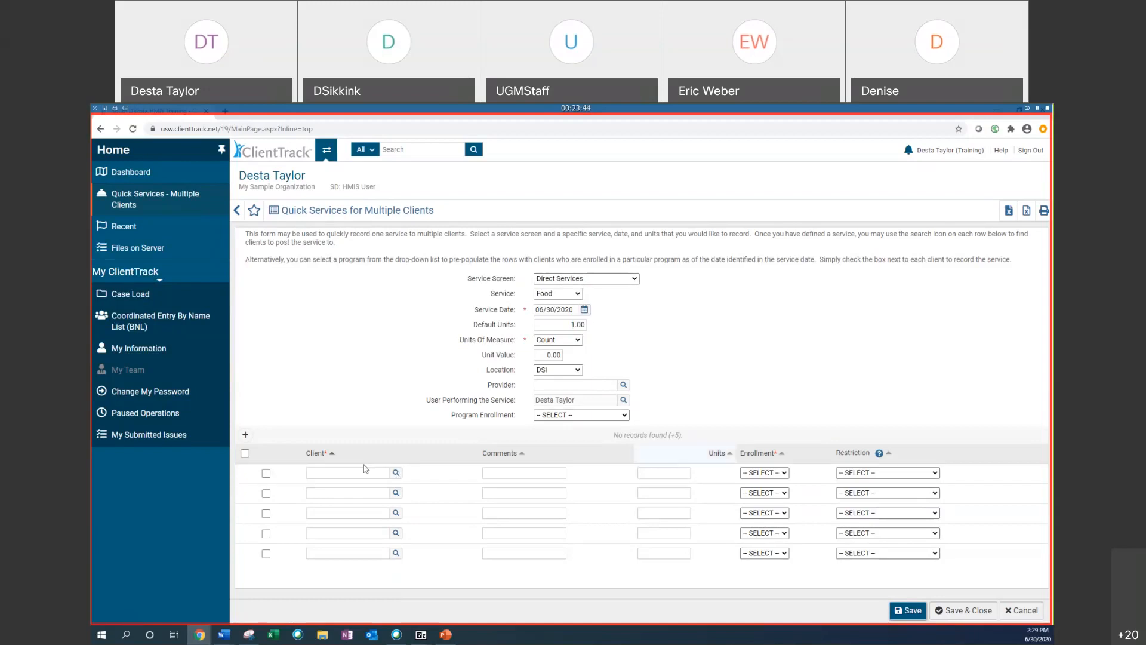
Step: Add a client found by first name 'er' to the first row and pick the 05/01/2020 - Desta's Services Only enrollment
left_click(783, 473)
left_click(788, 472)
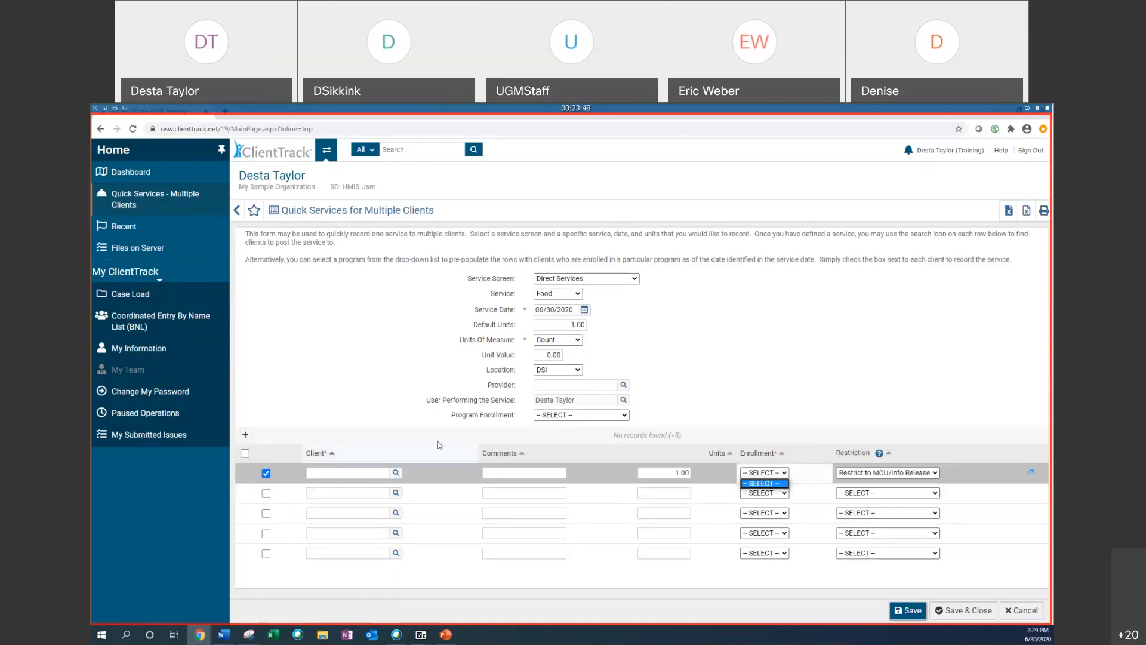
left_click(395, 473)
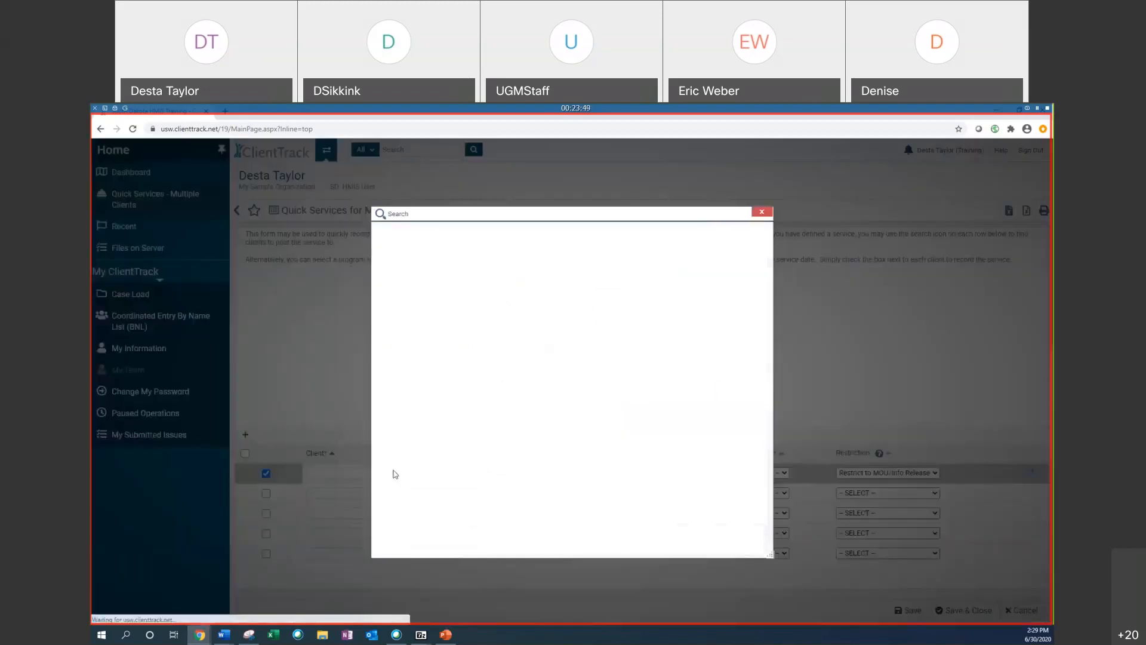
type("er")
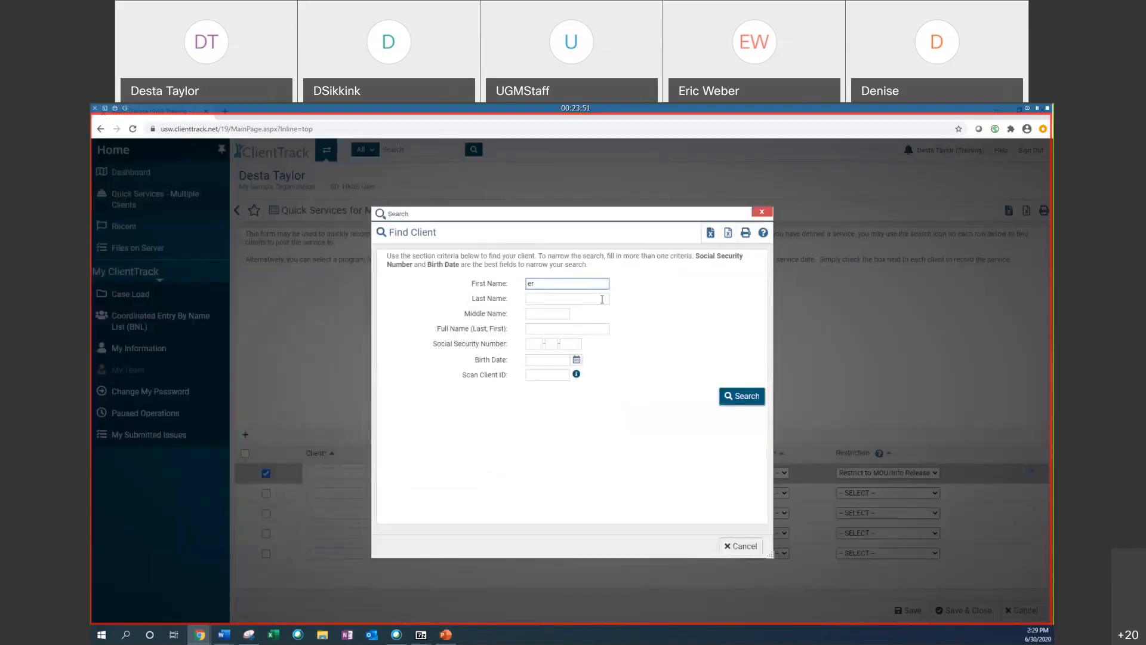
left_click(743, 396)
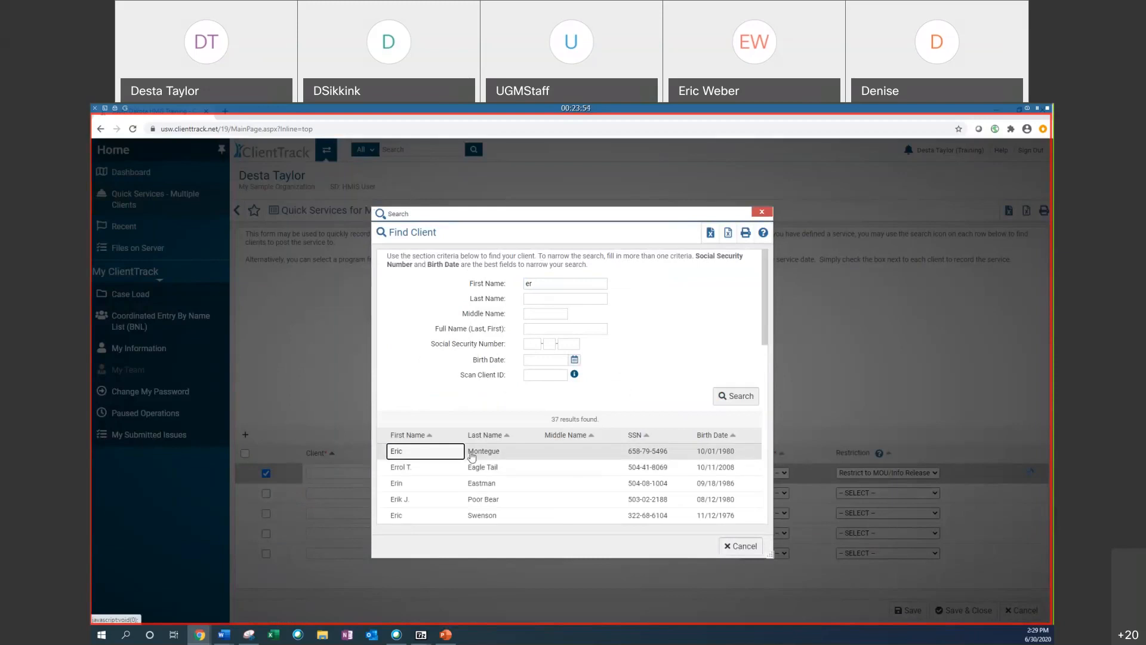
left_click(472, 456)
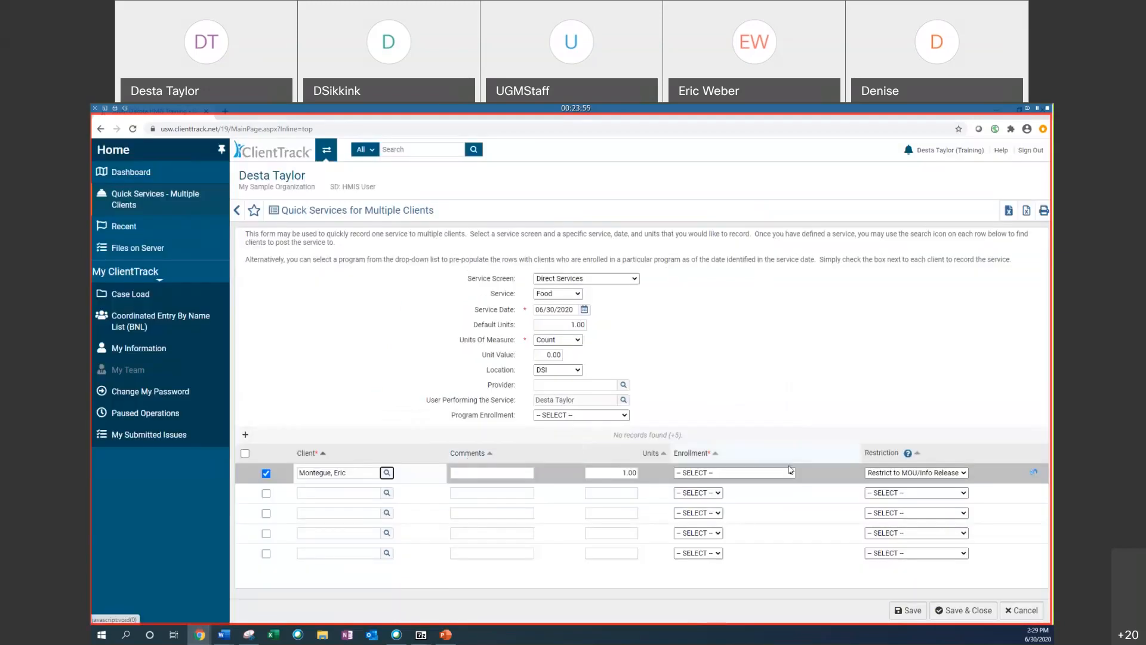
left_click(791, 472)
left_click(740, 490)
Step: Add a second client found by first name 'jes' and pick the 04/16/2019 - Desta's Services Only enrollment
left_click(526, 412)
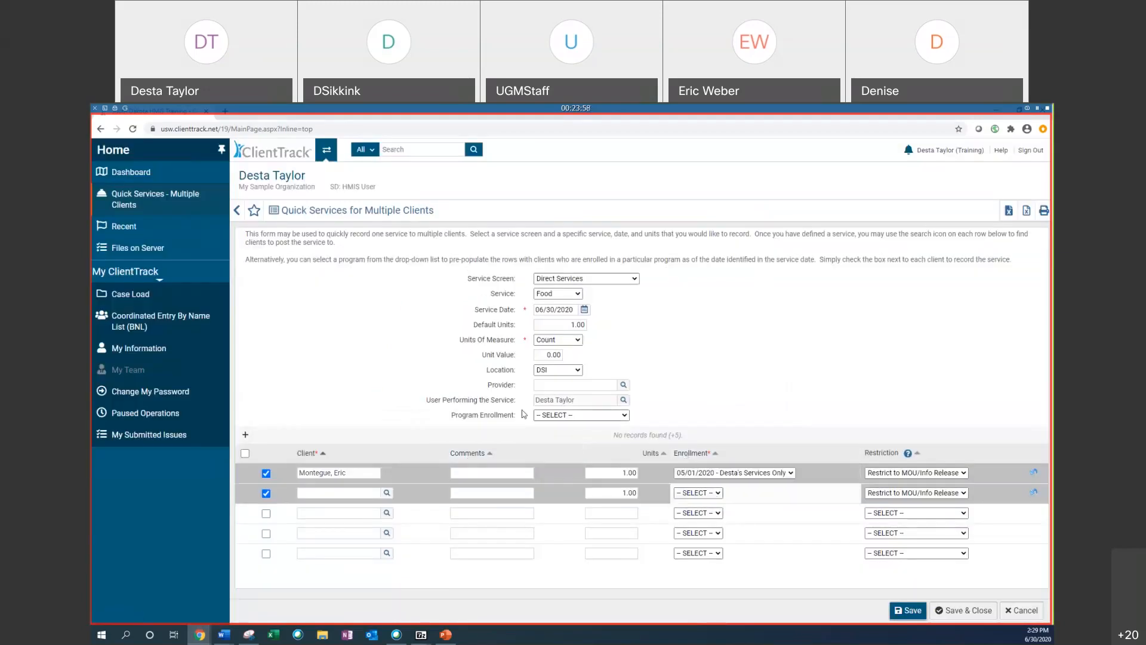
left_click(387, 494)
left_click(569, 283)
type("jes")
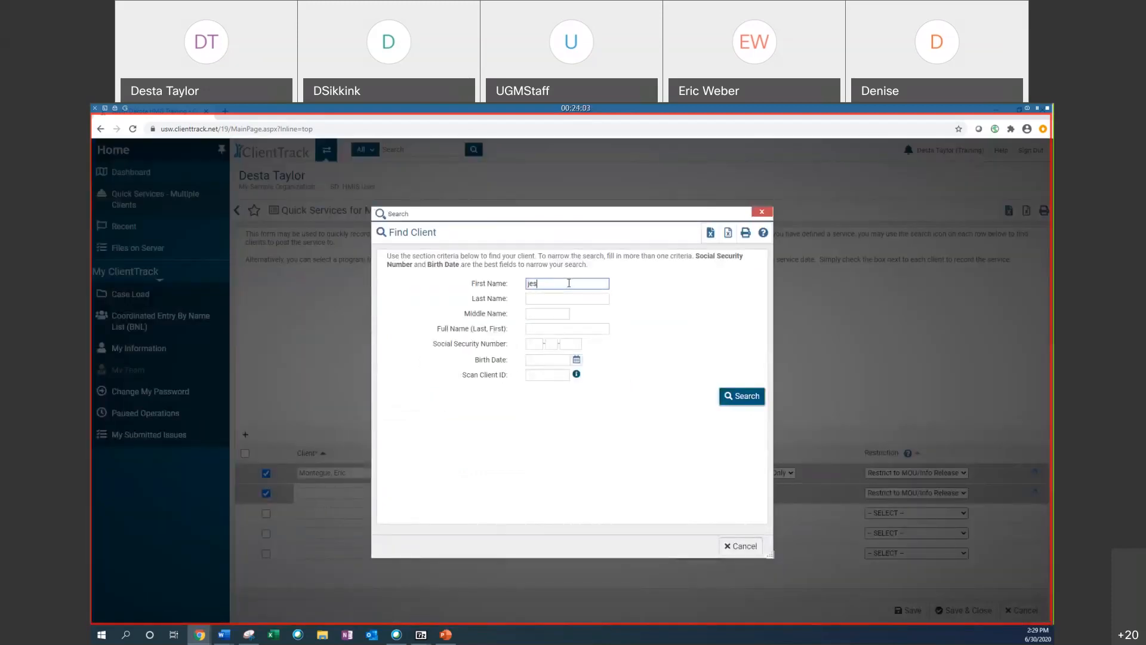
type("ssssss")
key("Return")
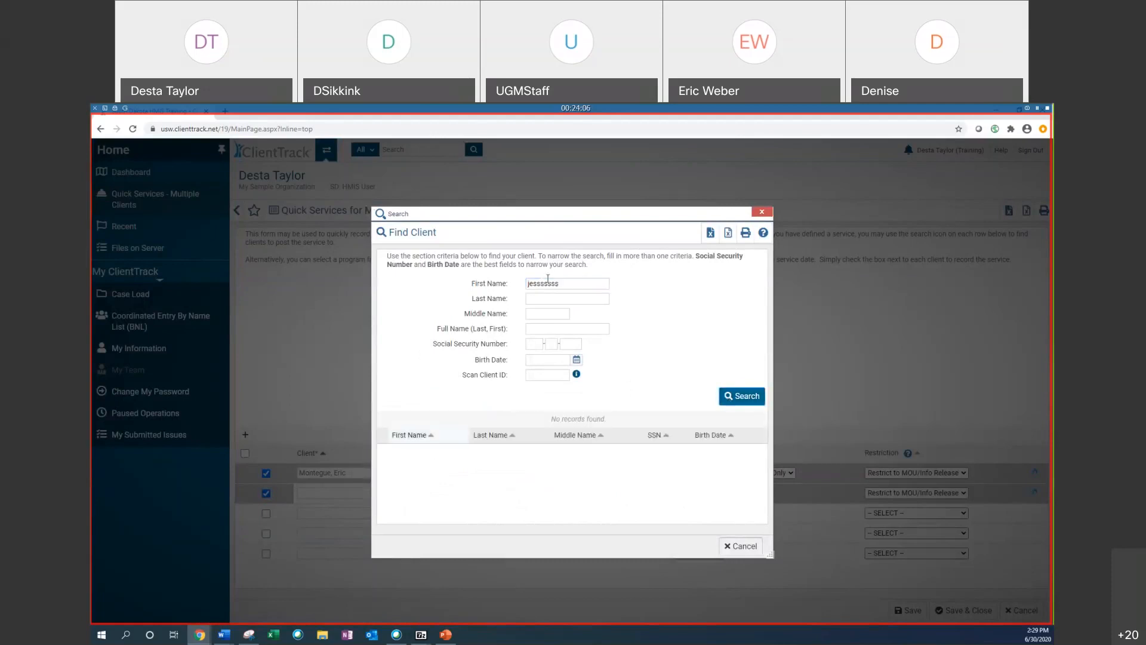
left_click(570, 285)
type("ssssssssssssssssssss")
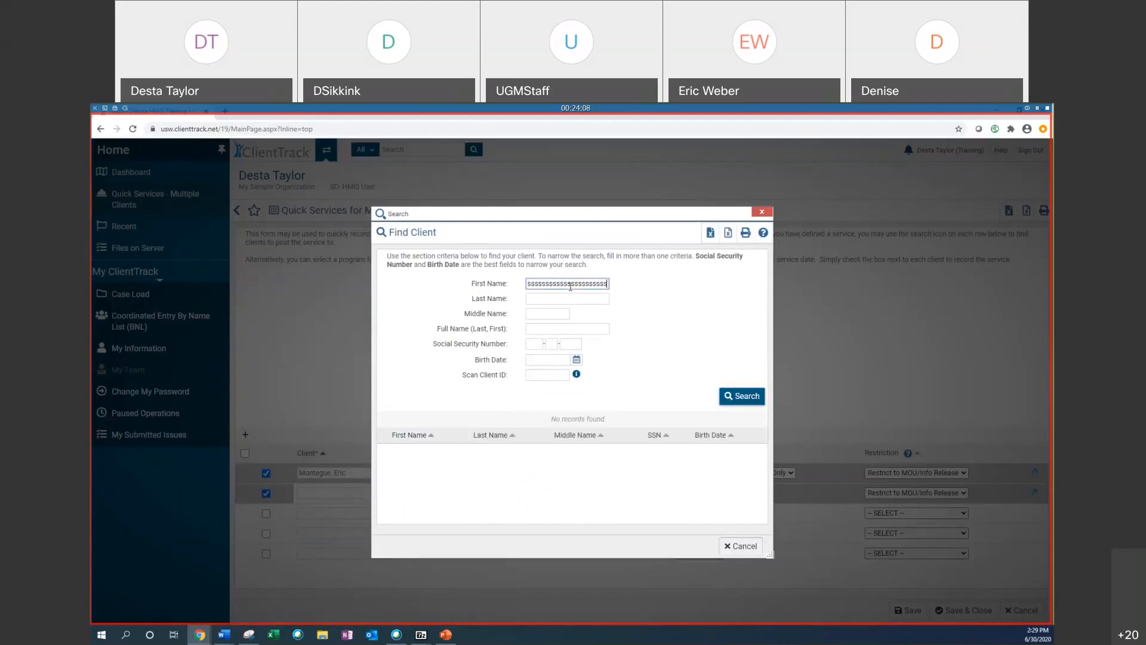
key("BackSpace")
key("BackSpace")
key("BackSpace")
key("BackSpace")
key("BackSpace")
key("BackSpace")
key("BackSpace")
key("BackSpace")
key("BackSpace")
key("BackSpace")
key("BackSpace")
key("BackSpace")
key("BackSpace")
key("BackSpace")
key("BackSpace")
key("BackSpace")
key("BackSpace")
key("BackSpace")
key("BackSpace")
key("BackSpace")
type("jes")
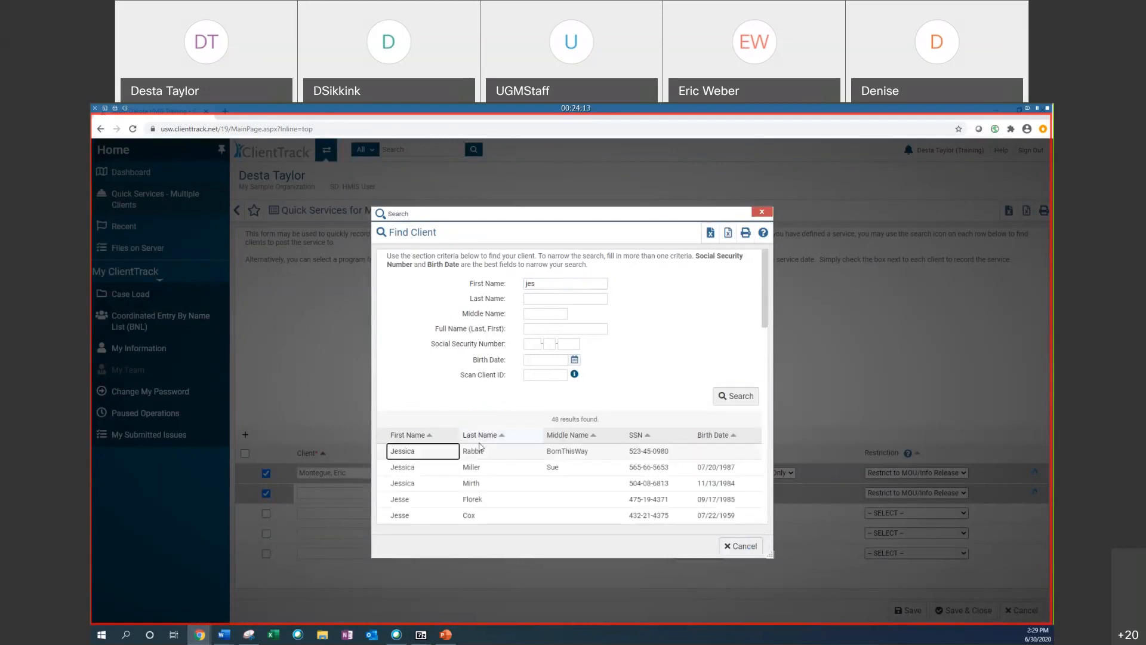
left_click(480, 449)
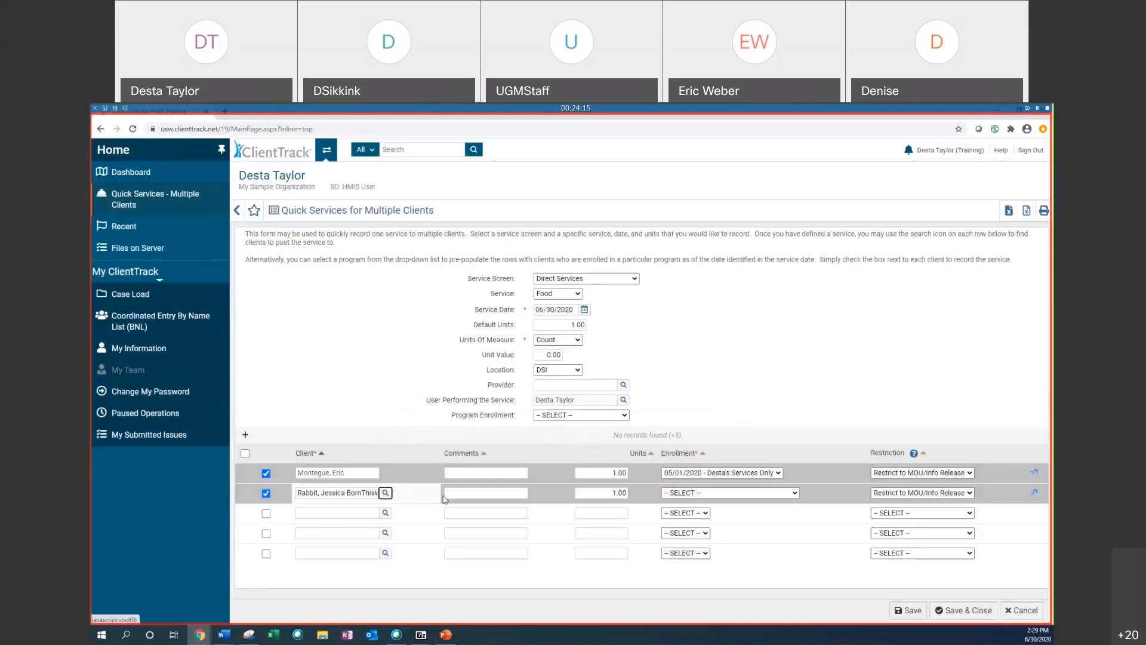
left_click(737, 494)
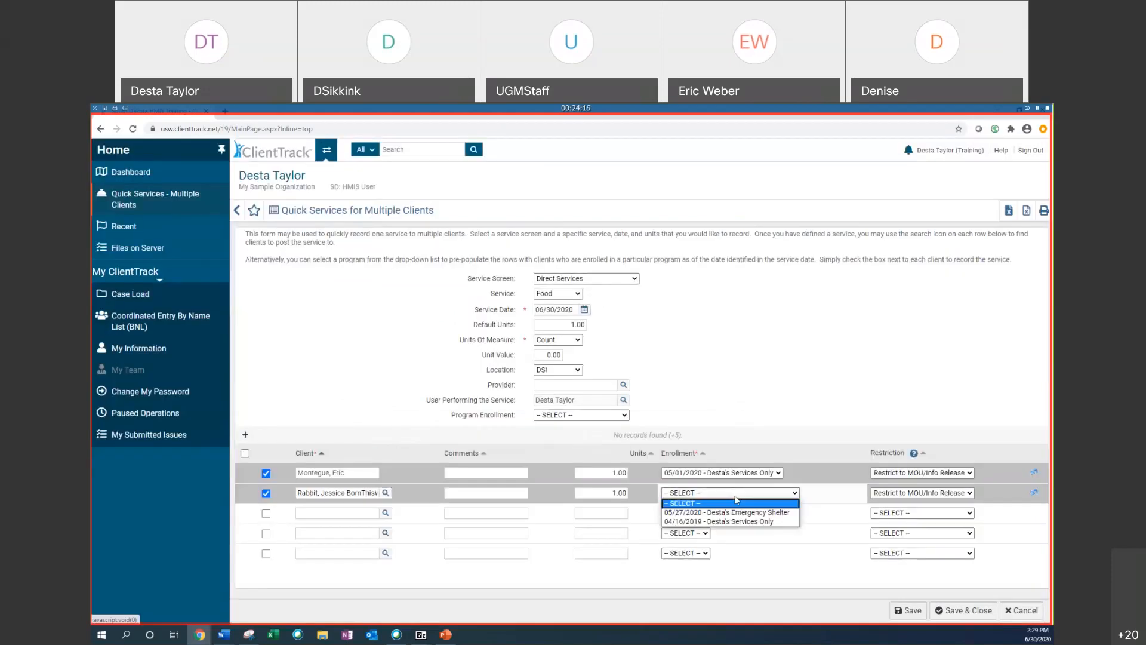
left_click(685, 522)
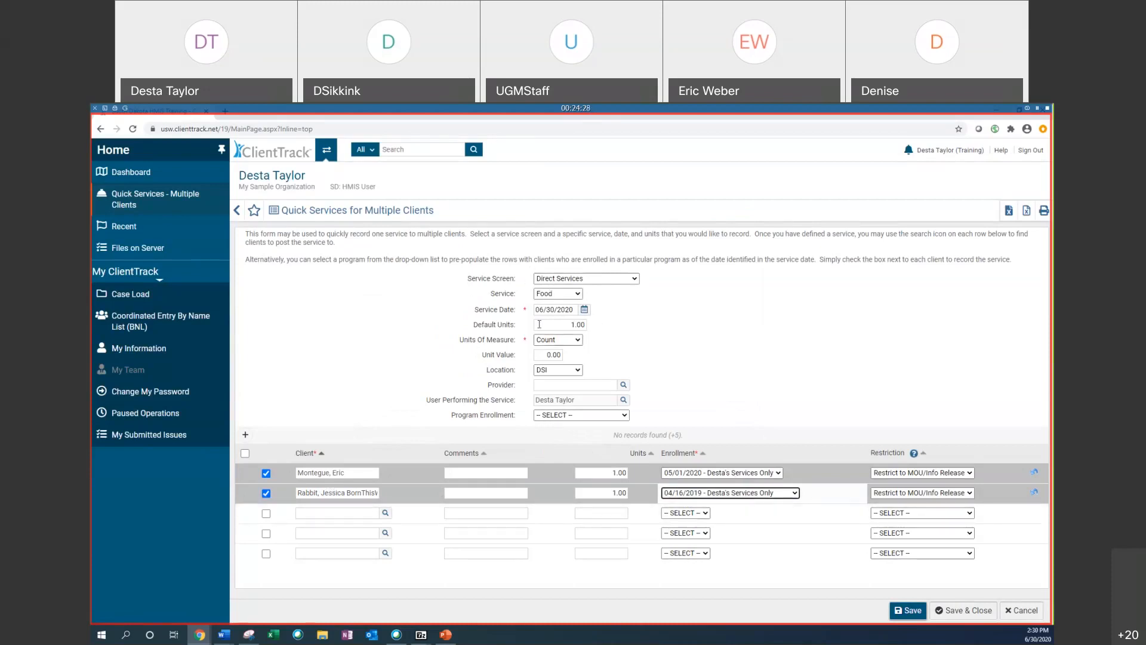
Step: Set the program enrollment to Desta's Services Only and confirm refreshing the rows
left_click(552, 416)
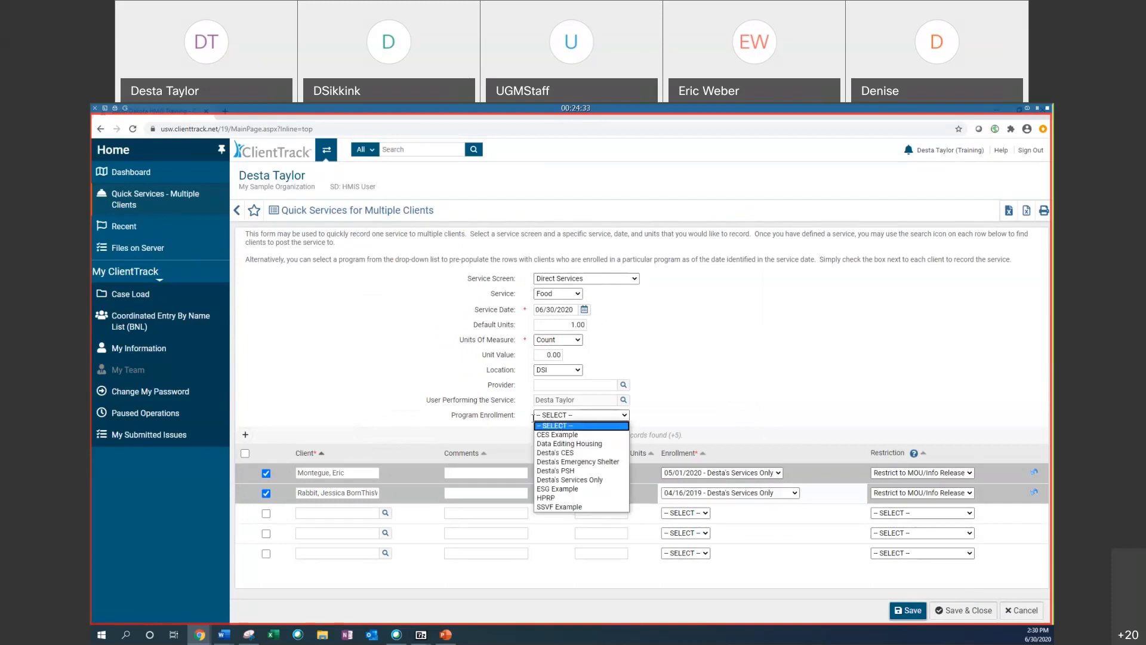
left_click(593, 481)
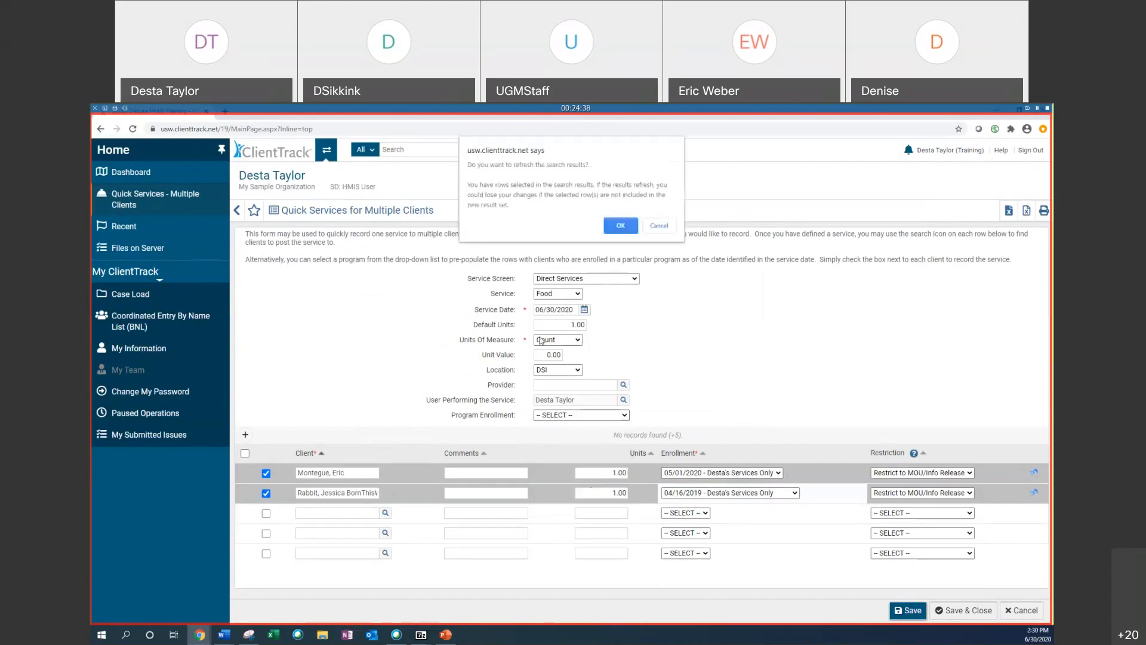
left_click(622, 226)
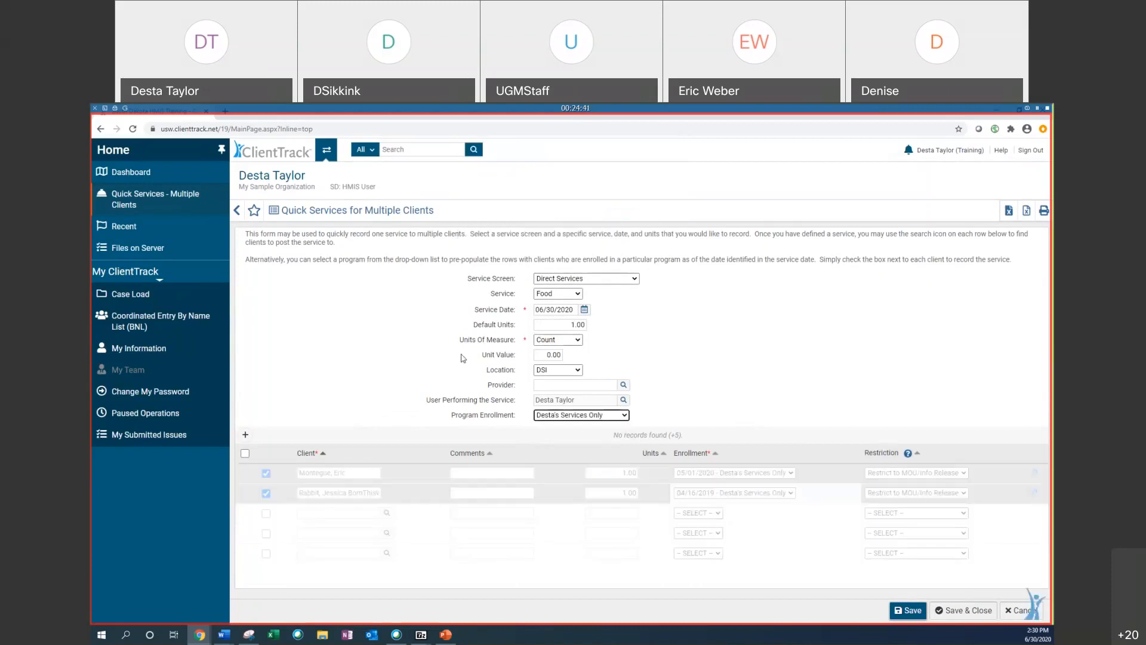
Step: Select the first two pre-populated clients in the Desta's Services Only list to record the service for them
scroll(462, 358, "down", 5)
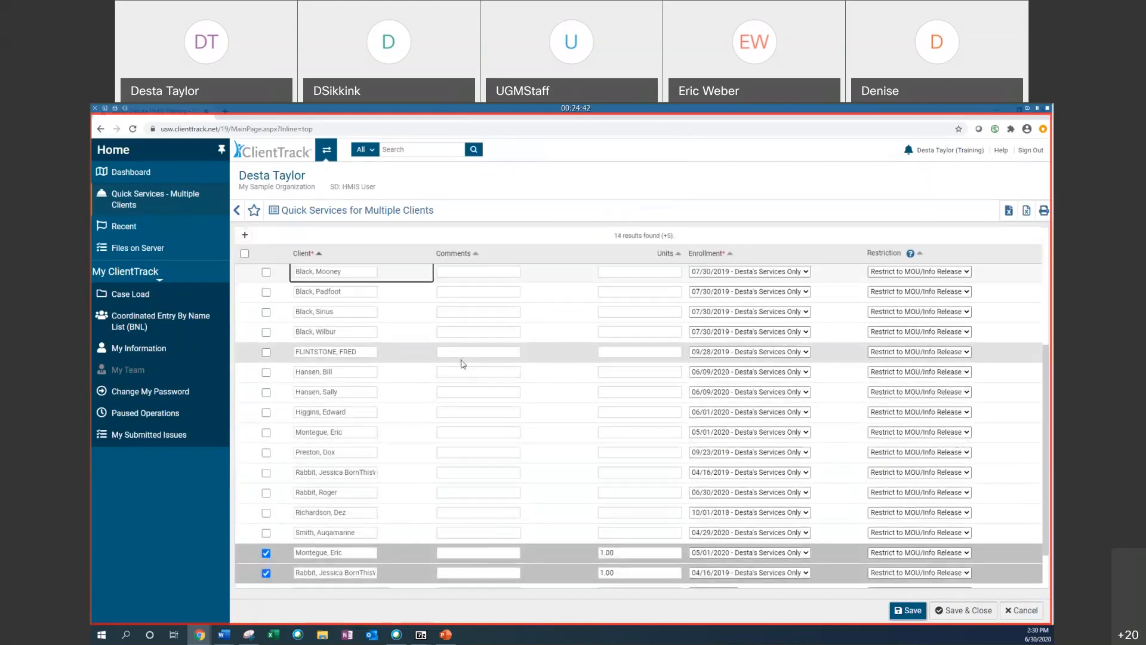
scroll(400, 557, "up", 5)
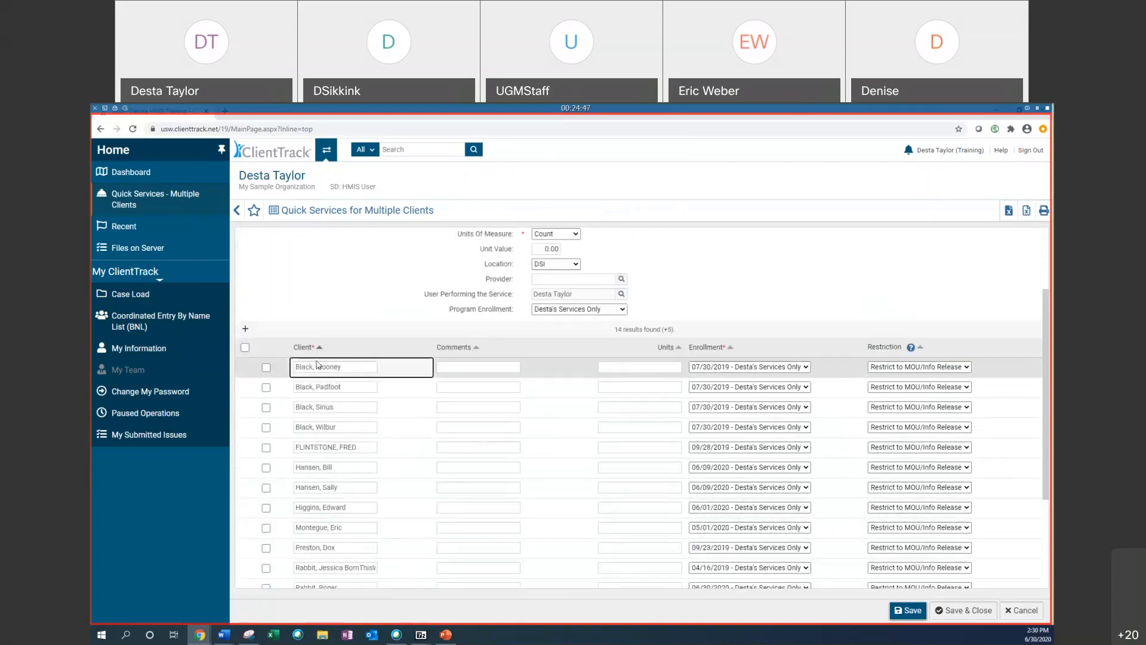
left_click(266, 367)
left_click(267, 388)
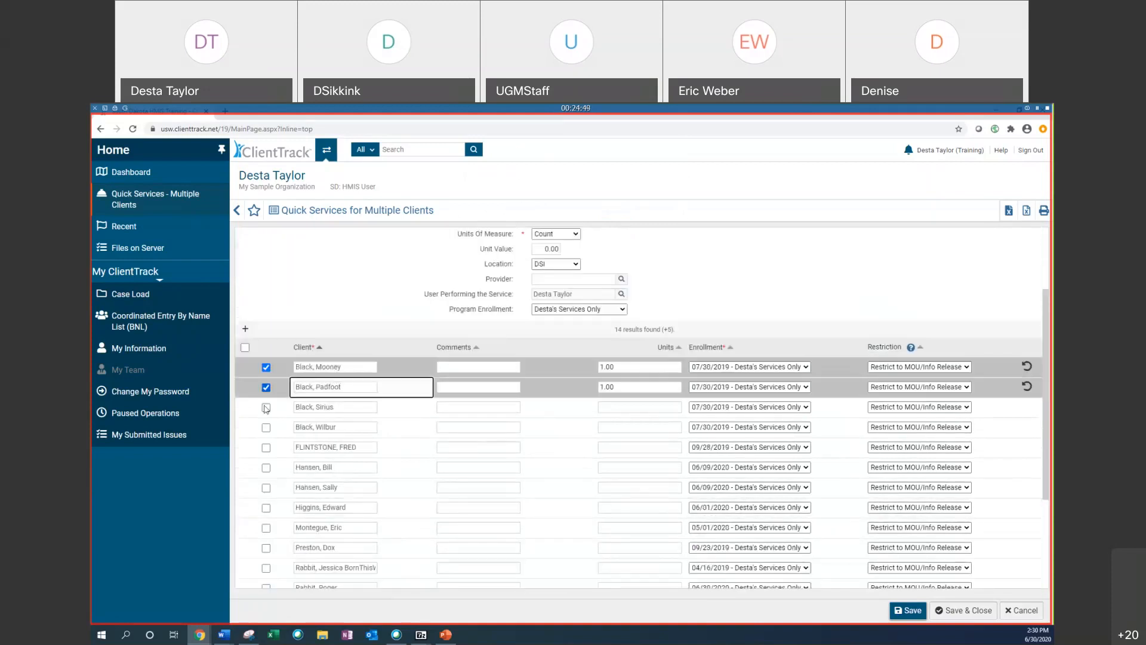
left_click(266, 407)
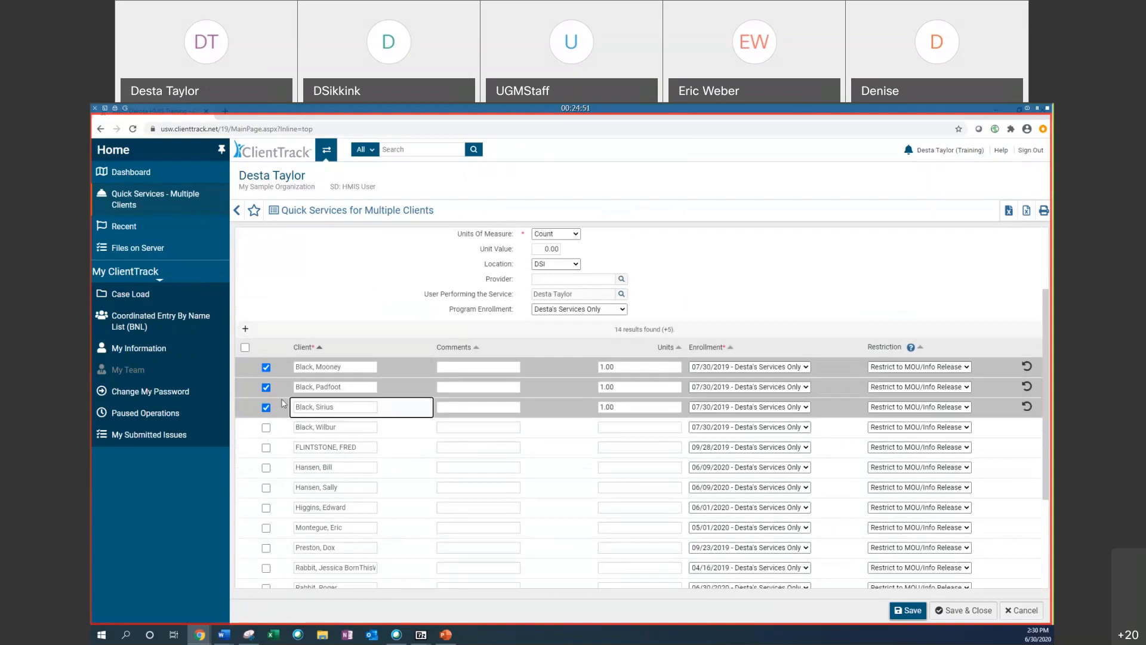
left_click(267, 407)
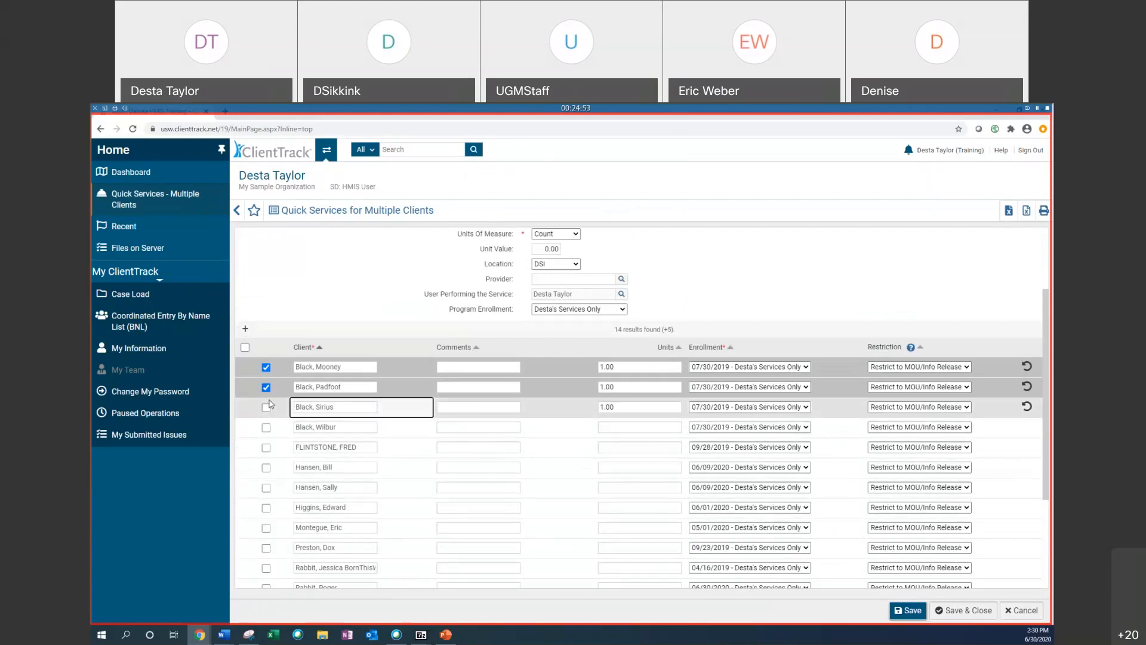
Step: Select three more pre-populated clients further down the list for the same service
scroll(265, 368, "down", 5)
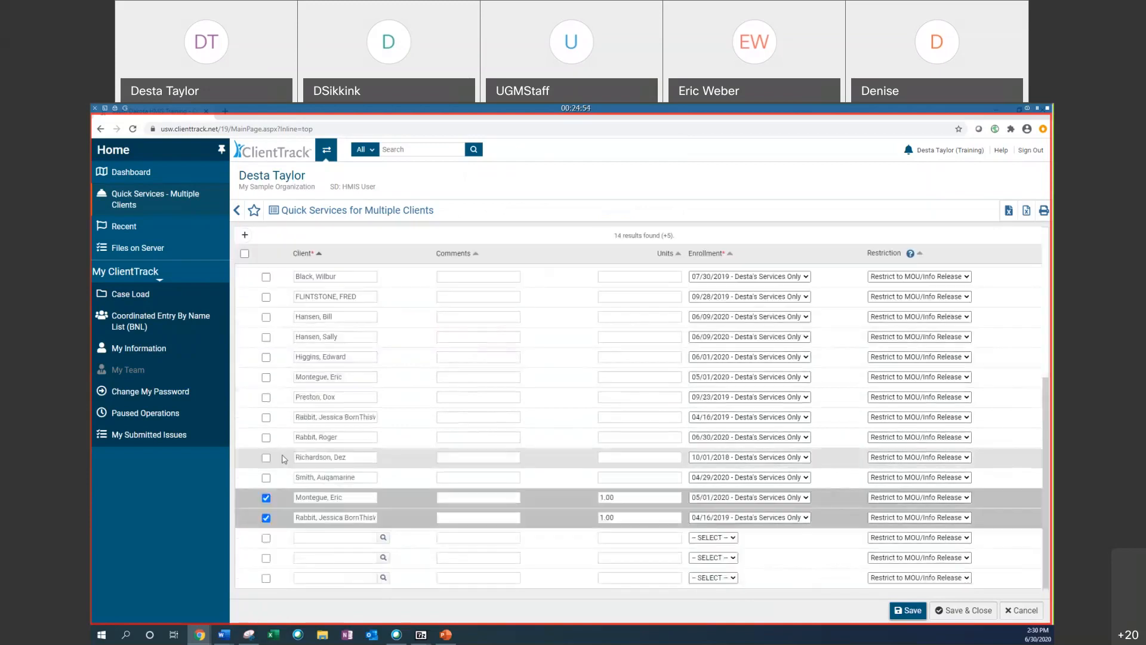
left_click(265, 398)
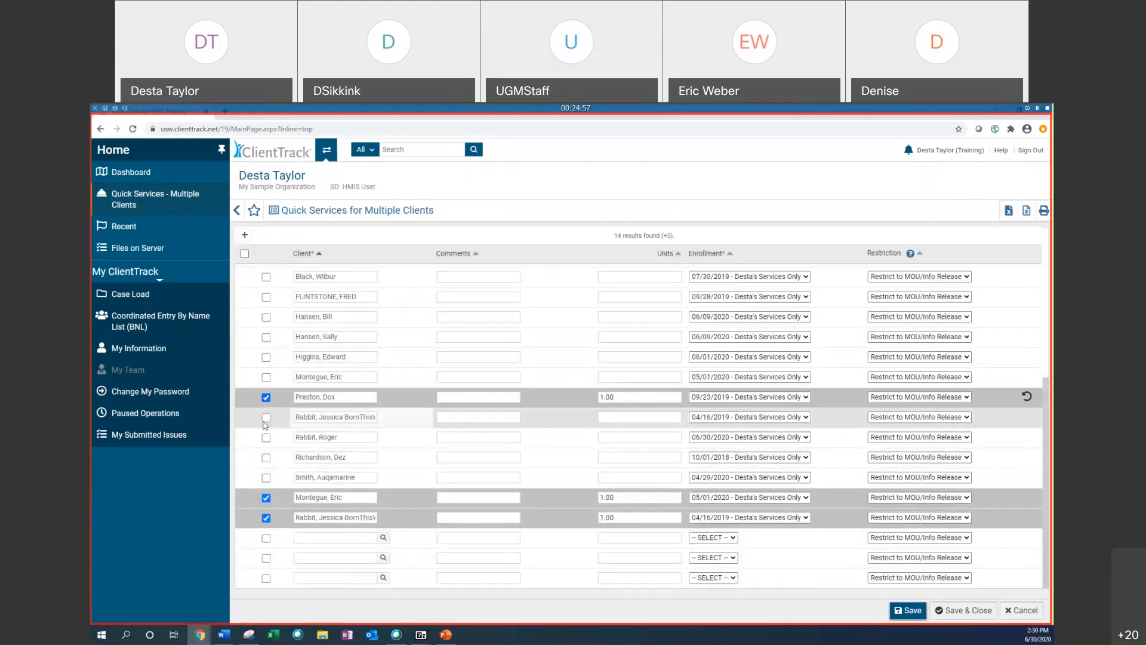
left_click(266, 417)
left_click(266, 438)
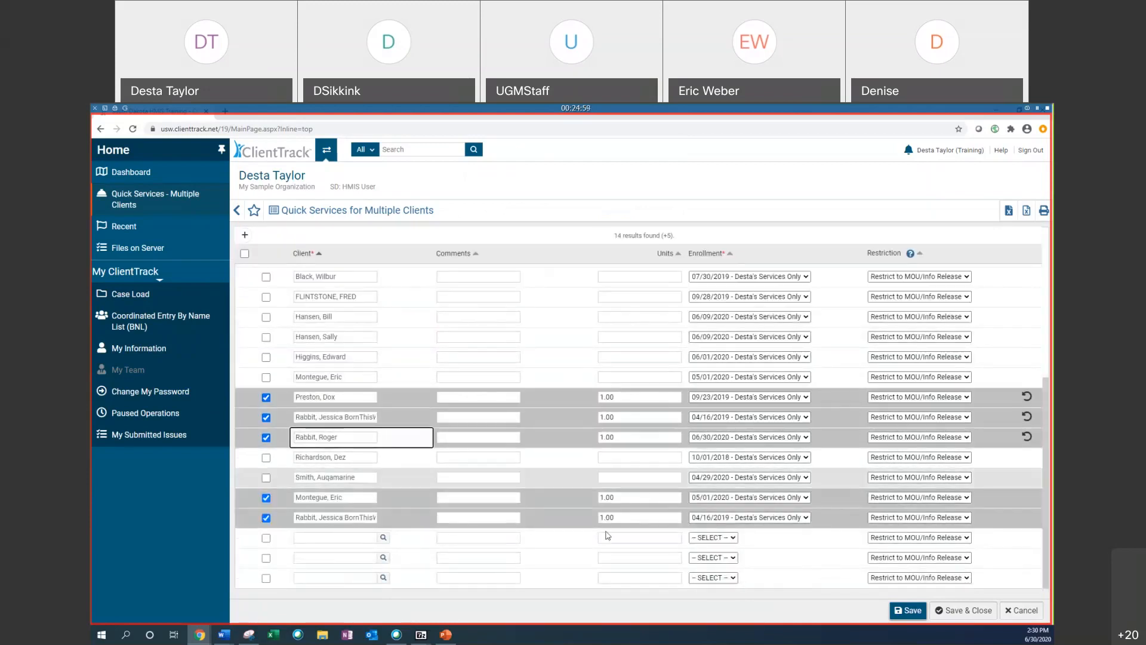
Step: Save and close the quick services form
scroll(578, 469, "up", 1)
scroll(578, 468, "up", 4)
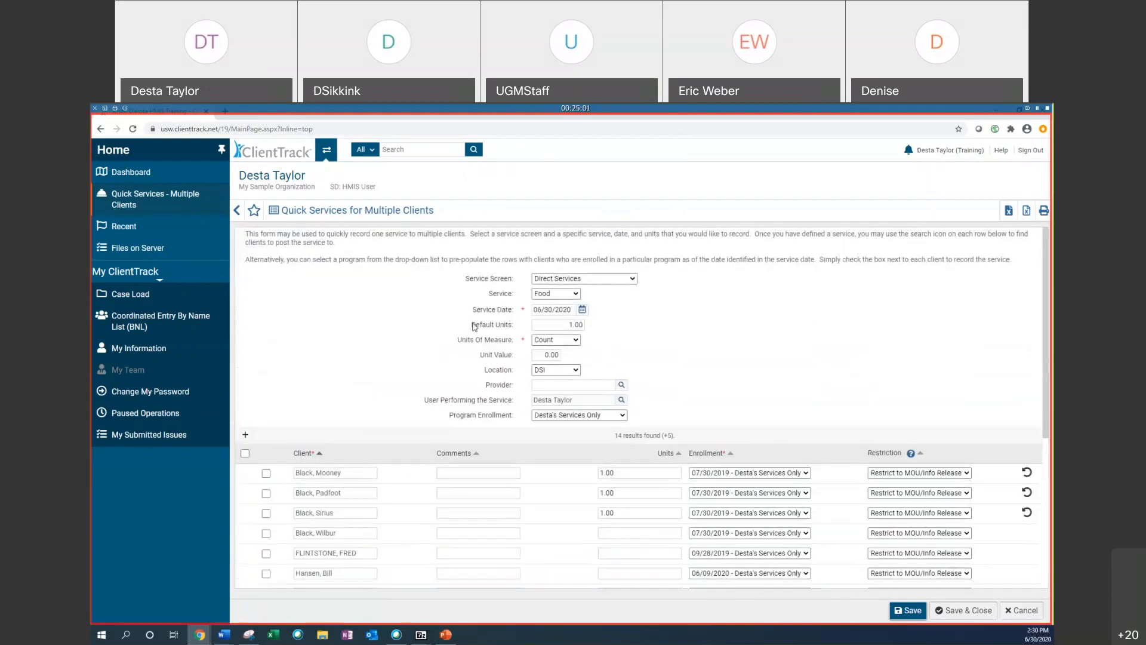
scroll(461, 339, "down", 3)
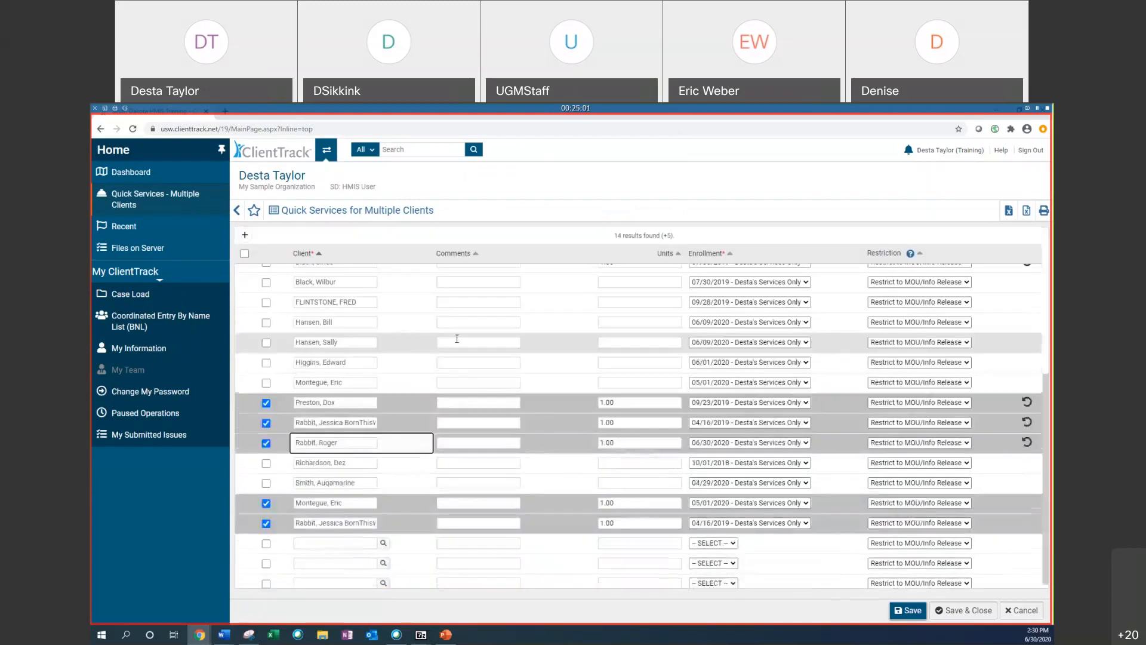
scroll(338, 407, "up", 2)
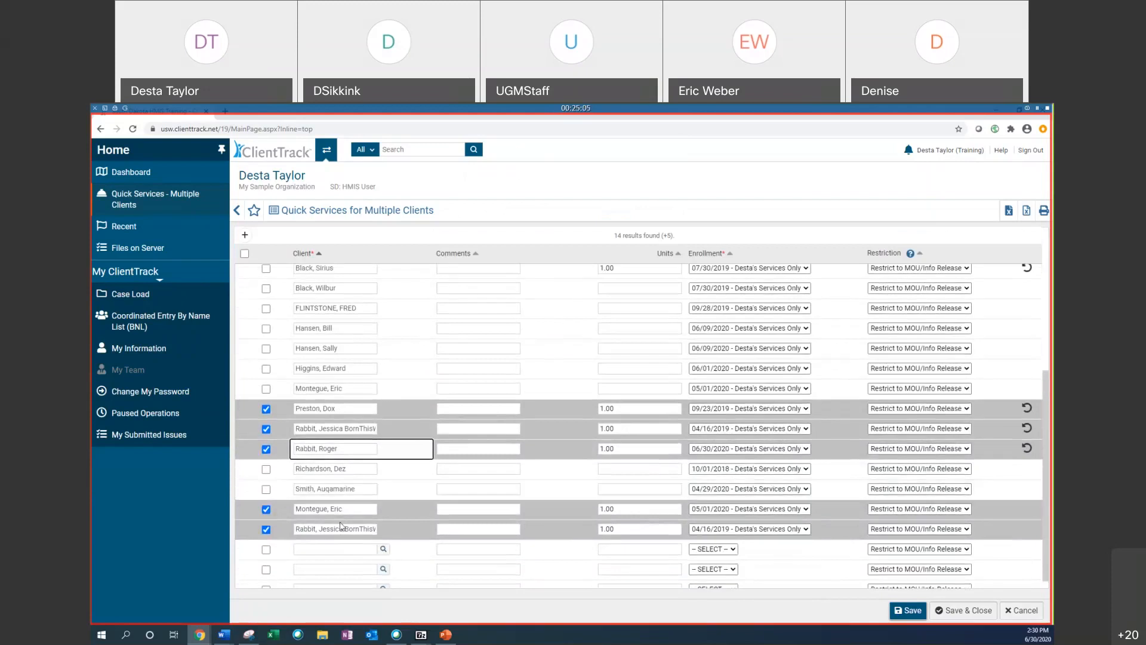
scroll(303, 444, "down", 2)
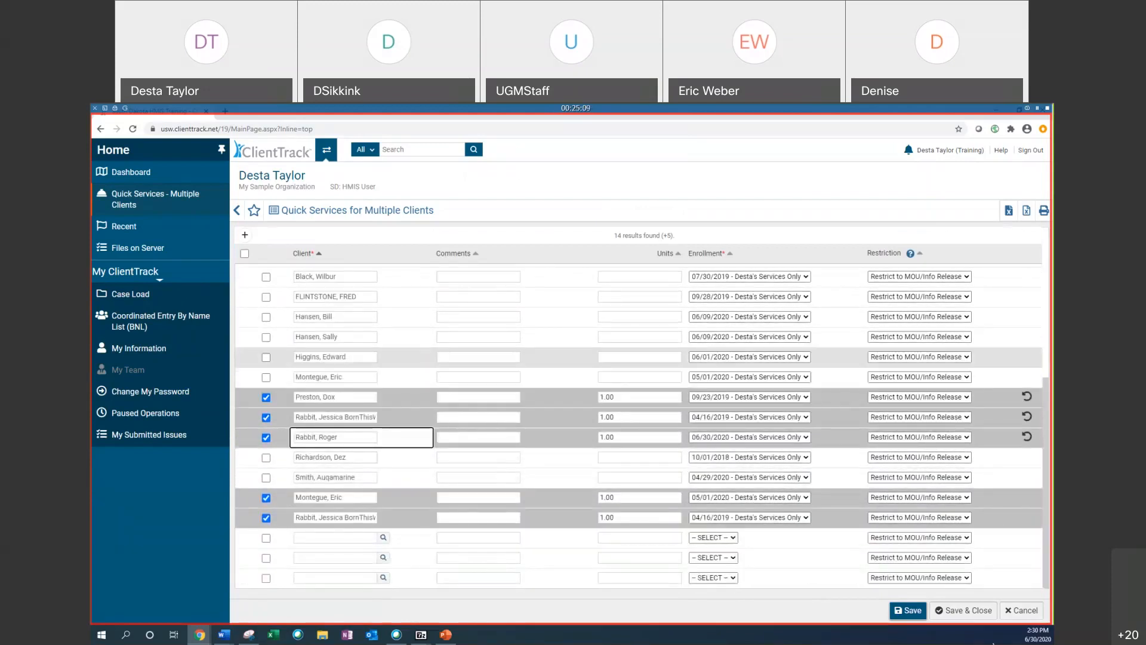
left_click(963, 610)
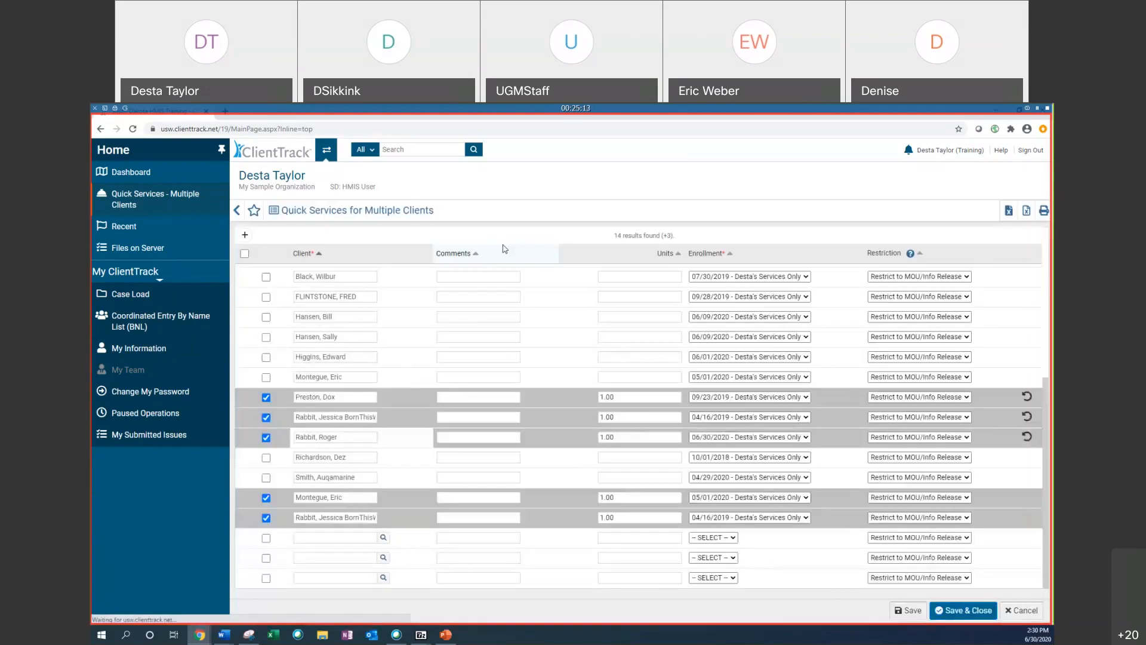
Step: Switch to the Clients workspace and open a client found by first name 'jes'
left_click(331, 155)
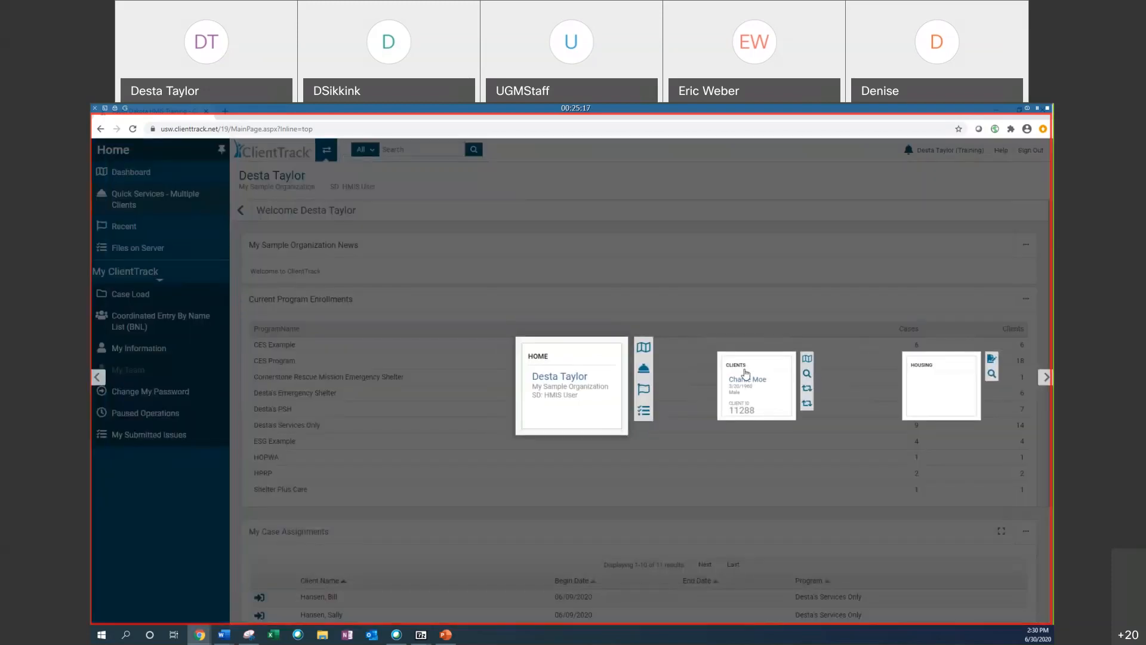
left_click(743, 372)
left_click(158, 192)
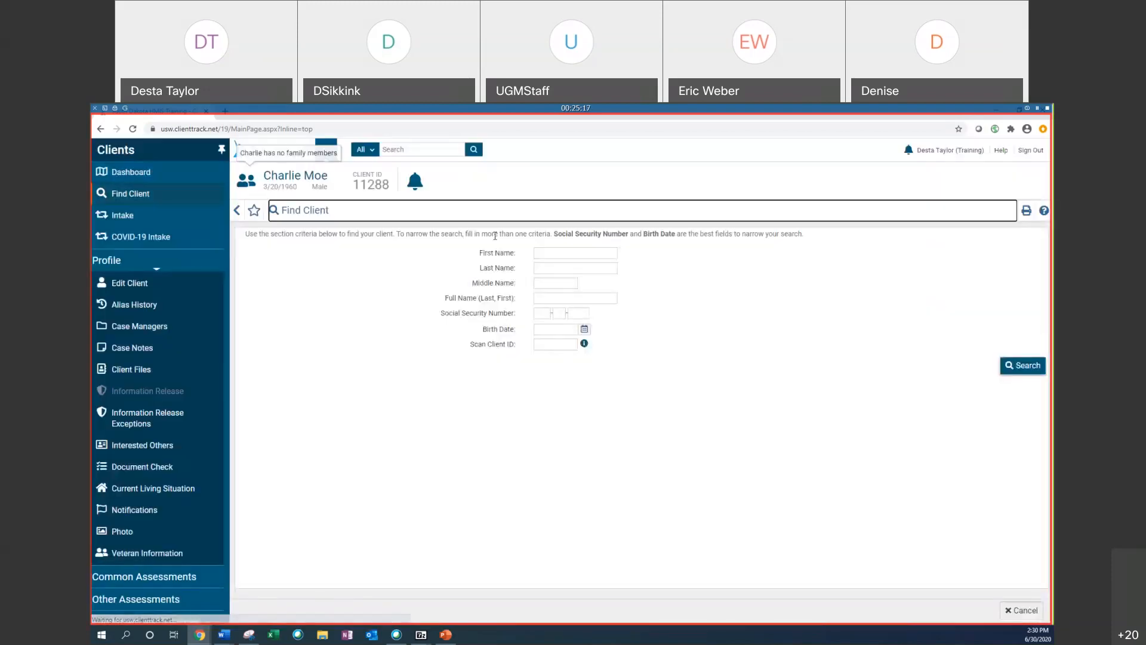
left_click(582, 255)
type("jes")
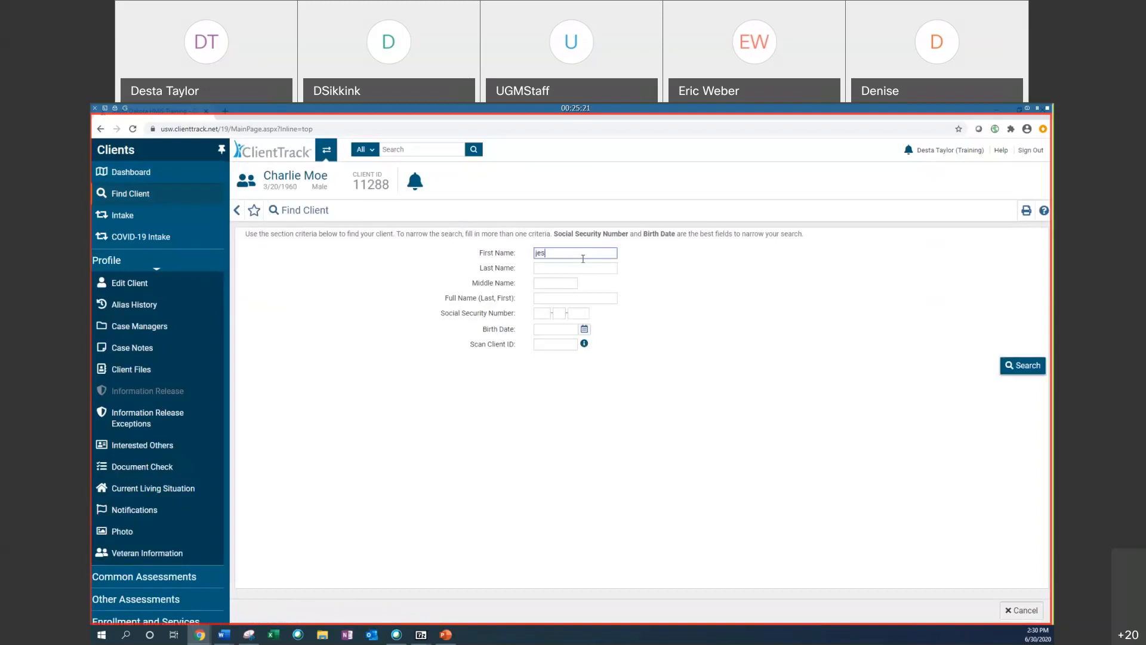
left_click(277, 420)
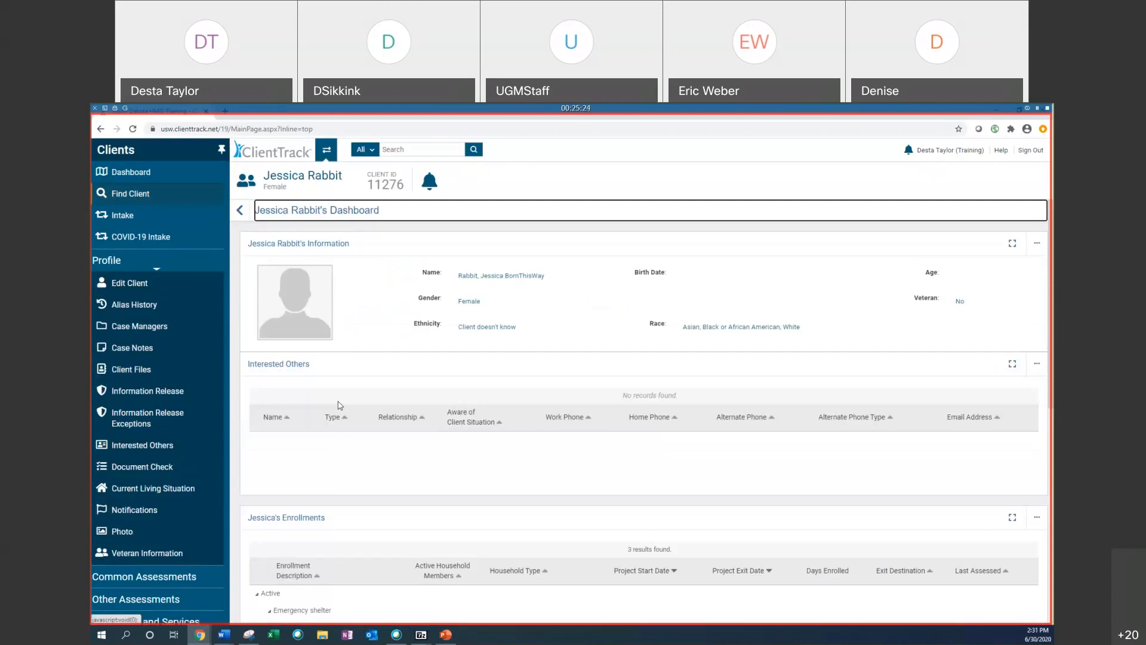
Step: Open the client's Services list under Enrollment and Services to check the recorded services
scroll(338, 406, "down", 3)
scroll(338, 406, "down", 5)
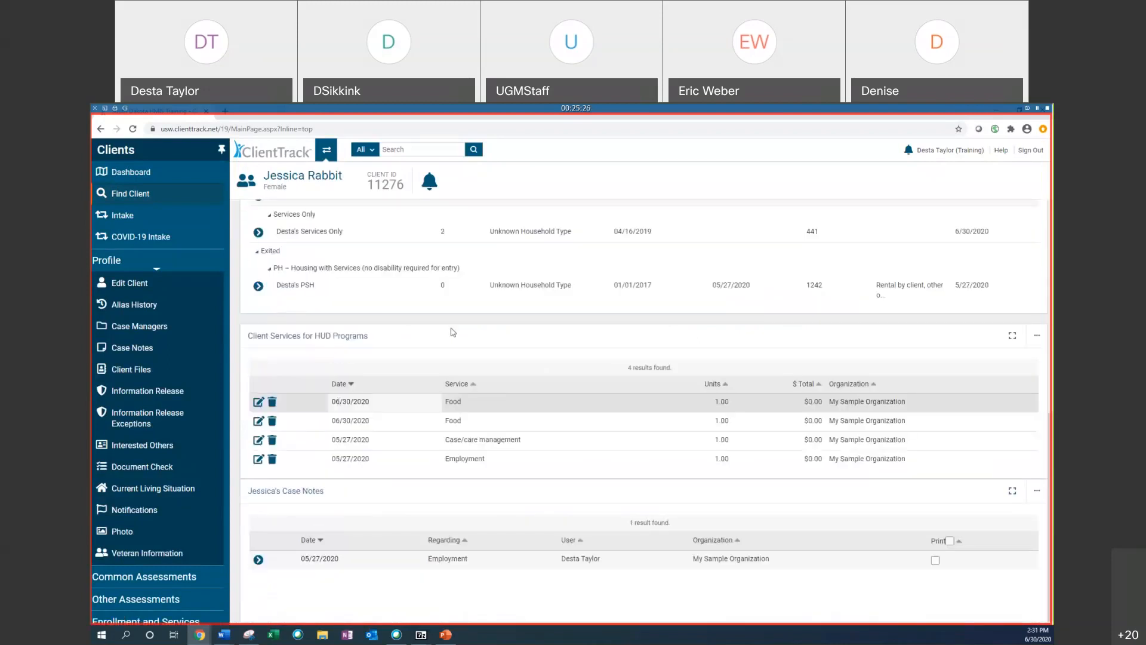
scroll(154, 438, "down", 1)
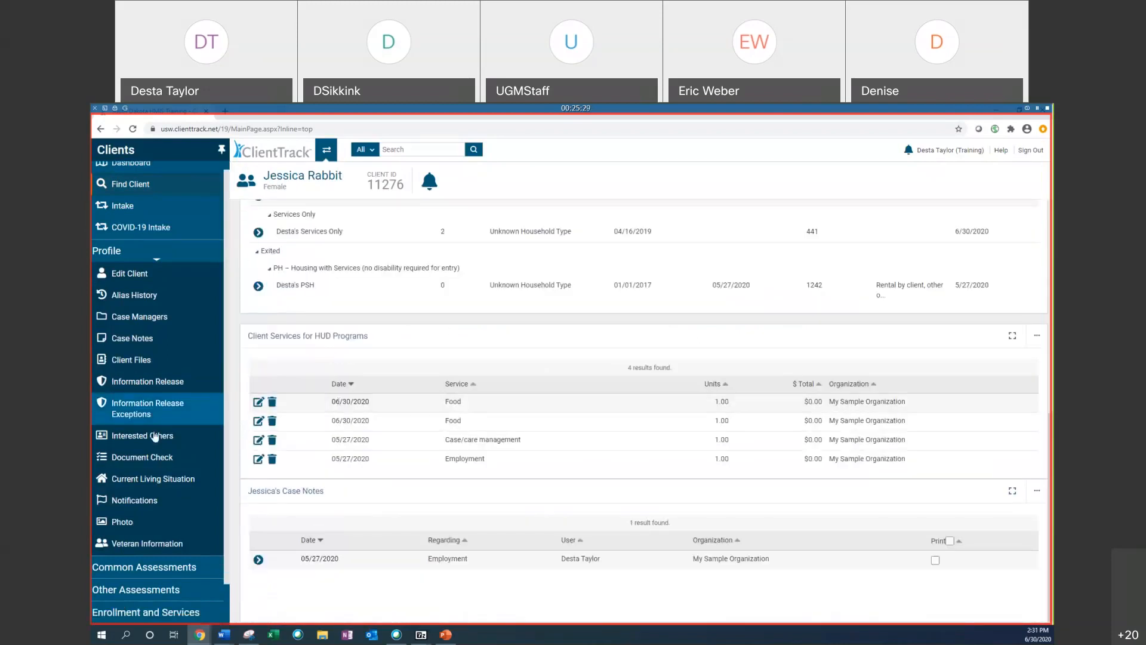
left_click(179, 567)
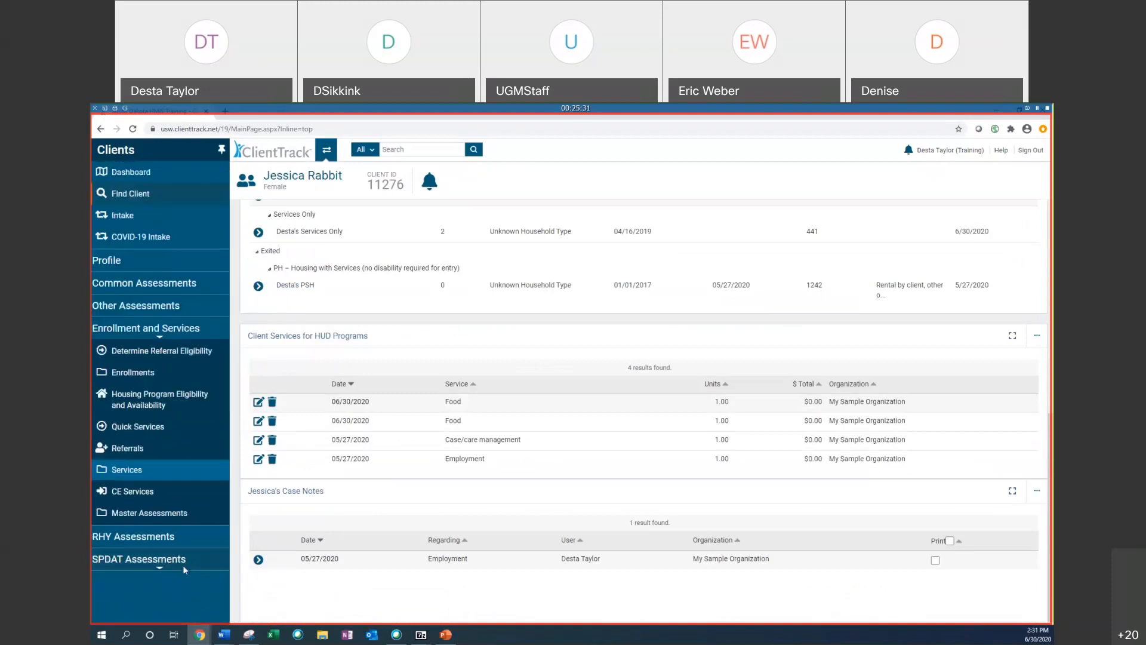
left_click(152, 475)
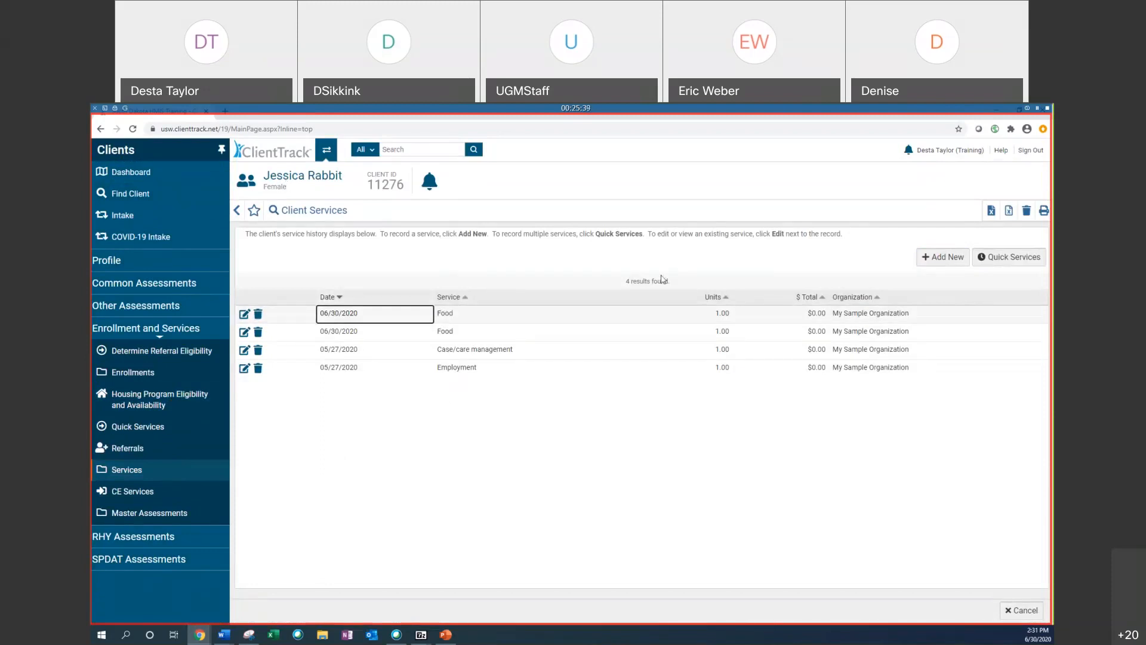
Step: Switch back to the Home workspace and review the dashboard's program enrollments and case assignments
left_click(328, 148)
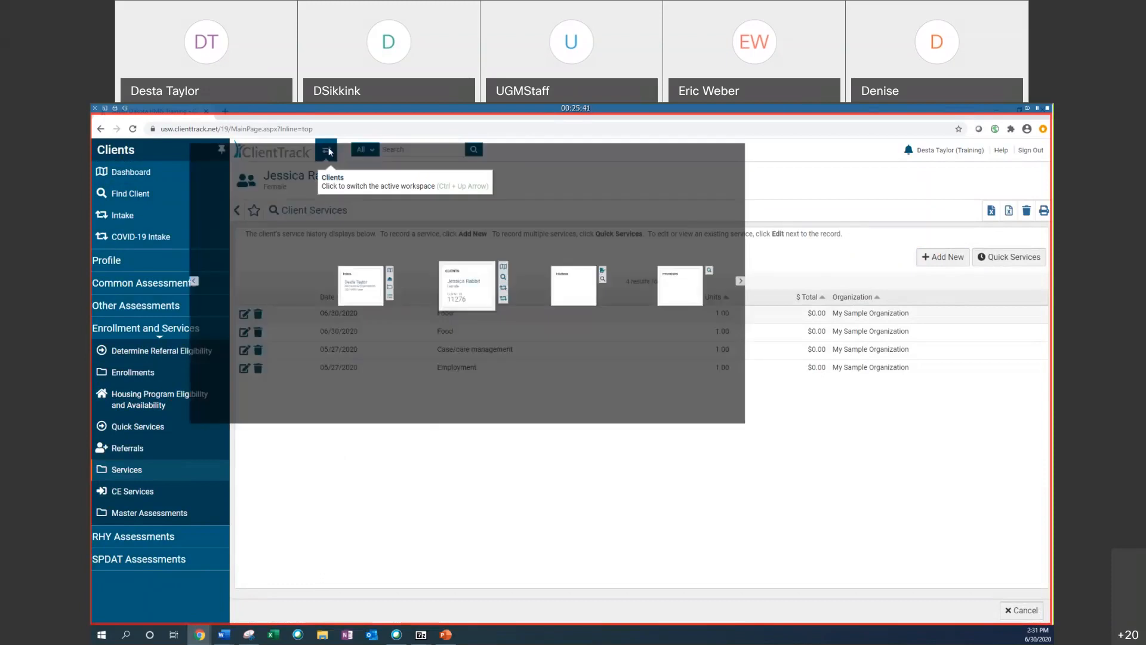
left_click(387, 400)
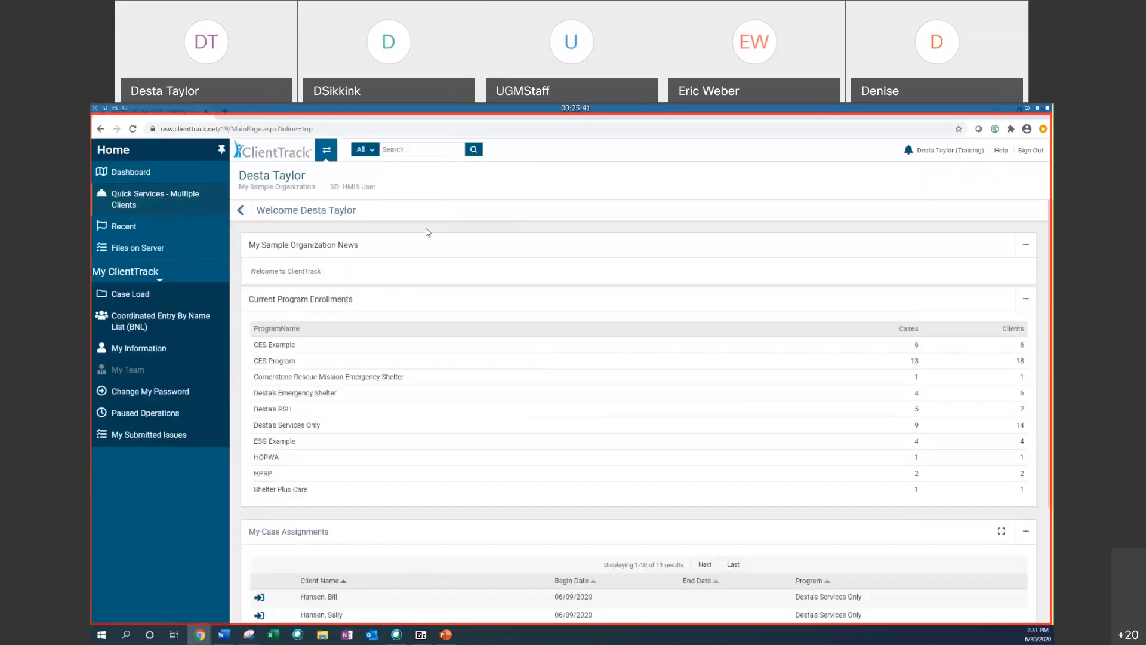
scroll(582, 358, "down", 3)
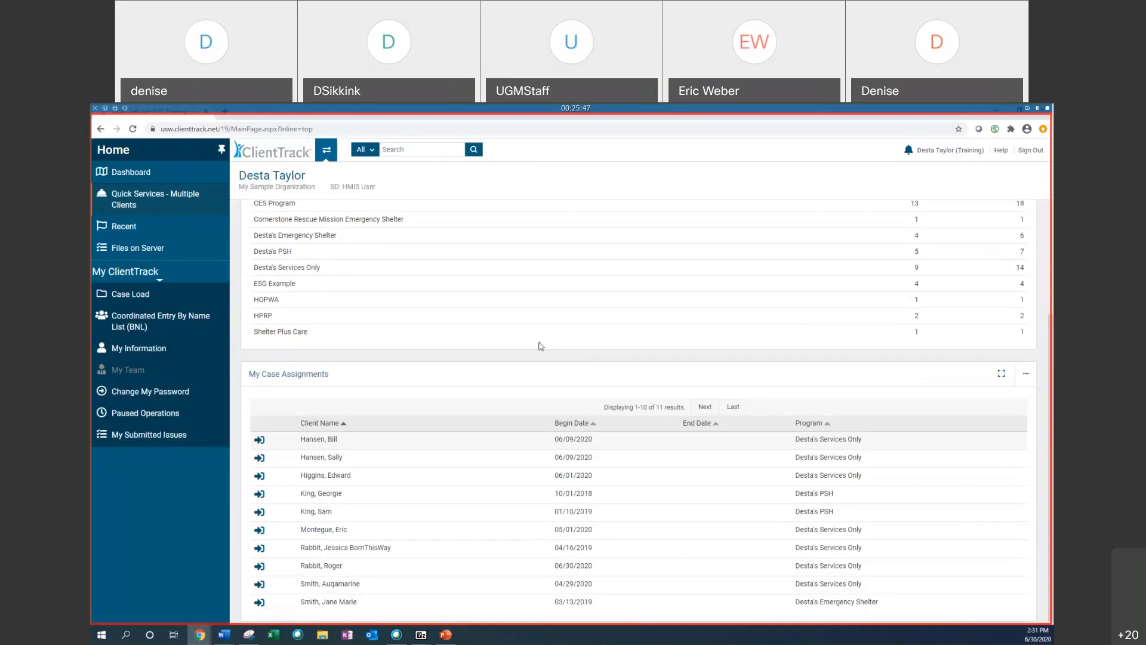
scroll(539, 345, "up", 3)
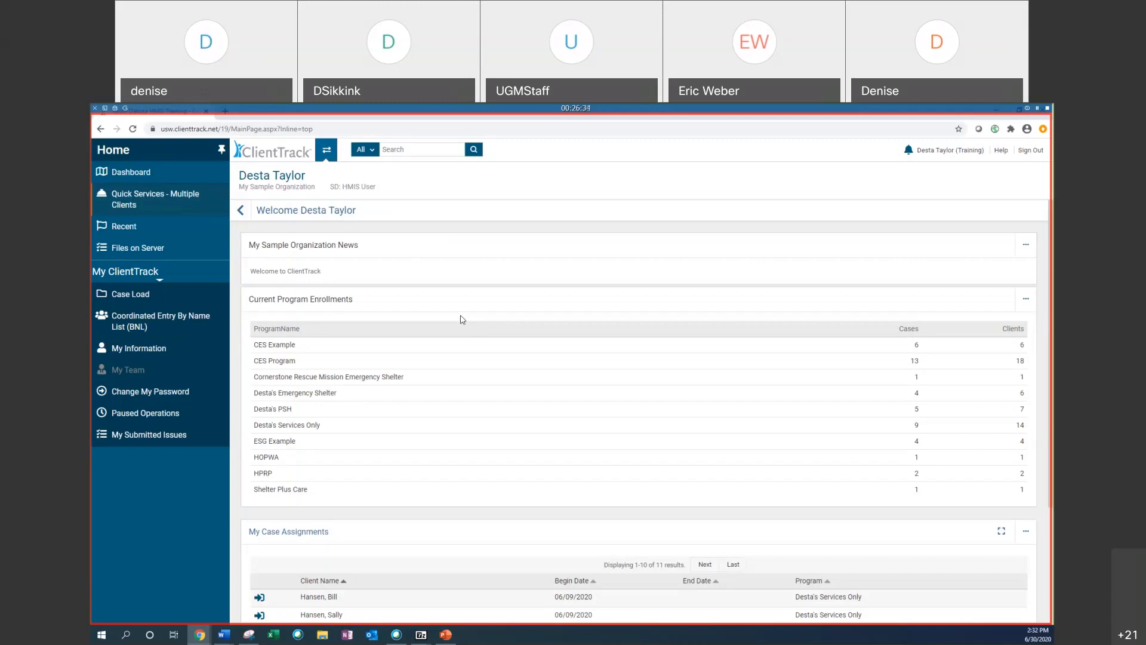
Step: Open Quick Services for Multiple Clients and set the program enrollment to Desta's PSH
left_click(204, 201)
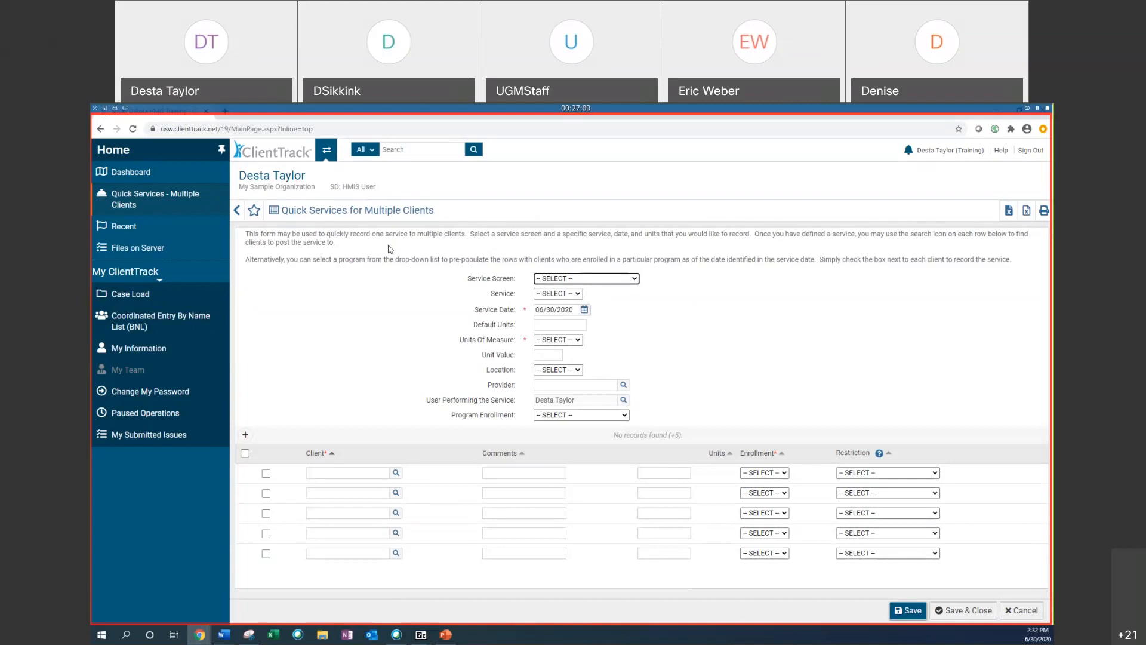
key("space")
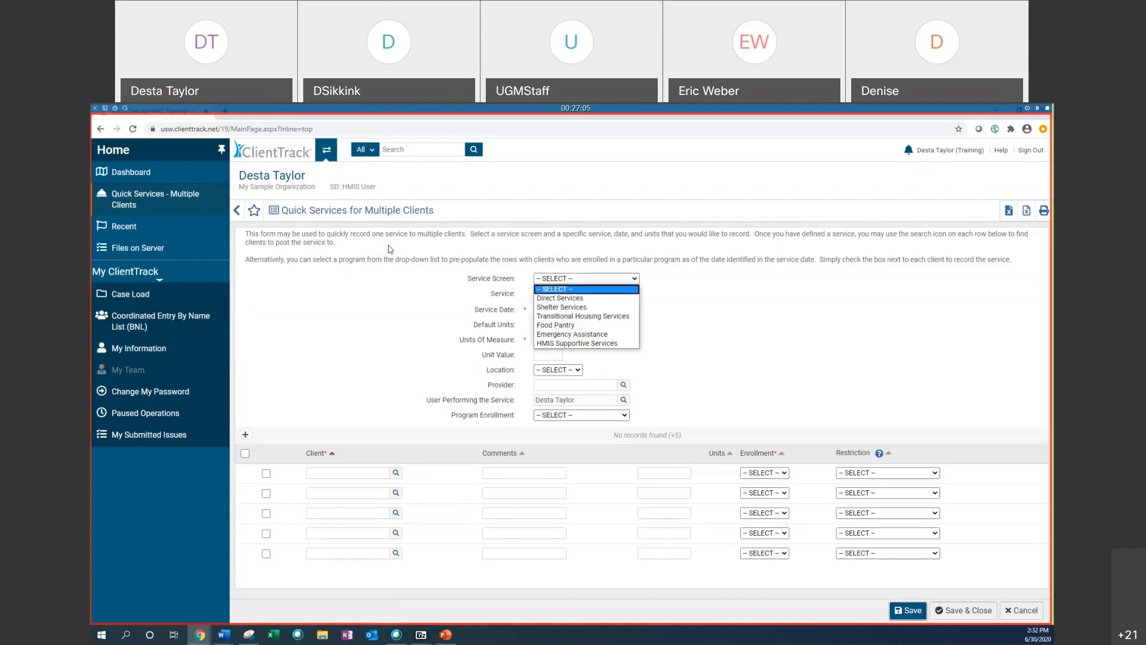
left_click(390, 249)
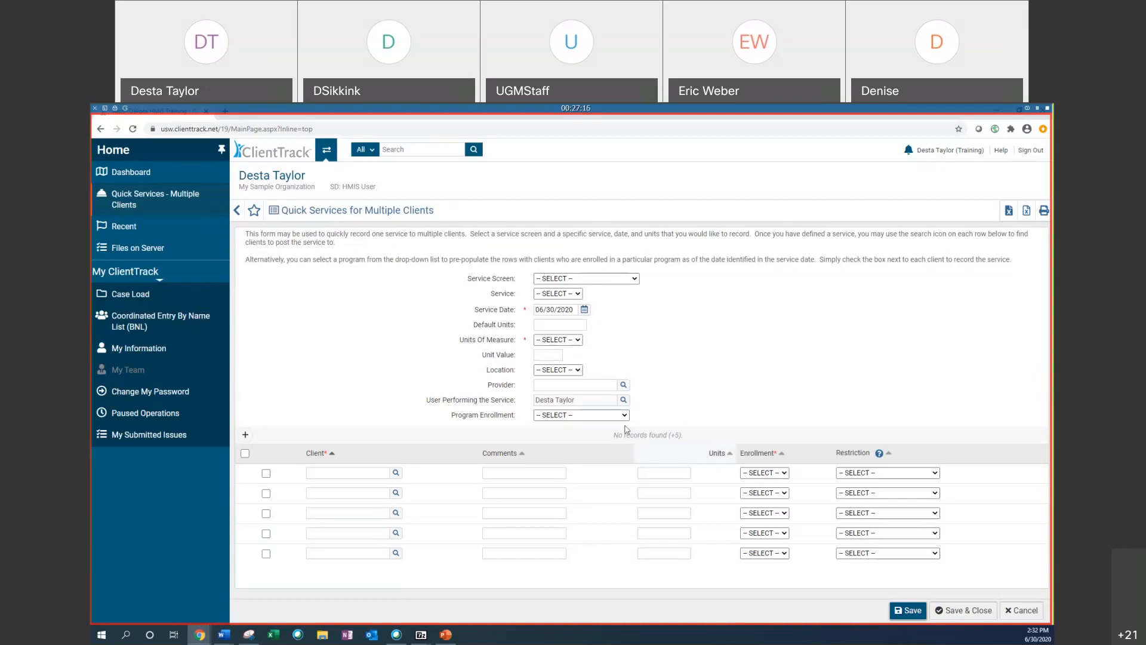
left_click(606, 416)
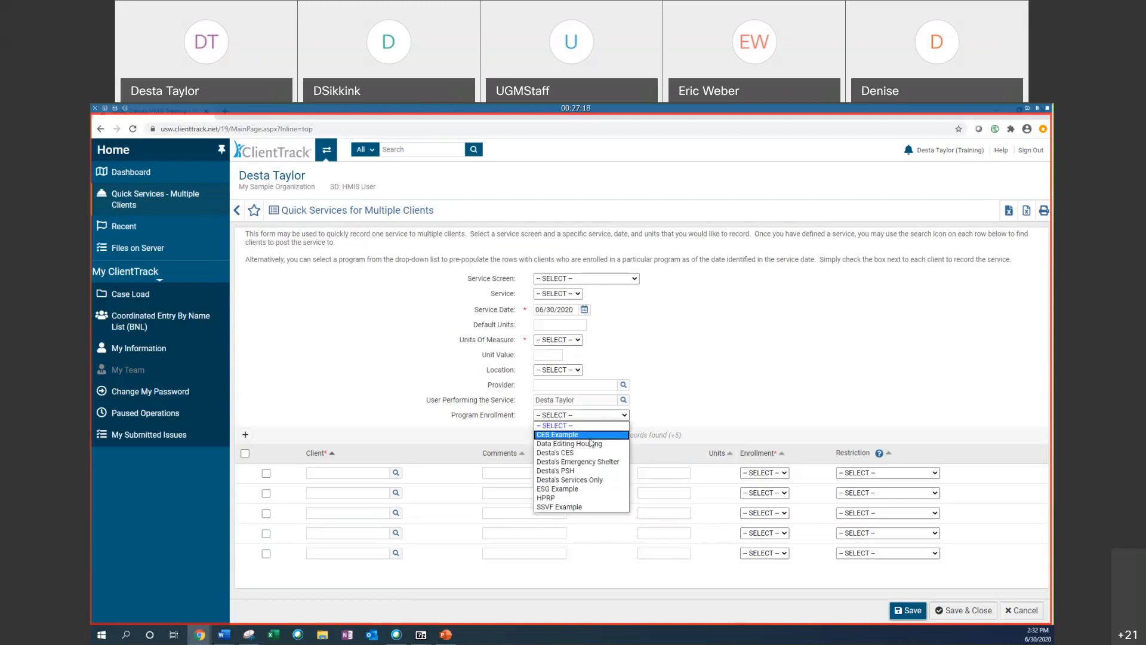
left_click(592, 472)
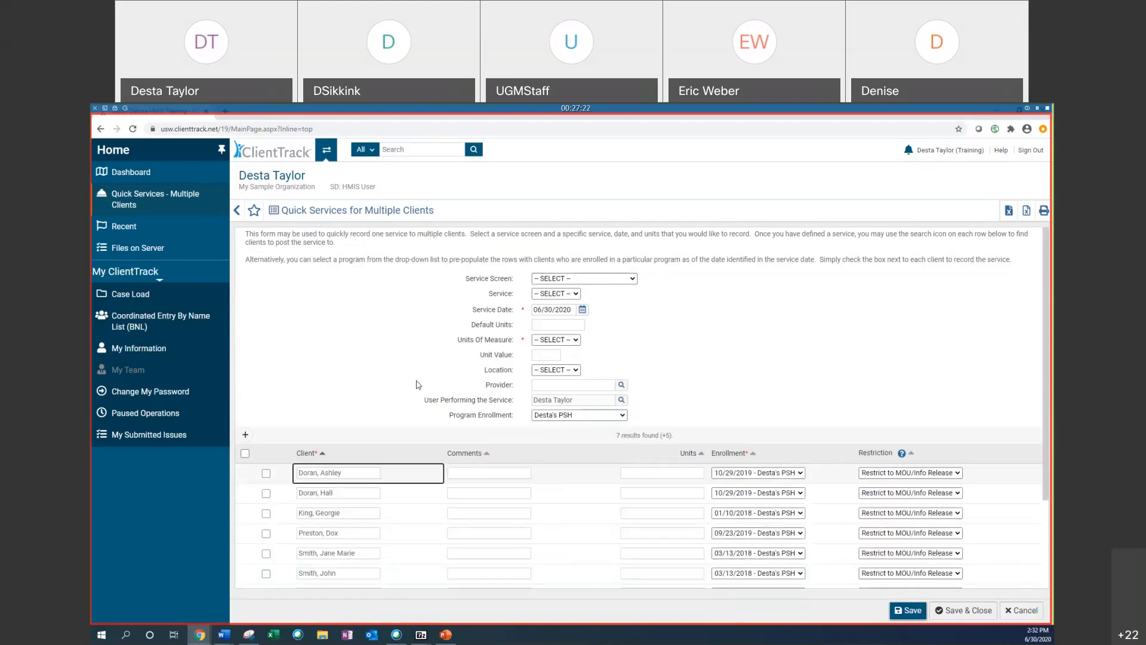
Step: Open the most recently used client from the Recent entities list
scroll(441, 365, "down", 2)
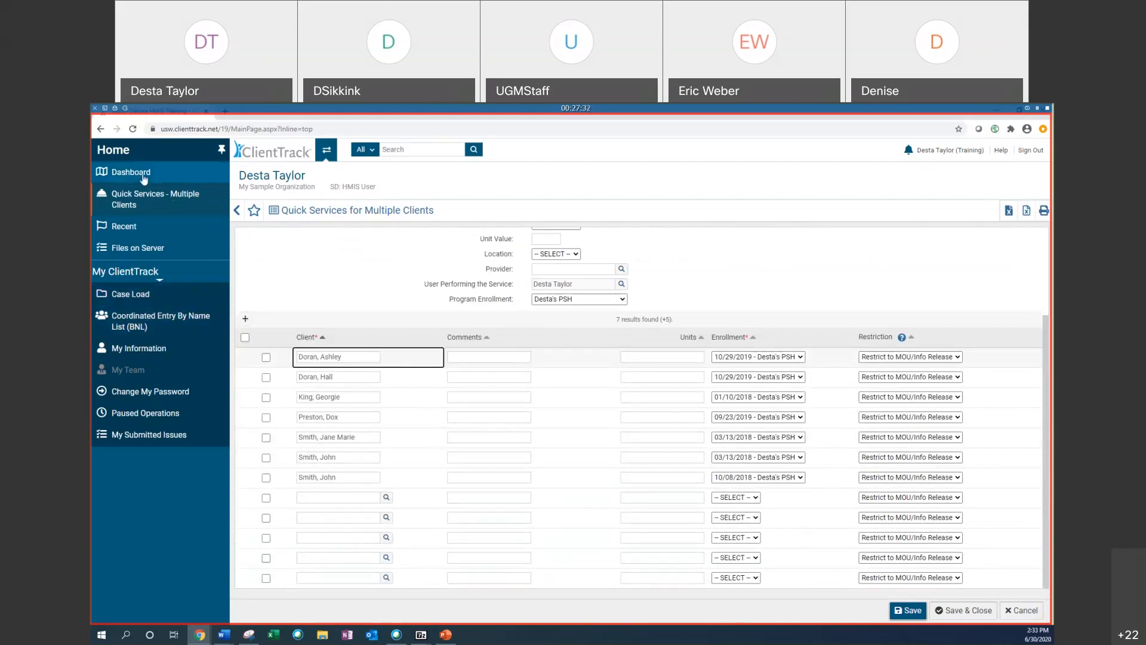
left_click(132, 233)
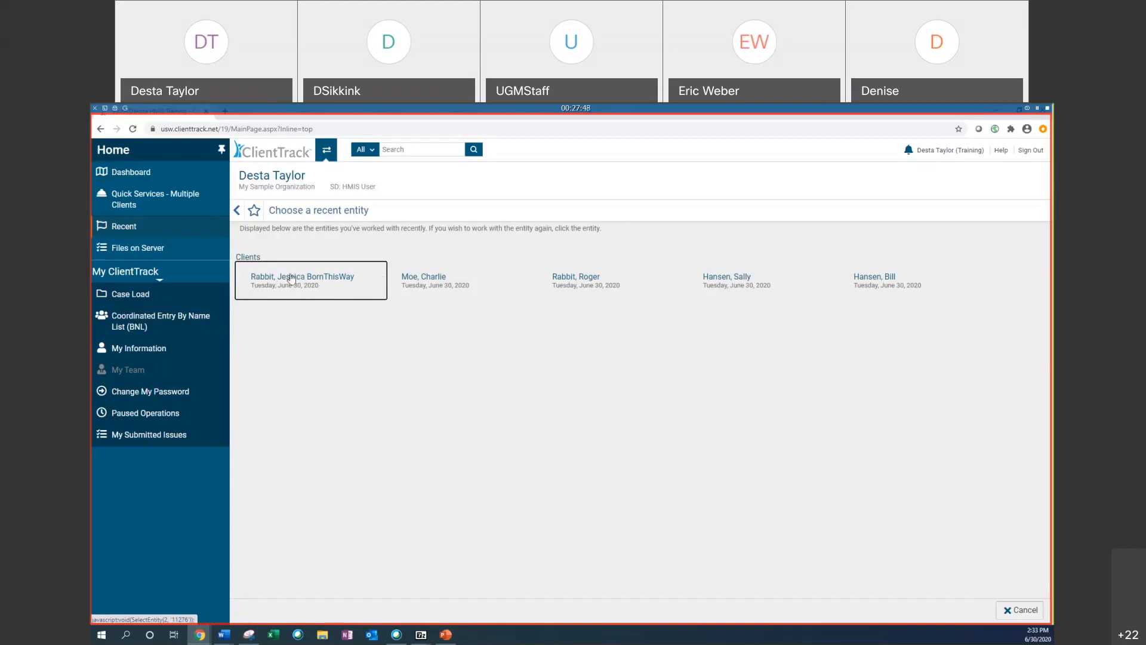
left_click(313, 280)
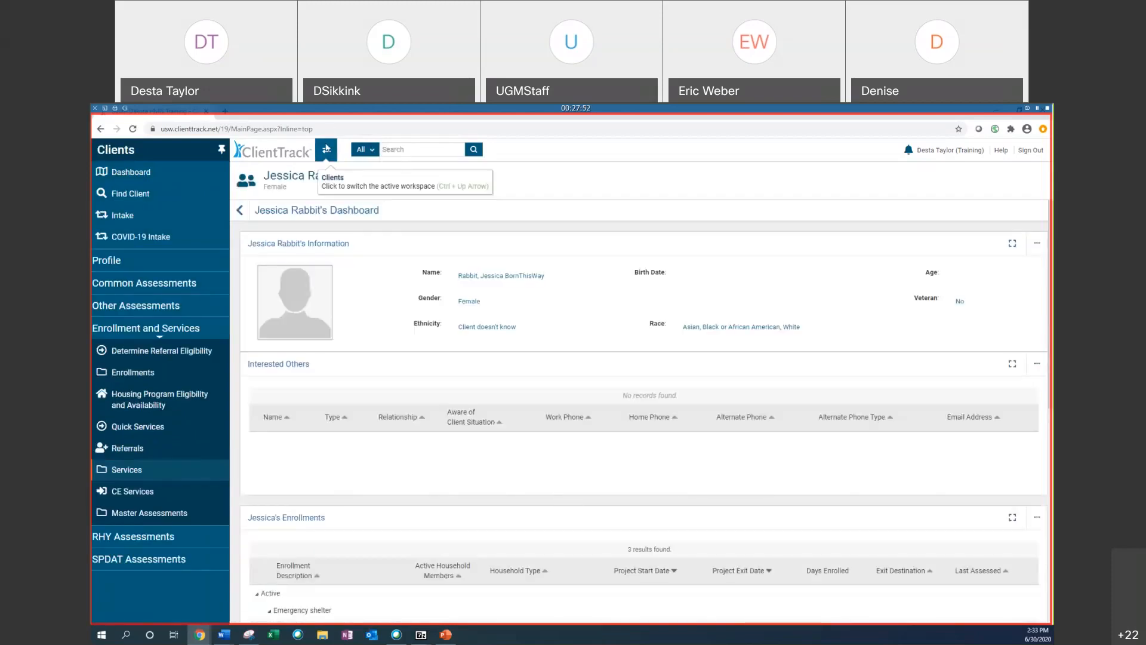
Step: Switch back to the Home workspace and open the Files on Server list
left_click(327, 150)
left_click(387, 382)
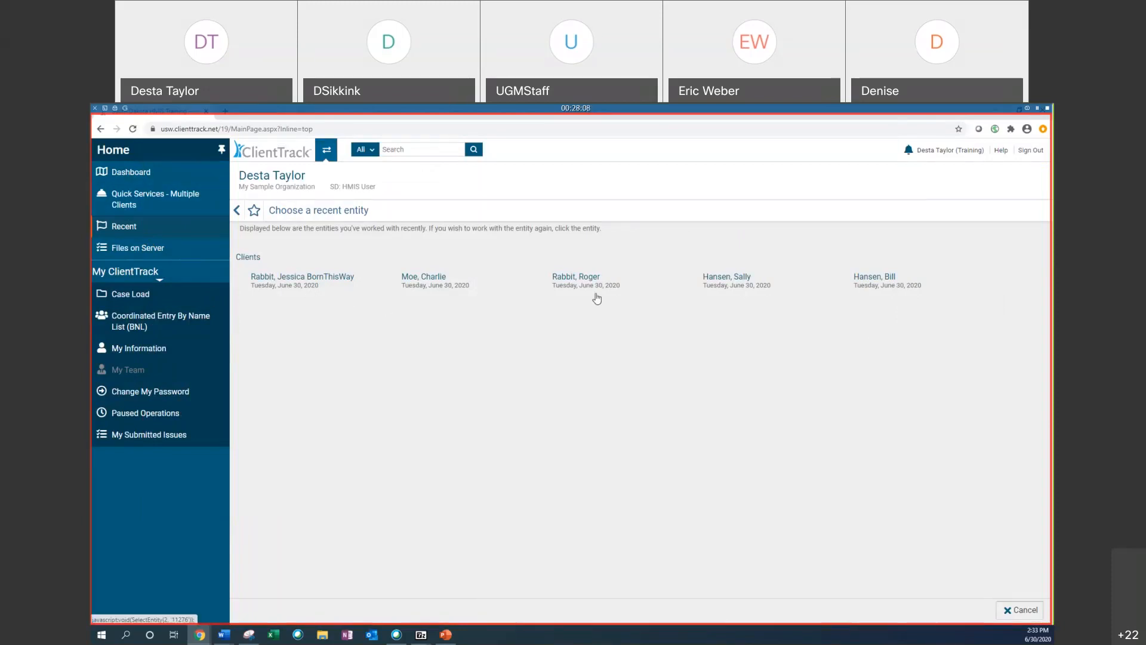
left_click(131, 255)
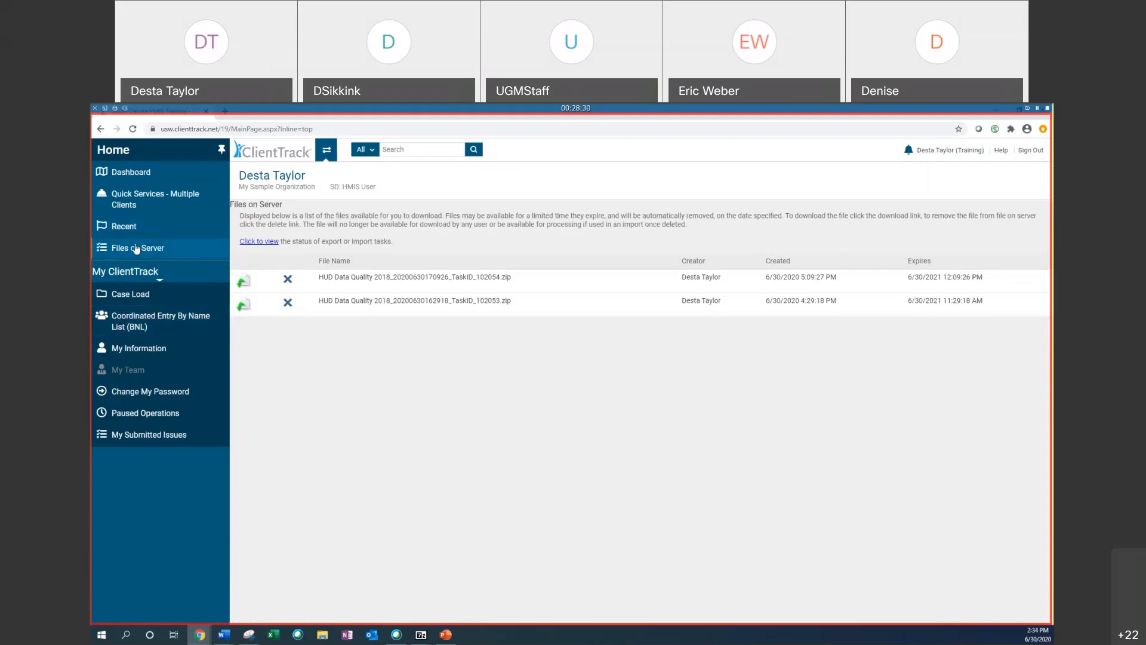
Step: Open the Case Load list of client case assignments
left_click(144, 300)
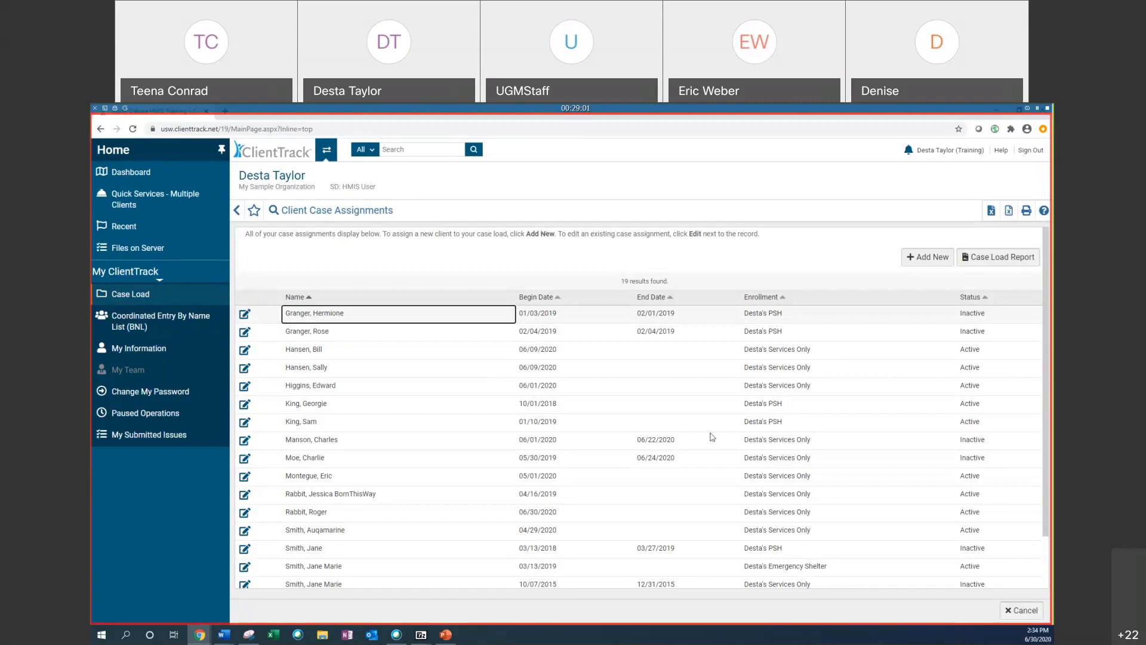
left_click(664, 168)
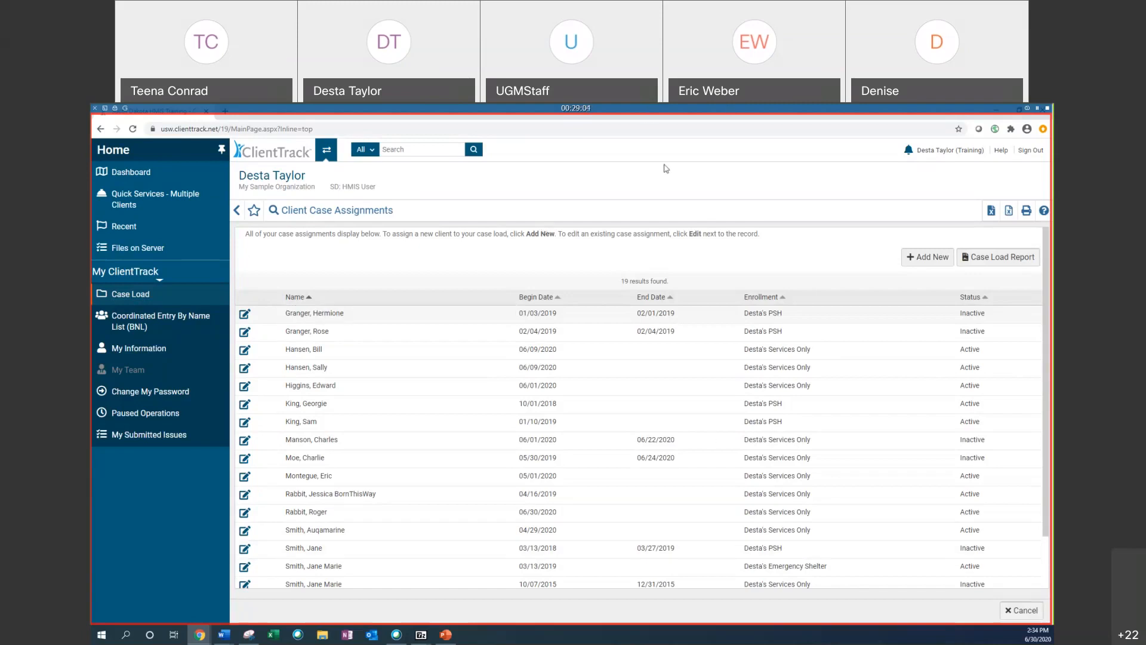
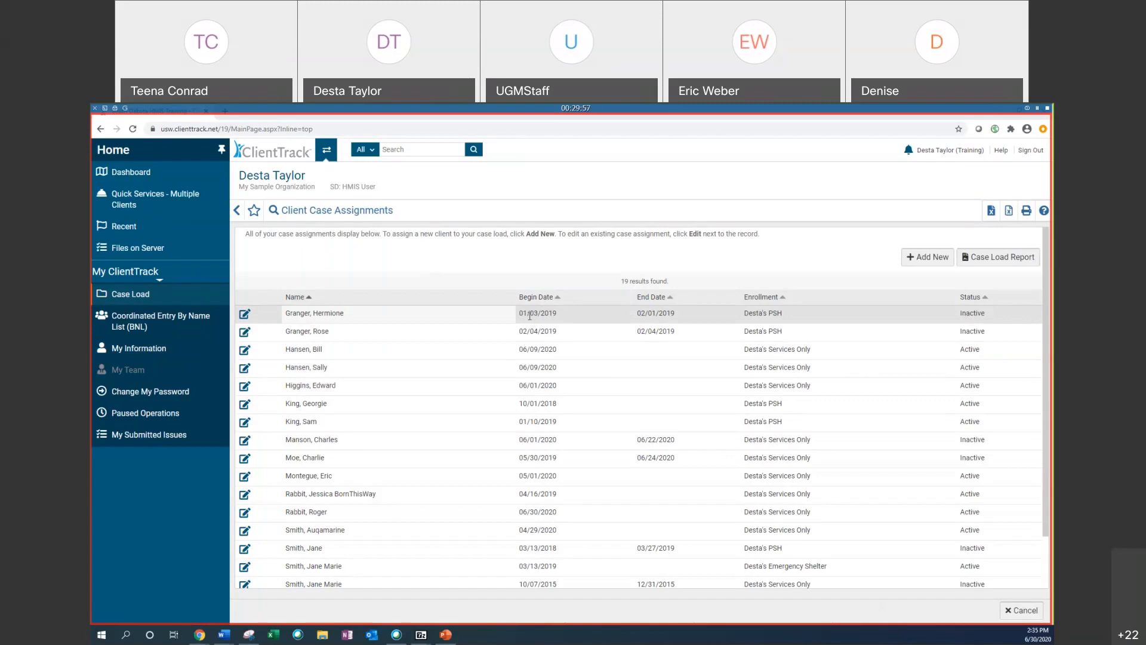
Step: Run a Case Load Report for inactive case assignments in the current month, then close it and return to the list
left_click(640, 316)
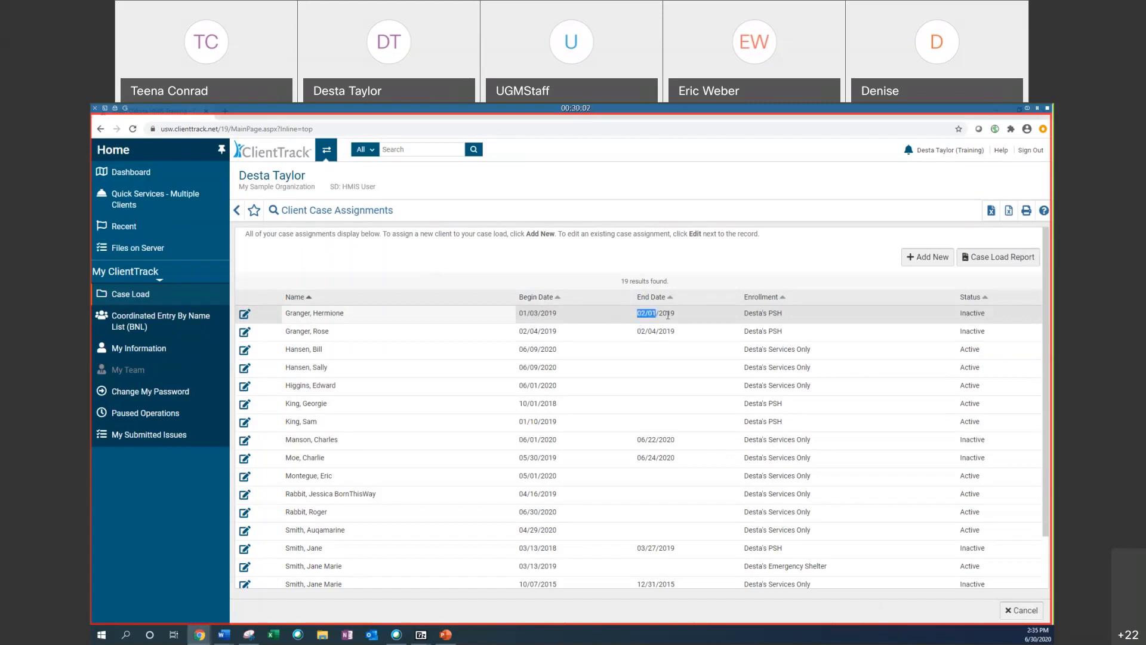
left_click(779, 320)
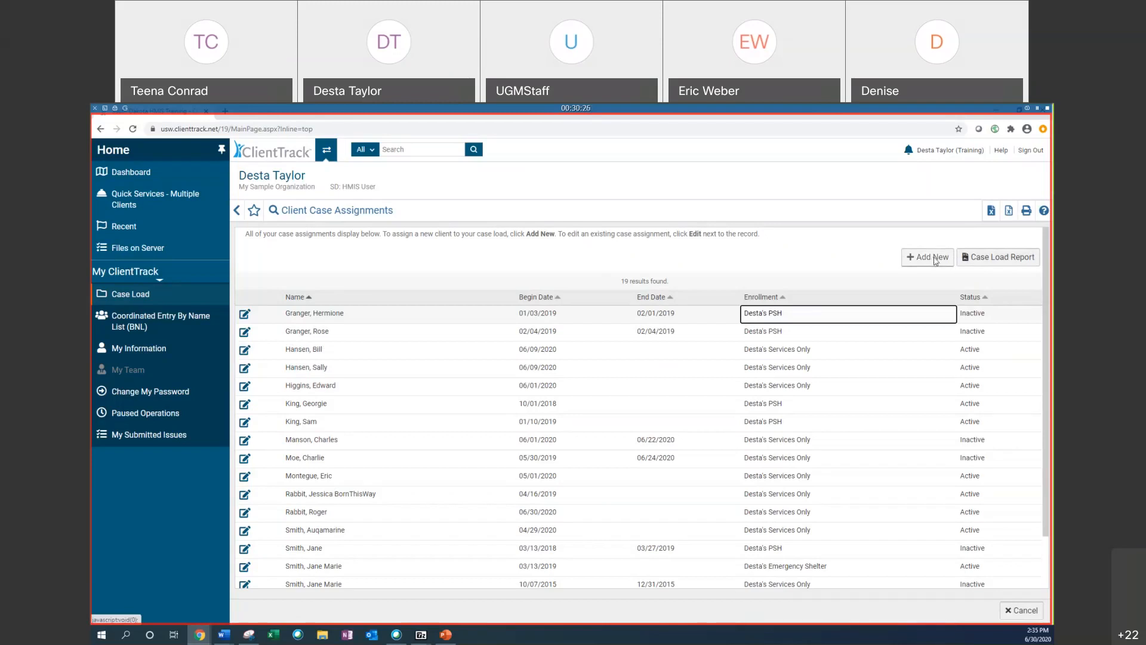
left_click(1003, 257)
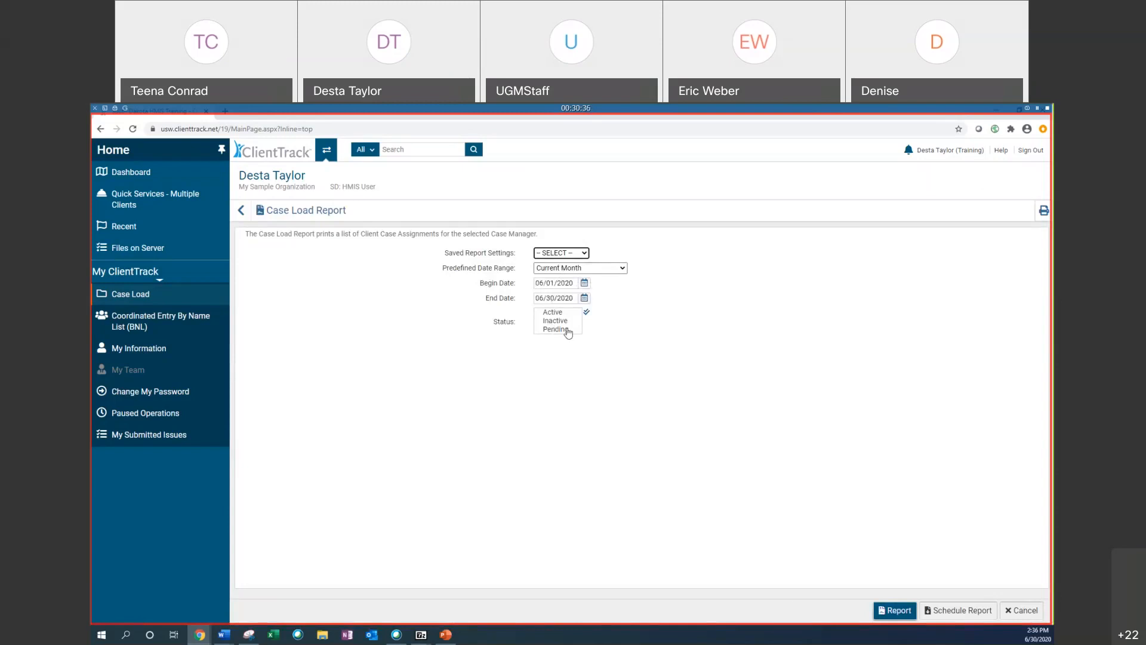
left_click(554, 322)
left_click(910, 612)
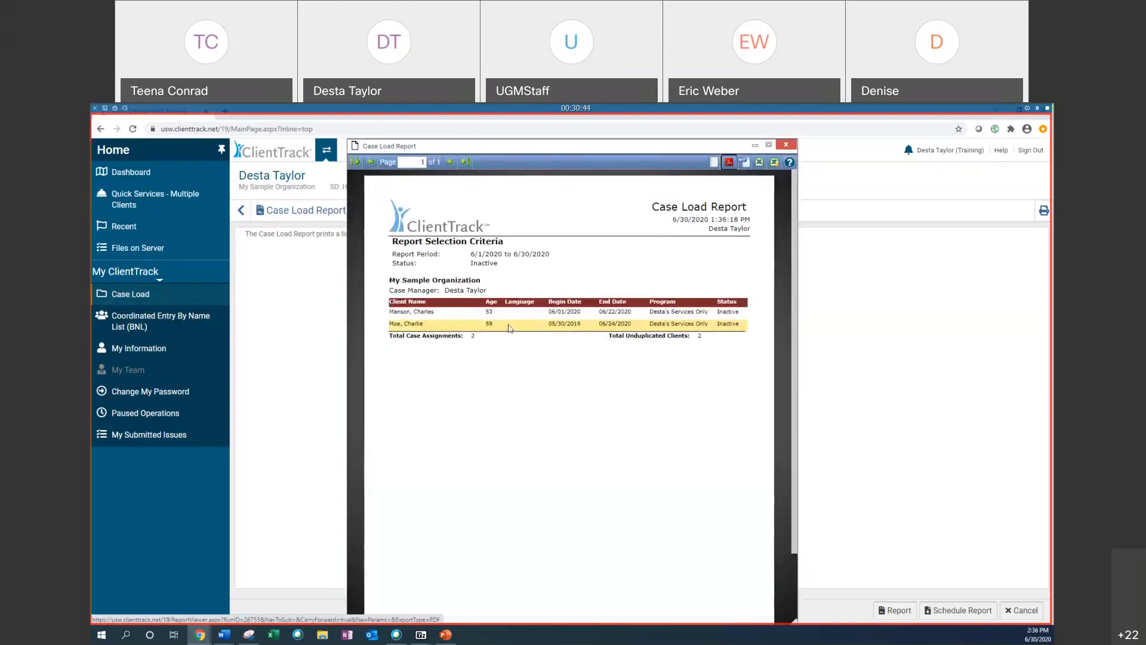
left_click(785, 146)
left_click(242, 214)
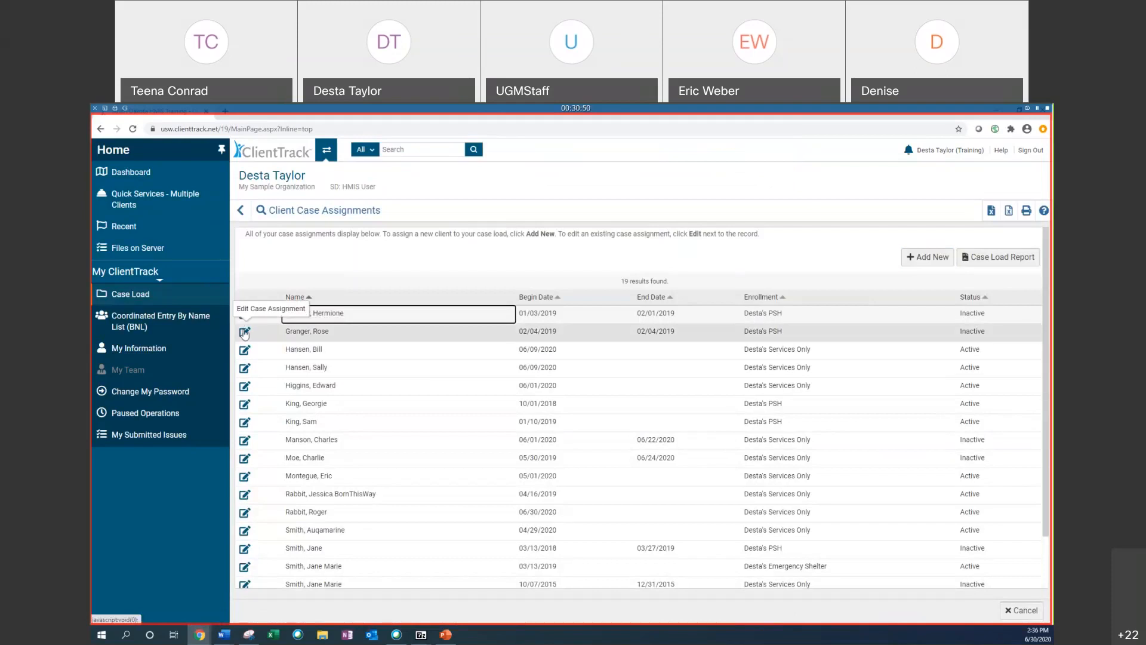
Step: Close the third client's case assignment by setting its status to Inactive and end date to 06/30/2020, then save
left_click(245, 350)
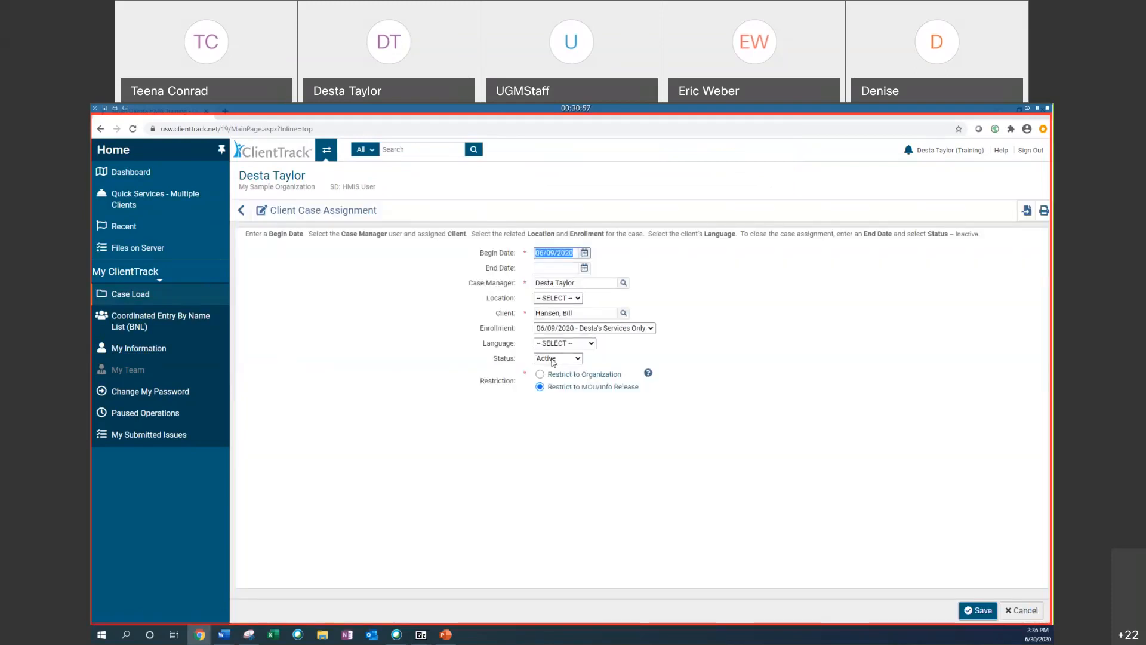
left_click(554, 359)
left_click(554, 392)
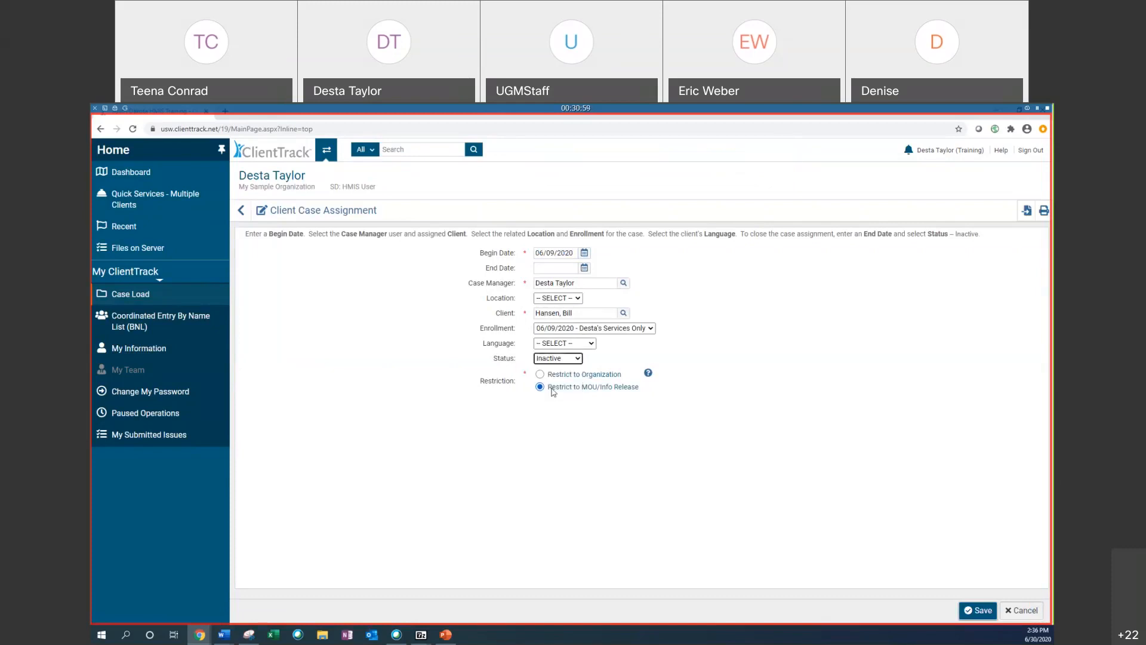
left_click(554, 360)
left_click(557, 361)
left_click(539, 269)
left_click(585, 267)
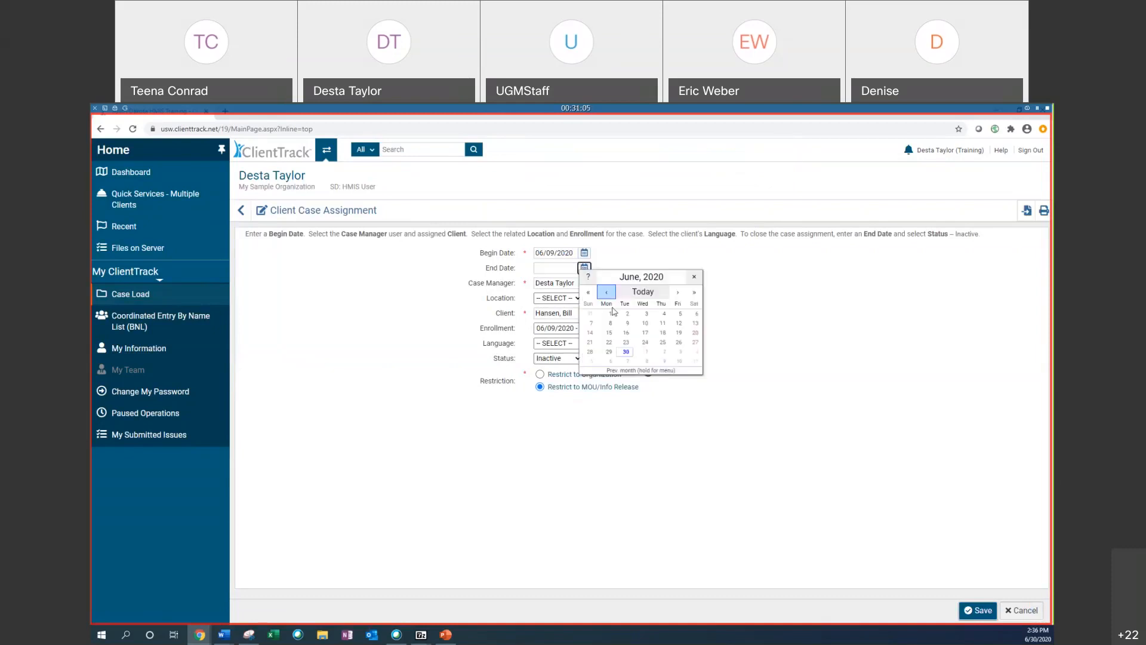
left_click(627, 352)
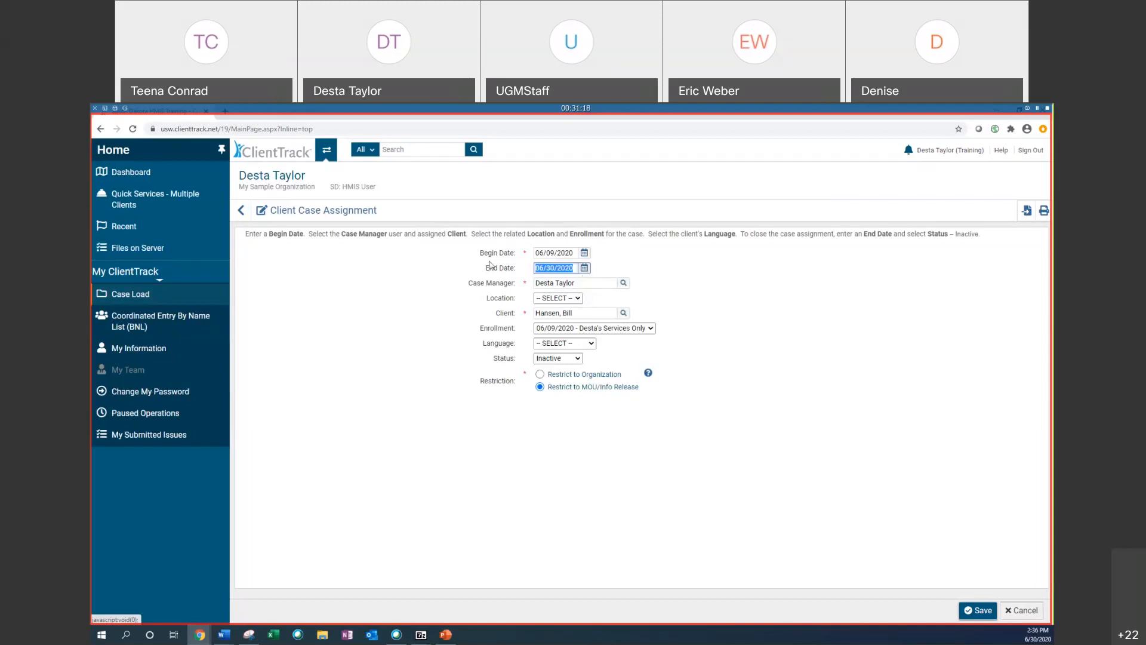
left_click(979, 610)
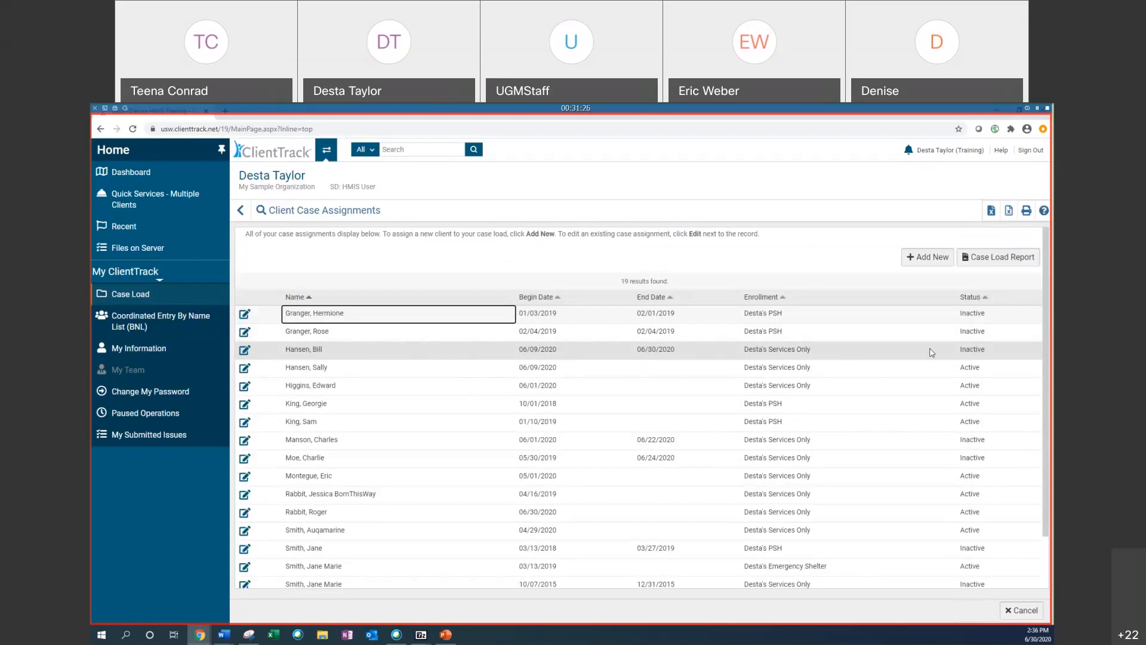
Step: Open My Information via the Coordinated Entry list and add the middle initial A. to the user's name, then save
left_click(175, 329)
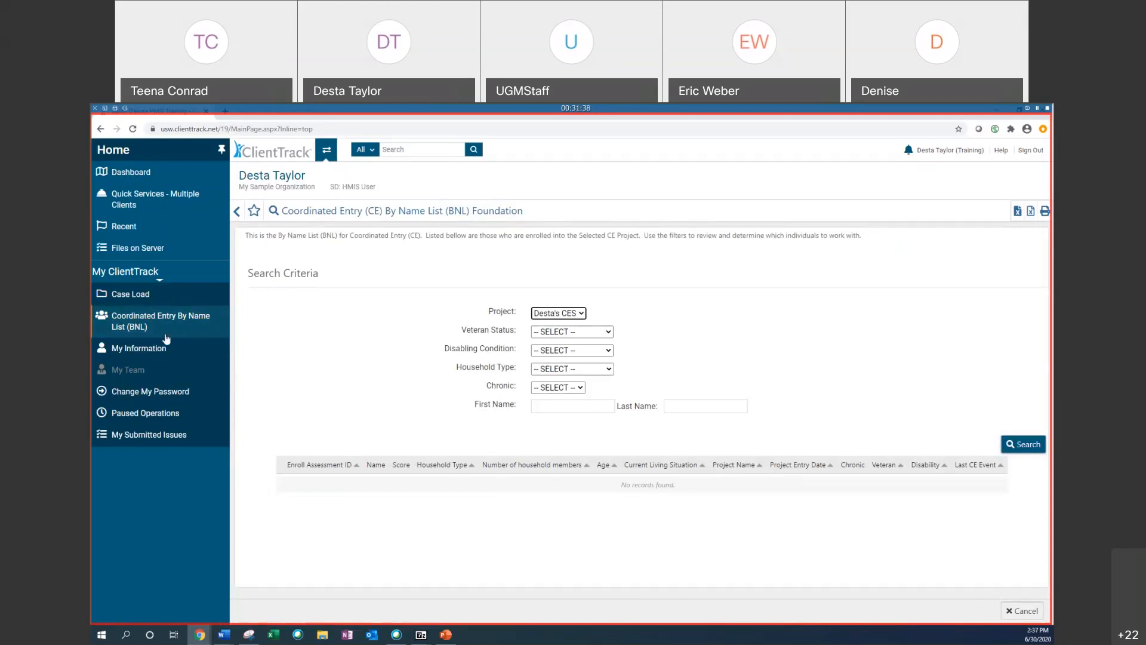
left_click(139, 349)
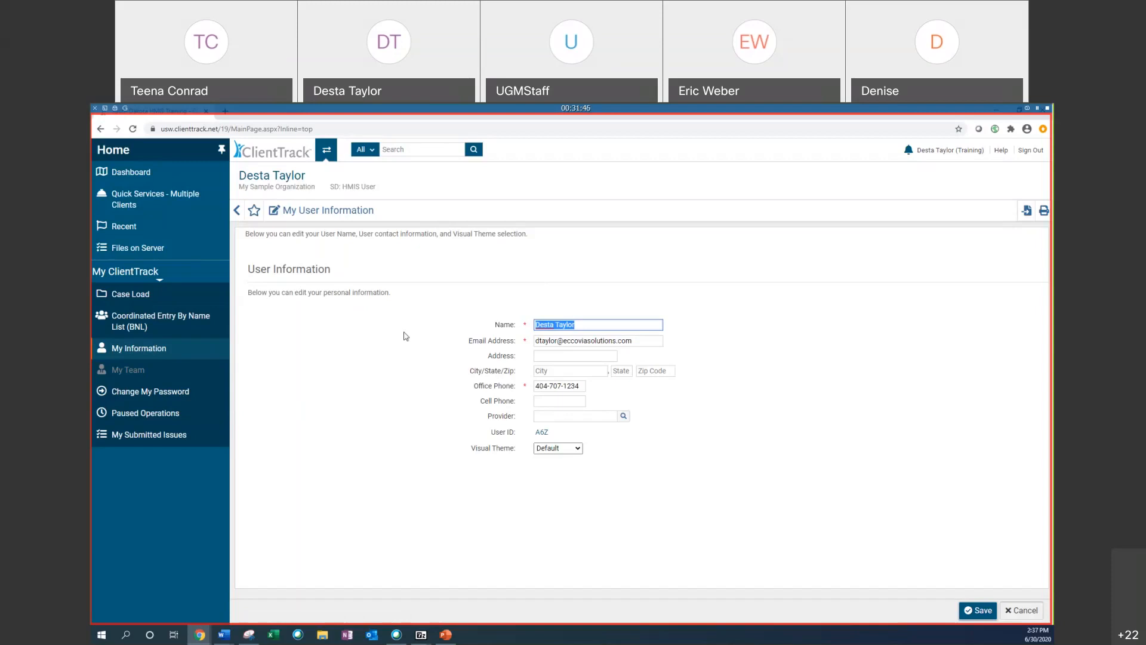
left_click(634, 316)
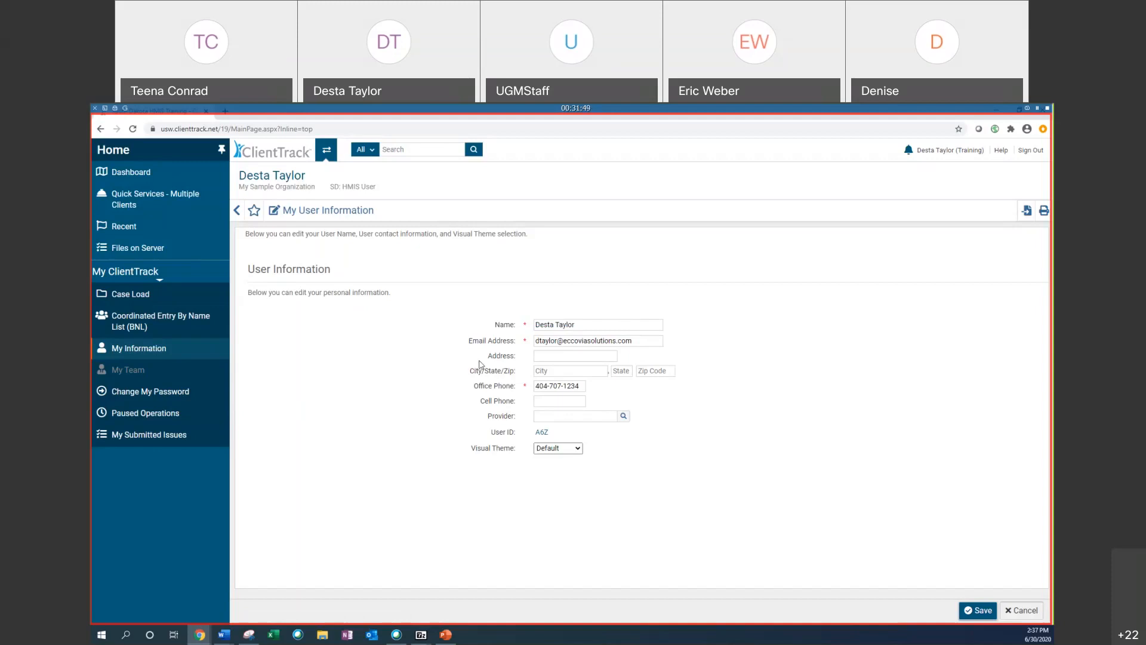
left_click(654, 323)
left_click(555, 326)
type("A.")
left_click(581, 386)
left_click_drag(581, 386, 532, 389)
left_click(564, 387)
left_click(974, 610)
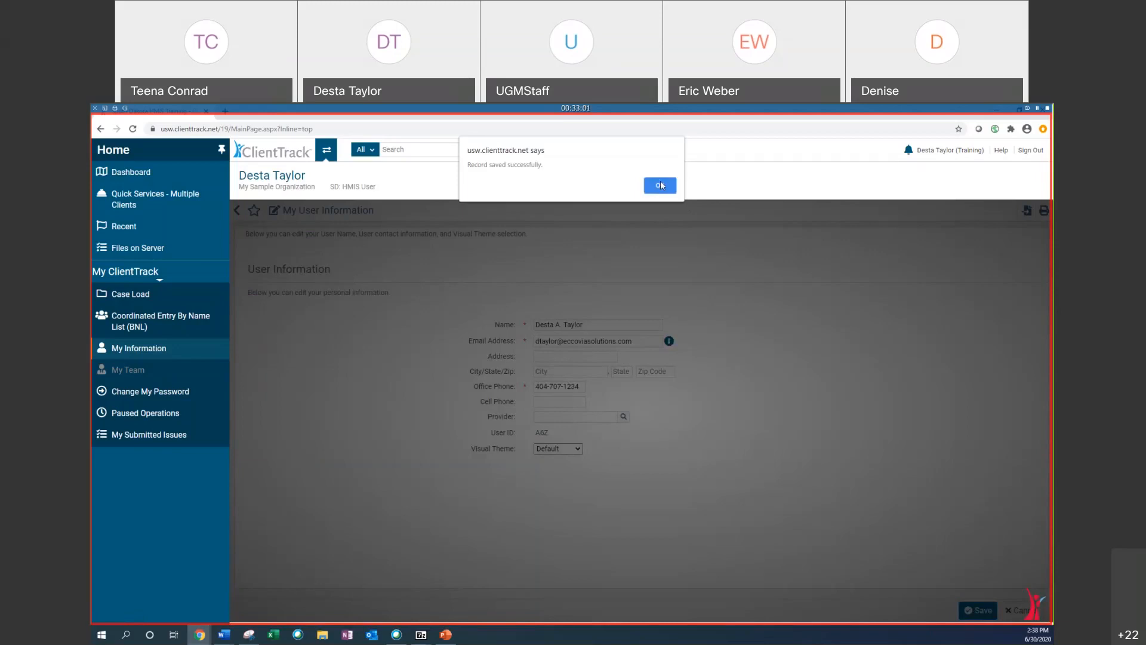
left_click(659, 185)
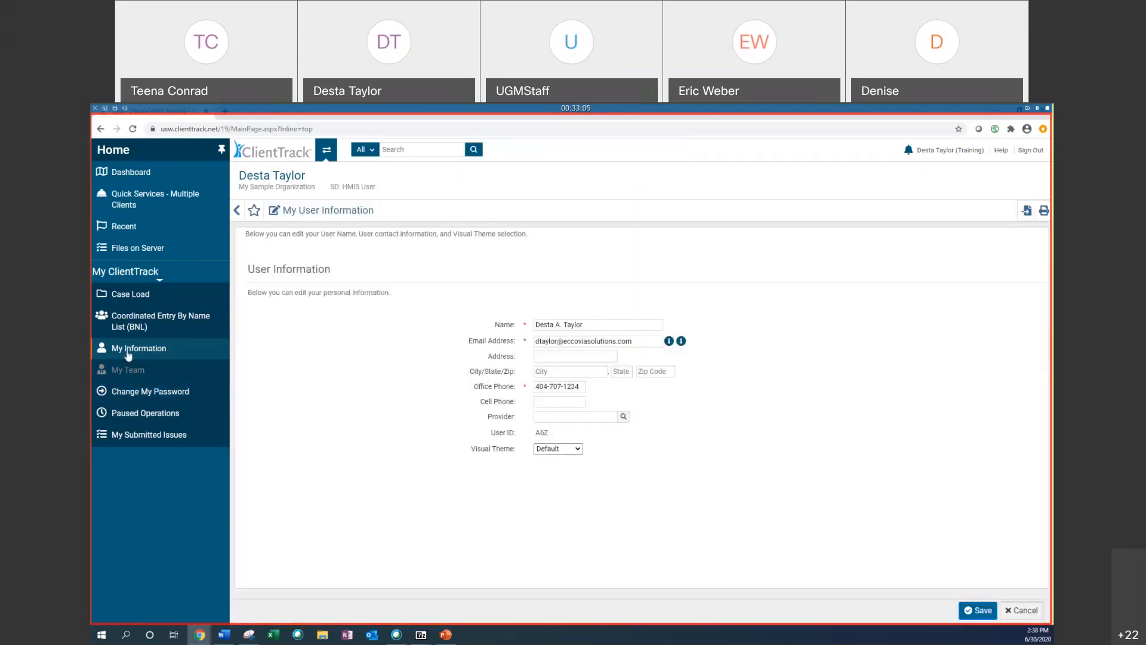
Step: Open the Change My Password dialog and close it without changes
left_click(130, 397)
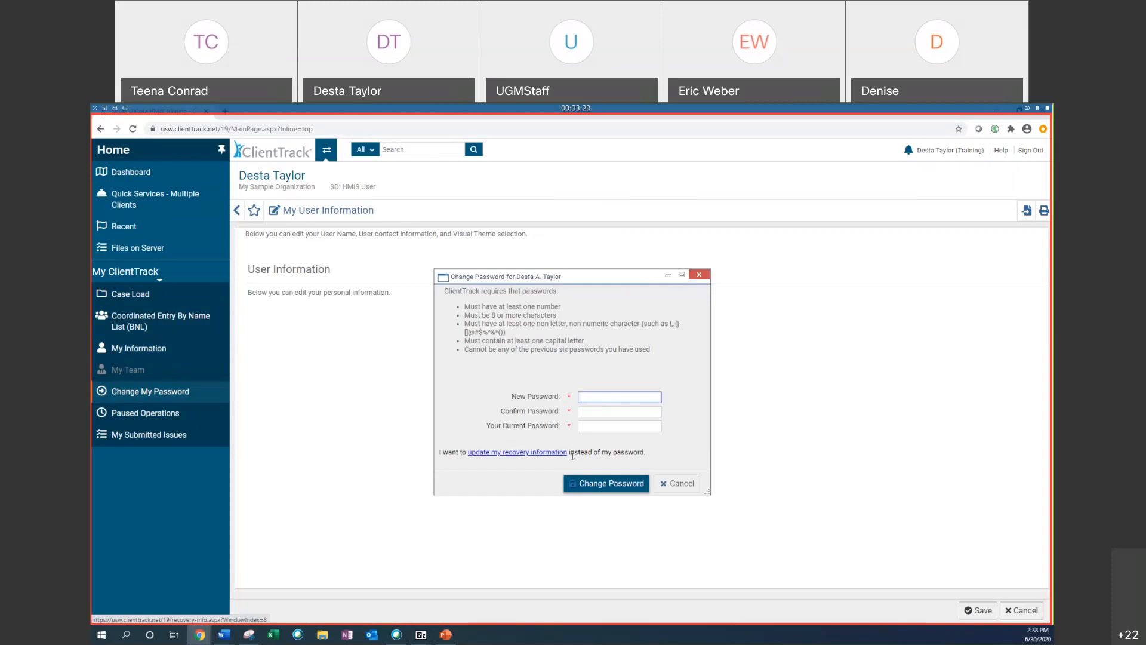
left_click(699, 274)
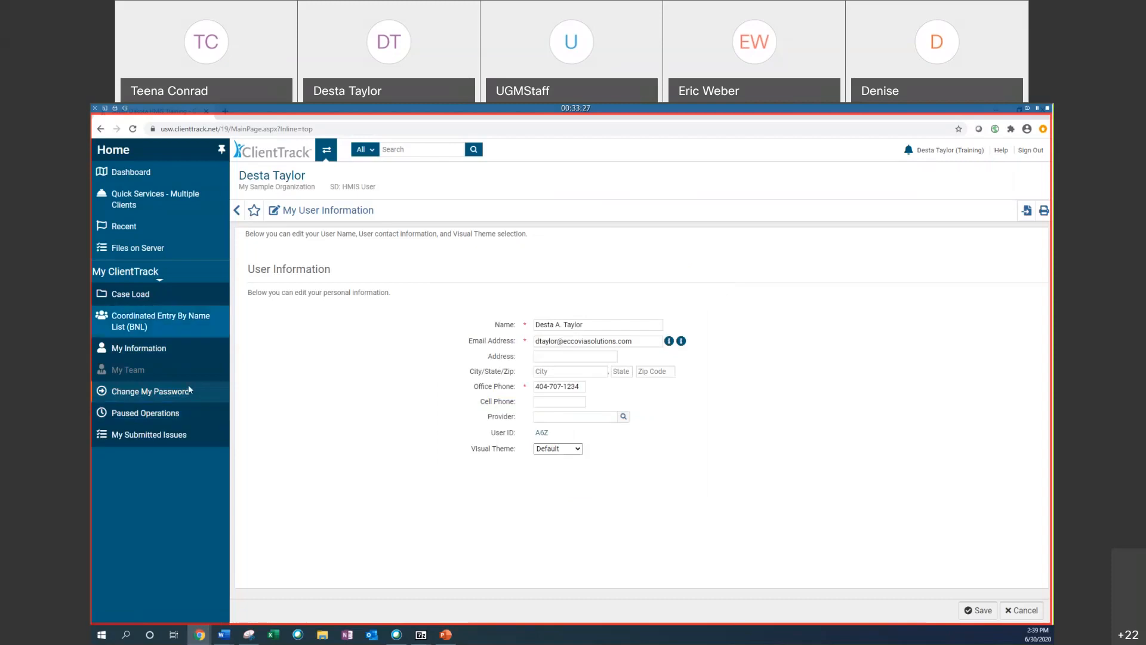
Step: Open Paused Operations and turn on Show Completed Workflows
left_click(155, 418)
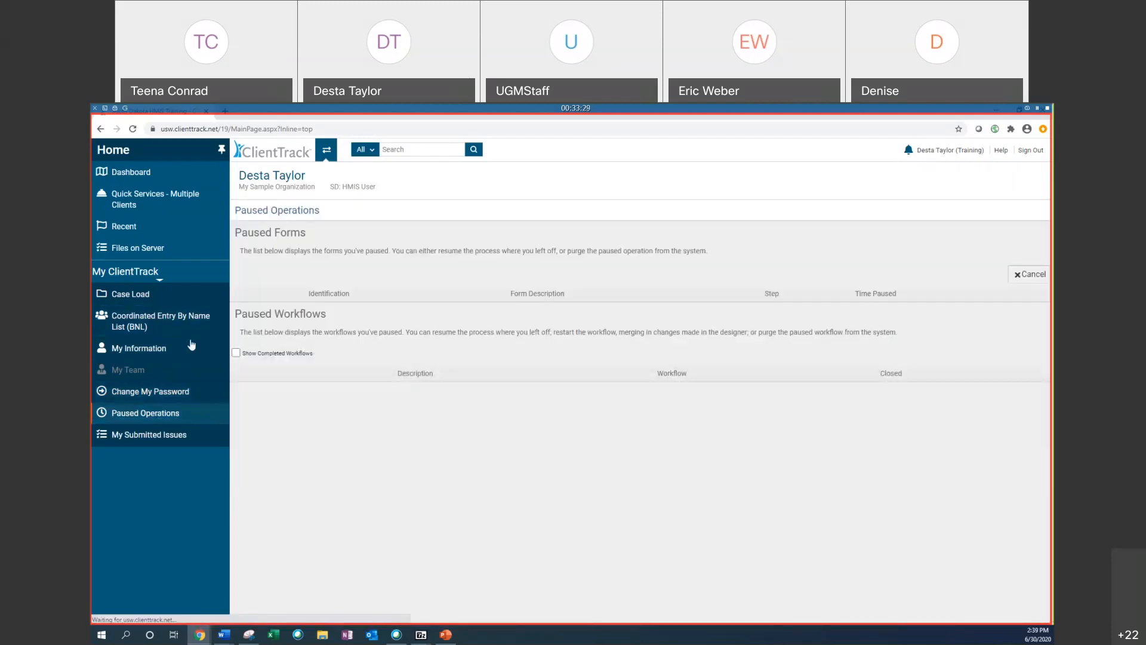
left_click(261, 355)
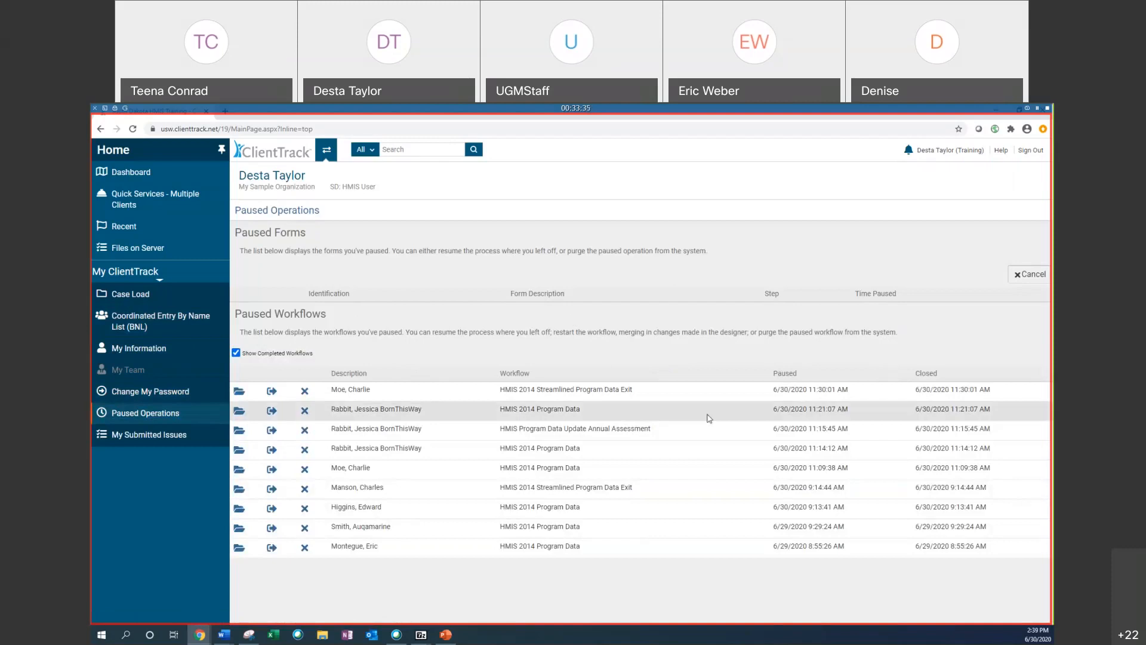
left_click(237, 354)
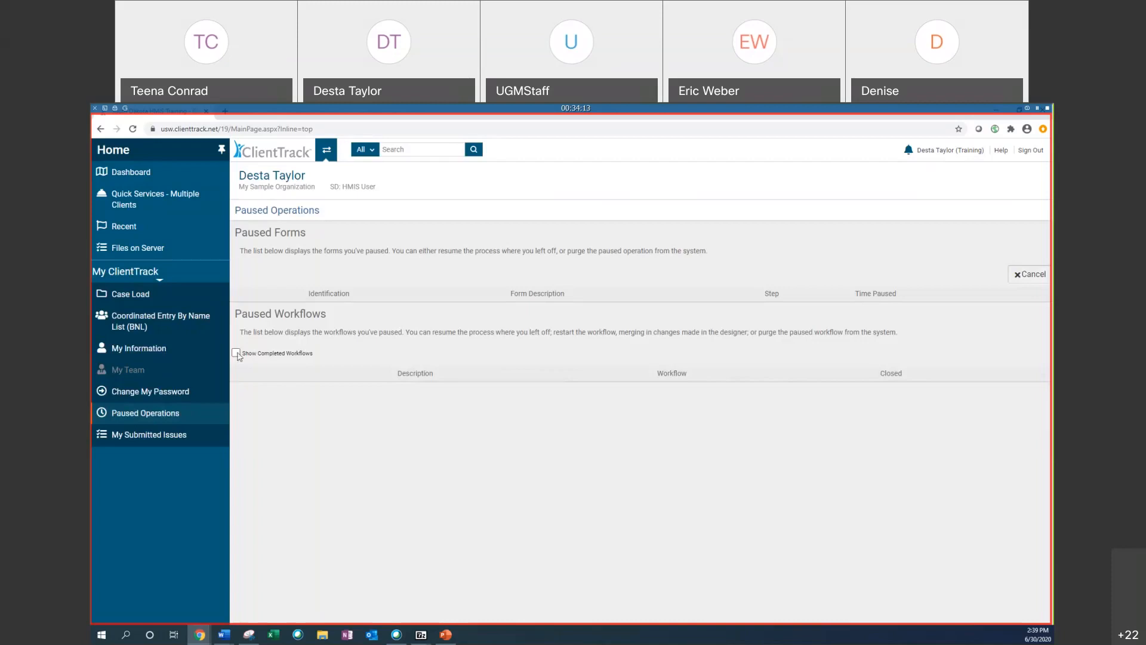
left_click(244, 354)
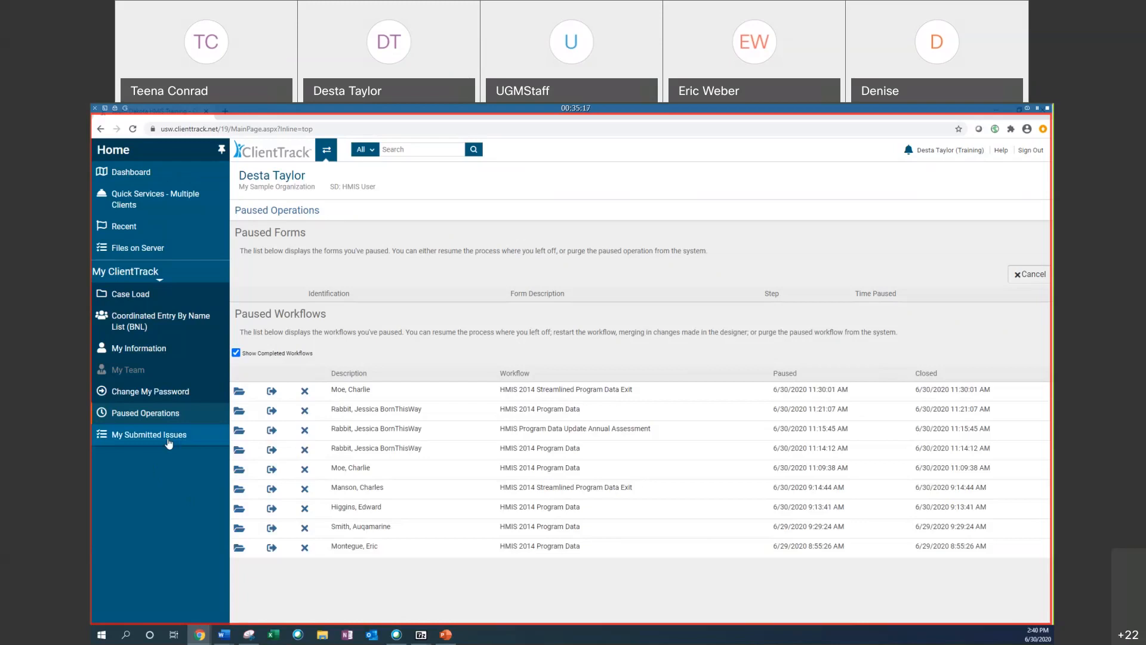
Step: Open the Dashboard, then switch to PowerPoint and start the slide show from the current User Dashboard slide
left_click(134, 174)
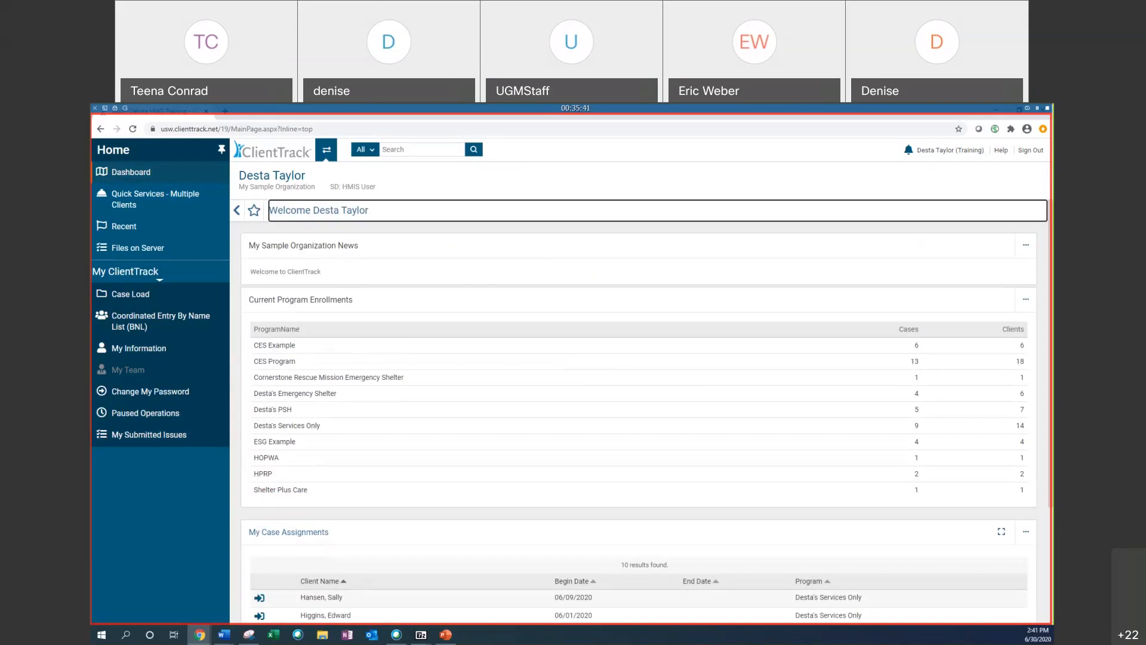
left_click(445, 635)
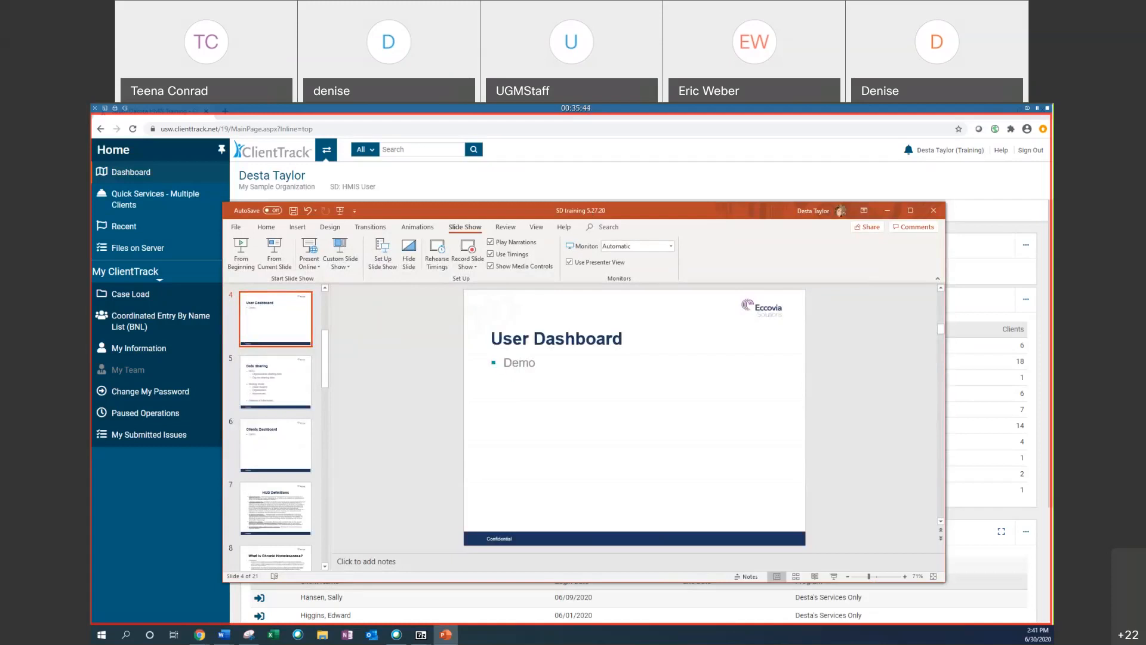
left_click(275, 254)
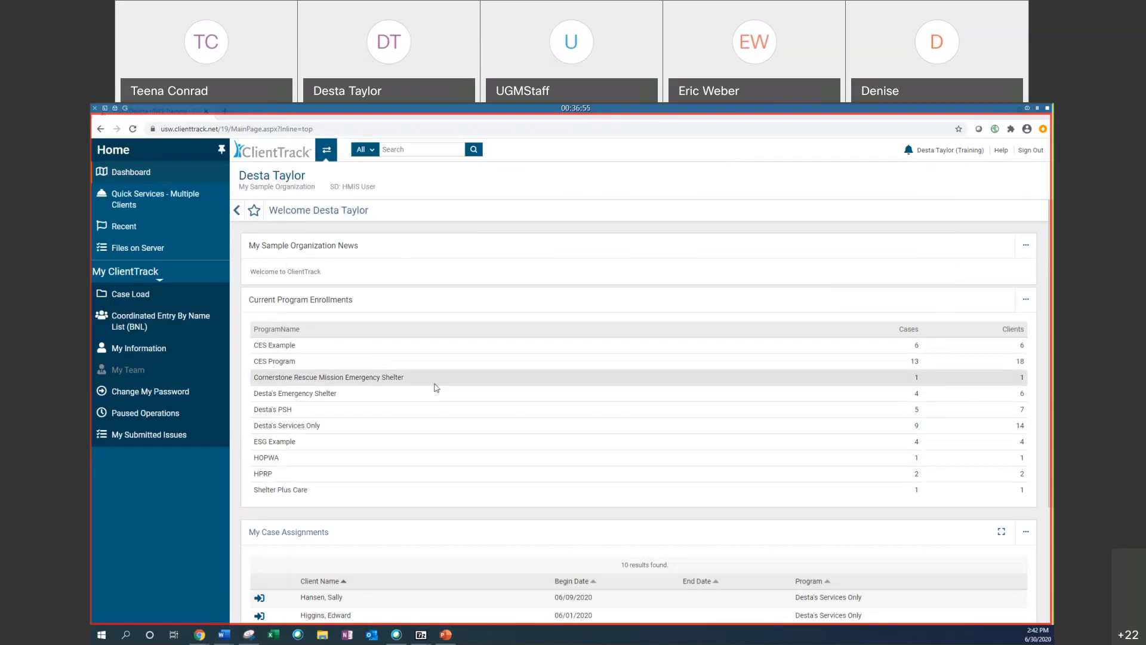
Step: Scroll through the dashboard's program enrollments and case assignments, then switch back to the PowerPoint slide show
scroll(518, 418, "down", 1)
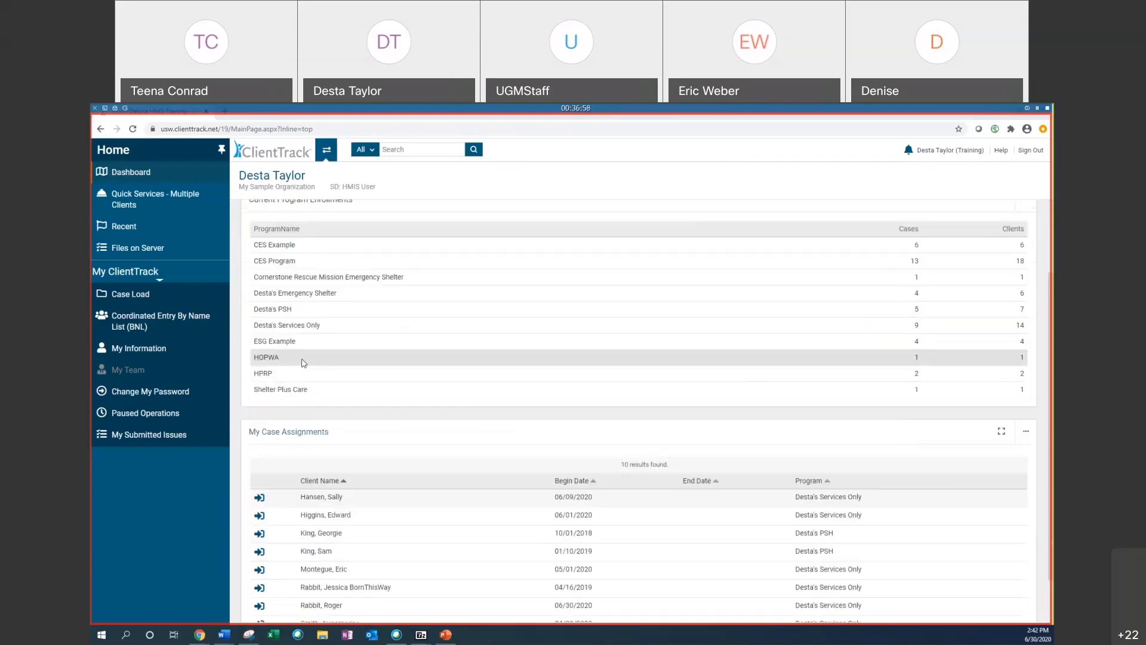
scroll(308, 266, "up", 1)
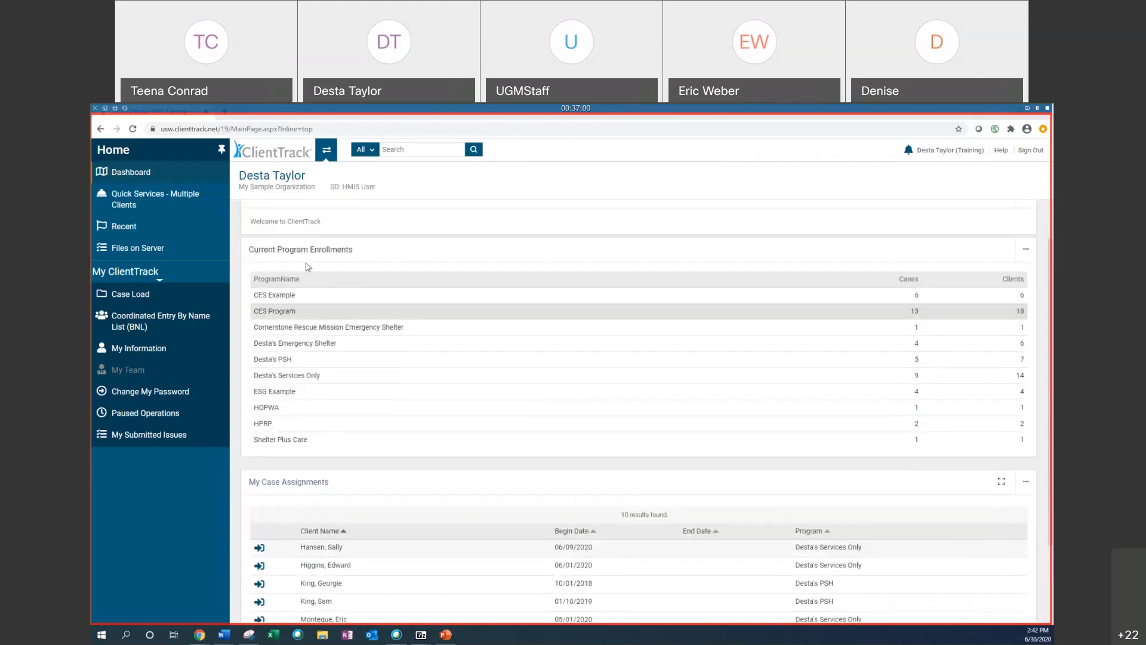
scroll(476, 378, "down", 2)
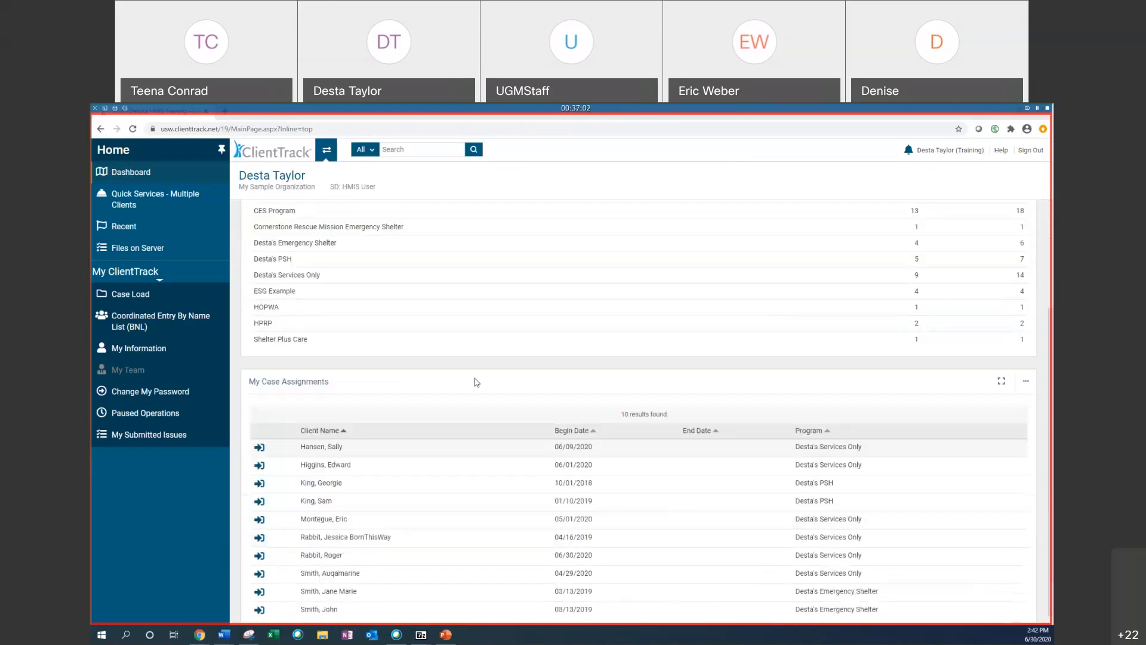
scroll(474, 483, "up", 3)
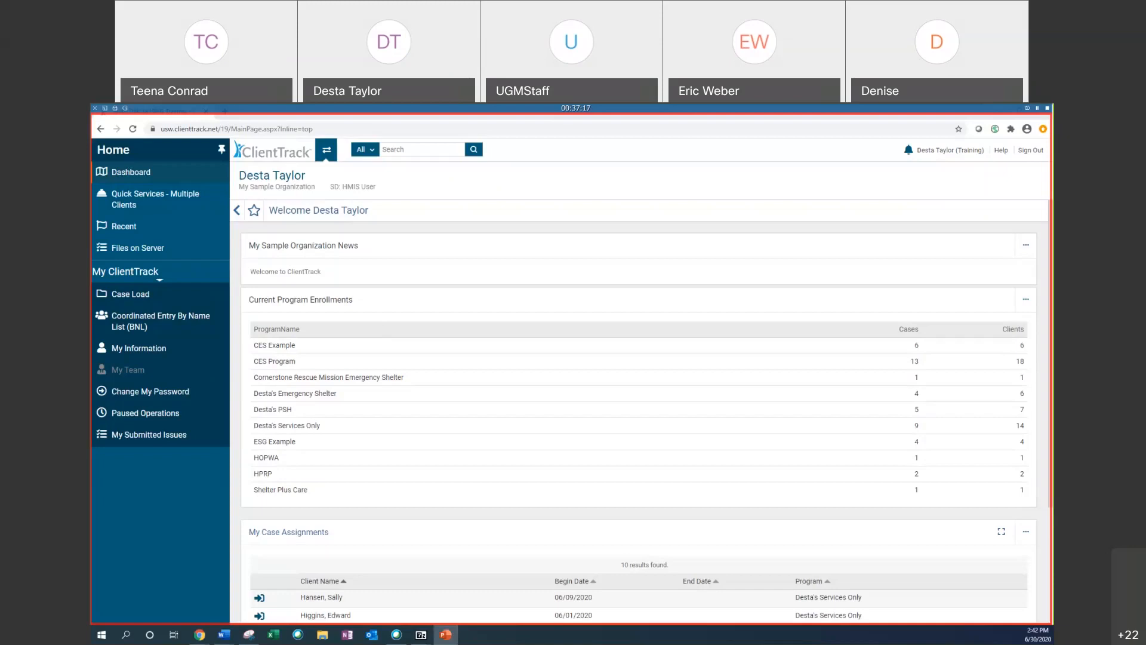
left_click(446, 635)
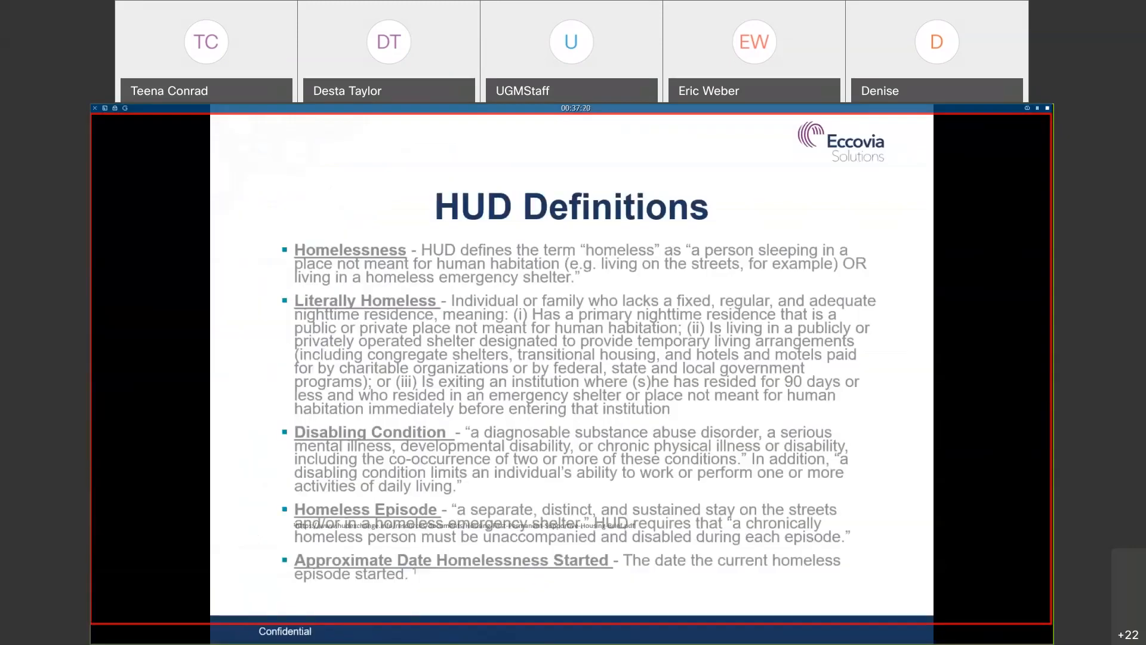
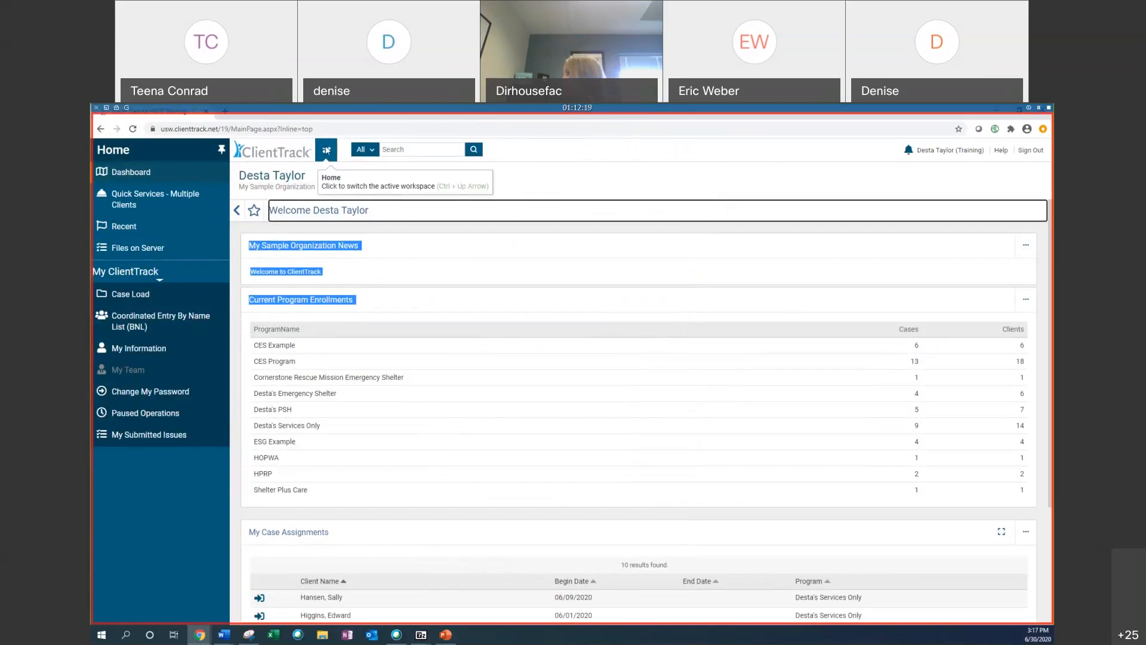
Step: Switch to the Clients workspace and open Jessica Rabbit's client dashboard
left_click(327, 151)
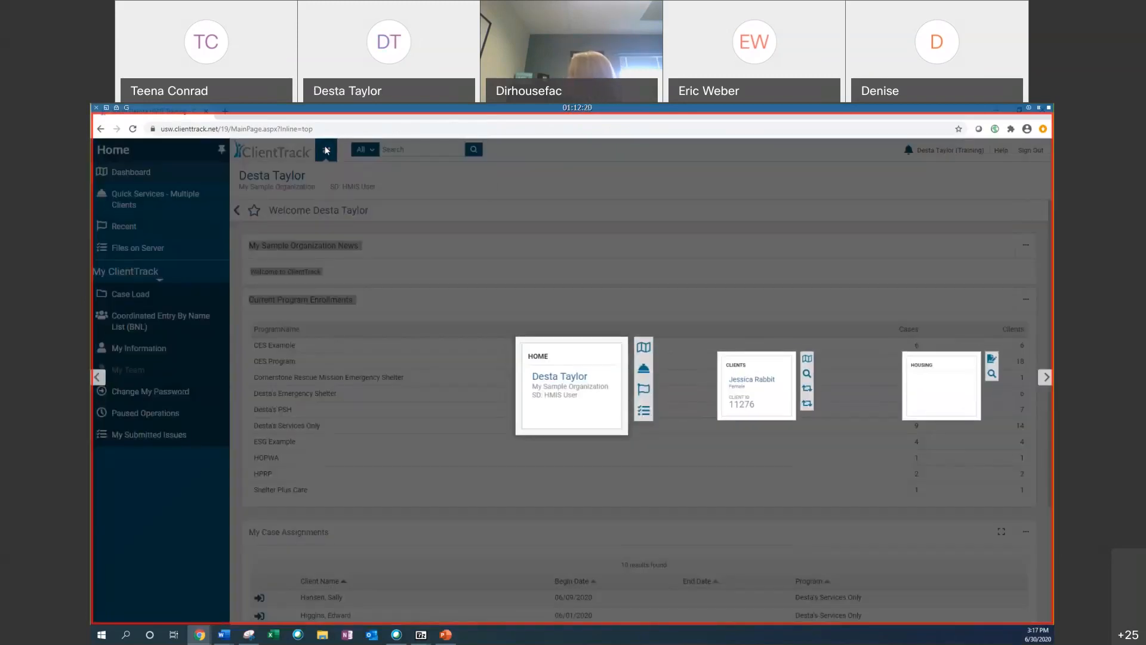
left_click(288, 215)
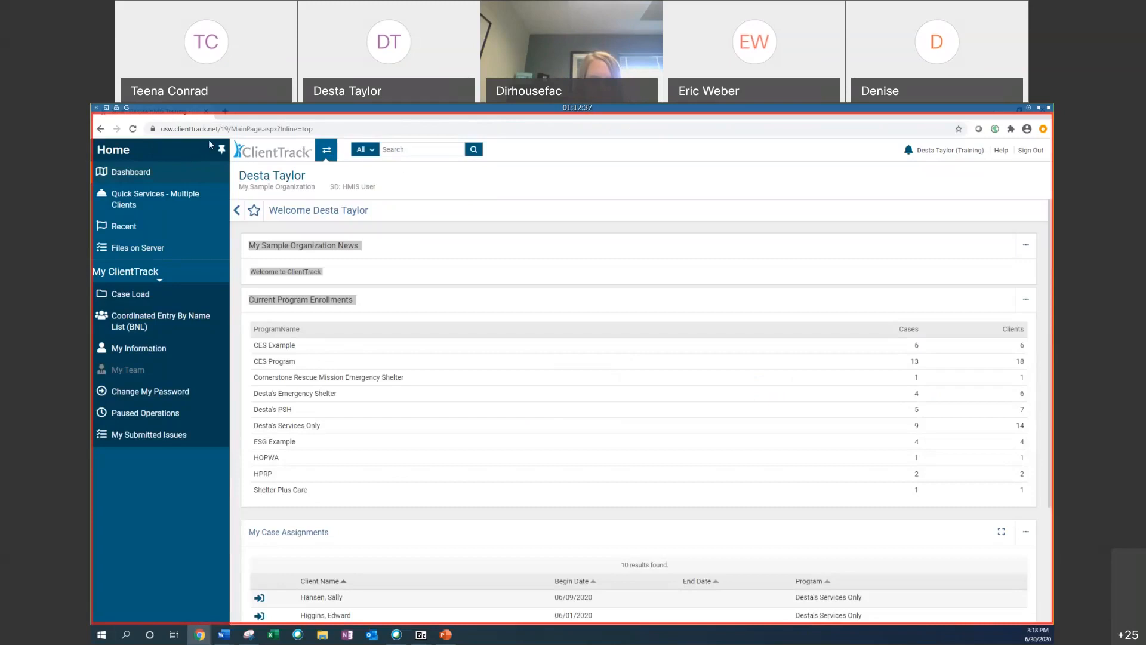
left_click(327, 151)
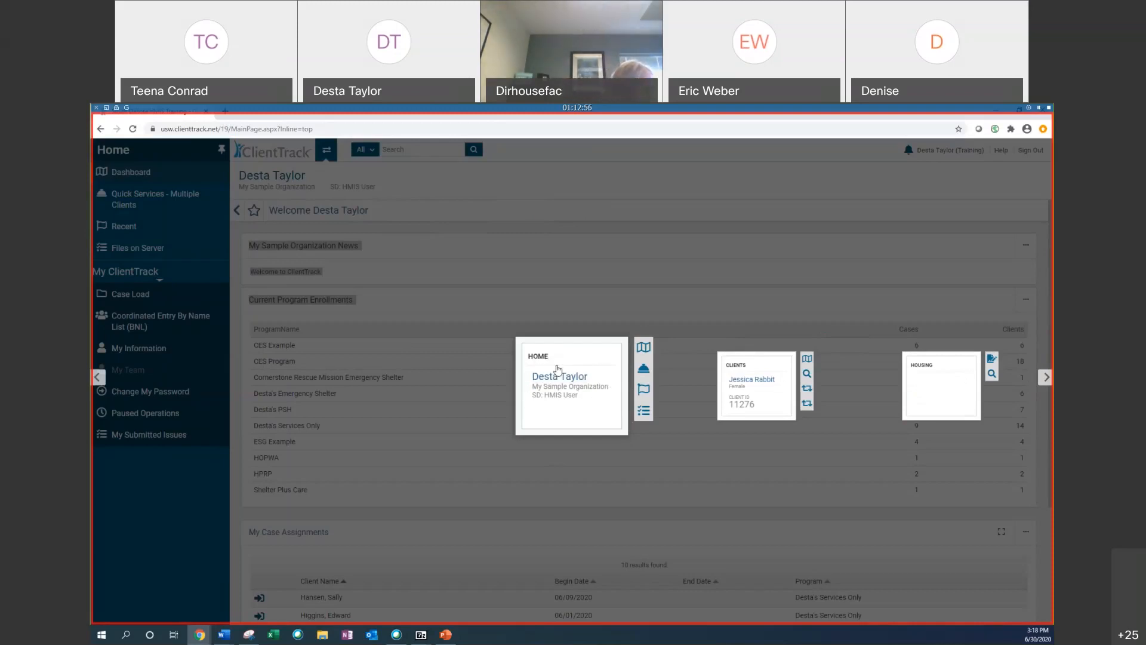
left_click(741, 379)
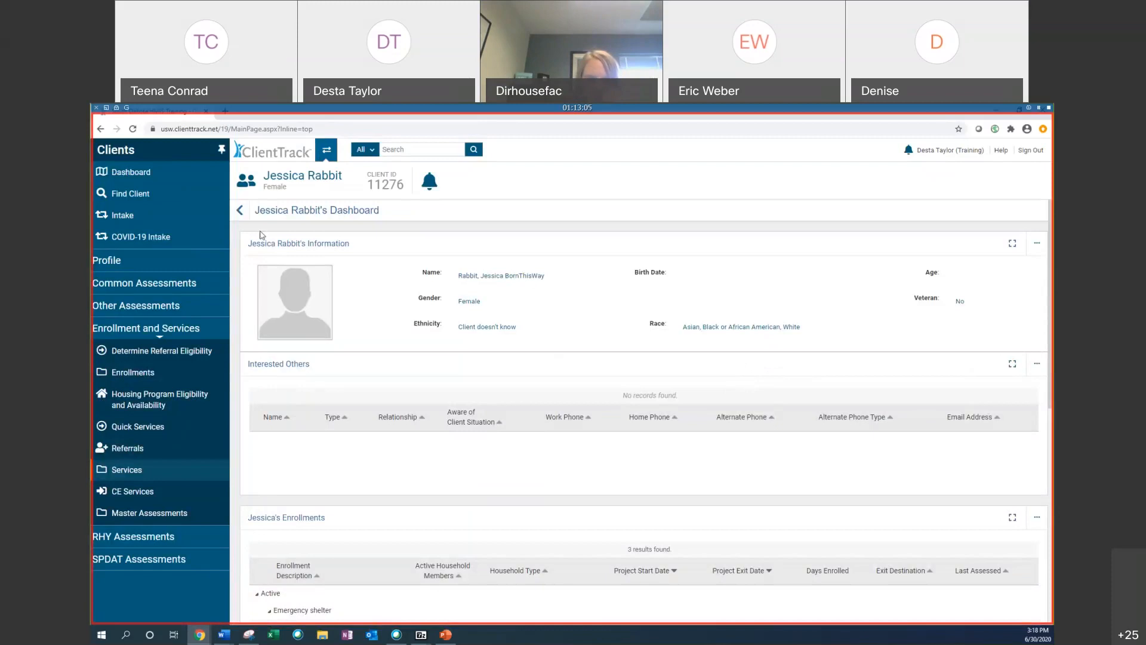
Step: Collapse the navigation menu and expand it again
left_click(221, 149)
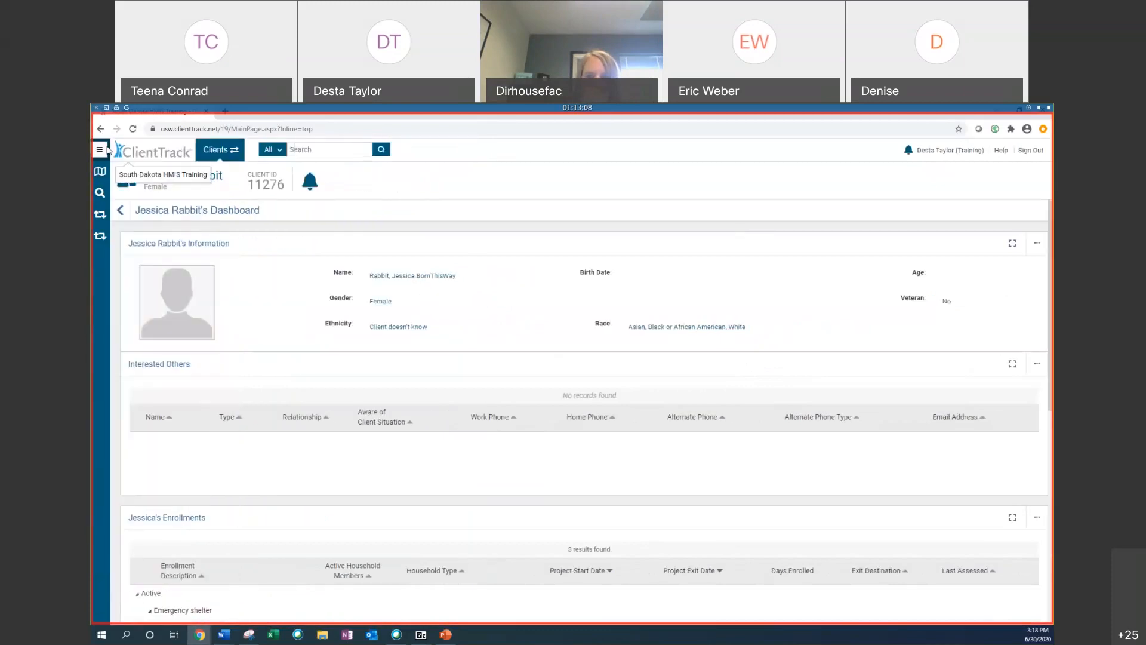
left_click(101, 150)
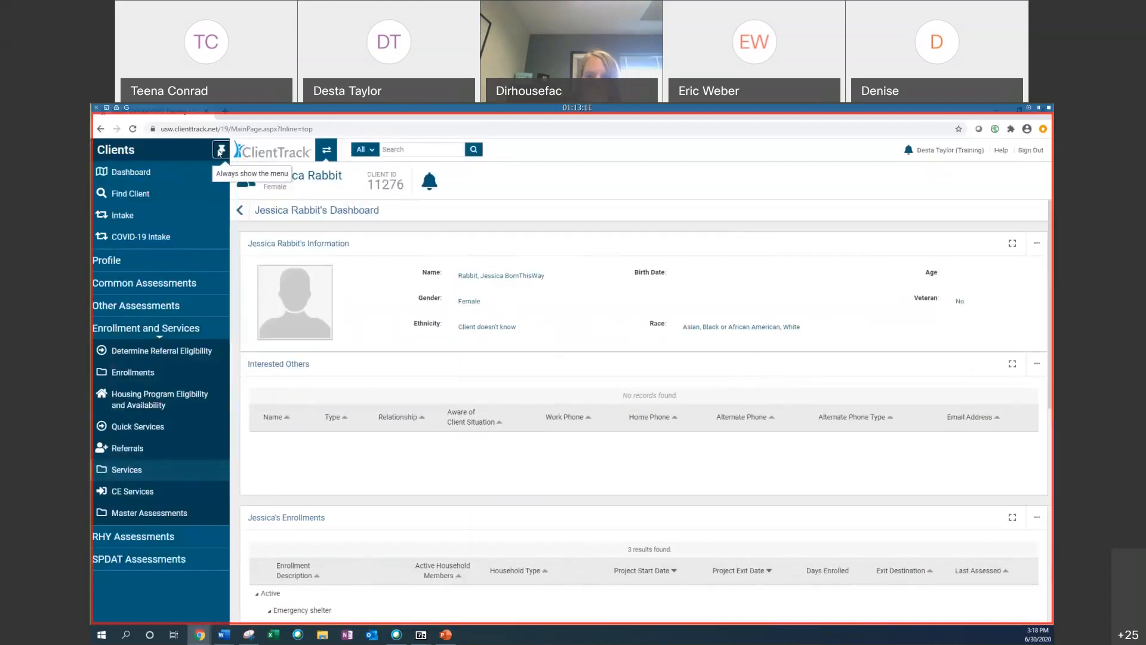
Step: Open the Help Center and close it
left_click(1002, 154)
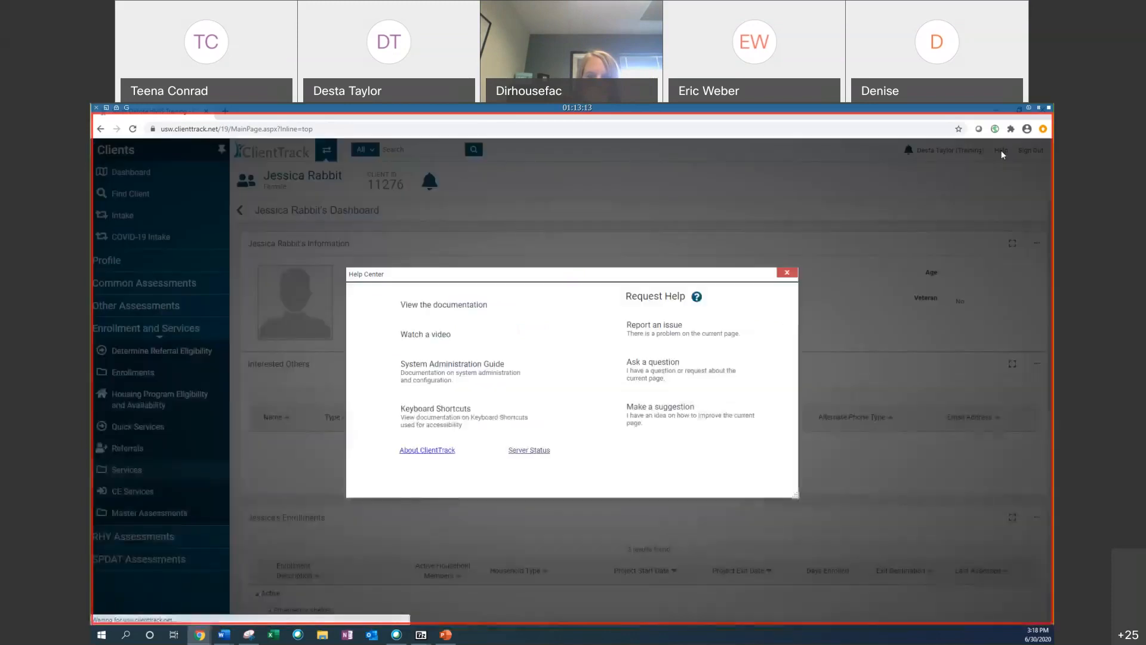
left_click(789, 272)
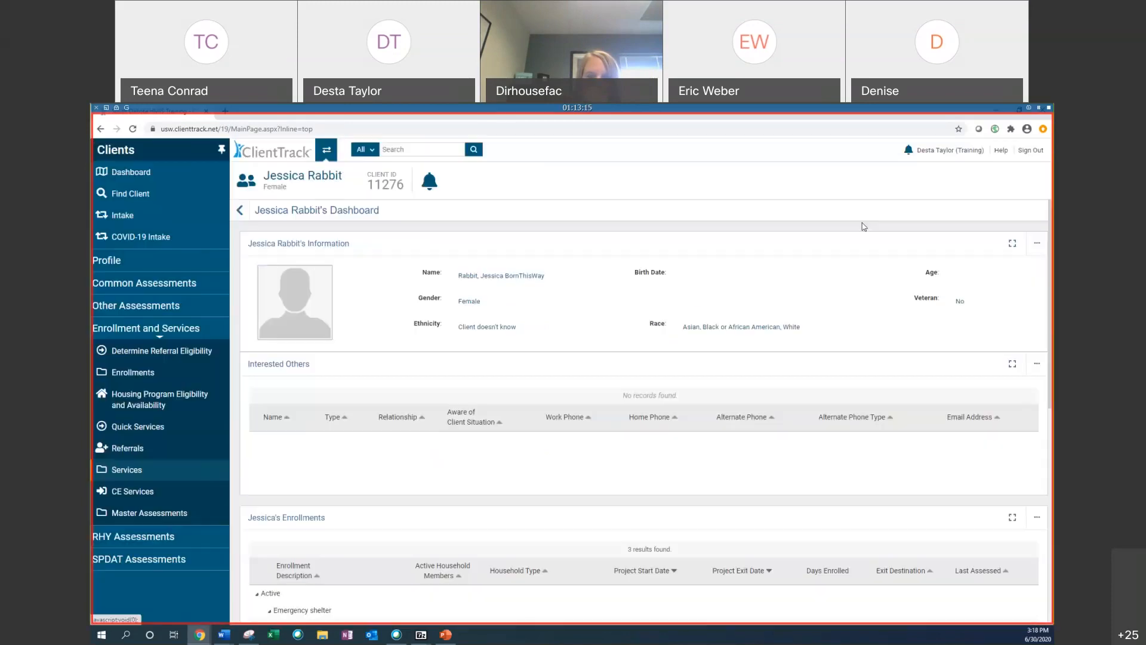
Step: Open the user account panel showing workgroup, organization, location and theme, close it, return to the Dashboard, and review it again
left_click(964, 157)
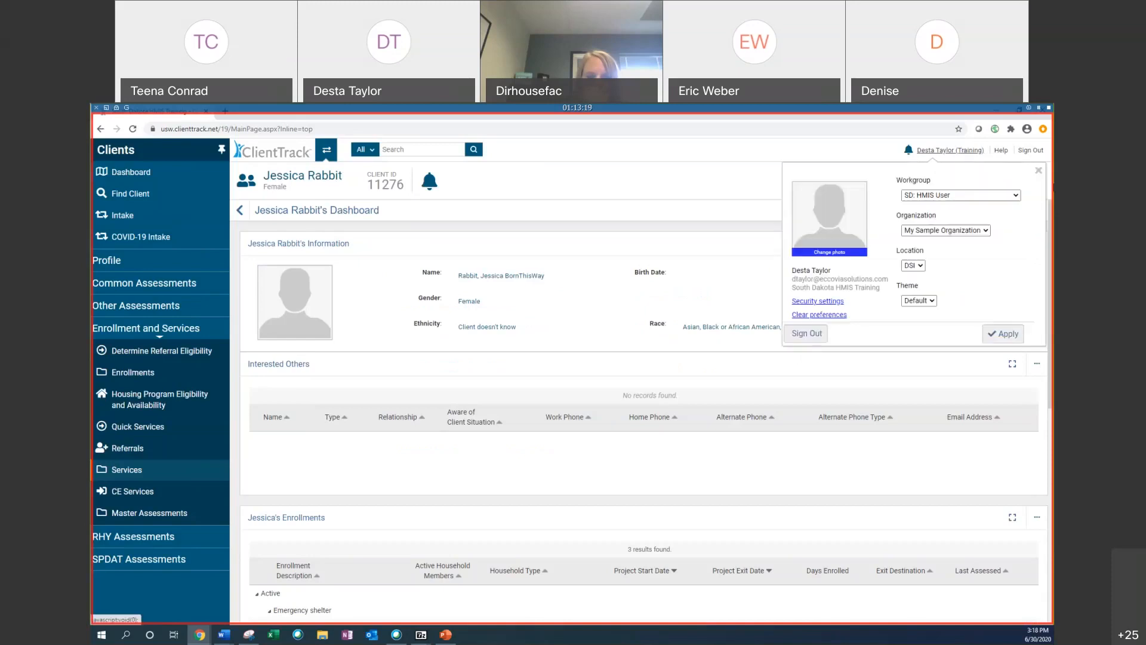
left_click(1039, 171)
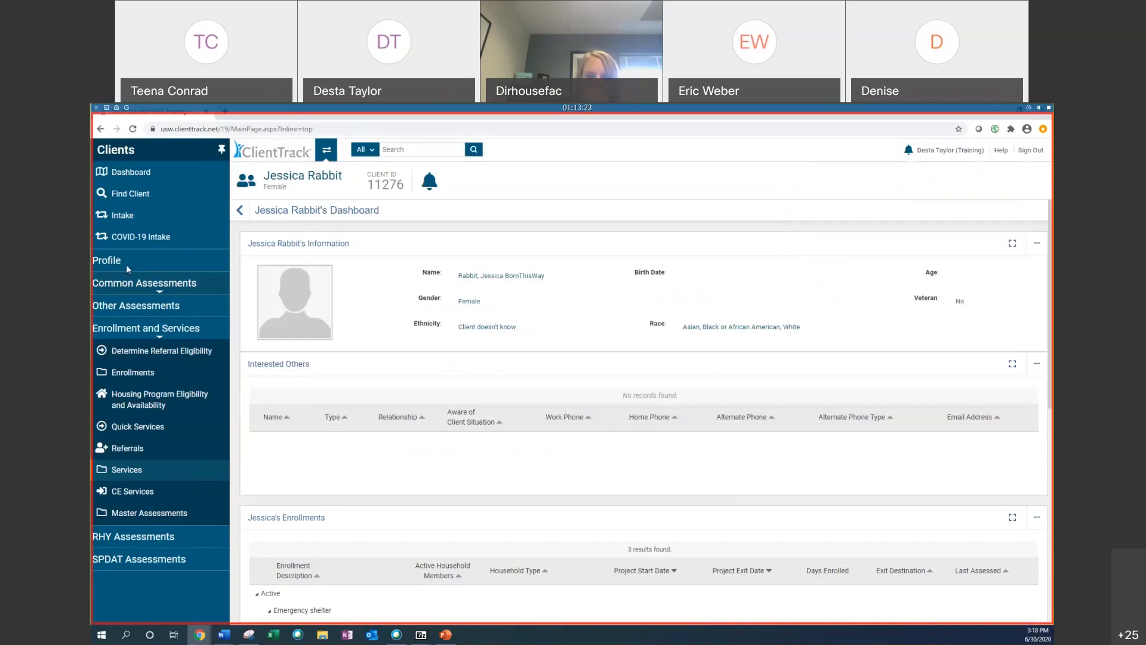
left_click(130, 179)
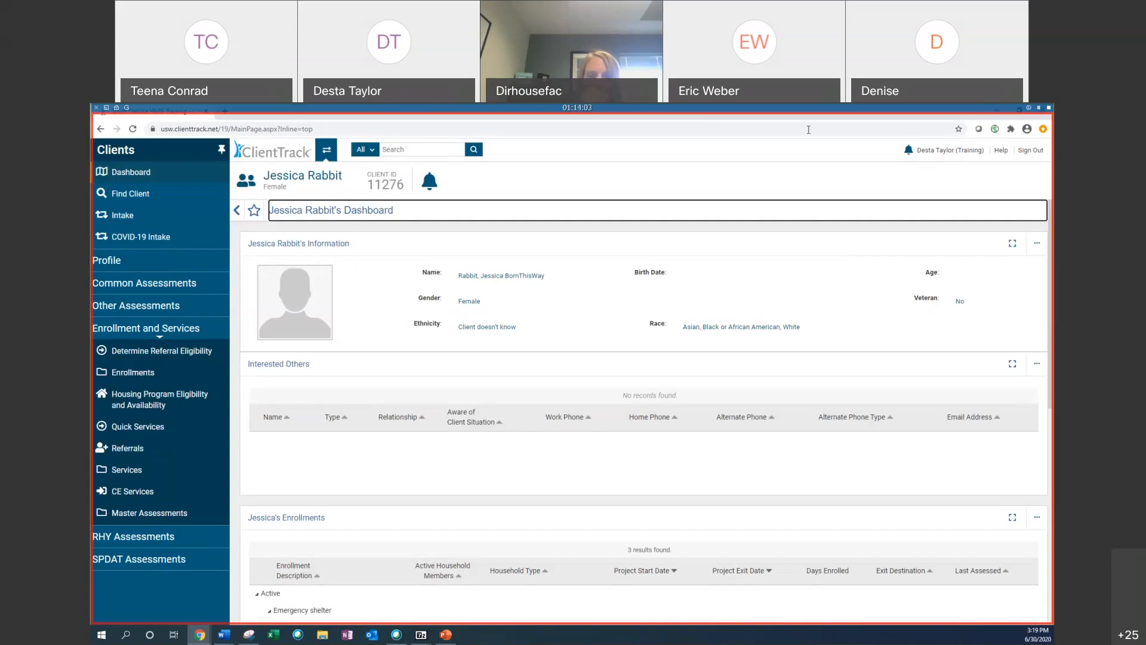
left_click(952, 155)
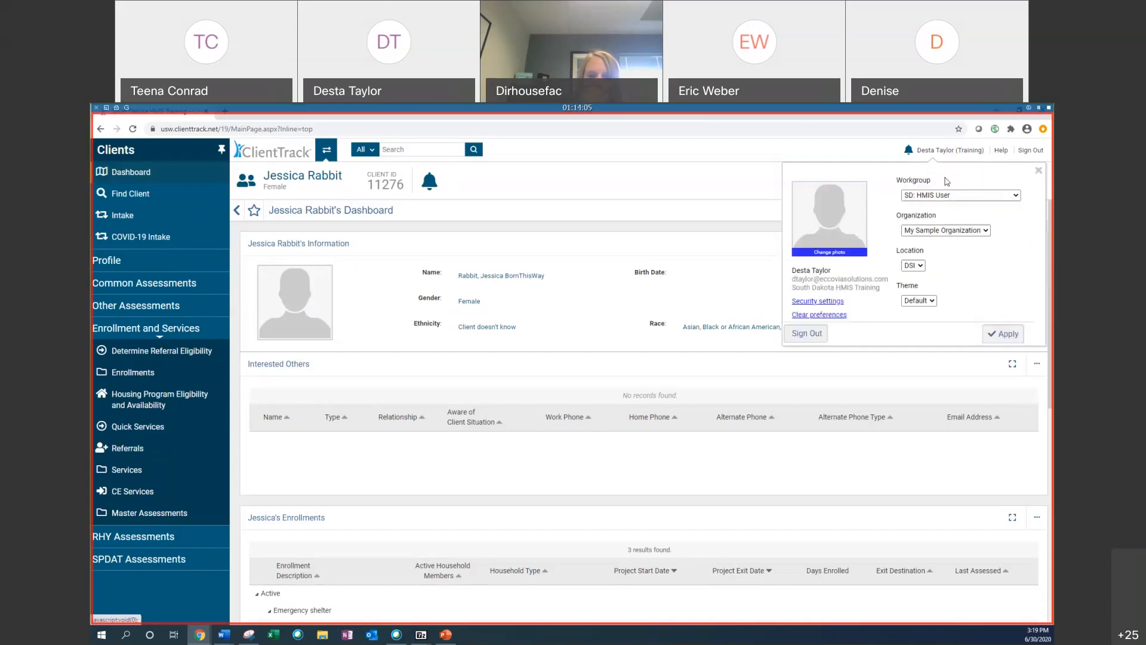
left_click(1038, 172)
Step: Scroll through Jessica Rabbit's dashboard: enrollments, client services for HUD programs and case notes, then the family details
scroll(462, 426, "down", 1)
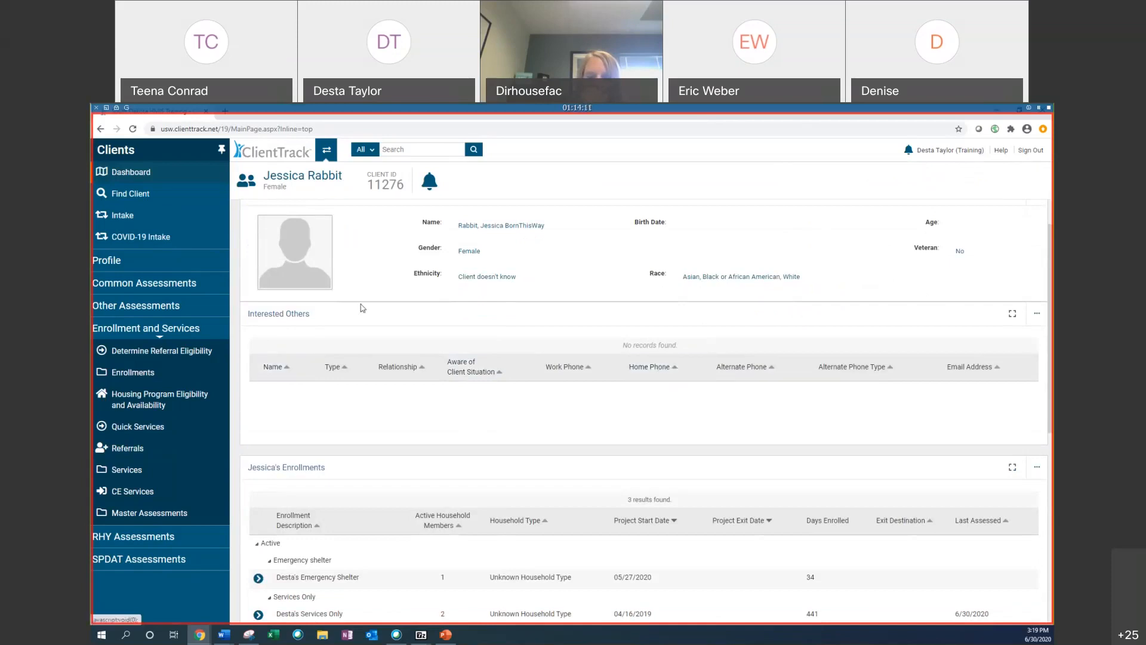
scroll(605, 393, "down", 2)
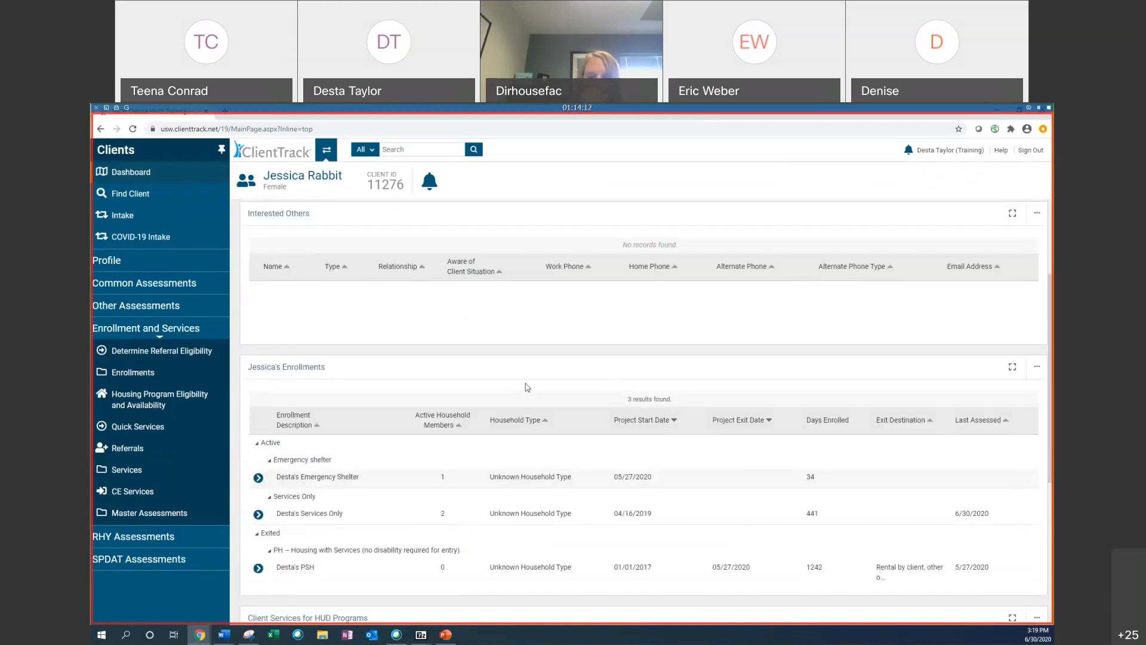
scroll(508, 334, "down", 3)
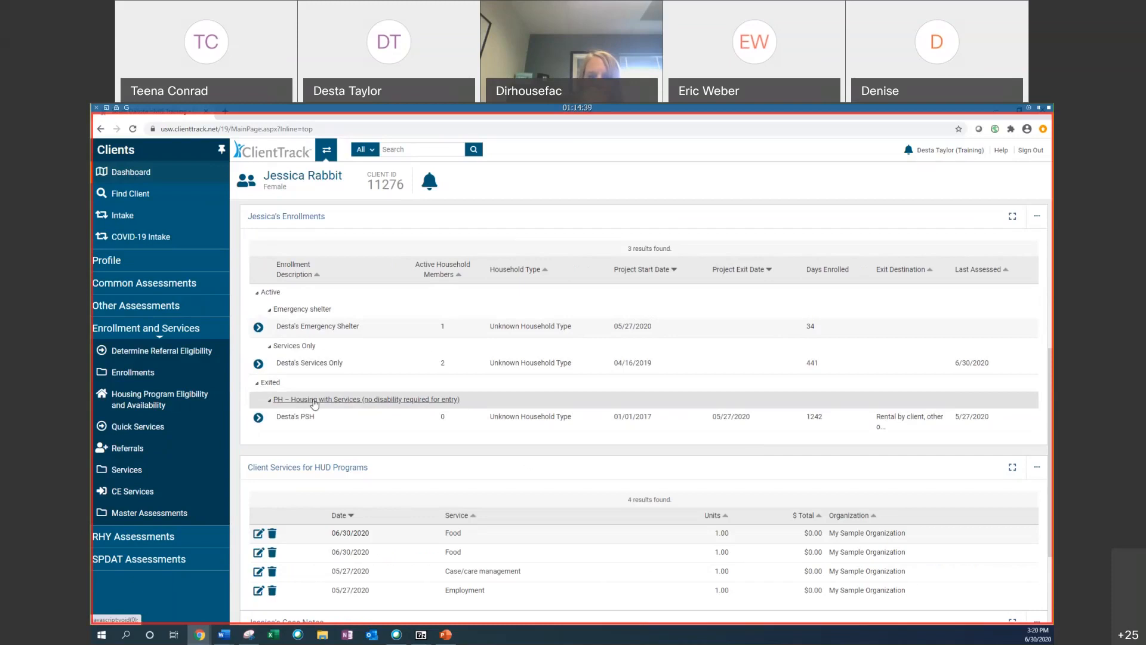
scroll(750, 487, "down", 1)
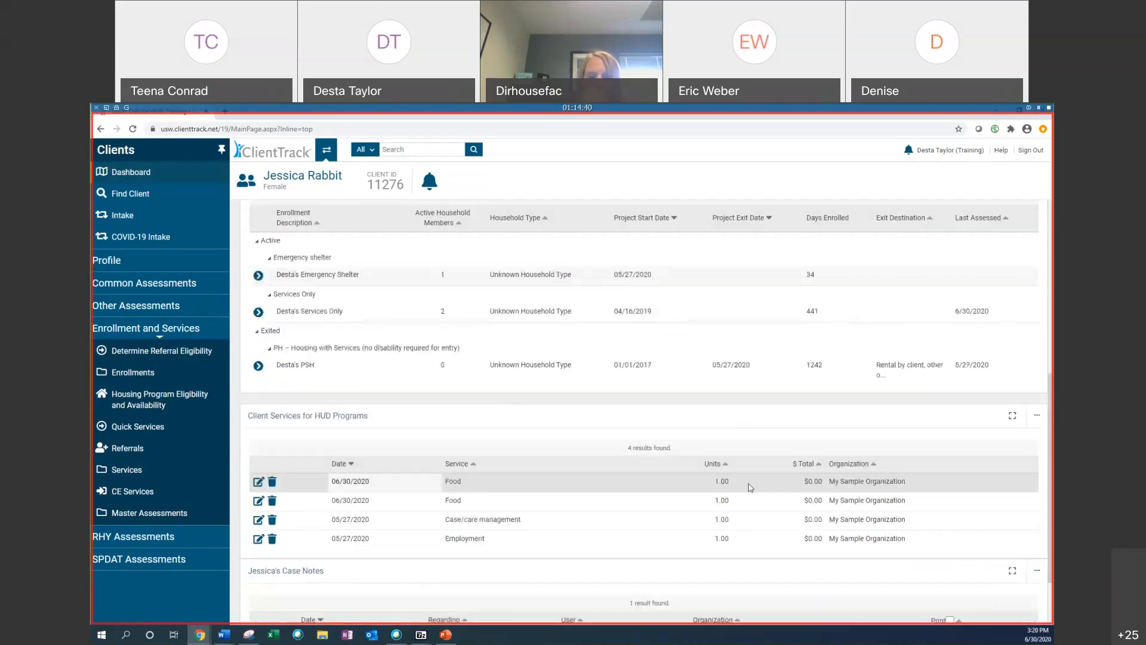
scroll(750, 488, "down", 1)
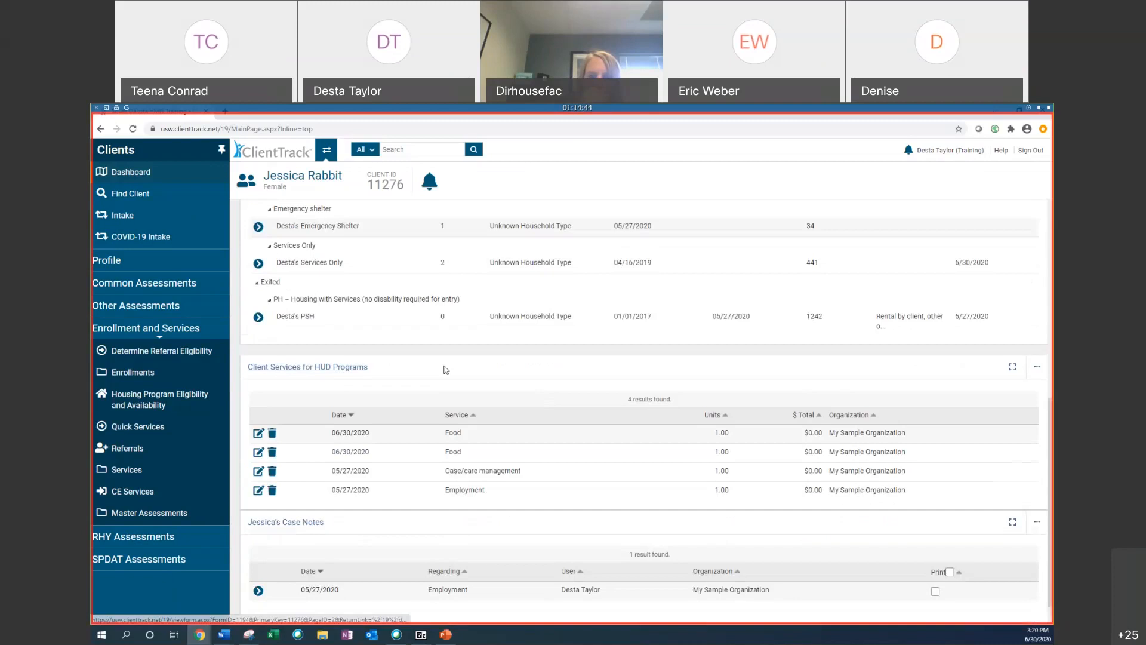
scroll(418, 359, "down", 1)
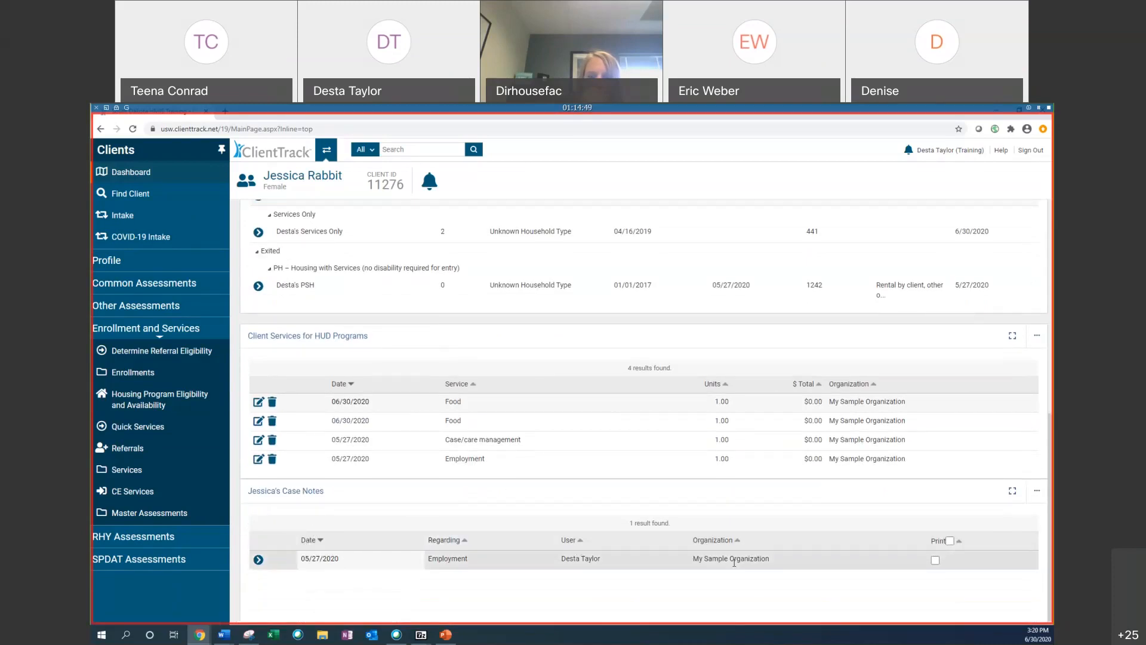
scroll(735, 561, "up", 5)
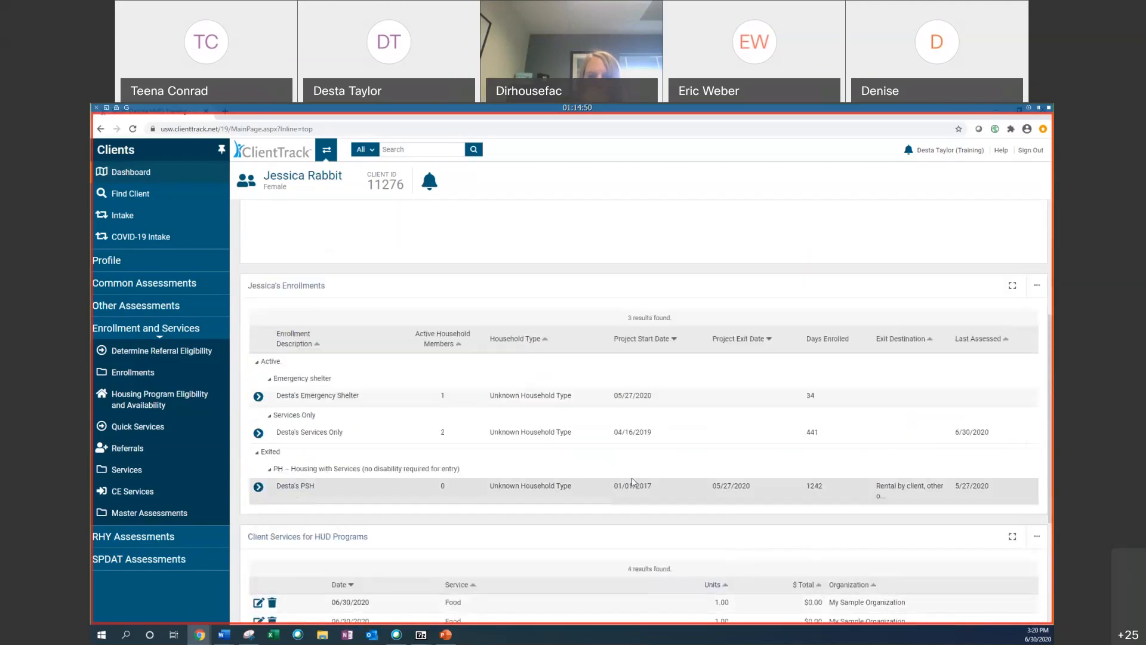
scroll(633, 481, "up", 4)
mouse_move(257, 183)
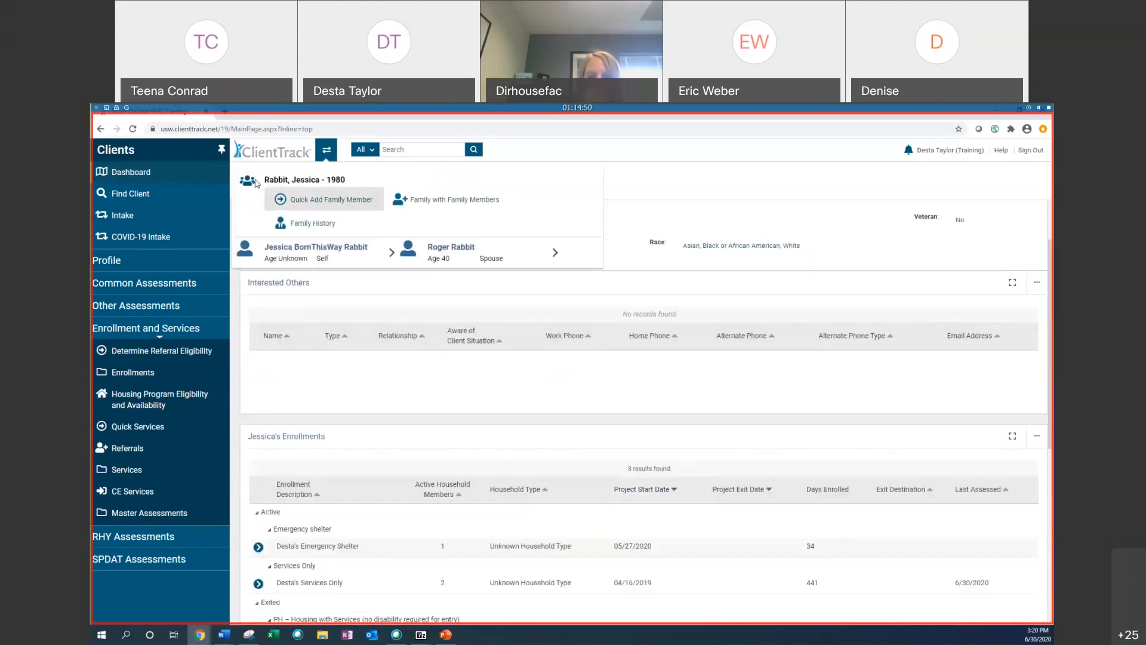
mouse_move(541, 257)
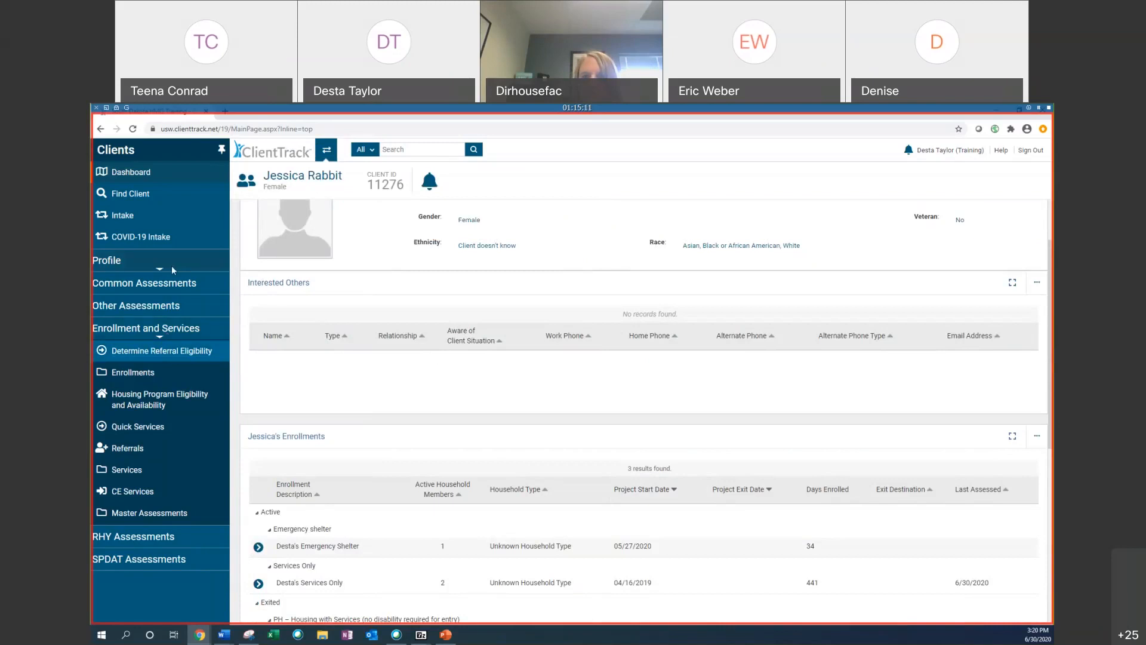
Step: Expand the Profile section and open Edit Client, scrolling through the client information form
left_click(113, 259)
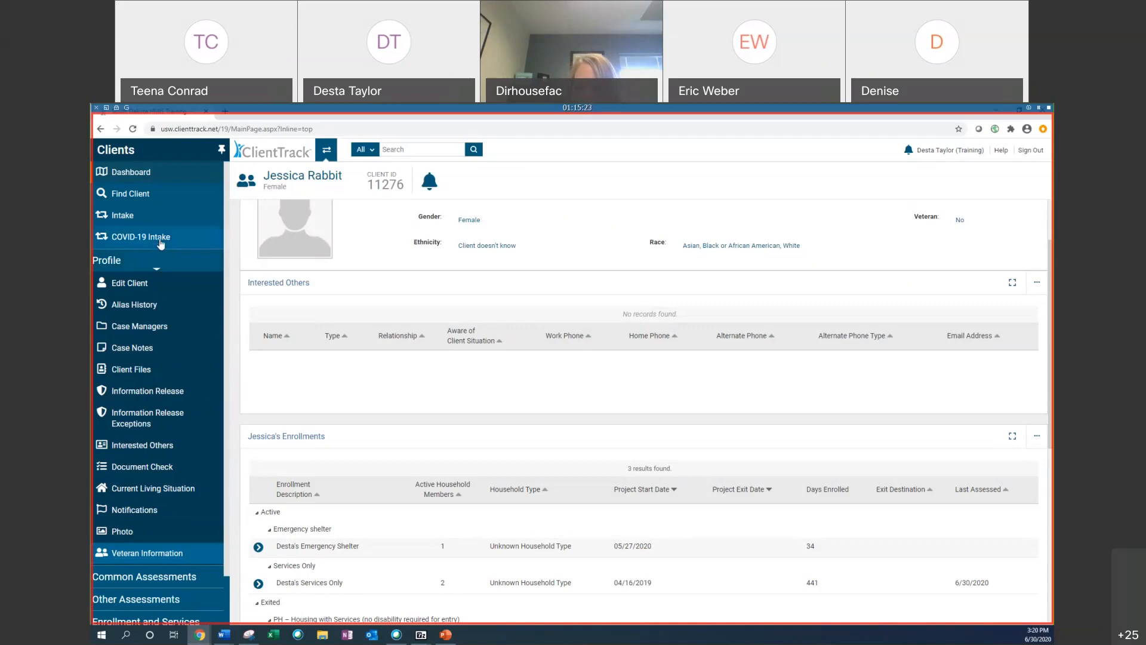
left_click(182, 294)
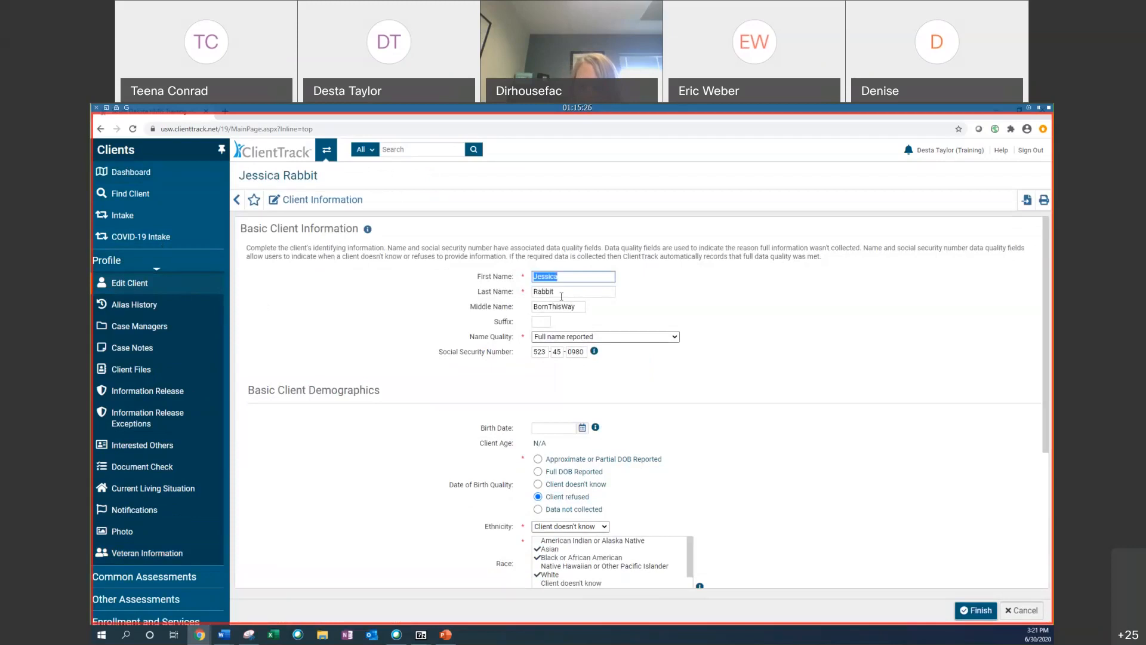
scroll(562, 296, "down", 4)
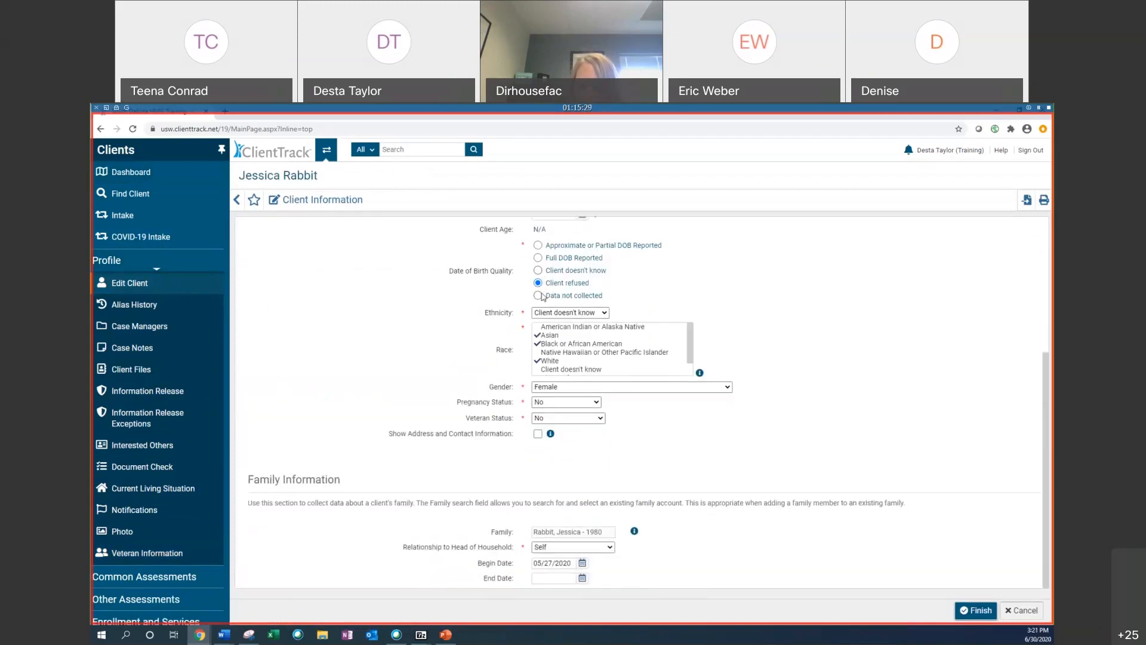
Step: Open the client's Alias History, Case Managers and Case Notes pages, switching between case managers and case notes
left_click(150, 305)
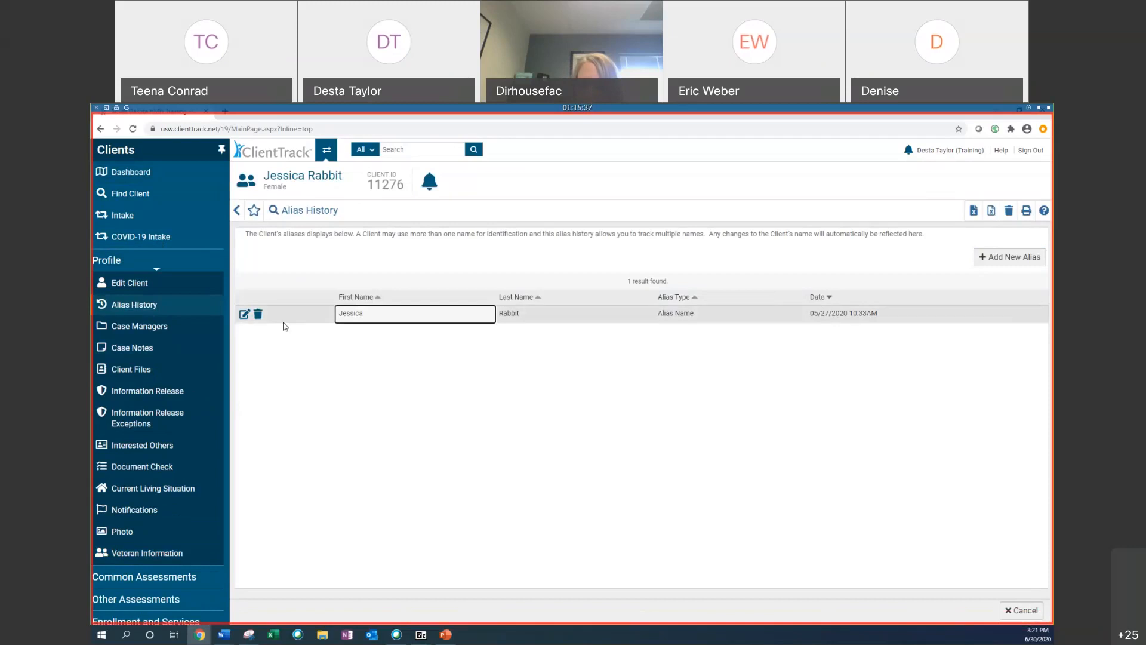
left_click(159, 332)
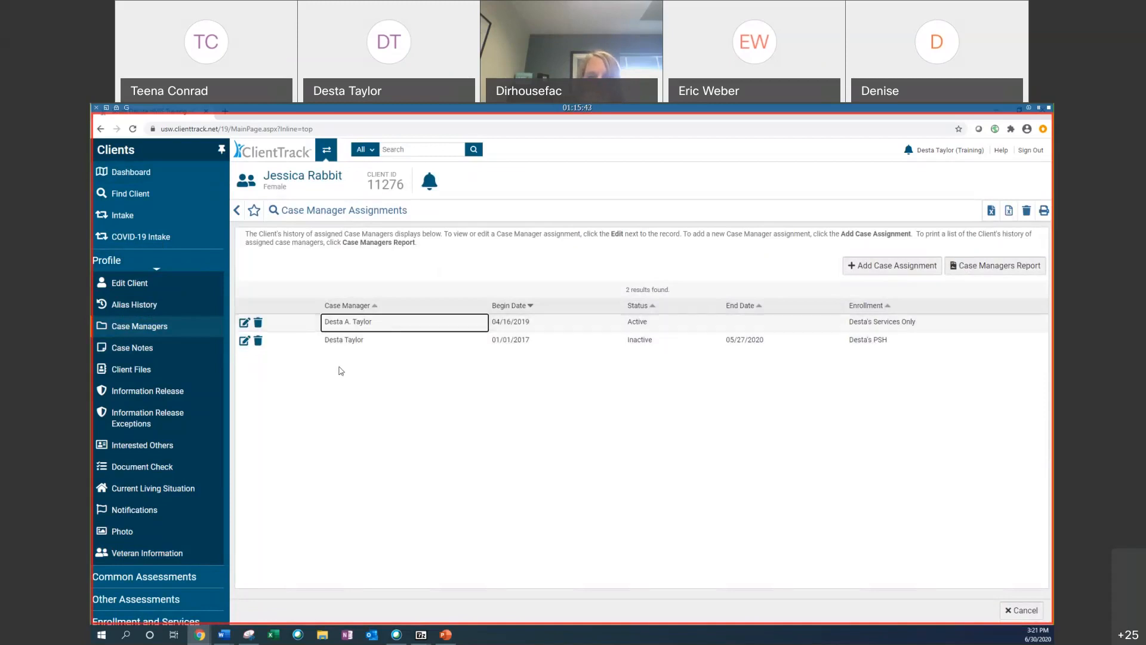
left_click(158, 353)
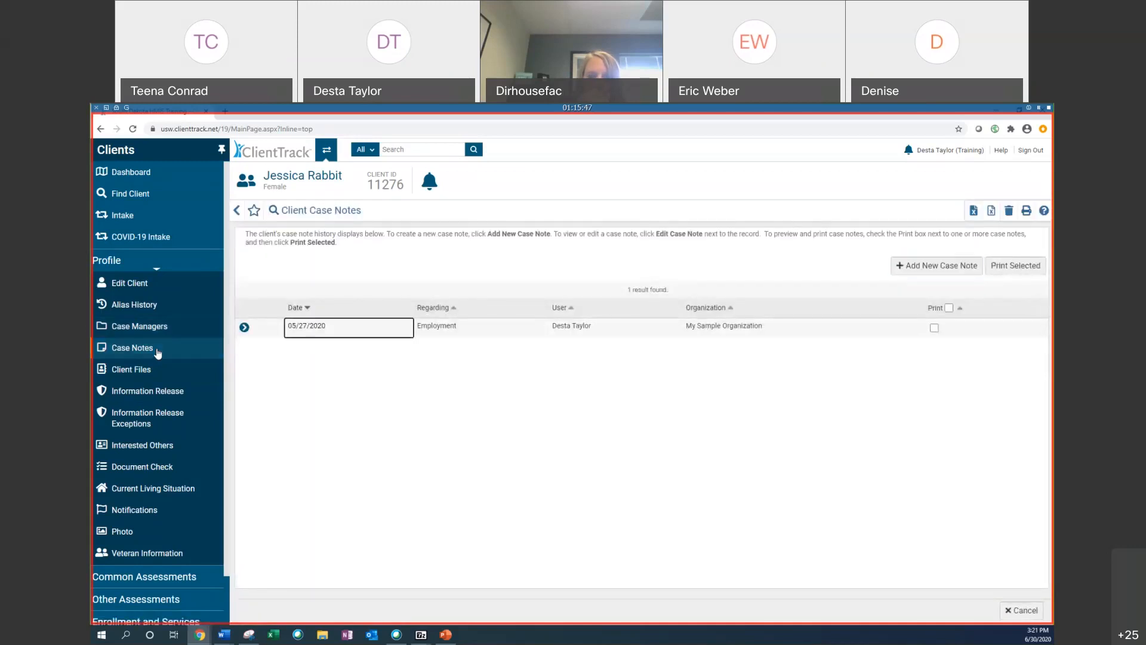
left_click(168, 327)
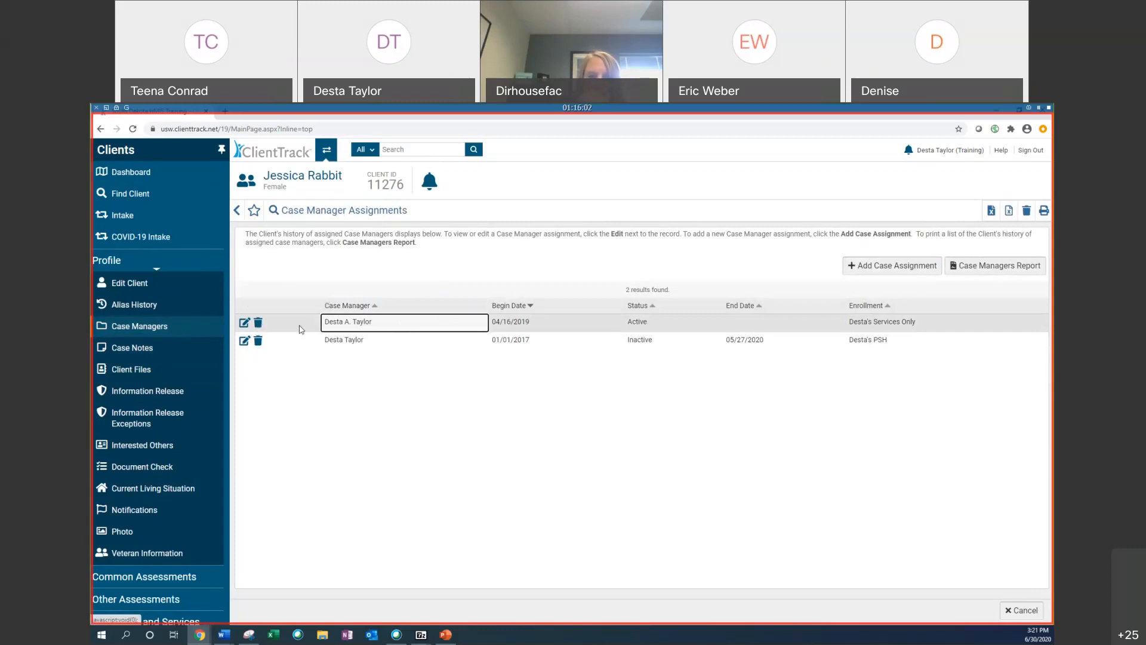
left_click(150, 352)
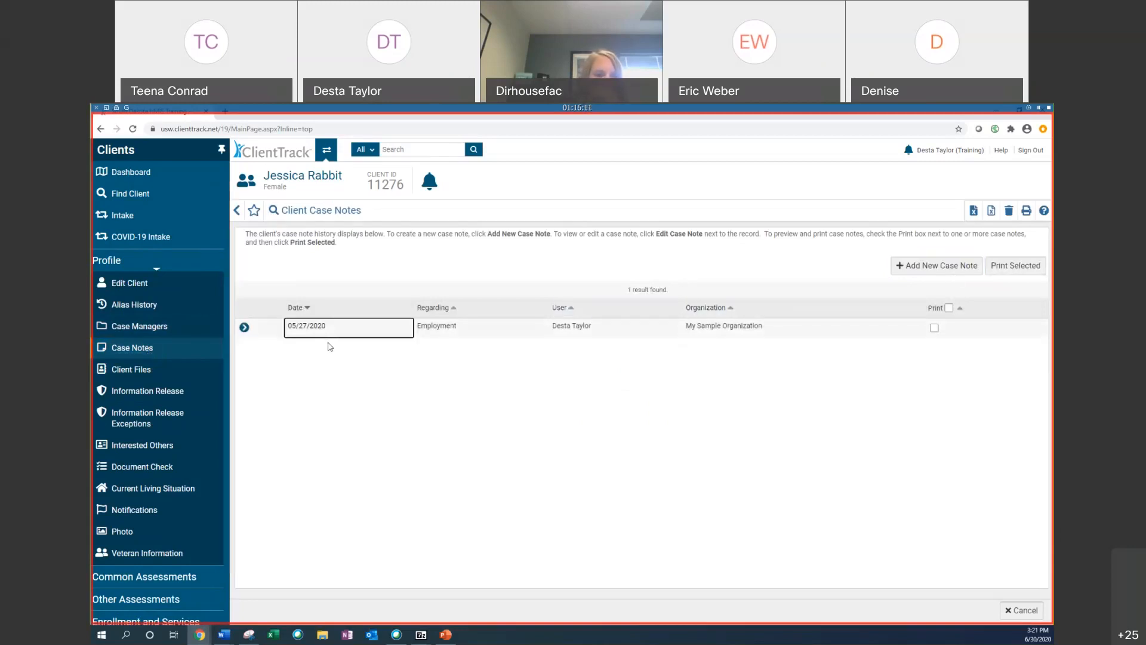
Step: Open the client's Client Files page and then the Information Release and Security page
left_click(170, 370)
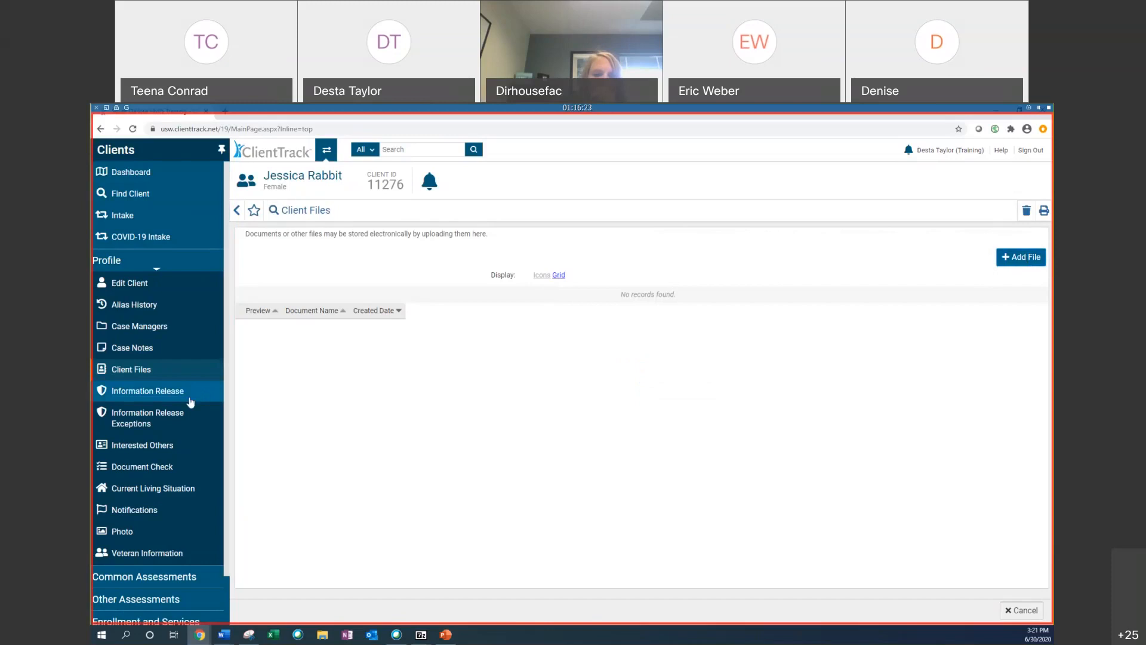
left_click(207, 399)
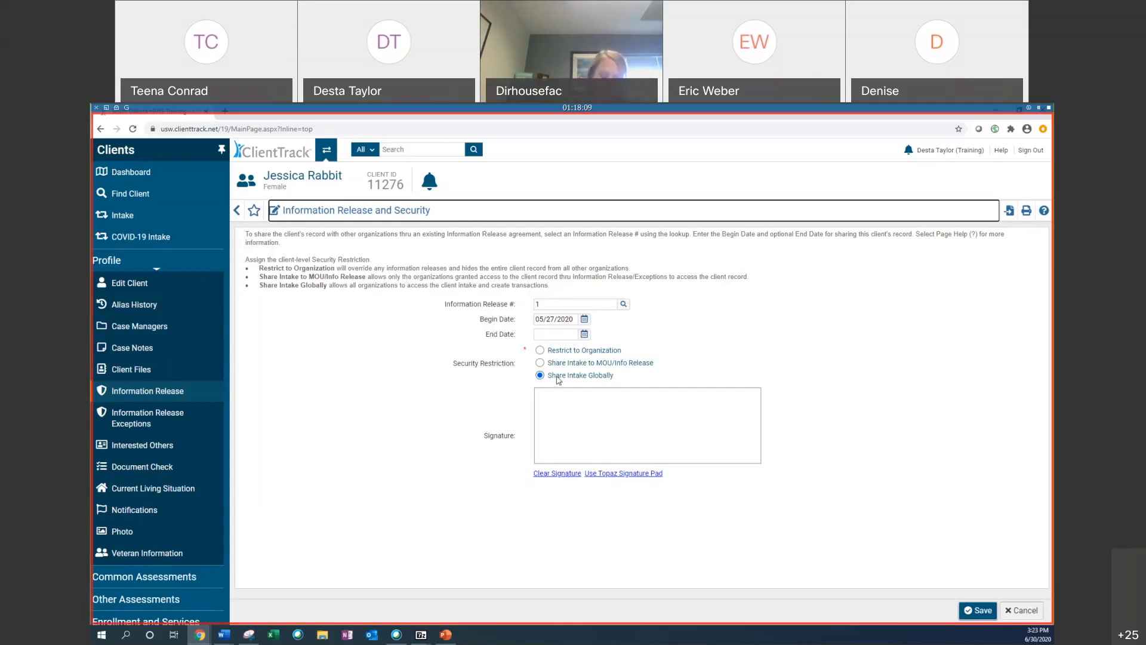
Step: Go between the client dashboard and Information Release page, then scroll the dashboard down to the enrollments
left_click(131, 172)
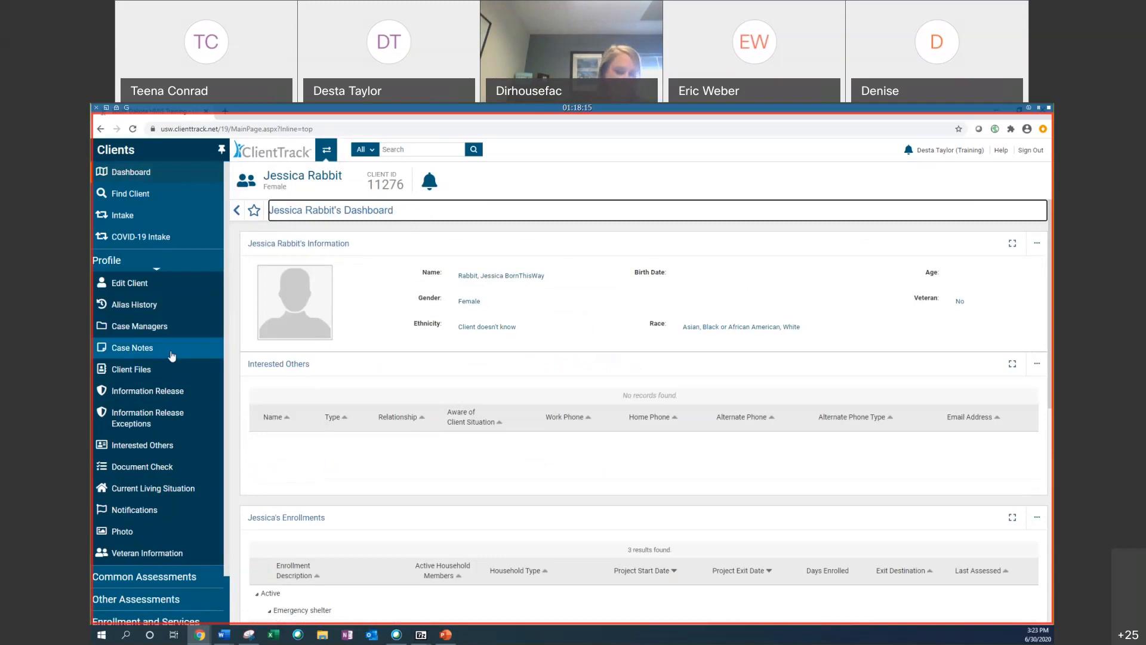
left_click(143, 391)
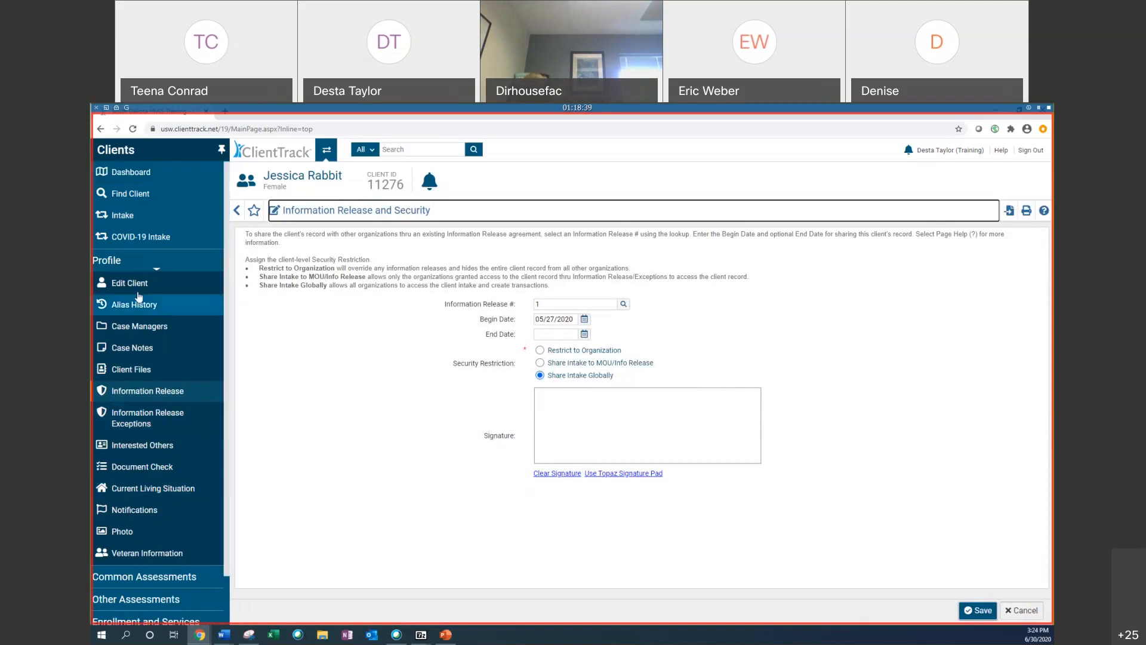
left_click(131, 172)
scroll(570, 425, "down", 4)
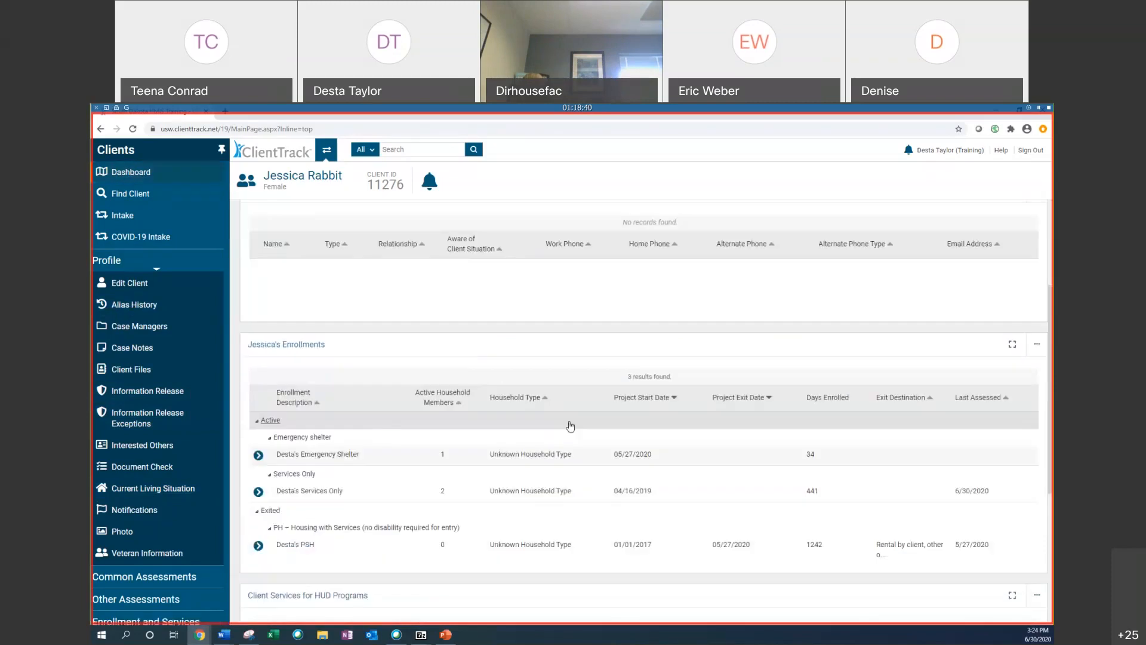
scroll(570, 426, "down", 2)
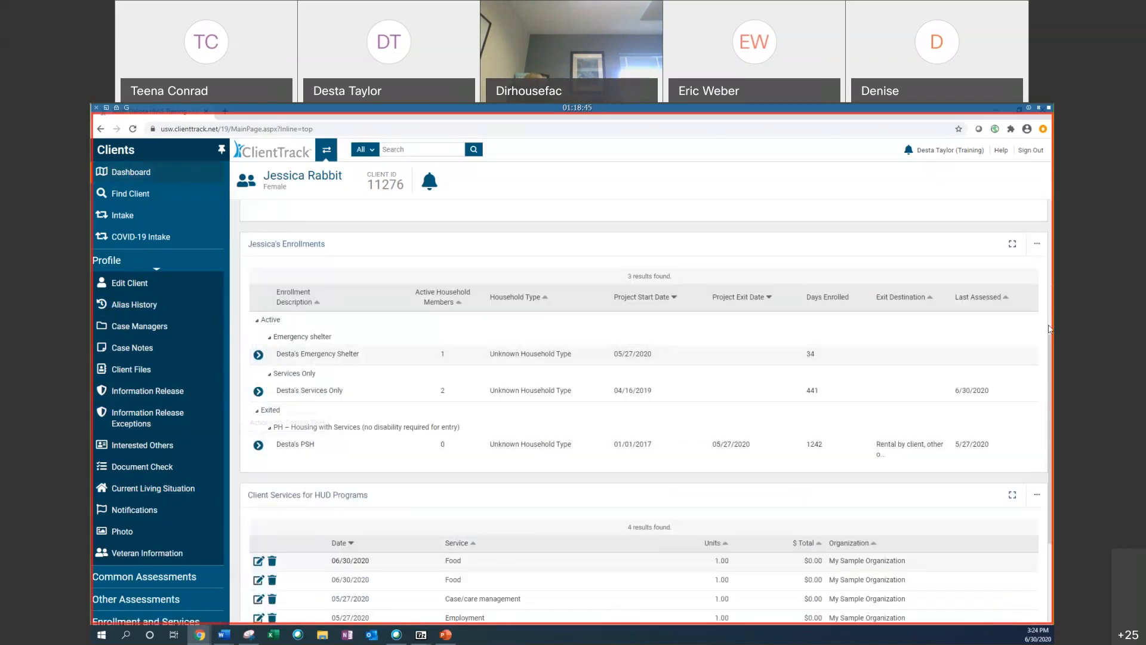
Step: Set the client's security restriction to Share Intake to MOU/Info Release on the Information Release and Security page and save
scroll(559, 429, "up", 3)
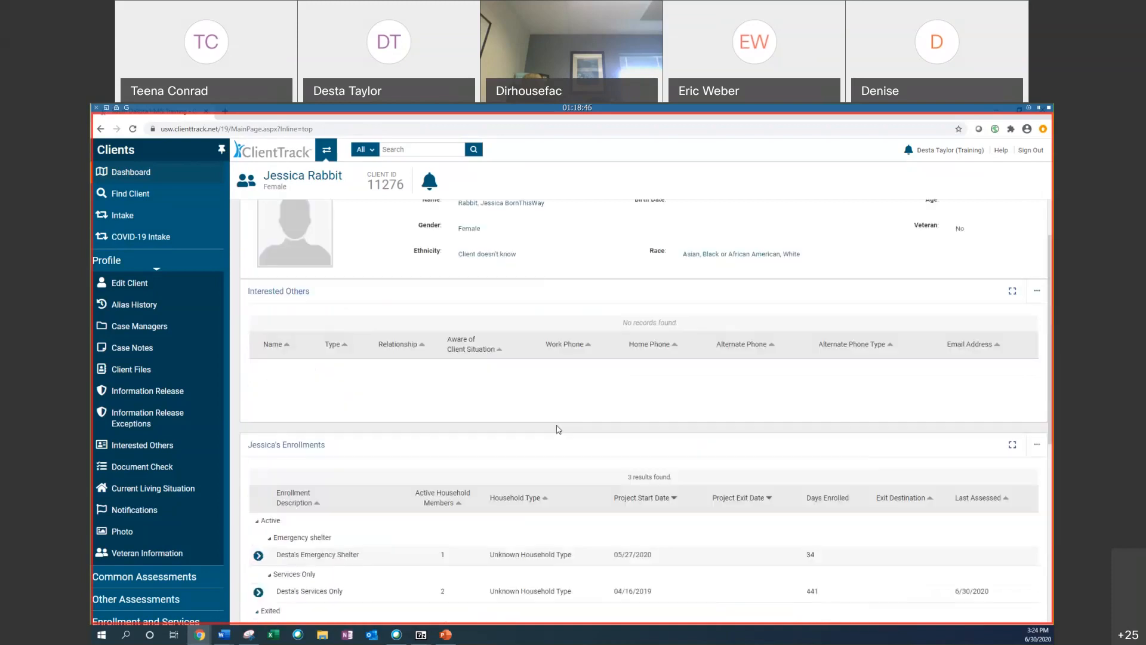
scroll(483, 371, "down", 1)
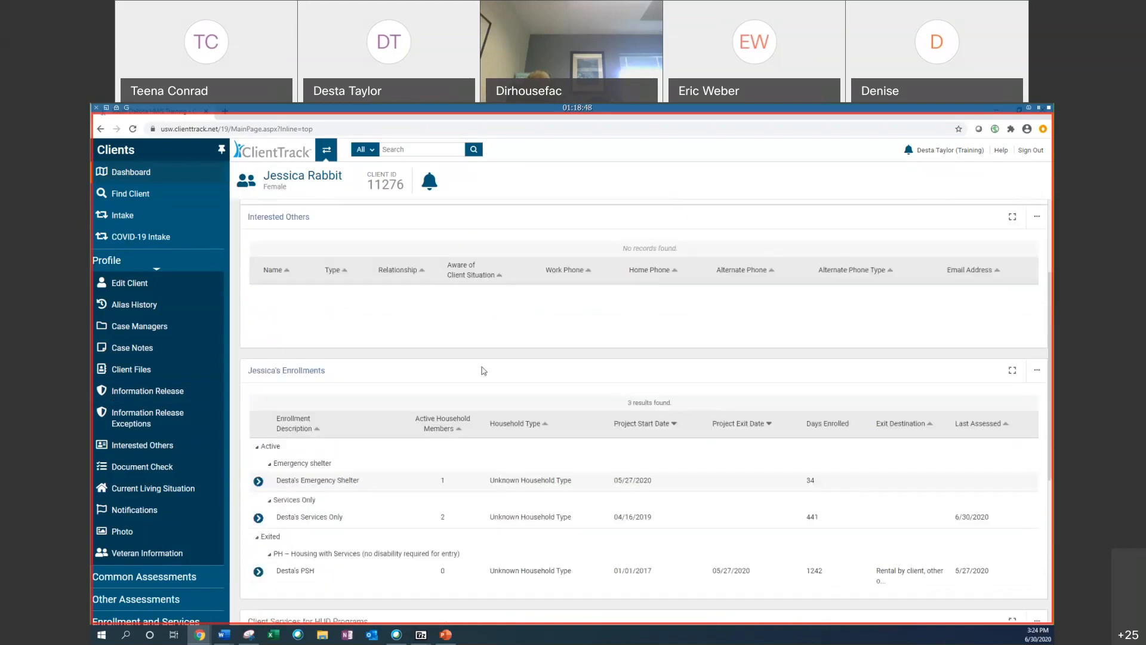
scroll(484, 371, "down", 2)
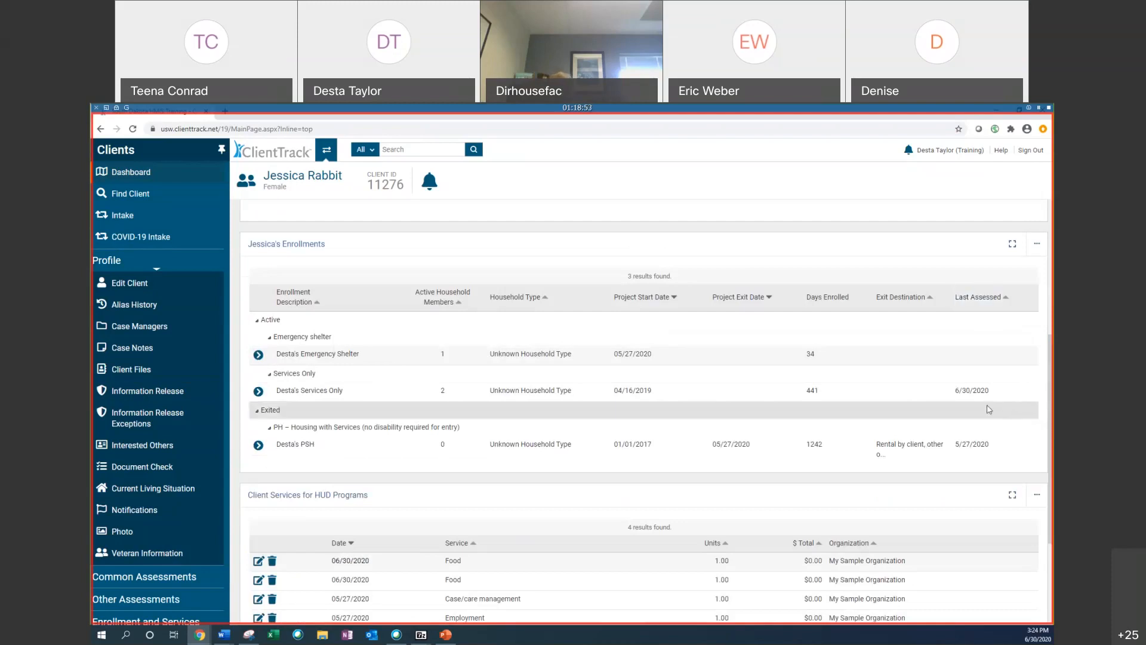
left_click(167, 400)
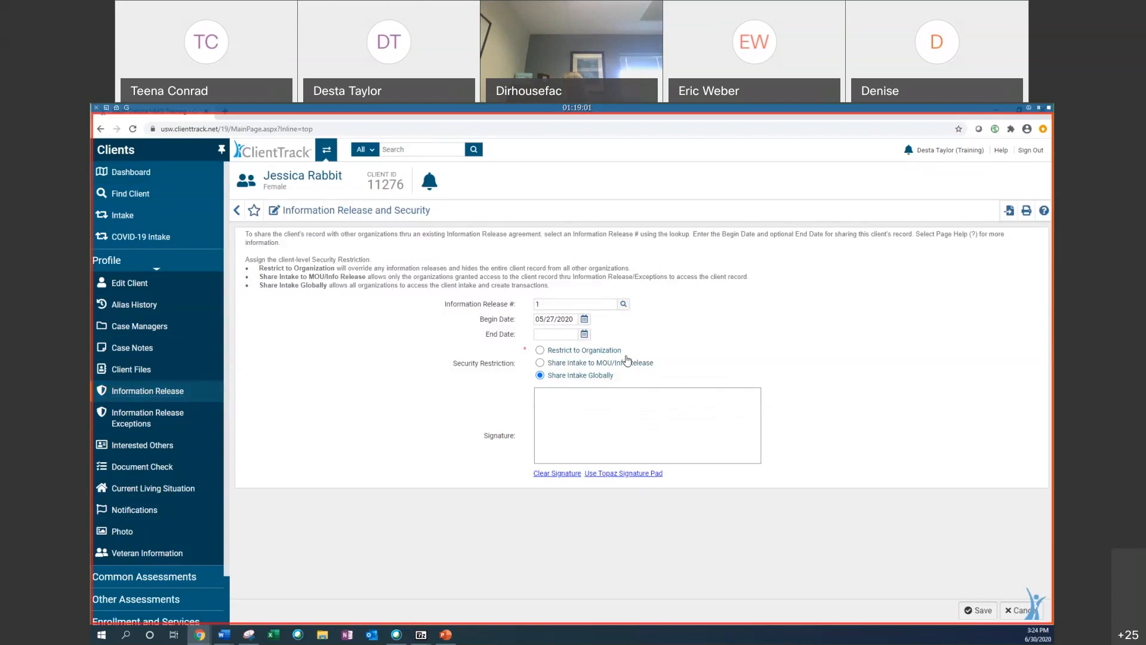
left_click(542, 363)
left_click(977, 610)
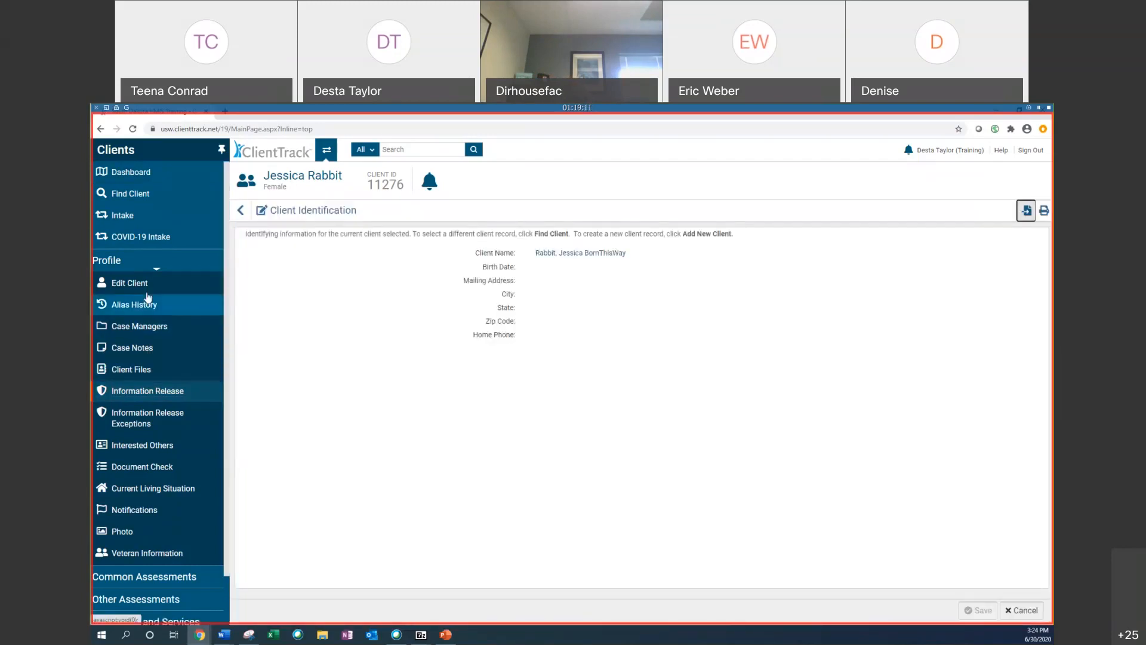
Step: Return to the client dashboard and scroll through the enrollments and client services sections
left_click(131, 172)
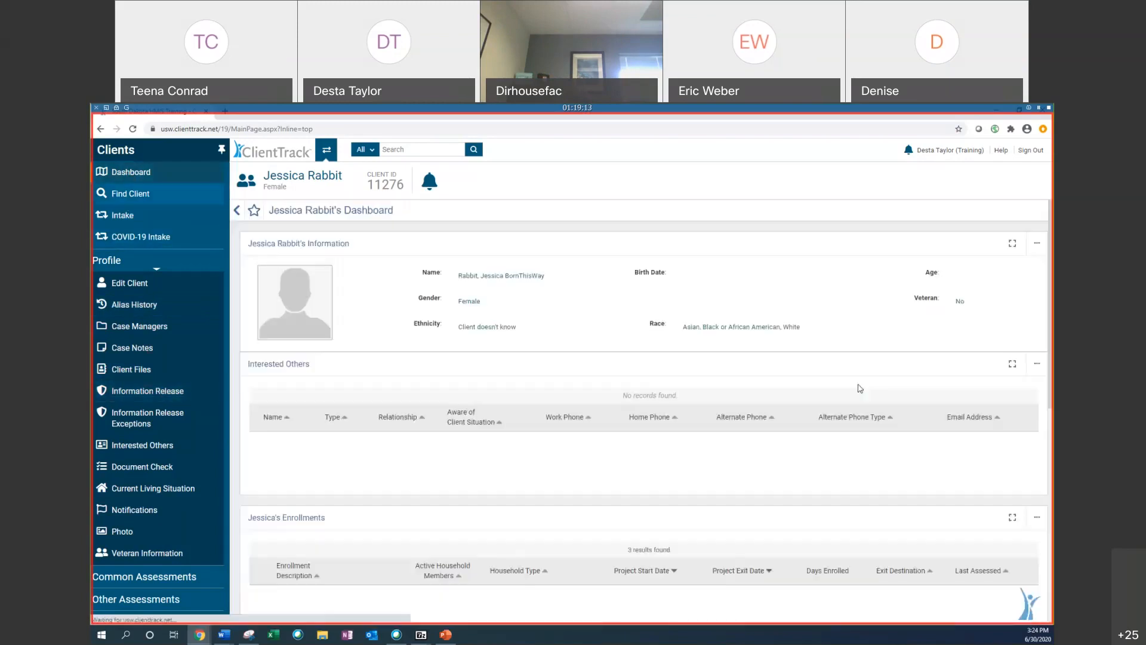
scroll(859, 388, "down", 3)
scroll(860, 389, "down", 3)
scroll(848, 387, "up", 1)
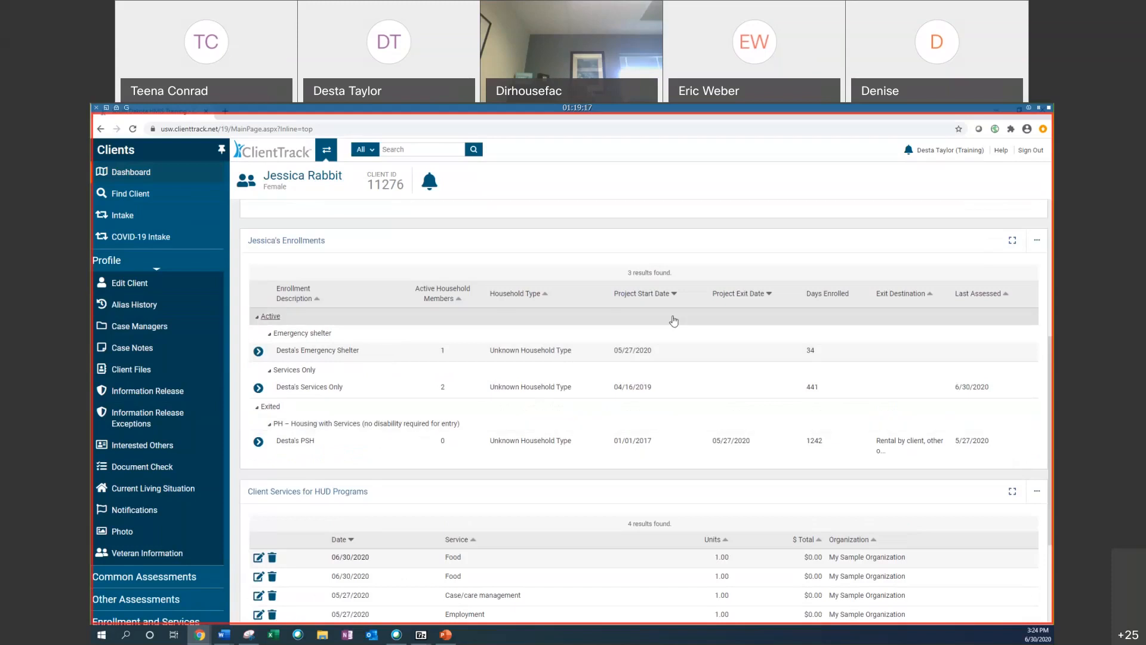
scroll(440, 316, "down", 1)
scroll(440, 317, "up", 3)
scroll(377, 322, "down", 1)
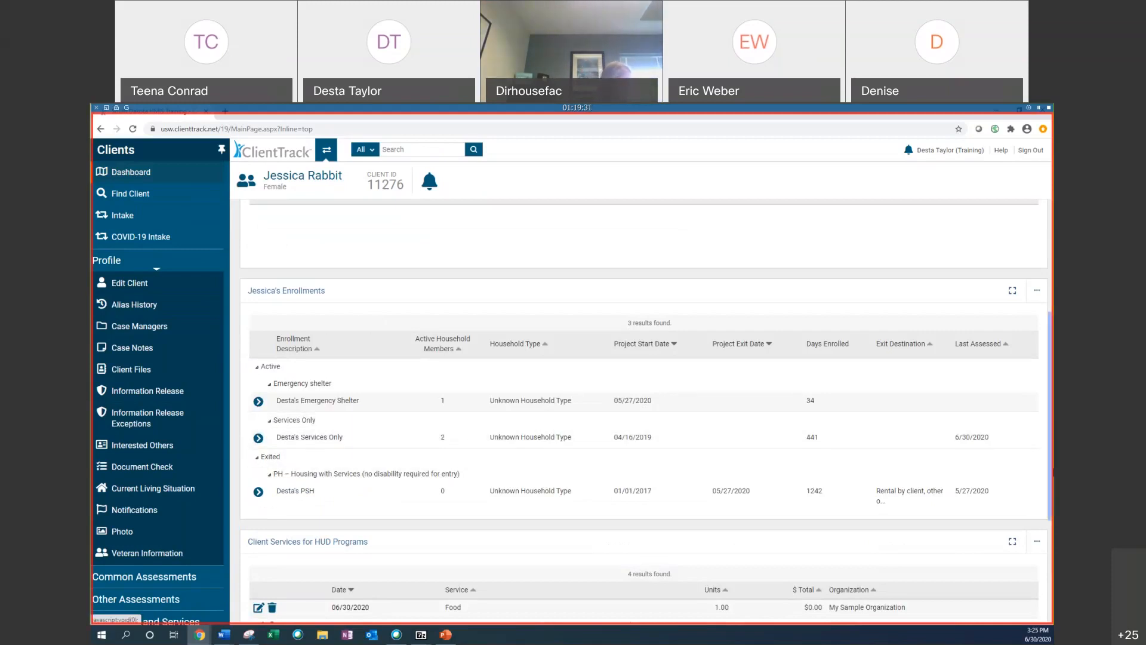
scroll(824, 388, "down", 1)
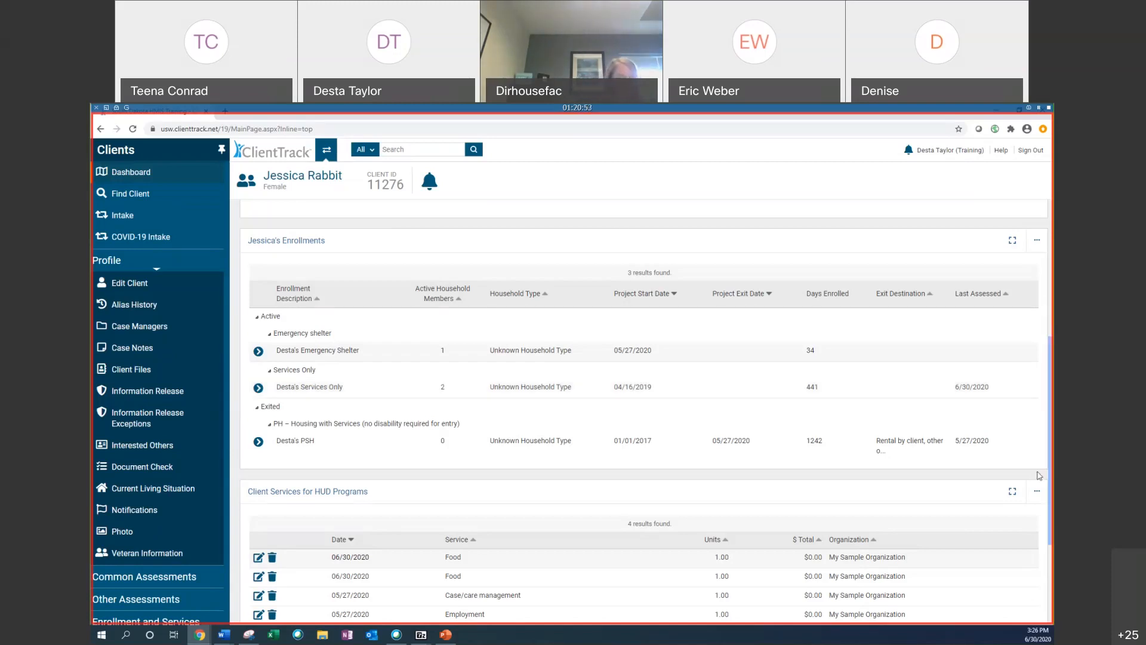
Step: Reopen Information Release and Security, draw a signature in the signature box, and save
left_click(179, 397)
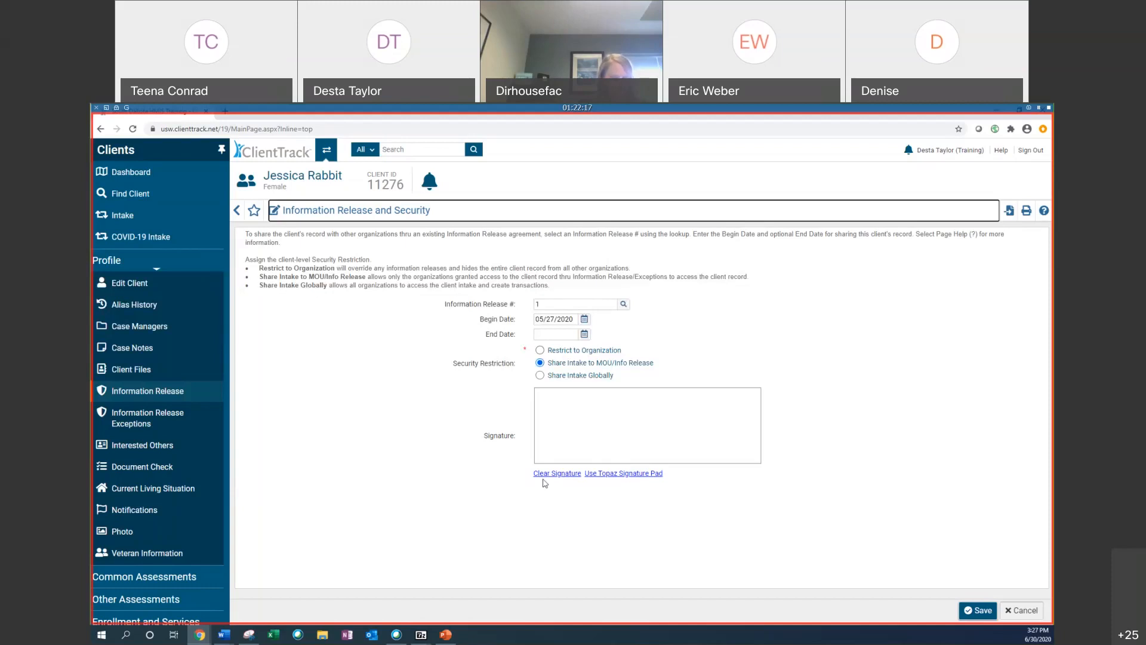
mouse_move(551, 409)
left_mouse_down()
mouse_move(552, 442)
mouse_move(717, 412)
mouse_move(702, 444)
mouse_move(649, 448)
left_mouse_up()
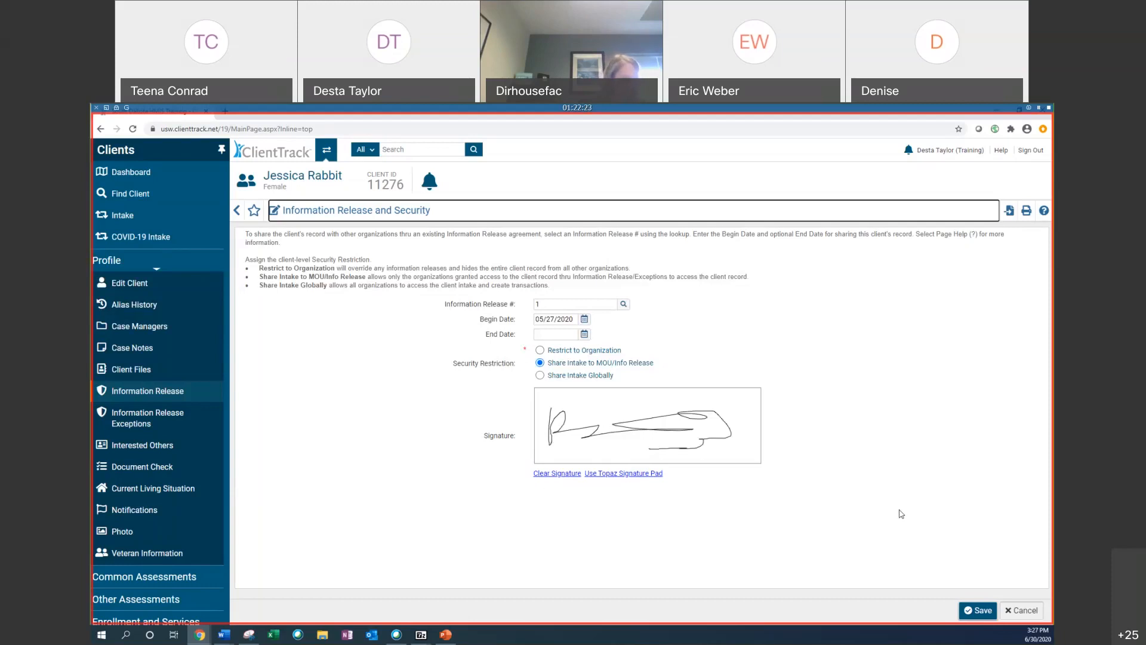
left_click(978, 609)
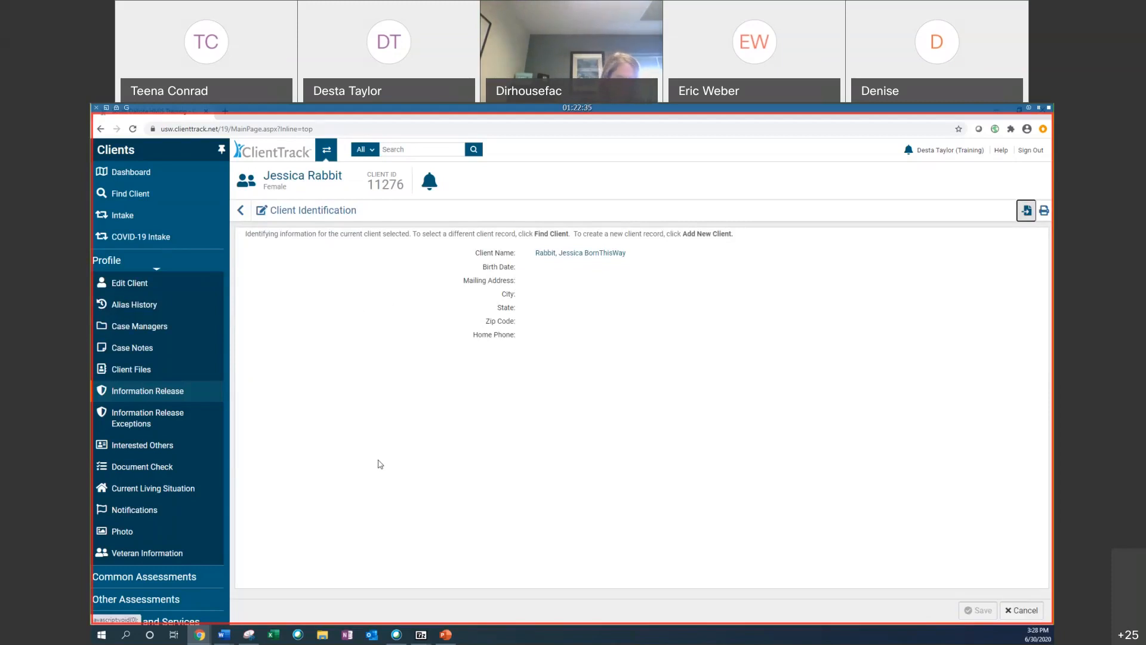
Step: Expand Common Assessments, open Education - Adult, start a new adult education assessment, and go back to the list
left_click(190, 577)
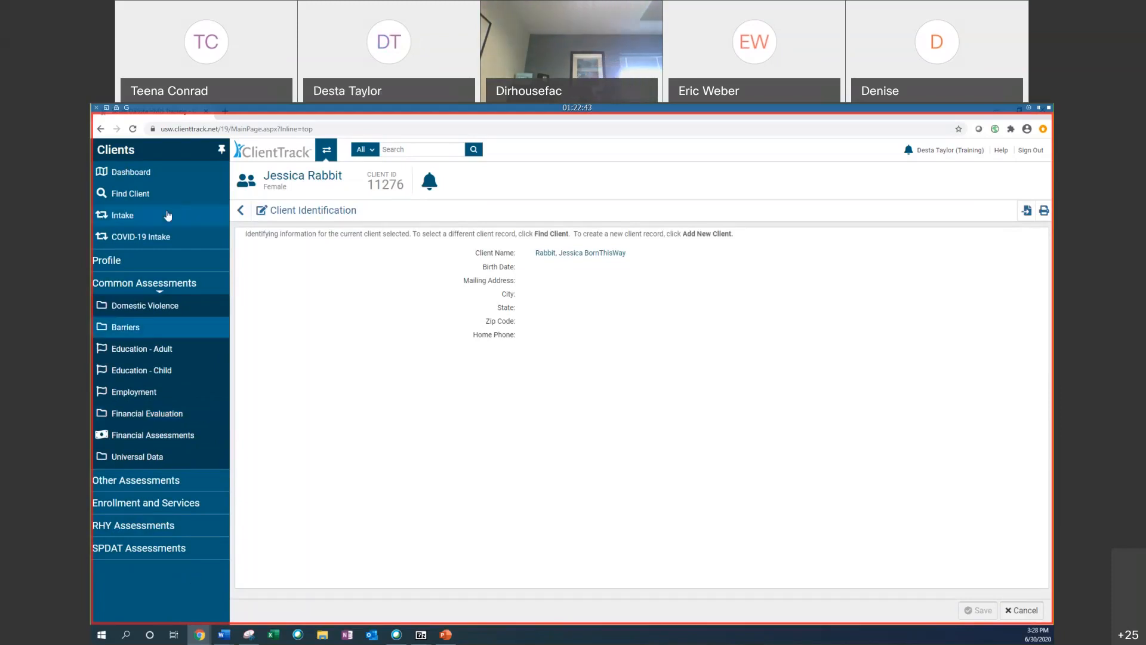
left_click(177, 352)
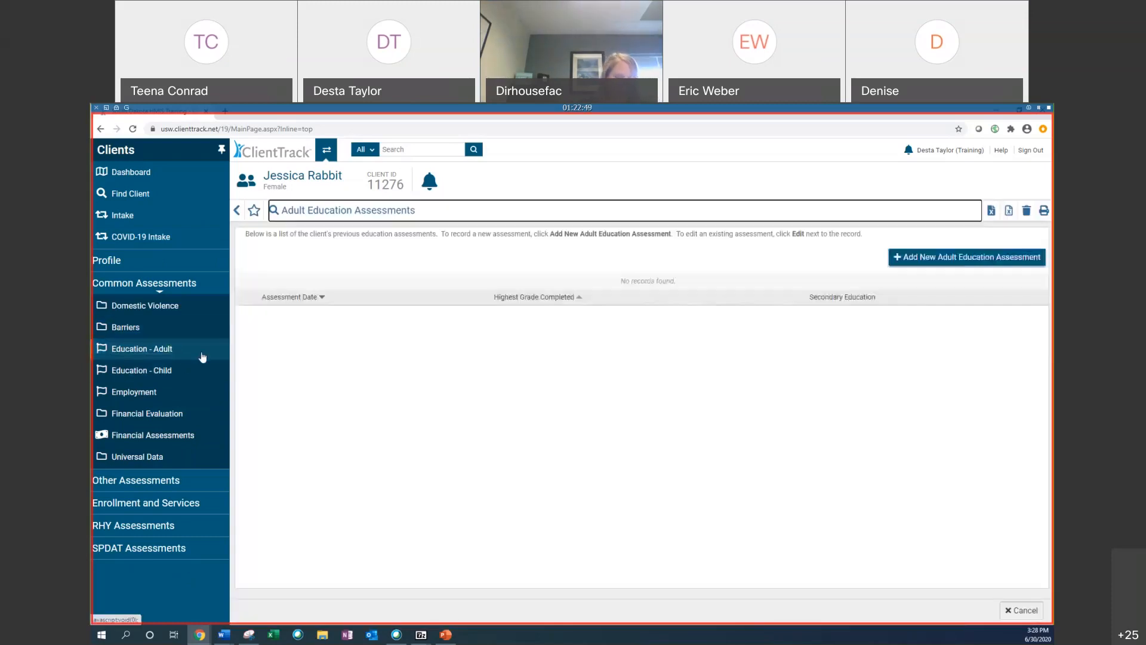
left_click(1004, 263)
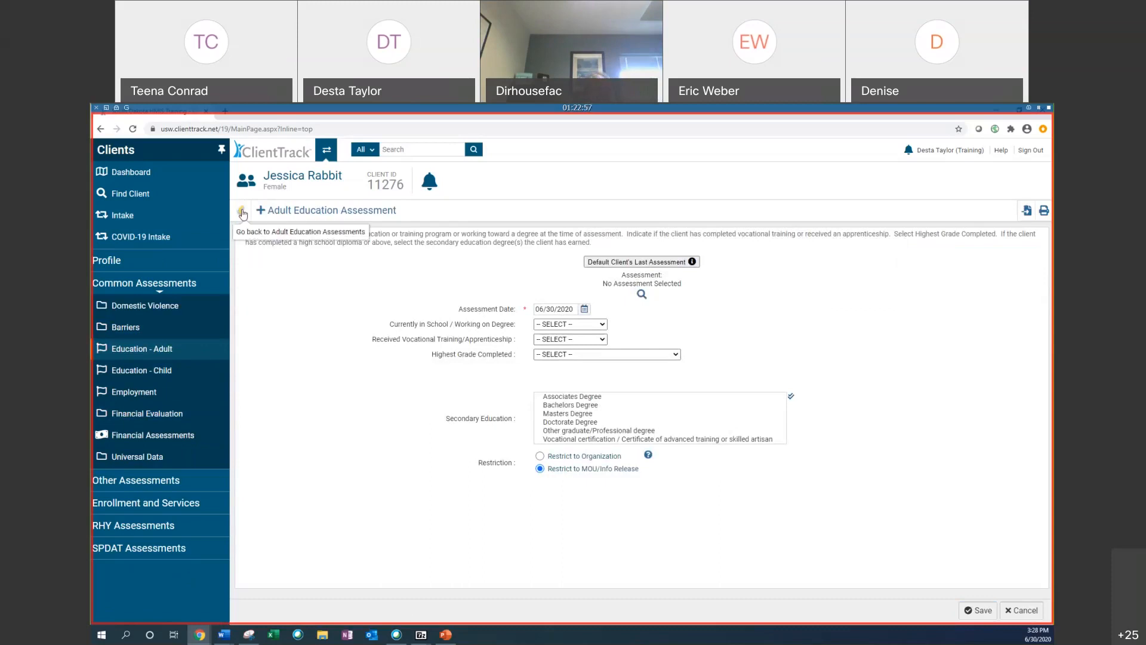
left_click(242, 212)
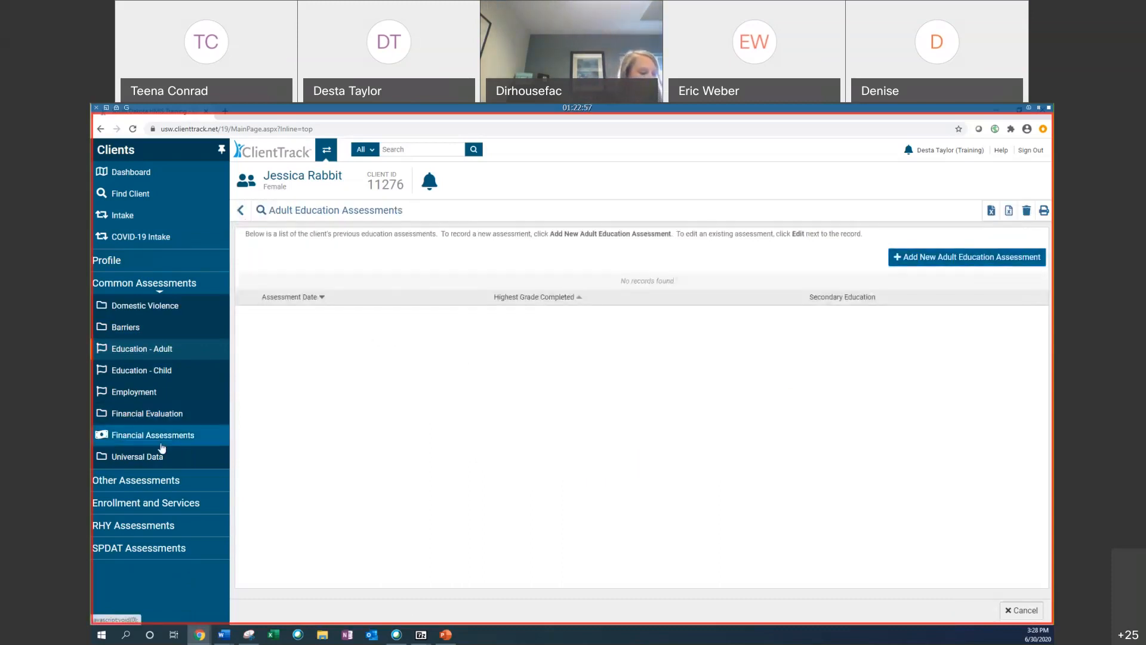
Step: Open the Financial Evaluation page, then Financial Assessments, then return to Financial Evaluation
left_click(148, 413)
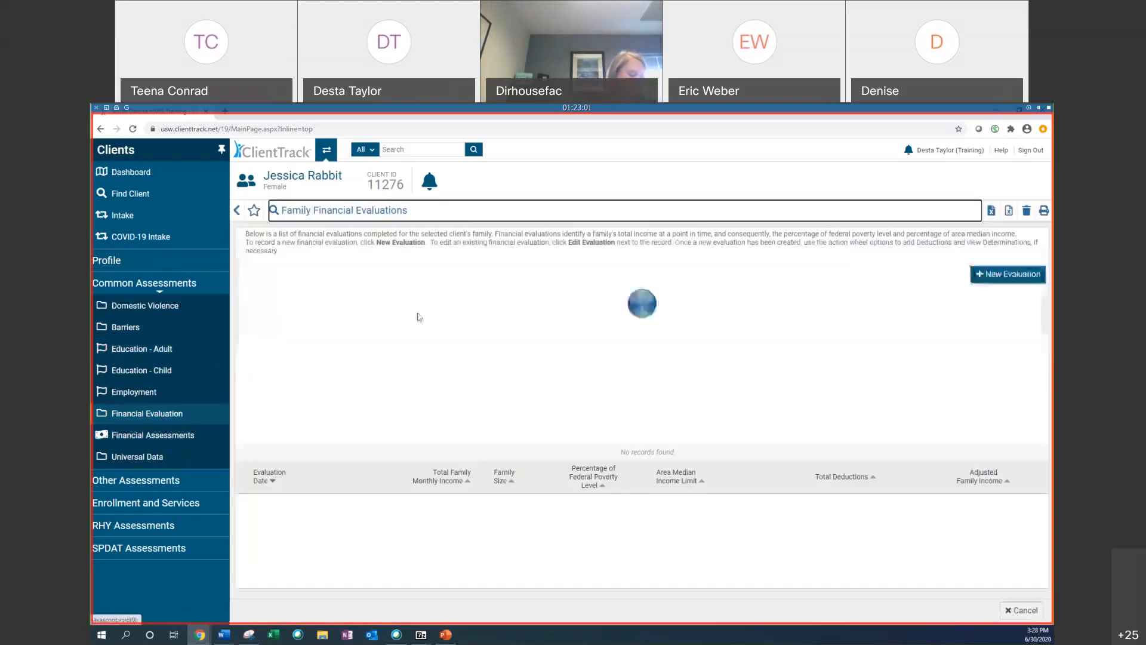
left_click(118, 437)
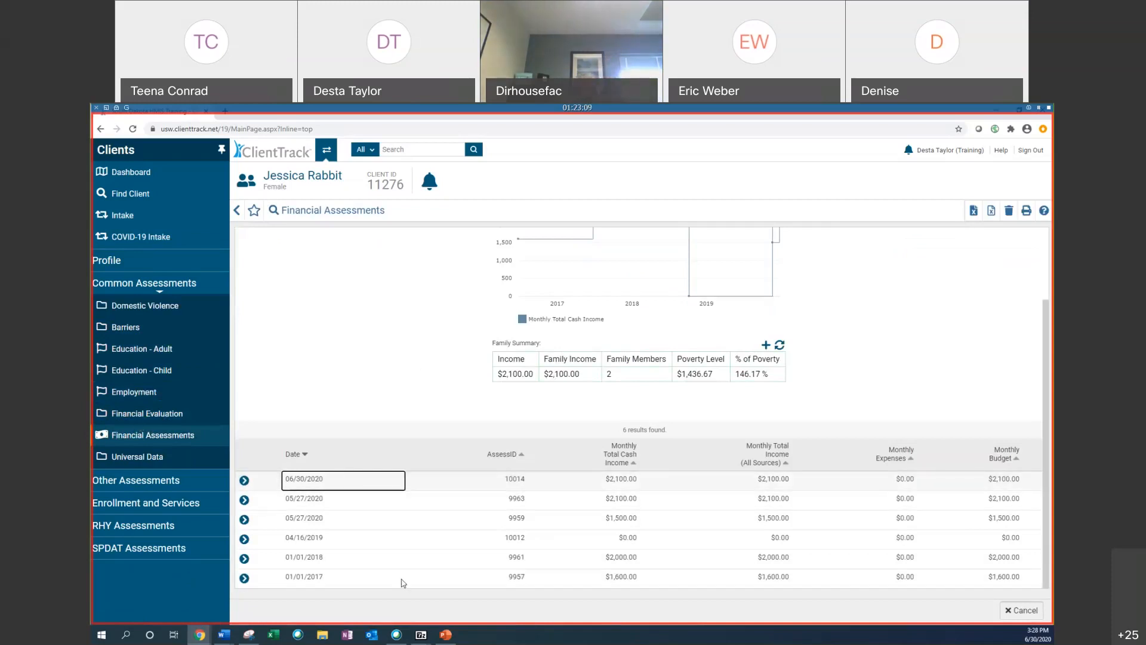
left_click(154, 419)
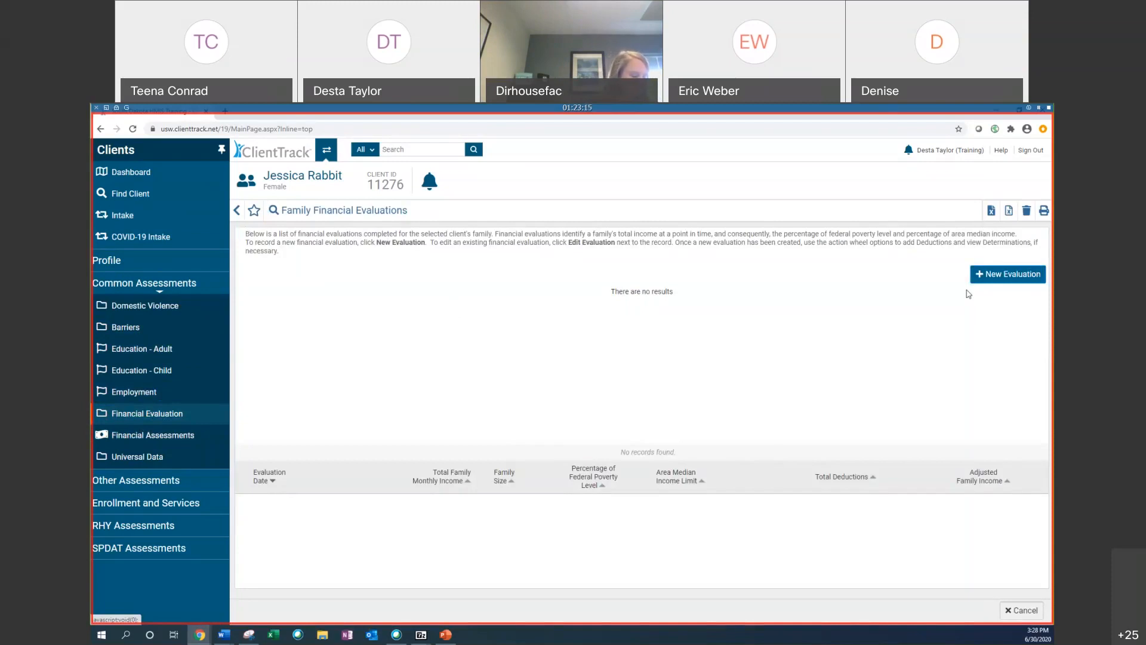
Step: Open a new family financial evaluation form, scroll through it, and cancel it
left_click(1002, 275)
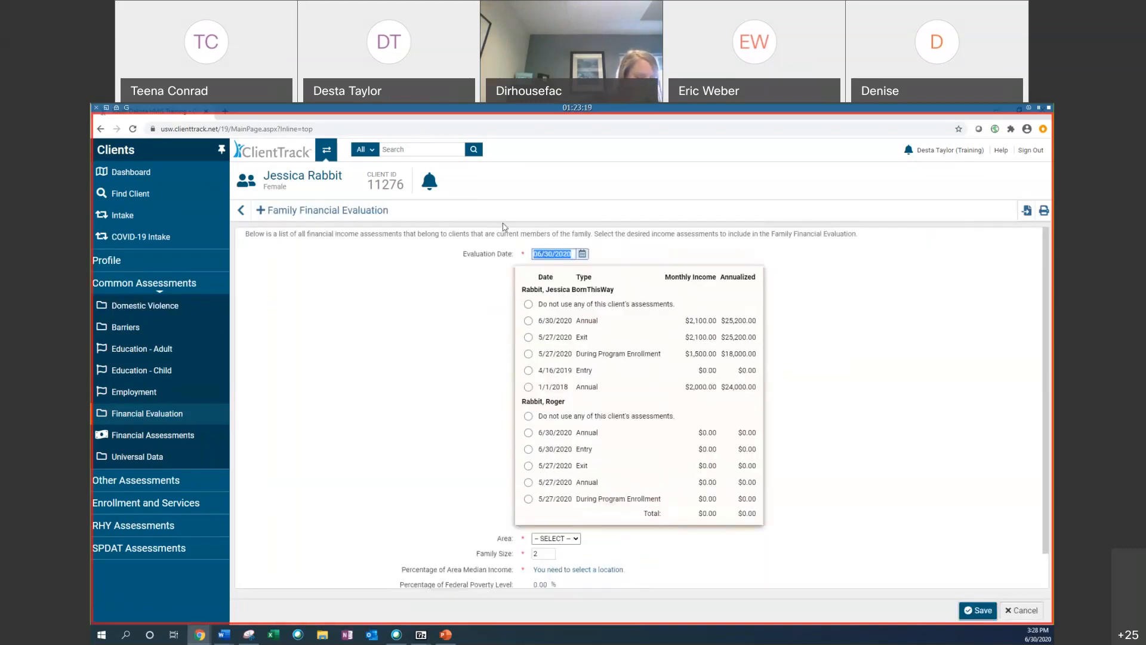
scroll(827, 379, "down", 1)
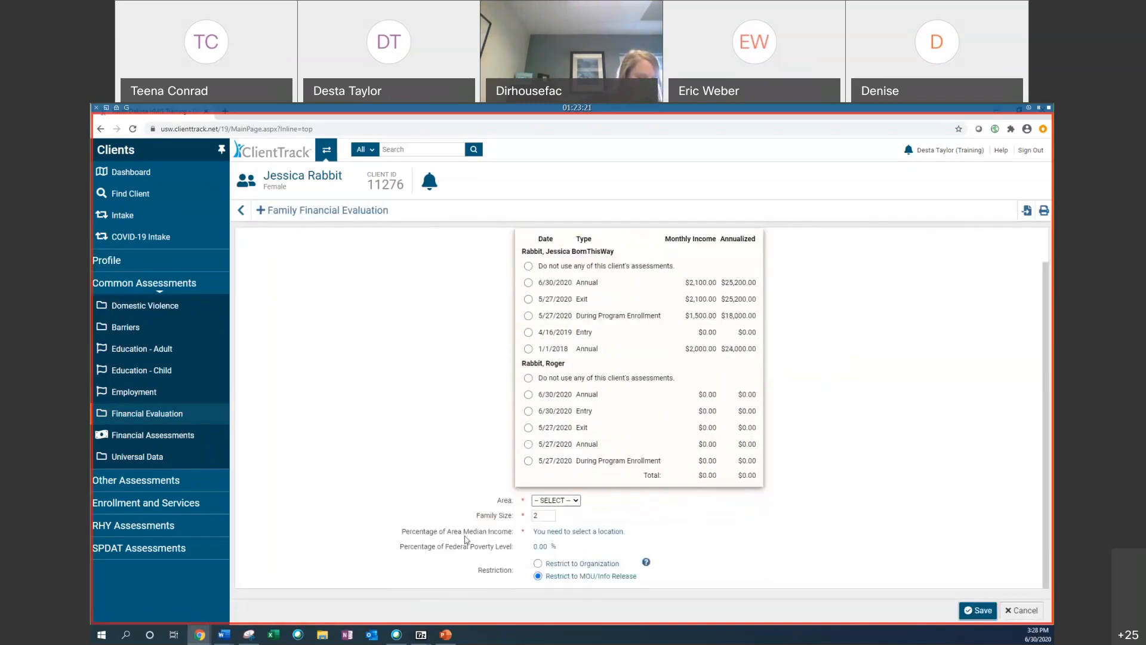
left_click(1030, 611)
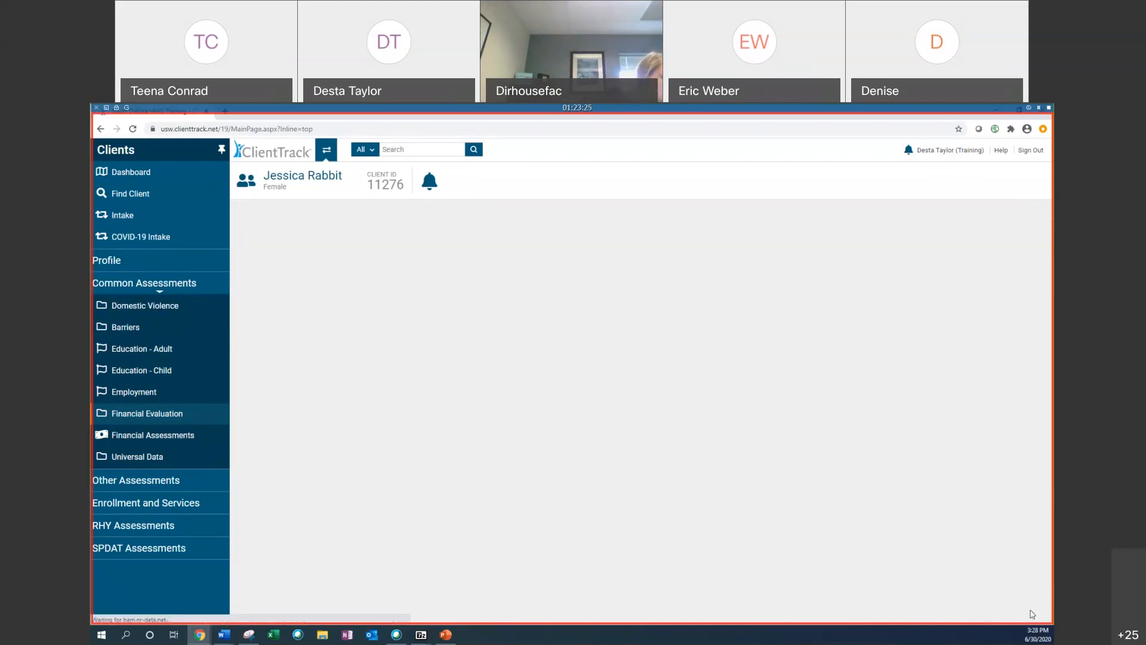
Step: Open Universal Data, view the 06/30/2020 Annual assessment, and return to the assessments list
left_click(162, 461)
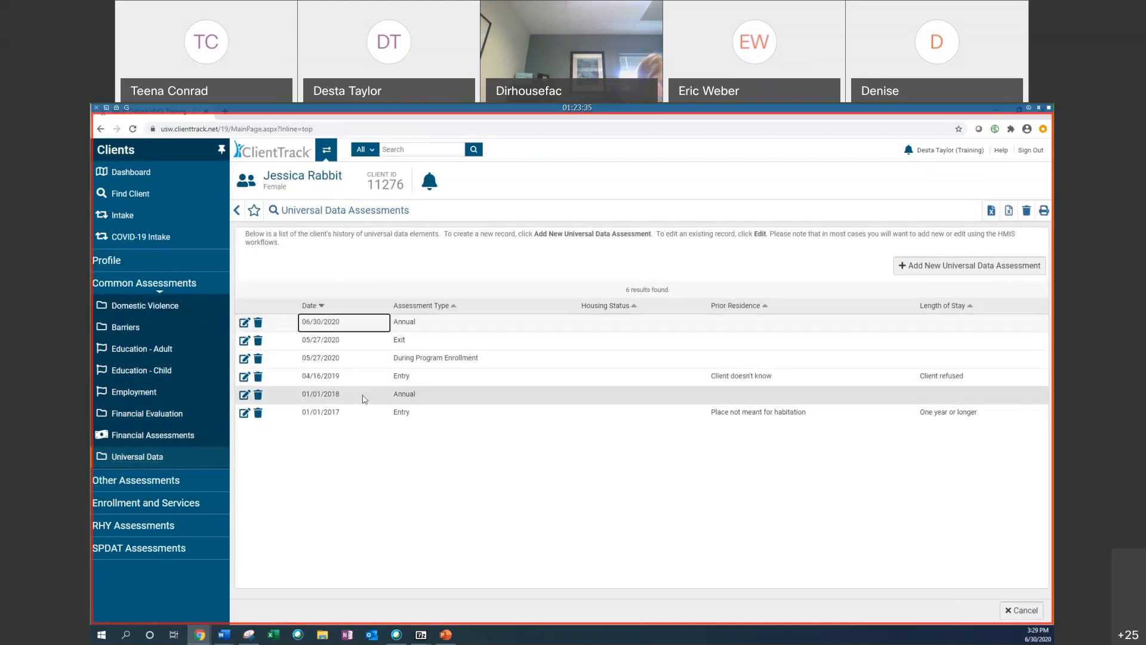
left_click(245, 324)
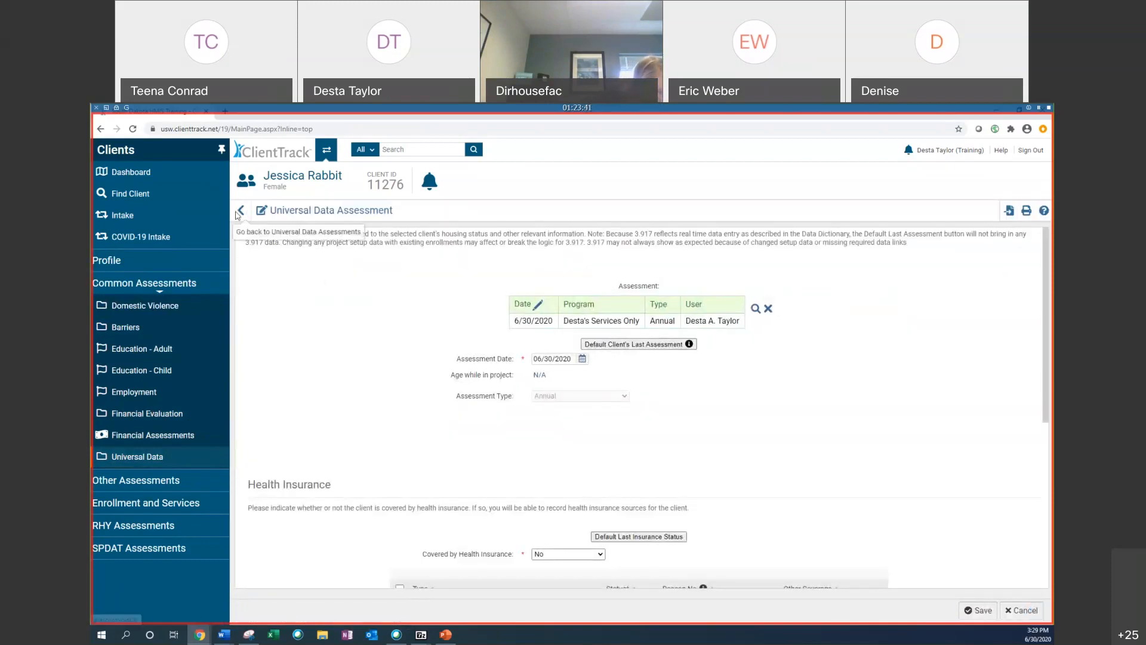
left_click(243, 212)
Step: Expand Other Assessments, open Health, and start a new health assessment
left_click(143, 480)
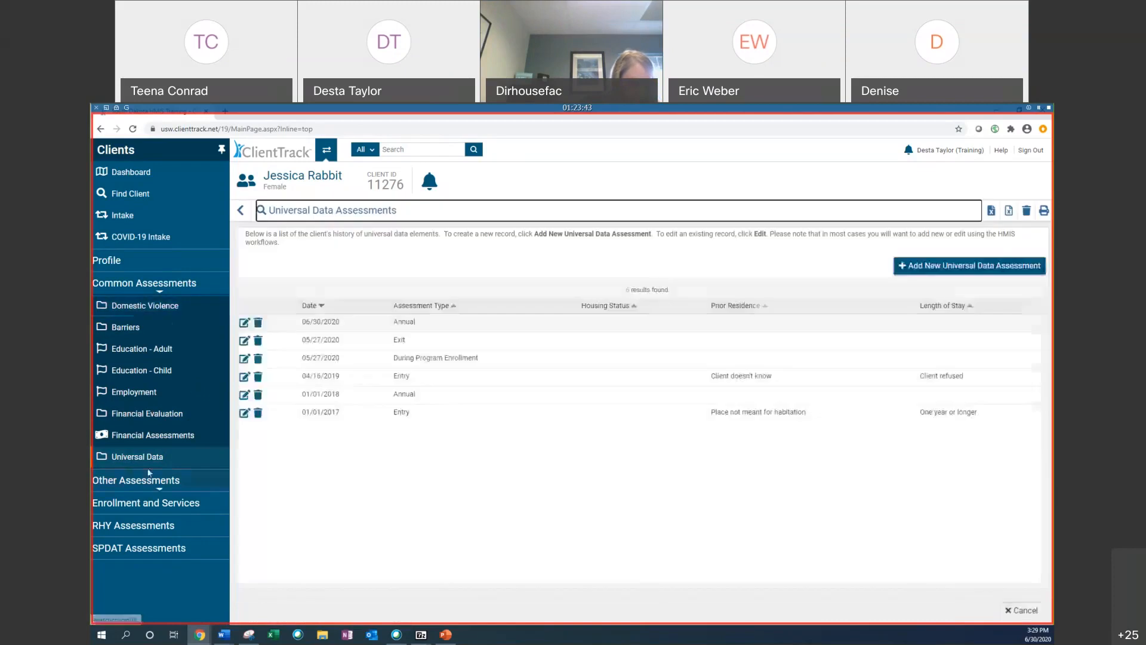
scroll(138, 298, "down", 2)
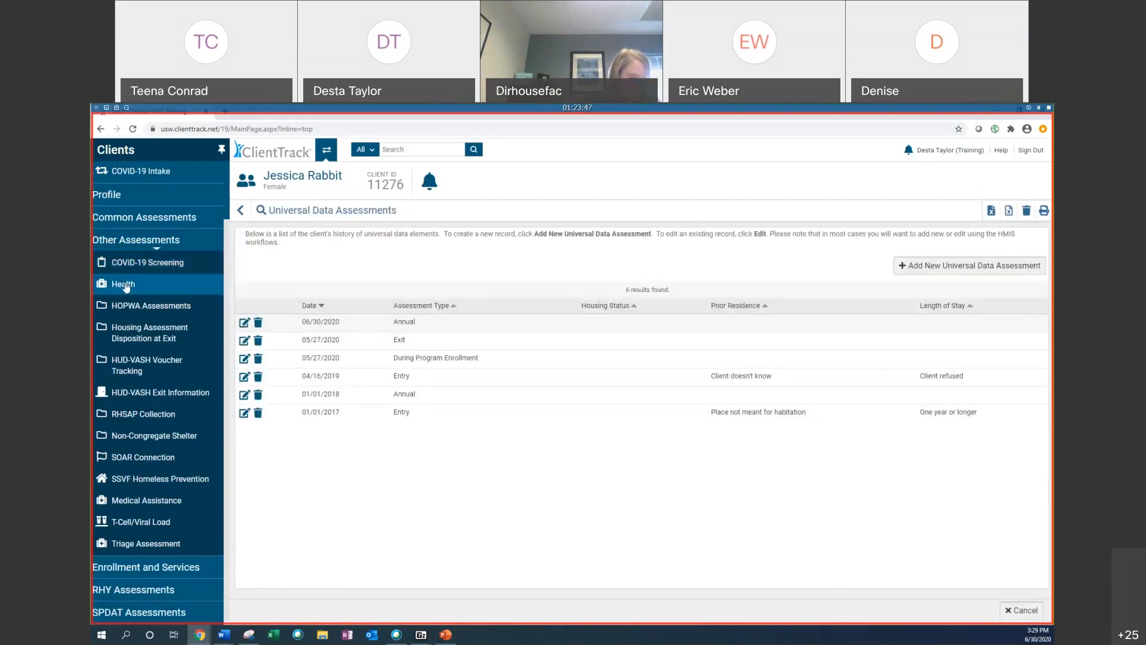
left_click(126, 285)
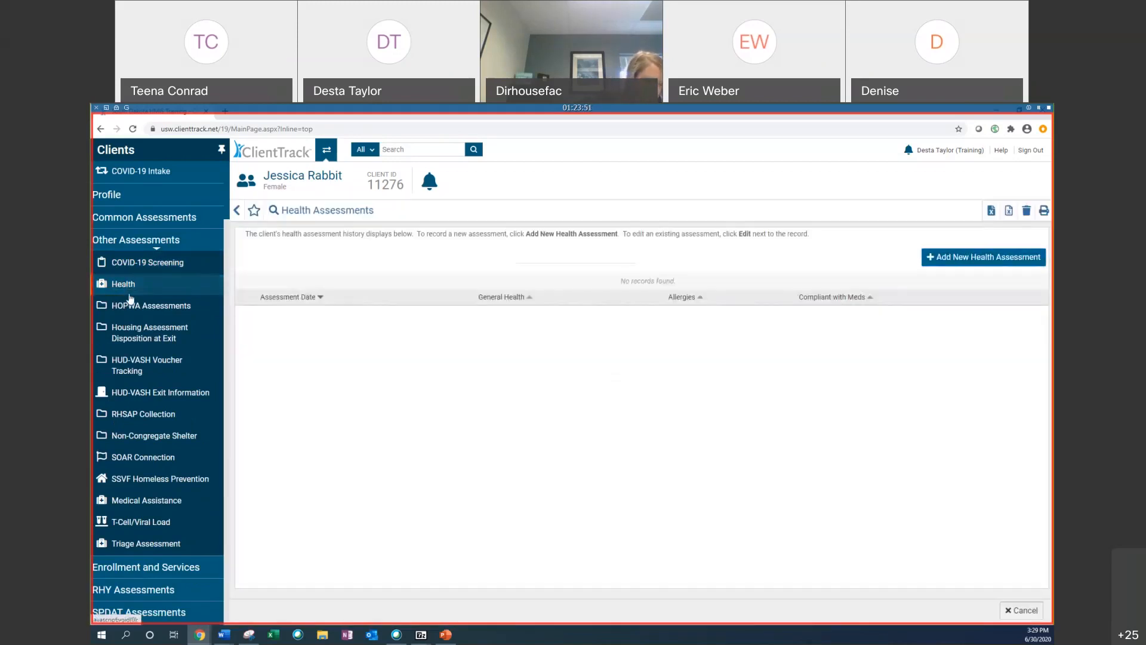
left_click(1015, 259)
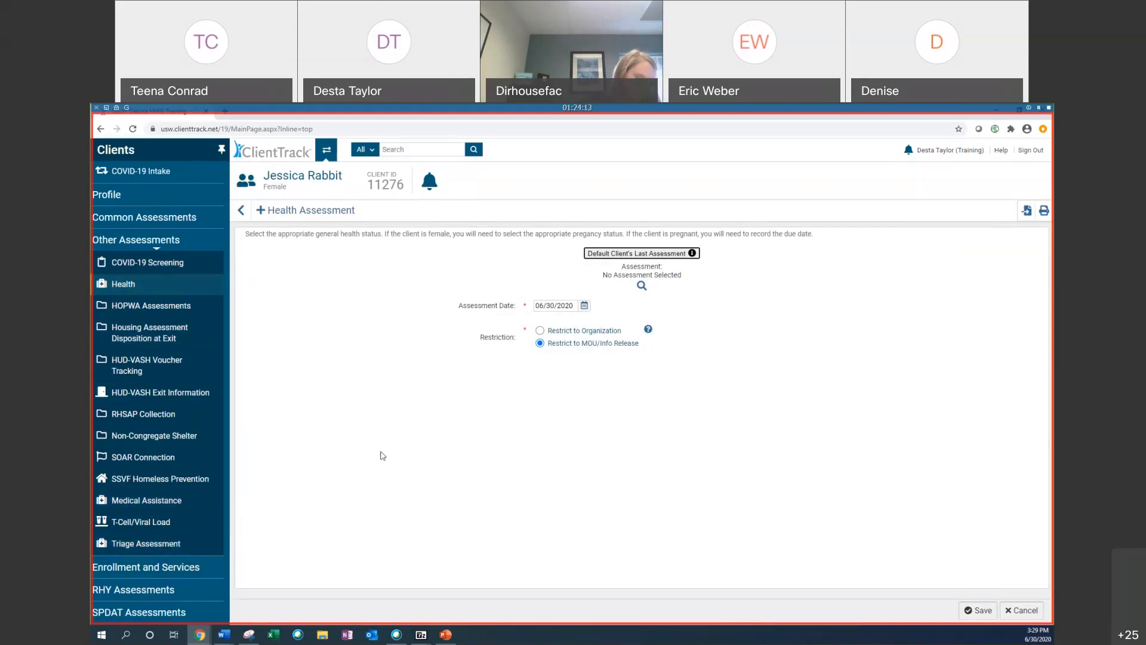
Step: Open the client's Enrollments, expand the SPDAT and RHY assessment sections, and return to the dashboard
left_click(174, 573)
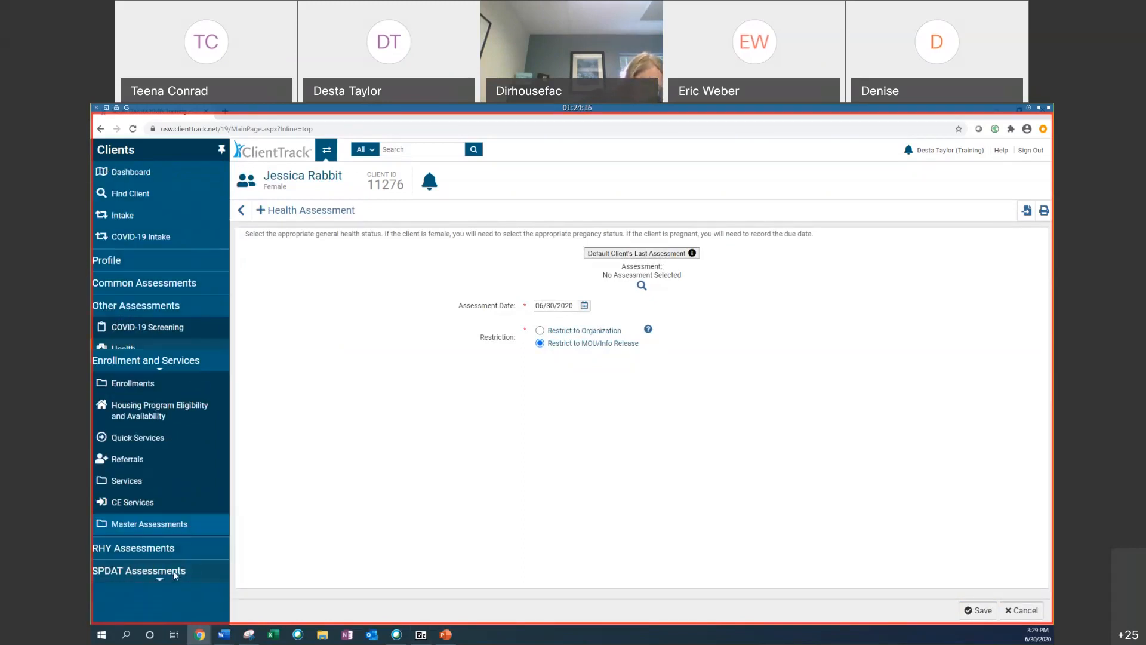
left_click(147, 375)
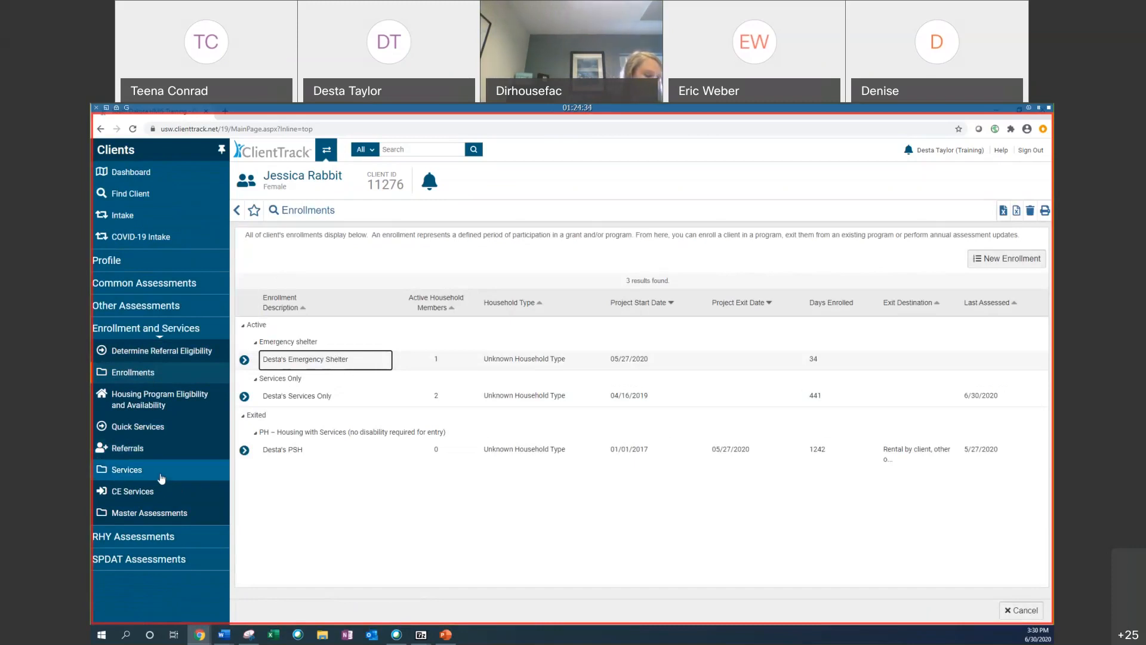
left_click(131, 567)
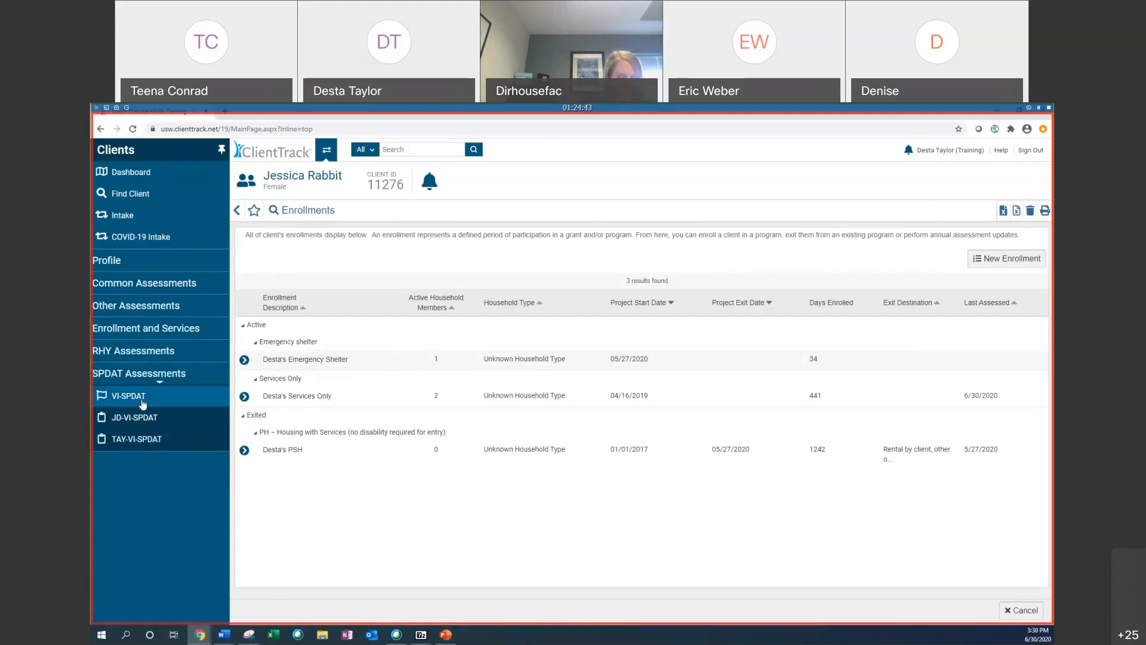
left_click(124, 352)
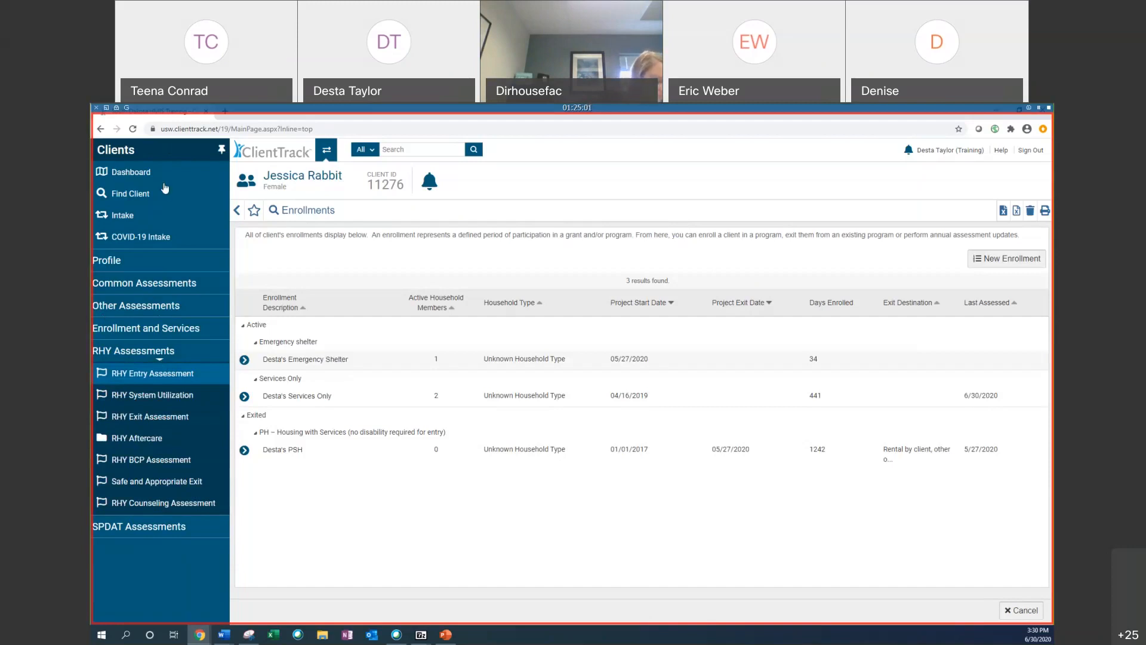
left_click(130, 173)
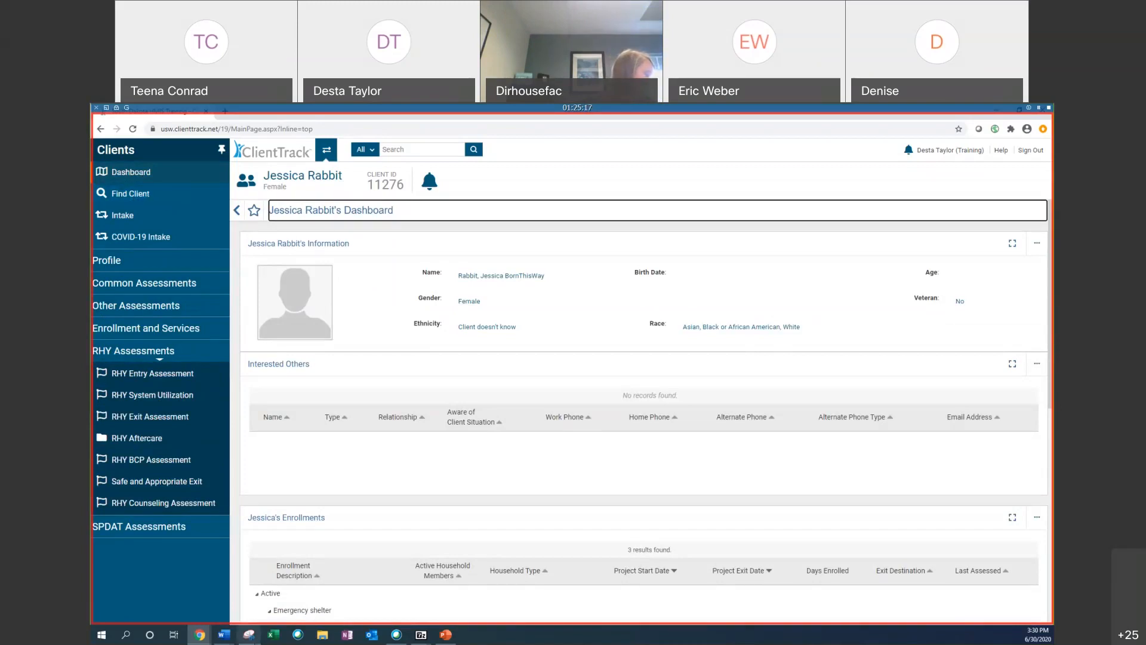
Step: Switch to PowerPoint and start the slide show from the current slide
mouse_move(200, 639)
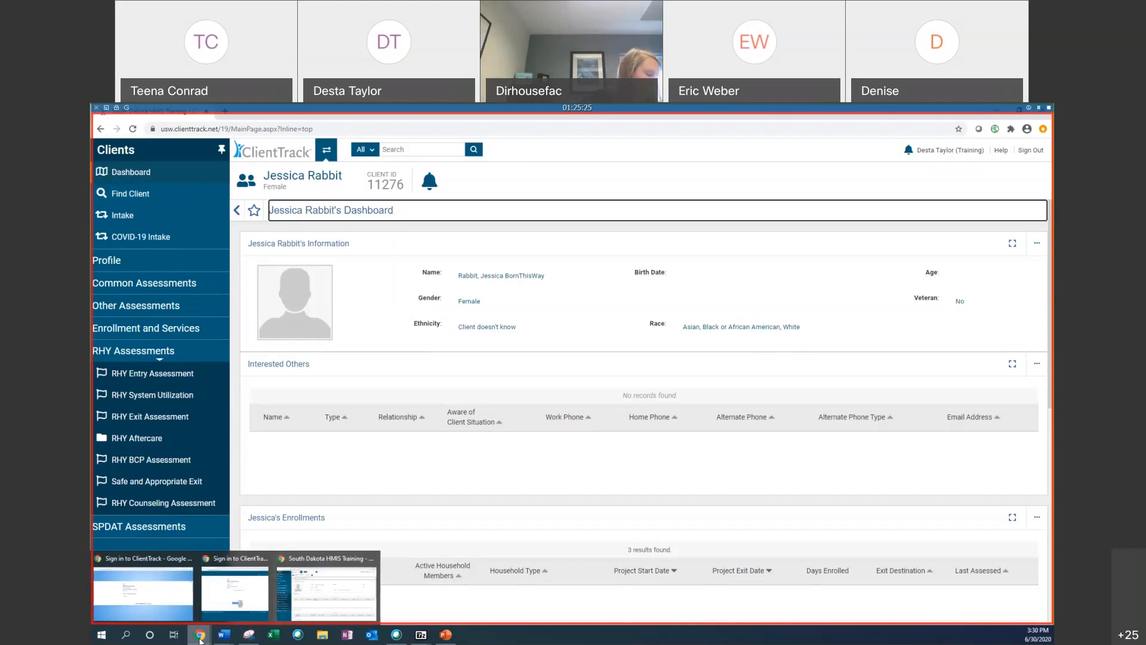
left_click(449, 637)
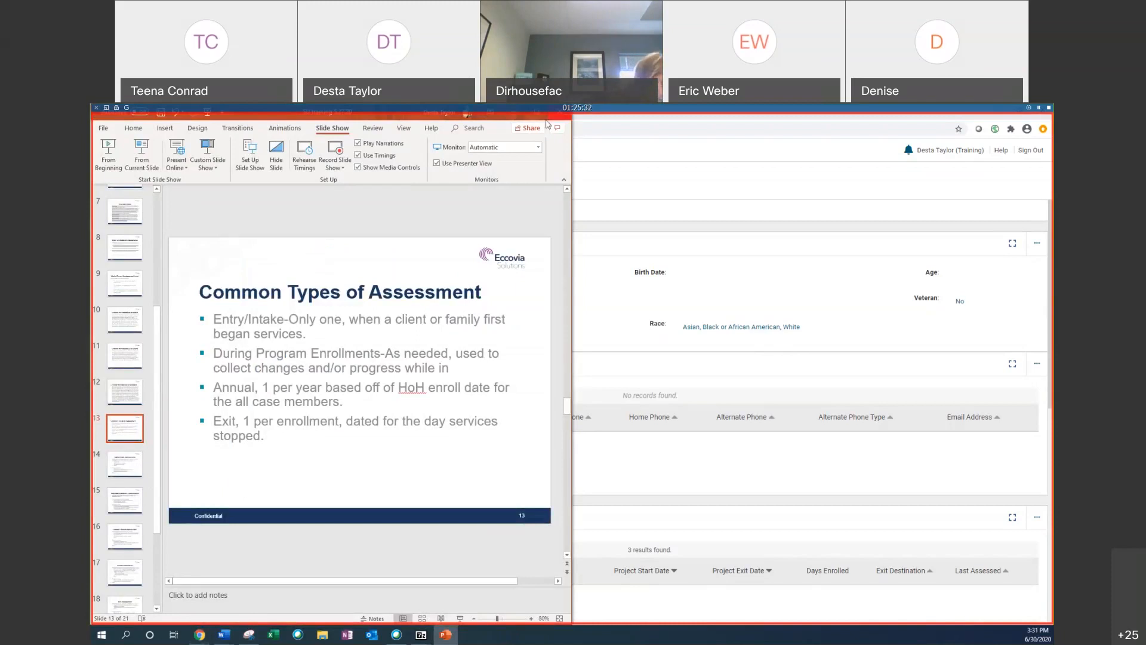
left_click(491, 112)
left_click(316, 267)
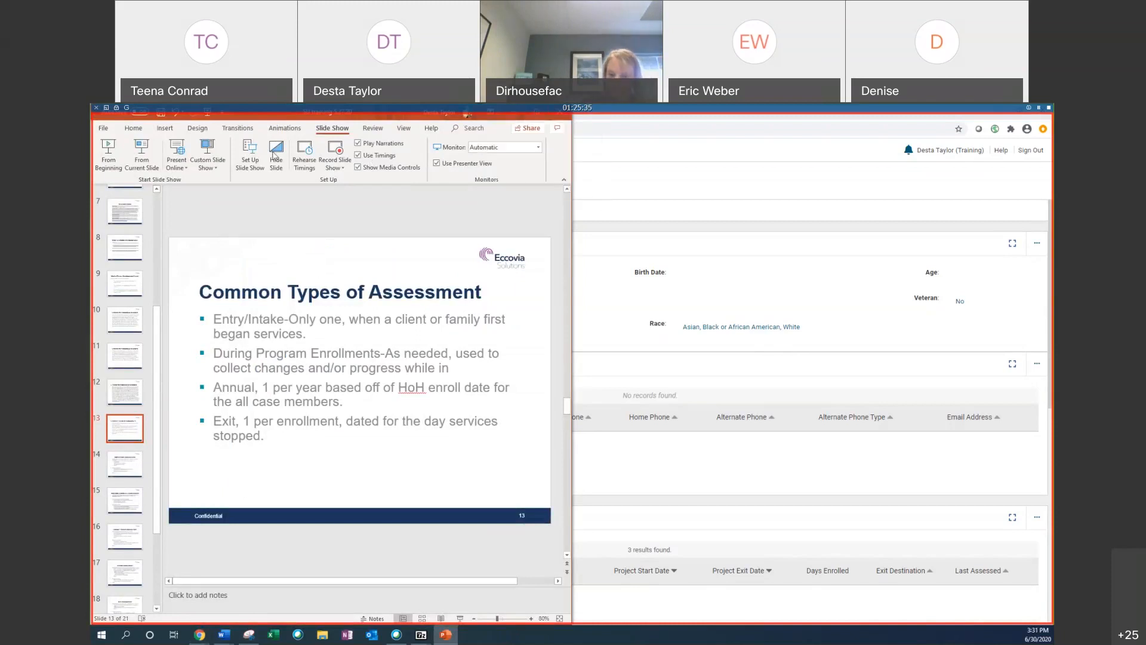
left_click(141, 158)
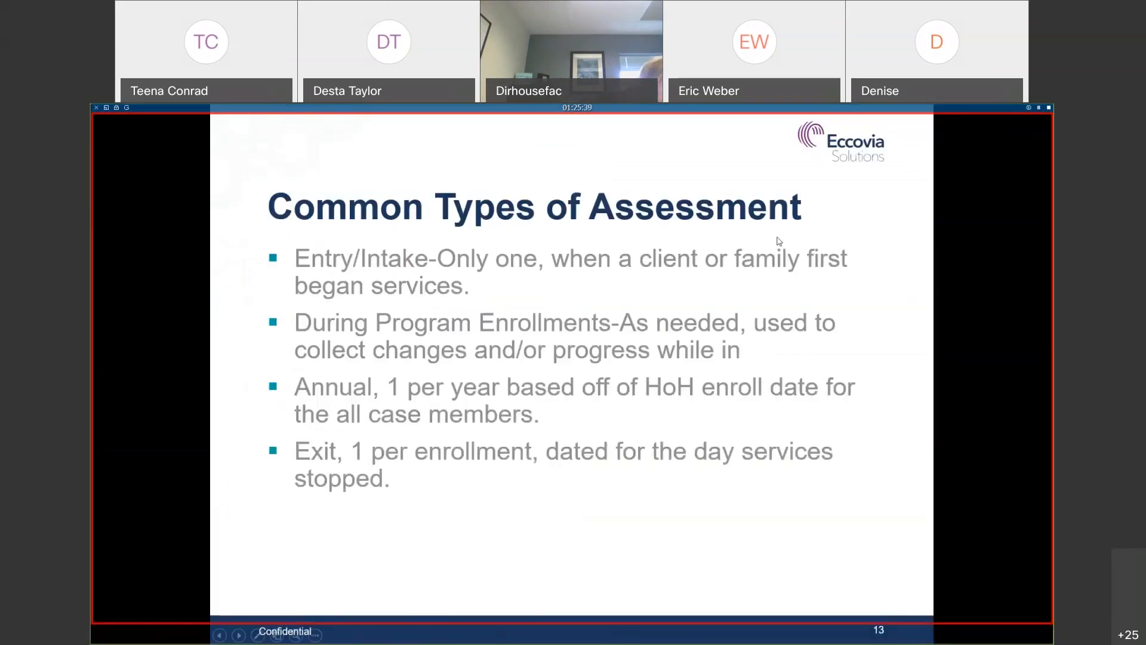
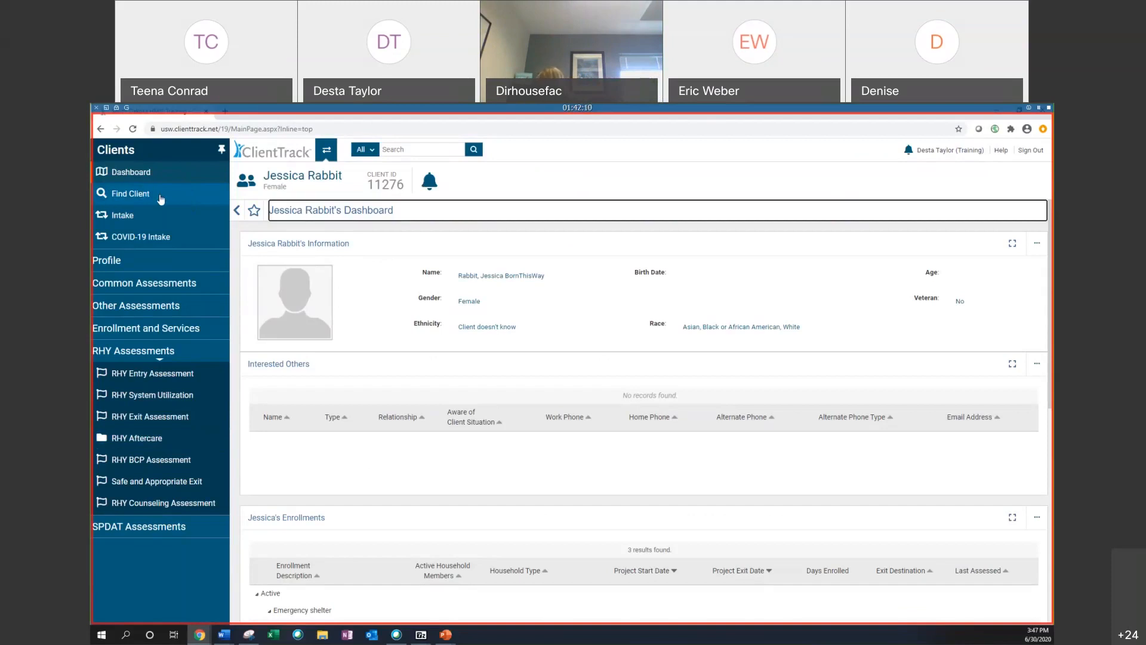
Step: Open Find Client and search by the last four digits of the social security number
left_click(160, 197)
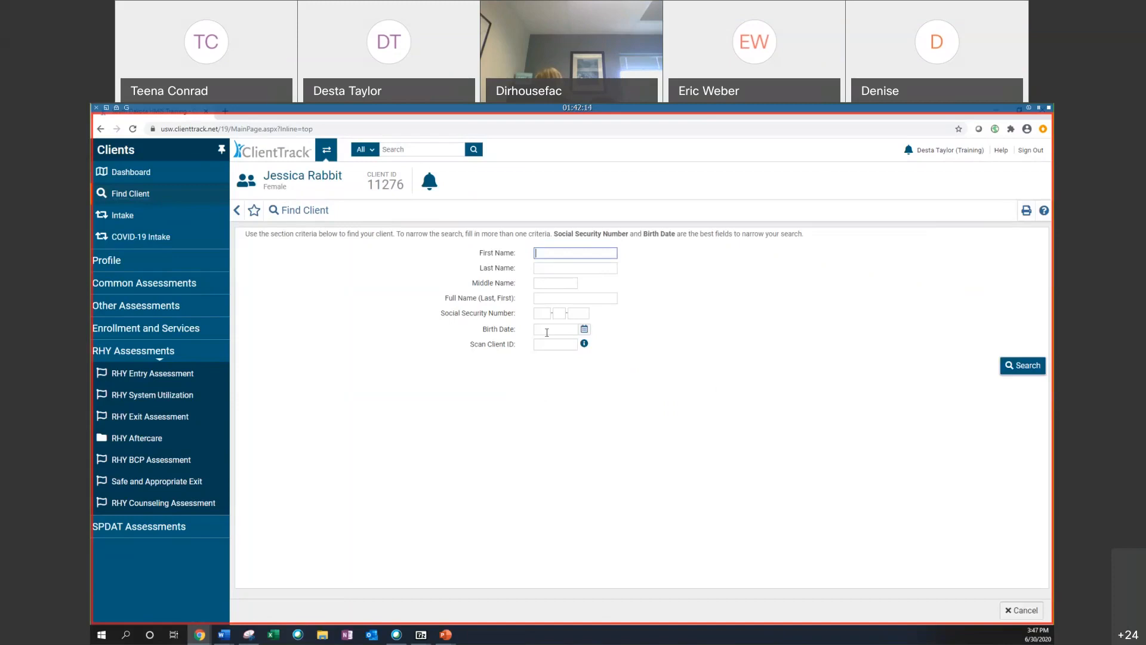
left_click(576, 317)
mouse_move(245, 175)
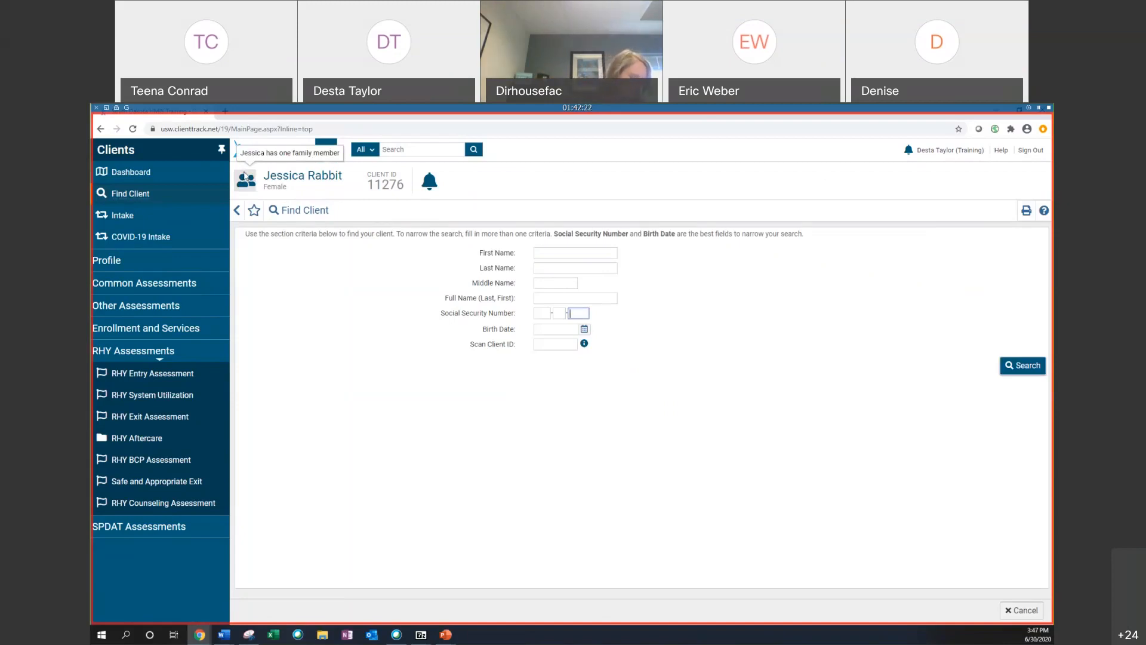
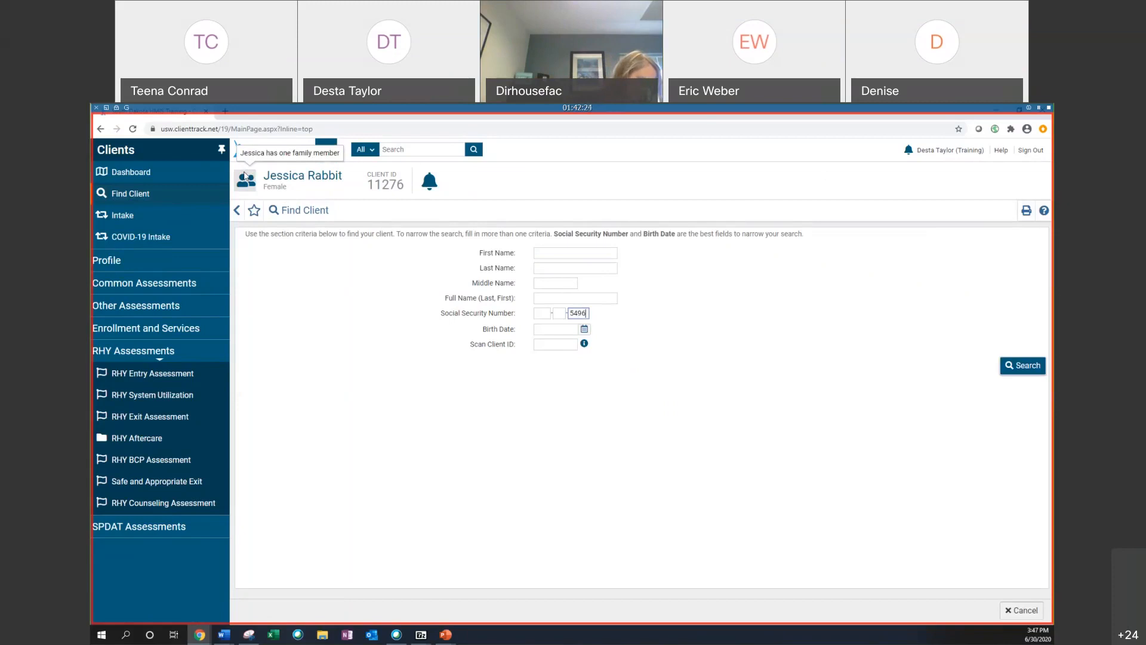
left_click(1021, 365)
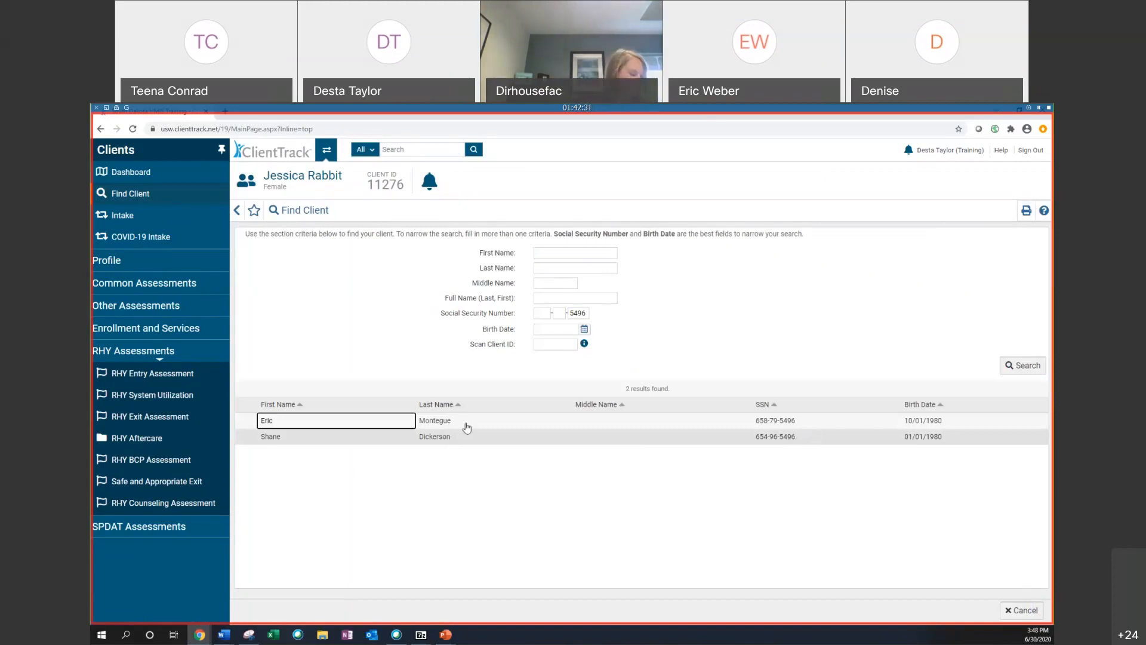
Step: Clear the social security number and search by the client's birth date instead
double_click(590, 313)
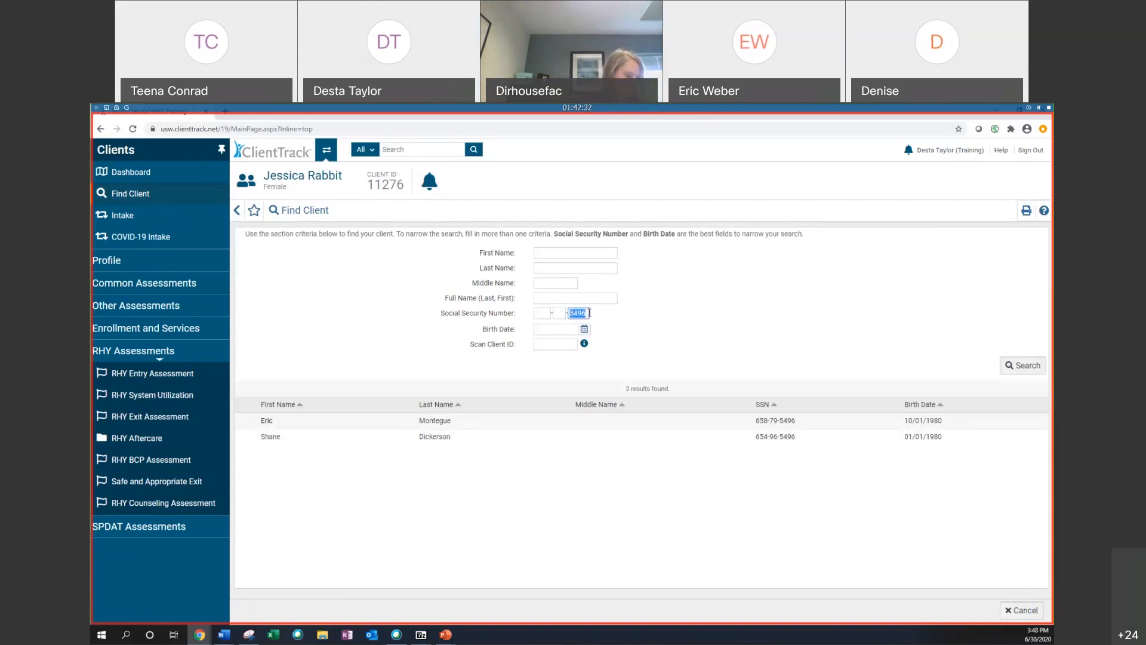
key("BackSpace")
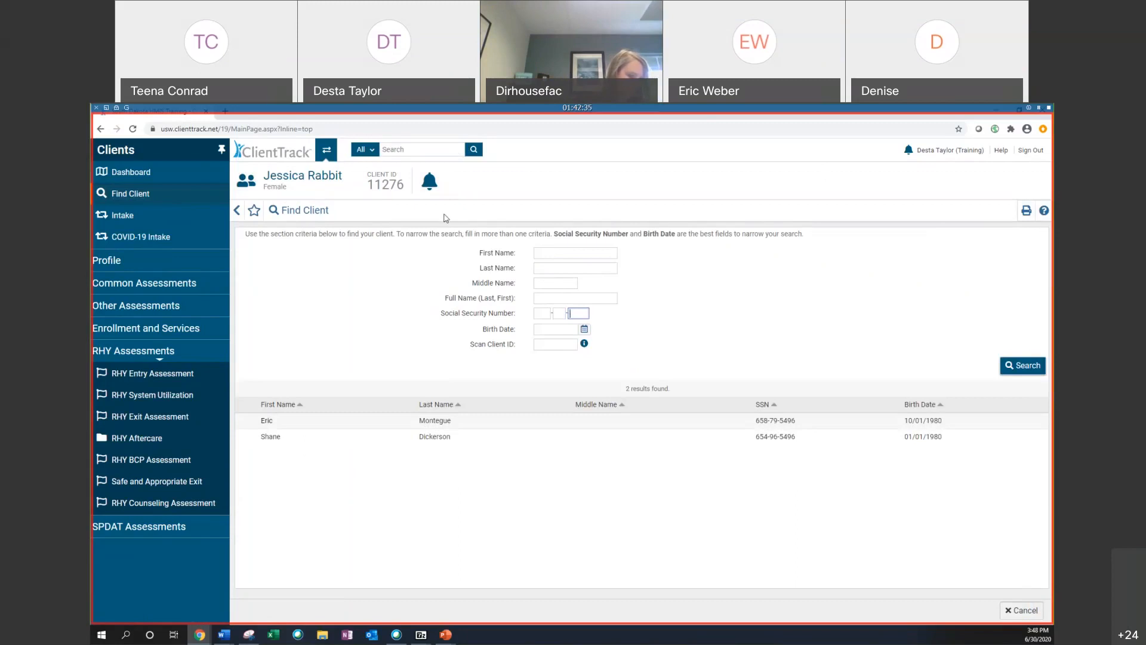
left_click(543, 331)
type("10/01/1980")
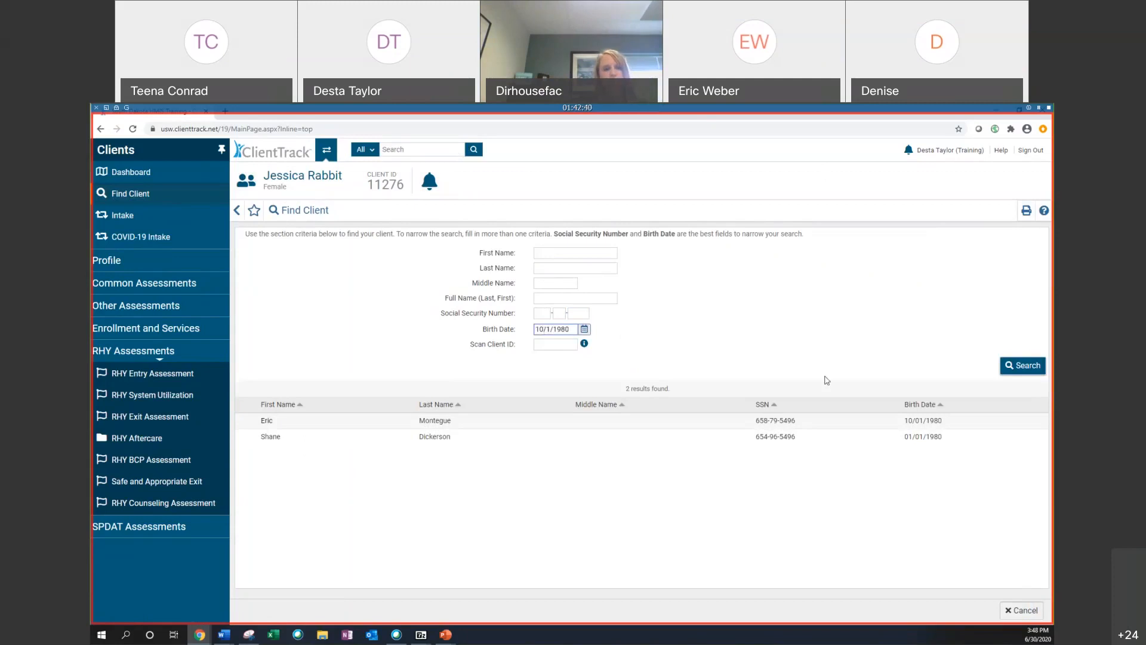
key("Return")
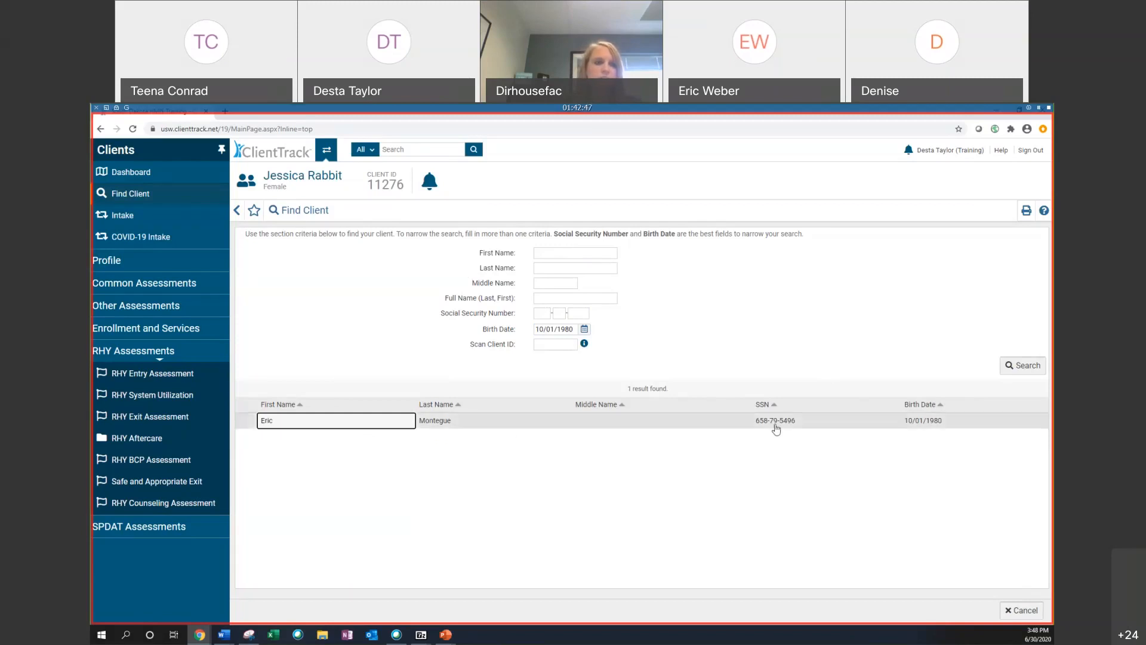
Step: Narrow the search with partial first and last names and open the matching client's dashboard
left_click(583, 254)
type("er")
left_click(576, 270)
type("mo")
key("Return")
left_click(430, 423)
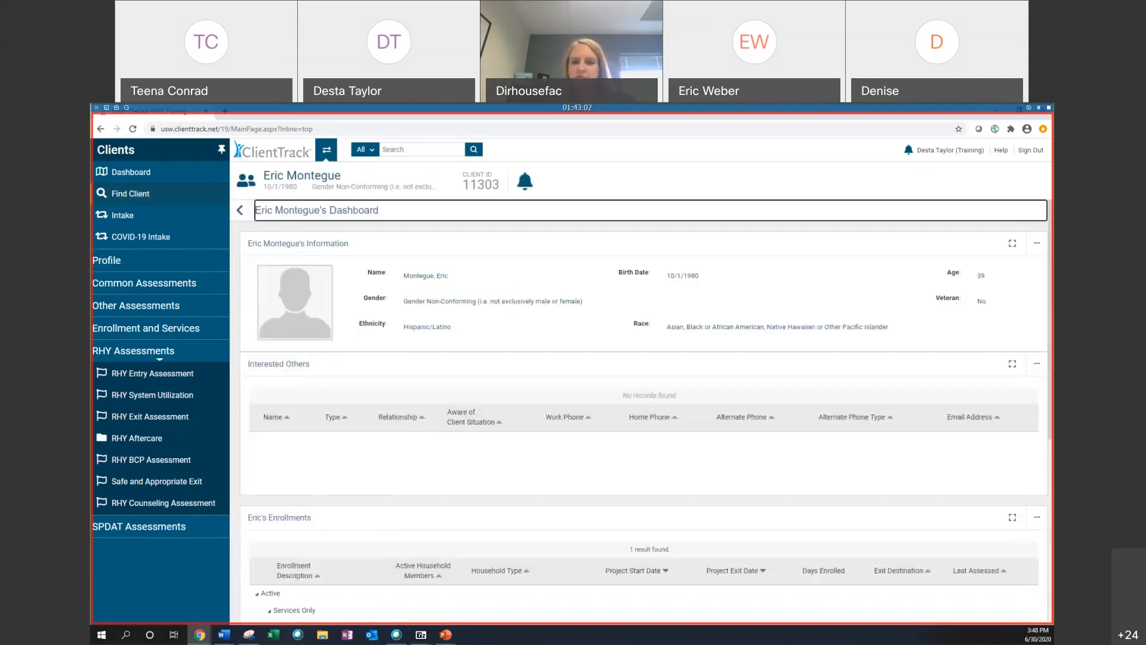
scroll(741, 345, "down", 3)
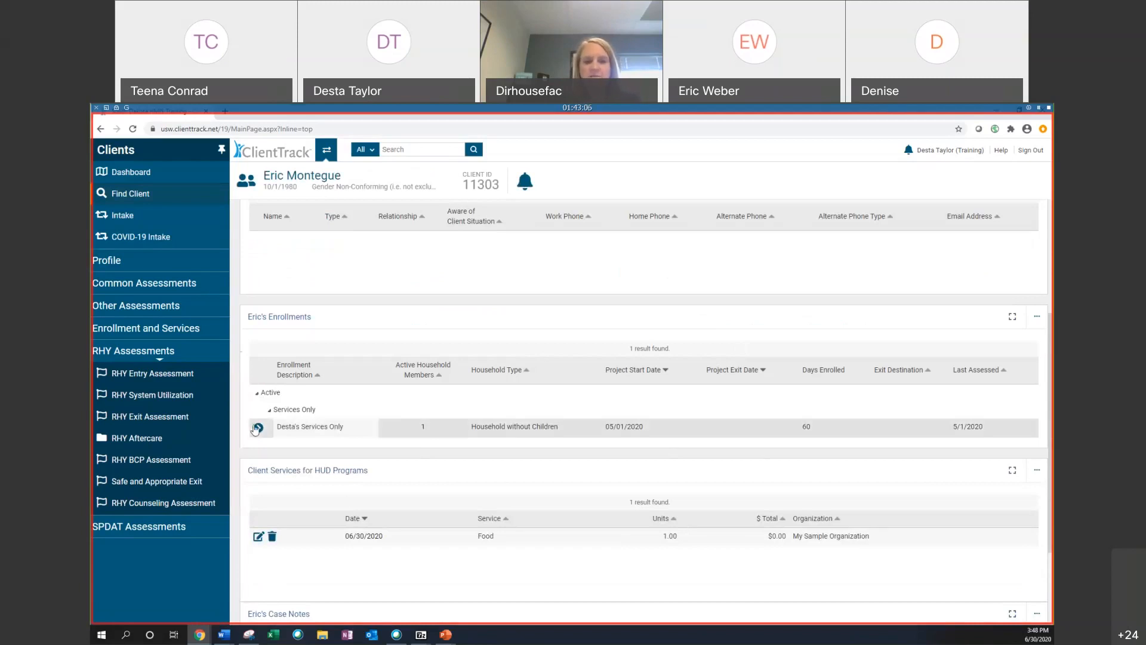
scroll(601, 459, "up", 2)
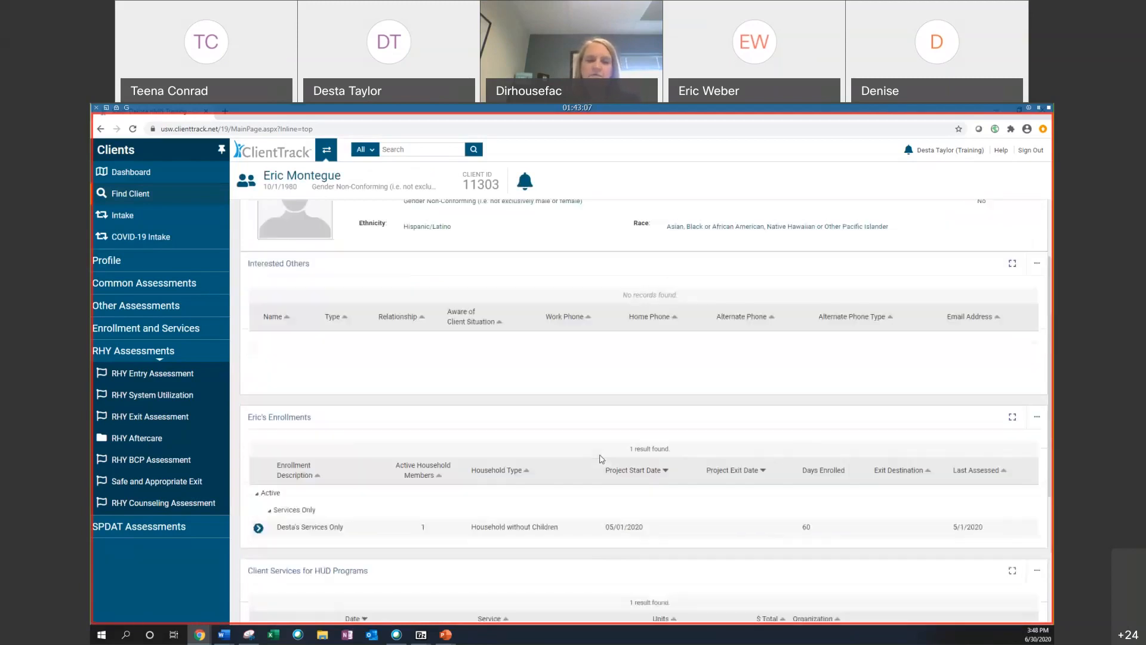
scroll(488, 292, "up", 2)
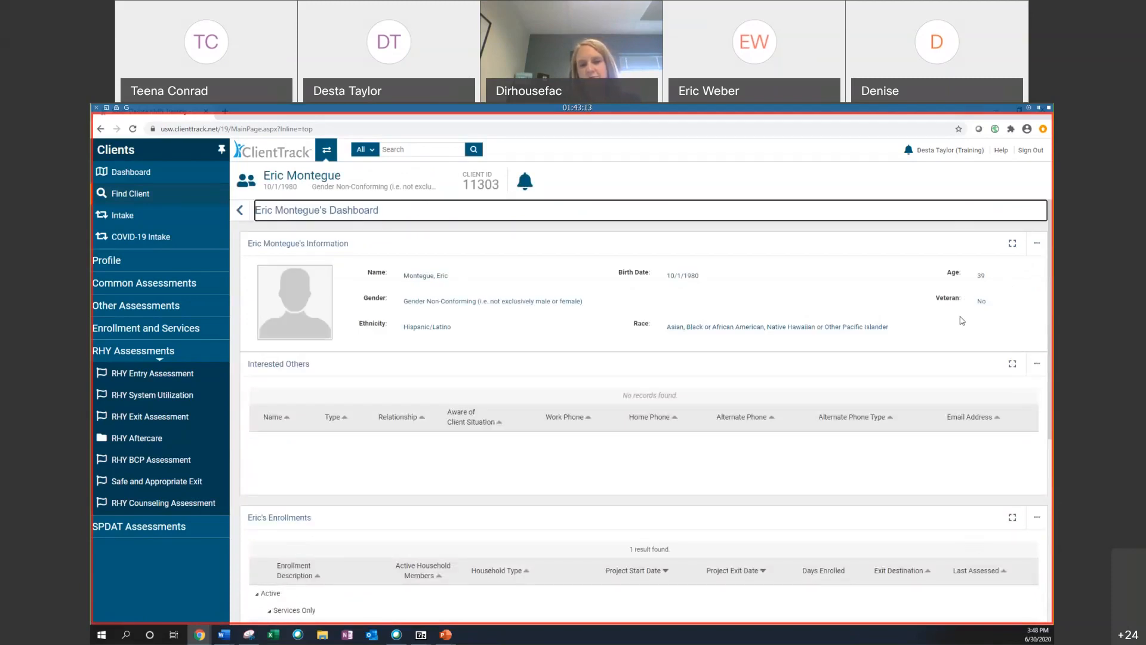
left_click(136, 224)
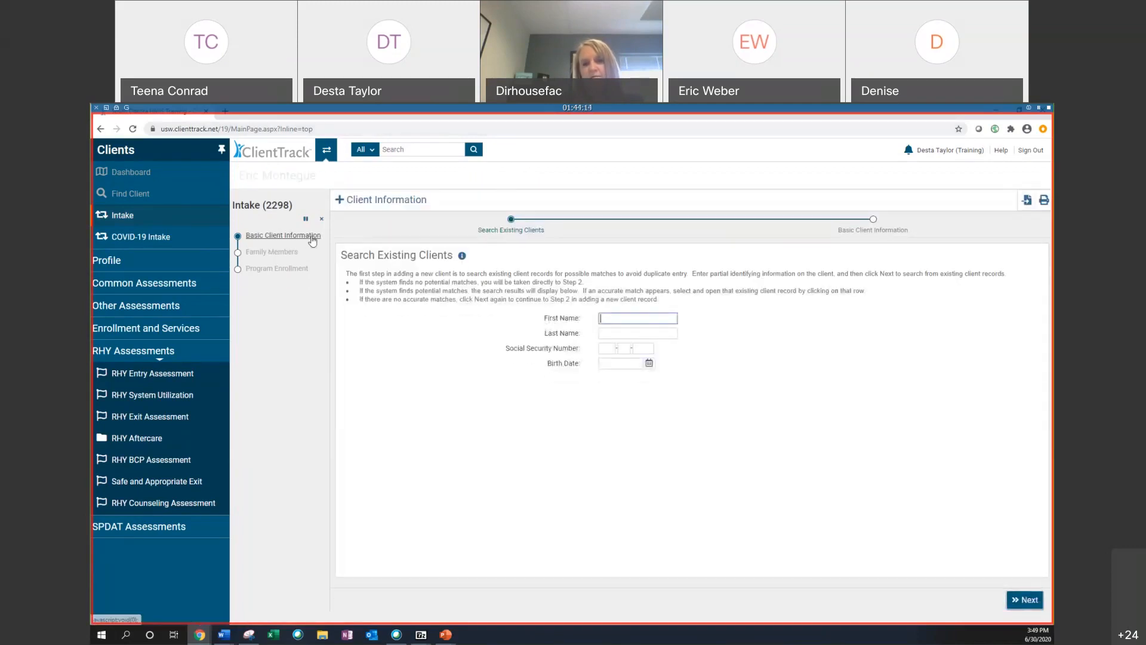
left_click(319, 220)
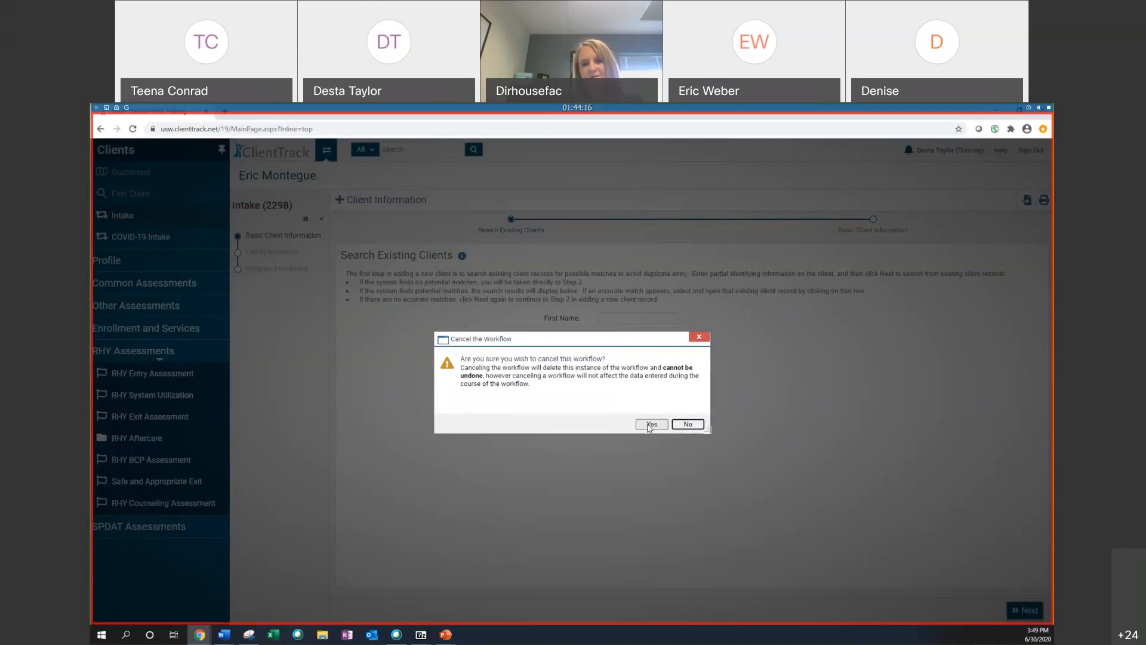
left_click(653, 425)
Step: Start a new Intake workflow and choose to use the current client
left_click(179, 213)
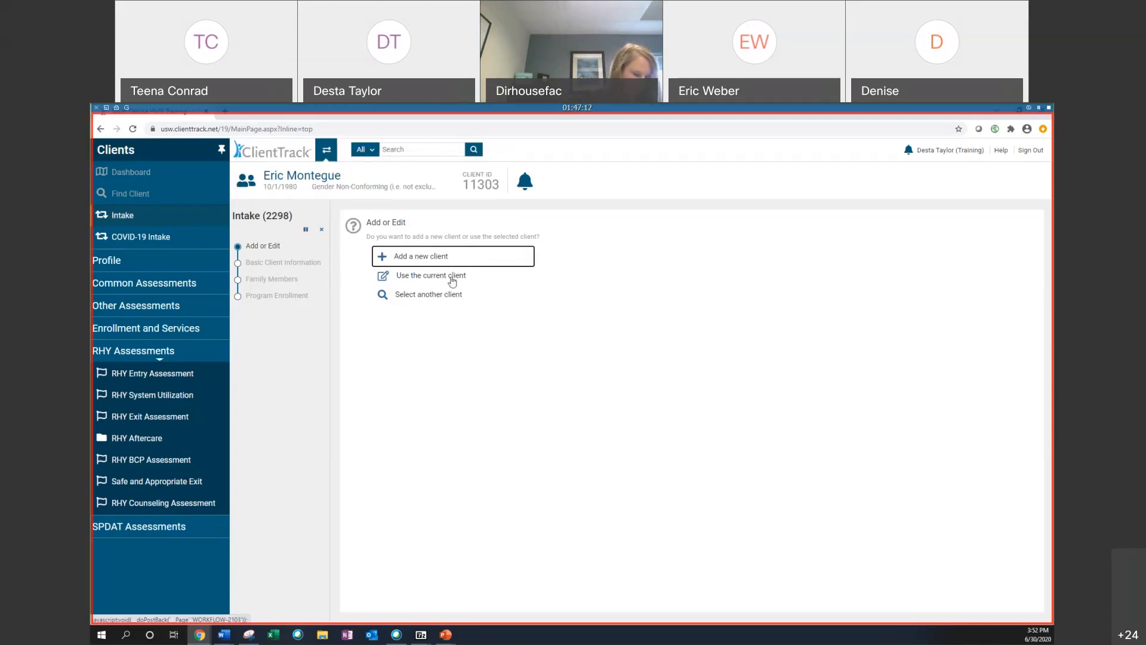
left_click(405, 277)
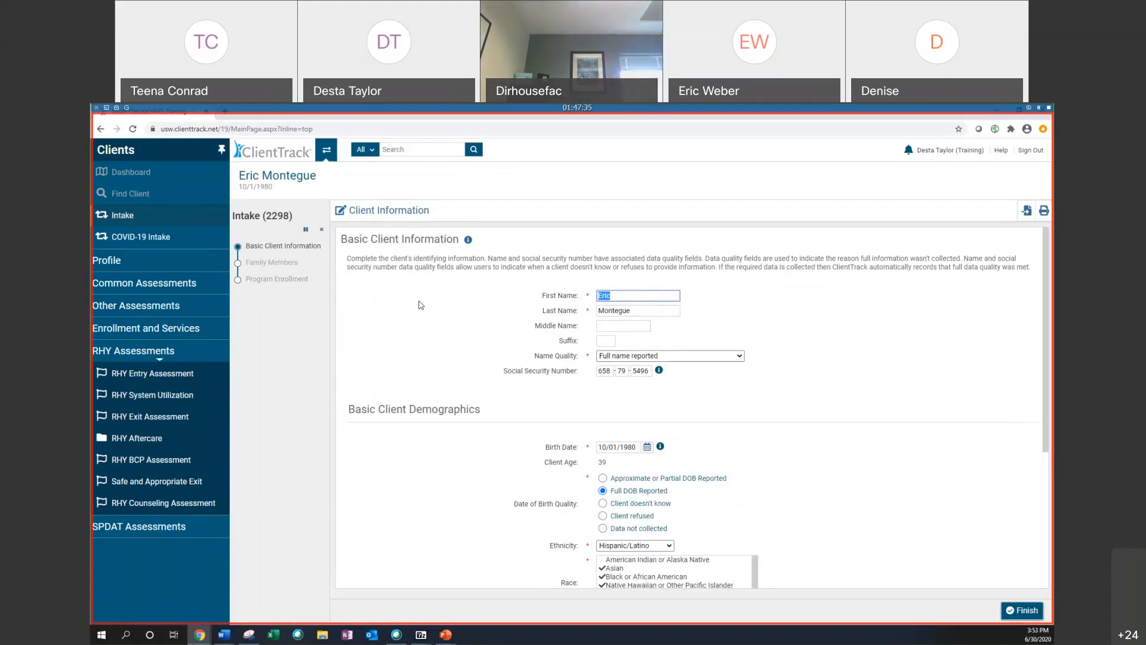
Step: Enter the client's middle name in the basic client information
scroll(421, 305, "down", 1)
scroll(459, 309, "up", 1)
double_click(633, 298)
left_click(655, 298)
left_click(626, 323)
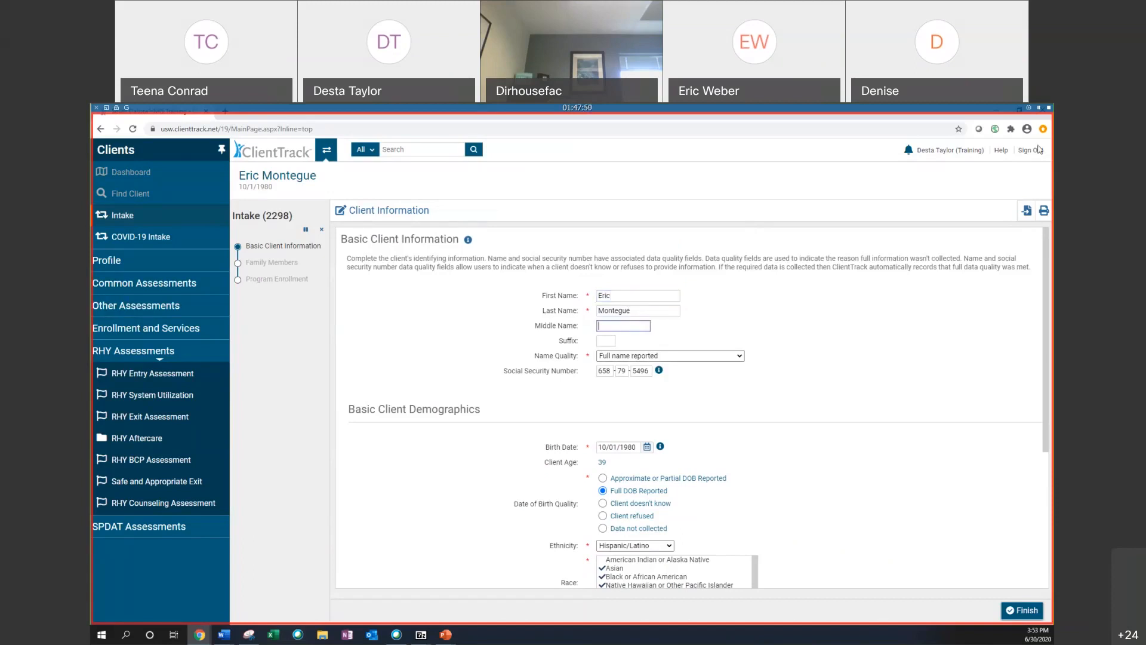
type("M")
type("ee")
type("ryWeath")
type("er")
Step: Review the Name Quality options and the basic client demographics section
left_click(657, 356)
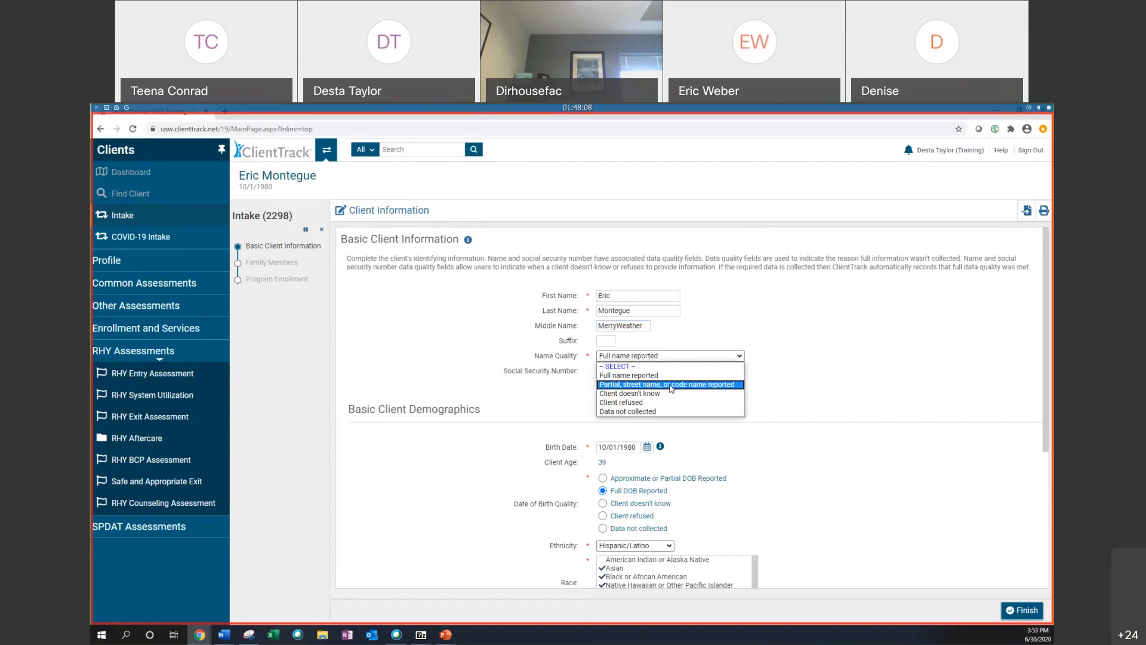
key("Up")
left_click(714, 311)
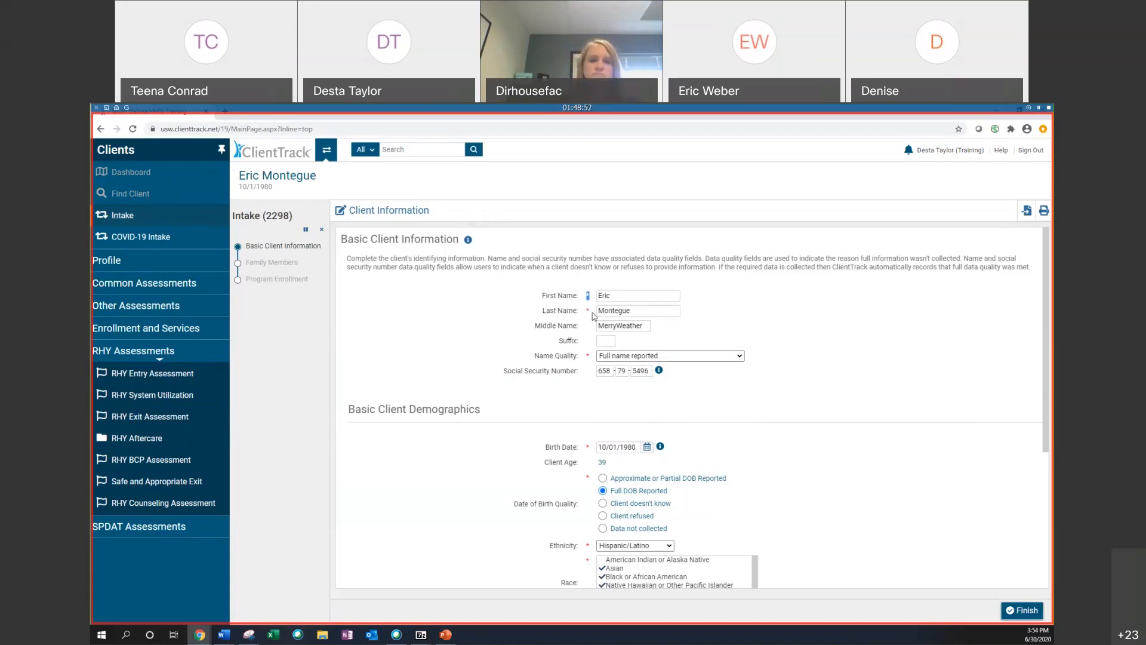
double_click(589, 357)
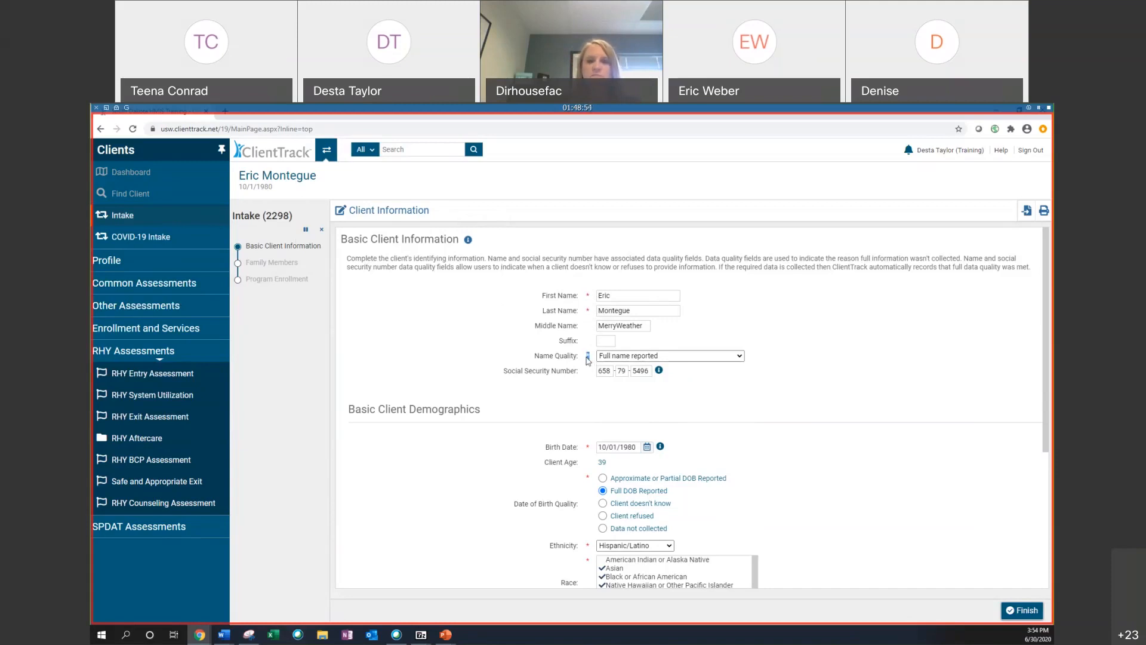
left_click(869, 361)
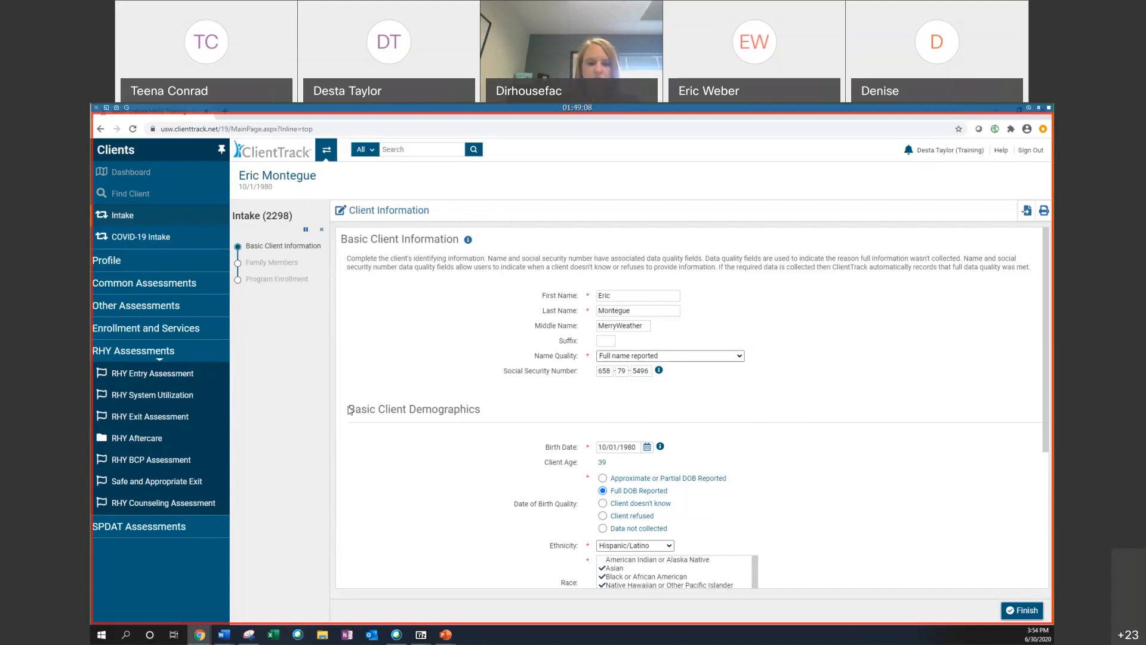
scroll(619, 310, "down", 2)
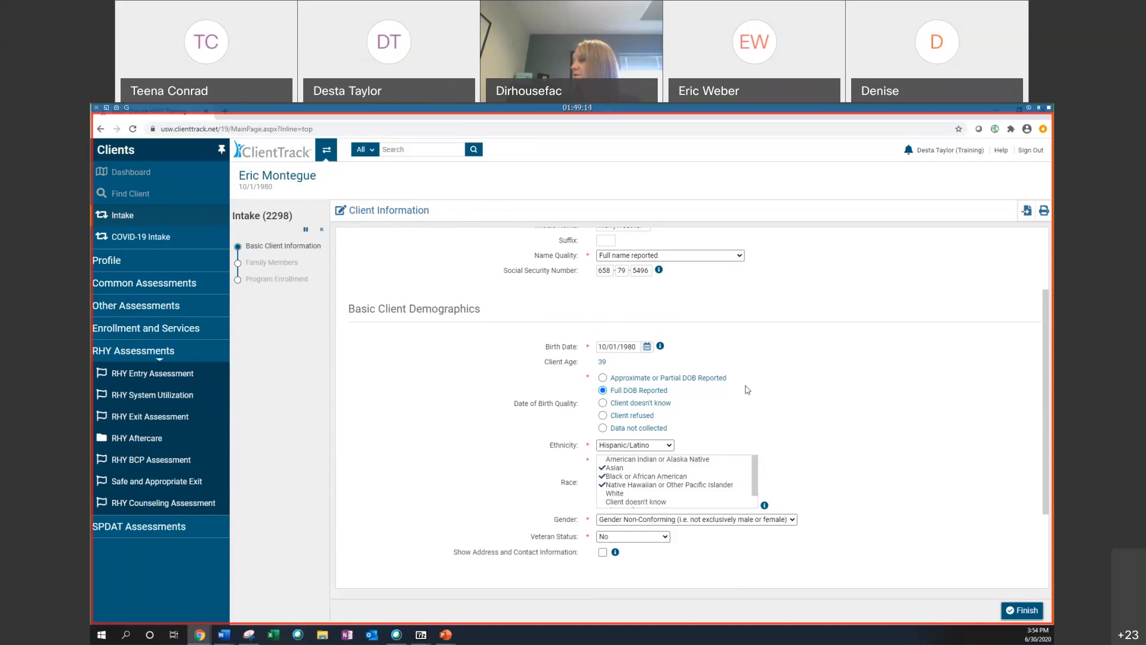
scroll(784, 403, "up", 2)
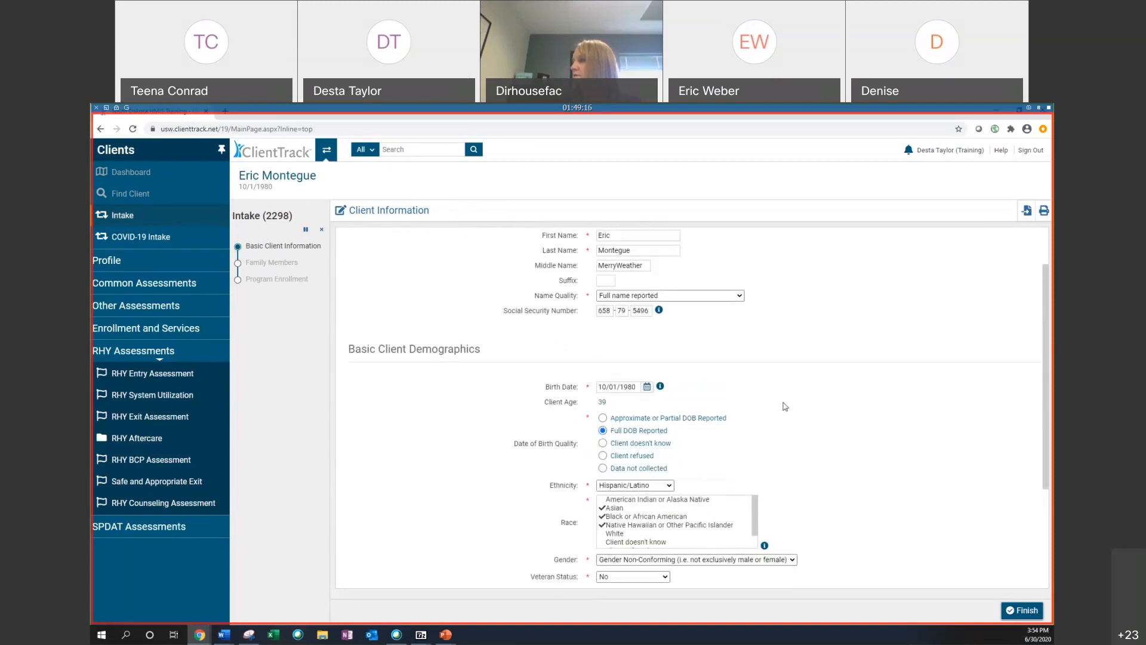
scroll(783, 404, "up", 1)
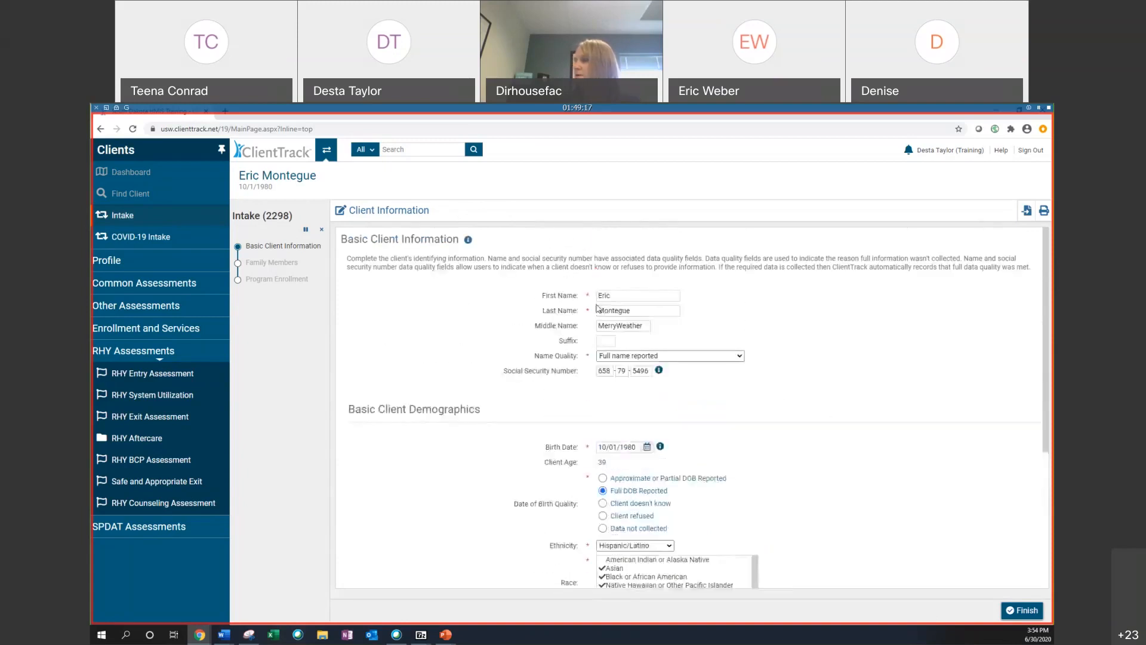
Step: Clear the first, last and middle name fields and try to finish the intake
double_click(652, 300)
key("BackSpace")
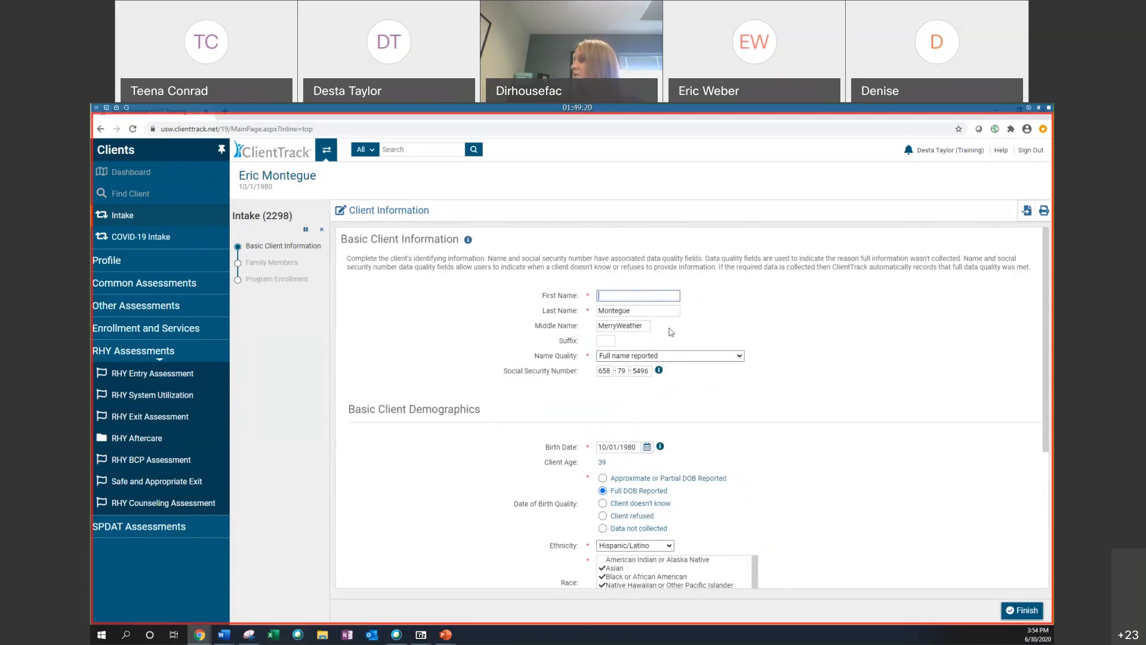
double_click(646, 310)
key("BackSpace")
key("Tab")
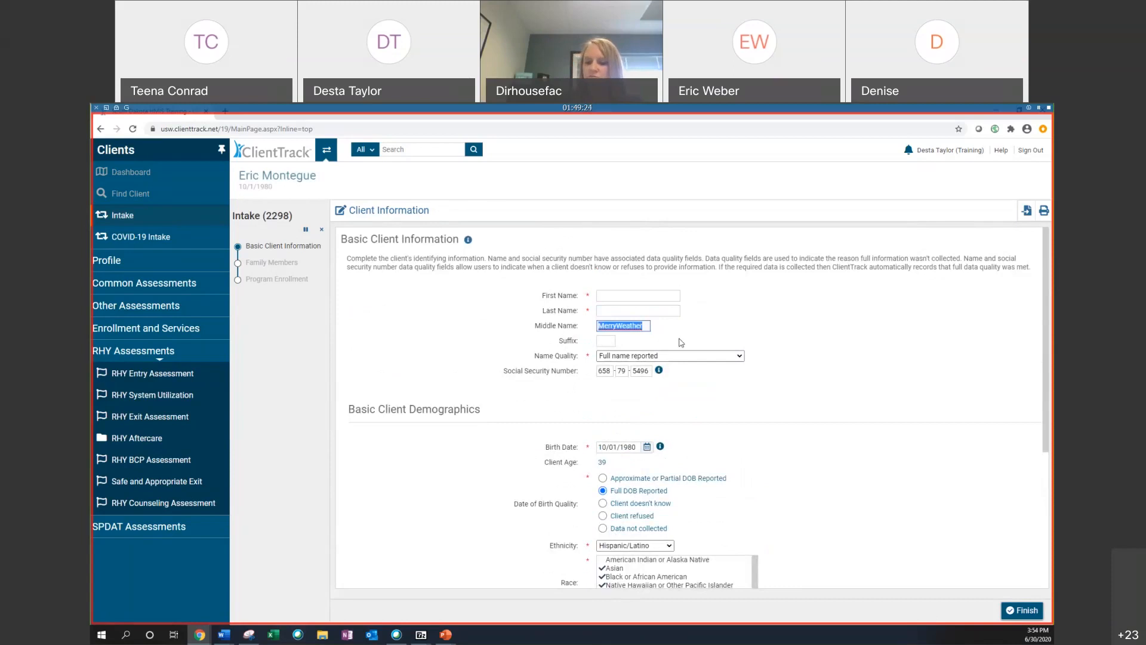
key("BackSpace")
left_click(1017, 610)
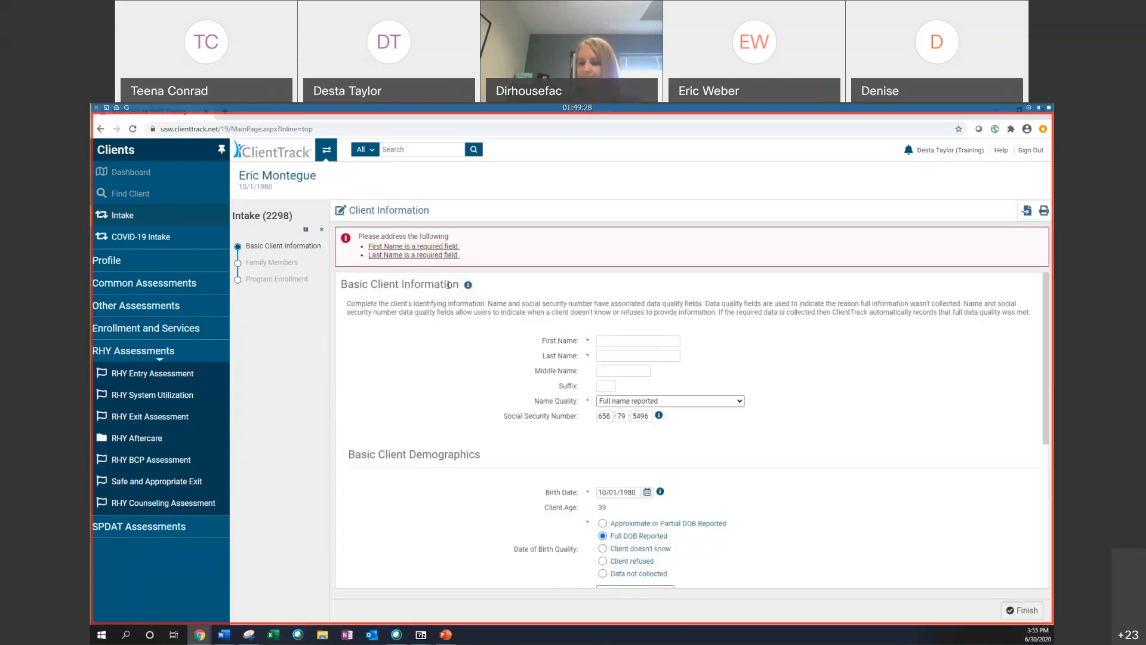
Step: Re-enter the client's first and last names in the required name fields
left_click(632, 341)
key("Tab")
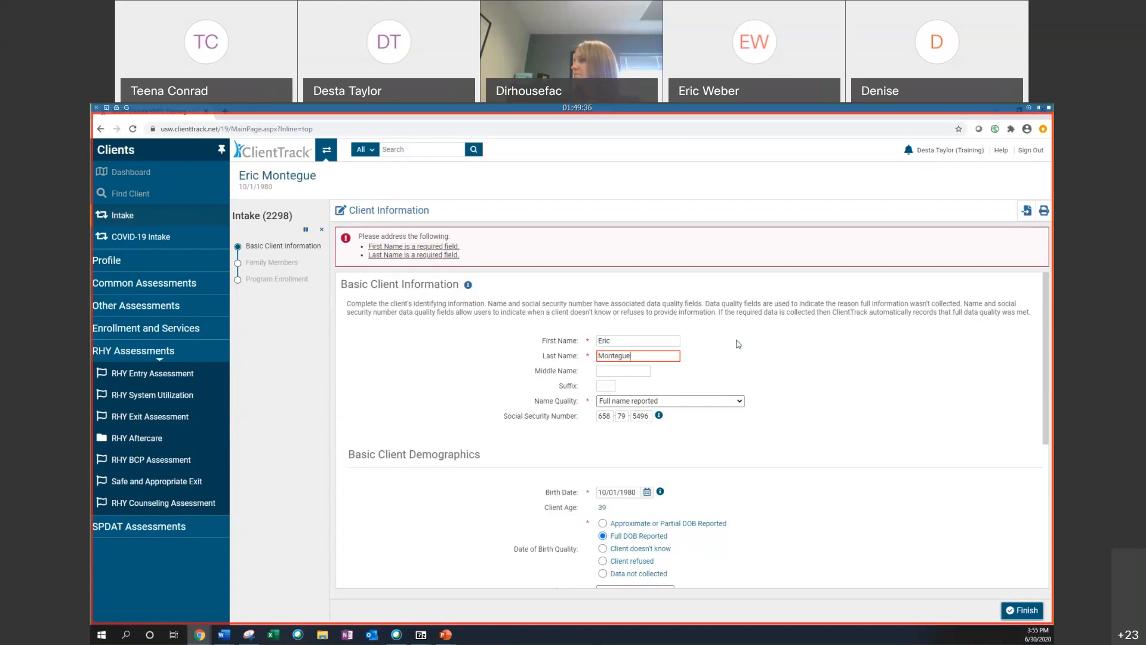
Step: Set the Name Quality to Client refused
scroll(863, 376, "down", 3)
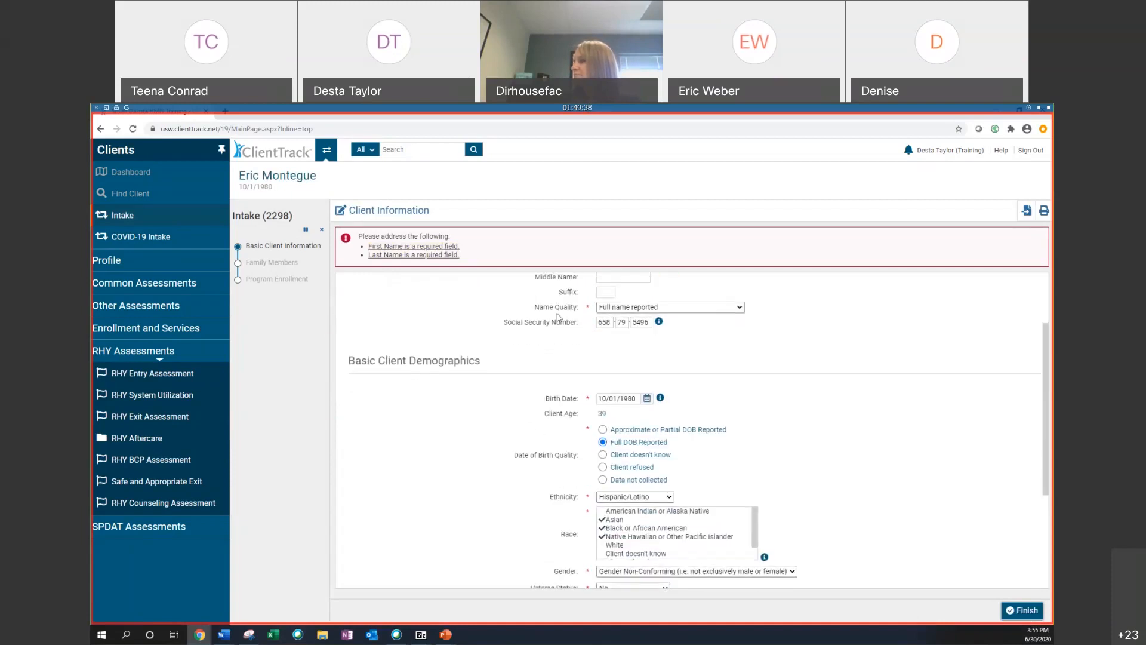
scroll(558, 317, "up", 1)
left_click(657, 350)
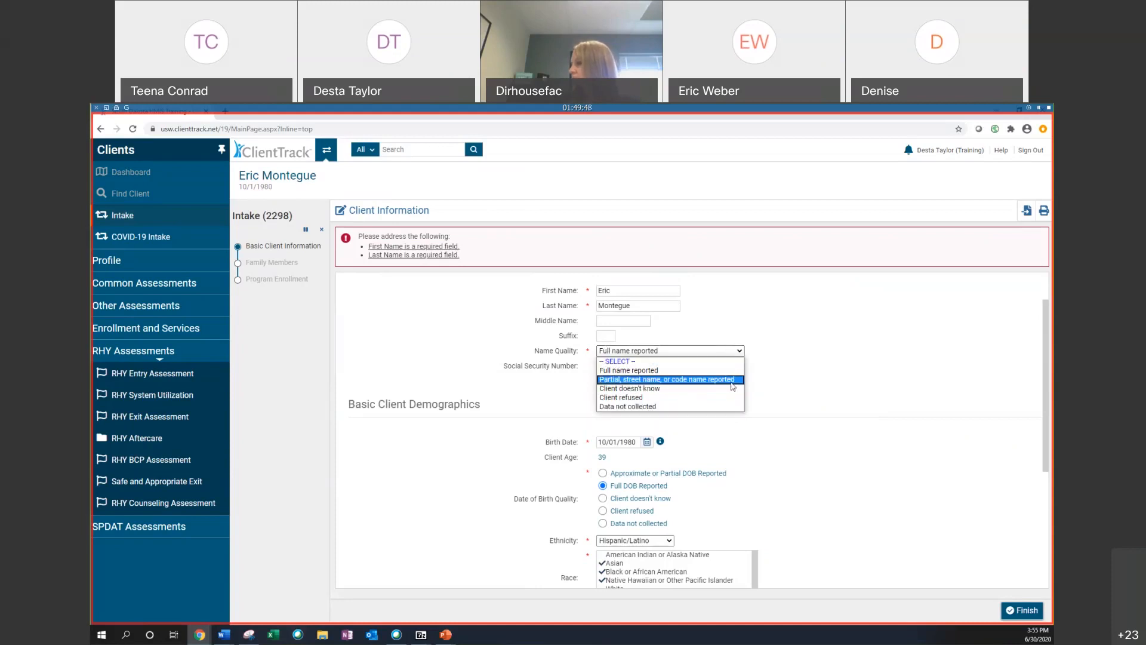
left_click(603, 290)
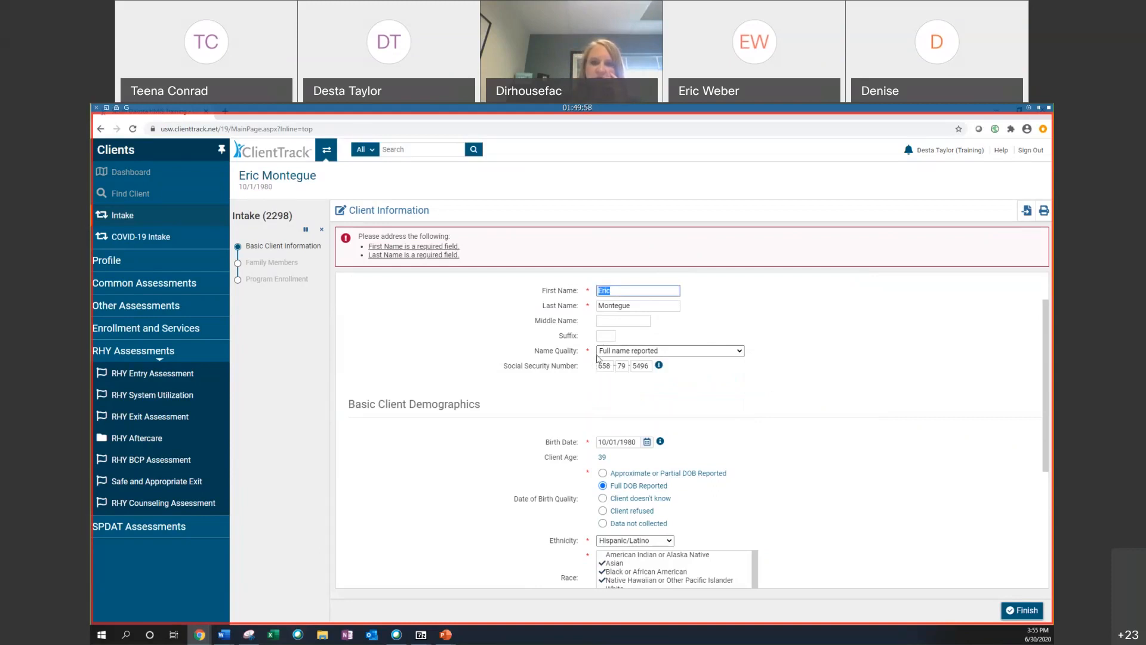
left_click(615, 352)
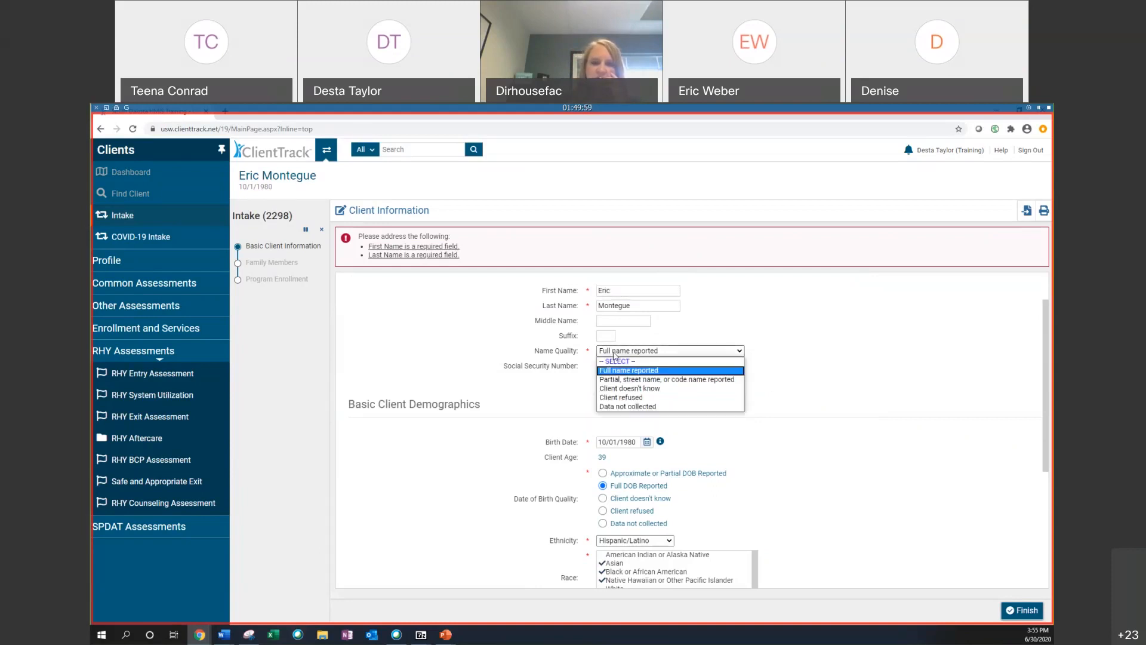
left_click(624, 400)
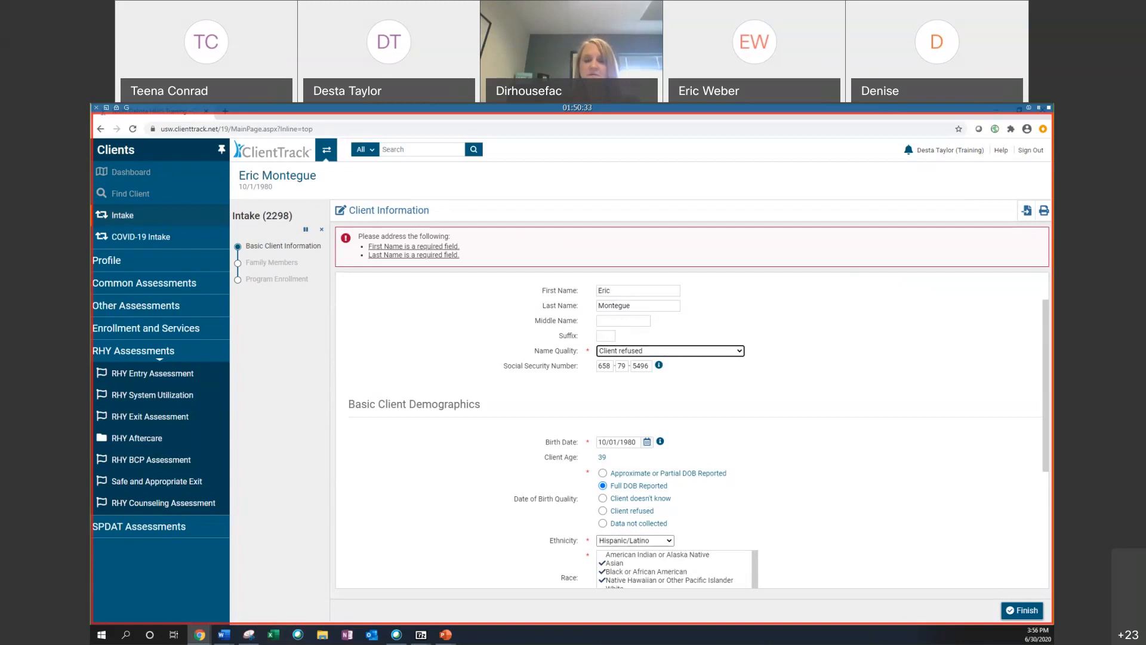
Step: Set the Name Quality to Full name reported
left_click(651, 339)
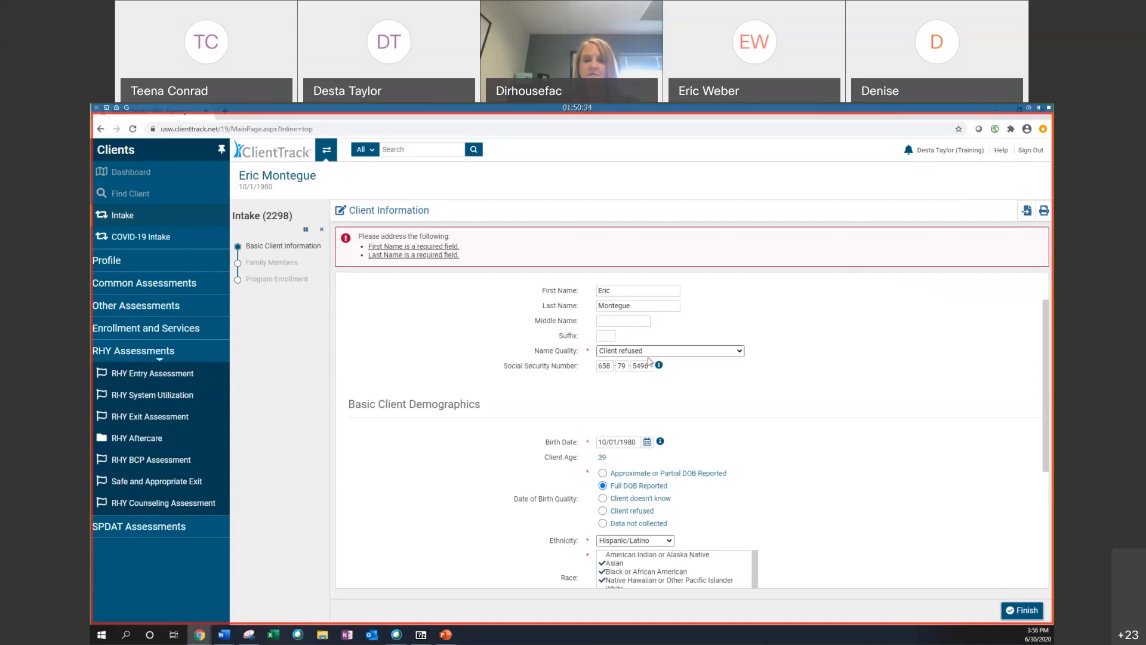
left_click(649, 355)
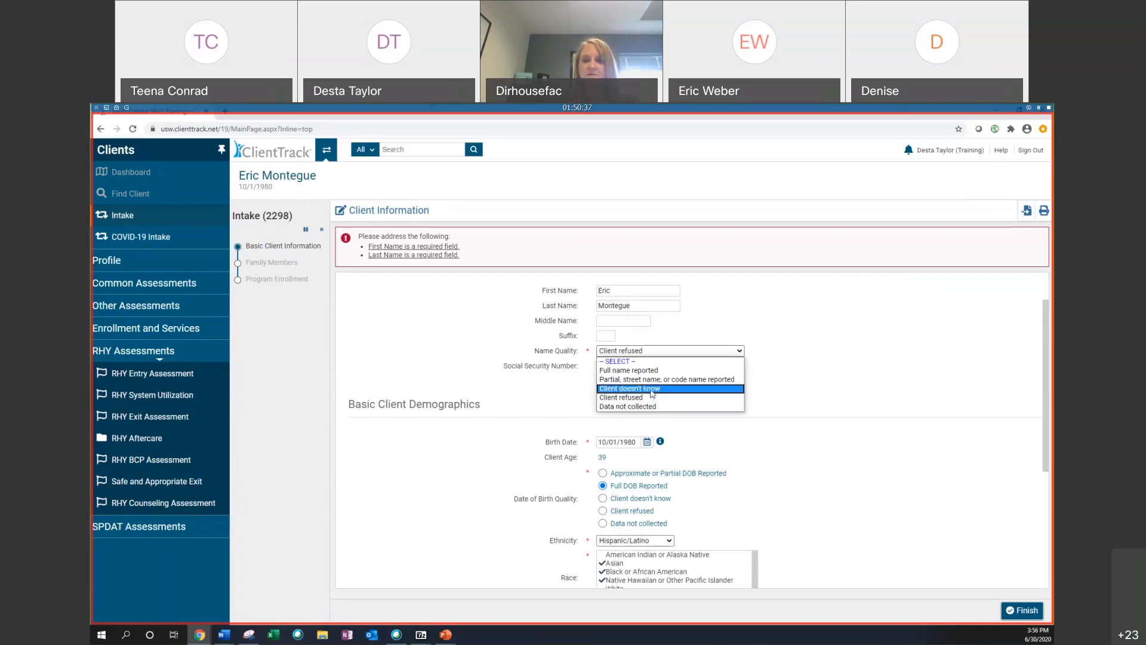
left_click(649, 369)
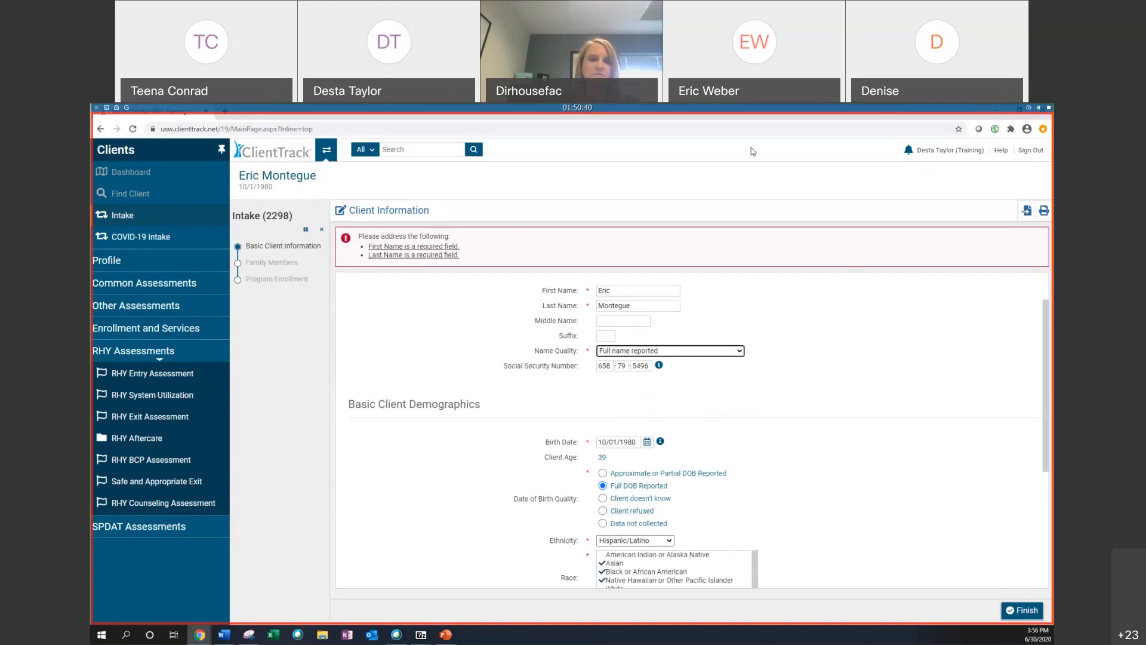
left_click(634, 117)
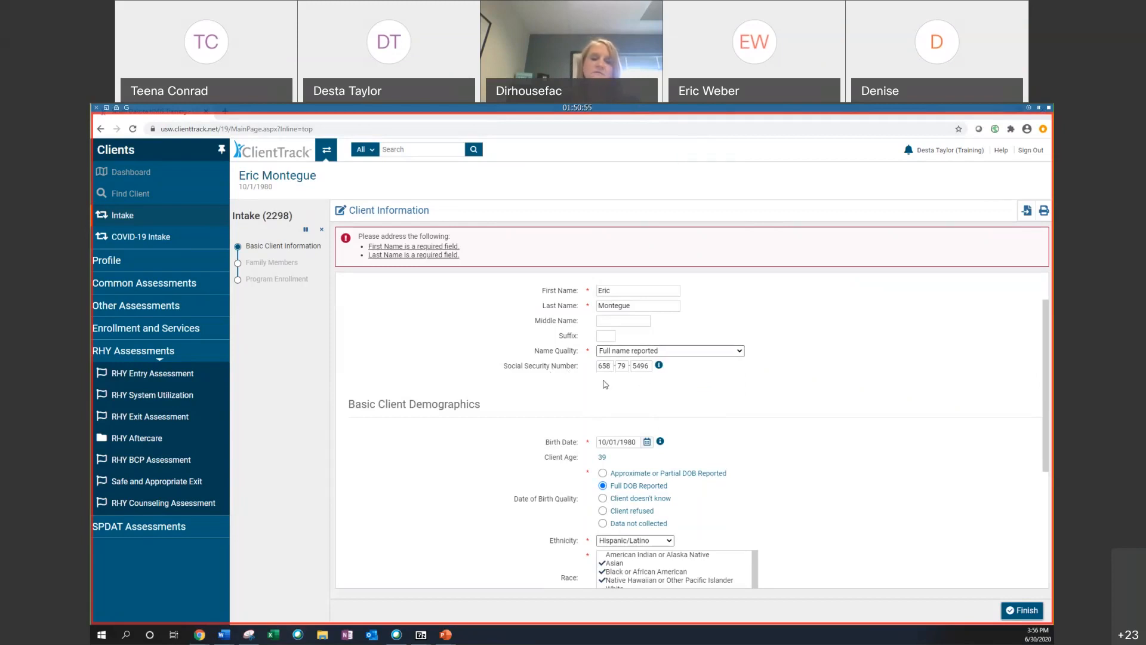
Step: Replace the first five digits of the client's Social Security Number with new digits
double_click(613, 366)
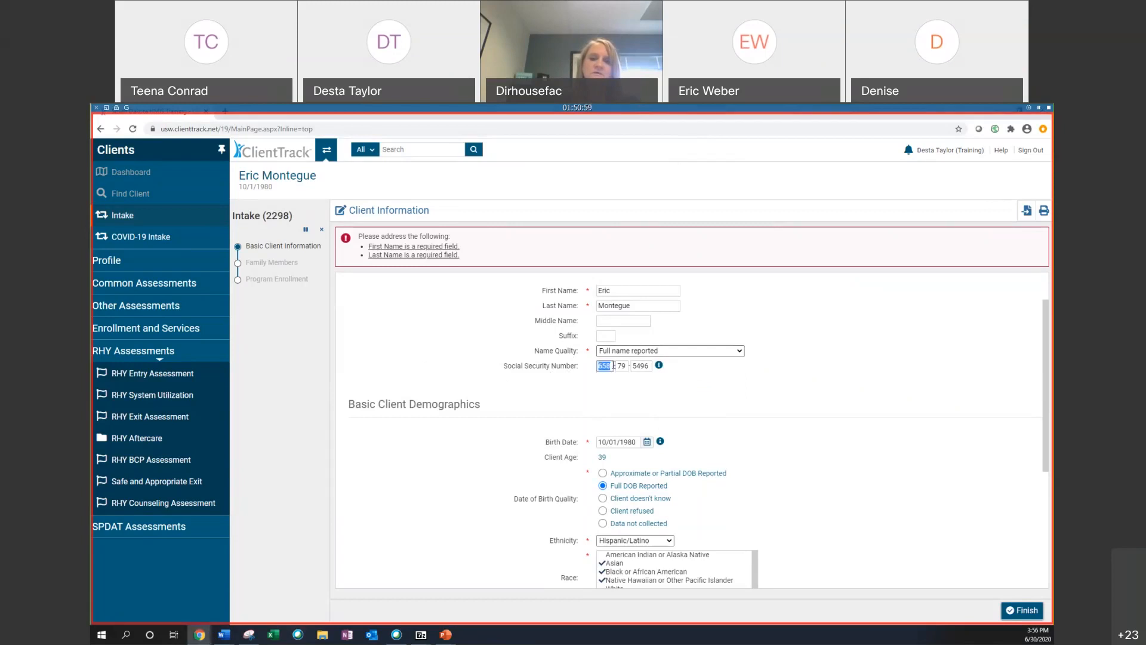
type("00000")
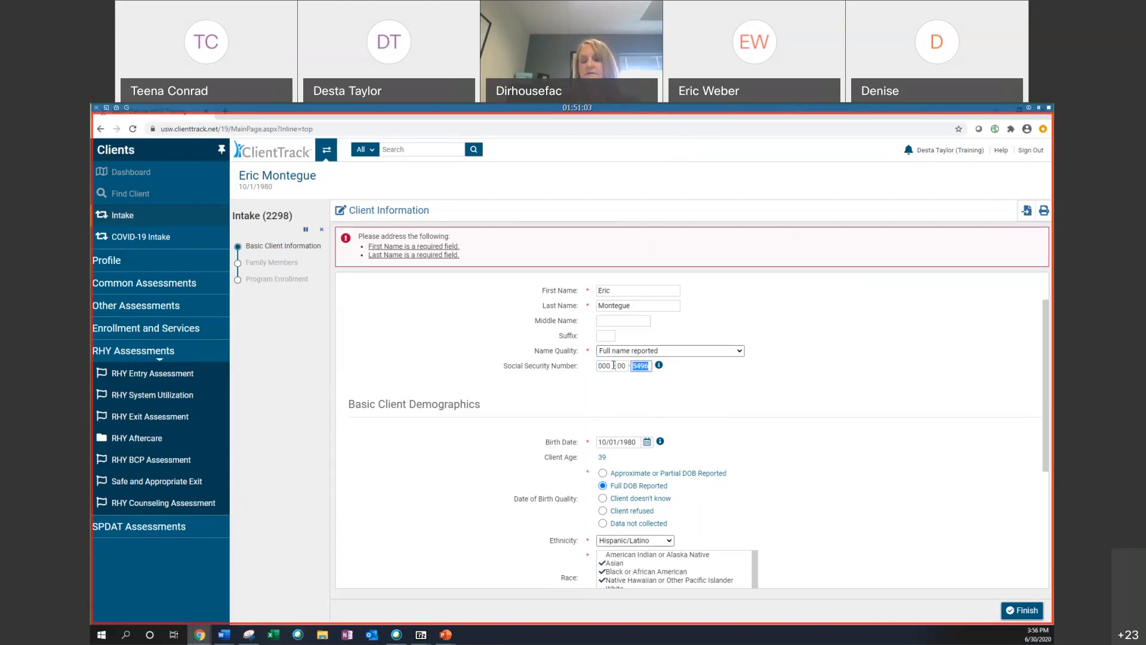
double_click(606, 367)
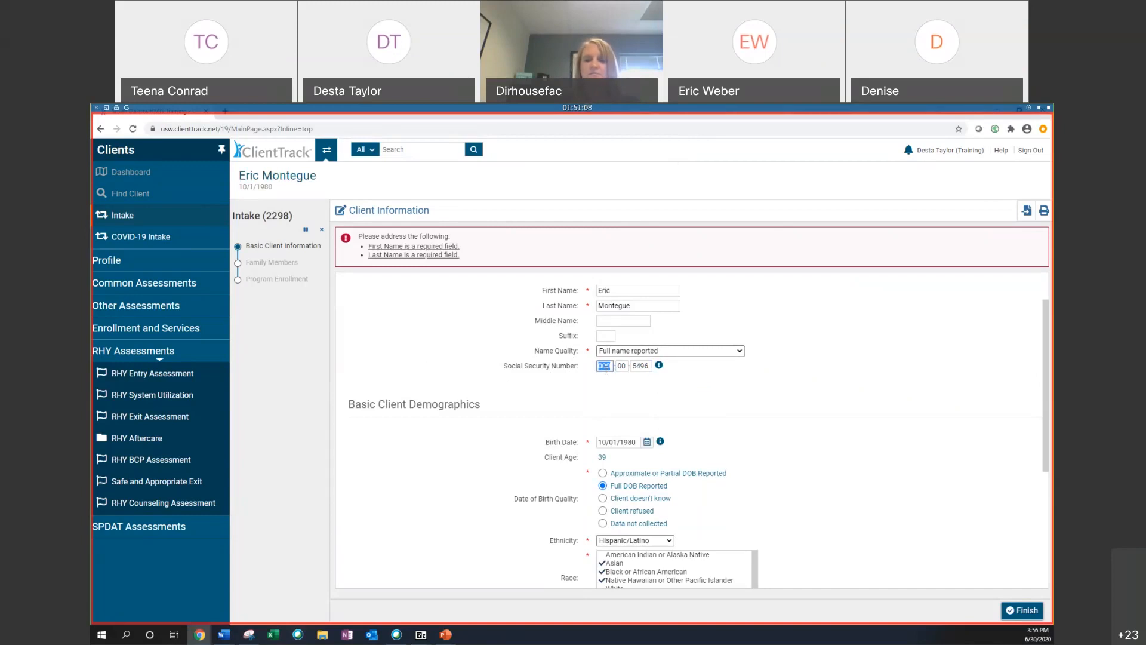
key("Tab")
double_click(605, 367)
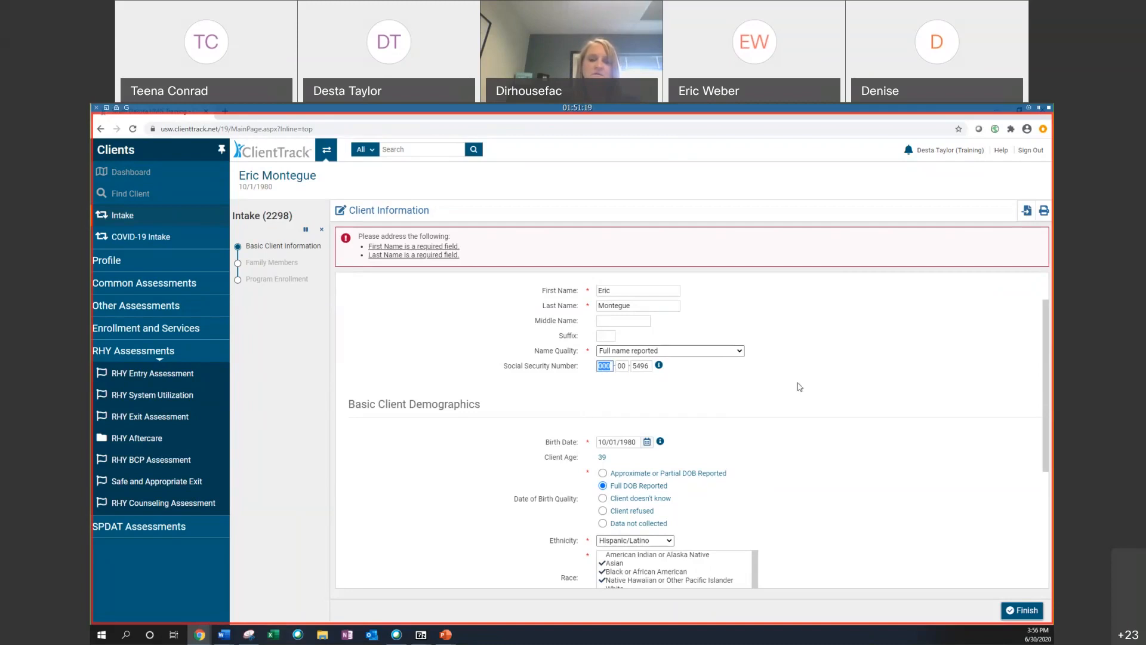
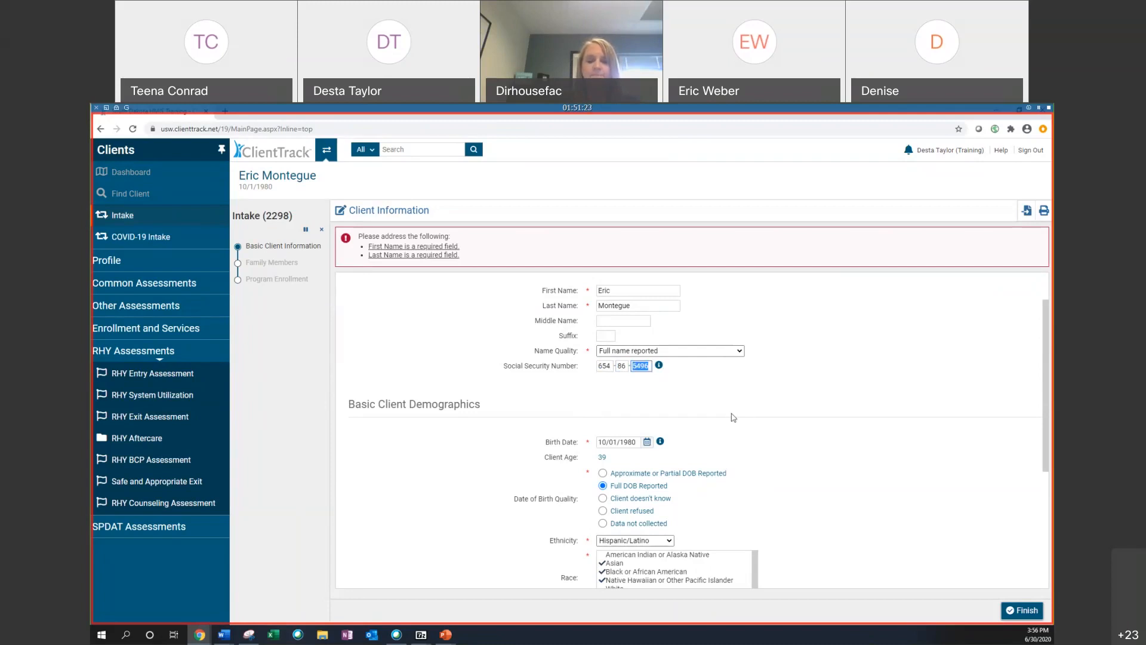
left_click_drag(517, 366, 753, 389)
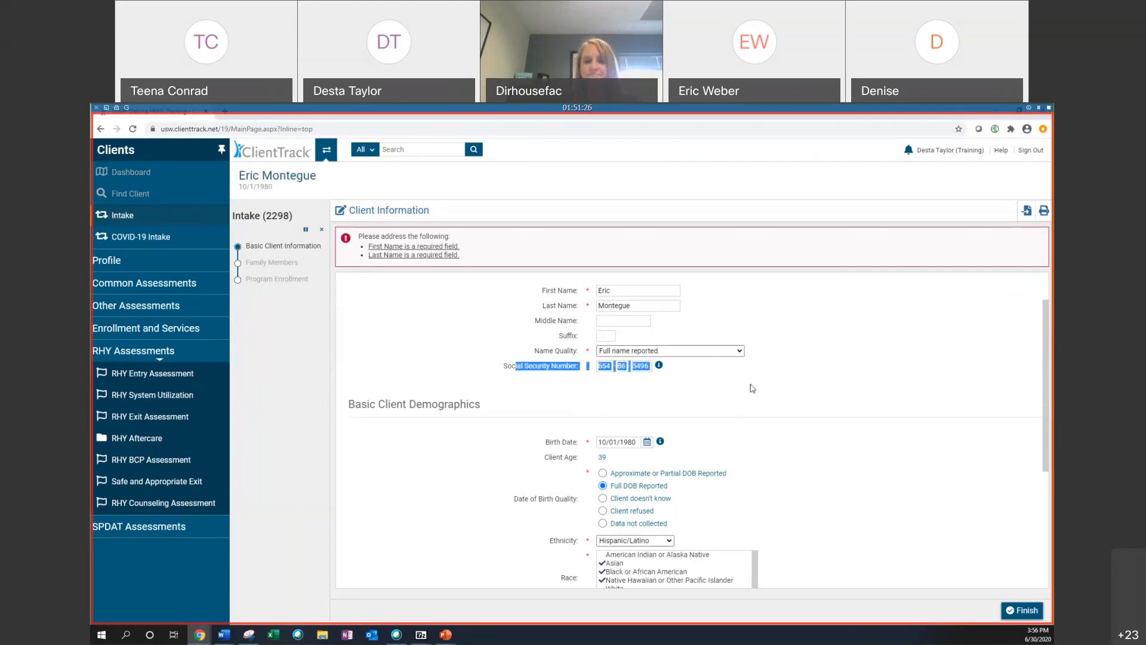
left_click(753, 388)
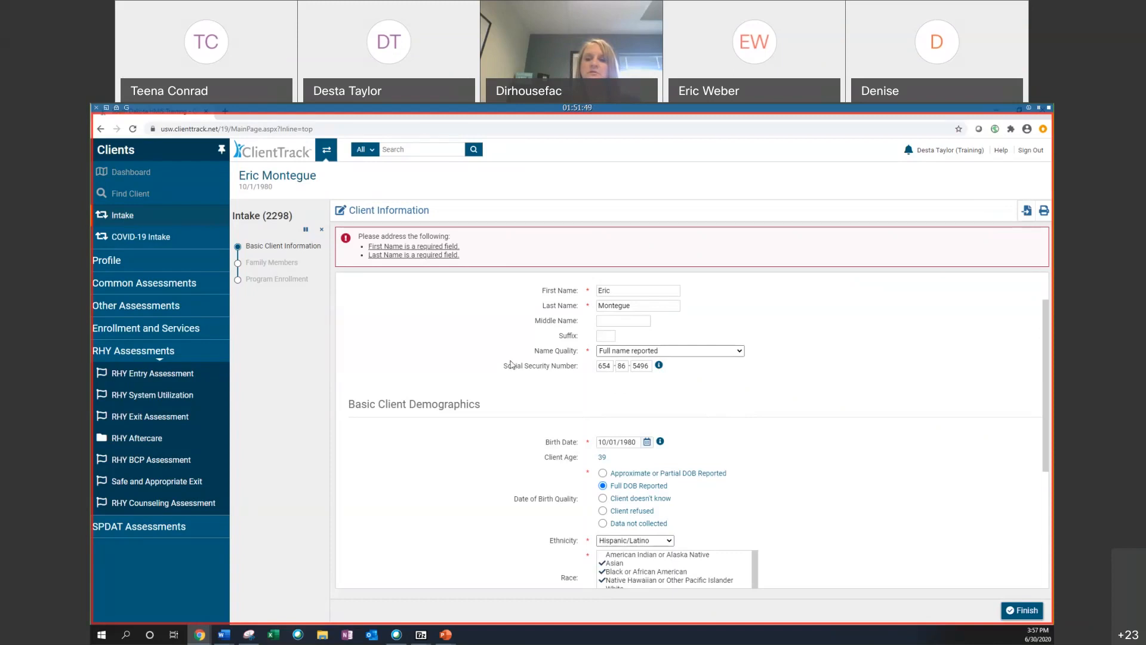
Step: Finish the Basic Client Information step of the intake after reviewing the demographics and family fields
scroll(603, 387, "down", 2)
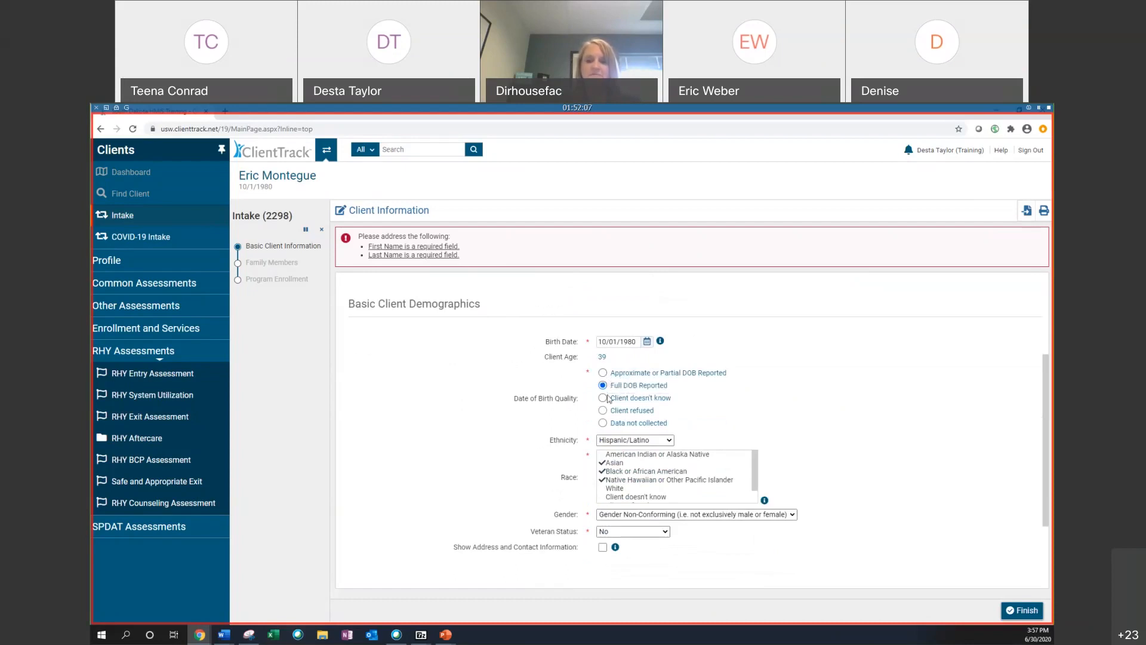
scroll(548, 389, "down", 1)
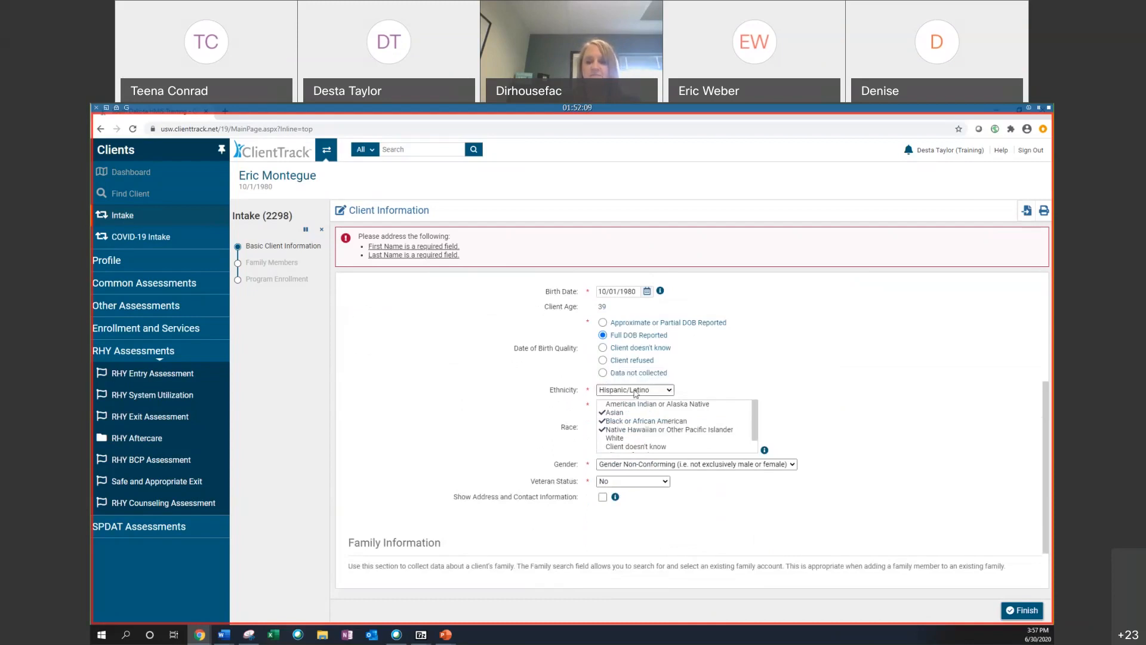
scroll(645, 402, "down", 2)
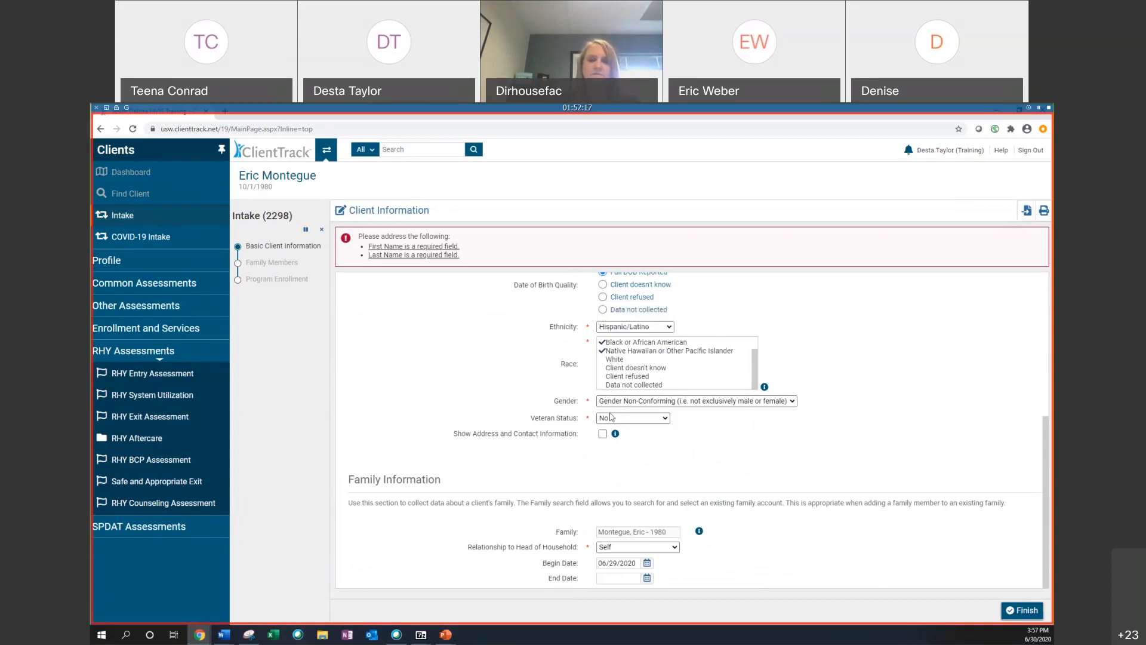
scroll(635, 372, "up", 2)
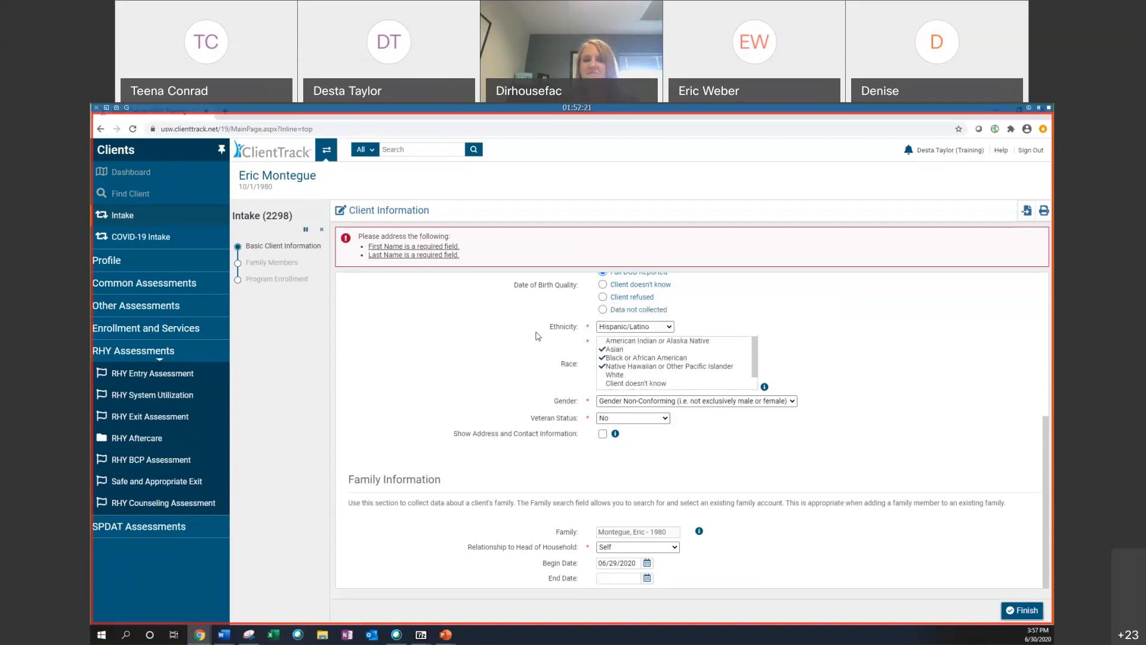
scroll(537, 336, "up", 3)
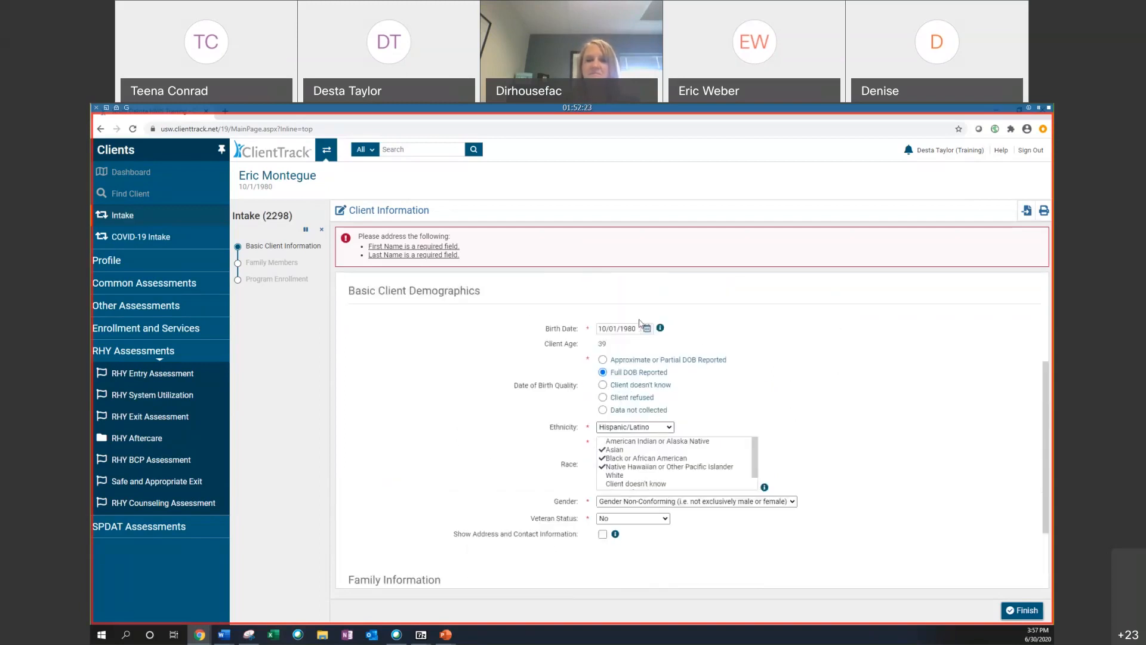
scroll(668, 342, "down", 3)
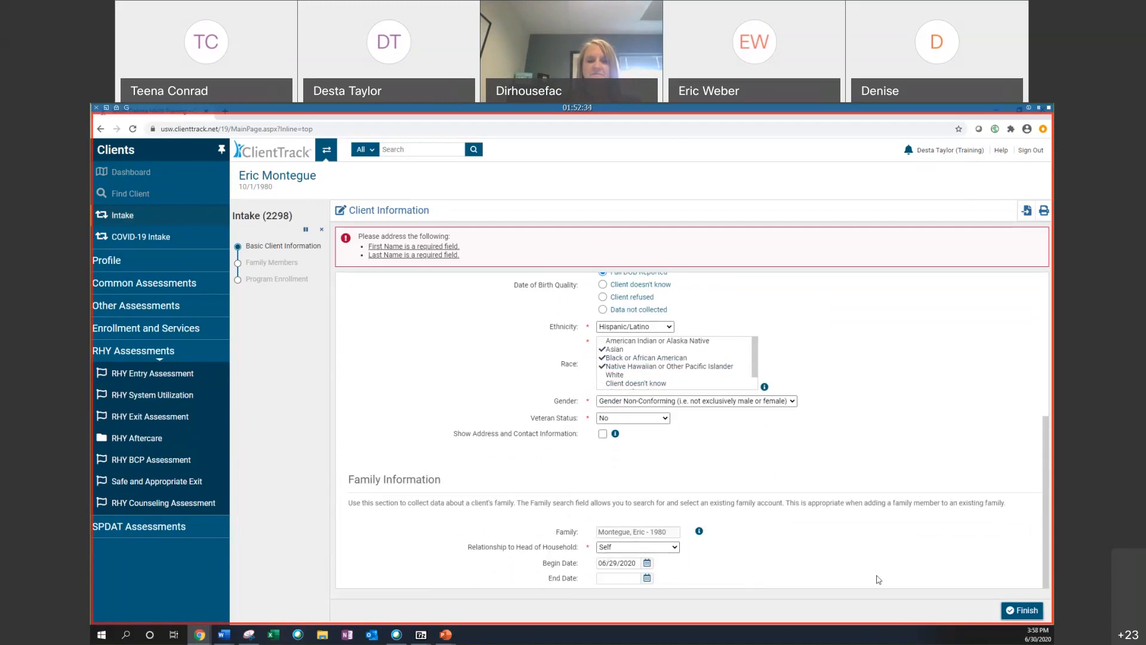
left_click(1018, 609)
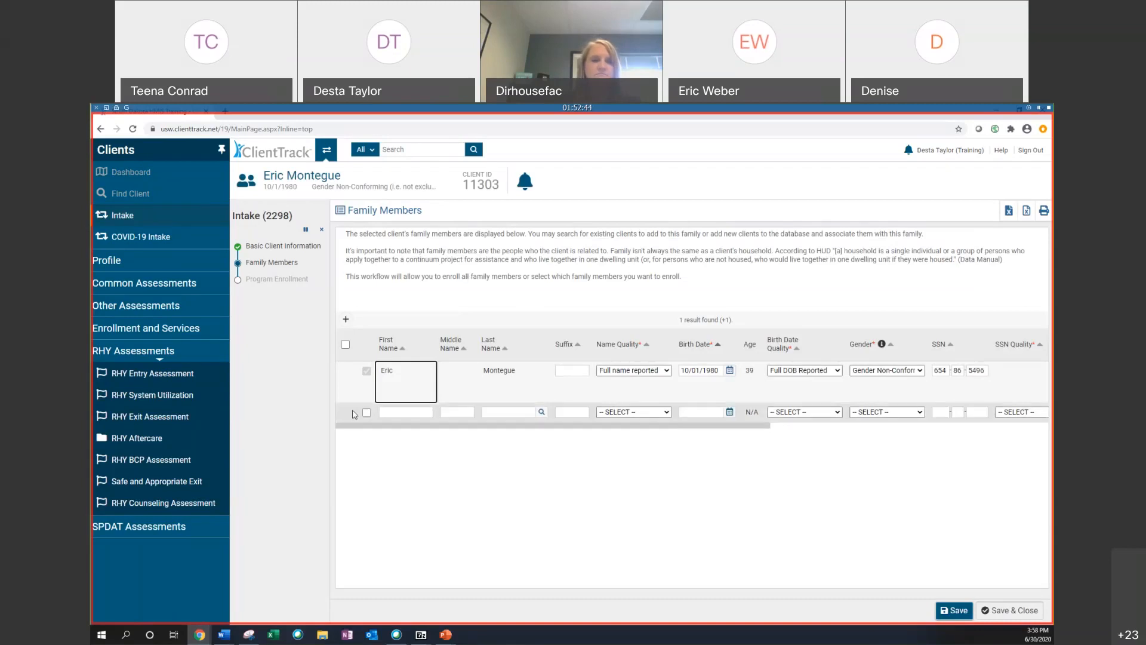
Step: Add a new family member row with her first and last names, and check the client search for a match
left_click(418, 413)
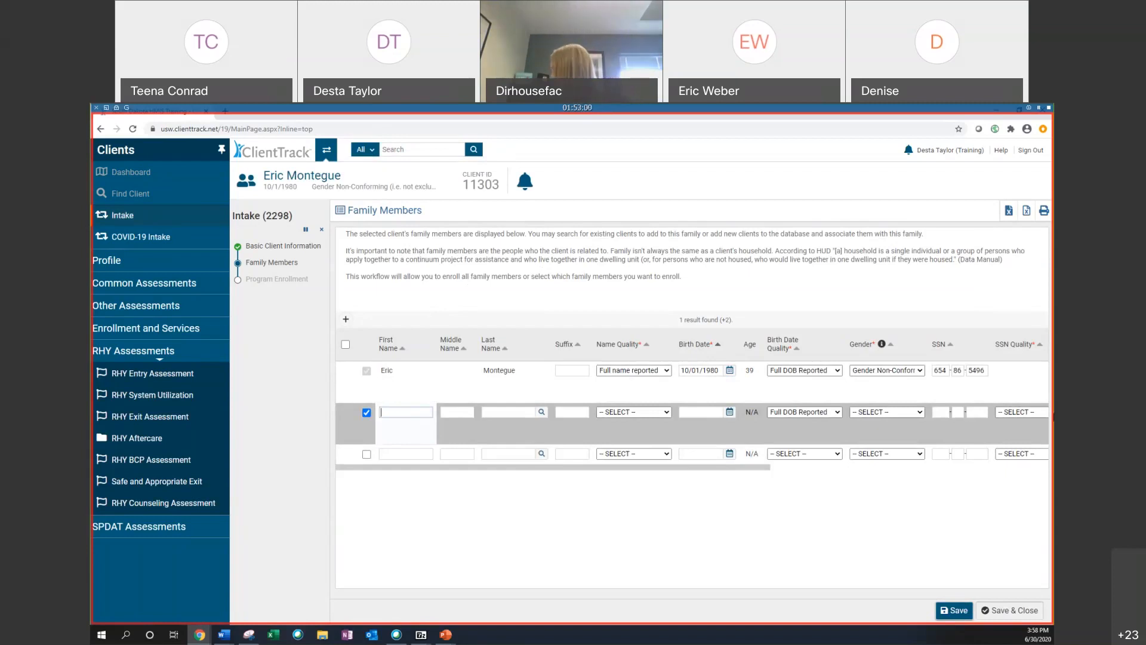
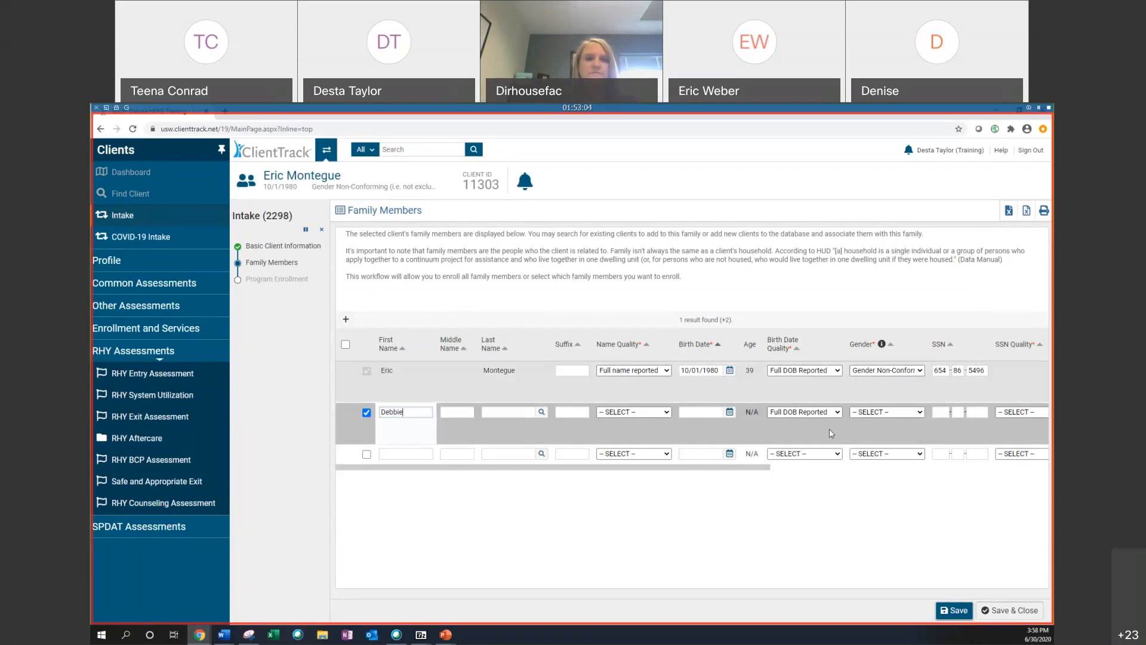
left_click(511, 413)
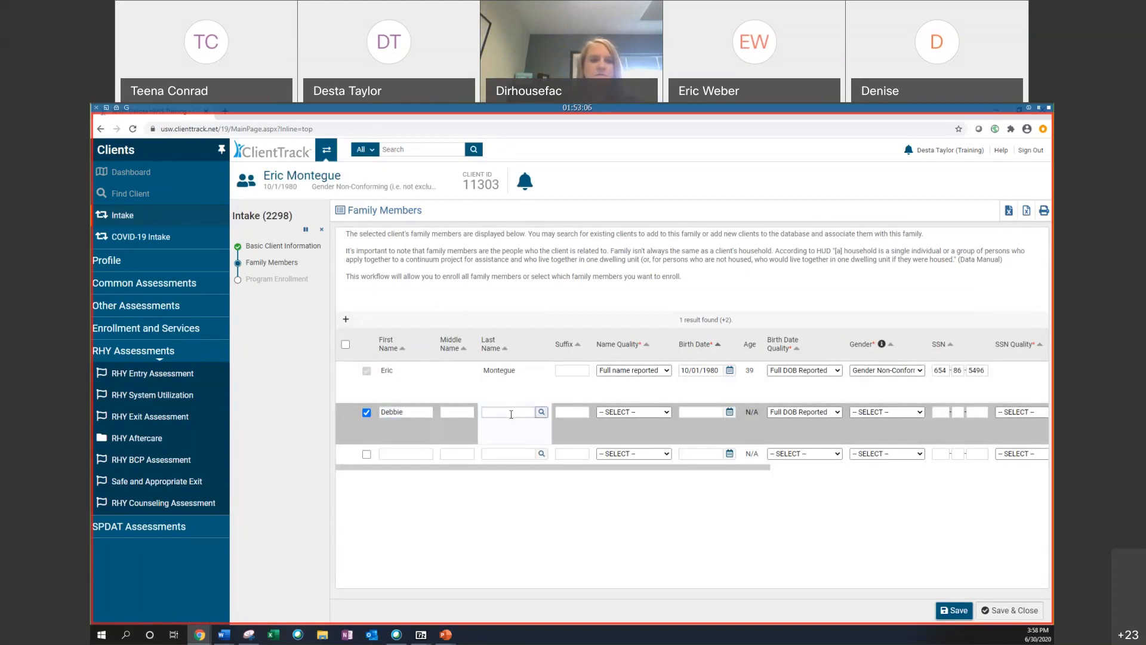
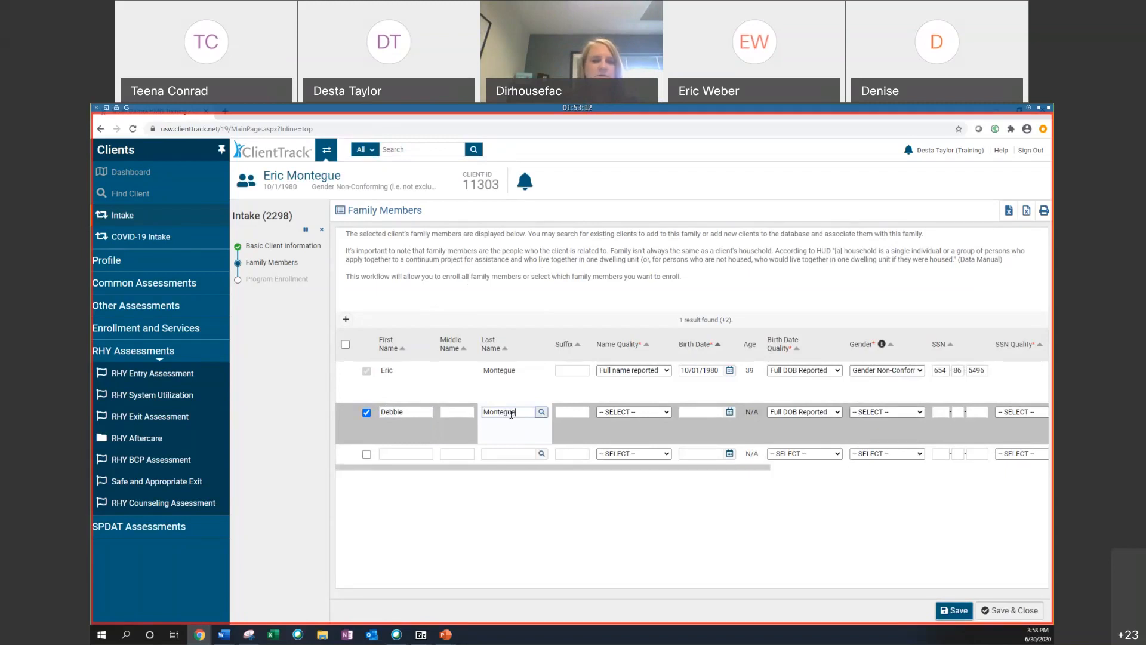
left_click(618, 418)
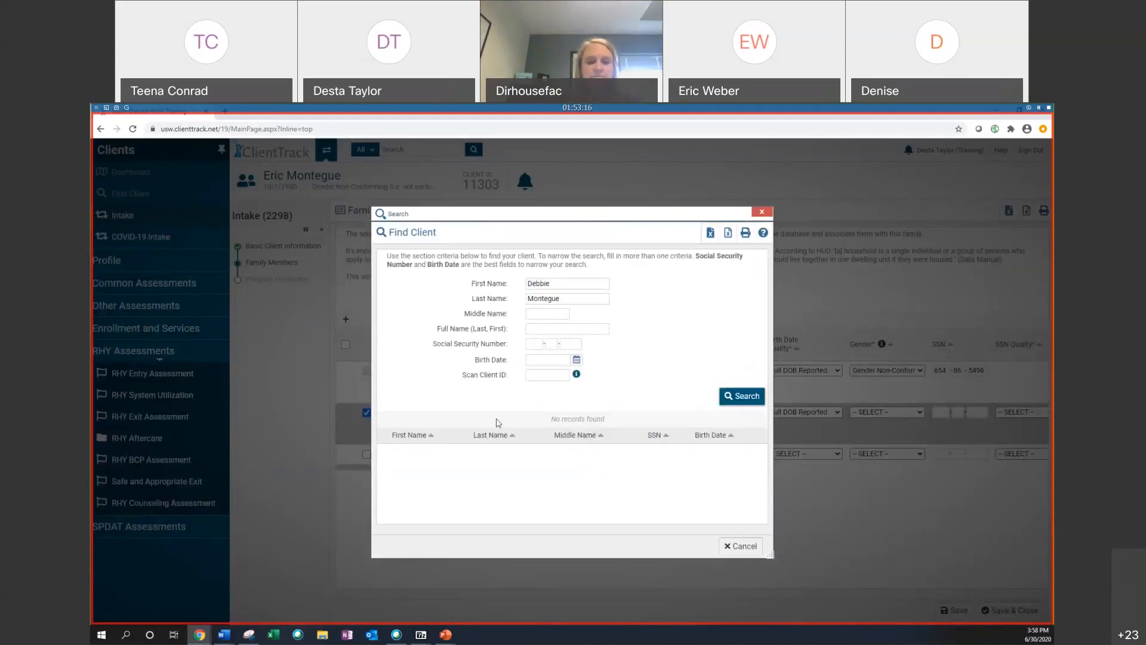
left_click(762, 212)
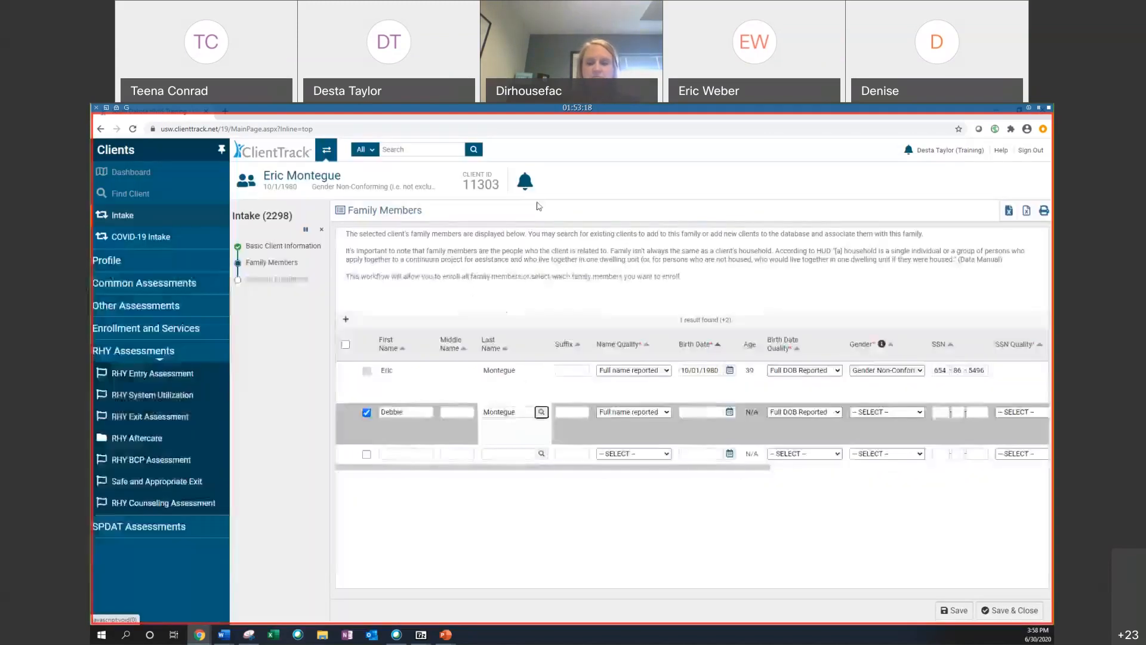
Step: Enter the family member's birth date and set her gender to Female
left_click(711, 414)
type("1/1/")
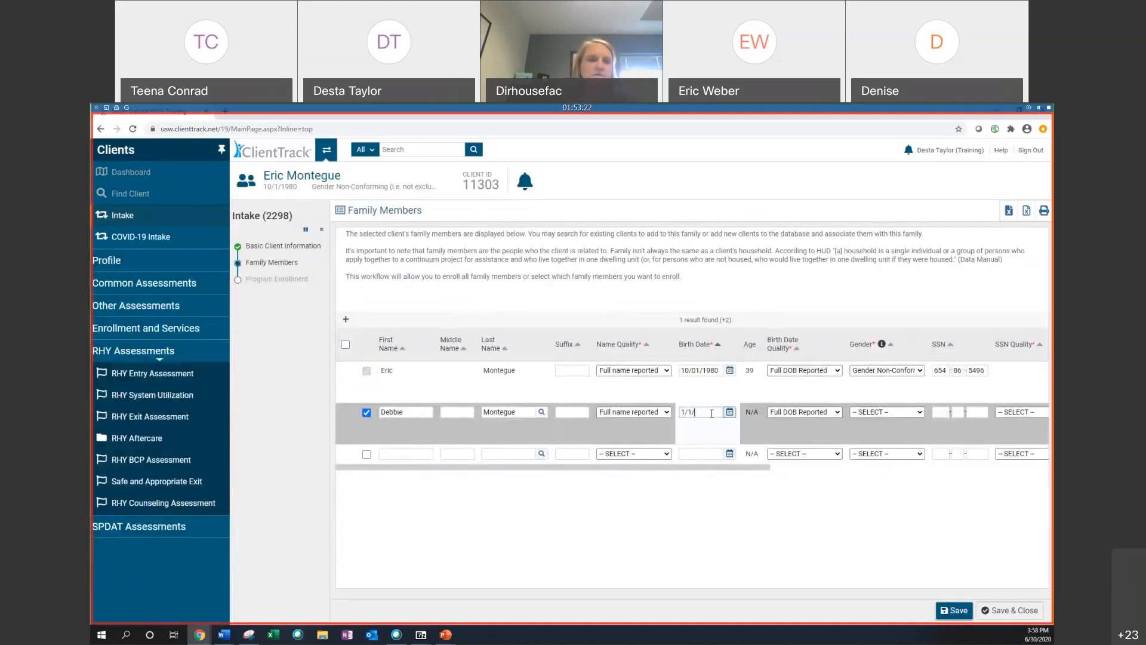
type("2015")
left_click(856, 532)
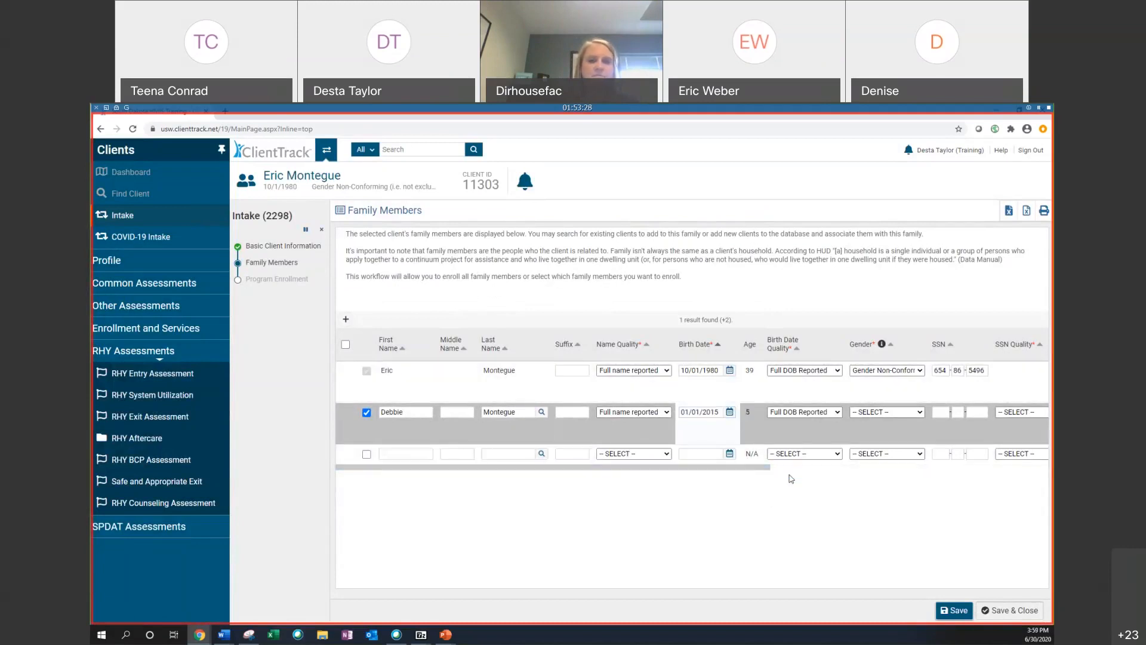
left_click_drag(740, 475, 951, 478)
left_click(528, 413)
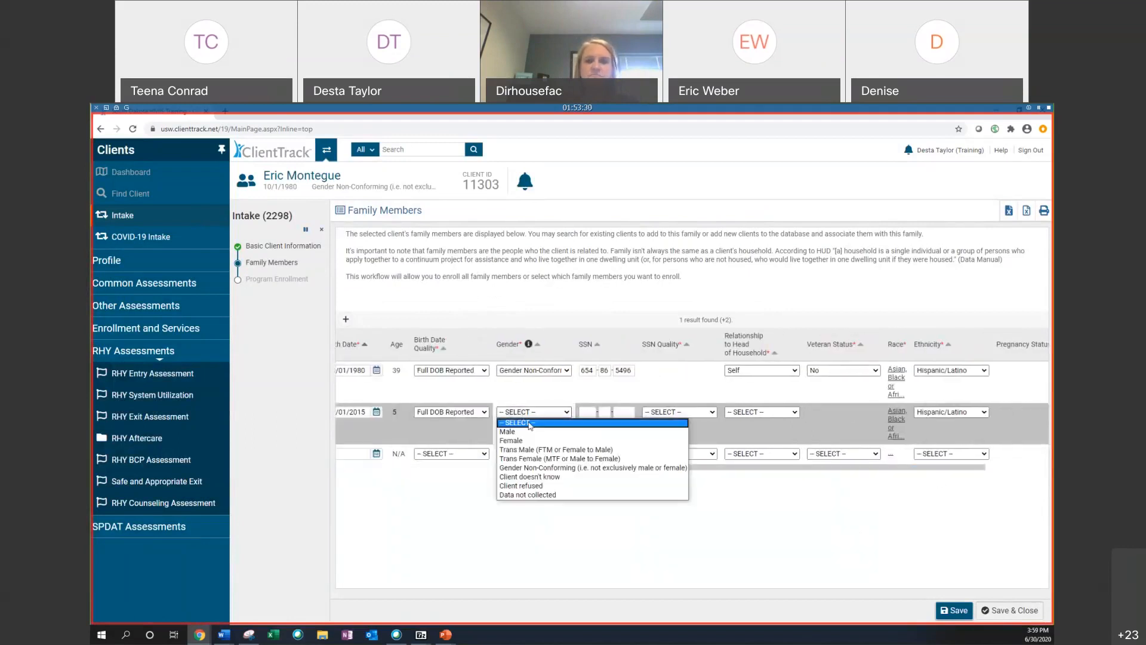
left_click(518, 440)
Step: Enter the family member's Social Security Number and set her relationship to head of household to Daughter
left_click(597, 413)
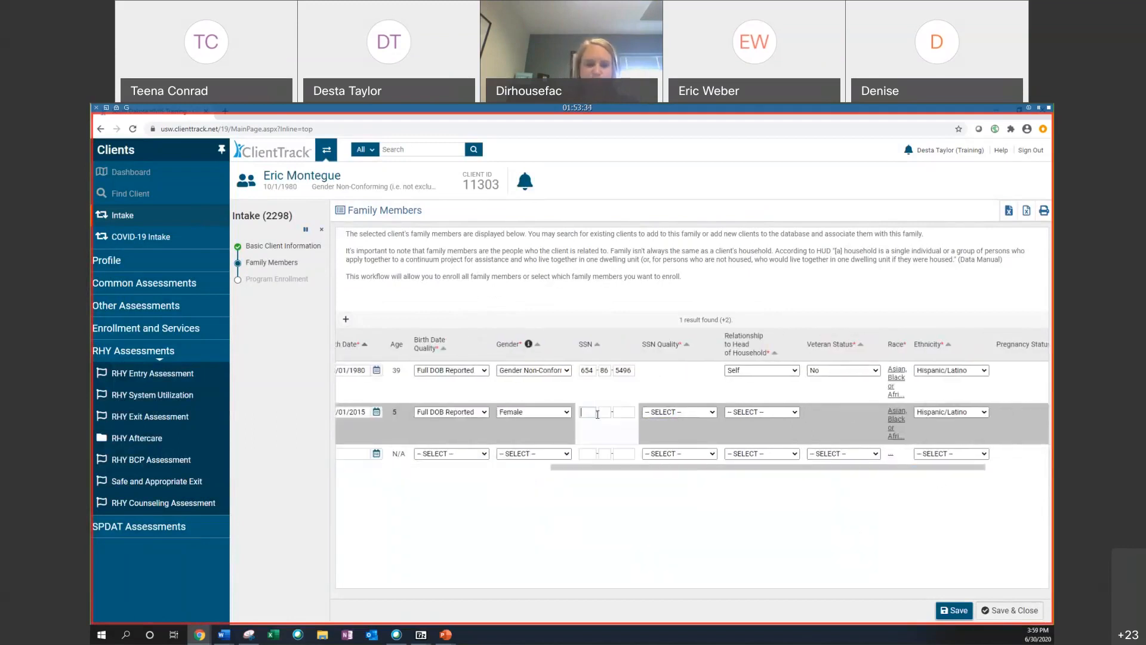
left_click(706, 416)
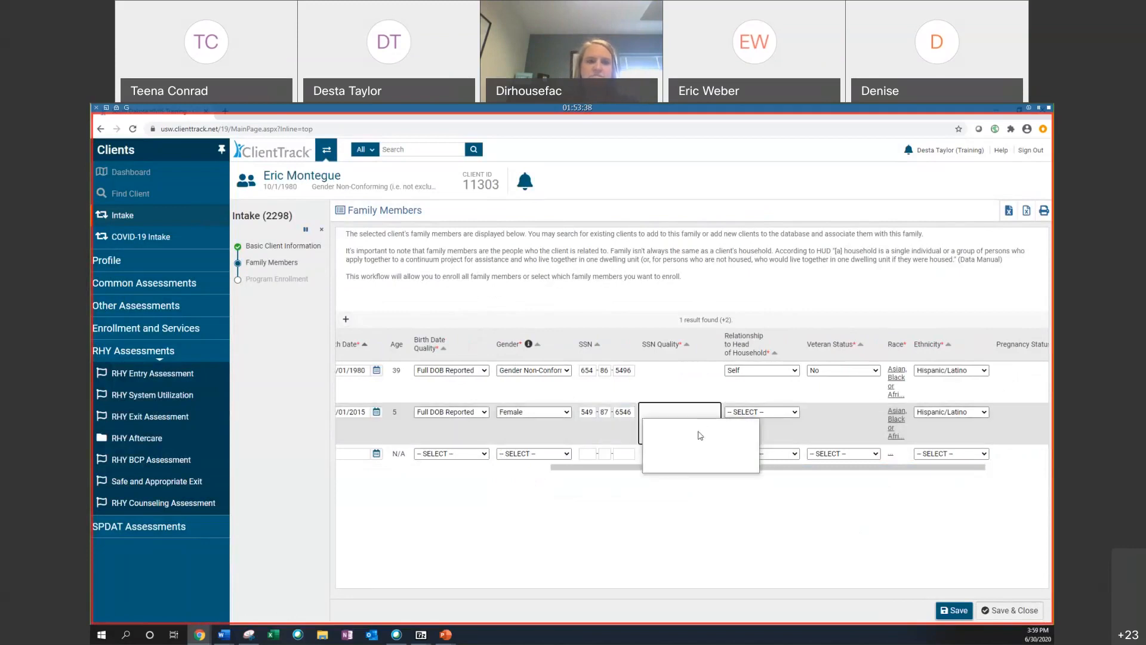
left_click(762, 412)
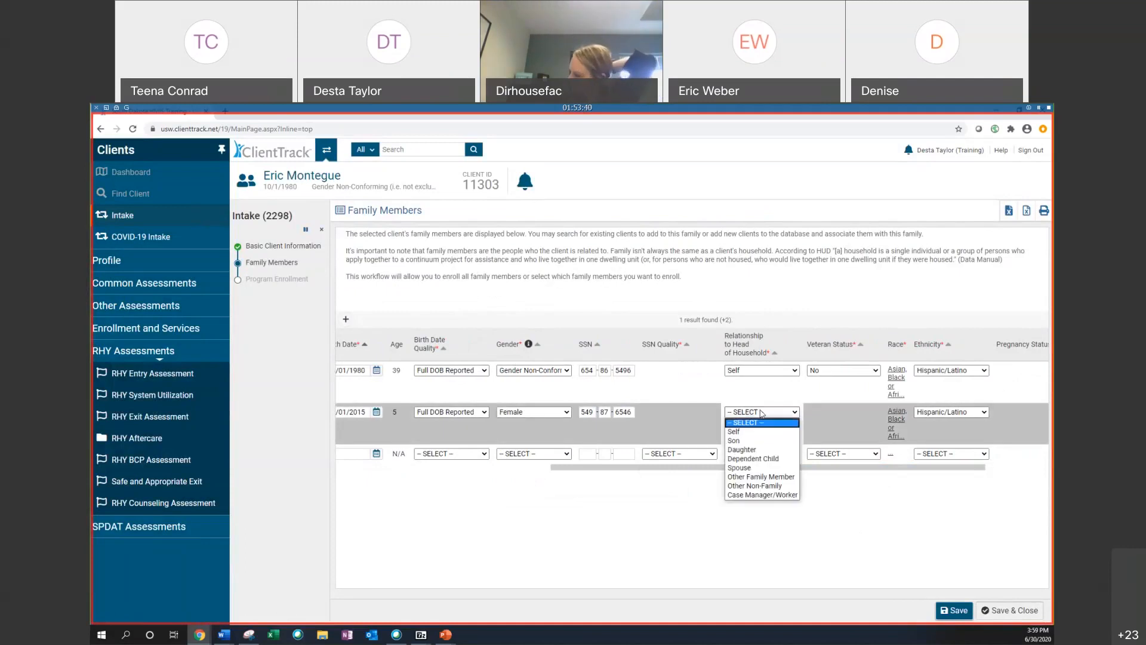
left_click(746, 450)
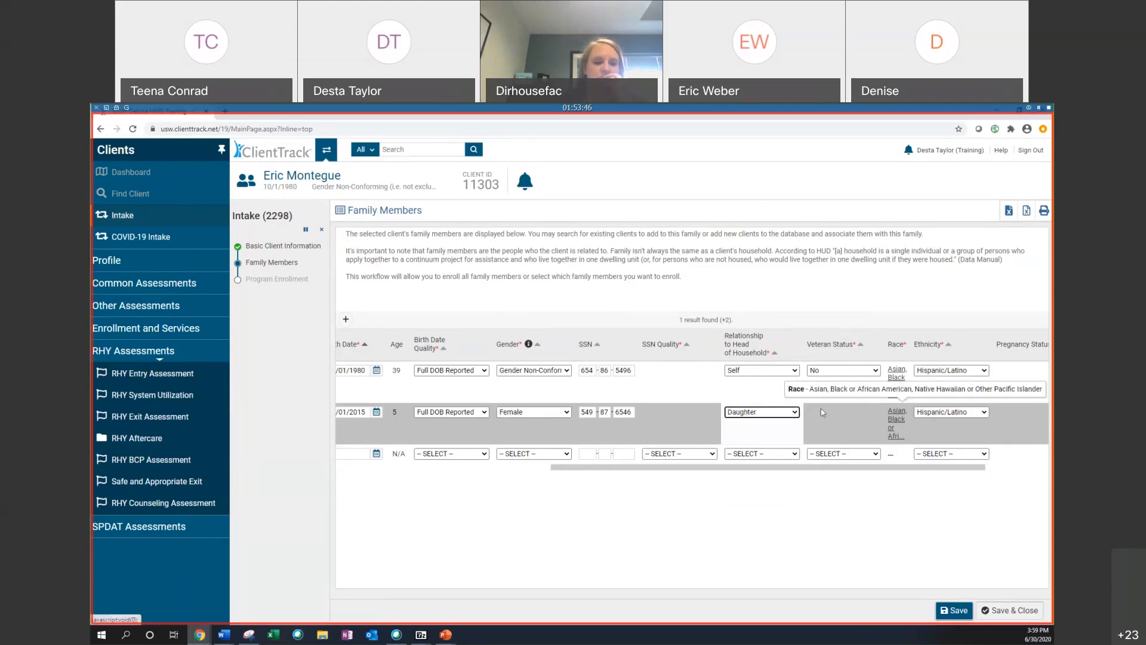
Step: Confirm the family member's race selections
left_click(894, 428)
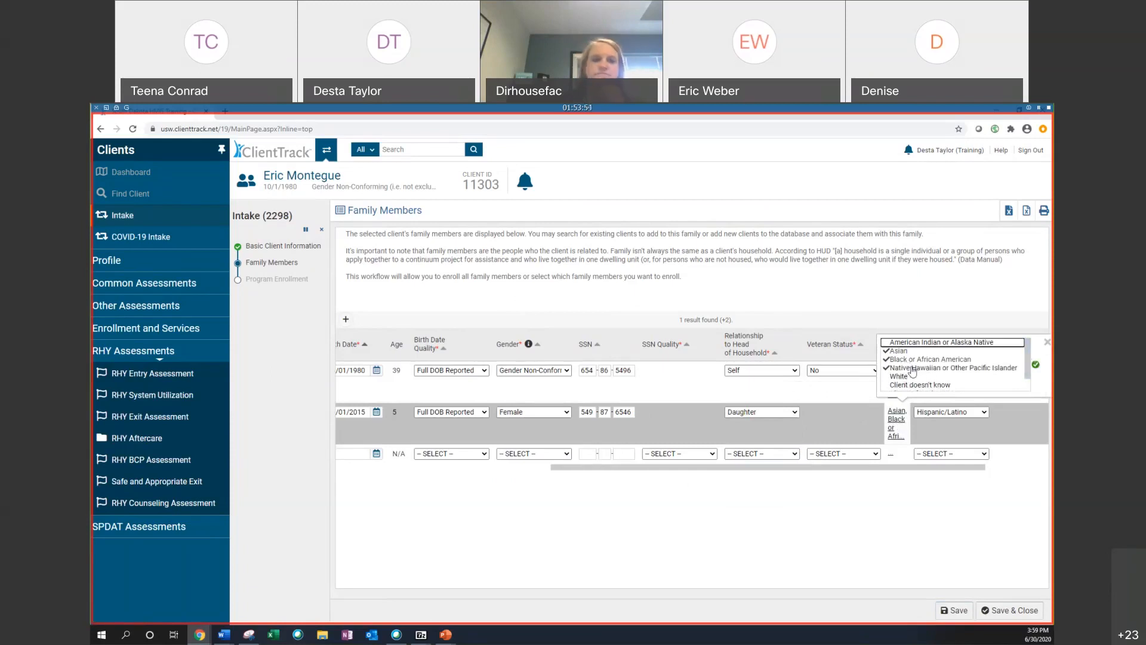
left_click(1036, 367)
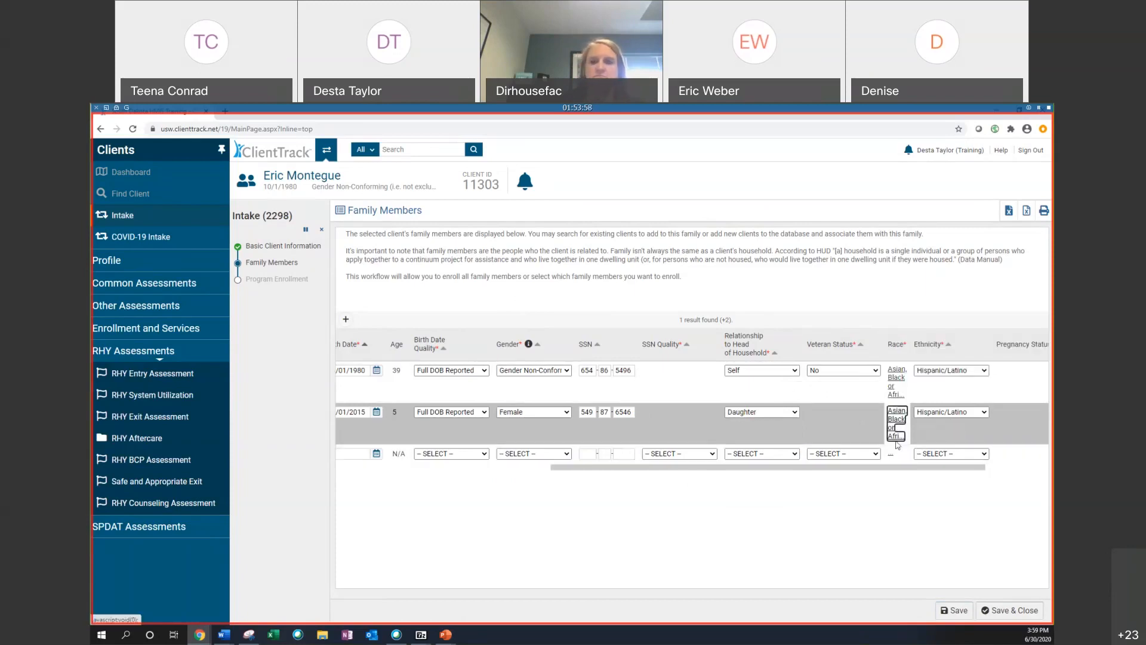
left_click_drag(801, 467, 865, 467)
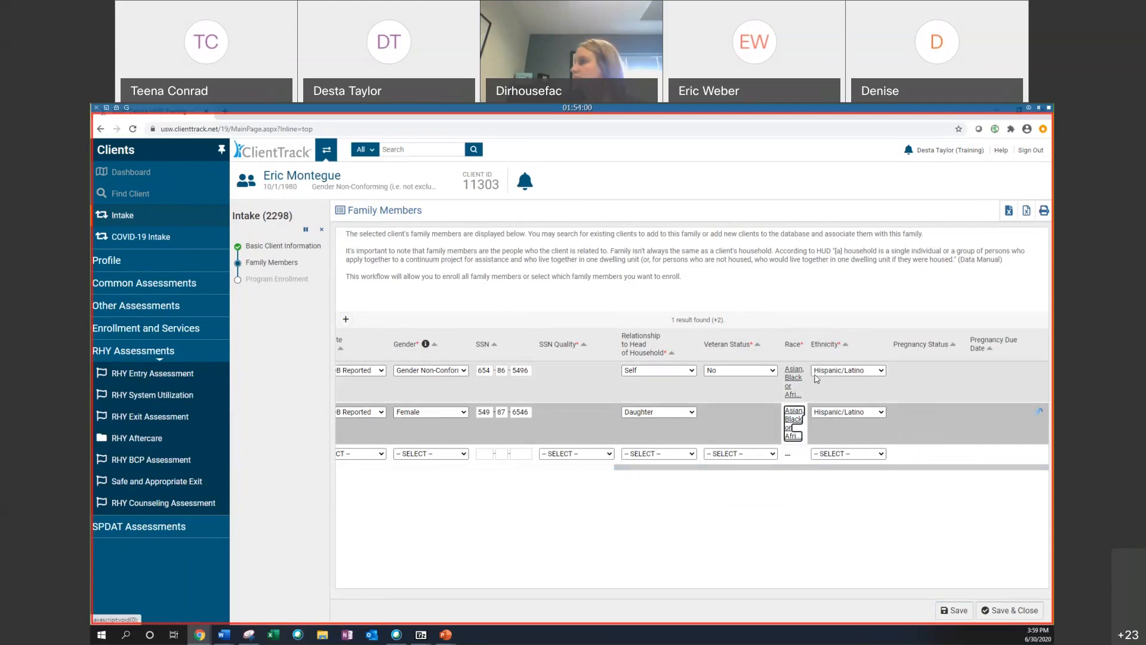
left_click_drag(799, 467, 519, 468)
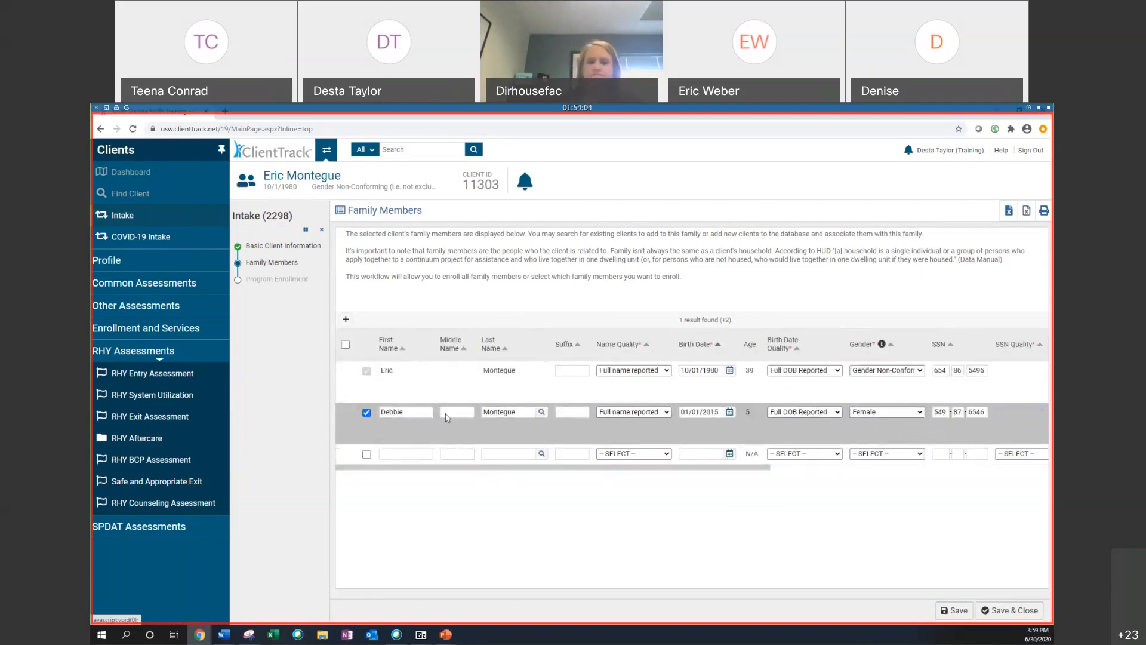
Step: Save the family members and continue to program enrollment
left_click_drag(599, 473, 901, 465)
left_click(1009, 610)
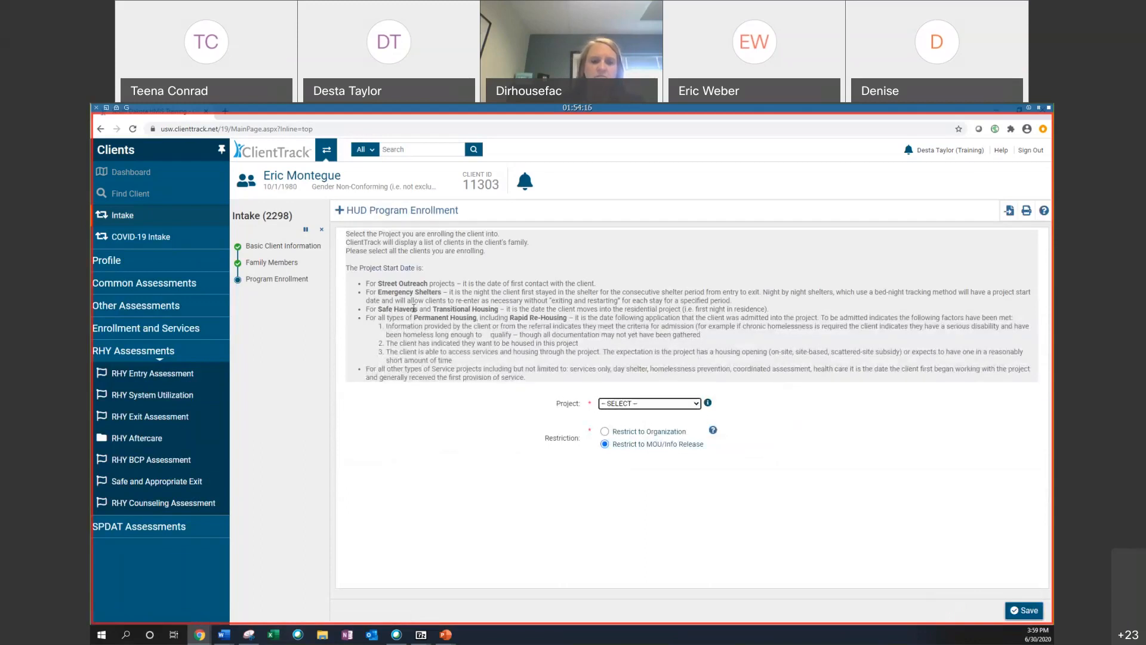
Step: Select Desta's PSH as the project for the enrollment
left_click(631, 404)
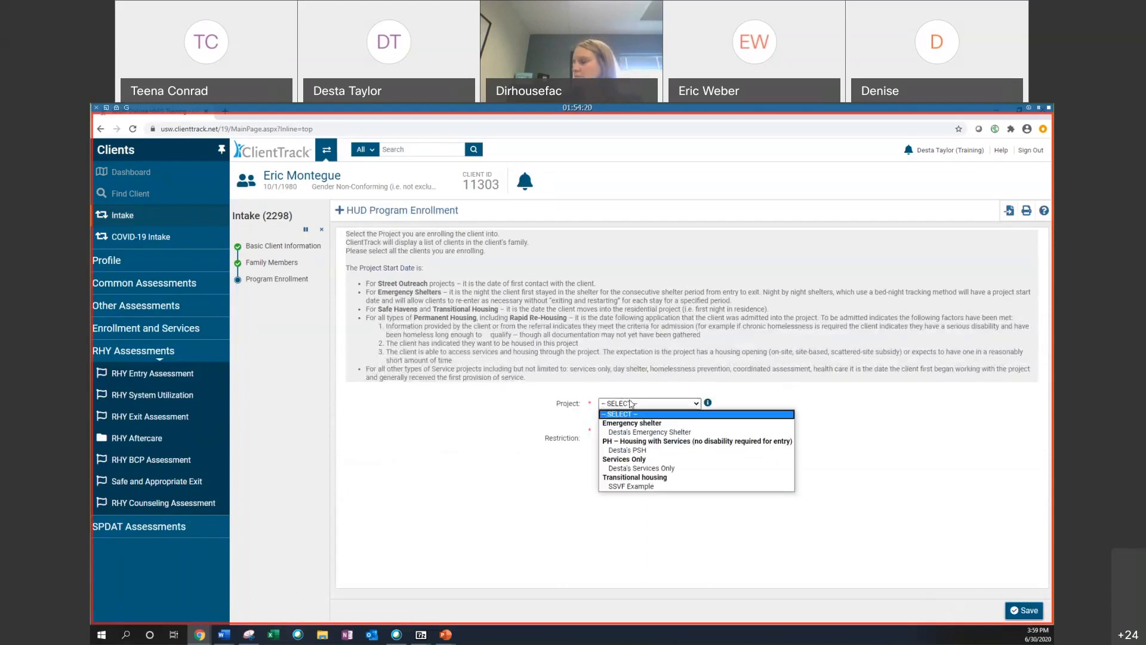
left_click(643, 451)
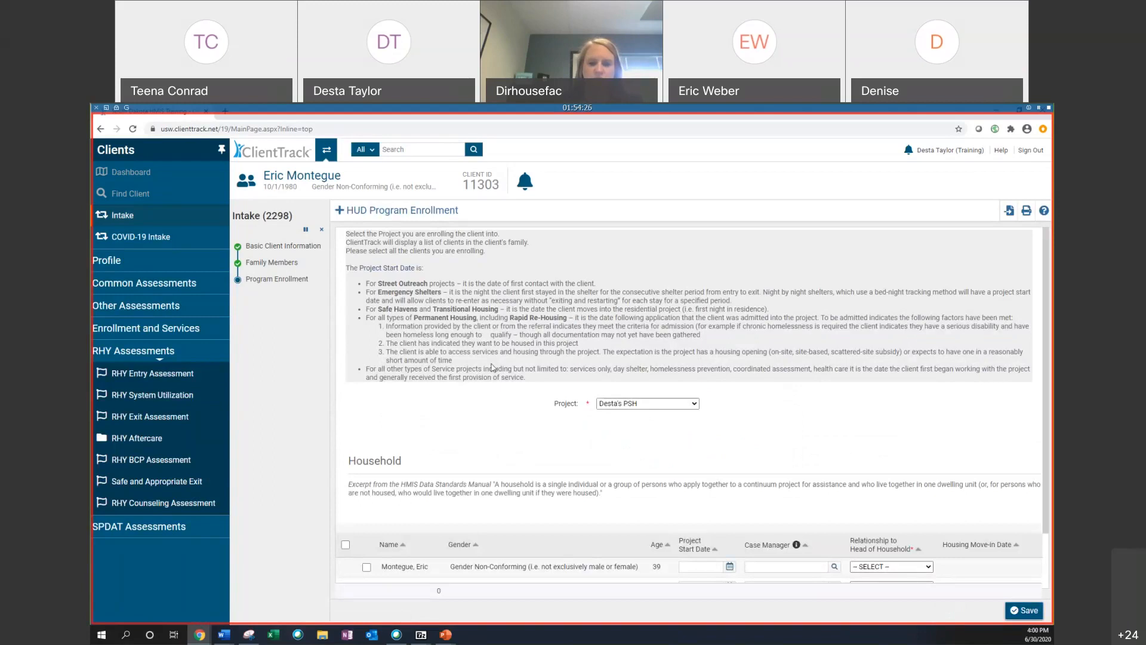
Step: Include the head of household in the enrollment with a project start date of 06/01/2018
scroll(501, 369, "down", 1)
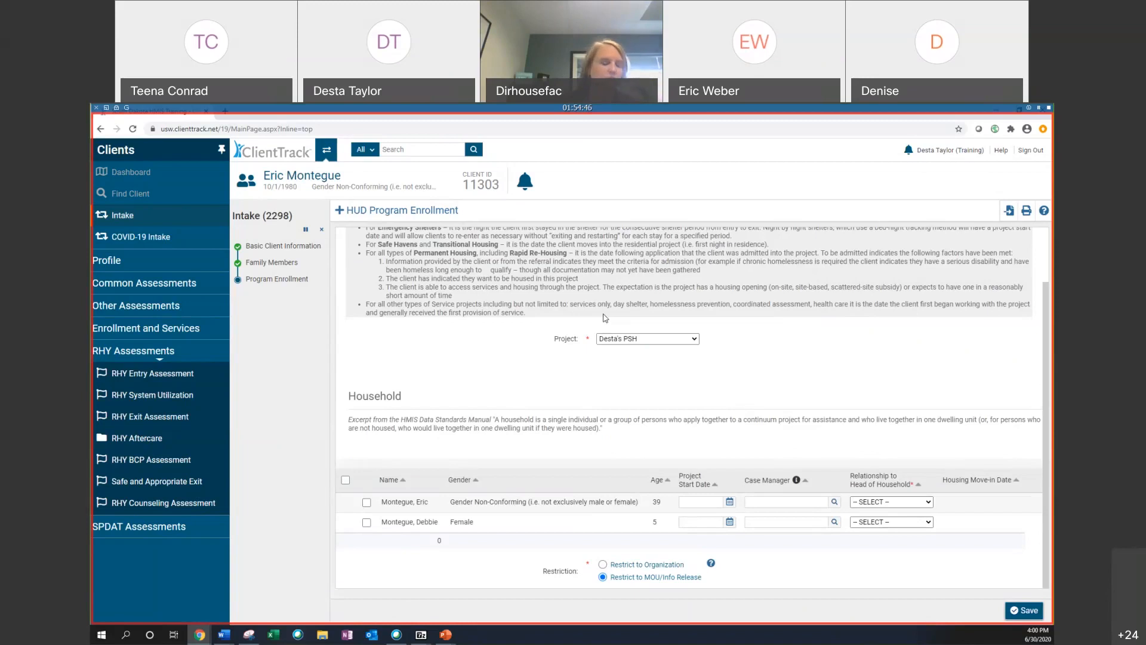
left_click(366, 502)
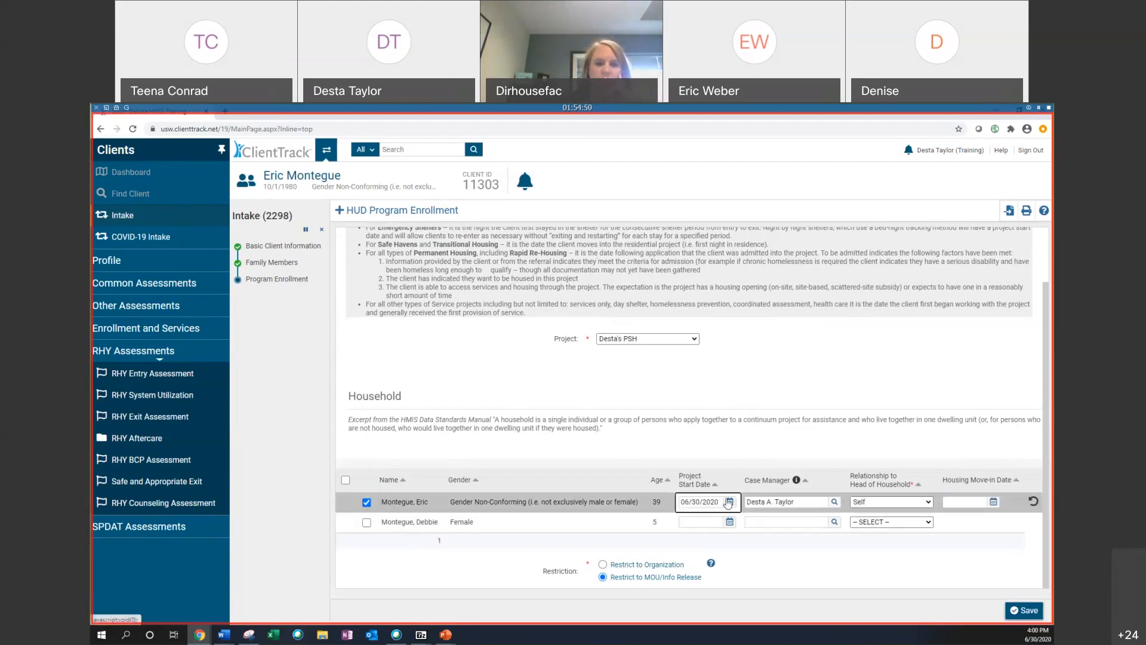
left_click(734, 504)
left_click(735, 518)
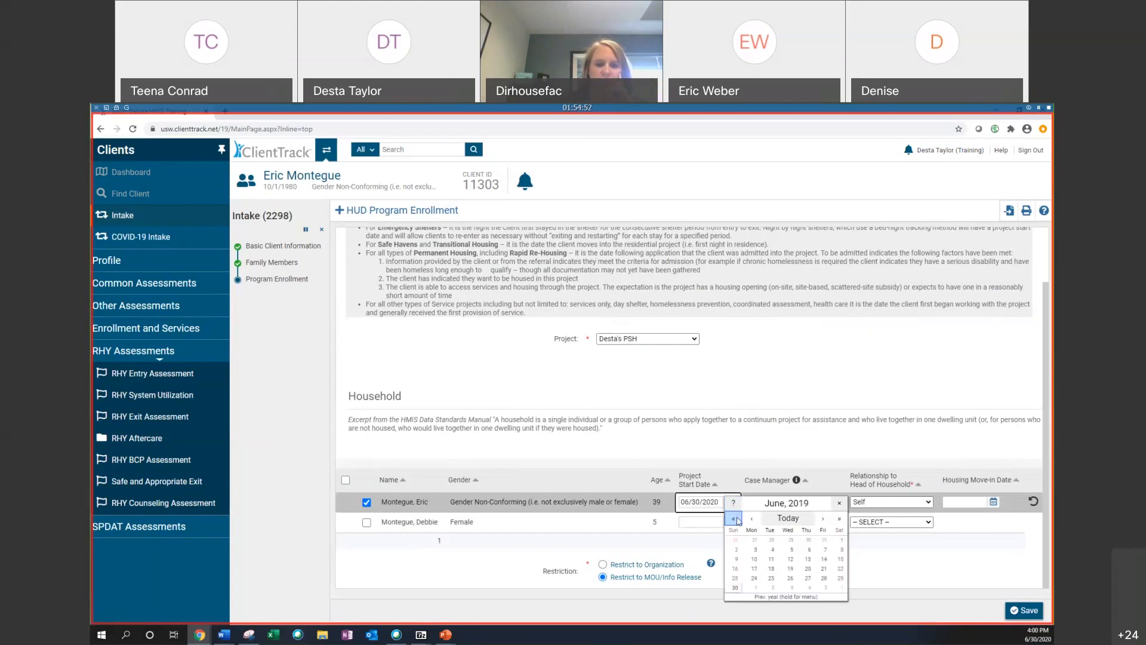
left_click(735, 518)
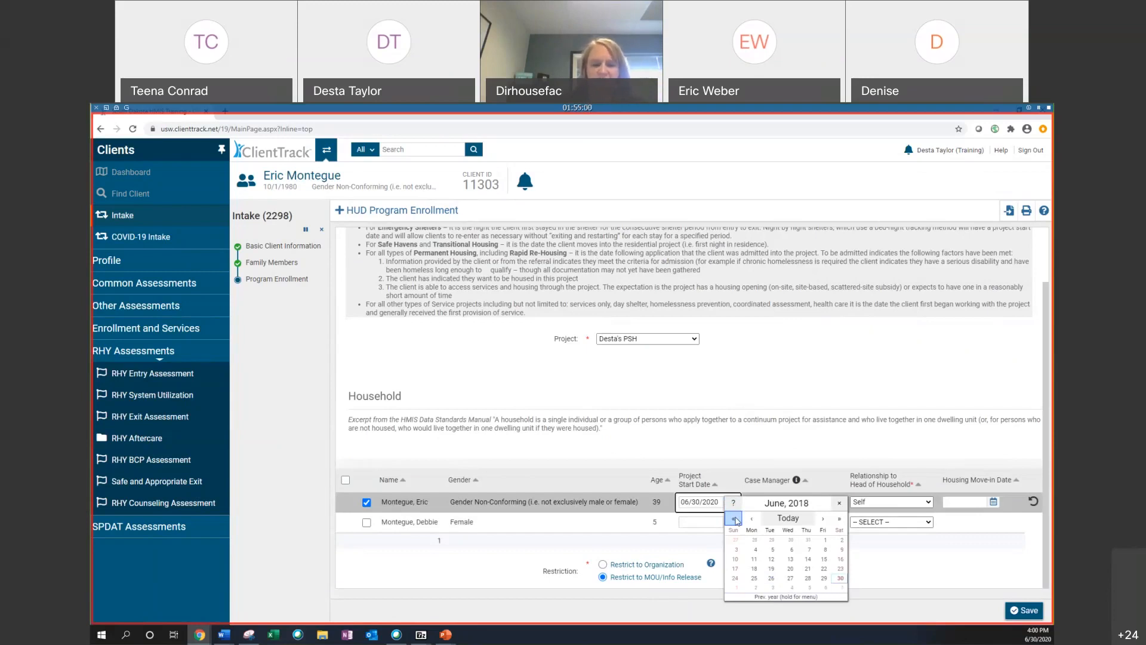
left_click(825, 540)
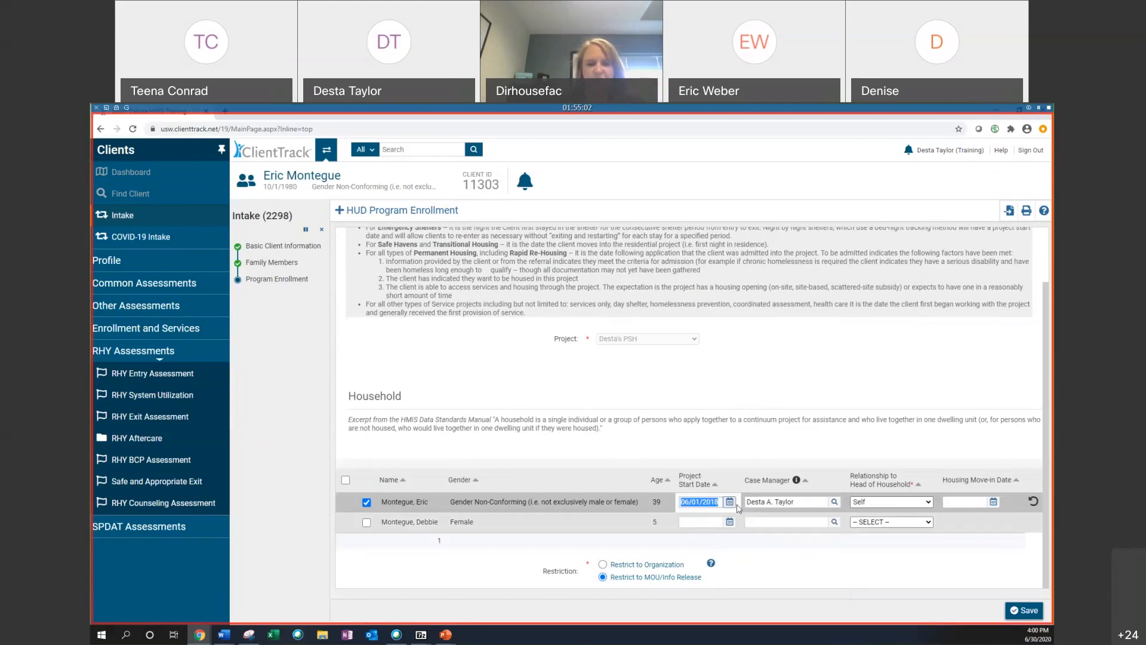
Step: Include the daughter with a project start date of 06/01/2018 and save the program enrollment
left_click(730, 522)
left_click(752, 518)
left_click(752, 518)
left_click(840, 518)
left_click(735, 518)
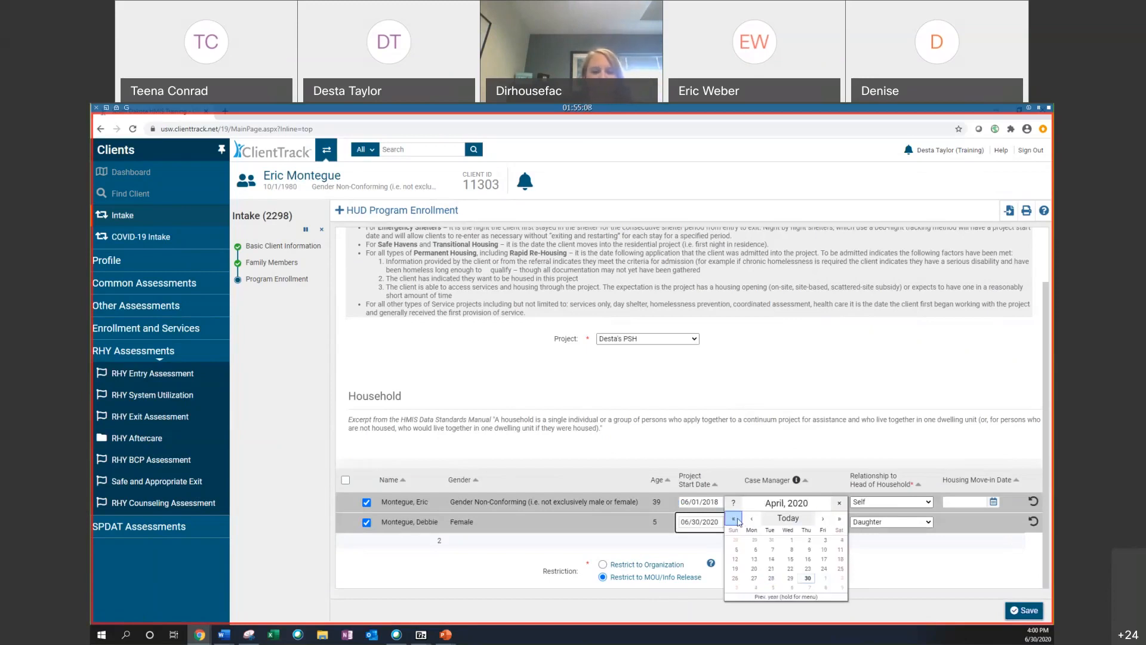
left_click(735, 519)
left_click(735, 519)
left_click(823, 519)
left_click(823, 519)
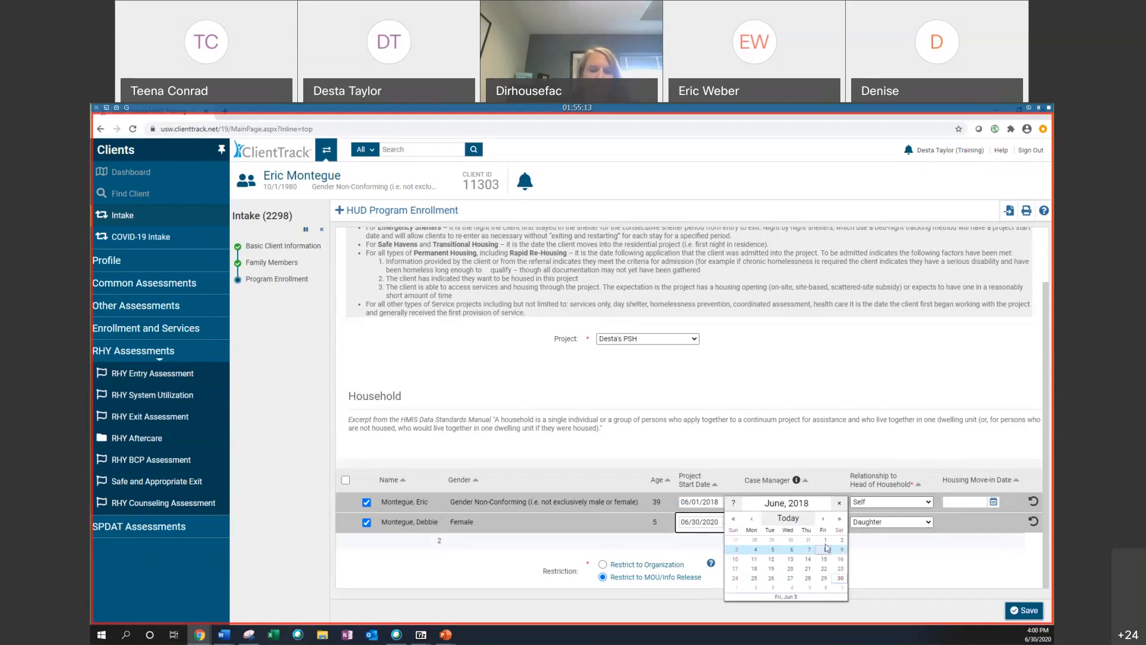
left_click(826, 540)
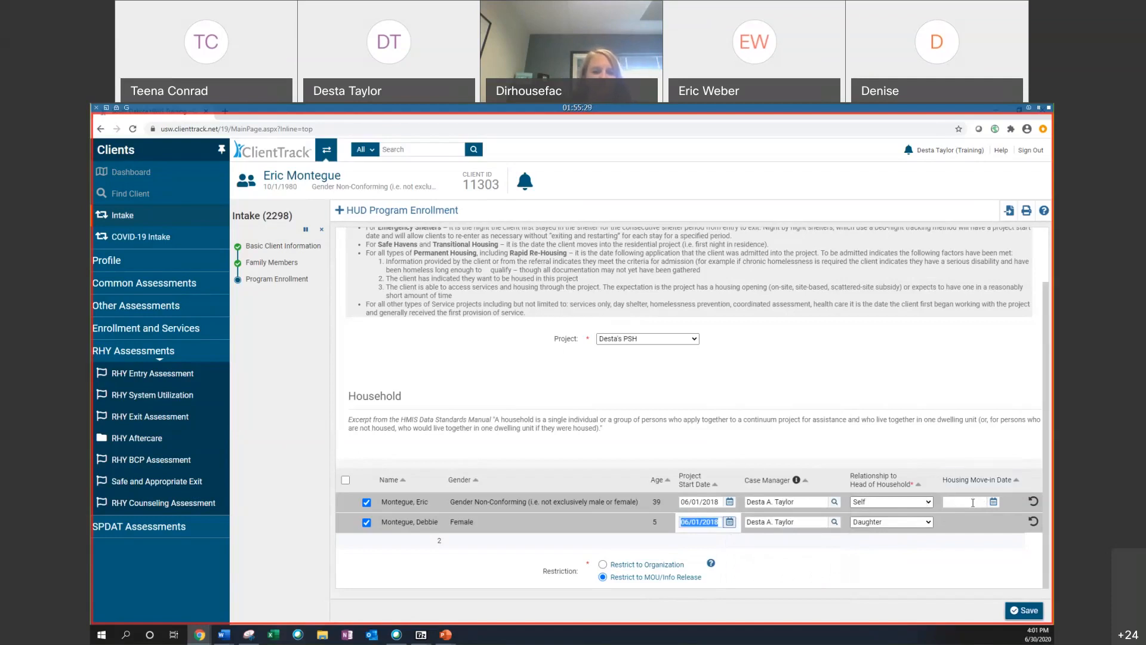
left_click(696, 500)
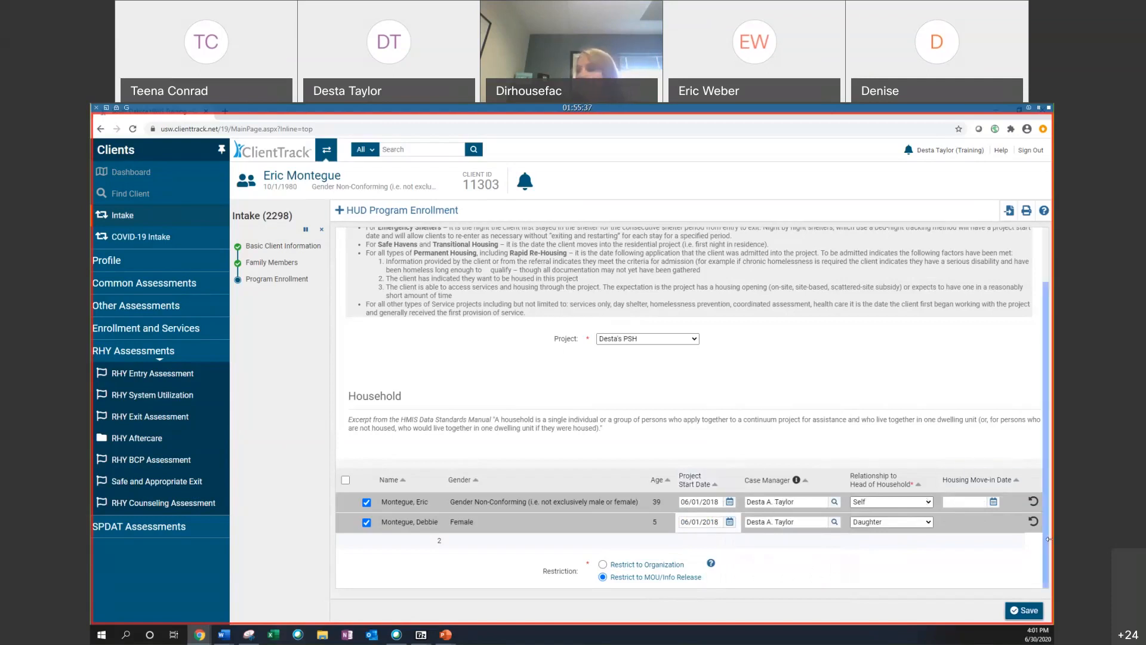
left_click(1025, 609)
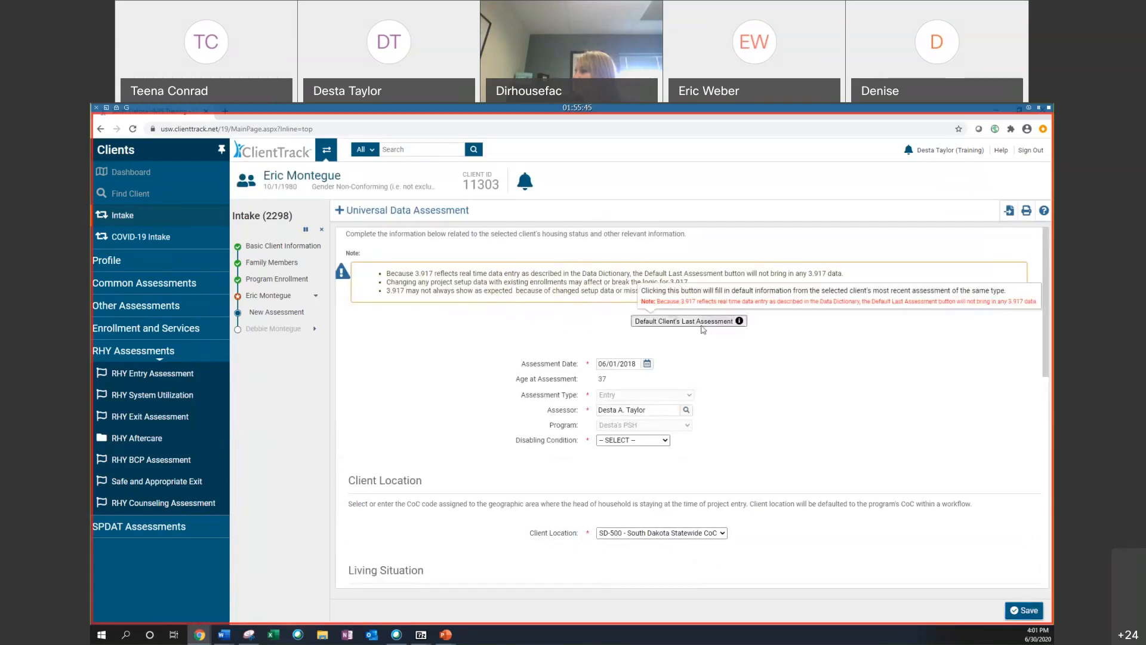
Step: Fill the assessment with defaults from the client's last assessment
scroll(701, 328, "down", 3)
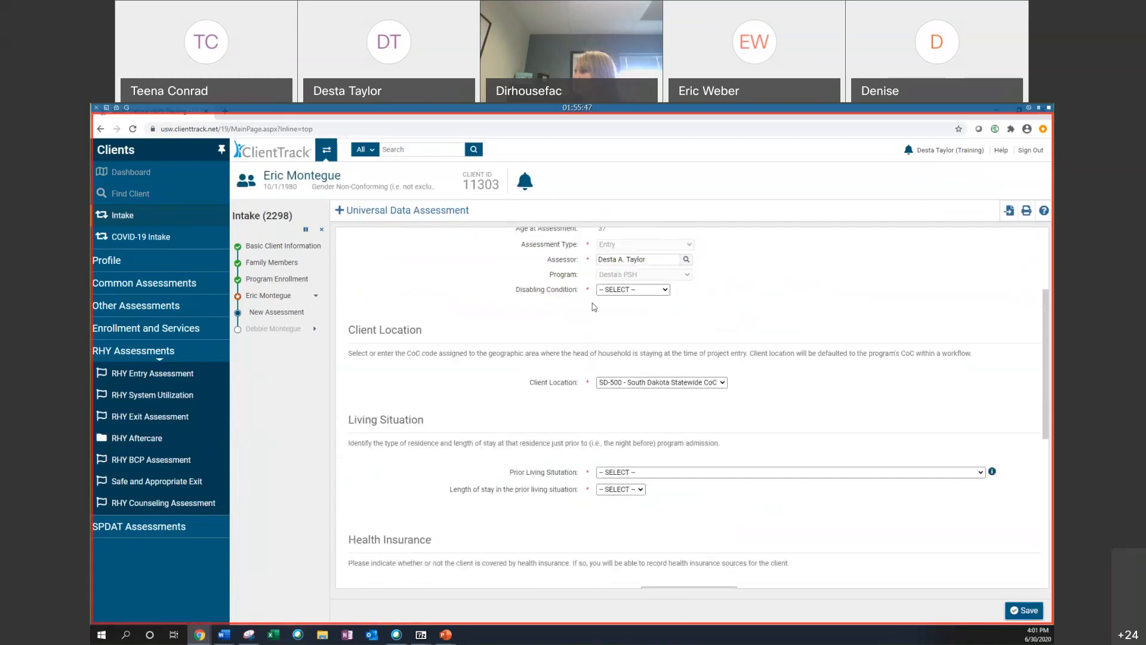
scroll(699, 319, "up", 3)
left_click(705, 321)
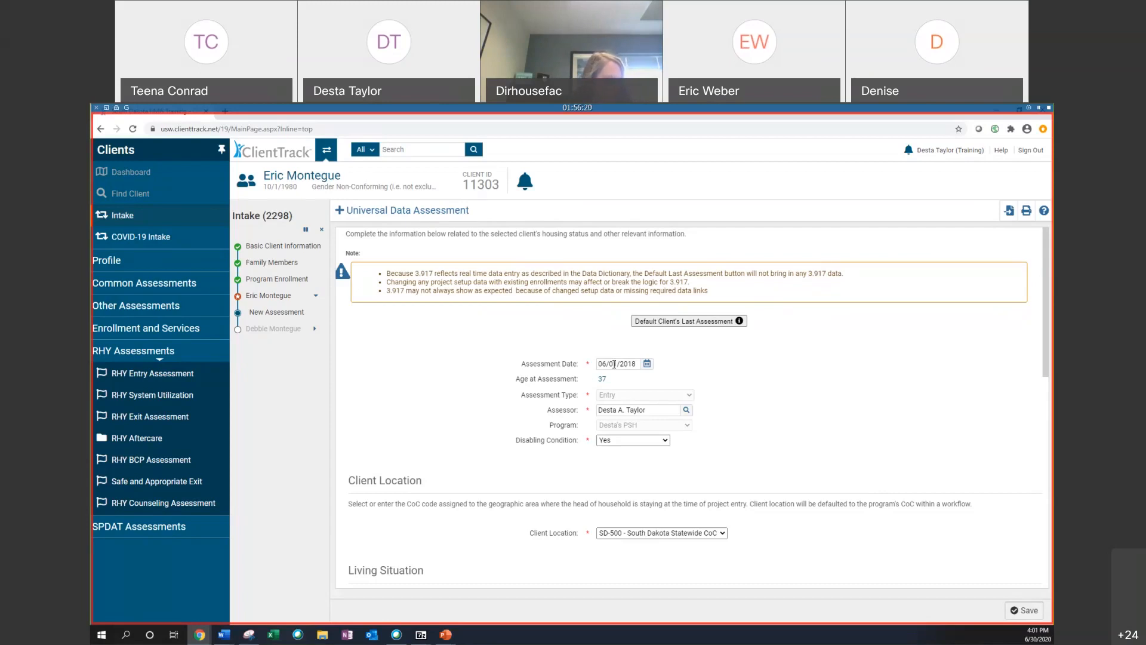
scroll(689, 269, "down", 1)
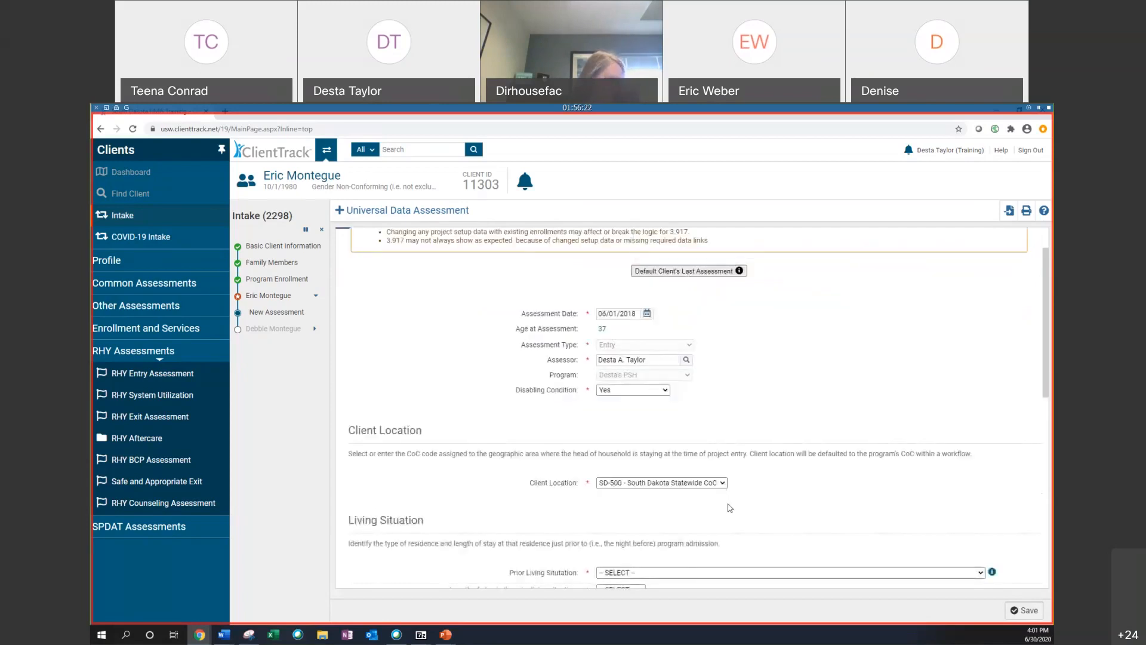
scroll(730, 508, "up", 1)
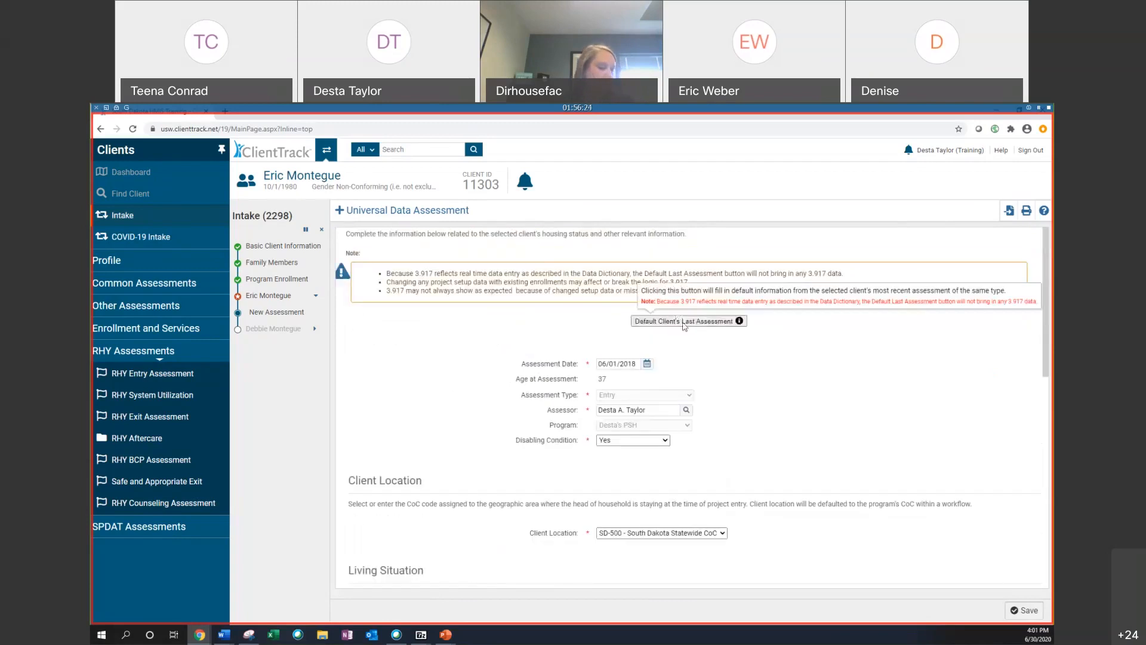
left_click(683, 323)
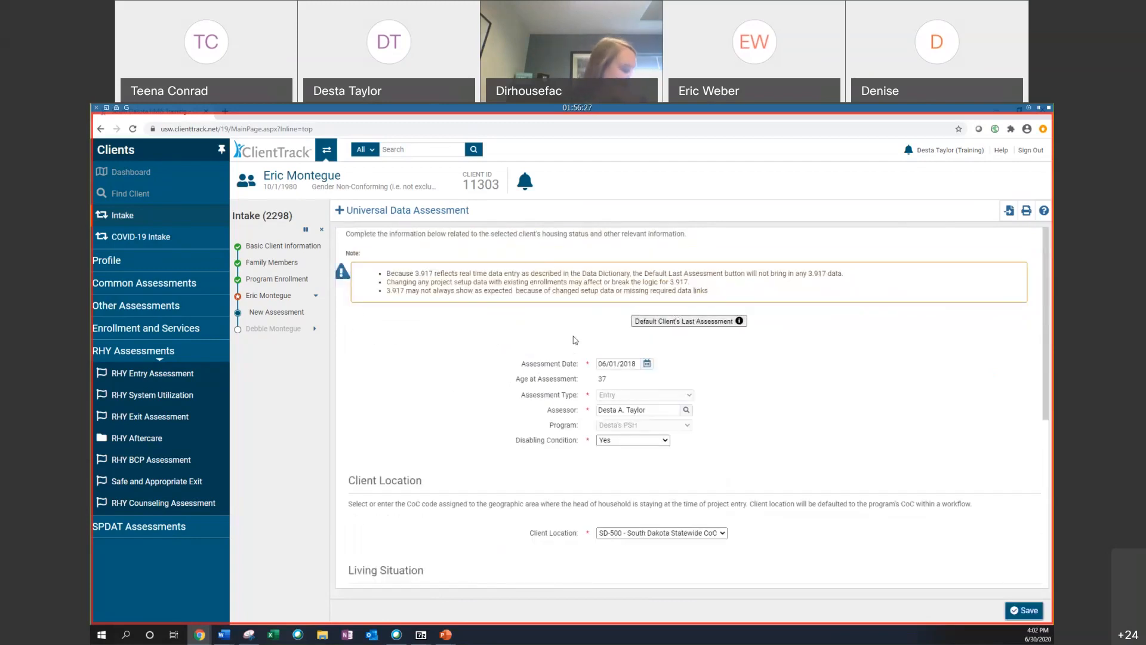
Step: Review the reference document listing the client's prior living situations and homeless history
scroll(582, 346, "down", 3)
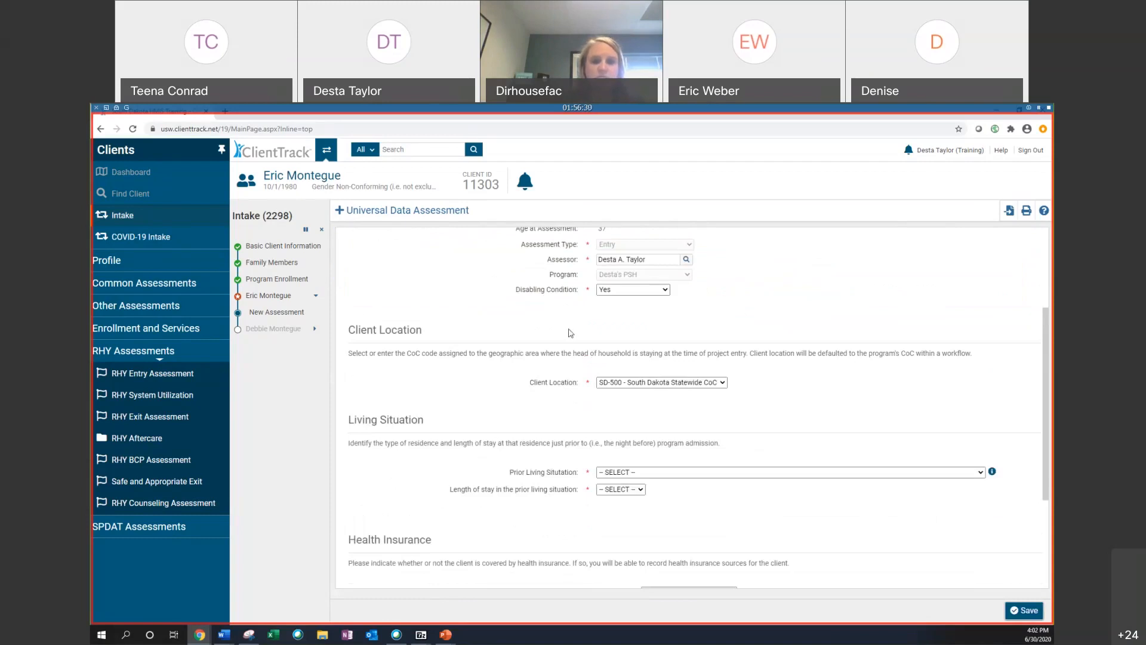
scroll(674, 513, "up", 1)
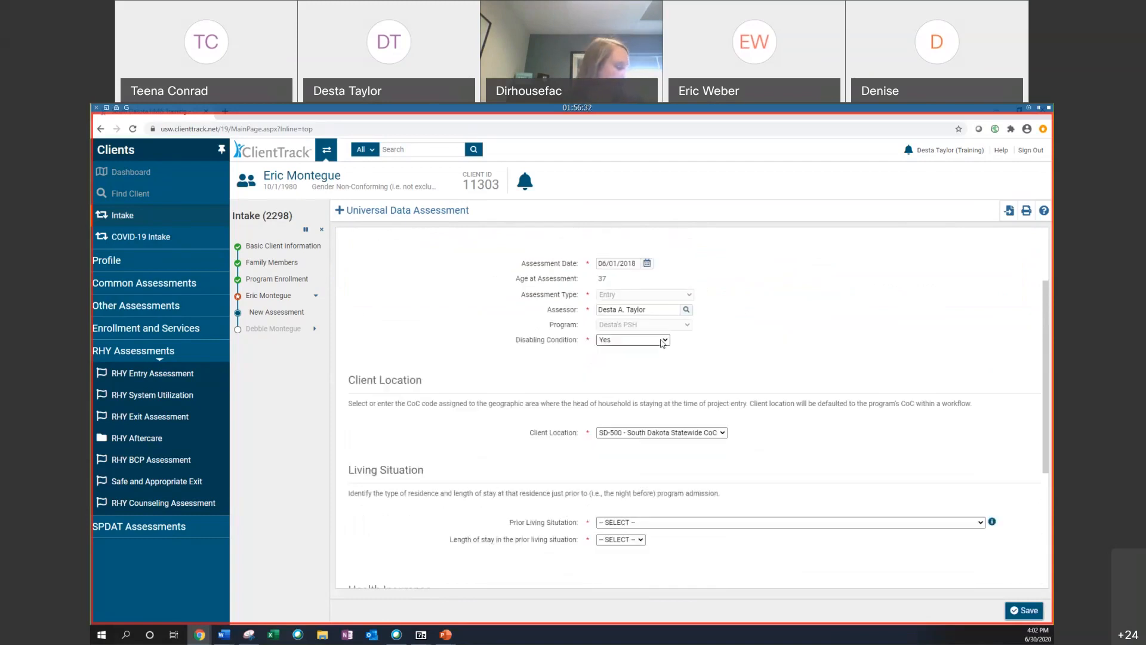
scroll(391, 402, "down", 2)
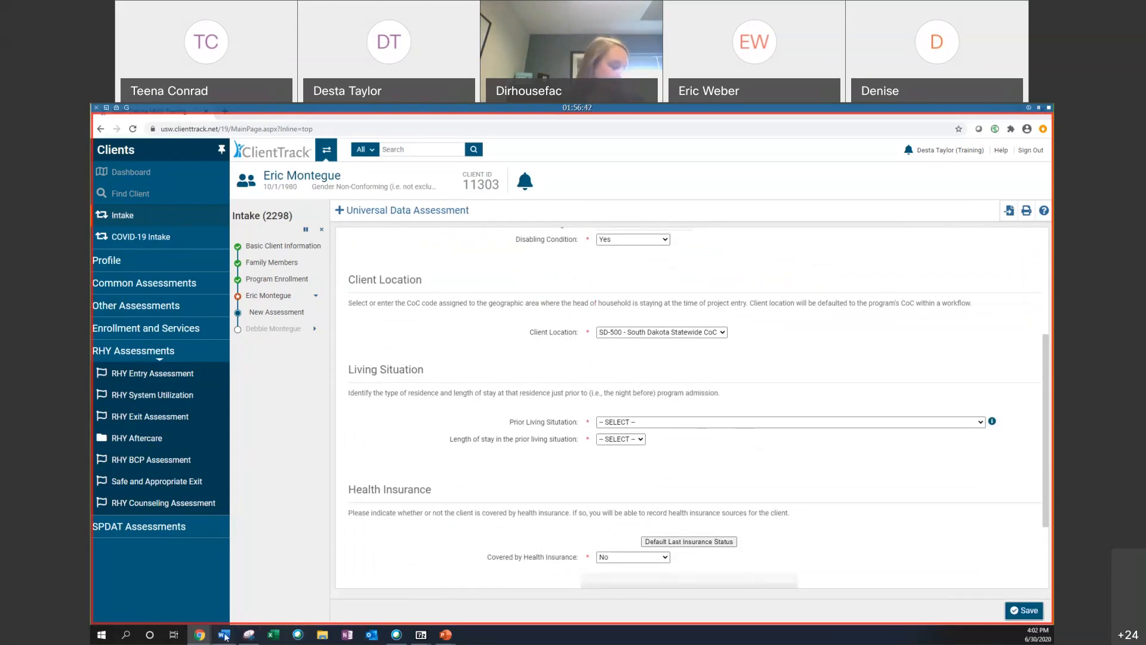
mouse_move(224, 635)
left_click(648, 596)
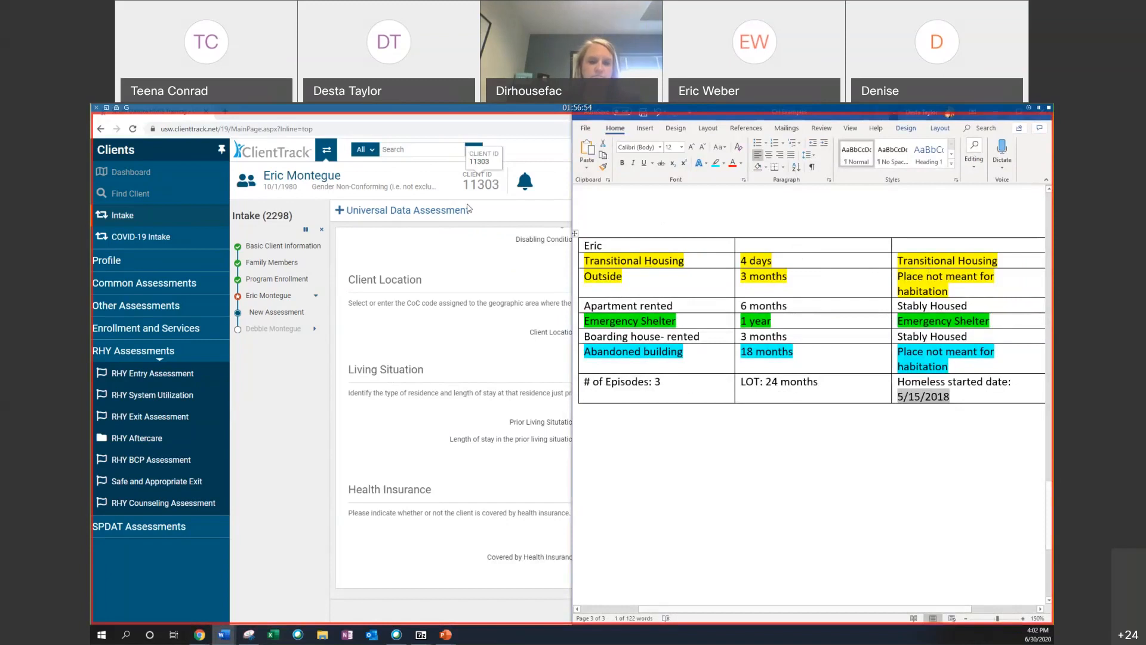
left_click(507, 276)
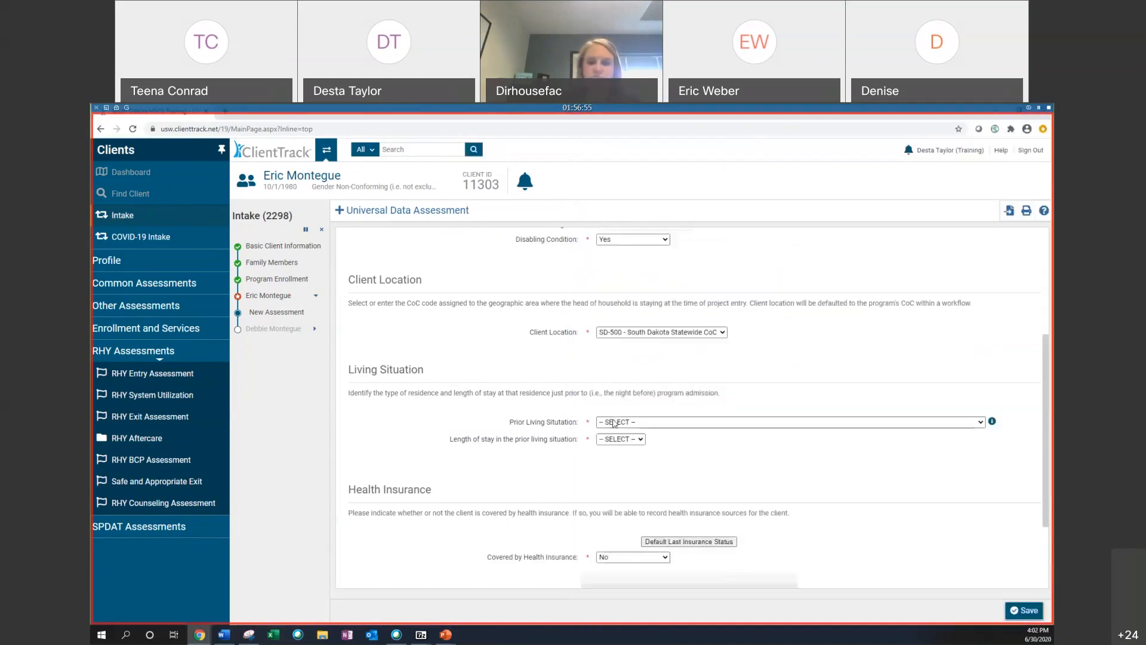
Step: Set prior living situation to Place not meant for habitation and length of stay to 90 days or more, but less than one year
left_click(685, 422)
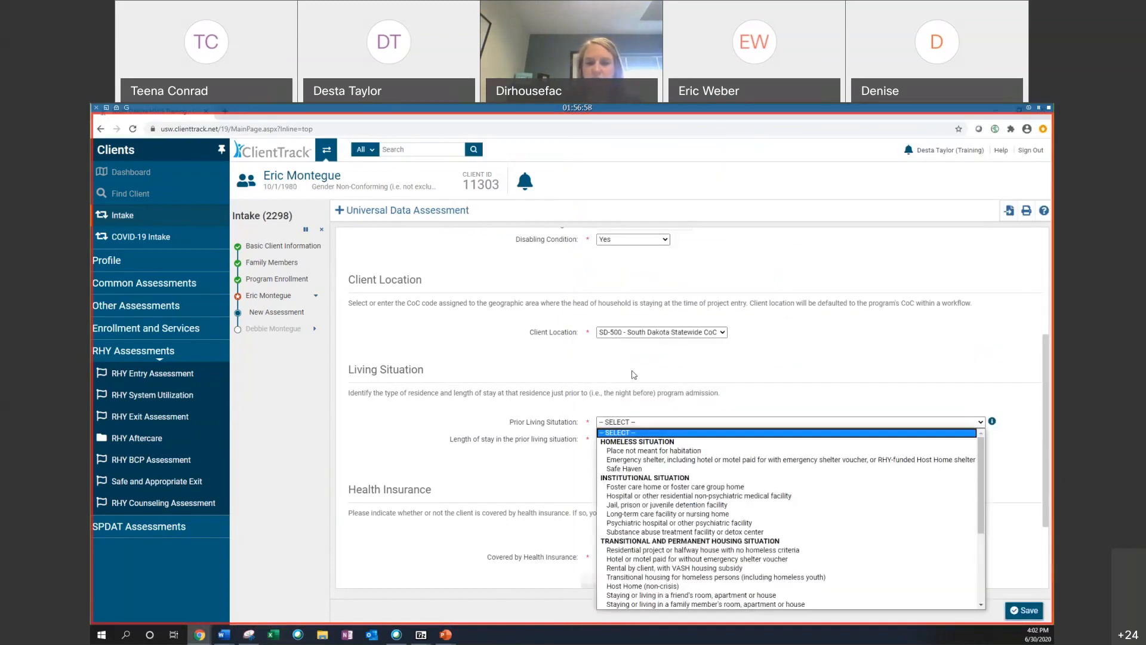
left_click(653, 454)
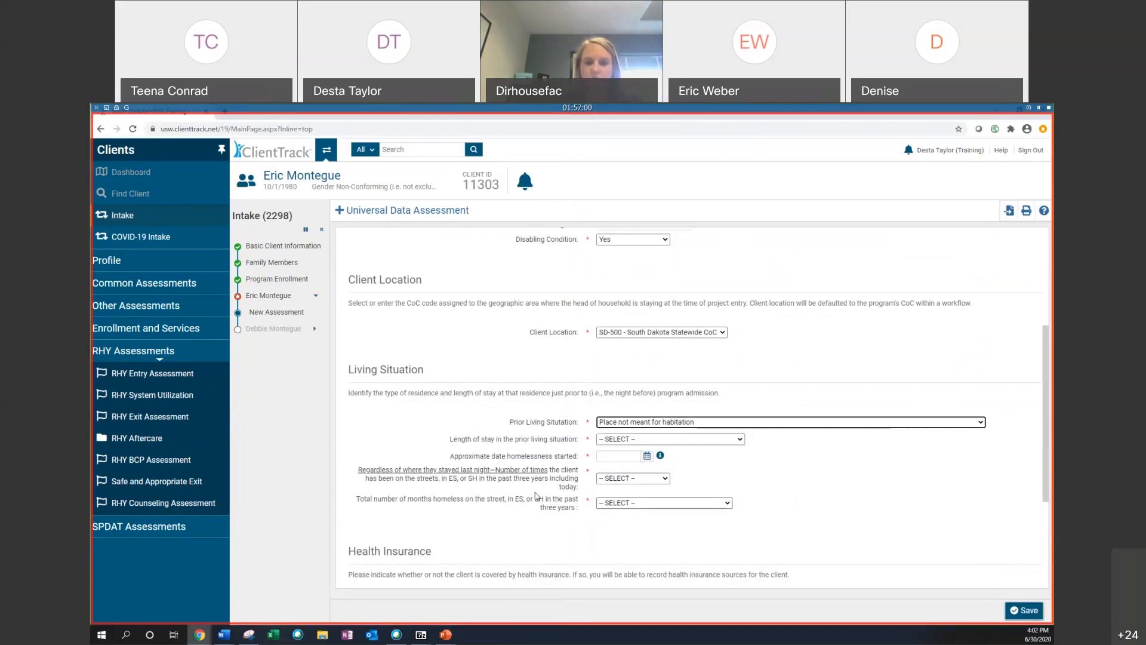
left_click(635, 440)
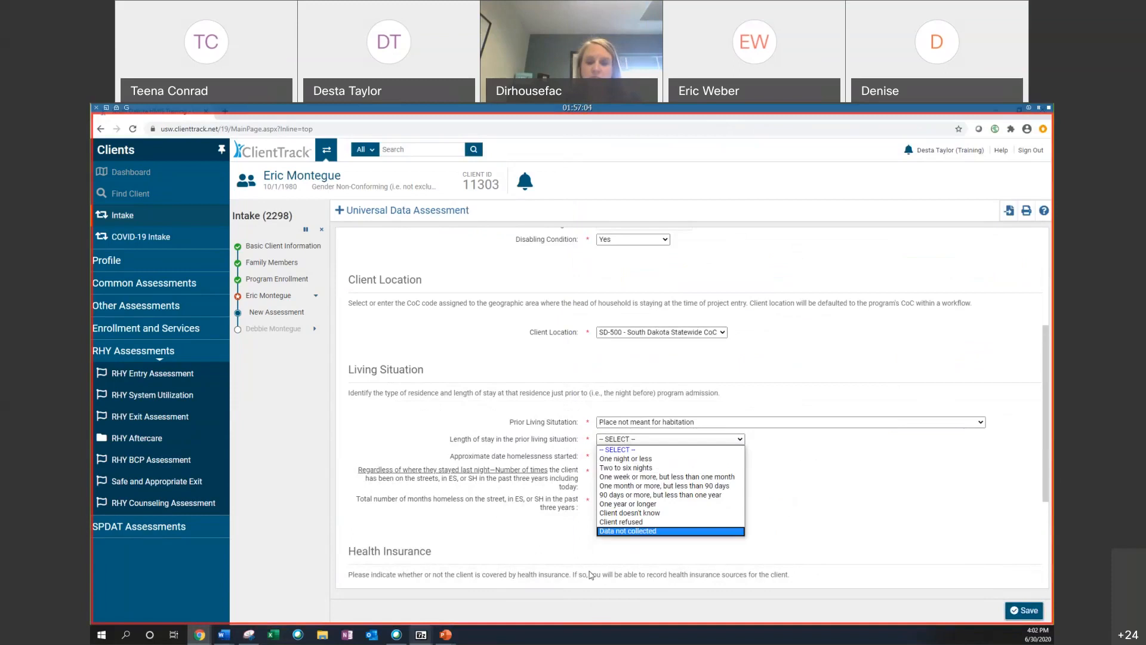
left_click(658, 495)
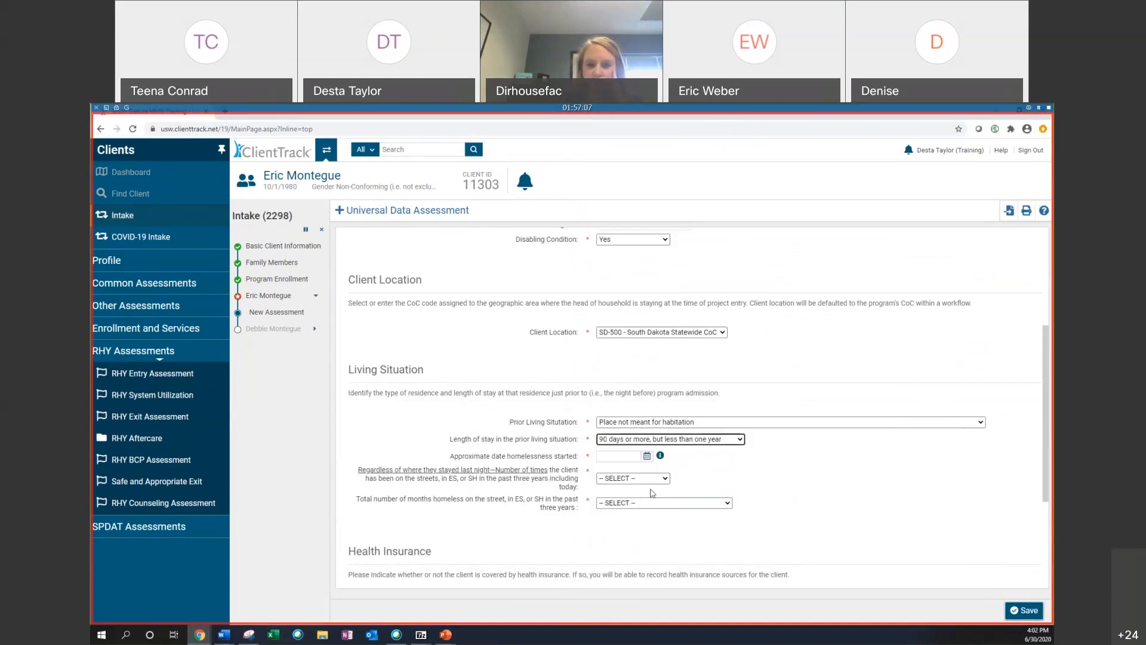
Step: Enter 05/15/2018 as the approximate date homelessness started
left_click(647, 457)
left_click(647, 457)
left_click(631, 456)
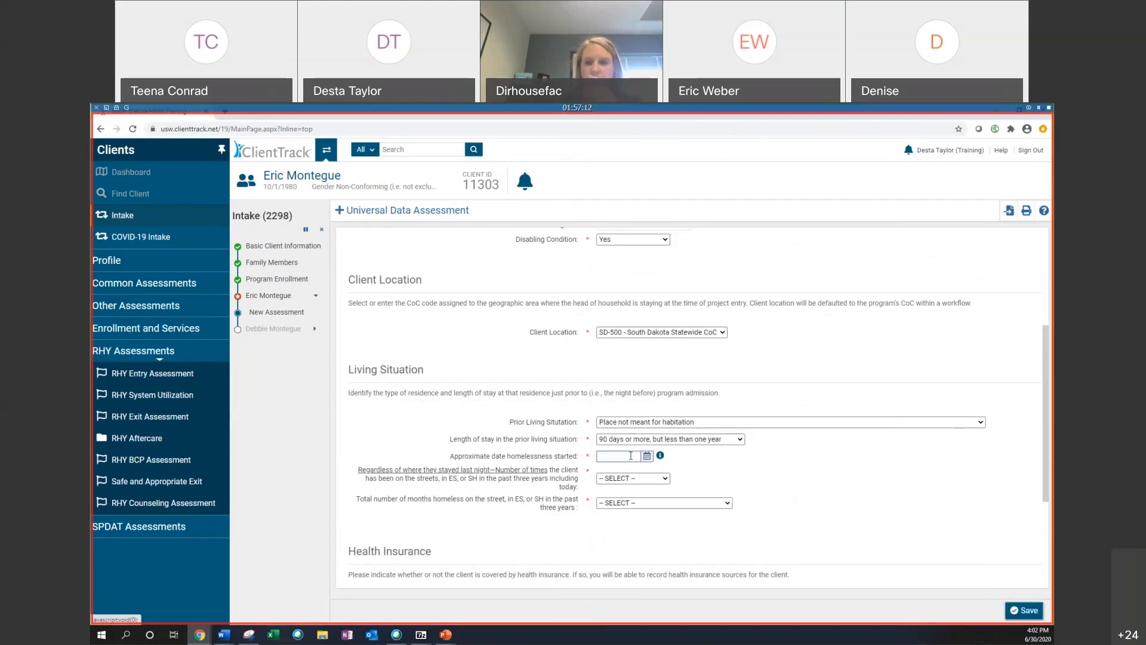
type("5/15/1")
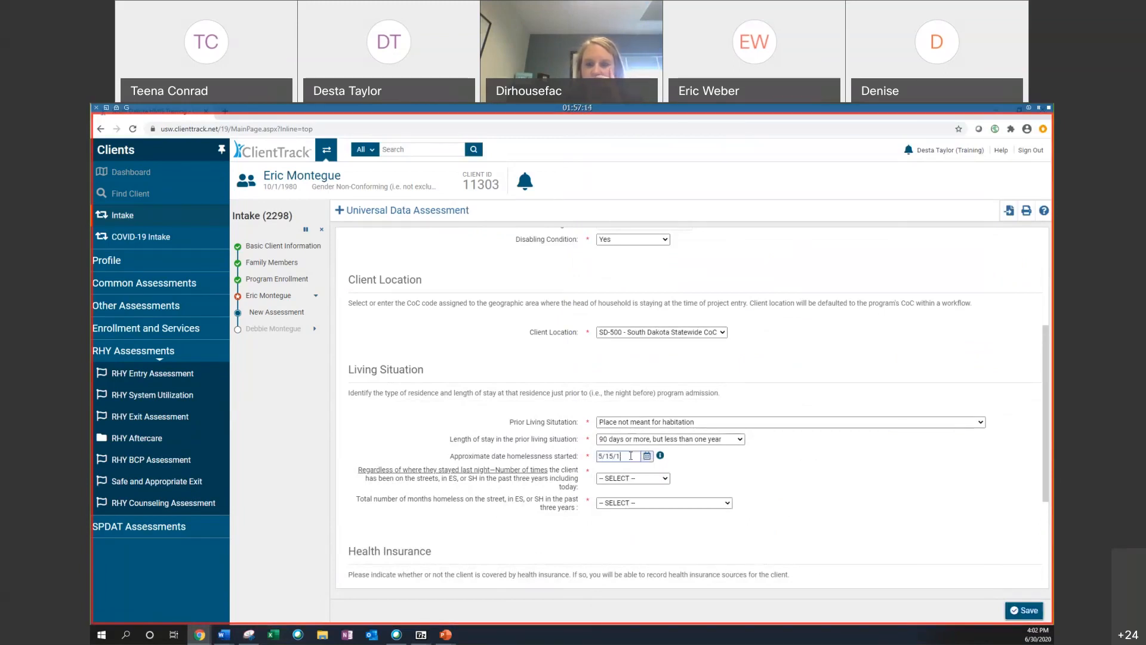
Step: Set times homeless in the past three years to Three times and total months to More than 12 months
left_click(686, 473)
left_click(619, 478)
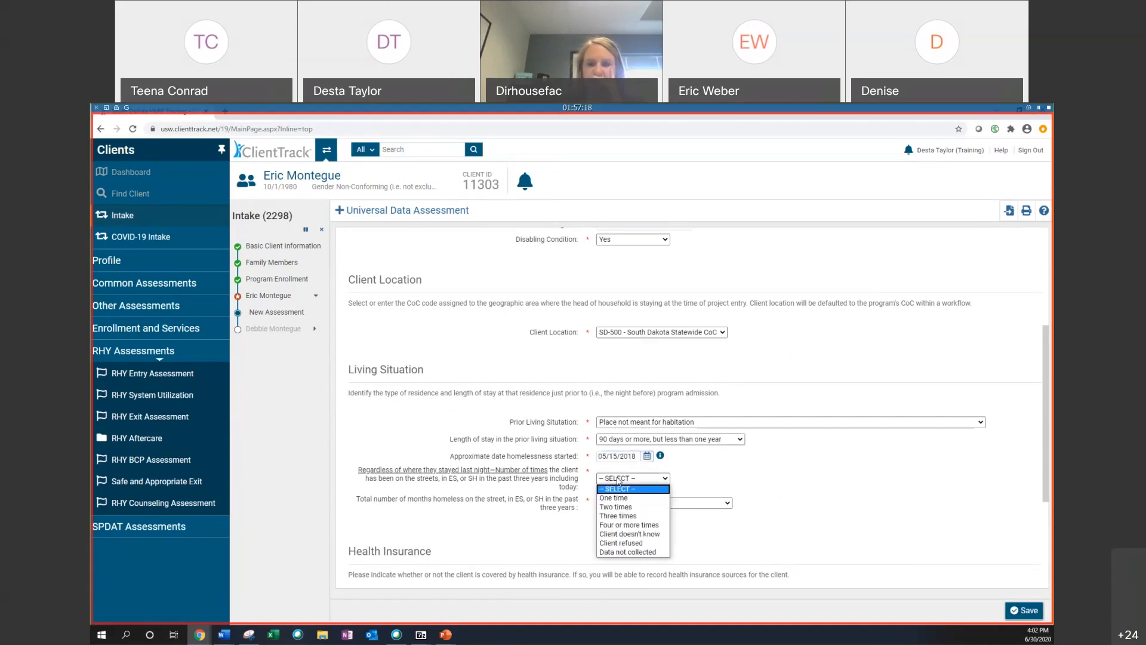
left_click(626, 516)
left_click(633, 503)
left_click(633, 464)
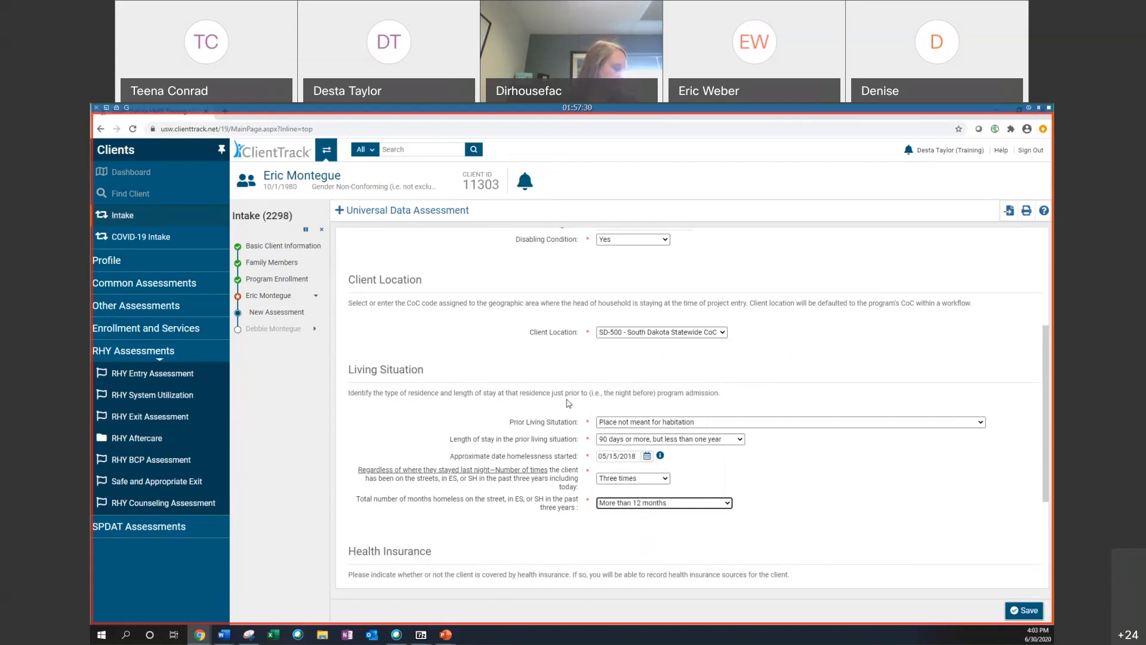
Step: Apply the default last insurance status for health insurance coverage
scroll(568, 404, "down", 1)
scroll(462, 401, "down", 2)
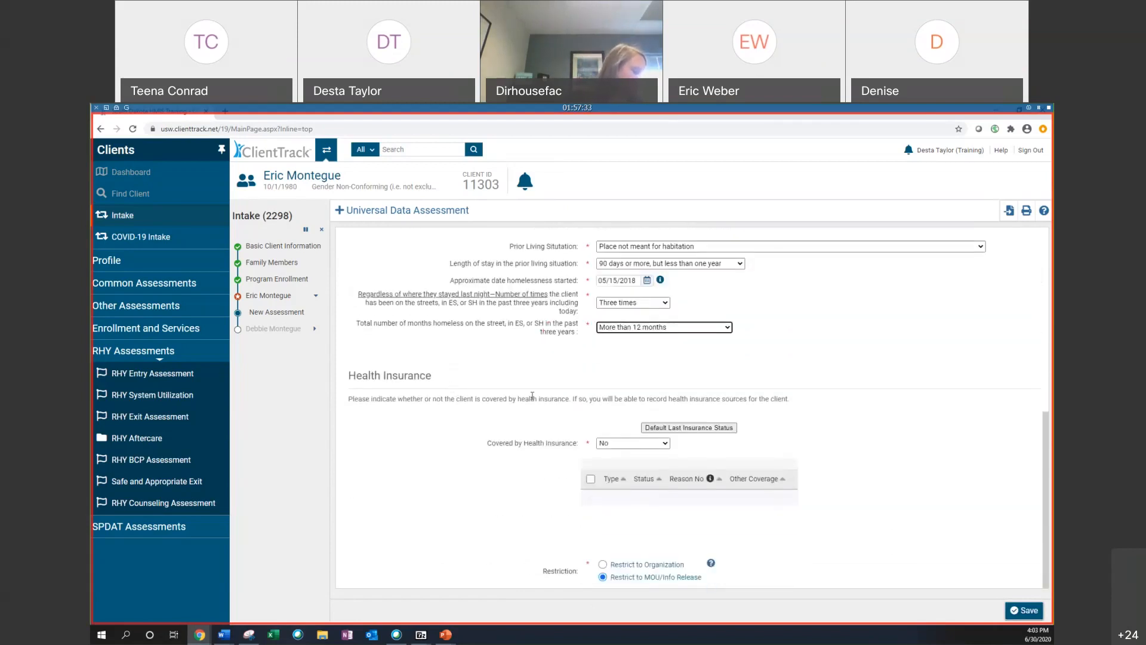
left_click(590, 479)
left_click(657, 428)
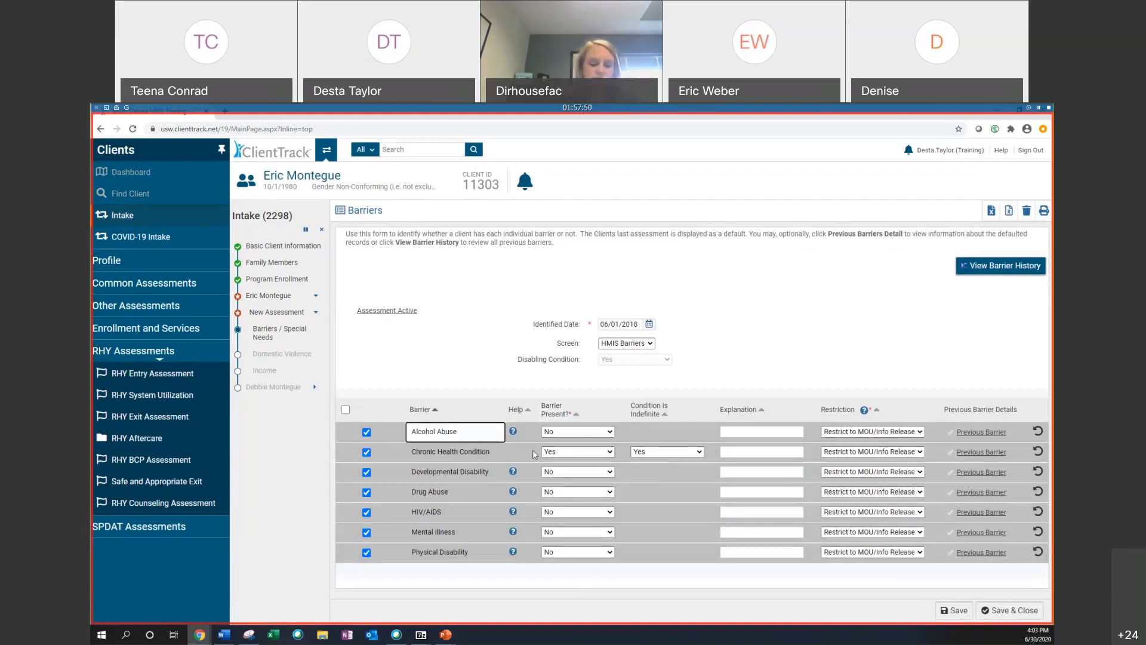
Step: Enter Diabetes as the explanation for the chronic health condition barrier
left_click(775, 452)
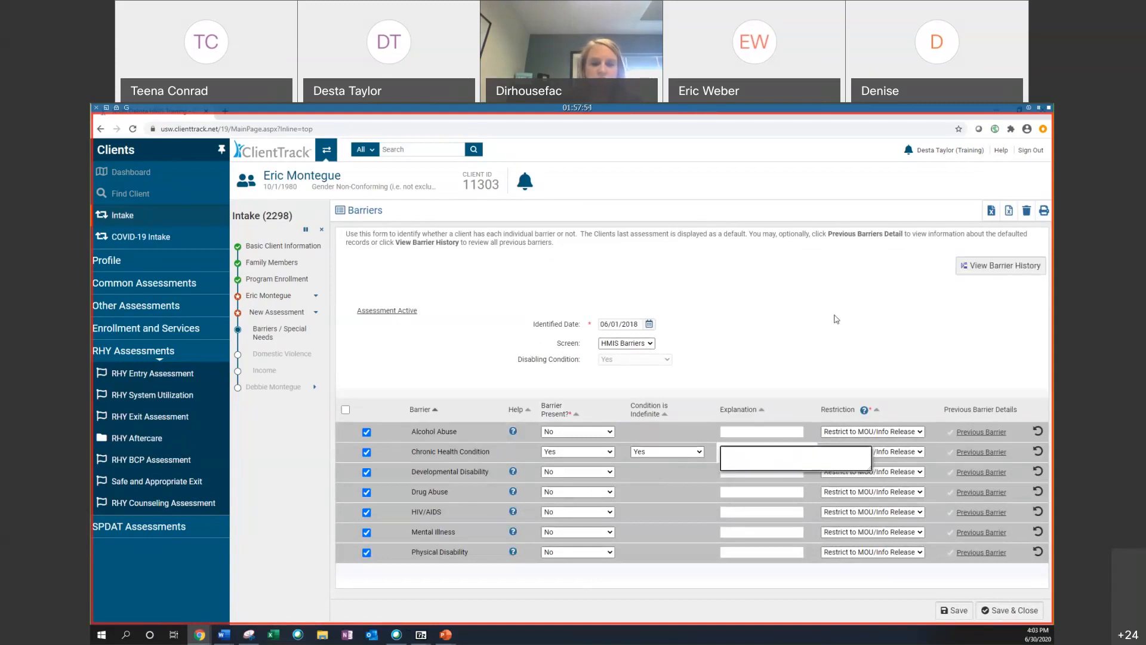
left_click(739, 456)
type("Diabetes")
left_click(750, 374)
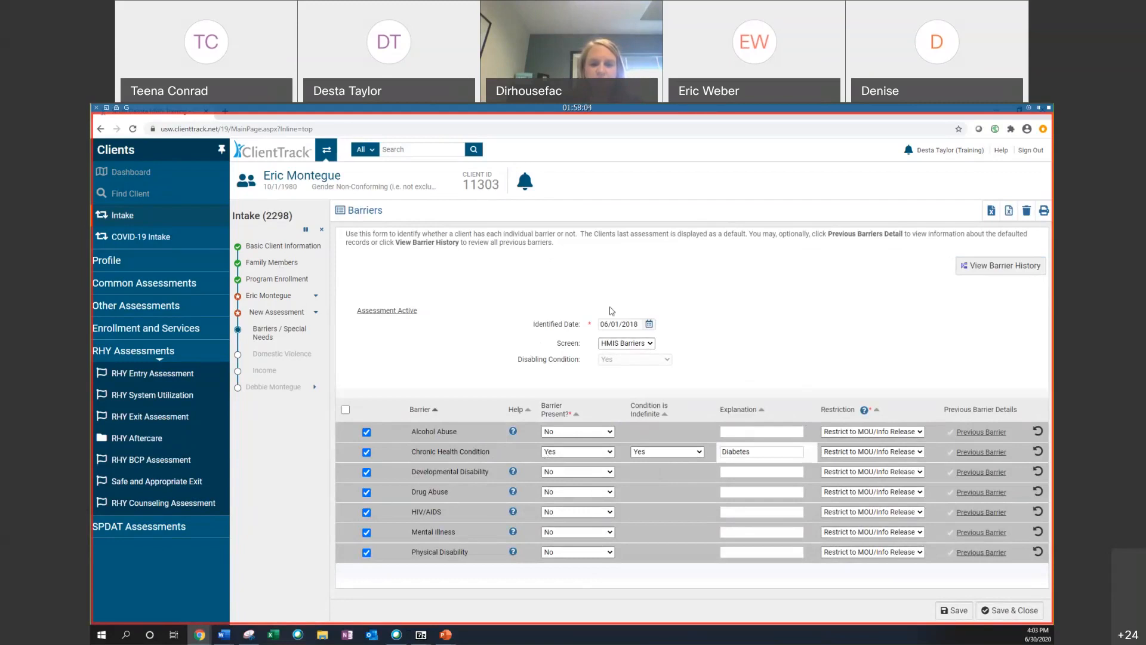
Step: Save the barriers, then record a domestic violence experience as Yes, occurring one year ago or more
left_click(1016, 609)
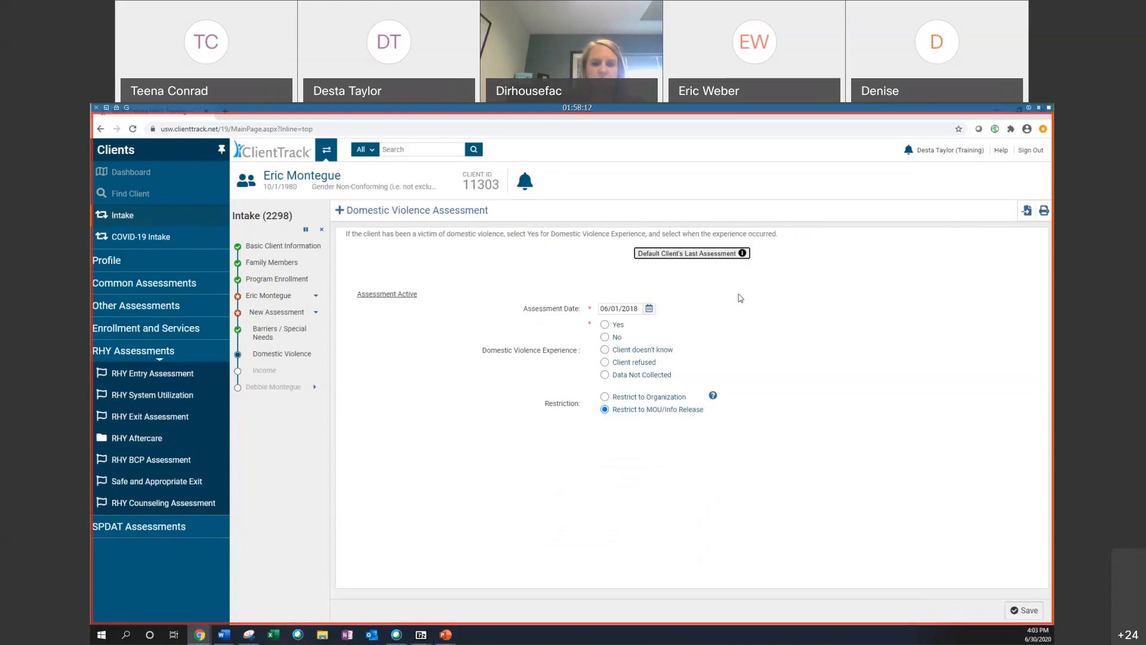
left_click(712, 251)
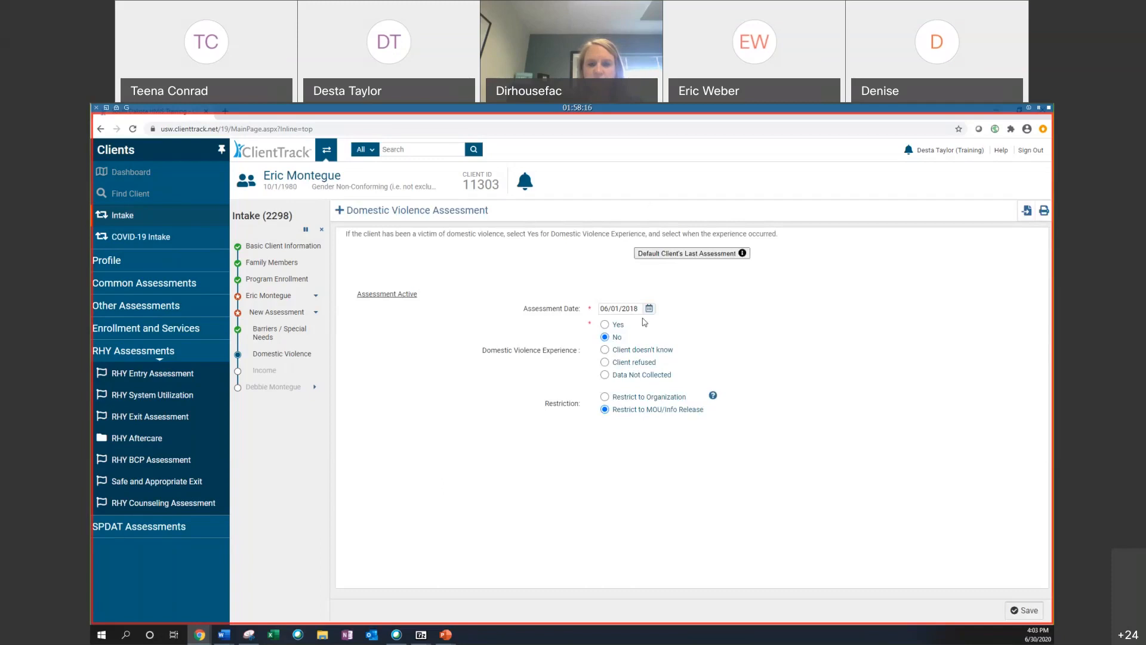
left_click(615, 325)
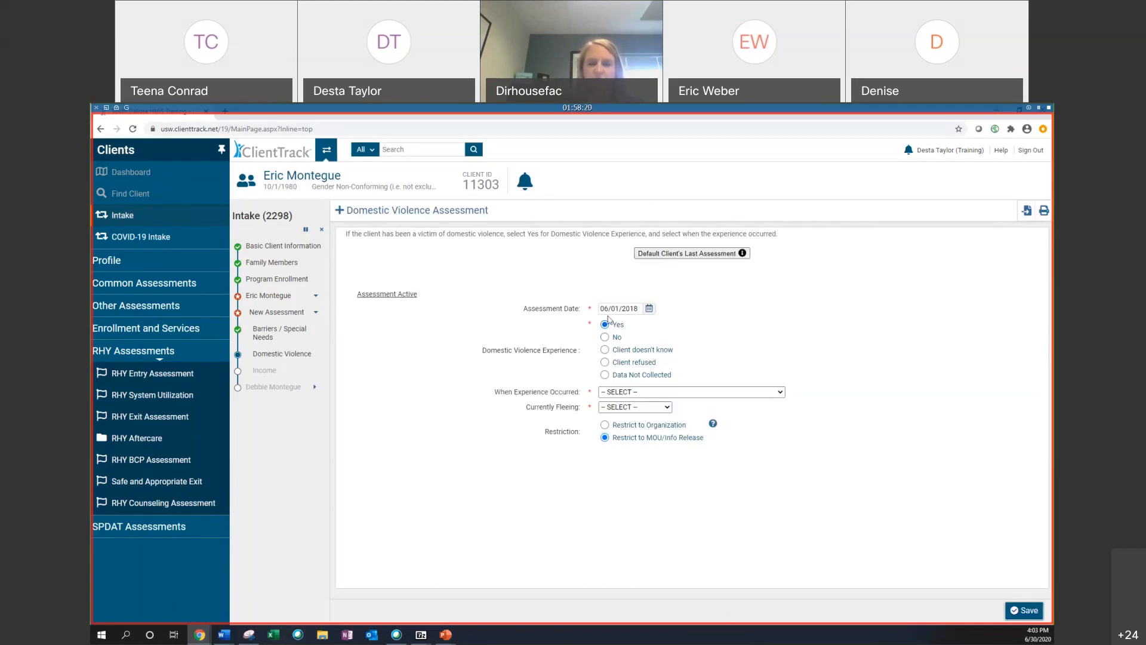
left_click(635, 394)
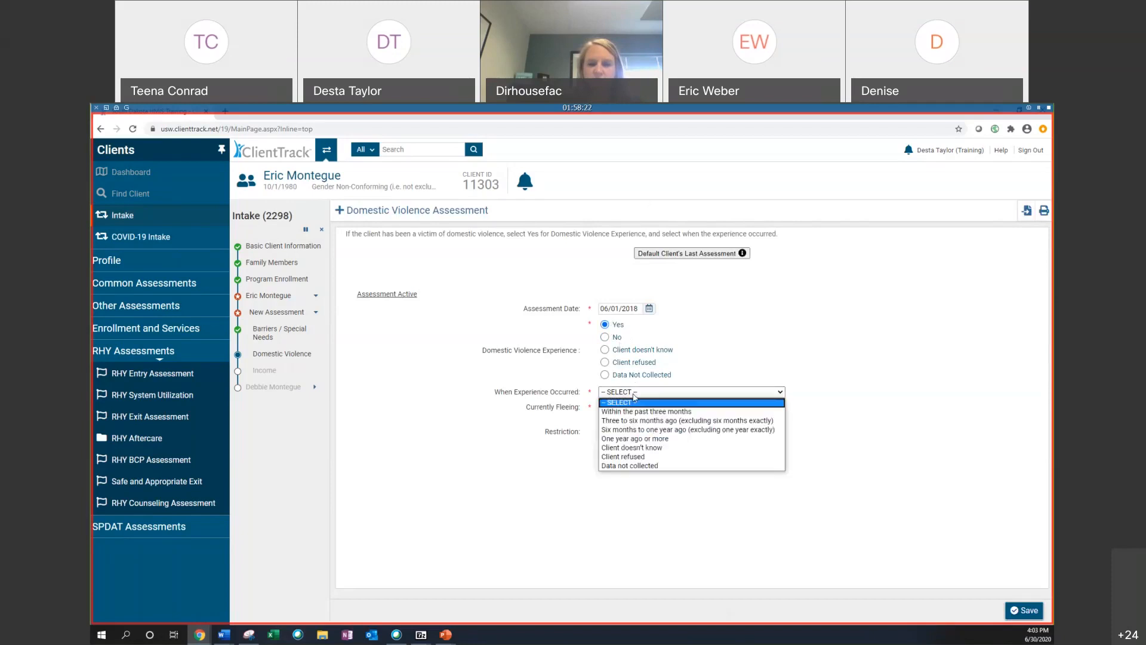
left_click(624, 438)
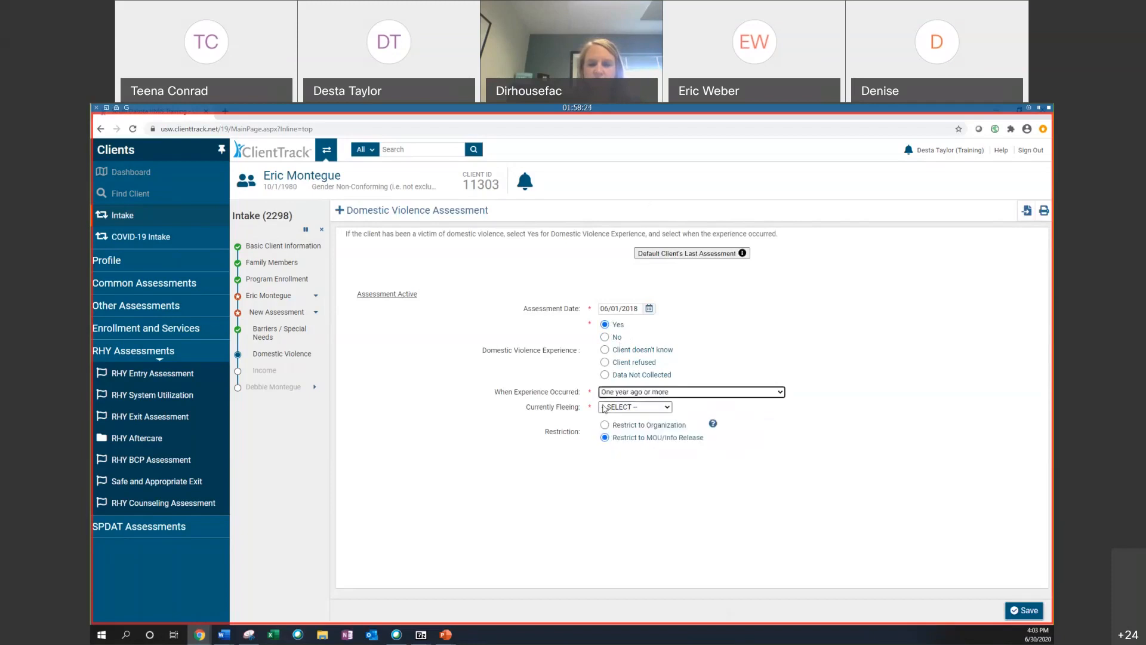
Step: Set Currently Fleeing to No and save the domestic violence assessment
left_click(626, 410)
left_click(626, 455)
left_click(629, 408)
left_click(623, 439)
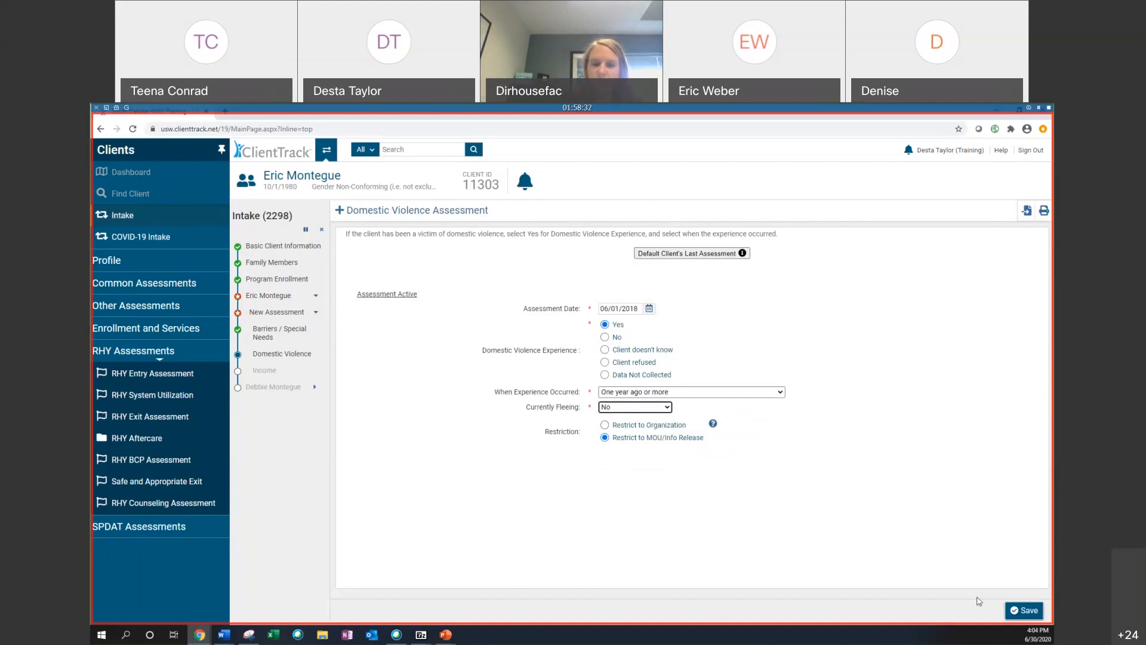
left_click(1024, 609)
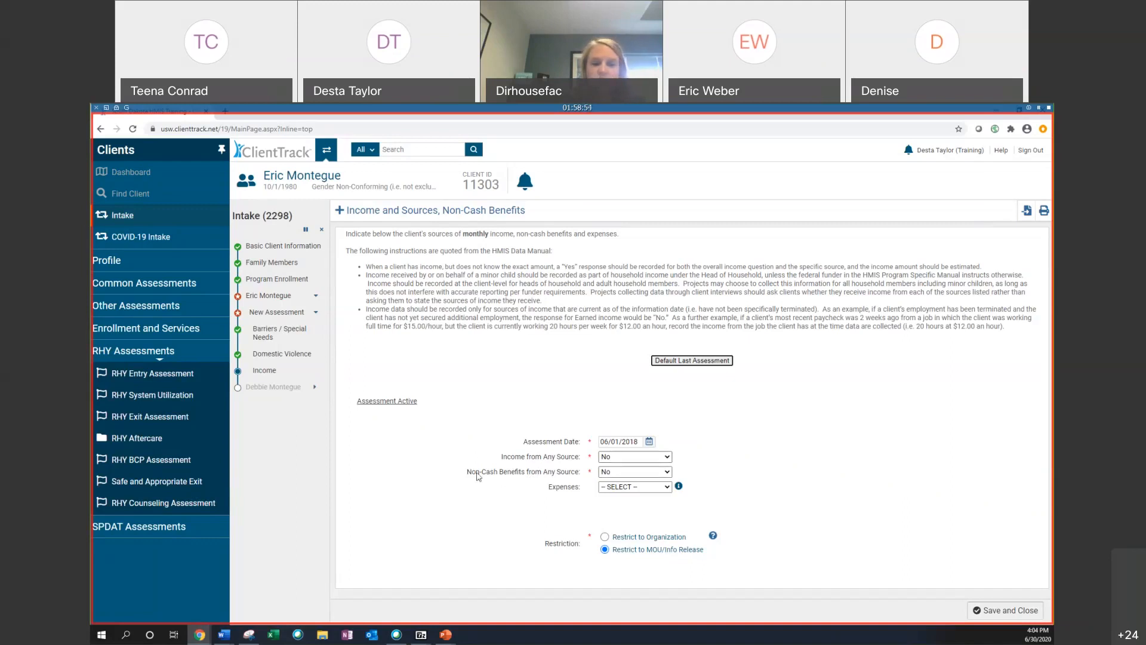
Step: Set Expenses to Yes and try the Household and Automotive expense groups before clearing the group
left_click(634, 487)
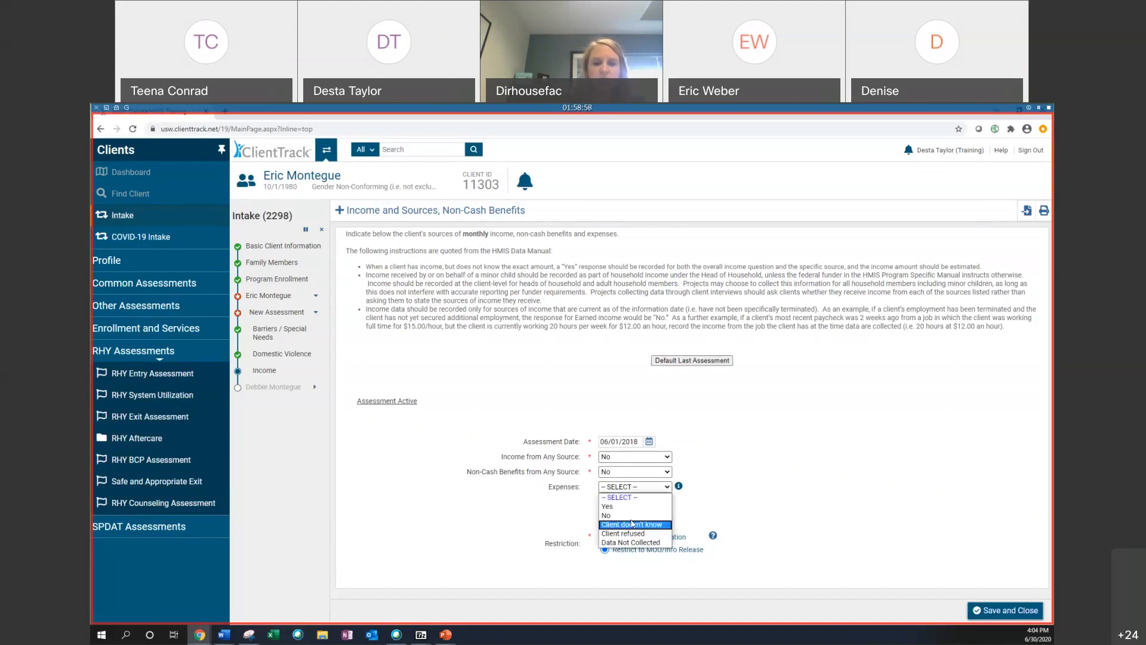
left_click(615, 506)
scroll(513, 418, "down", 3)
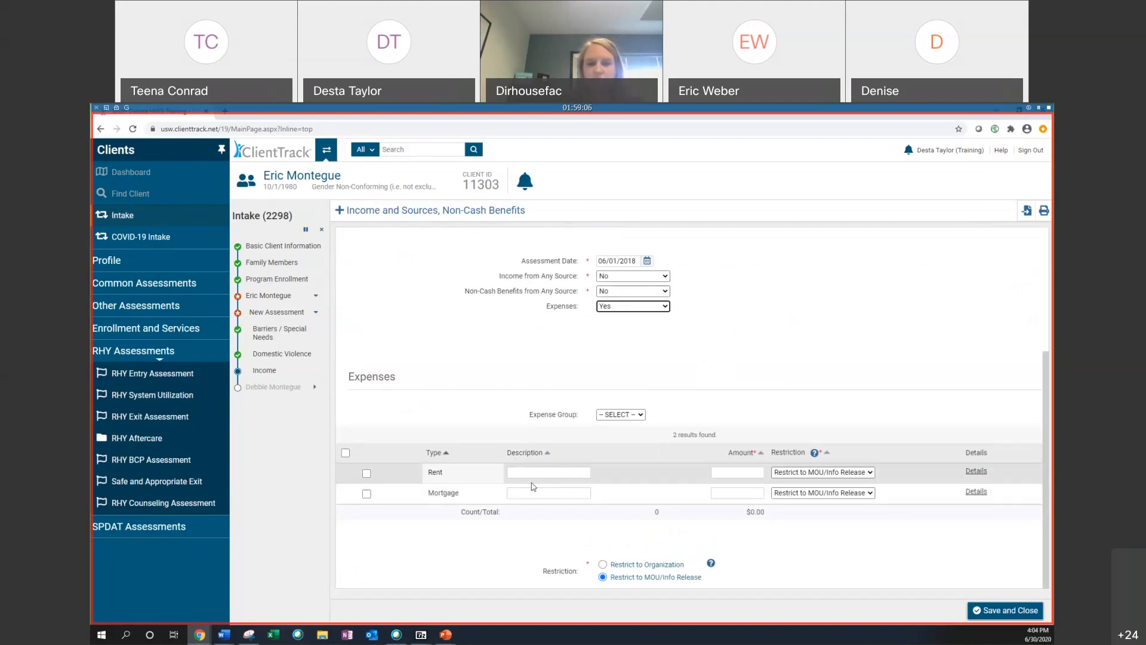
left_click(614, 415)
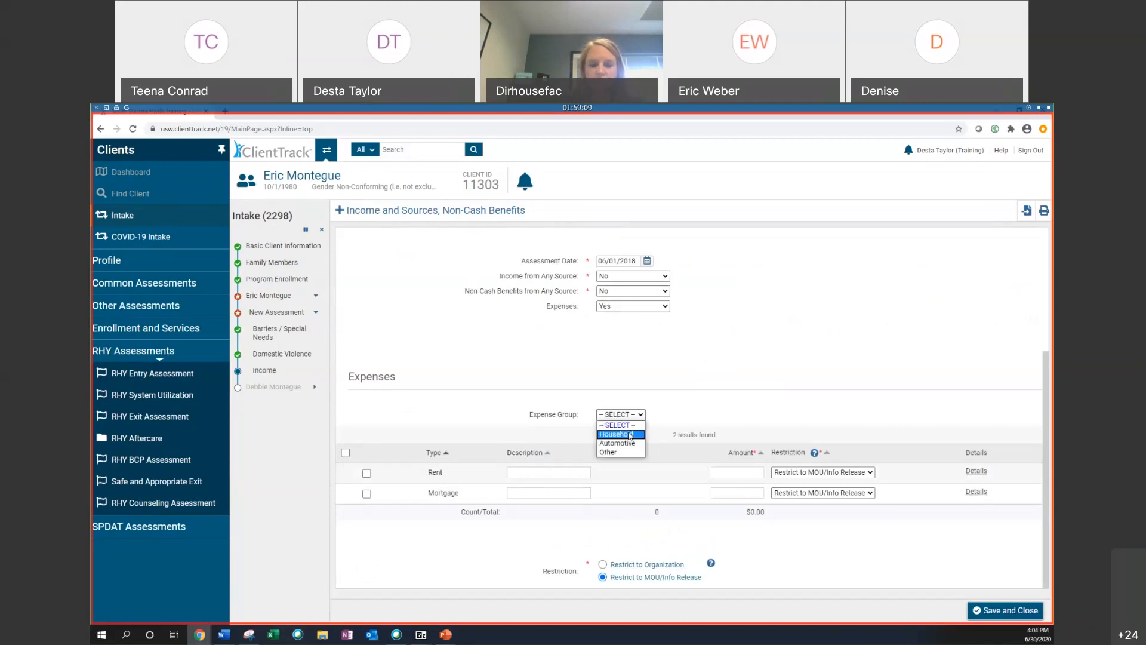
key("Return")
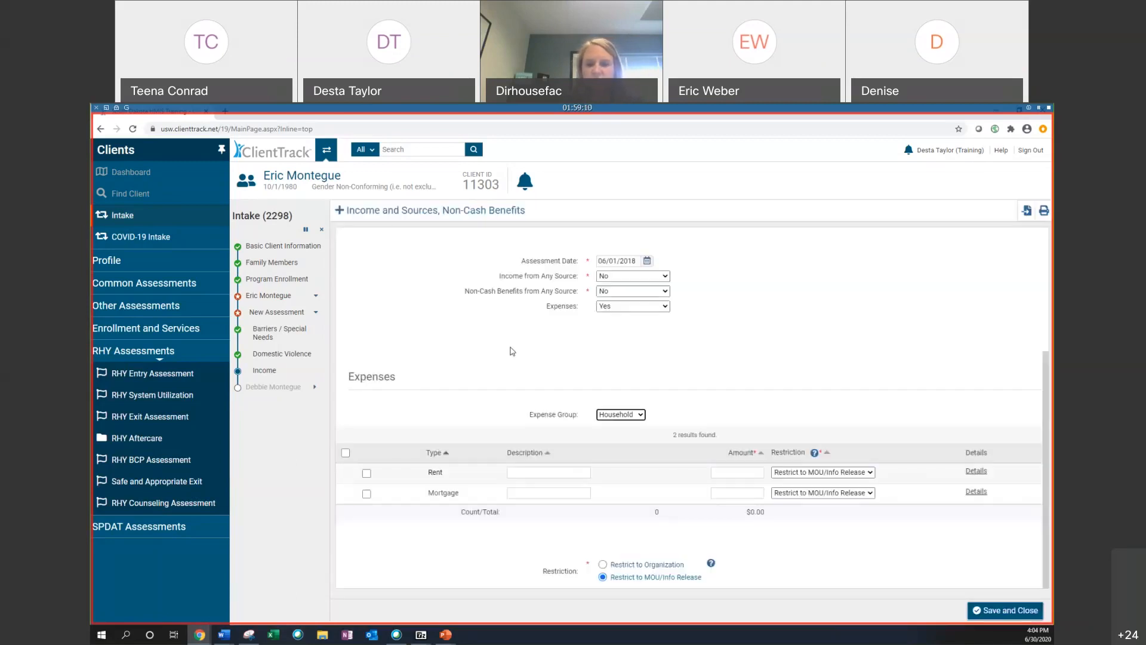
left_click(642, 414)
key("Down")
key("Return")
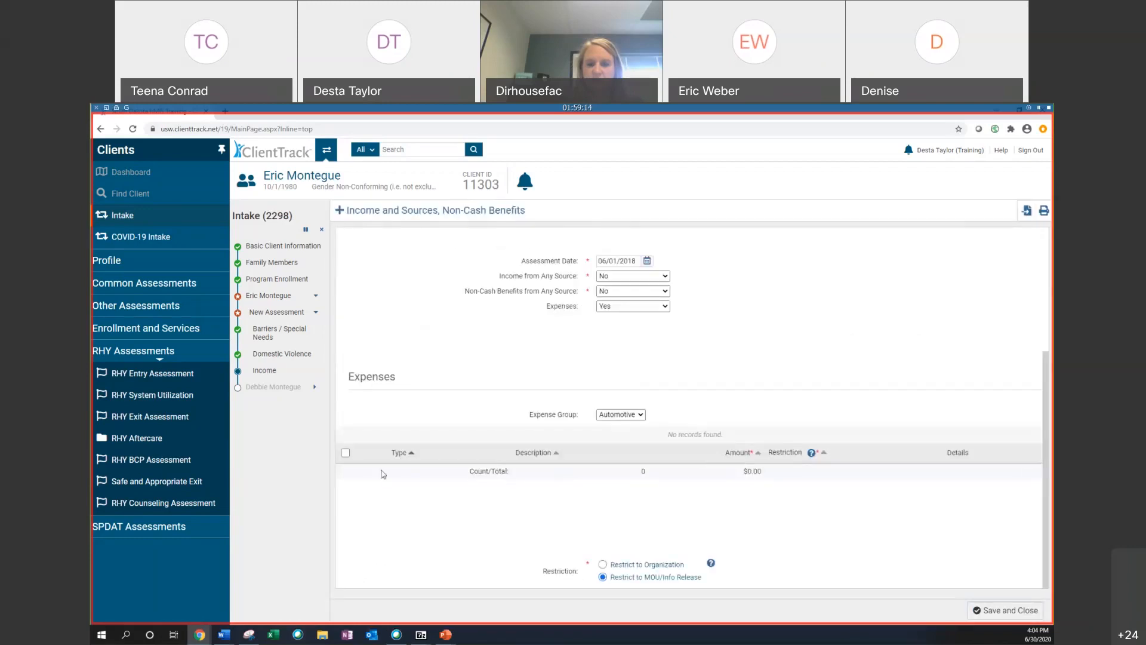
left_click(640, 415)
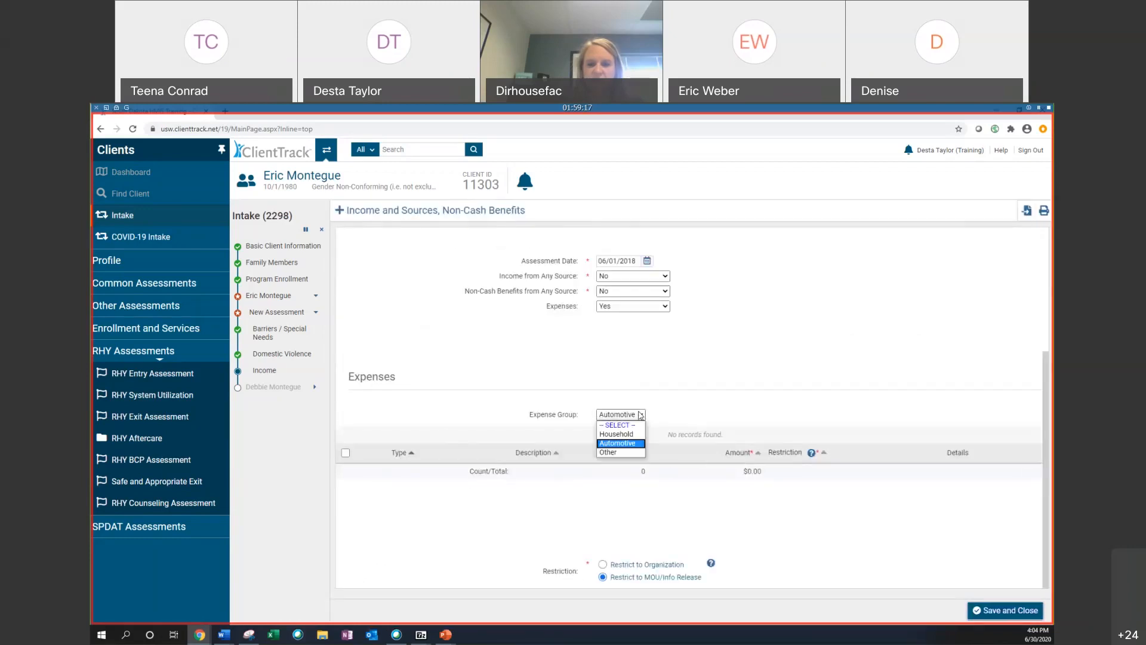
left_click(632, 426)
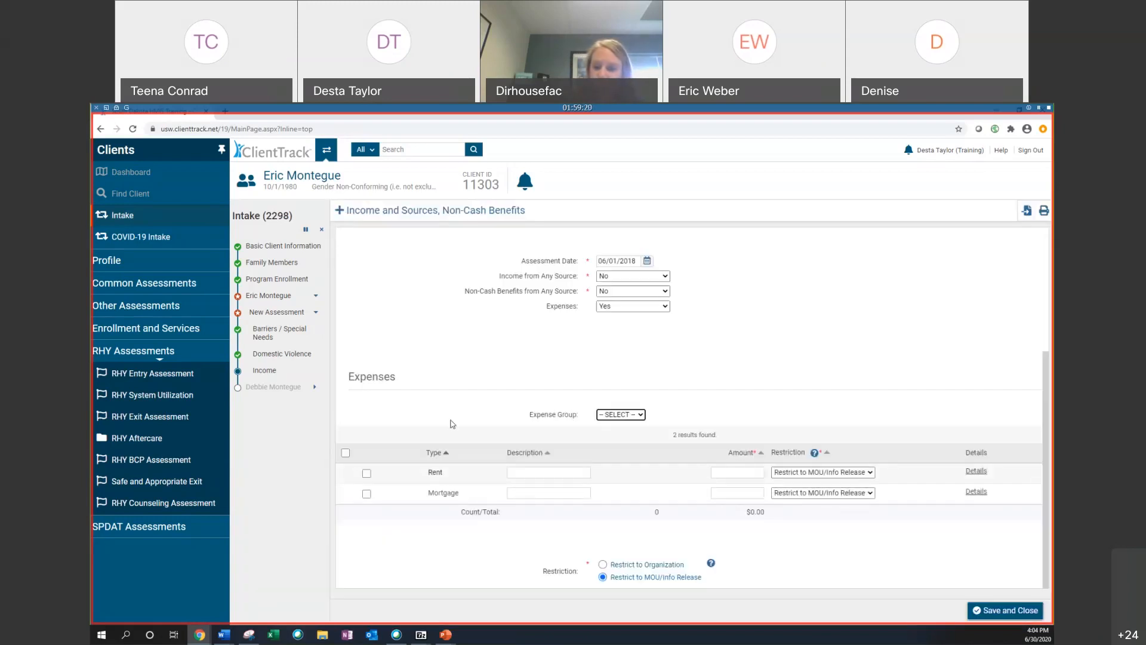
left_click(630, 414)
left_click(630, 414)
Step: Set Expenses to No and save and close the income assessment
left_click(633, 306)
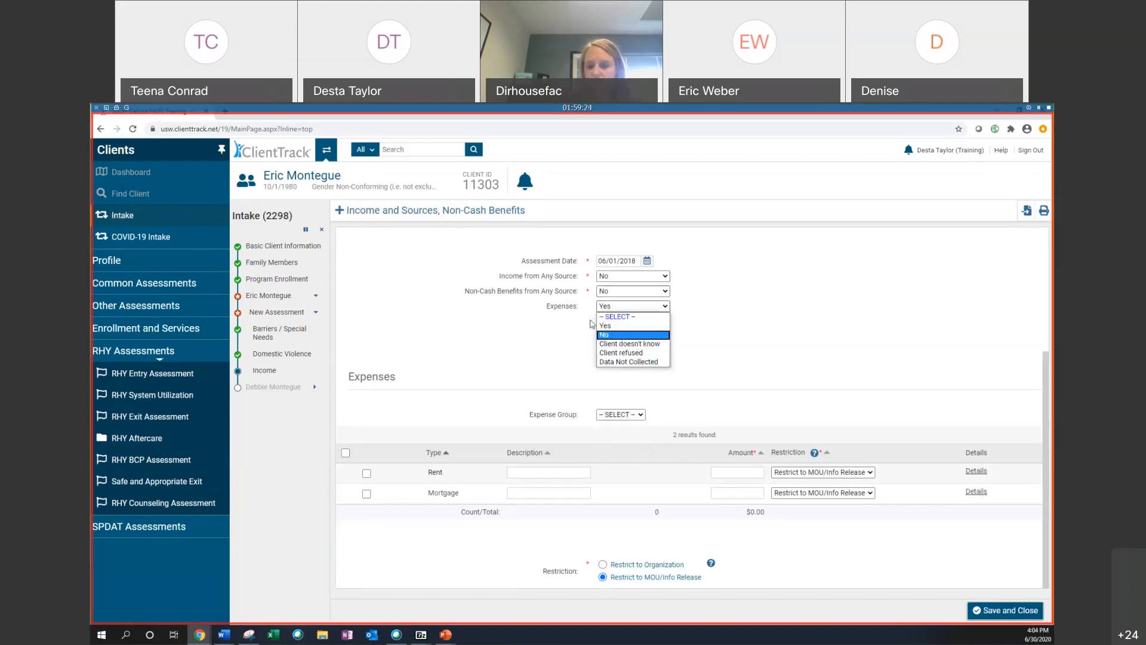
left_click(621, 321)
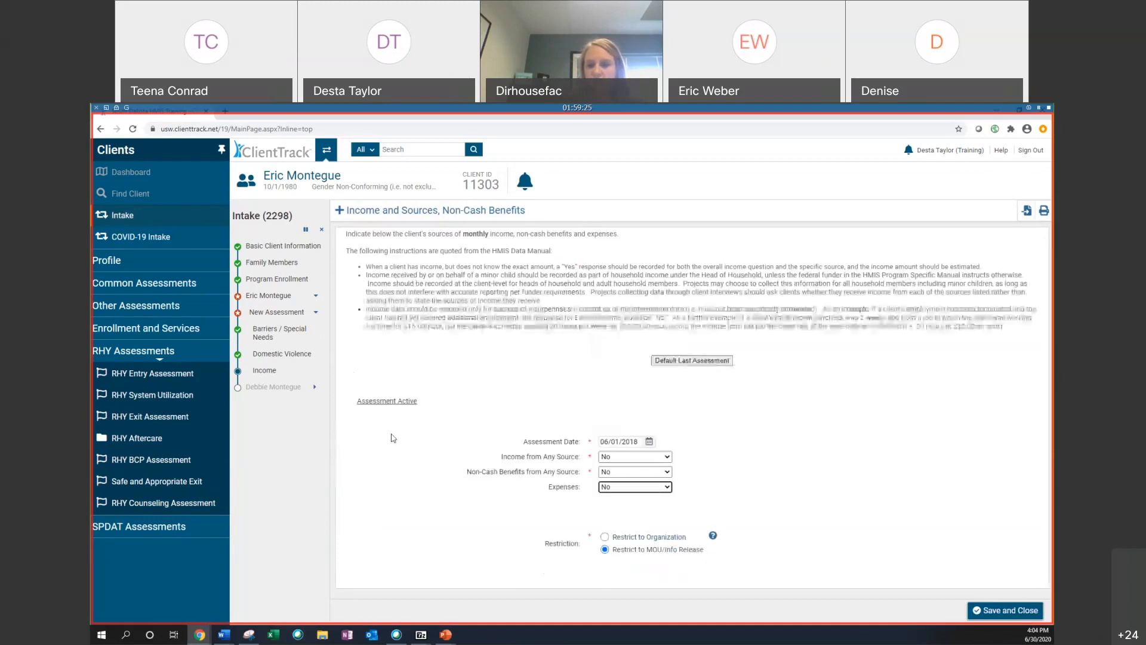
left_click(1028, 618)
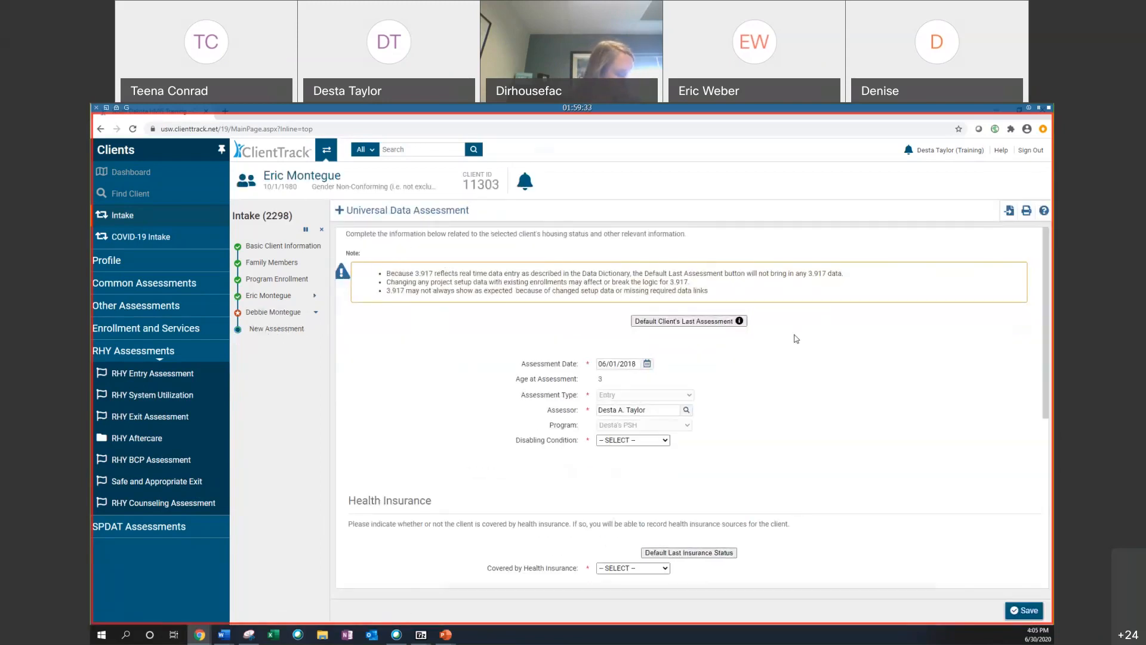
Step: Set Disabling Condition to No in the family member's universal data assessment
scroll(796, 338, "down", 1)
scroll(795, 338, "down", 1)
scroll(786, 331, "up", 2)
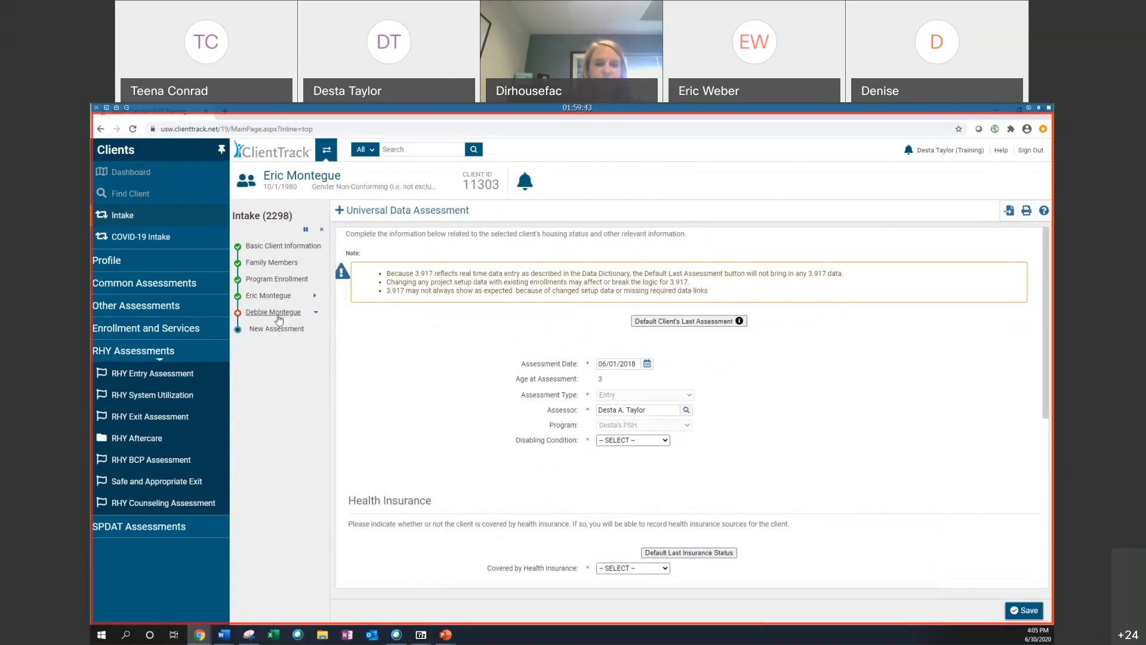
scroll(612, 349, "down", 2)
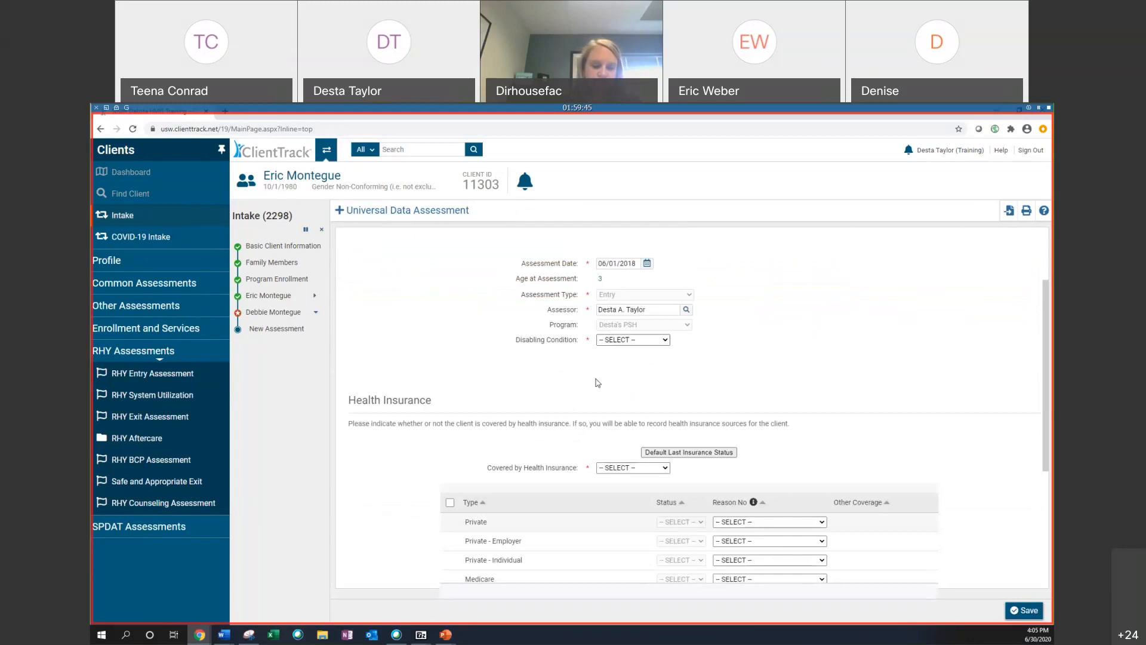
scroll(582, 375, "down", 2)
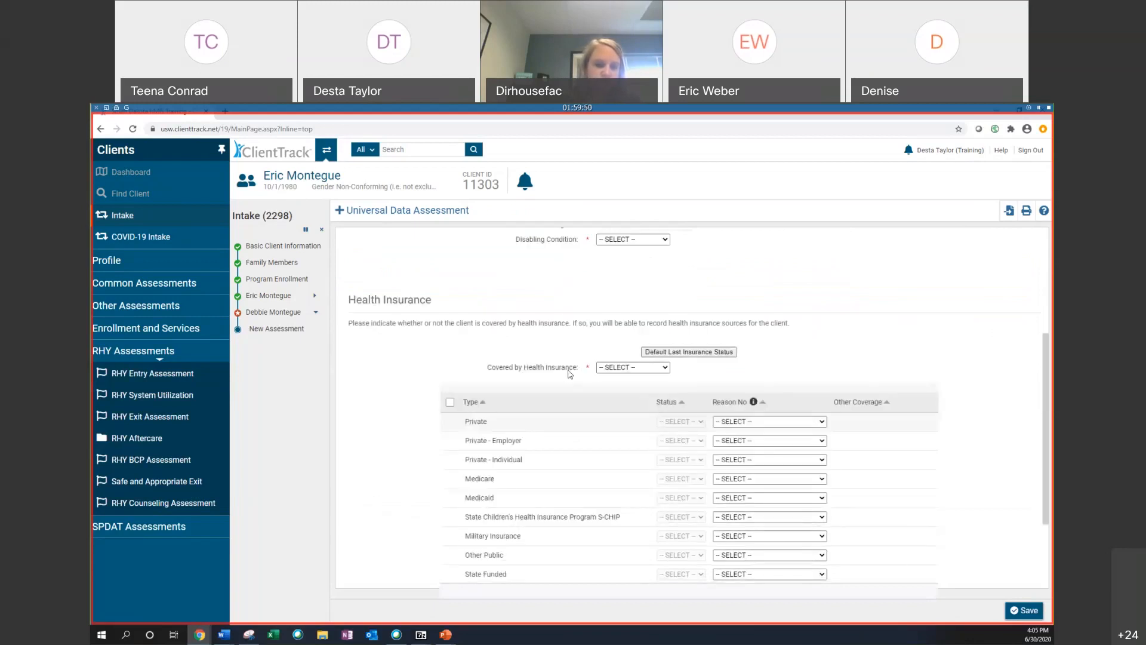
scroll(573, 365, "up", 3)
left_click(634, 390)
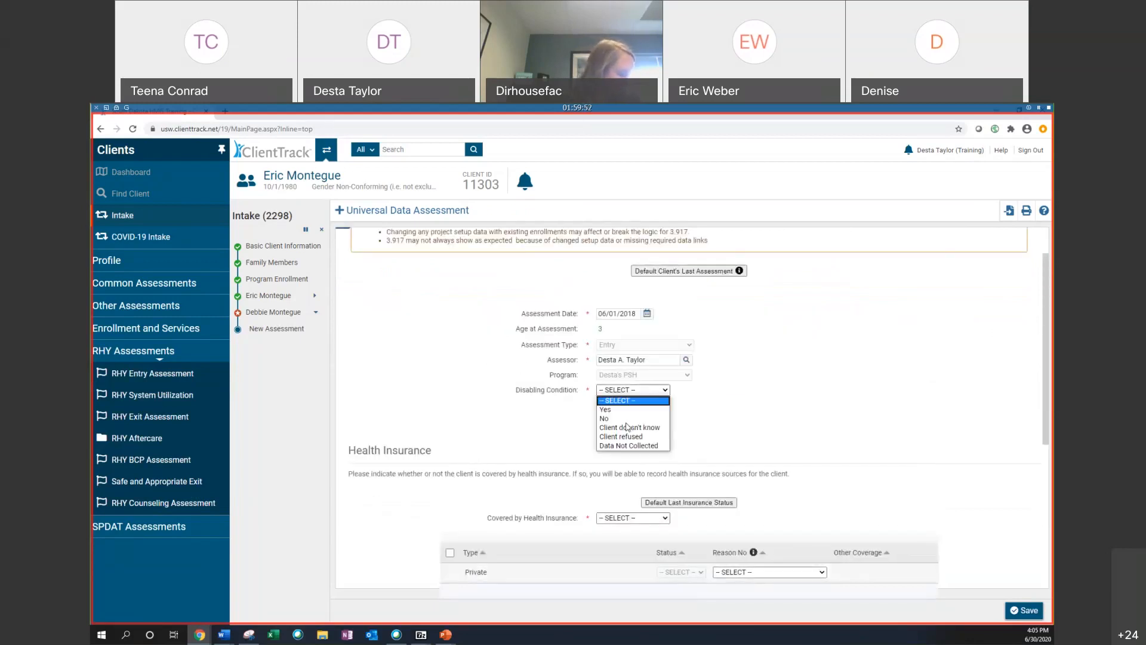
left_click(628, 419)
Step: Set Covered by Health Insurance to No and save the universal data assessment
scroll(628, 421, "down", 3)
left_click(633, 367)
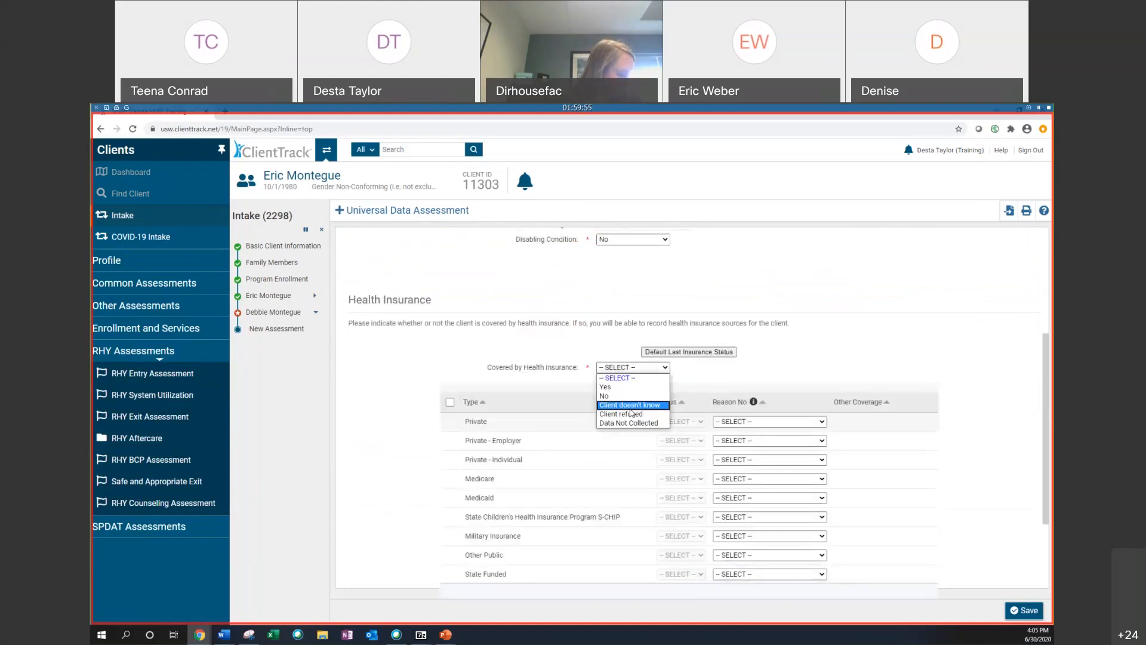
left_click(628, 396)
scroll(1005, 553, "down", 2)
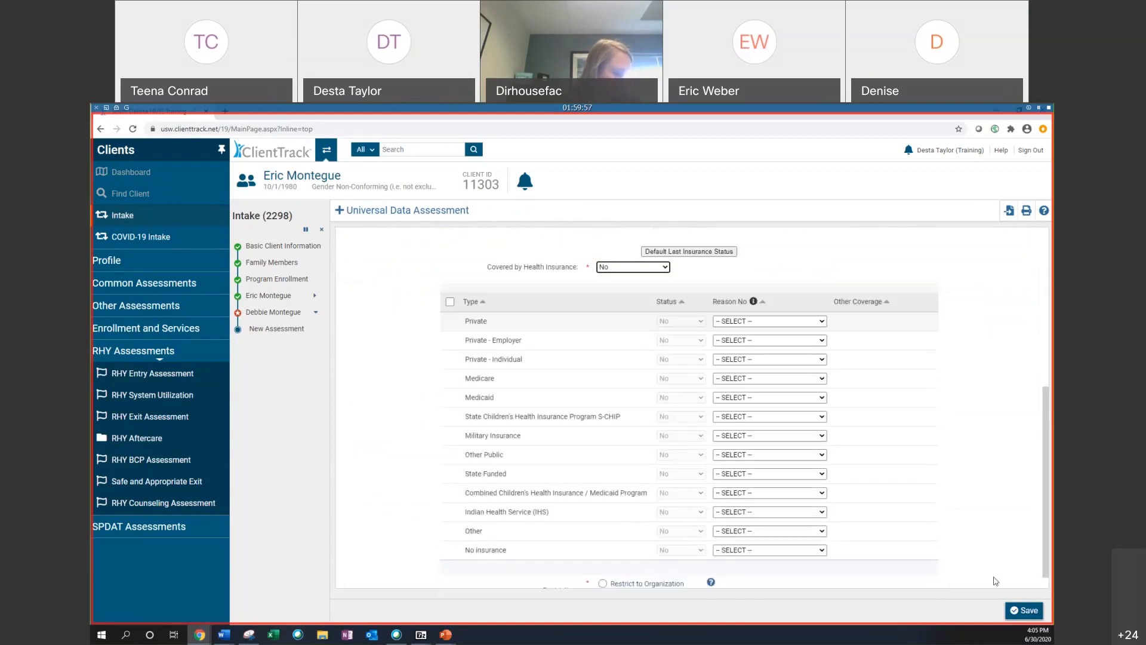
left_click(1015, 609)
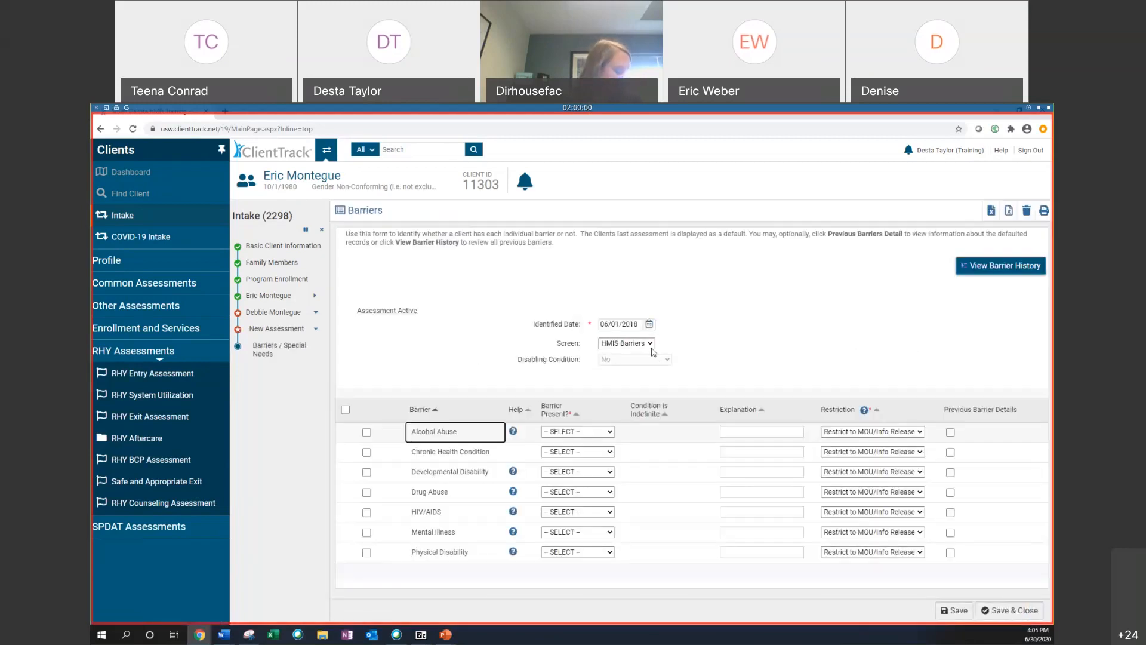
Step: Select all barrier rows for the family member and set Alcohol Abuse to No
left_click(345, 409)
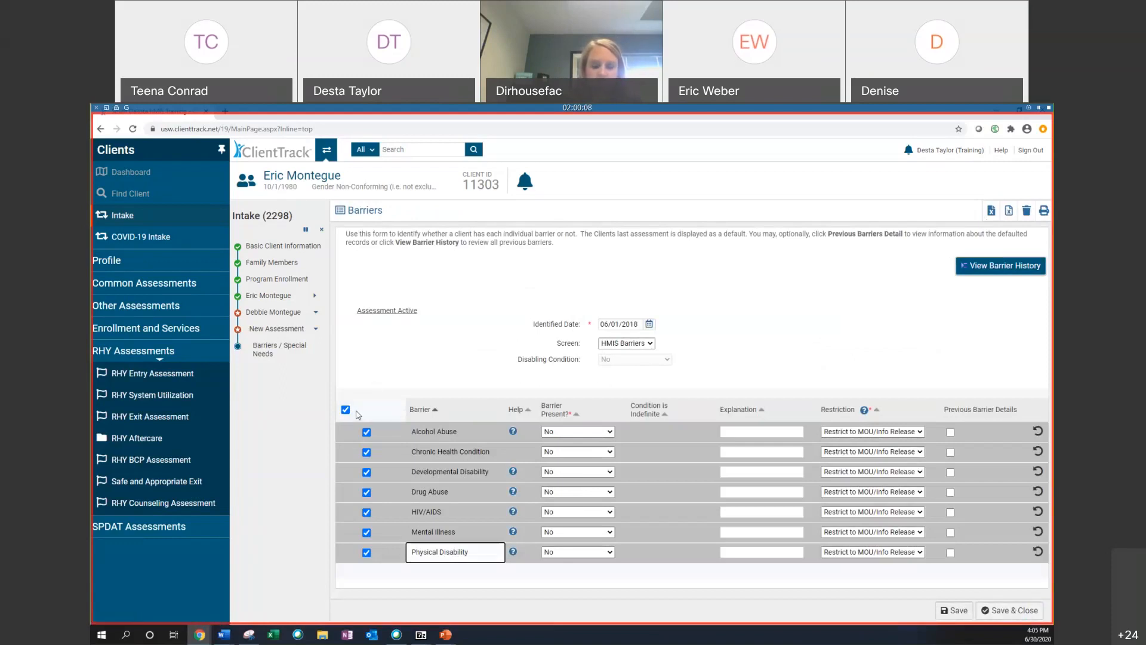
left_click(577, 431)
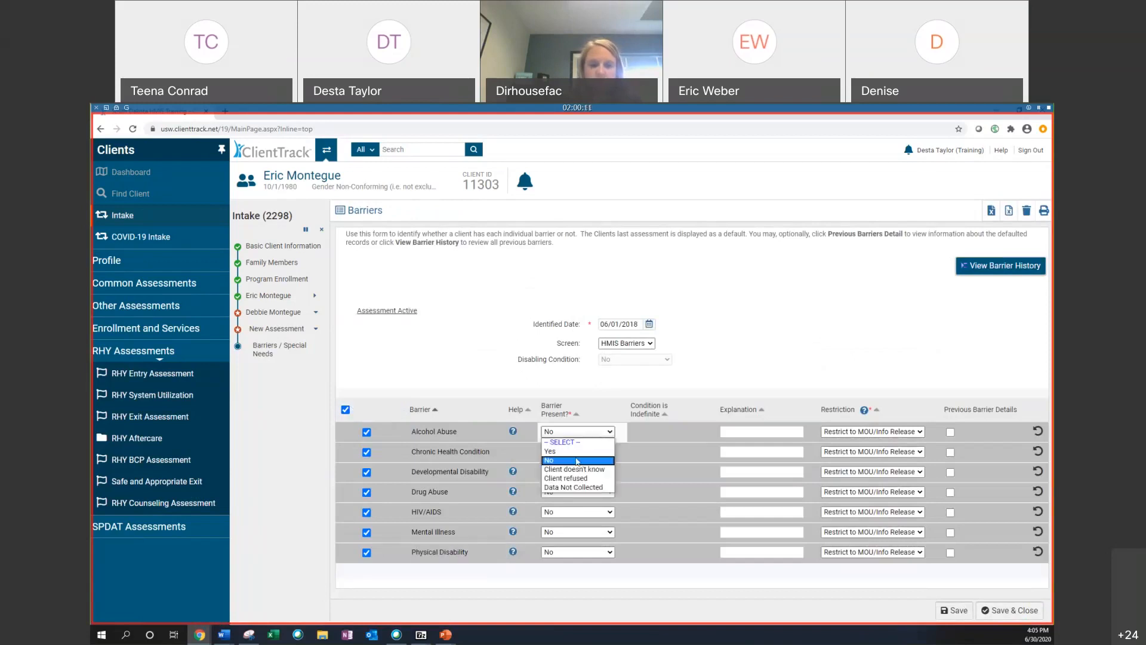
left_click(576, 460)
Step: Mark Chronic Health Condition as present and indefinite, then try to save the barriers
left_click(577, 452)
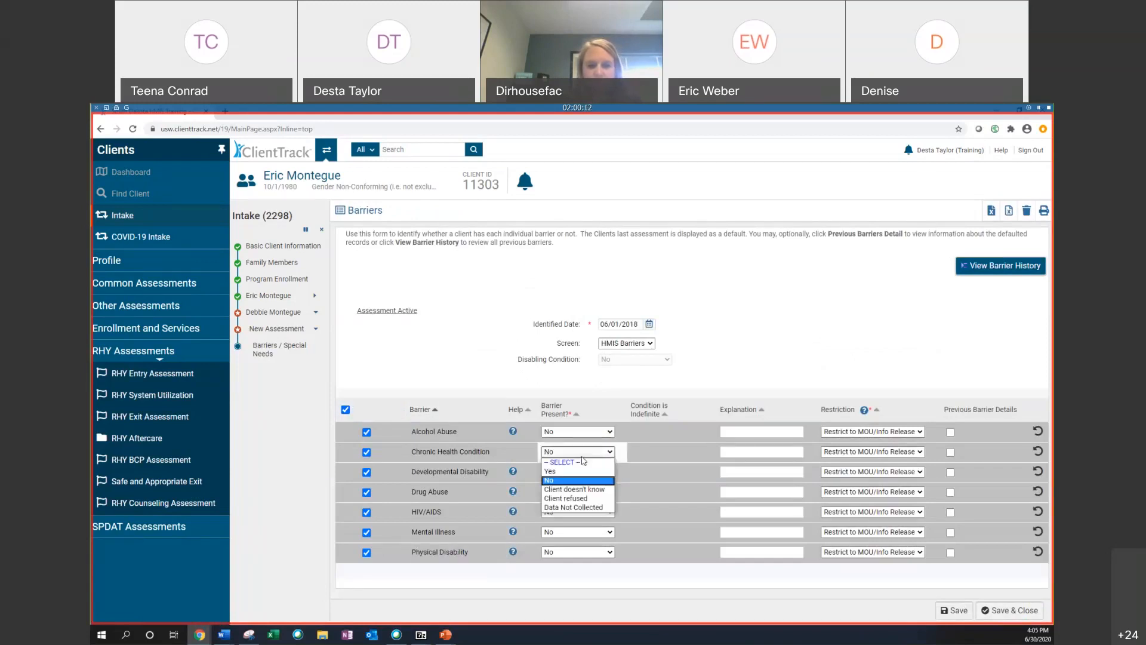
left_click(578, 471)
left_click(668, 451)
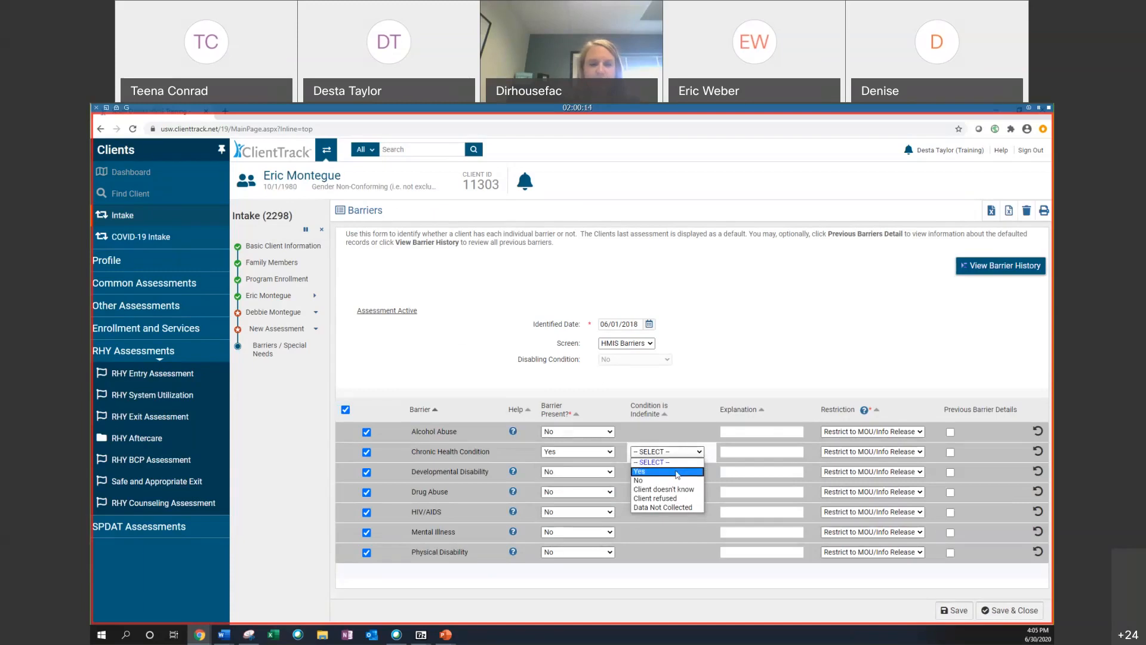
left_click(677, 471)
left_click(954, 610)
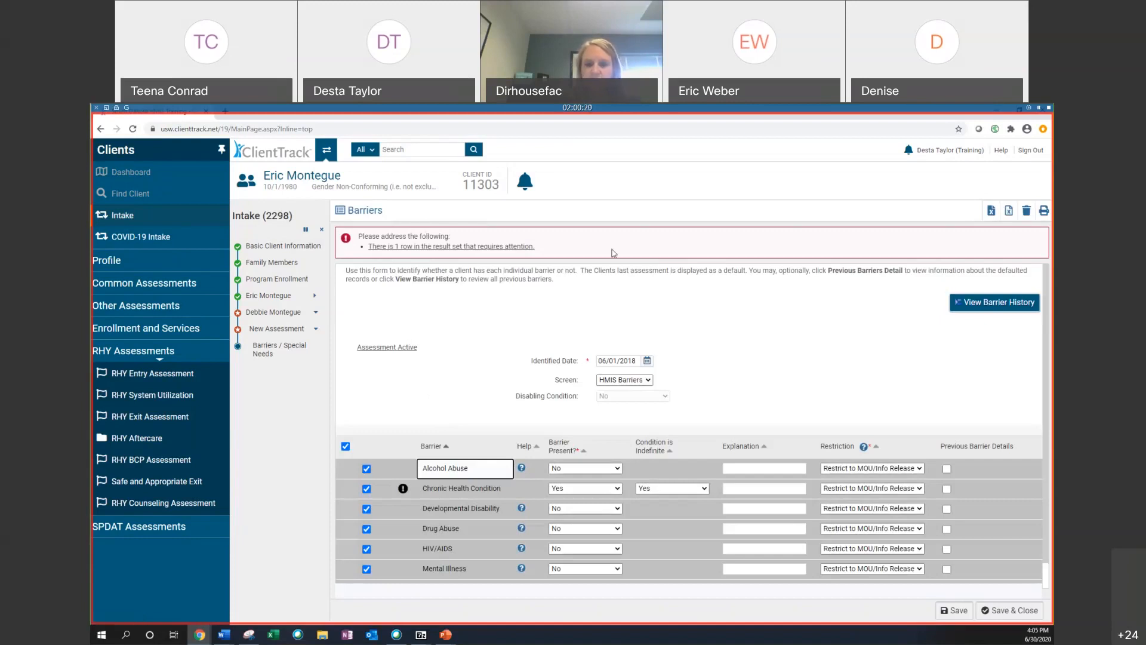
Step: Open the flagged row notice and set the Chronic Health Condition barrier to No
left_click(490, 252)
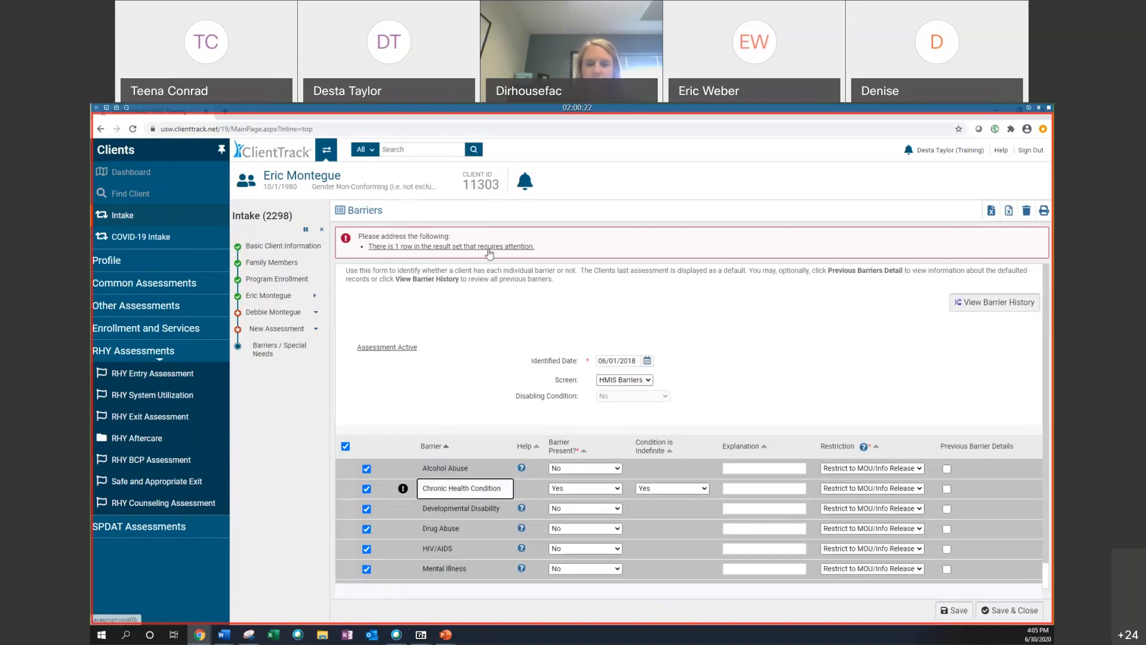
mouse_move(403, 492)
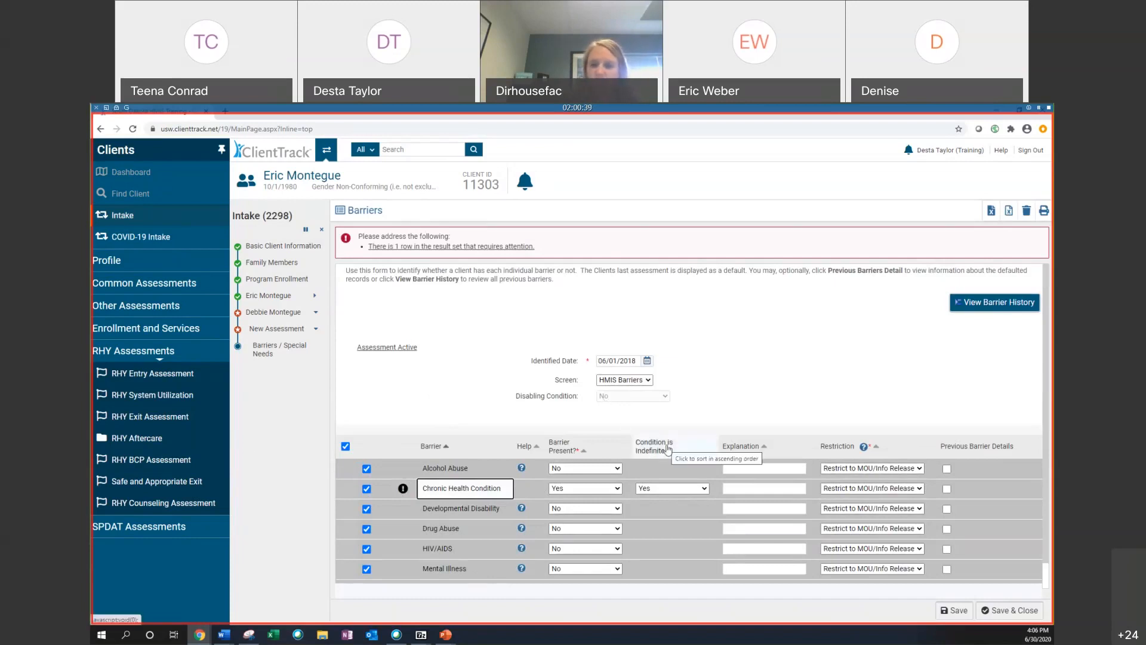
left_click(584, 488)
left_click(583, 517)
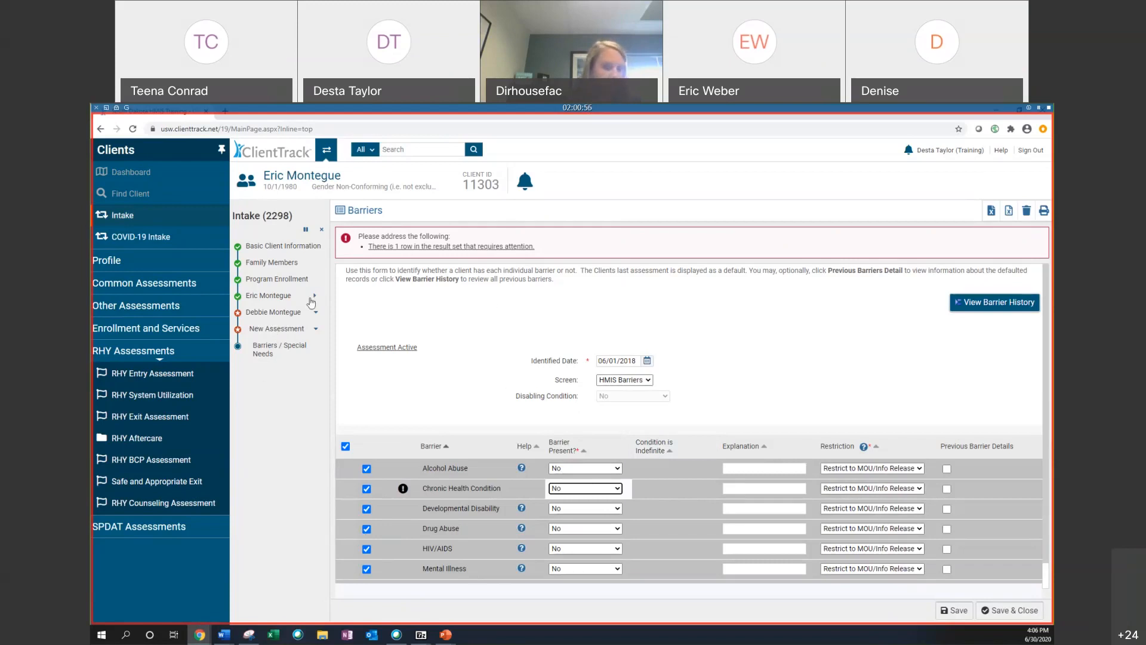
Step: Save the barriers and finish the intake workflow
left_click(627, 380)
left_click(627, 391)
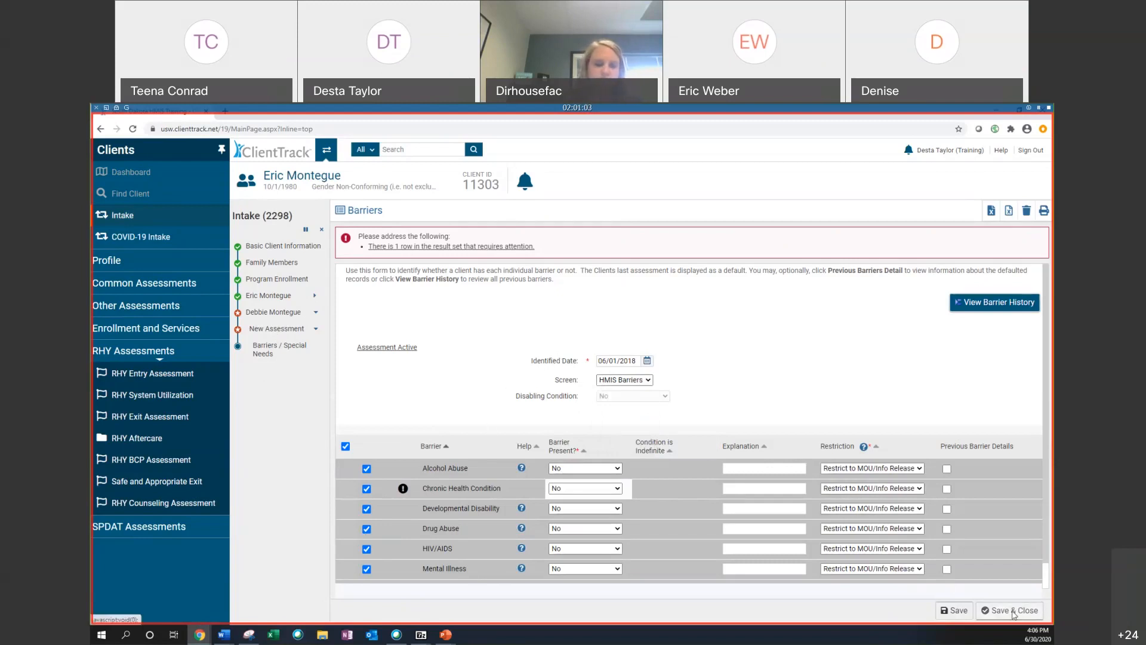
left_click(954, 611)
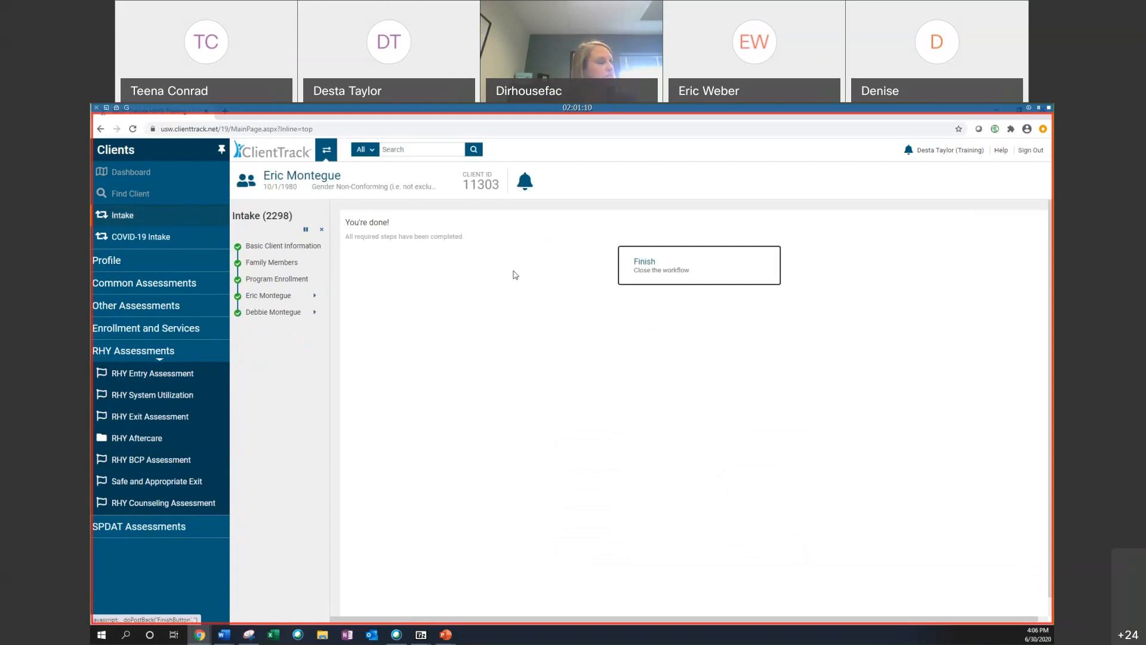
left_click(686, 256)
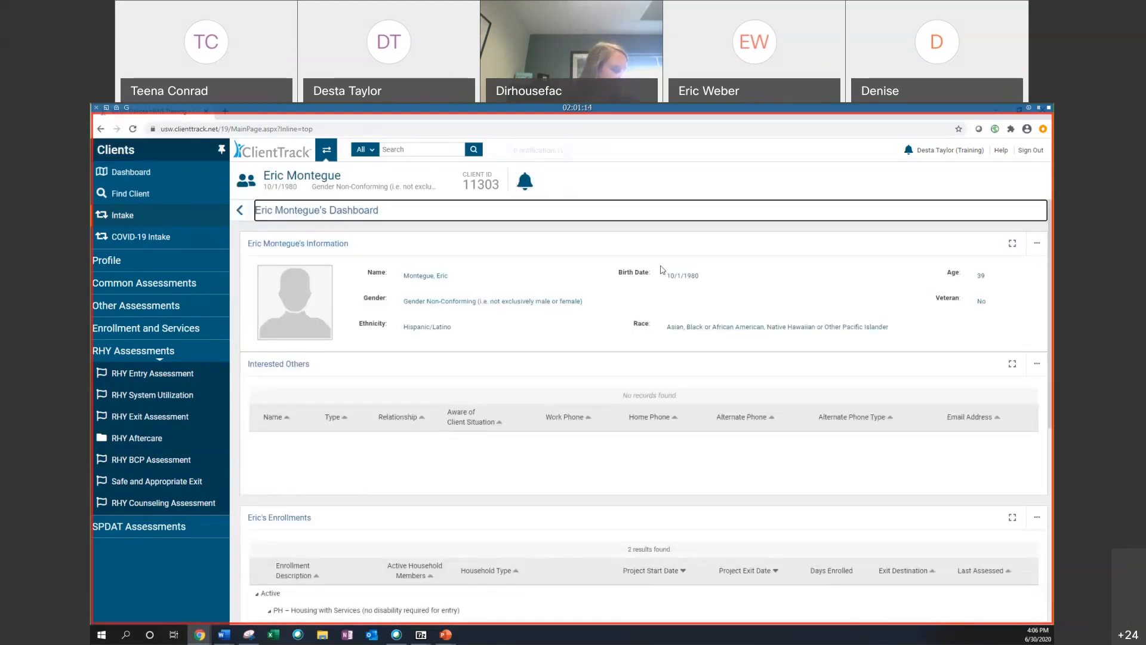
Step: Open the project entry workflow for the PSH enrollment and pass the client information and program enrollment screens without changes
scroll(661, 270, "down", 4)
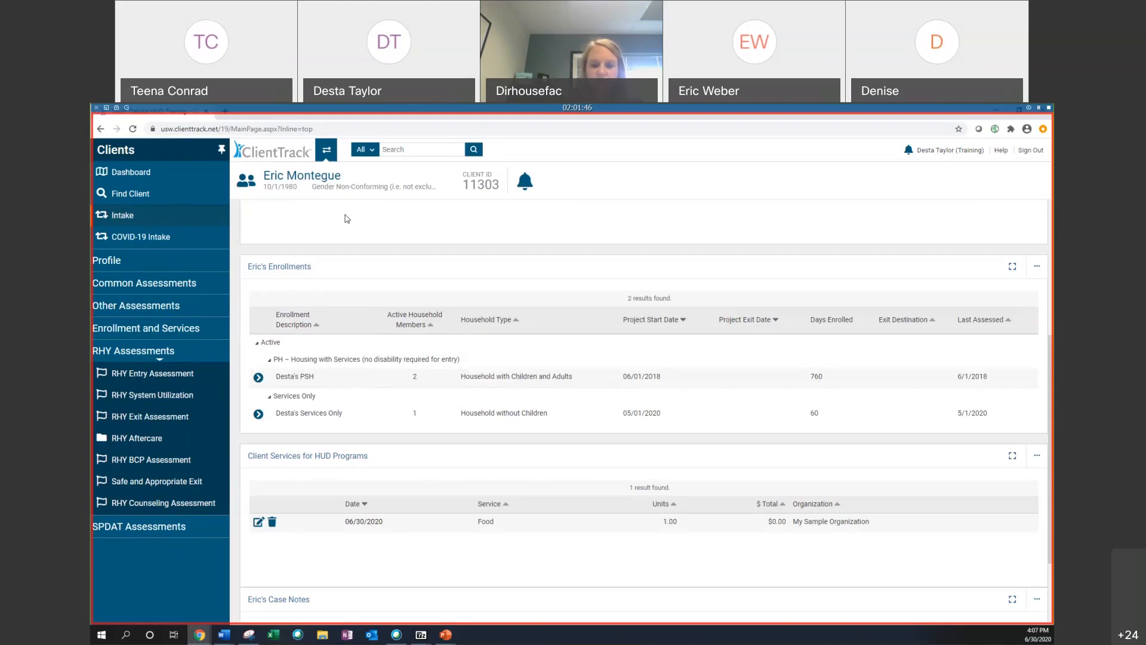
left_click(258, 377)
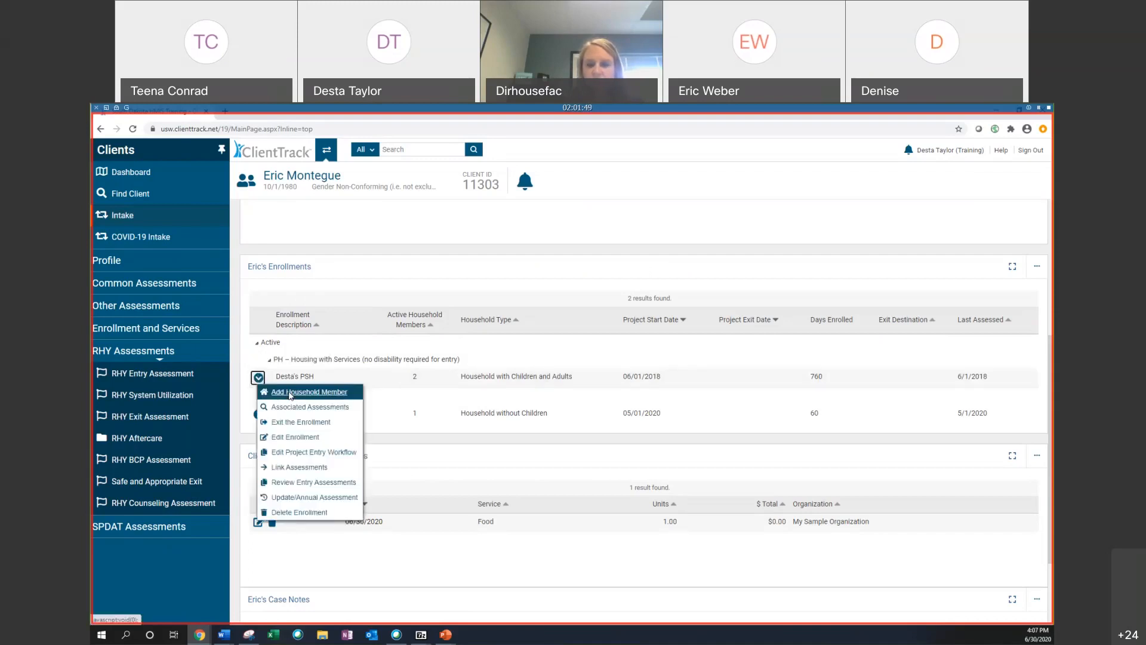
left_click(314, 452)
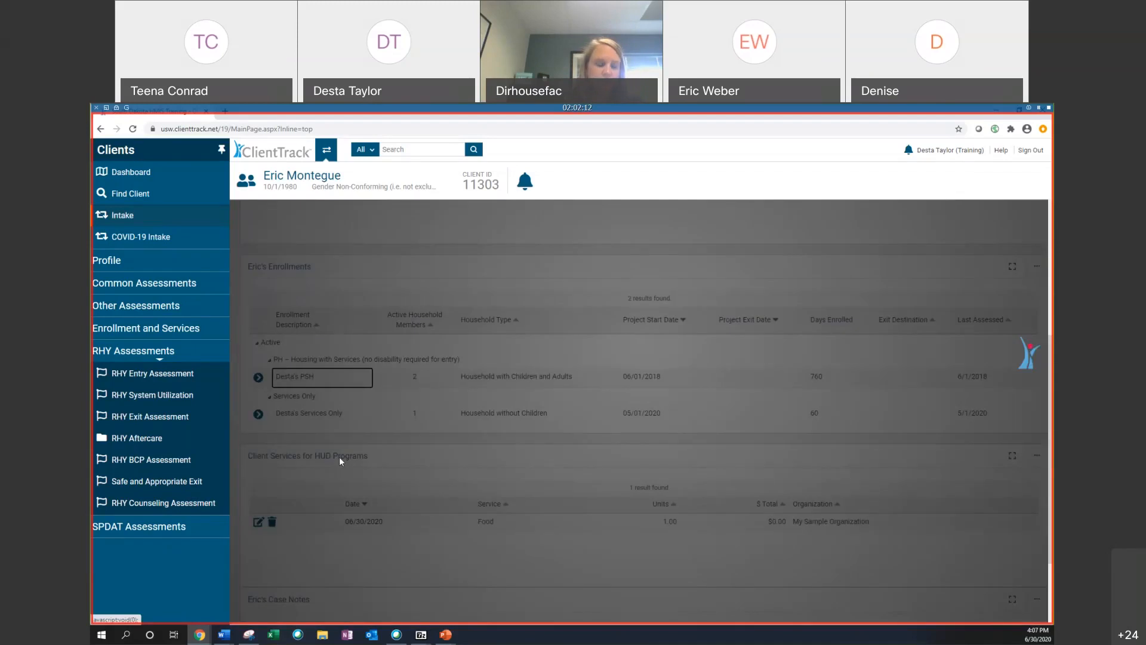
scroll(546, 333, "down", 6)
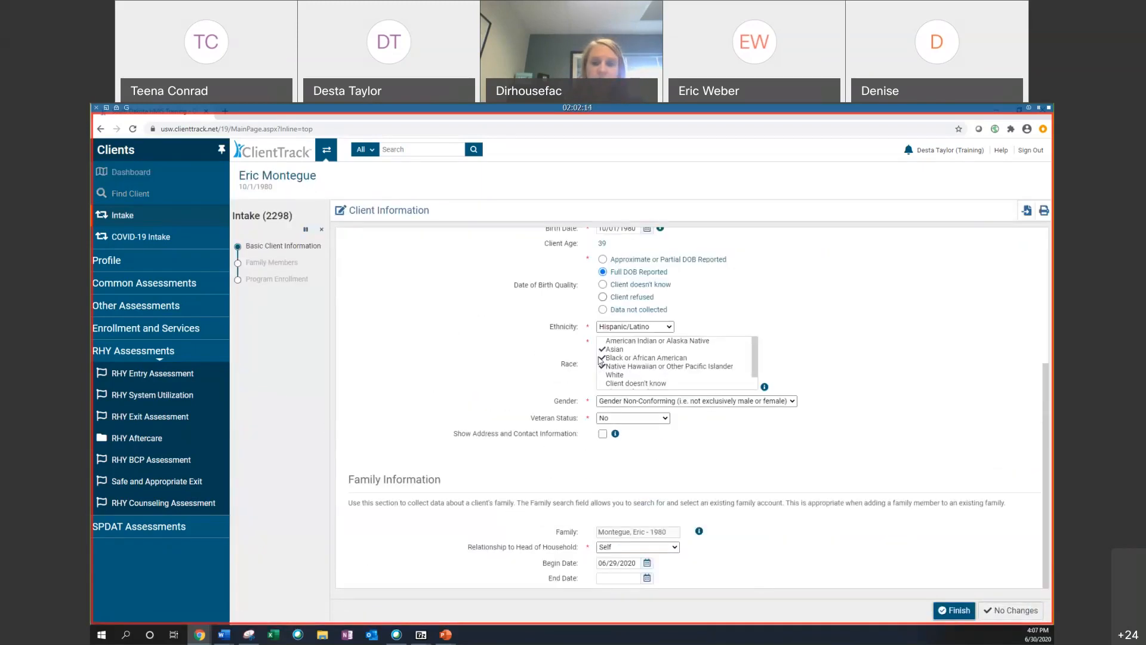
left_click(1011, 611)
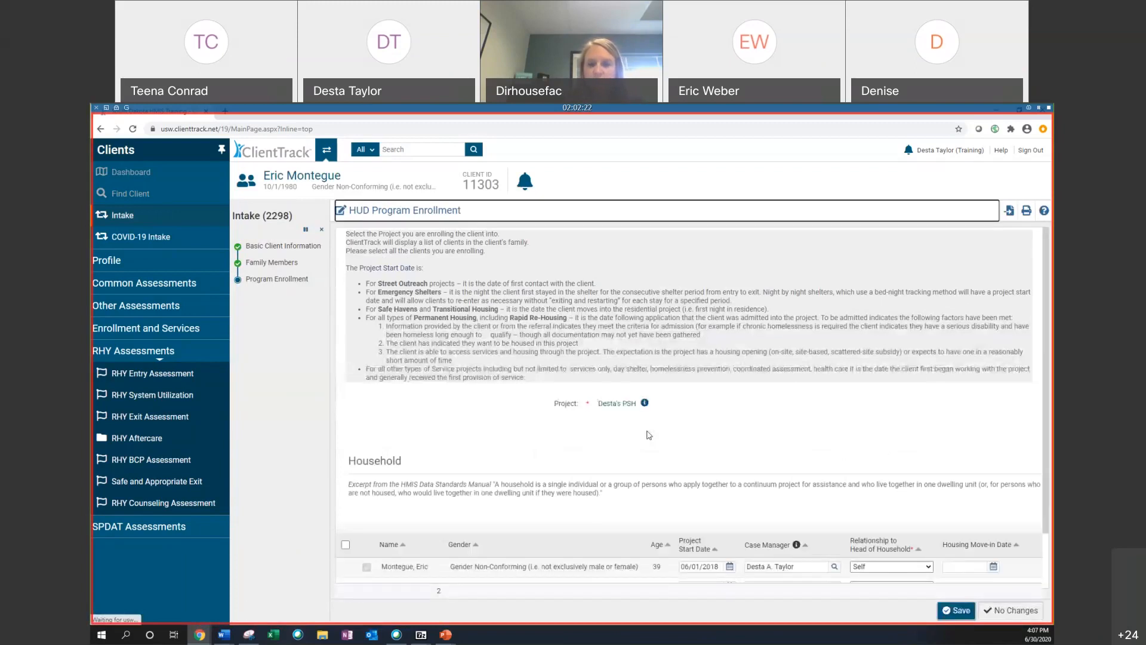
scroll(649, 435, "down", 2)
left_click(1016, 608)
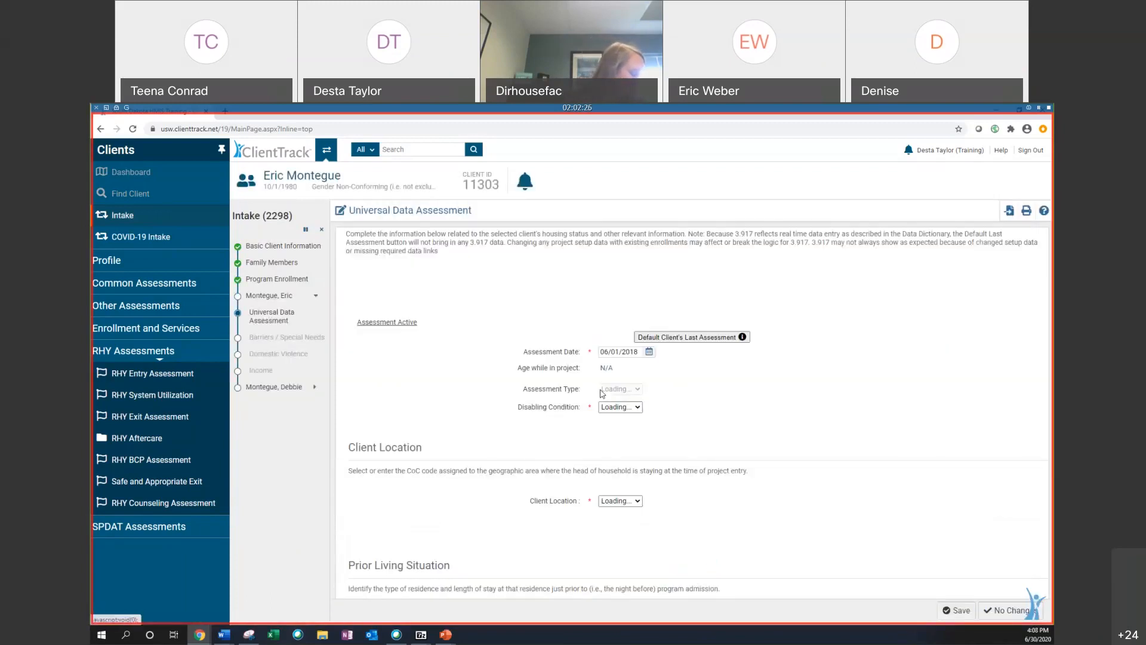
Step: Set Covered by Health Insurance to Yes with Medicaid status Yes, and save the universal data assessment
scroll(615, 400, "down", 10)
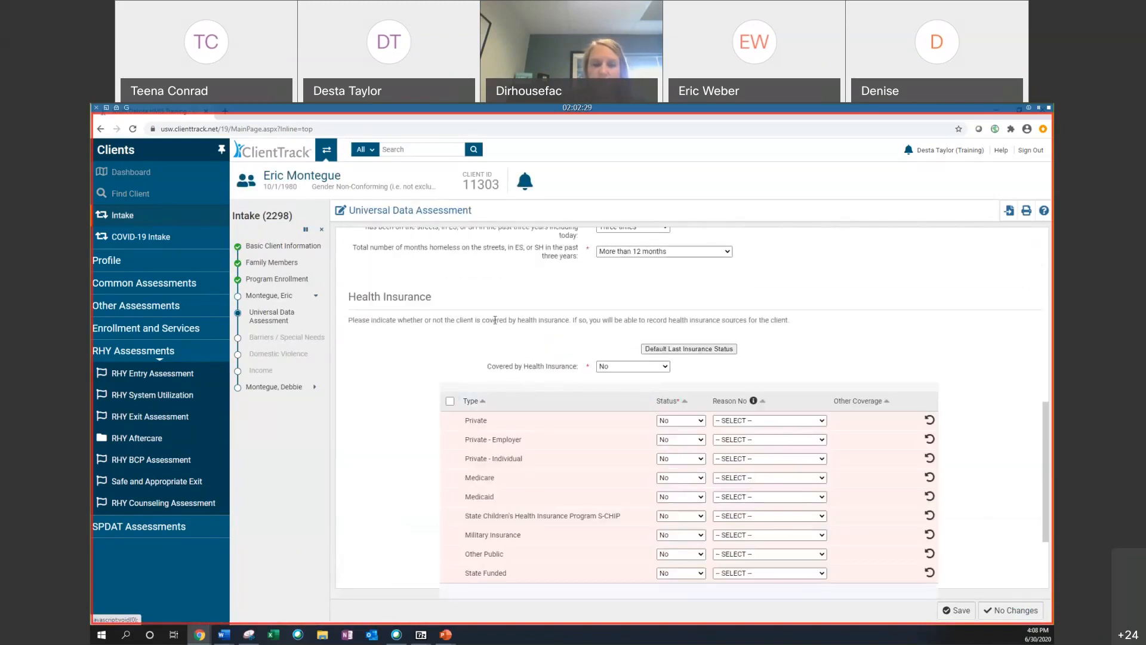
left_click(624, 367)
left_click(605, 385)
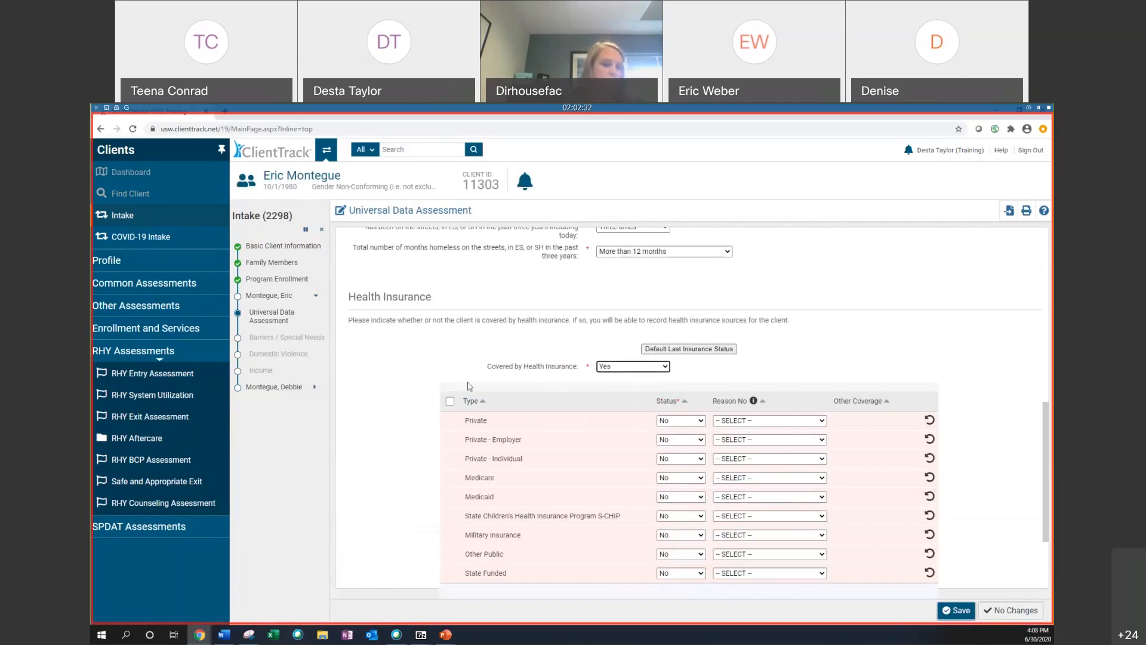
scroll(640, 497, "down", 1)
left_click(681, 447)
left_click(675, 466)
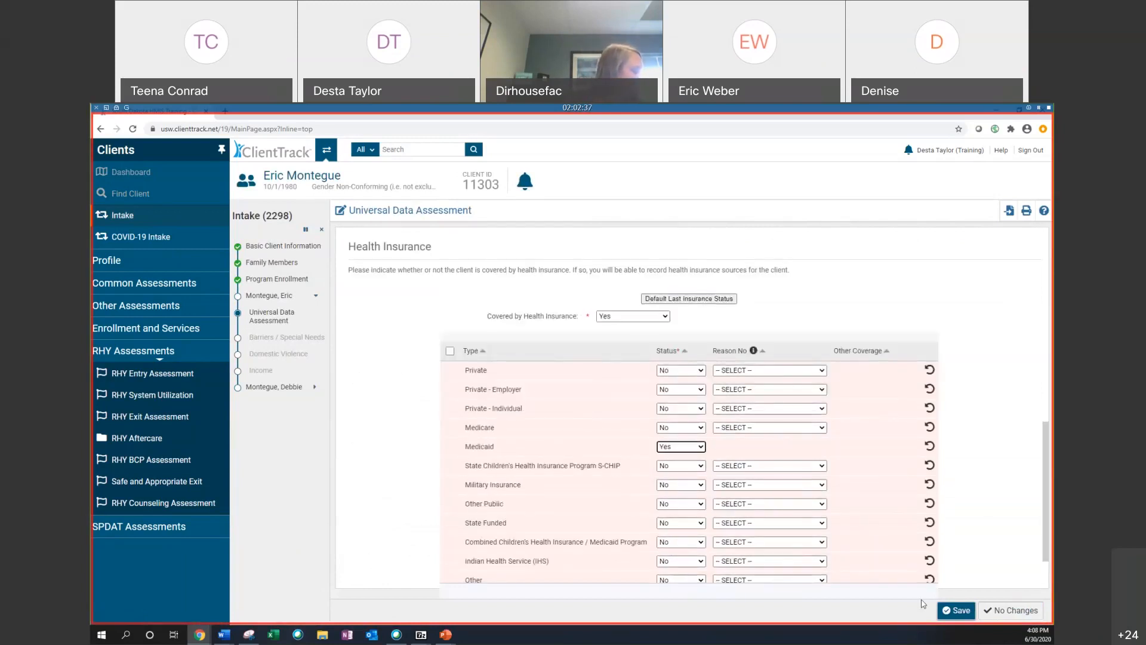
left_click(950, 612)
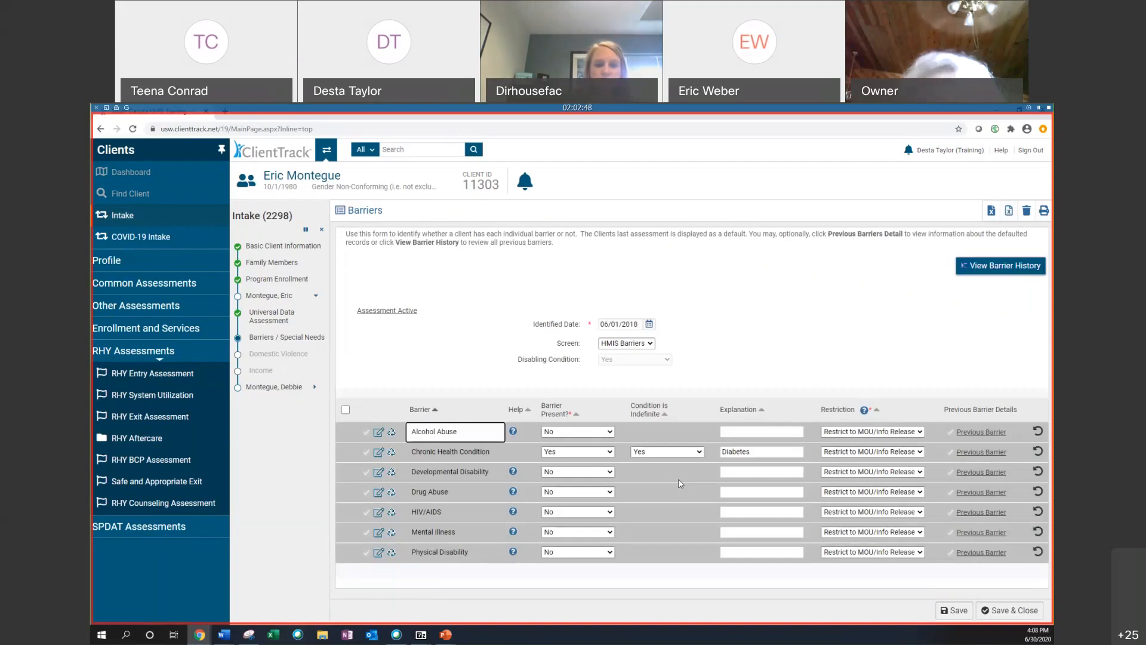
Step: Cancel the project entry workflow at the barriers screen and return to the client's dashboard
left_click(323, 231)
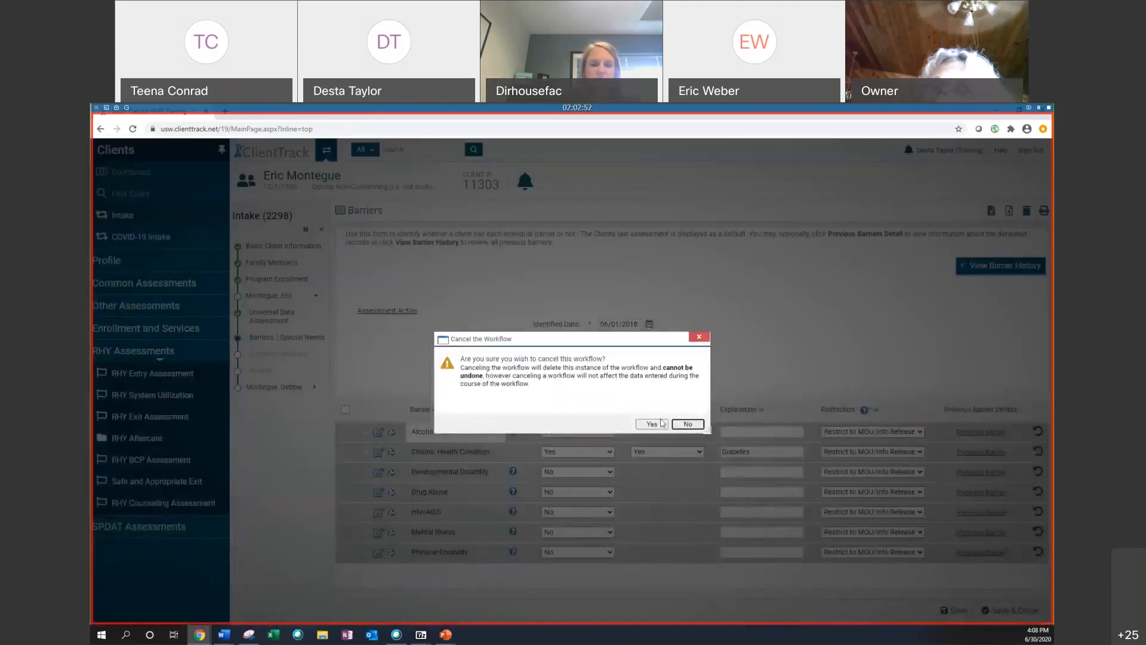
left_click(661, 426)
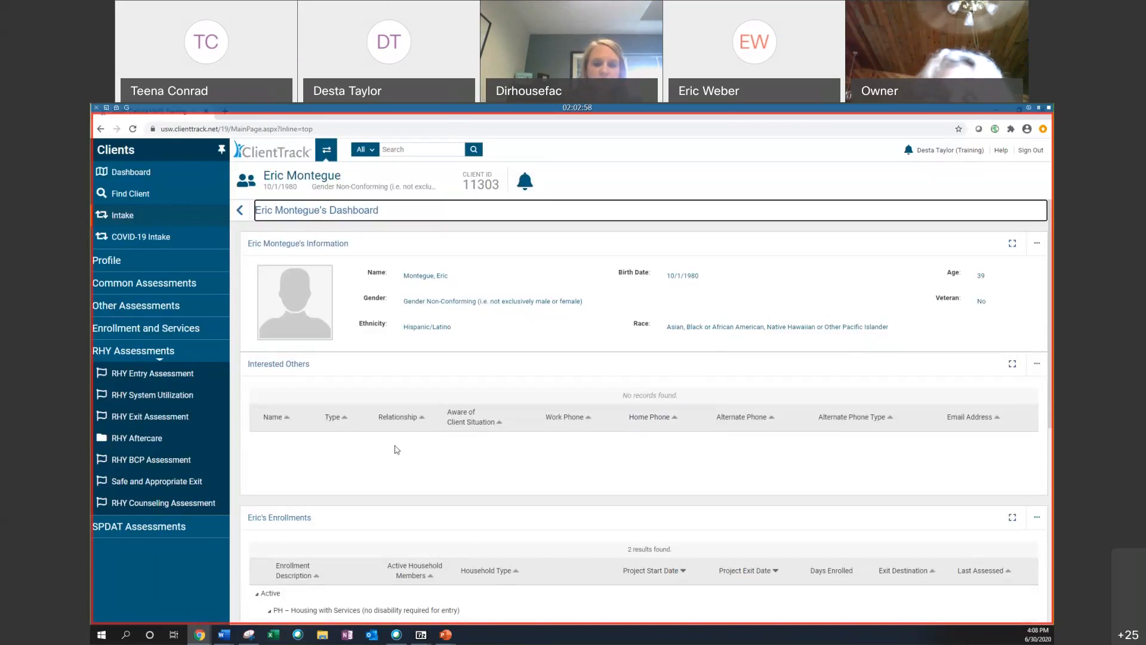
scroll(389, 460, "down", 4)
left_click(258, 378)
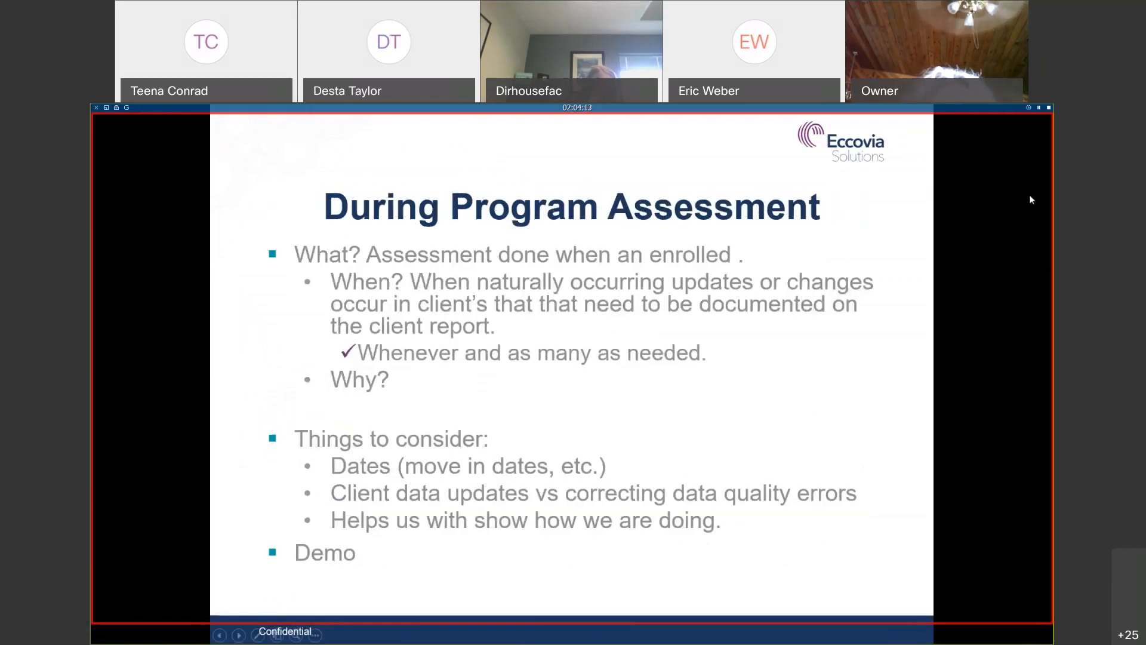
Step: End the PowerPoint slide show and switch back to the ClientTrack browser window
left_click(1016, 127)
right_click(1017, 126)
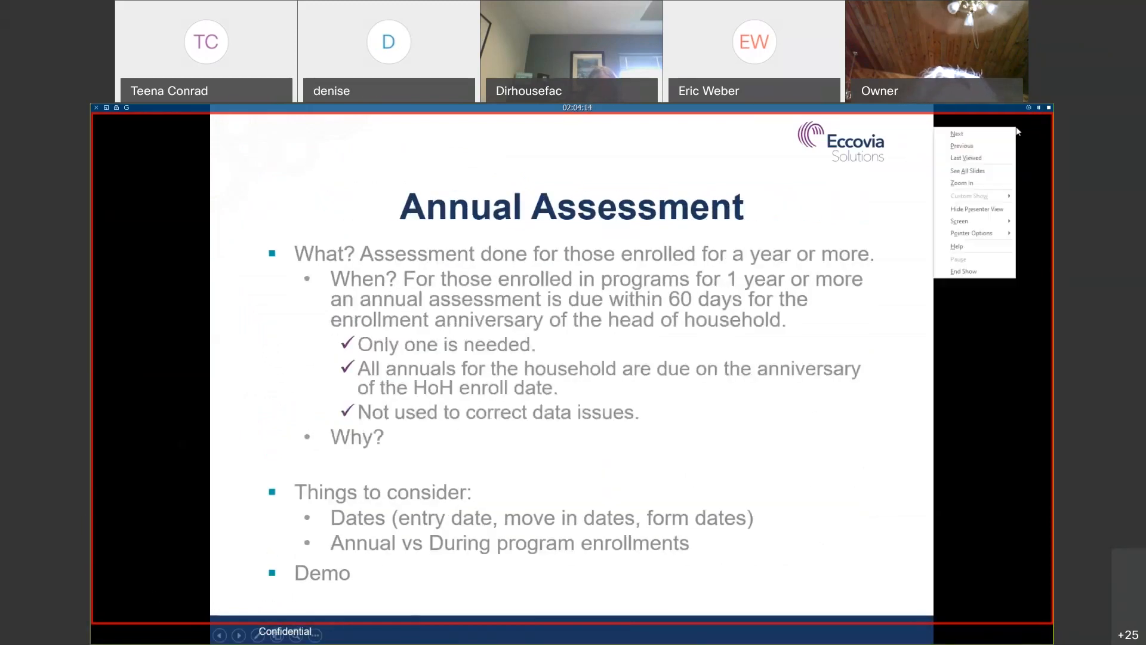
left_click(974, 270)
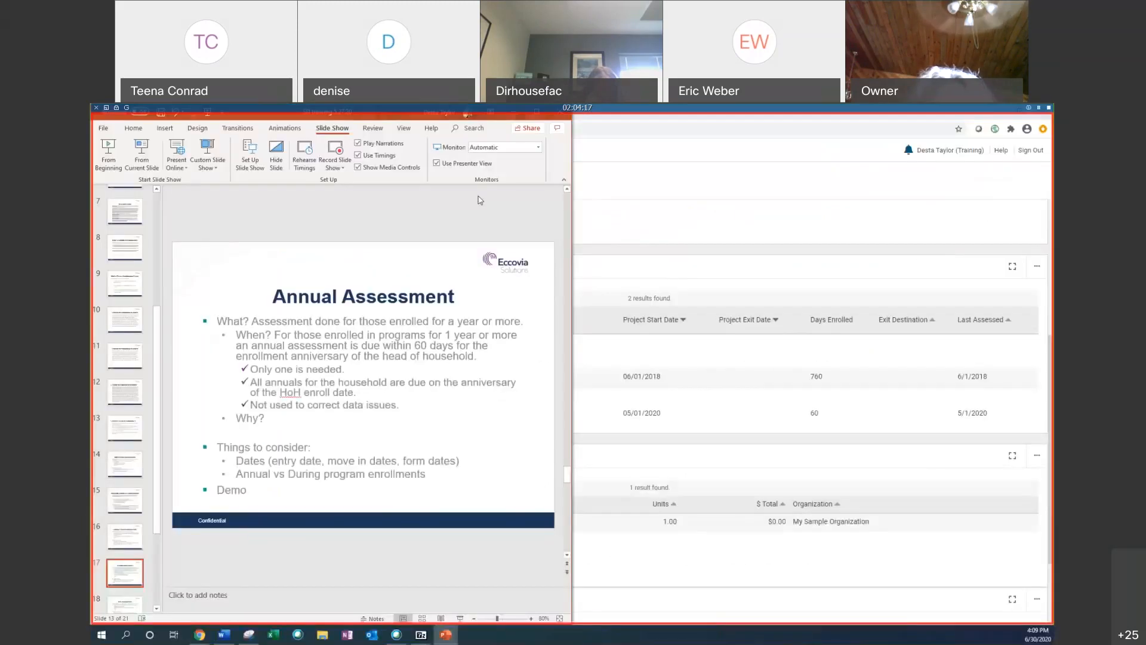
left_click(785, 260)
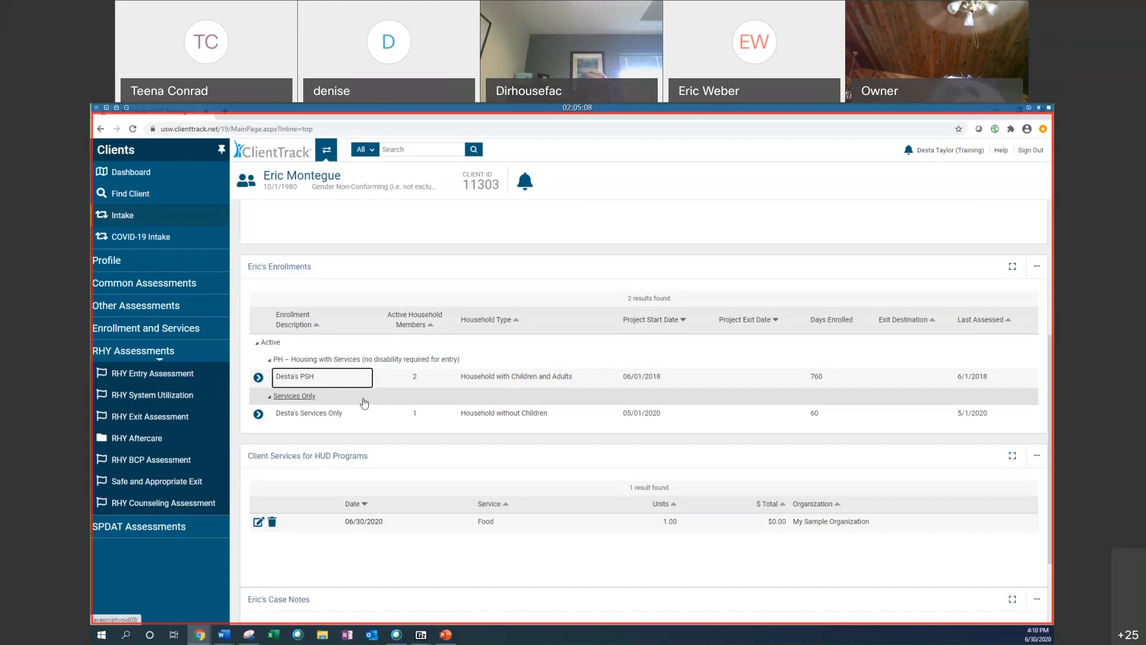
Step: Start an Update/Annual Assessment on the PSH enrollment, set the head of household's Housing Move-in Date to 9/1/2018, and save
left_click(259, 378)
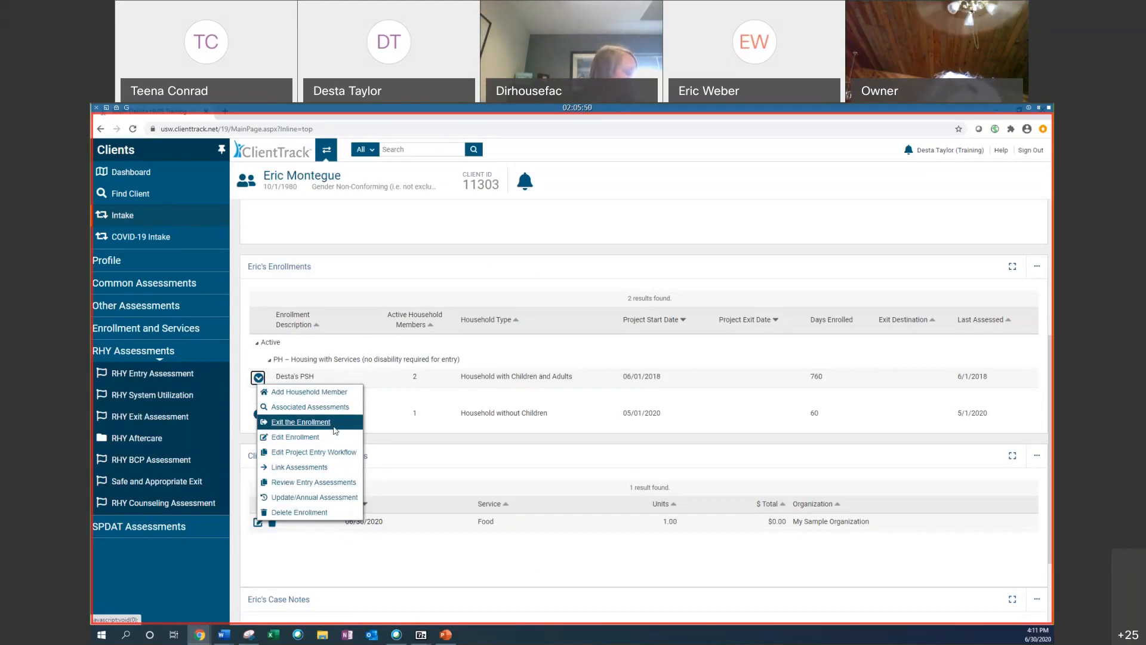
left_click(336, 498)
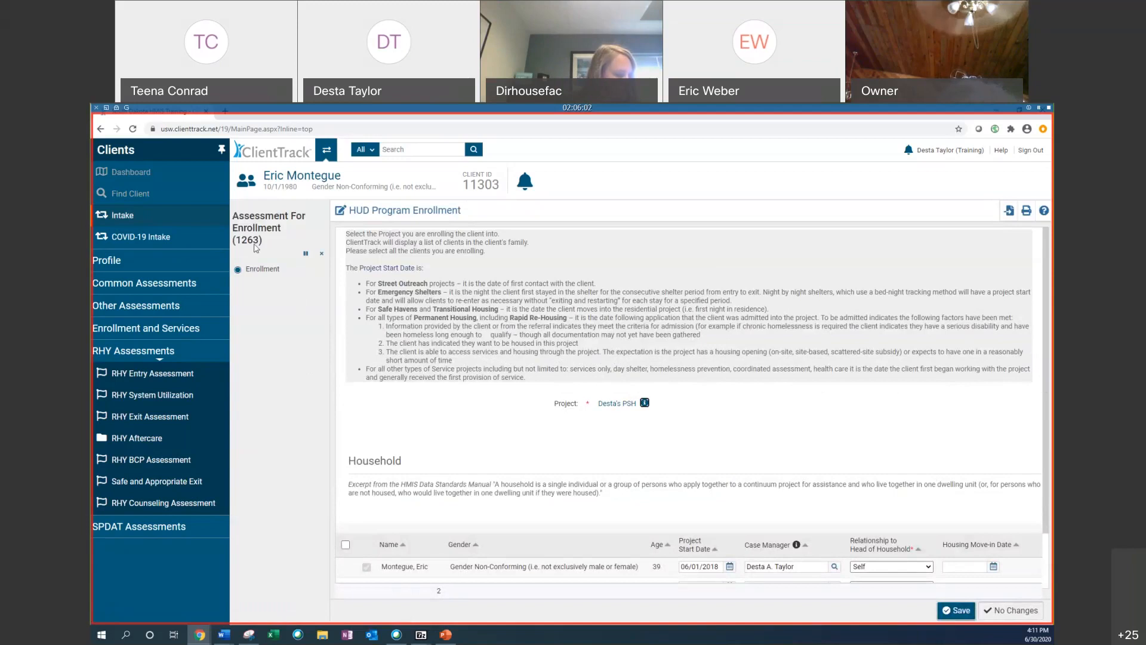
scroll(436, 299, "down", 2)
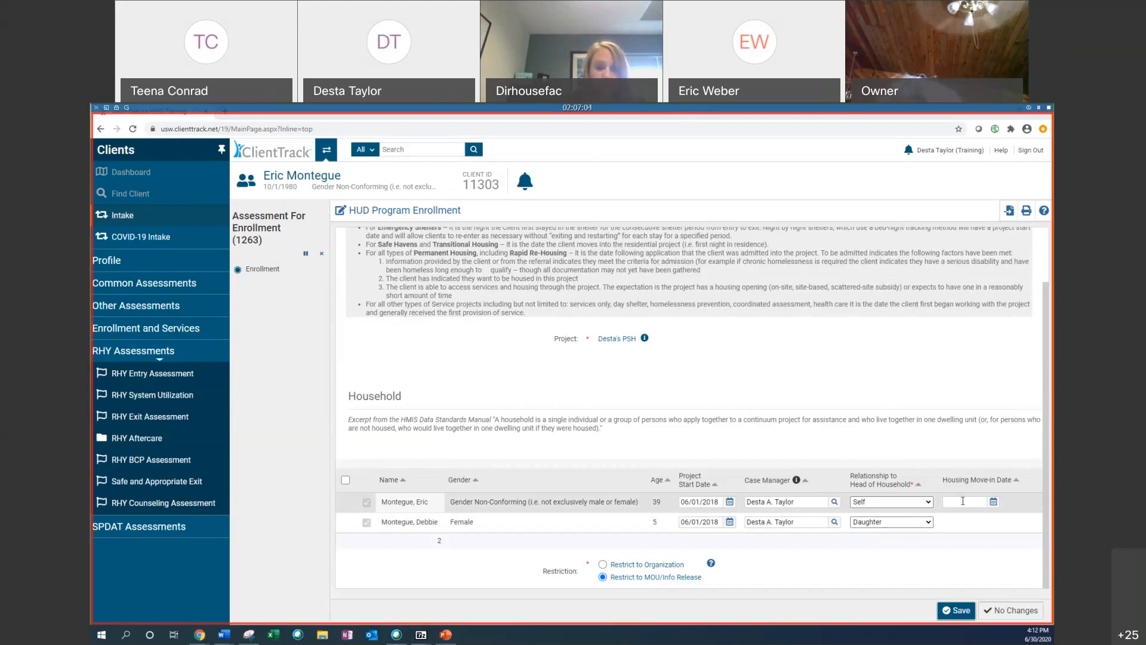
left_click(964, 501)
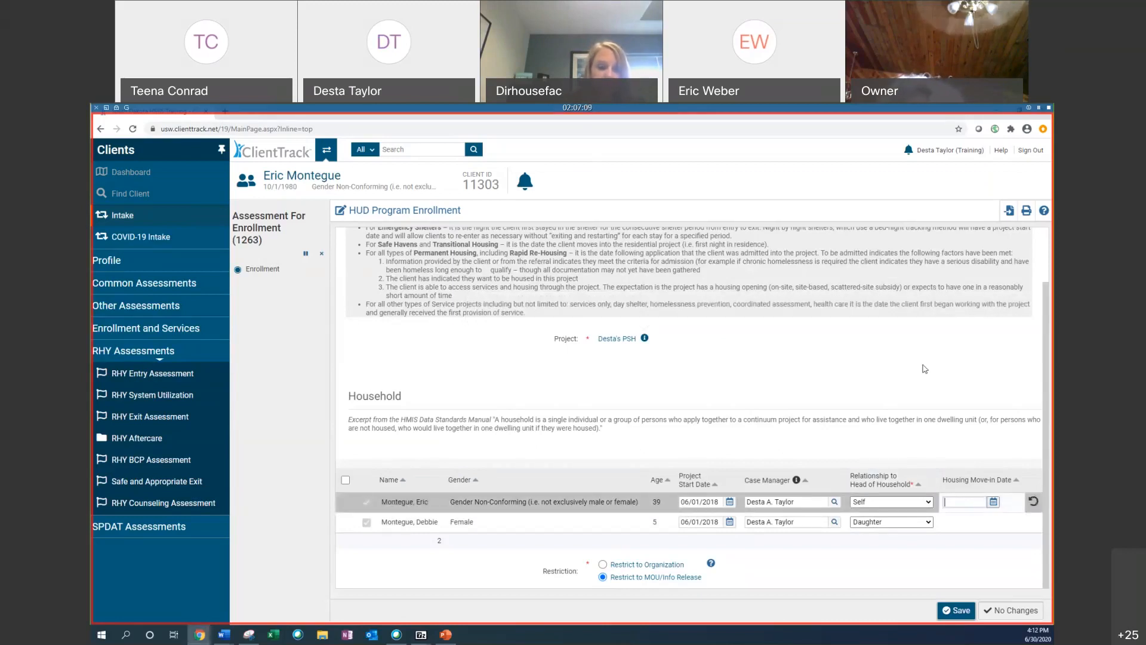
type("9/1/2018")
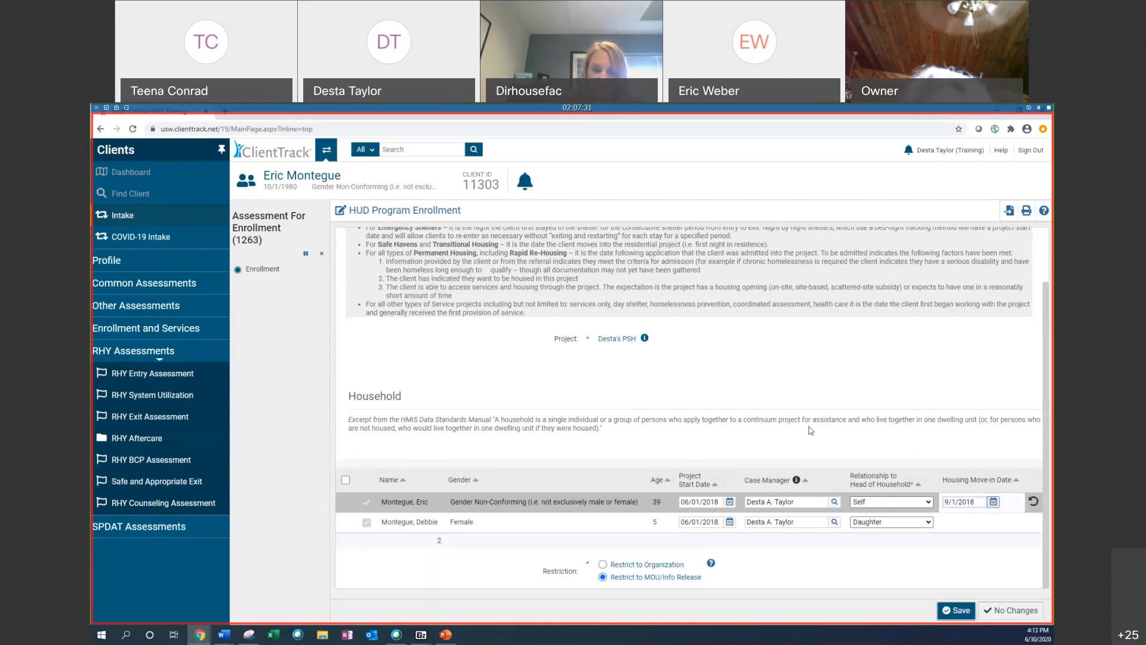
left_click(980, 561)
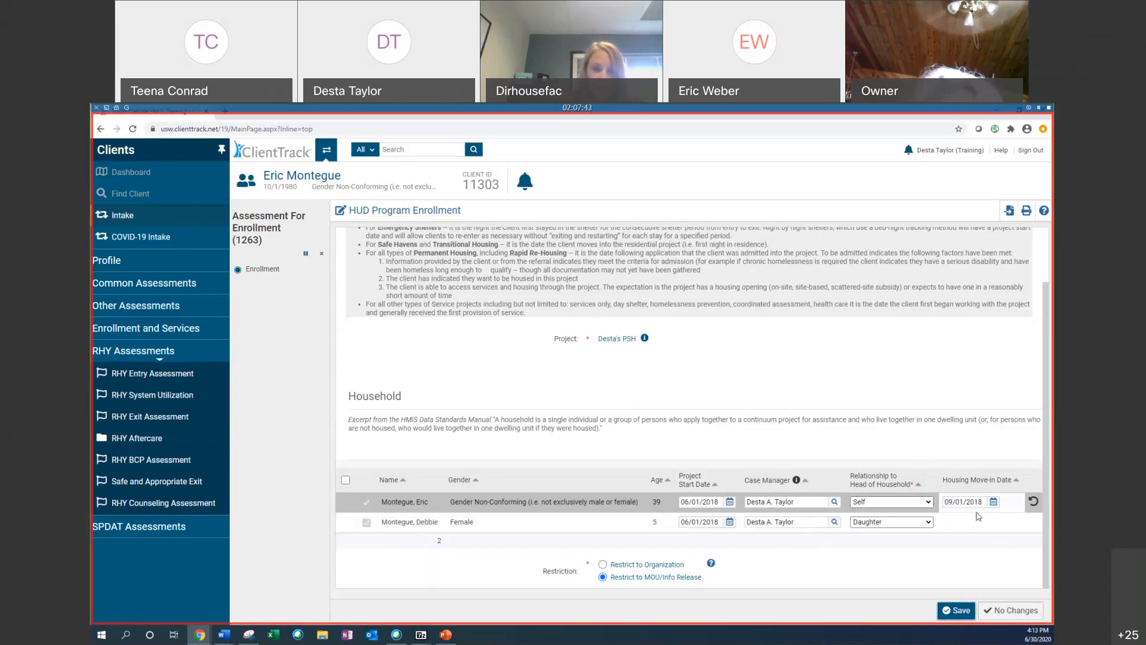
left_click(959, 610)
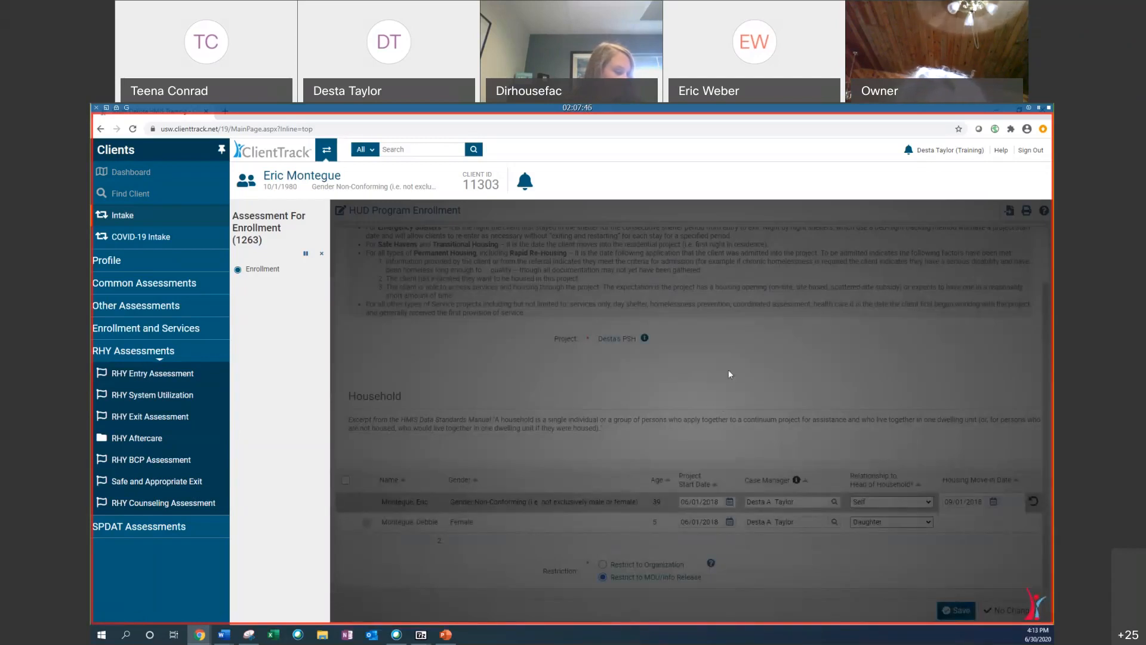
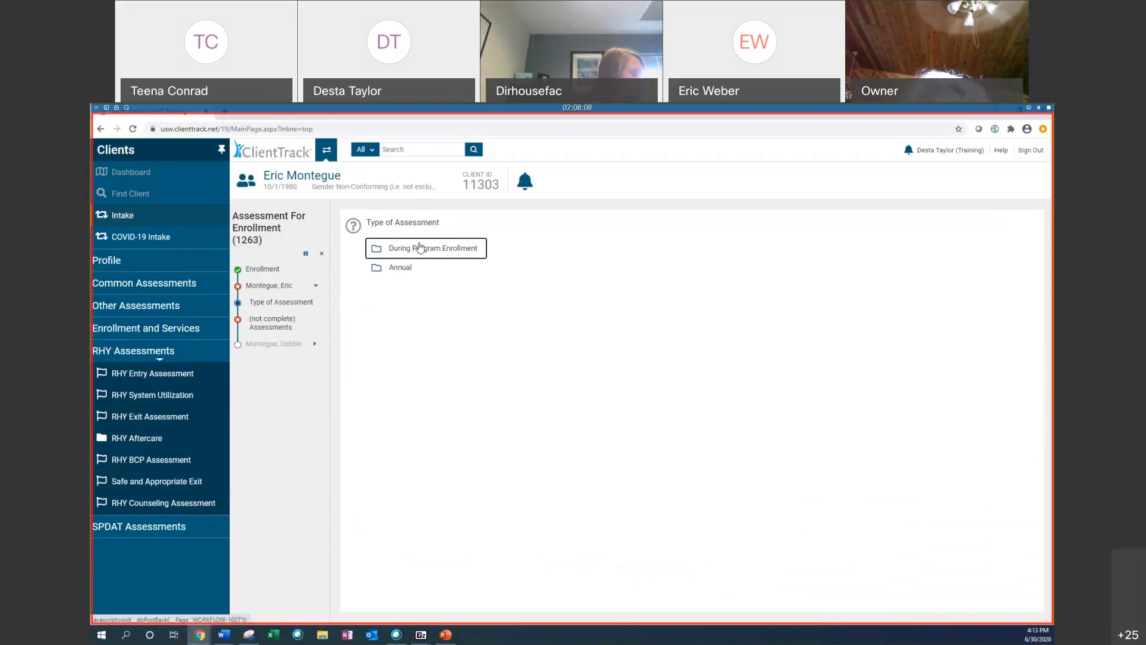
Step: Start a During Program Enrollment assessment for Eric, set Covered by Health Insurance to Yes with Medicaid Yes, and save
left_click(420, 246)
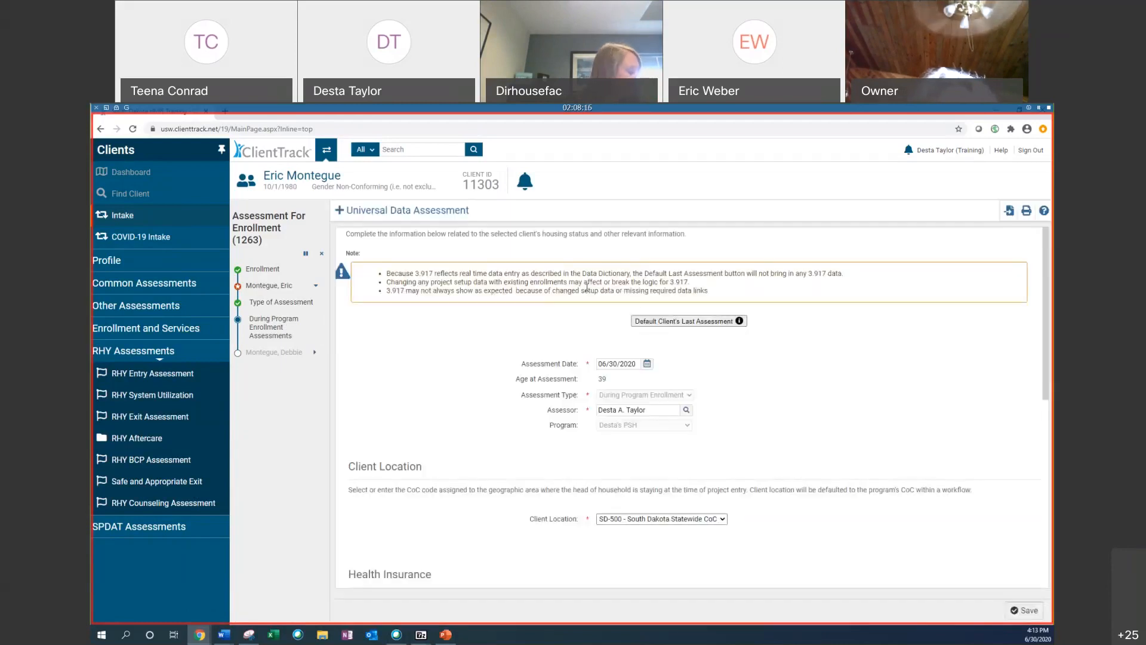
scroll(834, 409, "down", 2)
left_click(689, 526)
scroll(474, 382, "down", 3)
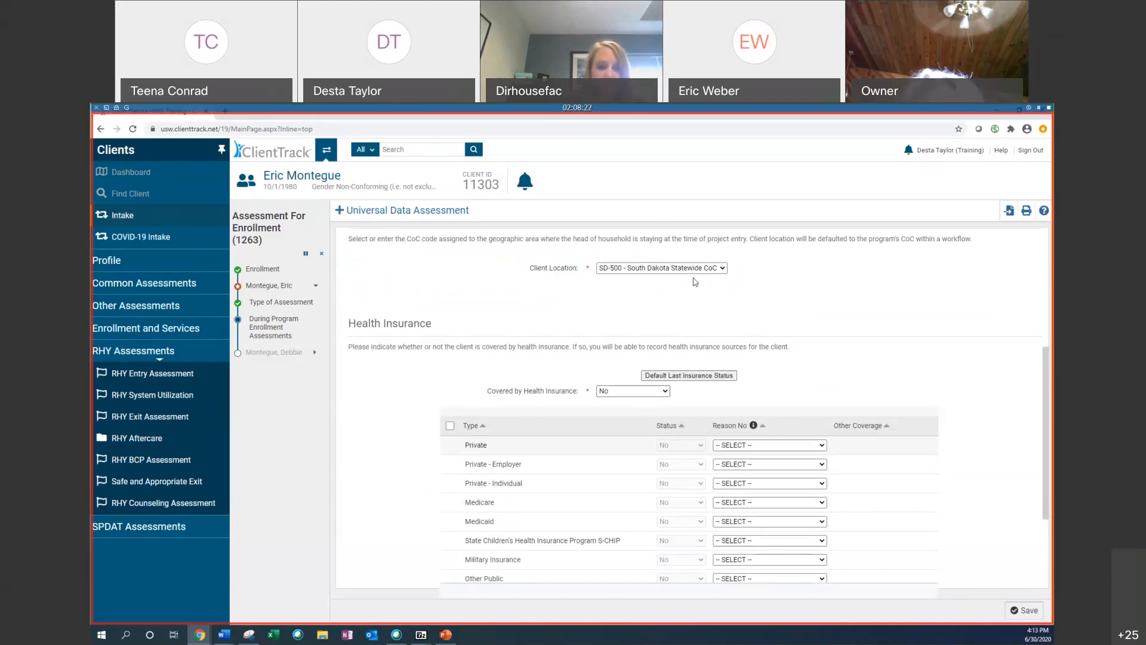
scroll(696, 282, "down", 3)
scroll(656, 299, "up", 1)
left_click(633, 298)
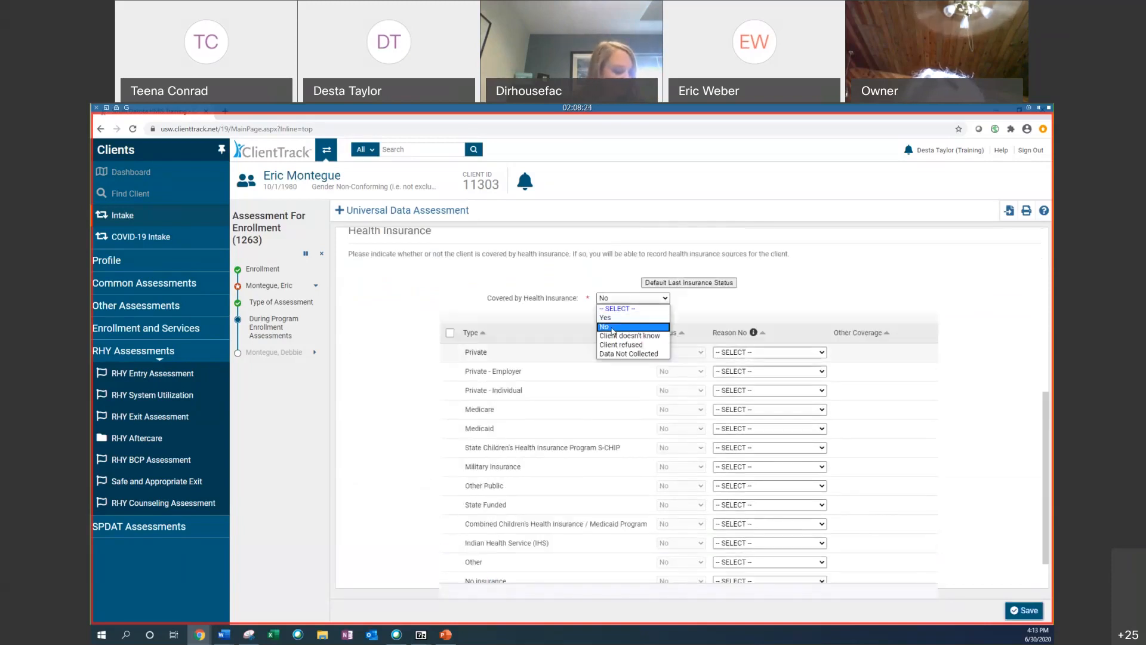
left_click(605, 317)
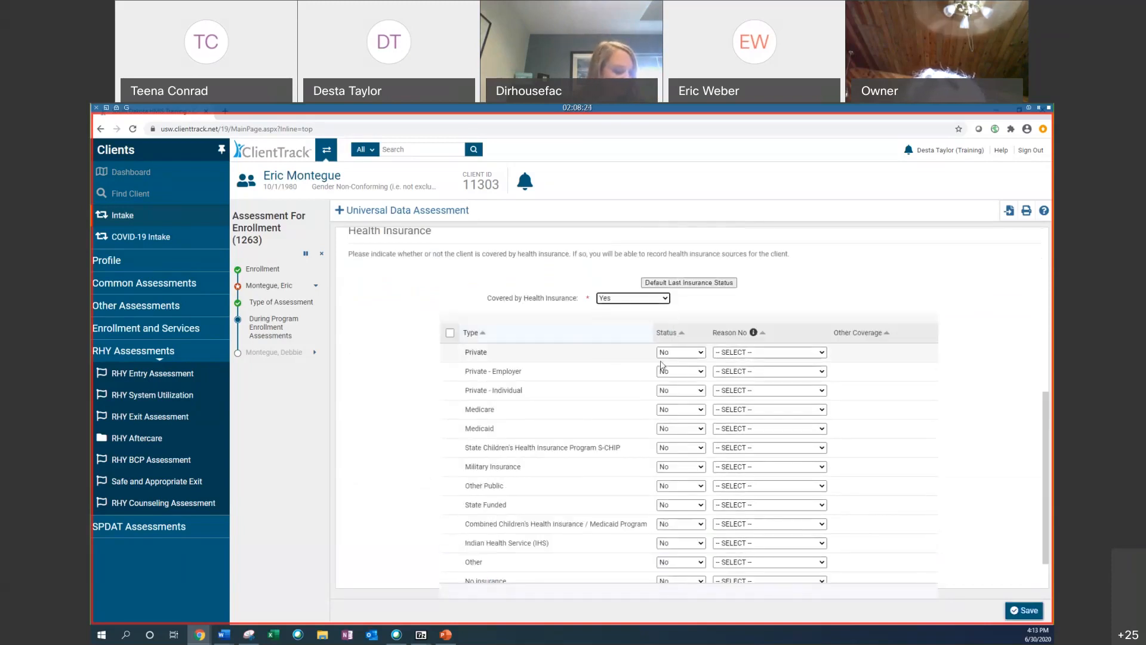
left_click(675, 429)
left_click(669, 444)
left_click(1022, 610)
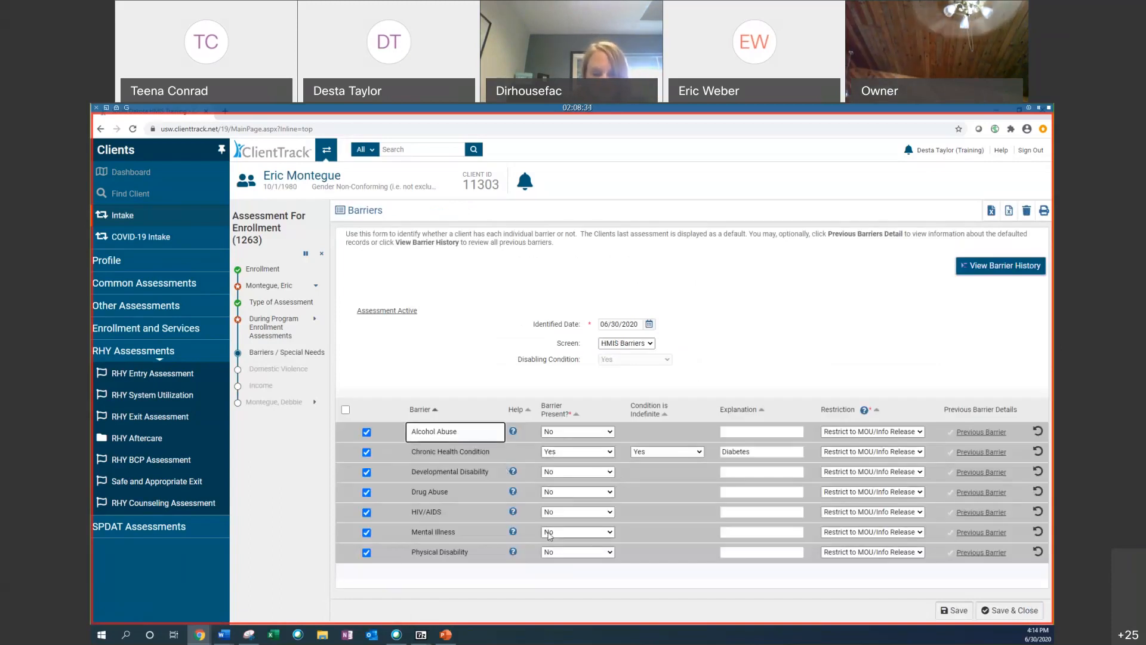
Step: Mark Mental Illness as a present barrier with an indefinite condition, and save the barriers and domestic violence screens
left_click(576, 532)
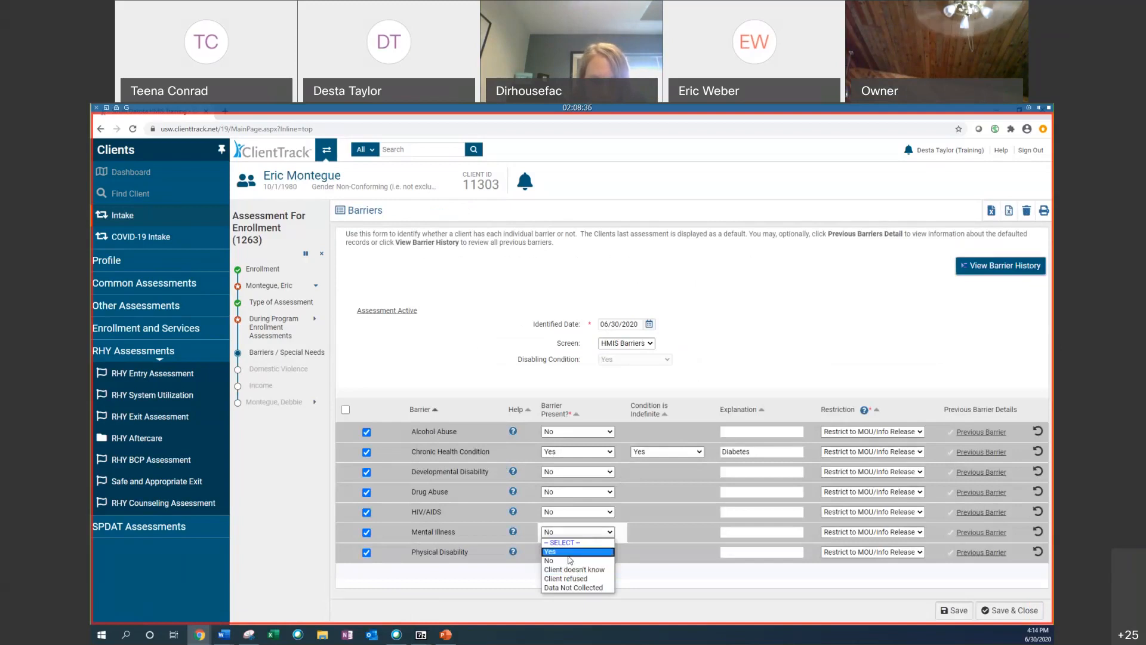
left_click(573, 559)
left_click(664, 532)
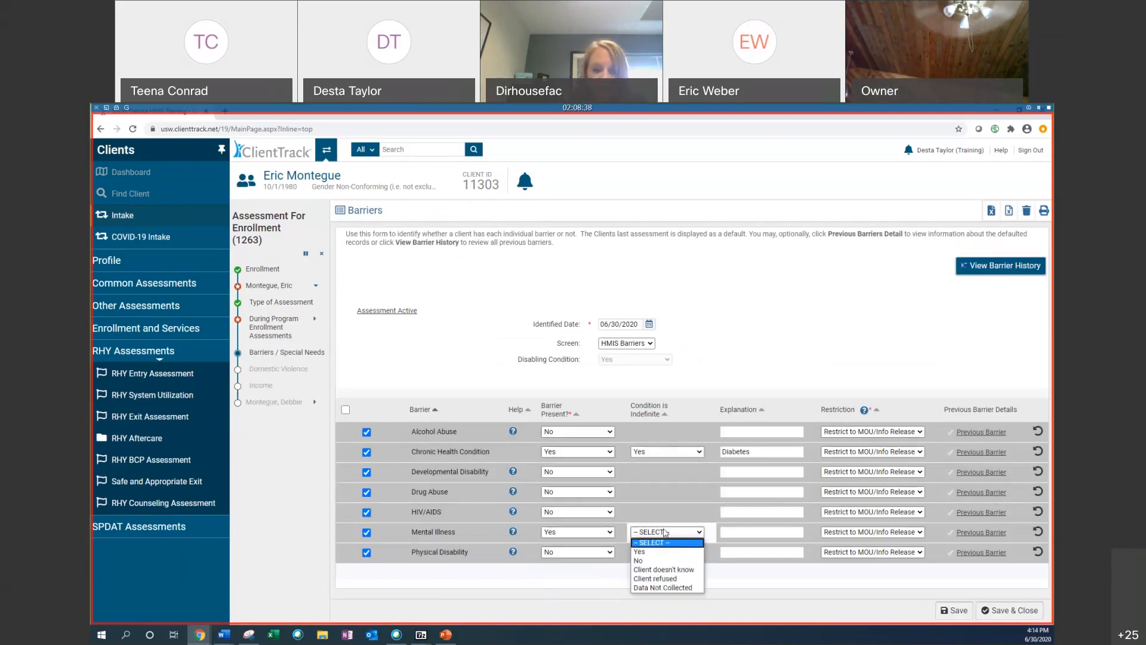
left_click(652, 553)
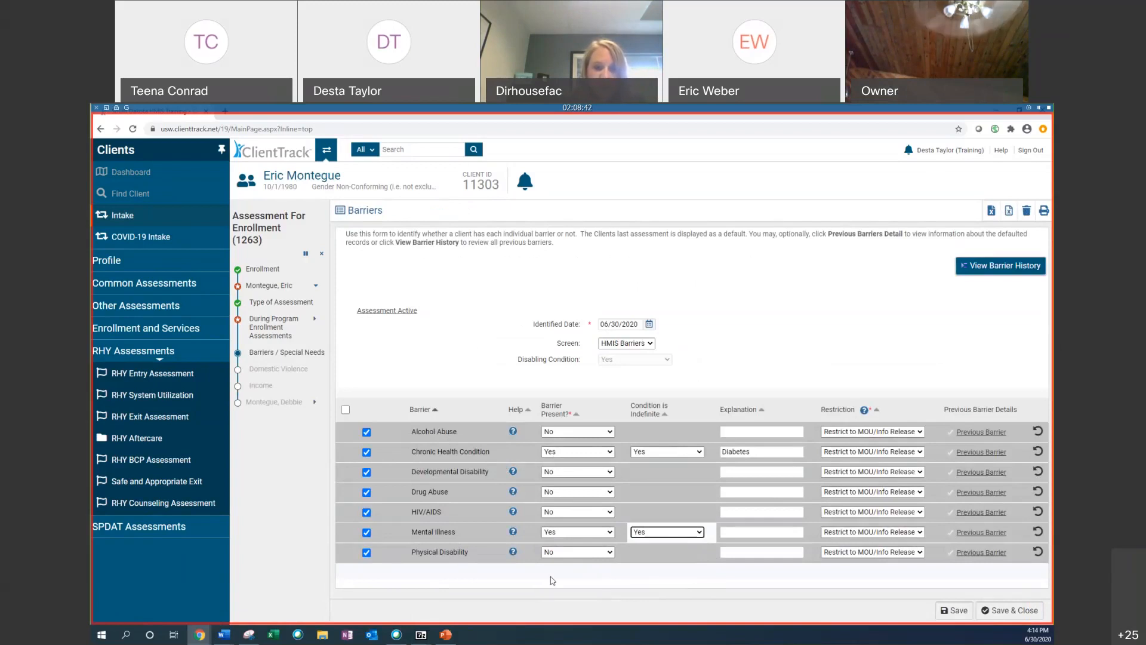
left_click(783, 600)
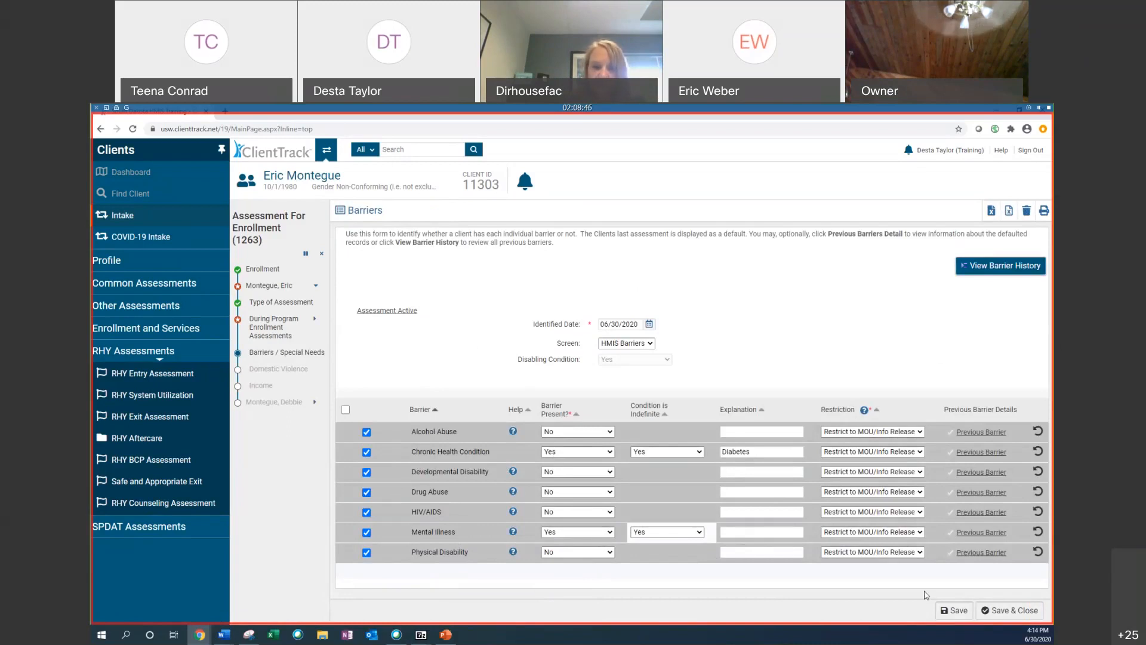
left_click(1027, 613)
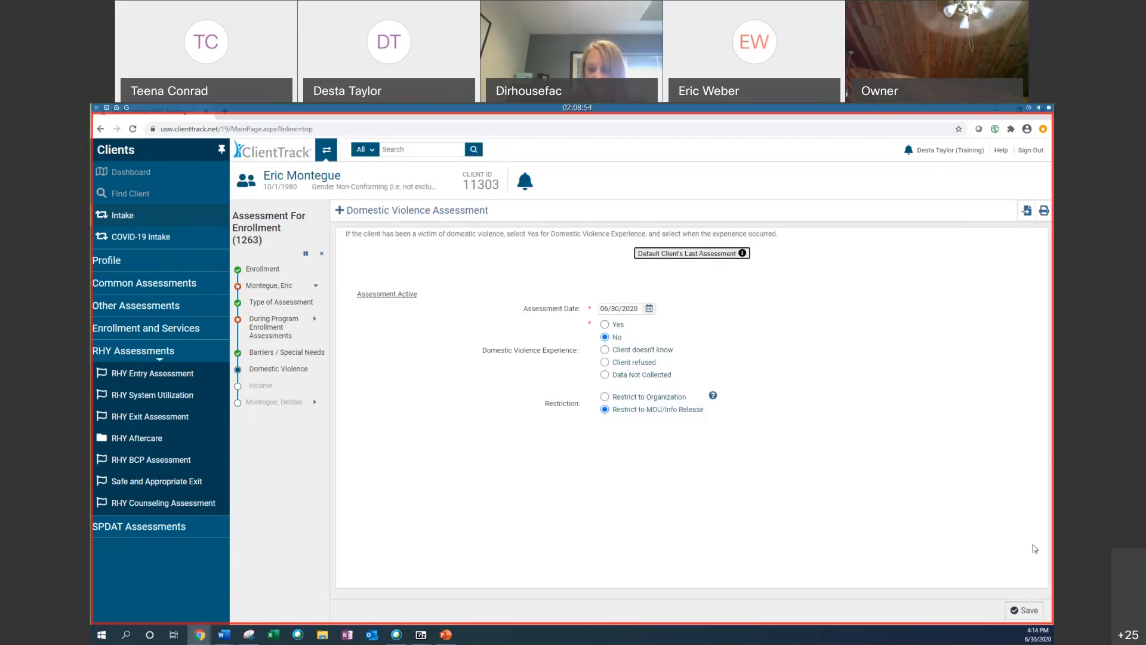
left_click(1029, 611)
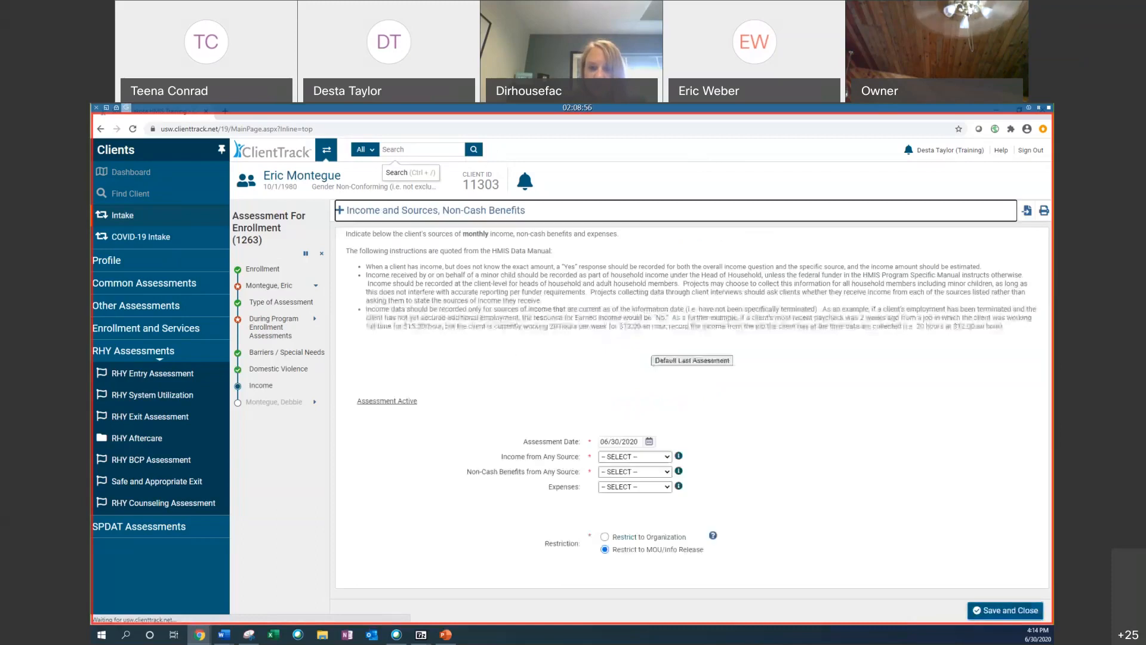
Step: Default the income screen to the client's last assessment and set Income from Any Source to Yes
left_click(692, 361)
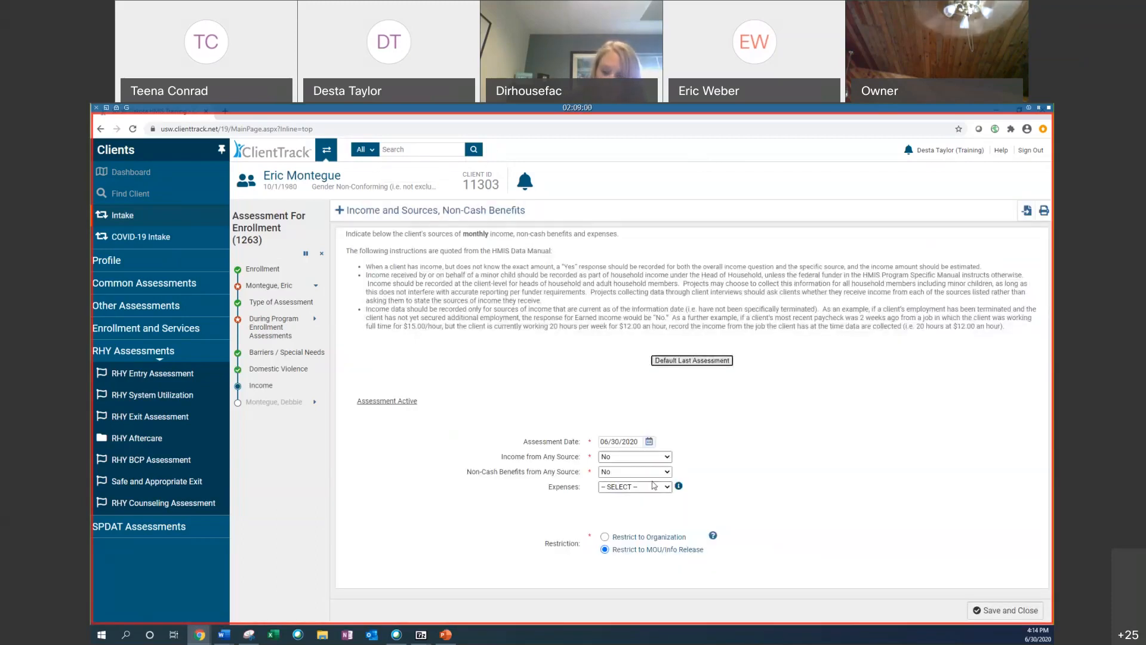
left_click(630, 457)
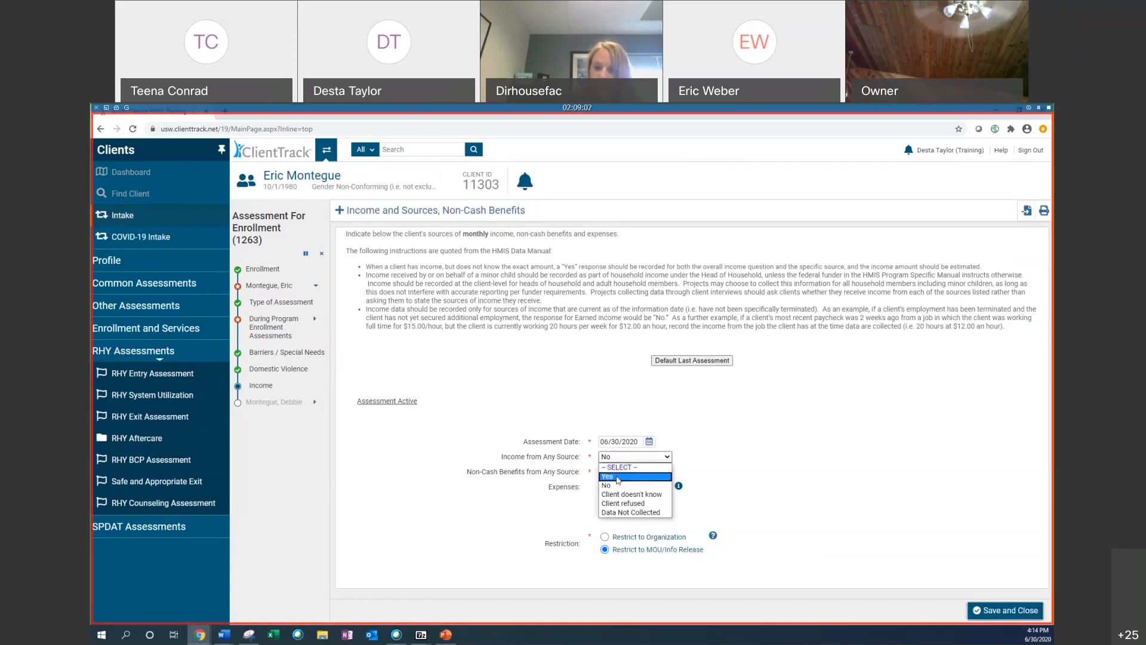
left_click(617, 477)
Step: Add Earned Income with the description Security Guard and a monthly amount of 1000
scroll(576, 381, "down", 6)
left_click(367, 344)
left_click(641, 344)
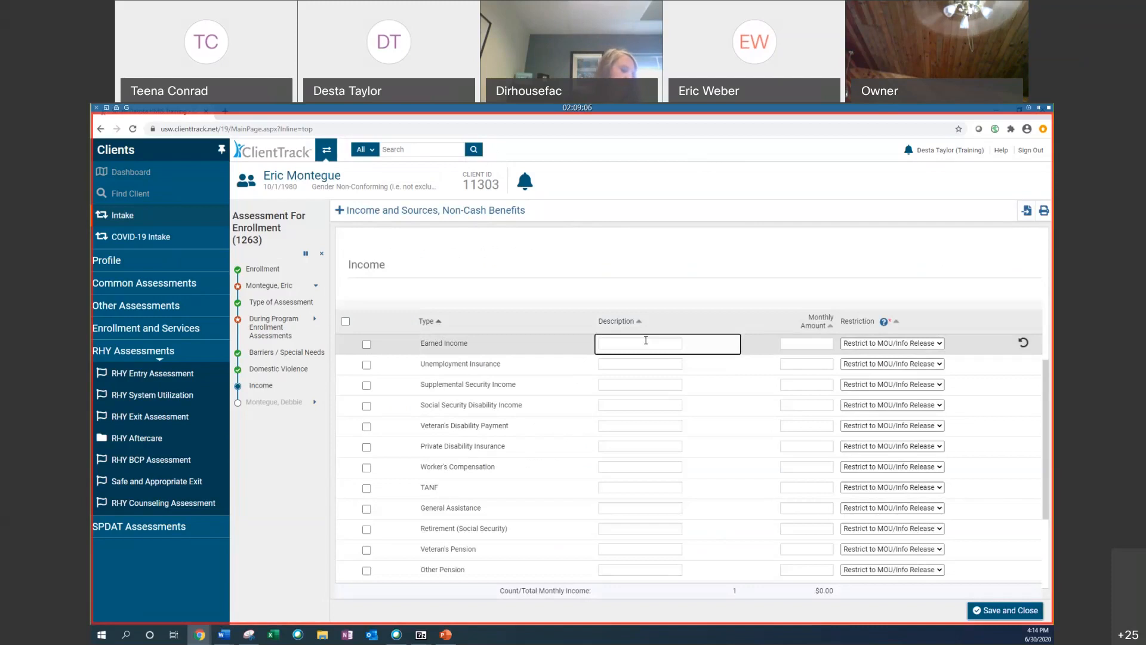
type("Secir")
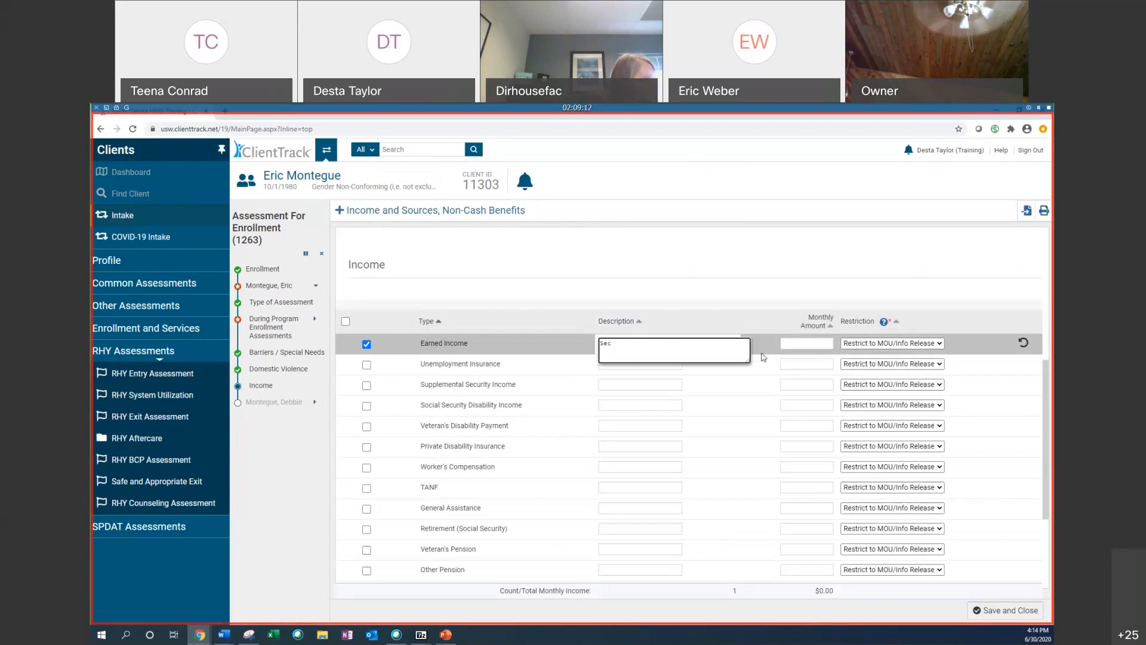
type("urity")
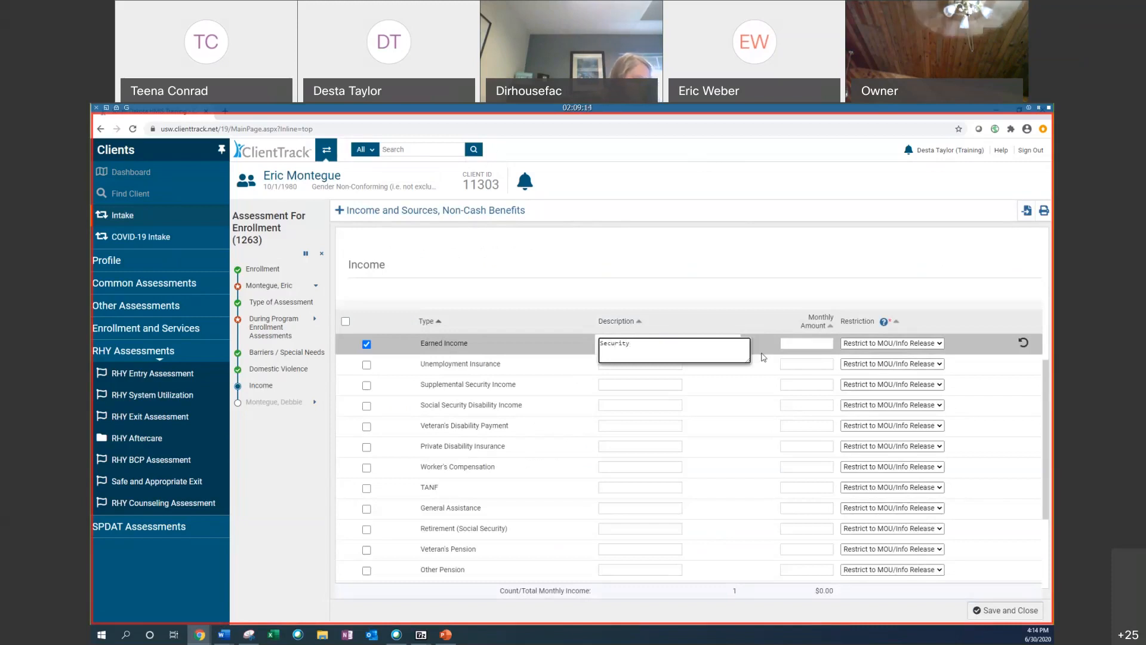
type(" Guard")
left_click(829, 343)
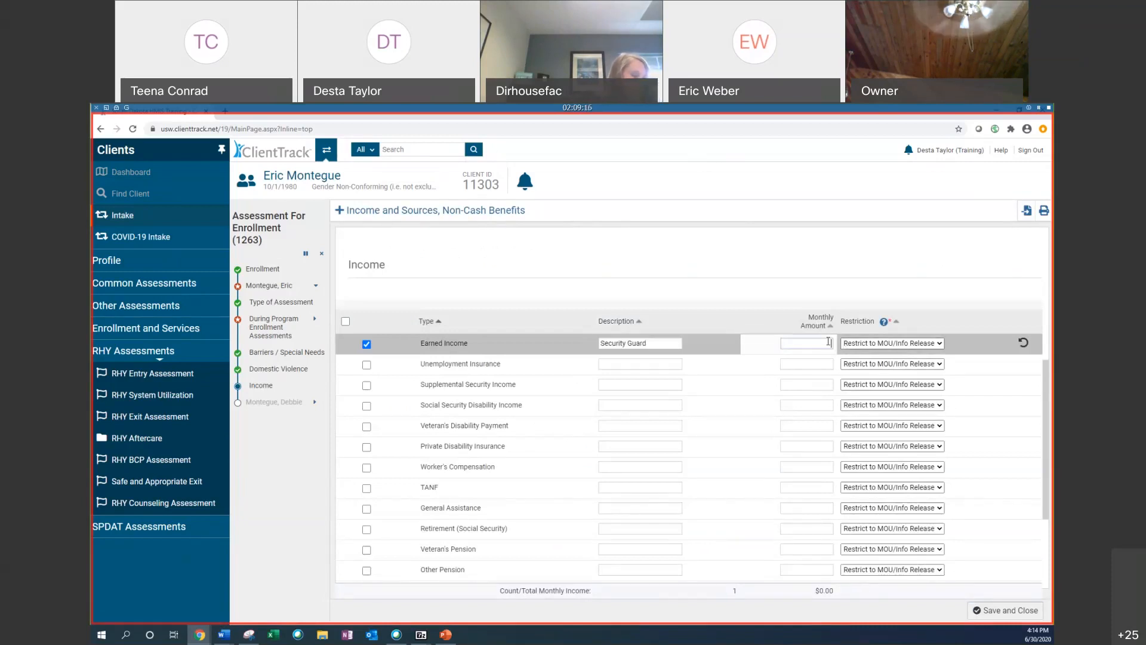
type("100")
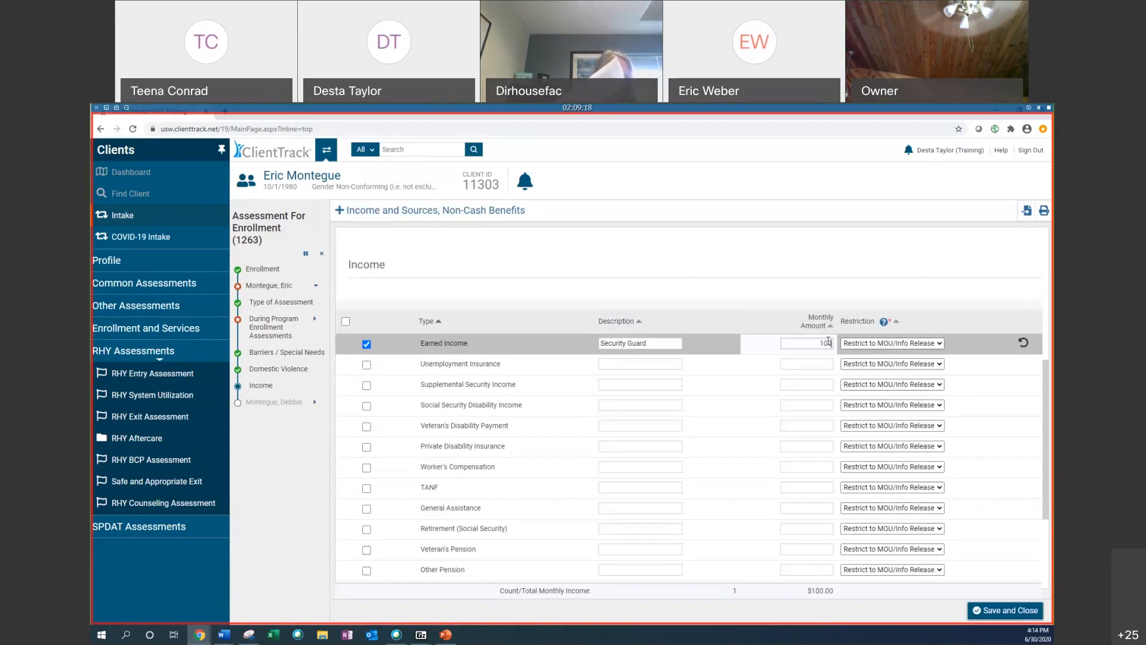
type("0")
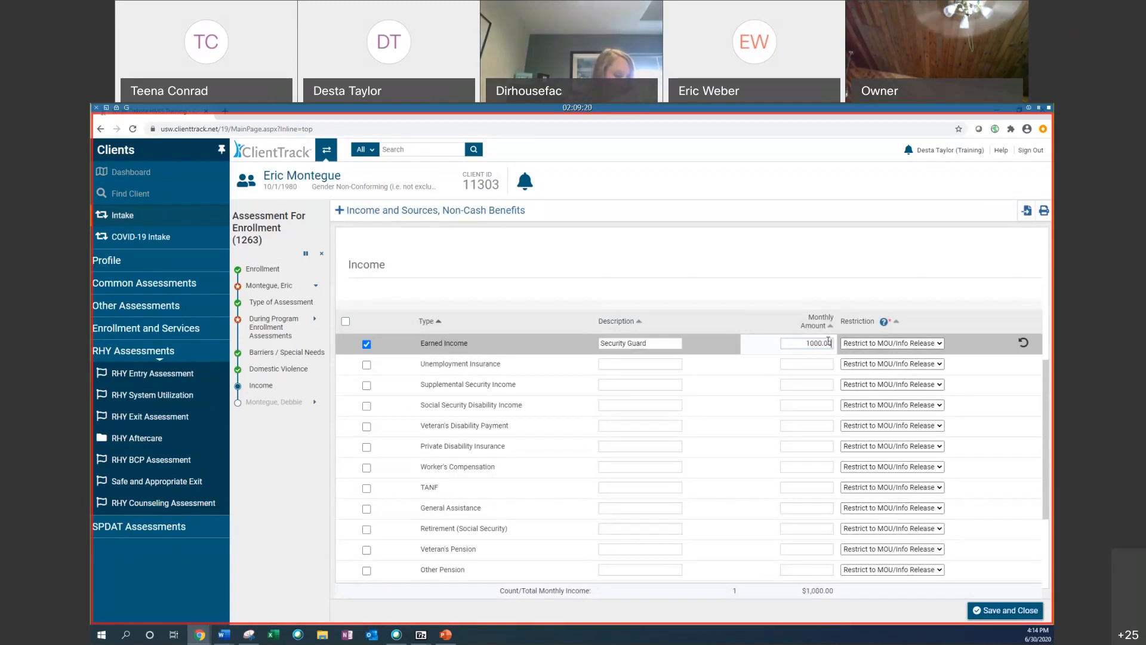
Step: Save and close Eric's income assessment
left_click(698, 263)
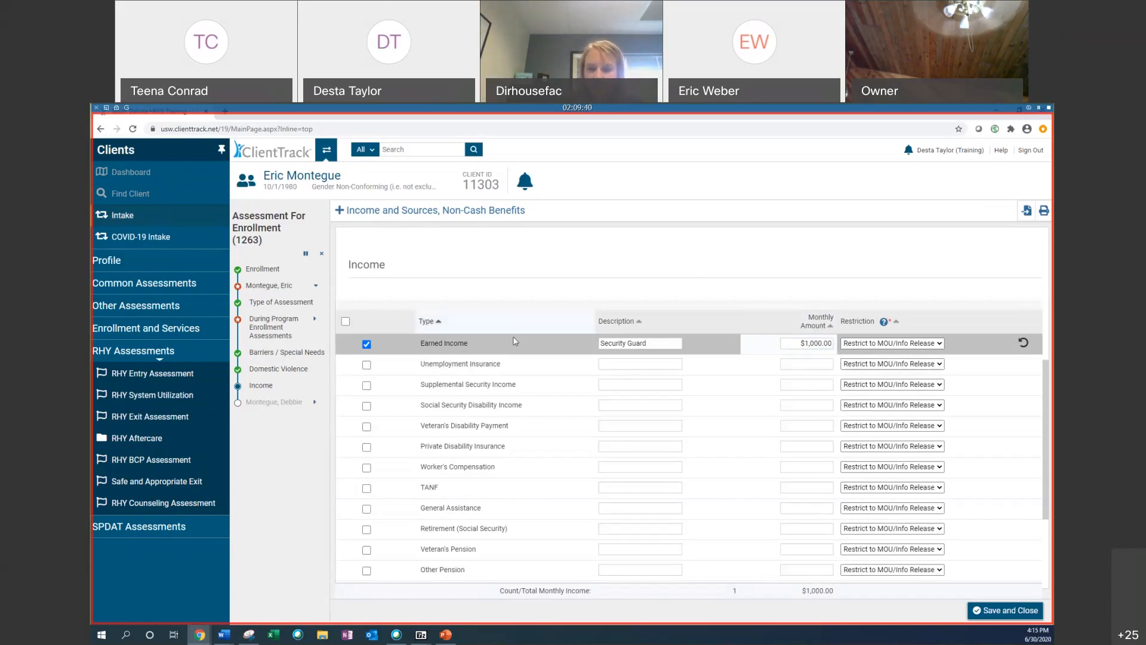
scroll(351, 378, "down", 3)
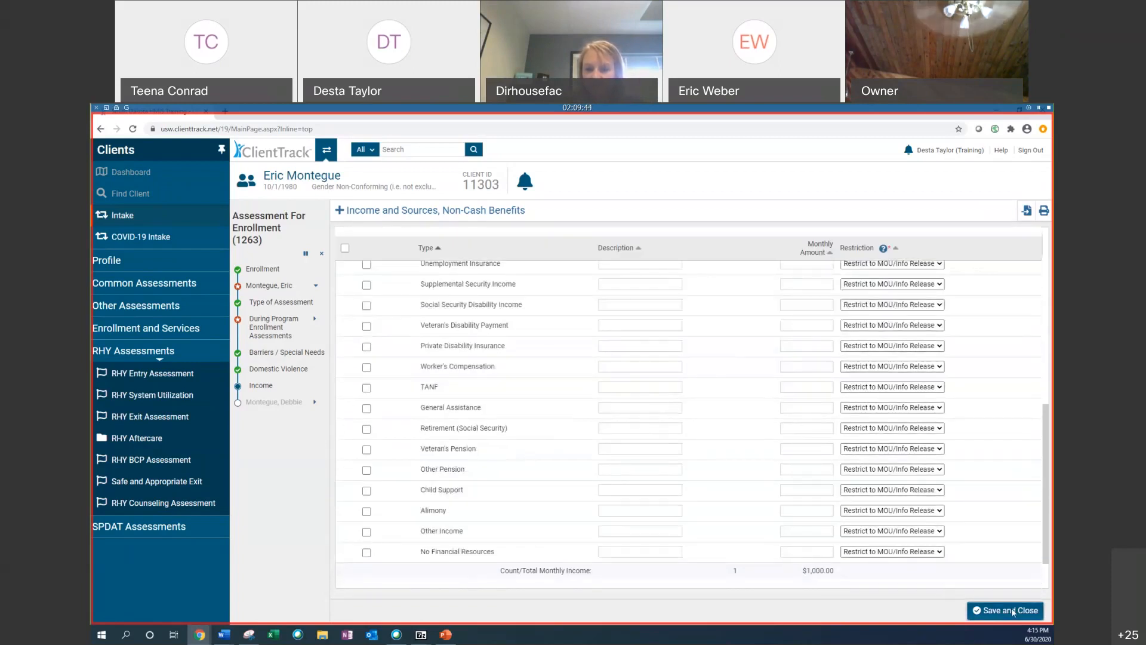
scroll(850, 539, "up", 5)
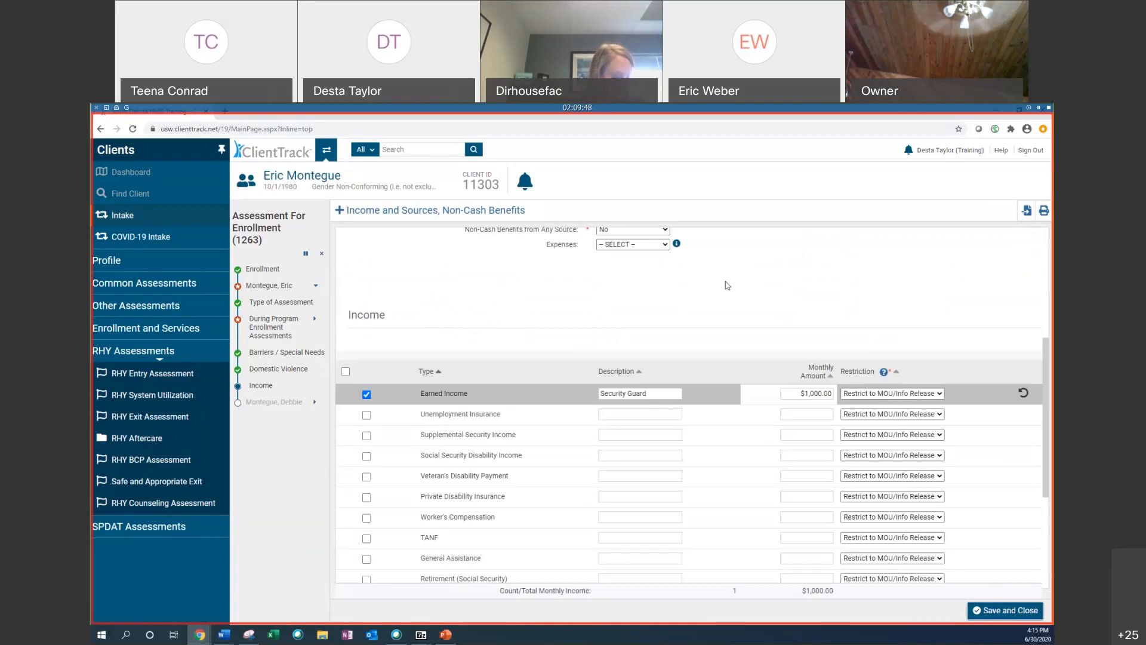
scroll(726, 286, "up", 3)
left_click(1006, 609)
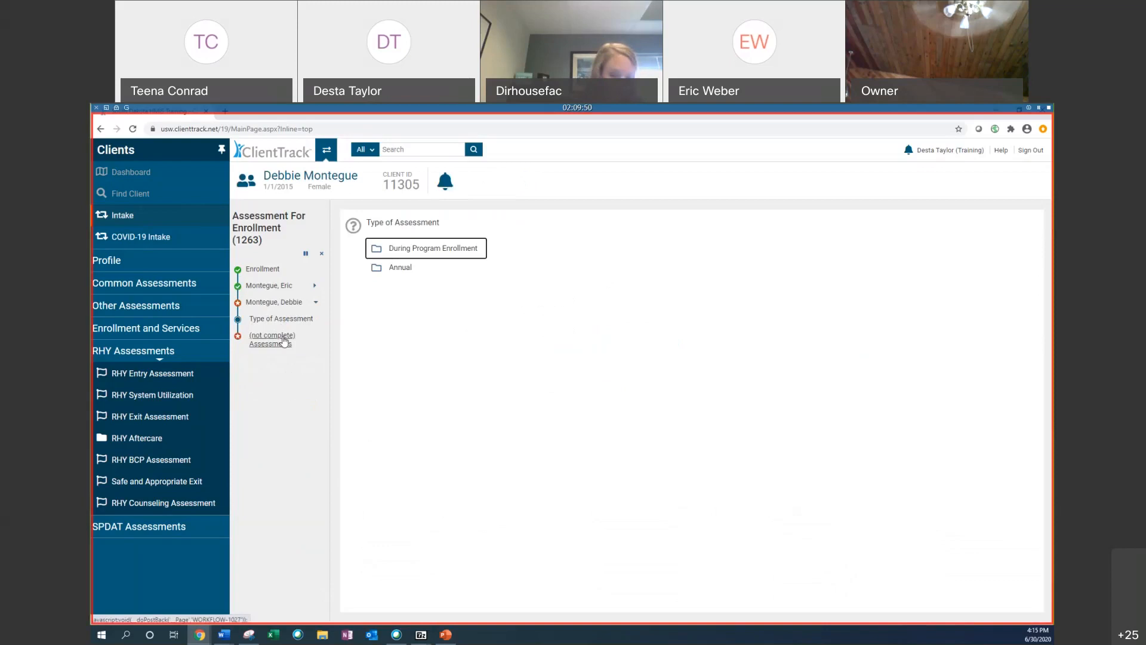
Step: Start a During Program Enrollment assessment for Debbie and default her last assessment and insurance status
left_click(439, 251)
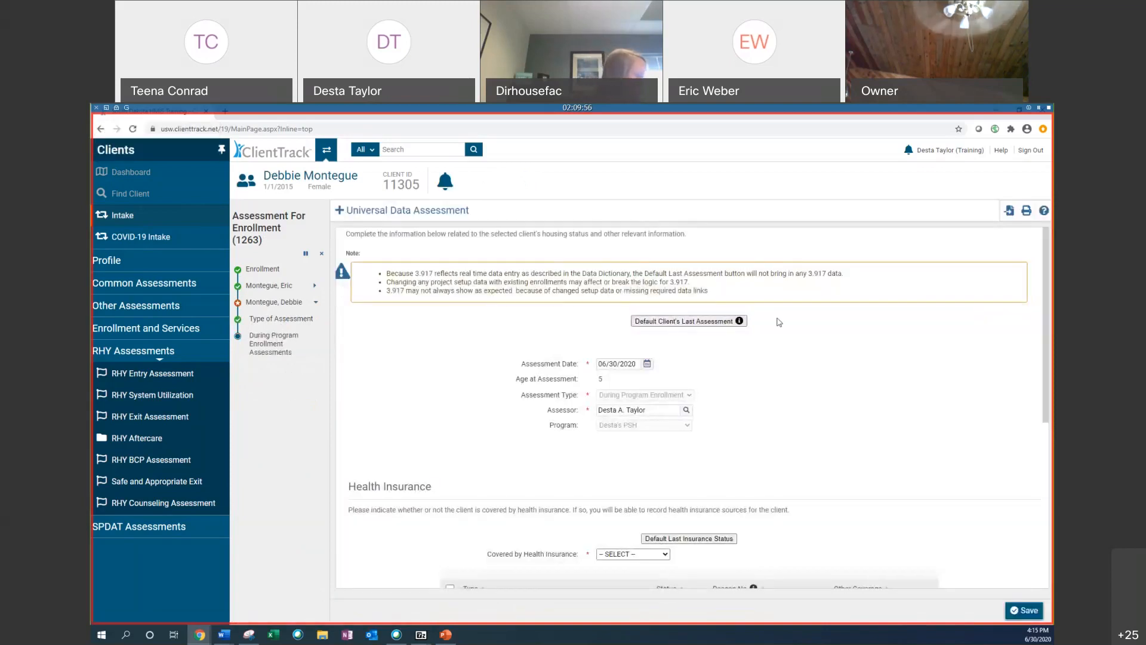
left_click(685, 321)
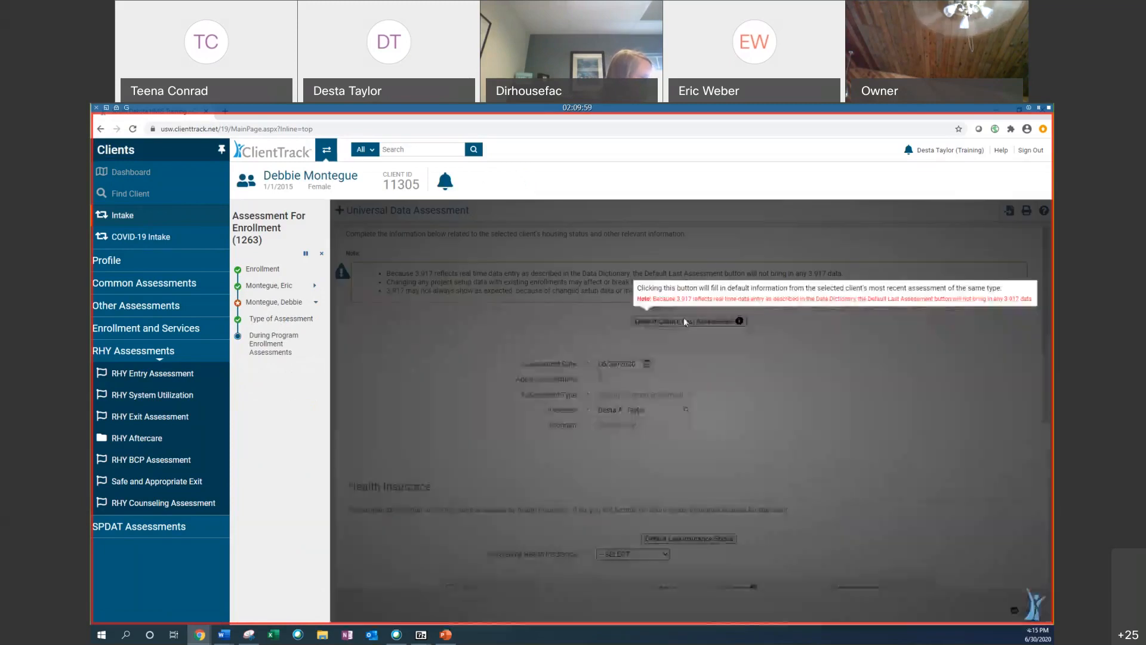
left_click(698, 540)
Step: Set Debbie's Covered by Health Insurance to Yes with Medicaid Yes, and save the universal data assessment
scroll(462, 366, "down", 4)
left_click(624, 303)
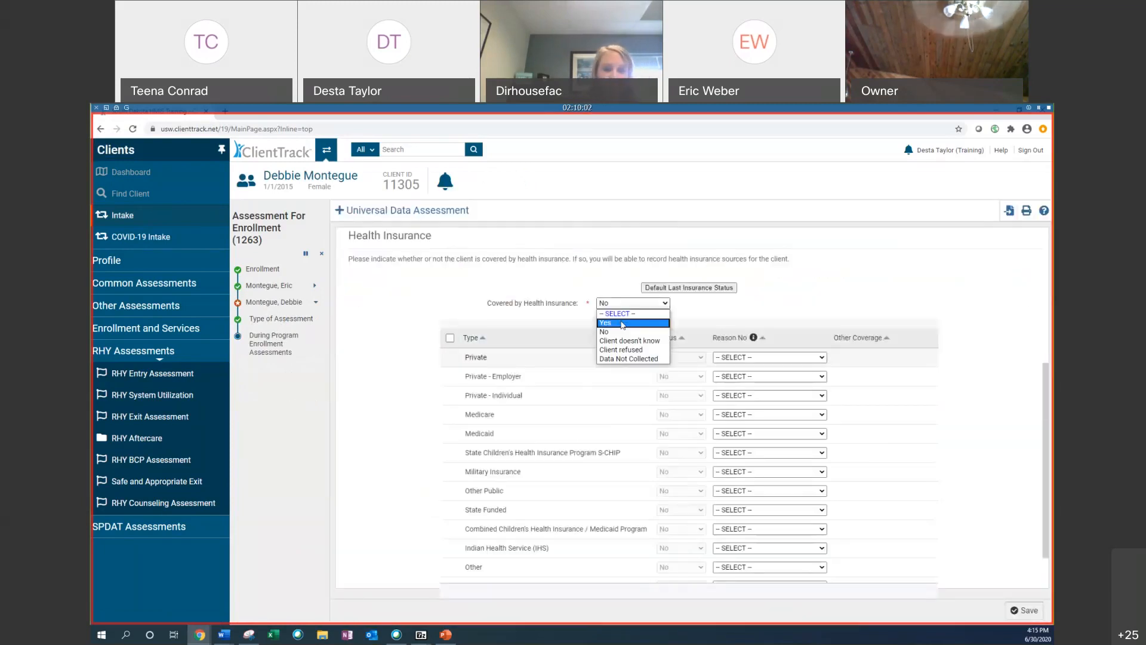
left_click(622, 323)
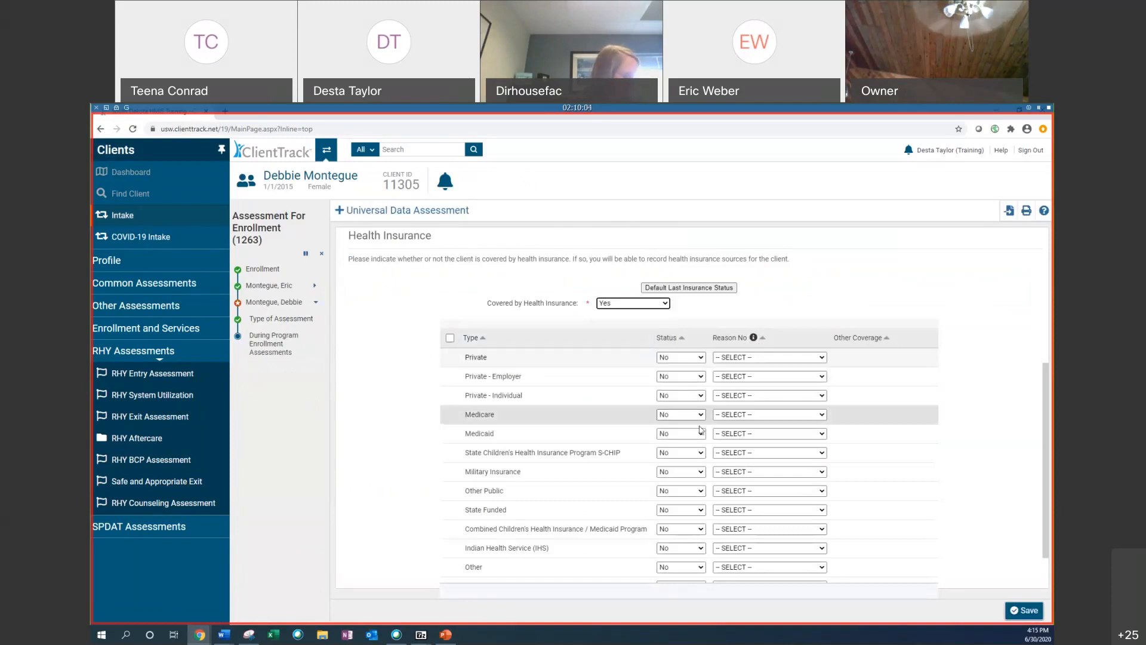
left_click(676, 435)
left_click(675, 452)
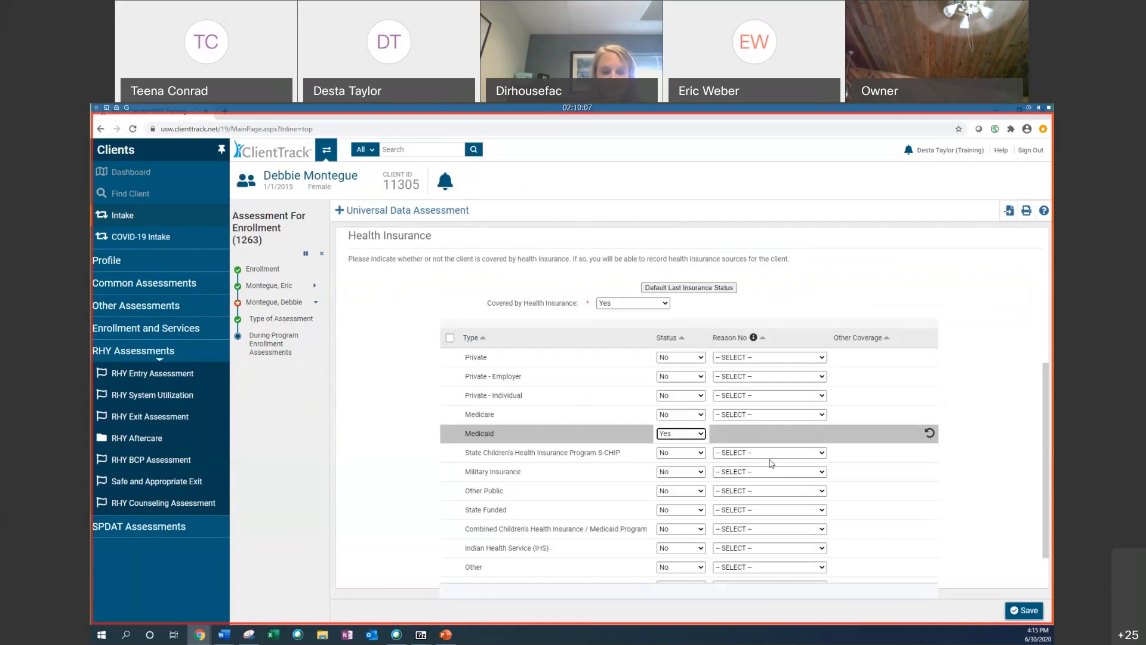
left_click(1042, 611)
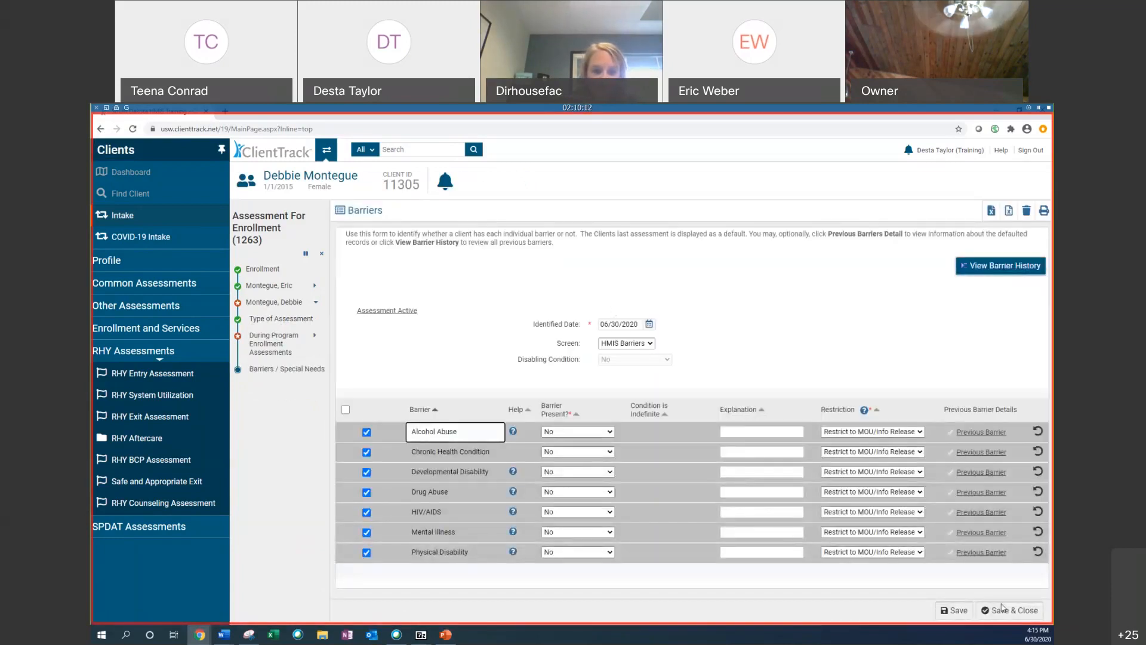
Step: Save Debbie's barriers screen and finish the assessment workflow
left_click(1009, 610)
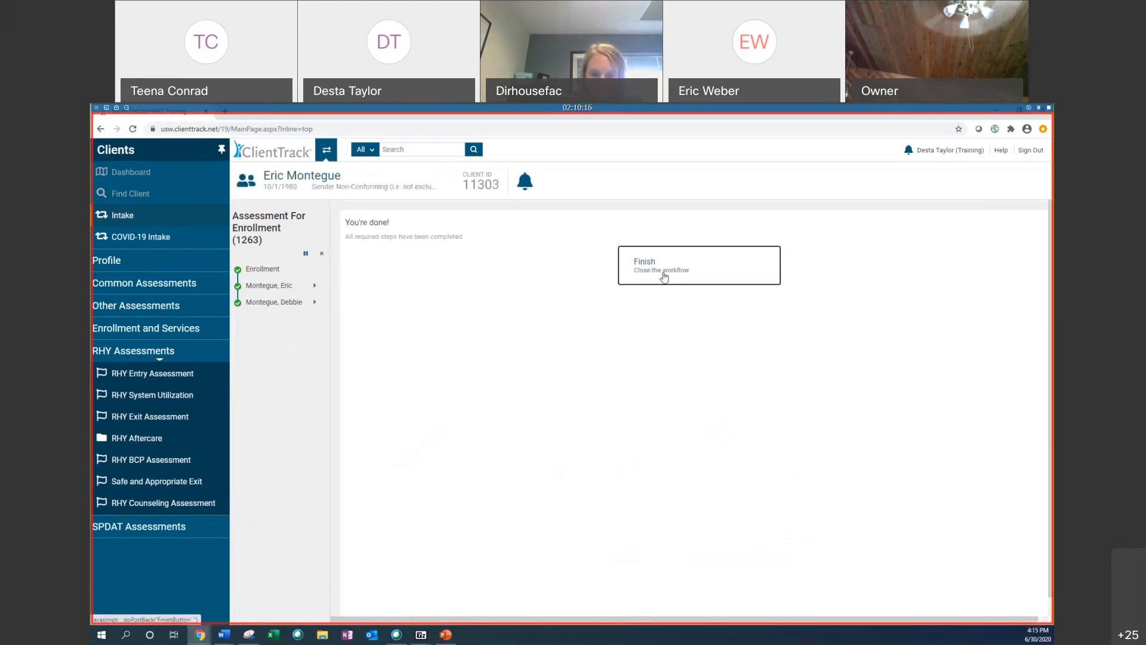
left_click(664, 277)
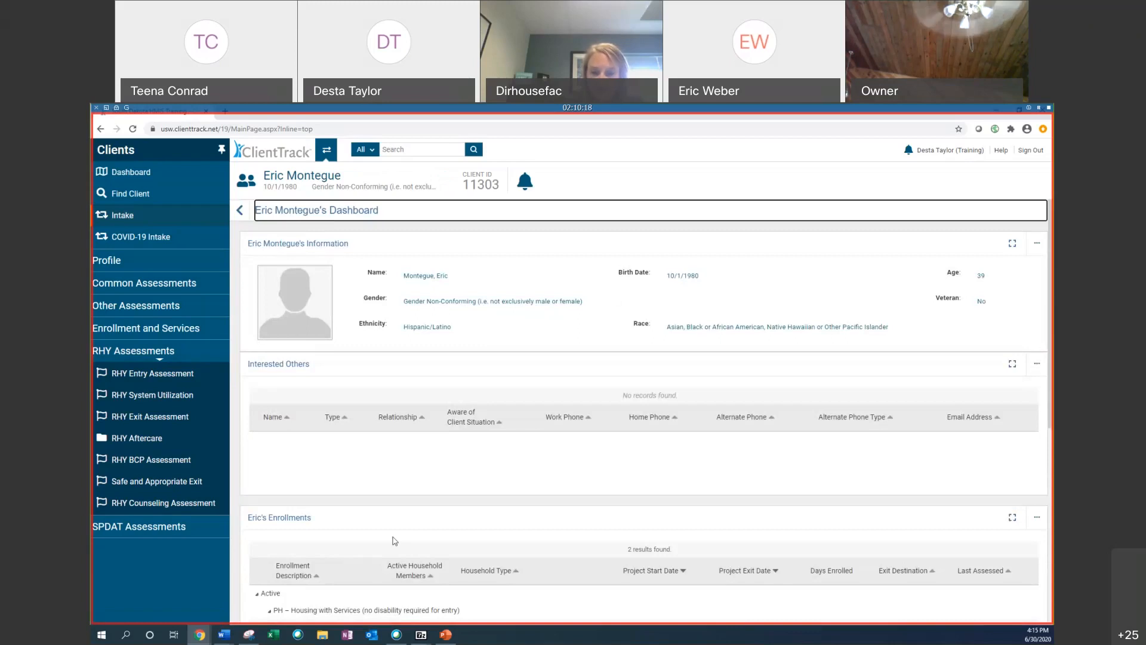
Step: Open the client's Master Assessments list from Enrollment and Services
scroll(776, 504, "down", 3)
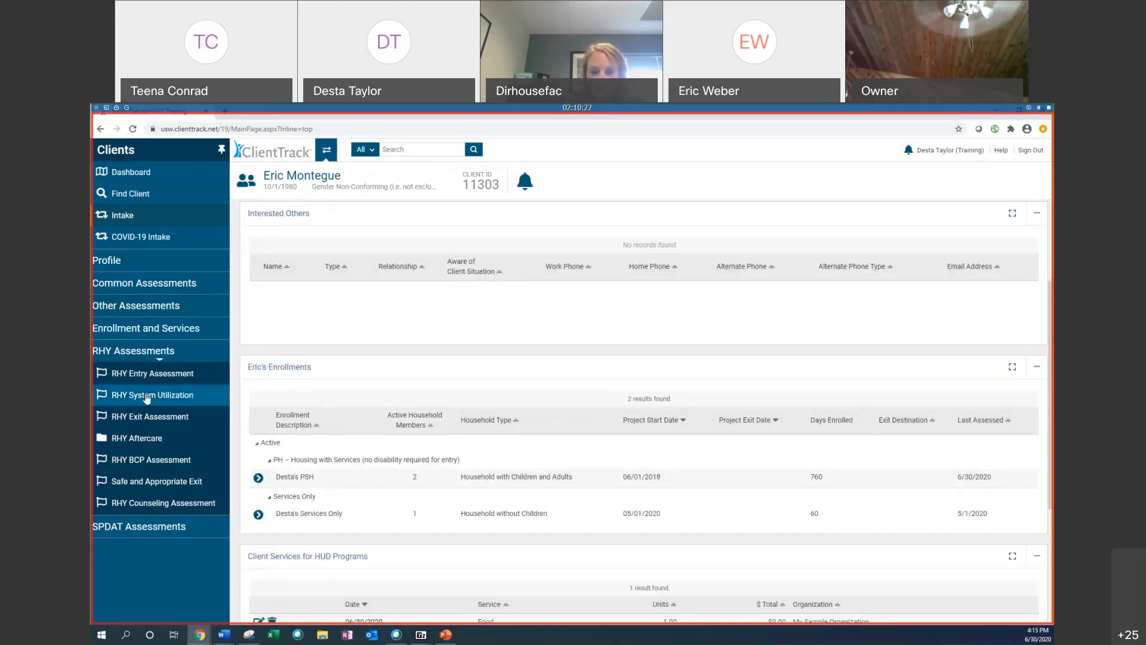
left_click(146, 330)
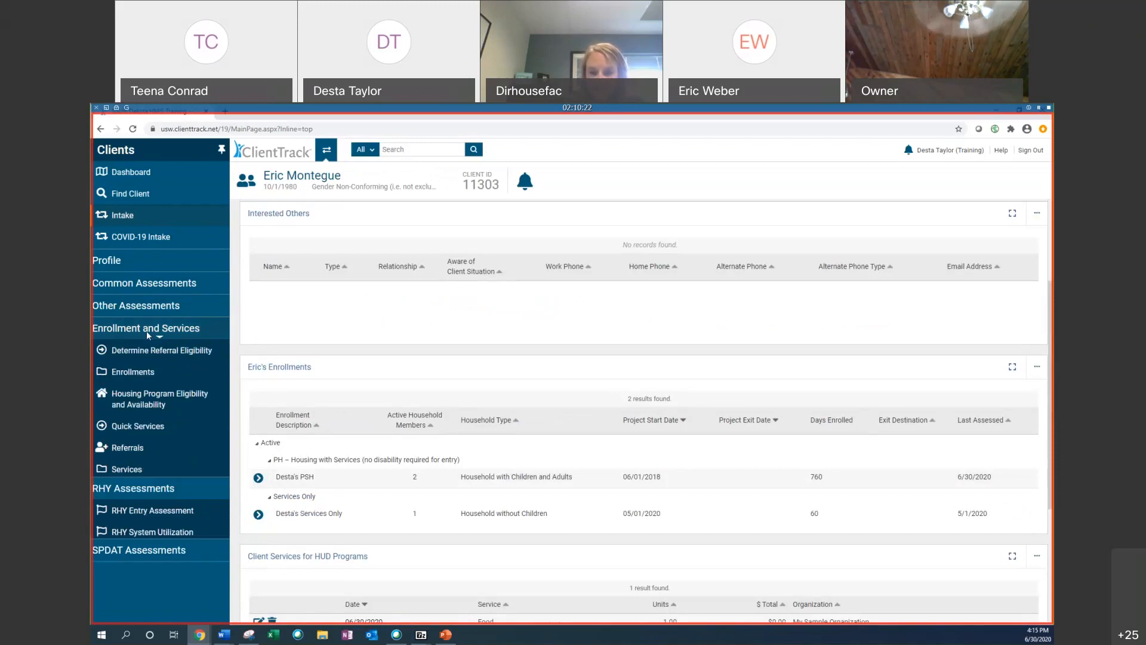
left_click(143, 371)
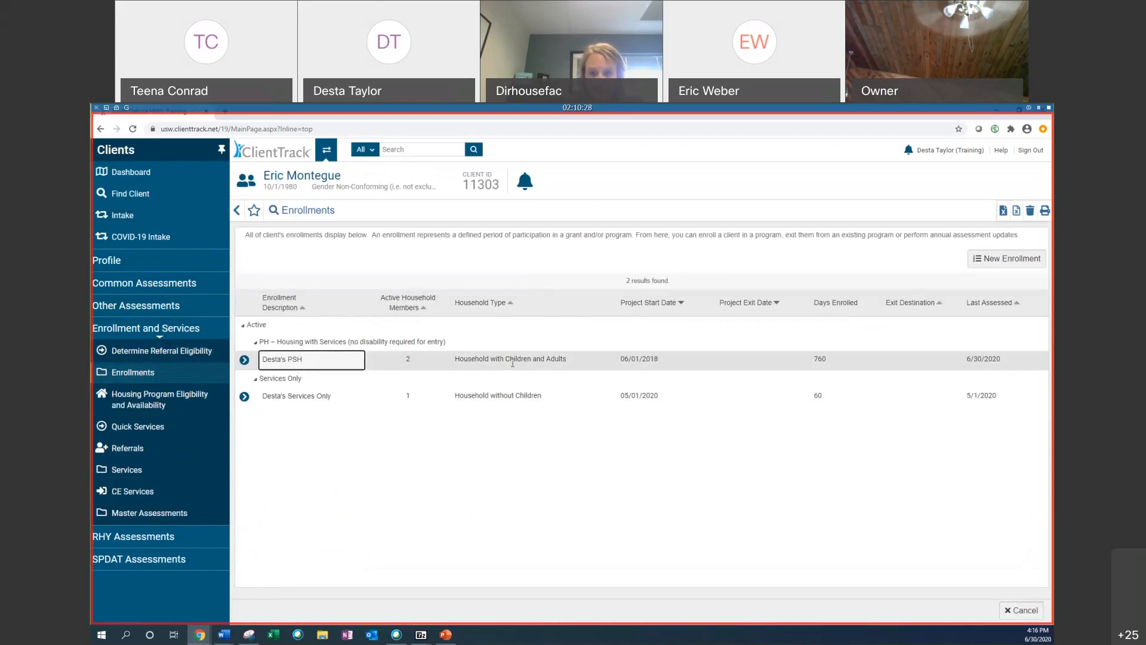
left_click(158, 514)
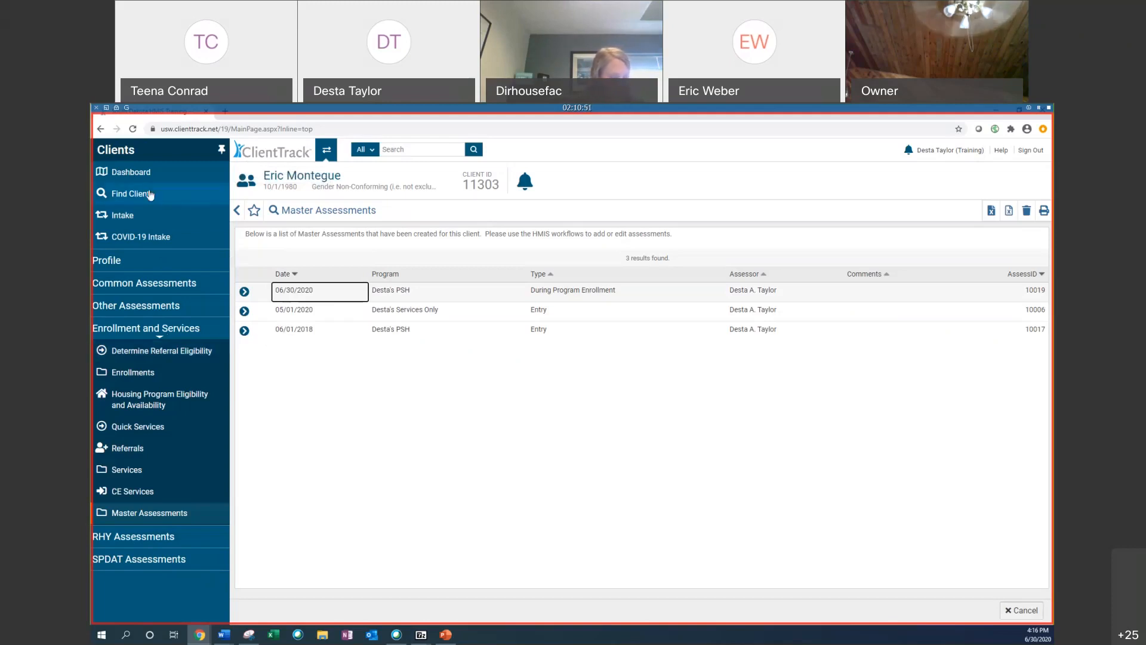
Step: From Eric's dashboard, start an Update/Annual Assessment on the Desta's PSH enrollment and save the enrollment screen
left_click(160, 172)
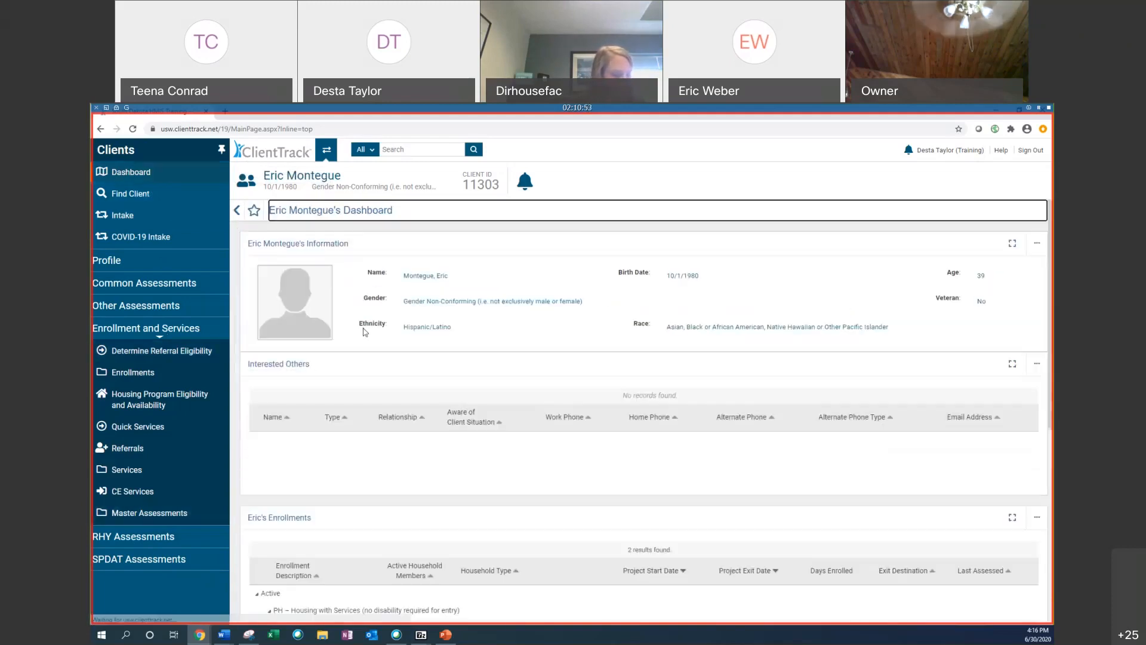
scroll(358, 366, "down", 3)
scroll(627, 404, "down", 2)
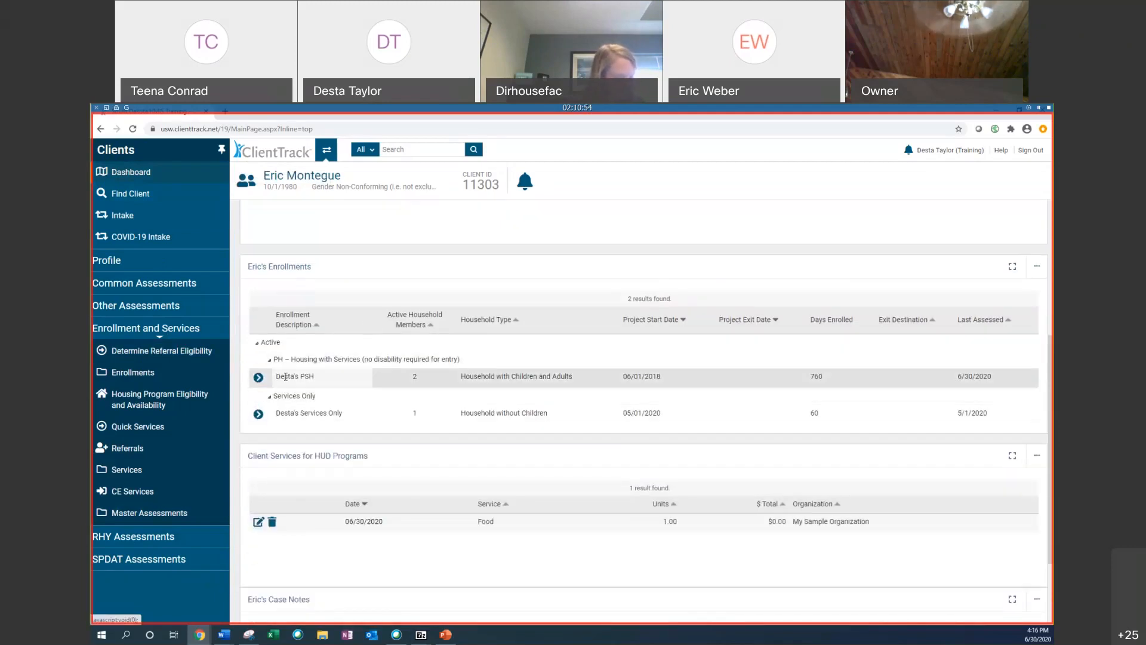
left_click(258, 377)
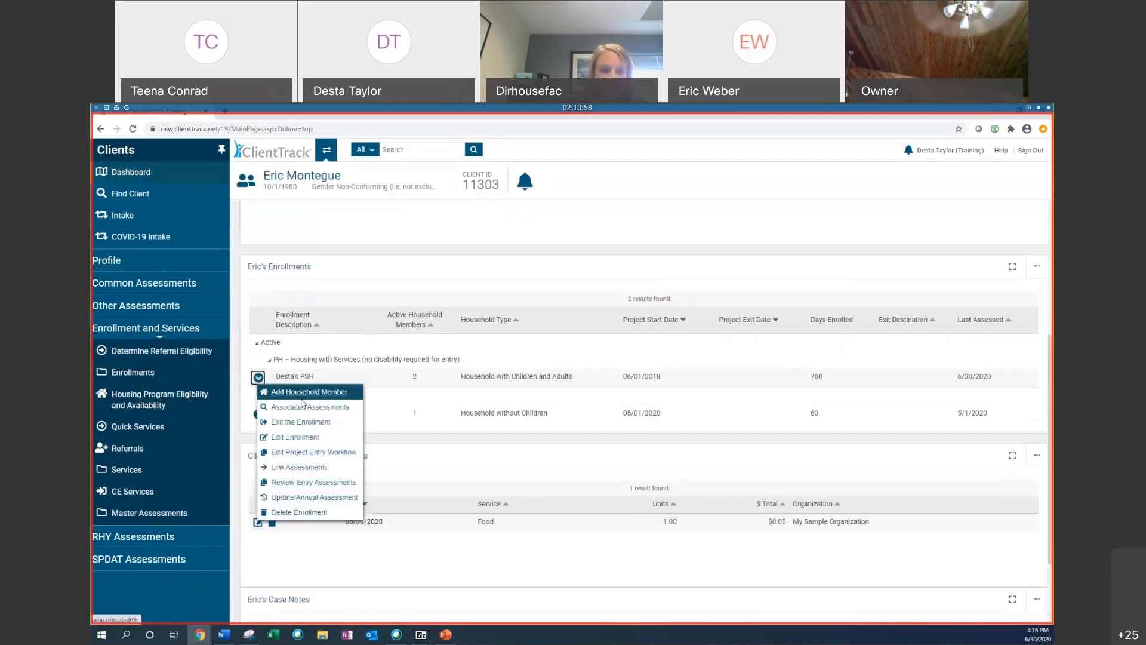
left_click(342, 502)
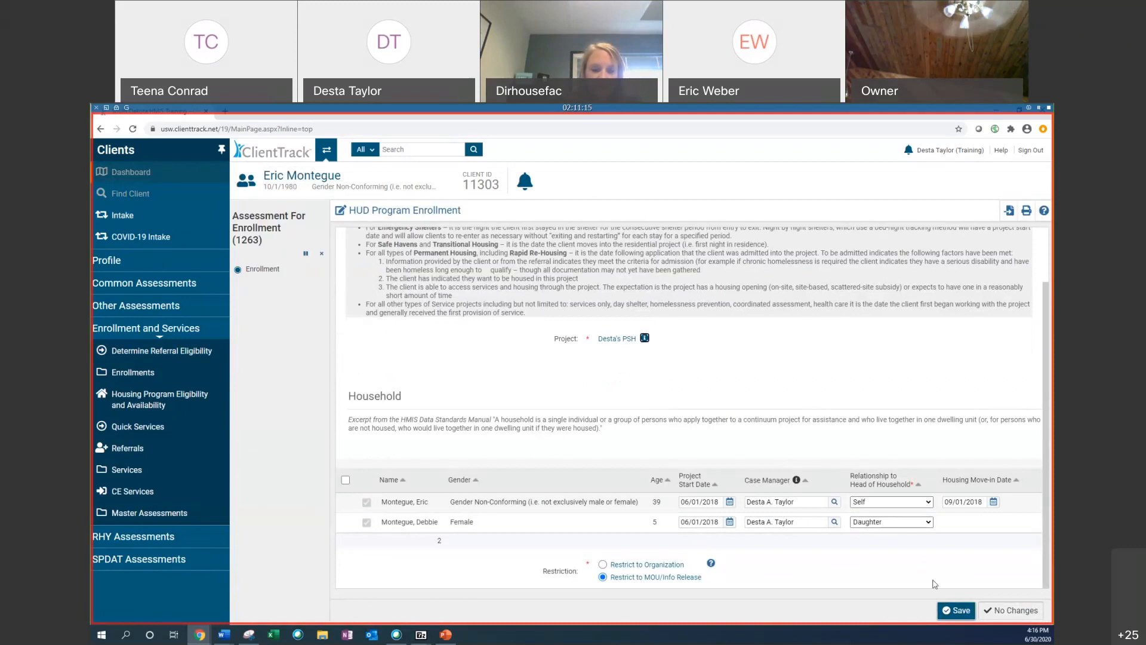
left_click(974, 613)
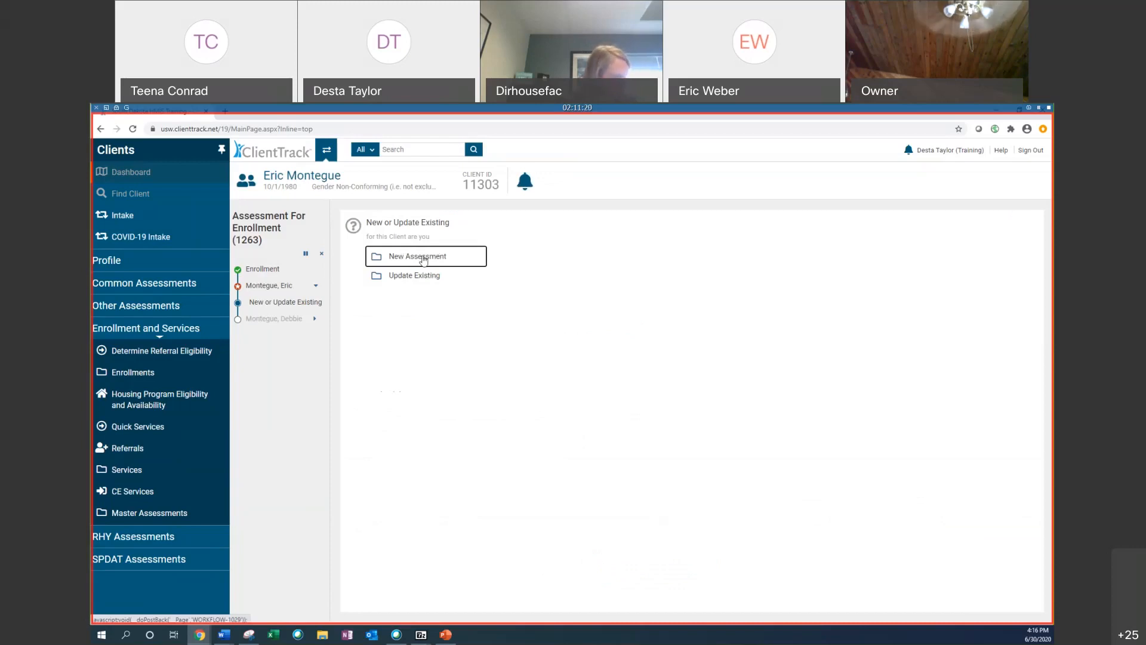
Step: Create a new Annual assessment for Eric with an assessment date of 06/01/2019
left_click(424, 260)
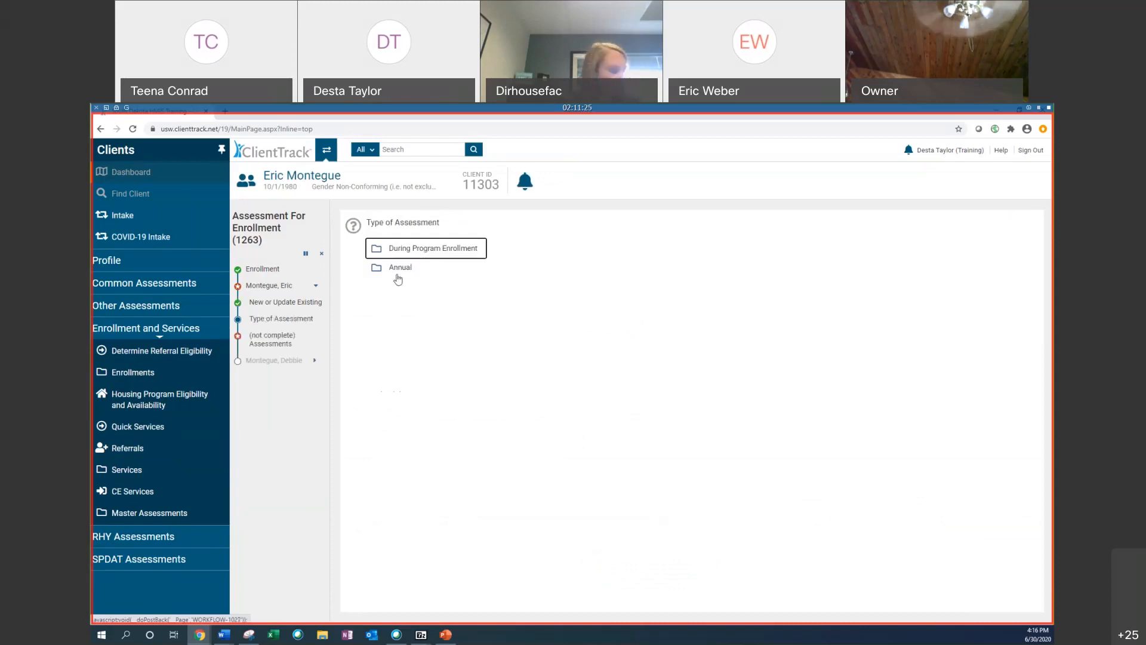
left_click(403, 276)
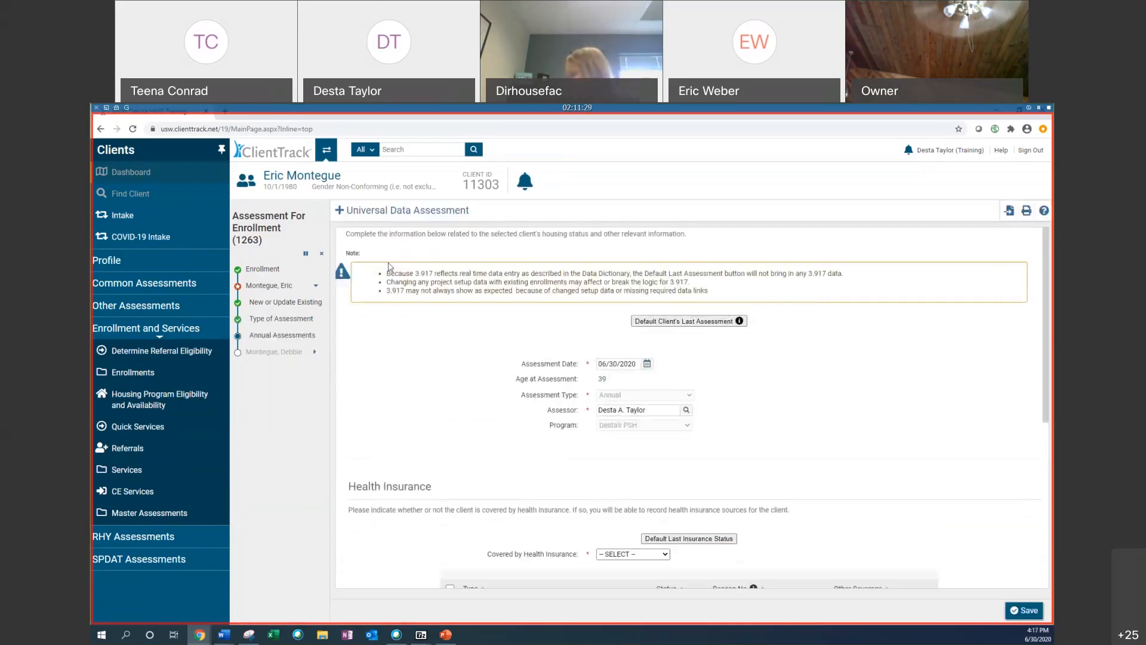
left_click(648, 365)
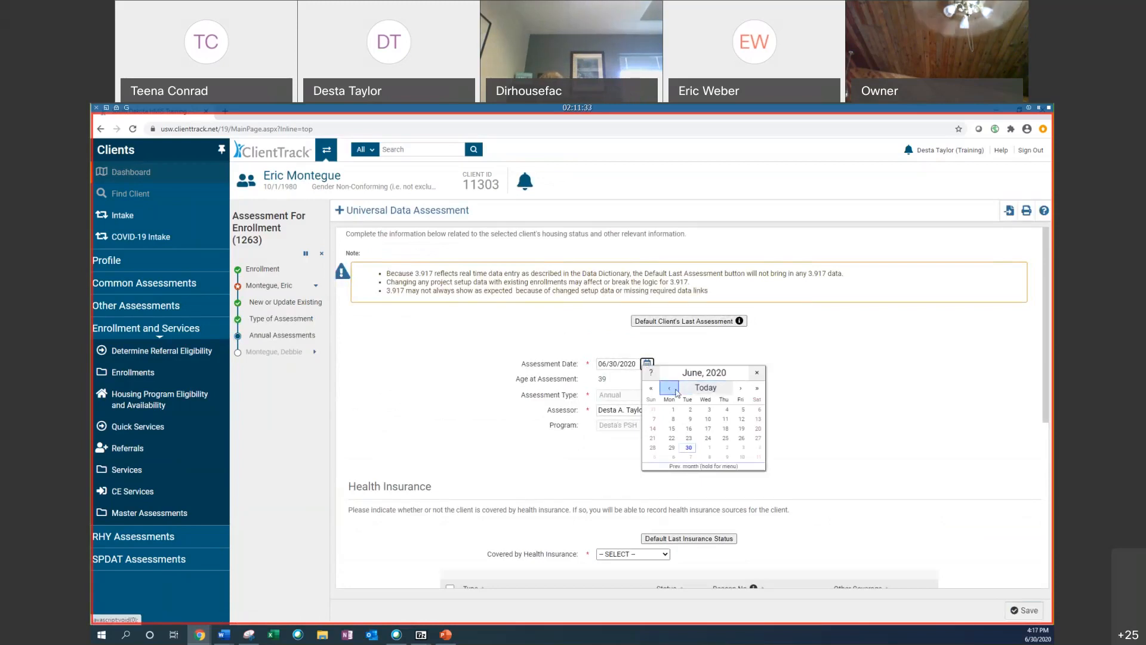
left_click(652, 390)
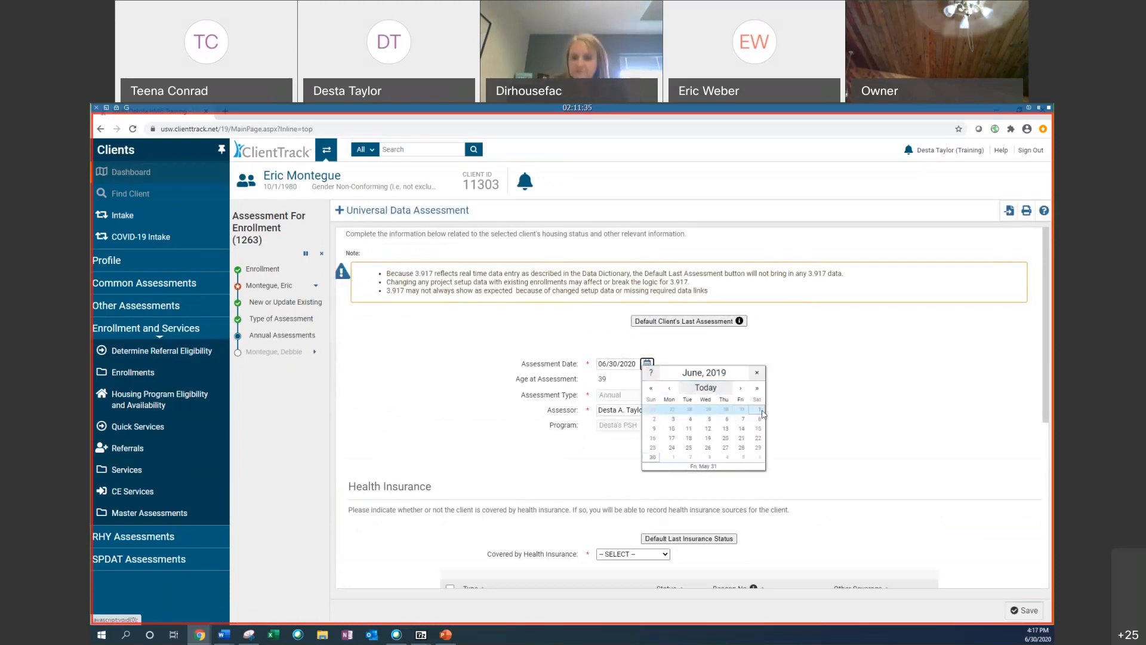
left_click(757, 410)
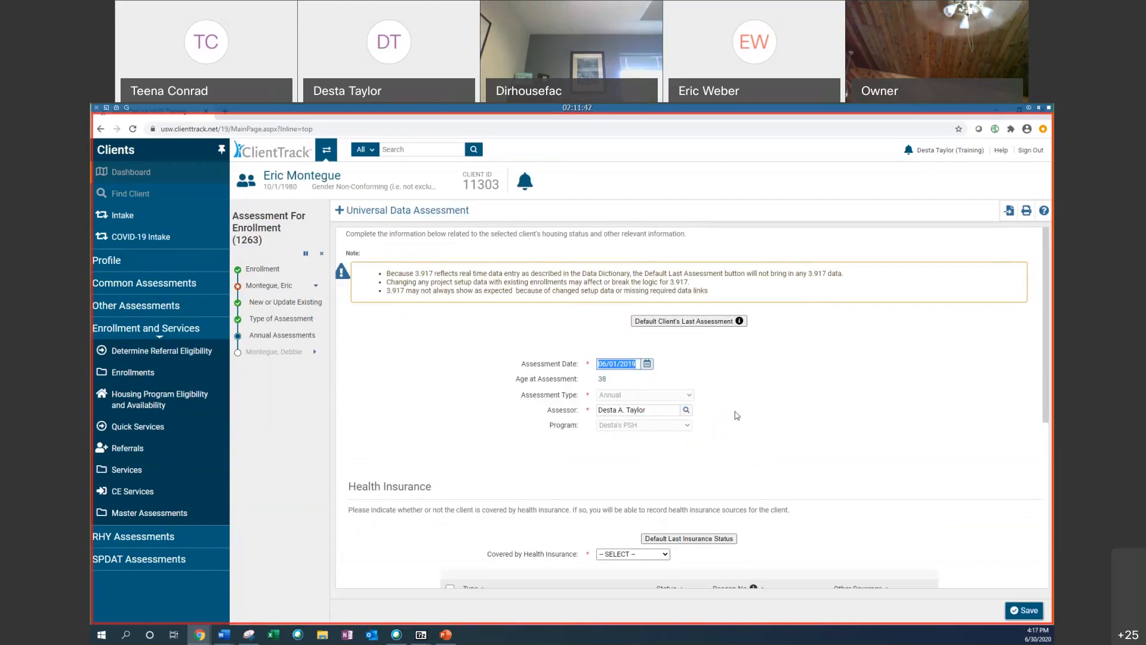
Step: Default Eric's last insurance status and select all health insurance type rows
left_click(719, 537)
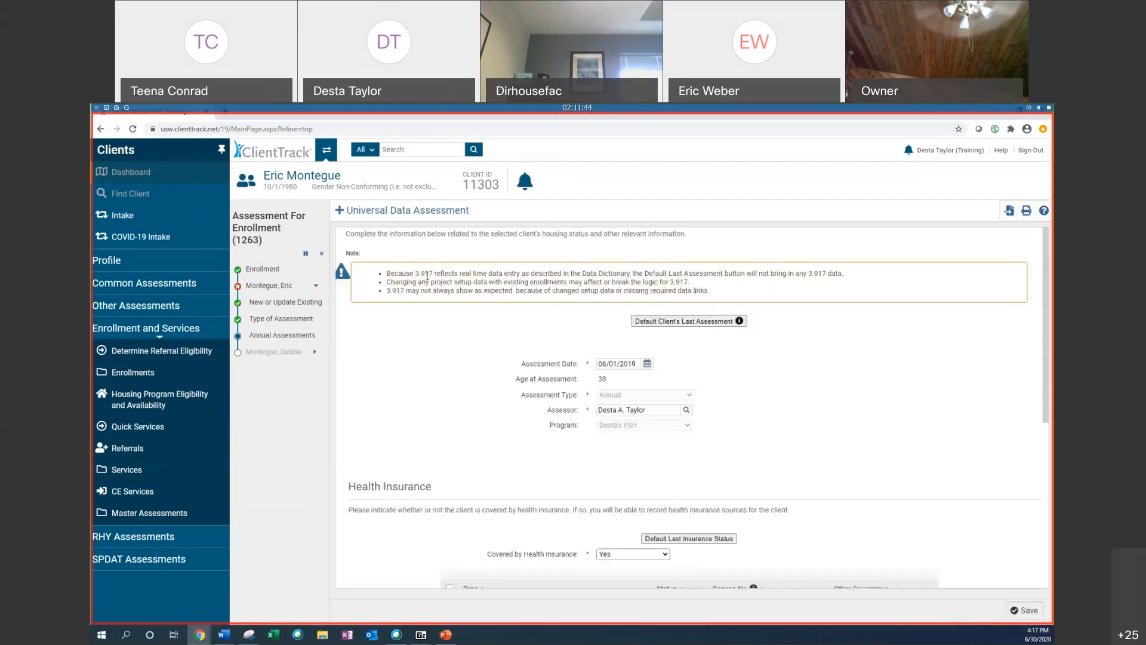
scroll(760, 348, "down", 3)
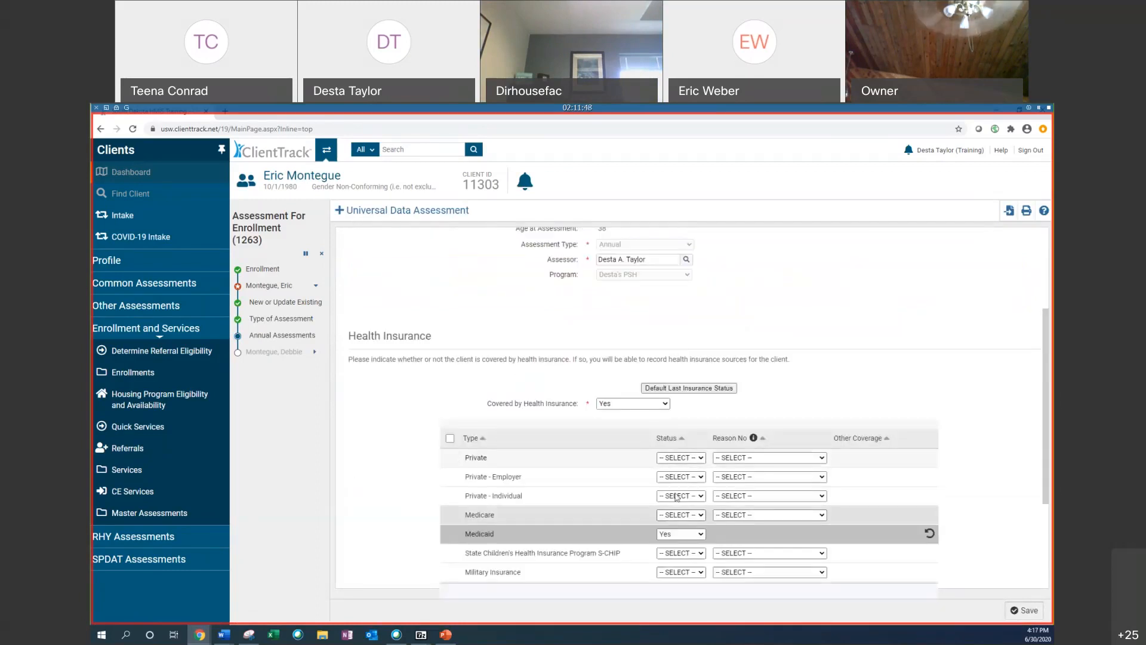
left_click(450, 438)
scroll(452, 438, "down", 4)
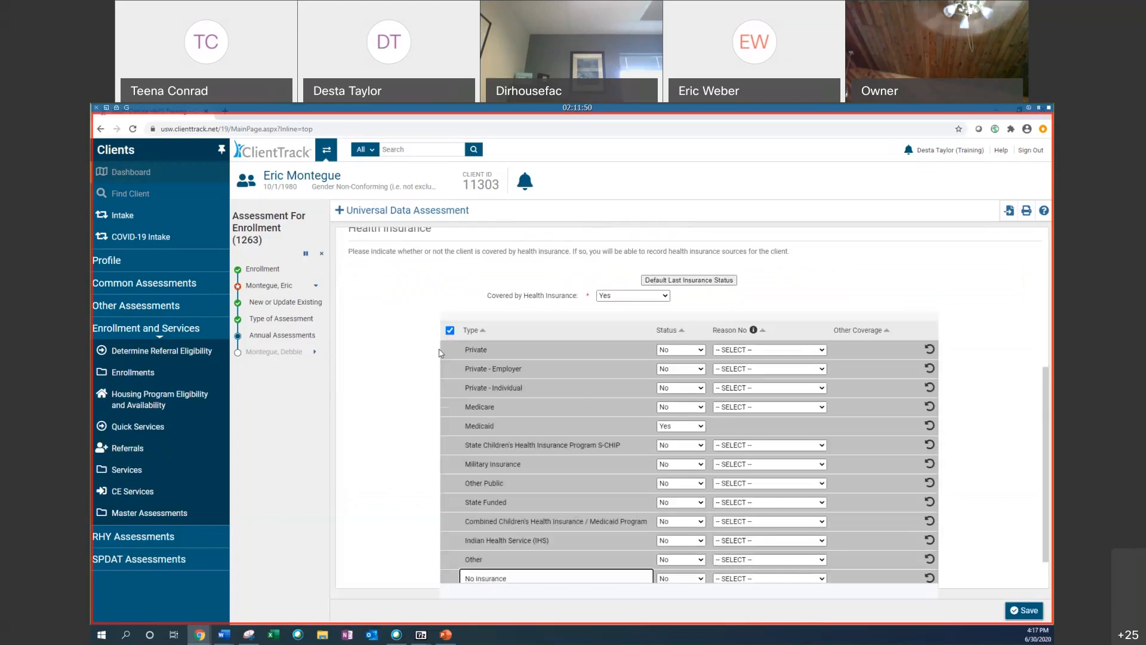
scroll(786, 530, "up", 2)
scroll(597, 478, "down", 2)
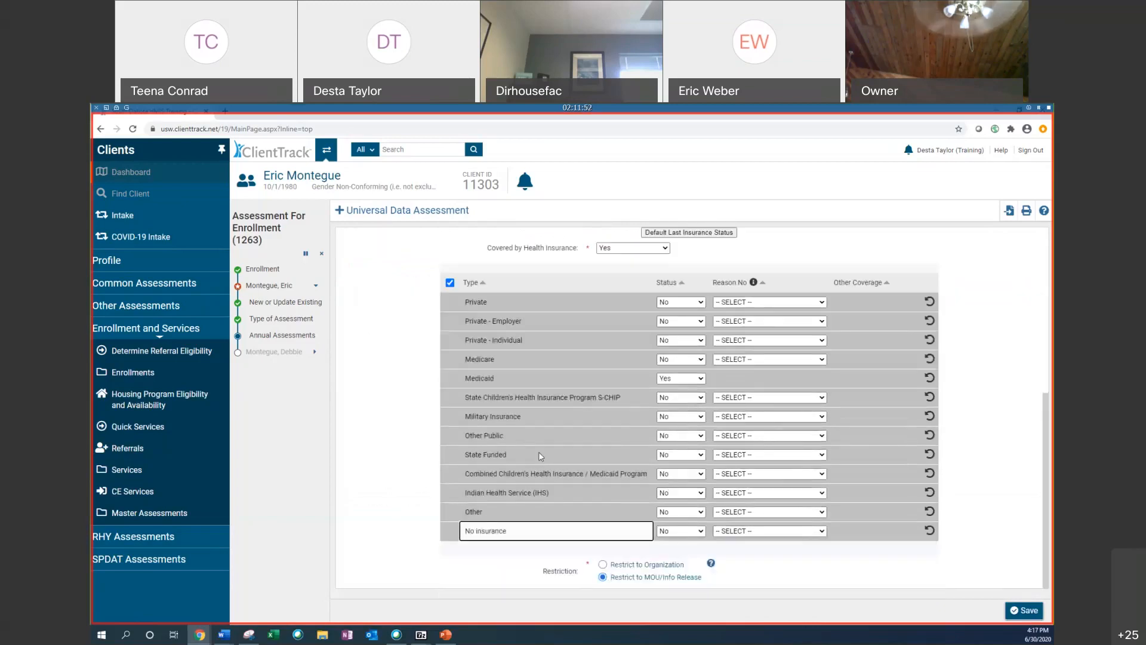
Step: Set Eric's Medicare status to Yes and save the universal data assessment
left_click(681, 360)
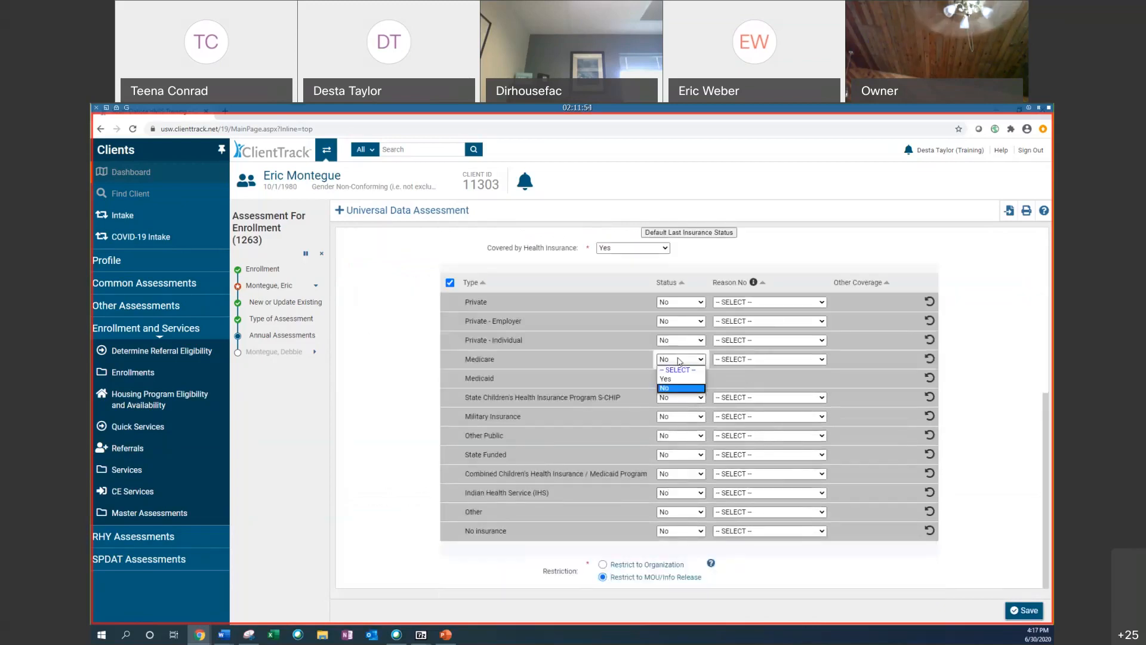
left_click(665, 379)
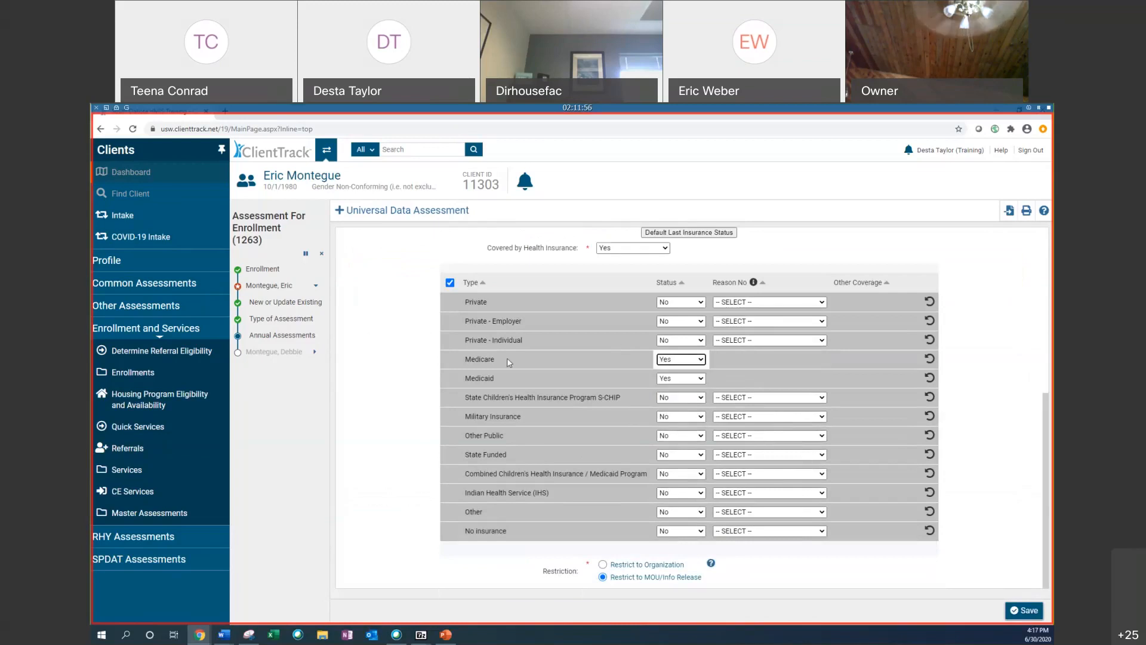
left_click(1013, 611)
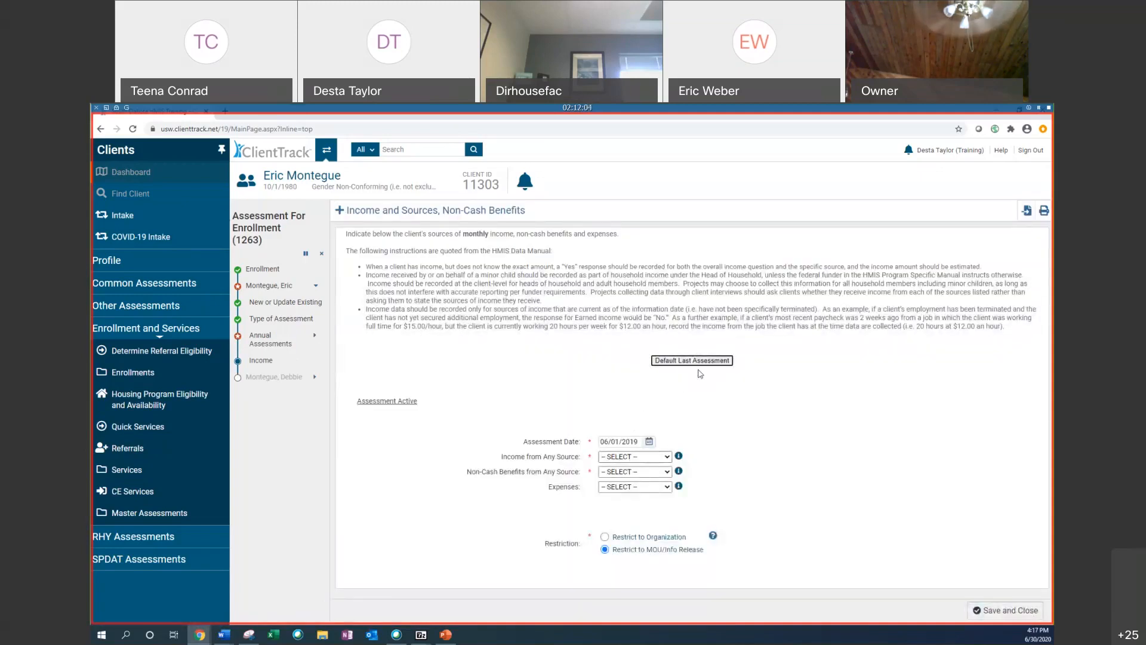
Step: Set Eric's Income from Any Source and Non-Cash Benefits from Any Source to Yes
left_click(649, 459)
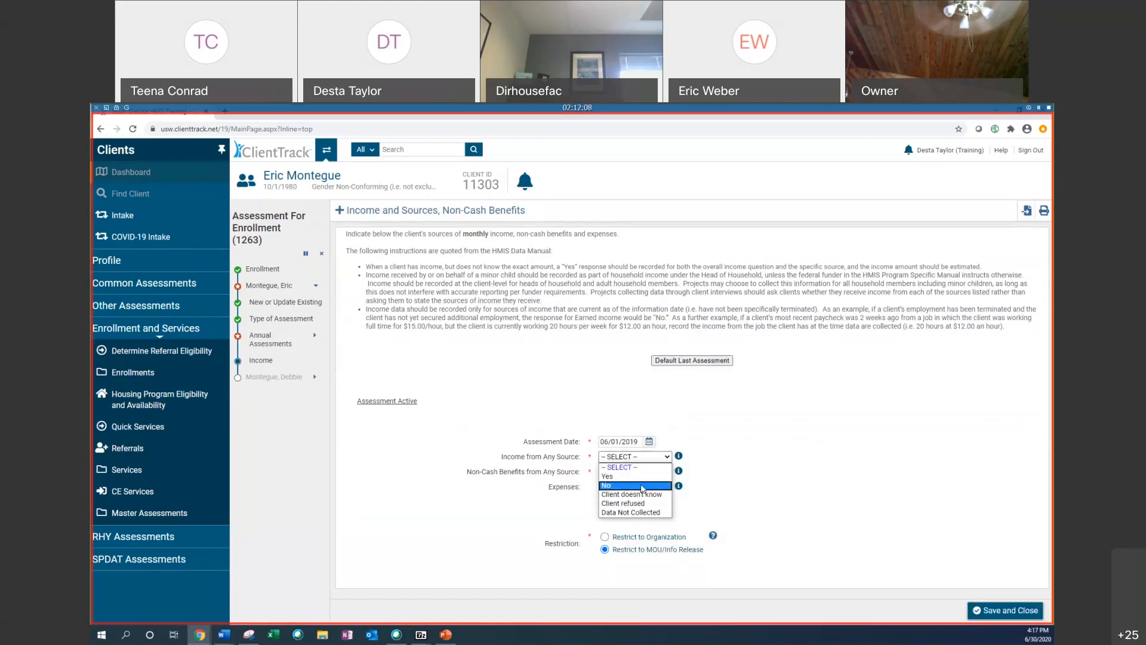
left_click(615, 476)
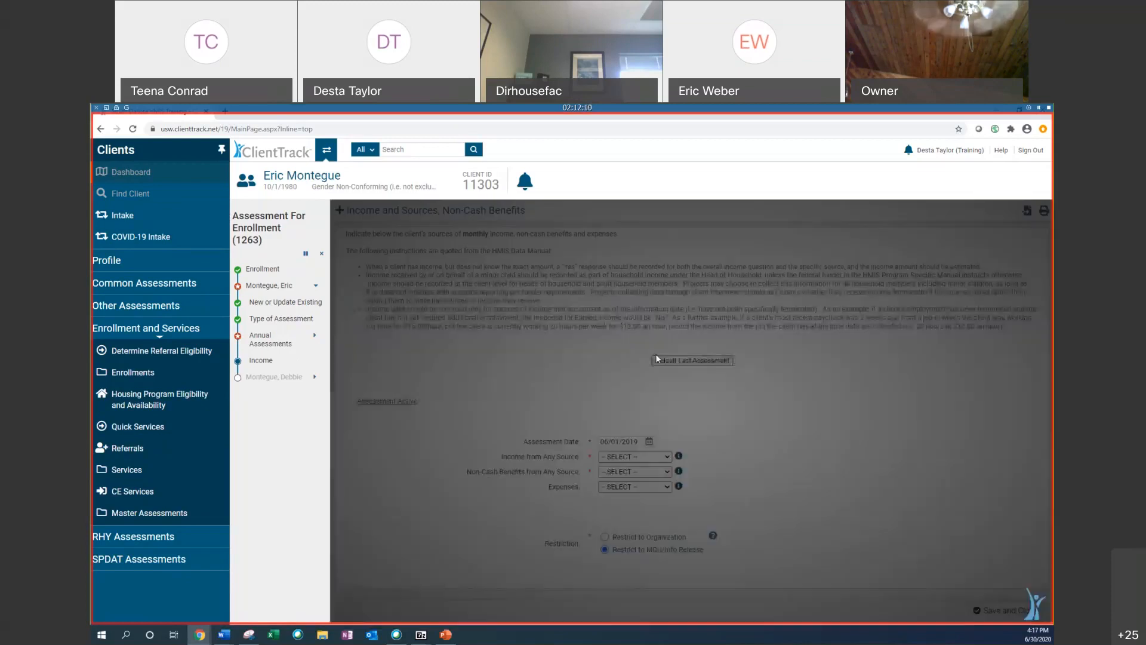
scroll(621, 374, "down", 3)
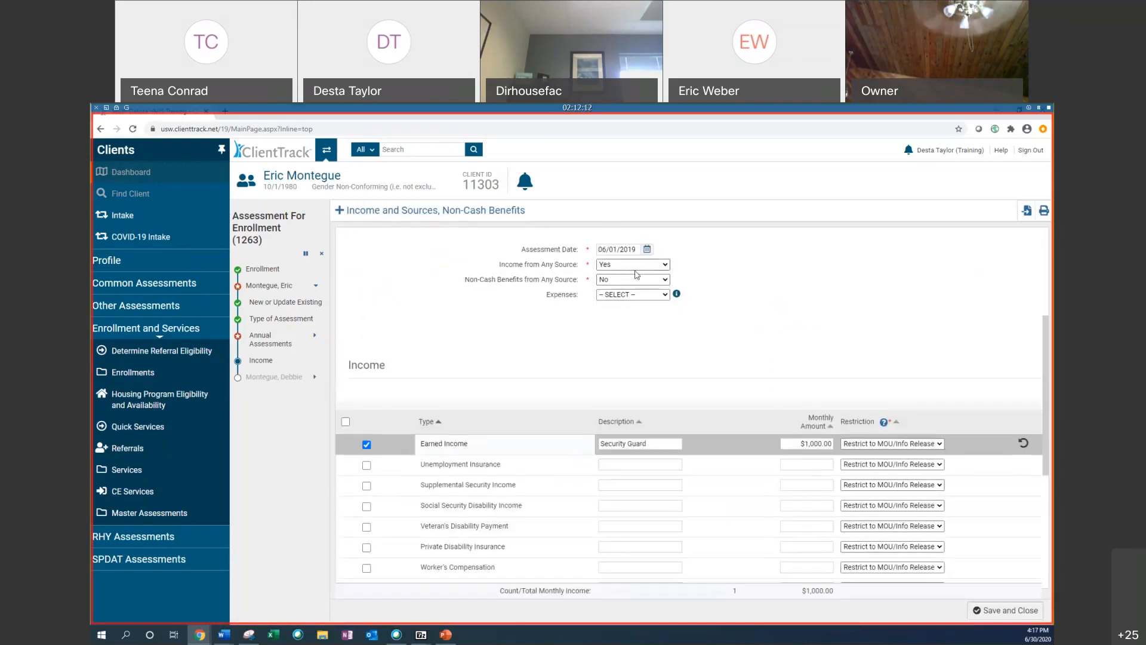
left_click(602, 283)
left_click(607, 310)
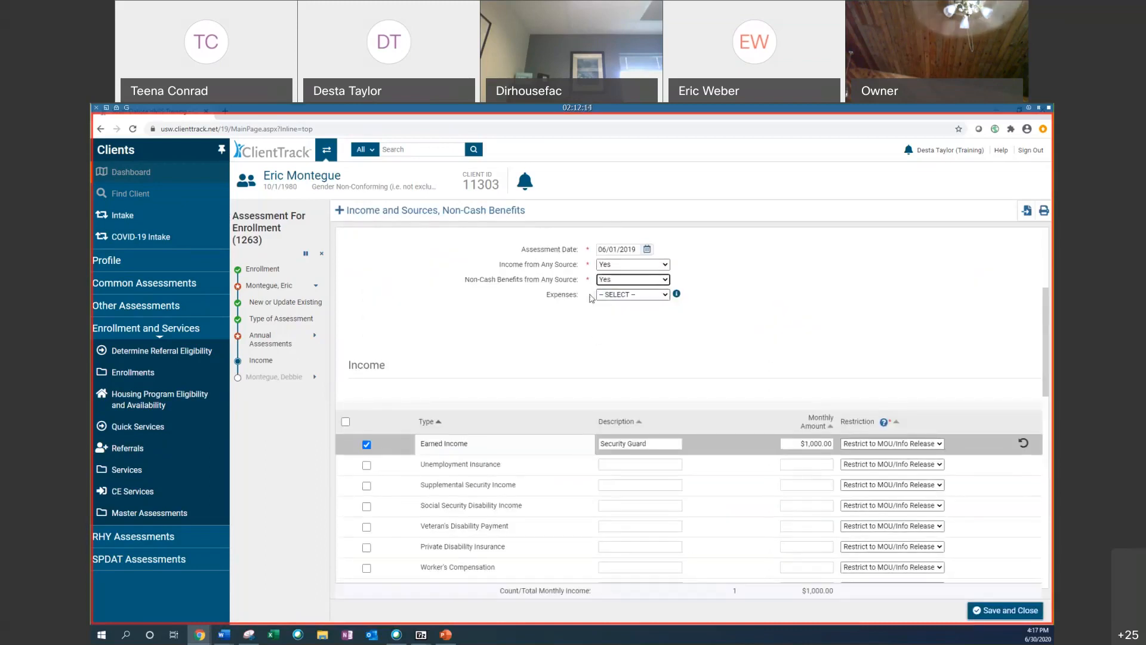
Step: Check Food Stamps/Money for food on benefits card as a non-cash benefit with a monthly amount of 200
scroll(686, 389, "down", 7)
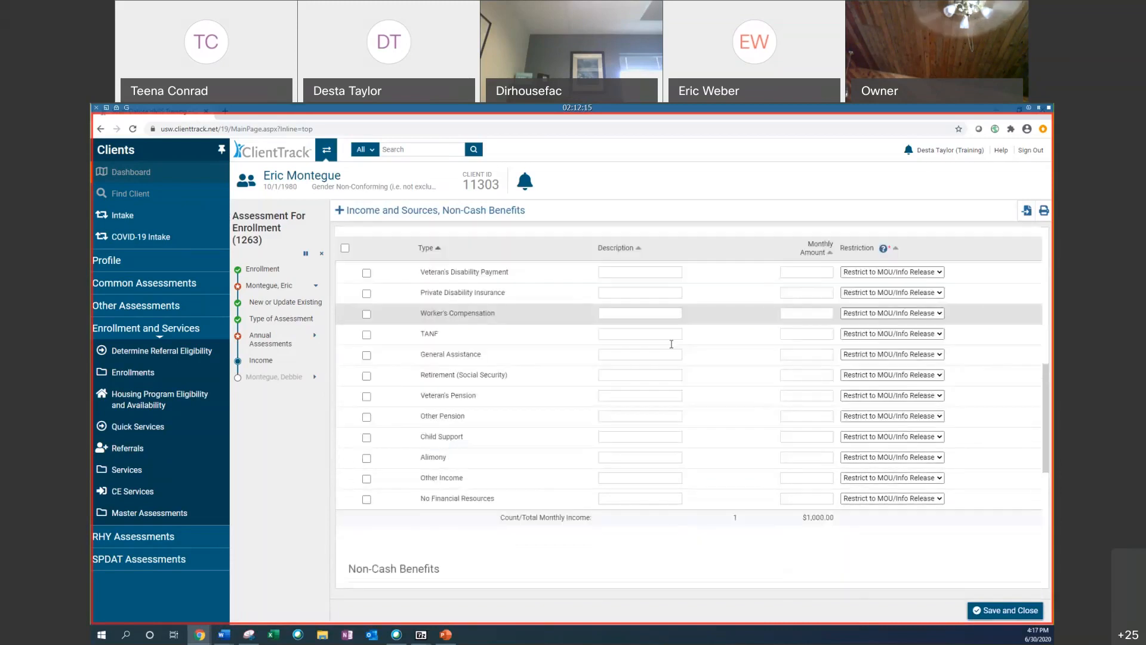
left_click(367, 352)
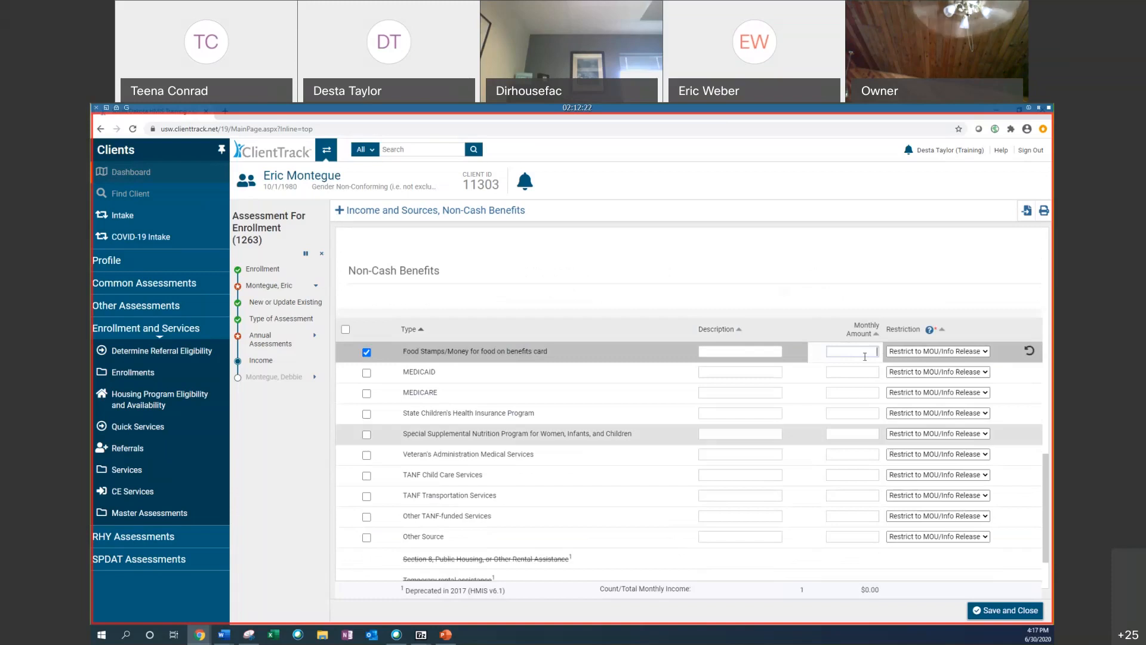
type("200")
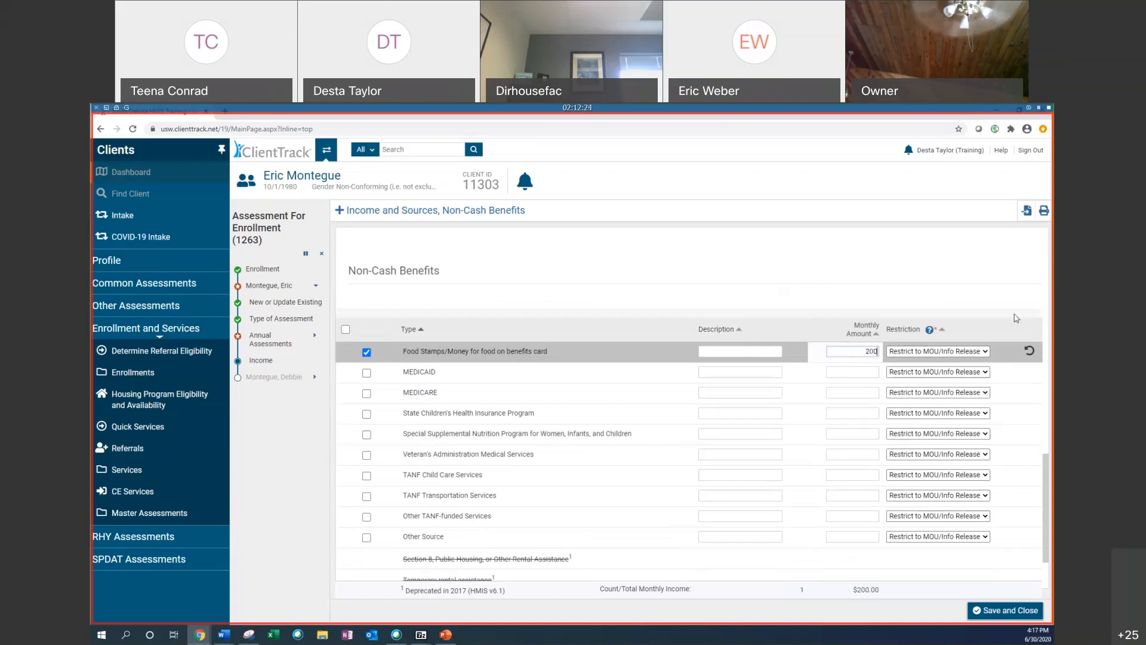
left_click(473, 289)
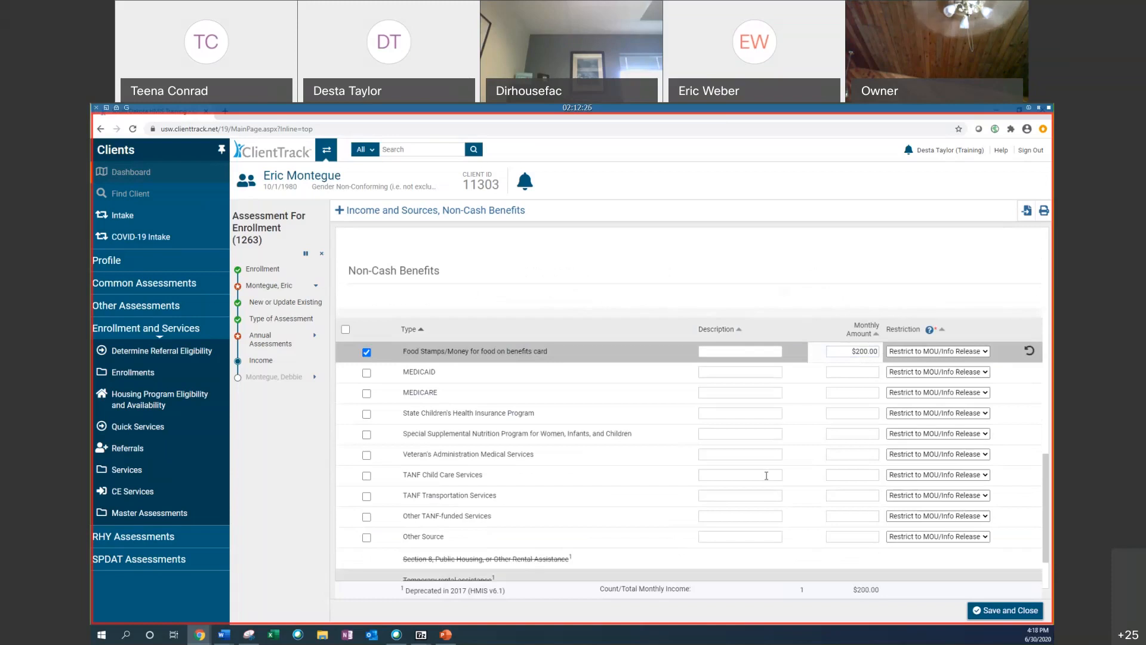
Step: Save and close Eric's income and non-cash benefits screen
scroll(765, 476, "down", 2)
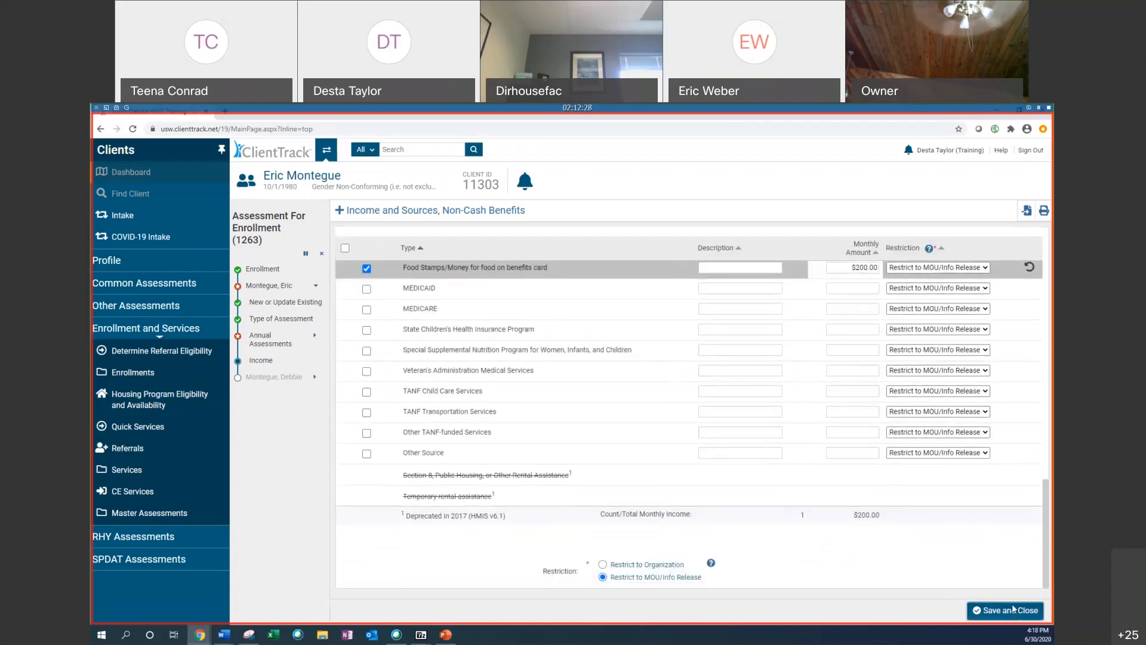
scroll(775, 400, "up", 10)
scroll(776, 400, "up", 3)
scroll(806, 406, "down", 2)
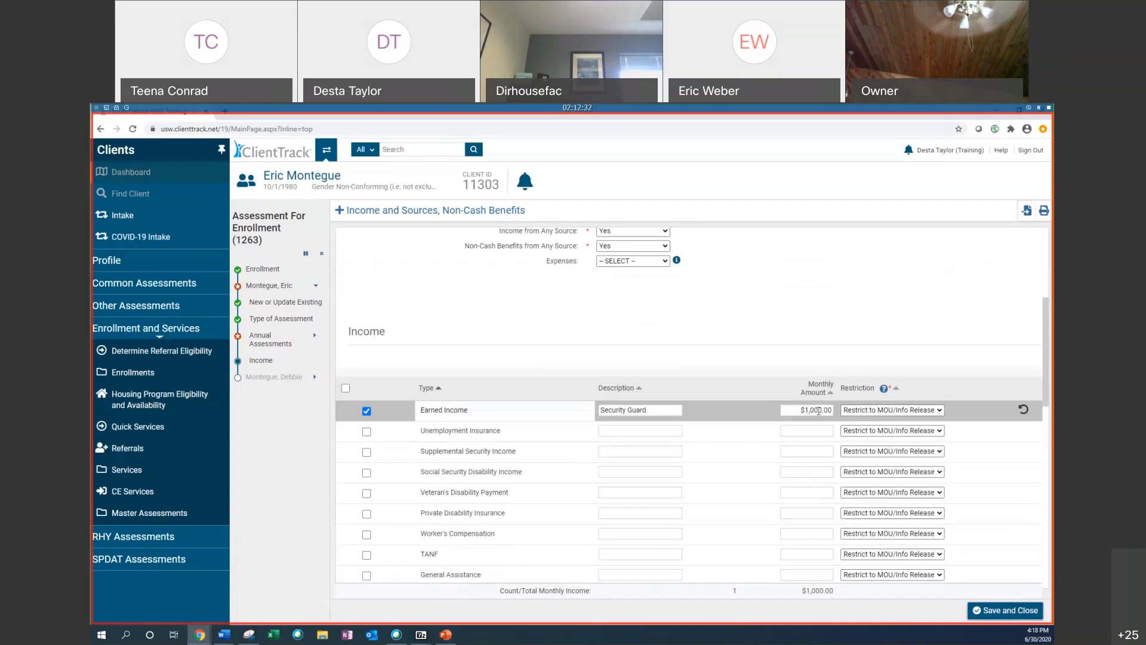
left_click(1034, 618)
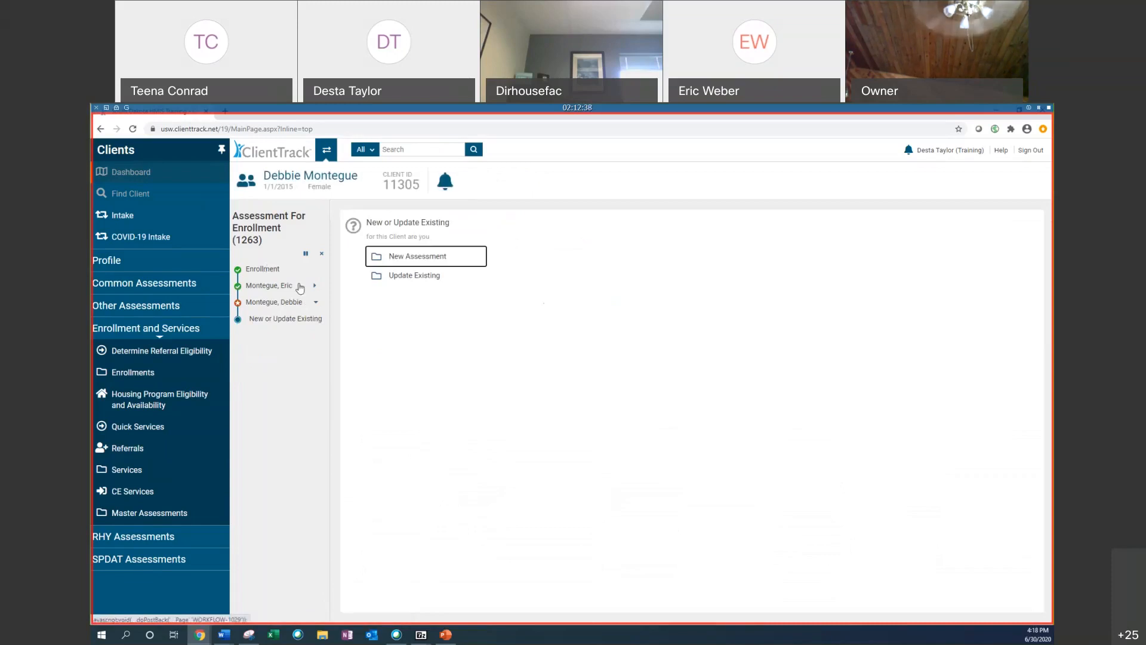
Step: Create a new Annual assessment for Debbie with an assessment date of 06/01/2019
left_click(424, 259)
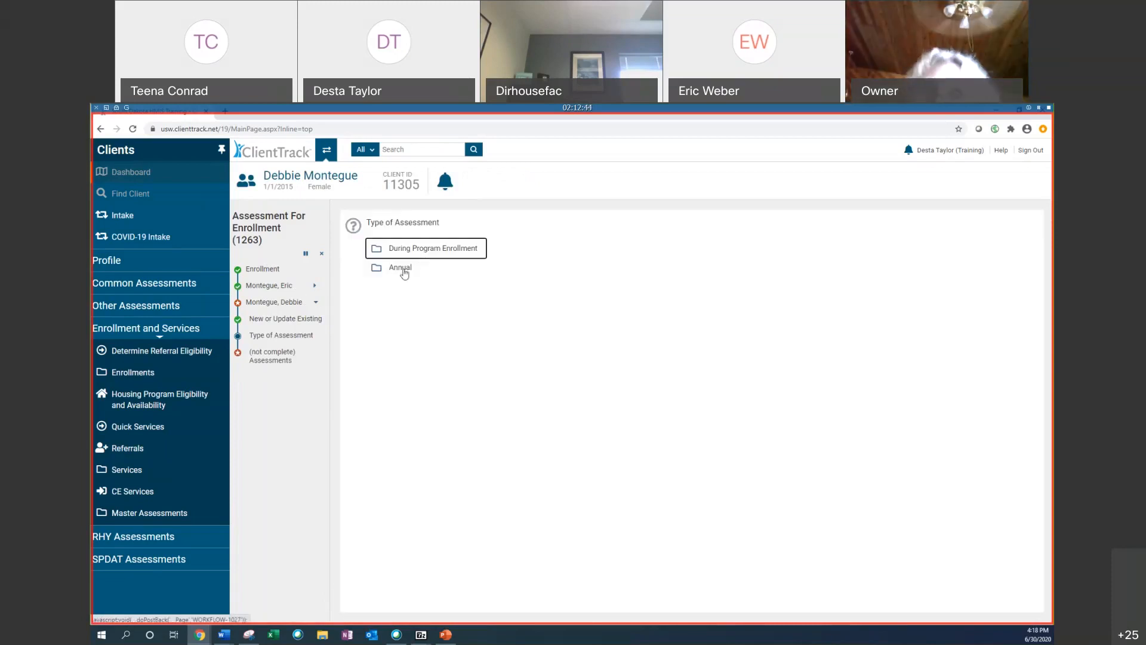
left_click(403, 272)
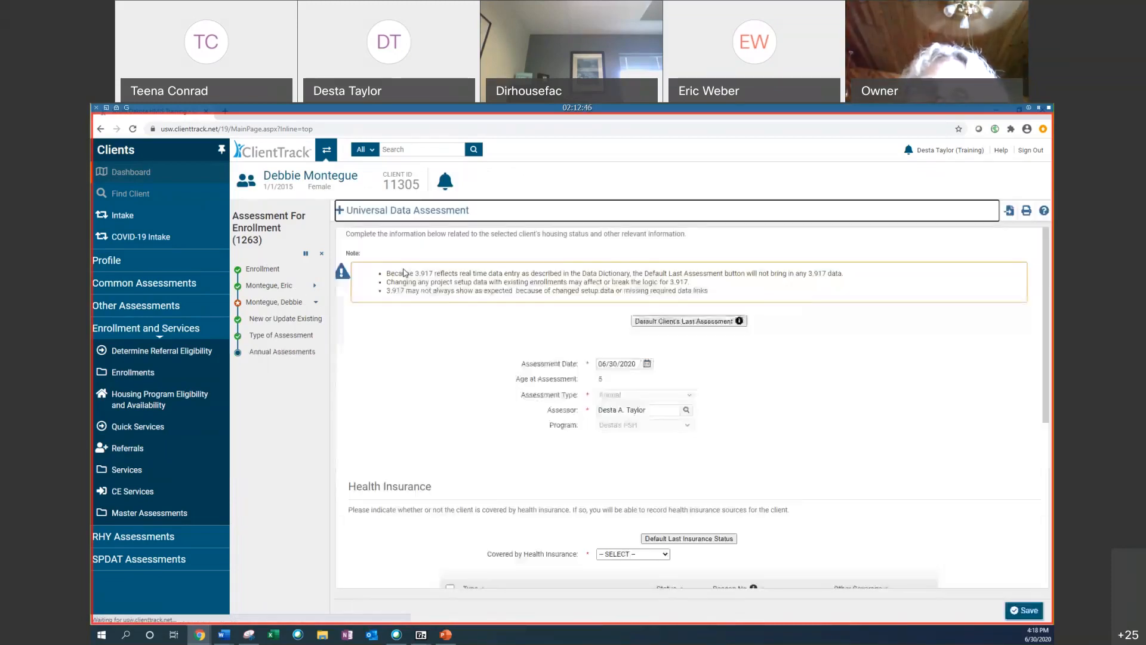
left_click(648, 363)
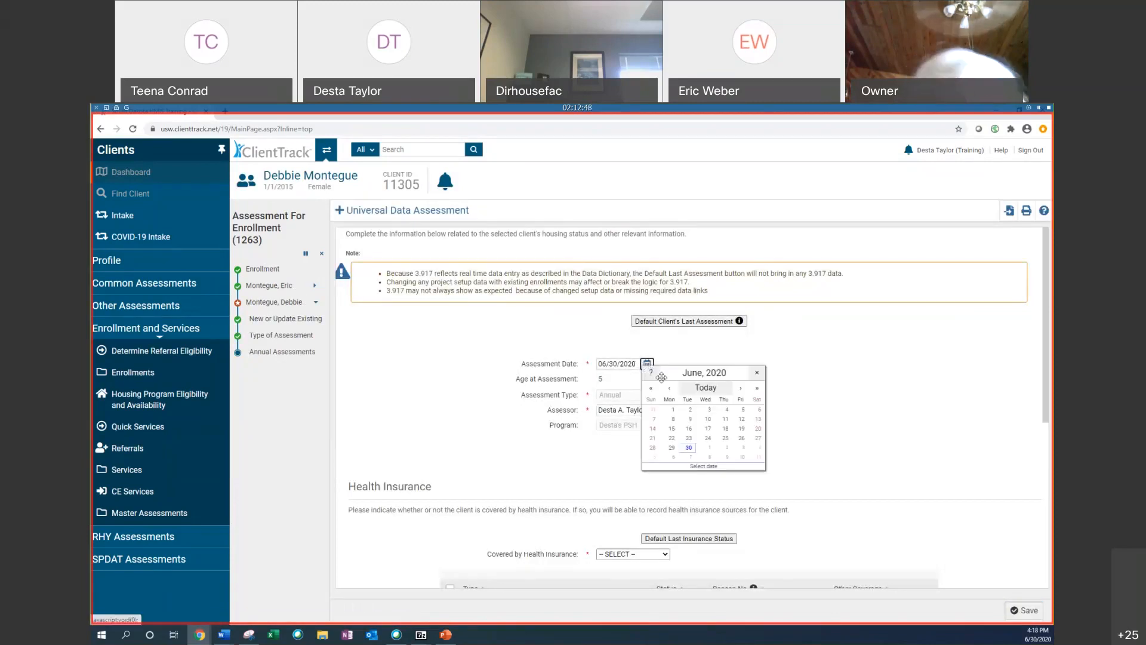
left_click(651, 387)
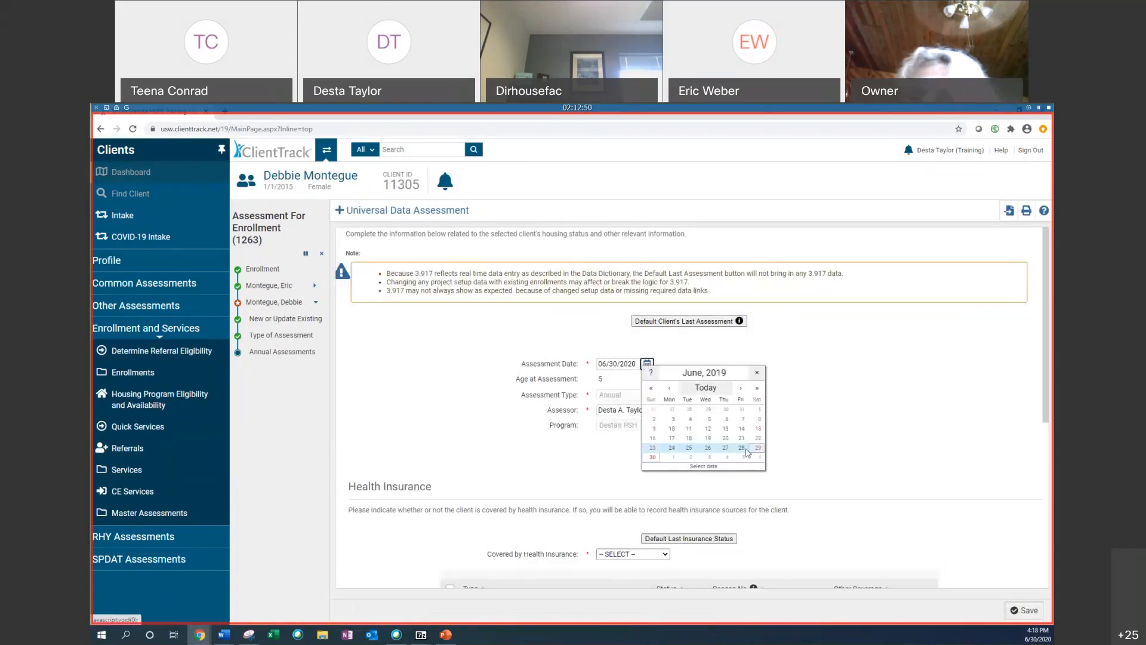
left_click(759, 409)
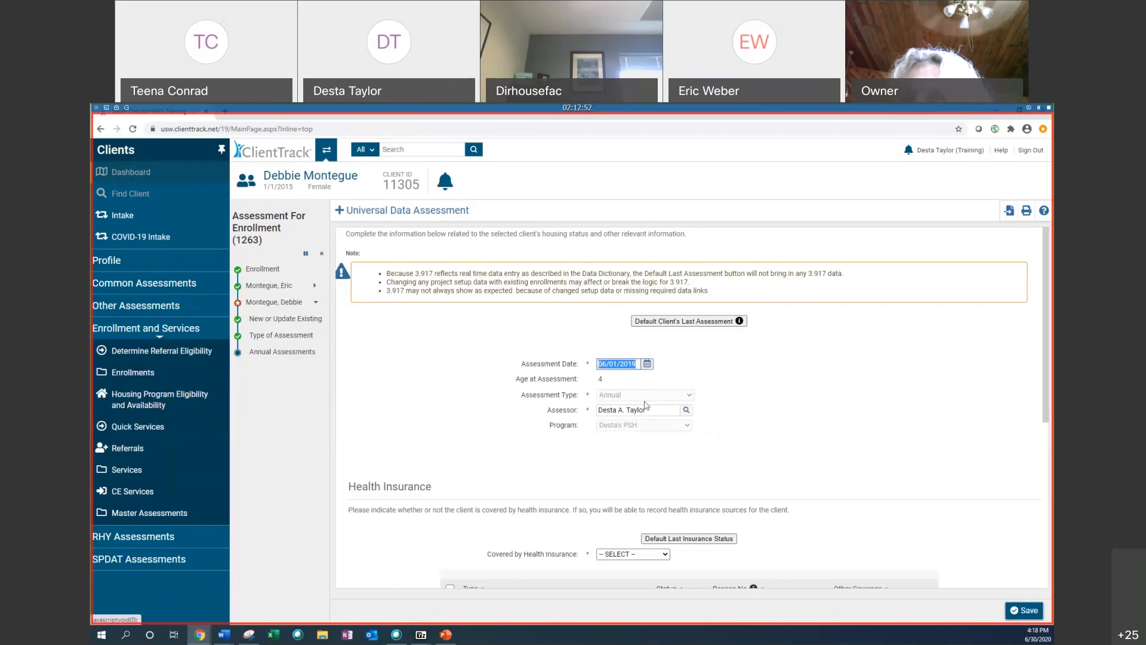
Step: Default Debbie's last assessment and her last insurance status
left_click(699, 321)
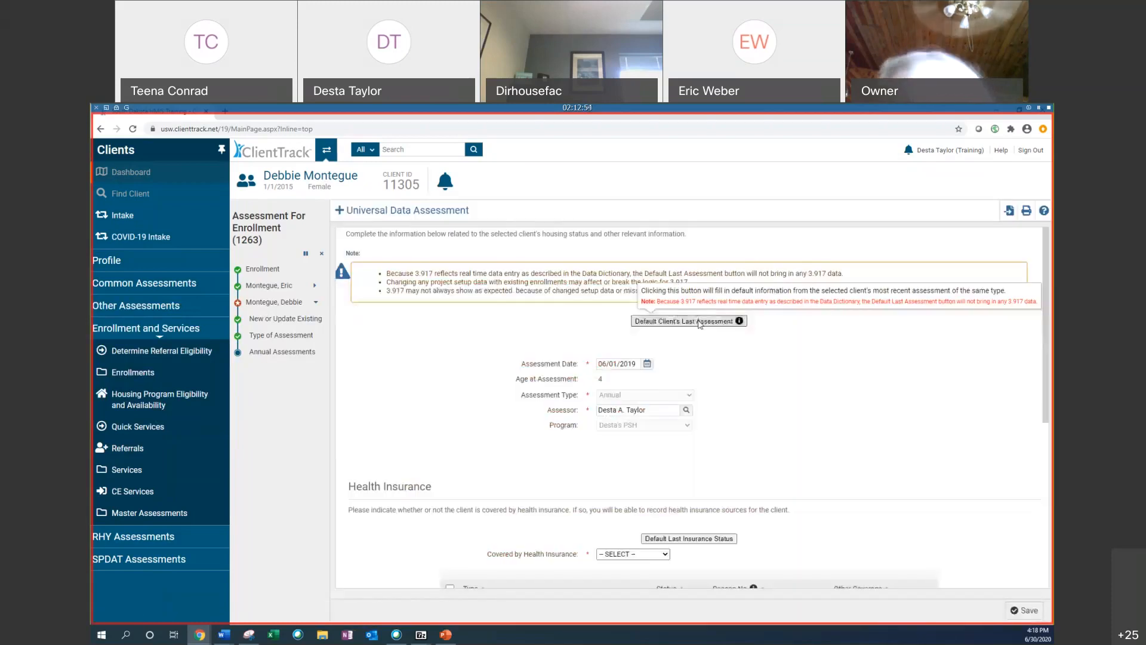
scroll(965, 448, "down", 3)
left_click(695, 389)
scroll(717, 375, "down", 3)
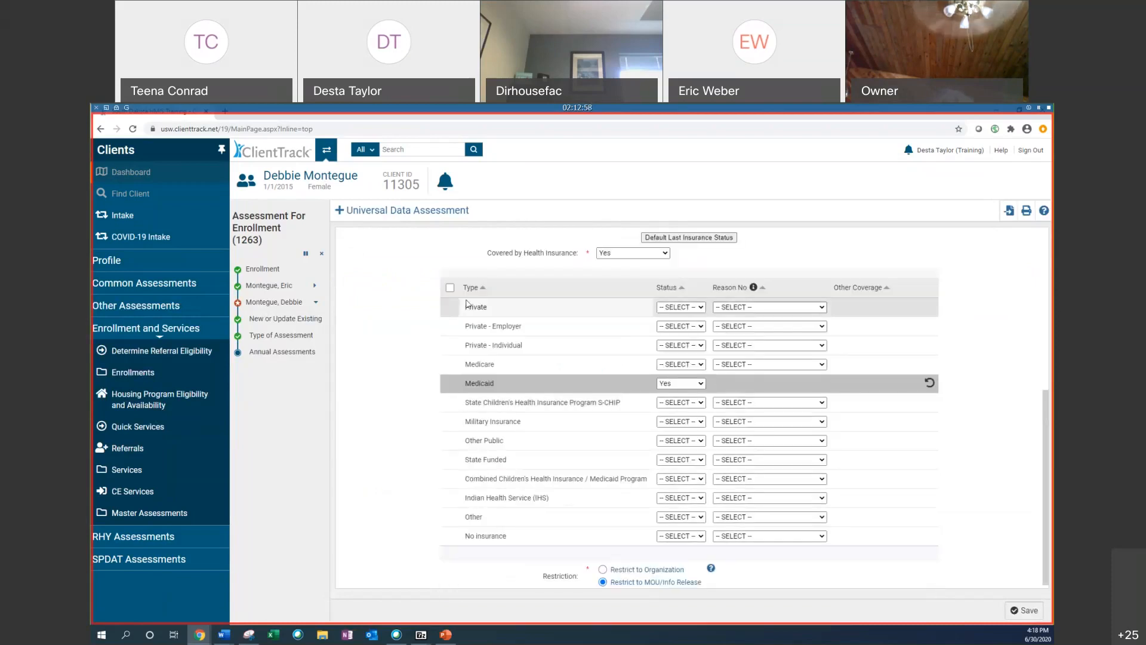
Step: Set Debbie's Medicare status to Yes, save the annual assessment, and finish the workflow
left_click(681, 364)
left_click(671, 380)
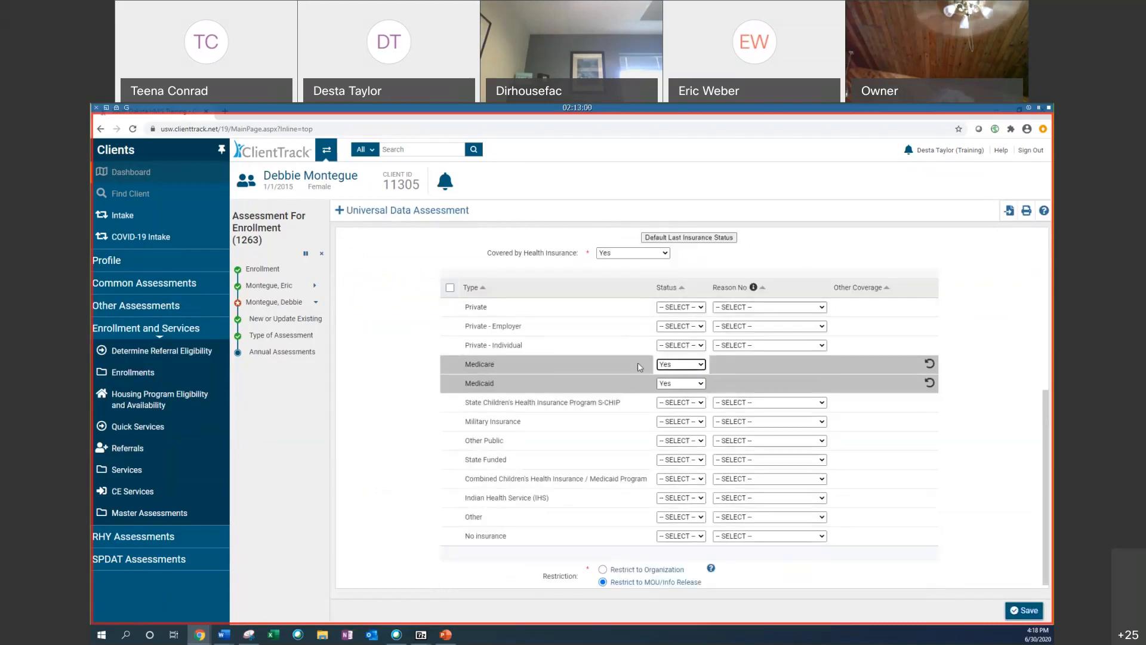
left_click(1025, 611)
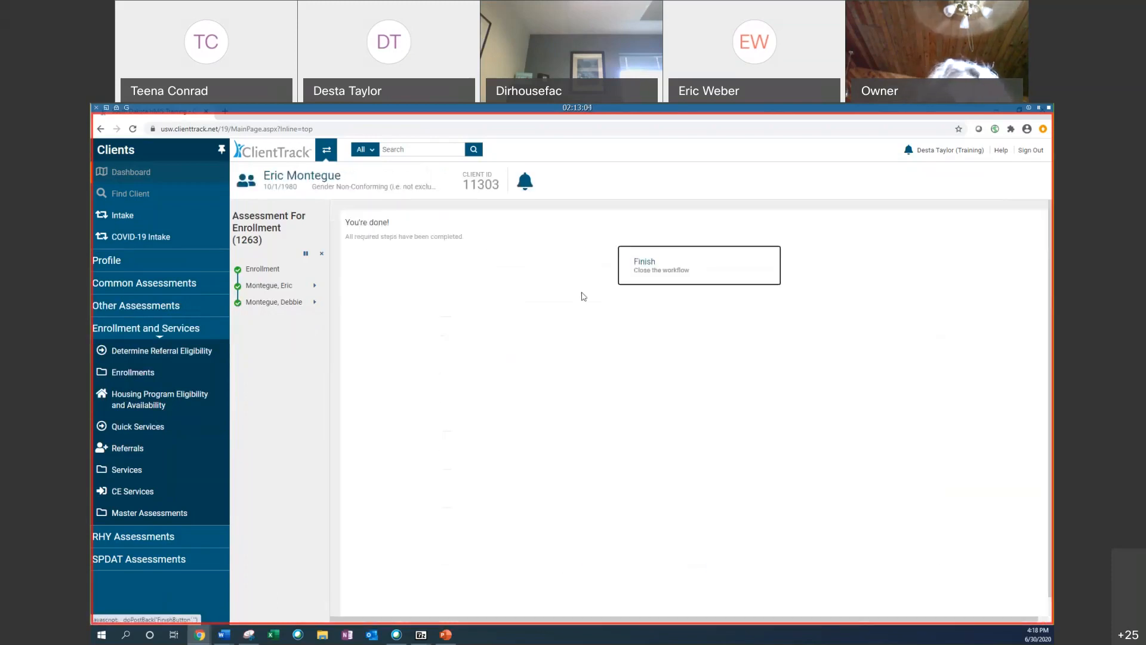
left_click(676, 256)
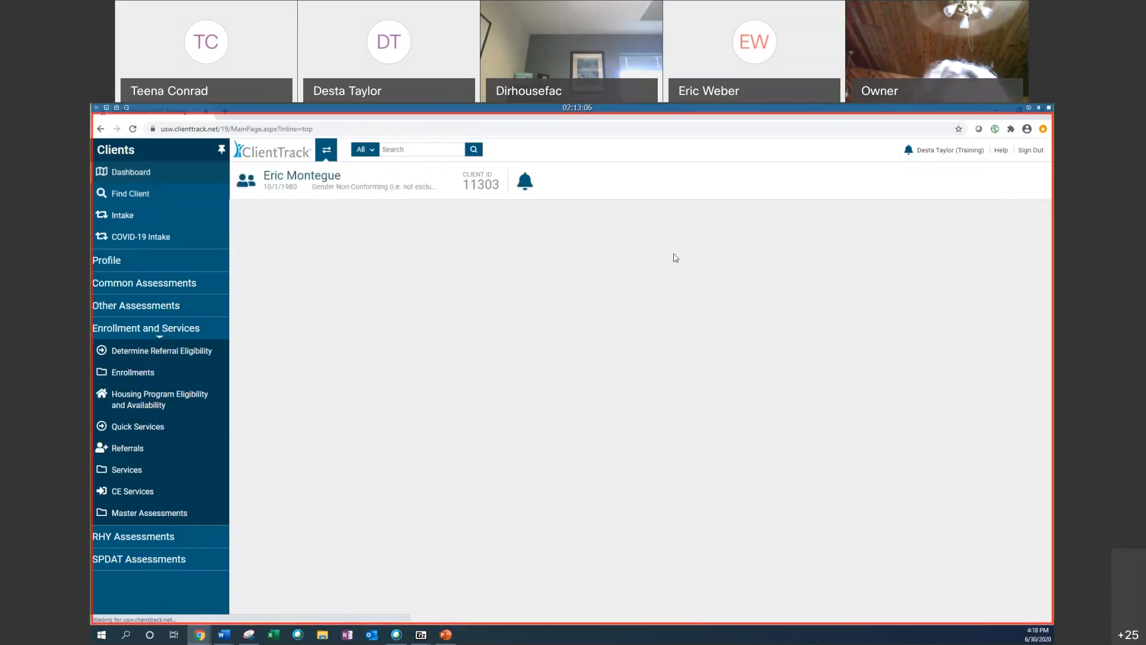
Step: Review Eric's master assessments and the action options for his Desta's PSH enrollment on the dashboard
left_click(156, 512)
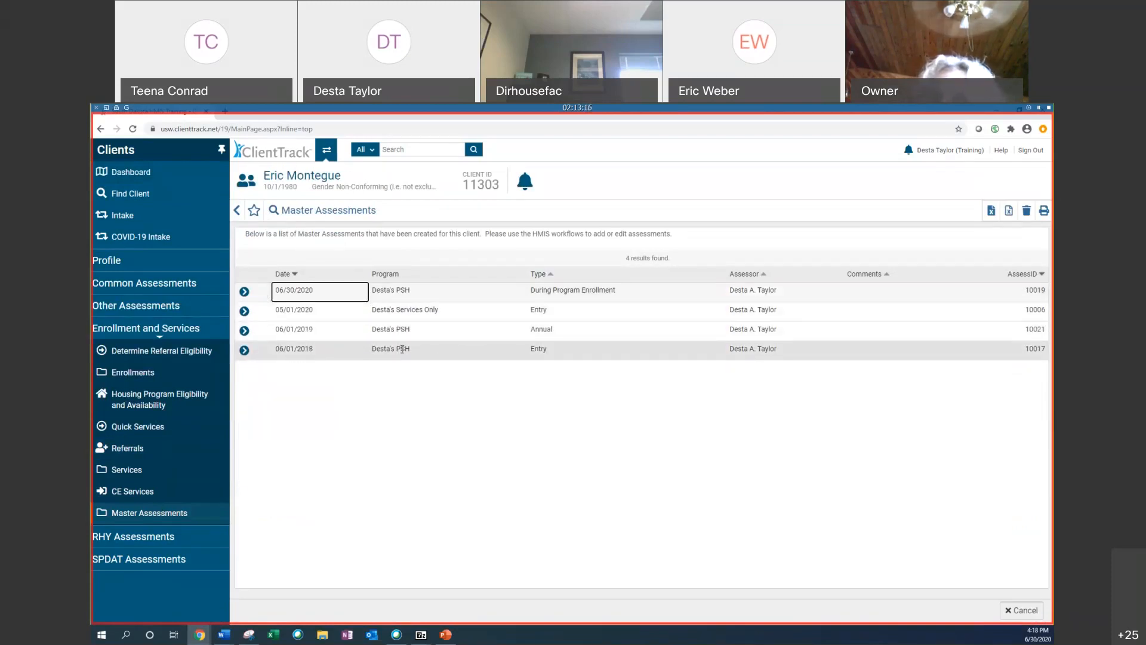
left_click(159, 172)
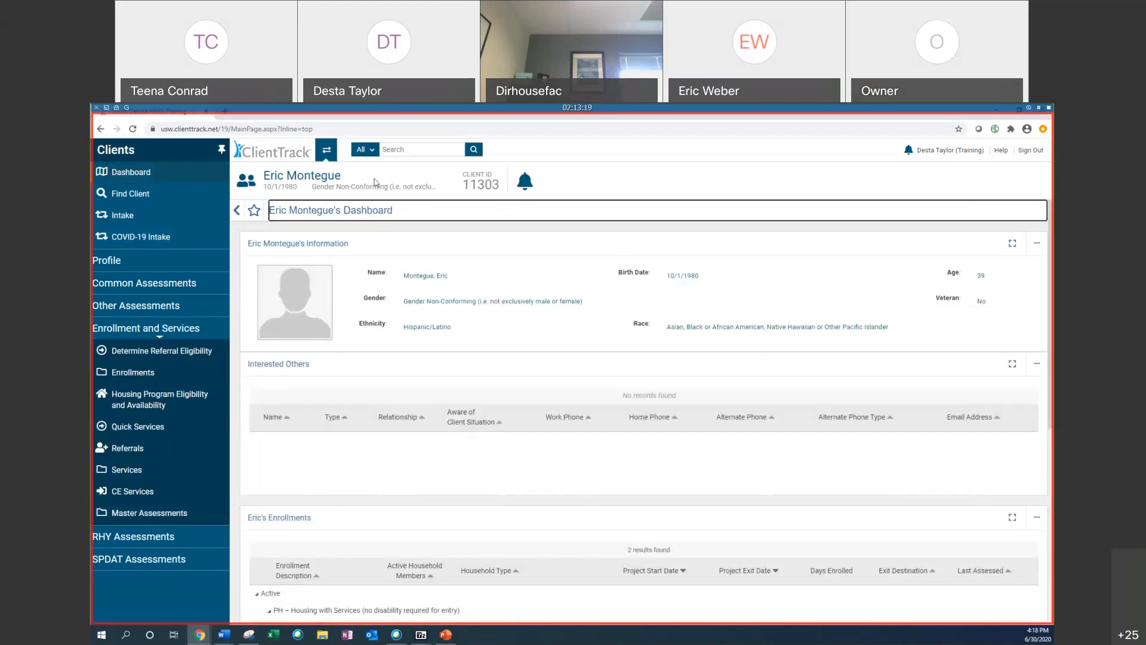
scroll(276, 376, "down", 4)
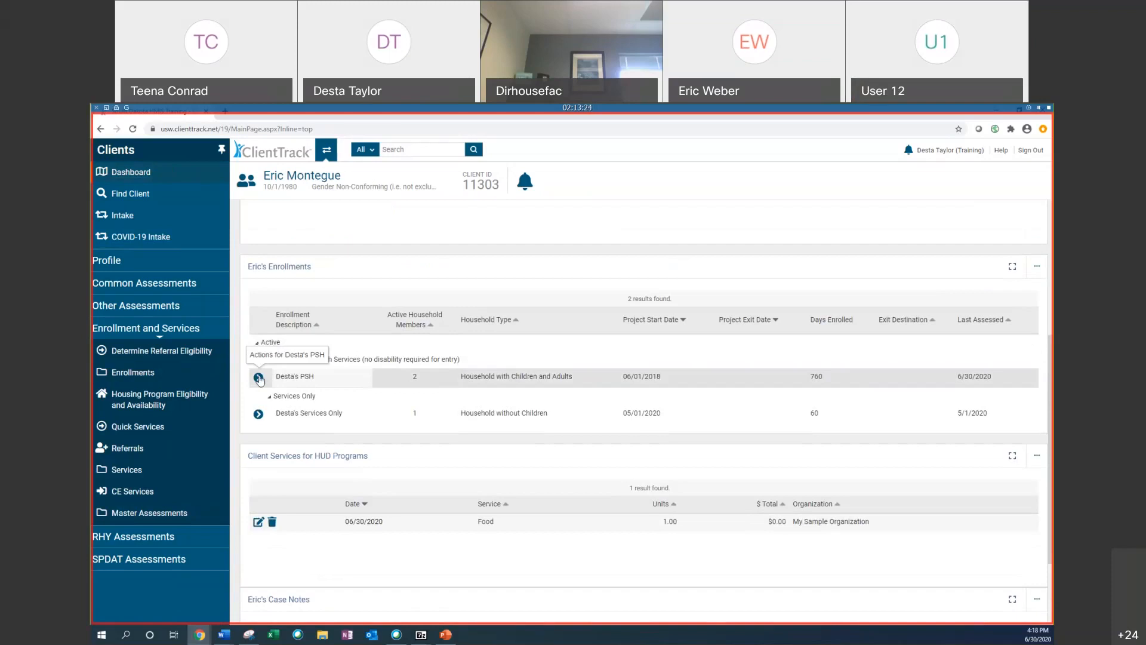
left_click(258, 378)
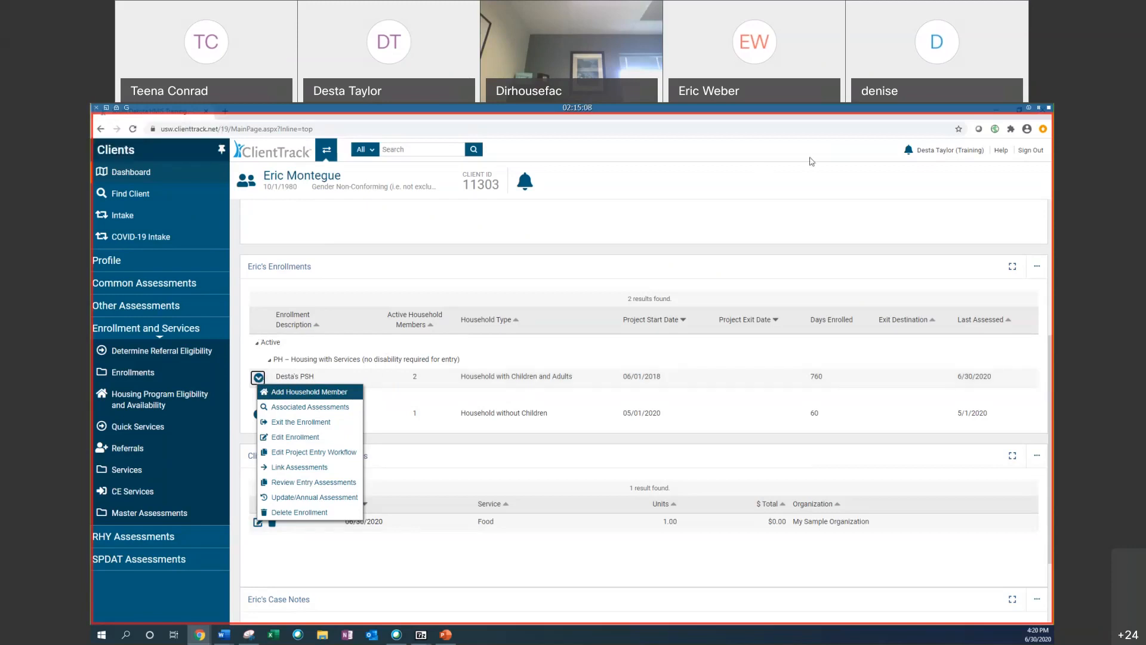
left_click(316, 261)
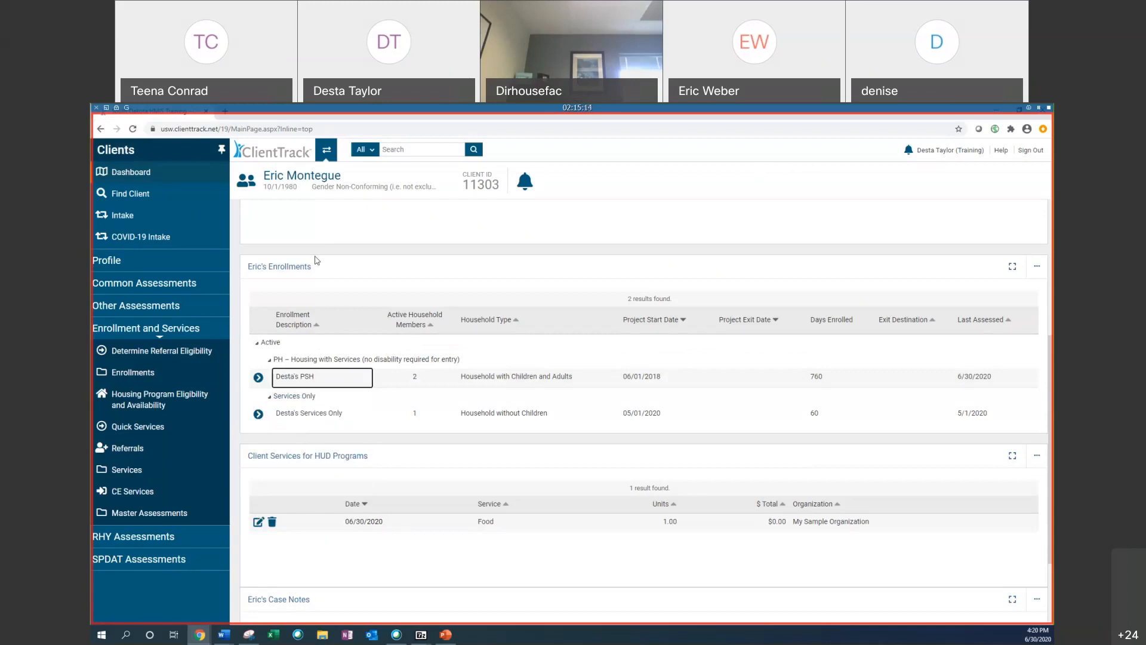
scroll(641, 346, "down", 1)
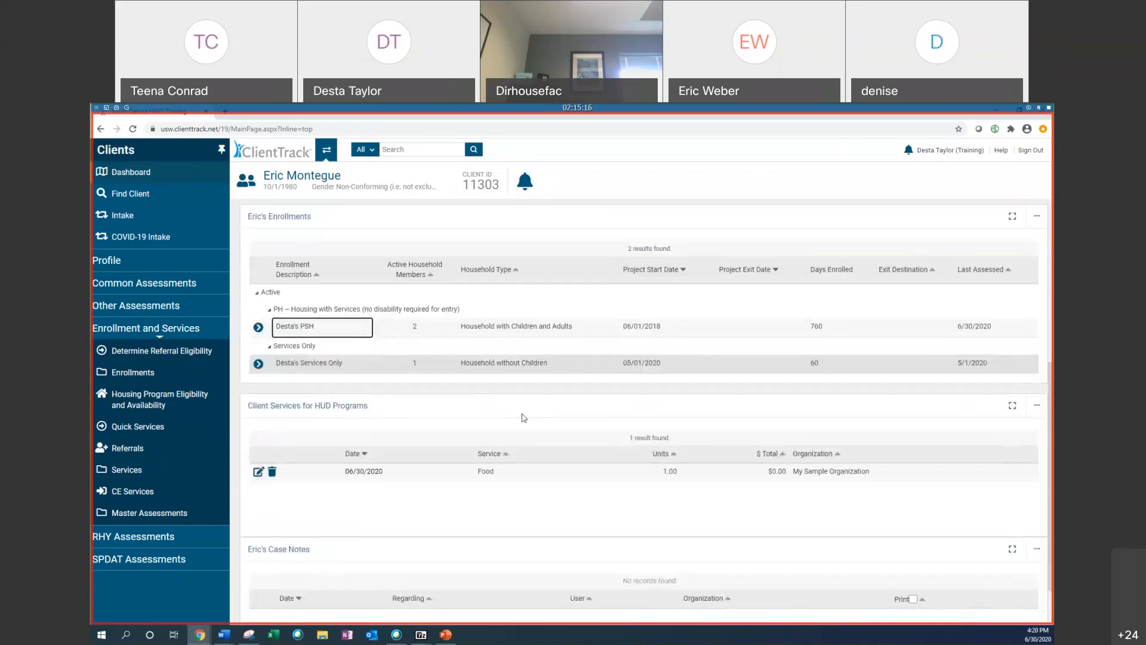
scroll(526, 419, "up", 1)
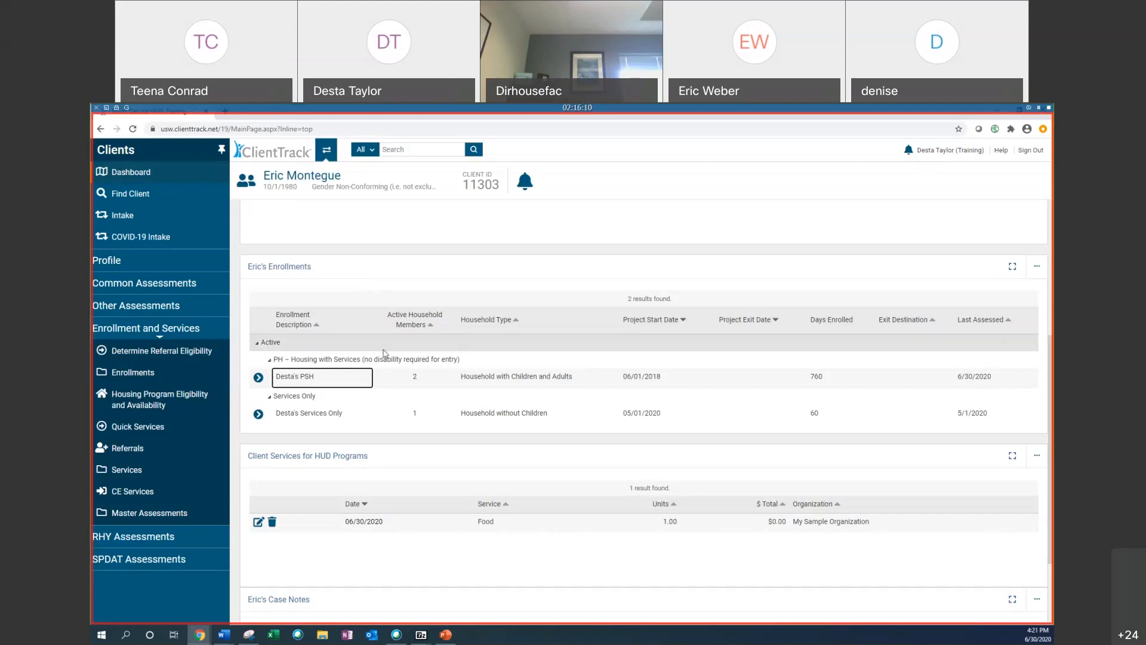
Step: Add a new service for Eric under the 06/01/2018 - Desta's PSH enrollment
left_click(178, 455)
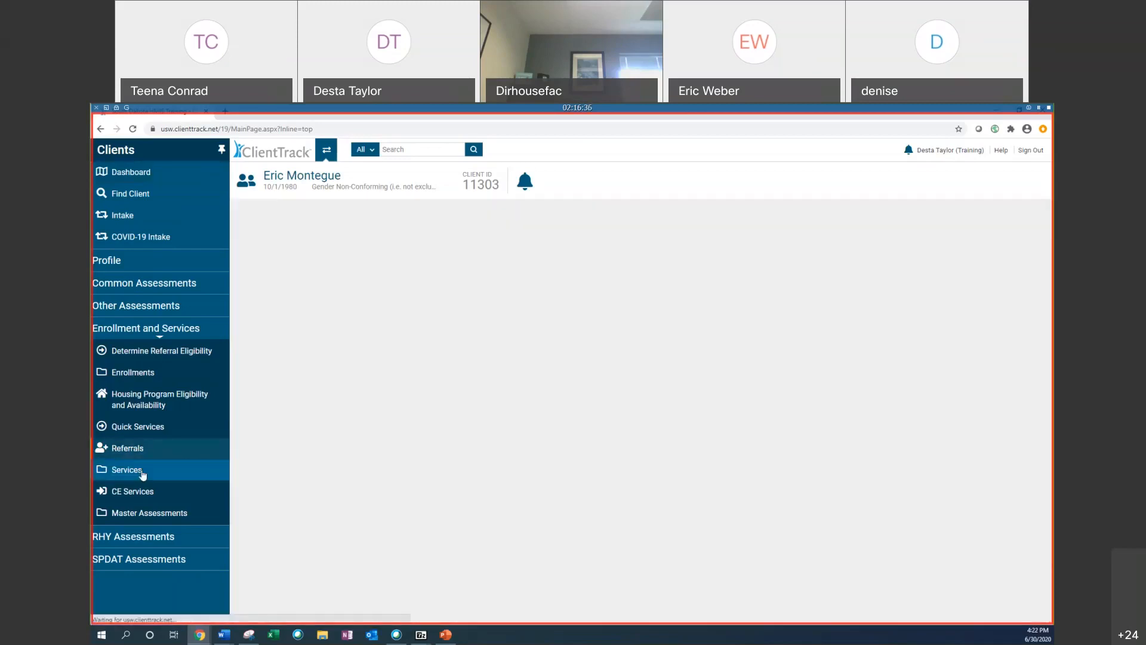
left_click(143, 471)
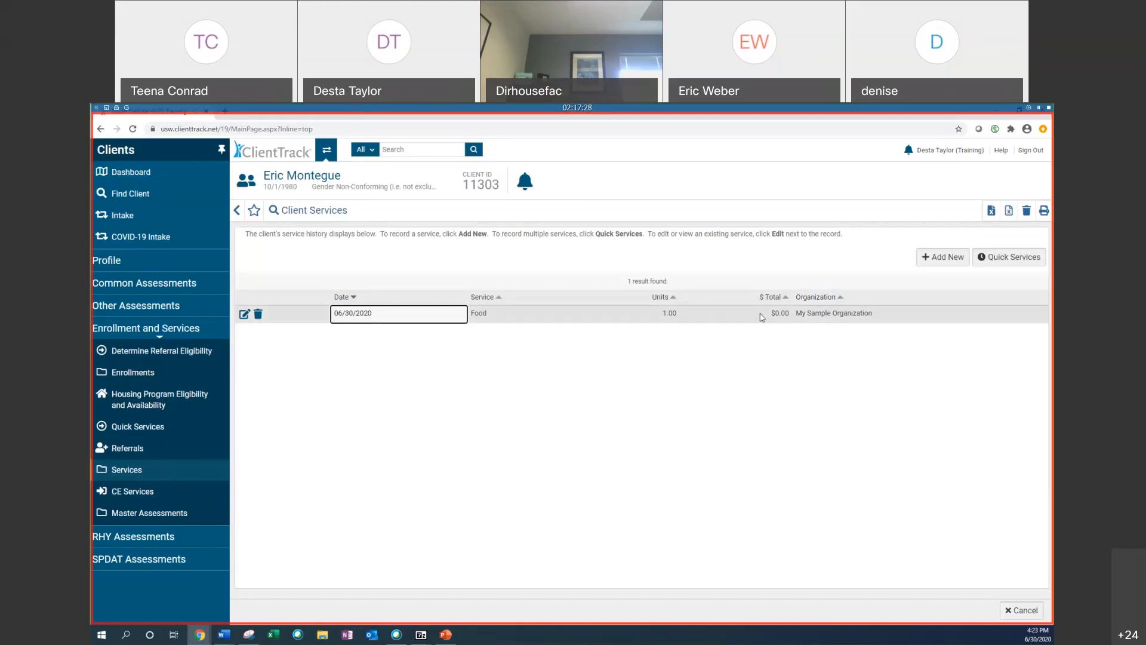
left_click(943, 257)
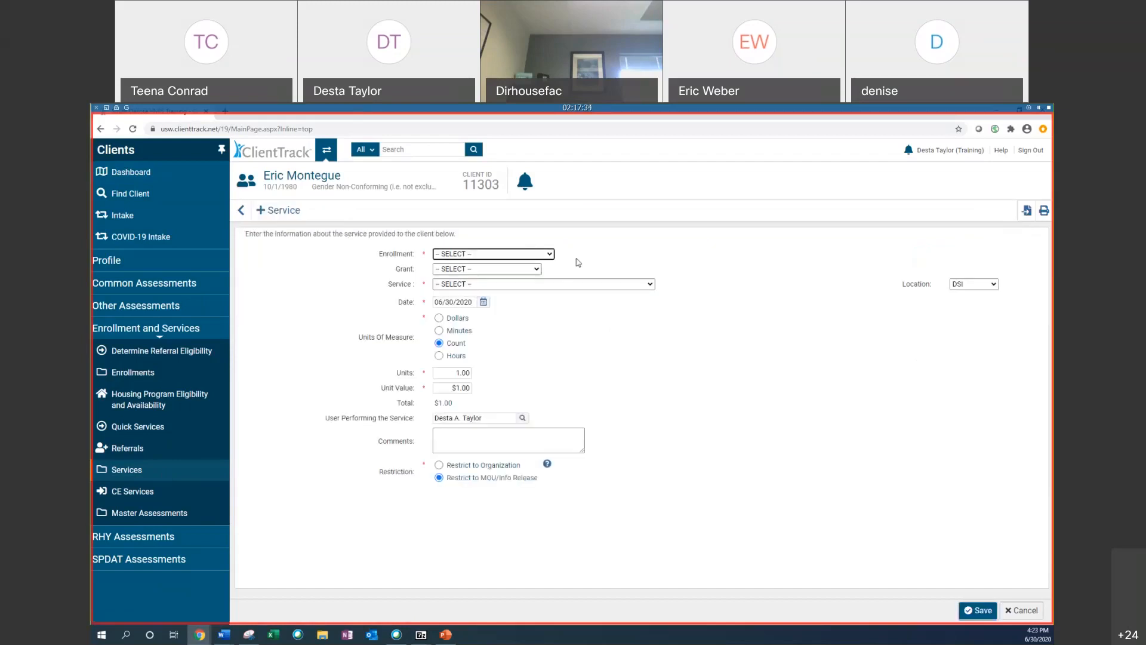
left_click(520, 255)
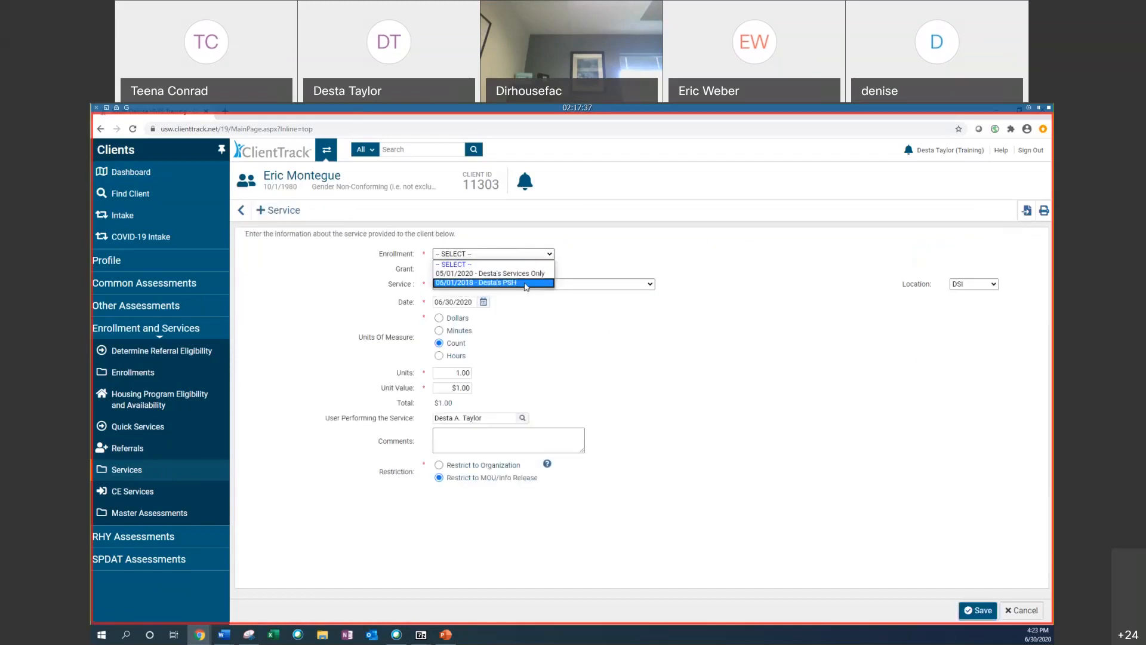
left_click(472, 282)
left_click(467, 257)
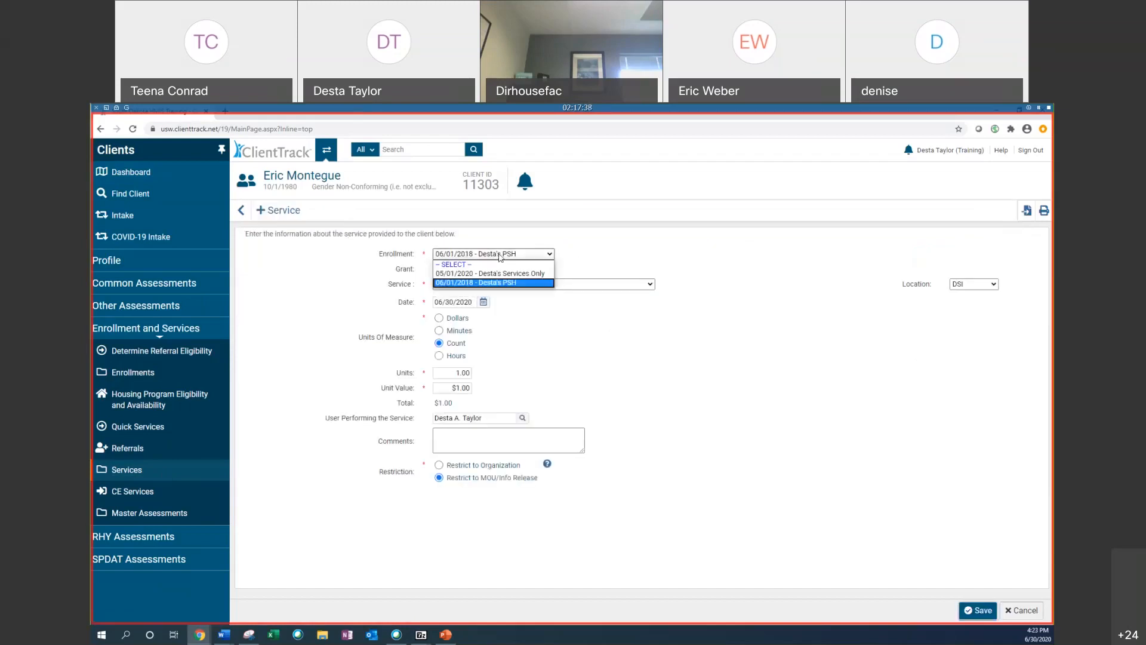
left_click(484, 285)
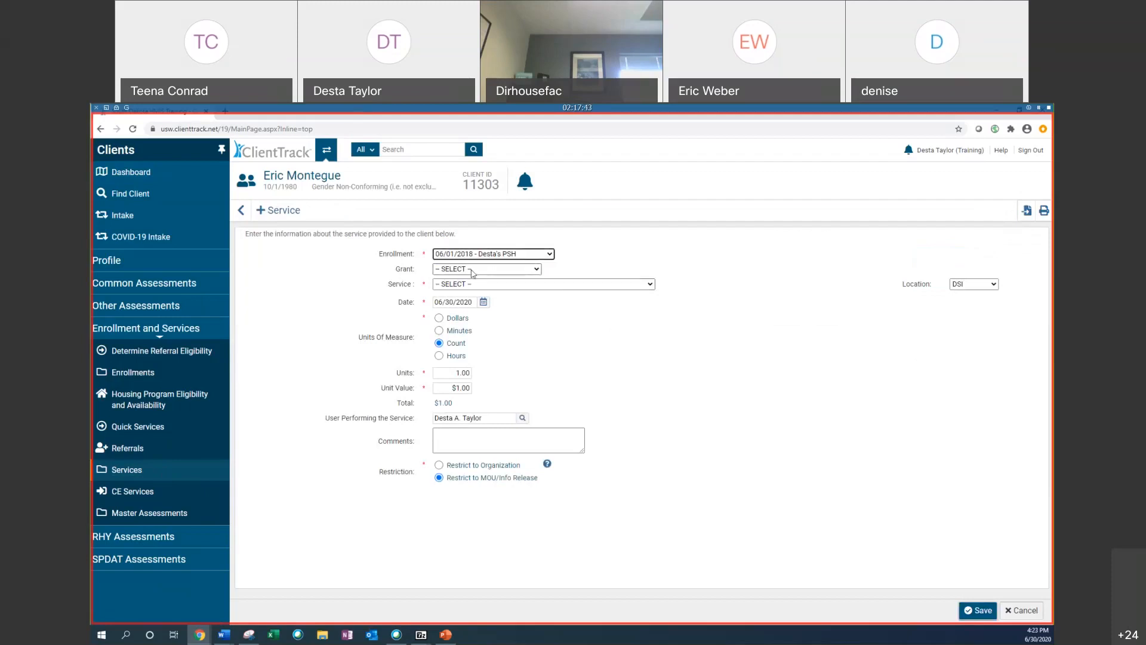
Step: Leave the grant unselected and set the service type to Case/care management
left_click(438, 269)
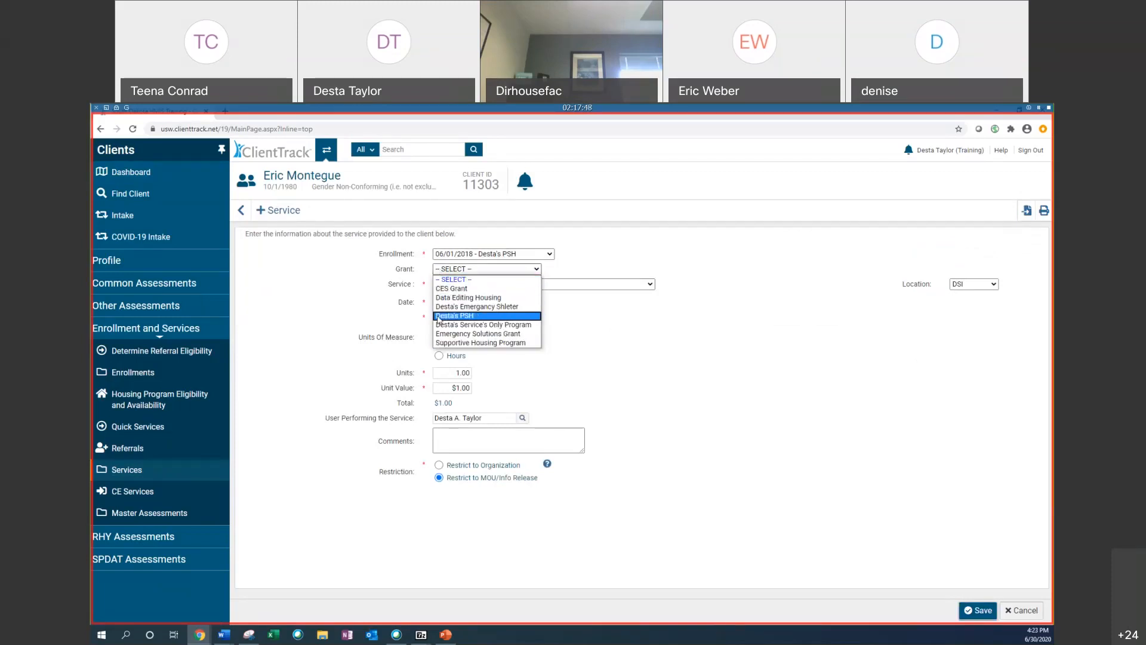
left_click(435, 280)
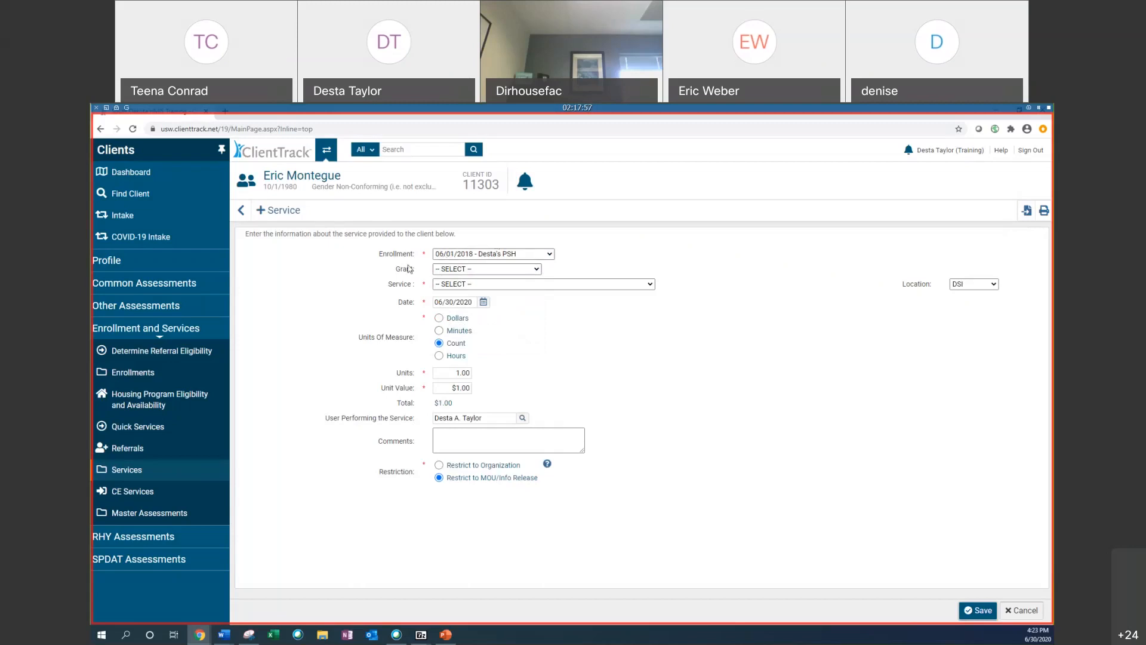
left_click(464, 286)
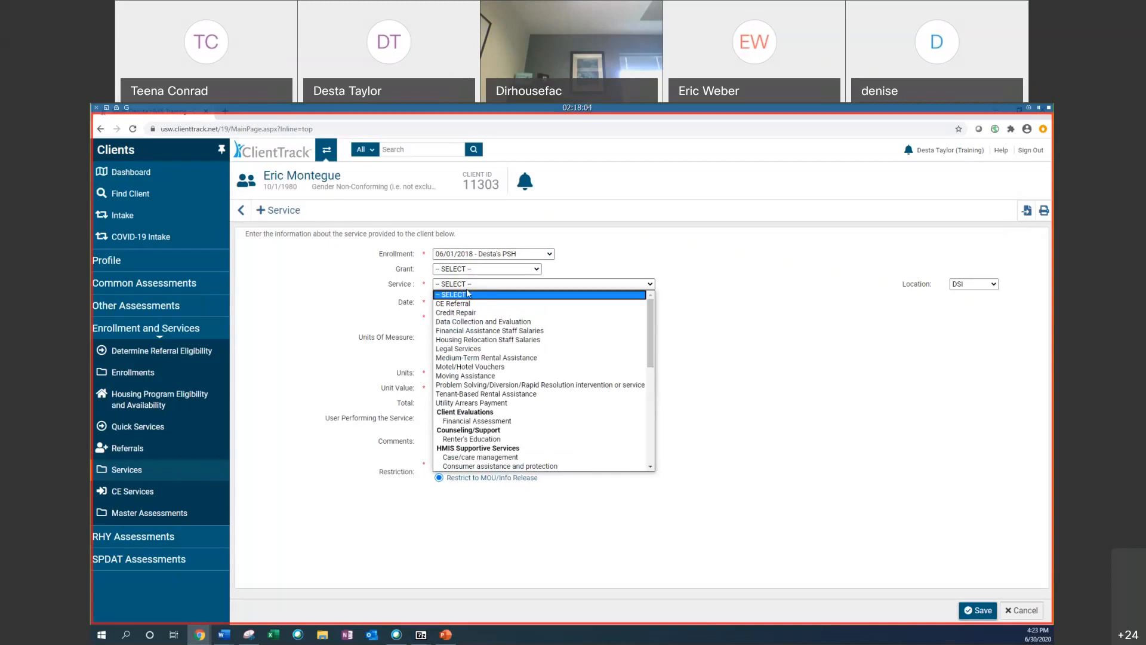
scroll(567, 341, "down", 3)
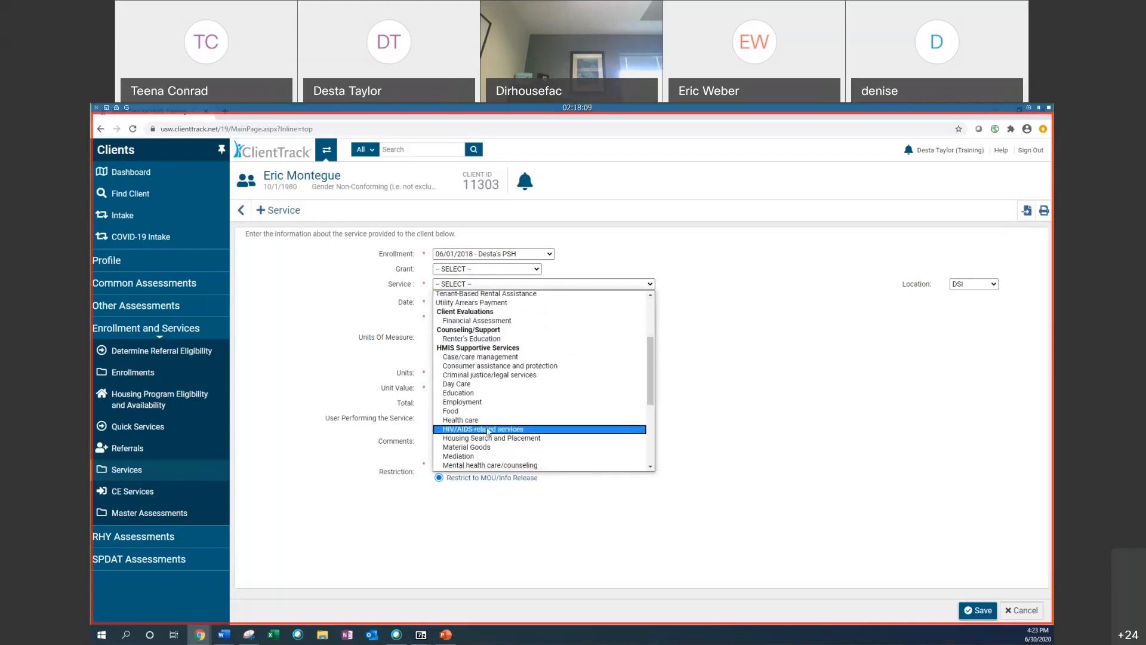
left_click(532, 357)
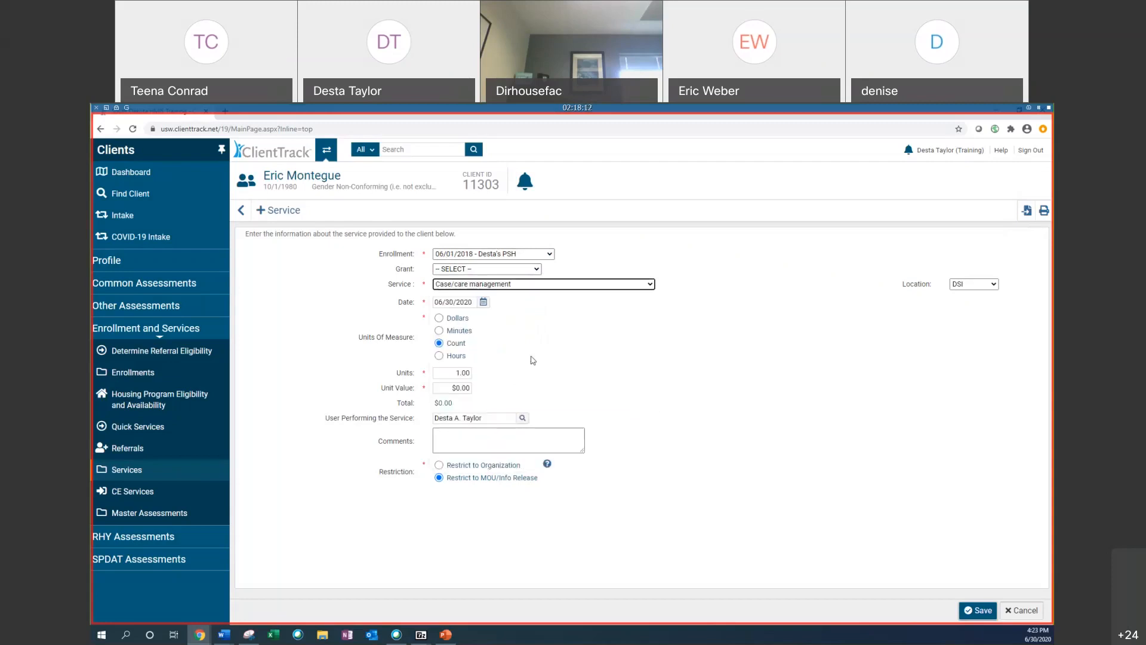
Step: Set the service date to 04/13/2020 and the units of measure to Hours
left_click(485, 304)
left_click(505, 326)
left_click(506, 326)
left_click(505, 367)
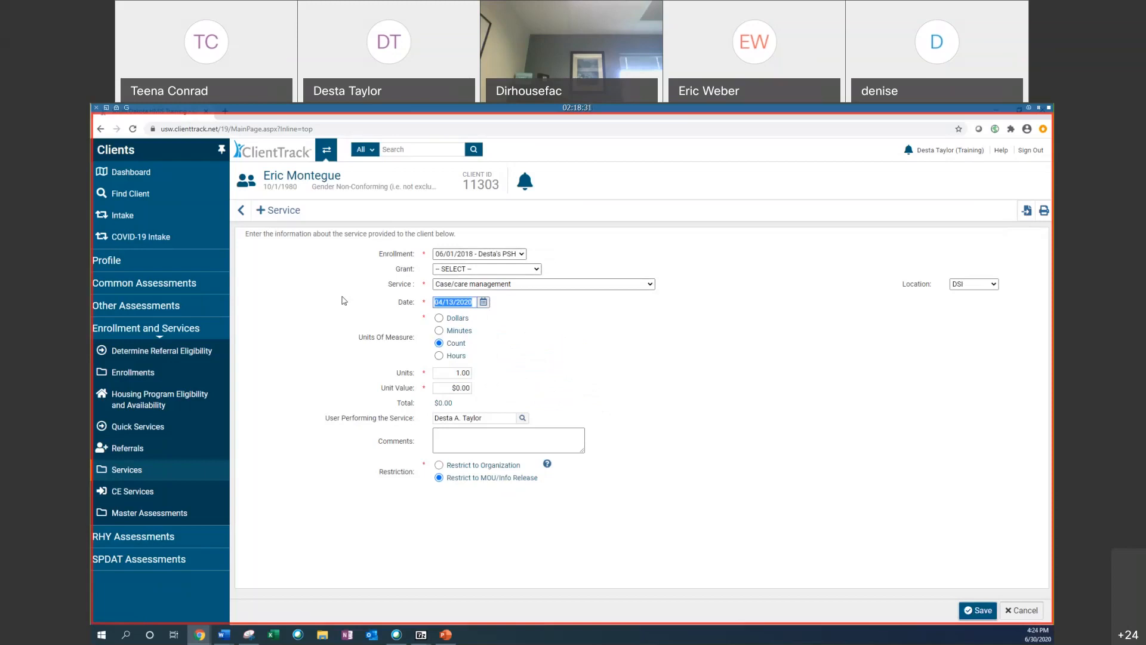
left_click(449, 357)
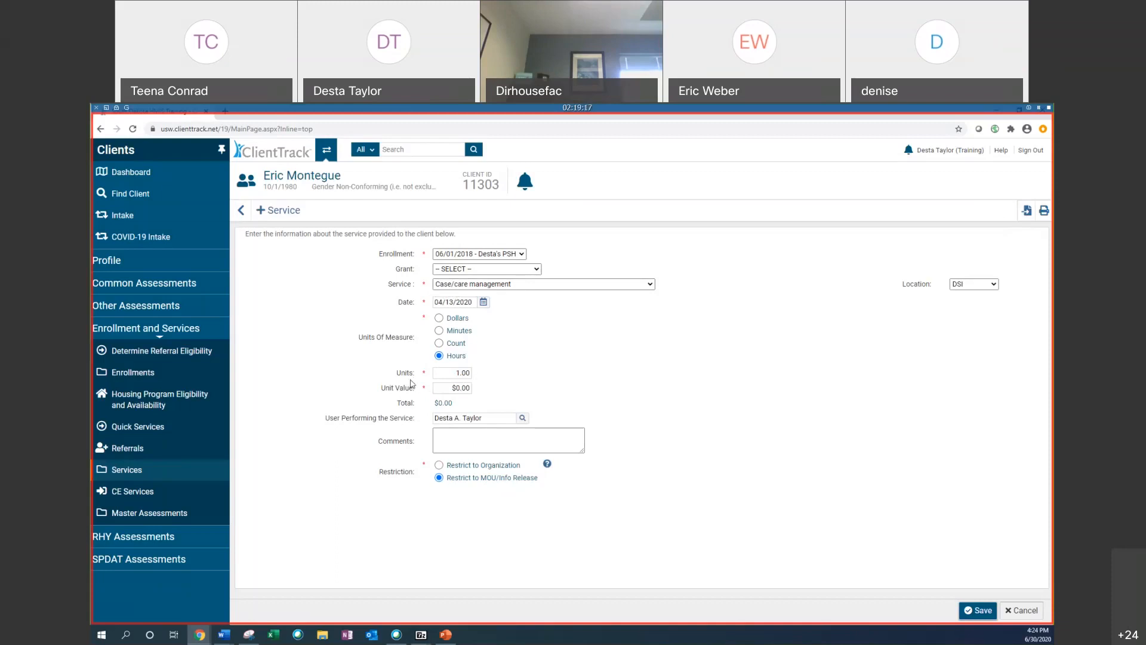
Step: Enter the comment "Client is going to school to get a certification in welding"
left_click(457, 431)
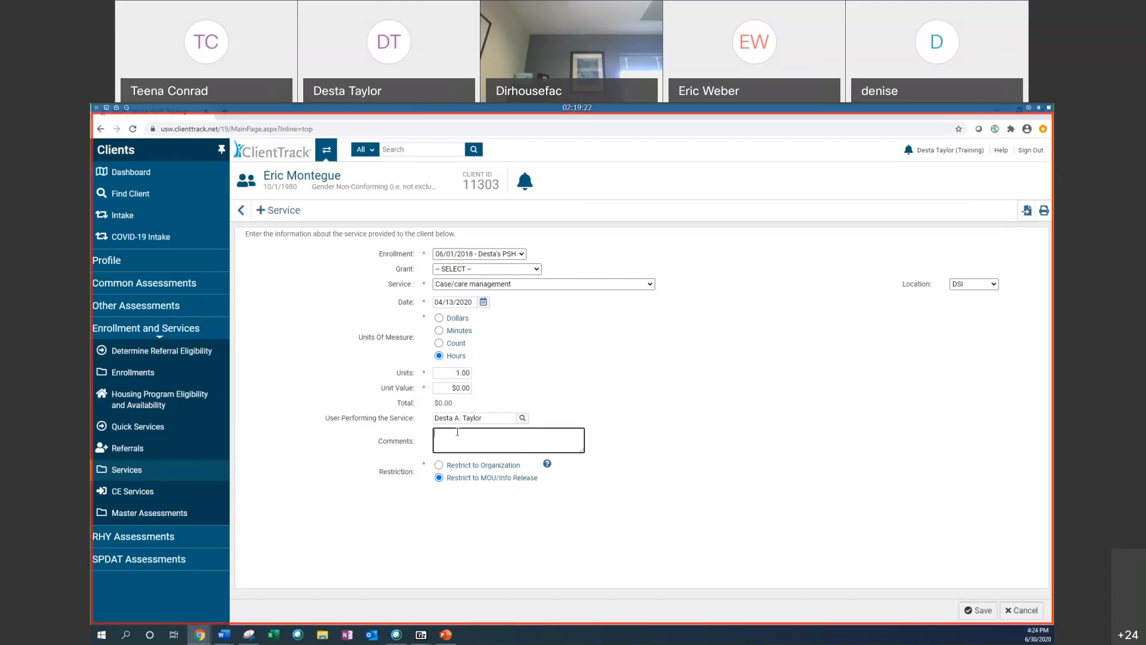
type("Client is going to scc")
key("BackSpace")
type("hool to get a se")
key("BackSpace")
key("BackSpace")
type("cerifcation in weidling")
Step: Correct the spelling of the last word in the comment, end it with a period, and save the service
right_click(463, 442)
left_click(489, 450)
right_click(505, 441)
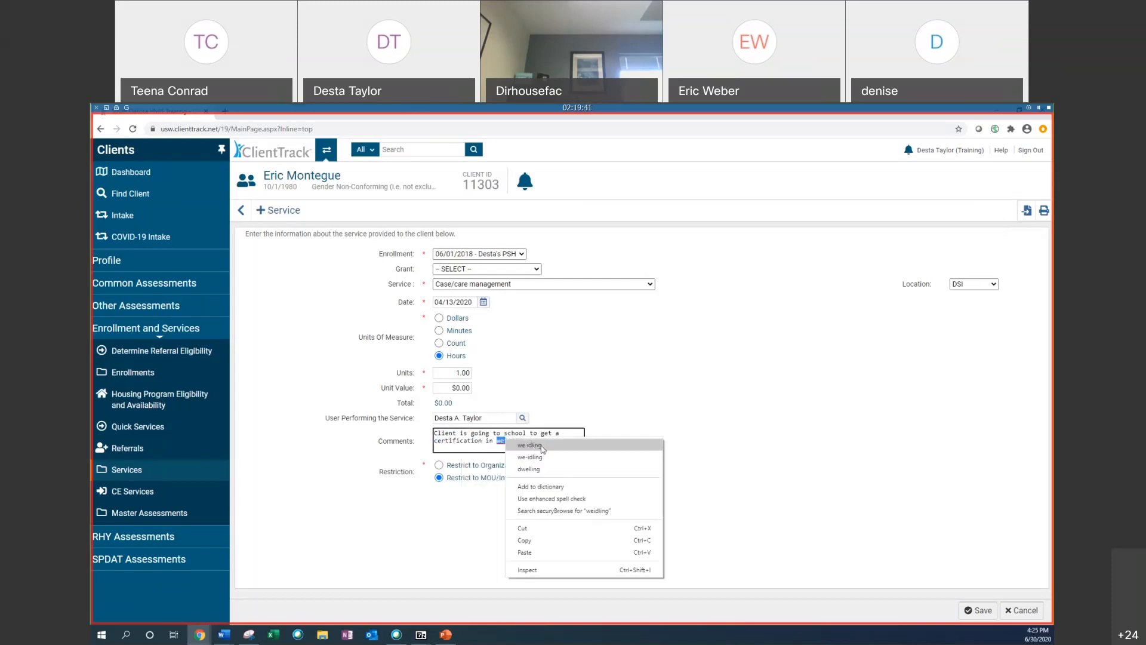
left_click(489, 441)
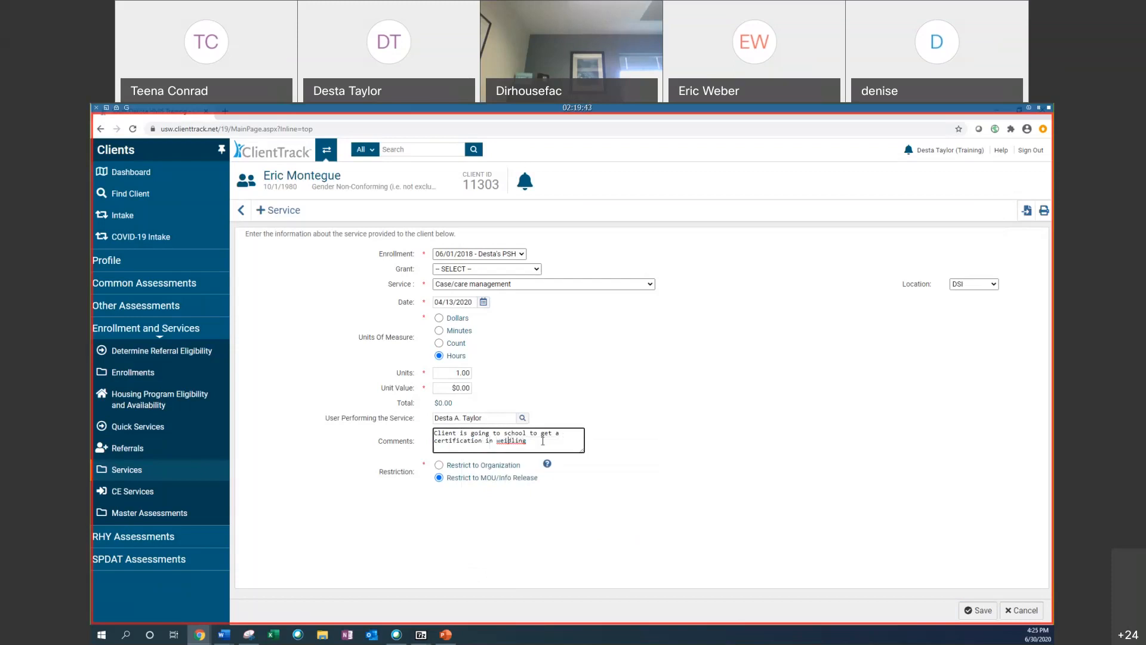
key("BackSpace")
key("BackSpace")
type("ie")
key("BackSpace")
key("BackSpace")
key("Delete")
key("Delete")
type("eild")
left_click(527, 446)
right_click(511, 446)
left_click(555, 455)
left_click(982, 611)
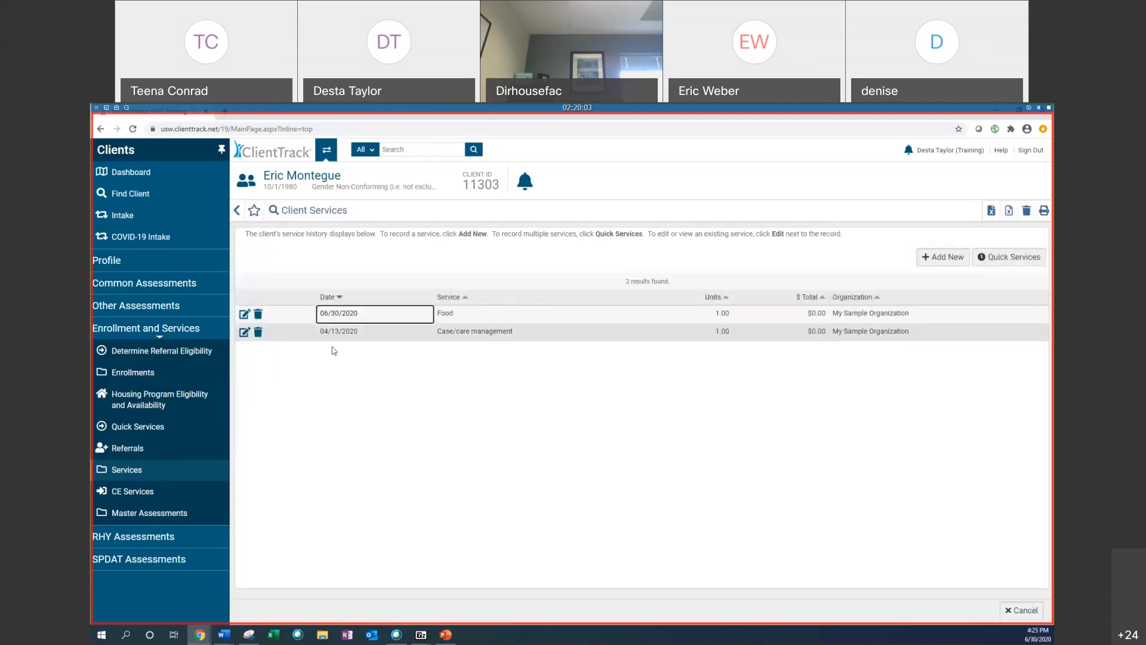
Step: Edit the Case/care management service, change its date to 03/17/2020, and save it
left_click(244, 332)
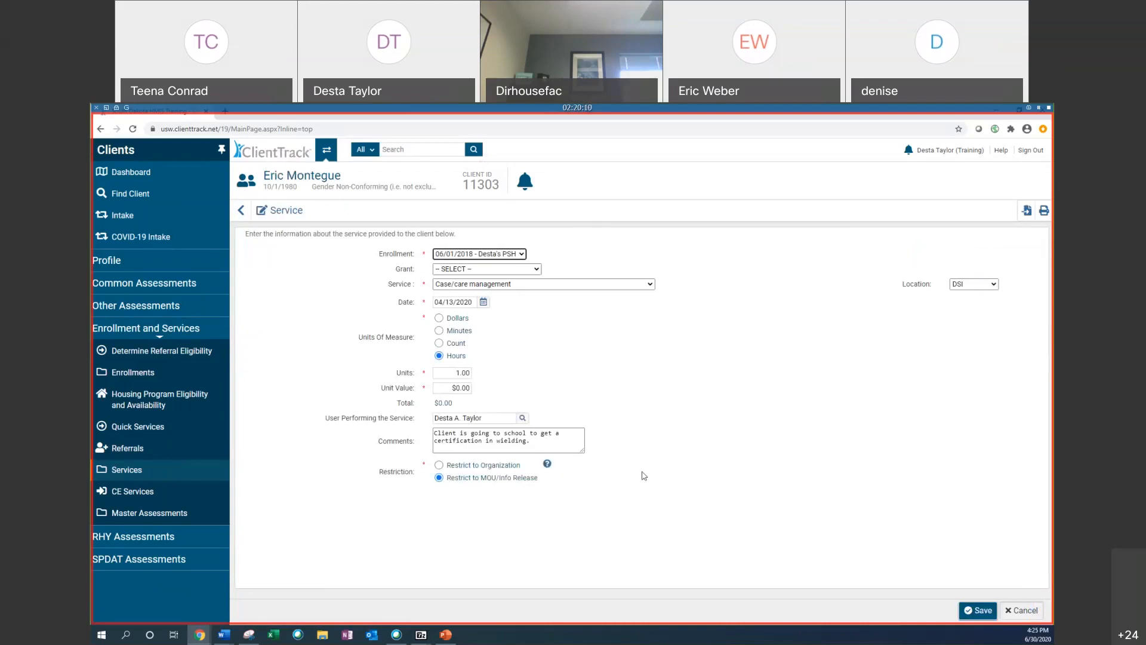
left_click(484, 302)
left_click(506, 326)
left_click(525, 367)
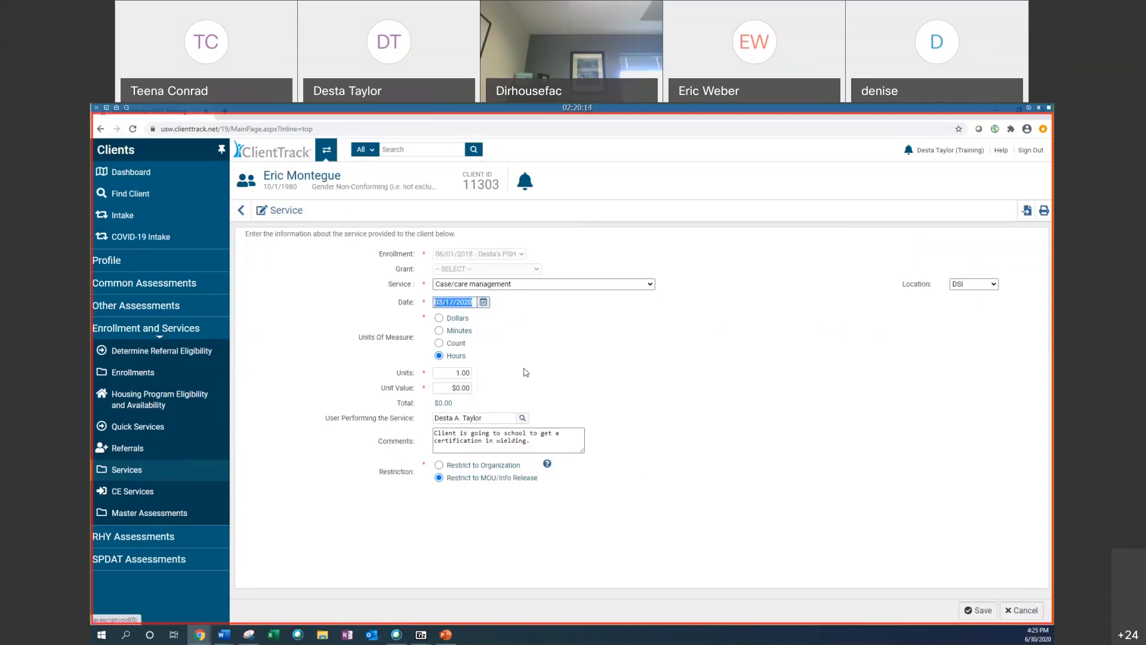
left_click(979, 610)
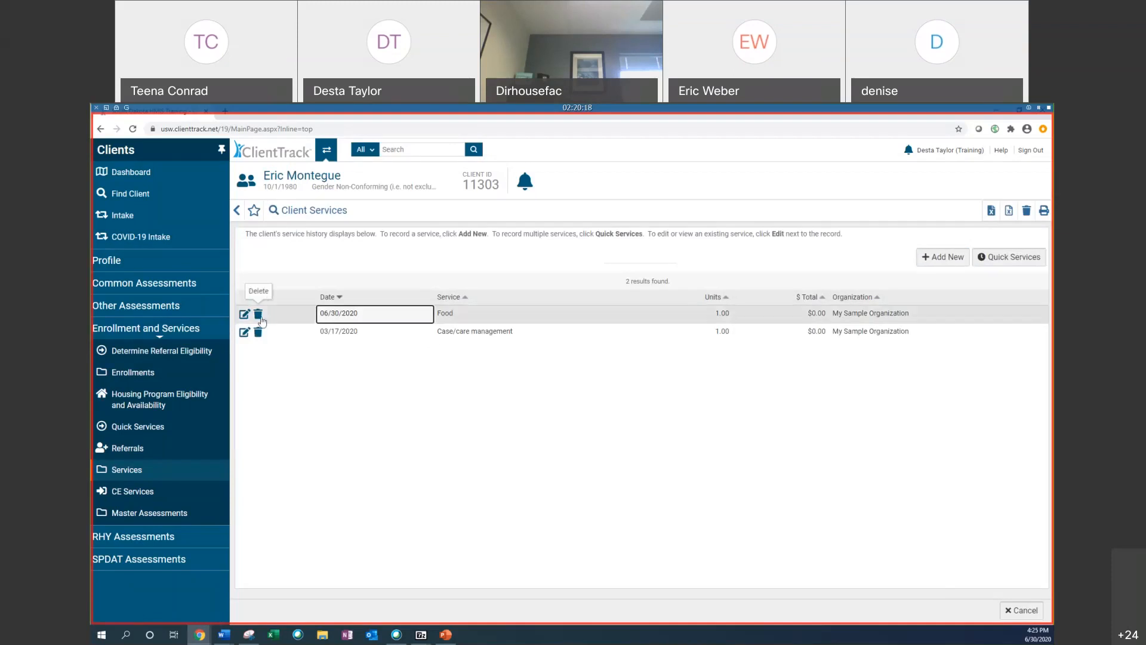
Step: Delete the 06/30/2020 Food service and open the list of deleted services
left_click(258, 315)
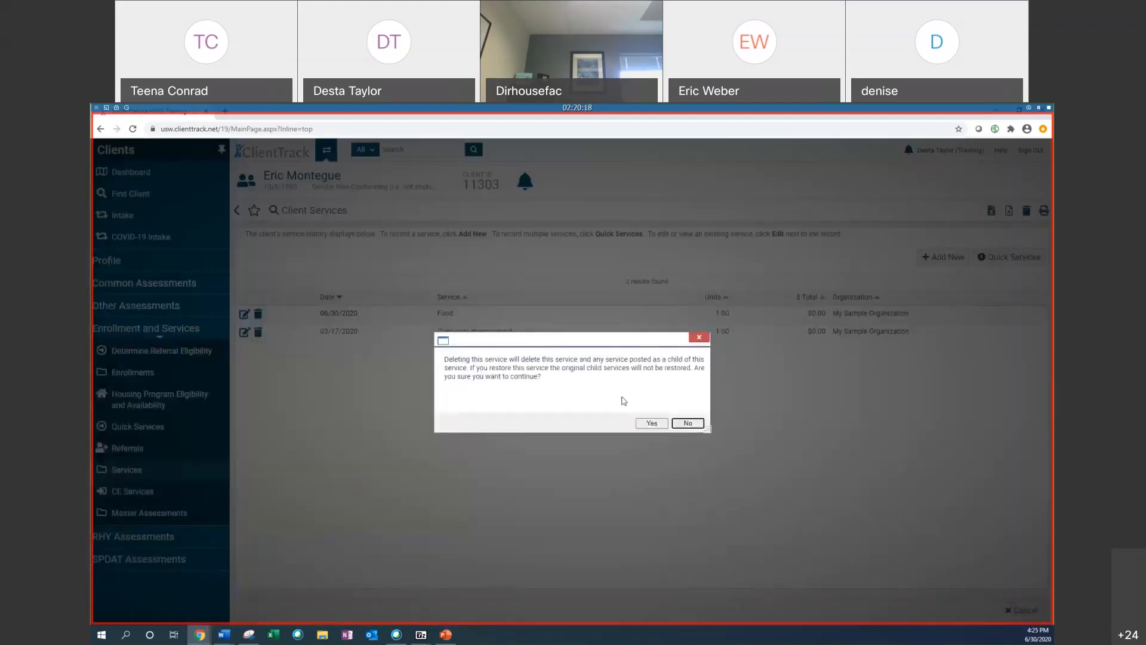
left_click(647, 421)
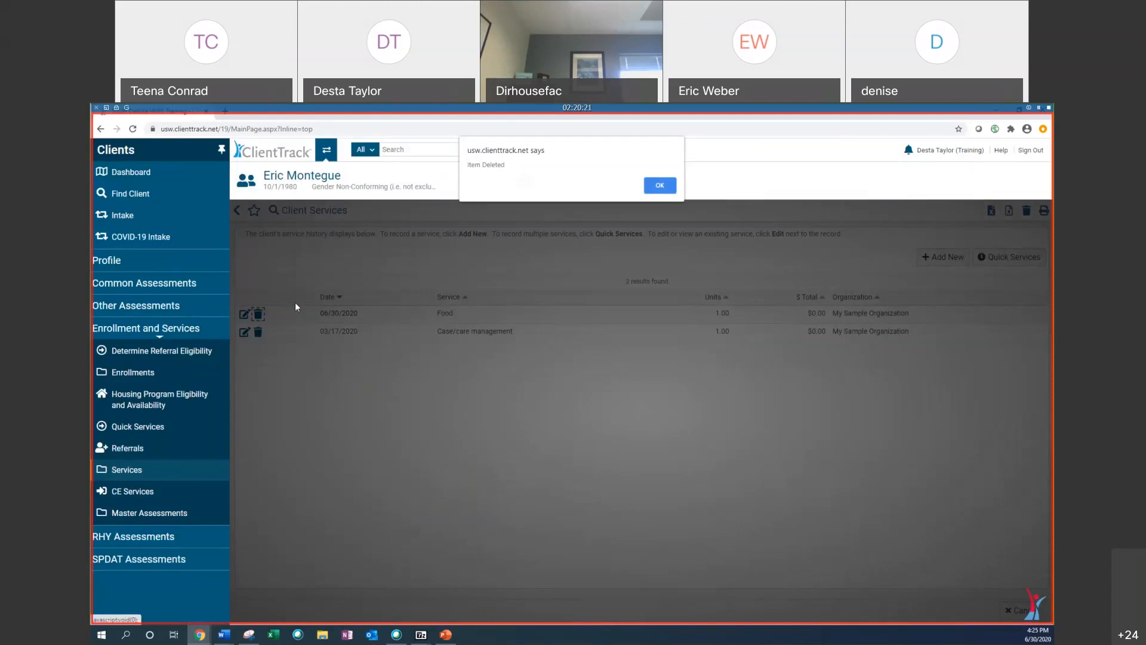
left_click(660, 186)
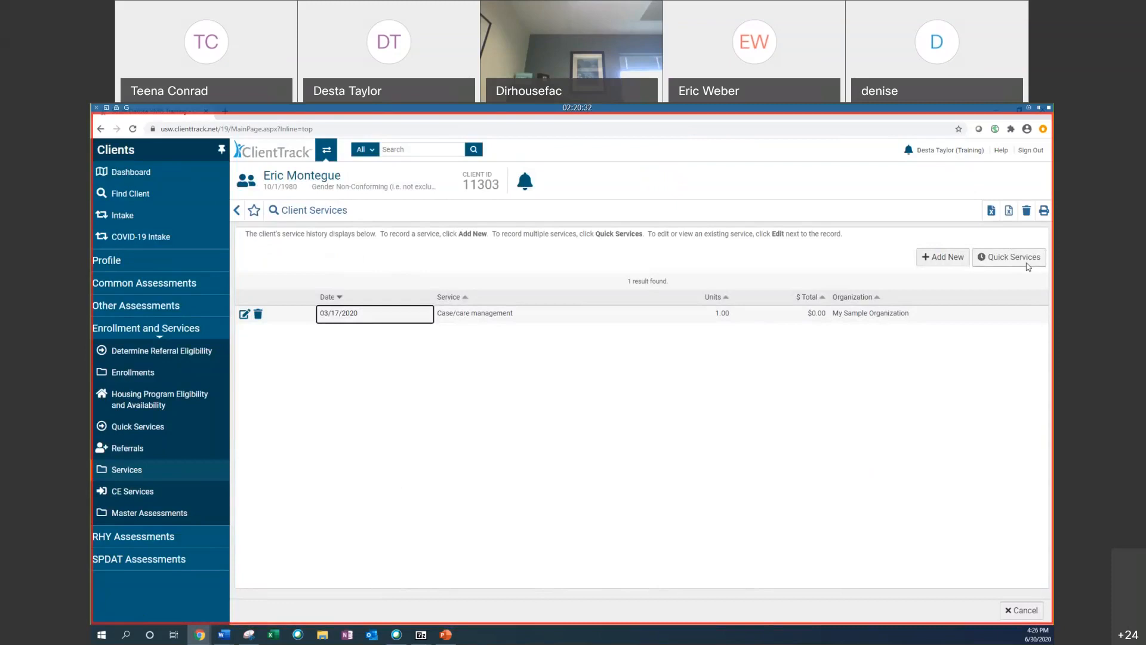
left_click(1027, 210)
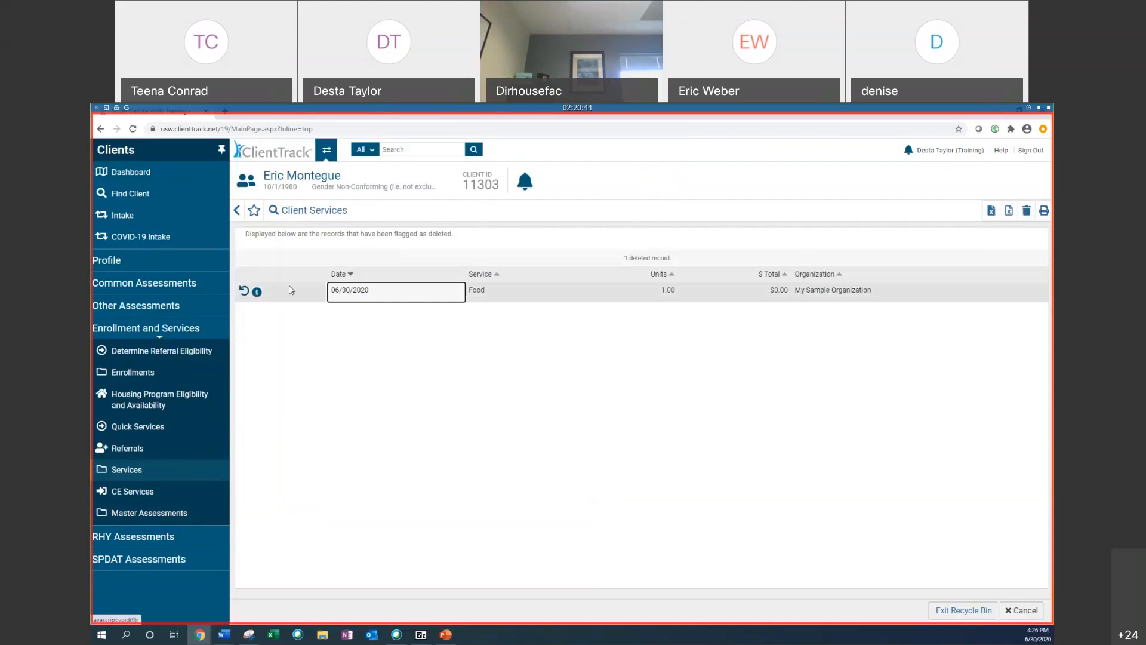
Step: Restore the deleted 06/30/2020 Food service and return to the client's services list
left_click(244, 291)
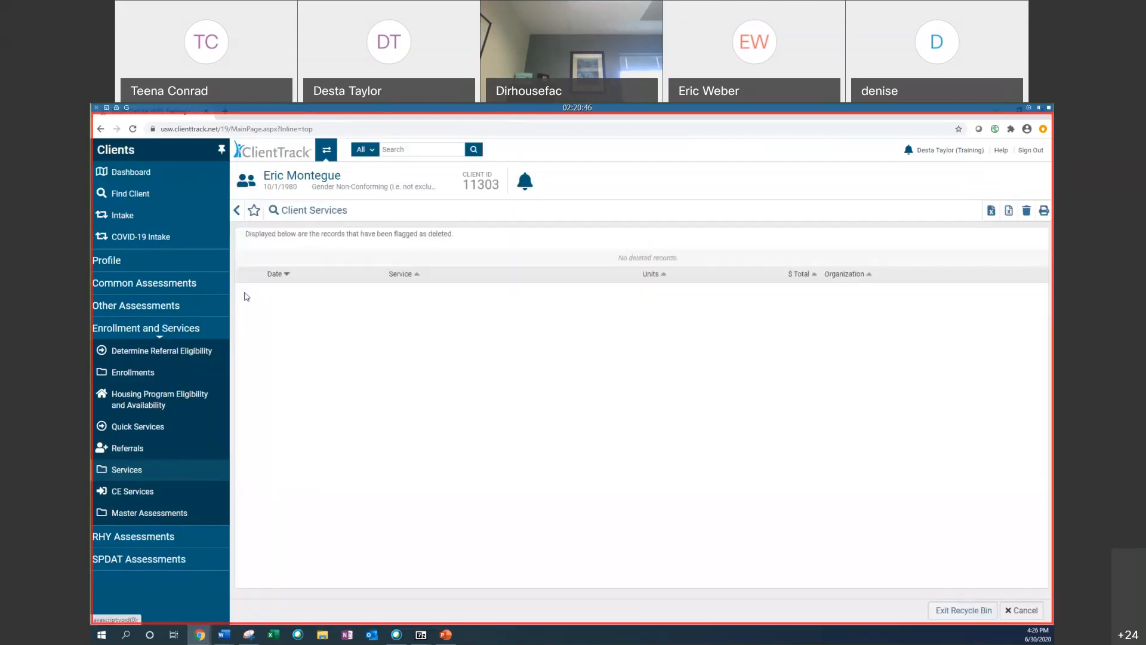
left_click(238, 212)
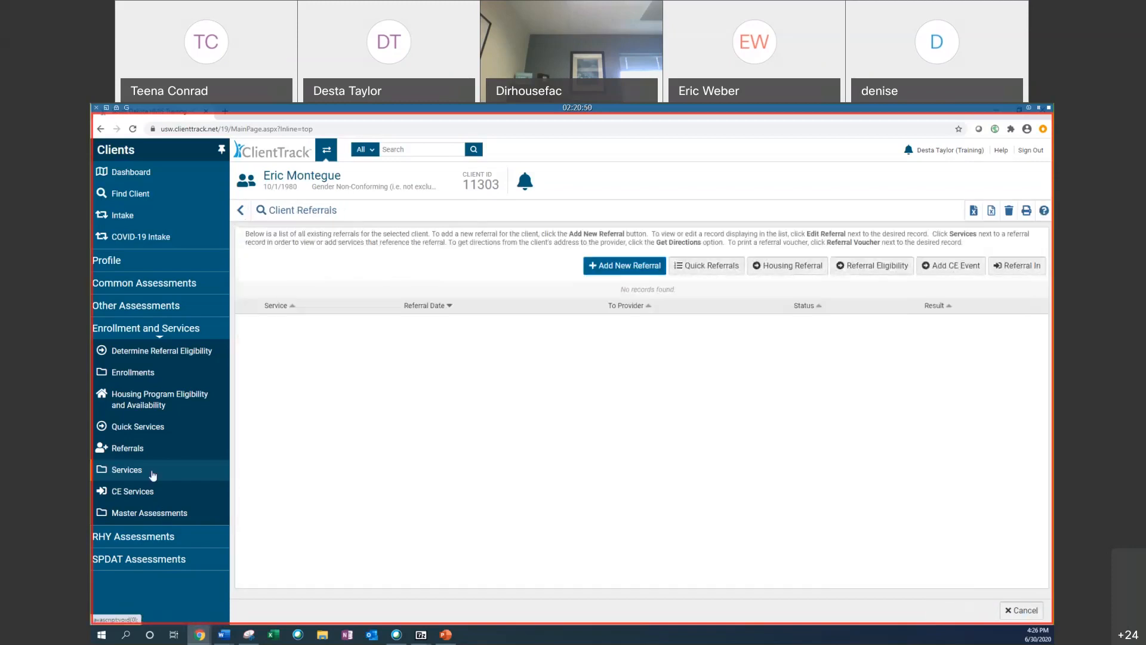
left_click(153, 475)
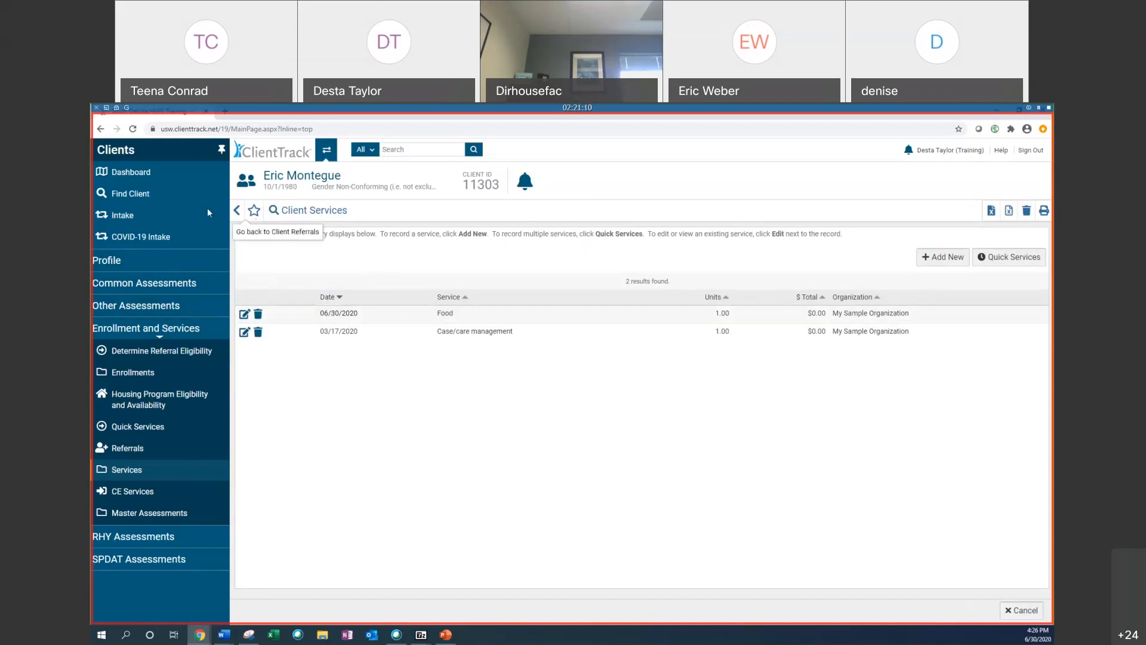
Step: Start a new case note for the client with an entry date of 04/15/2020
left_click(154, 259)
left_click(150, 354)
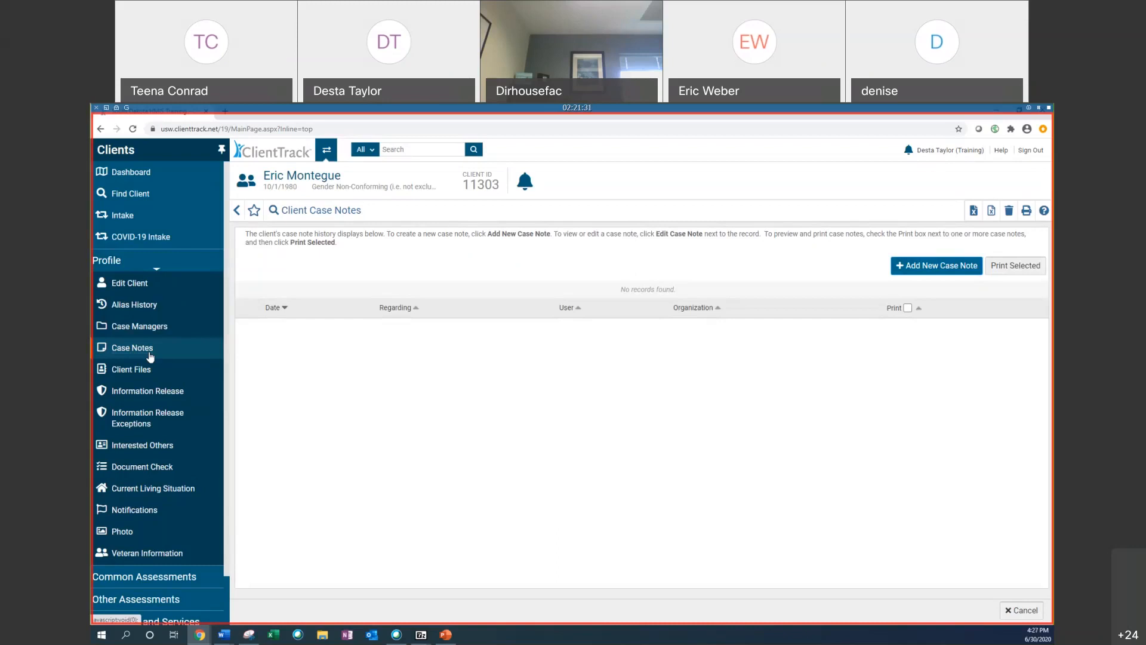
left_click(928, 269)
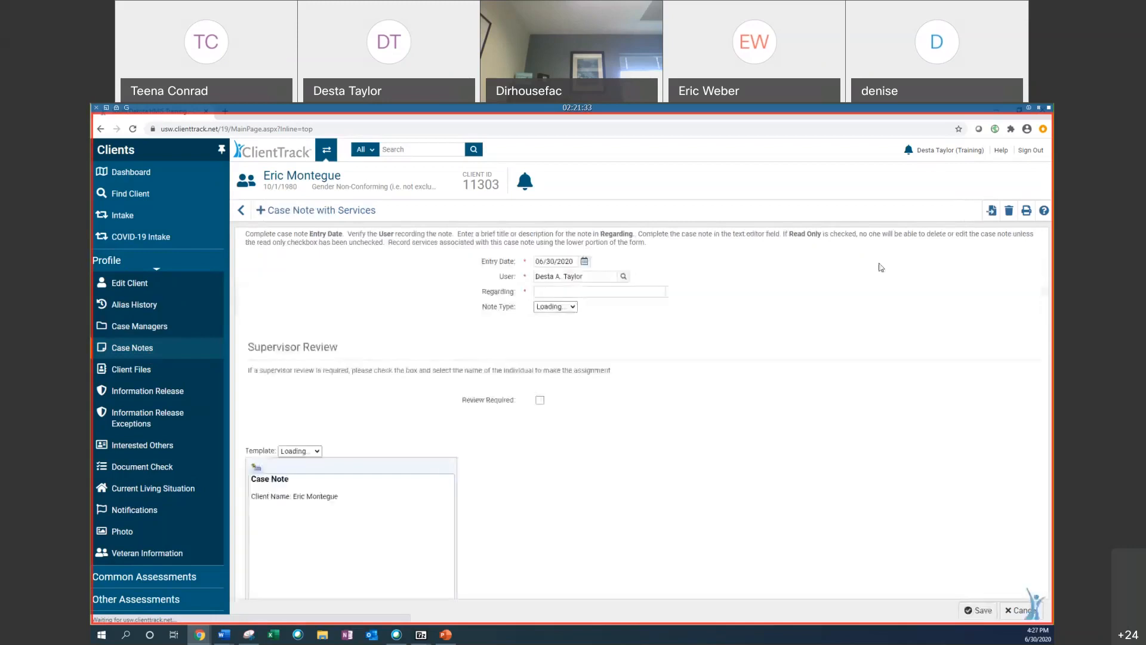
left_click(589, 261)
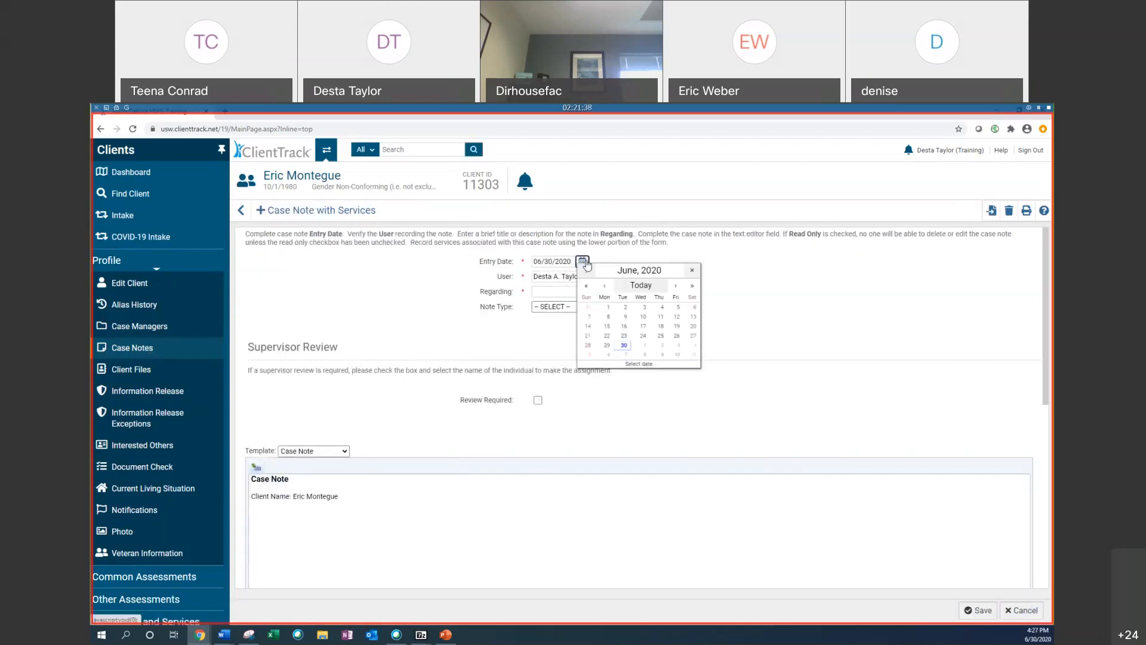
double_click(604, 285)
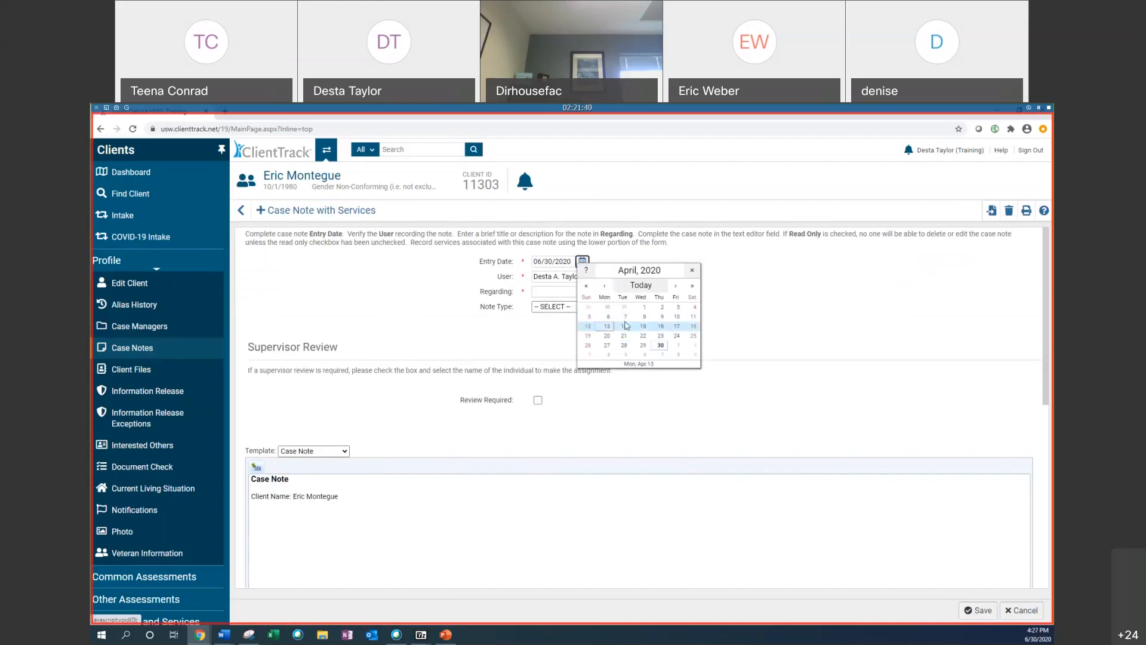
left_click(643, 326)
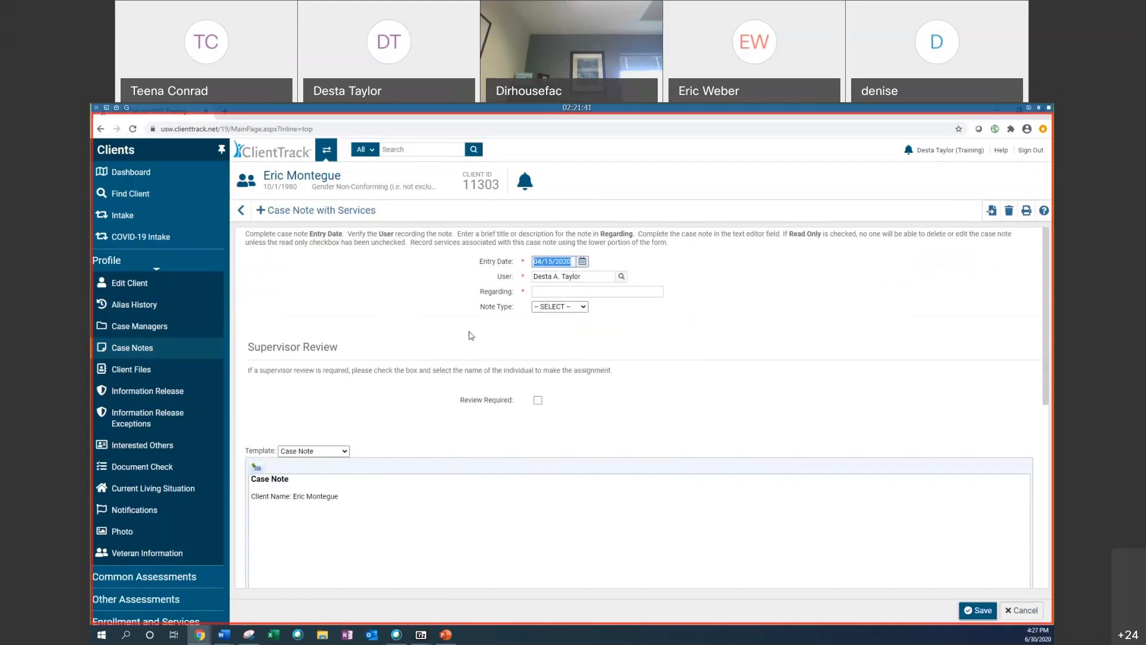
Step: Enter "Wielding certification" as the case note's Regarding, correcting the spelling of certification
left_click(582, 277)
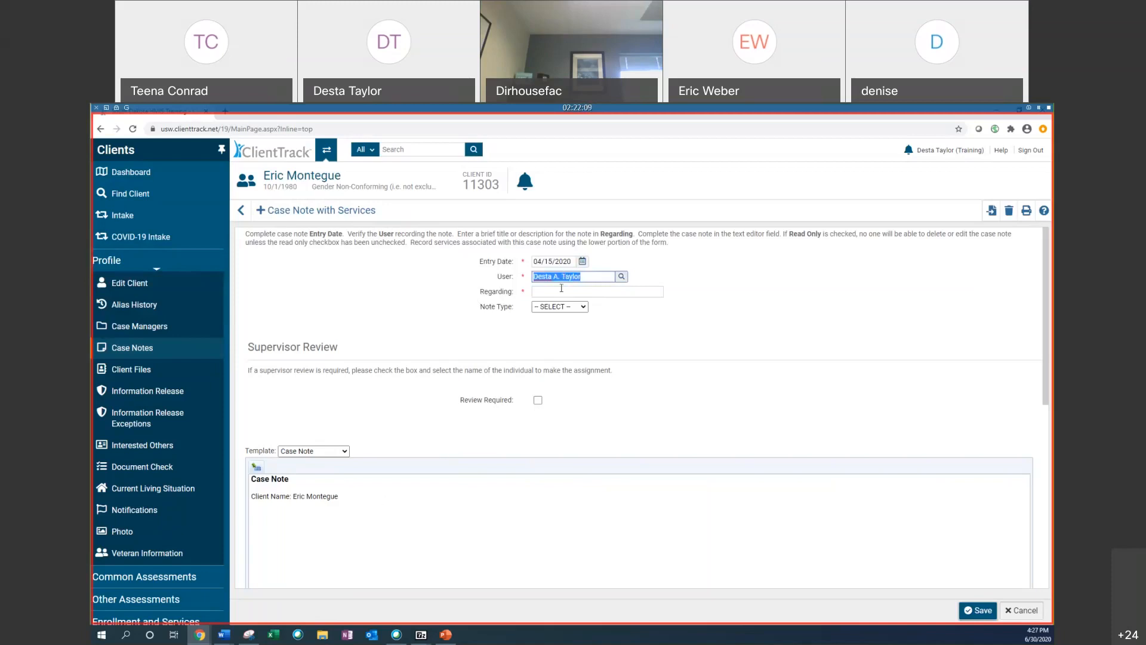
key("Tab")
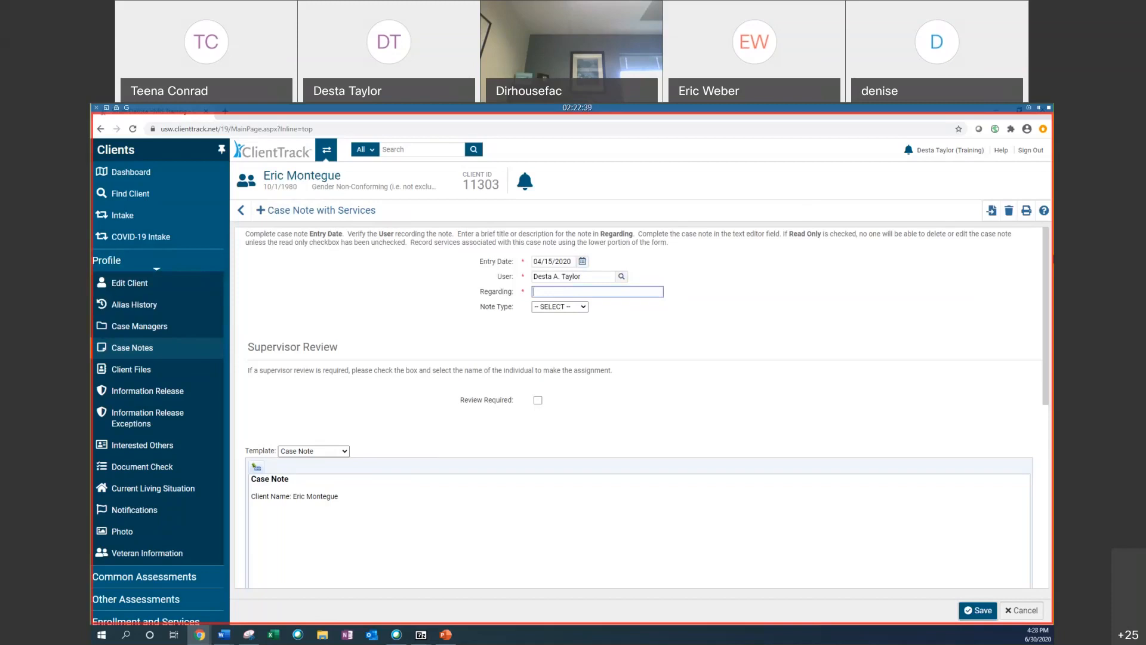
type("W")
type("eilding ser")
key("BackSpace")
key("BackSpace")
key("BackSpace")
type("cerification")
right_click(552, 292)
left_click(594, 298)
right_click(594, 295)
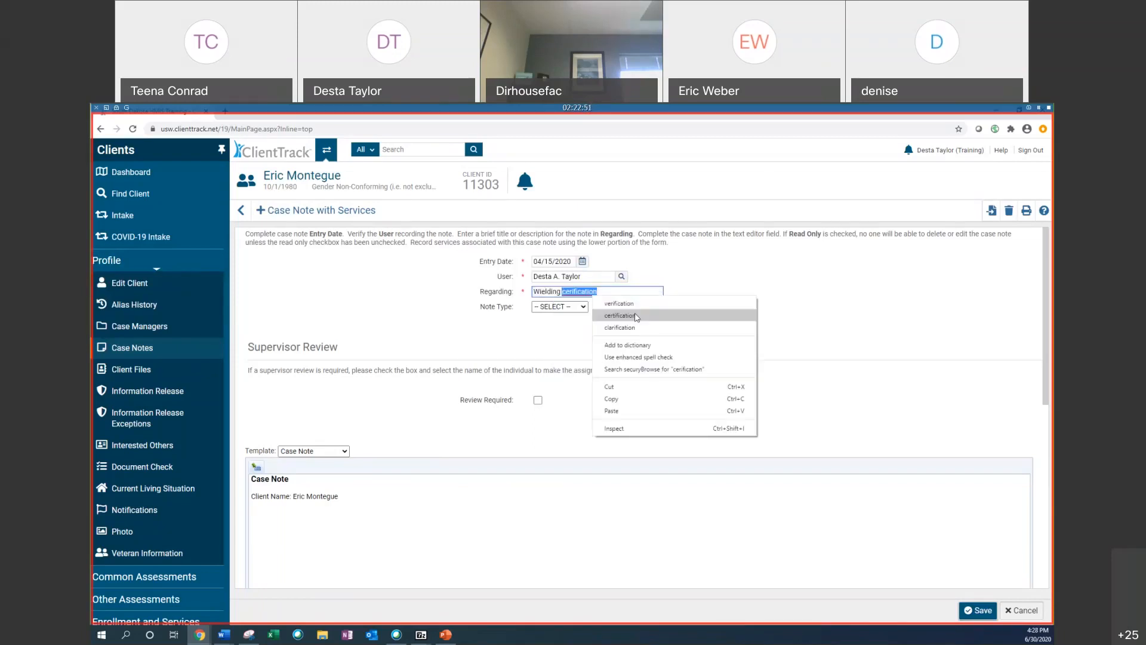
left_click(618, 303)
Step: Try the Note Type options Employment and Education, then clear the Note Type selection
left_click(541, 307)
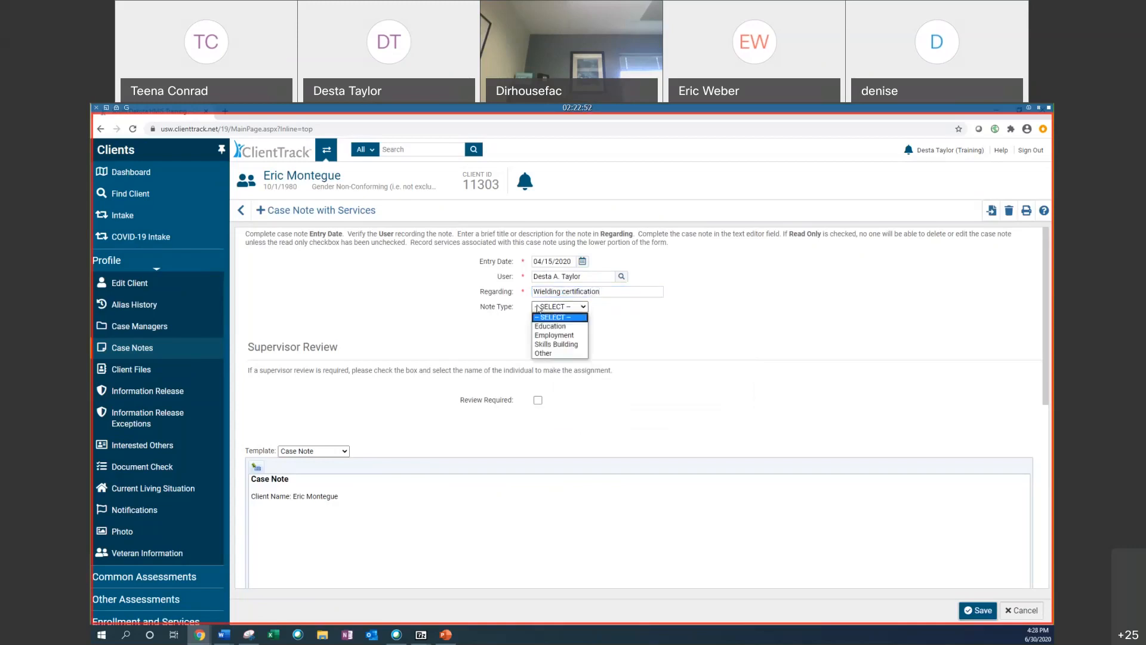
left_click(577, 339)
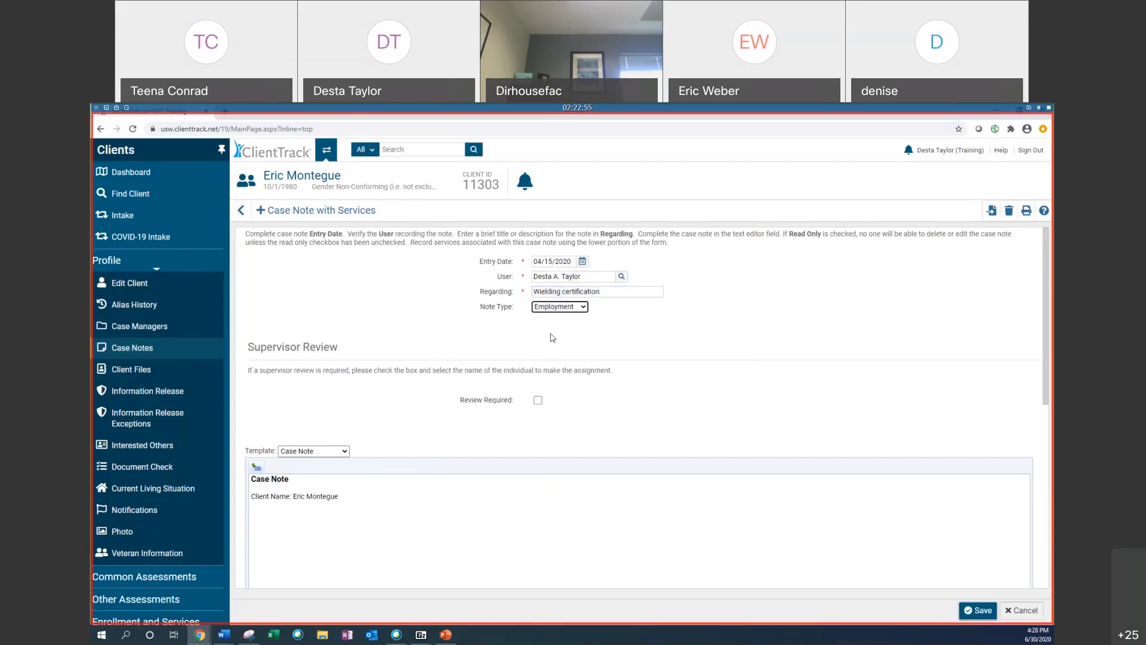
scroll(477, 320, "down", 2)
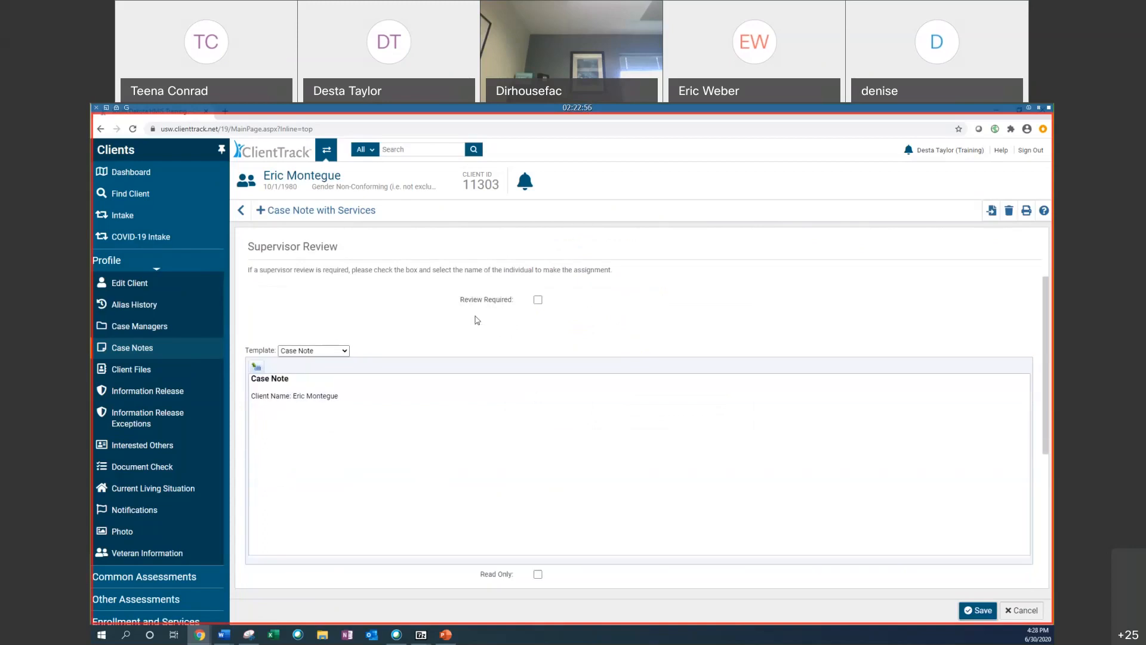
scroll(478, 320, "up", 2)
left_click(567, 314)
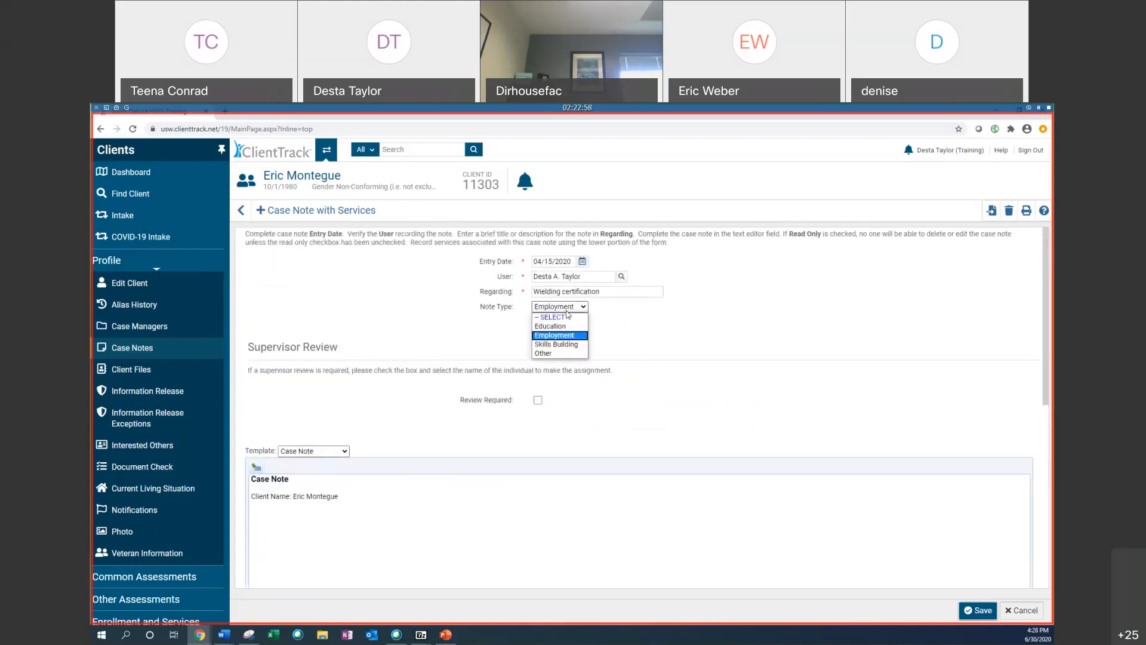
left_click(567, 323)
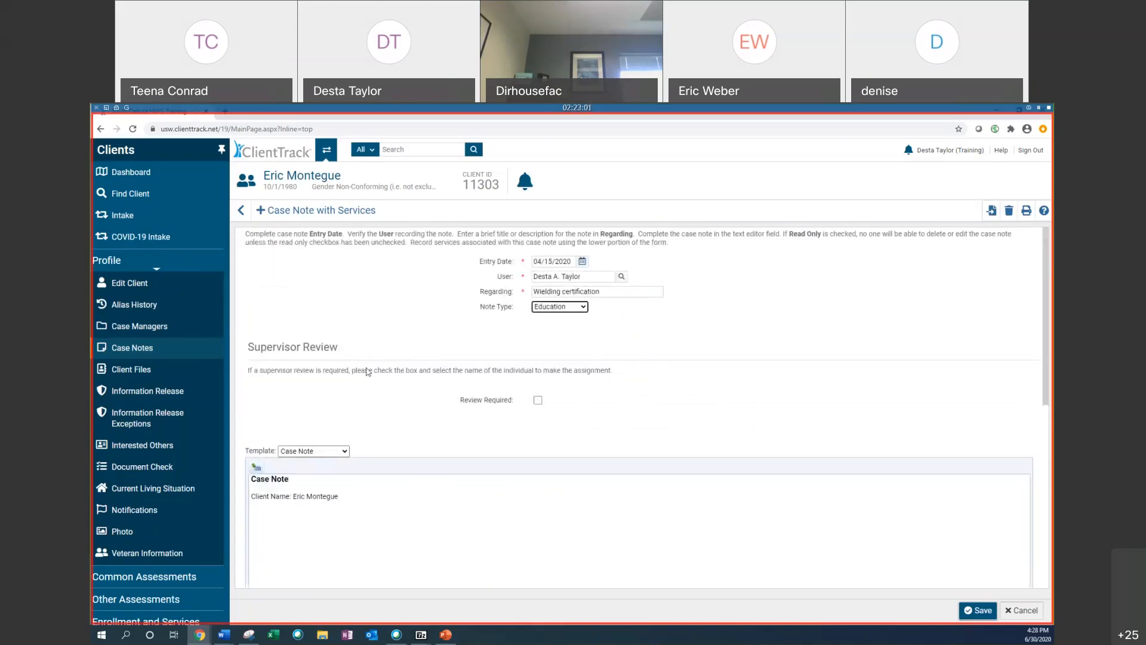
scroll(411, 342, "down", 2)
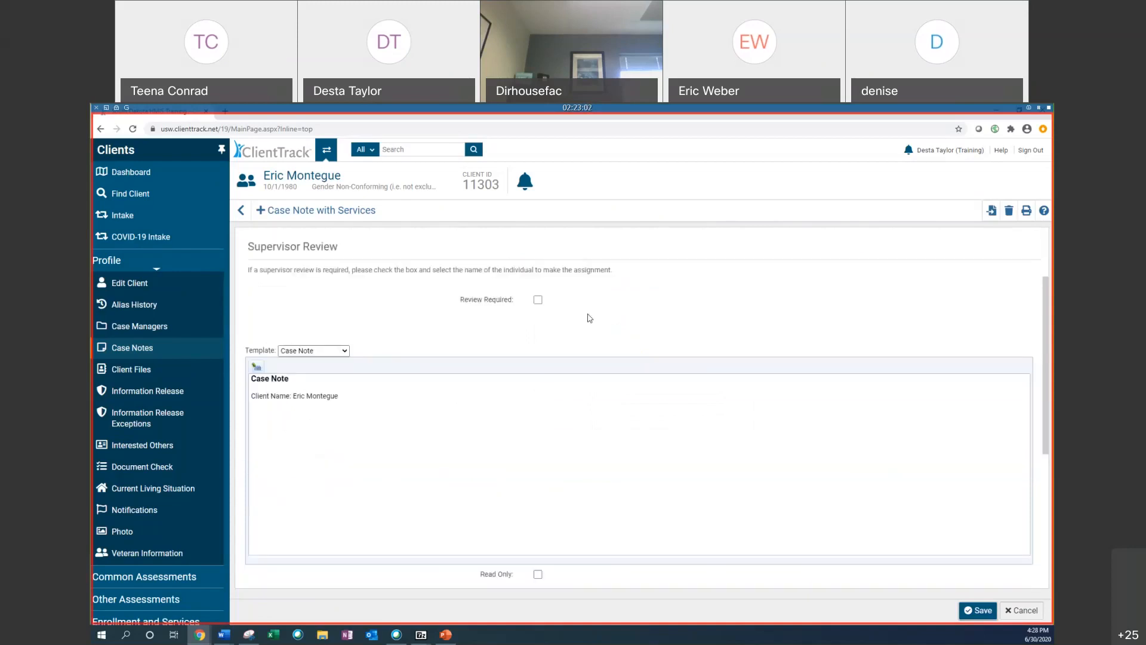
scroll(588, 319, "up", 2)
left_click(547, 308)
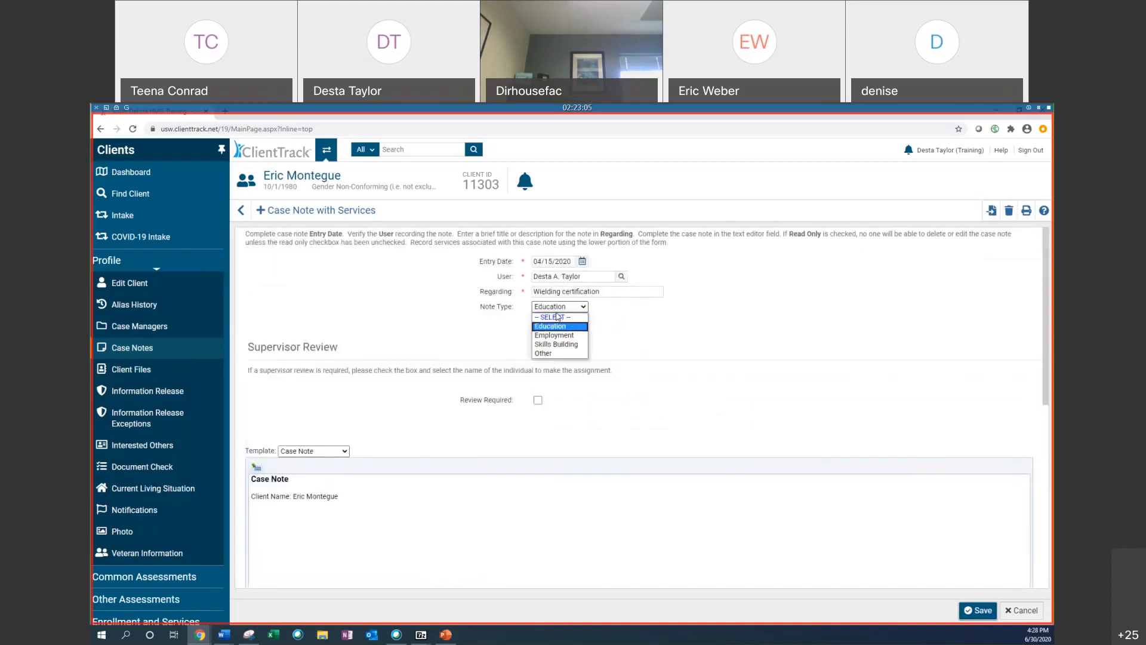
left_click(550, 317)
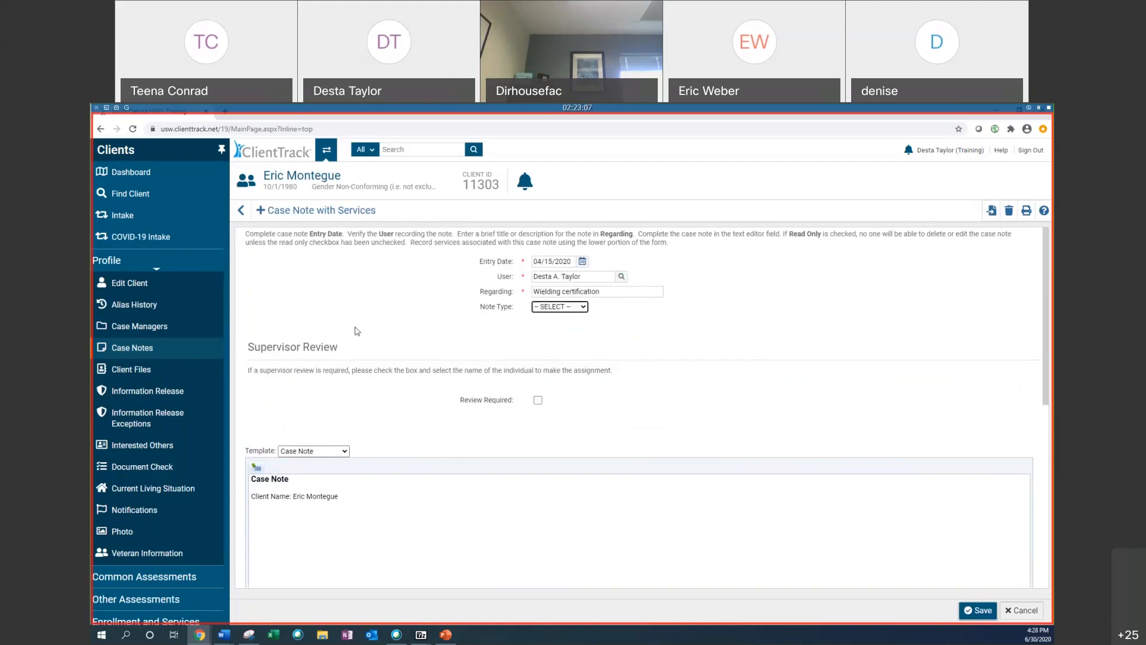
Step: Preview the Clinical Case Note template, then switch the template back to Case Note
left_click(342, 452)
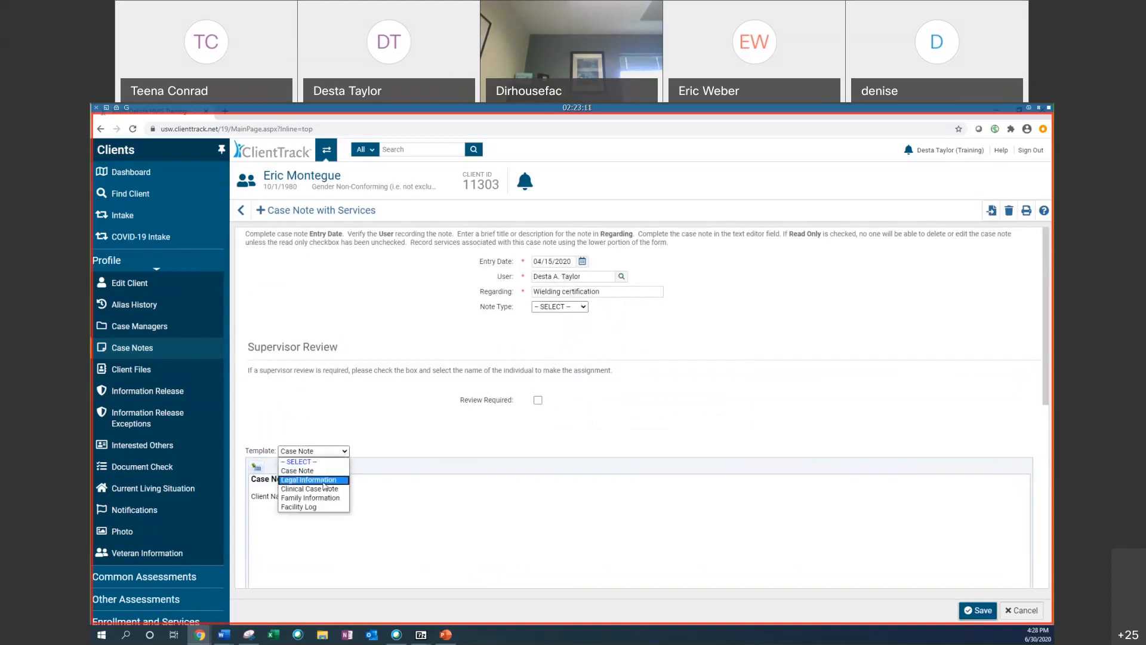
left_click(328, 493)
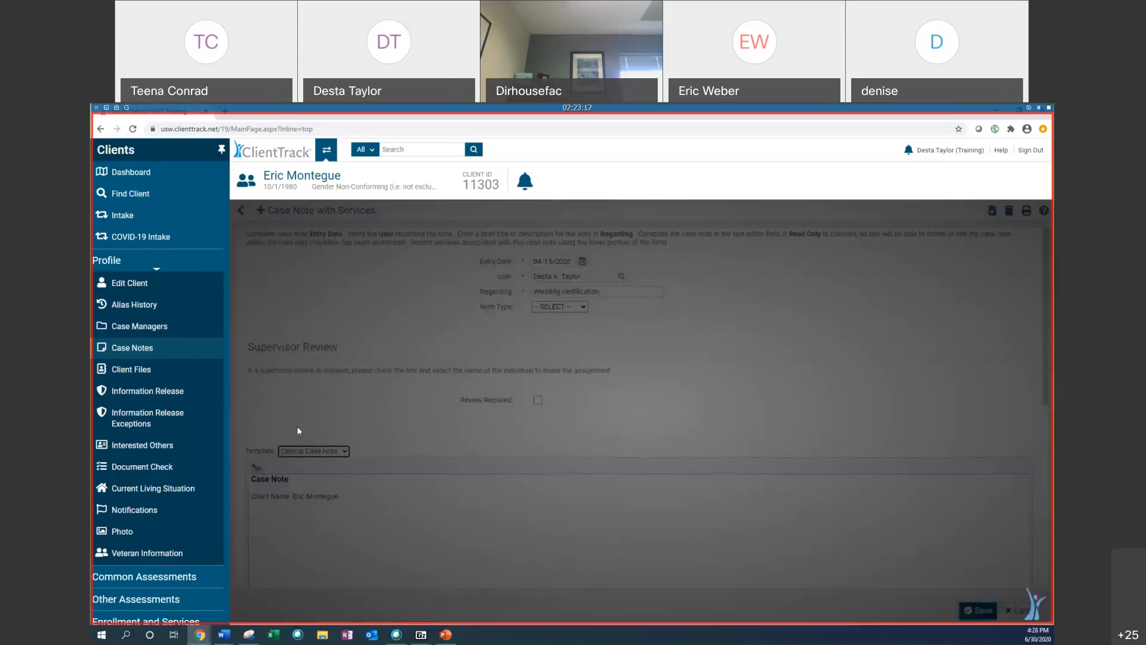
scroll(338, 400, "up", 3)
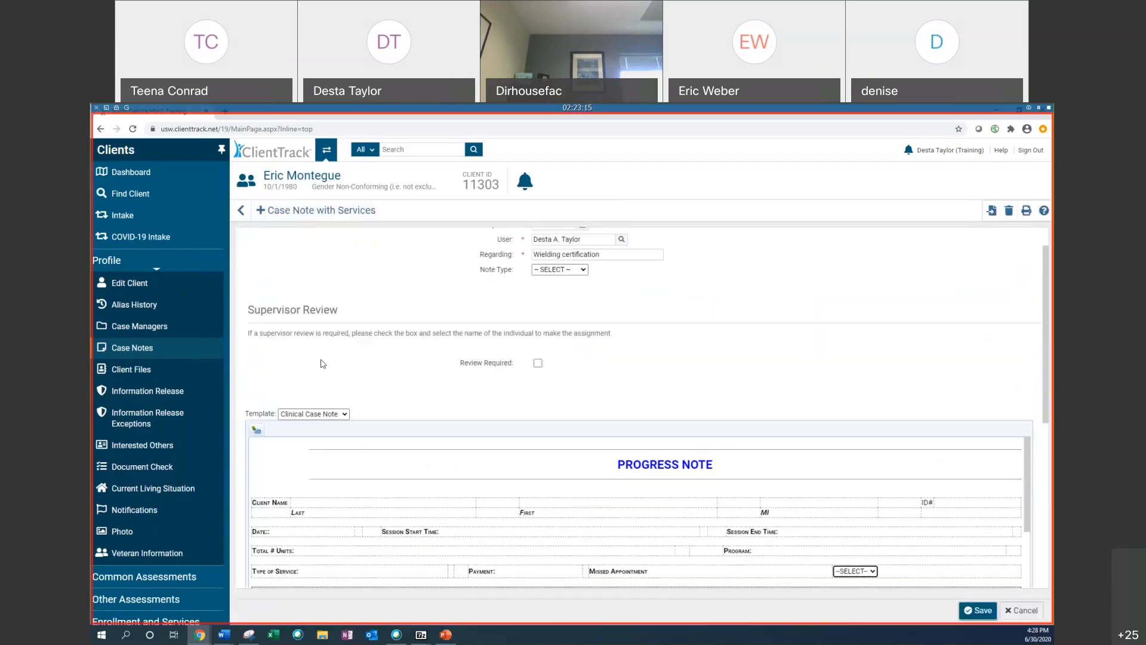
left_click(327, 414)
left_click(298, 434)
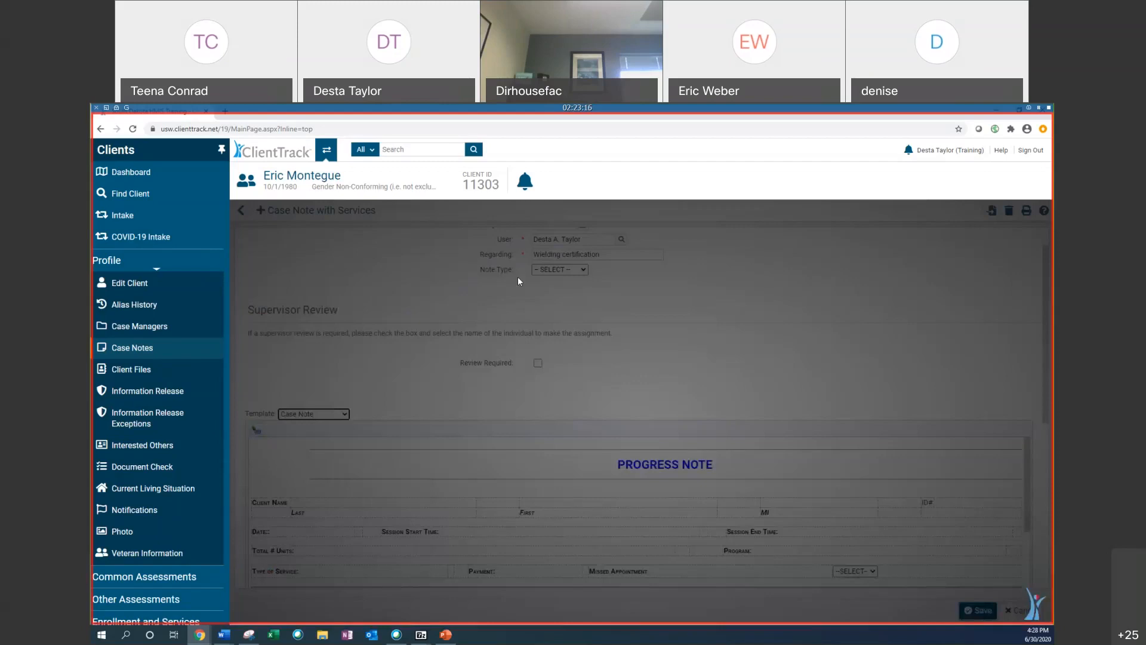
Step: Set the case note's Note Type to Skills Building
scroll(527, 314, "up", 4)
left_click(560, 291)
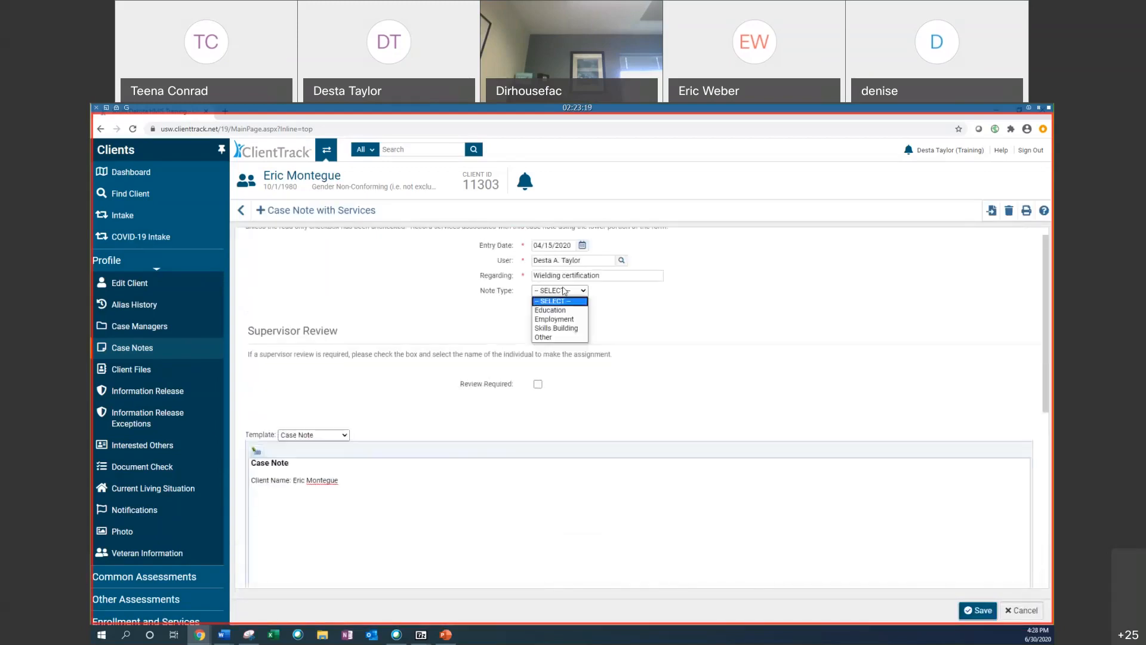
left_click(572, 321)
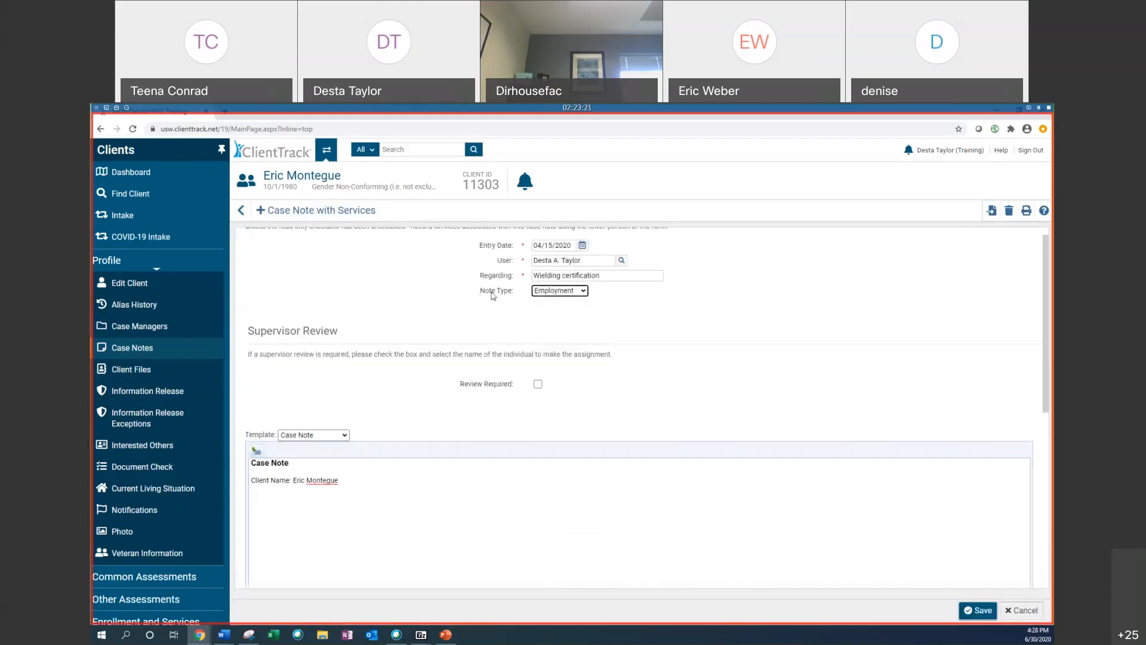
left_click(548, 291)
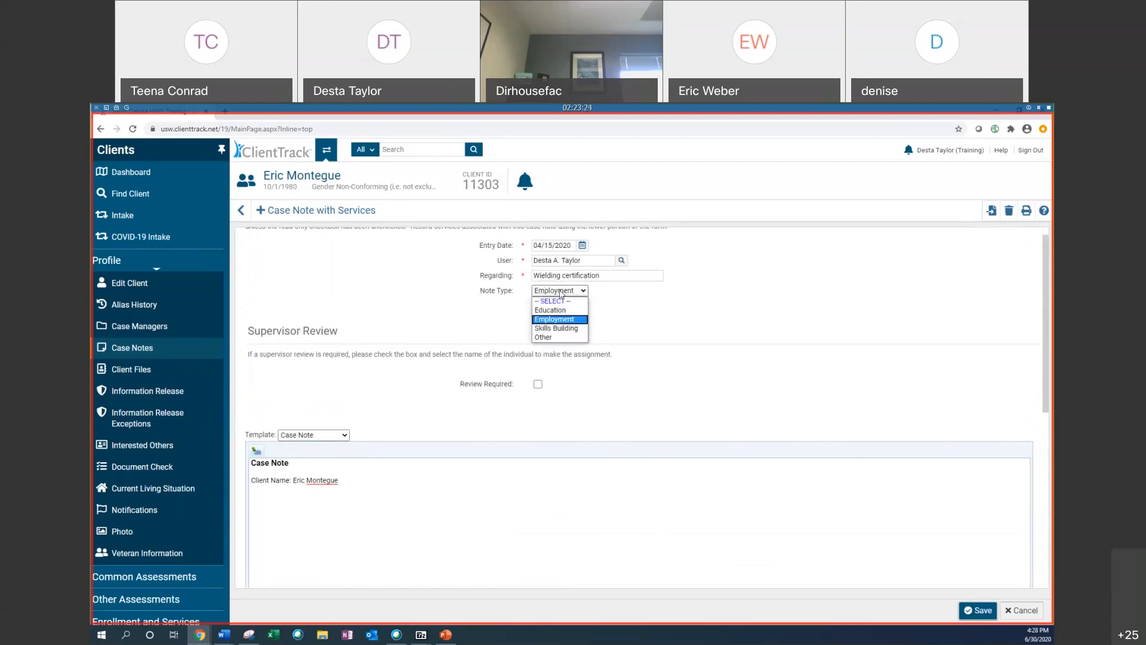
left_click(559, 328)
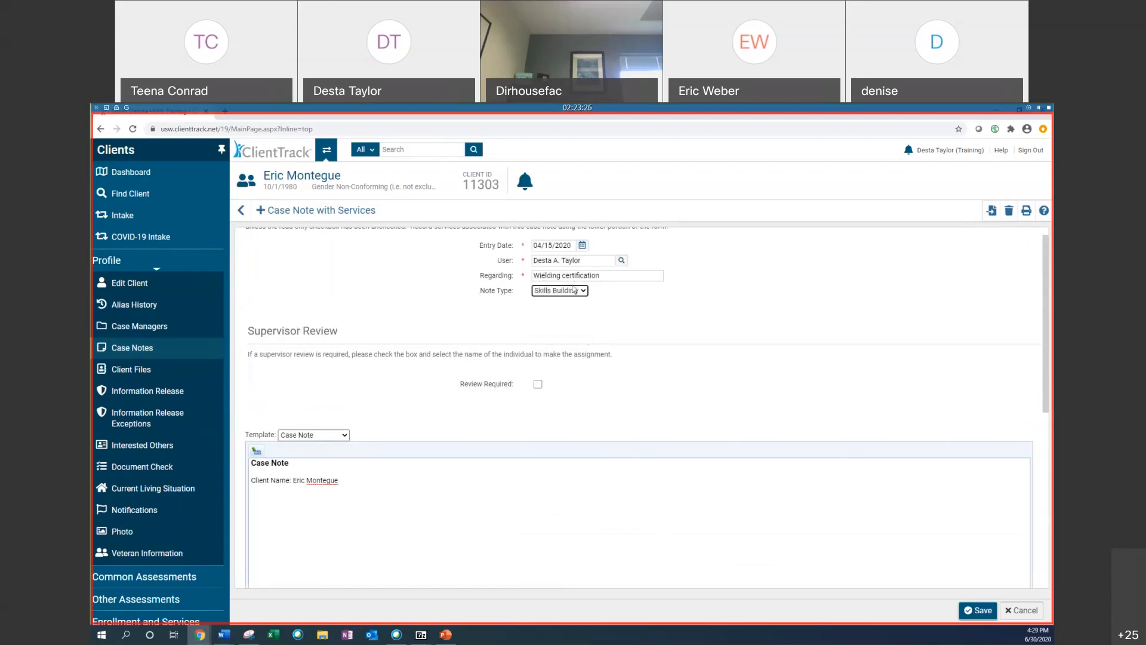
Step: Write the case note text "Eric is working on a certification at a local college.", fixing the misspelled word
left_click(387, 489)
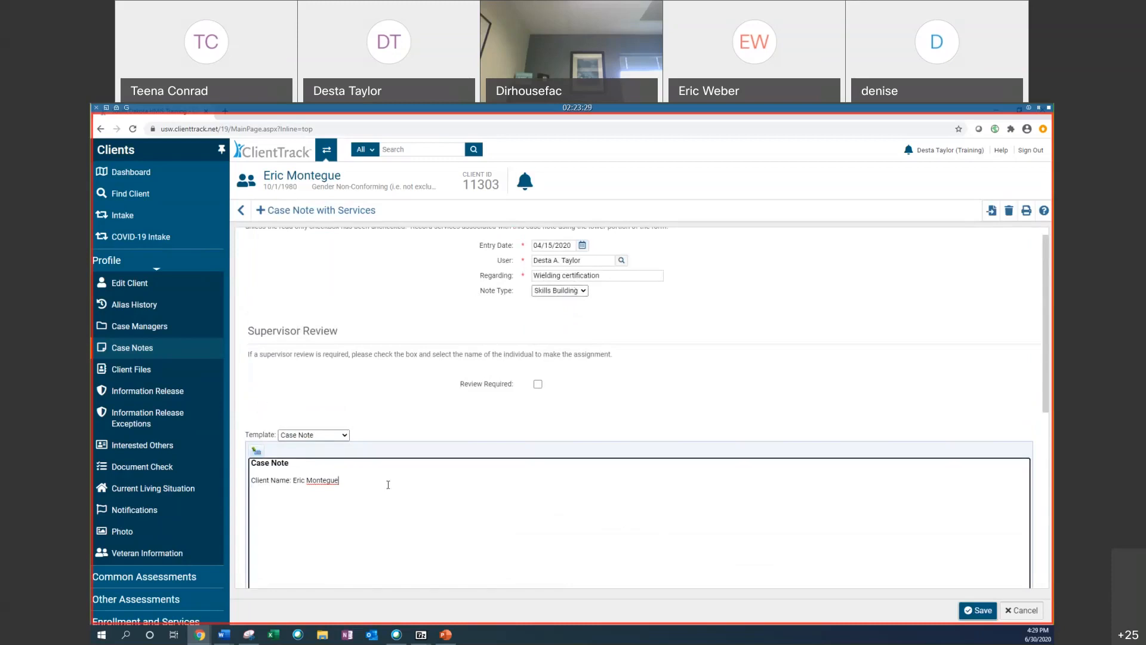
scroll(514, 388, "down", 3)
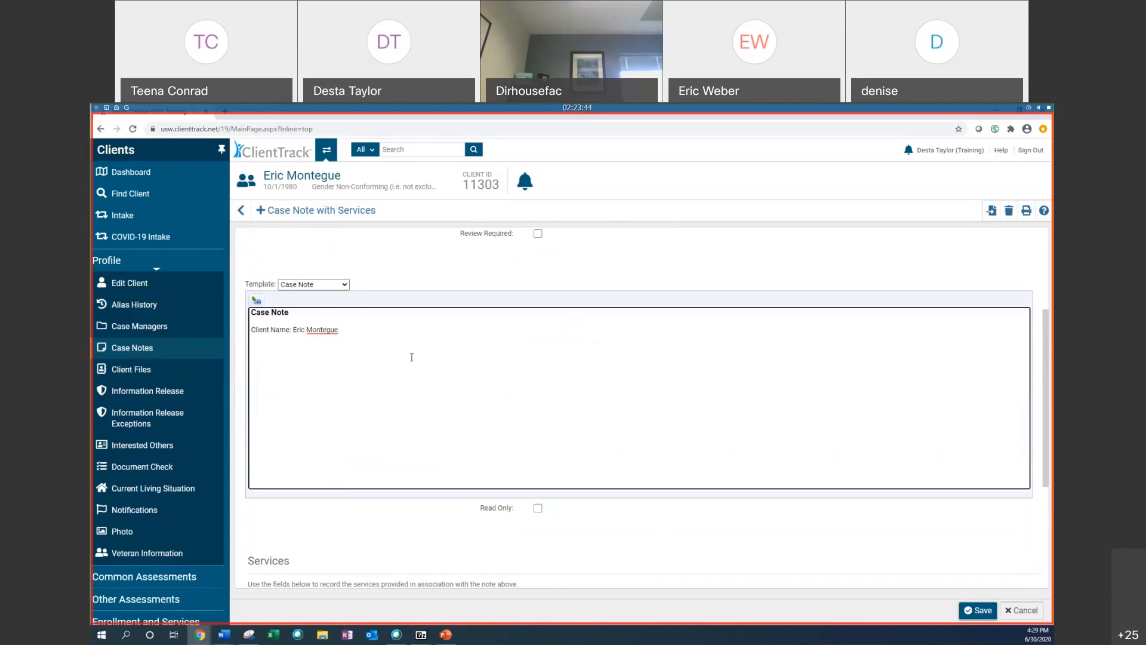
type("R")
type("ric")
type("is wor")
type("king on a")
type(" certifaction at ")
type("a local colle")
type("ge.")
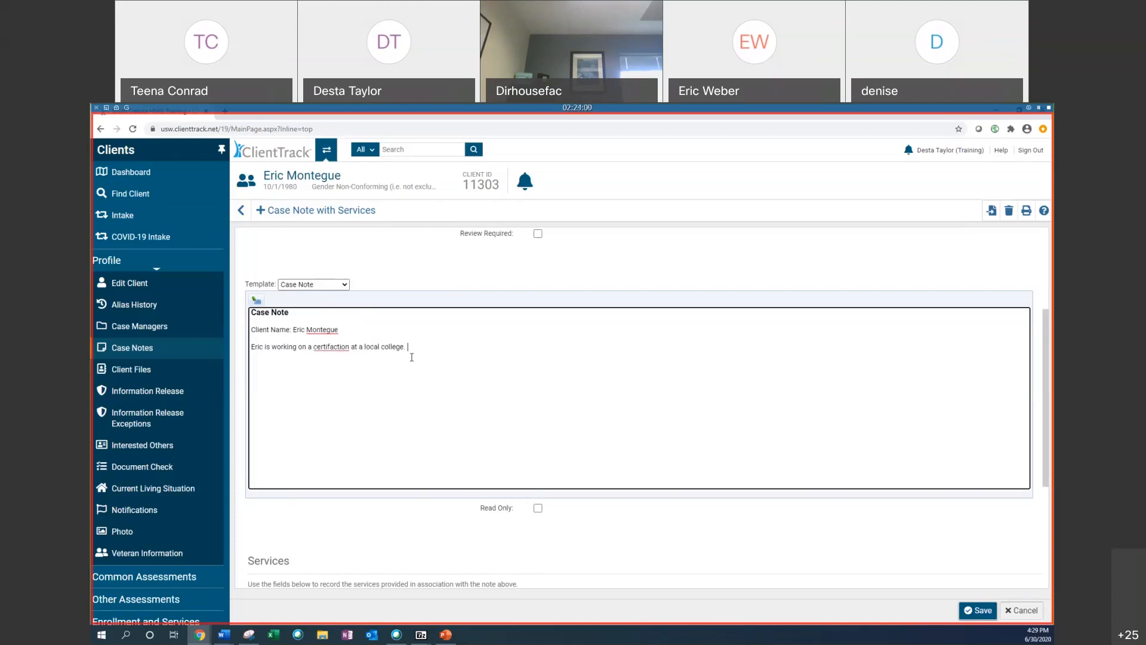
right_click(339, 349)
left_click(365, 357)
Step: Add a Case/care management service to the case note's services section
scroll(452, 349, "up", 3)
scroll(452, 349, "down", 3)
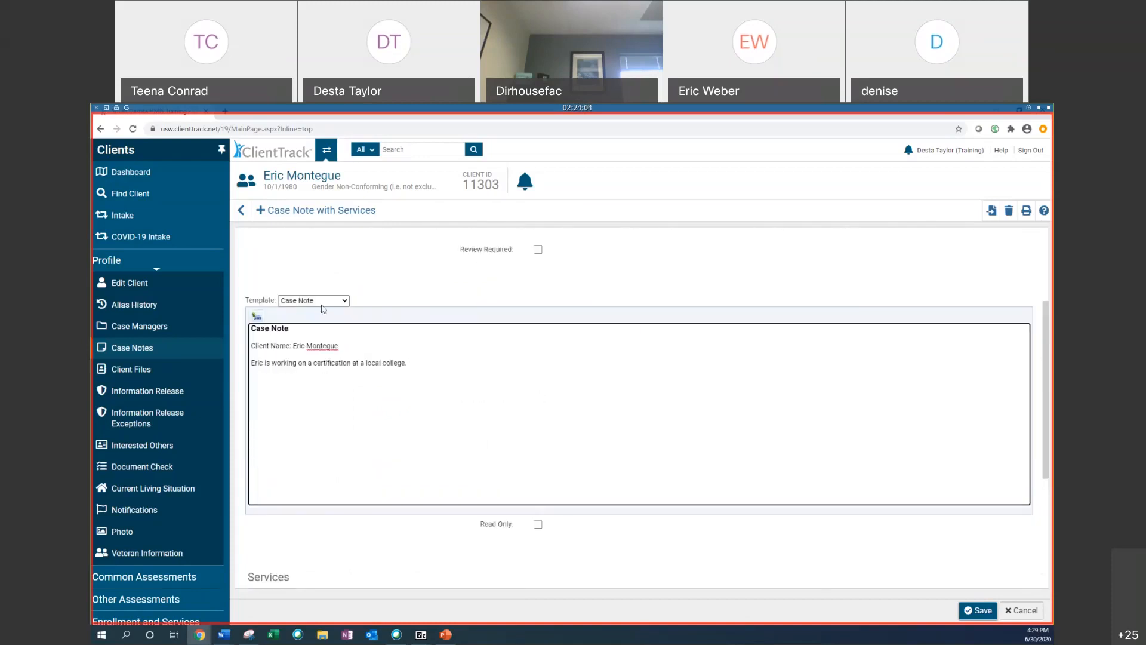
scroll(432, 458, "down", 3)
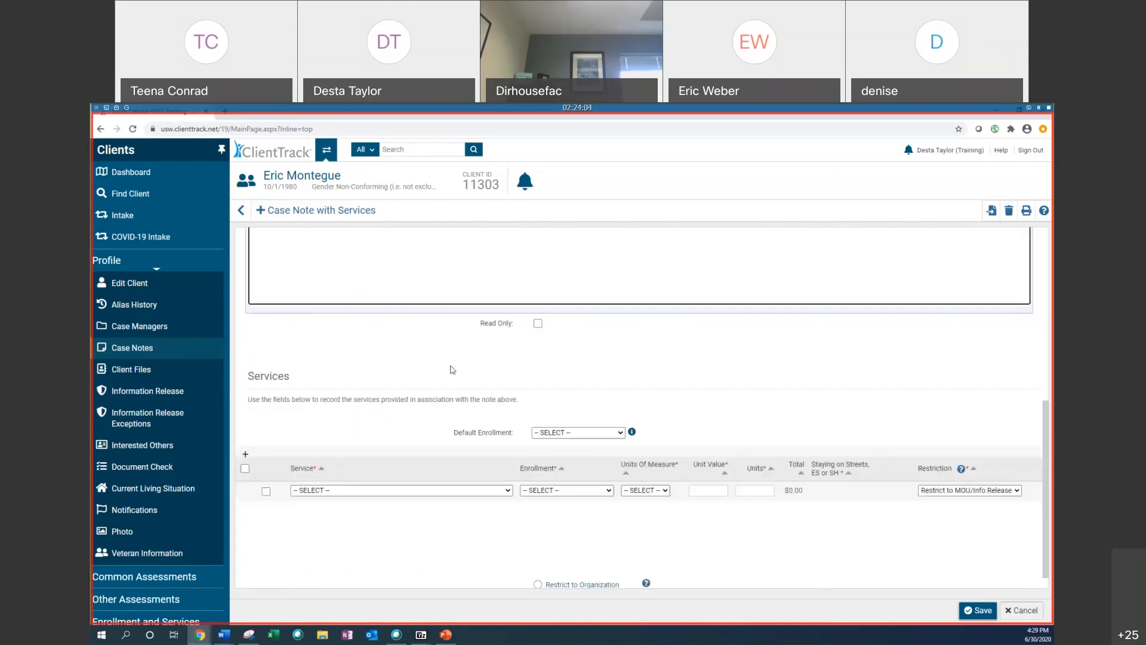
left_click(507, 490)
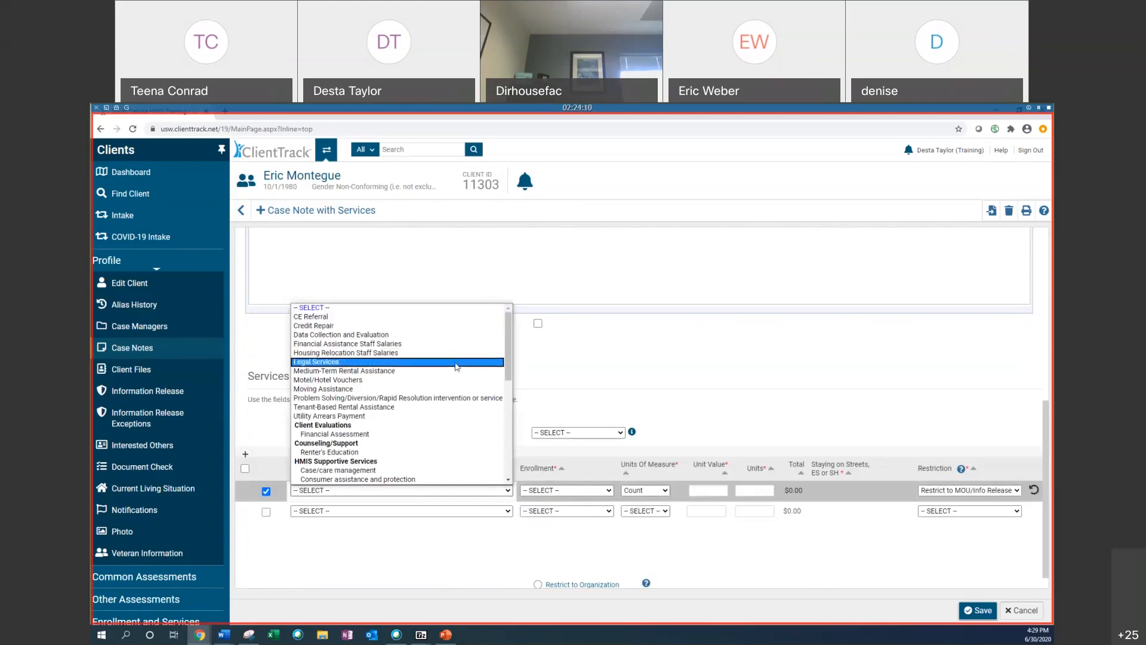
left_click(409, 474)
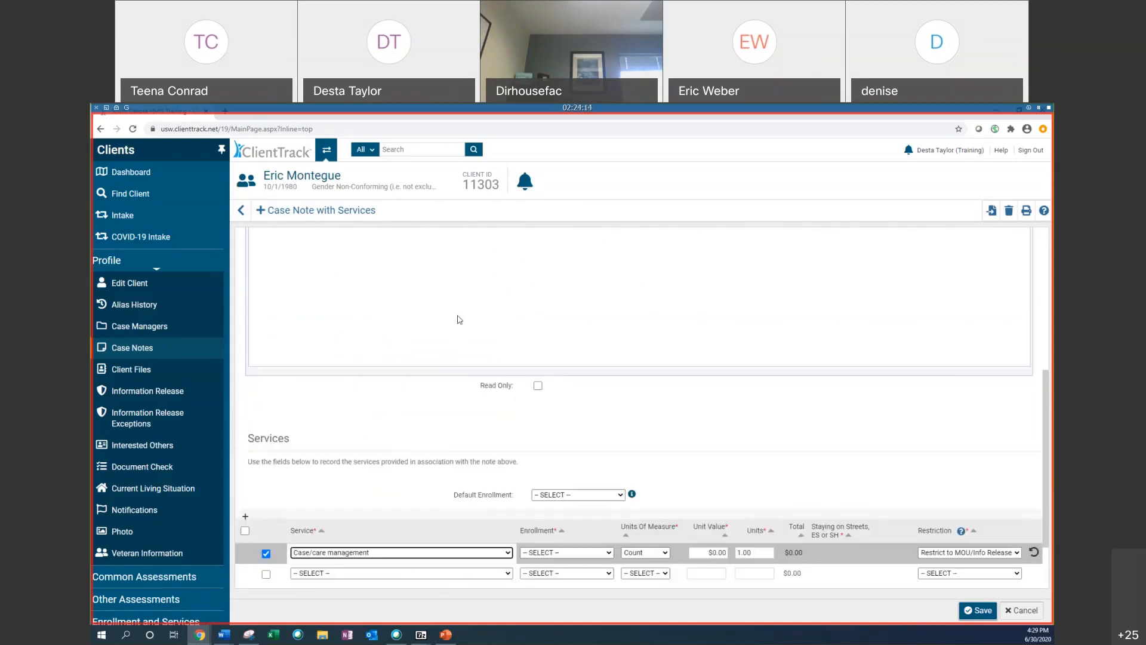
scroll(454, 321, "up", 4)
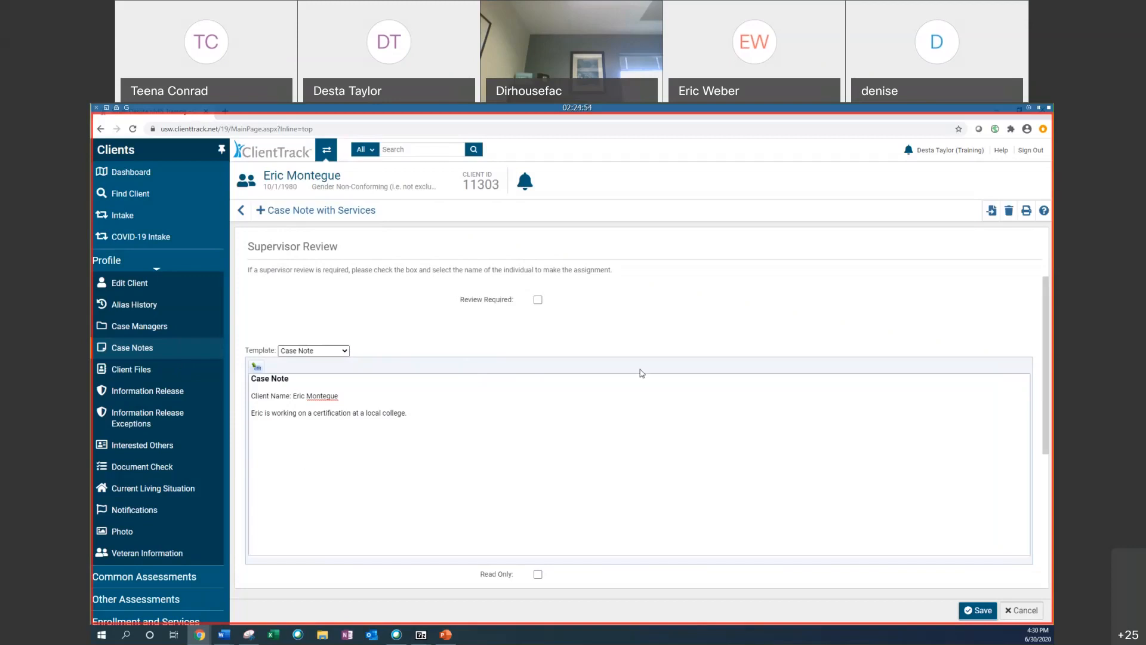
Step: Set both the case note's default enrollment and the service row's enrollment to 06/01/2018 - Desta's PSH
scroll(562, 364, "down", 3)
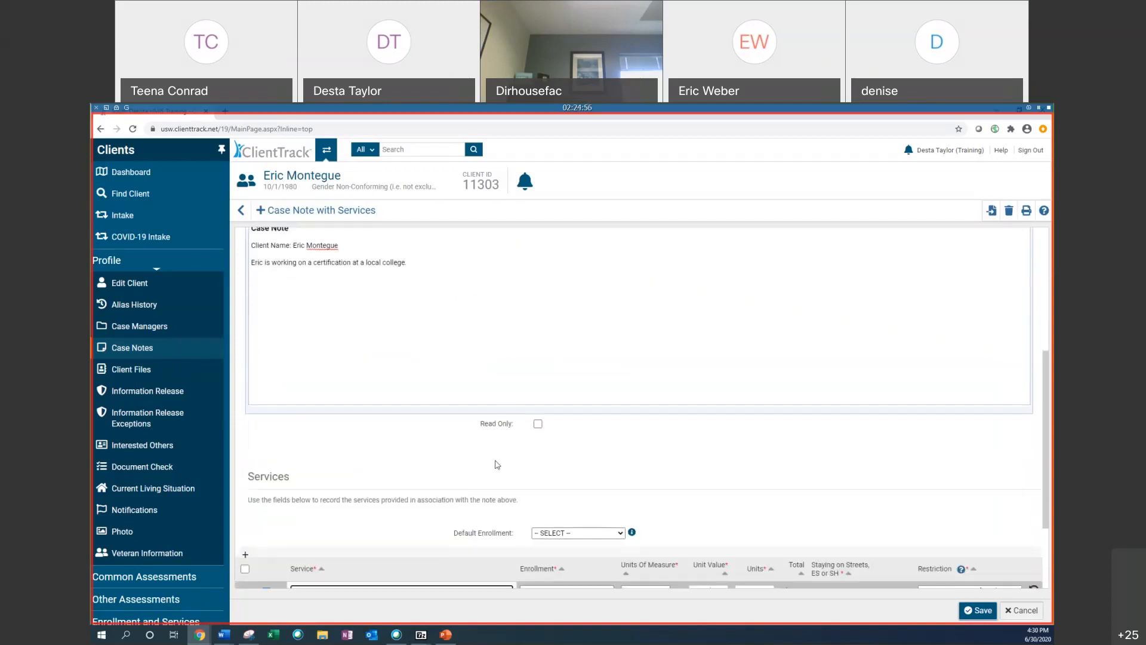
left_click(573, 533)
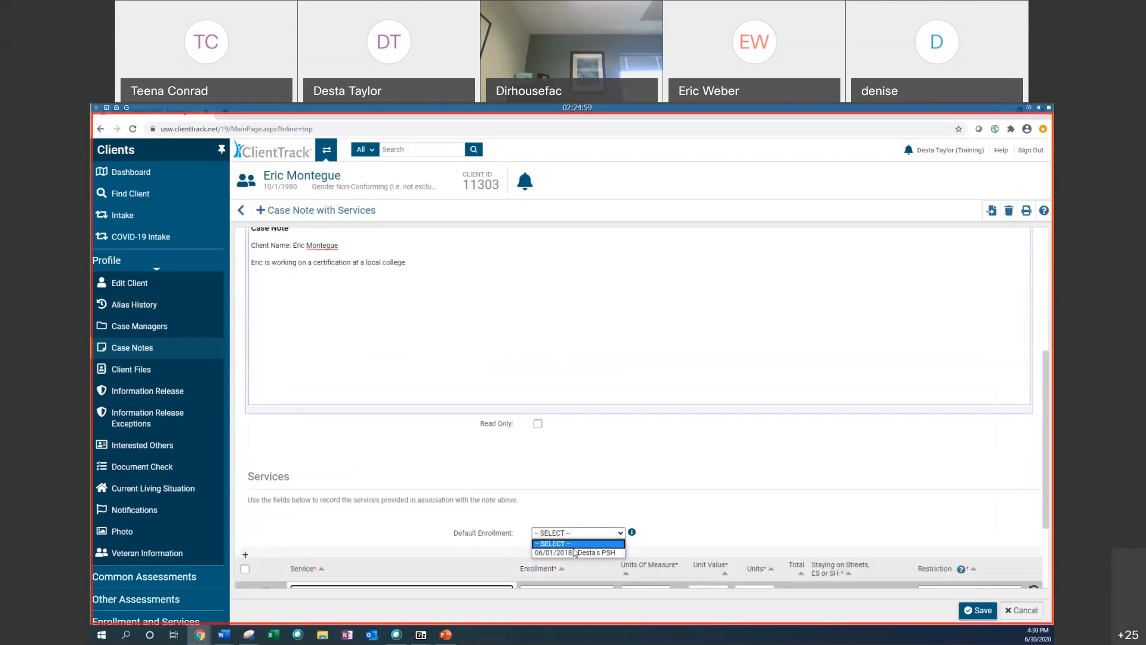
left_click(572, 553)
scroll(423, 443, "down", 2)
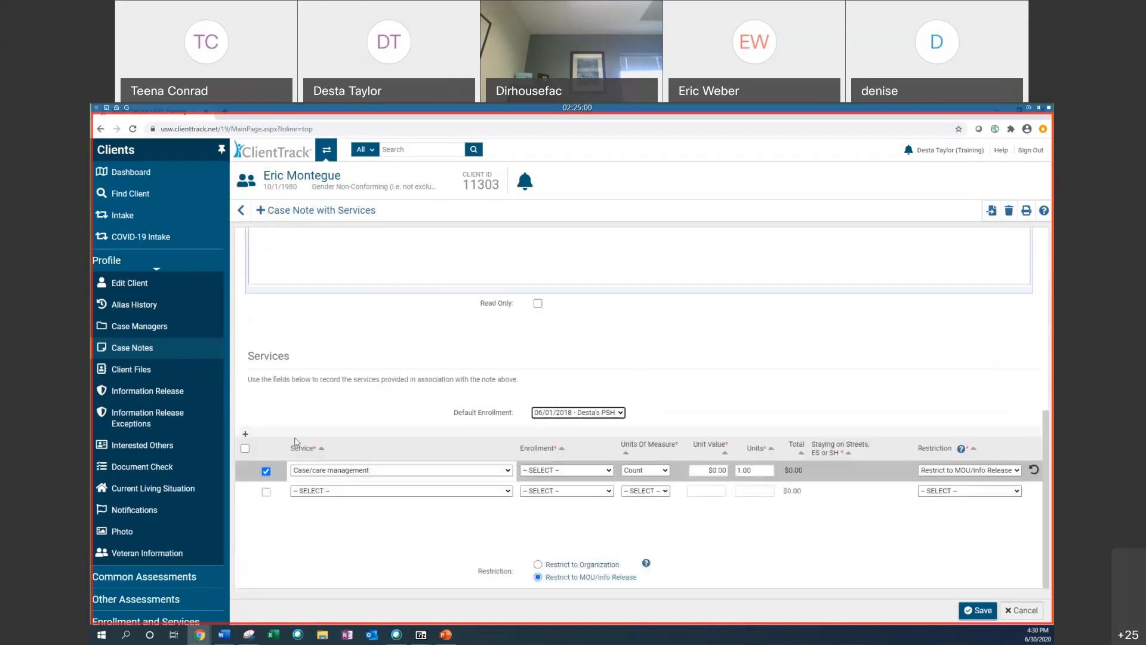
left_click(560, 476)
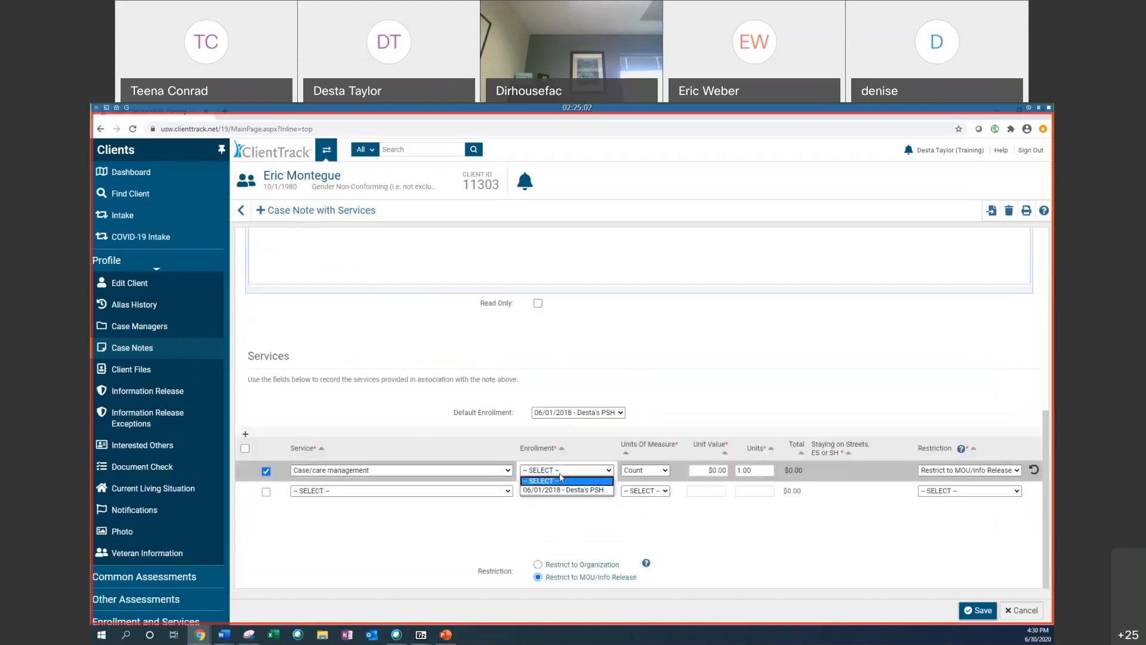
left_click(568, 493)
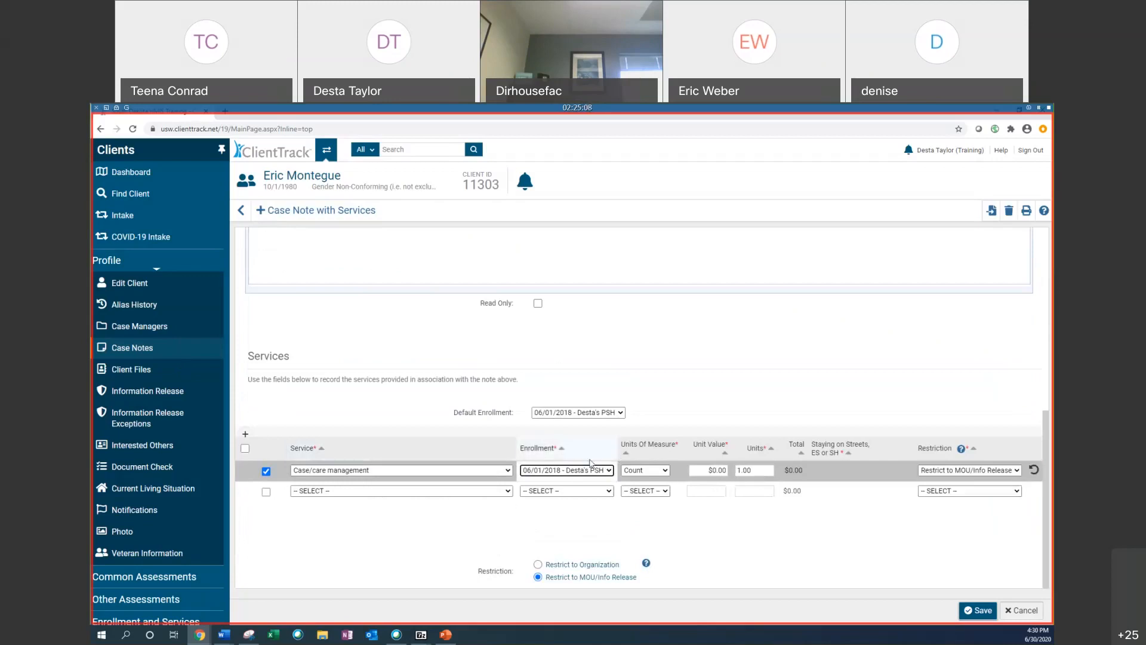
Step: Set the service's unit of measure to Hours with 1.5 units, and save the case note
scroll(514, 231, "up", 4)
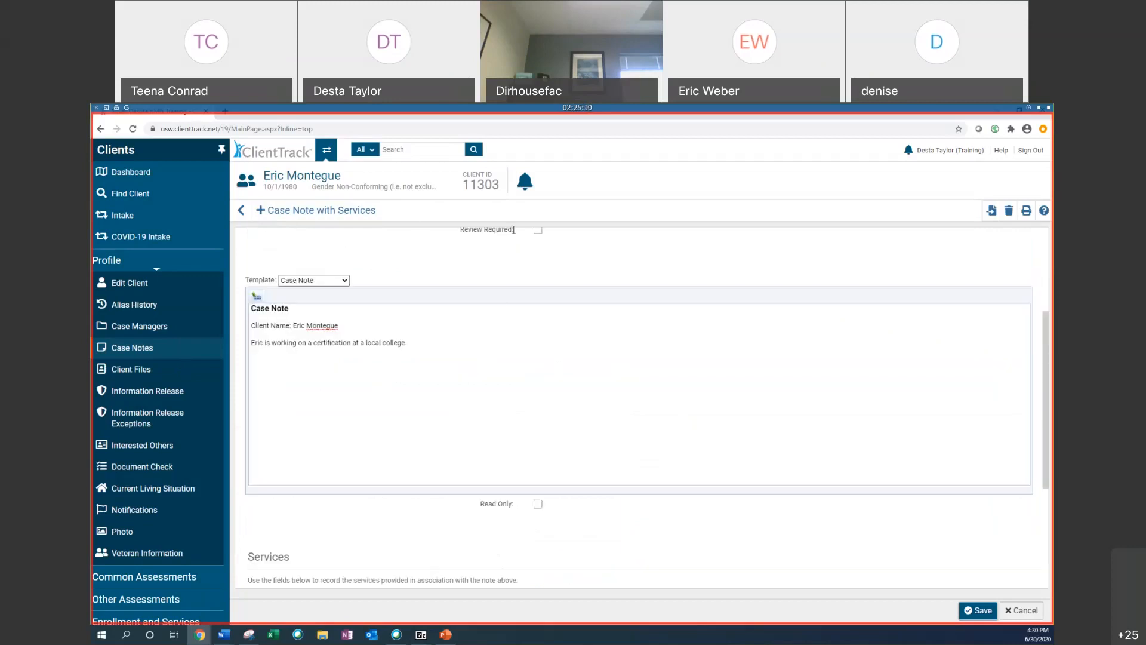
scroll(280, 506, "down", 4)
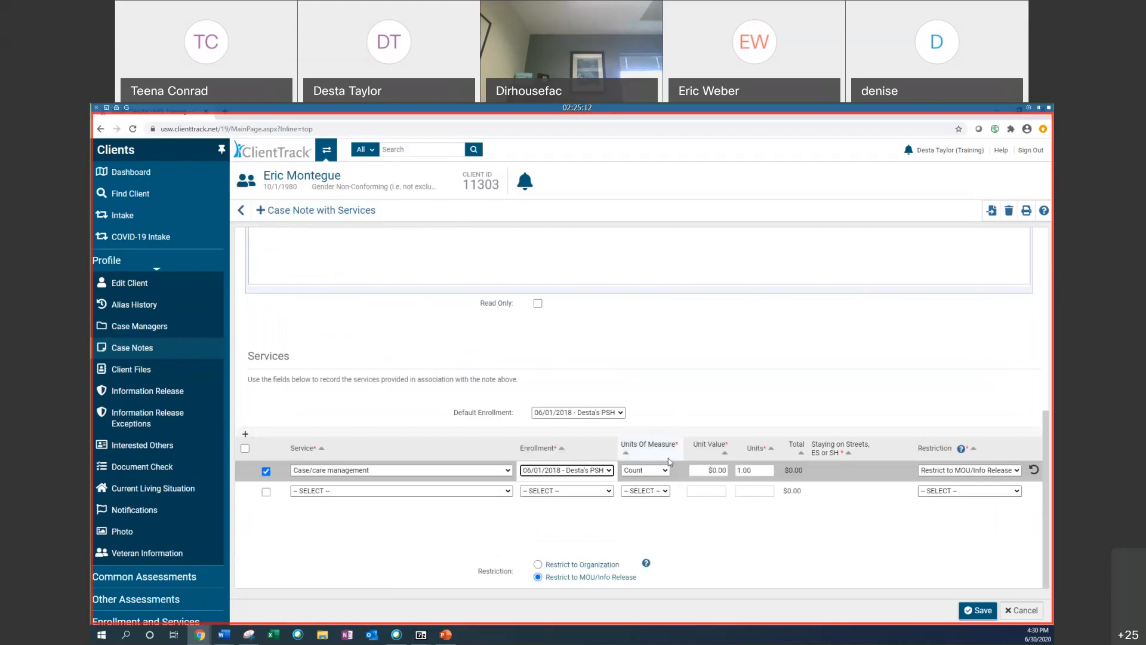
left_click(644, 470)
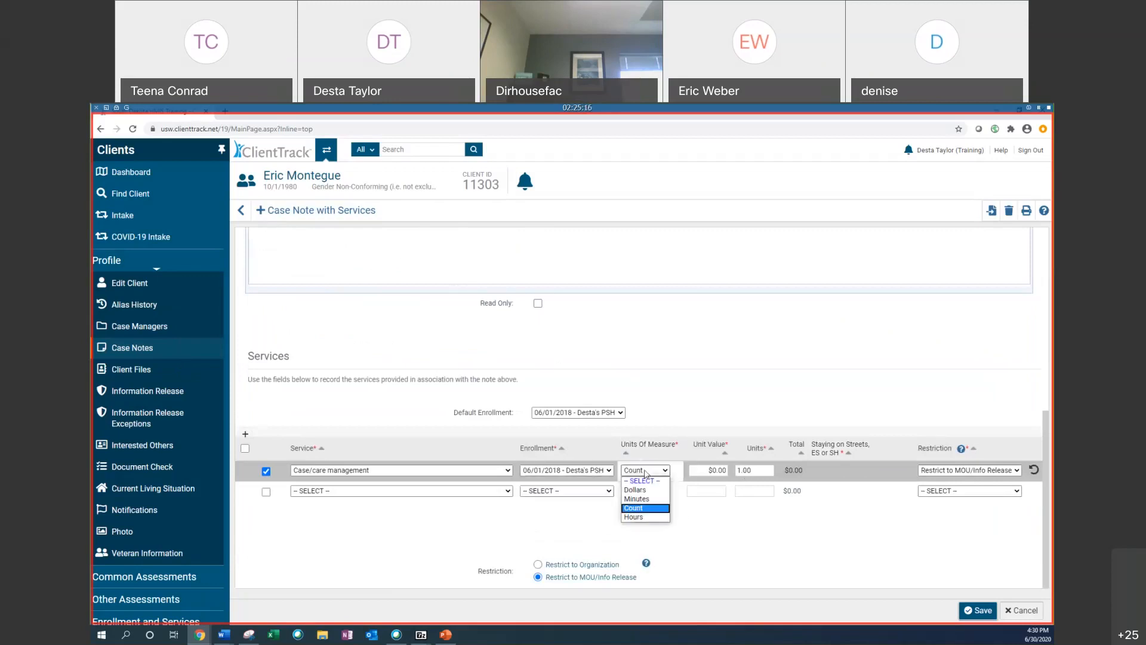
left_click(636, 513)
left_click(756, 470)
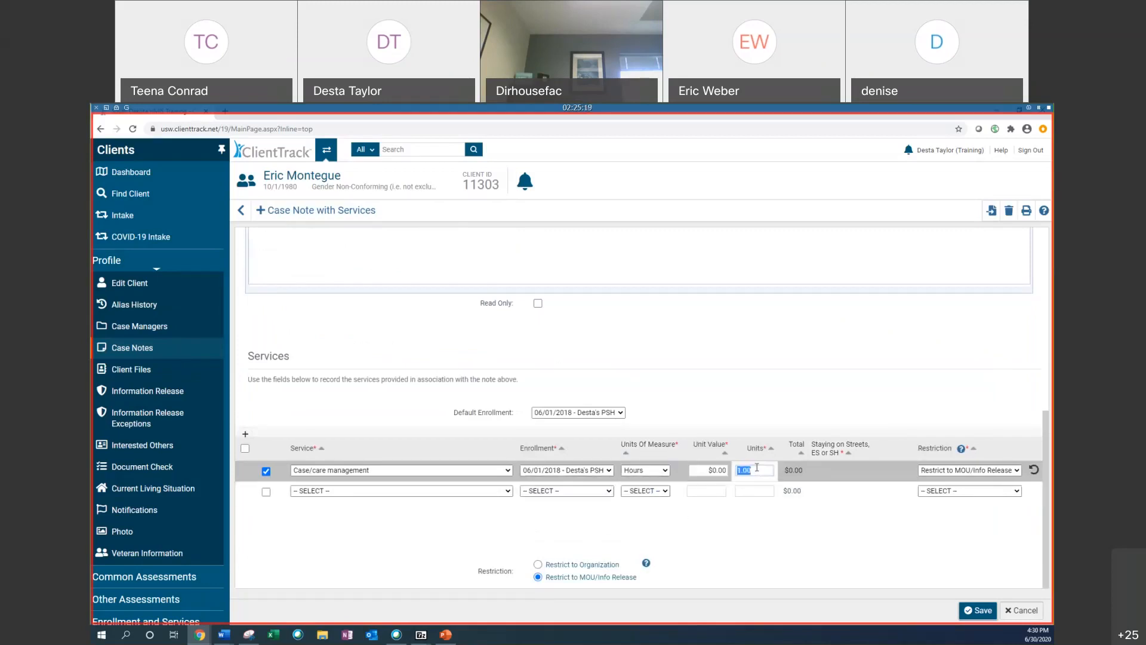
type("1.5")
left_click(978, 610)
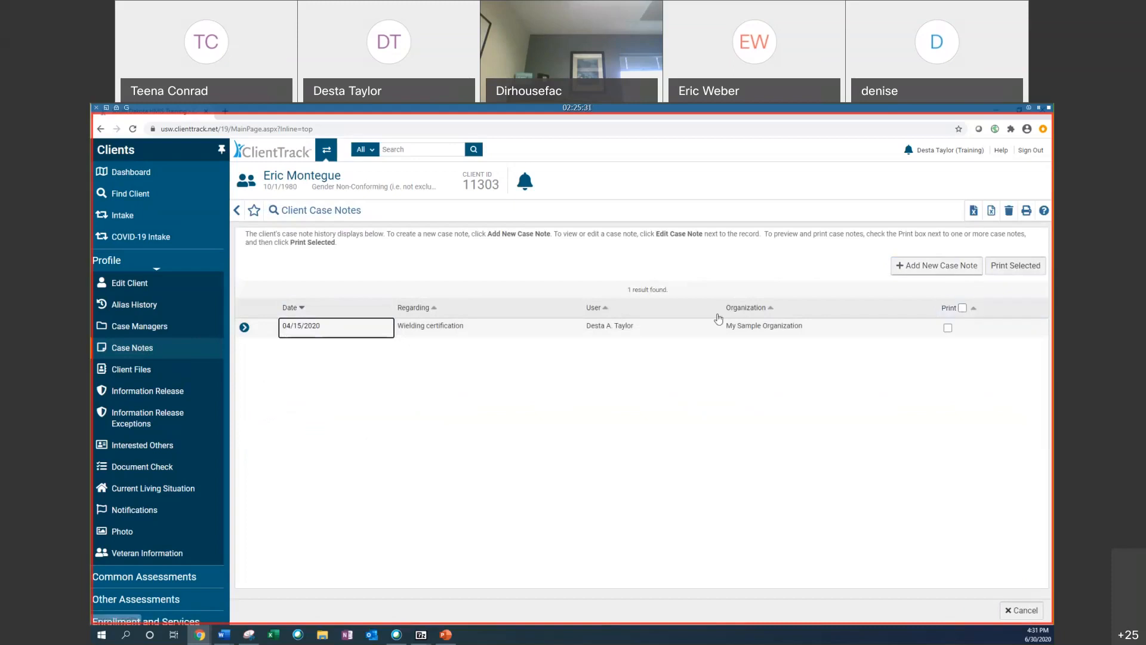
Step: Open the client's Services list under Enrollment and Services
scroll(156, 573, "down", 1)
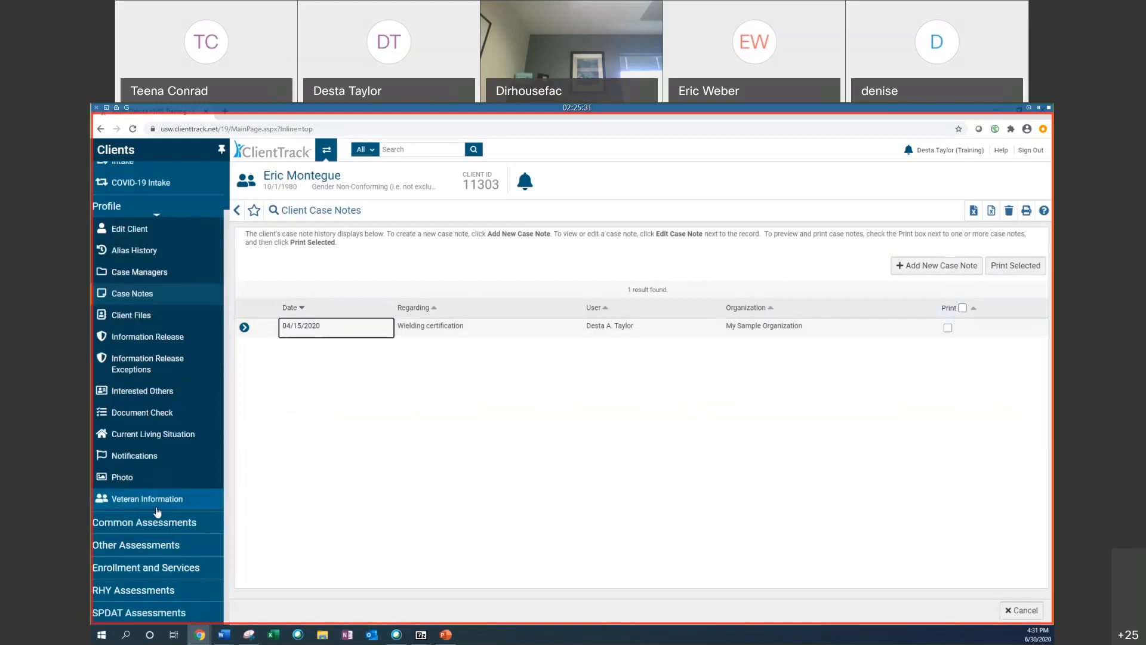
left_click(155, 570)
left_click(141, 471)
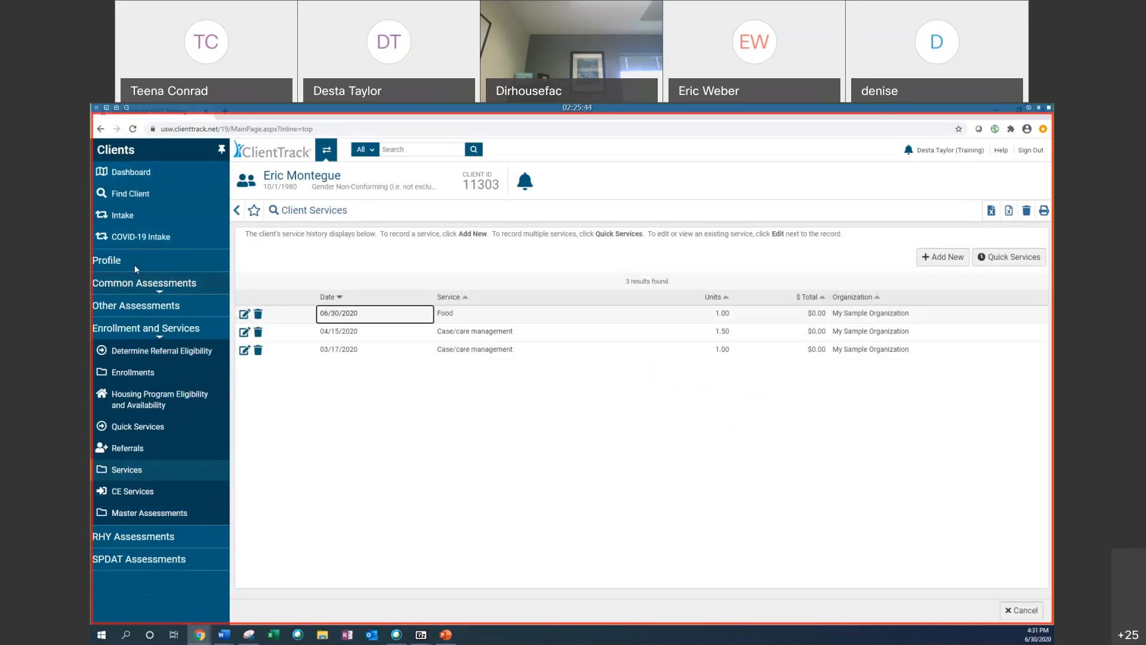
Step: From the client dashboard, start exiting the Desta's PSH enrollment
left_click(131, 172)
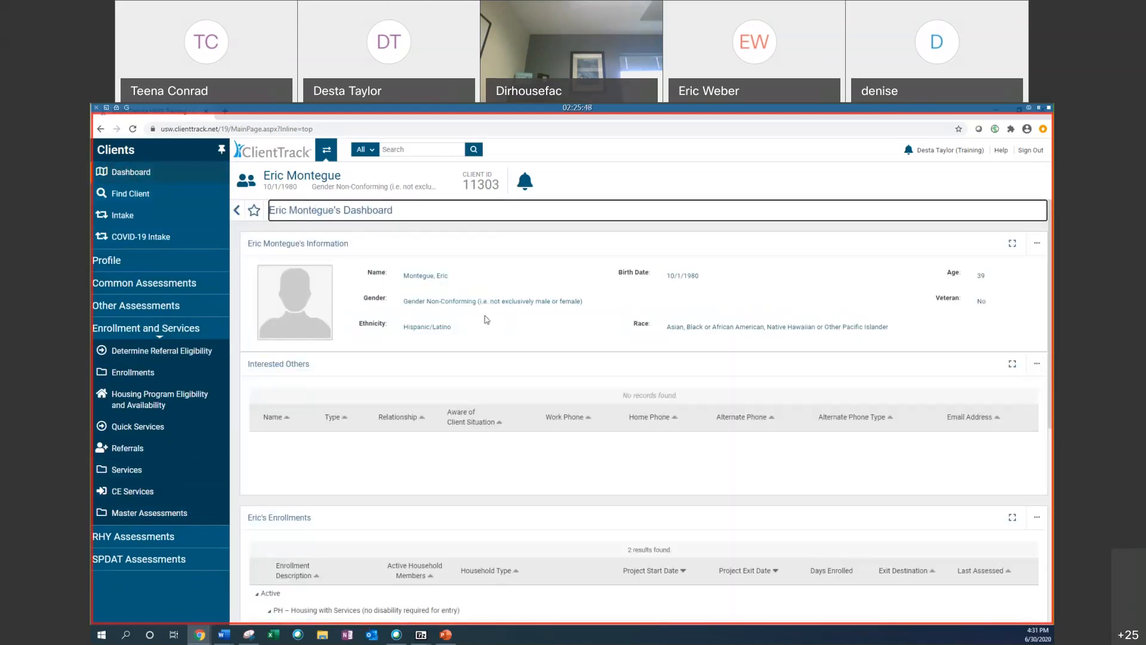
scroll(487, 319, "down", 5)
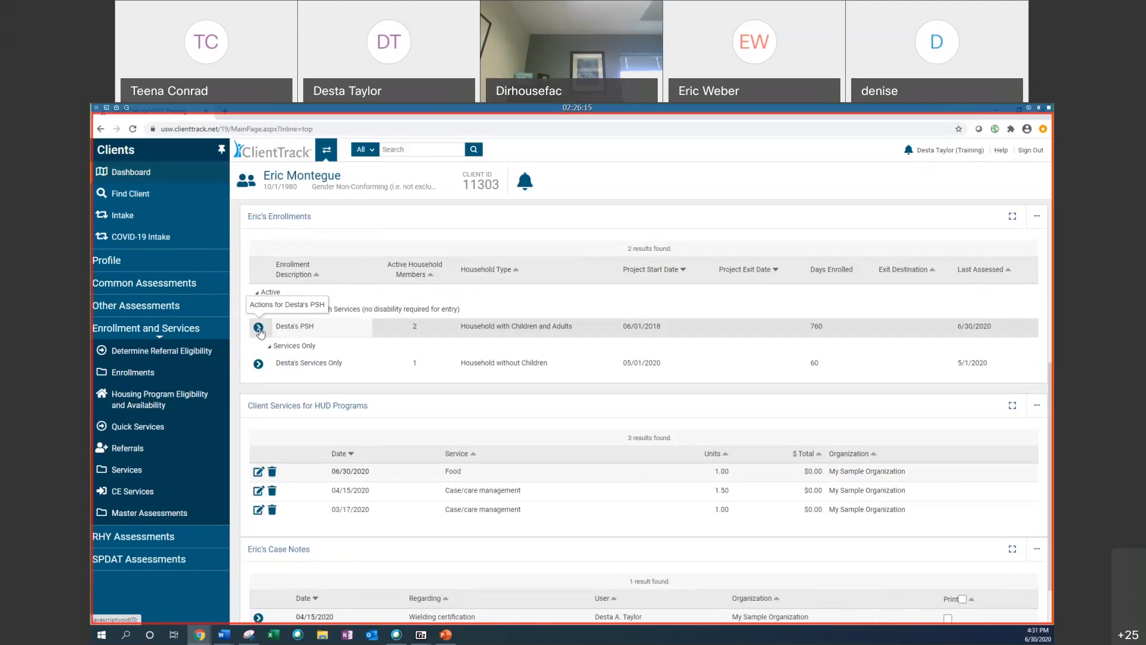
left_click(259, 327)
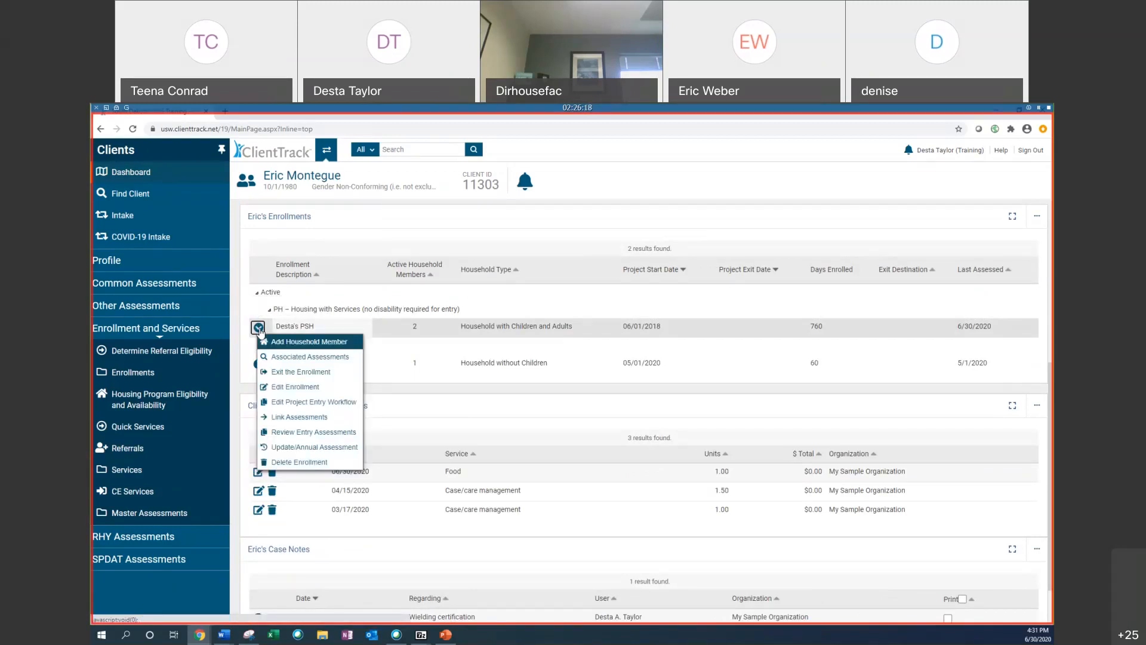
left_click(291, 376)
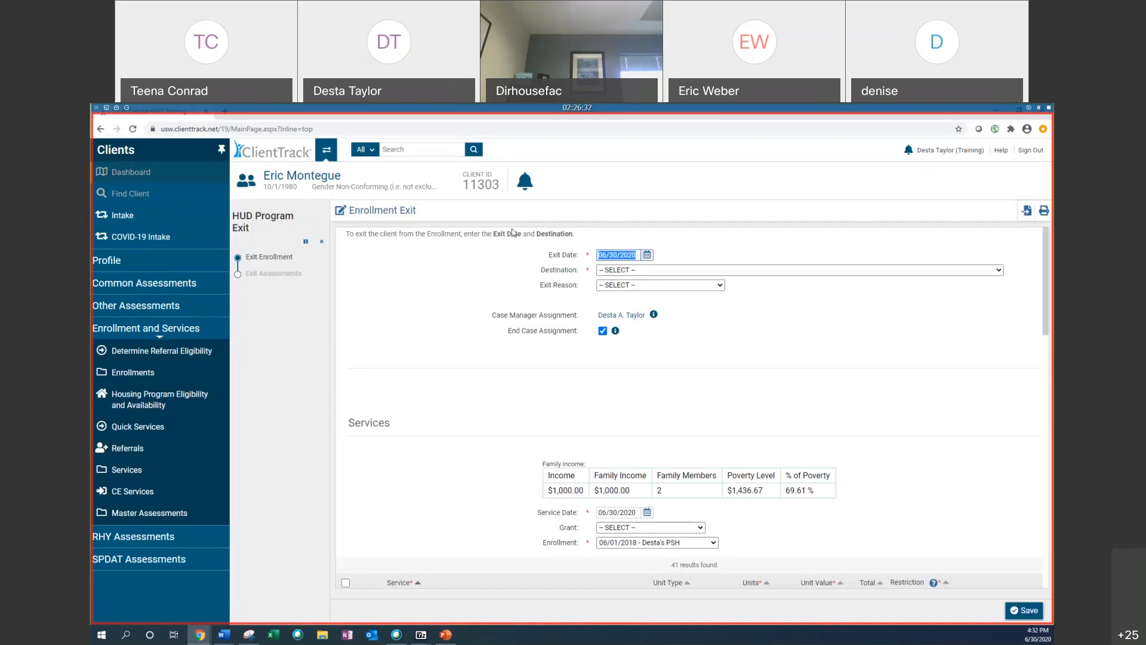
Step: Set the enrollment exit date to 05/01/2020 using the calendar
left_click(648, 257)
left_click(670, 278)
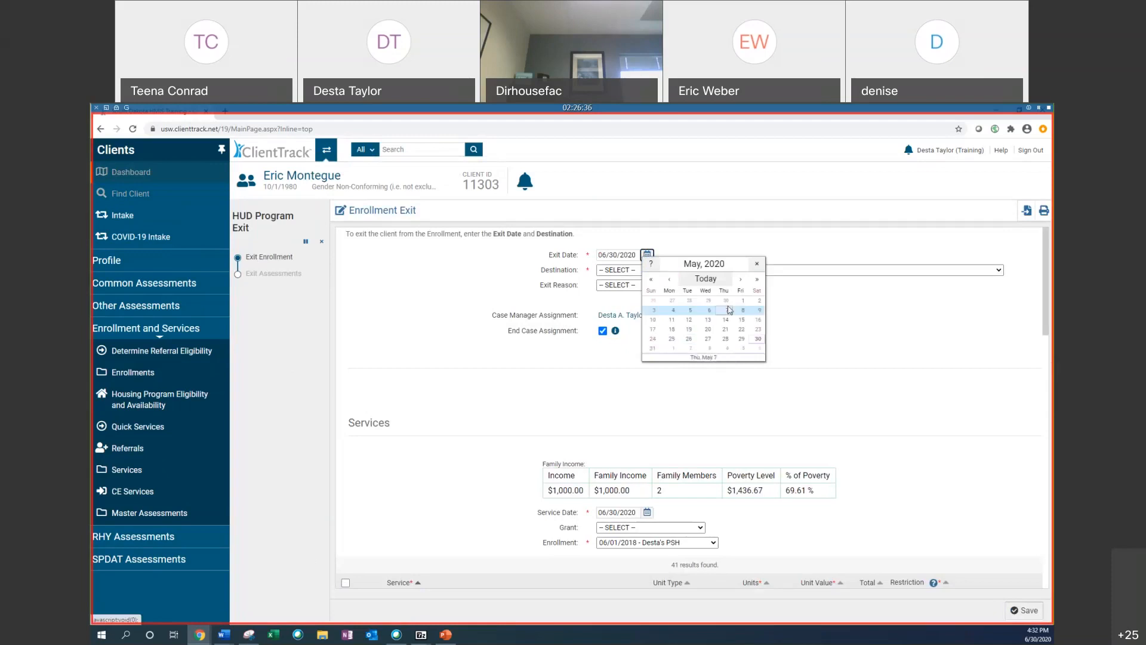
left_click(743, 301)
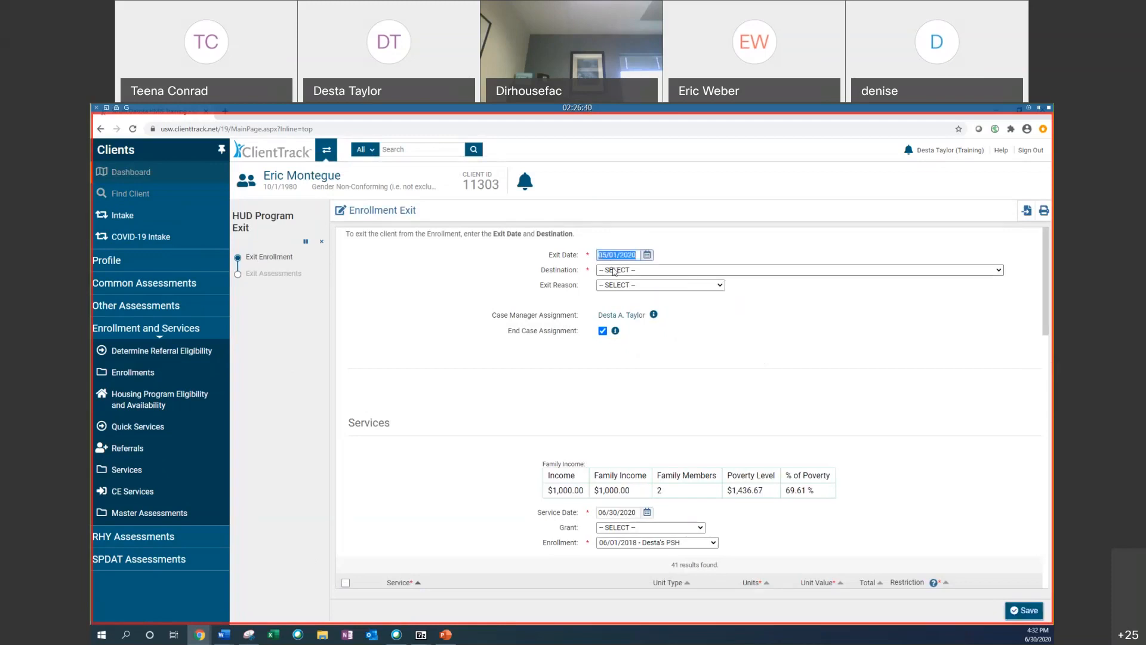
Step: Set the exit destination to Rental by client, other ongoing housing subsidy and the exit reason to Completed Program
left_click(614, 271)
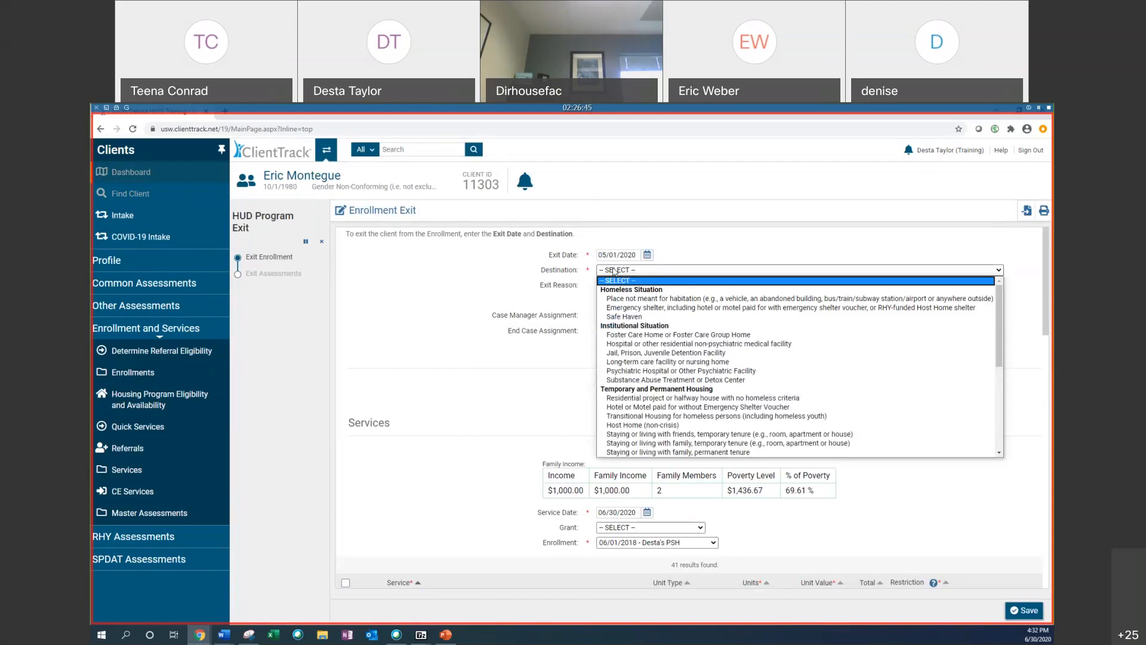
scroll(679, 303, "down", 3)
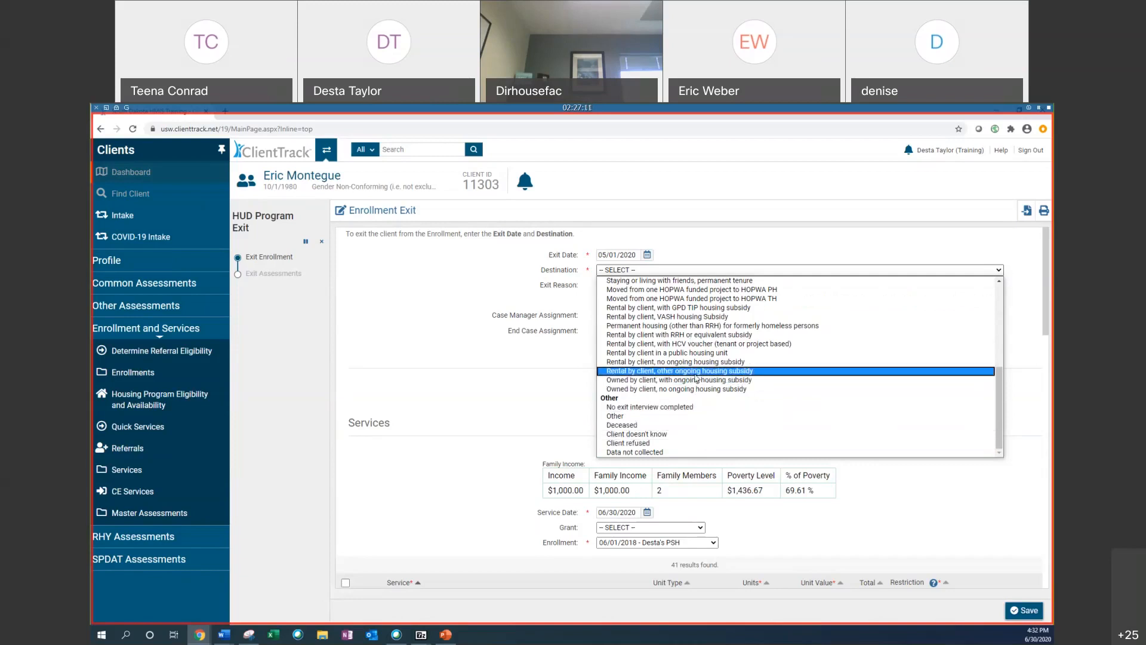
left_click(695, 373)
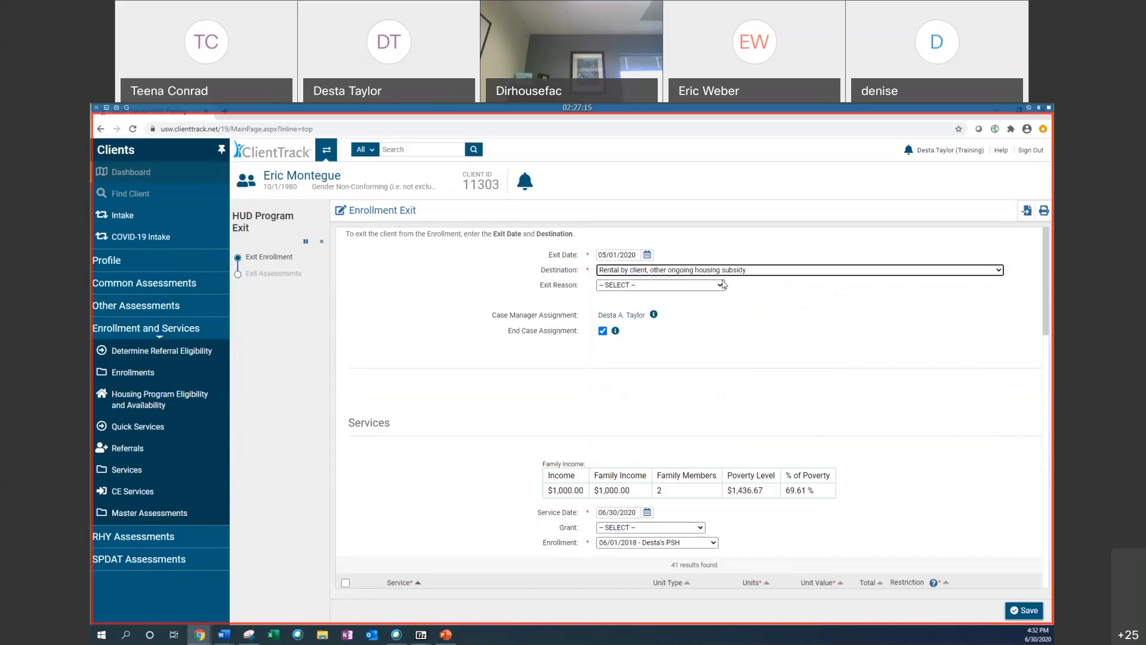
left_click(661, 287)
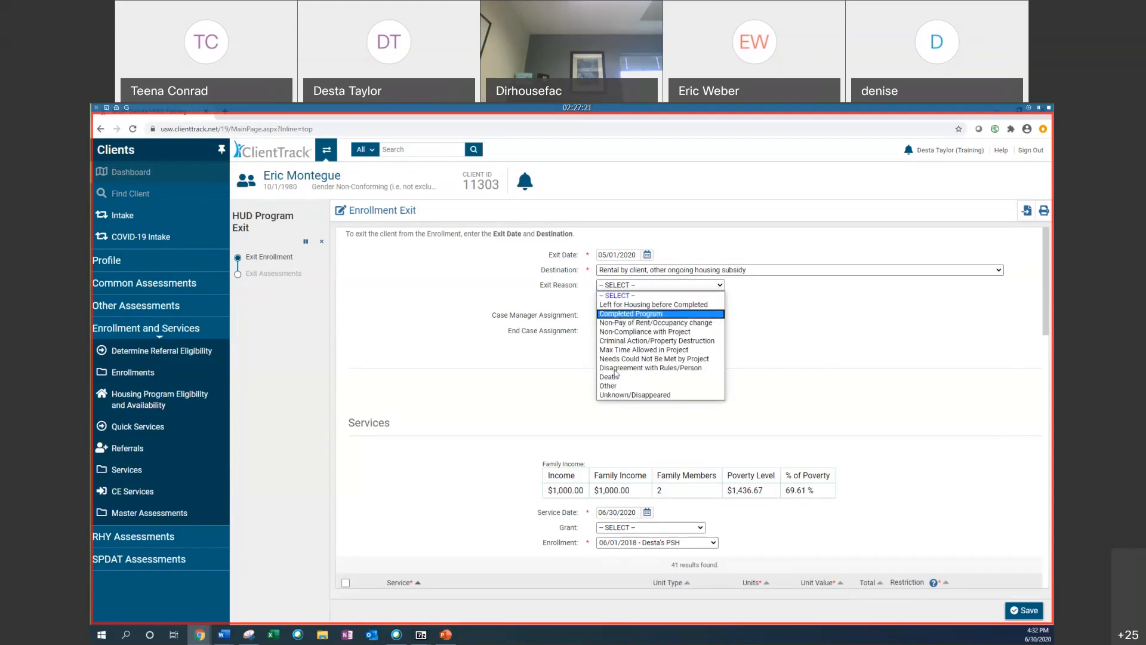
left_click(635, 315)
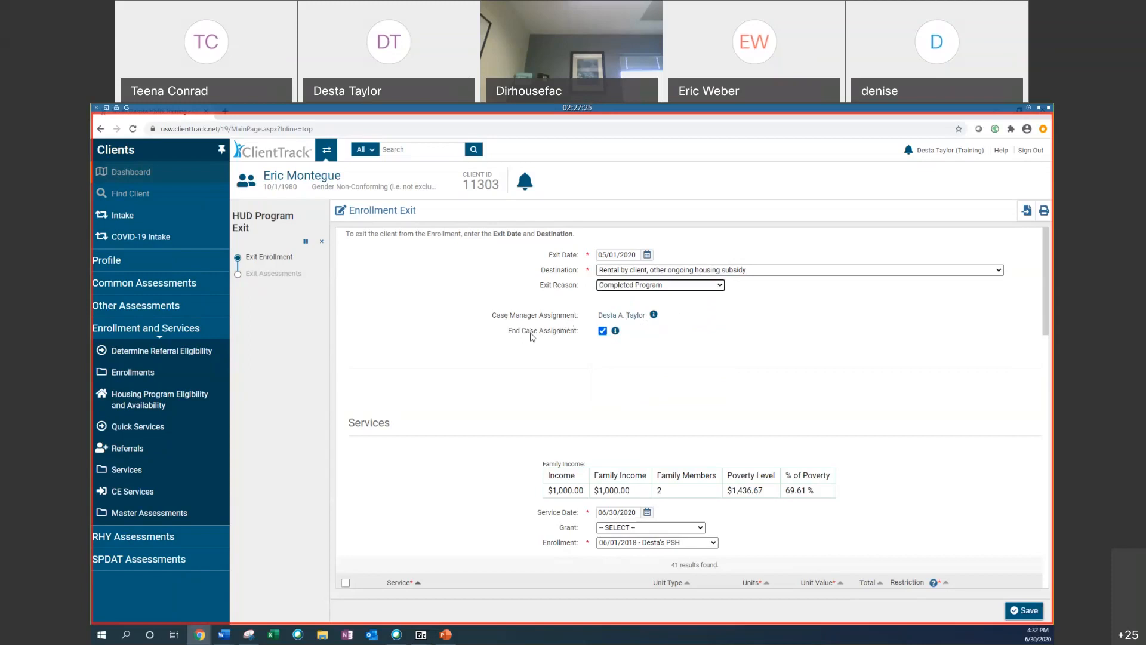
Step: Save the enrollment exit after reviewing the End Case Assignment option and the list of exit services
left_click_drag(512, 333, 577, 336)
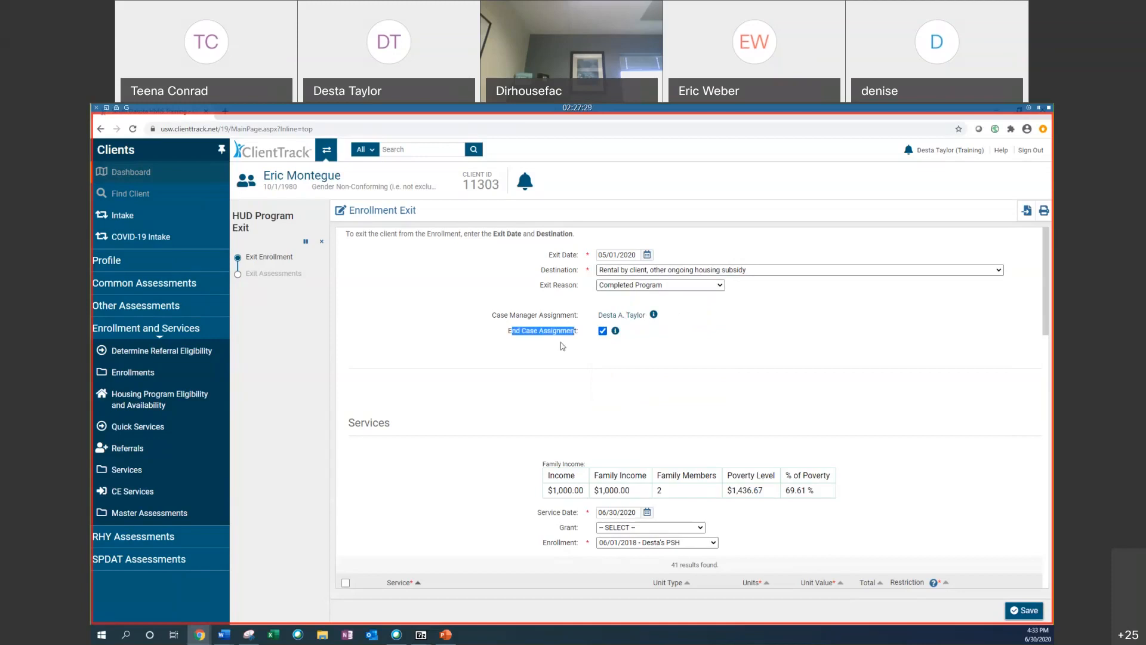
left_click(560, 342)
scroll(830, 358, "down", 2)
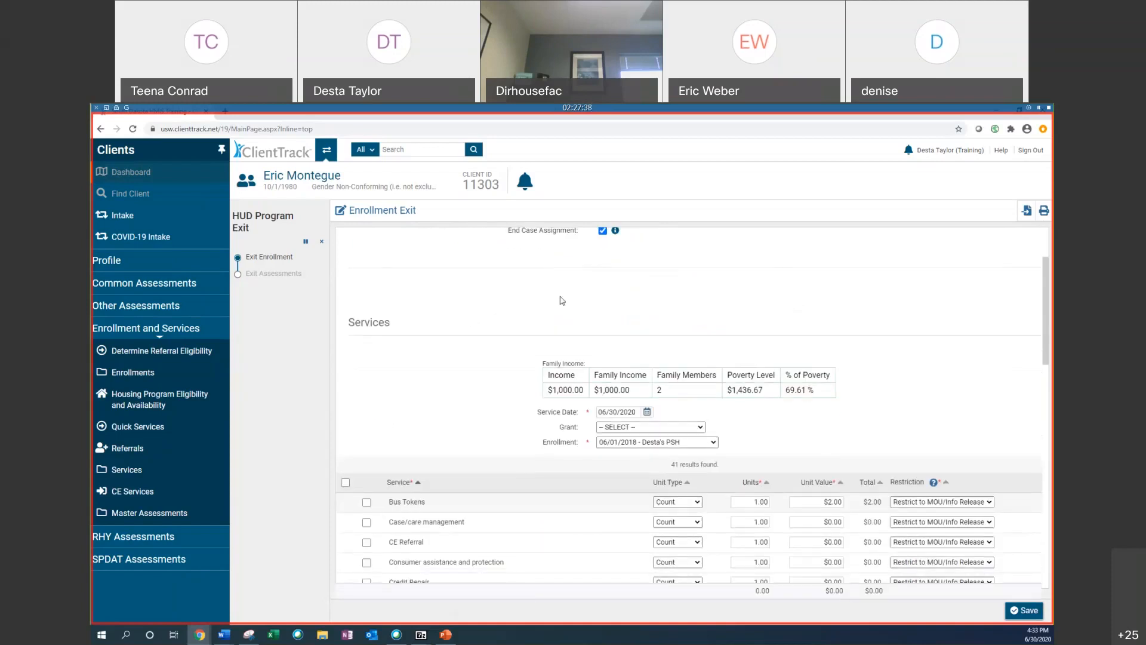
scroll(555, 307, "down", 2)
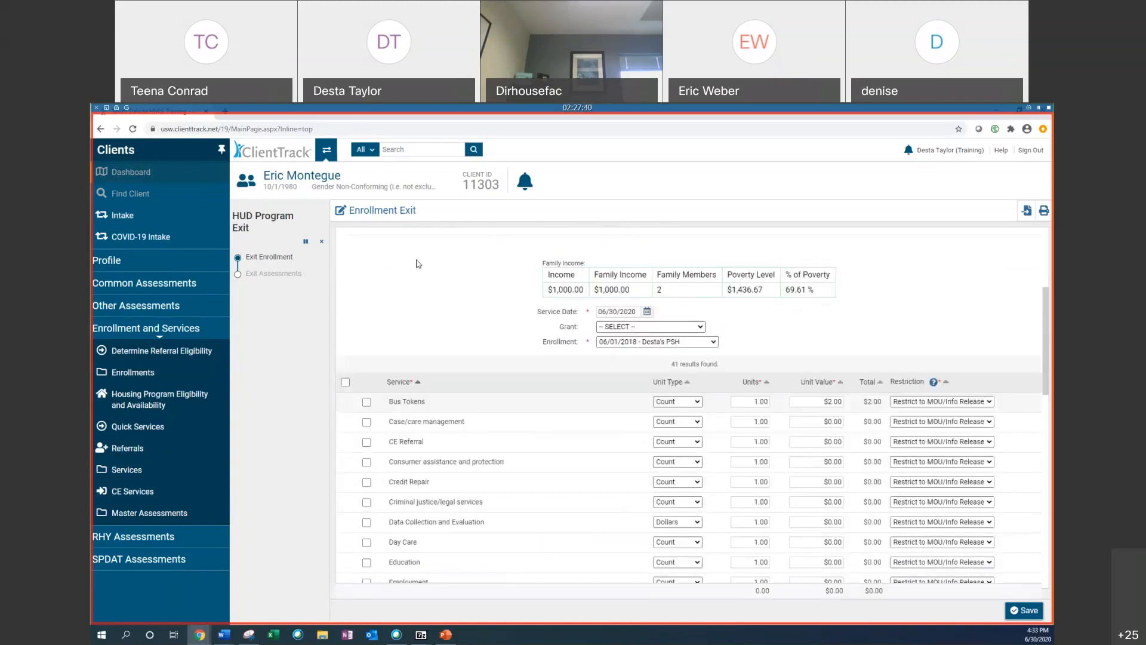
scroll(811, 373, "up", 3)
scroll(811, 372, "down", 4)
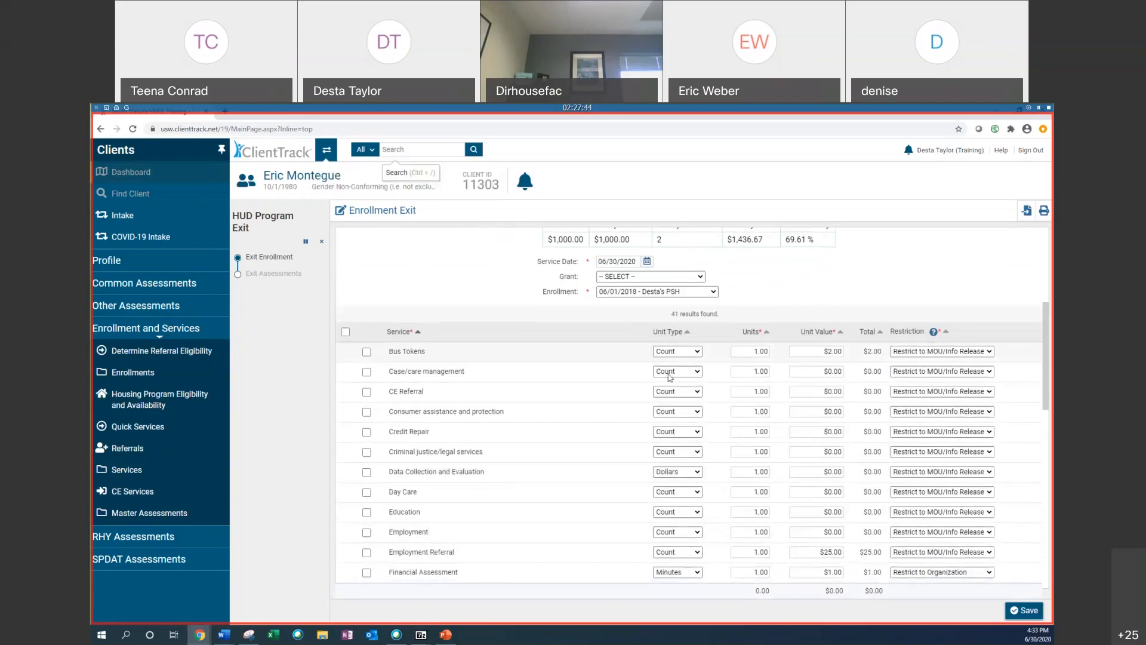
scroll(466, 322, "down", 1)
scroll(465, 323, "up", 2)
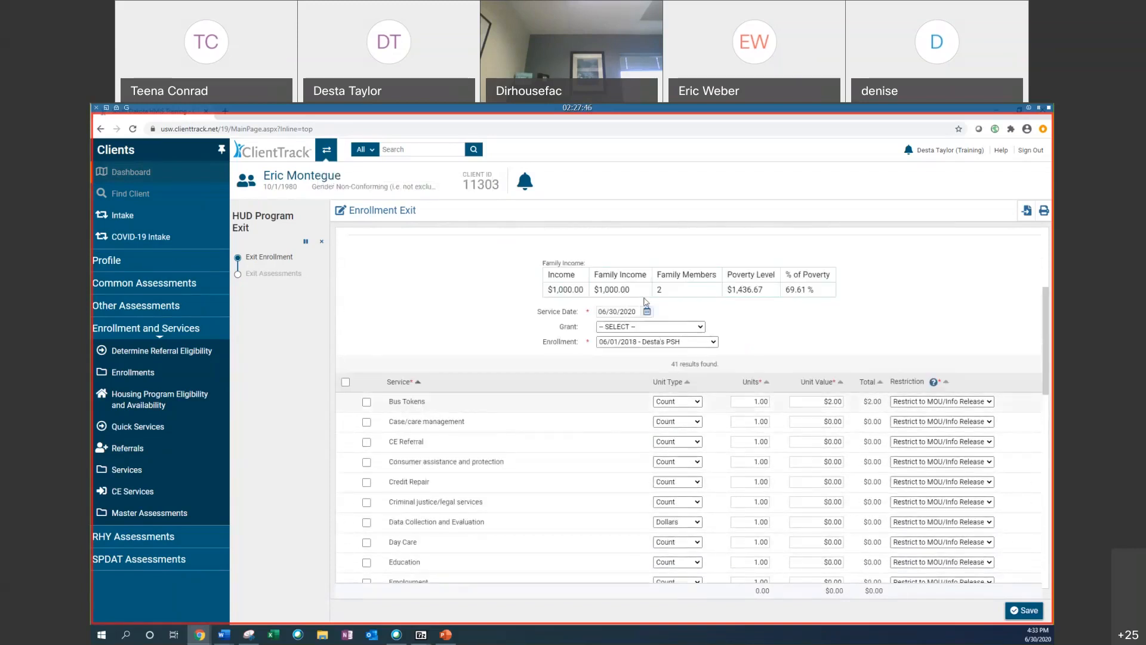
scroll(418, 326, "down", 2)
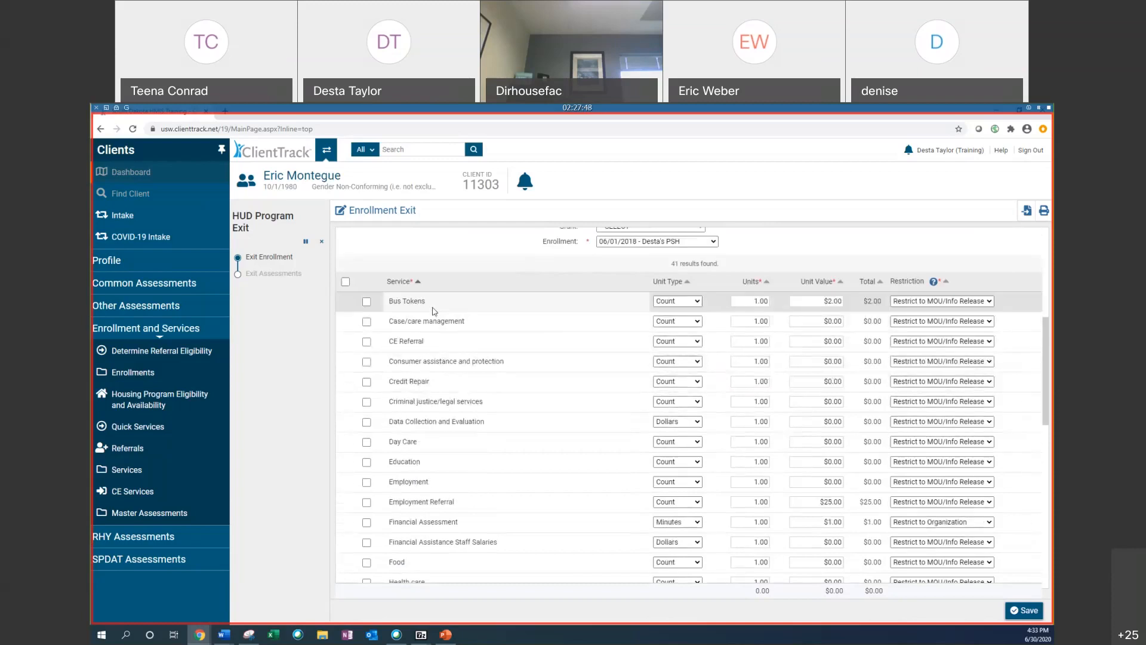
scroll(558, 287, "down", 3)
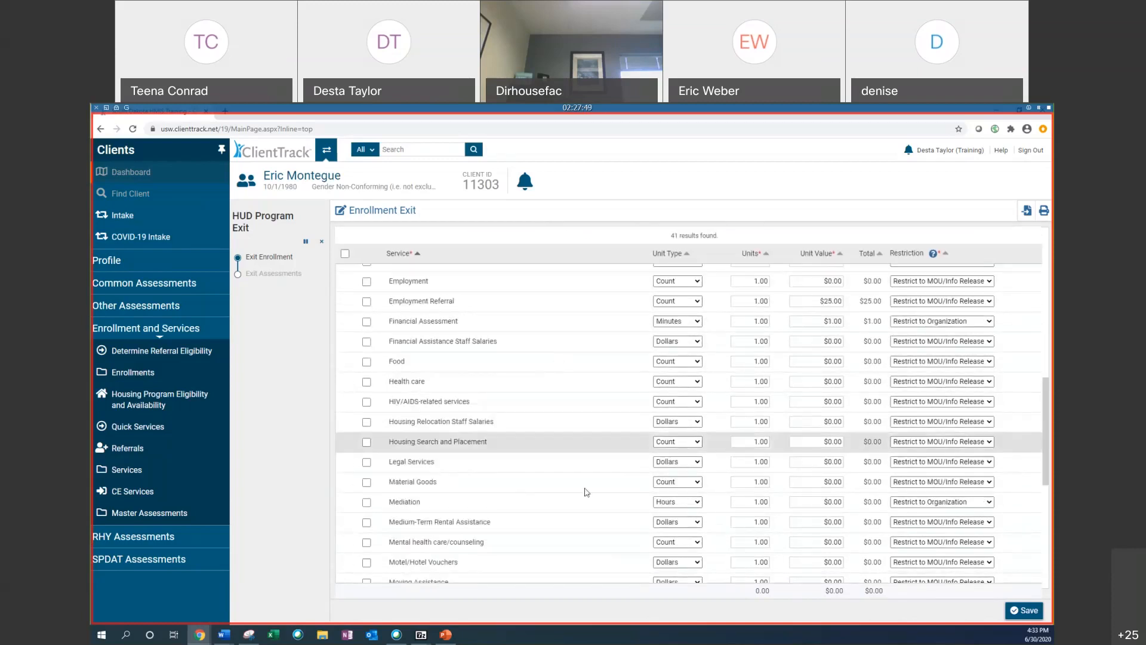
scroll(551, 514, "down", 3)
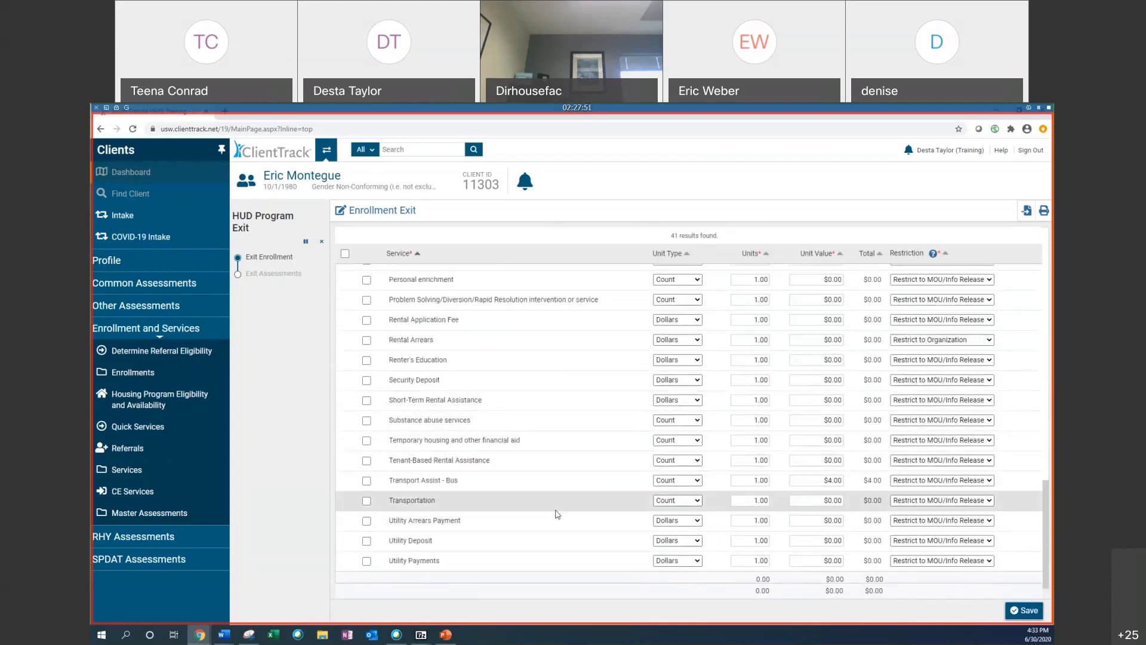
scroll(586, 514, "up", 5)
scroll(1010, 573, "down", 1)
left_click(1041, 612)
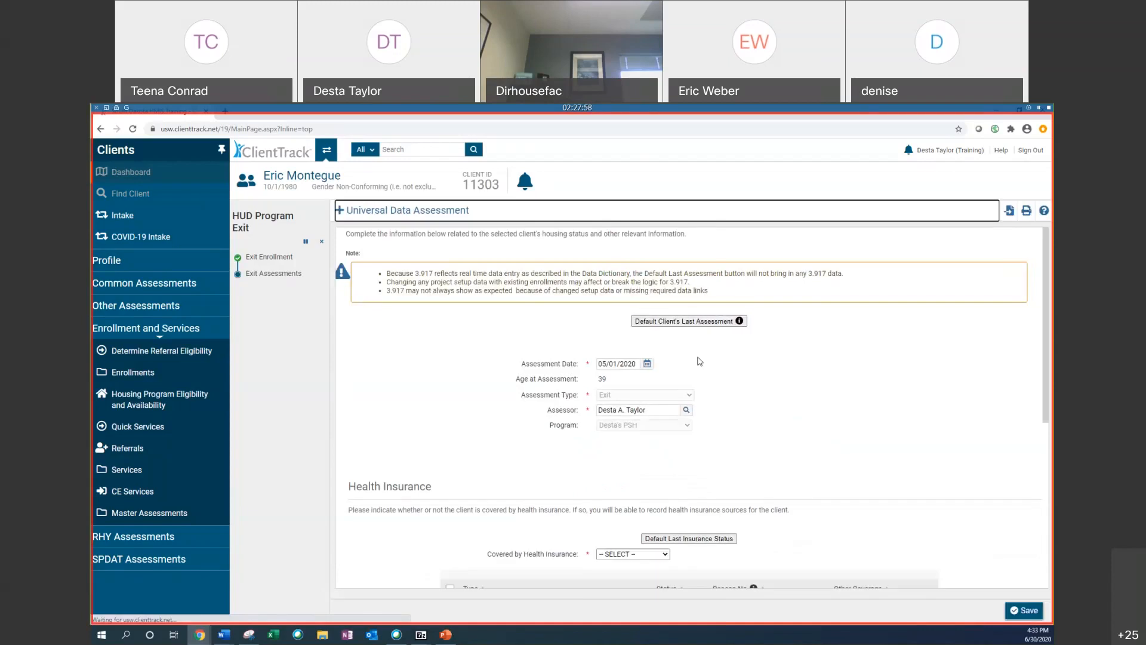
Step: Default the exit assessment from the client's last assessment and default the last insurance status
scroll(526, 324, "down", 1)
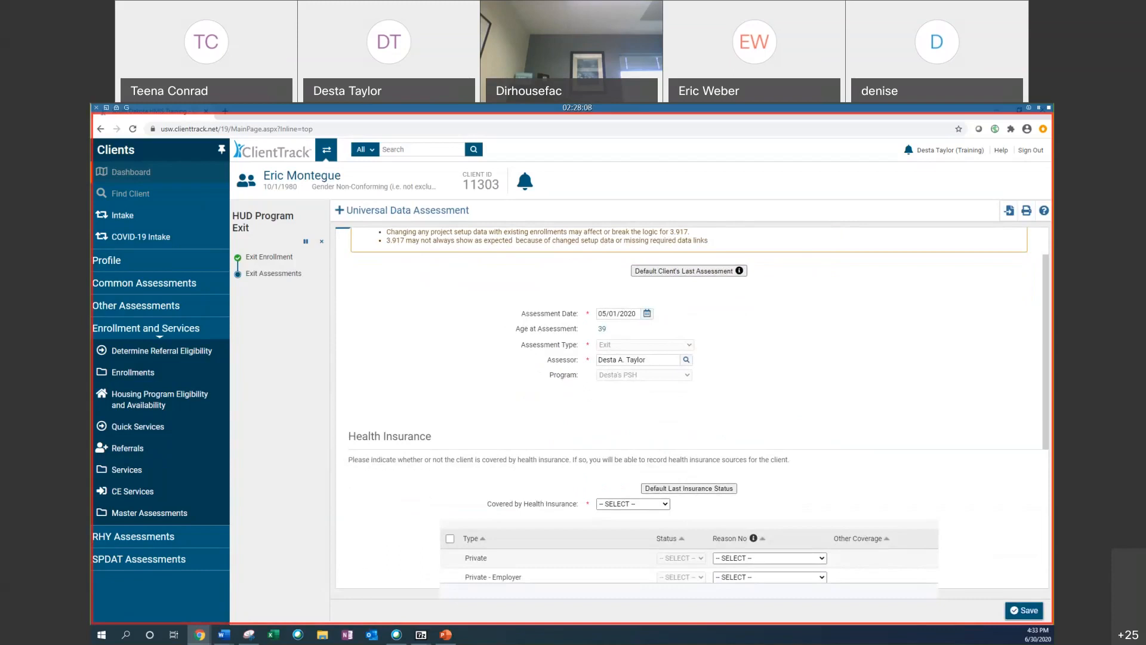
left_click(679, 269)
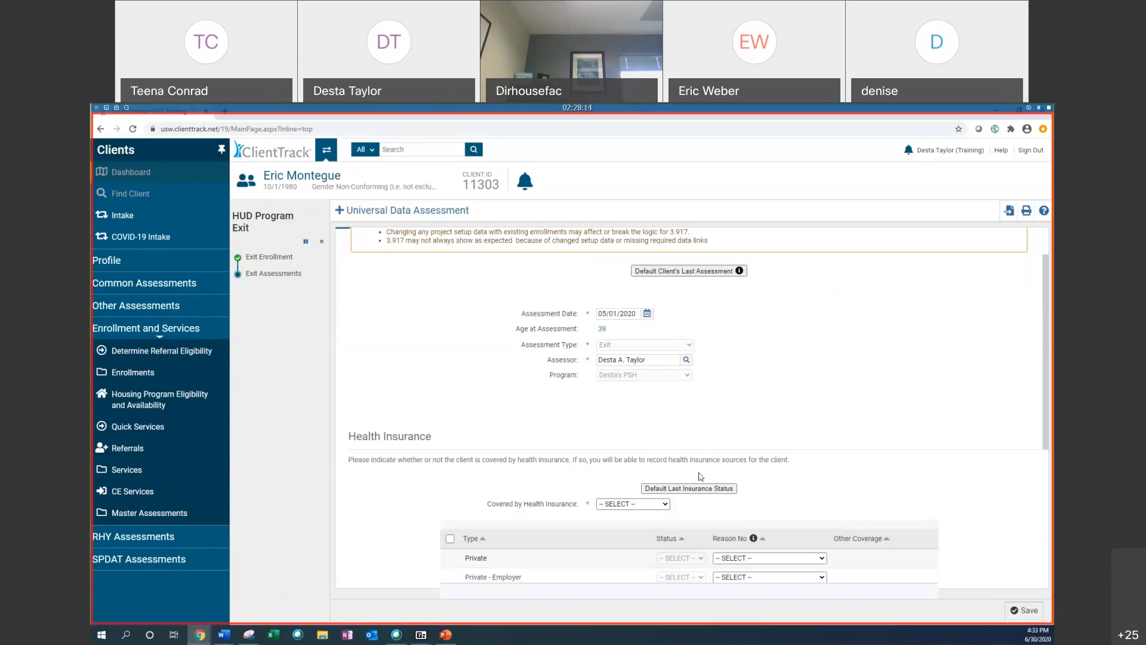
left_click(717, 489)
scroll(717, 489, "down", 1)
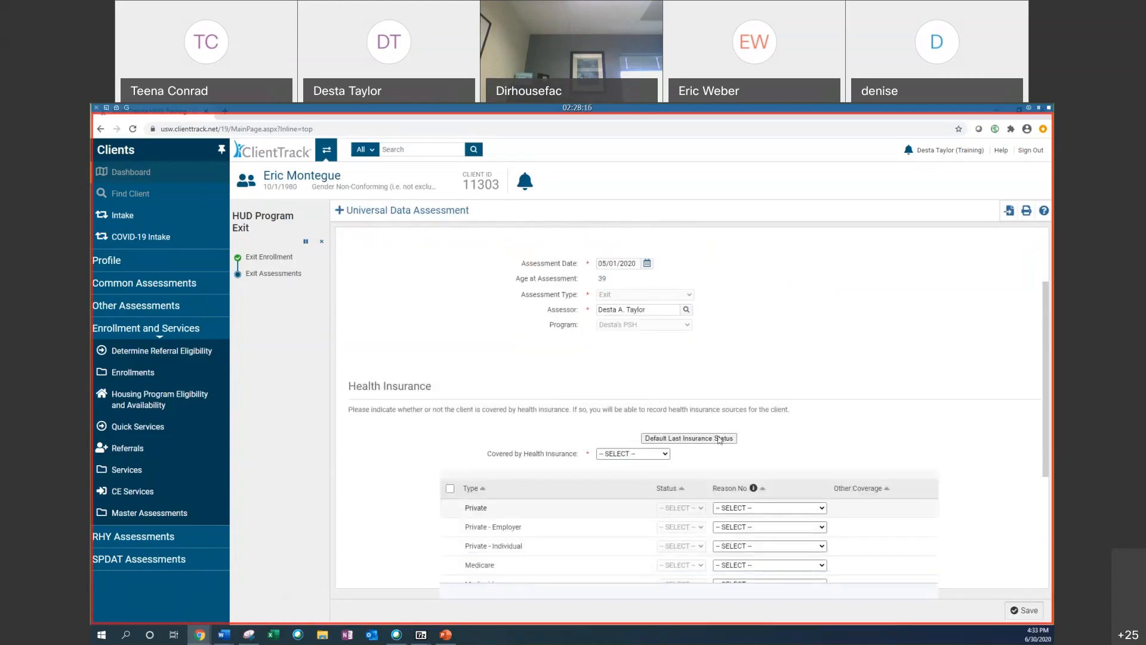
Step: Set the client's Medicare status to Yes in the exit assessment's health insurance list
scroll(522, 444, "down", 3)
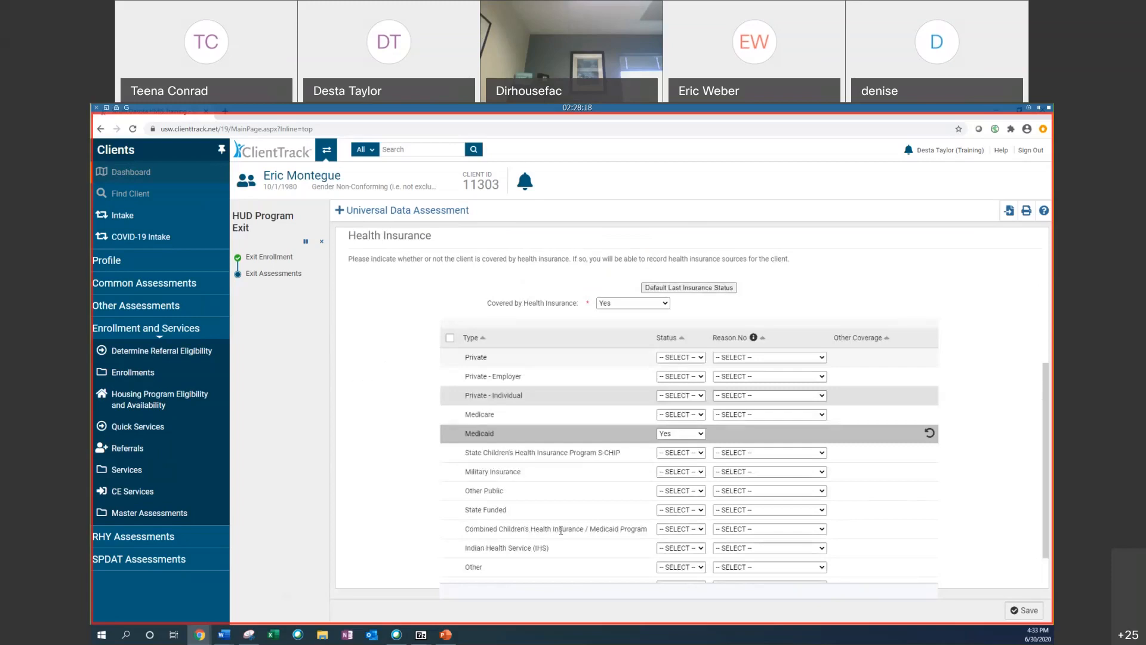
left_click(671, 414)
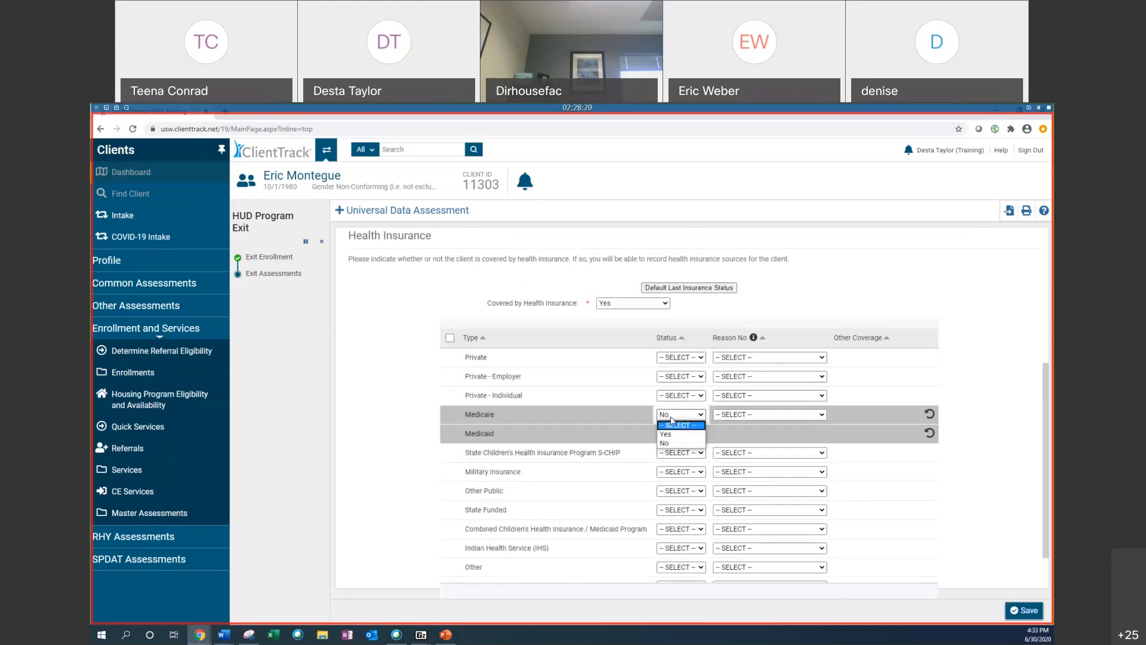
left_click(673, 434)
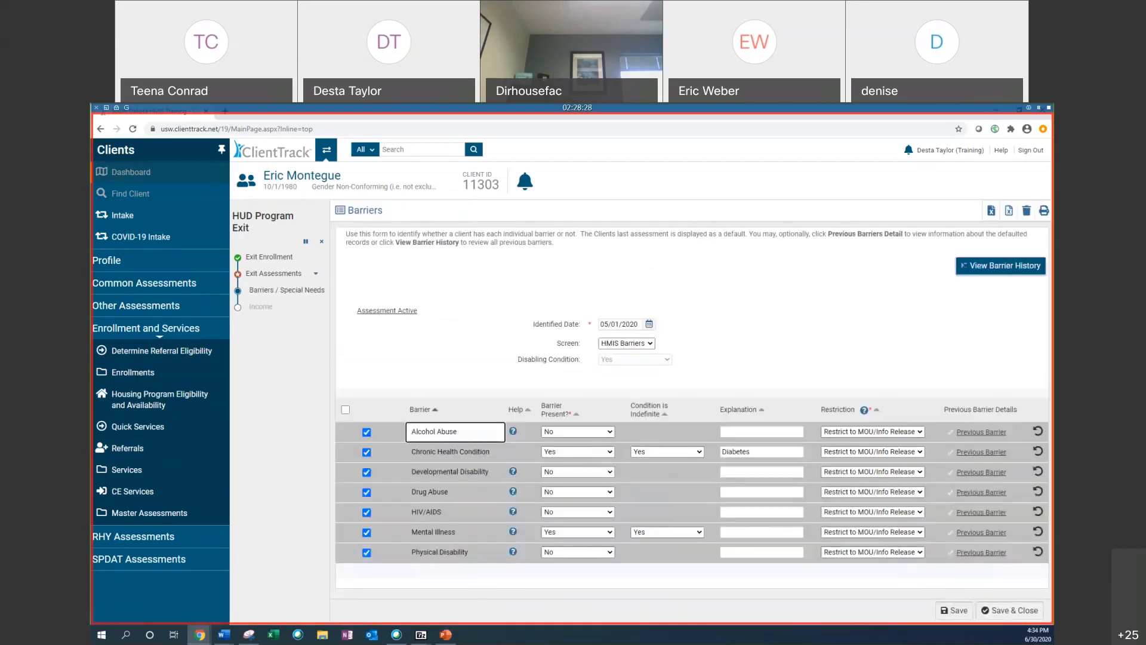
Step: Save and close the exit barriers and special needs assessment
left_click(1019, 610)
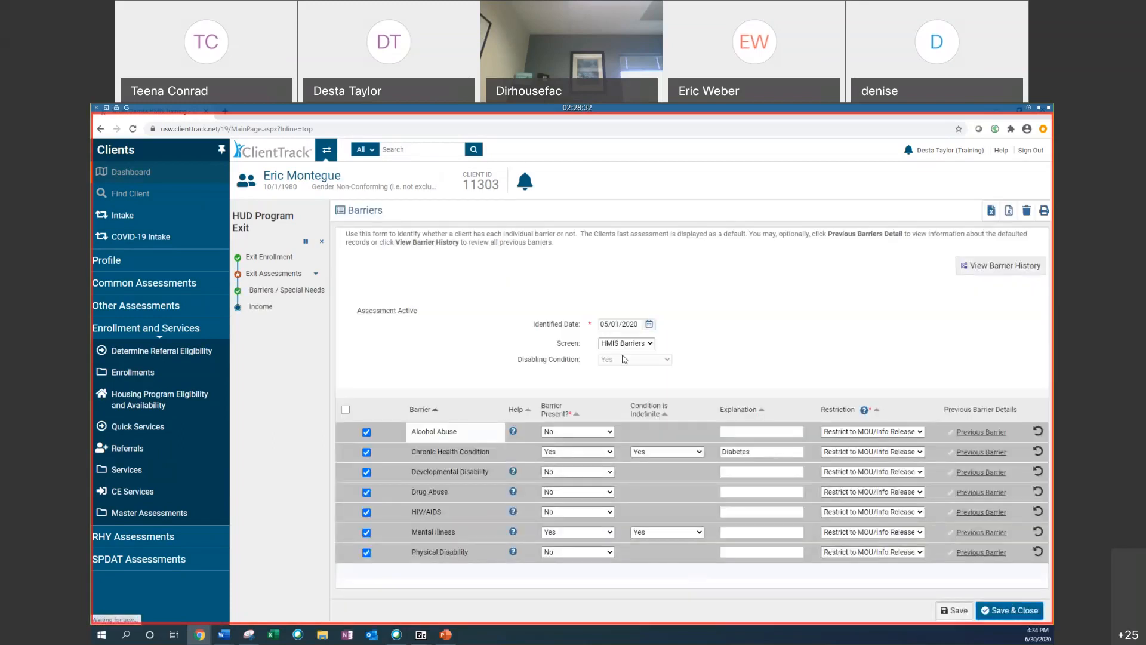
left_click(704, 360)
scroll(597, 309, "down", 2)
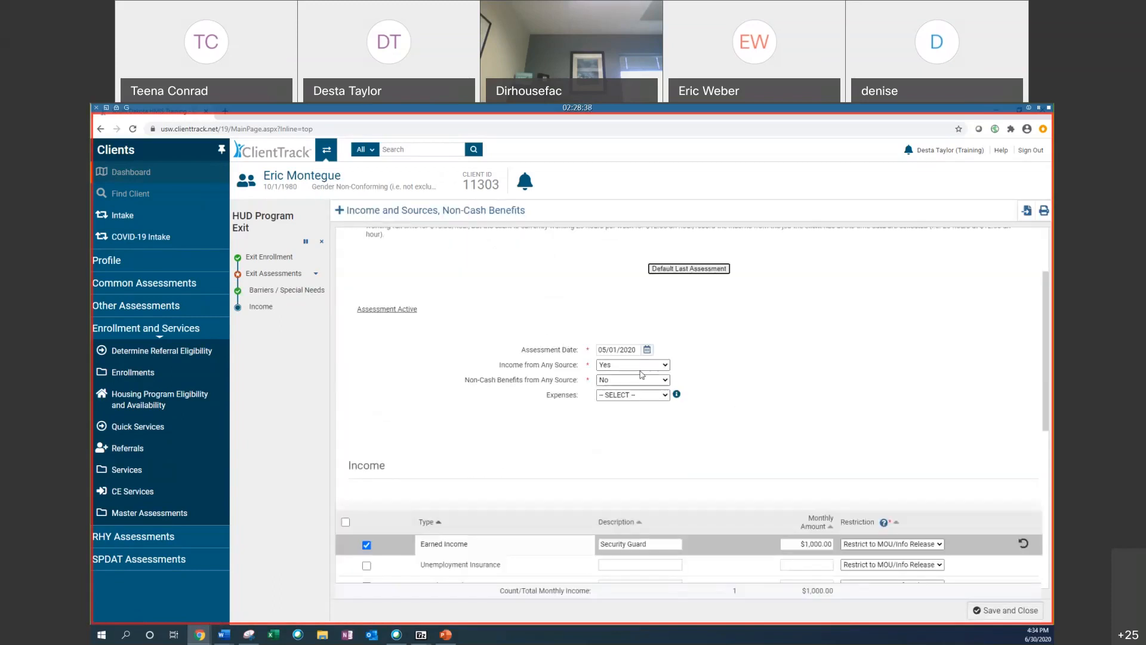
Step: Set non-cash benefits from any source to Yes, record $200.00 monthly Food Stamps, and save the income assessment
left_click(612, 380)
left_click(610, 403)
scroll(494, 327, "down", 10)
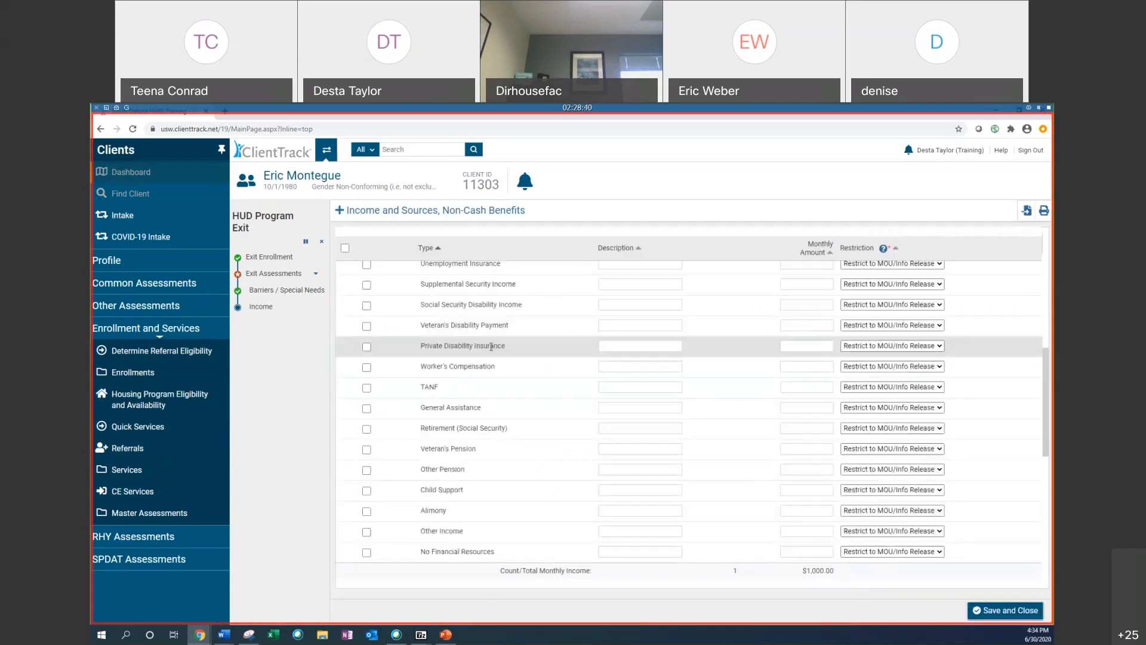
left_click(366, 369)
left_click(849, 368)
type("200.00")
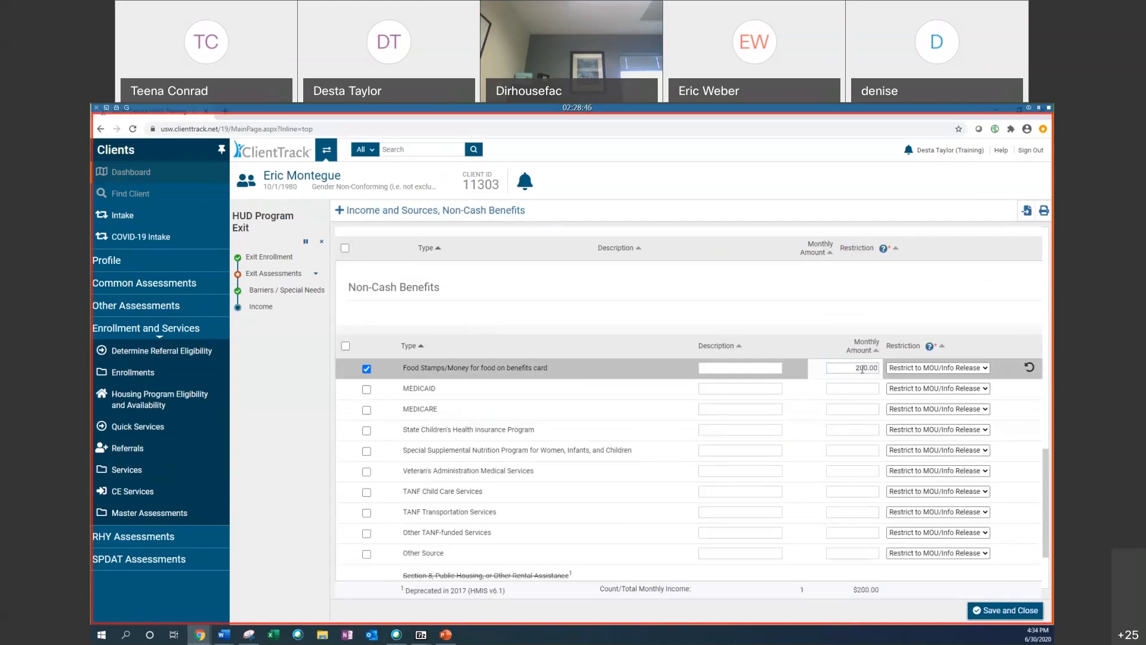
left_click(1025, 610)
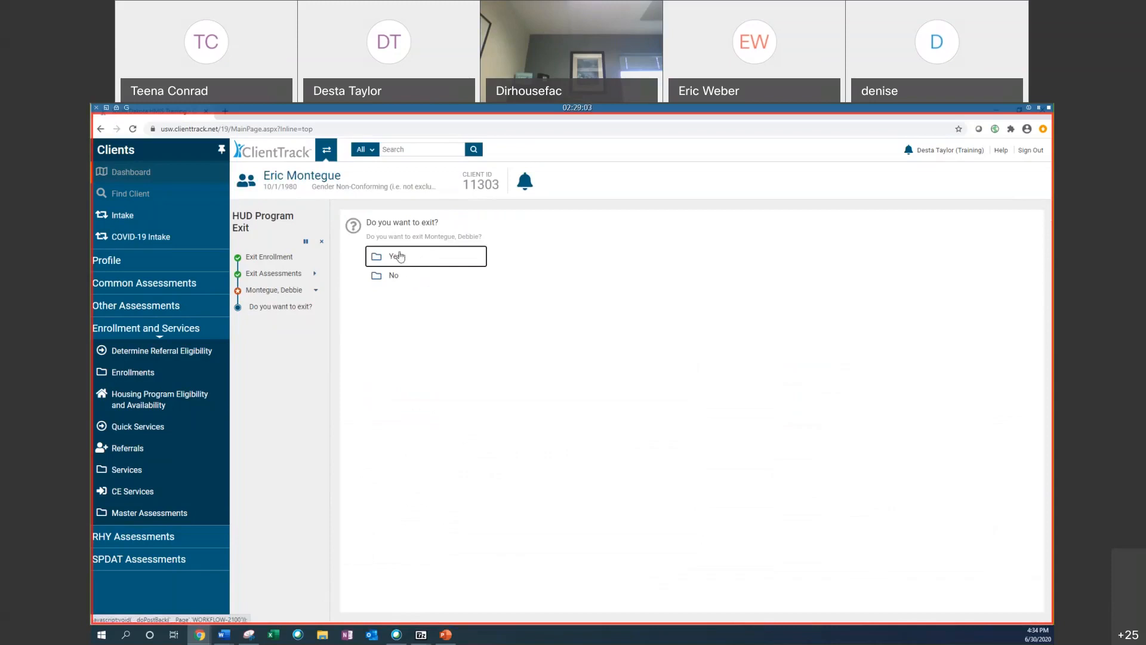
Step: Choose to also exit the household member and set her destination to Rental by client, other ongoing housing subsidy
left_click(399, 256)
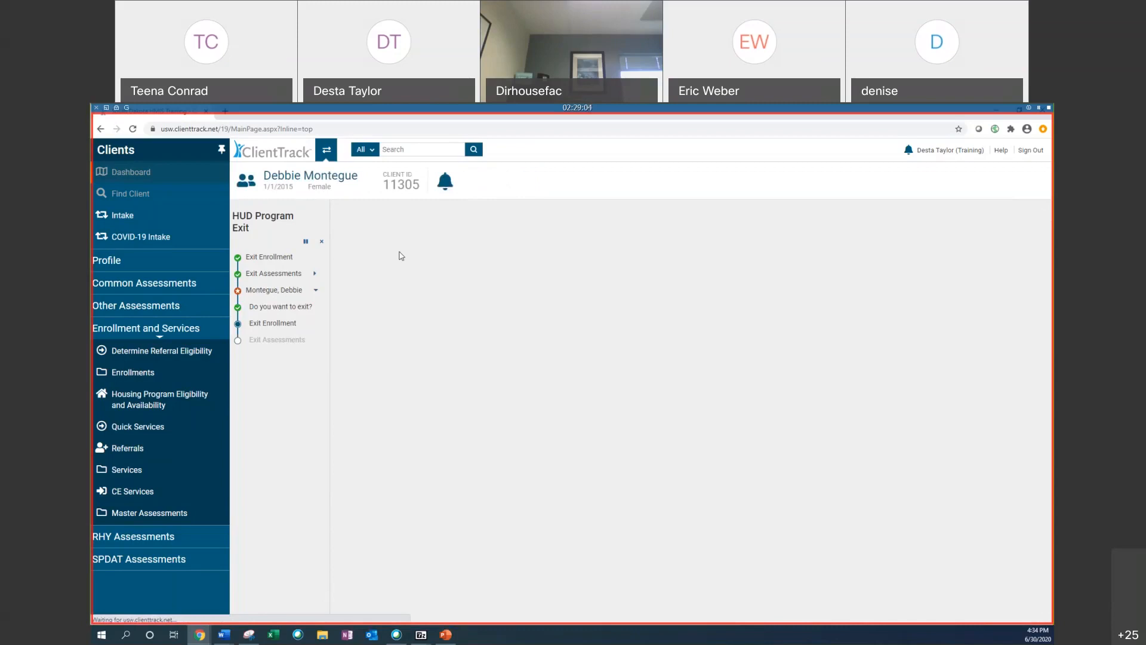
left_click(636, 270)
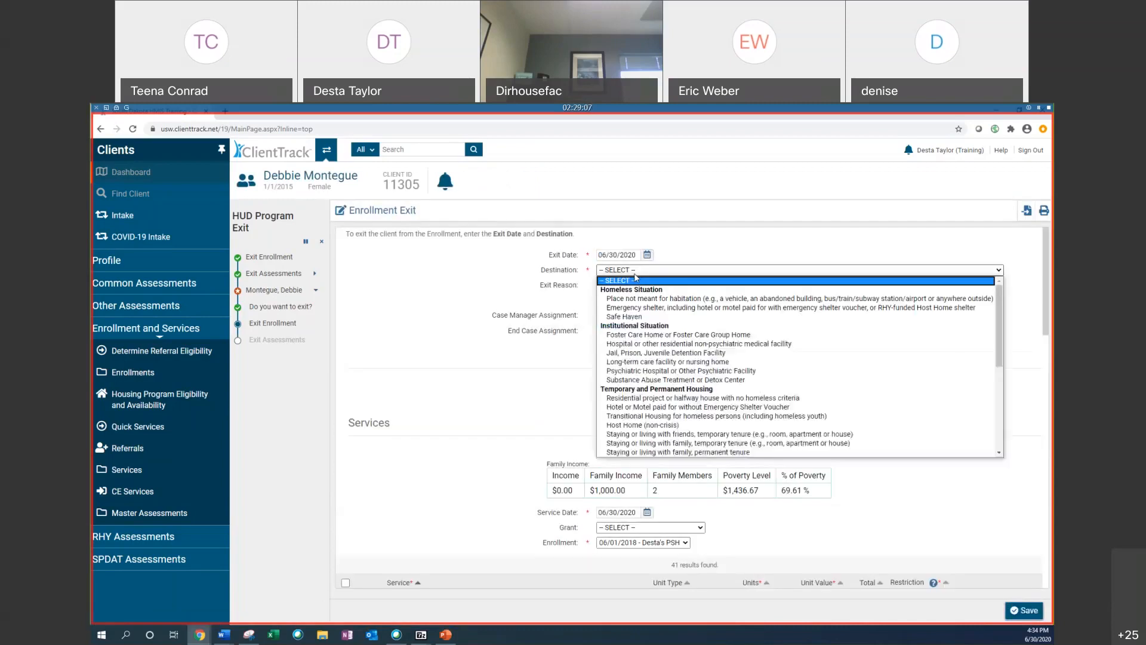
scroll(662, 406, "down", 7)
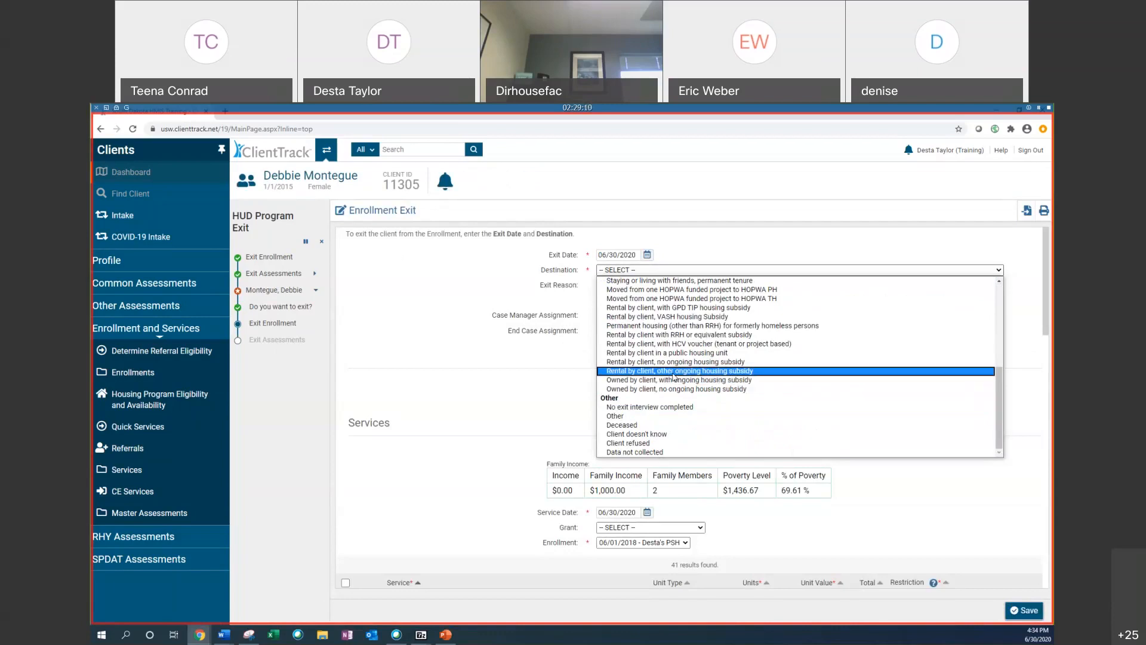
left_click(674, 377)
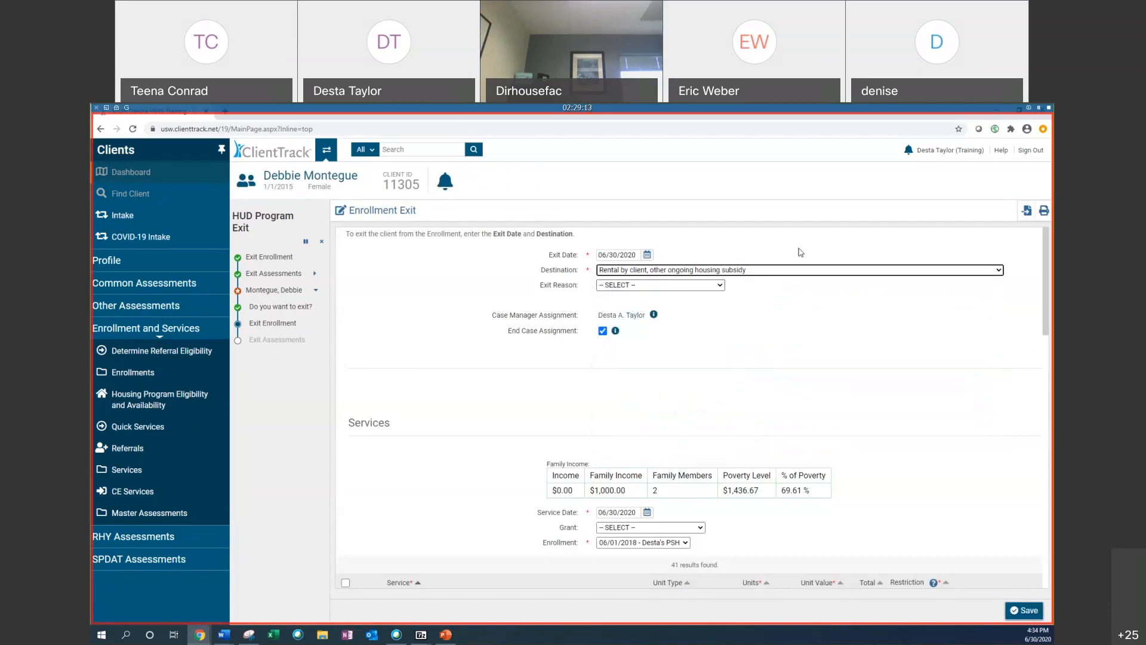
Step: Set the household member's exit reason to Completed Program and save her enrollment exit
left_click(633, 287)
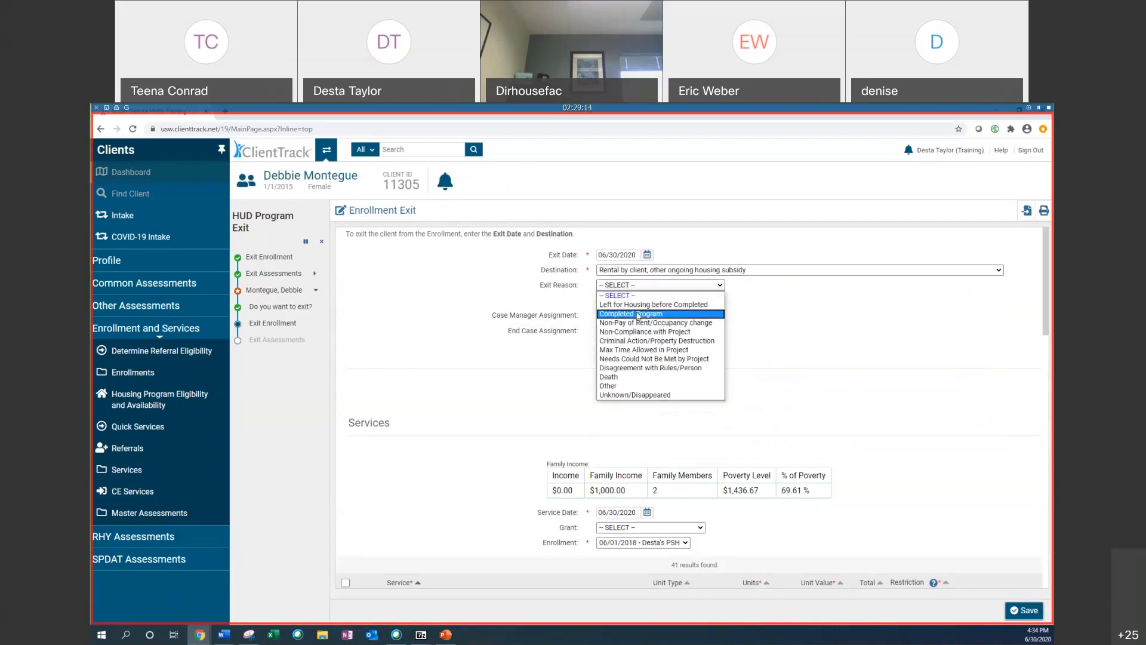
left_click(631, 313)
scroll(496, 439, "down", 2)
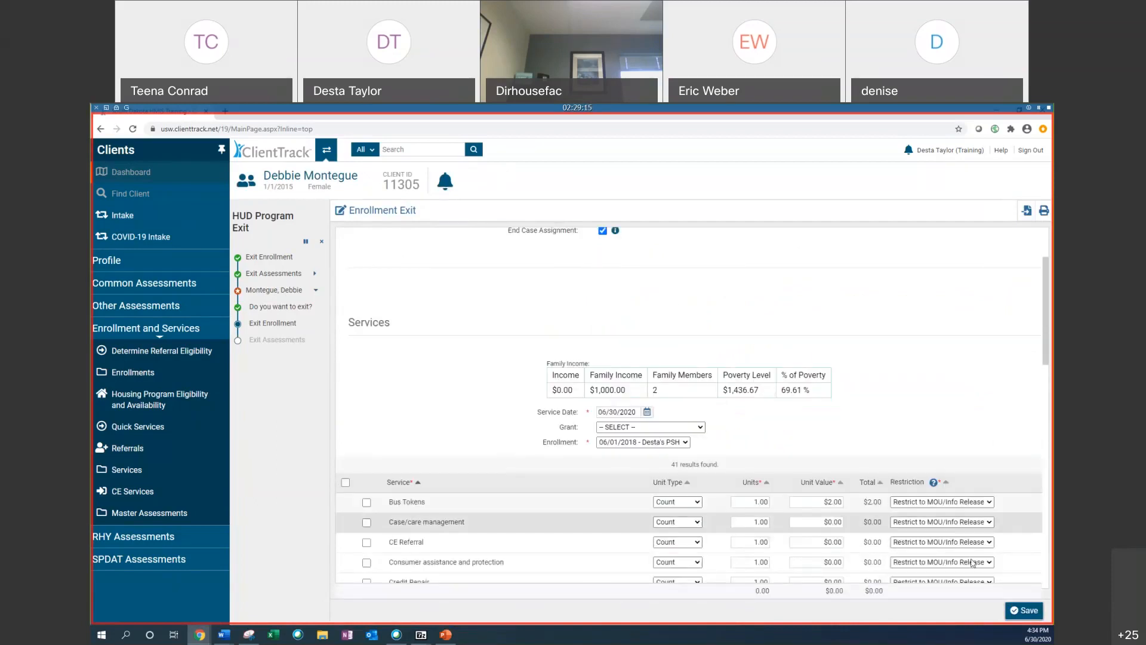
left_click(1024, 610)
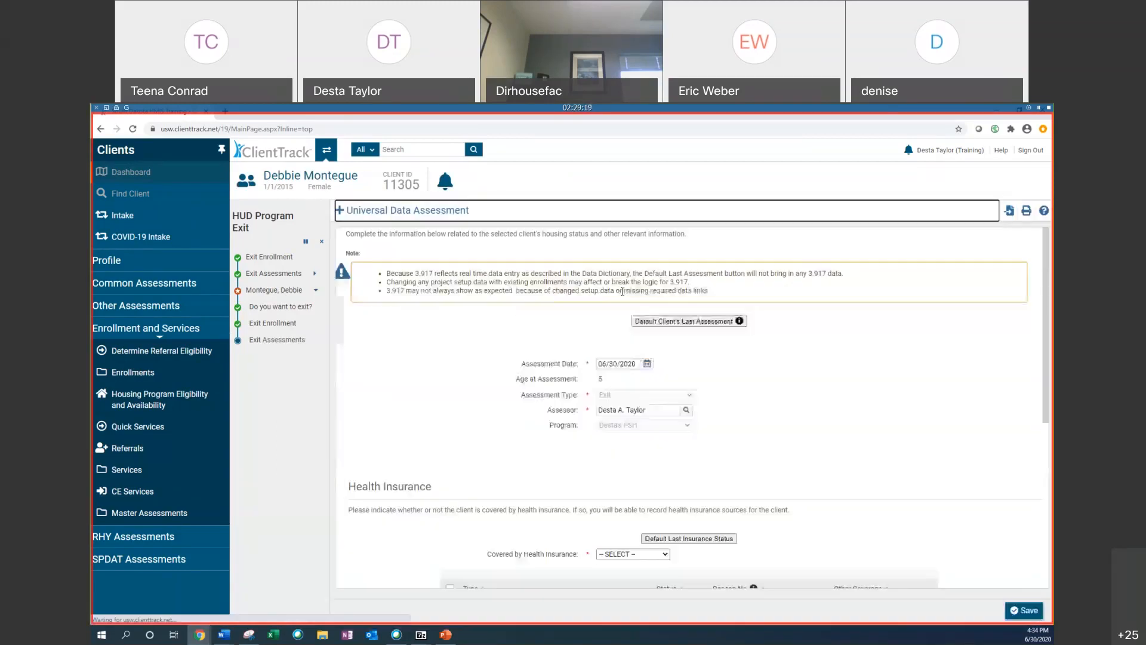
Step: Default the household member's exit assessment from her last assessment and default her last insurance status
left_click(678, 317)
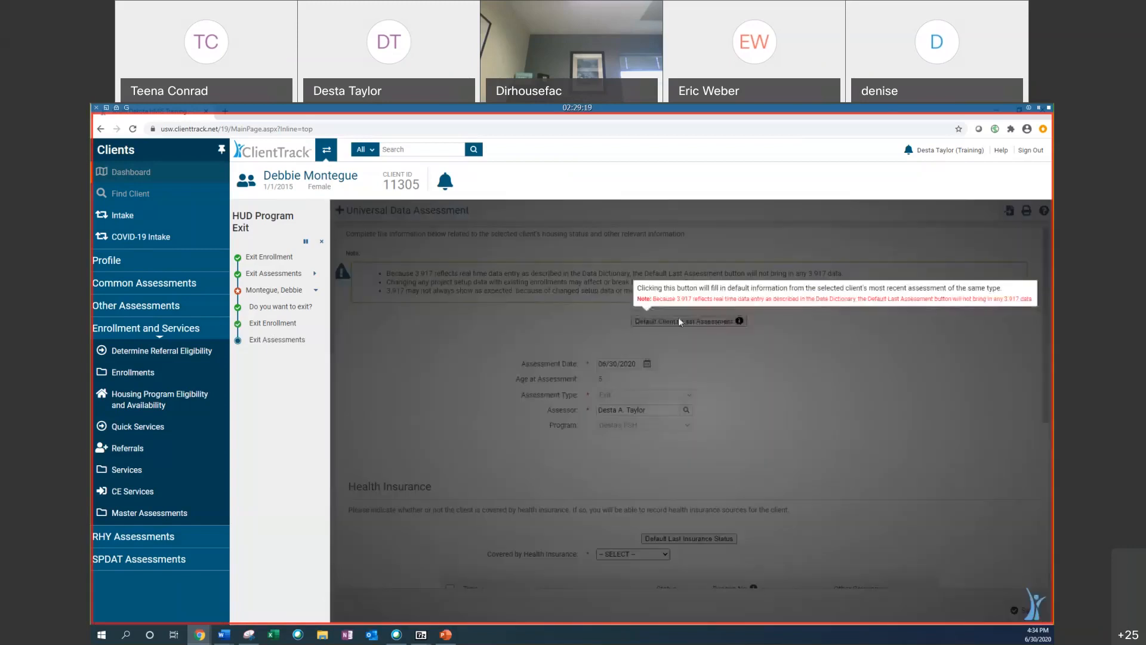
scroll(648, 452, "down", 3)
left_click(690, 388)
scroll(623, 516, "down", 2)
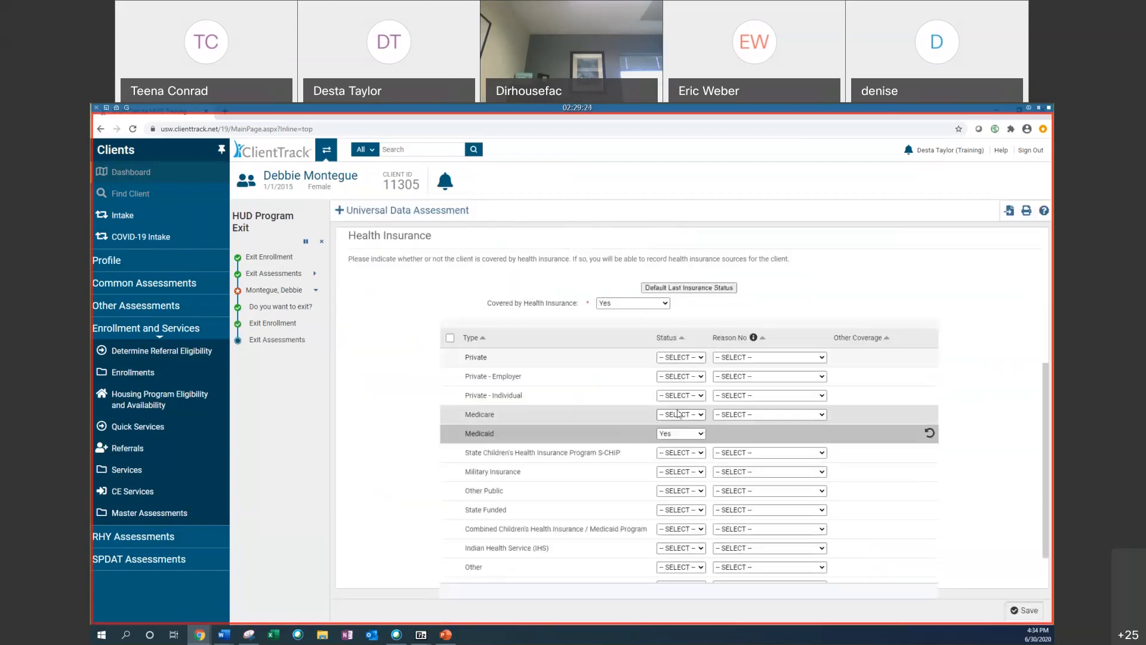
Step: Set the household member's Medicare status in the exit assessment's health insurance list
left_click(681, 414)
left_click(671, 443)
left_click(666, 434)
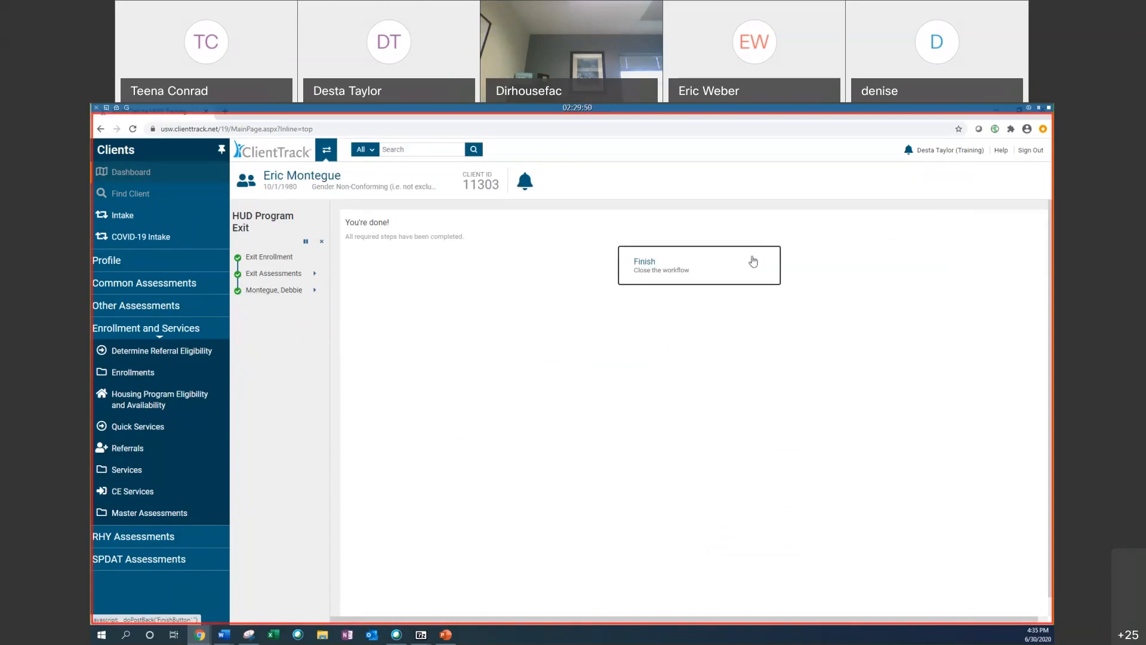
Step: Finish the exit workflow and review the client's enrollments and services on the dashboard
left_click(693, 263)
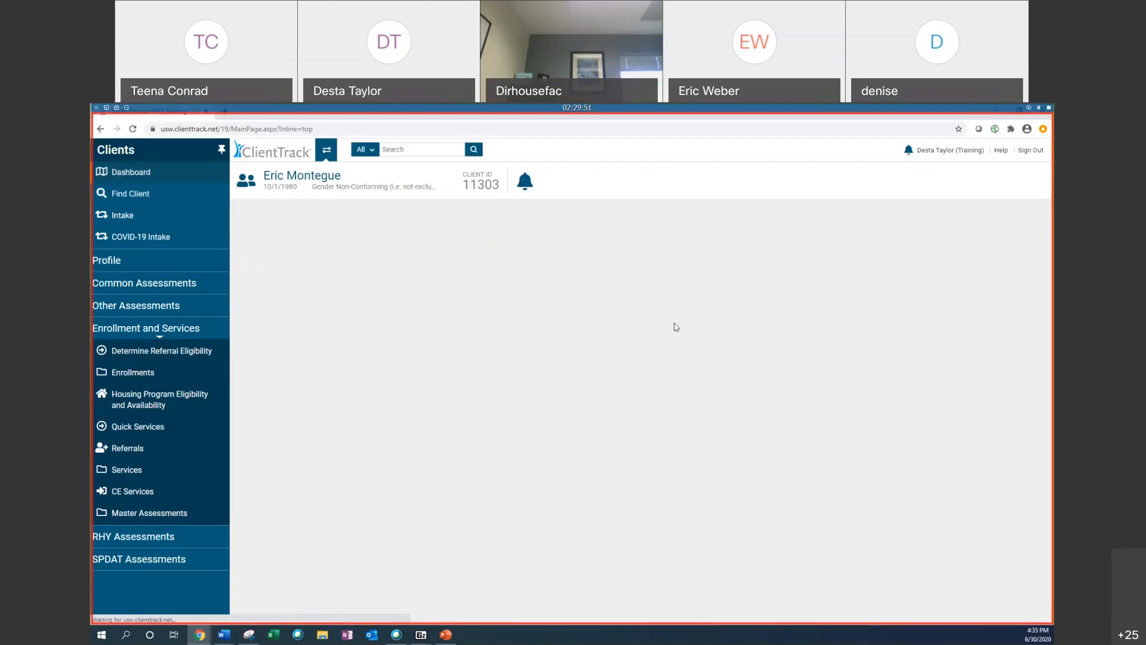
scroll(651, 487, "down", 1)
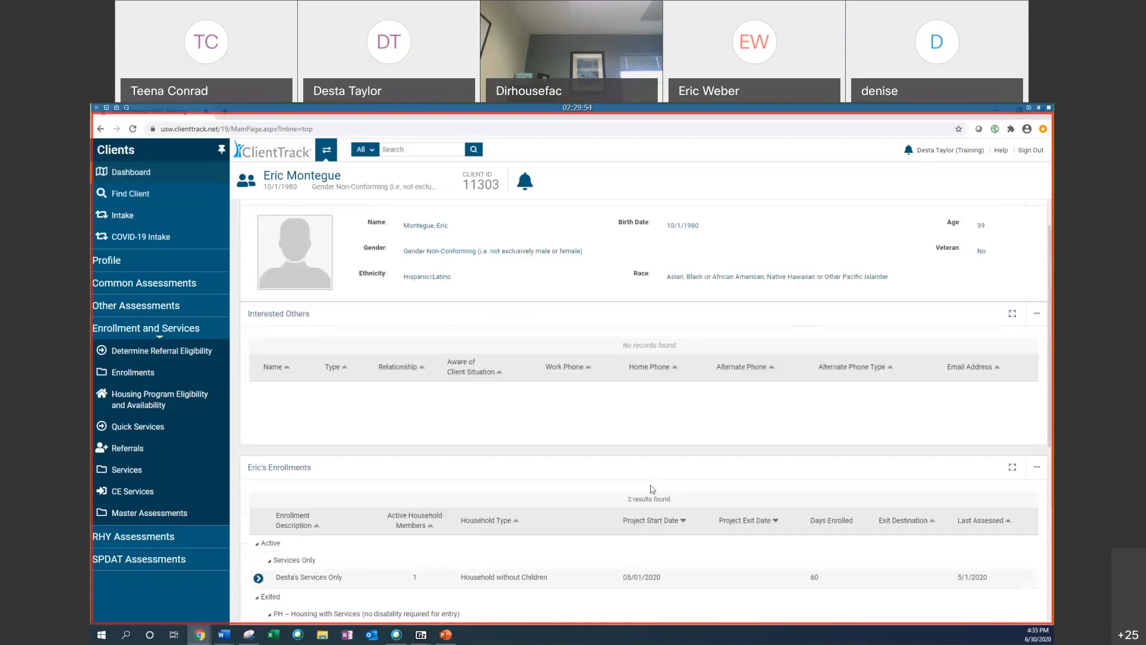
scroll(652, 489, "down", 3)
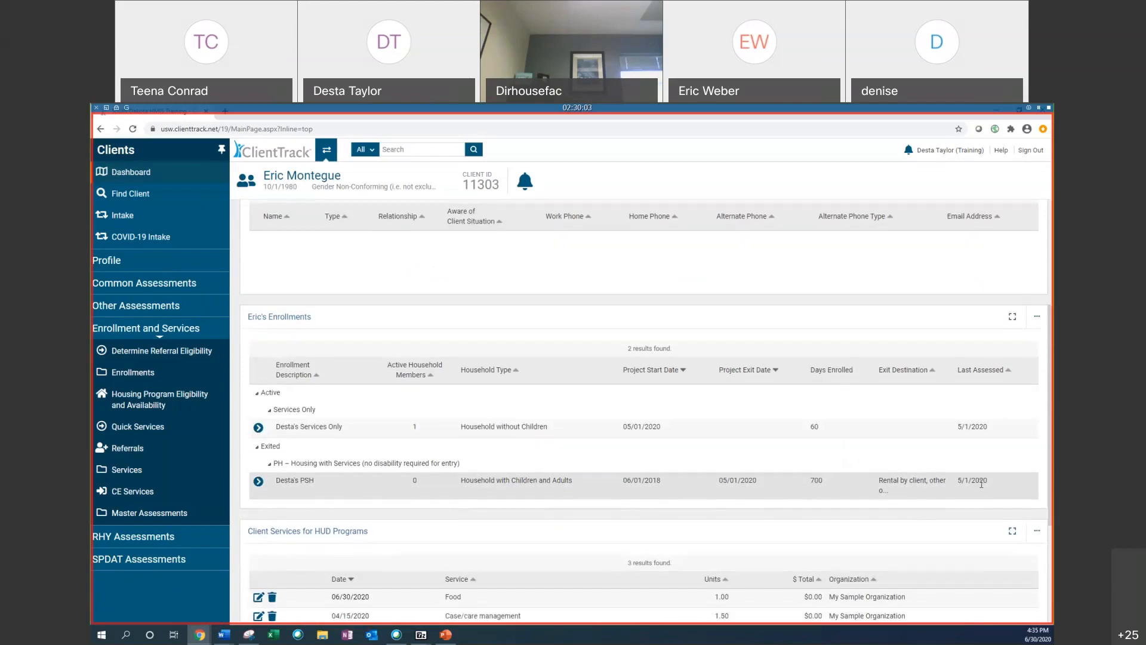
scroll(982, 485, "down", 1)
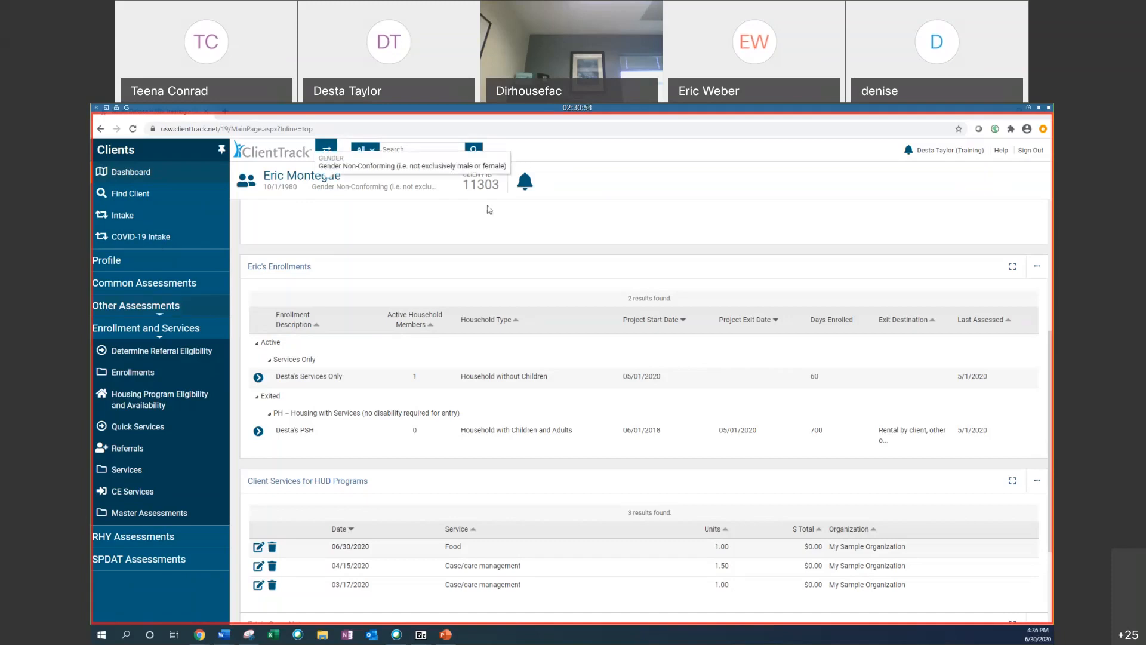
Step: Switch the active workspace to Reports
left_click(327, 149)
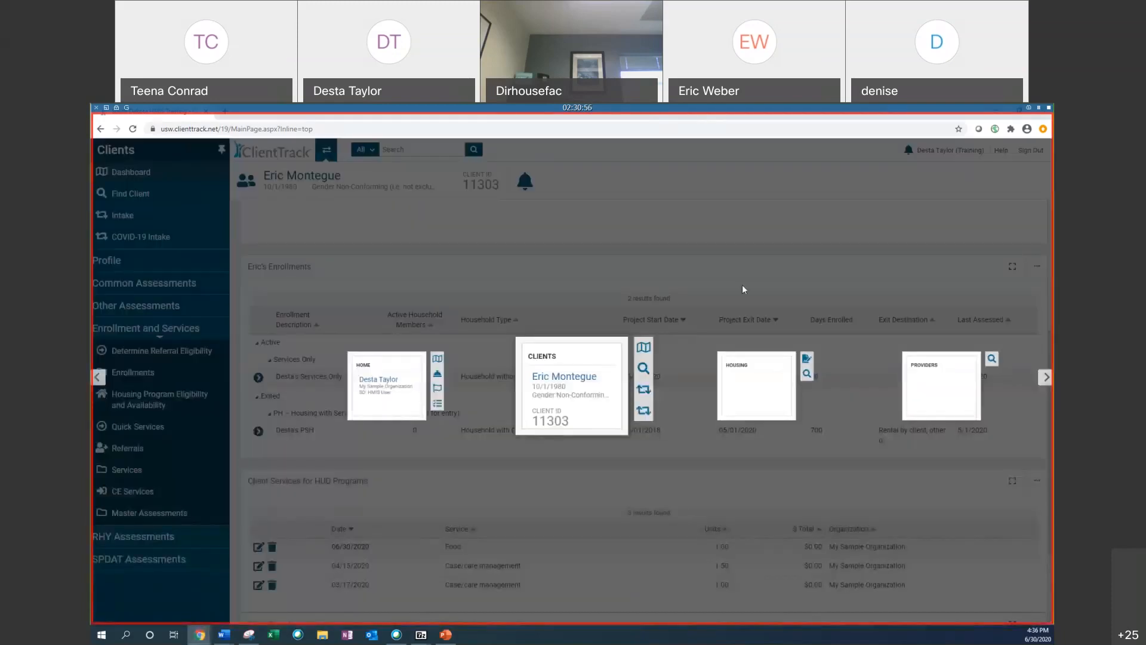
left_click(751, 223)
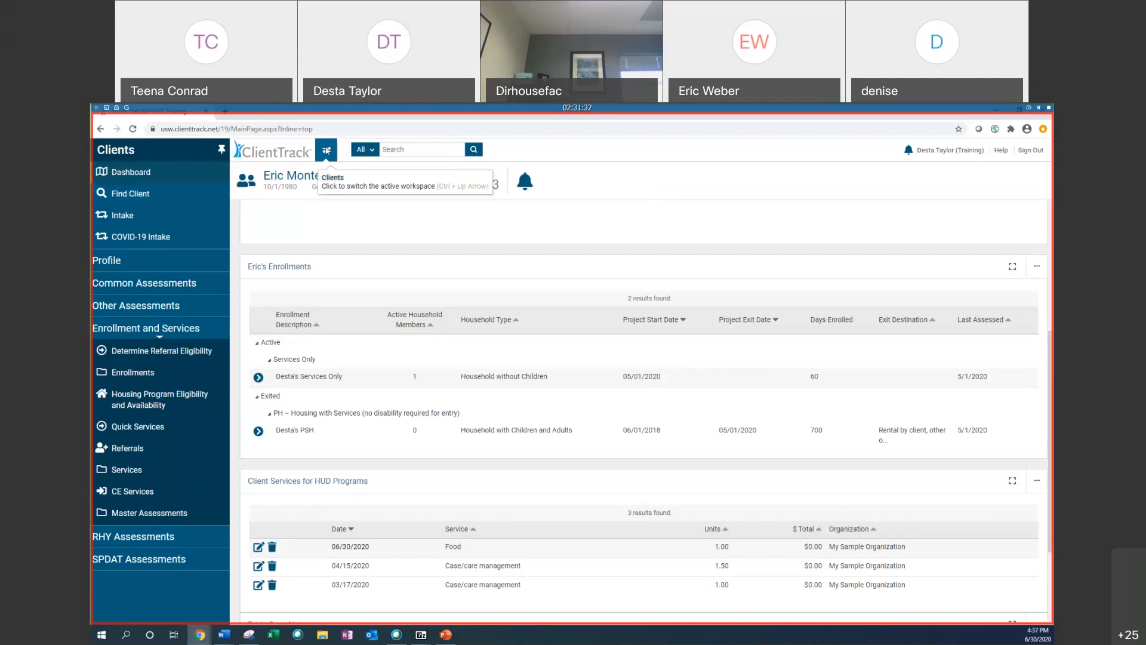
left_click(327, 151)
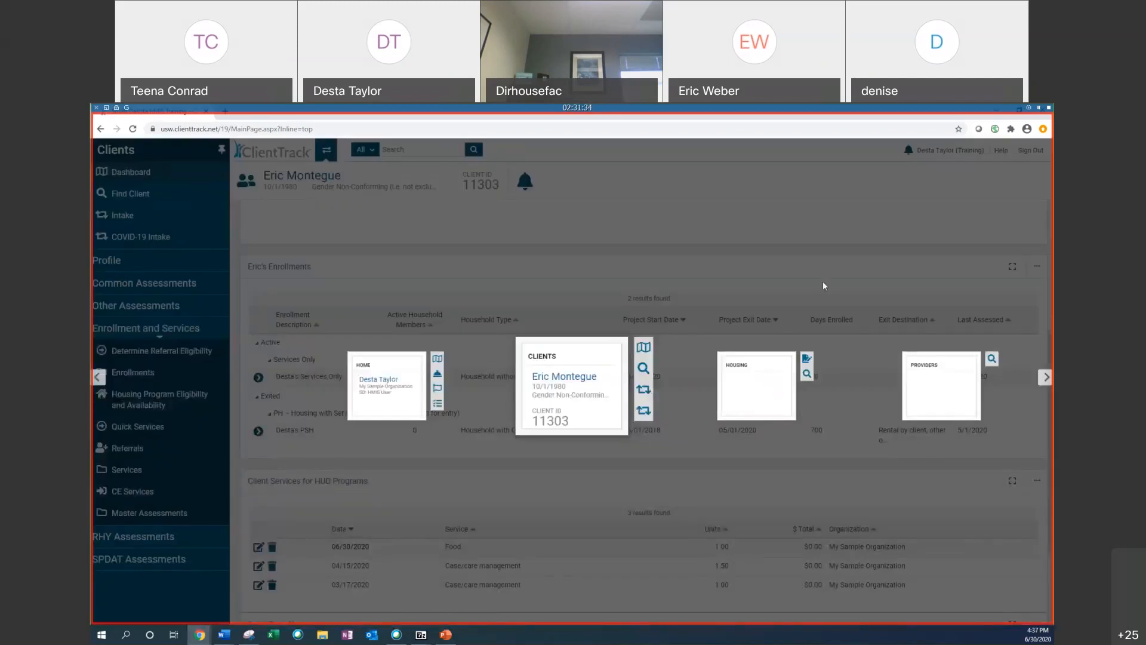
left_click(1046, 378)
left_click(1046, 378)
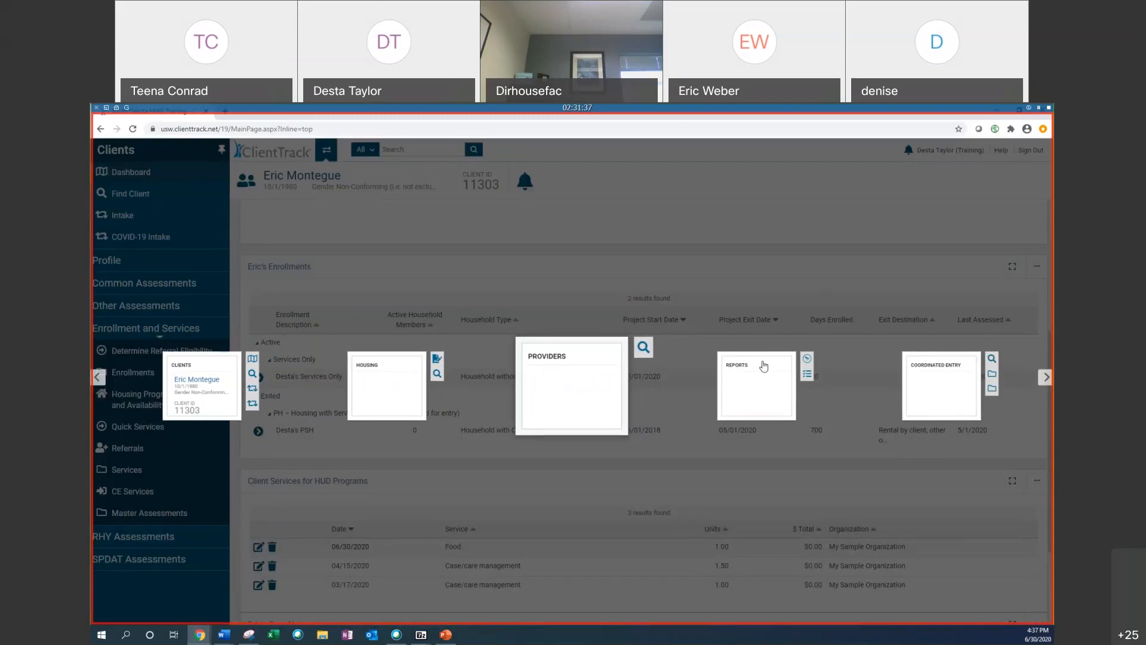
left_click(735, 365)
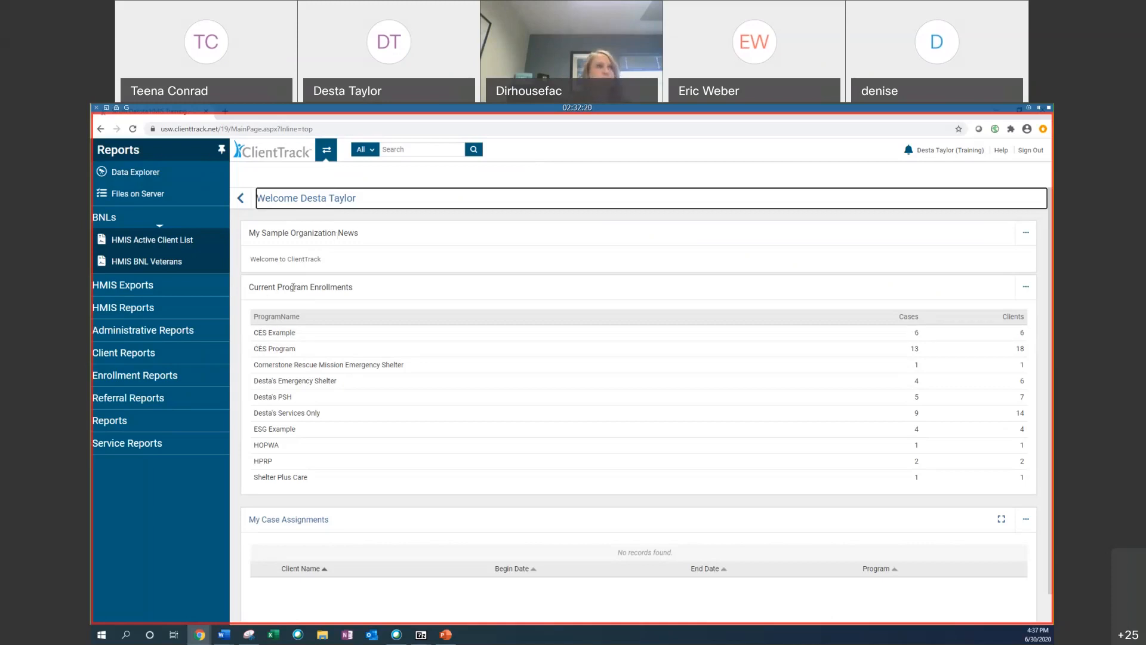
Step: Open the Data Explorer
scroll(324, 305, "down", 1)
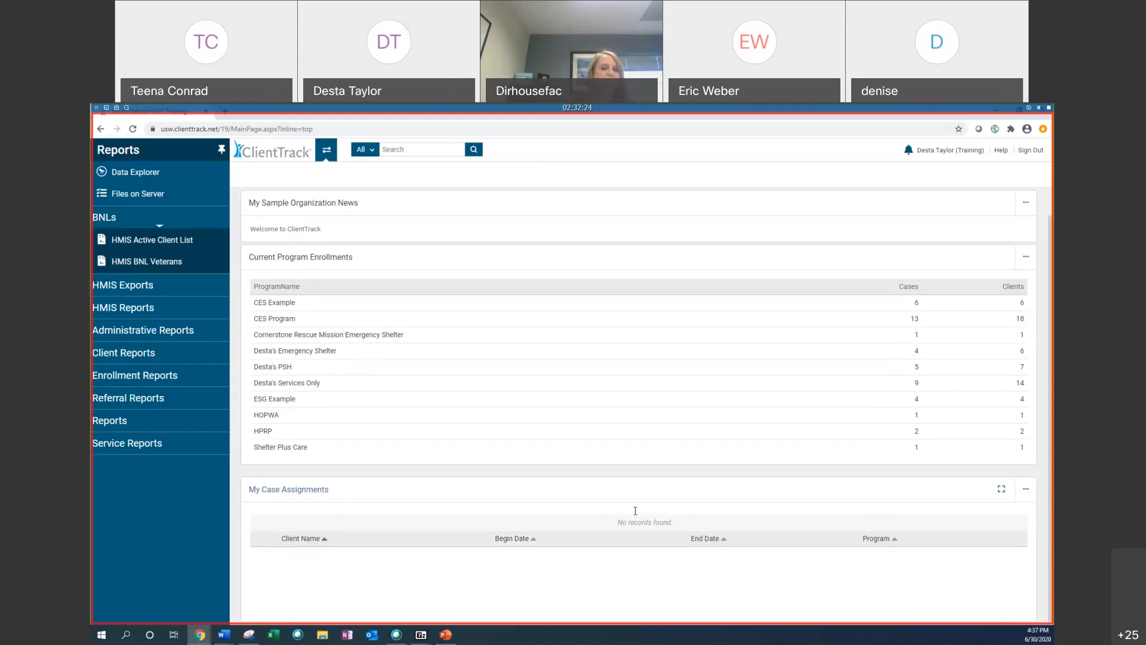
scroll(531, 296, "up", 1)
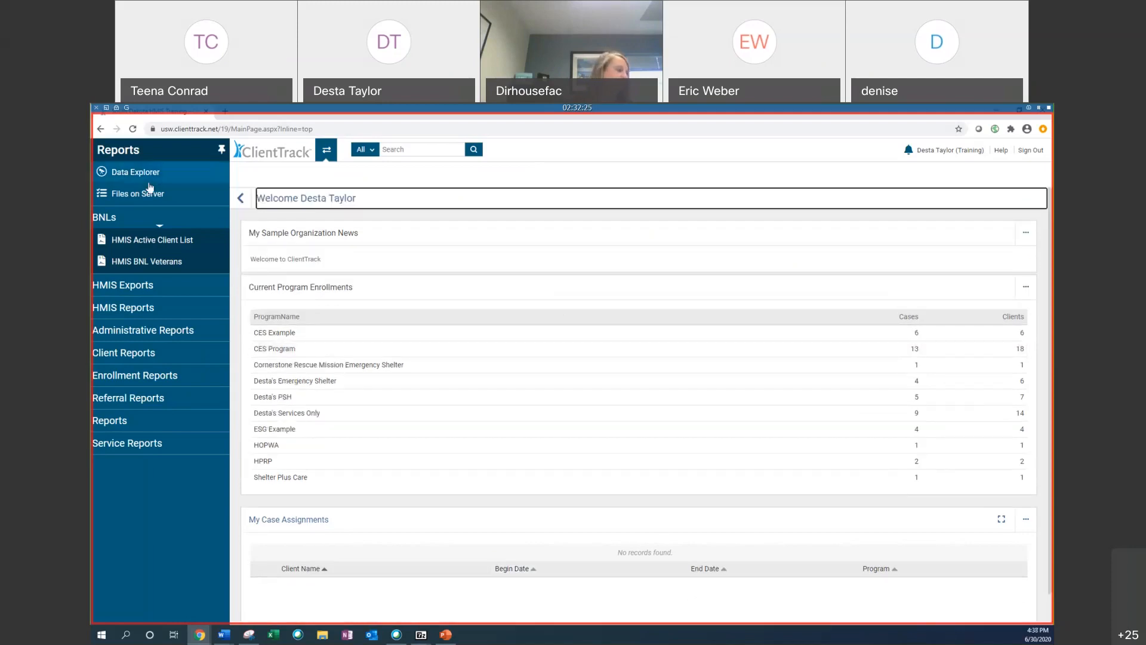
left_click(113, 174)
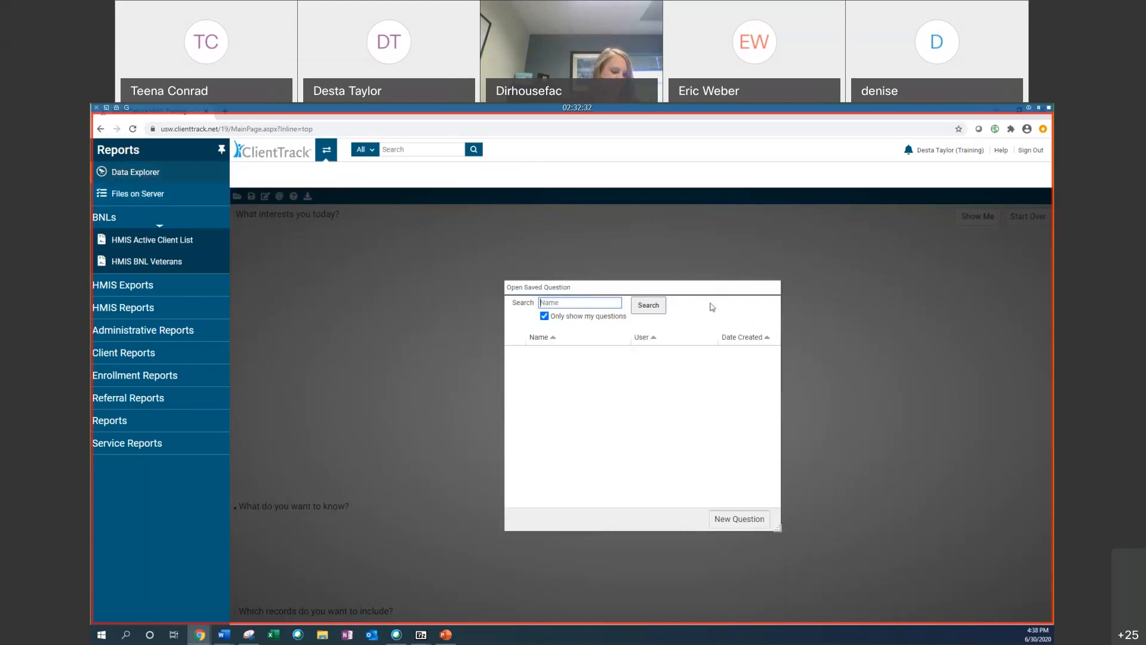
Step: Open the list of files available for download on the server
left_click(136, 195)
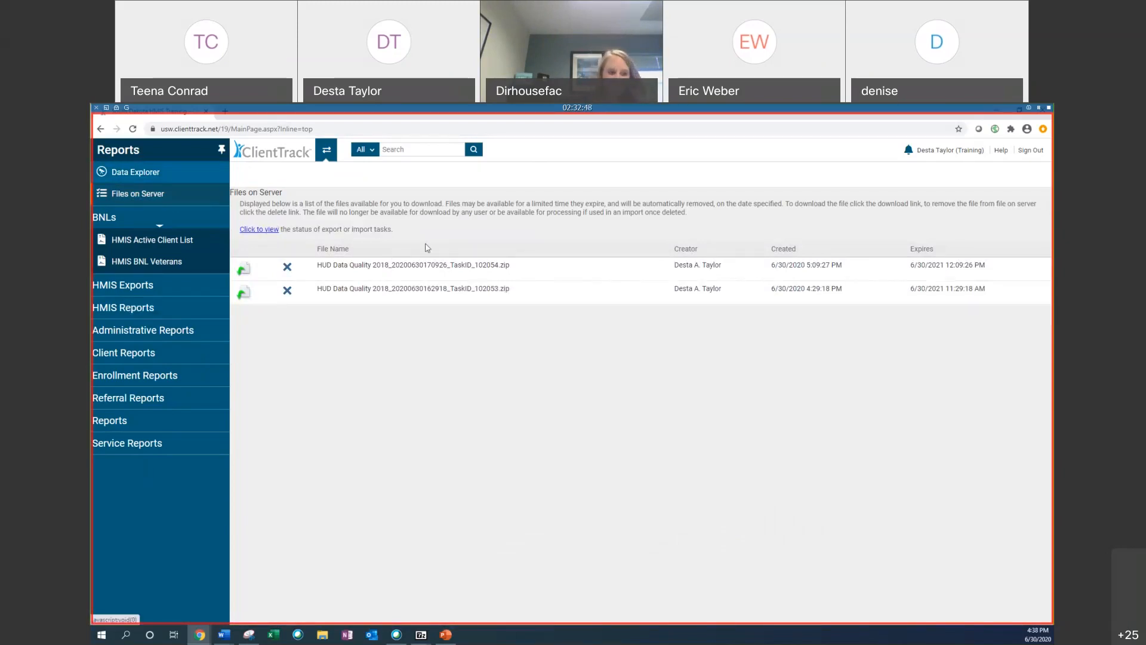
Step: Open the HMIS Active Client List report
left_click(121, 241)
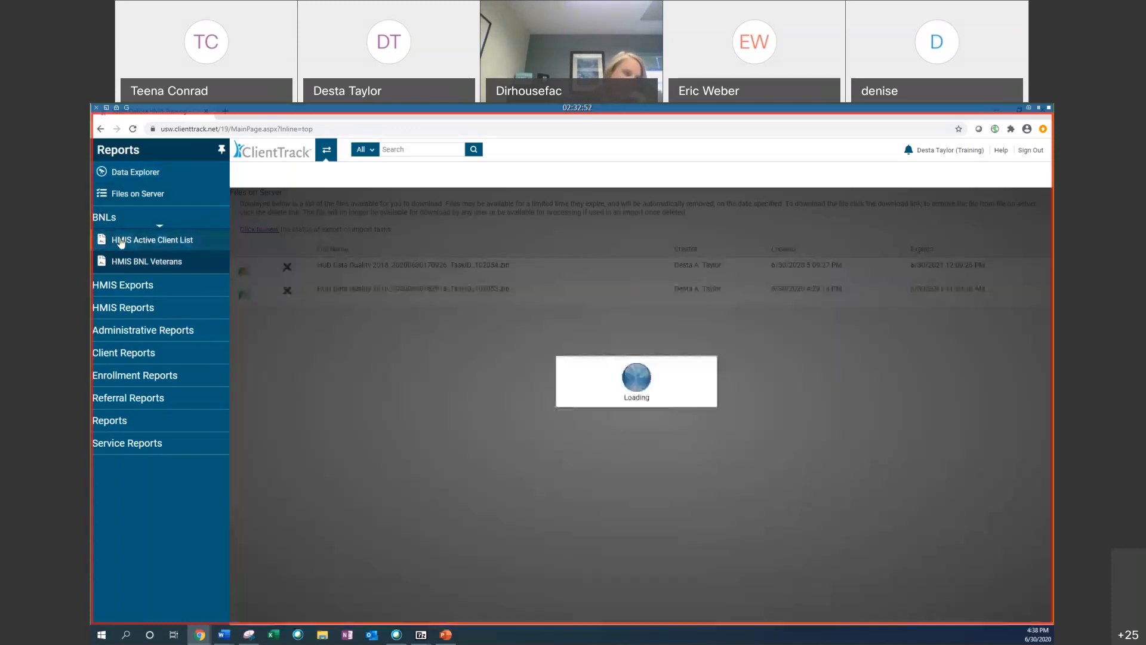
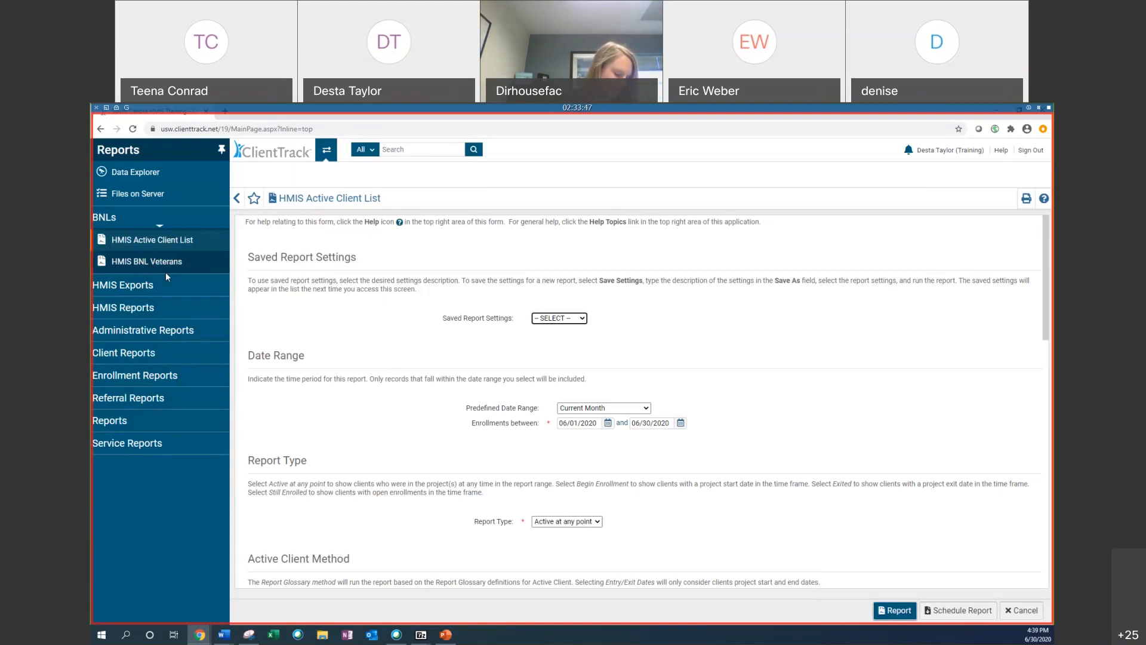
Step: Open the Clients in Programs report from the Enrollment Reports group
left_click(132, 358)
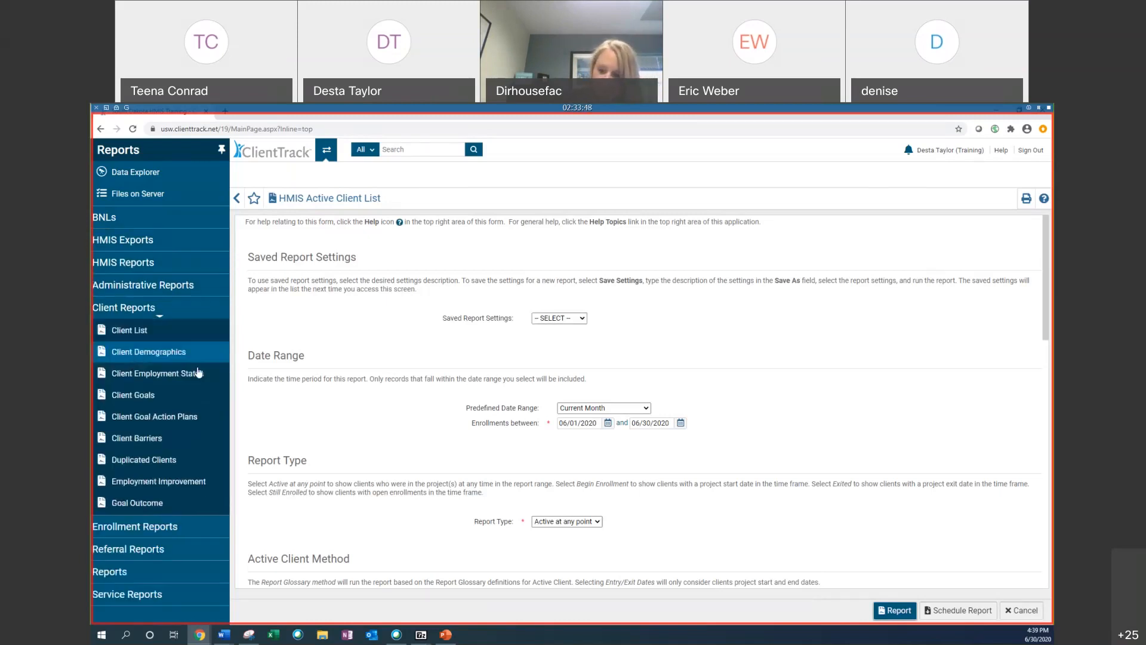
left_click(181, 532)
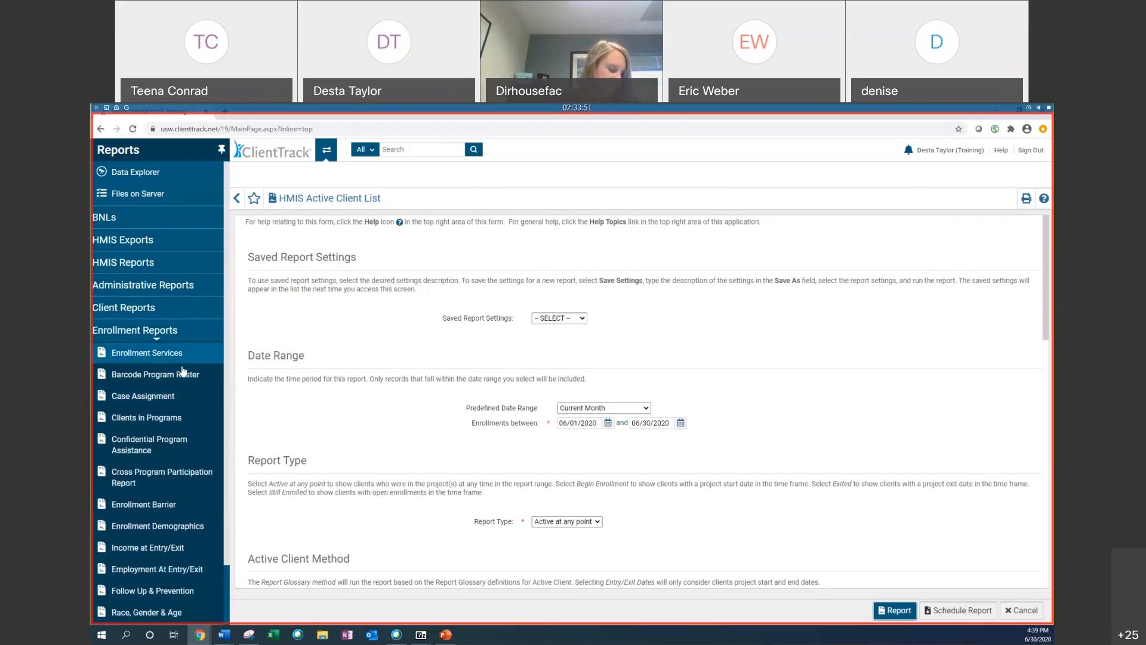
left_click(175, 420)
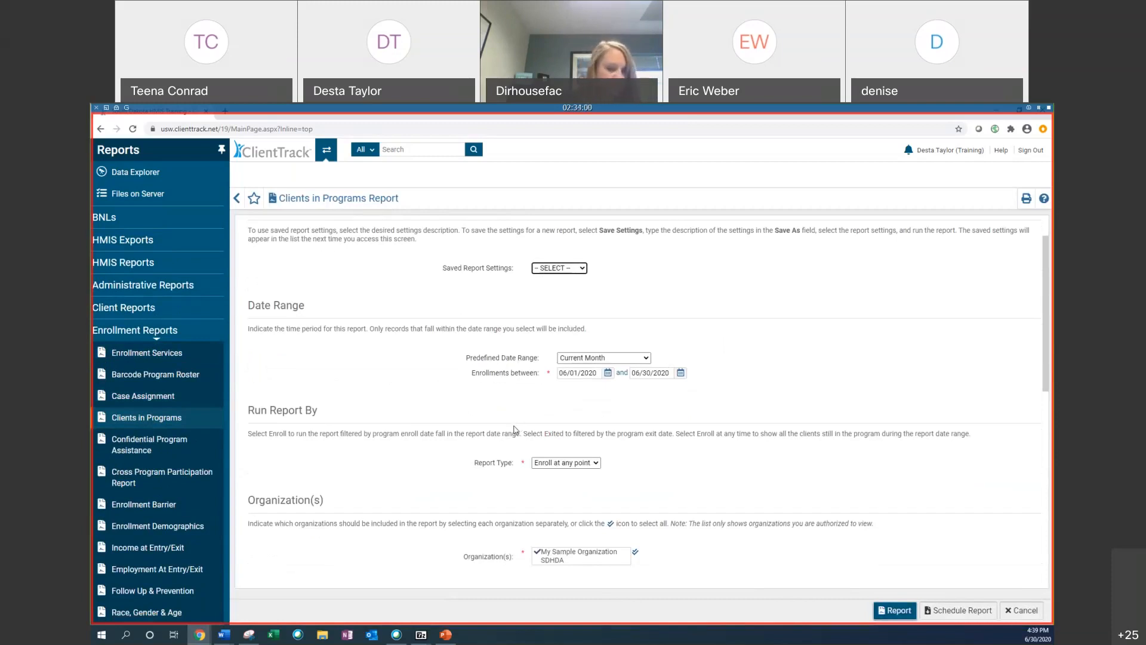
scroll(485, 406, "up", 2)
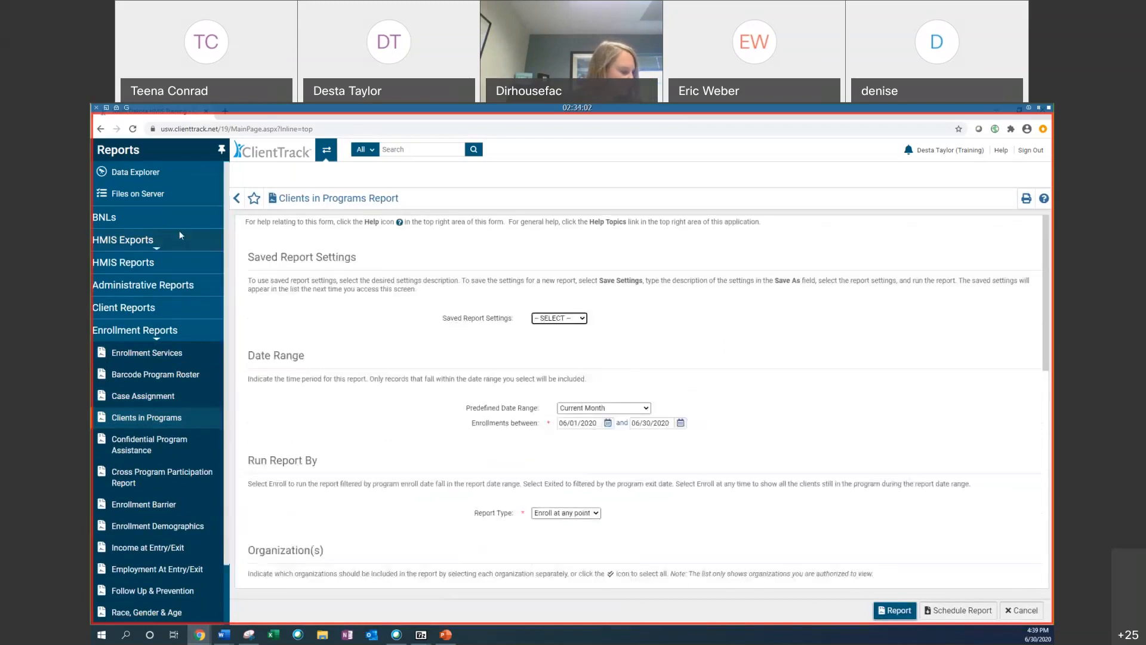
Step: Open the HUD Data Quality Report from the HMIS Reports group
left_click(147, 265)
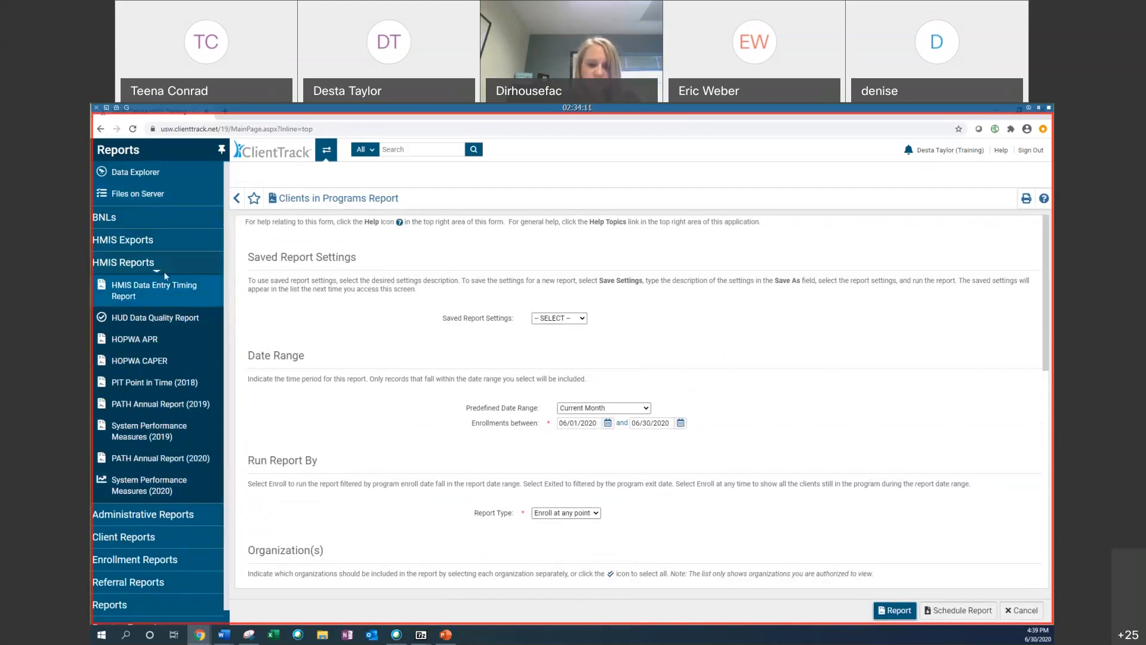
left_click(122, 241)
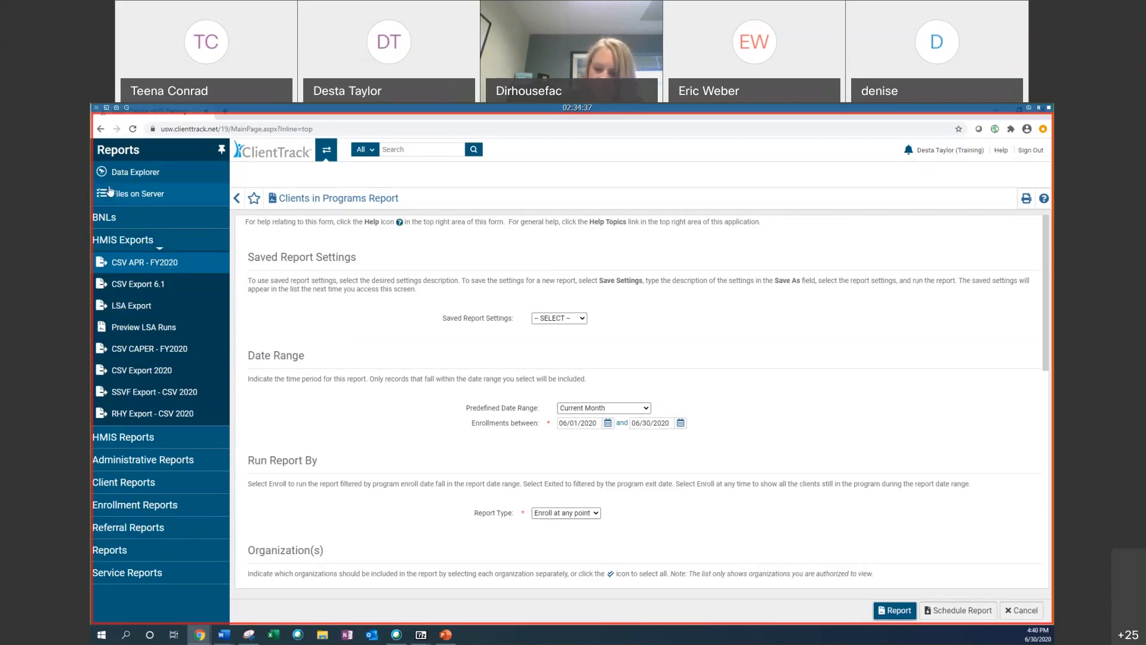
left_click(139, 439)
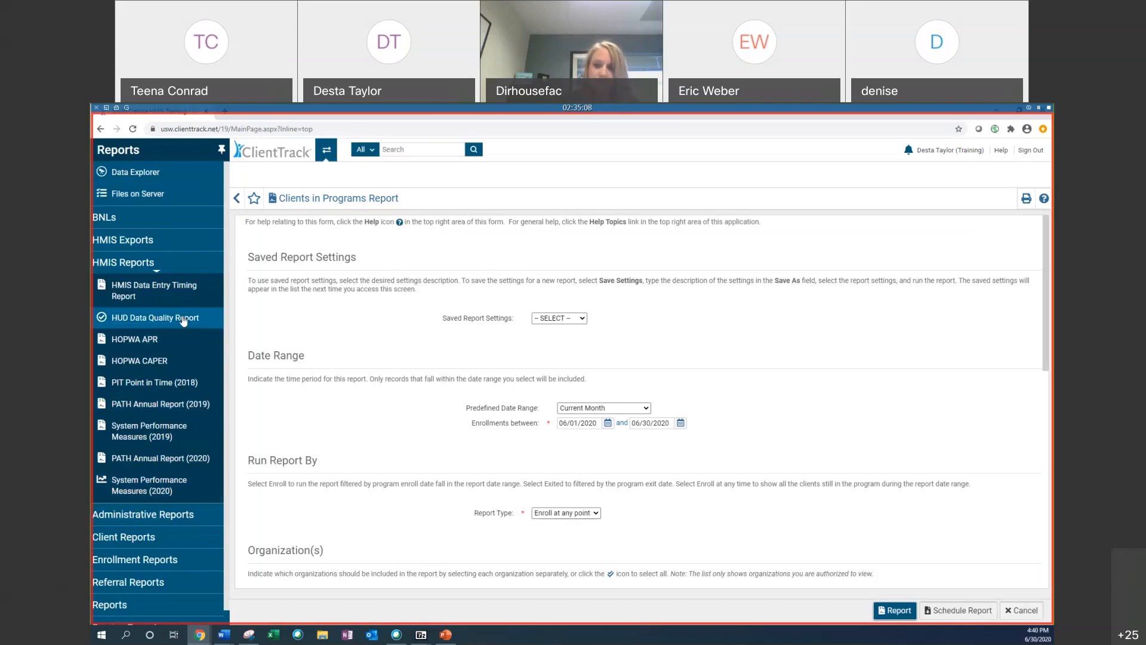
left_click(183, 320)
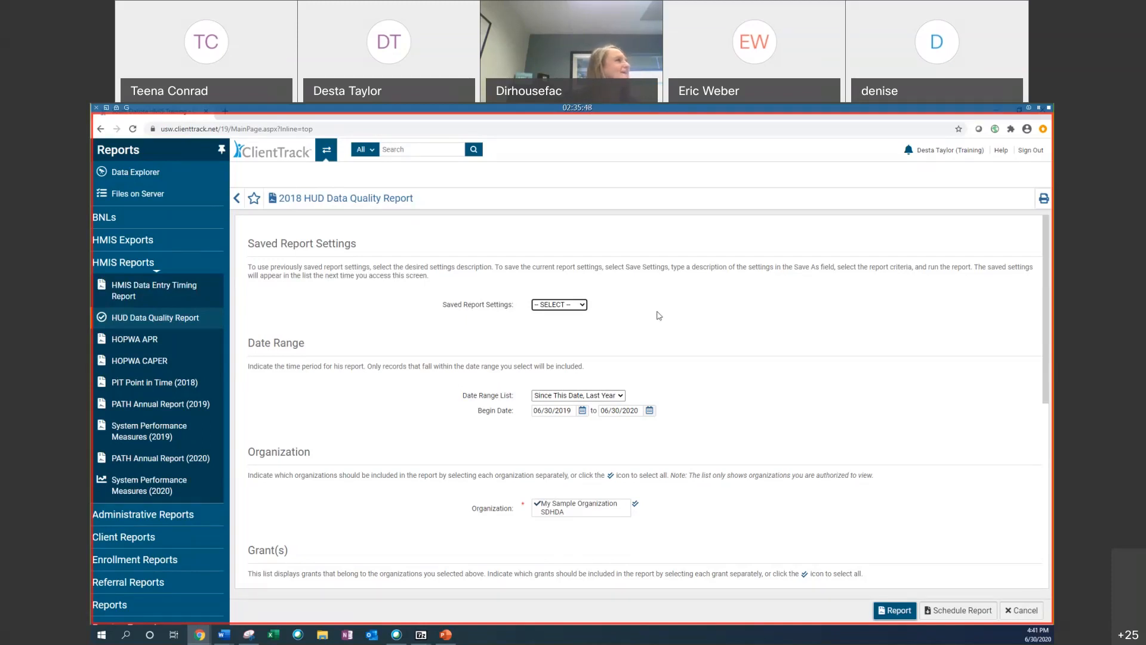
left_click(158, 327)
Step: Select Since This Date, Last Year as the report's date range
scroll(591, 298, "down", 1)
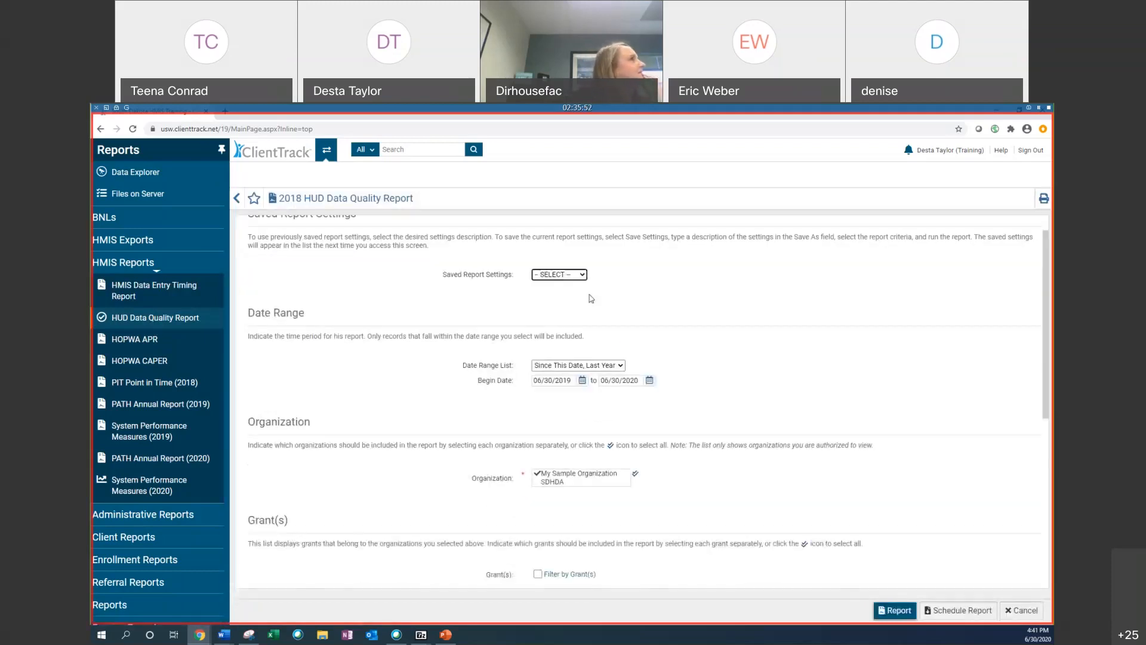
scroll(591, 299, "down", 2)
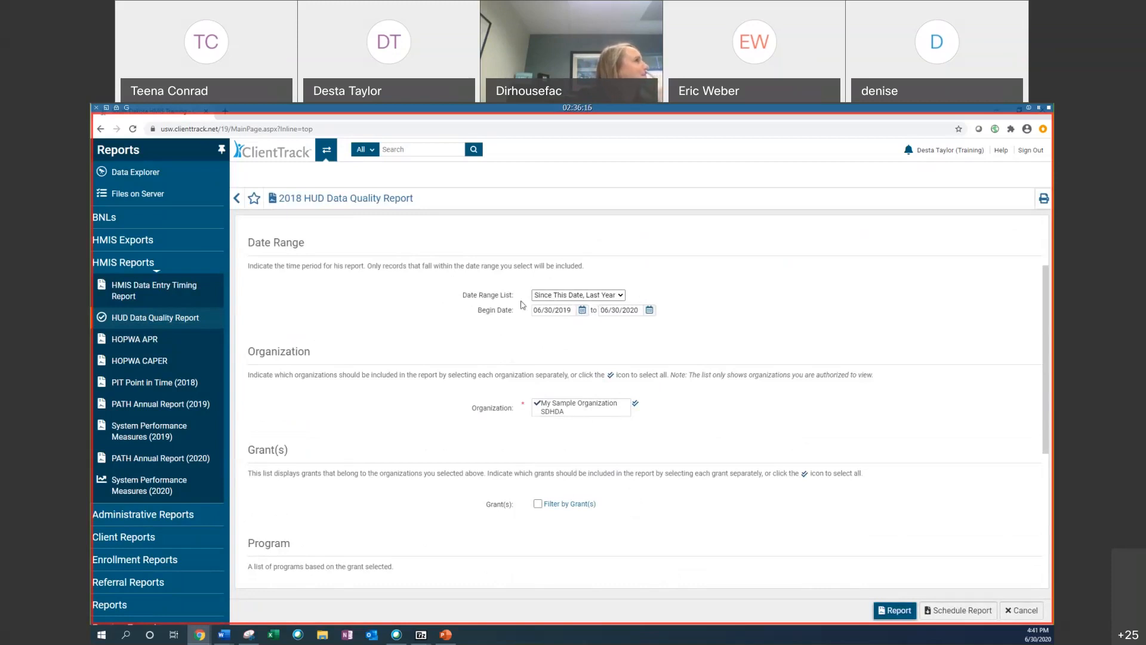
left_click(543, 297)
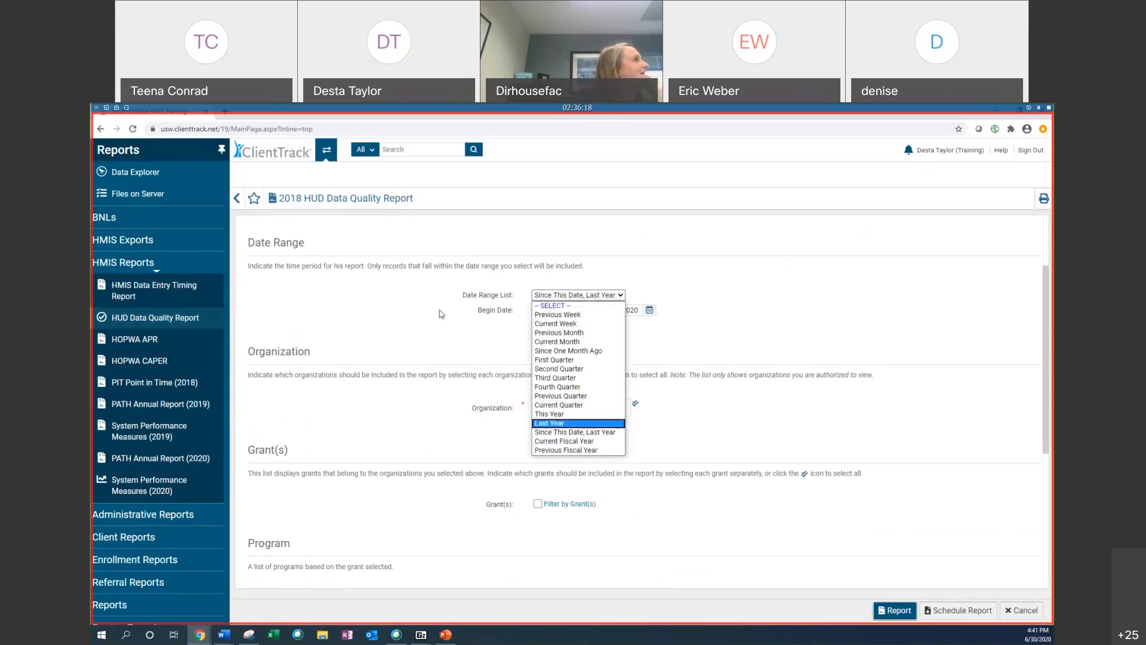
left_click(547, 297)
left_click(546, 296)
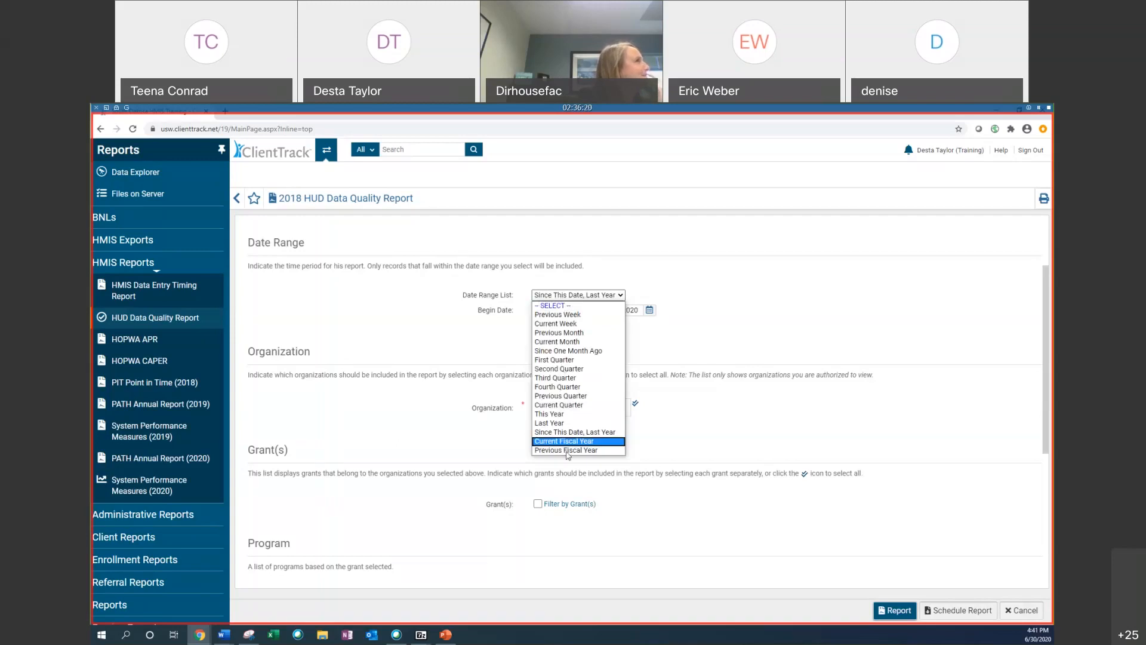
left_click(573, 432)
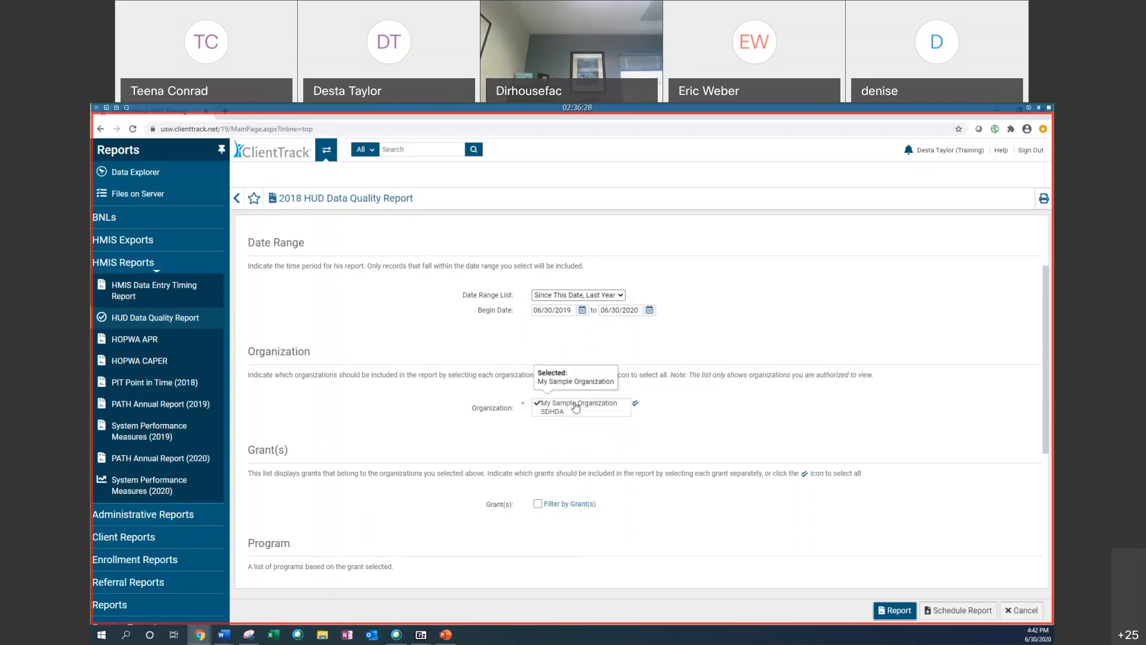
Step: Filter the report by program and select only Desta's Services Only
scroll(471, 418, "down", 1)
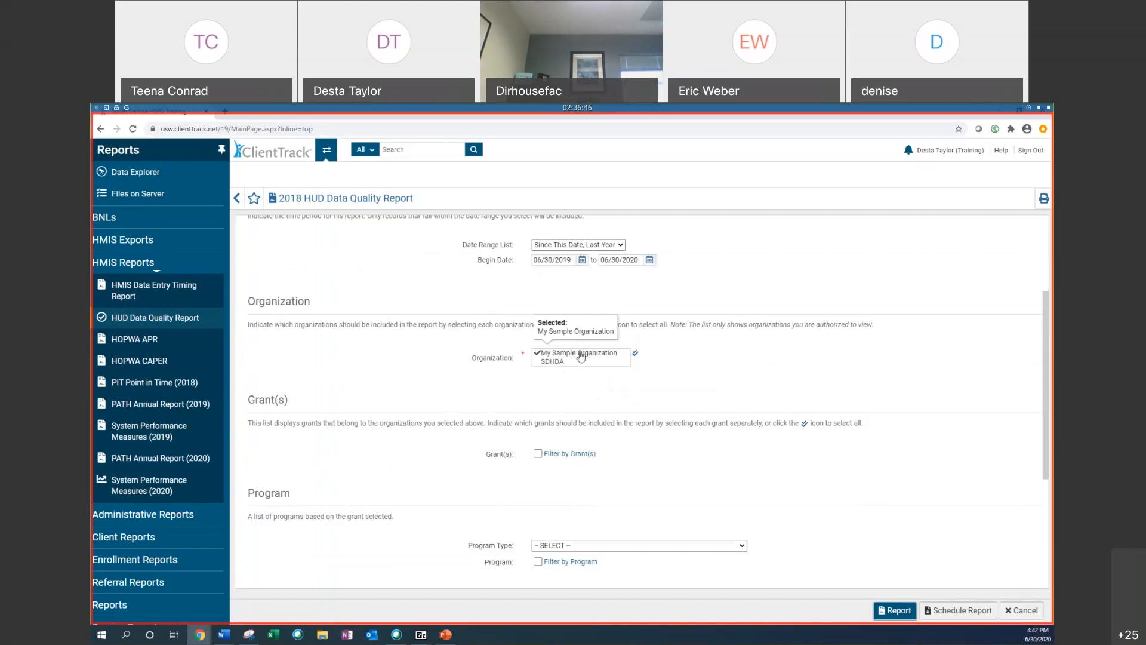
mouse_move(941, 153)
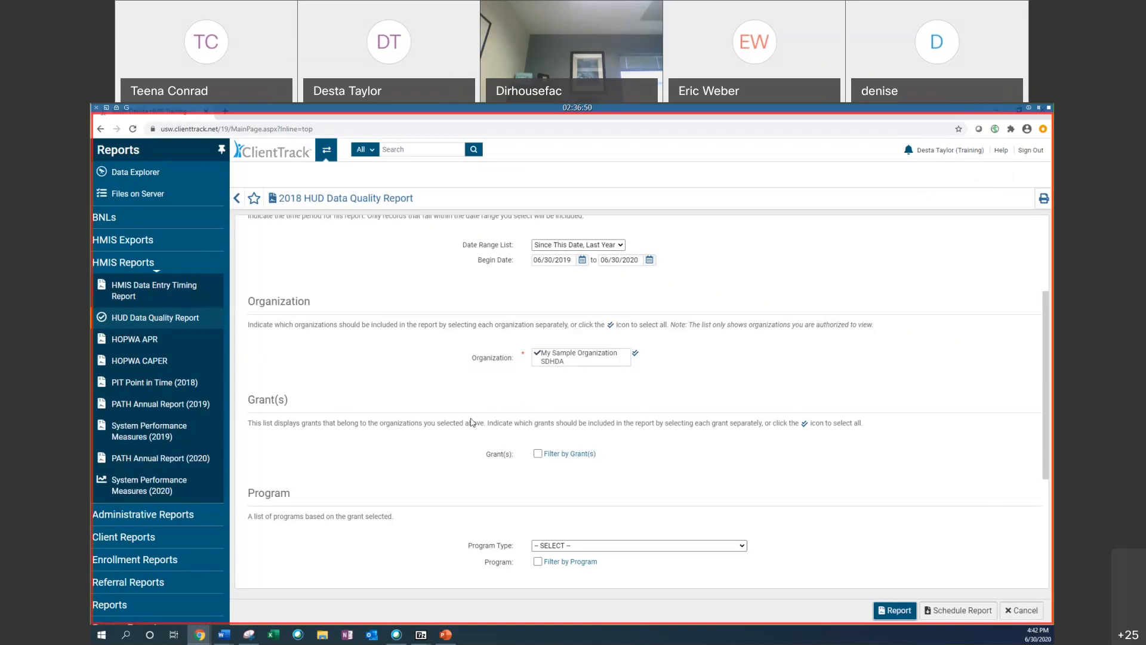
scroll(610, 451, "down", 2)
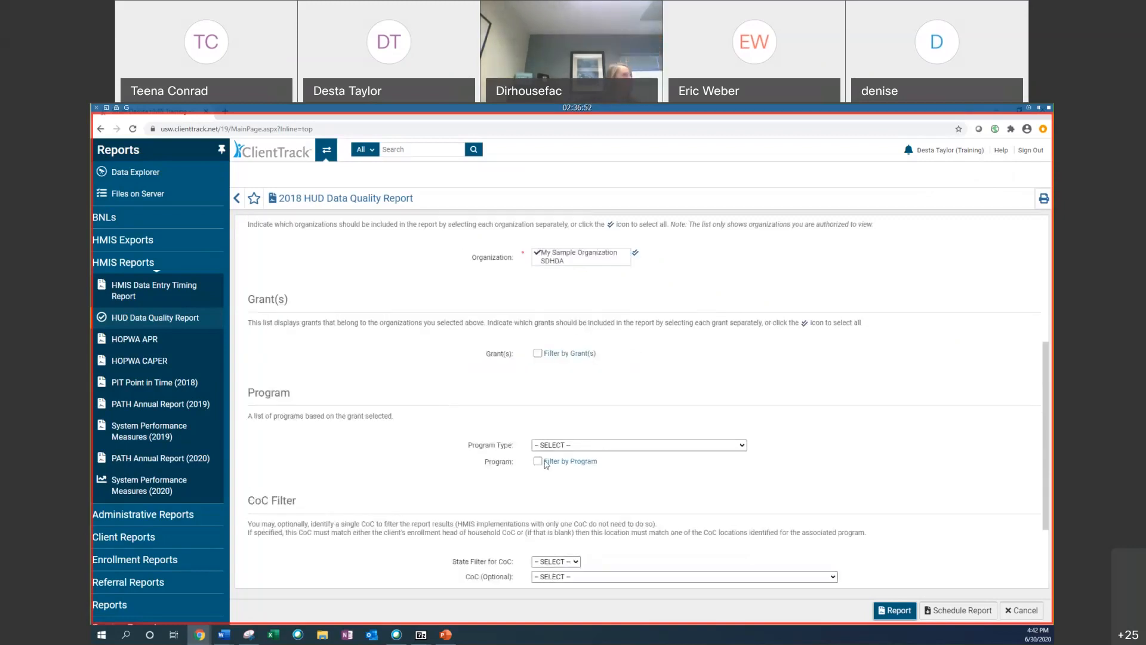
scroll(360, 408, "down", 1)
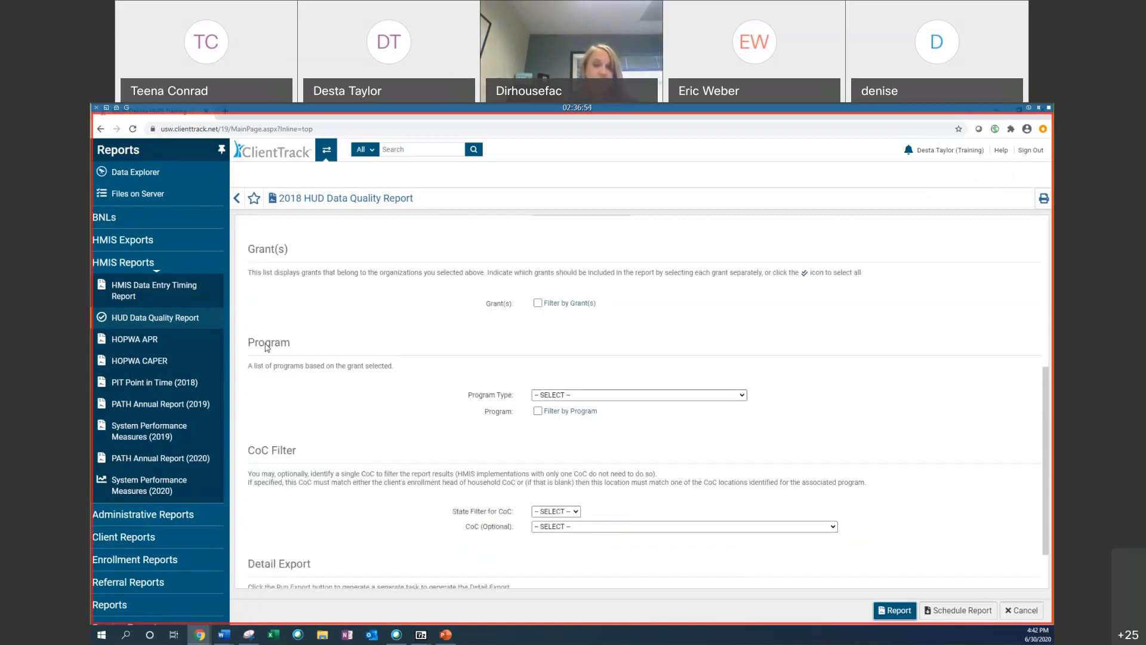
left_click(538, 411)
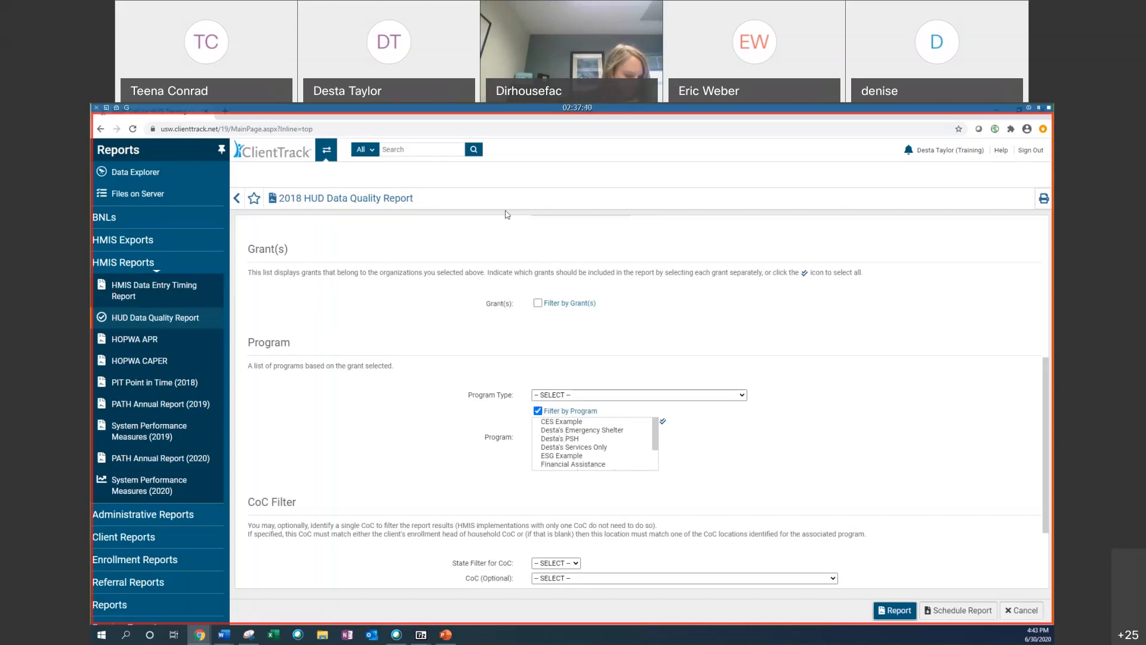
left_click(569, 440)
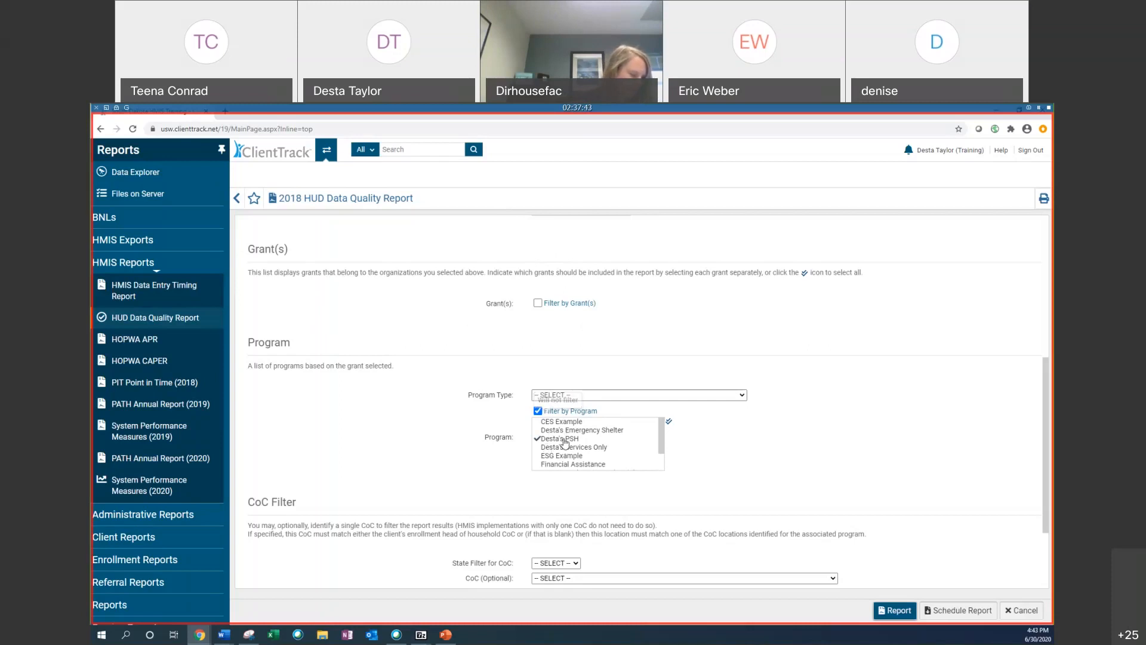
left_click(588, 448)
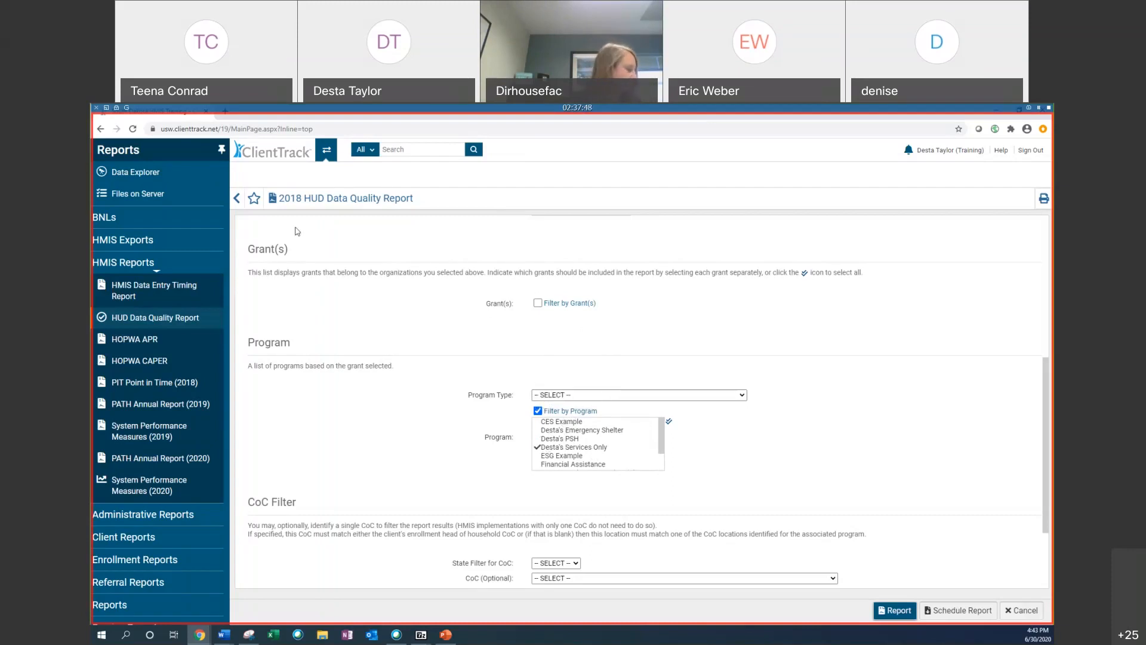
Step: Run the HUD Data Quality Report with SSN masking set to XXX-XX-0000
scroll(349, 253, "up", 3)
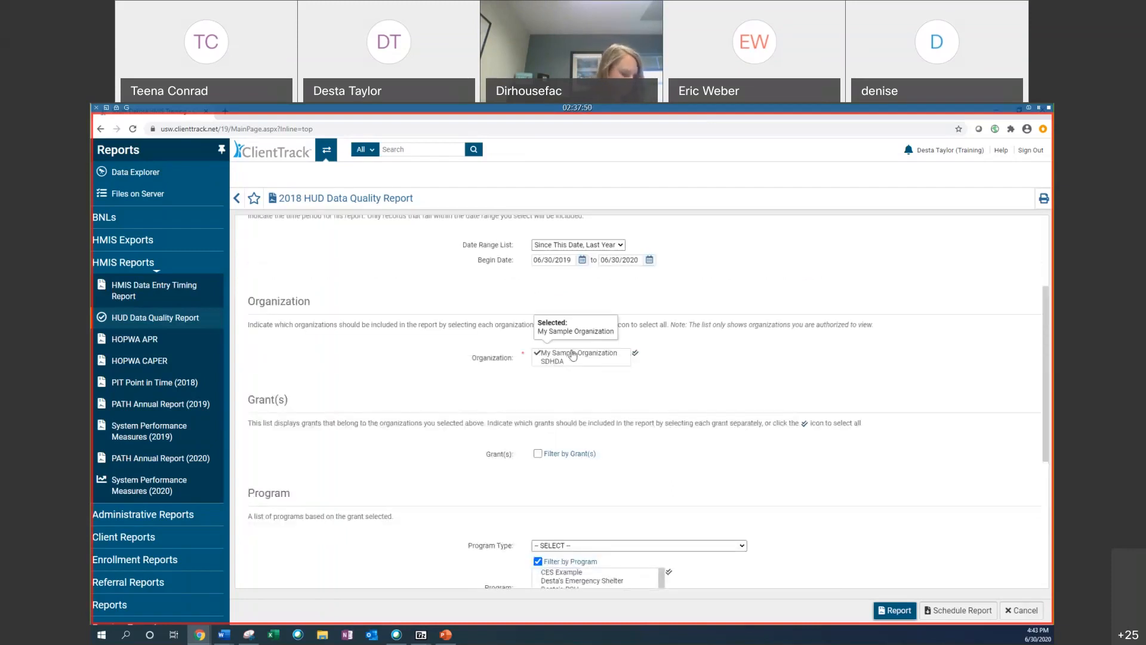
scroll(579, 357, "down", 3)
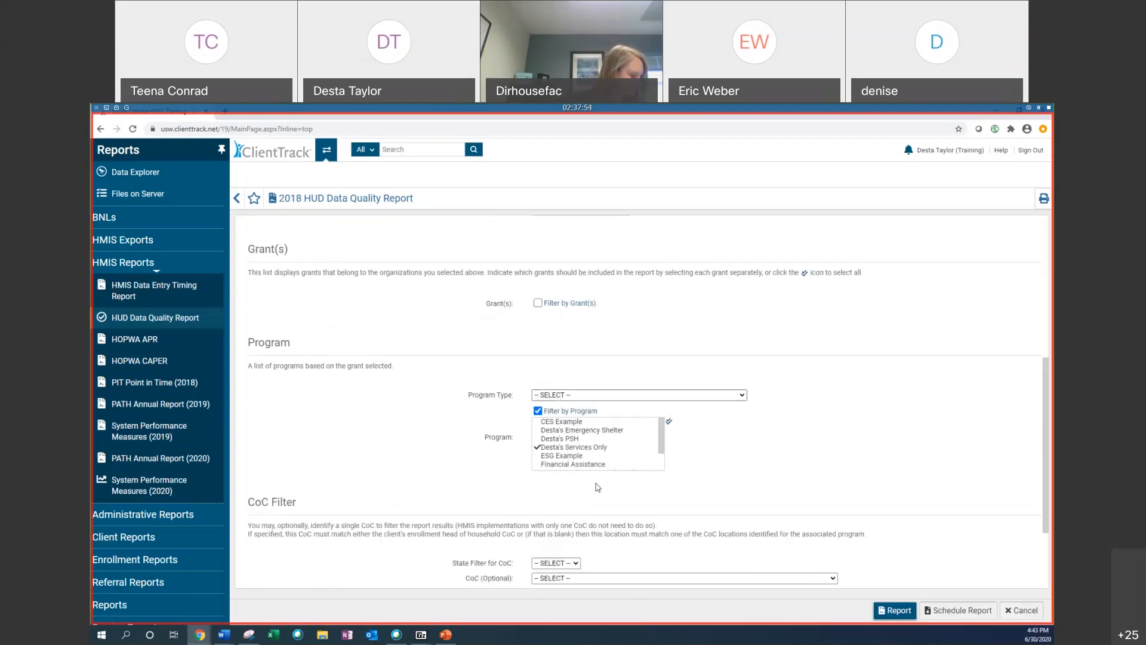
scroll(595, 451, "down", 2)
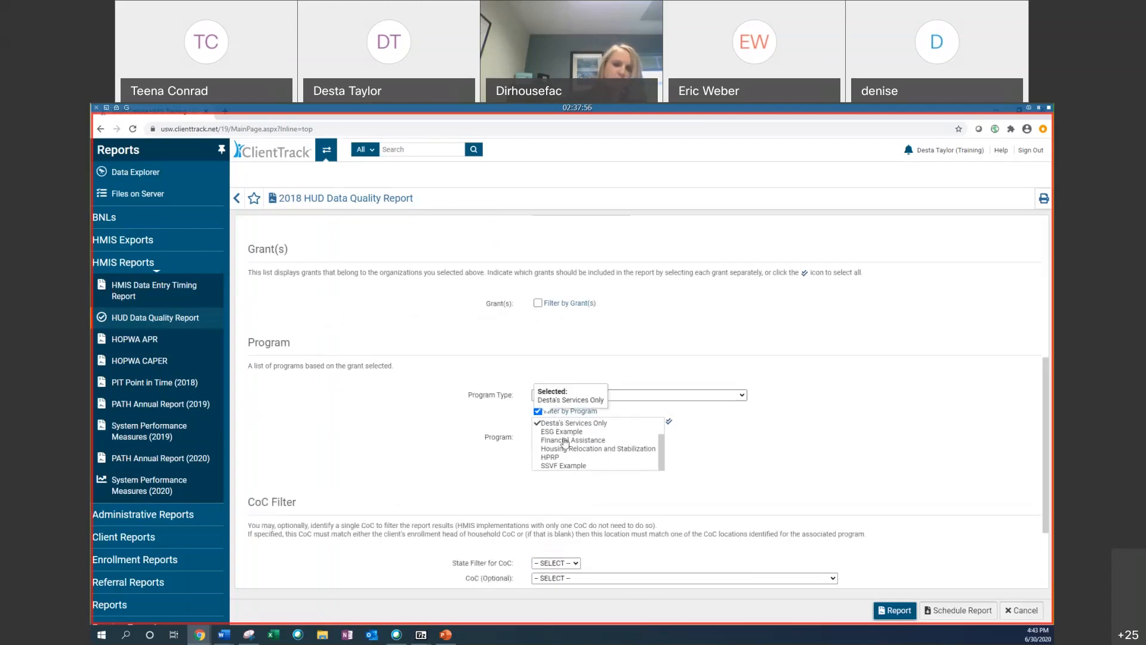
scroll(479, 417, "down", 2)
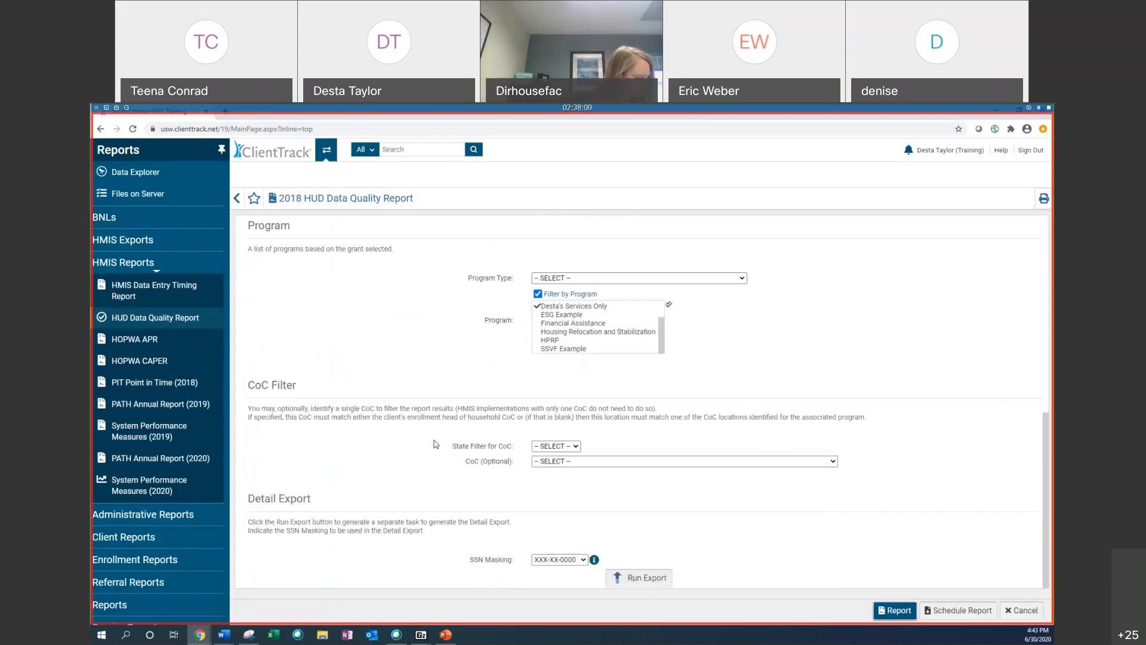
left_click(559, 449)
left_click(559, 461)
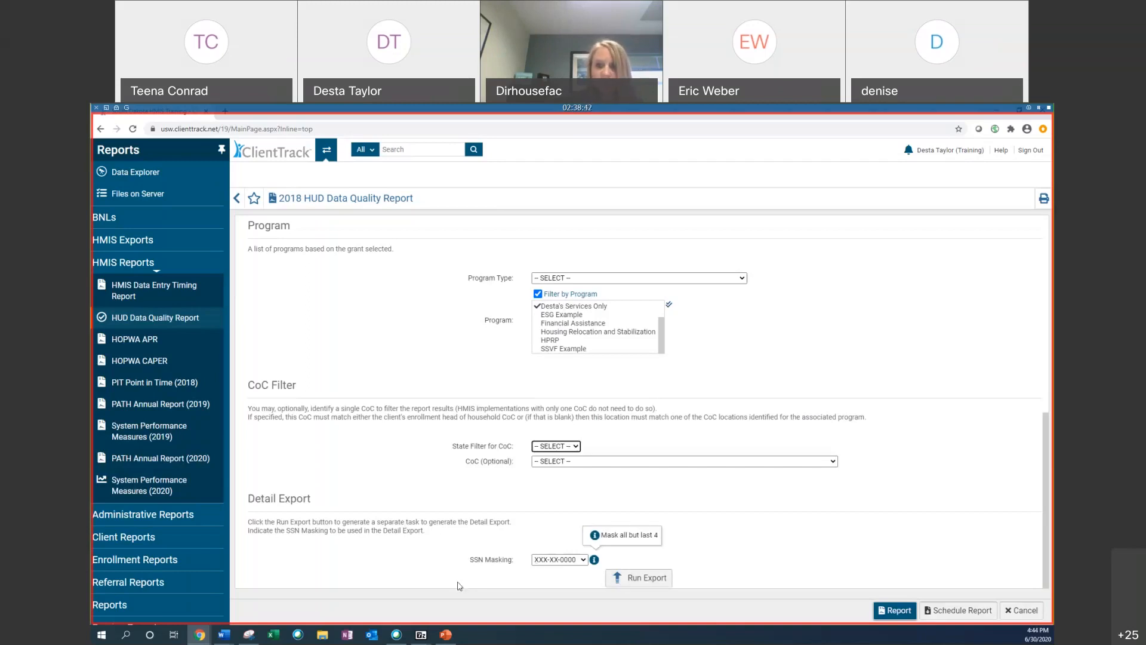
left_click(552, 562)
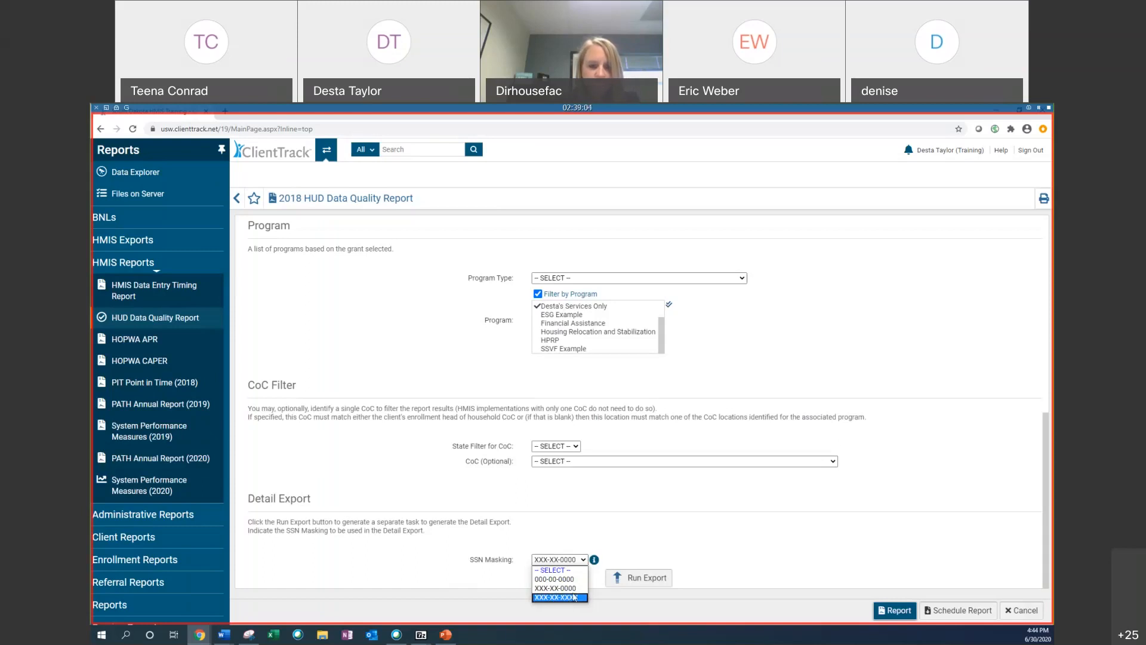
left_click(579, 560)
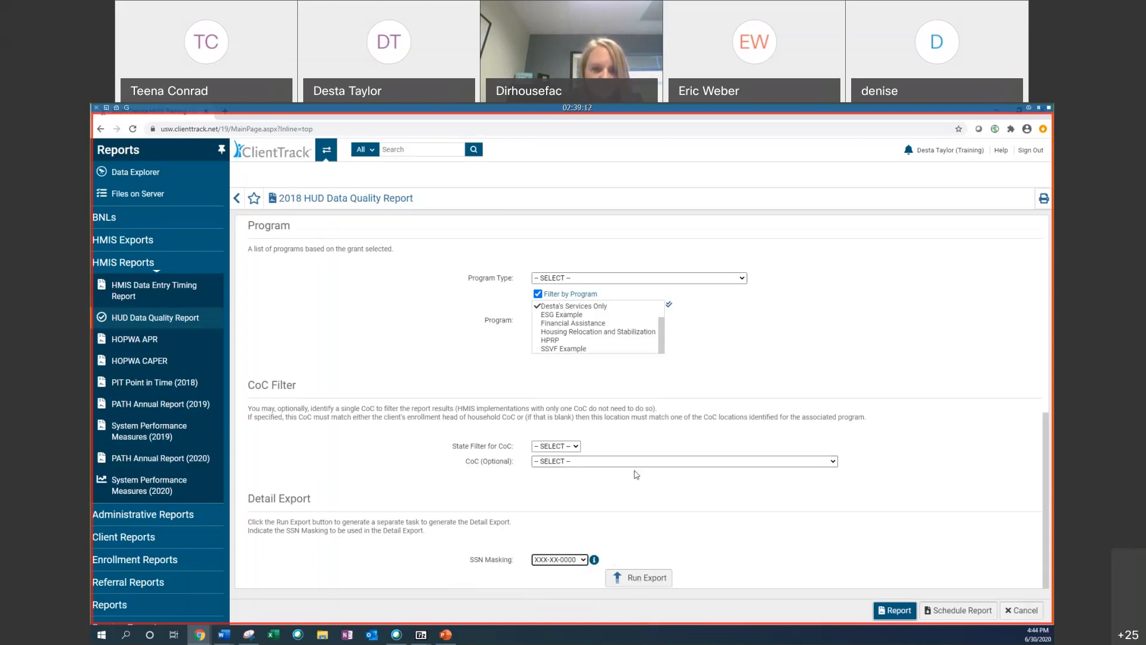
left_click(896, 610)
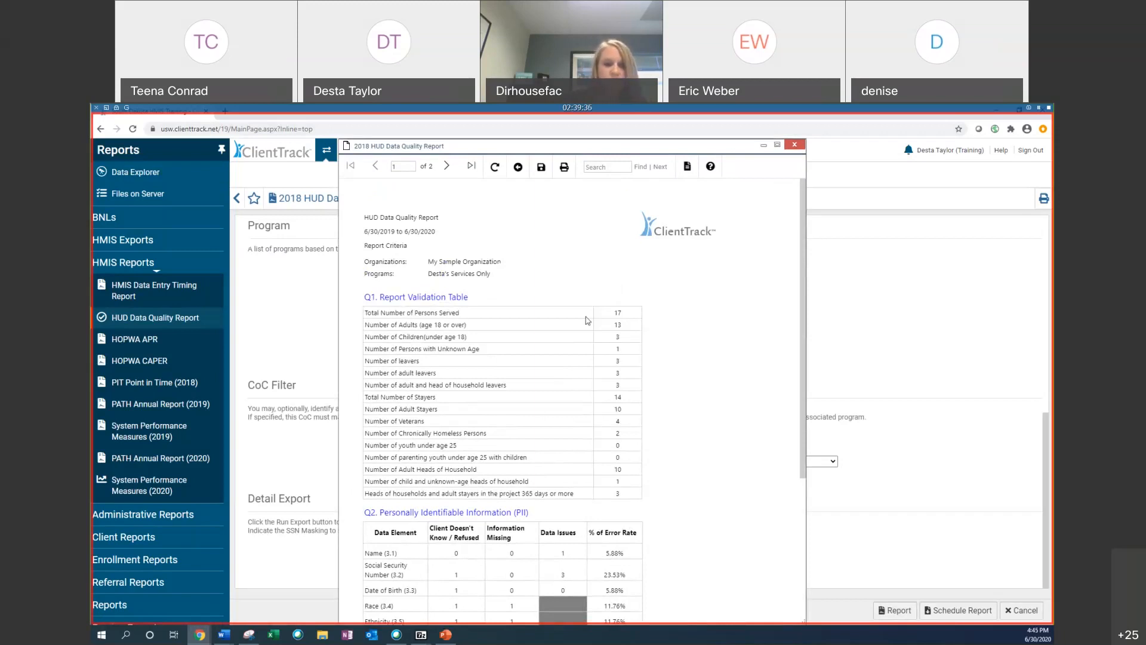
Step: Review the generated report's validation, personally identifiable information and data element tables
scroll(555, 206, "down", 2)
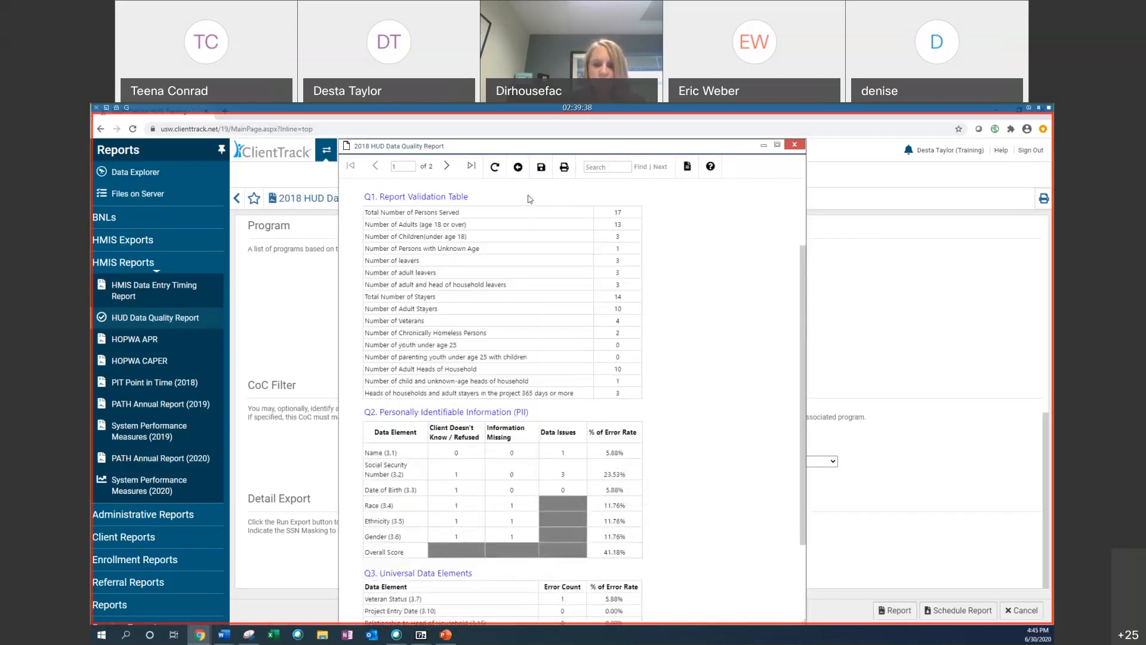
scroll(376, 240, "up", 1)
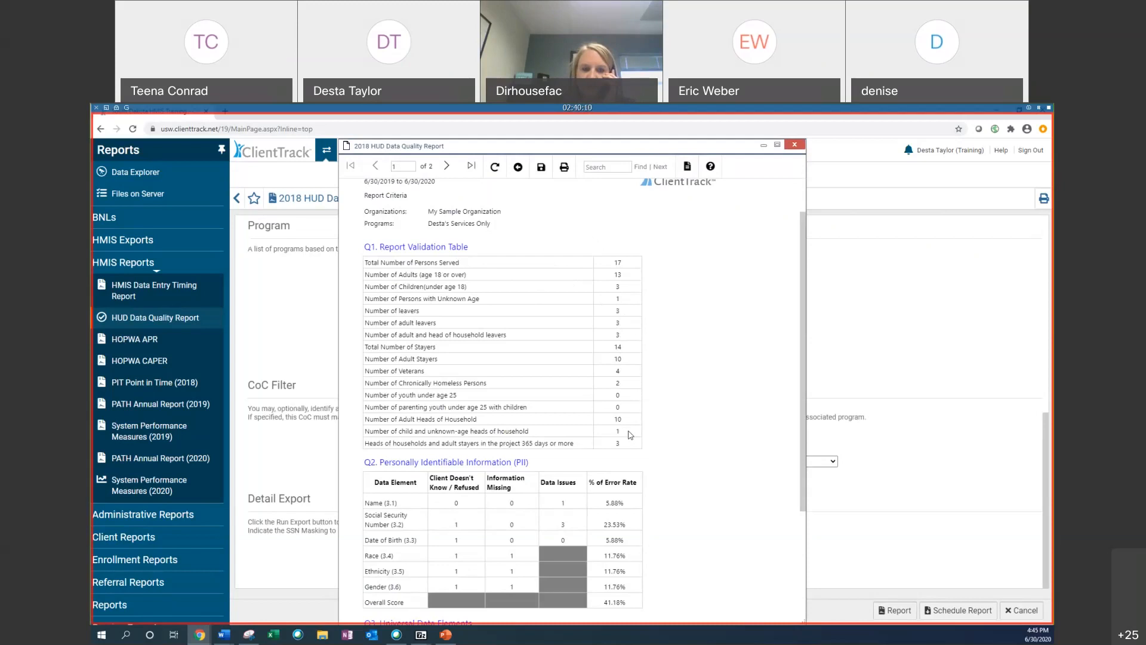
scroll(575, 352, "down", 4)
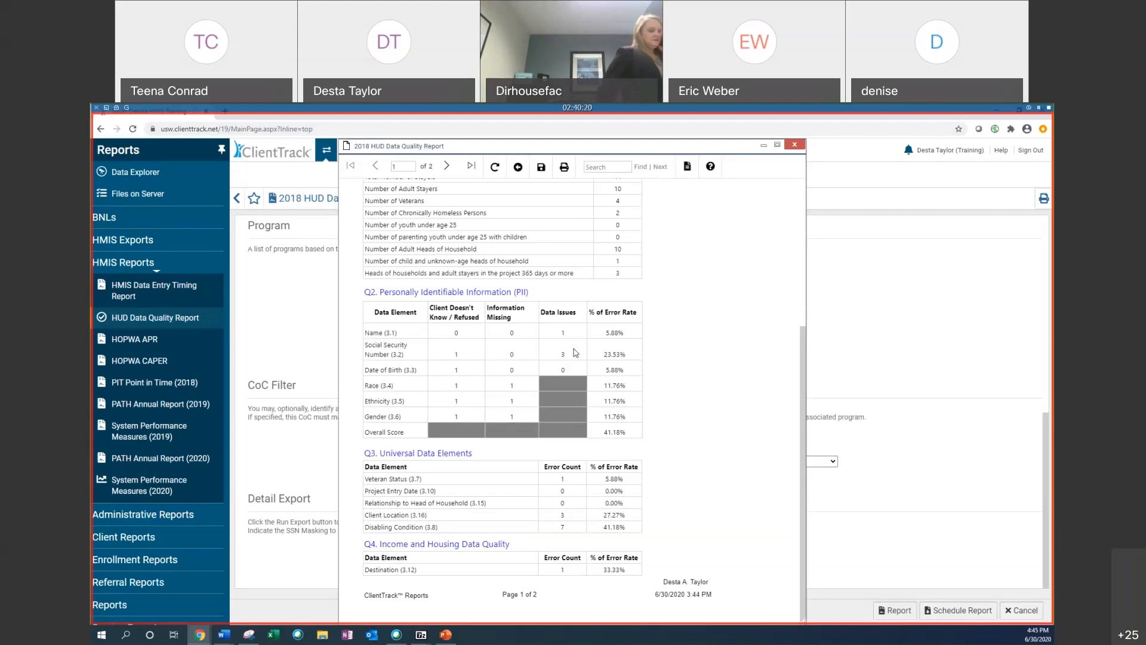
scroll(615, 242, "up", 4)
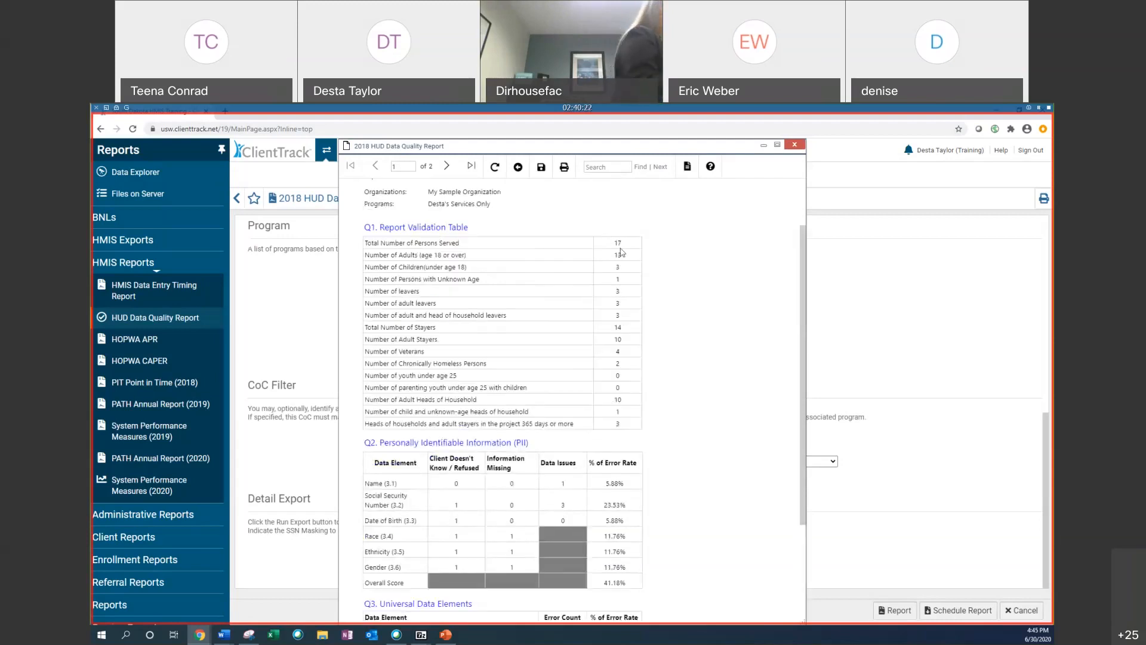
scroll(616, 243, "down", 3)
scroll(618, 243, "down", 2)
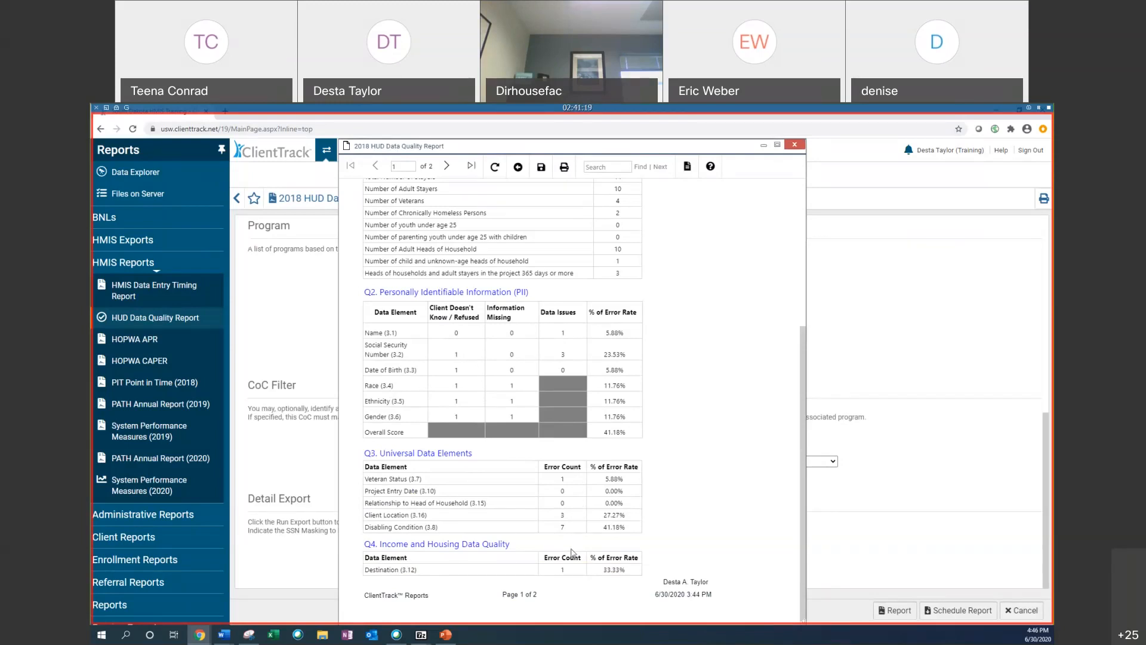
left_click(447, 166)
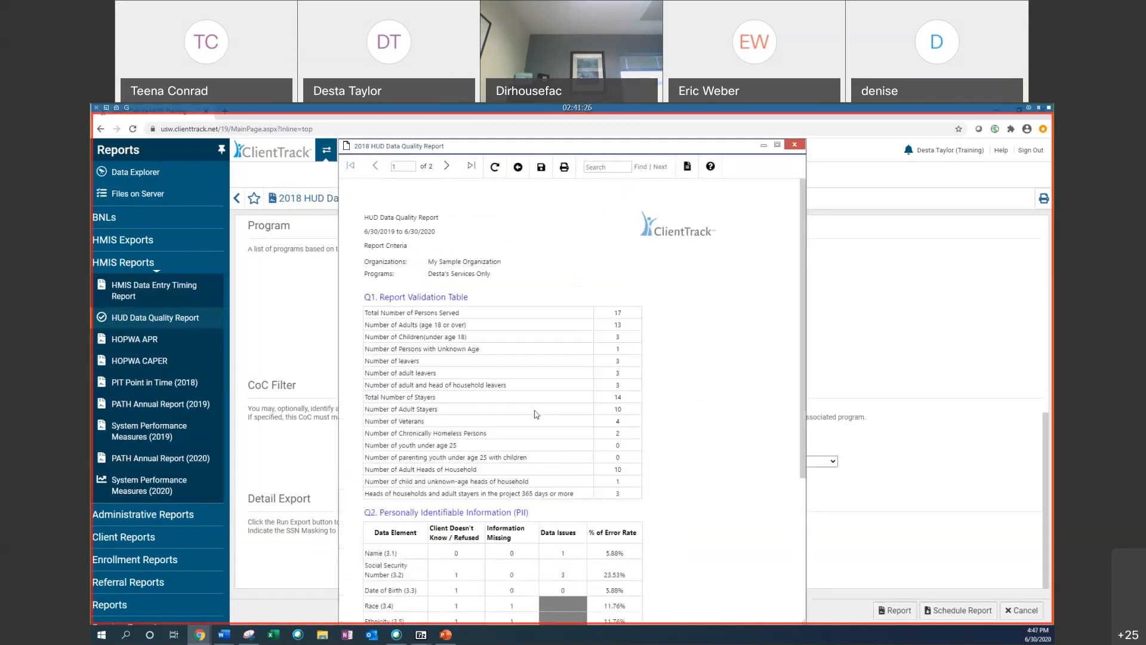
scroll(582, 426, "down", 3)
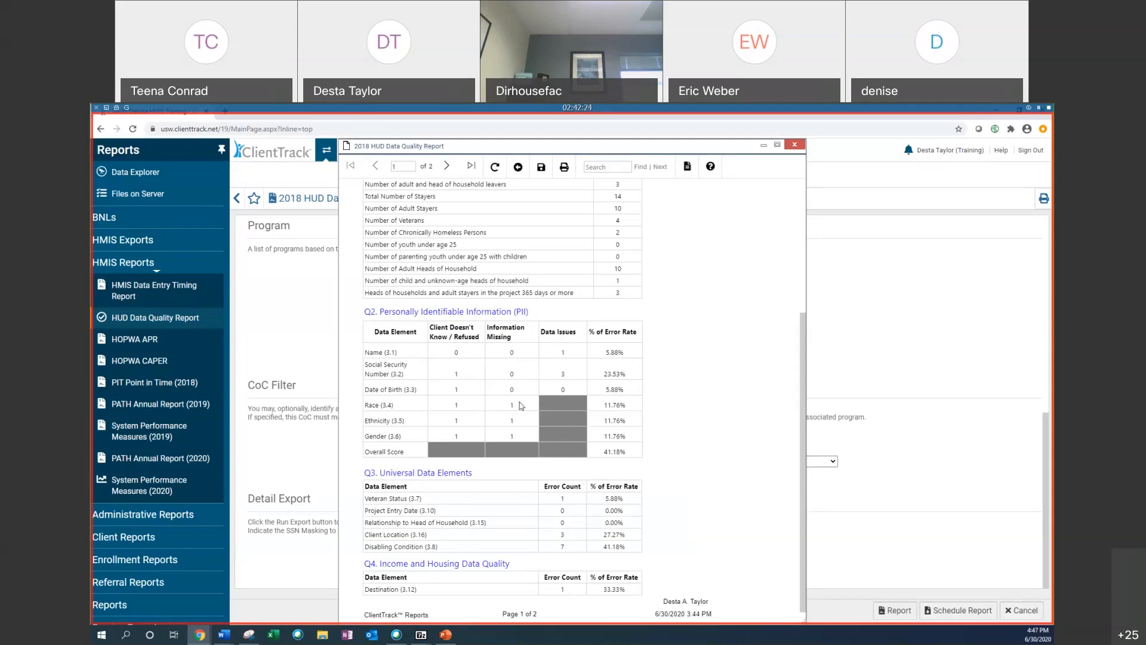
Step: Review the second page of the report covering income and sources and chronic homelessness
scroll(542, 415, "down", 1)
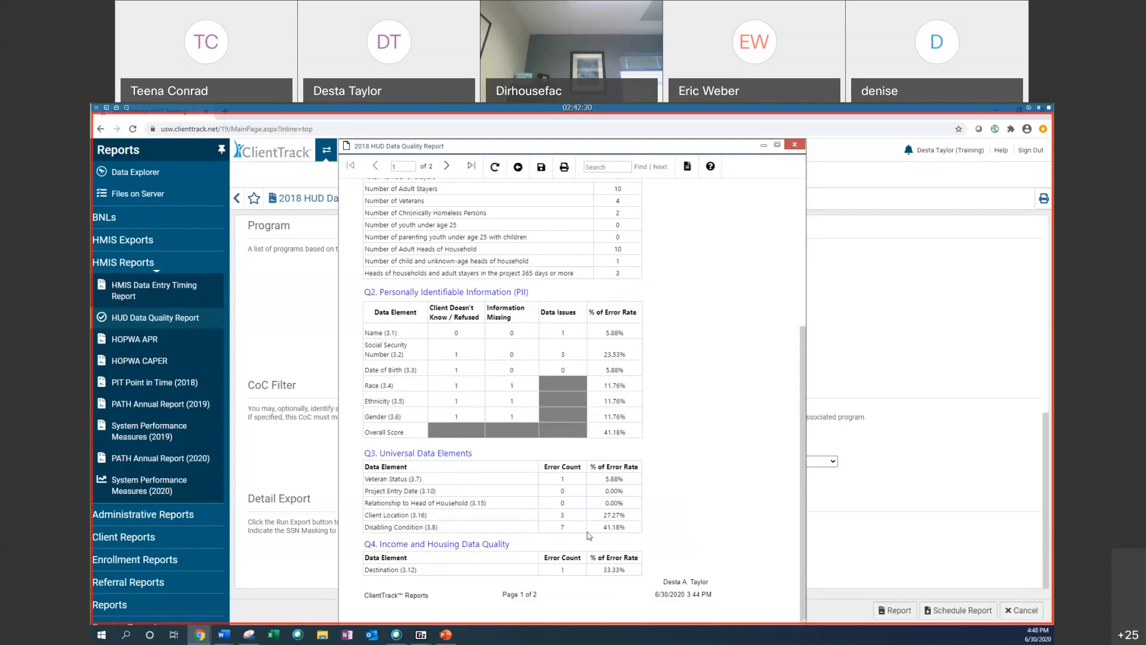
left_click(446, 167)
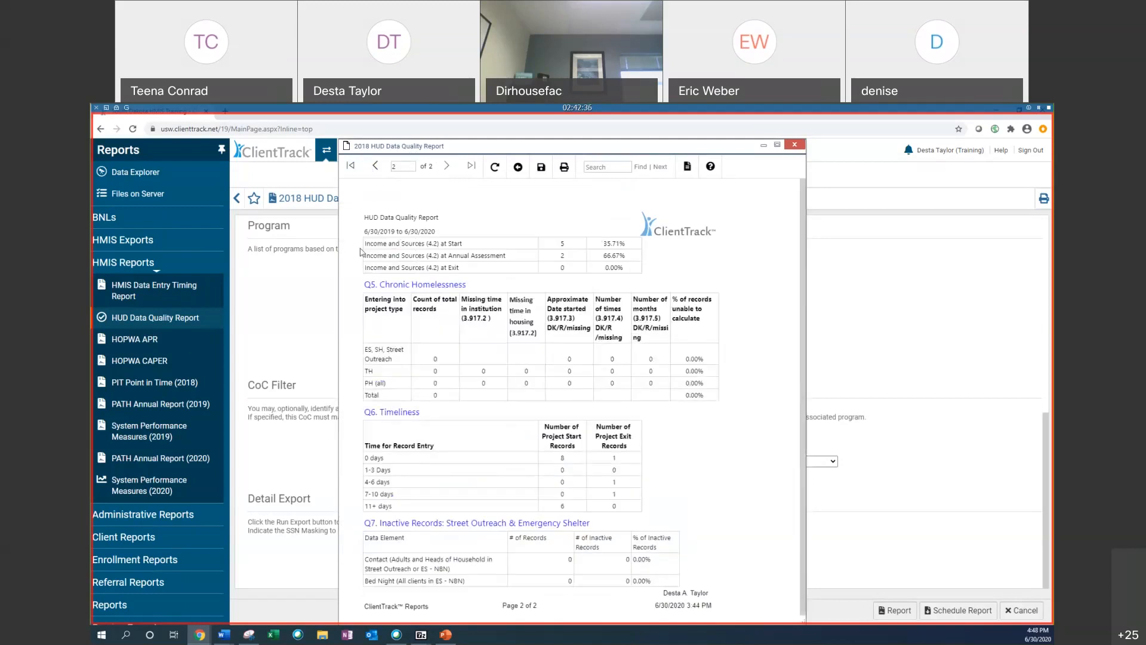
left_click_drag(436, 242, 511, 242)
left_click_drag(405, 255, 607, 256)
left_click(566, 261)
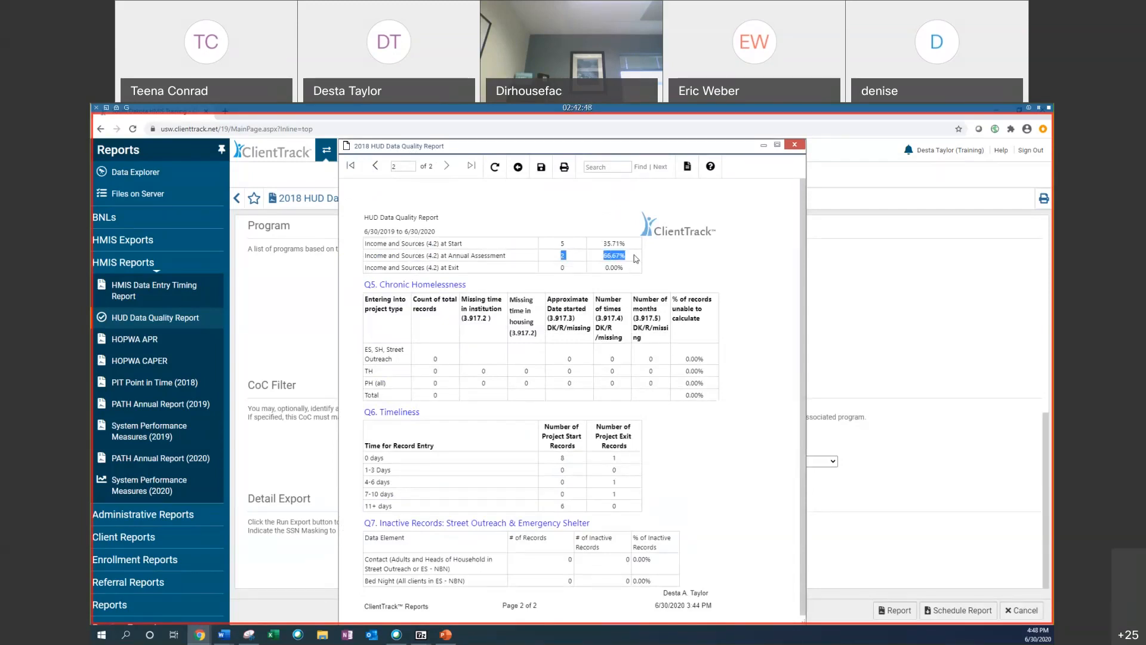
left_click_drag(379, 268, 544, 274)
left_click(521, 267)
scroll(433, 293, "down", 1)
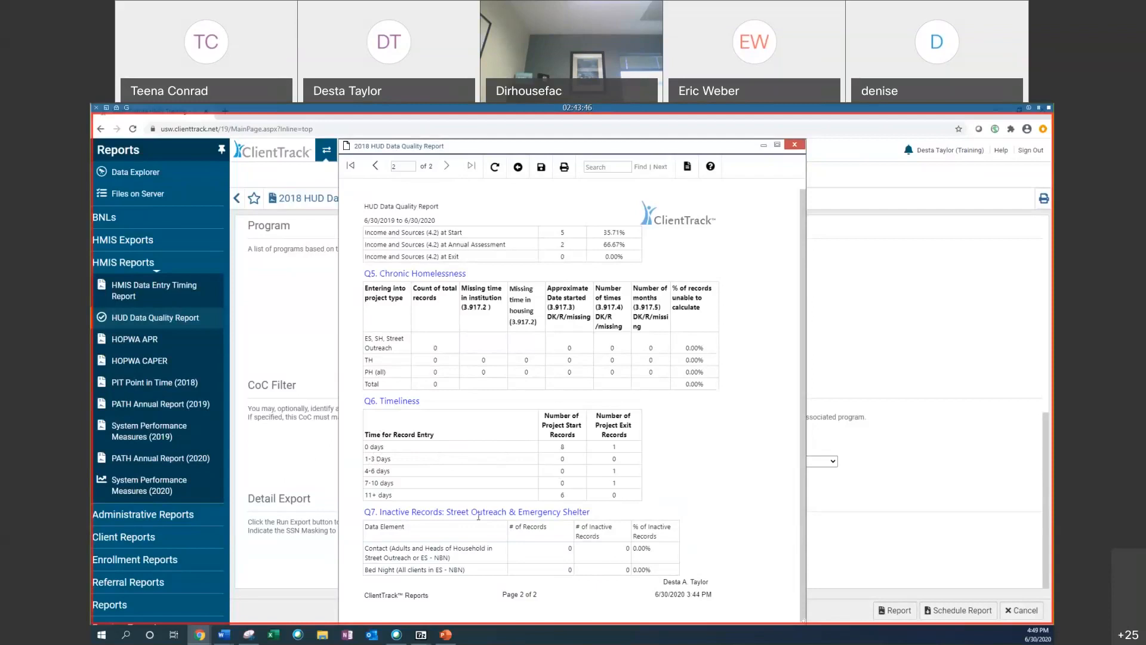
Step: Review the timeliness and inactive records tables on the report's second page
left_click_drag(547, 504, 623, 503)
left_click_drag(433, 512, 590, 513)
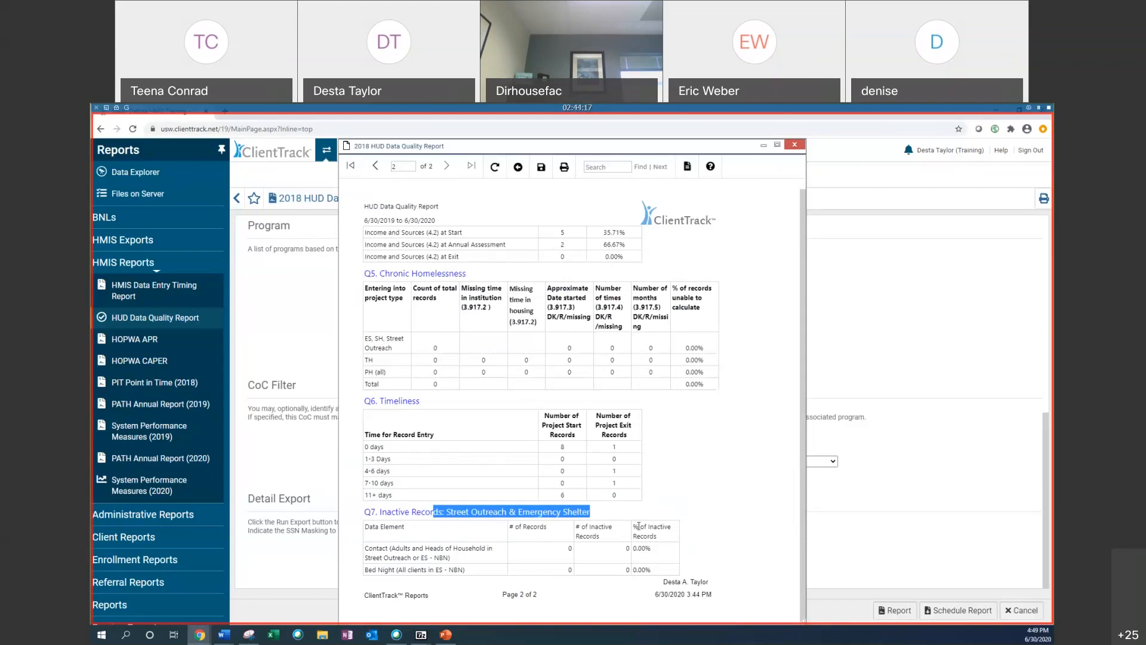
left_click_drag(376, 558, 457, 559)
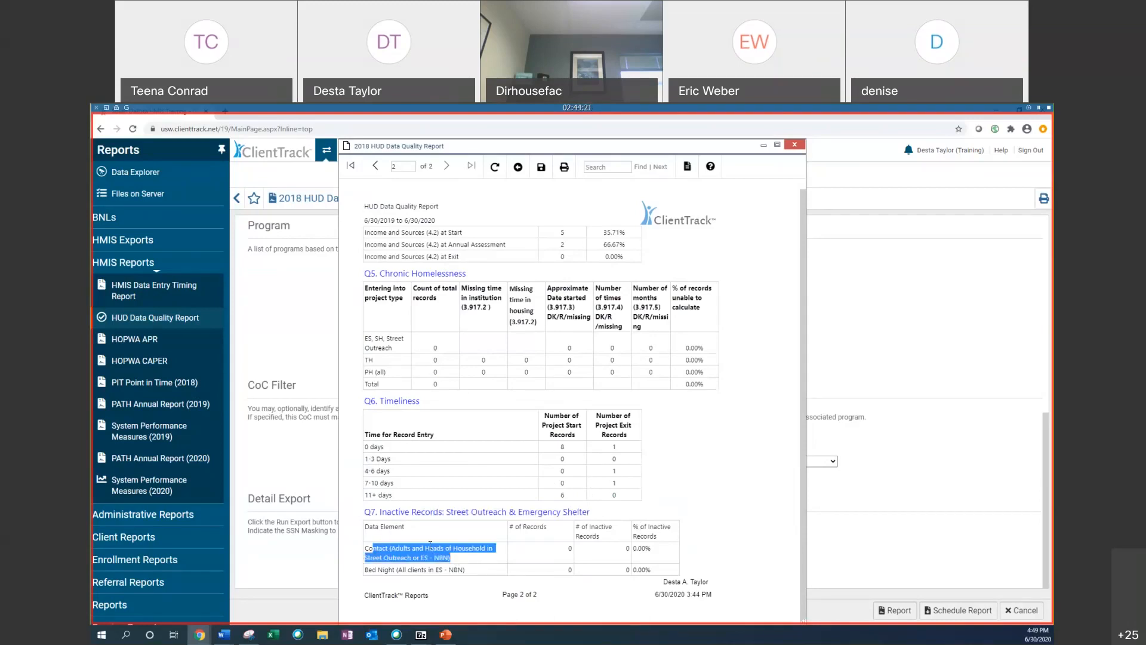
left_click_drag(375, 547, 463, 556)
scroll(437, 326, "up", 1)
scroll(445, 425, "down", 1)
scroll(450, 394, "up", 1)
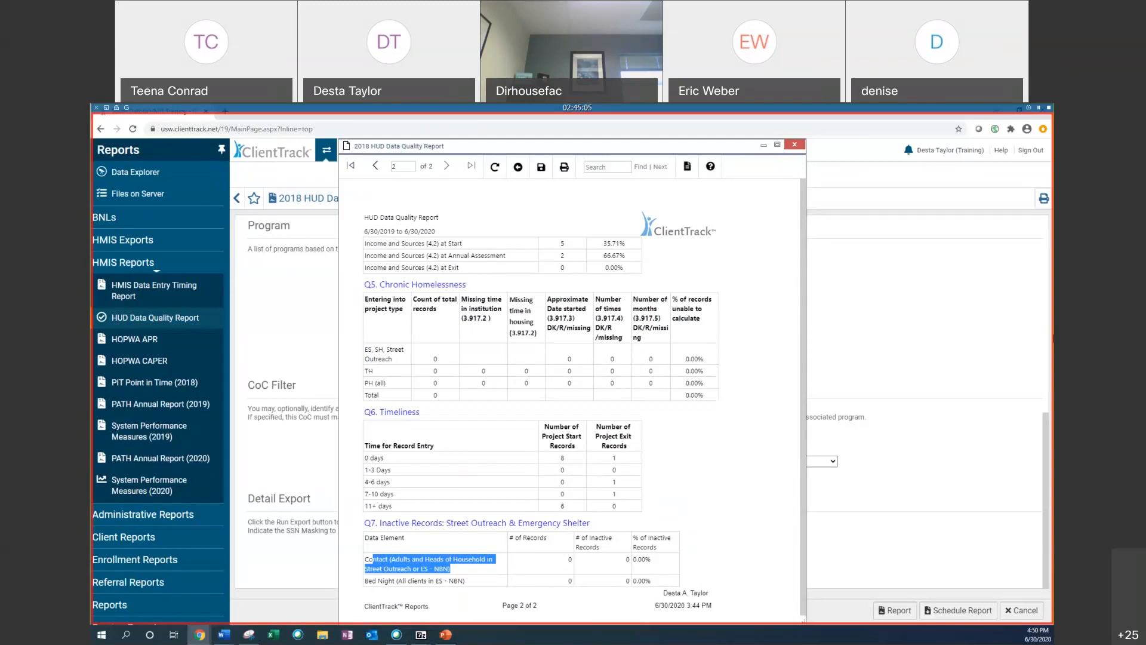
double_click(563, 507)
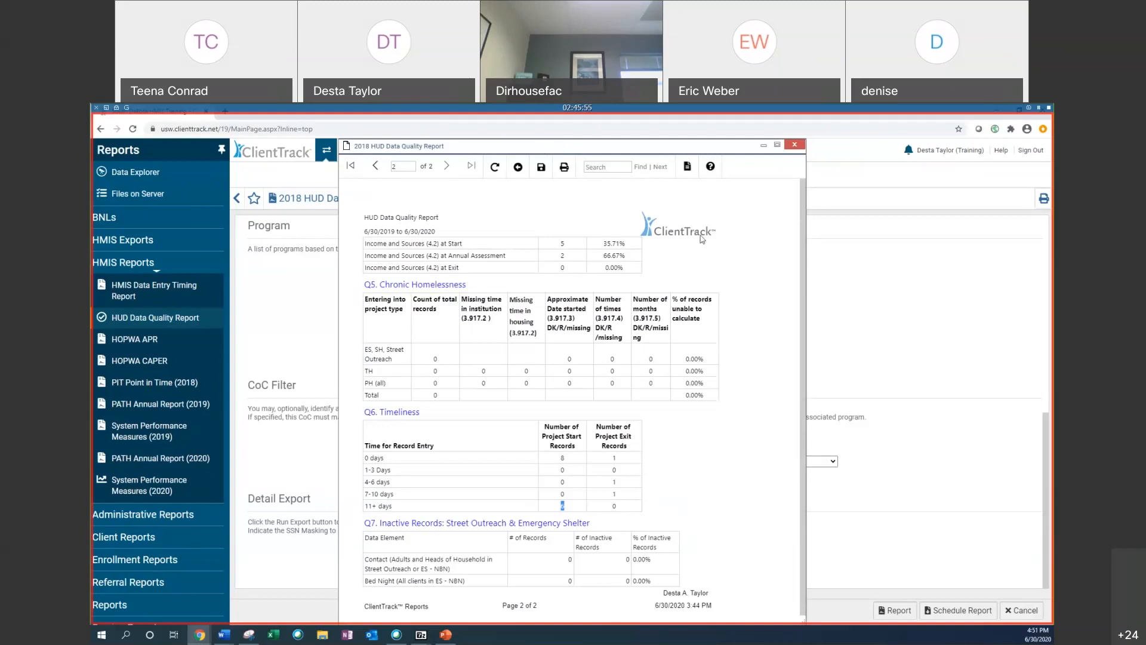
scroll(702, 239, "down", 1)
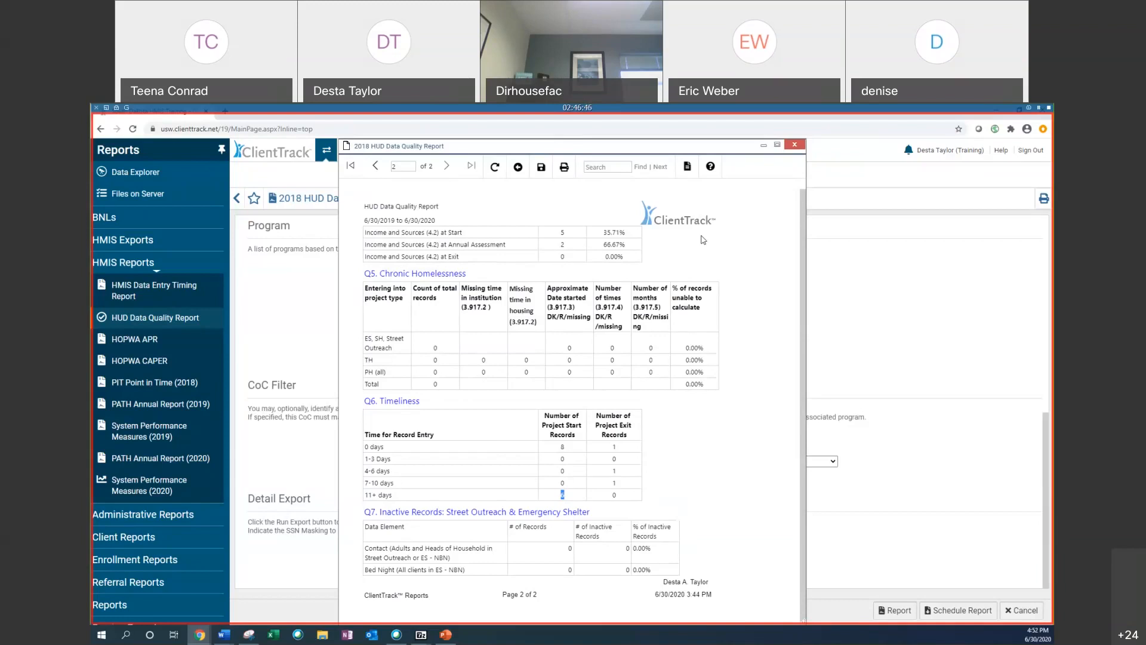
Step: Close the report viewer and run the detail export unencrypted, accepting responsibility for securing the exported files
left_click(762, 145)
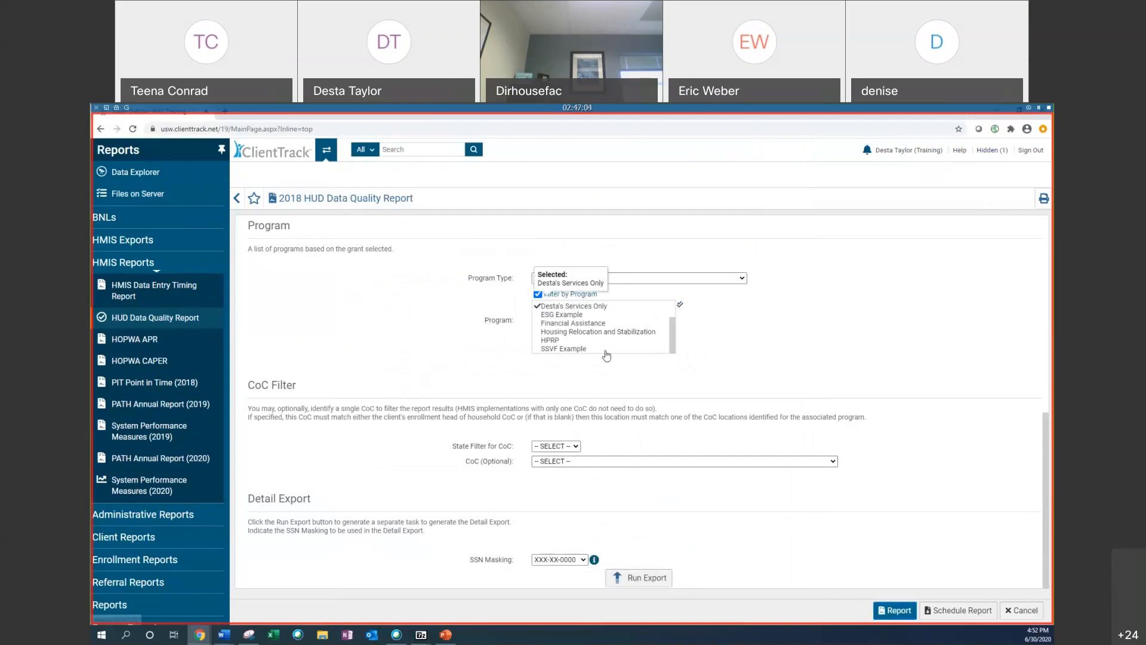
scroll(621, 298, "up", 4)
scroll(639, 274, "down", 4)
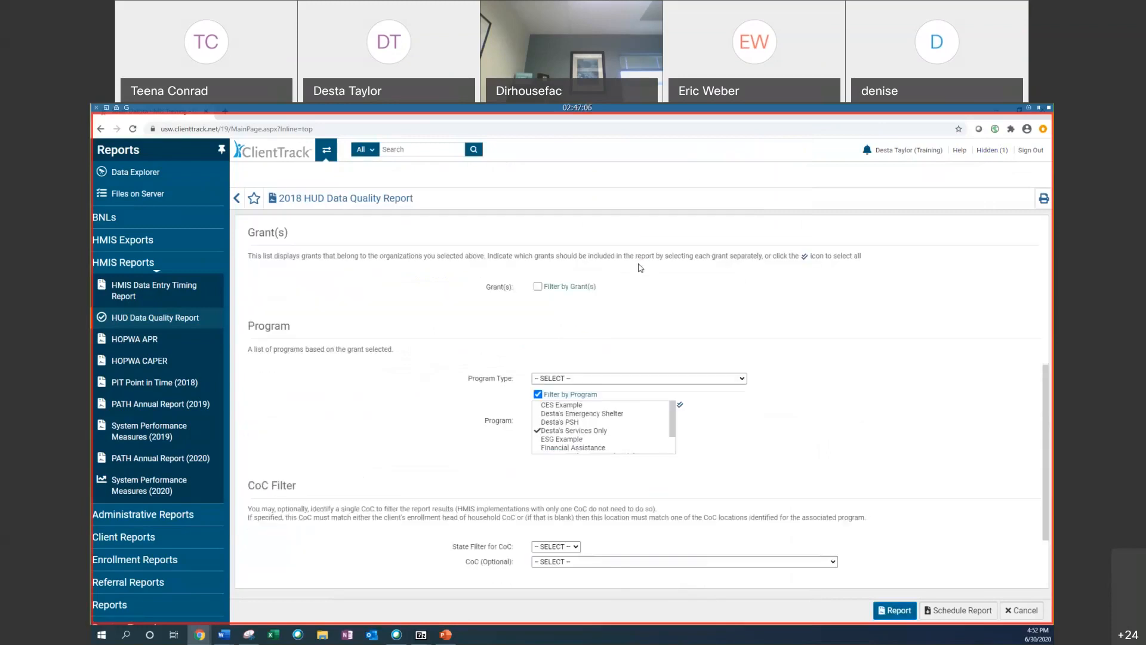
left_click(648, 583)
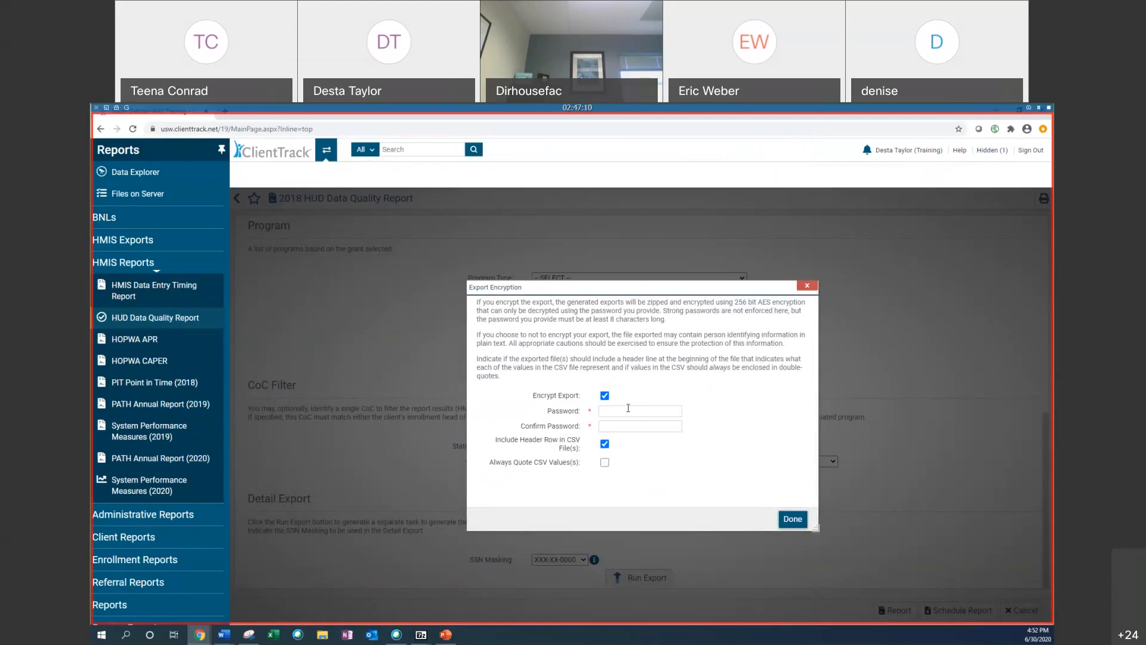
left_click(616, 410)
left_click(605, 395)
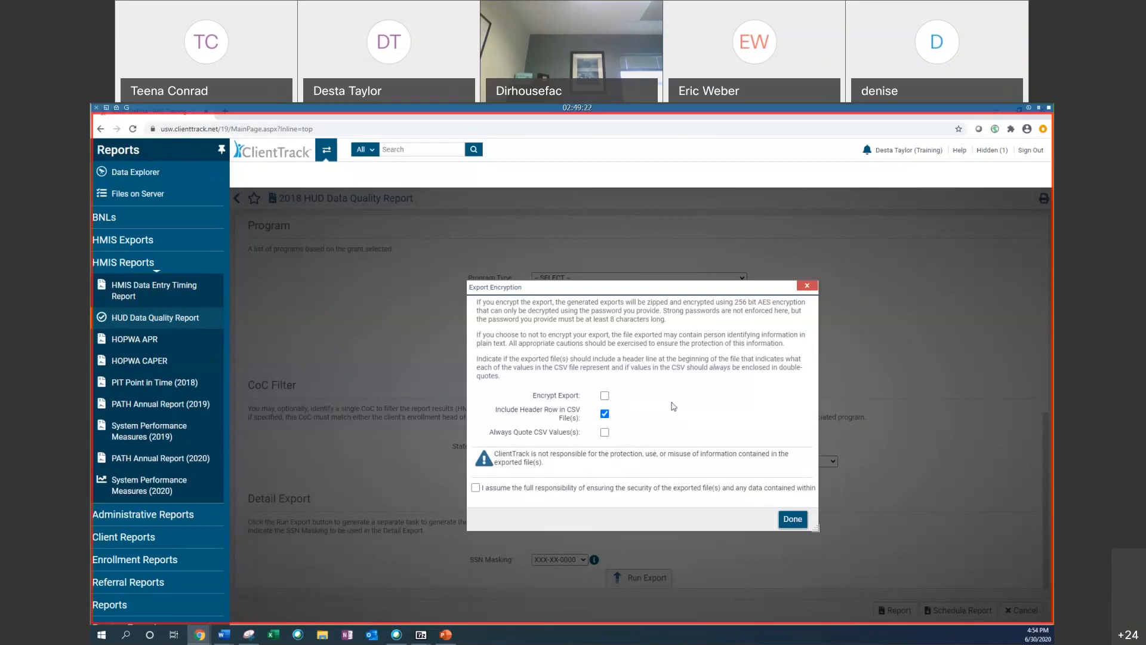
left_click(480, 489)
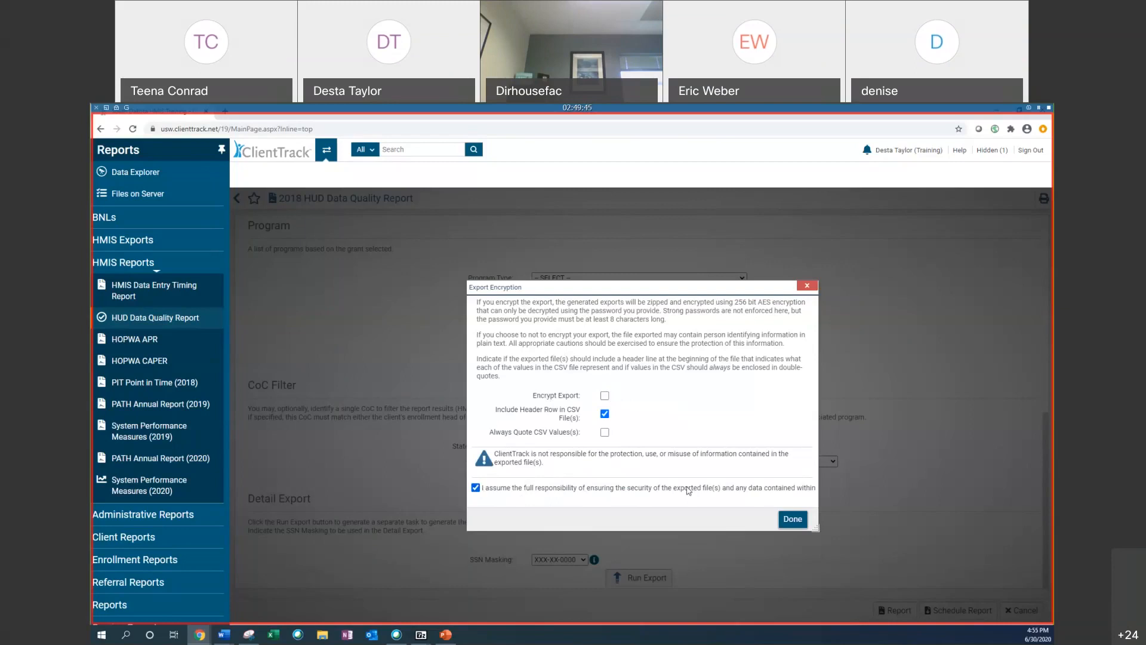
left_click(794, 520)
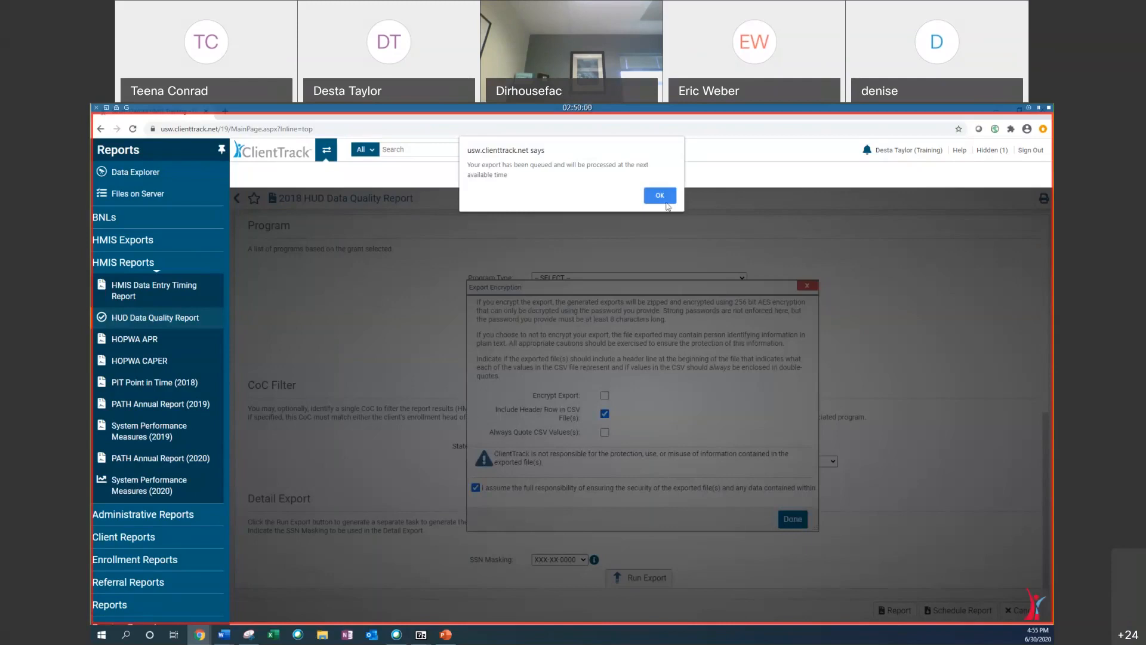
left_click(667, 205)
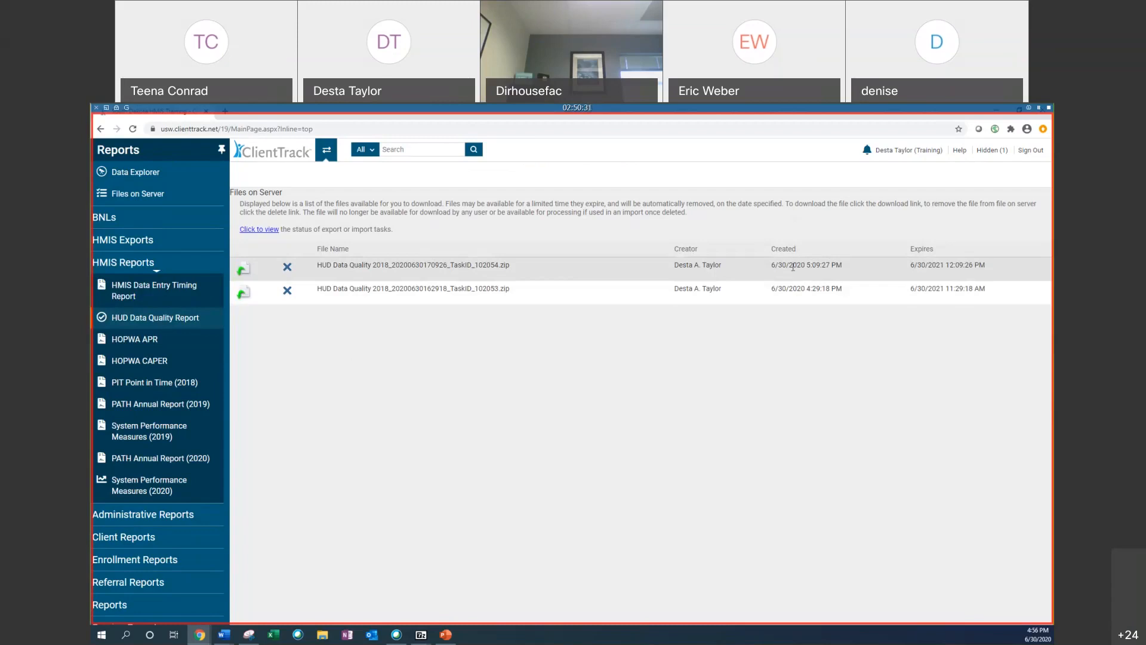
Step: Check the status of the queued export task in the task list and refresh it
left_click(259, 230)
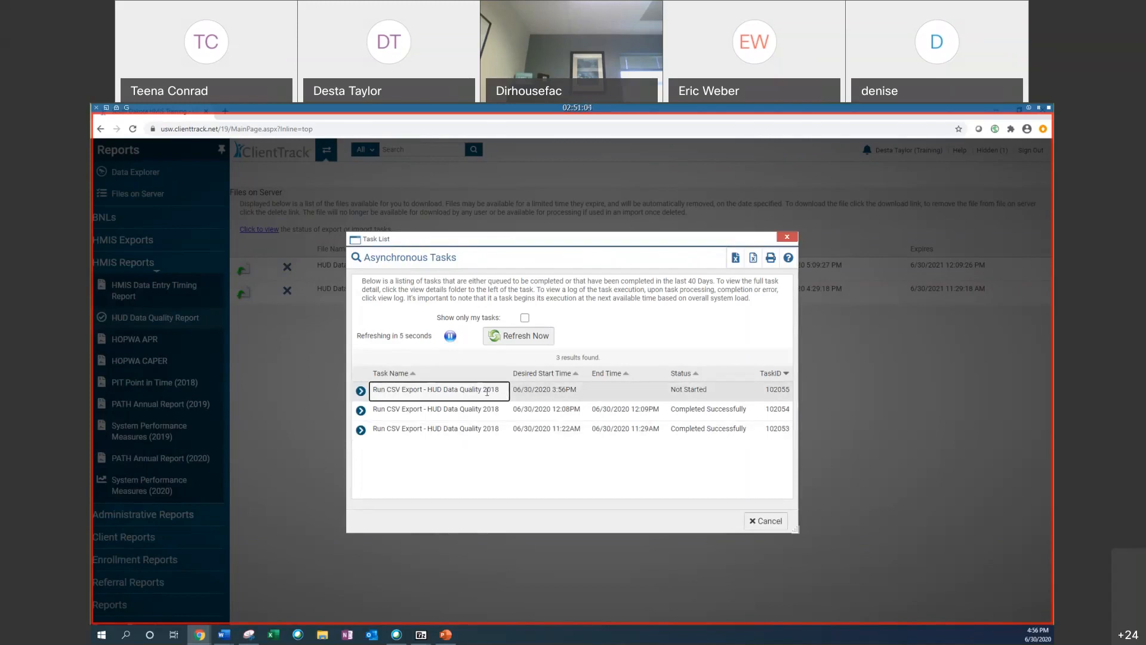
left_click(364, 391)
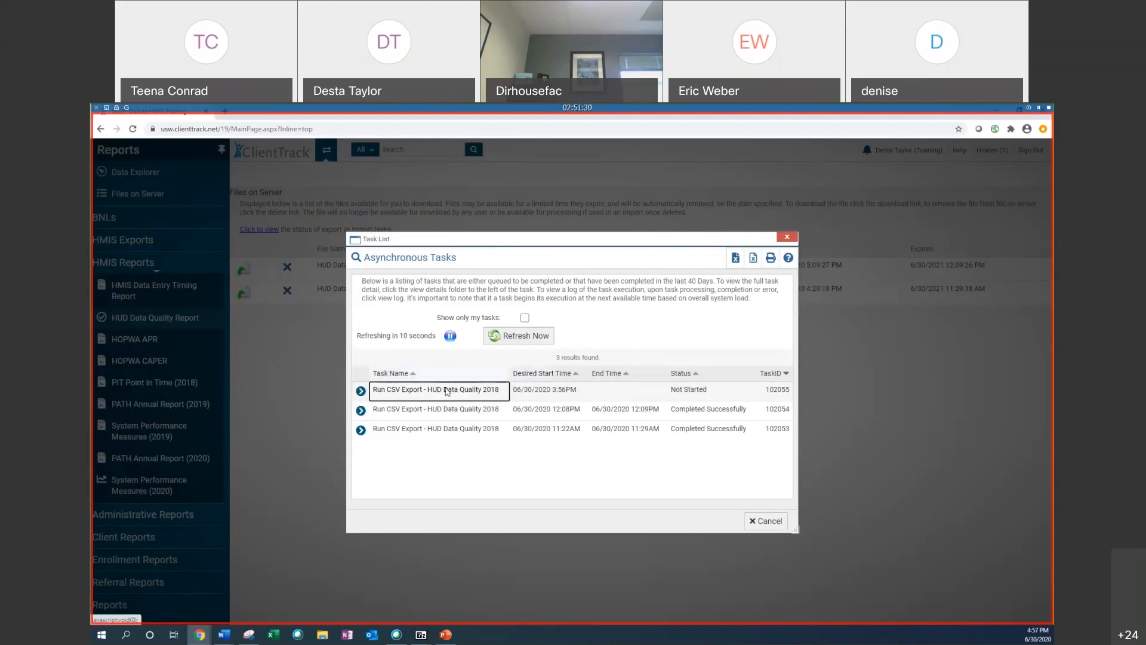
left_click(518, 335)
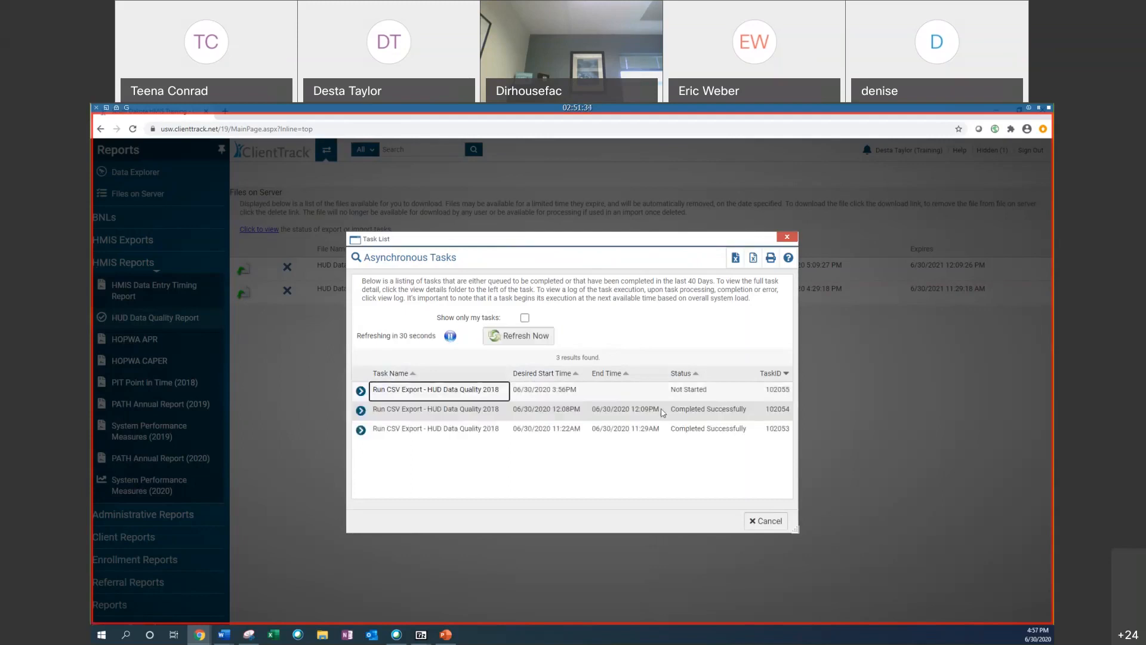
left_click(787, 237)
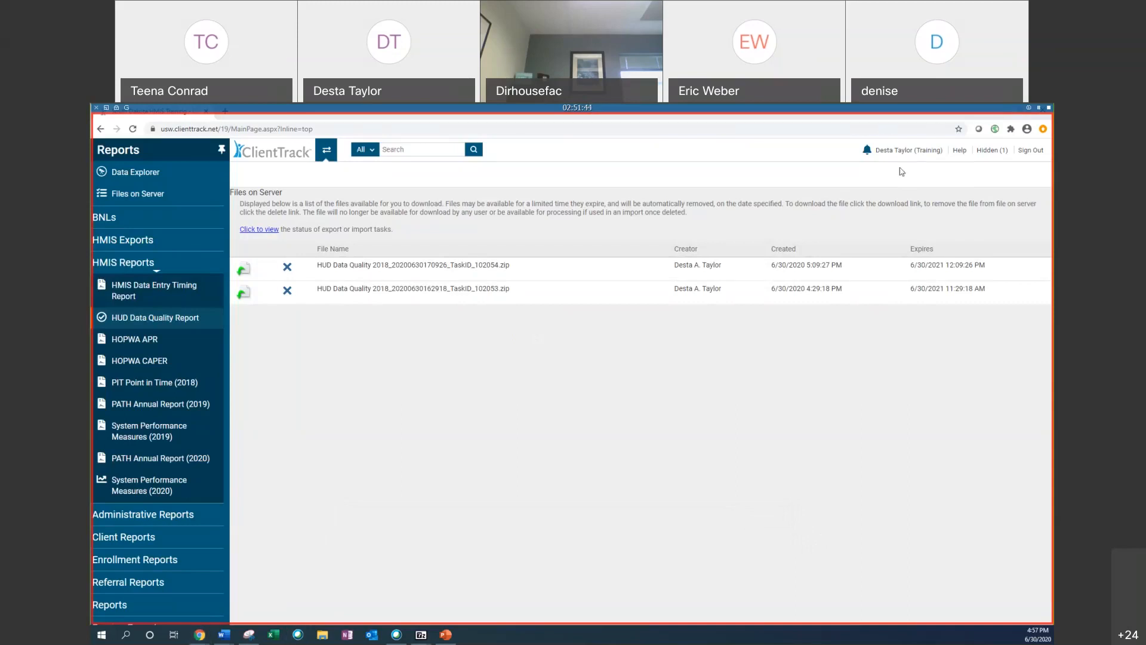
Step: Minimize the open windows and create a new folder on the desktop
double_click(949, 111)
left_click(949, 112)
left_click(348, 243)
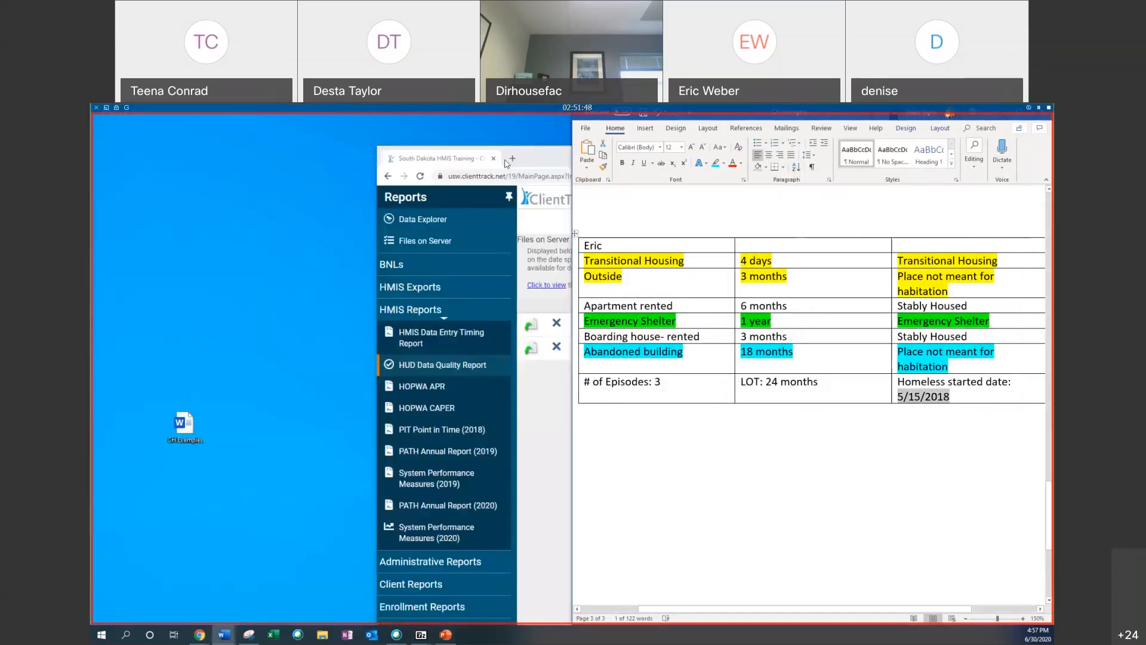
left_click(999, 119)
right_click(219, 375)
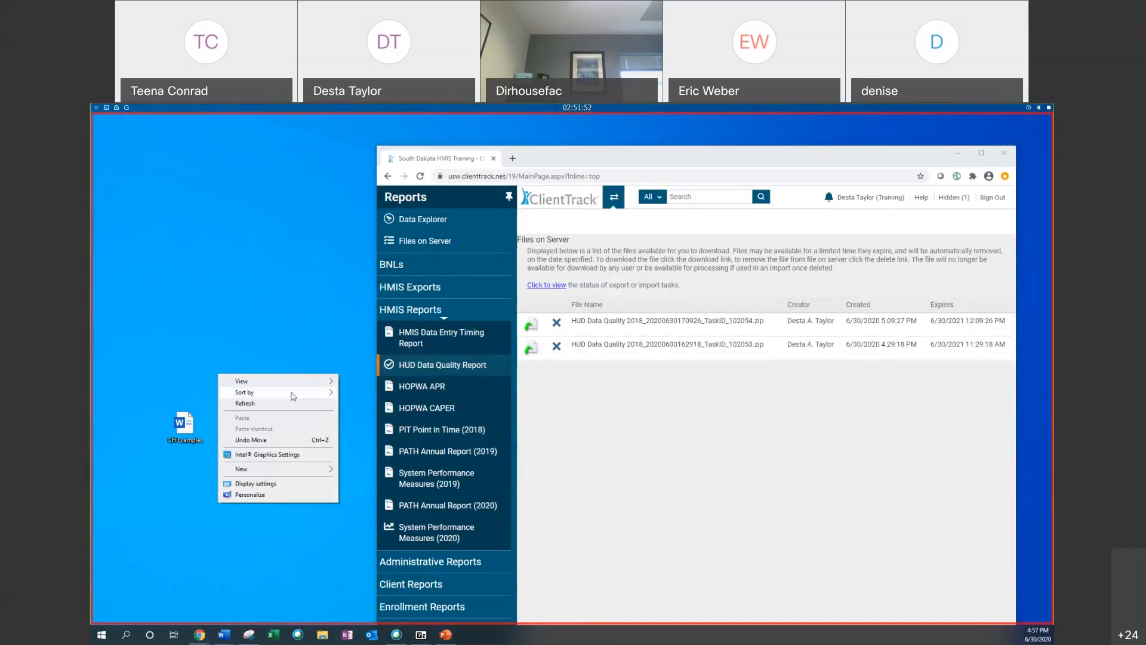
mouse_move(297, 475)
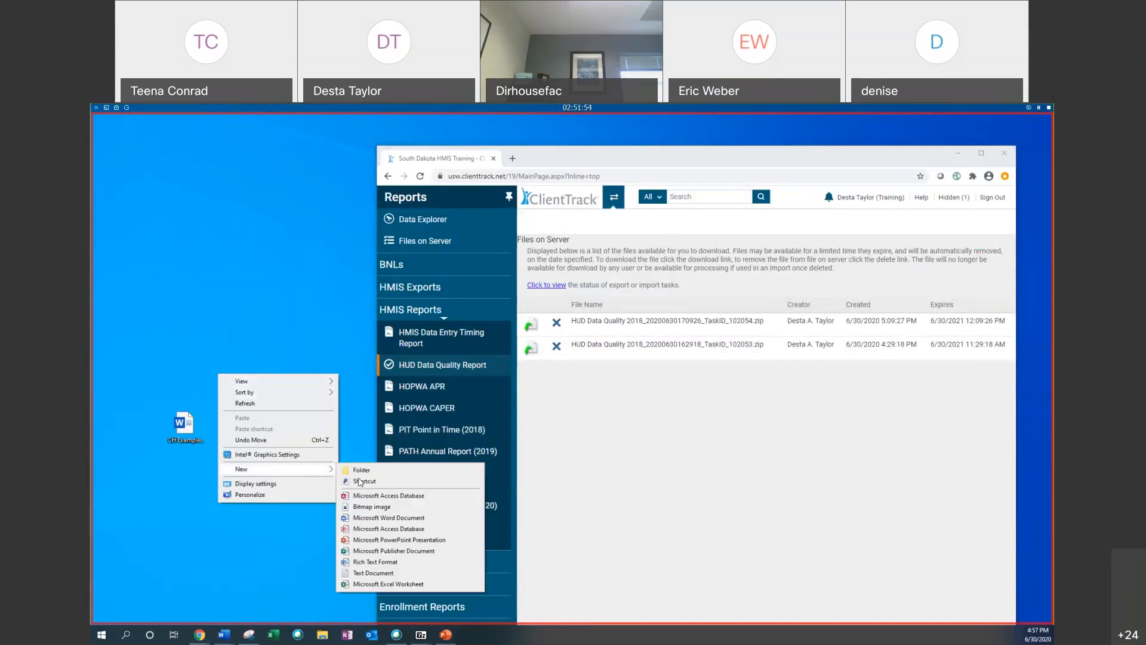
left_click(355, 468)
type("SD")
key("Return")
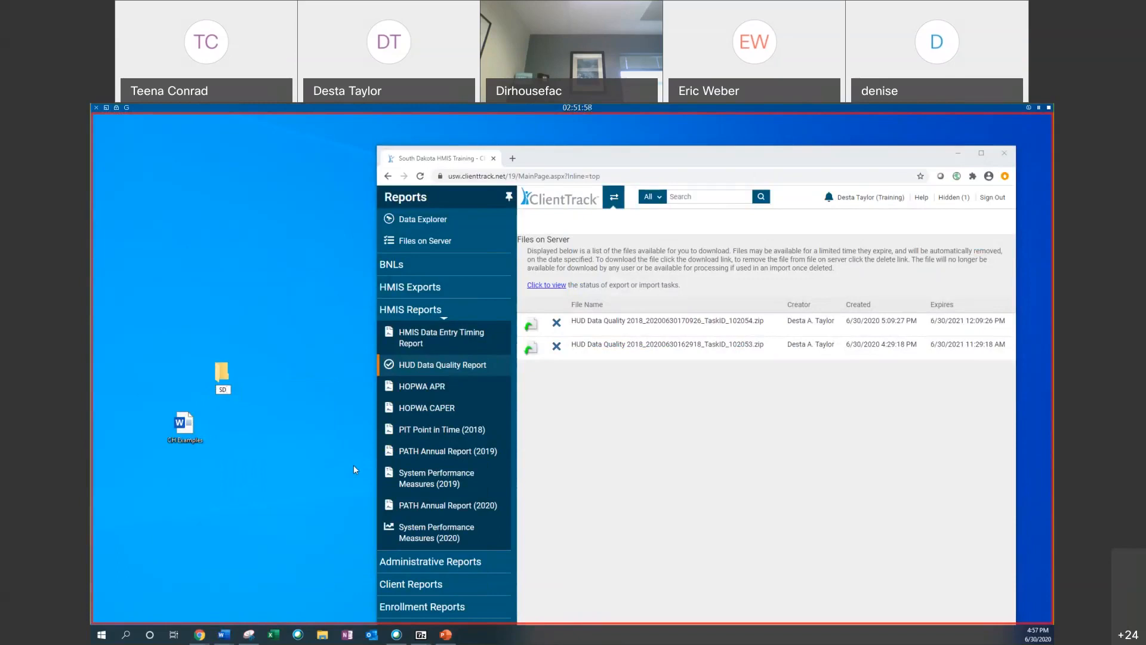
Step: Rename the new desktop folder to SD DQ Report, declining to merge it with the existing SD DQ folder
type("DW")
key("BackSpace")
type("Q")
key("Return")
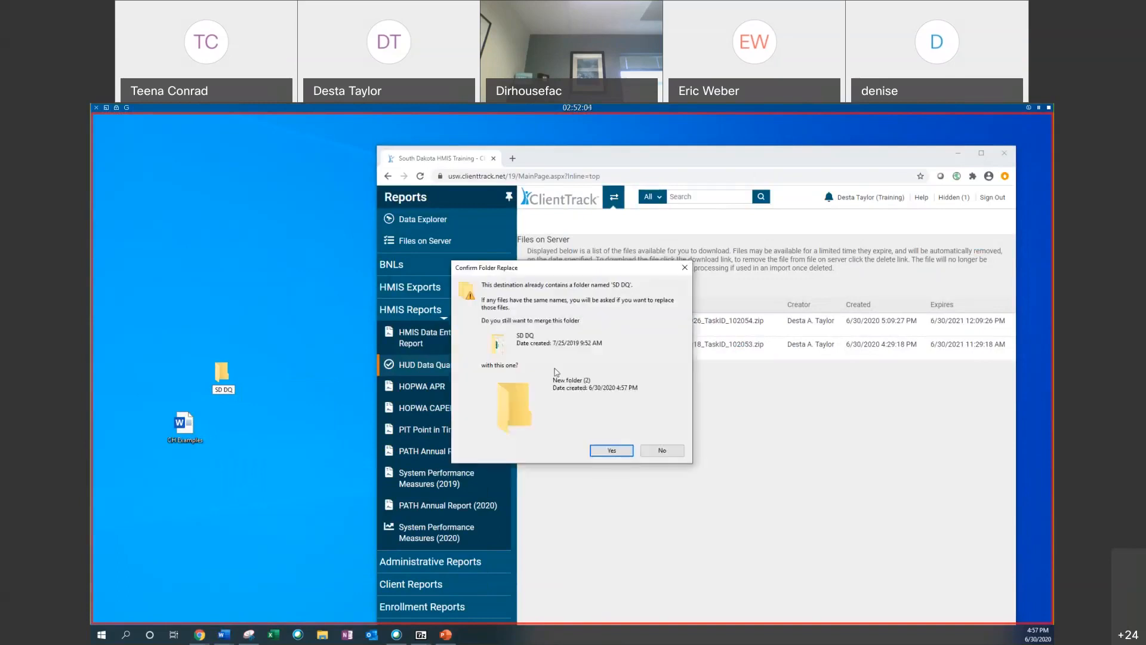
left_click(659, 453)
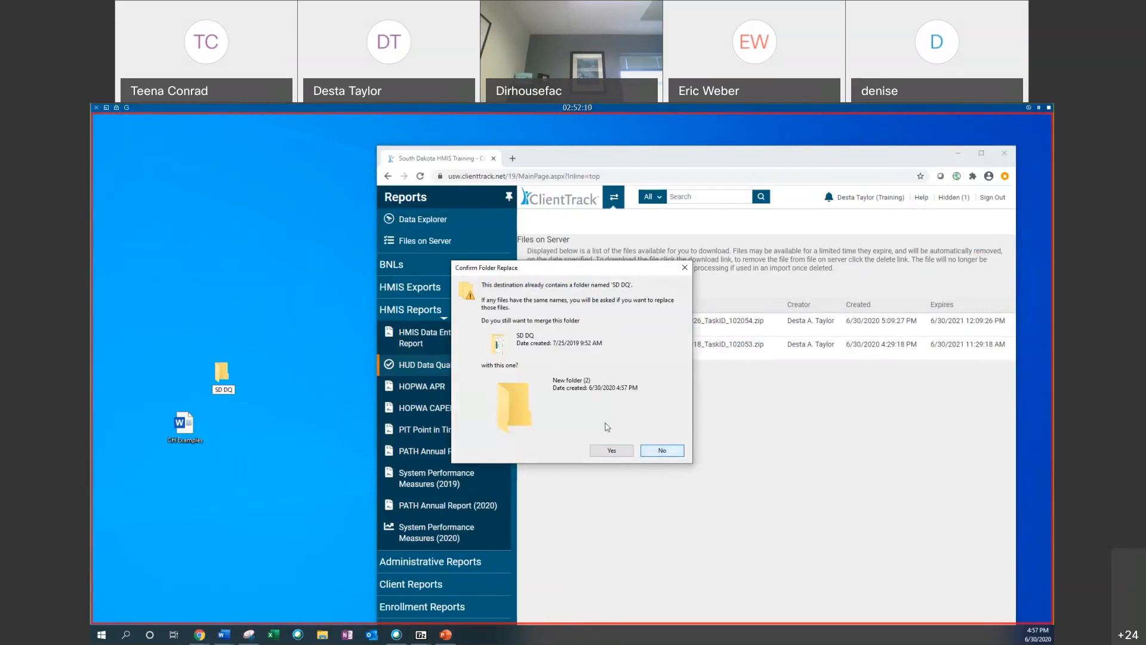
left_click(662, 451)
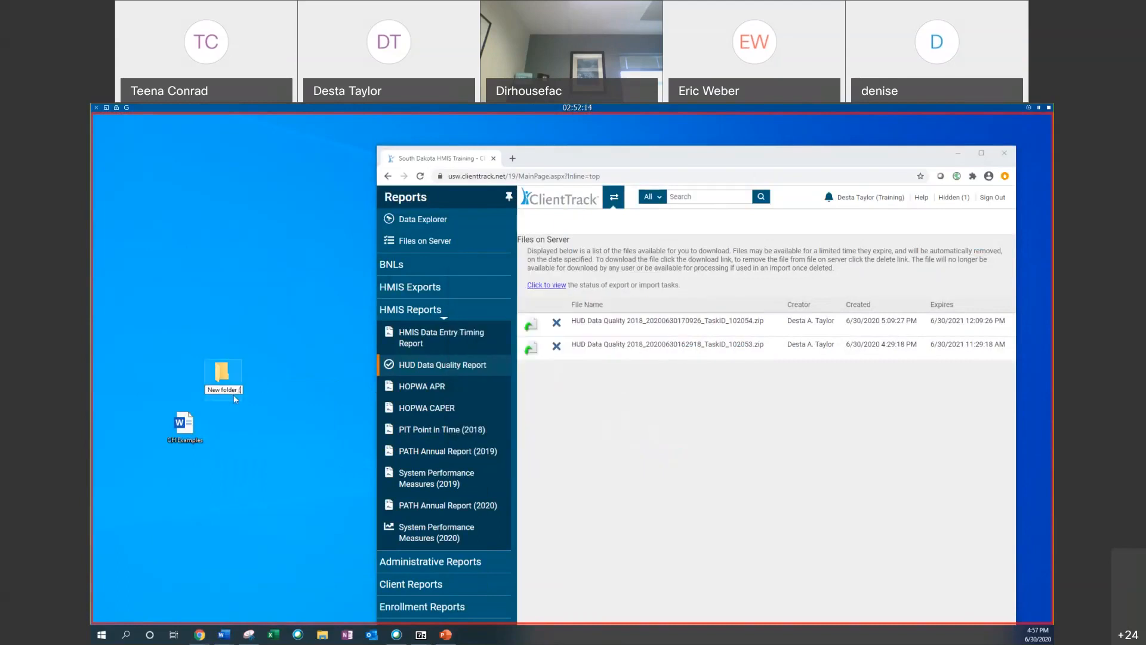
type("SD DQ Report")
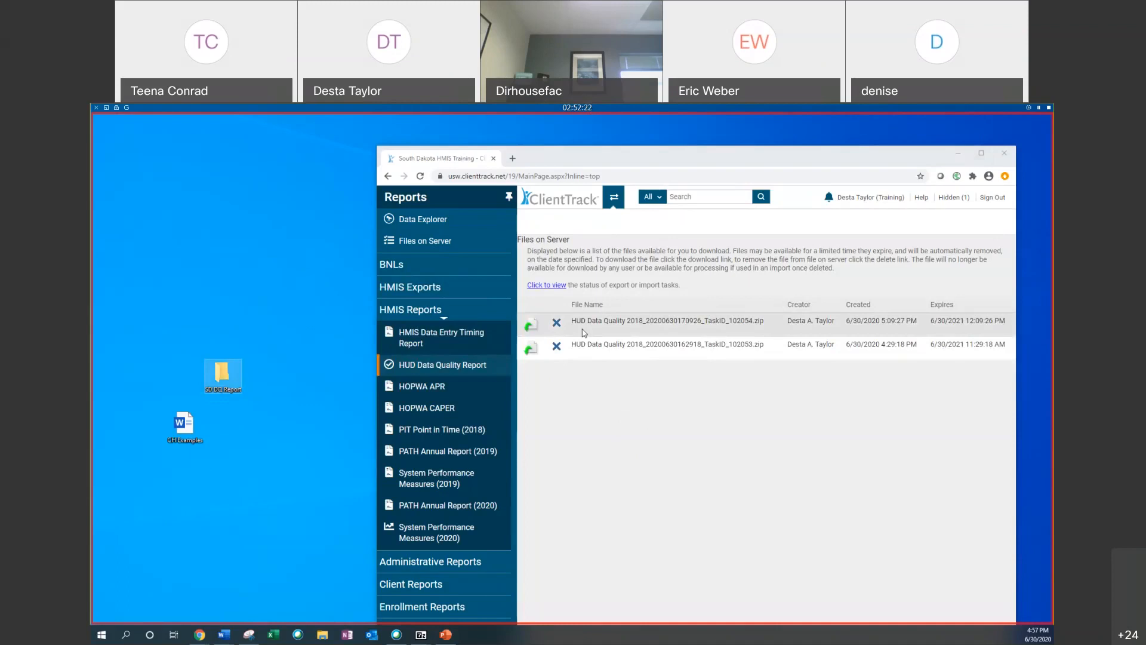
Step: Download the newest HUD Data Quality 2018 export zip file and open it
left_click(531, 324)
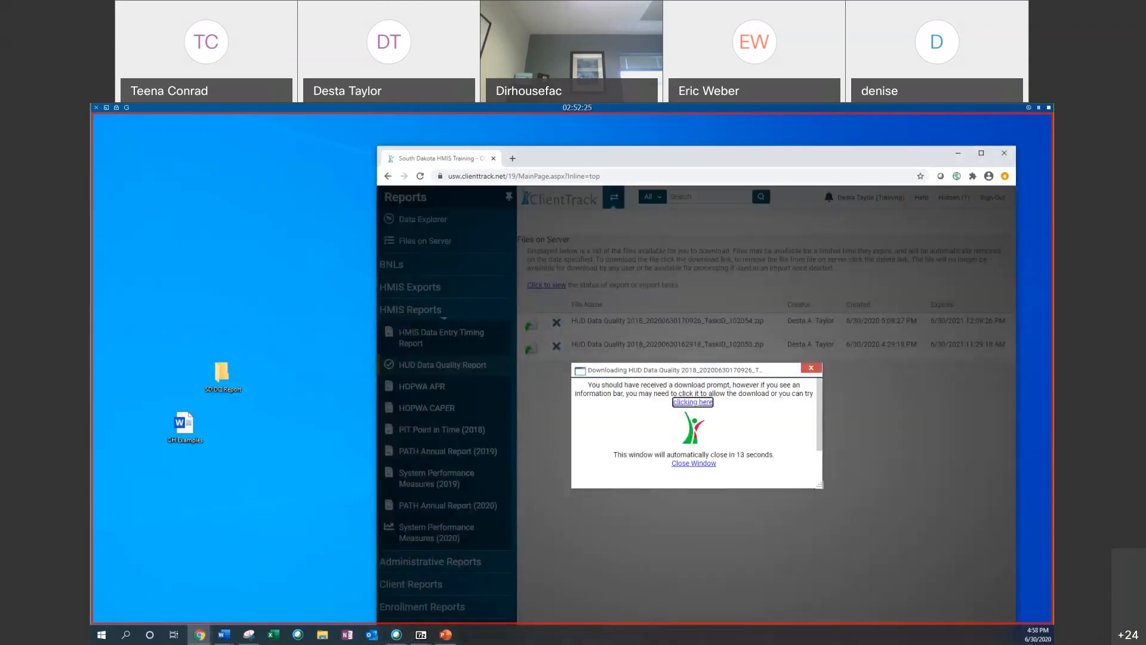
left_click(981, 153)
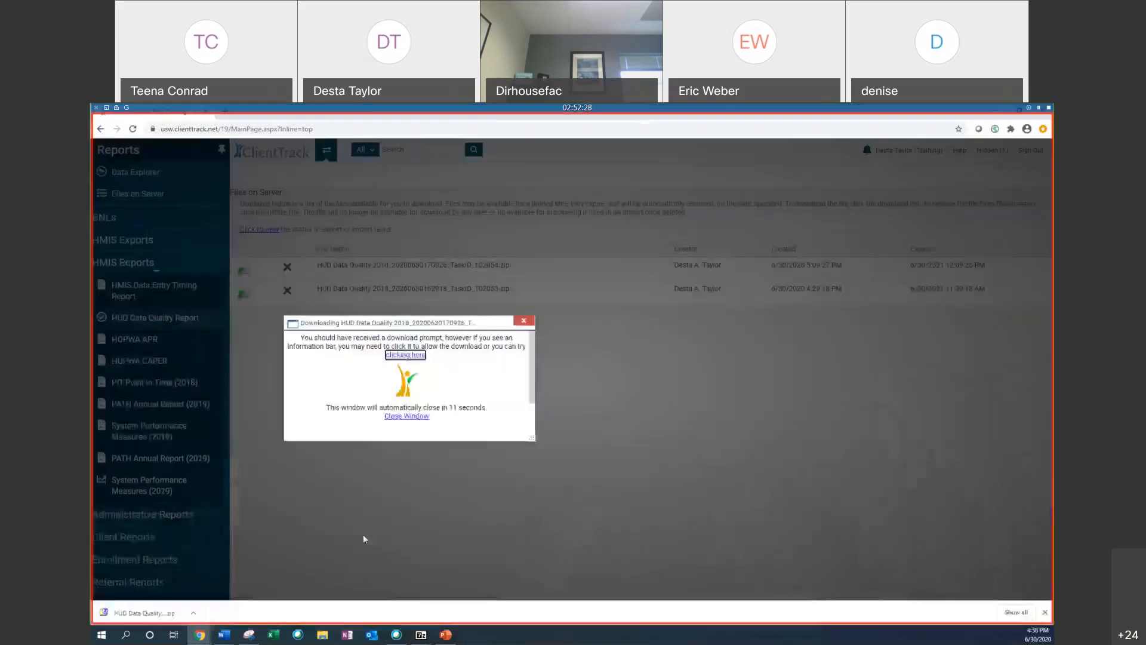
left_click(149, 614)
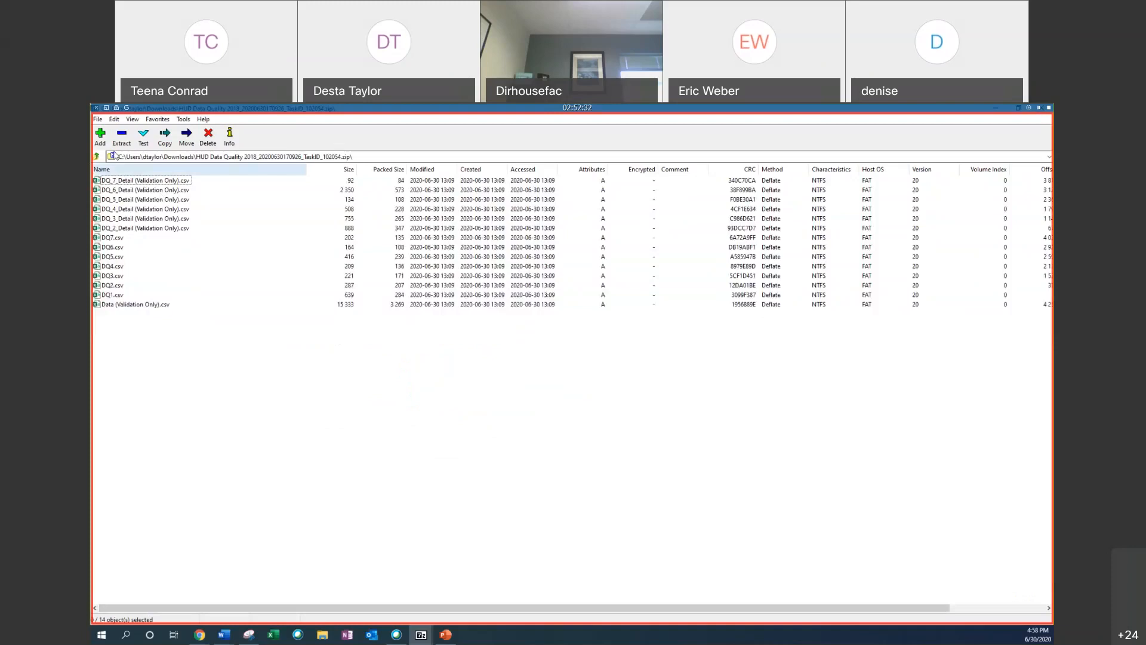
Step: Try to move all 14 archive files into the SD DQ Report folder on the desktop
left_click(98, 119)
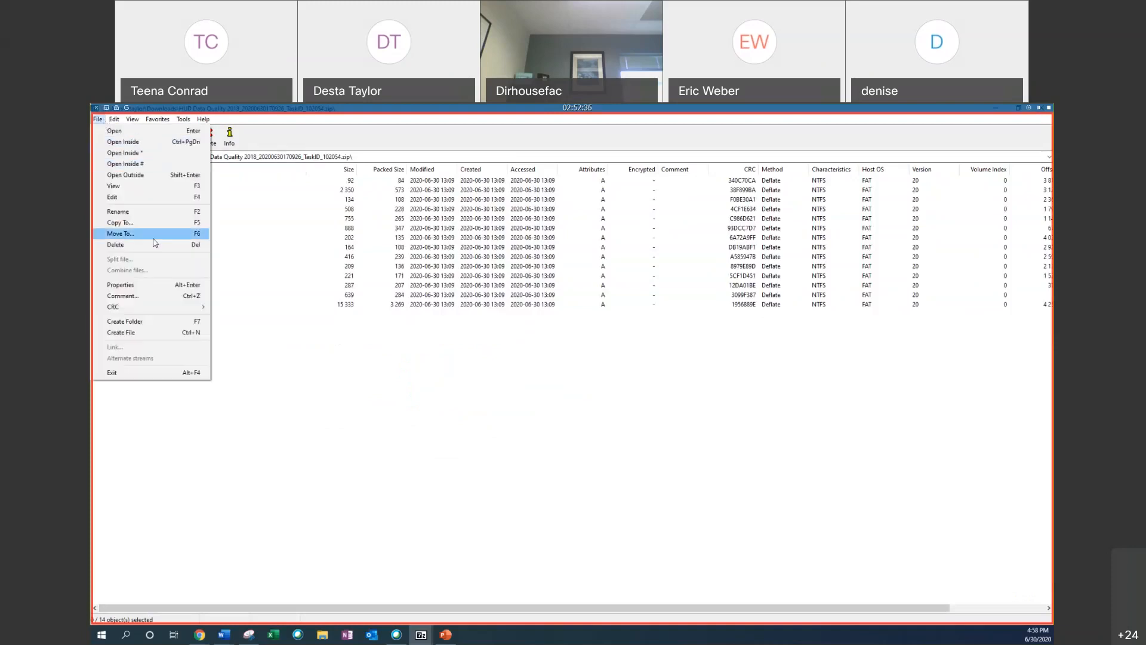
left_click(120, 234)
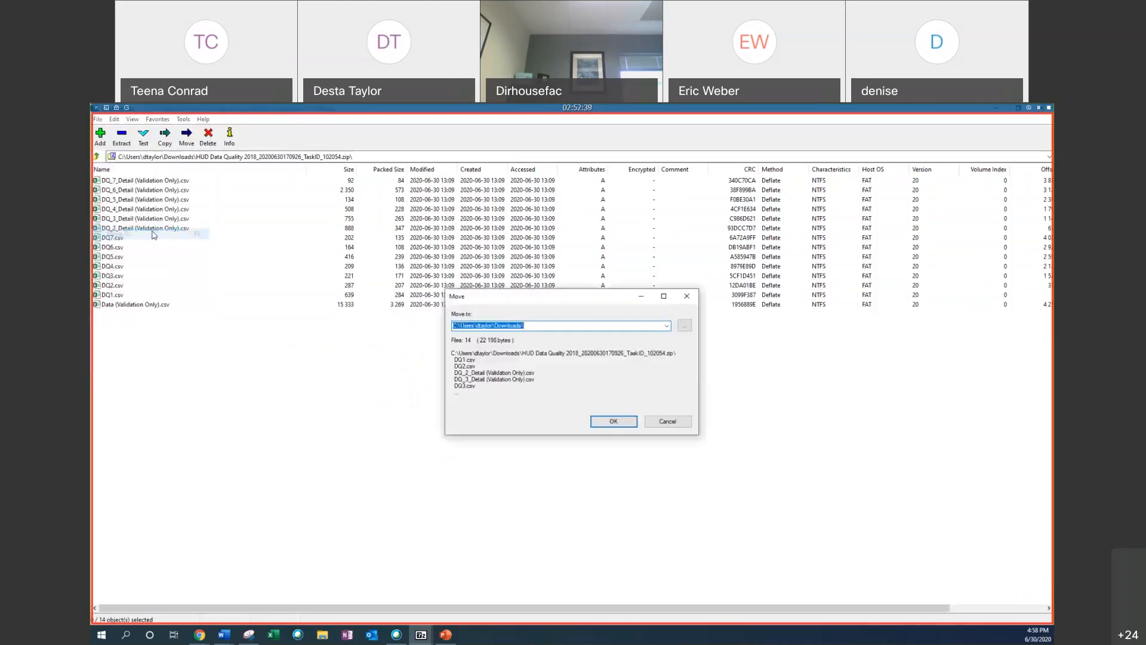
left_click(667, 326)
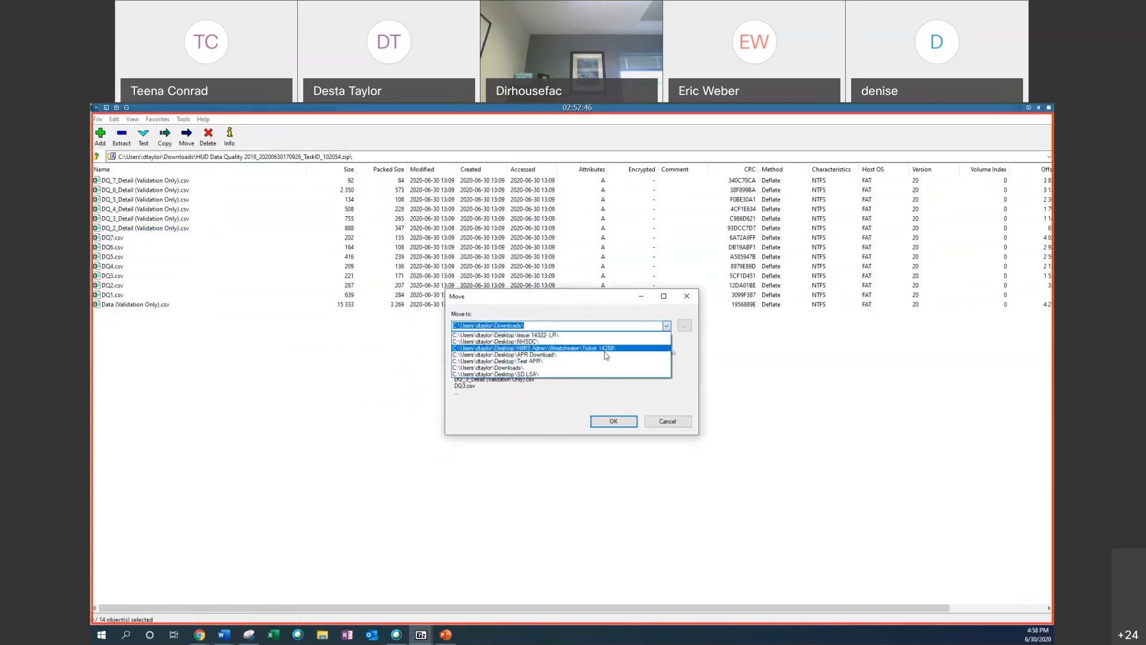
left_click(542, 403)
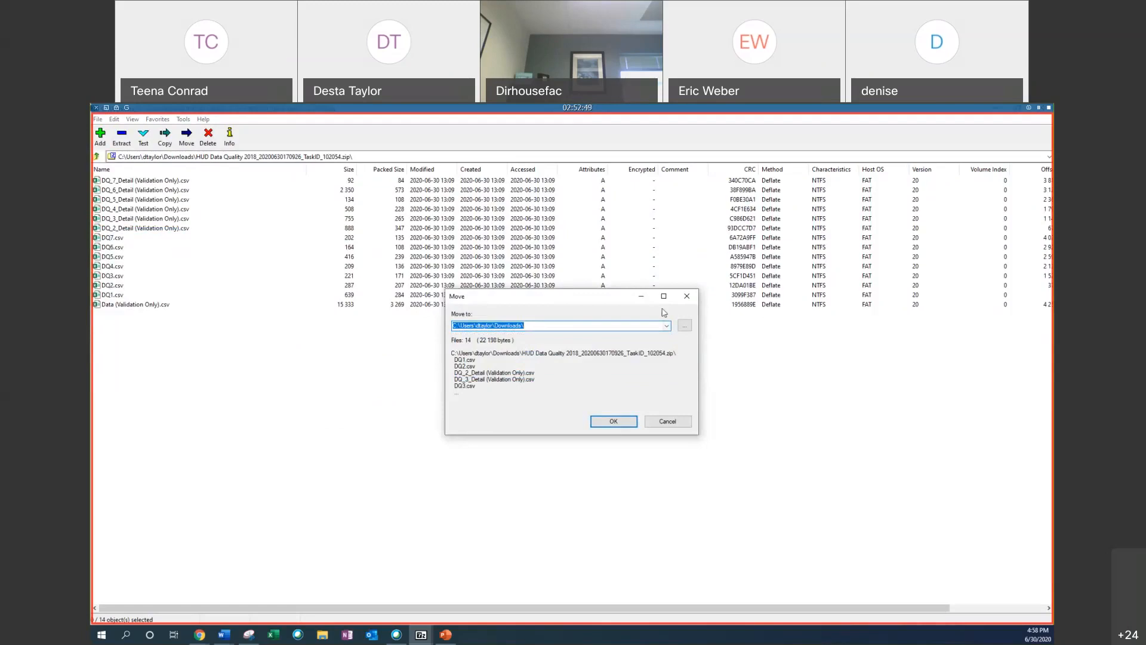
left_click(685, 325)
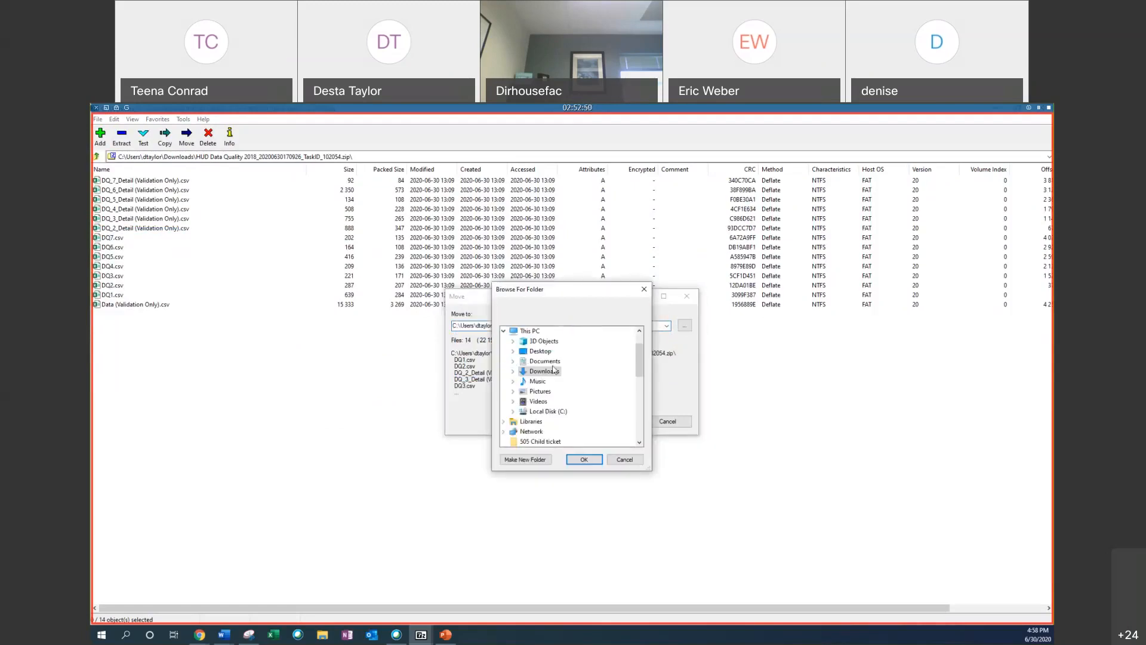
left_click(540, 351)
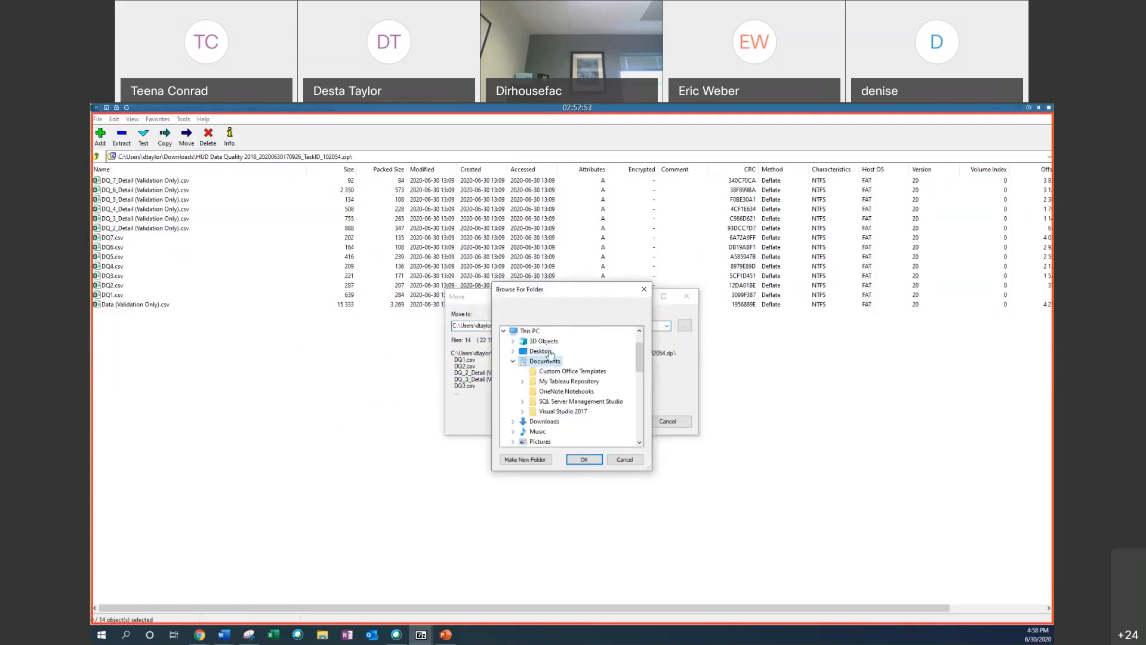
scroll(567, 350, "down", 5)
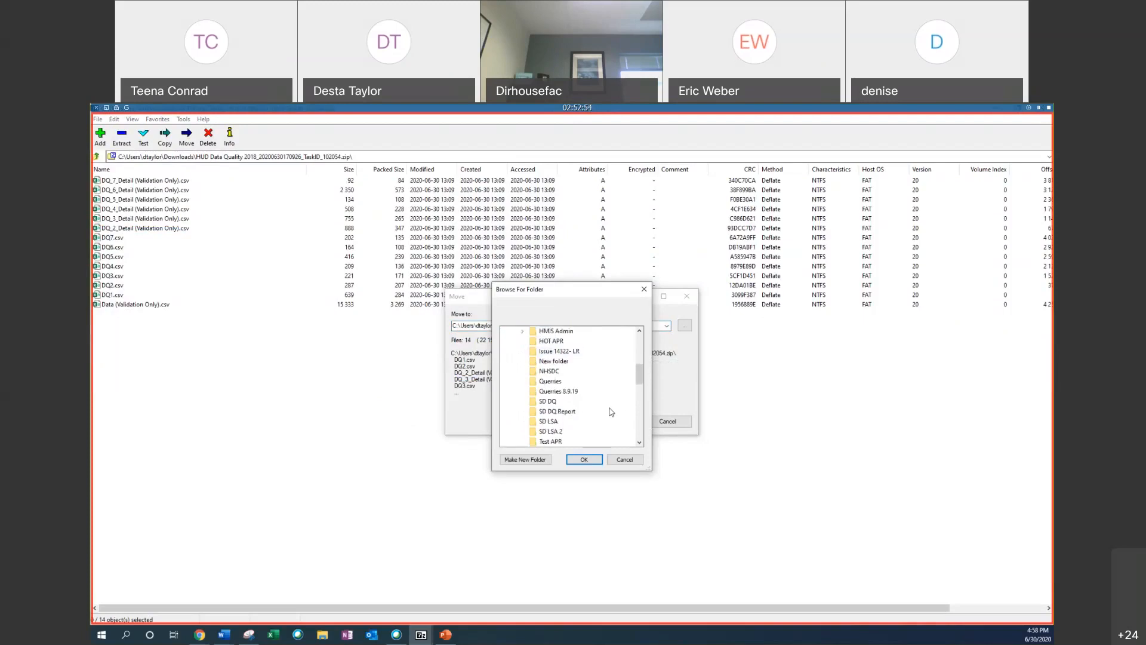
scroll(568, 410, "down", 2)
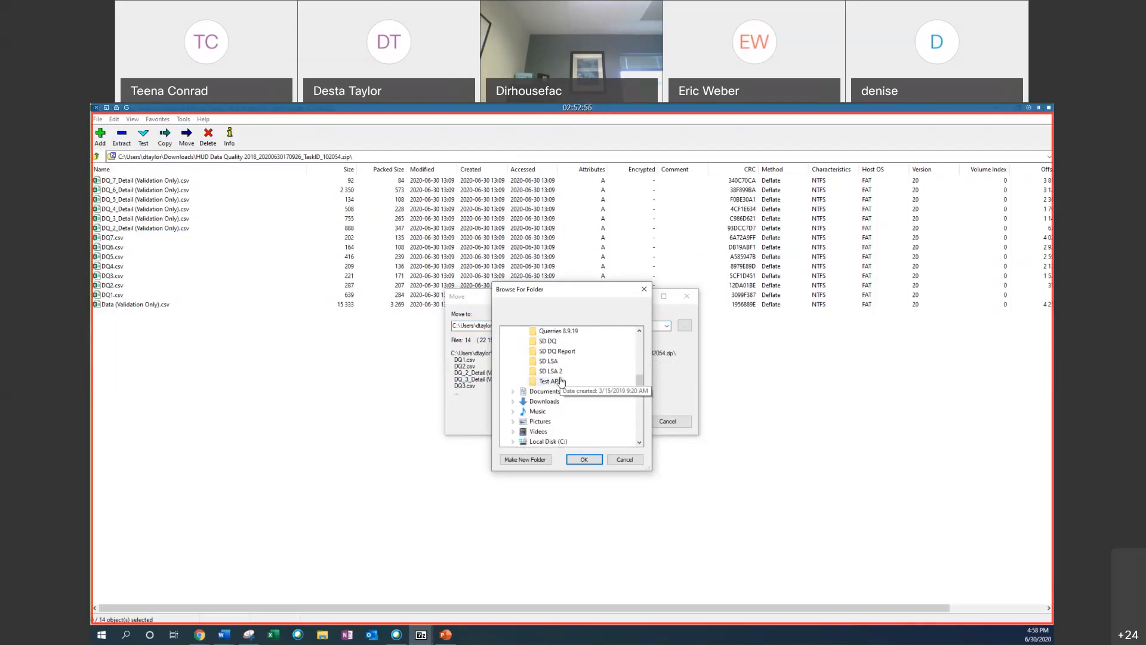
scroll(563, 380, "up", 1)
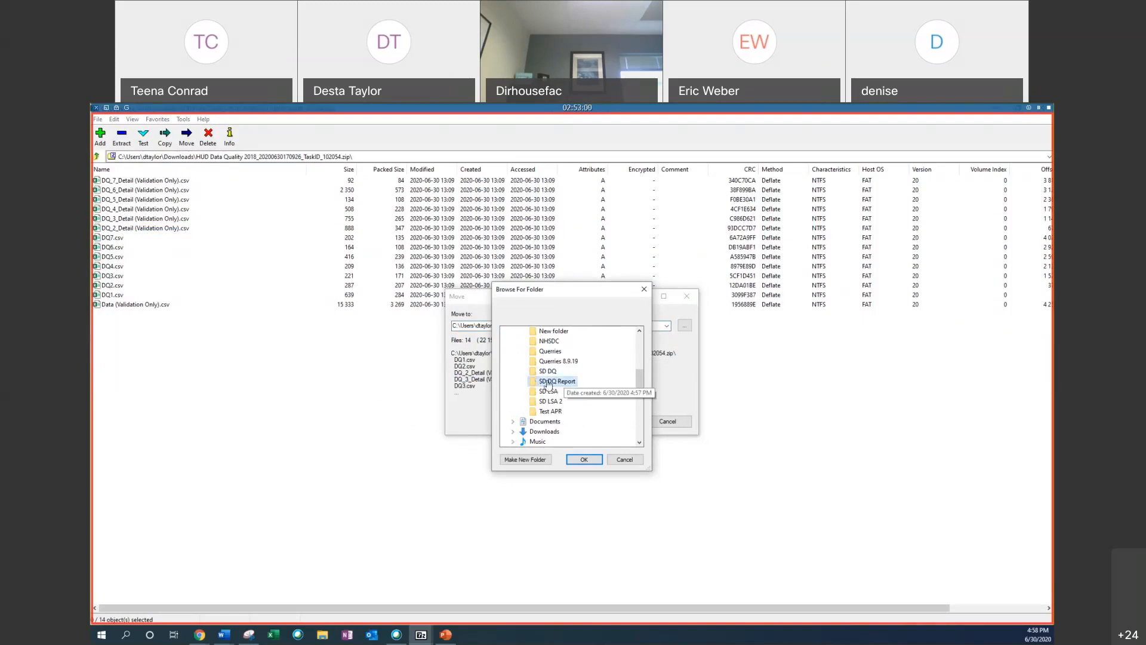
left_click(564, 382)
left_click(597, 461)
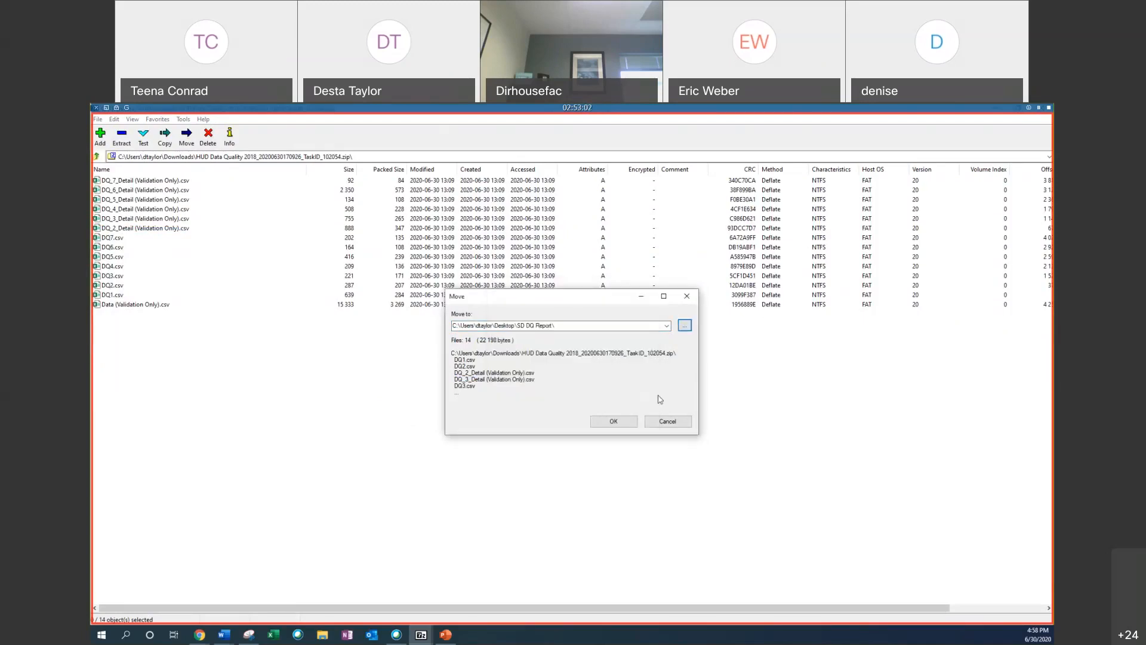
left_click(627, 425)
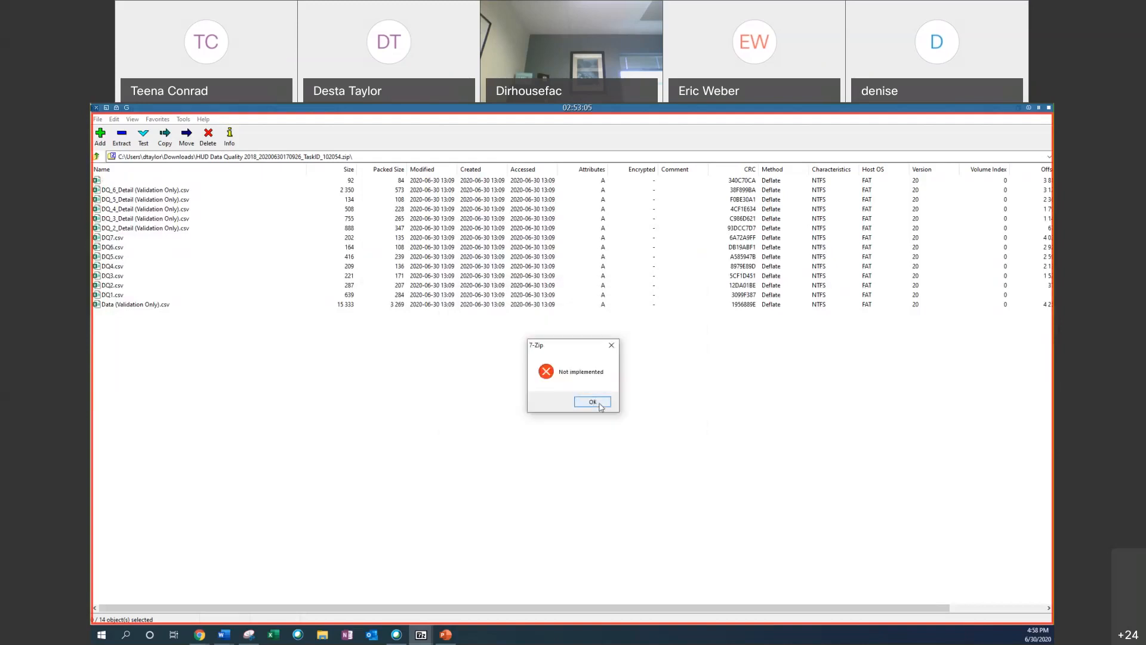
left_click(592, 401)
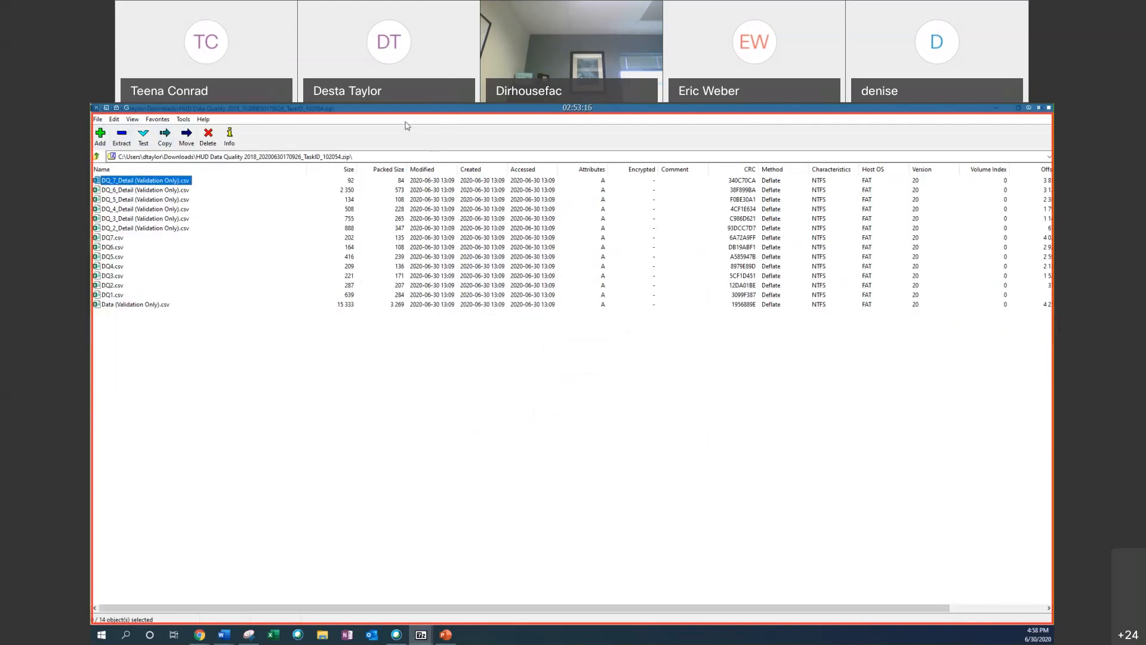
Step: Open DQ1.csv from the archive in Excel
left_click(111, 295)
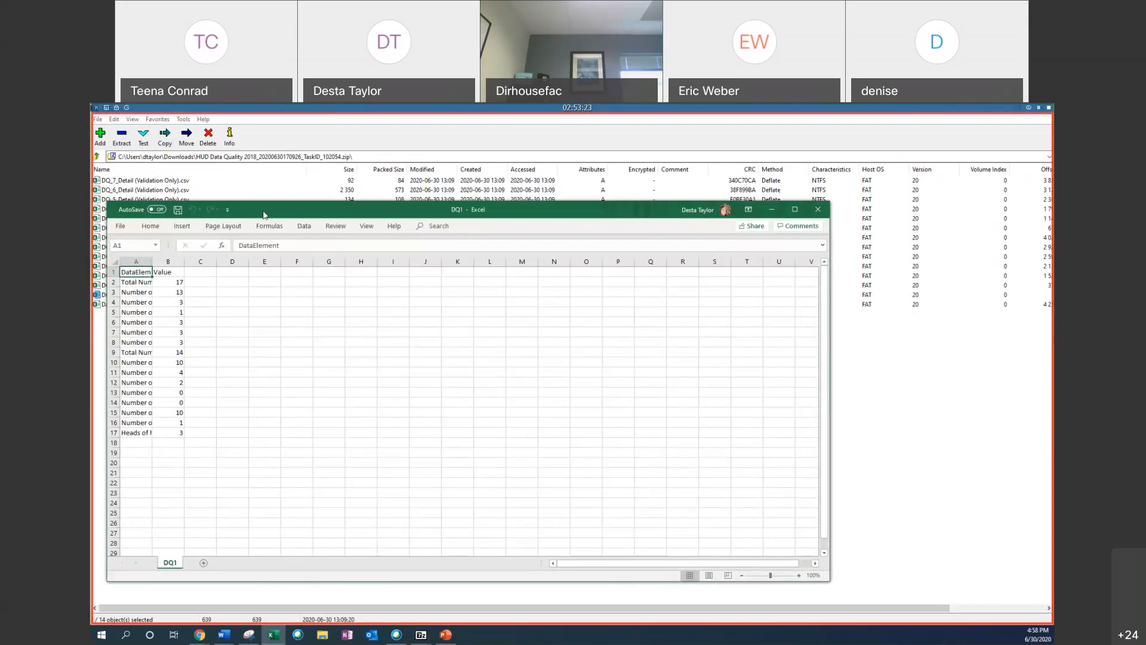
left_click_drag(263, 214, 292, 219)
left_click(847, 216)
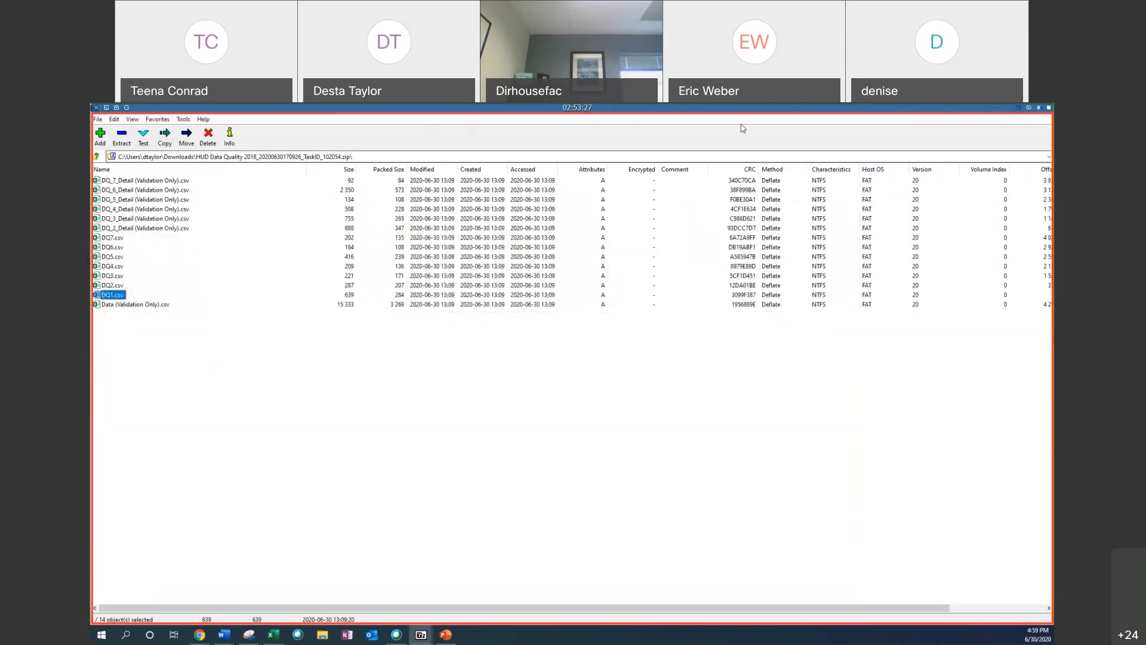
Step: Switch to the ClientTrack Files on Server page in the browser
left_click(1019, 108)
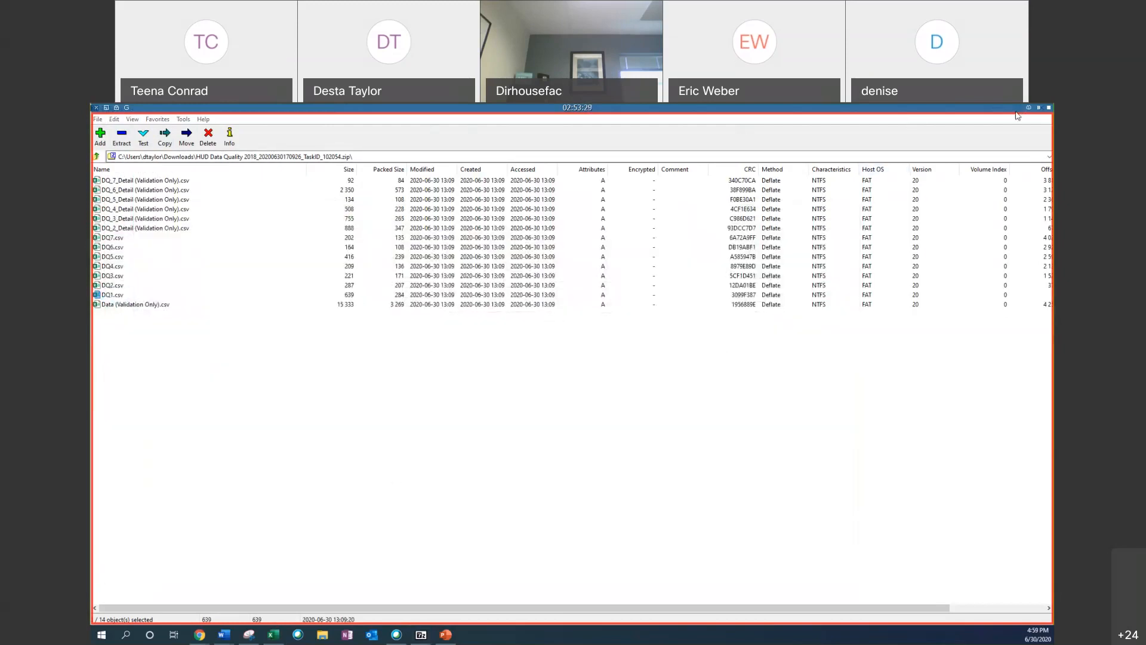
left_click(1007, 150)
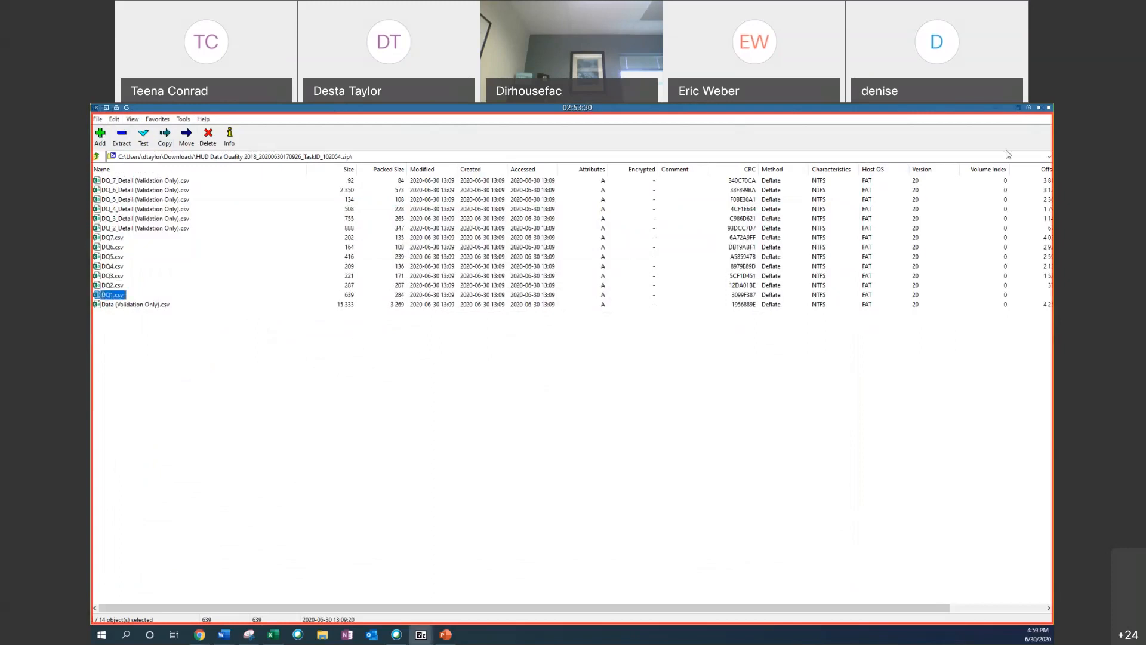
left_click(1018, 109)
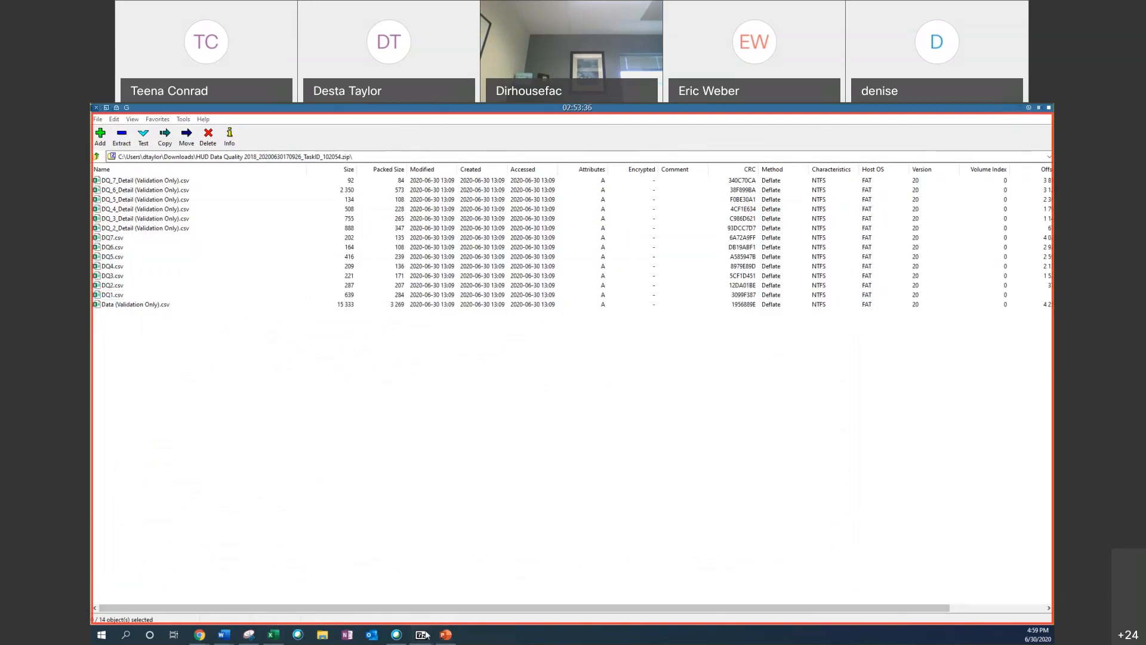
mouse_move(421, 634)
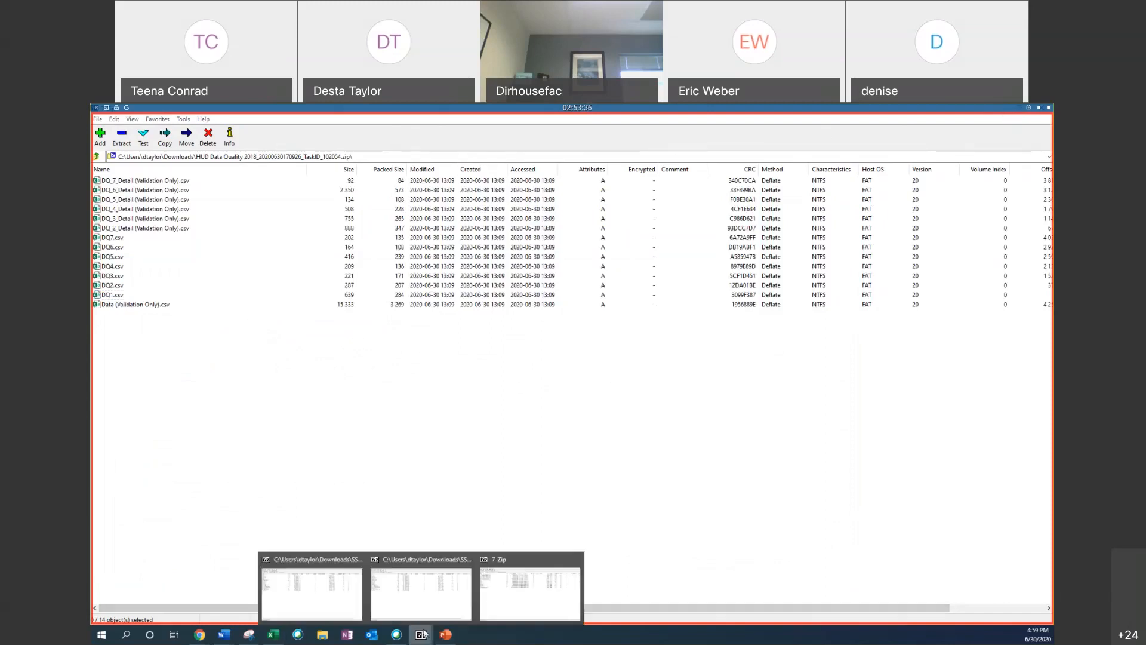
left_click(575, 554)
left_click(520, 558)
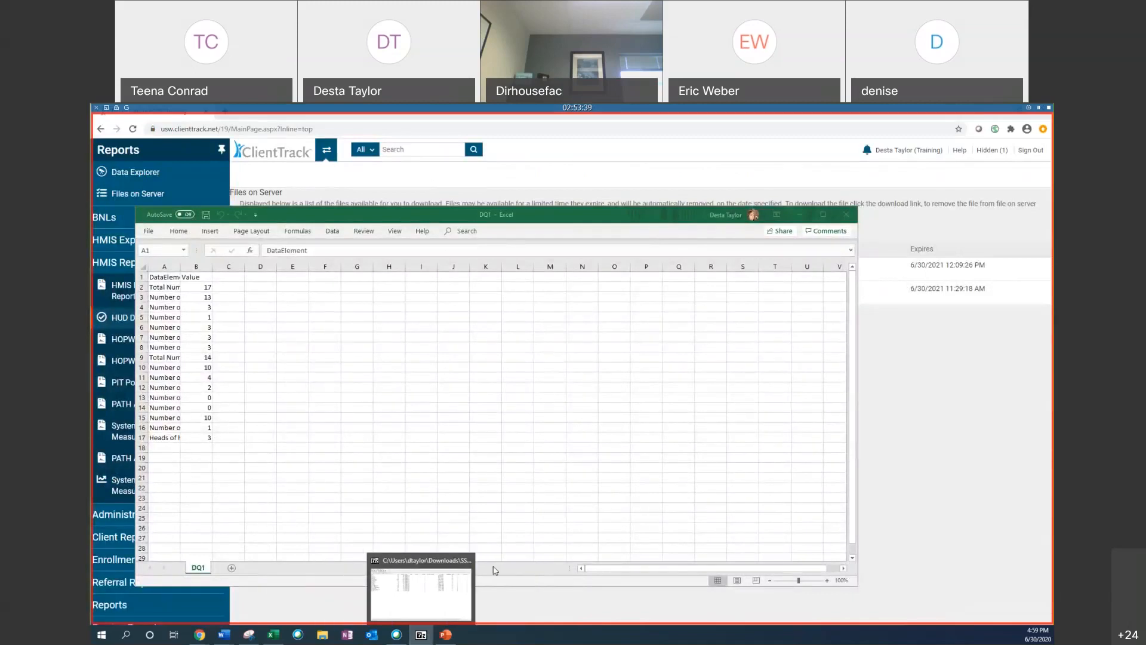
left_click(558, 595)
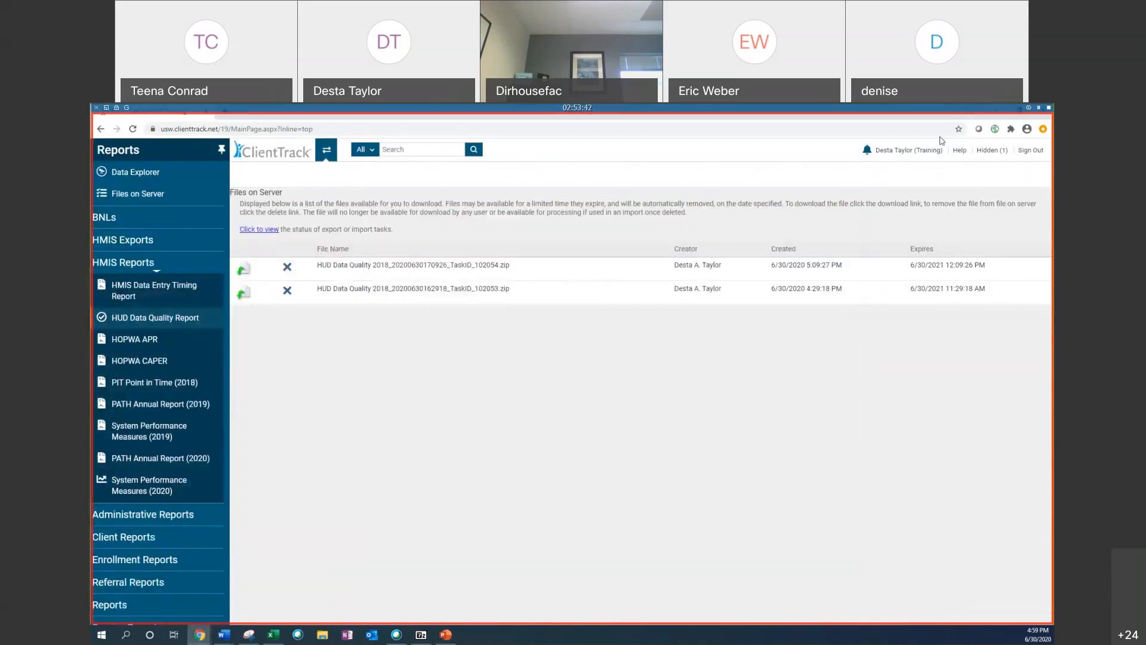
Step: Arrange the 2018 HUD Data Quality Report viewer and the DQ1 spreadsheet side by side
left_click(995, 152)
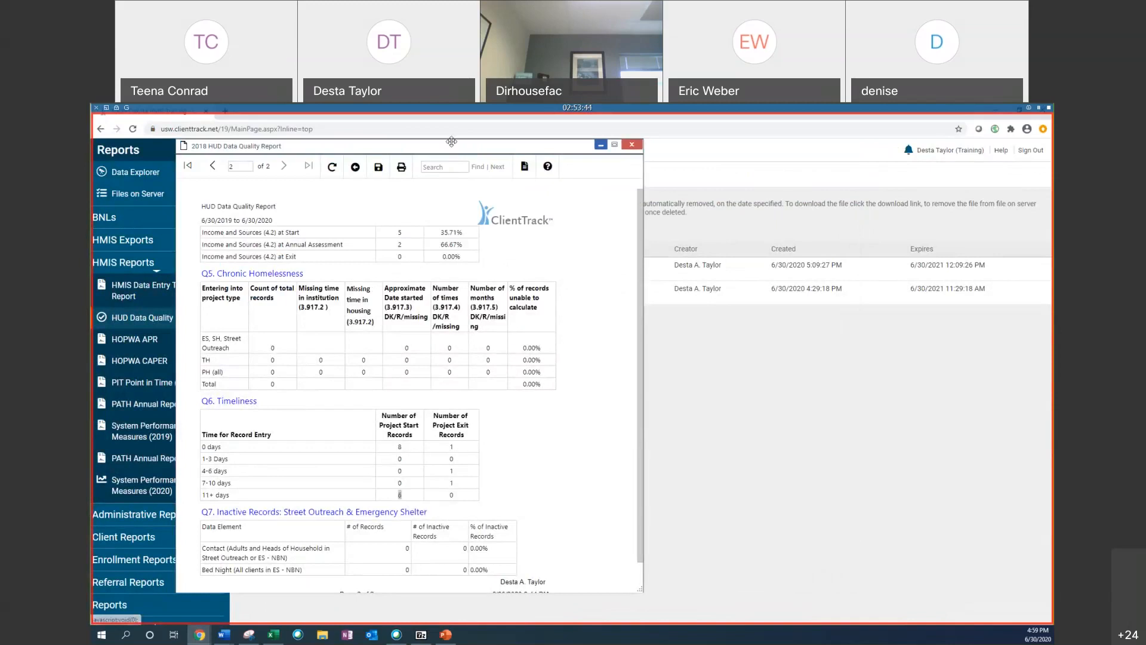
left_click_drag(451, 142, 953, 182)
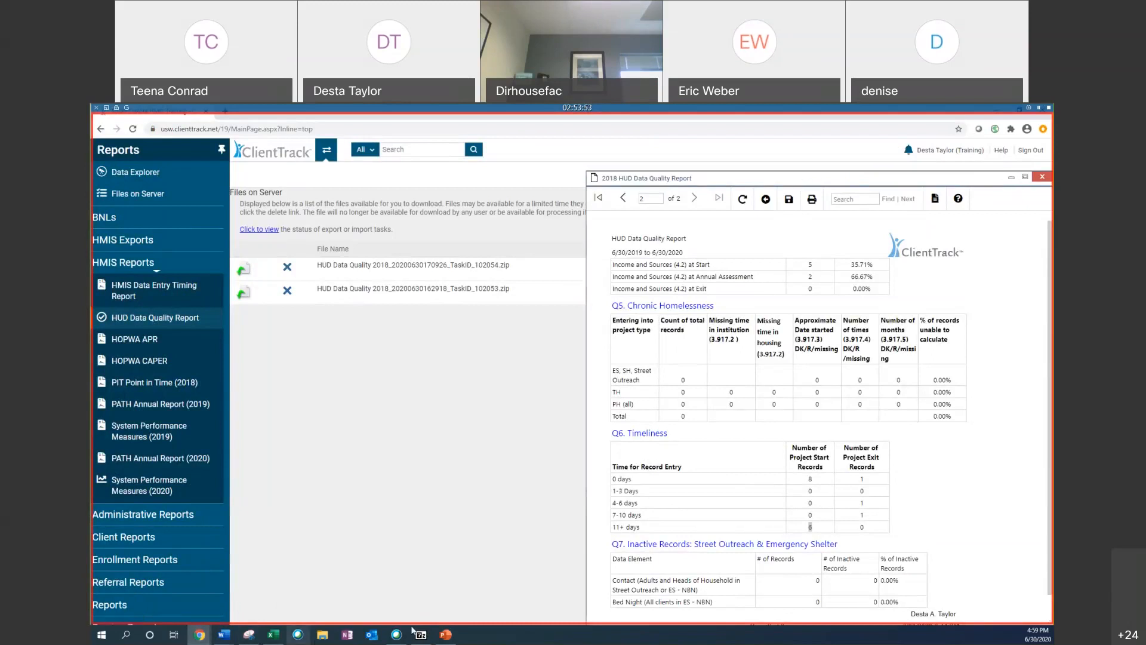
left_click(273, 635)
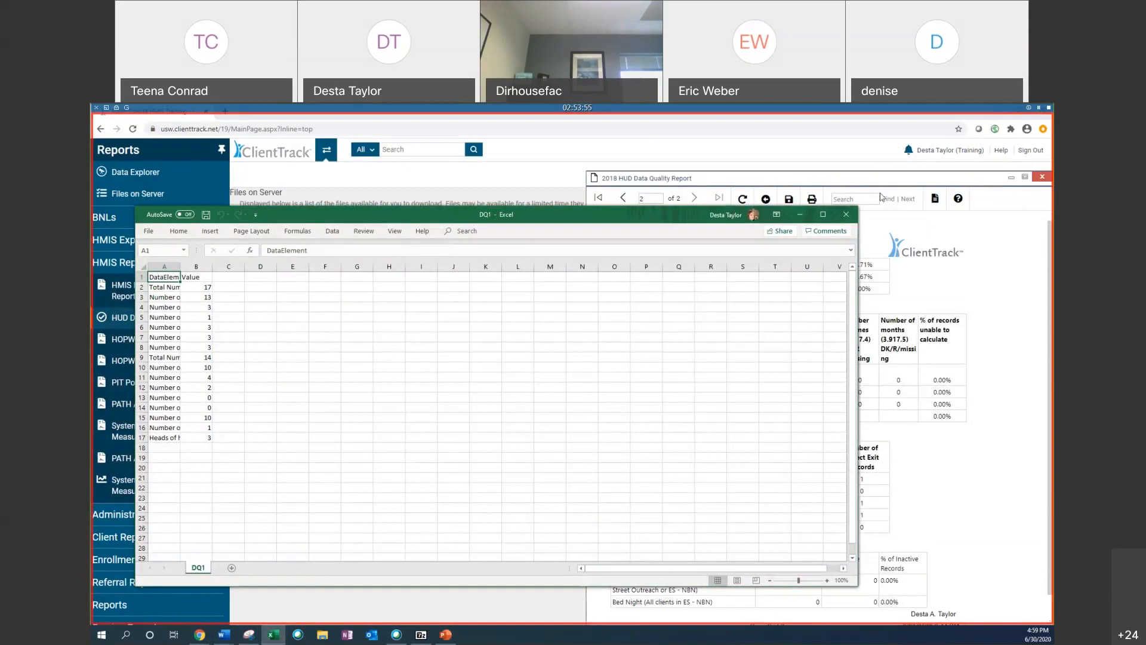
key("super+Right")
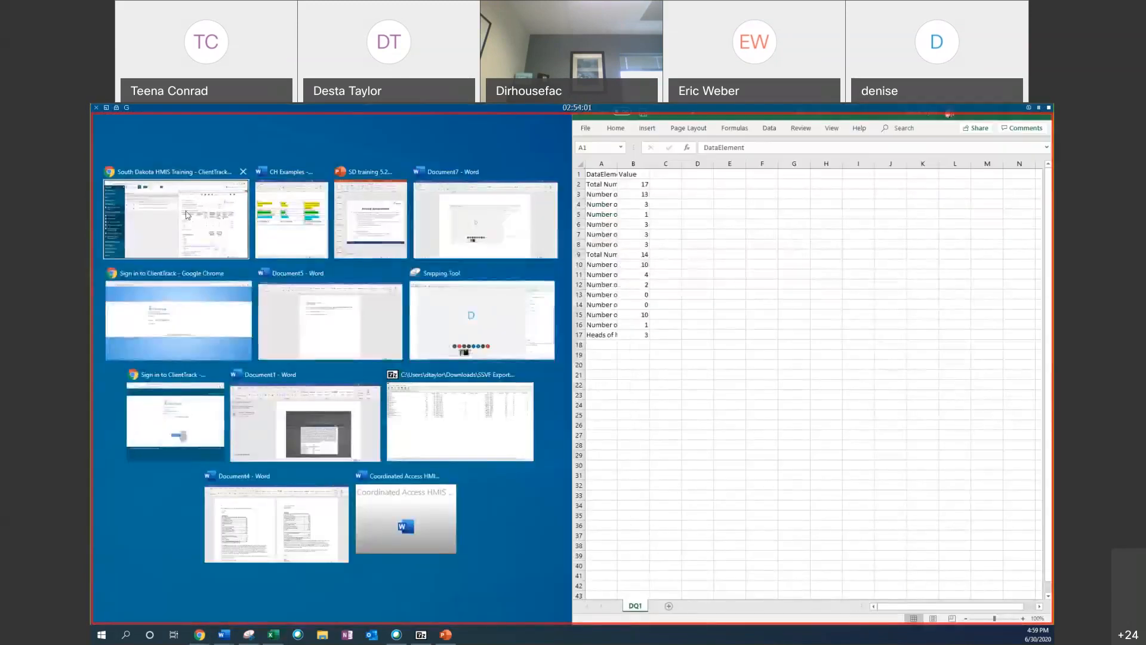
left_click(179, 221)
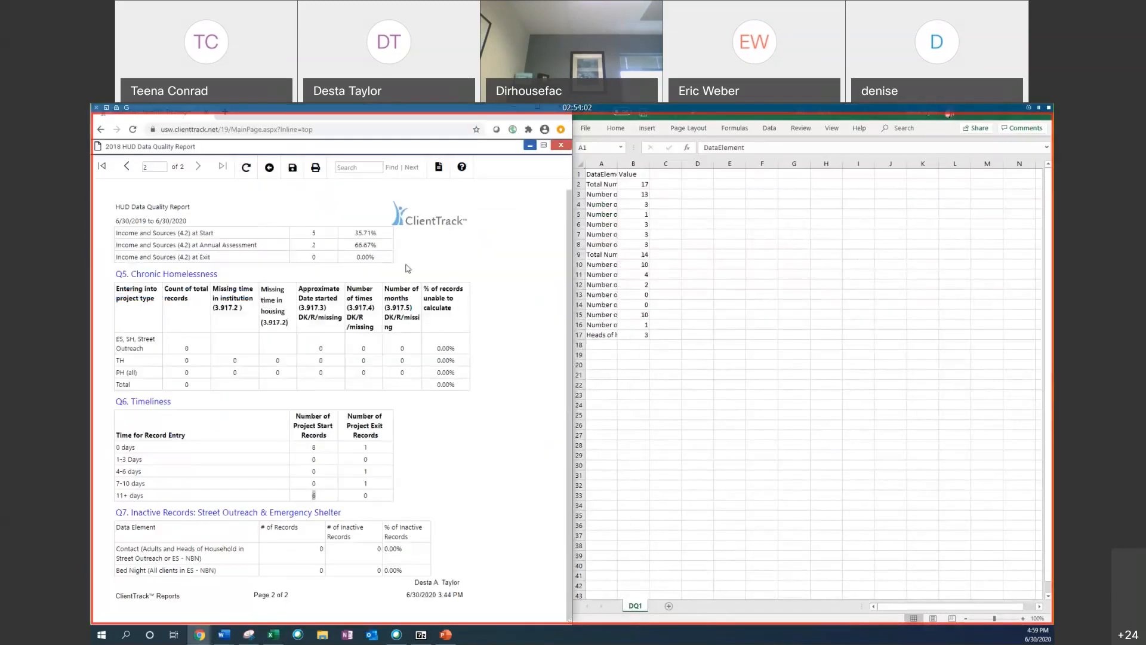
Step: Scroll the report to the Q1 Report Validation Table to compare it with the DQ1 spreadsheet
scroll(310, 291, "up", 1)
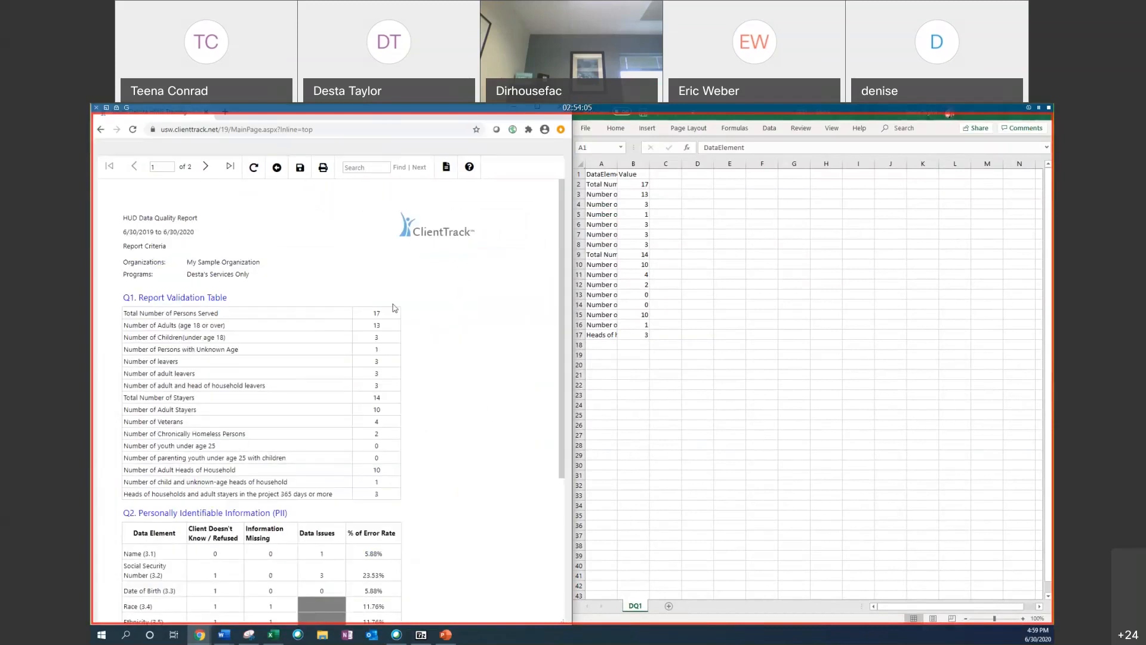
scroll(388, 227, "down", 3)
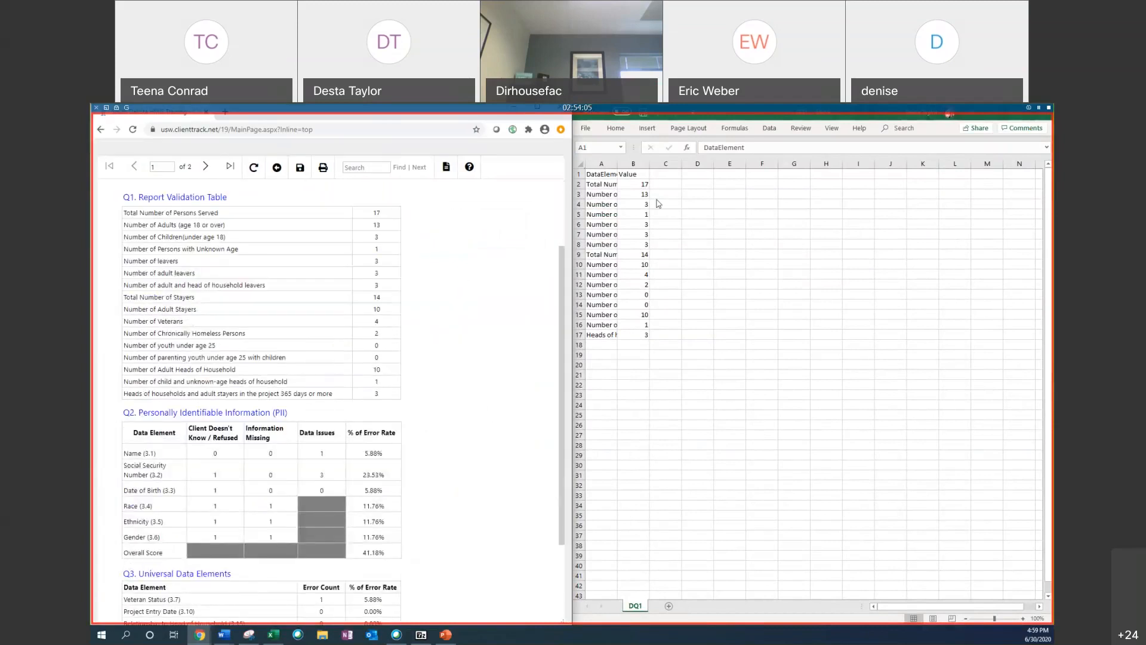
left_click(572, 157)
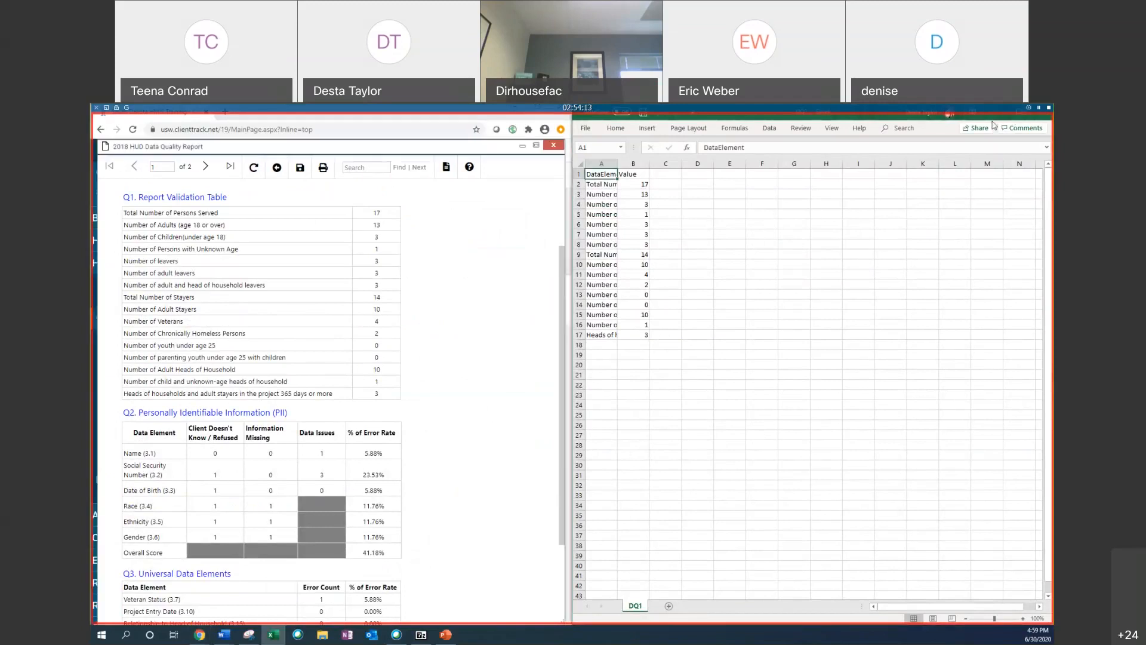
Step: Close the archive window, switch to the Data (Validation Only) spreadsheet and maximize it
left_click(421, 635)
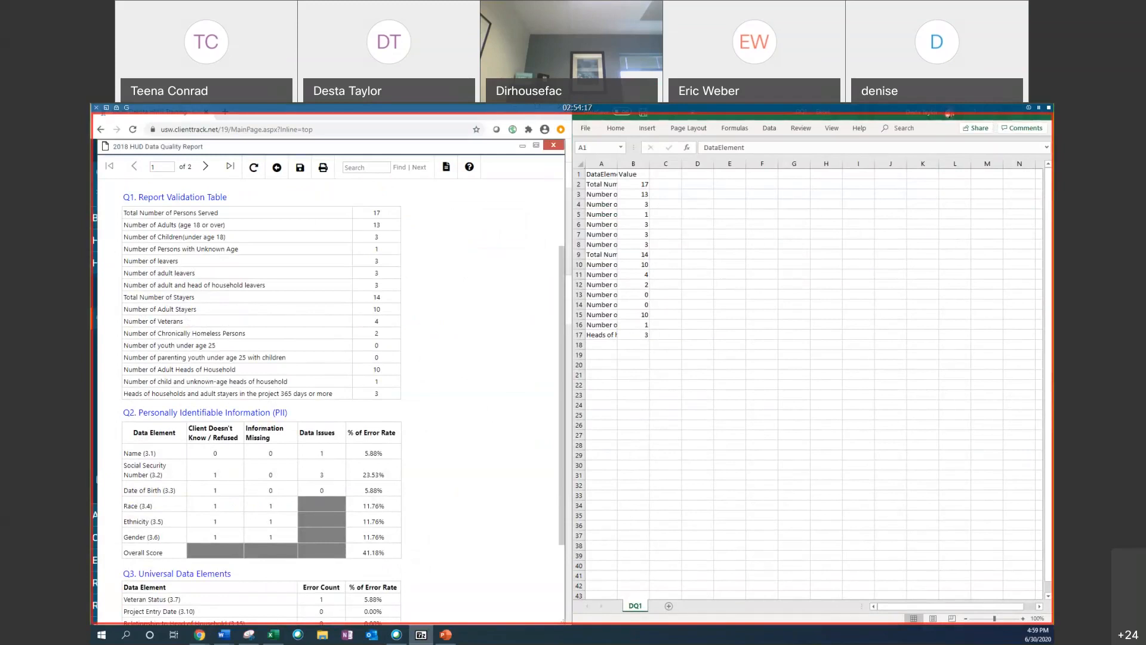
key("alt+F4")
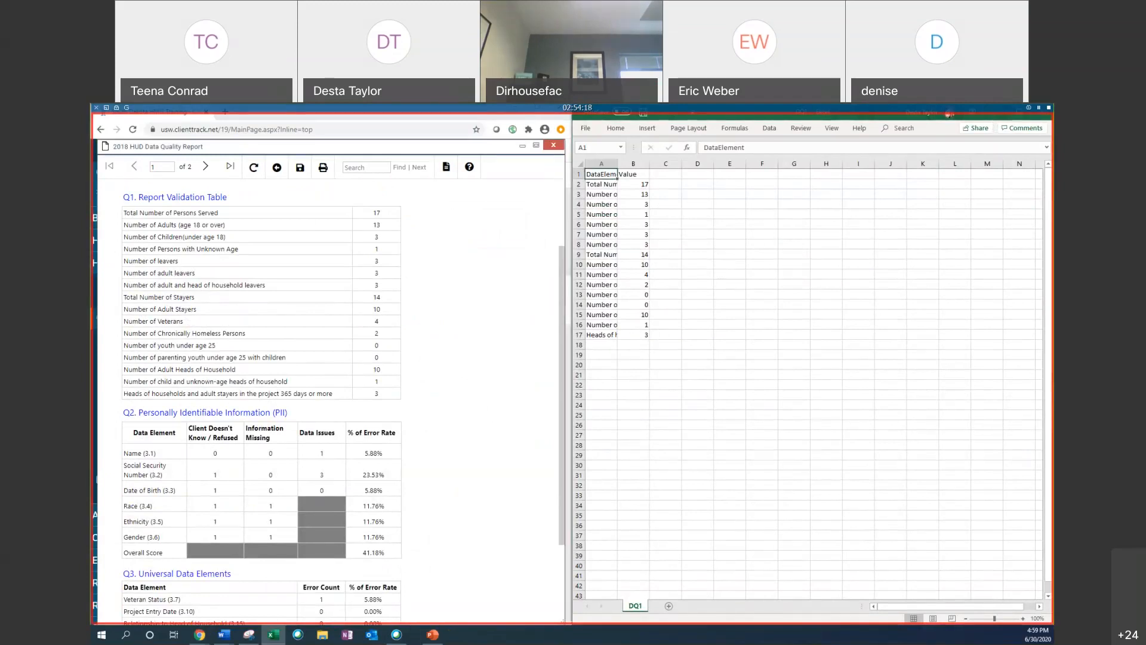
key("alt+Tab")
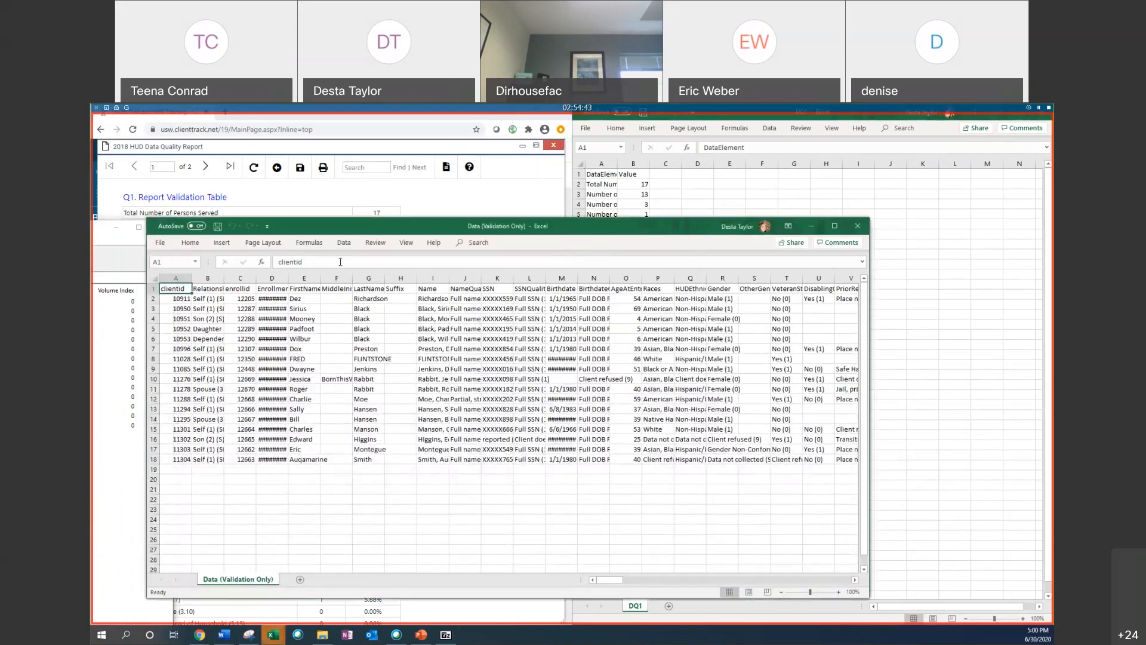
left_click(835, 226)
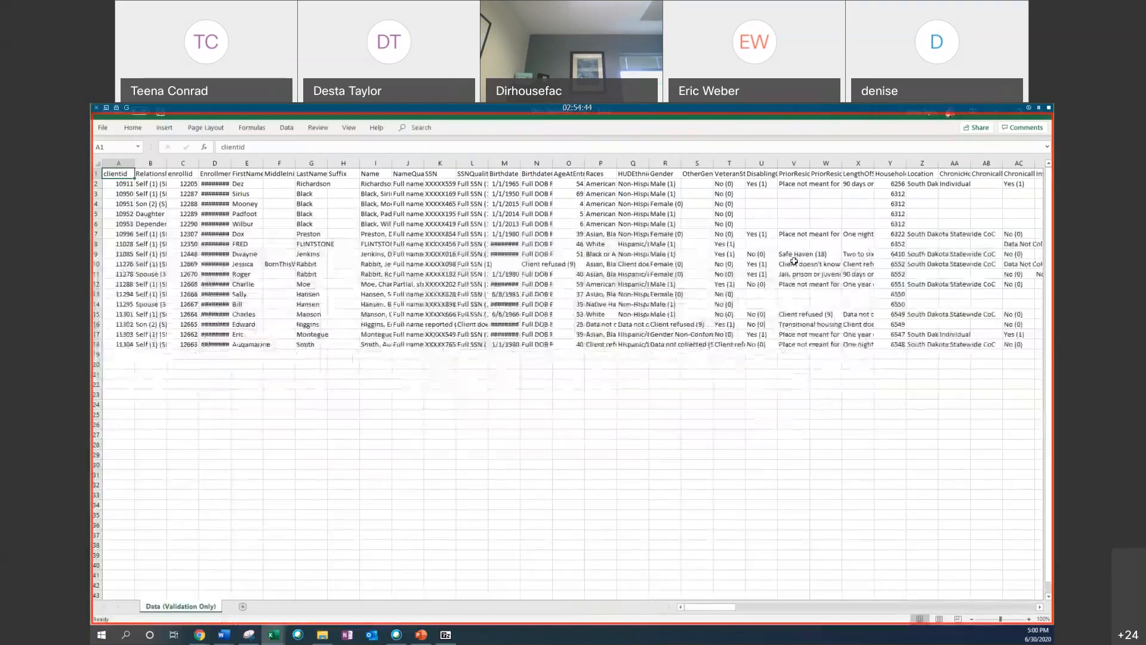
Step: Move the clientid header cell down the sheet and undo the move
left_click_drag(260, 214, 177, 413)
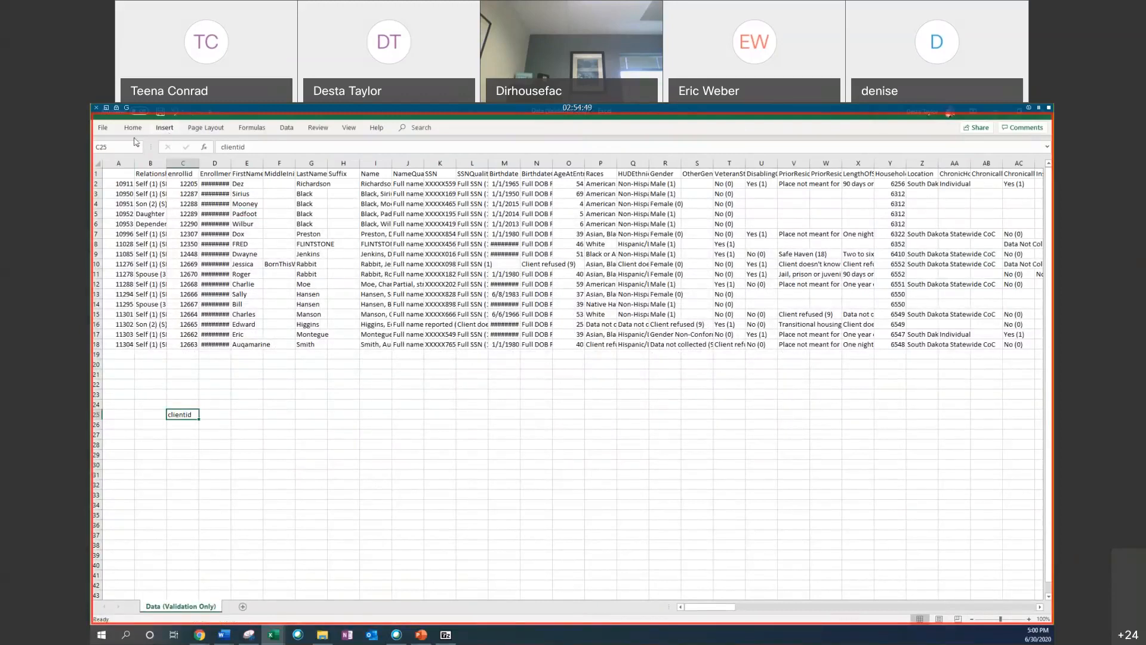
left_click(105, 127)
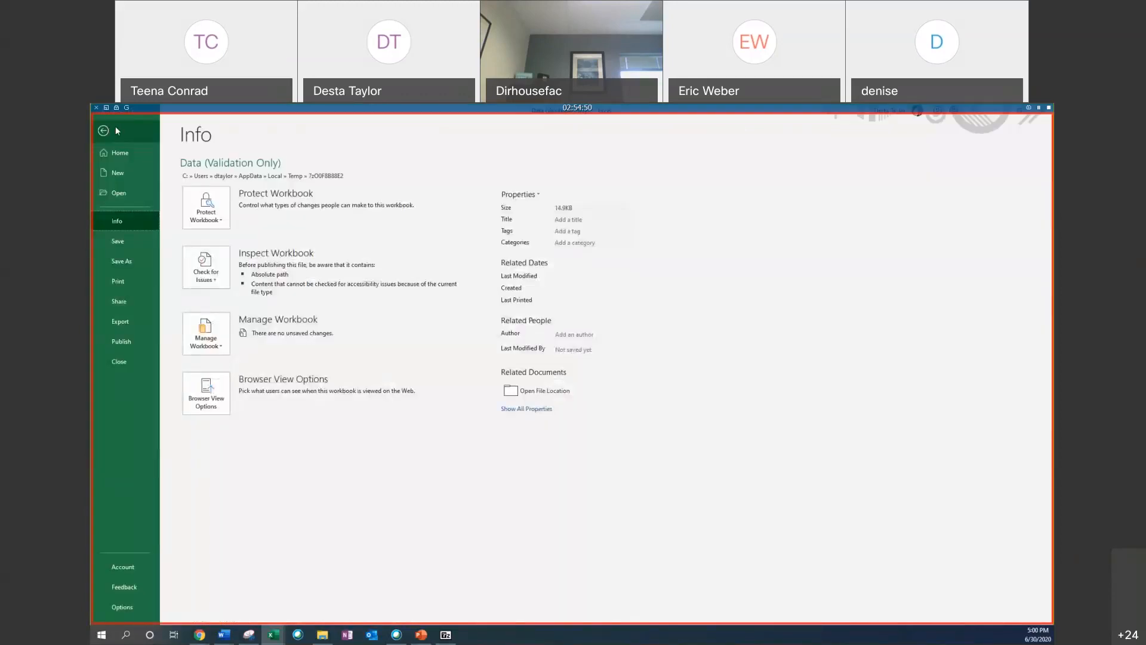
left_click(116, 127)
left_click(146, 130)
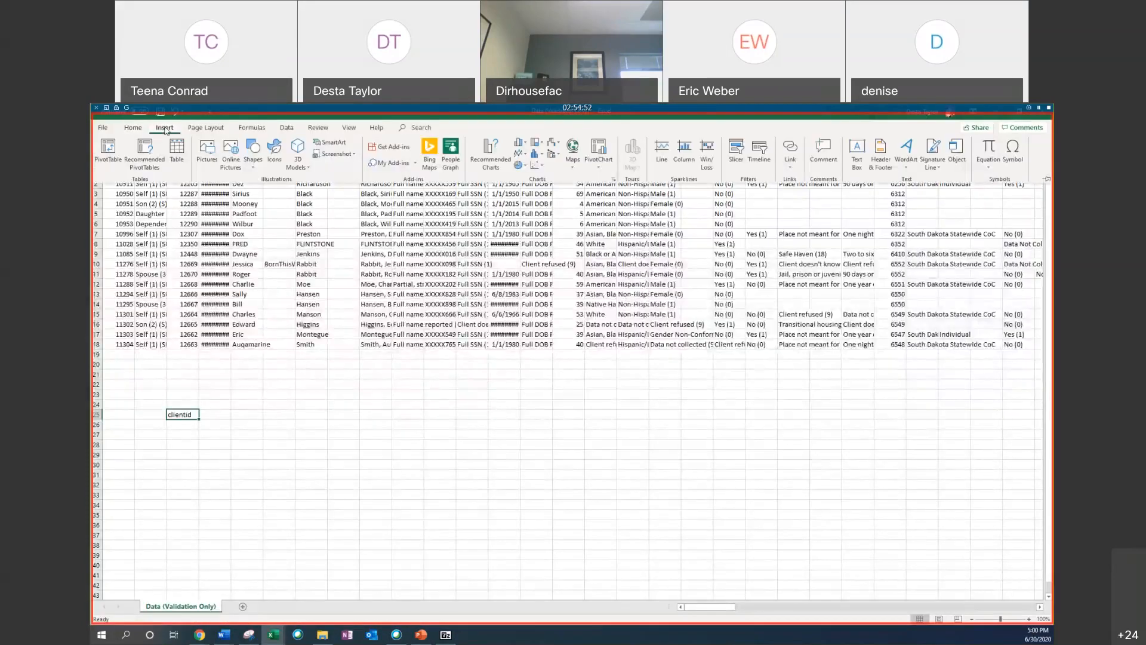
left_click(173, 111)
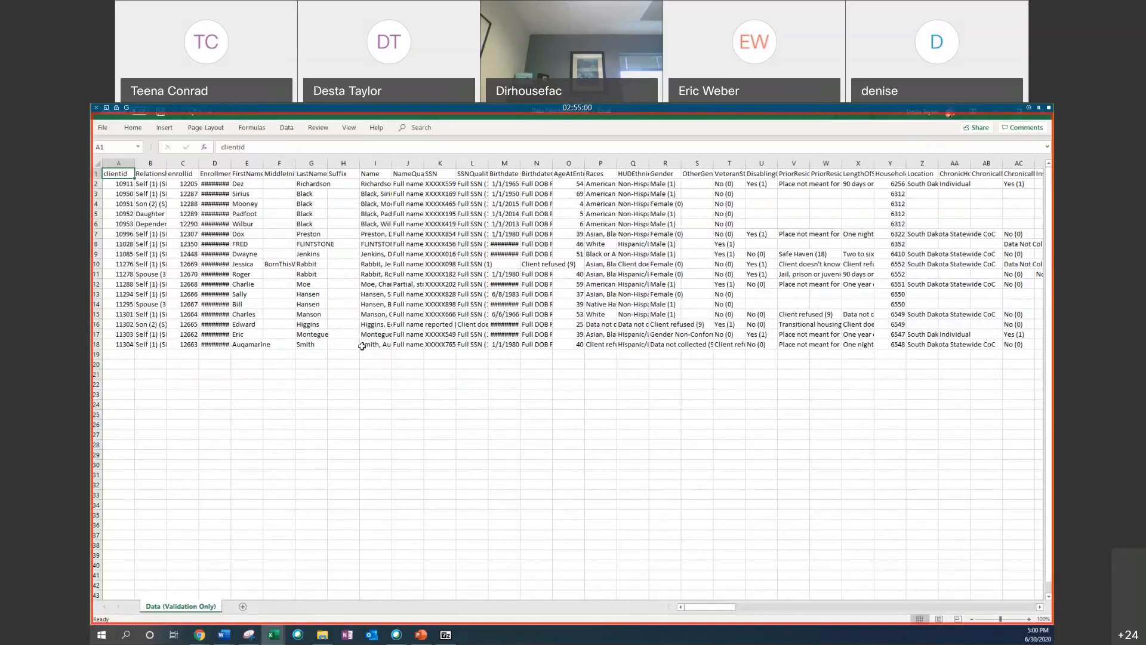
Step: Highlight the filled range of the Data (Validation Only) sheet, clear the selection, and minimize the workbook
left_click_drag(123, 174, 978, 376)
left_click(896, 494)
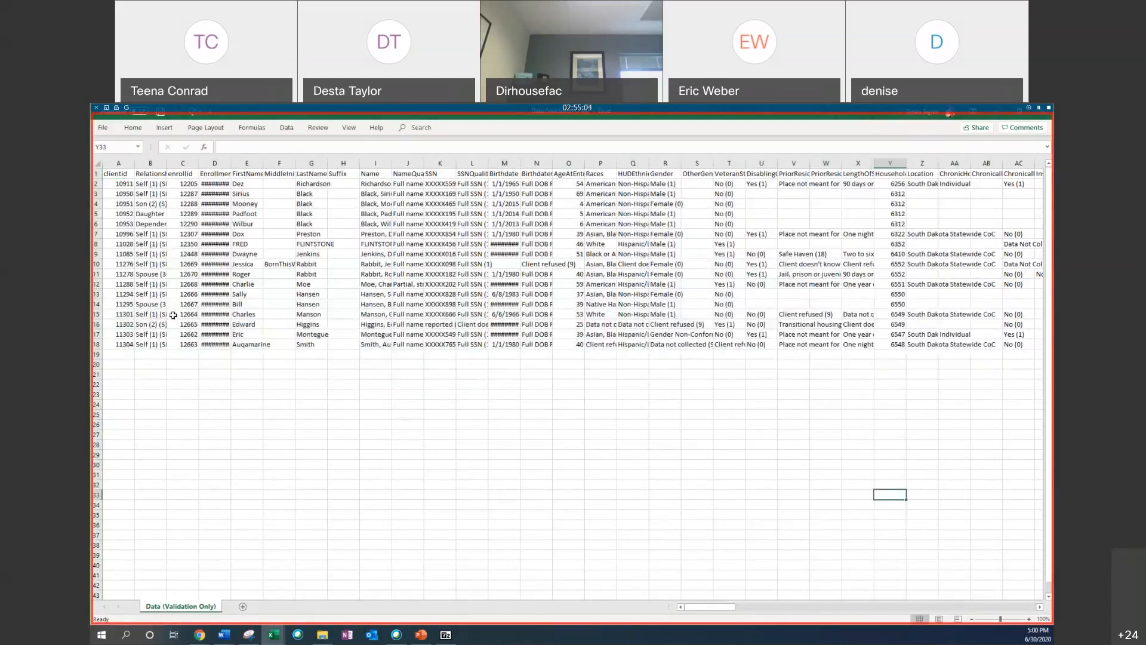
left_click(1002, 120)
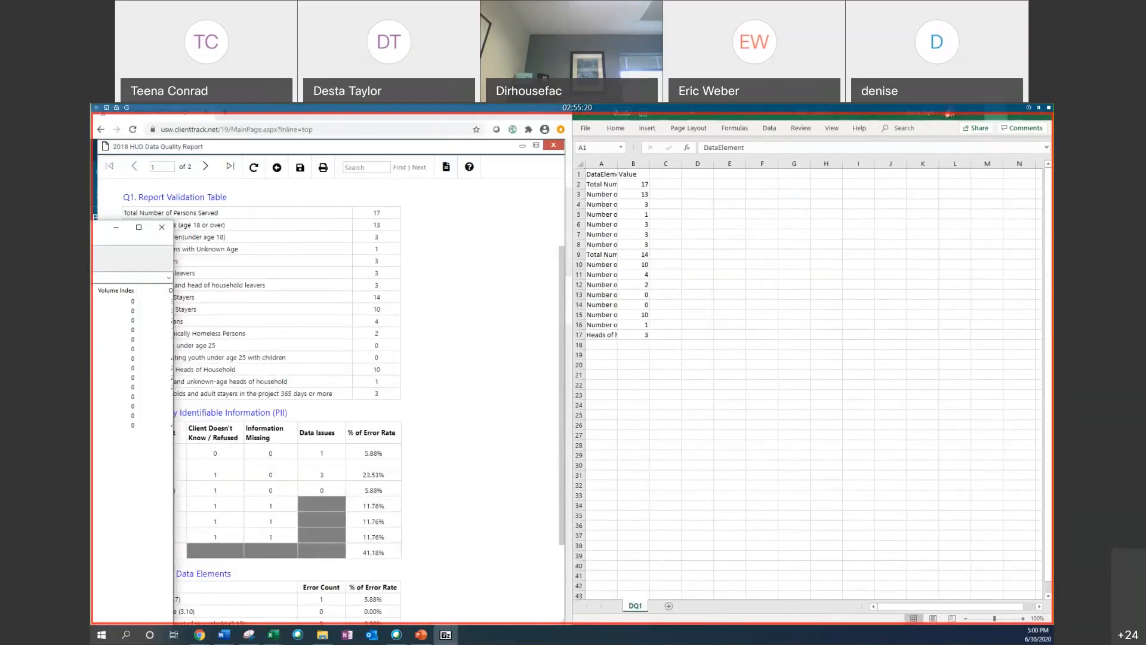
Step: Bring up the DQ_2_Detail spreadsheet, snap it beside the ClientTrack report window, and scroll the report to the PII and data element tables
left_click(1002, 114)
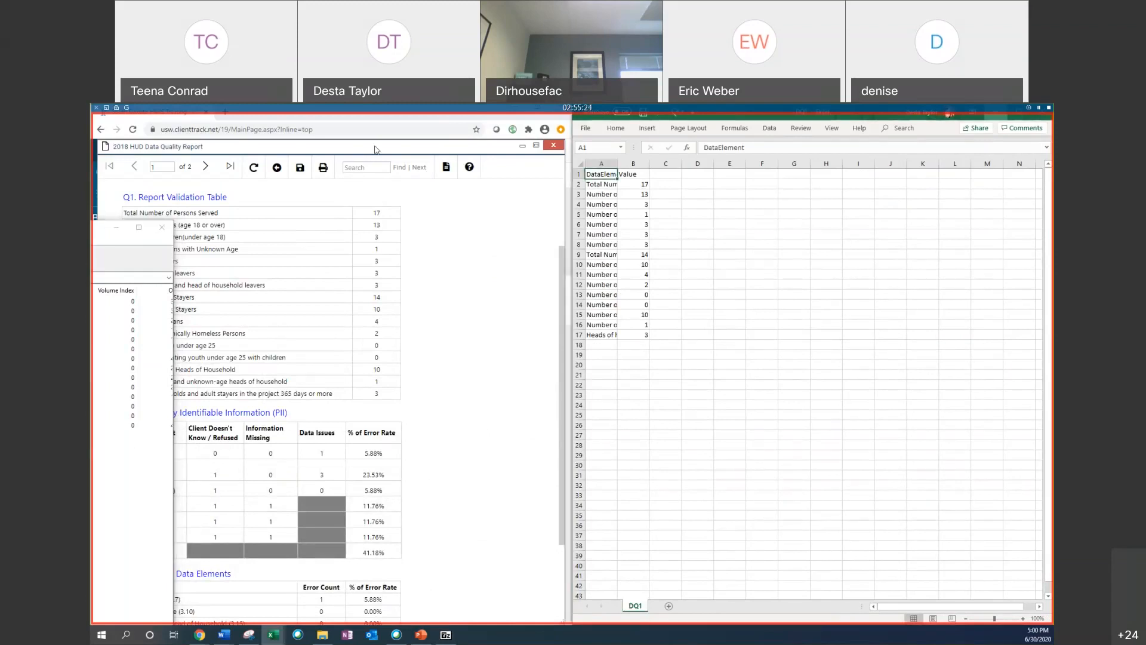
left_click(577, 409)
left_click(1039, 117)
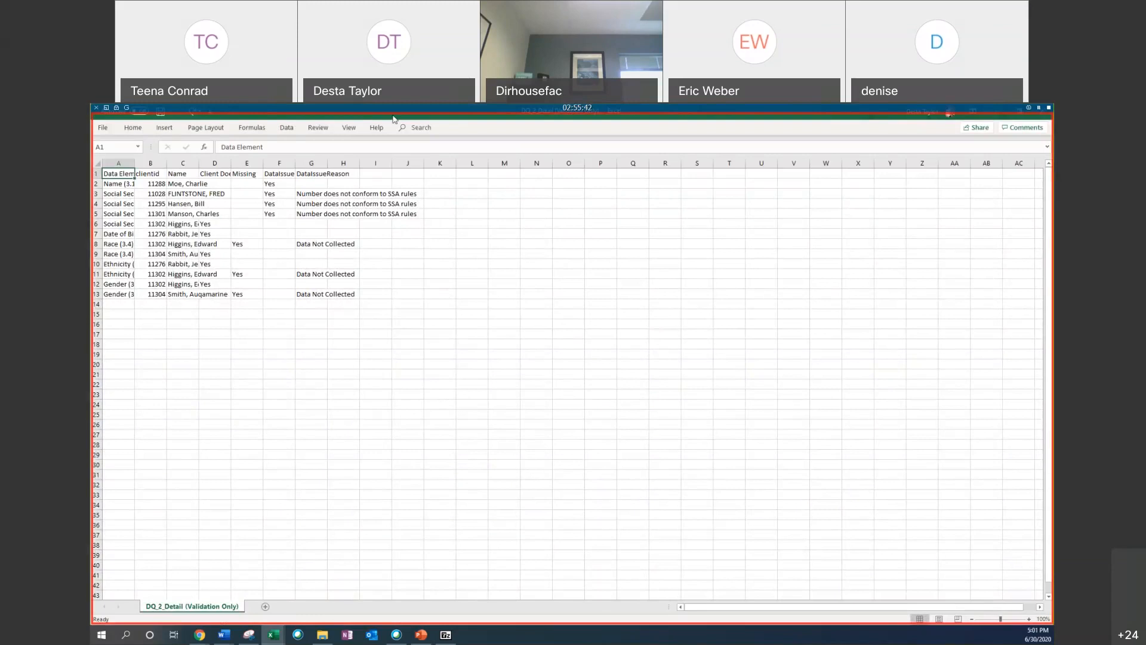
key("super+Right")
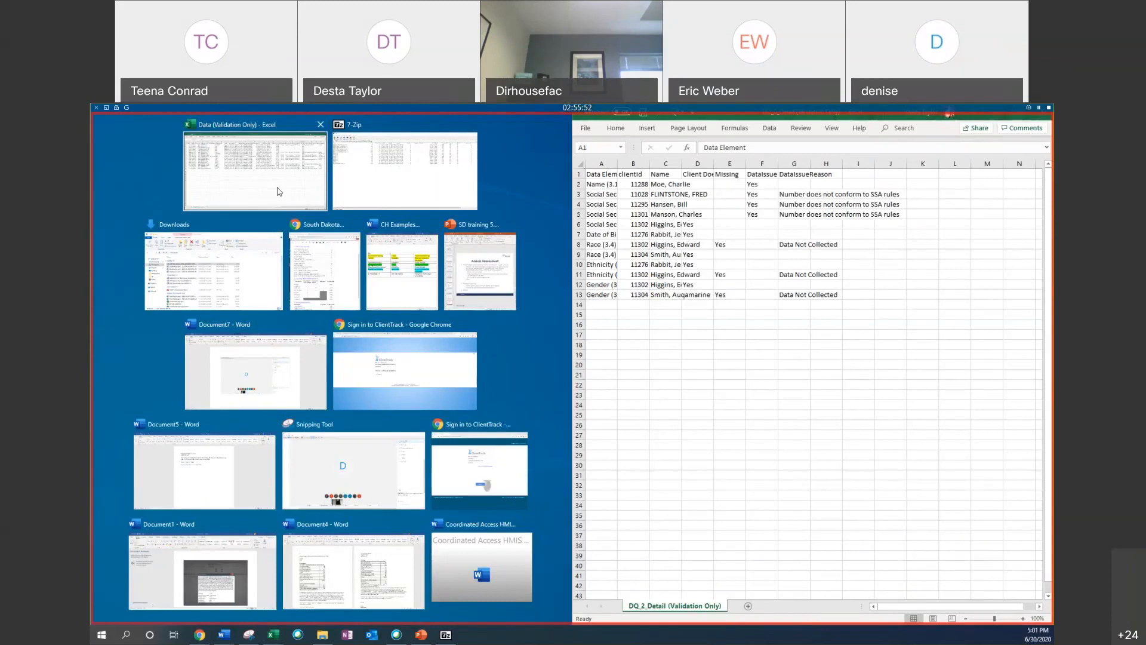
left_click(325, 255)
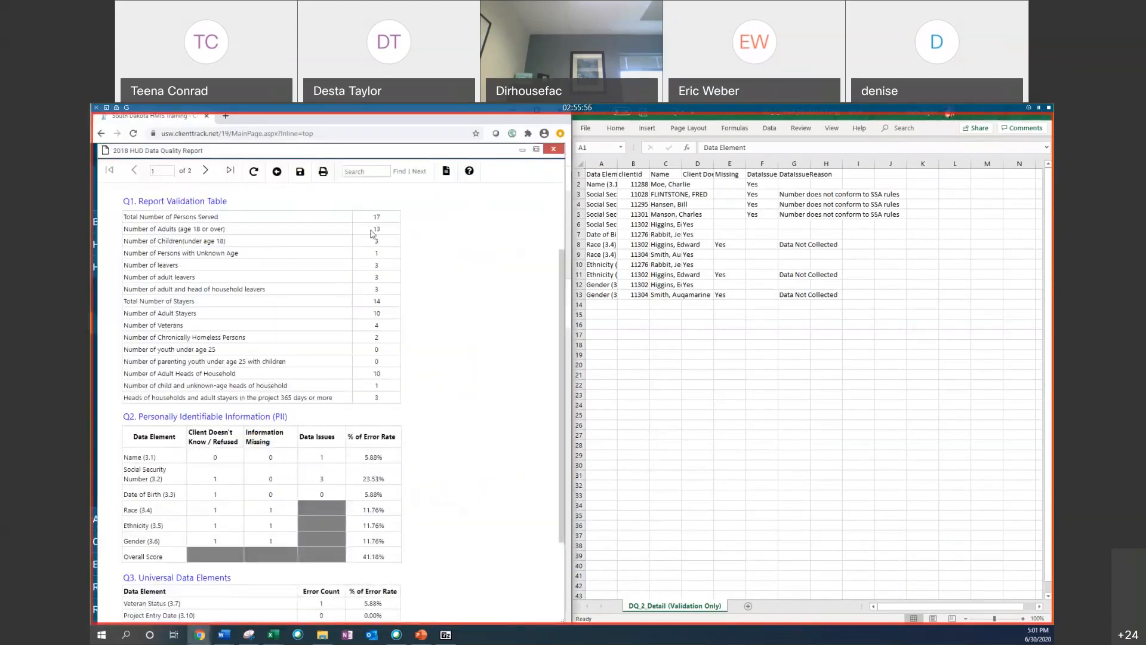
scroll(379, 249, "down", 2)
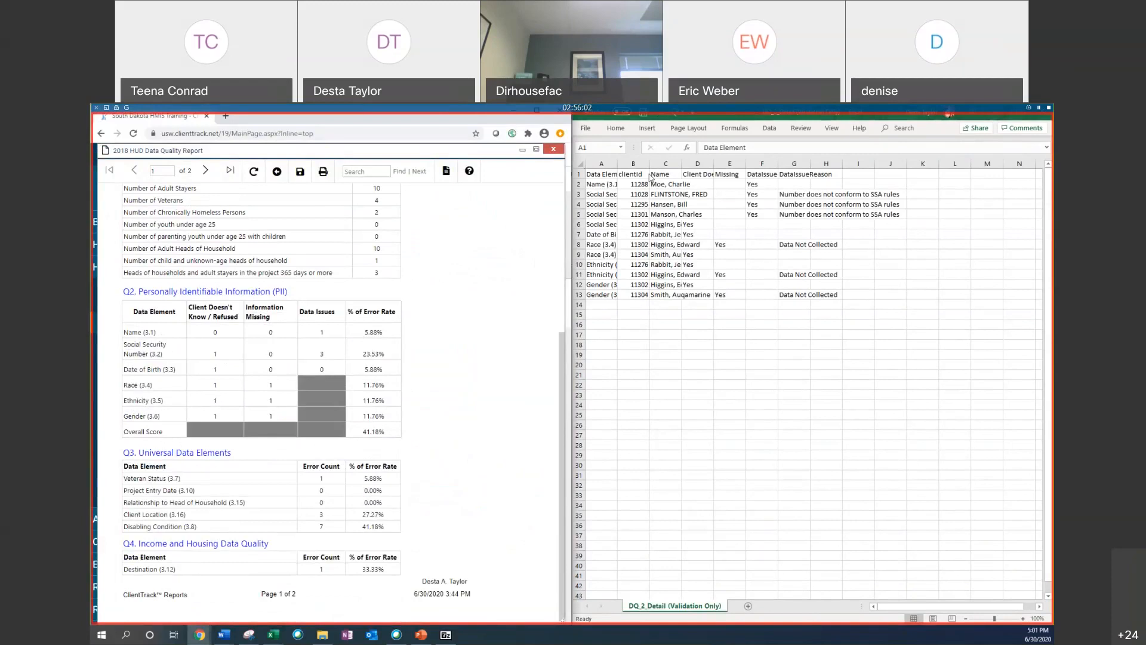
Step: Copy the first client ID, 11288, from the DQ_2_Detail sheet
left_click(629, 186)
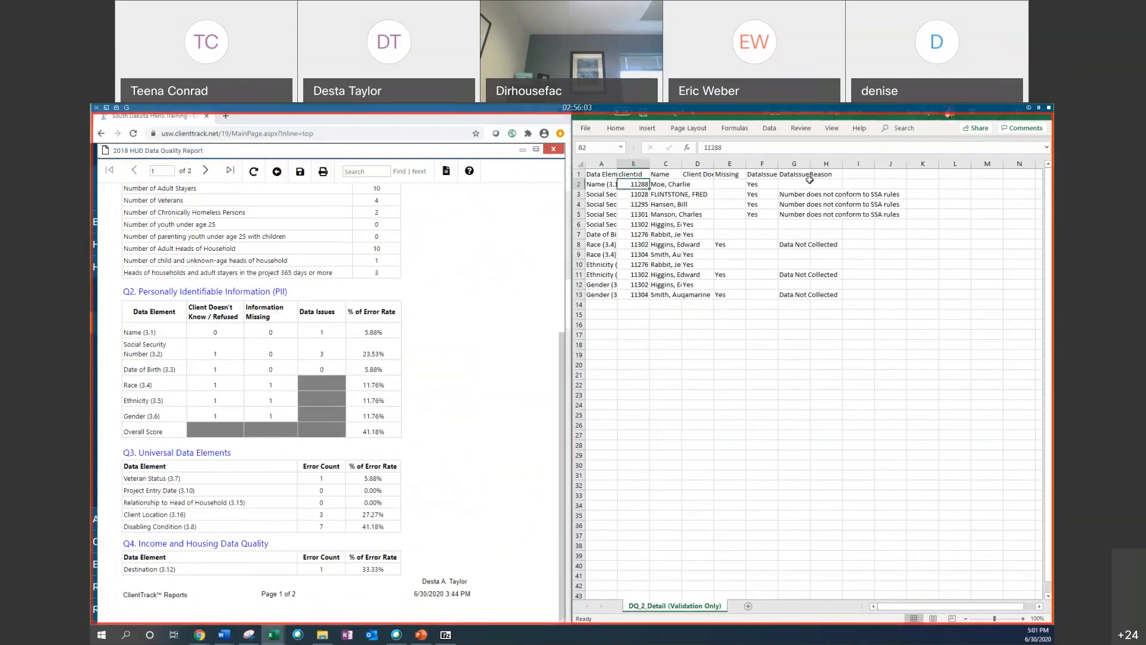
right_click(639, 182)
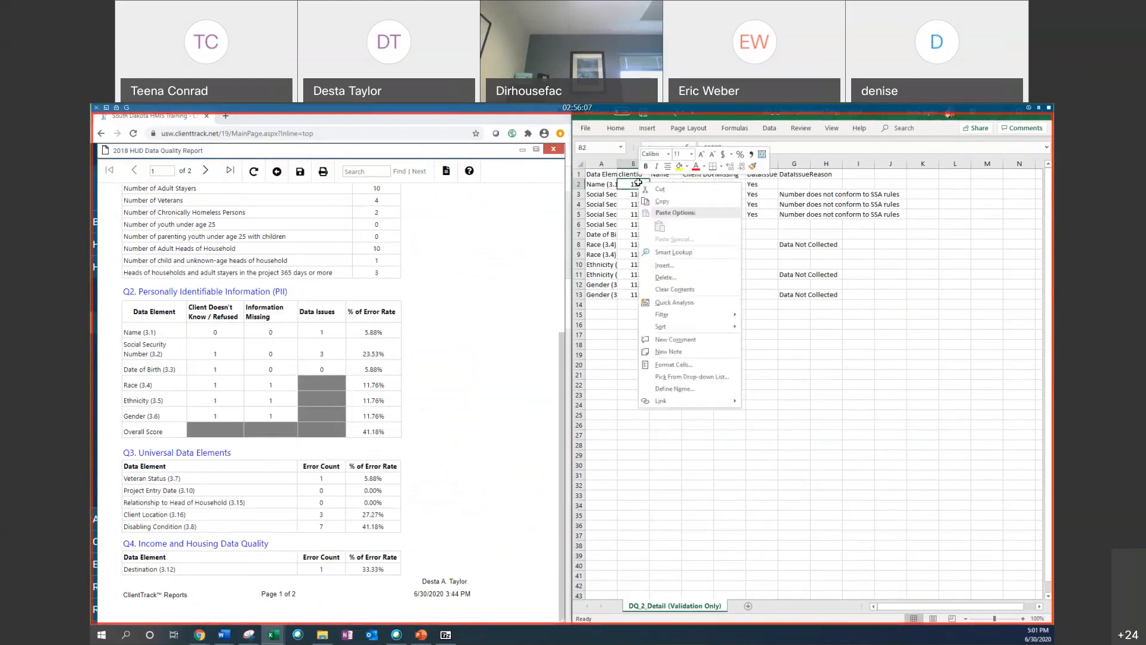
left_click(663, 201)
Step: Switch to the Clients workspace and find client 11288 by pasting the ID into Scan Client ID and searching
left_click(522, 150)
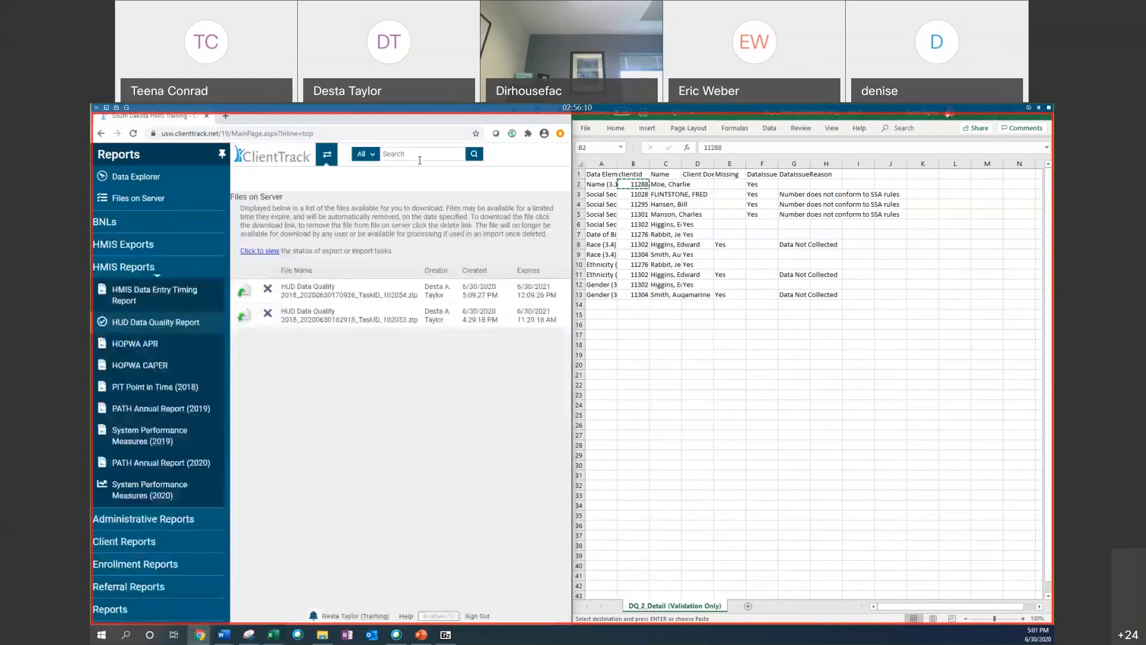
left_click(327, 154)
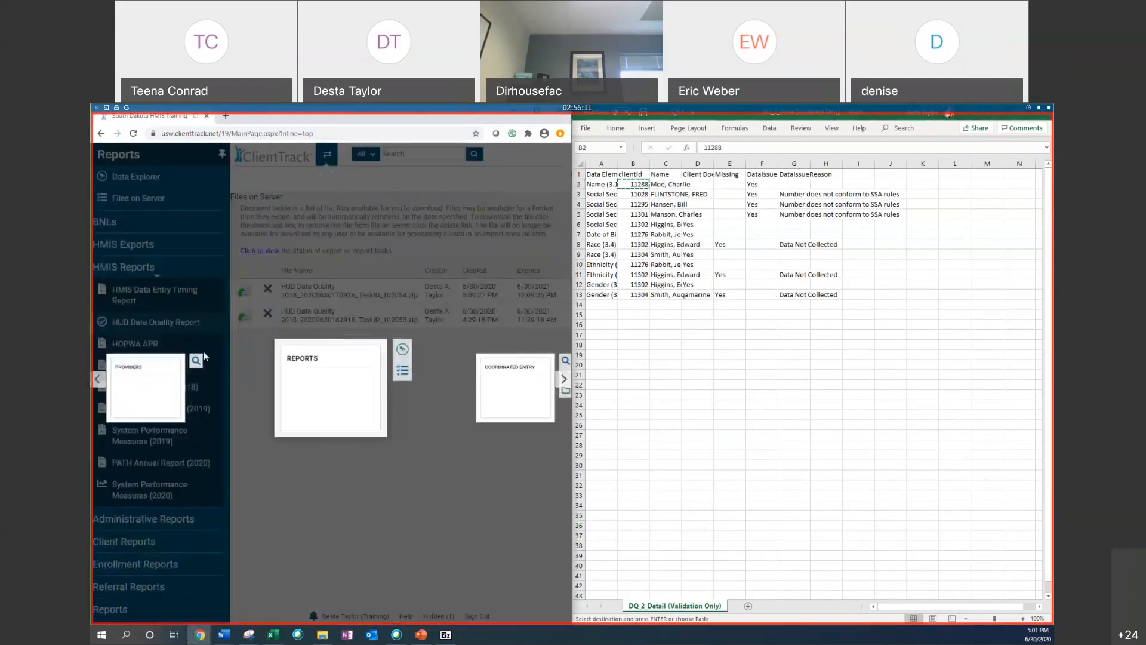
left_click(99, 380)
left_click(100, 380)
left_click(99, 380)
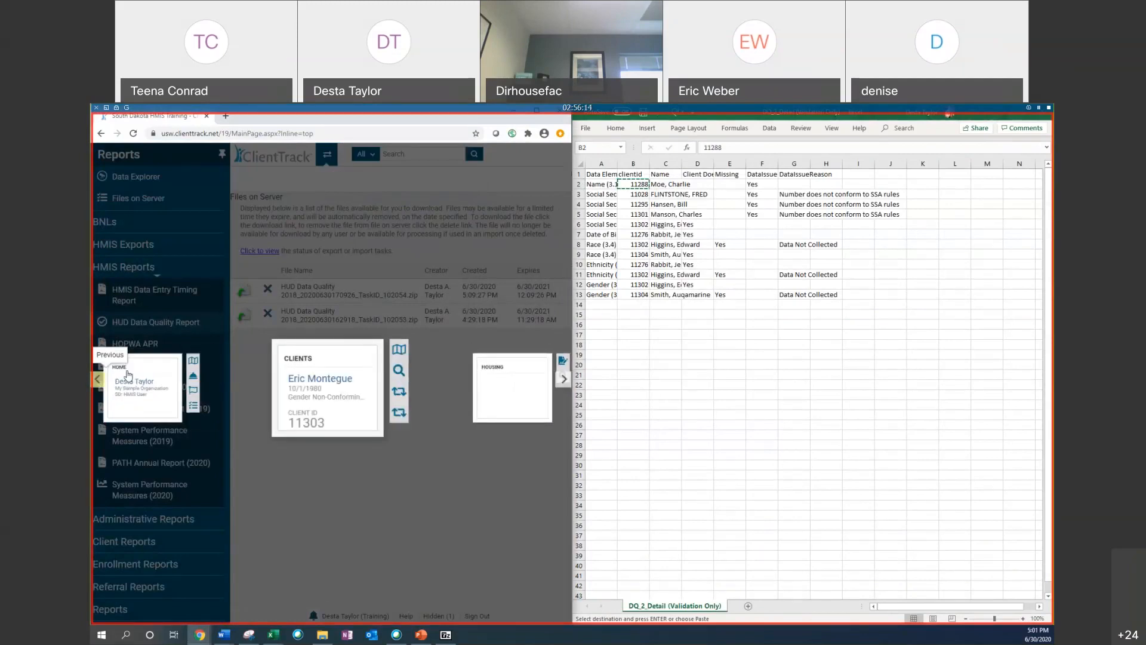
left_click(400, 370)
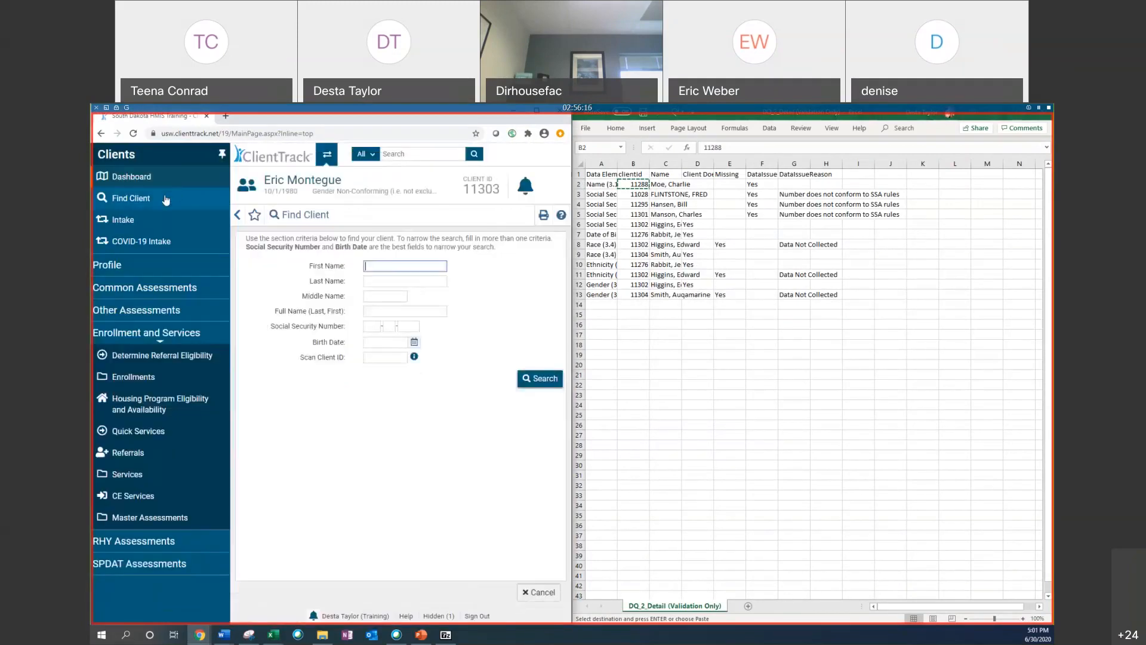
right_click(391, 363)
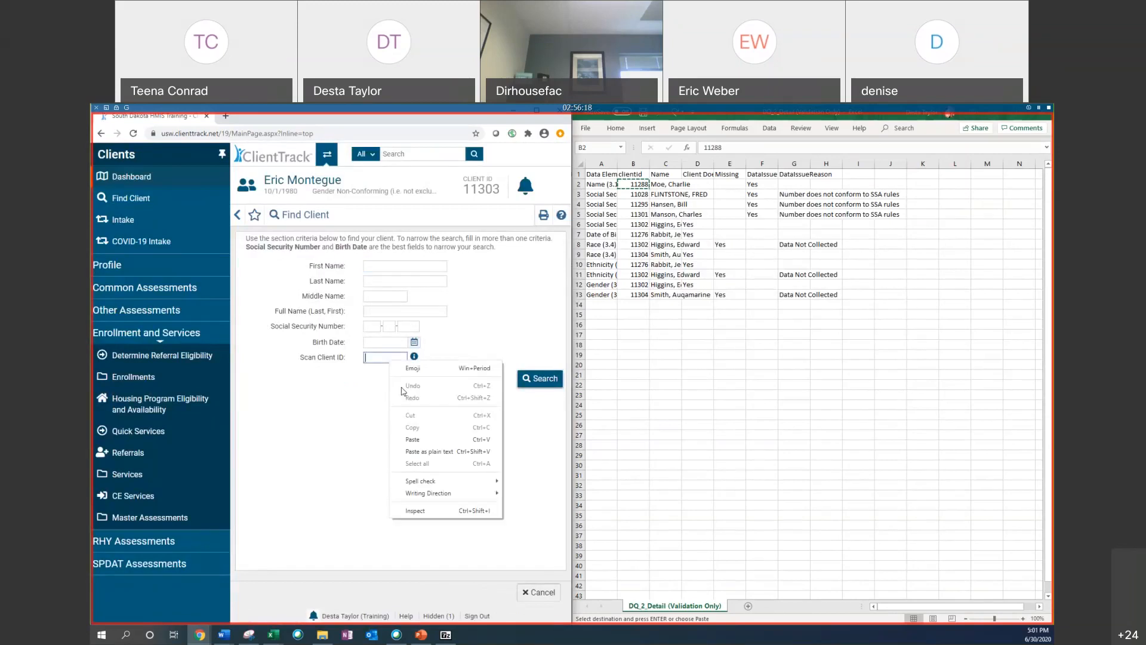
left_click(421, 452)
left_click(543, 379)
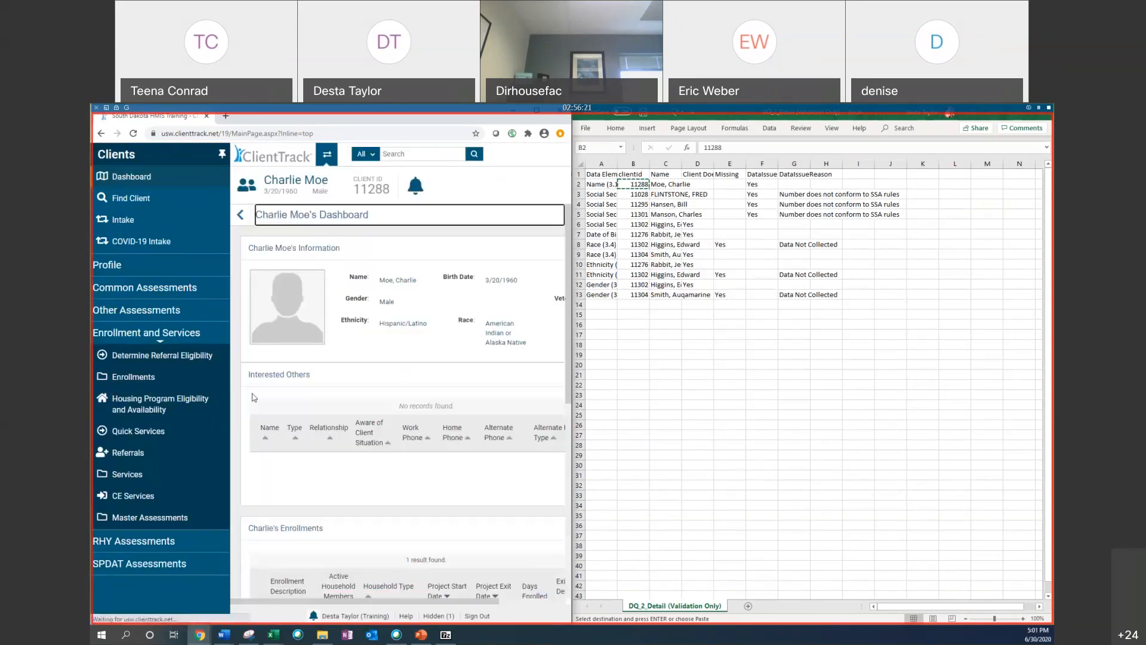
left_click(608, 186)
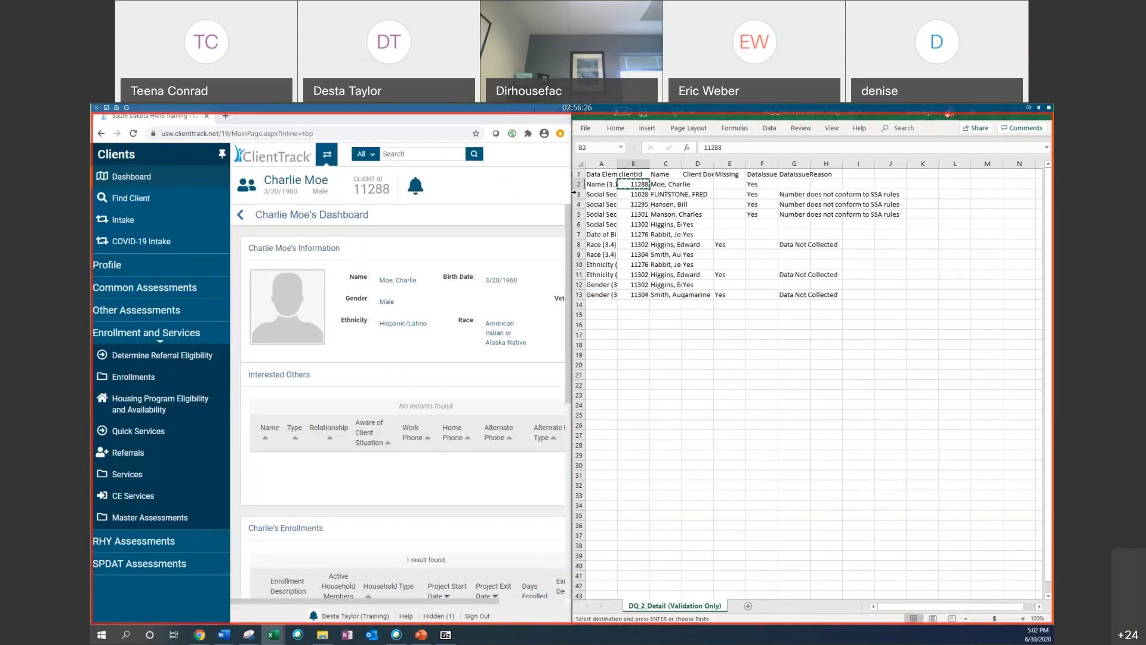
scroll(322, 429, "down", 3)
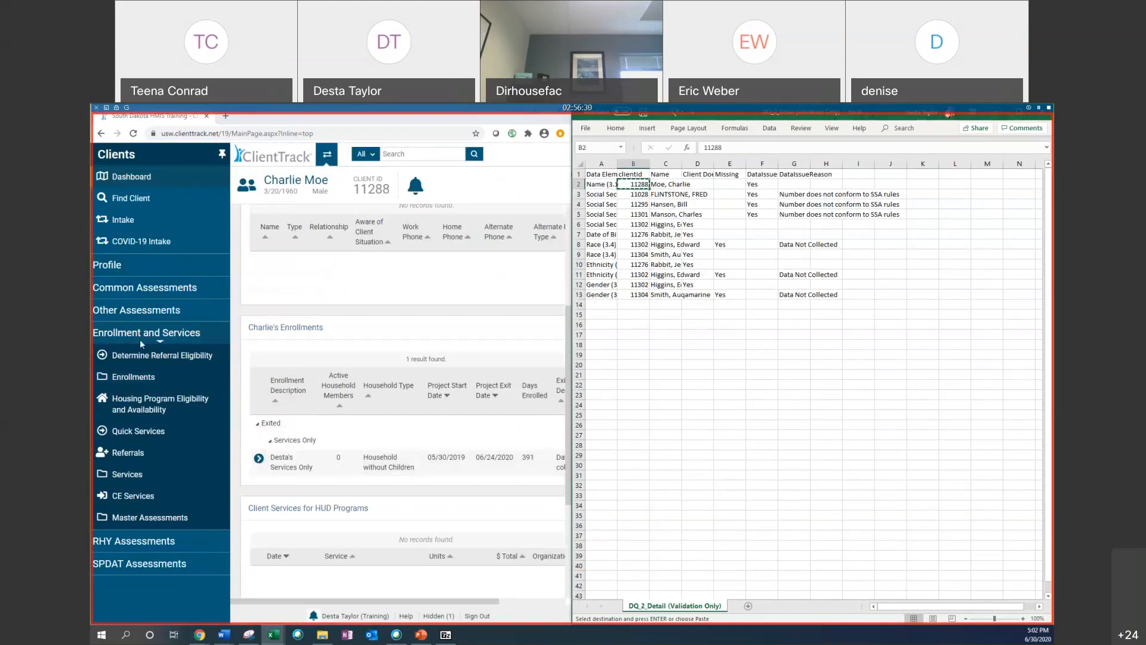
left_click(125, 265)
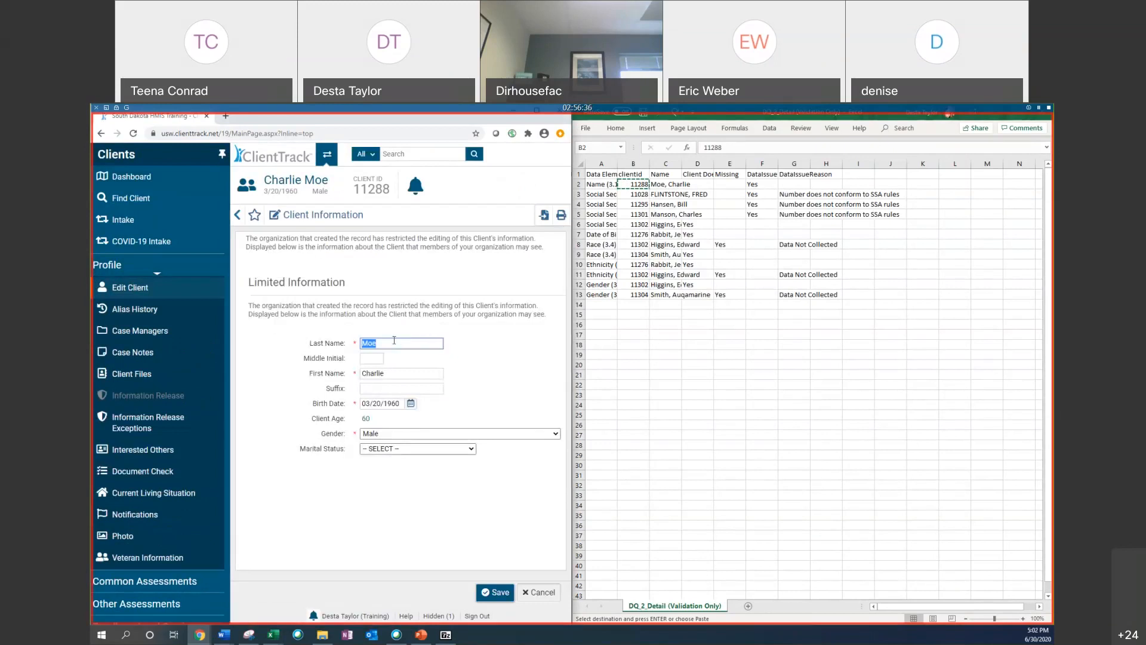
left_click(113, 289)
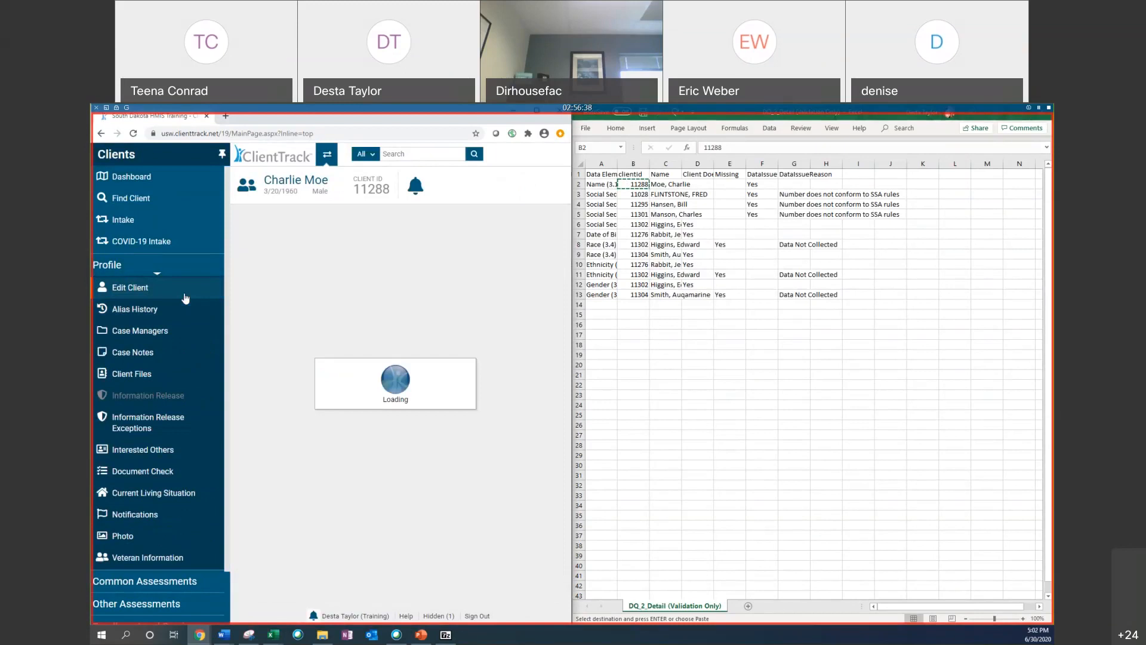
left_click(156, 178)
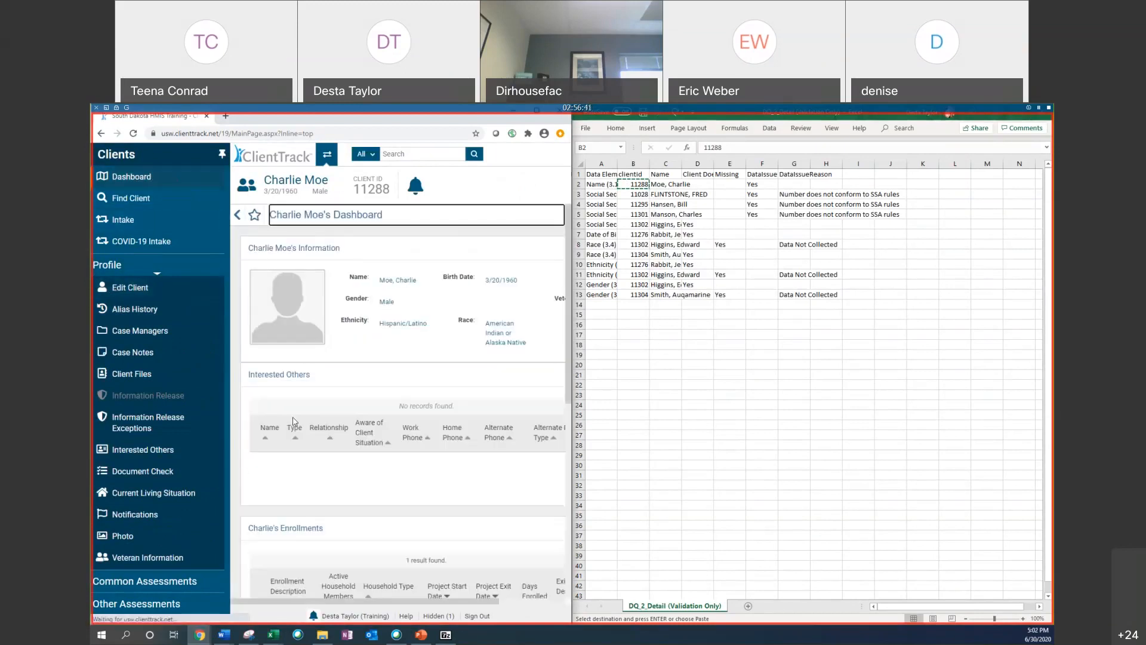
scroll(264, 299, "down", 5)
left_click(258, 274)
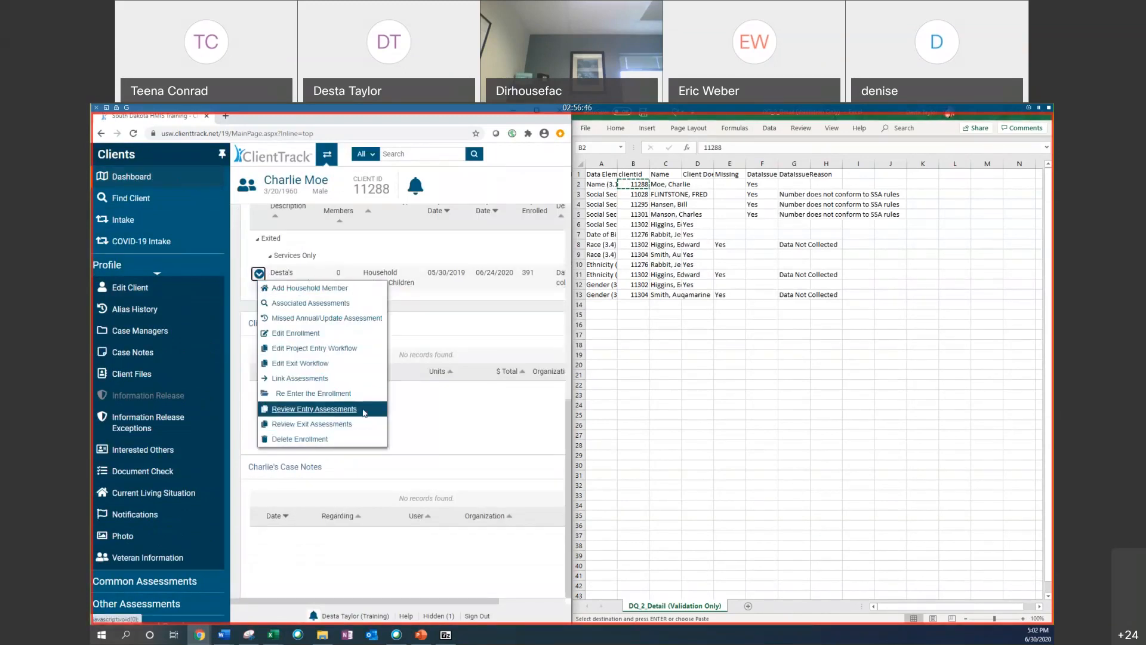
left_click(346, 349)
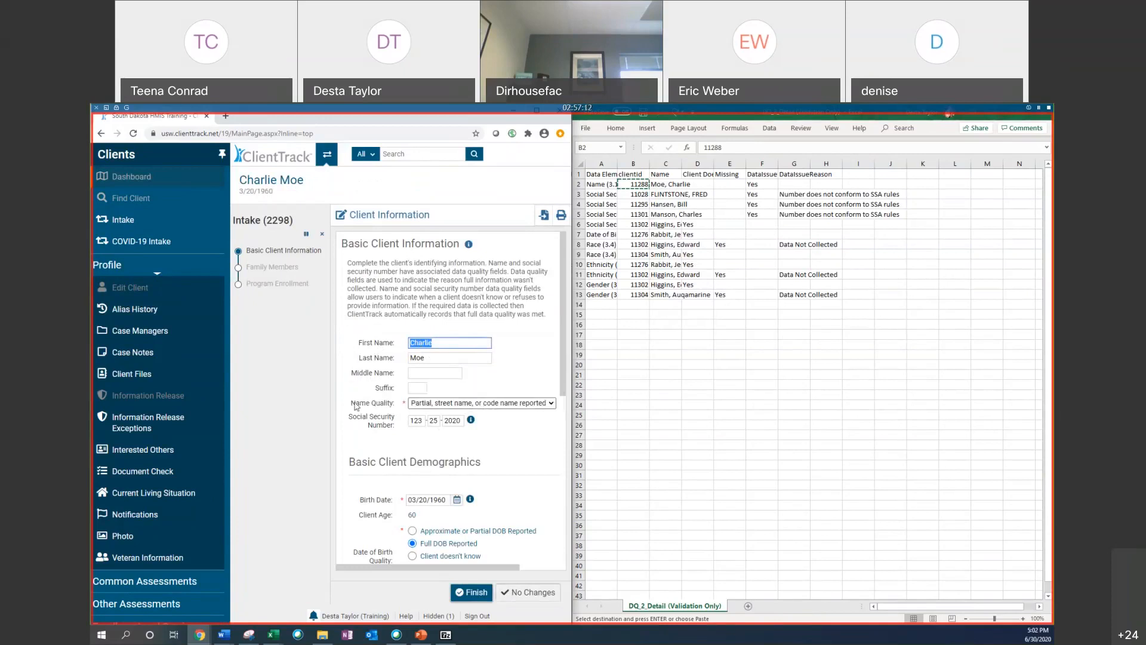
Step: Set Name Quality to Full name reported and finish the Basic Client Information page
left_click(415, 407)
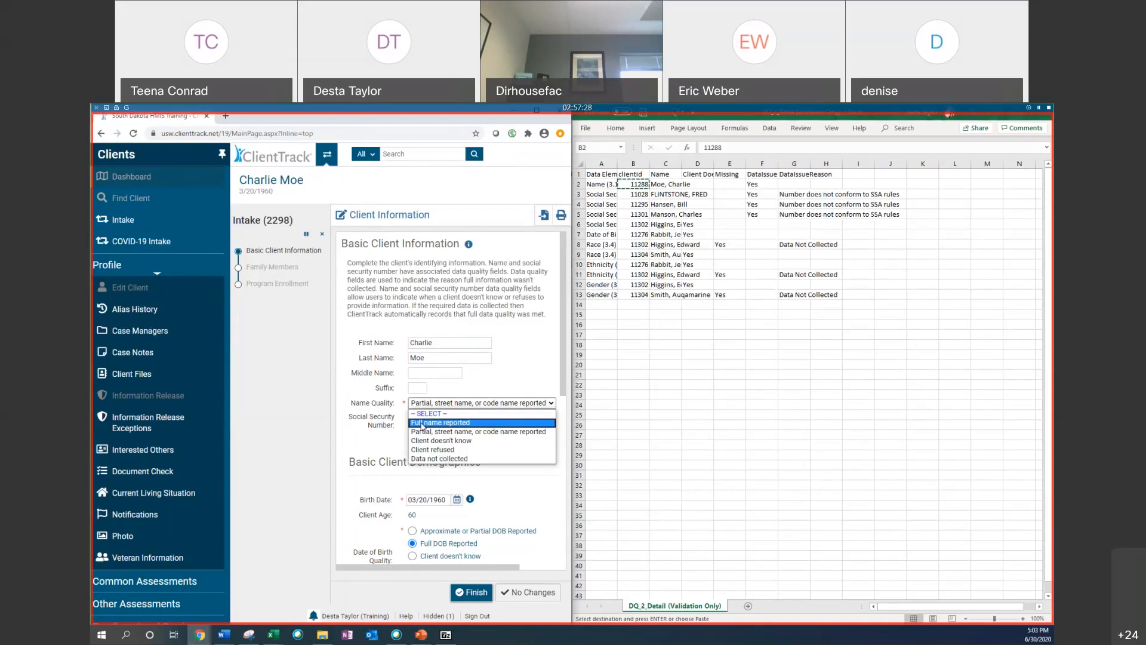
left_click(422, 423)
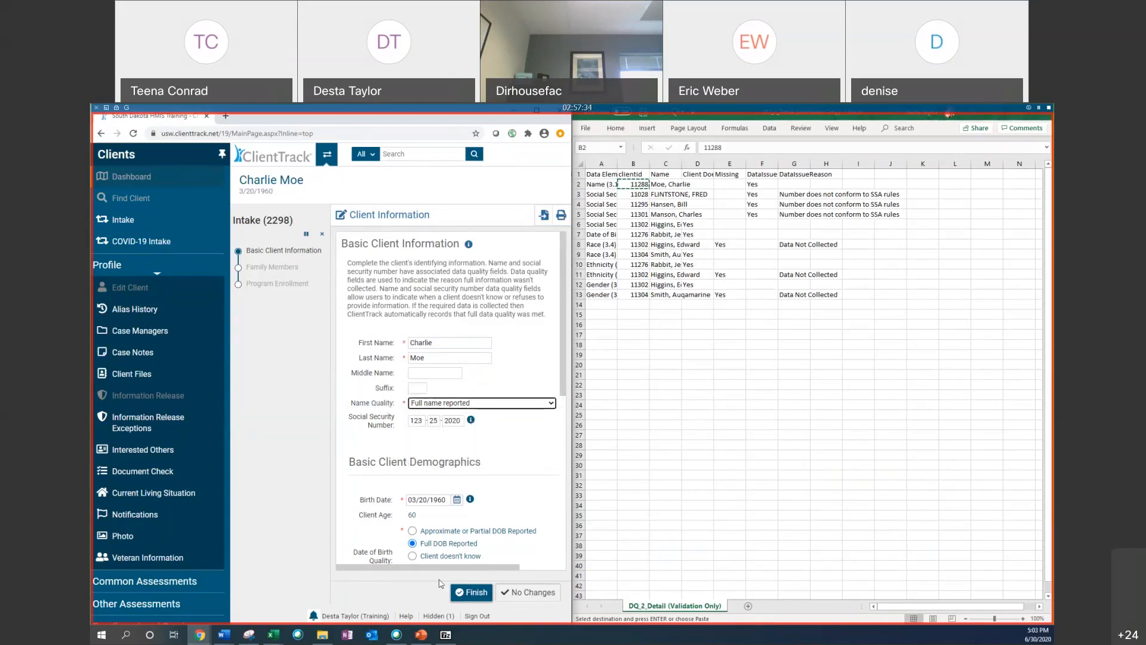
left_click(455, 593)
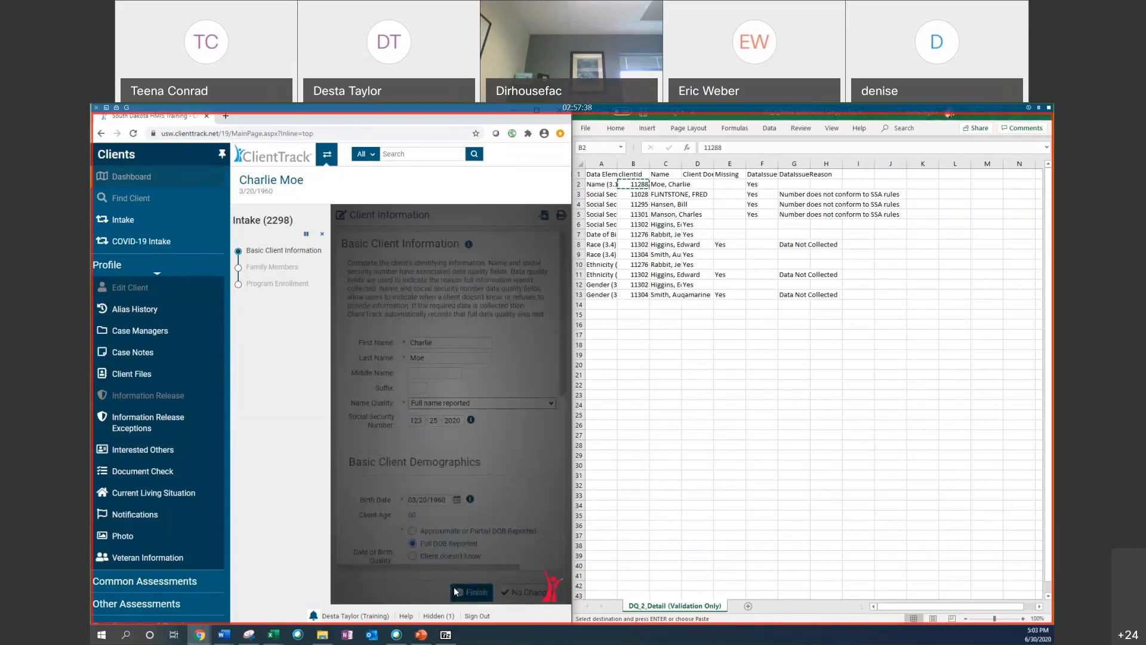
Step: Cancel the remaining intake workflow and confirm the cancellation
left_click(321, 236)
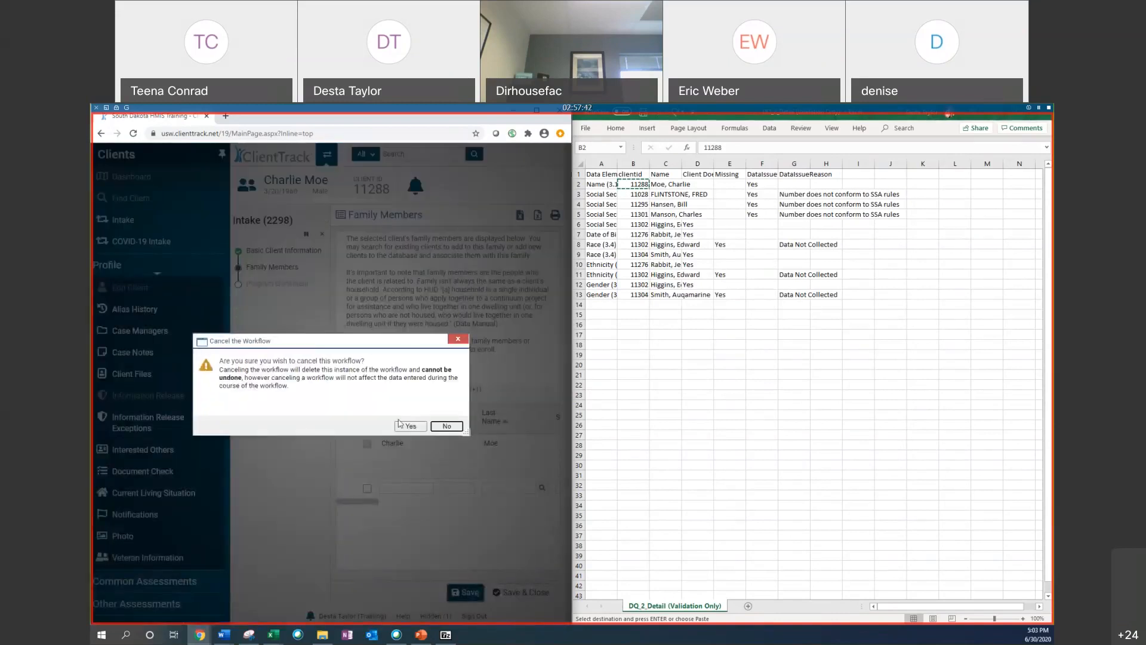
left_click(411, 426)
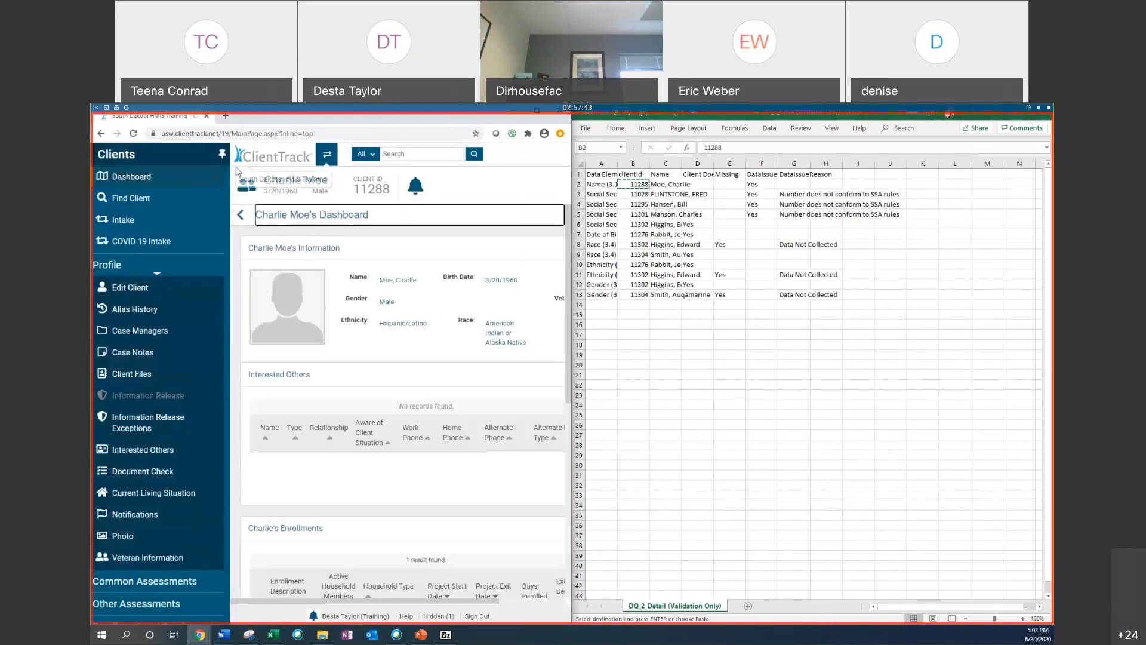
left_click(413, 221)
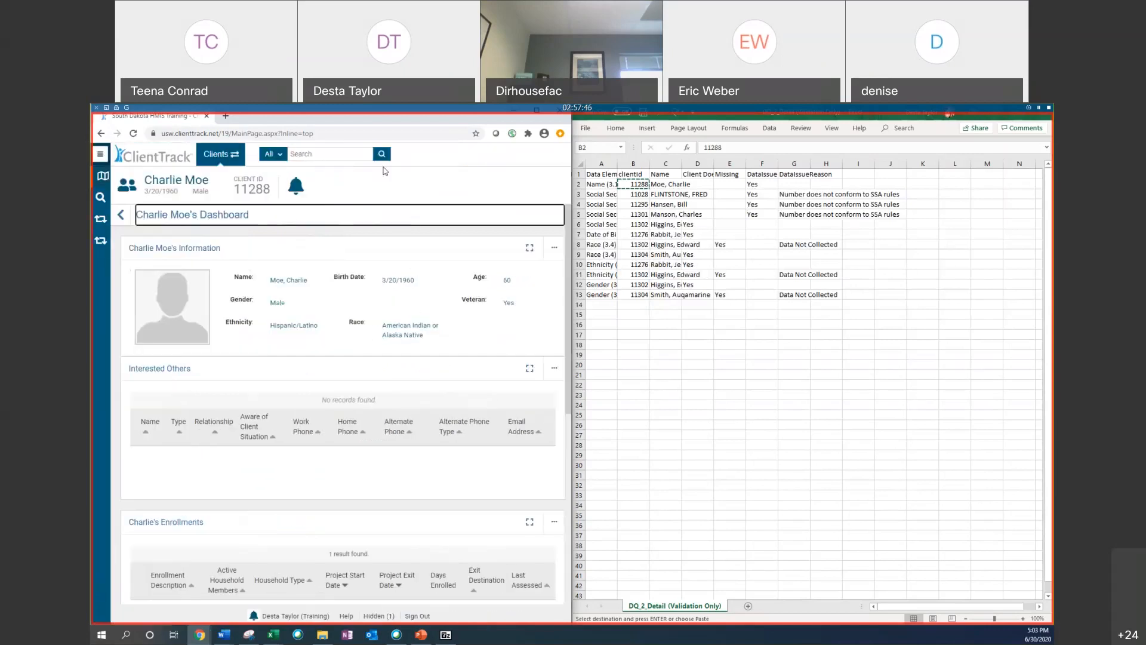
Step: Switch back to the Reports workspace's Files on Server and maximize the browser window
left_click(210, 156)
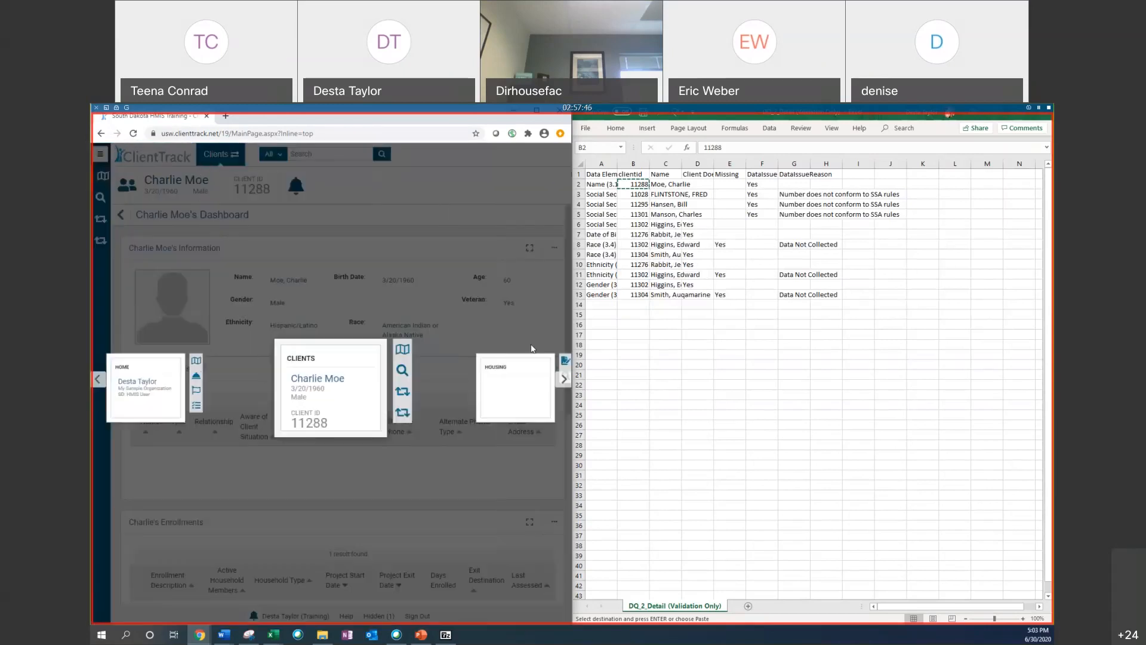
left_click(566, 380)
left_click(566, 380)
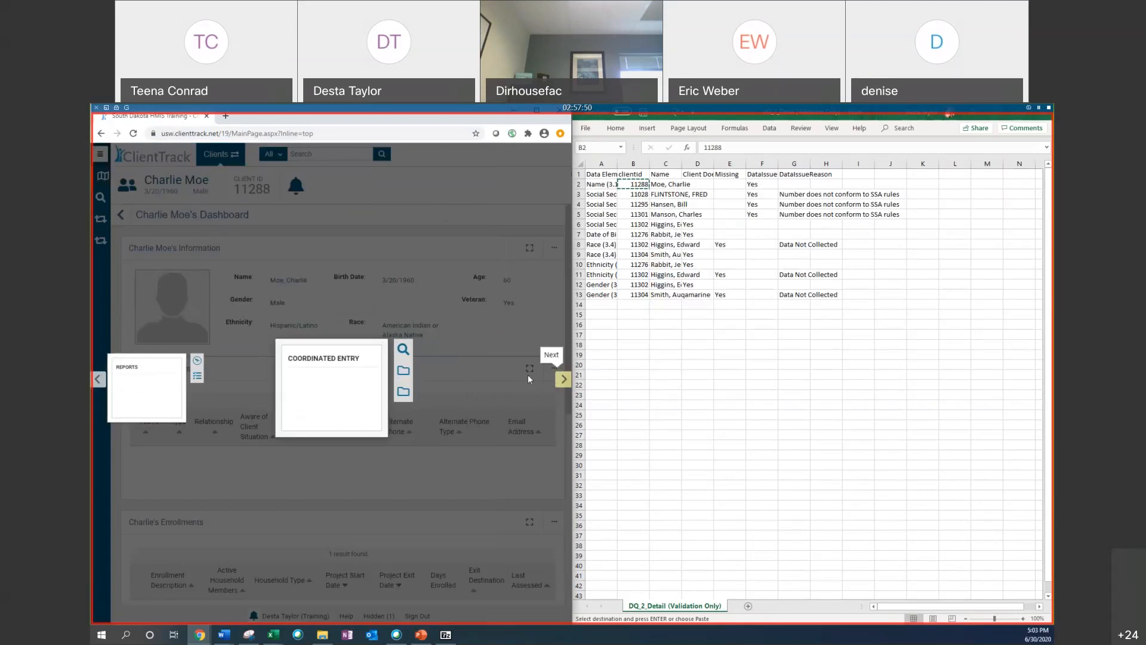
left_click(132, 375)
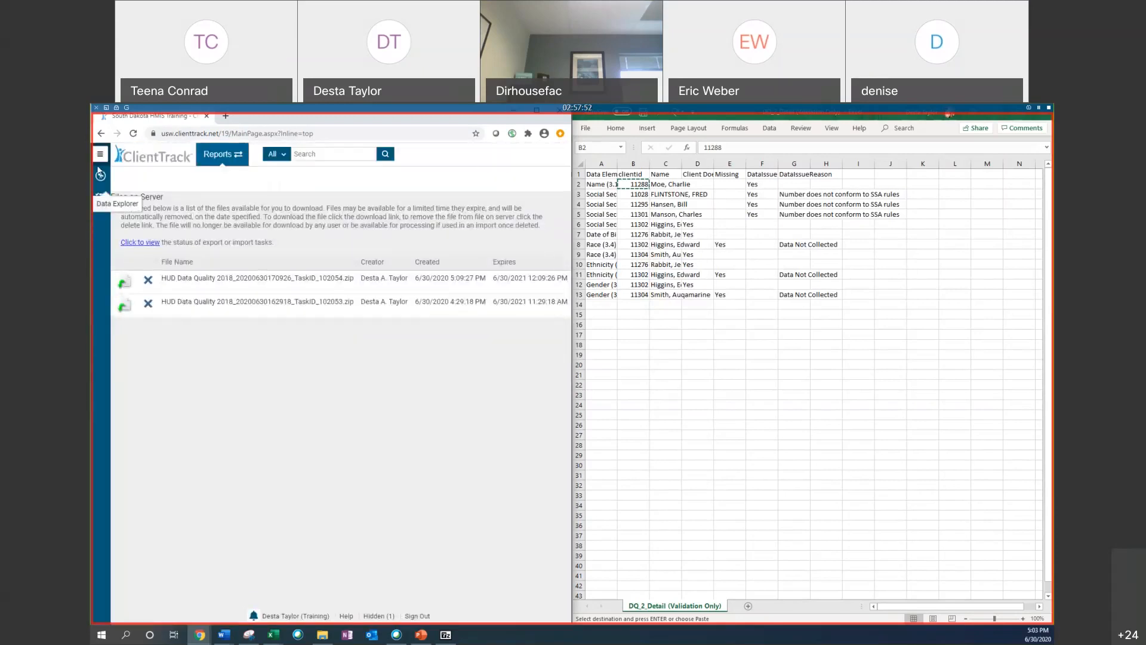
left_click_drag(506, 122, 490, 139)
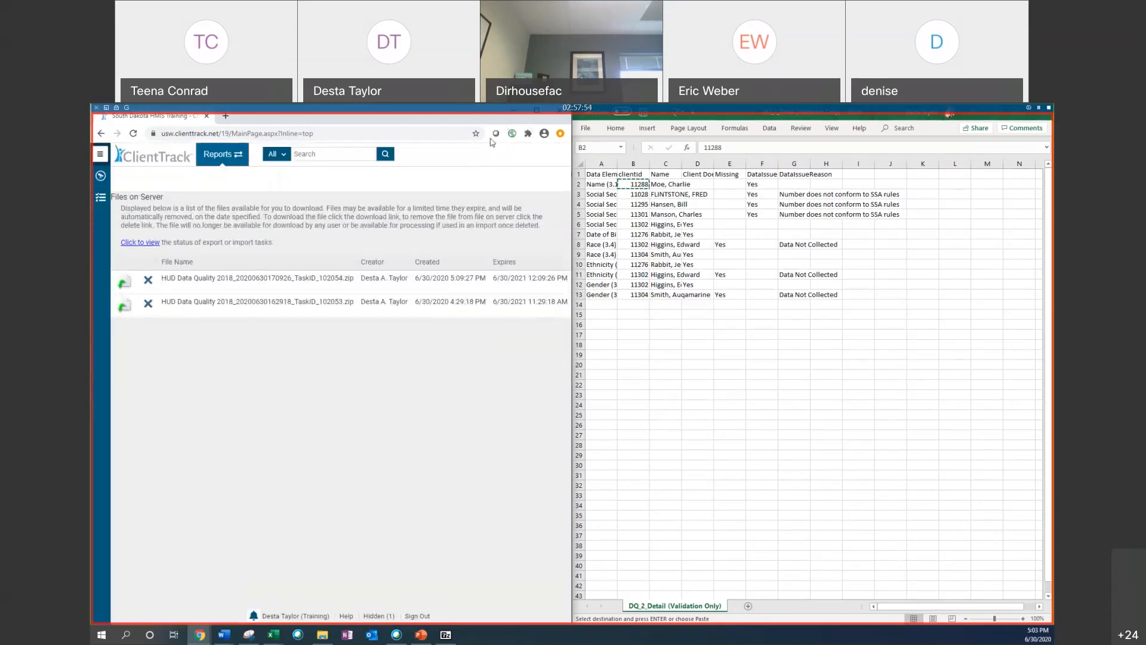
left_click(520, 128)
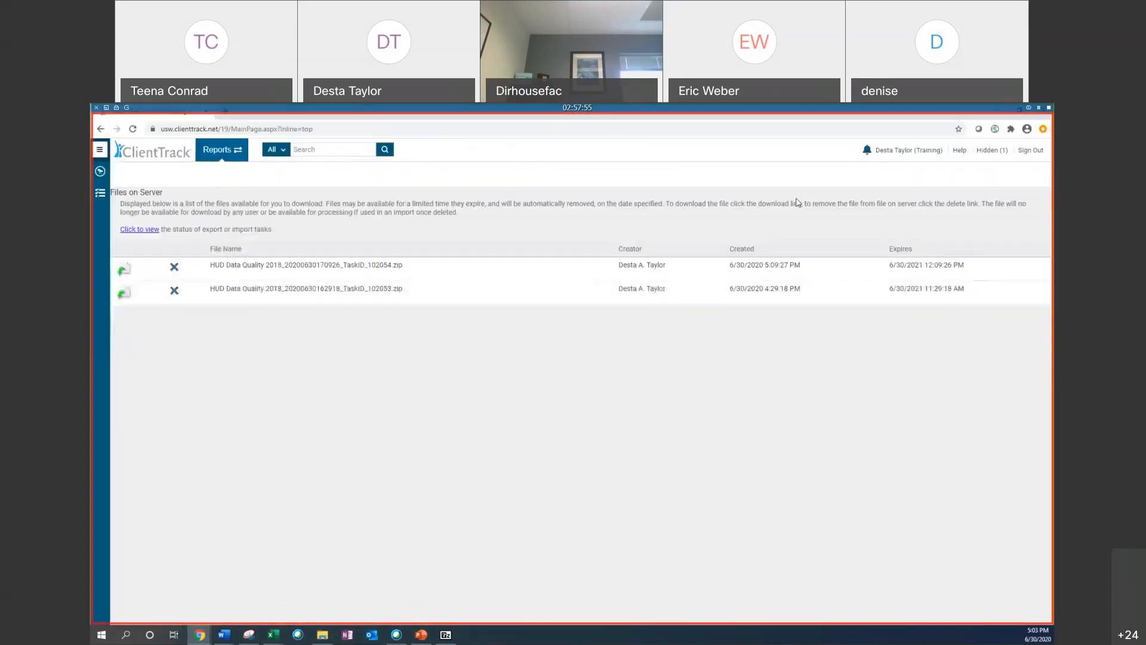
Step: Restore the hidden 2018 HUD Data Quality Report viewer and refresh the report
left_click(993, 151)
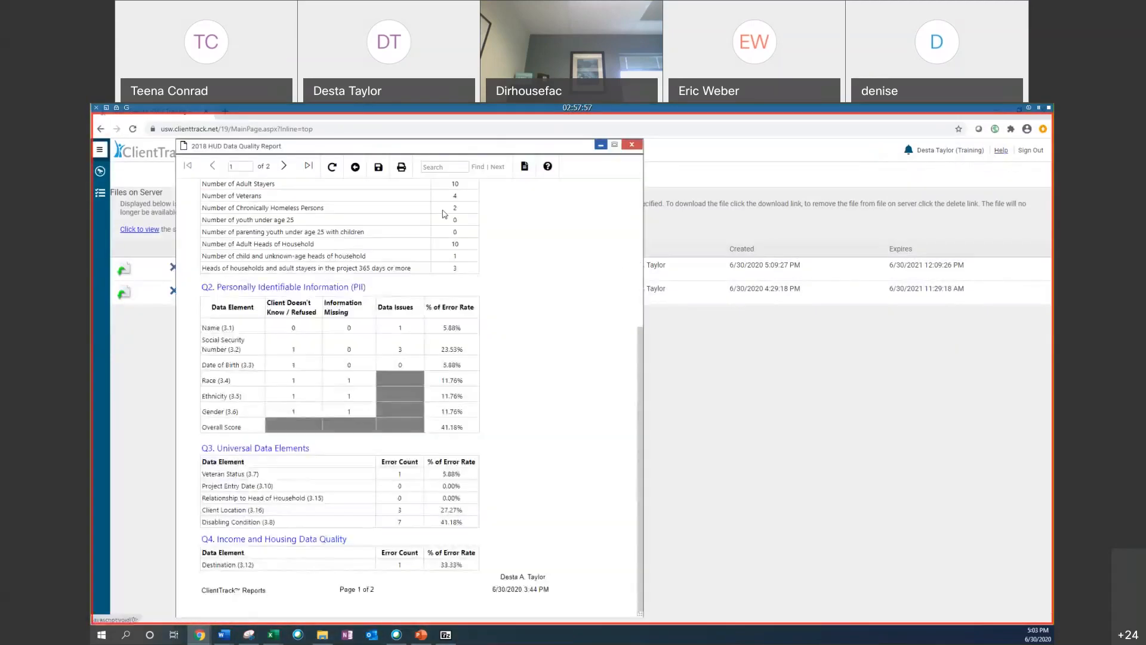
left_click(333, 167)
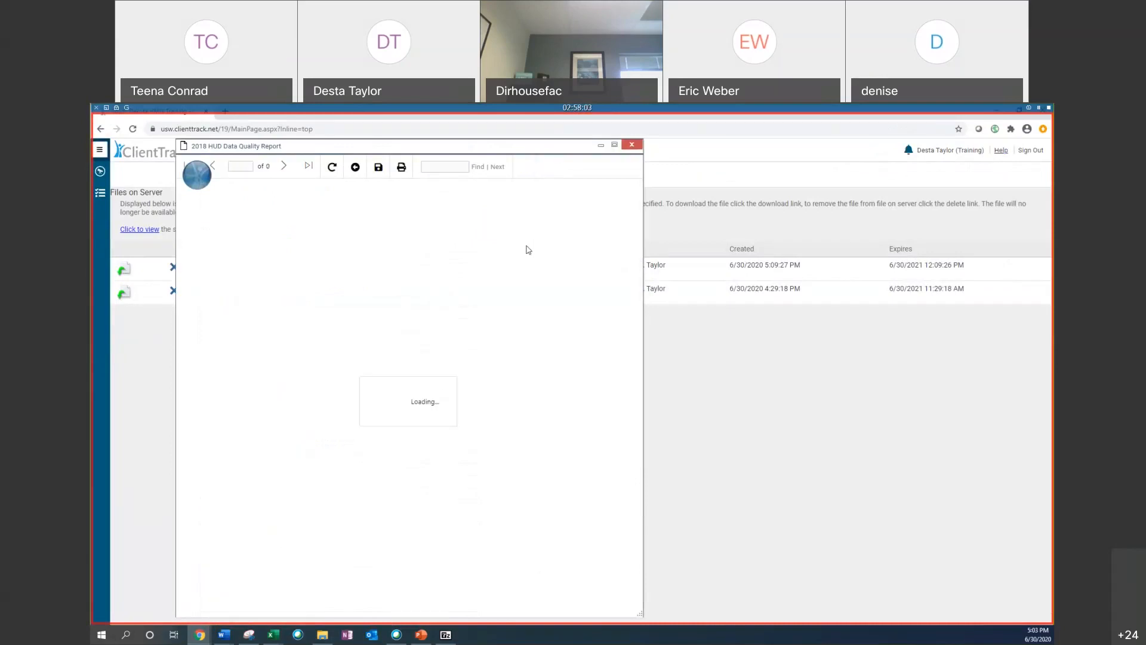
Step: Review the refreshed report's Personally Identifiable Information and Universal Data Elements error rates
scroll(405, 411, "down", 5)
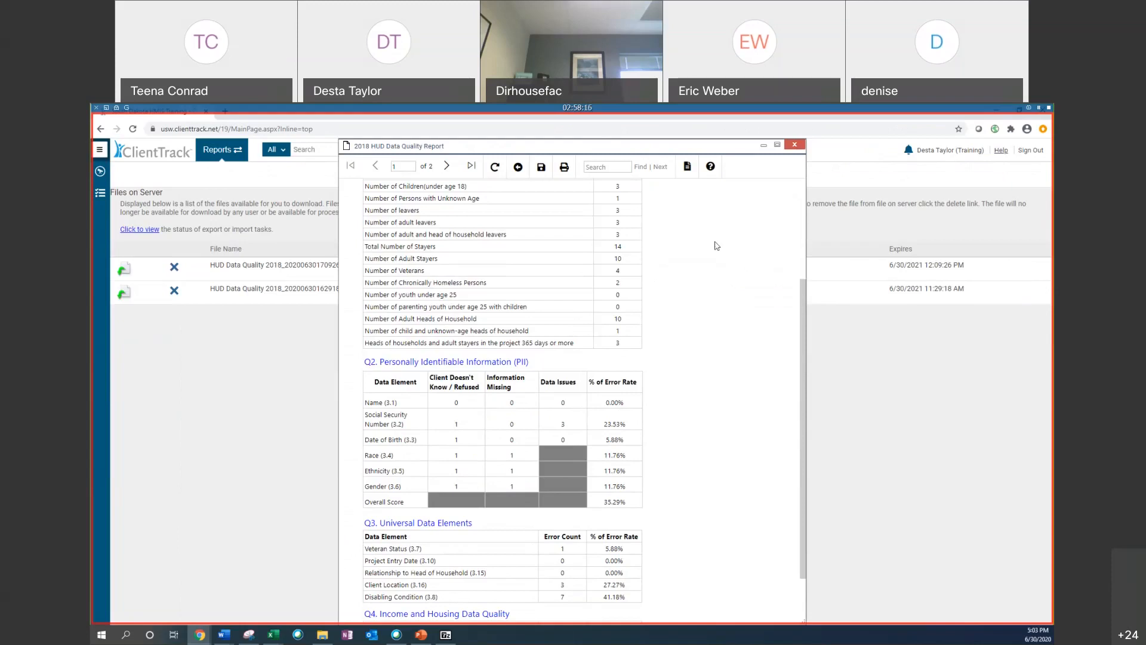
left_click(963, 157)
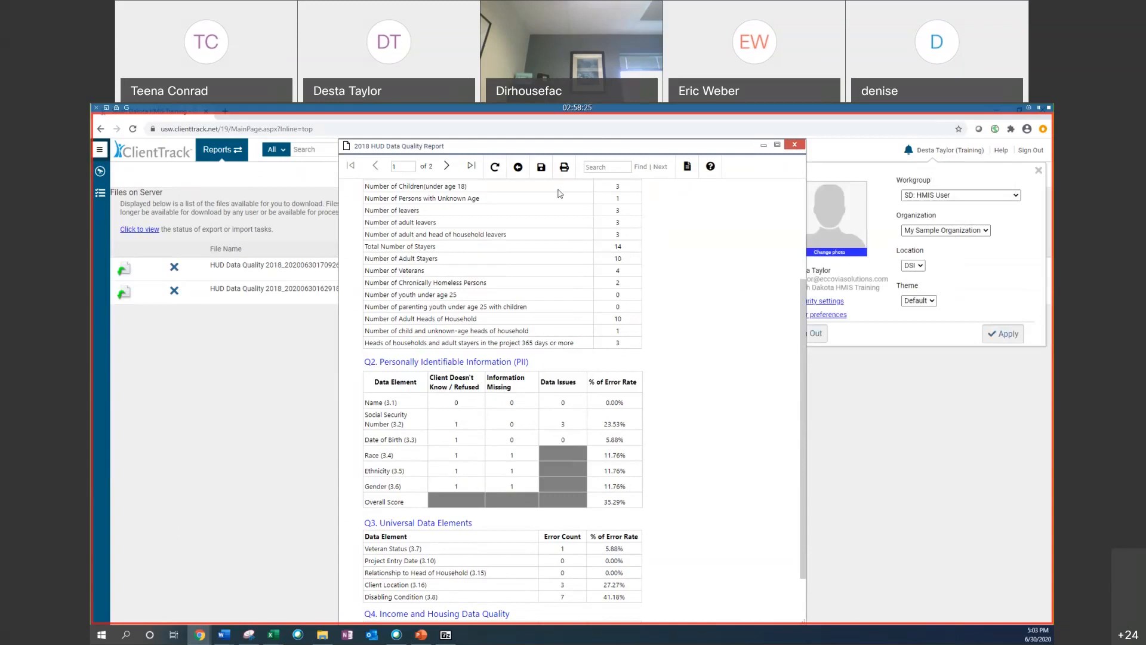
left_click(1039, 172)
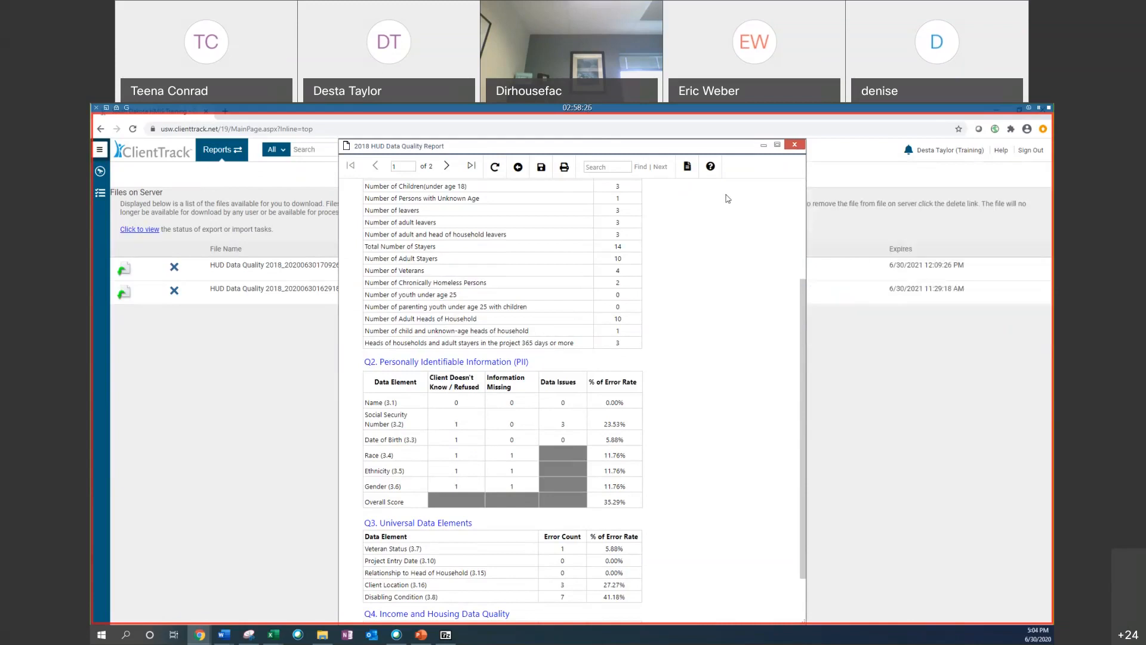
left_click(562, 130)
Step: Switch to the DQ_2 Detail sheet in Excel and copy the client ID of the first Social Security Number issue
left_click(274, 635)
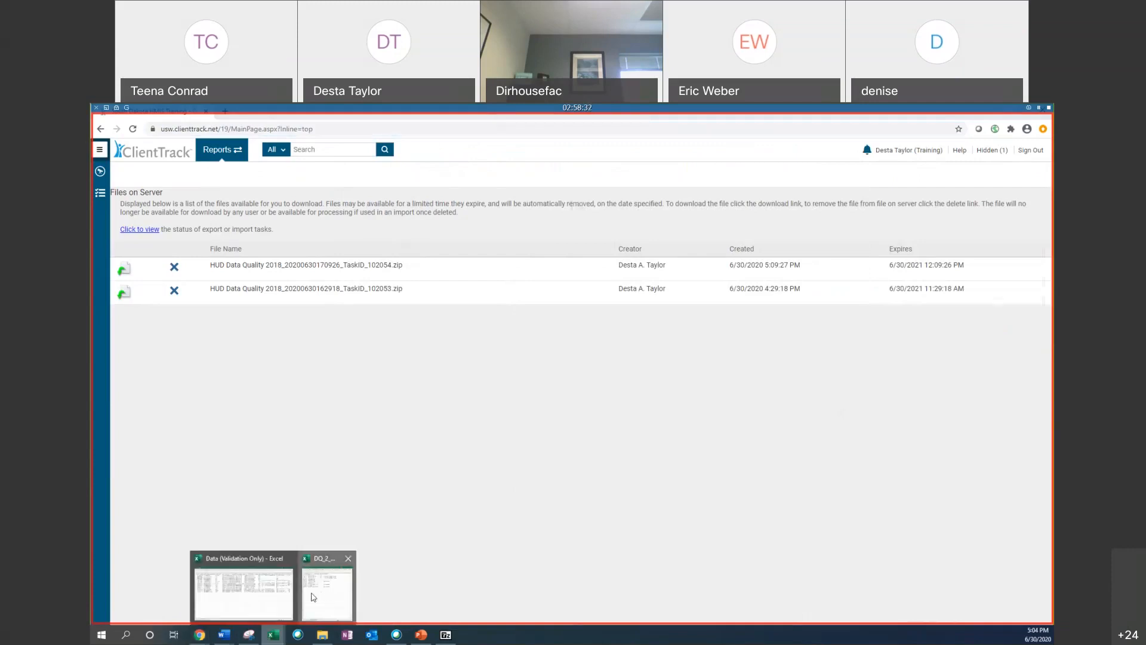
left_click(312, 597)
left_click(640, 194)
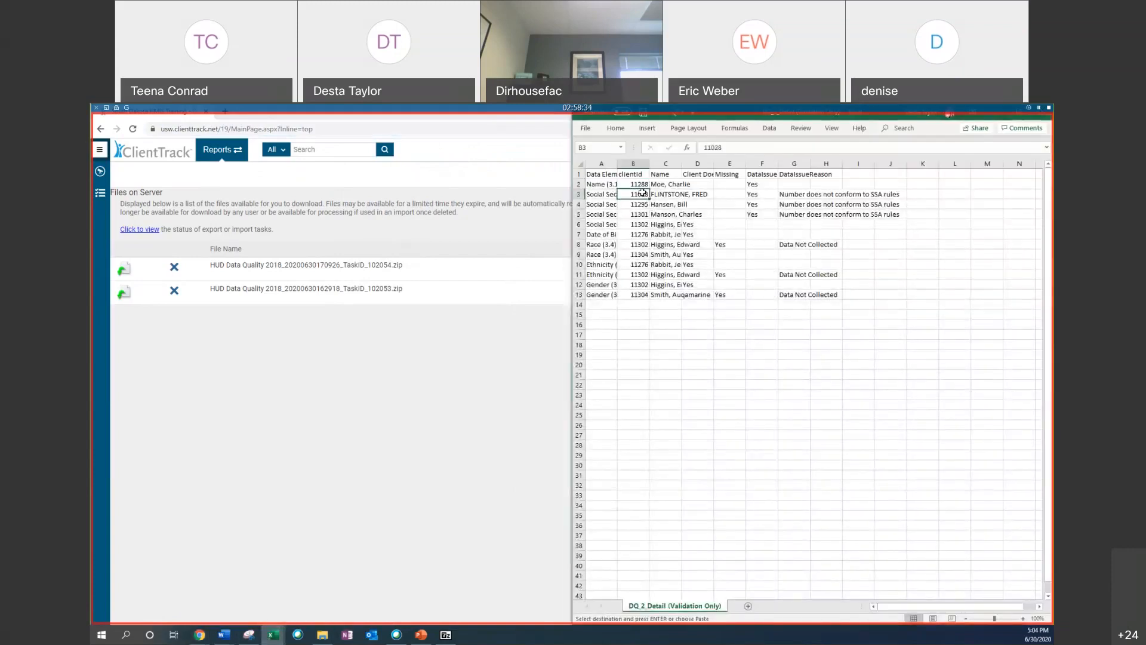
right_click(638, 194)
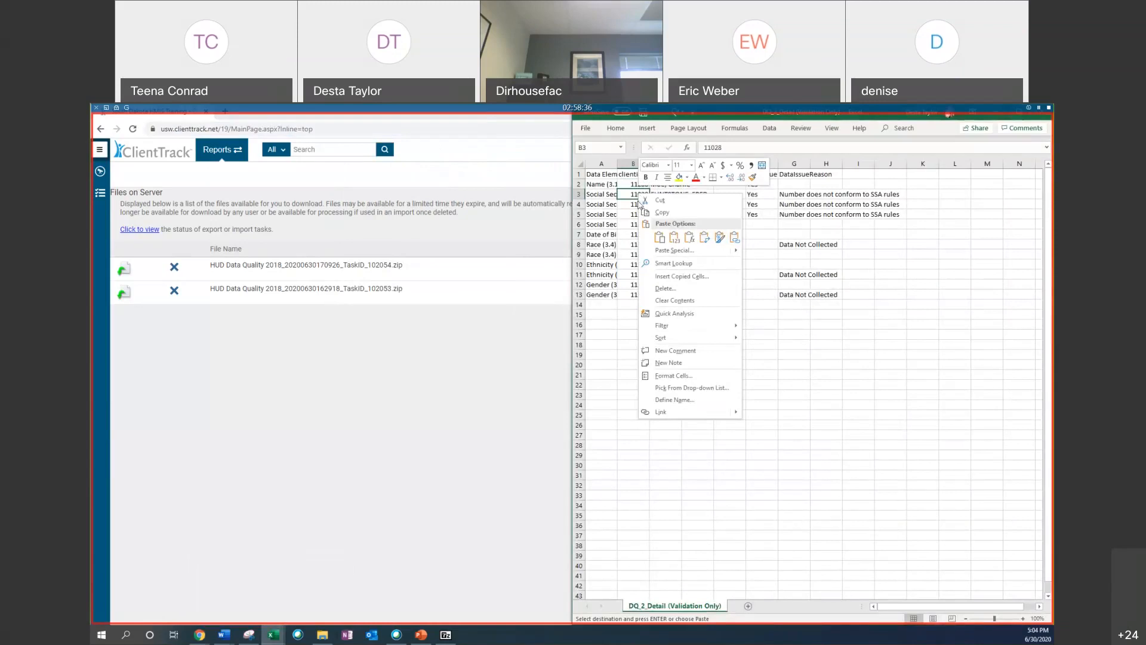
left_click(644, 211)
left_click(799, 193)
left_click_drag(799, 193, 903, 216)
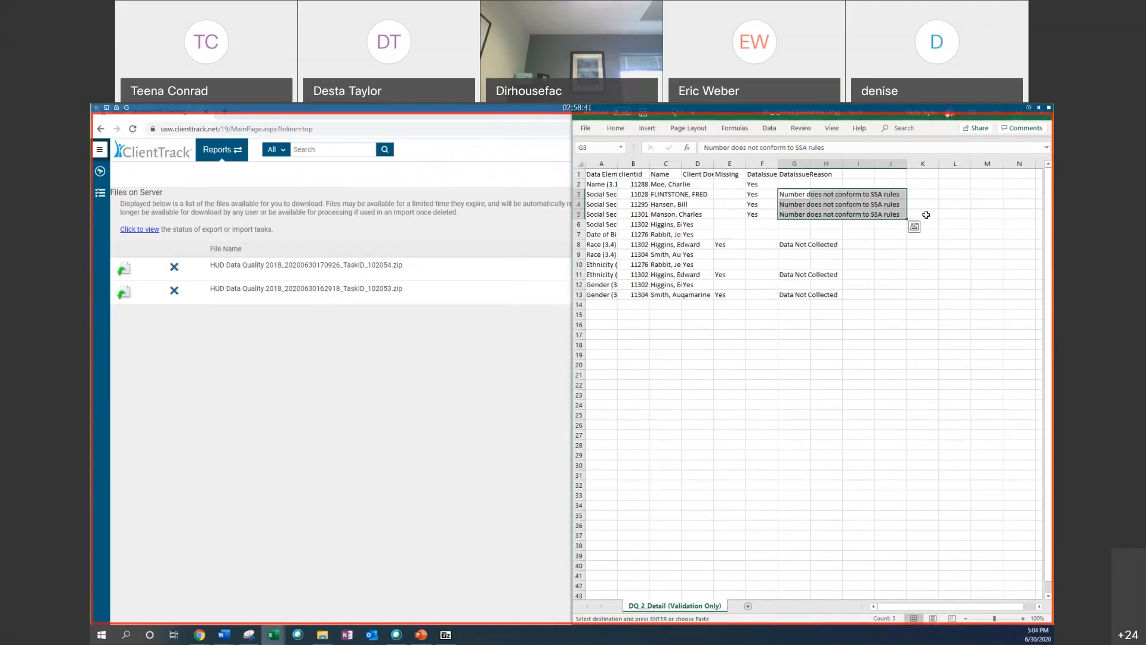
left_click(638, 195)
right_click(639, 195)
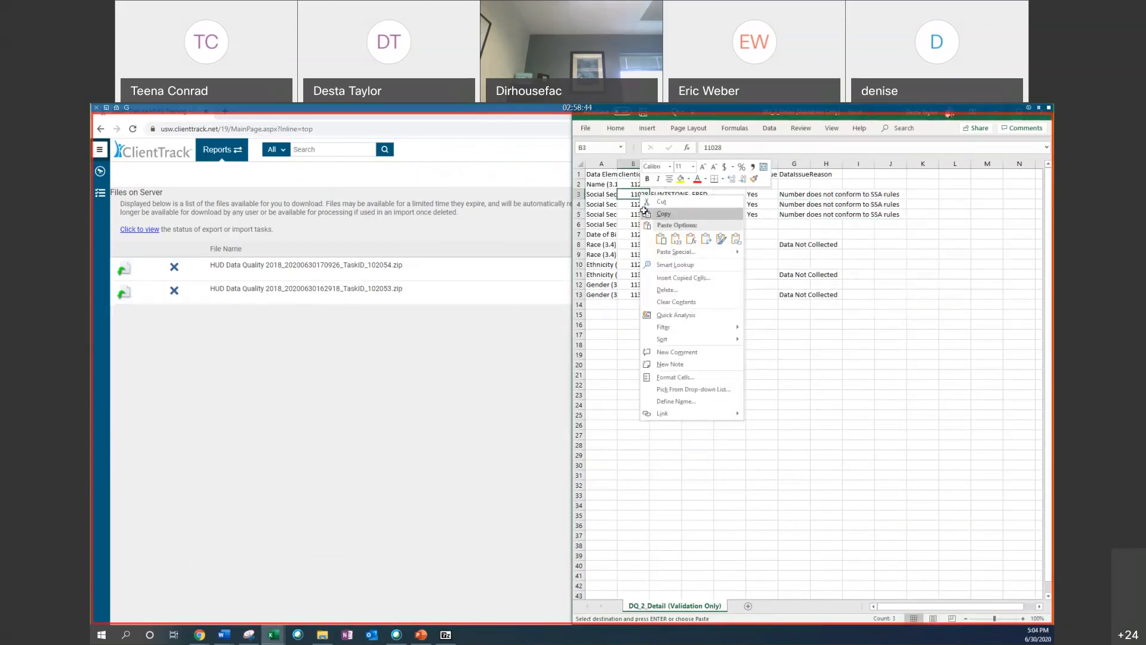
left_click(644, 212)
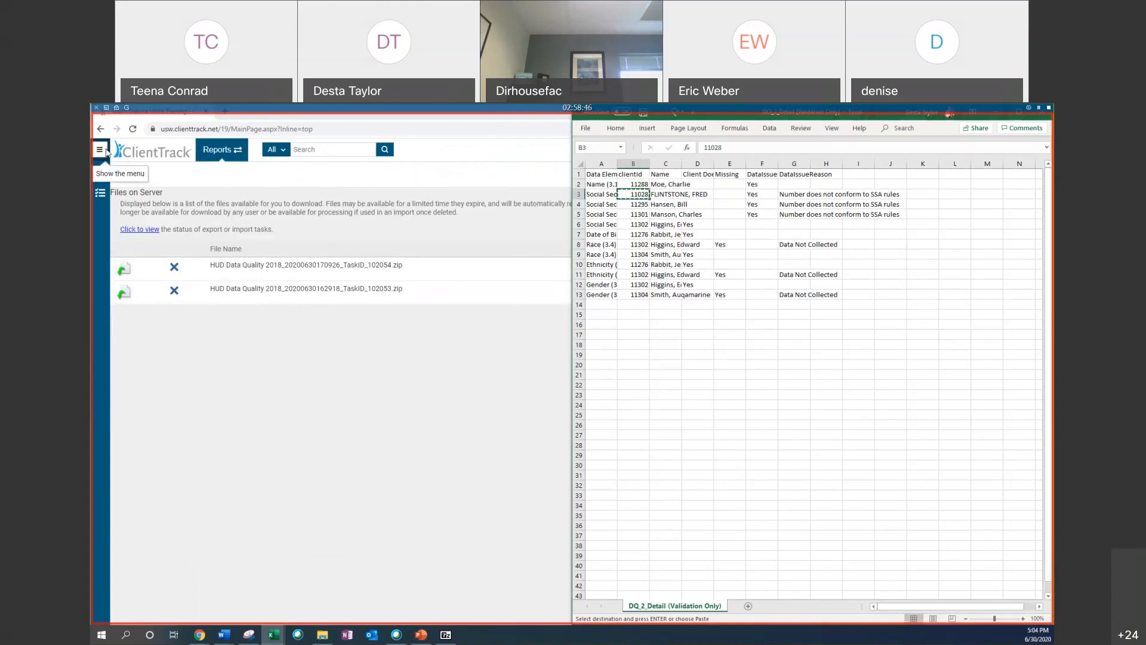
left_click(720, 233)
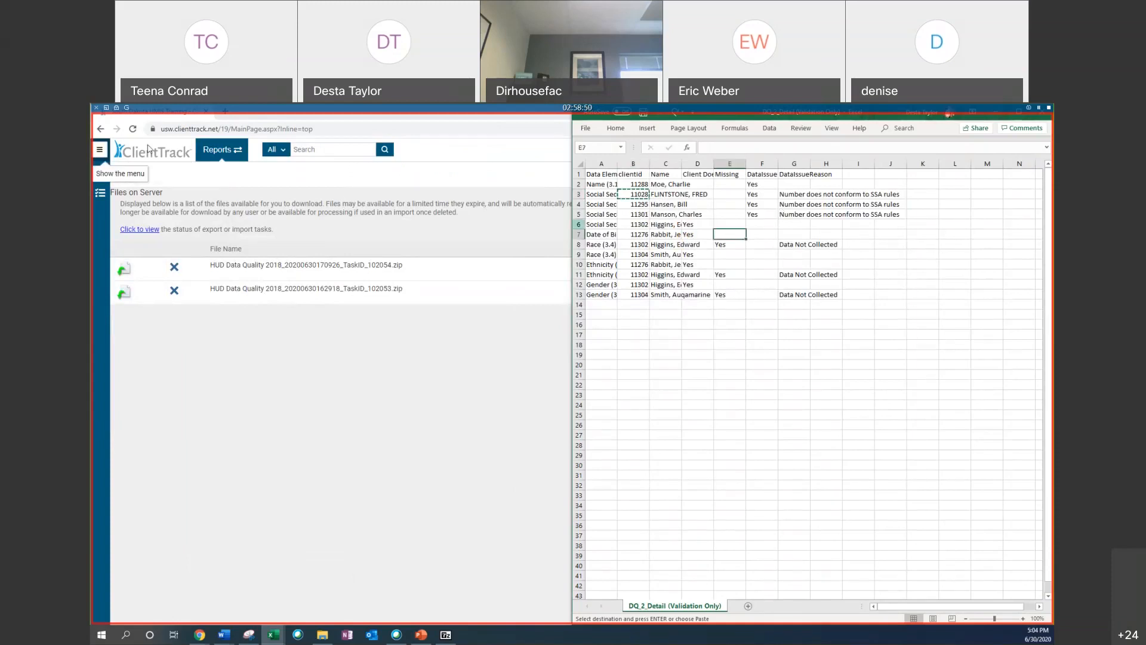
Step: Open Find Client in the Clients workspace, paste the copied ID as the Scan Client ID, and search
left_click(218, 160)
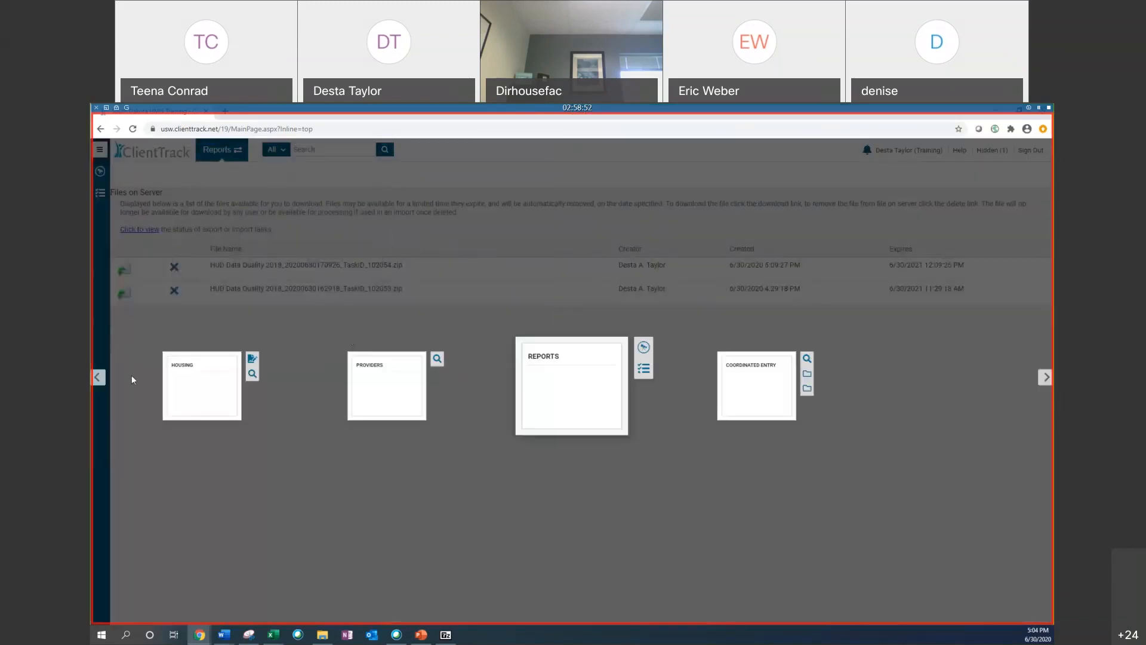
left_click(99, 377)
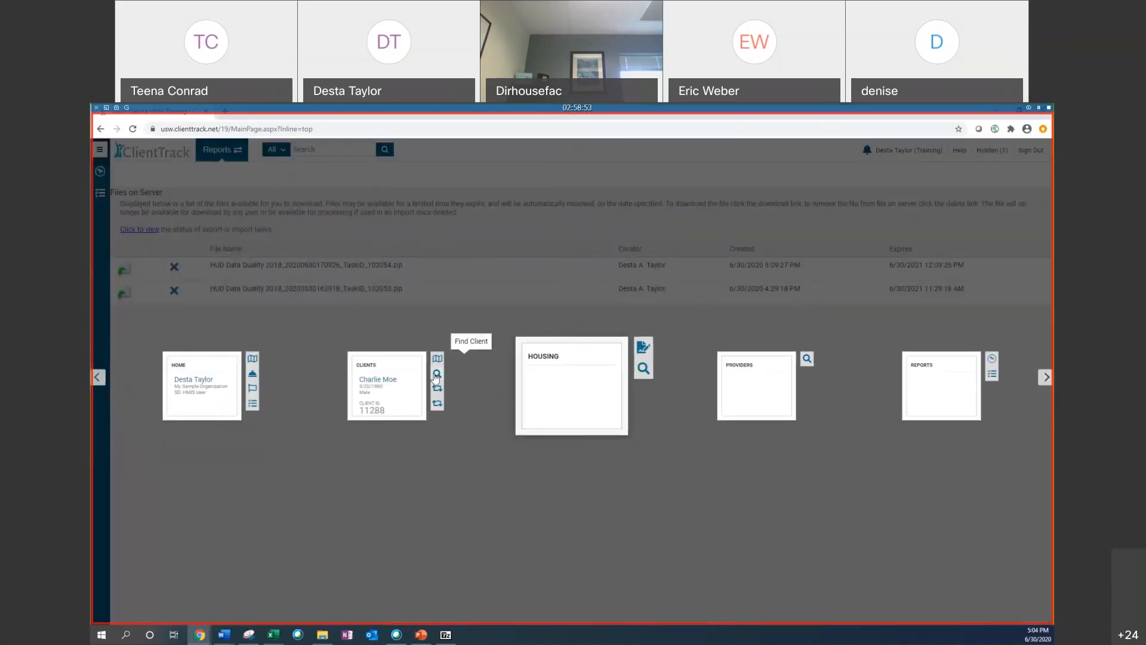
left_click(437, 375)
right_click(481, 333)
left_click(475, 345)
right_click(474, 349)
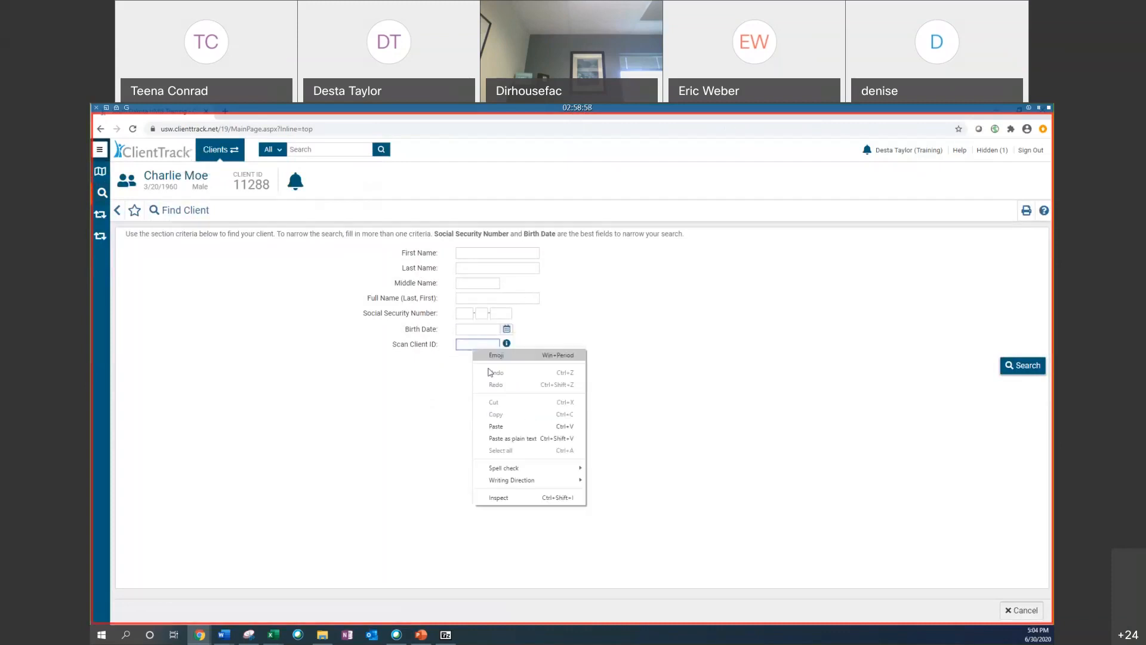
left_click(497, 427)
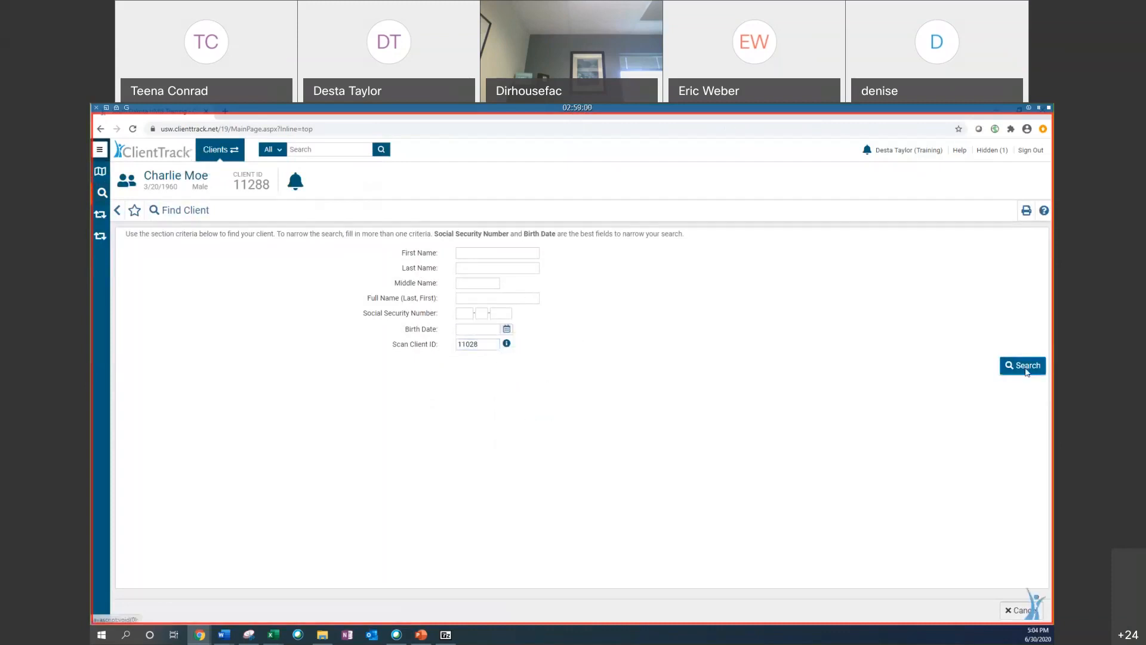
left_click(1027, 371)
Step: Try to edit the client's information through Edit Client, then return to the client's dashboard
scroll(210, 417, "down", 3)
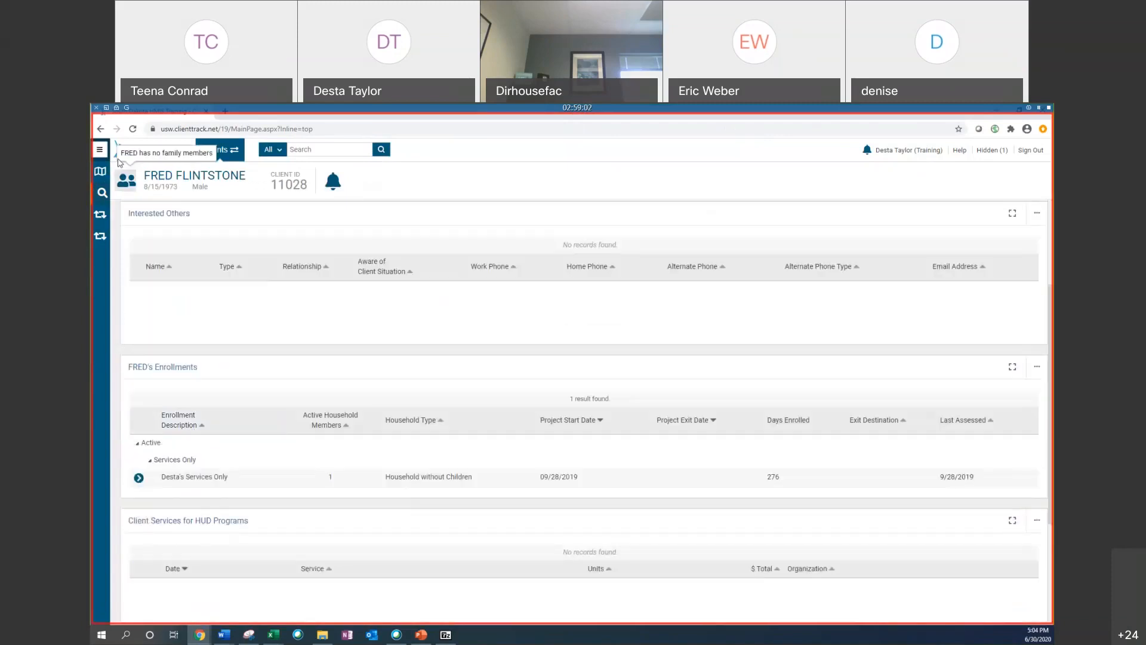
left_click(100, 150)
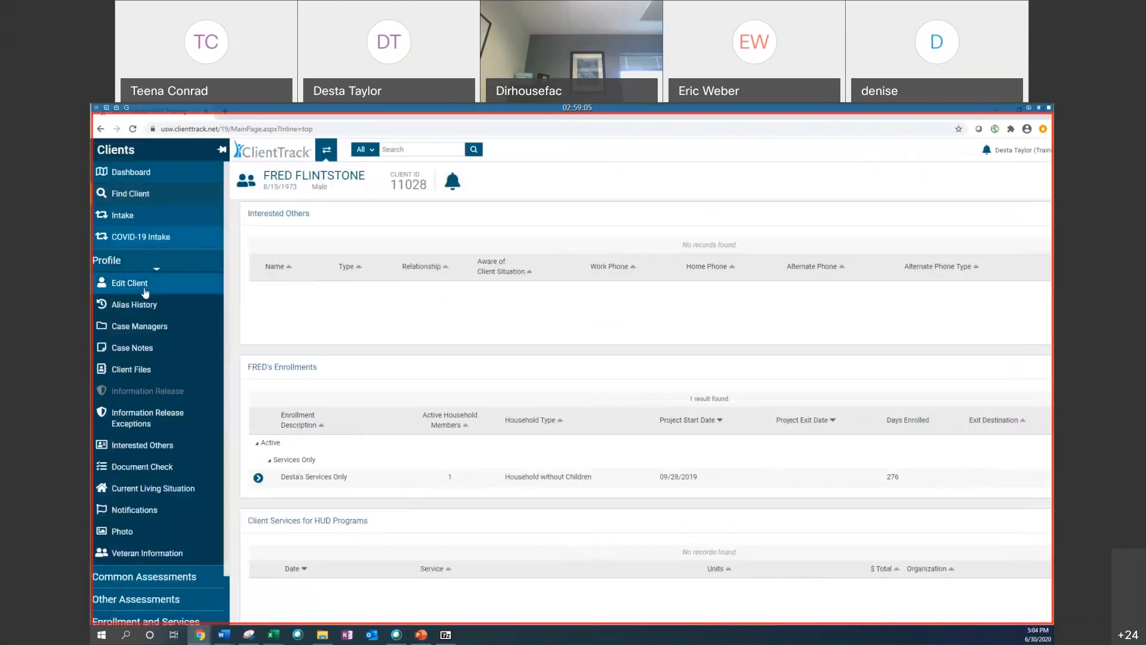
left_click(144, 288)
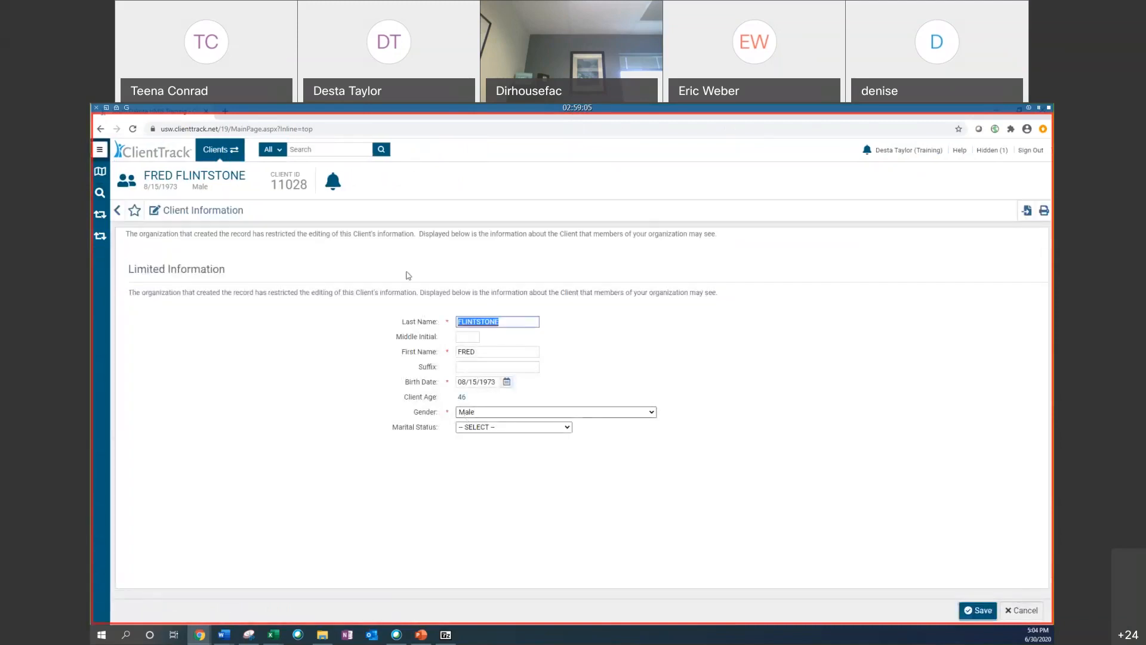
left_click(100, 150)
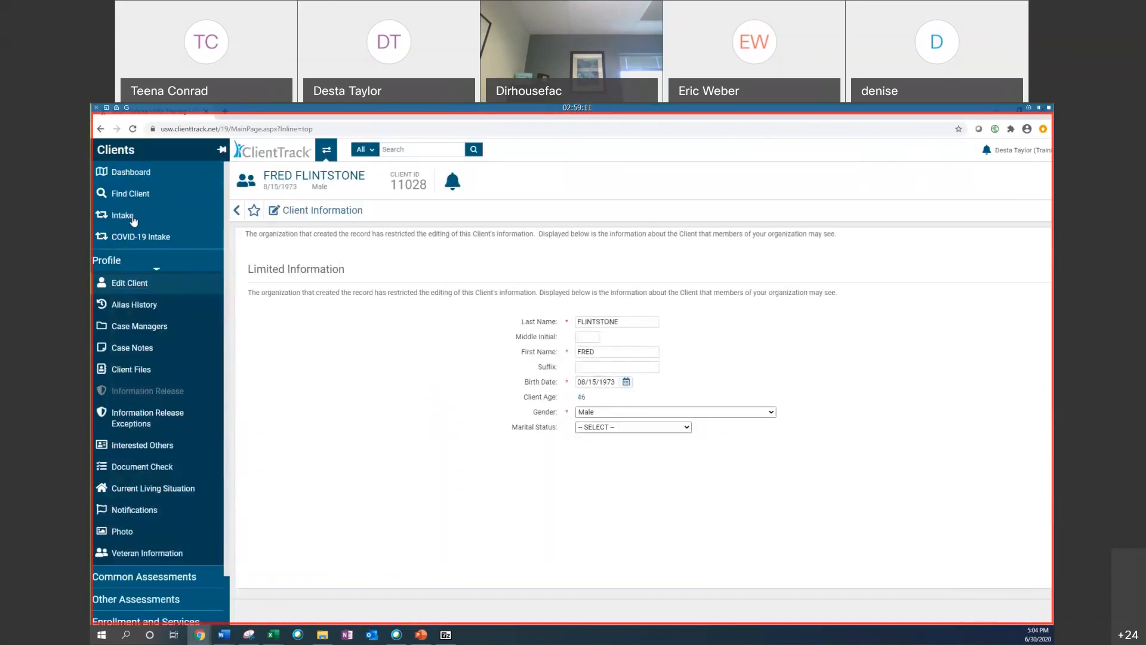
left_click(139, 171)
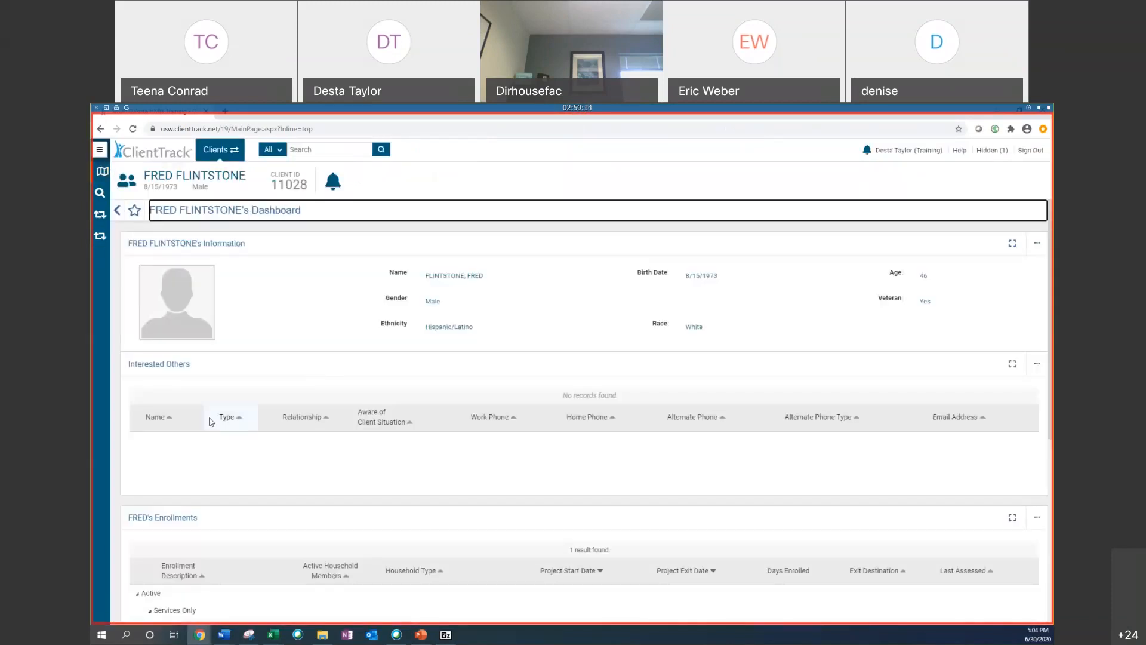
Step: Open the Edit Project Entry Workflow for the client's Desta's Services Only enrollment
scroll(134, 429, "down", 3)
left_click(137, 428)
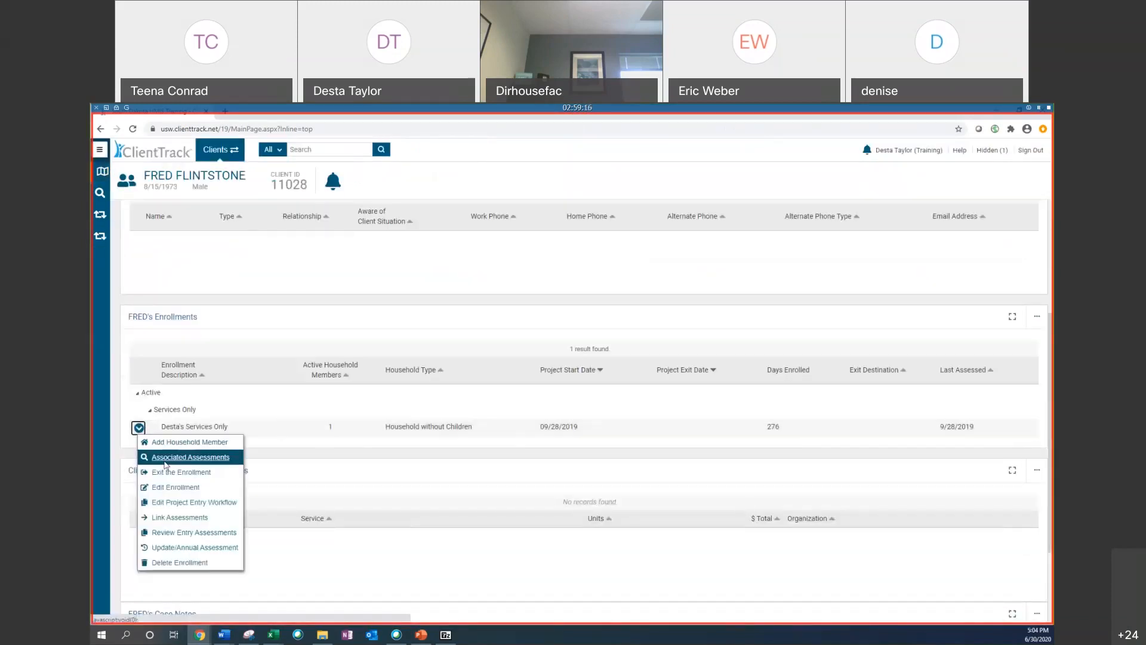
left_click(214, 503)
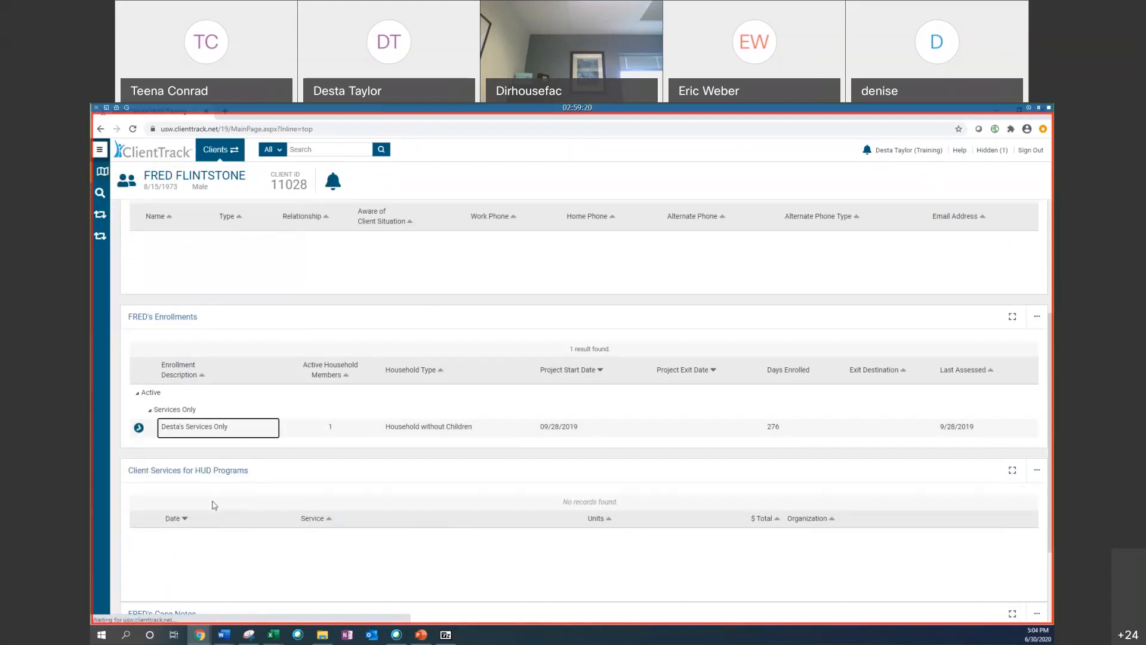
scroll(389, 297, "down", 1)
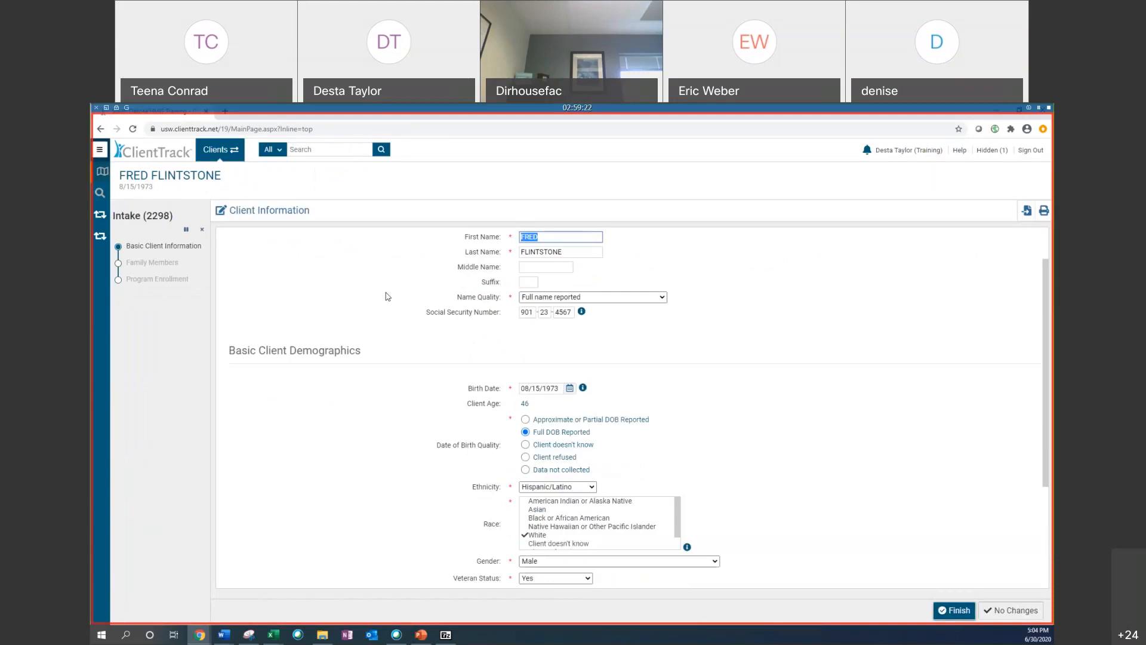
Step: Correct the first three digits of the Social Security Number and finish the Basic Client Information page
left_click(520, 313)
mouse_move(523, 313)
left_mouse_down()
mouse_move(553, 312)
mouse_move(521, 313)
mouse_move(542, 312)
left_mouse_up()
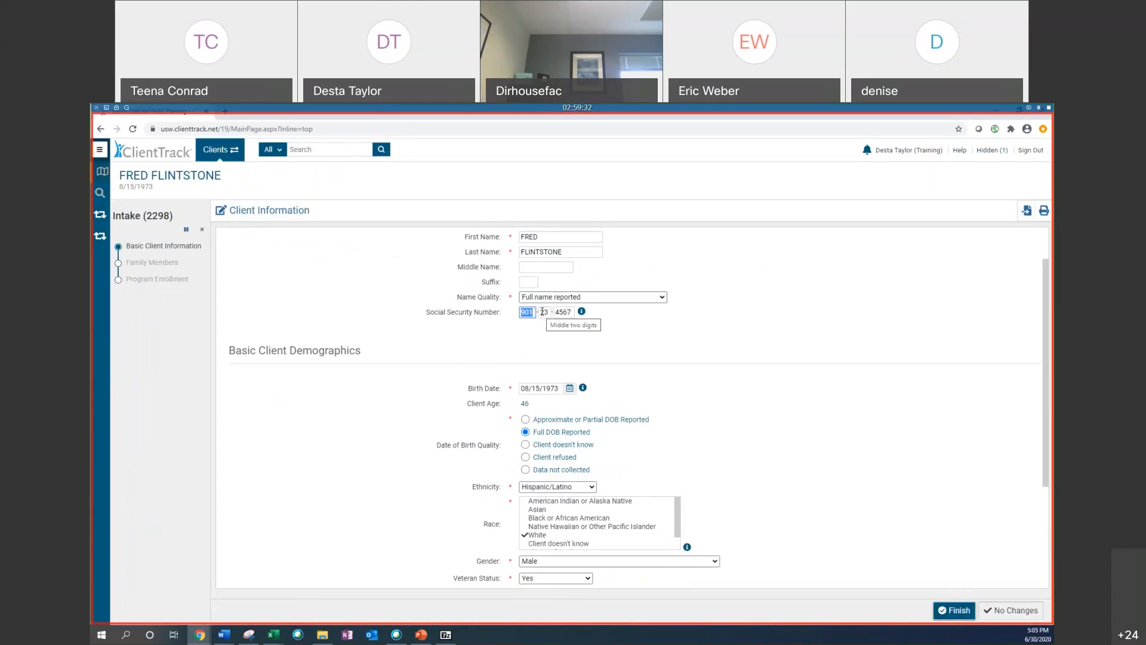
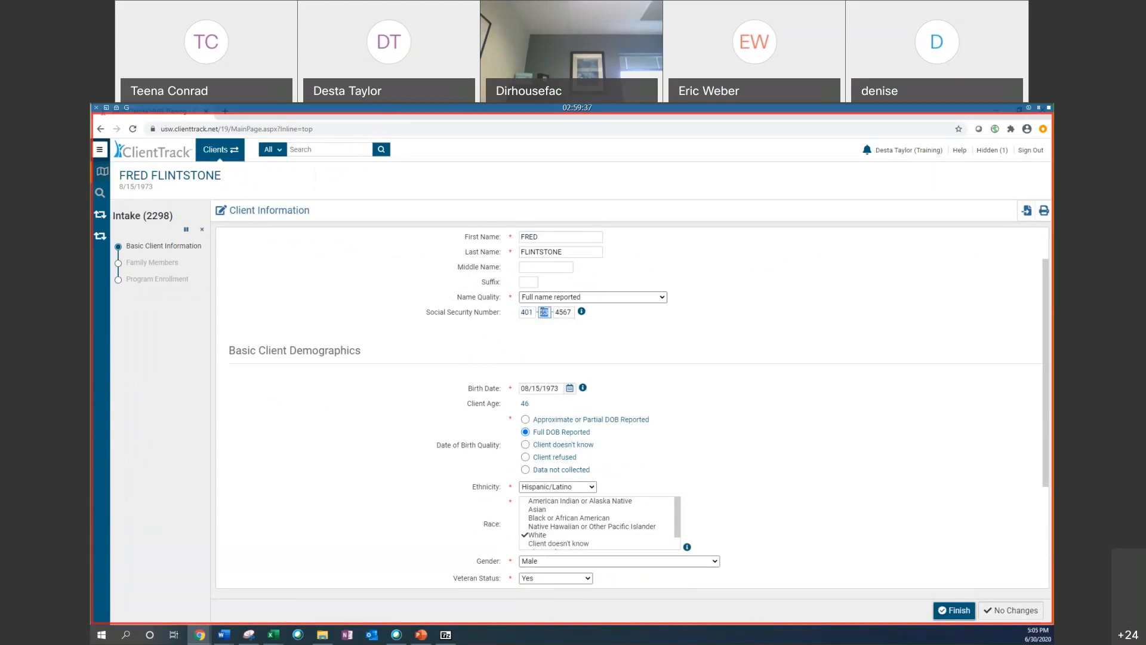
left_click(533, 313)
left_click(536, 312)
type("9")
left_click(972, 618)
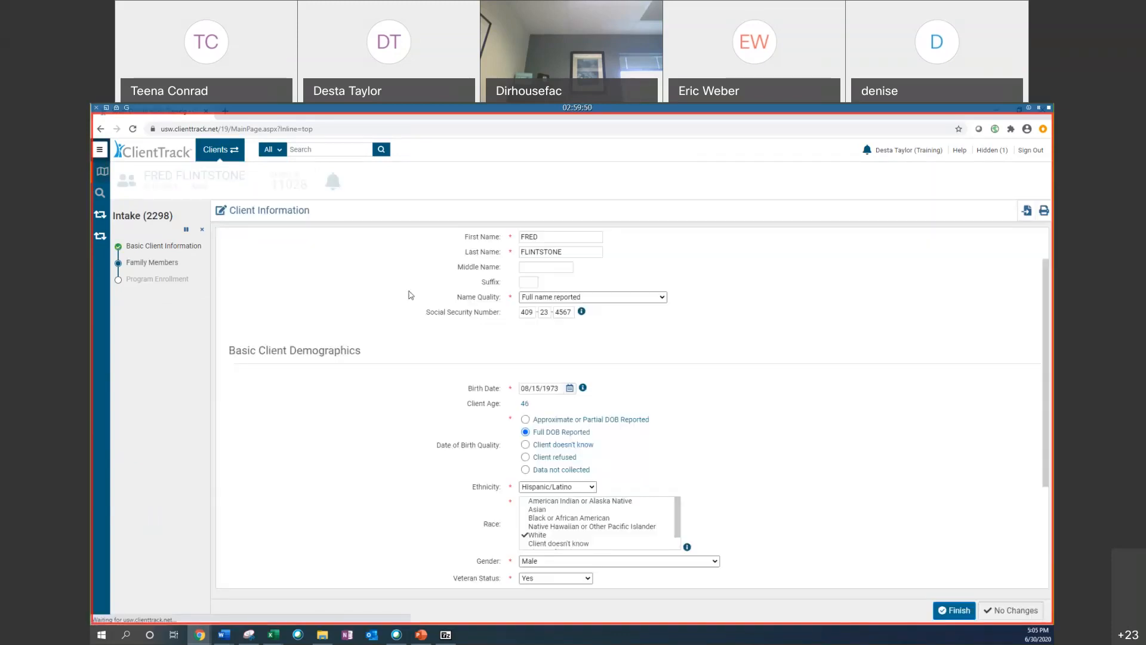
Step: Cancel the remaining intake workflow and confirm the cancellation
left_click(202, 227)
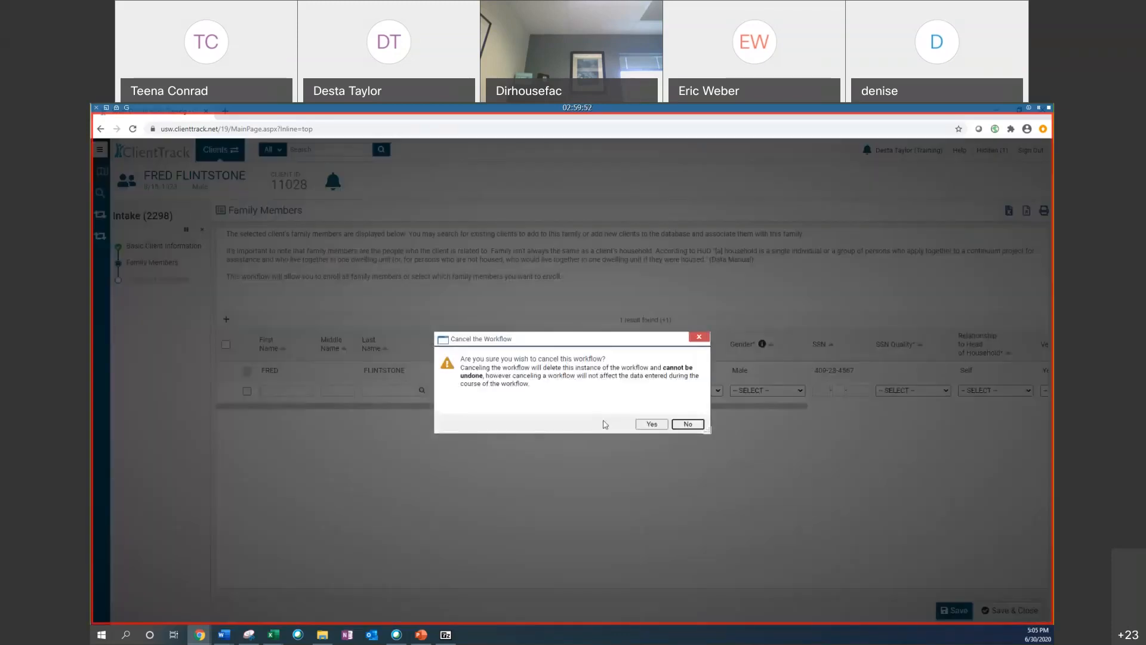
left_click(649, 424)
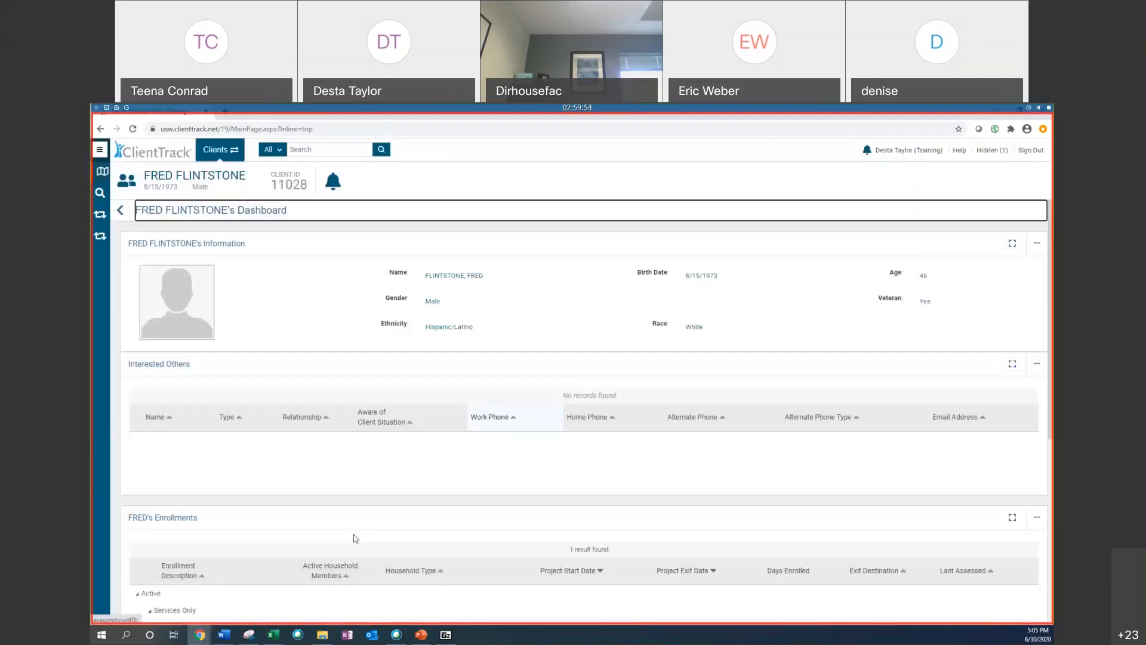
left_click(218, 150)
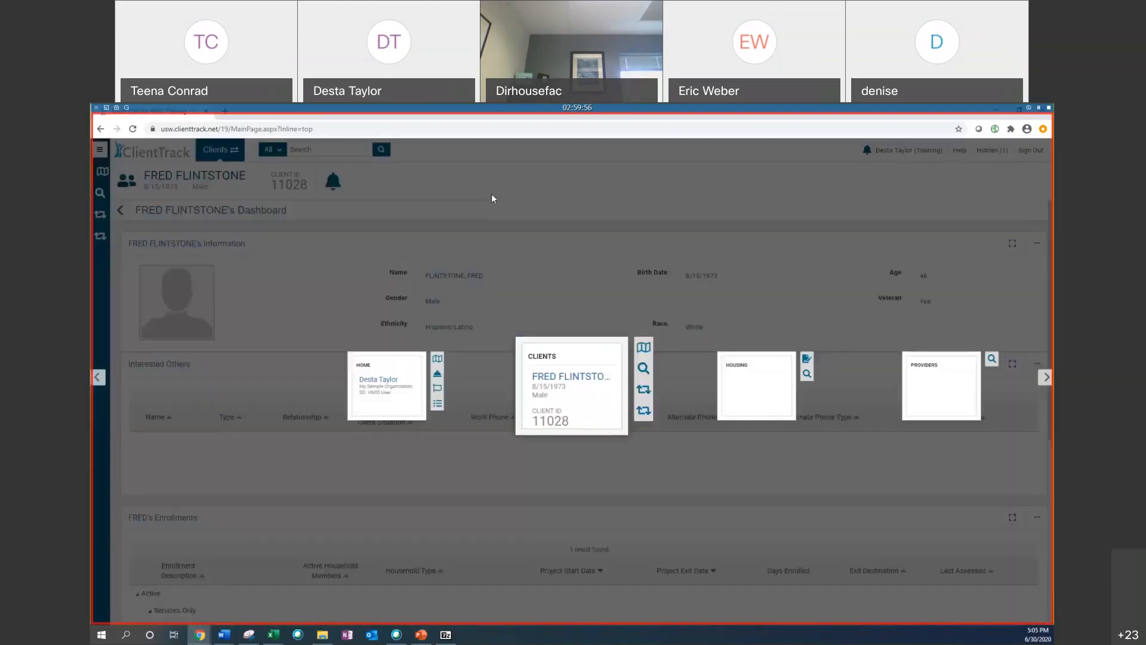
left_click(1043, 376)
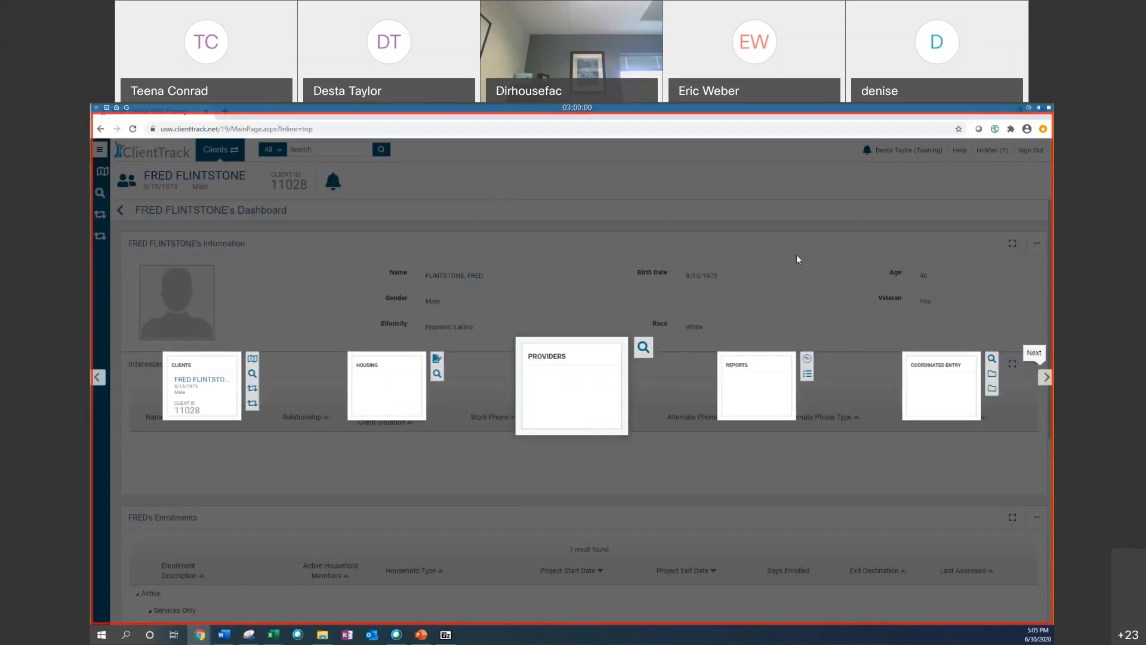
left_click(796, 255)
Step: Switch to Excel and copy the client ID from row 6 of the DQ_2 Detail sheet
mouse_move(278, 634)
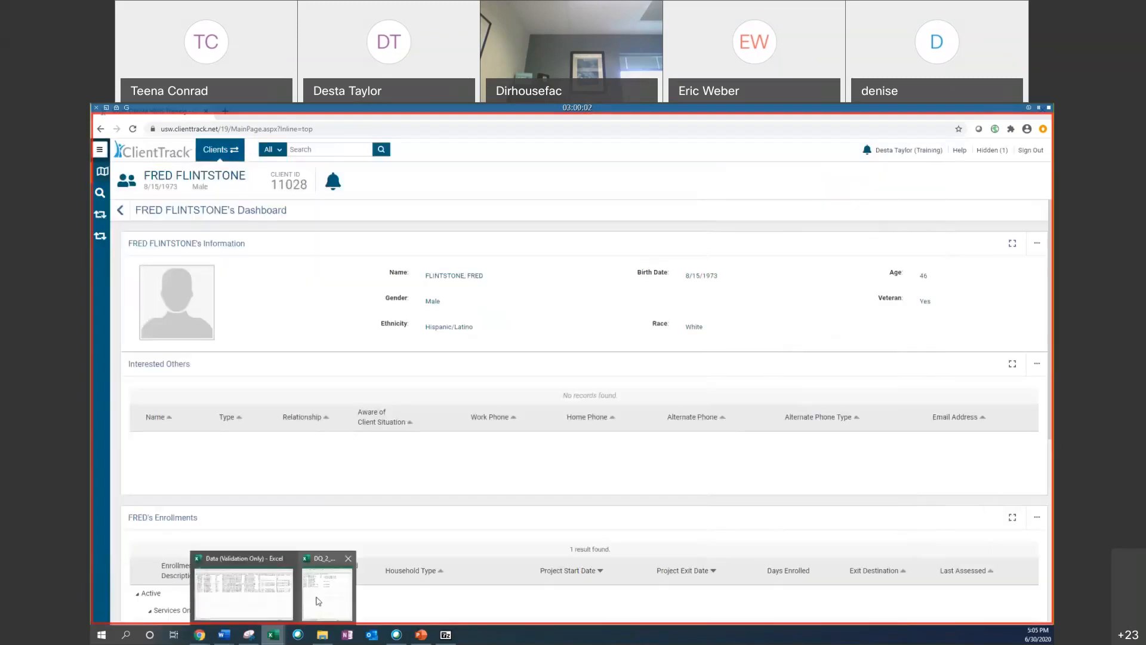
left_click(336, 577)
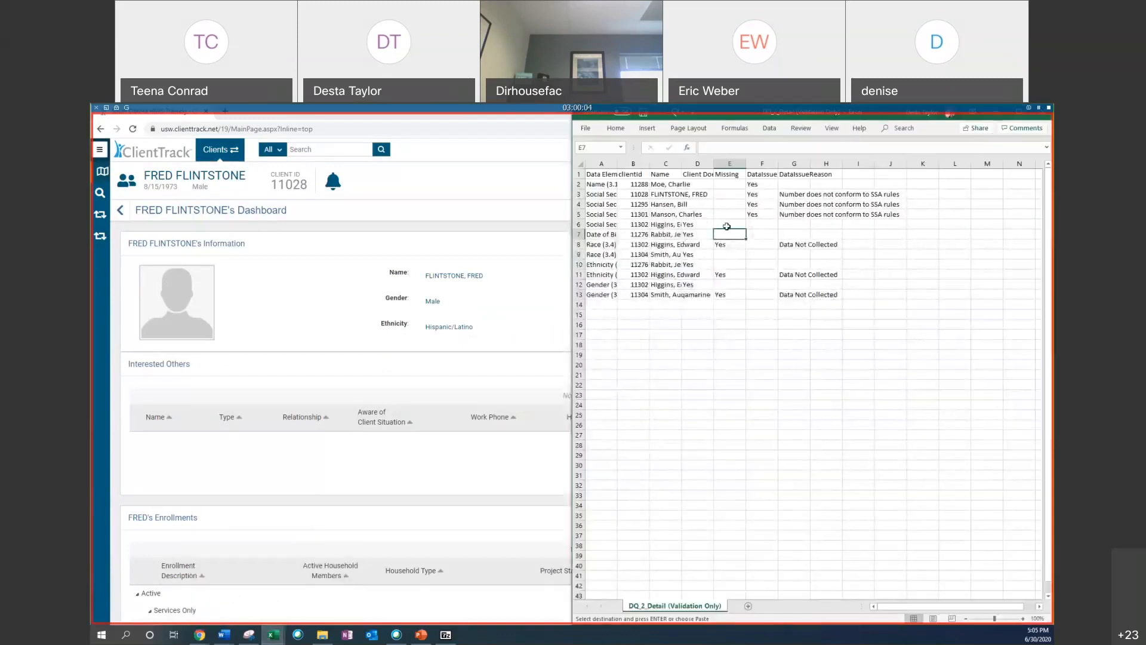
left_click(612, 224)
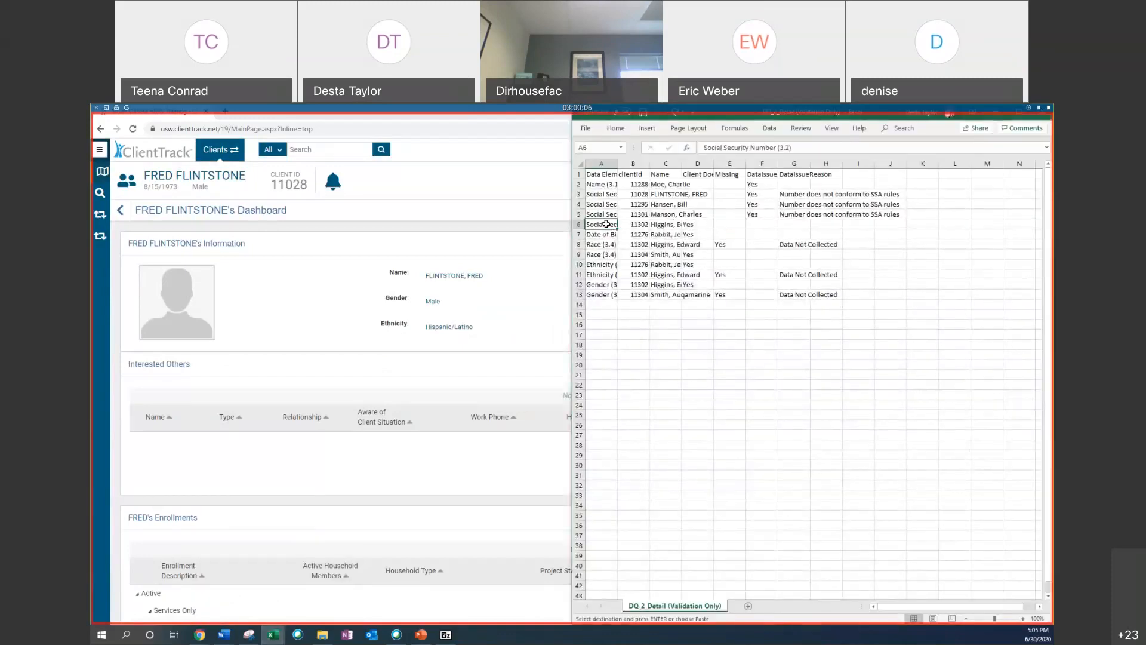
left_click(642, 225)
right_click(642, 226)
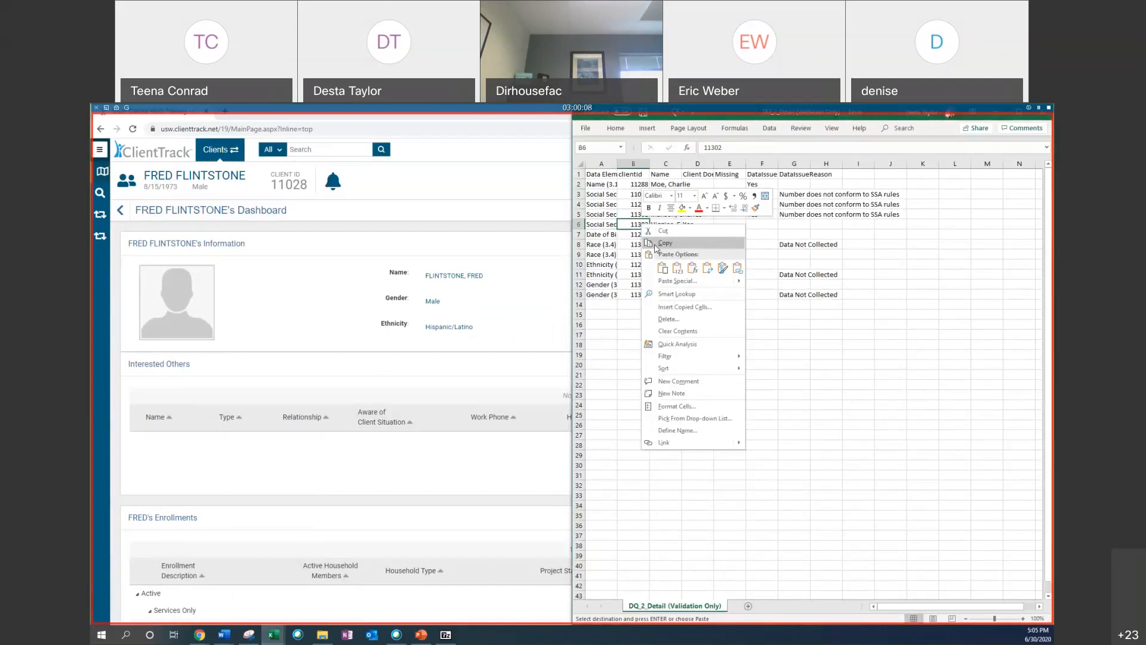
left_click(663, 241)
left_click_drag(802, 188, 873, 216)
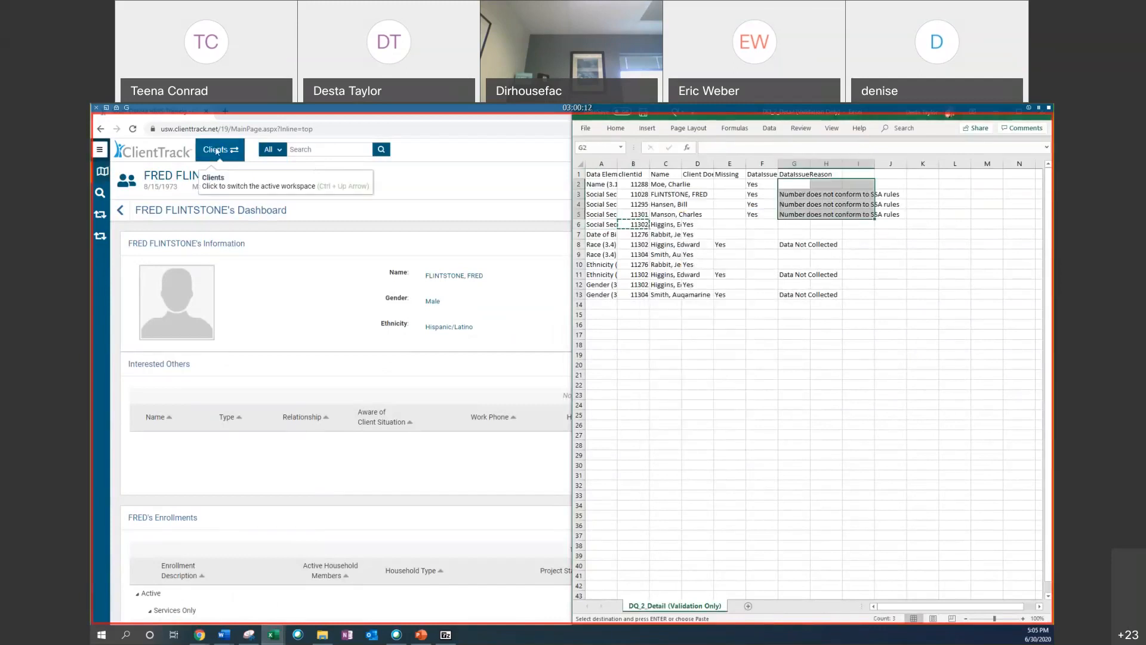
Step: Find the client by pasting the copied client ID into the Scan Client ID field and searching
left_click(102, 194)
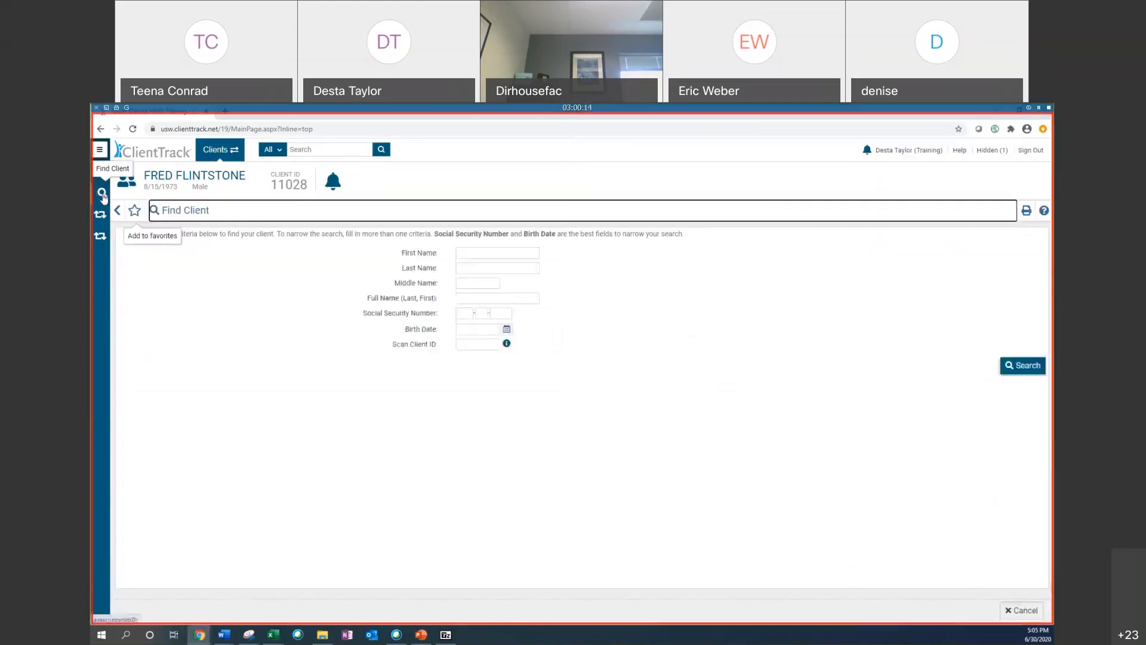
right_click(485, 342)
left_click(523, 412)
left_click(1003, 362)
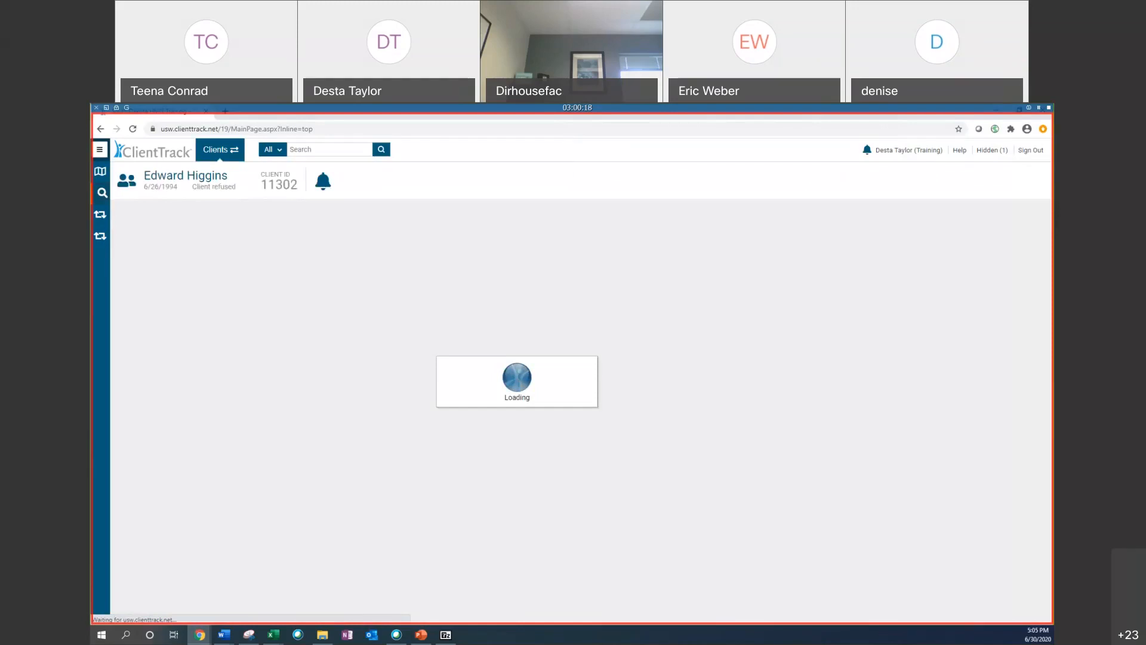
Step: Open the Edit Project Entry Workflow from the Desta's Services Only enrollment on this client's dashboard
scroll(383, 321, "down", 2)
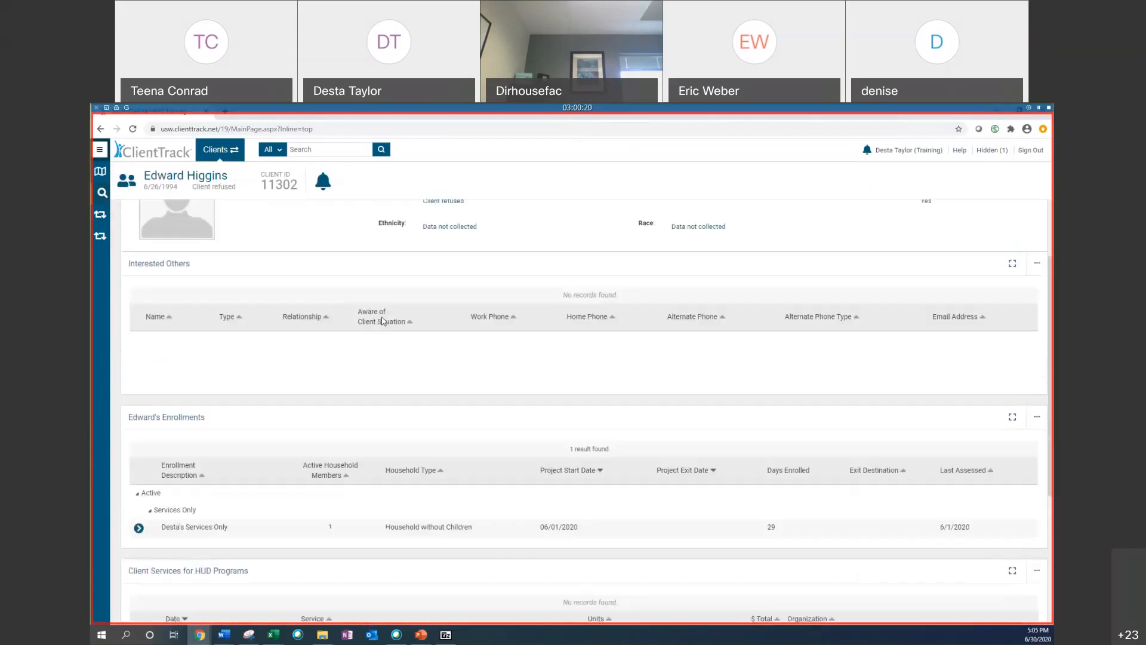
left_click(138, 527)
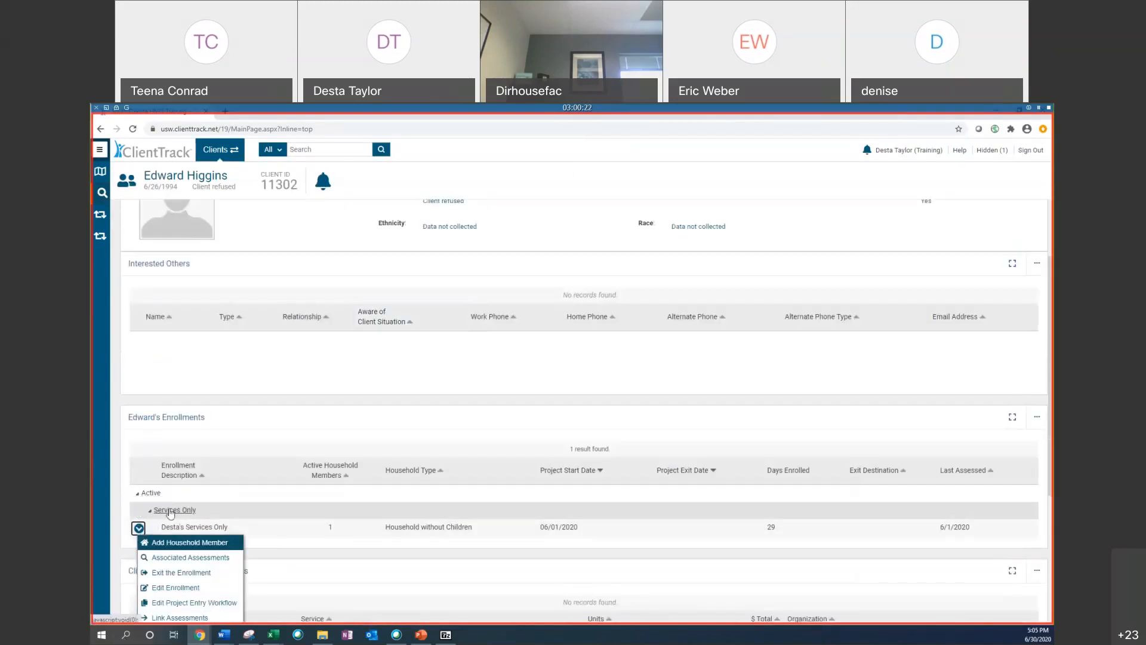
scroll(173, 511, "down", 2)
left_click(214, 507)
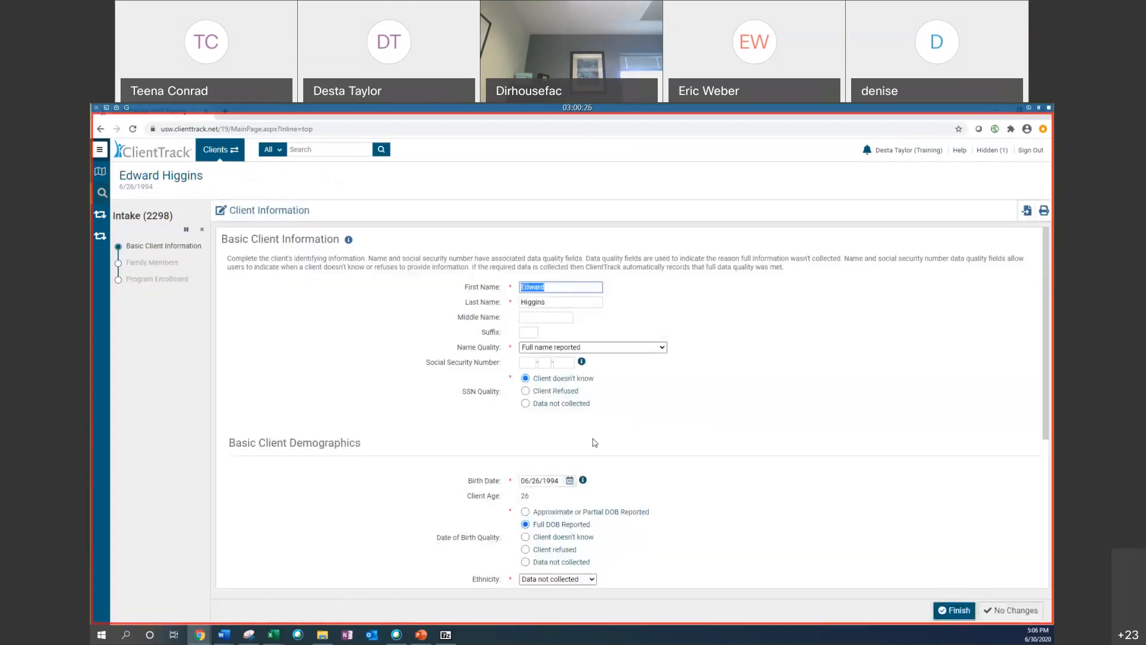
Step: Enter the client's full Social Security Number and finish the Basic Client Information page
scroll(464, 372, "down", 3)
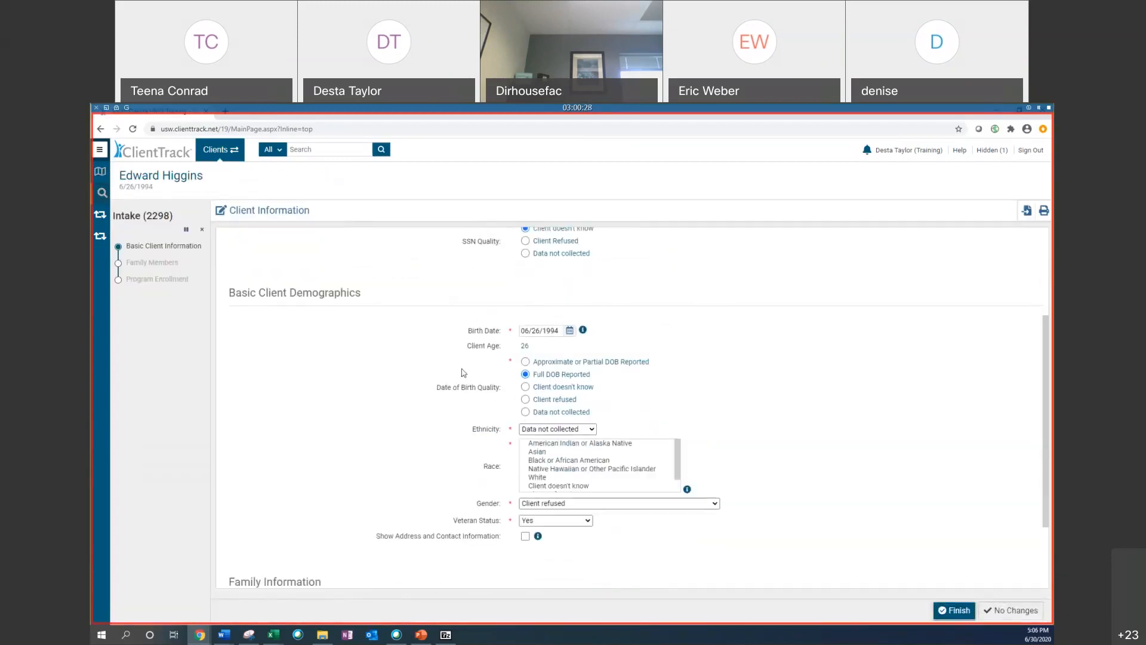
scroll(315, 336, "up", 3)
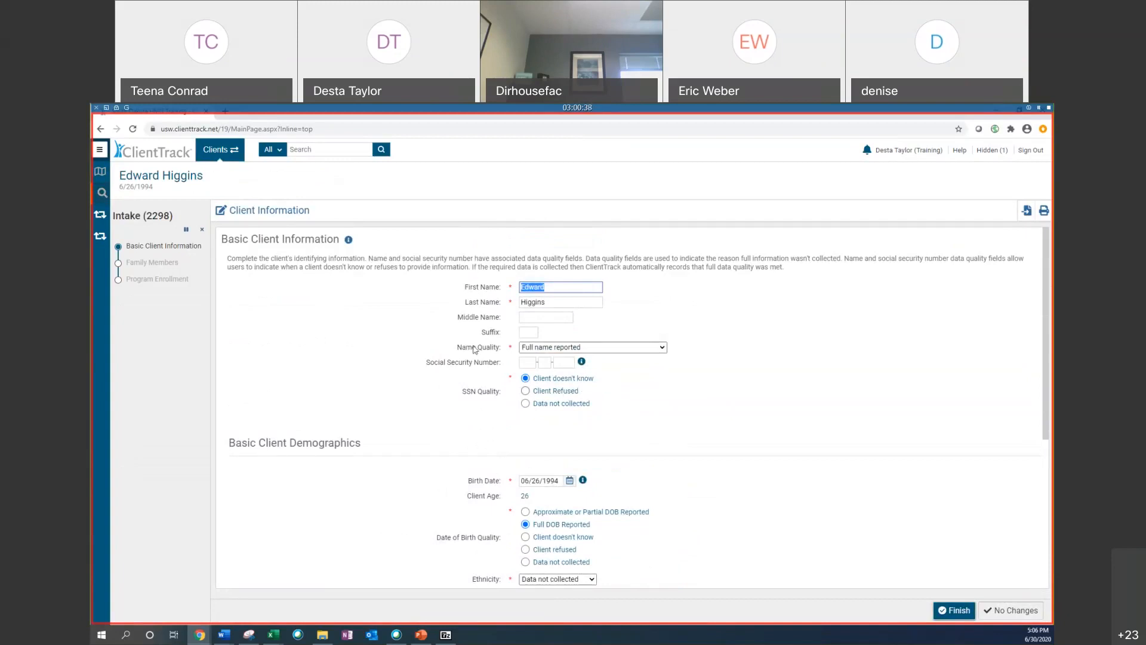
left_click(532, 361)
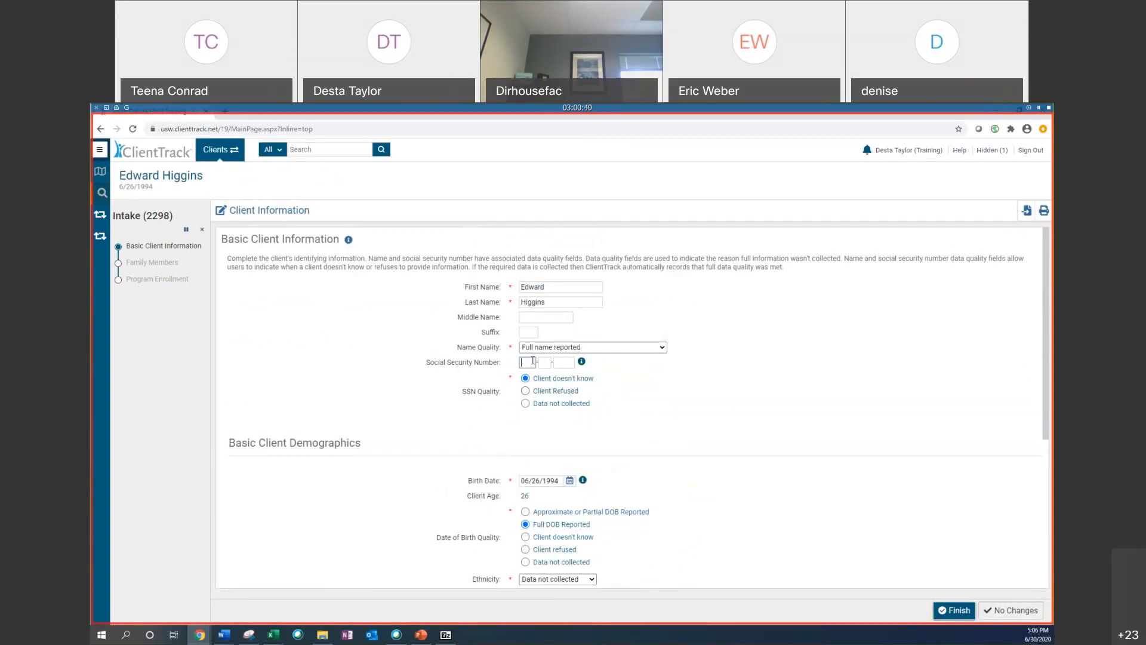
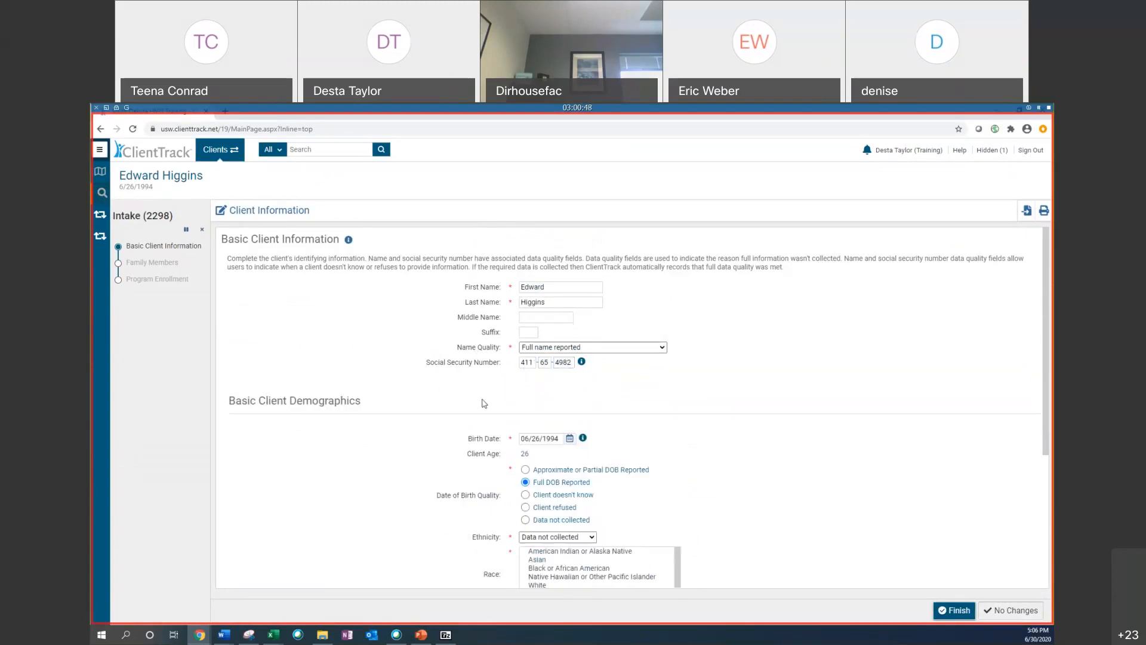
left_click(959, 611)
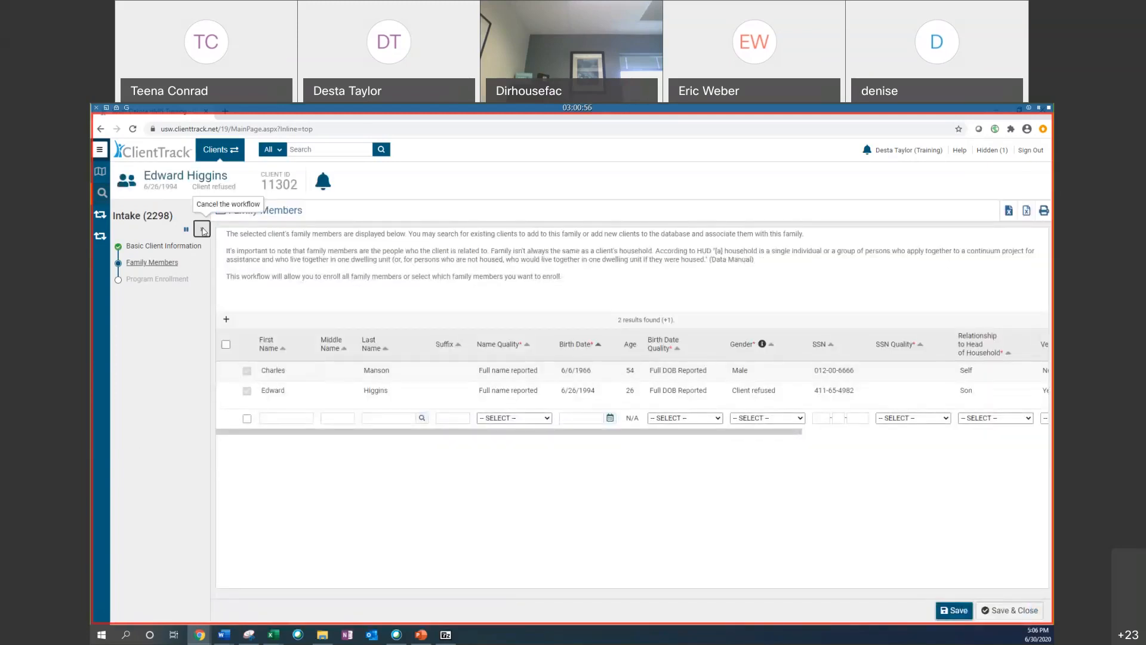
Step: Cancel the rest of the intake workflow and confirm
left_click(201, 229)
left_click(656, 425)
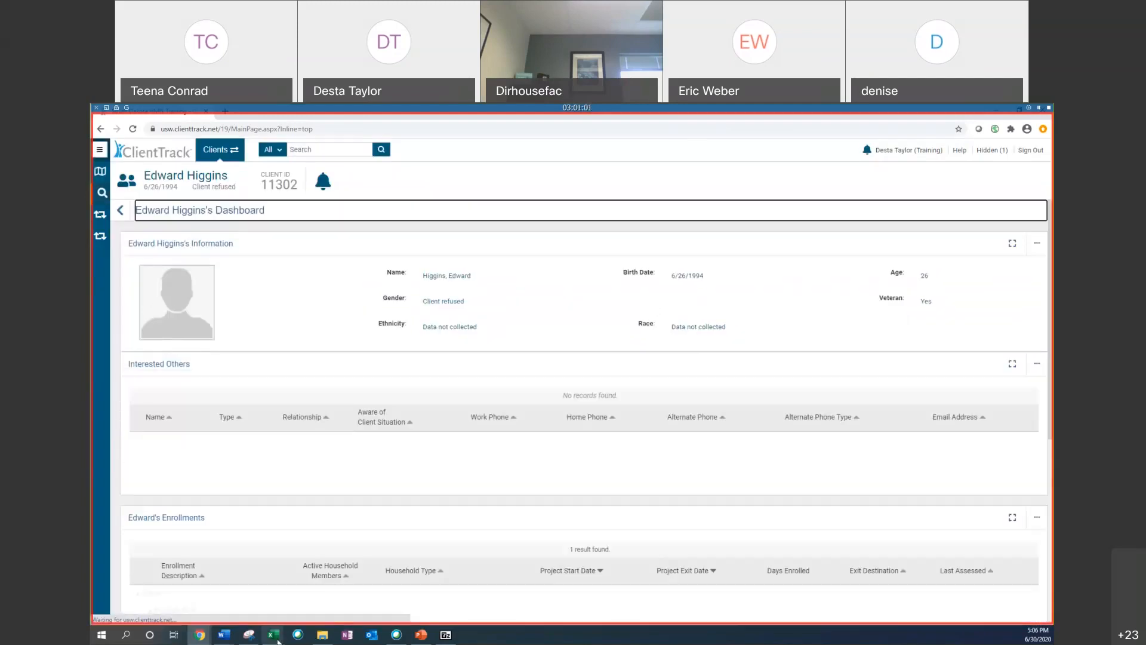
Step: Switch to Excel and copy the client ID from row 7 of the DQ_2 Detail sheet
mouse_move(273, 634)
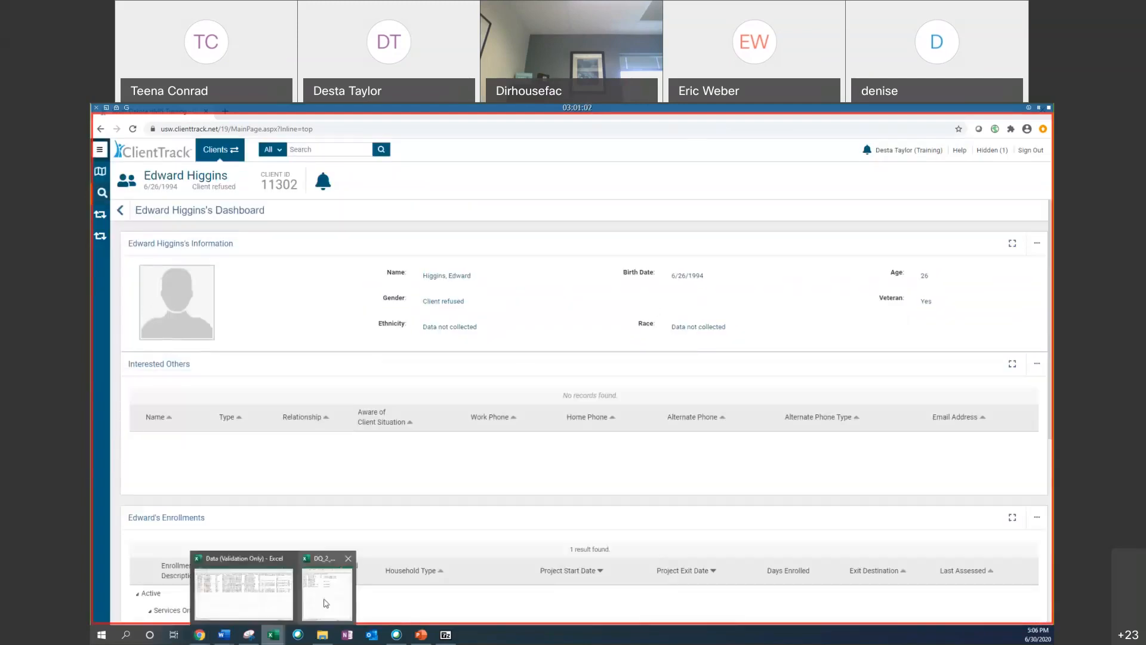
left_click(325, 603)
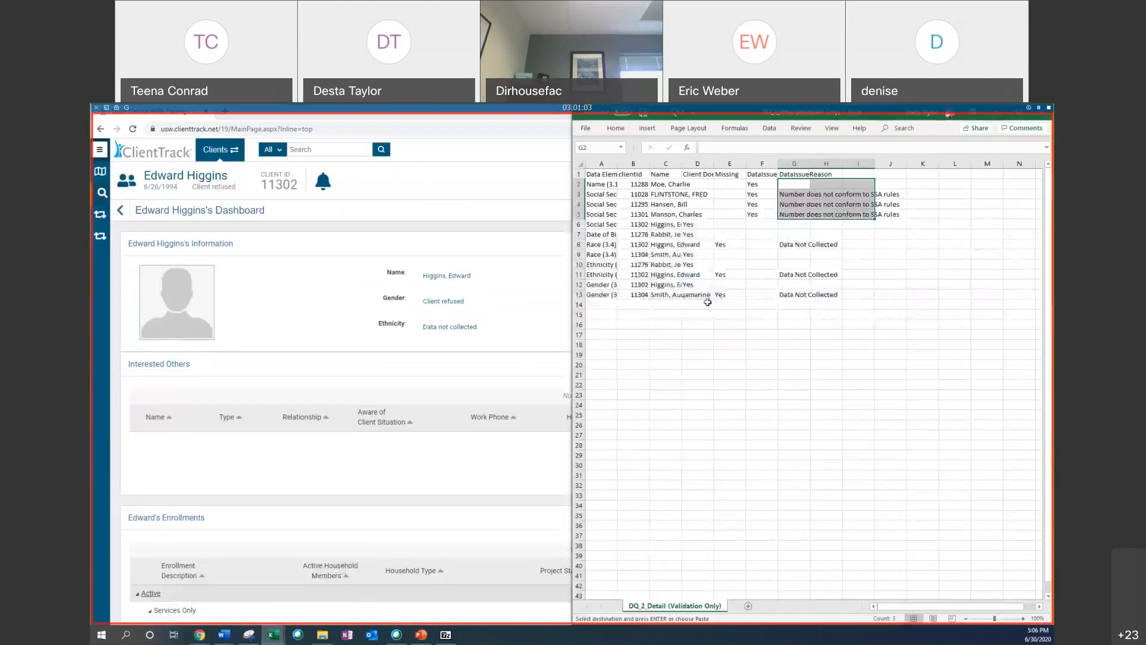
left_click(606, 232)
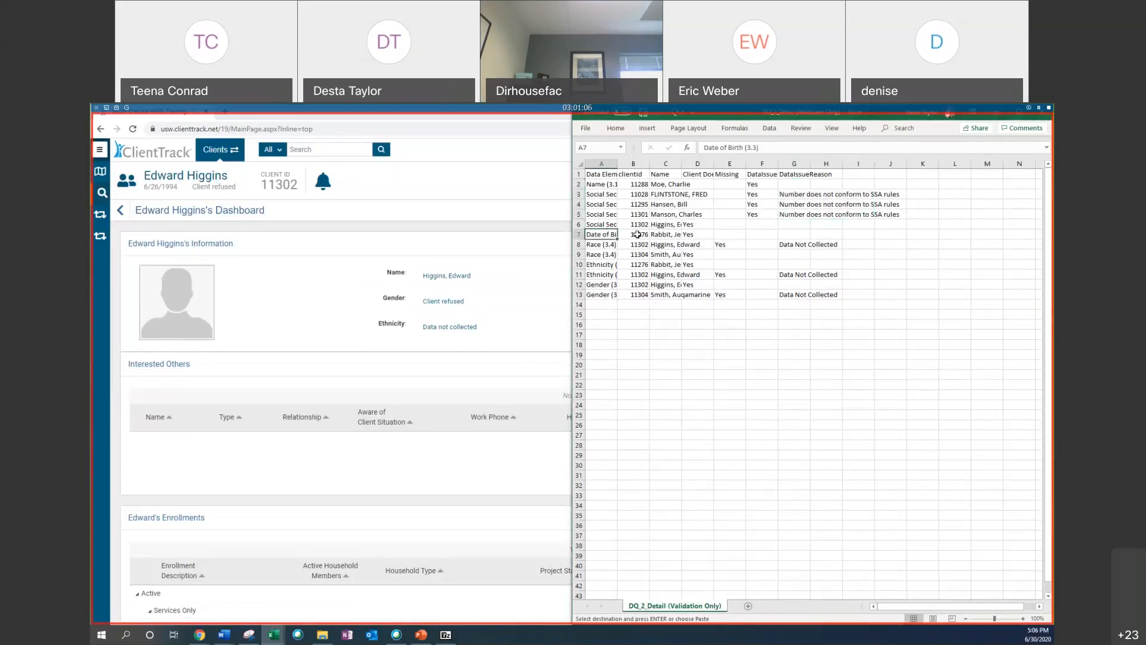
right_click(638, 234)
left_click(669, 255)
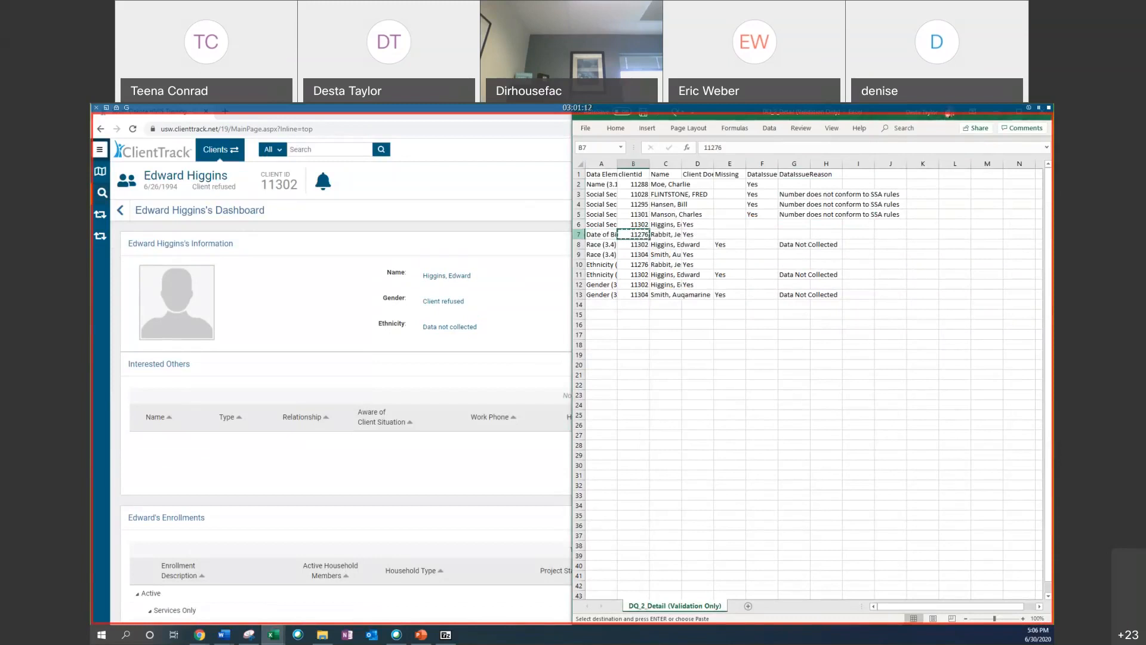
Step: Search for the next client by pasting the copied ID into Scan Client ID
left_click(102, 193)
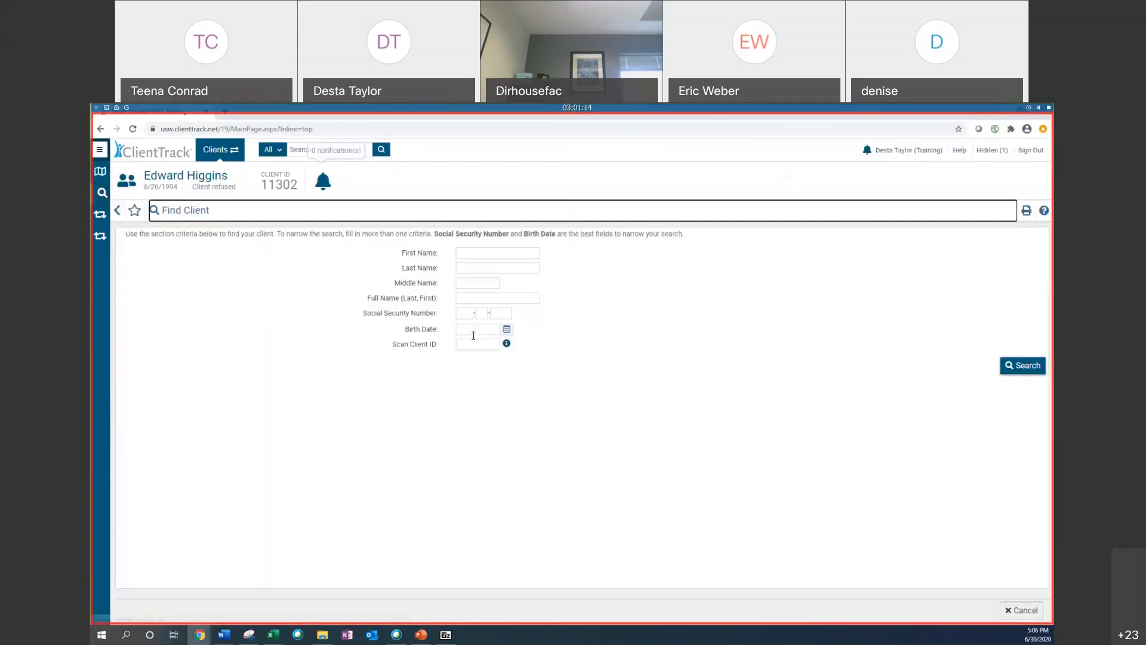
right_click(472, 347)
left_click(495, 425)
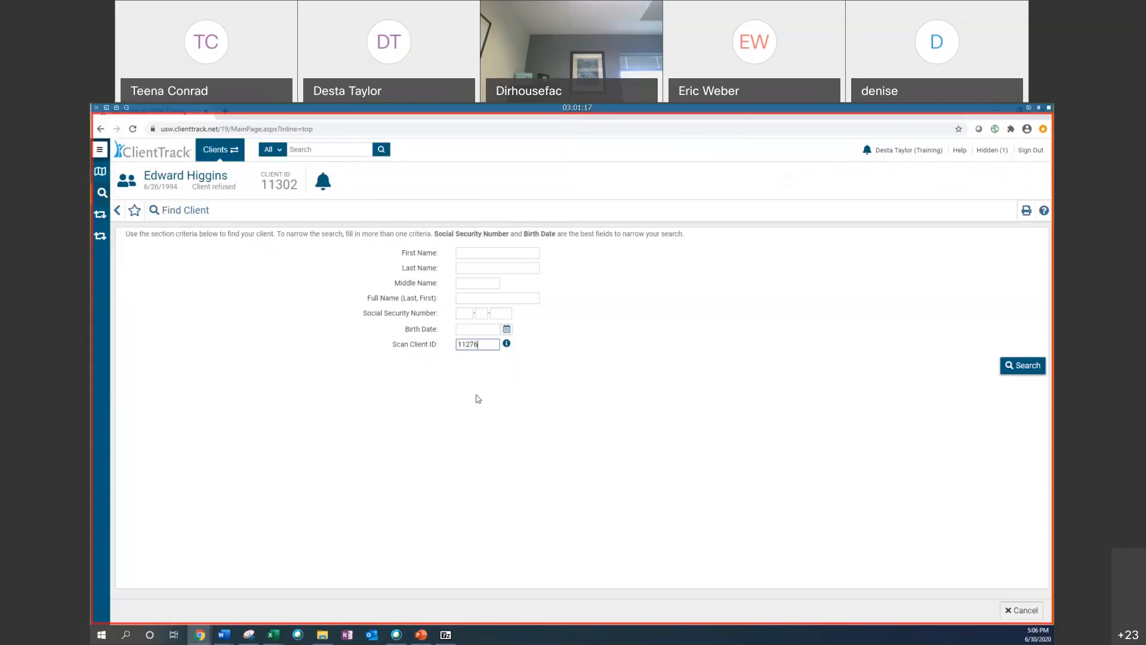
left_click(1028, 366)
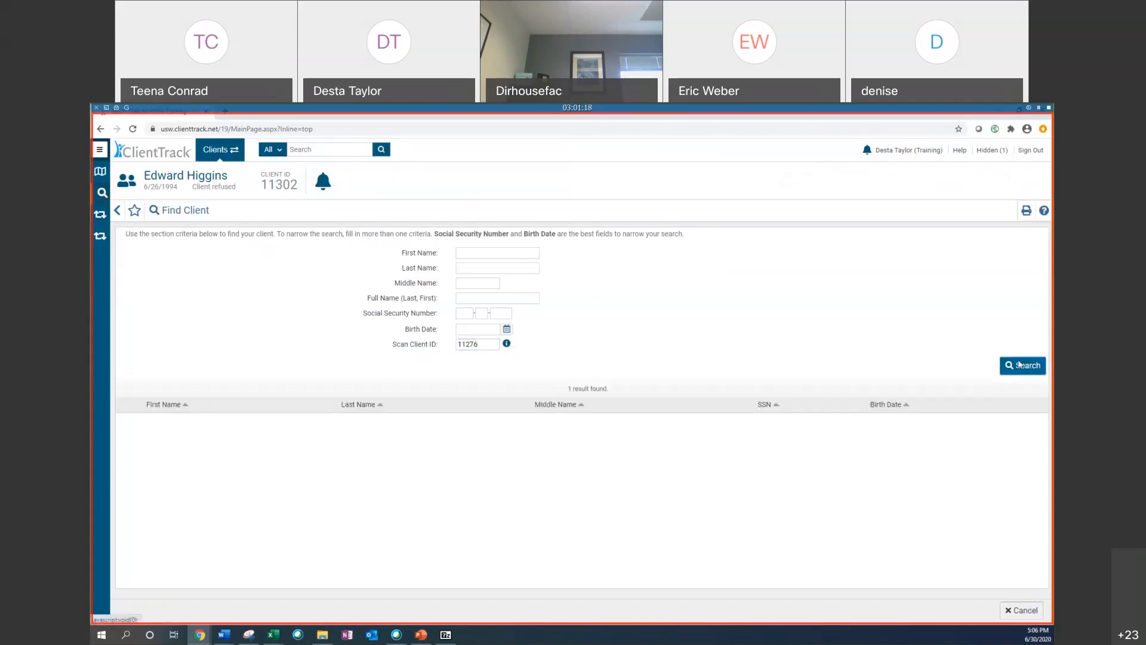
Step: Open the Edit Project Entry Workflow for this client's Desta's Services Only enrollment and review the birth date fields
scroll(815, 327, "down", 2)
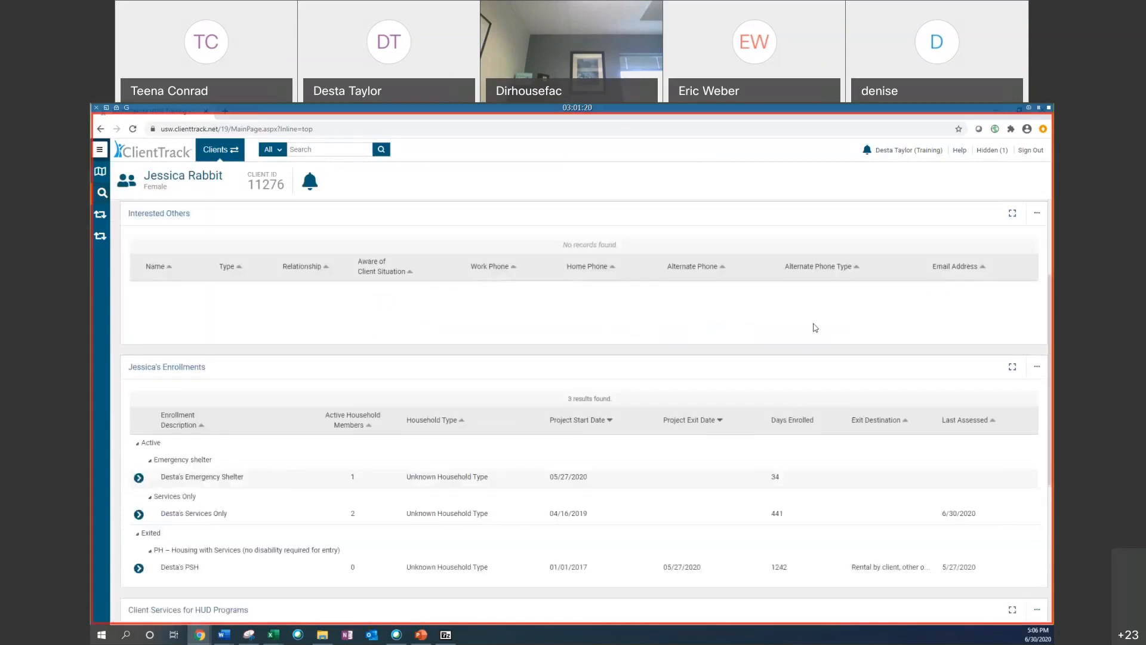
scroll(799, 324, "down", 2)
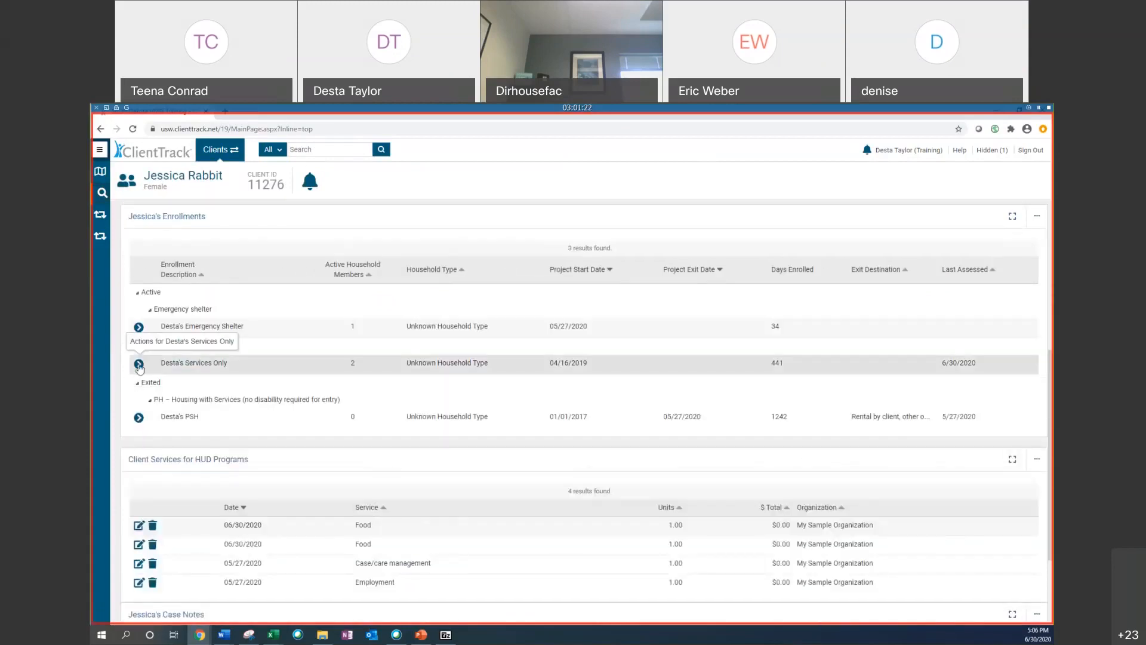
left_click(139, 363)
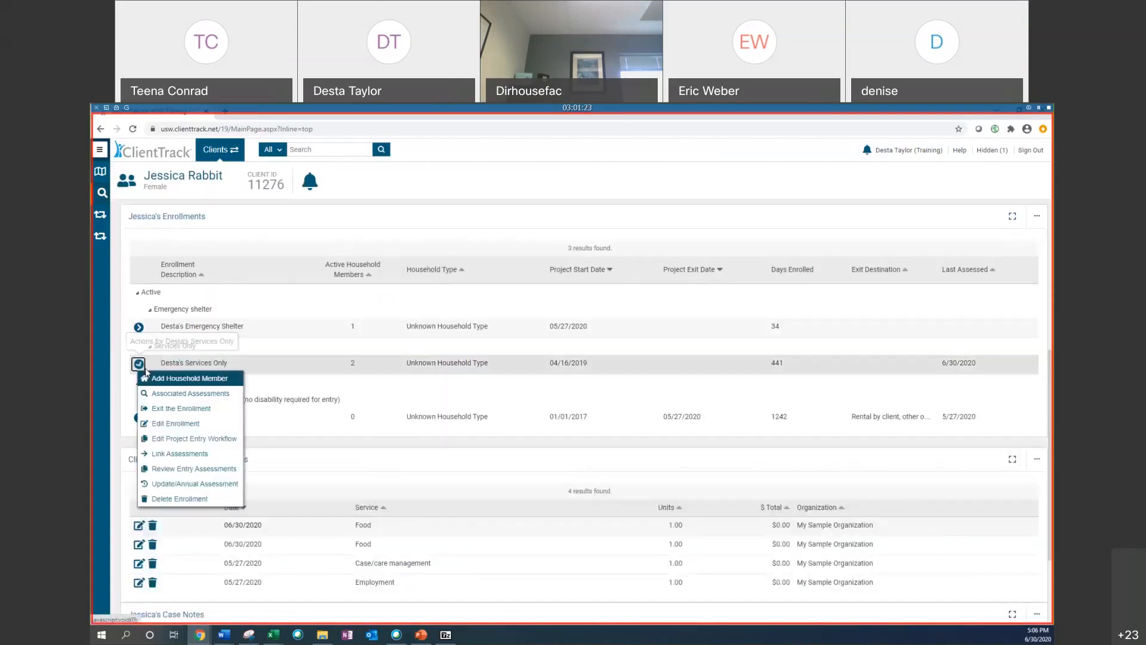
left_click(214, 441)
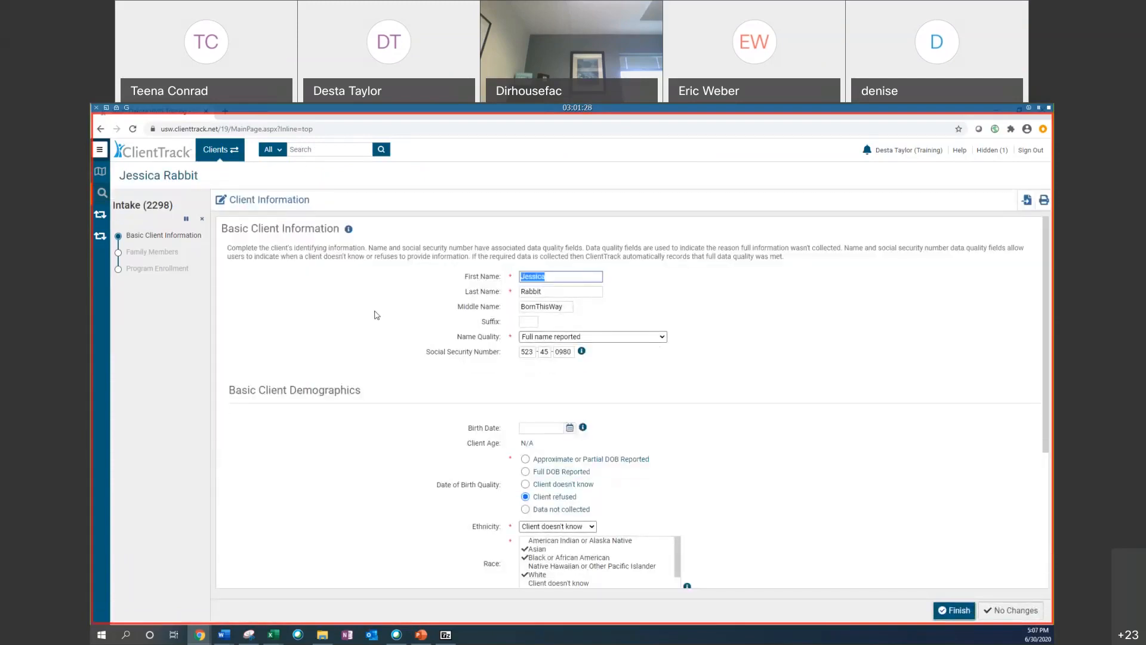
scroll(377, 314, "down", 2)
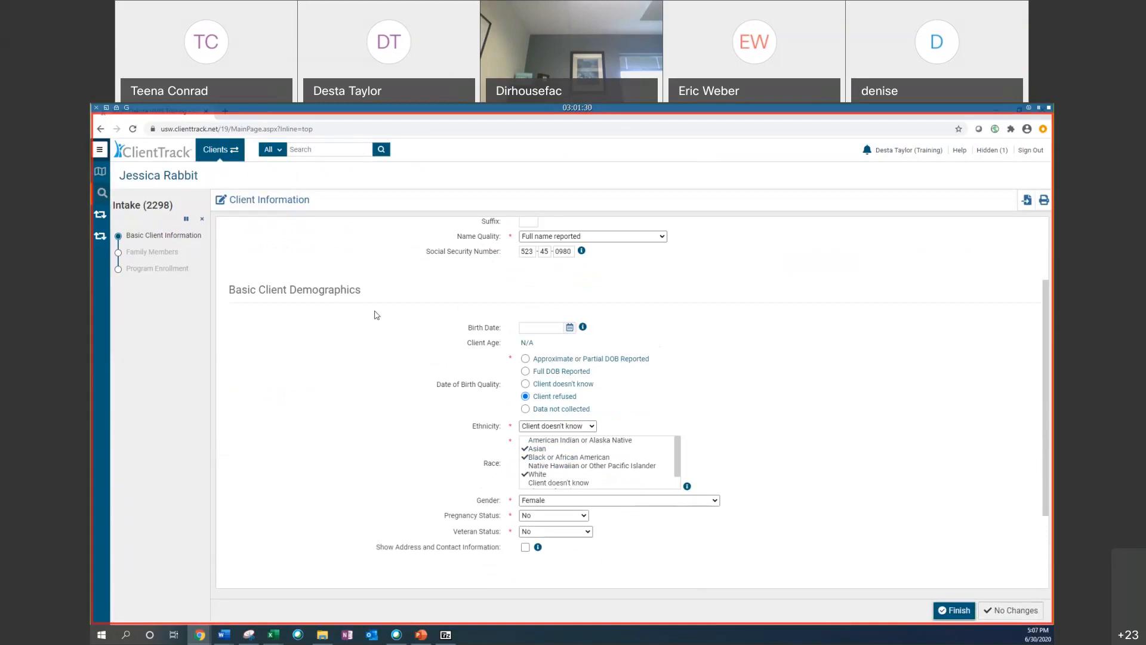
scroll(534, 325, "up", 1)
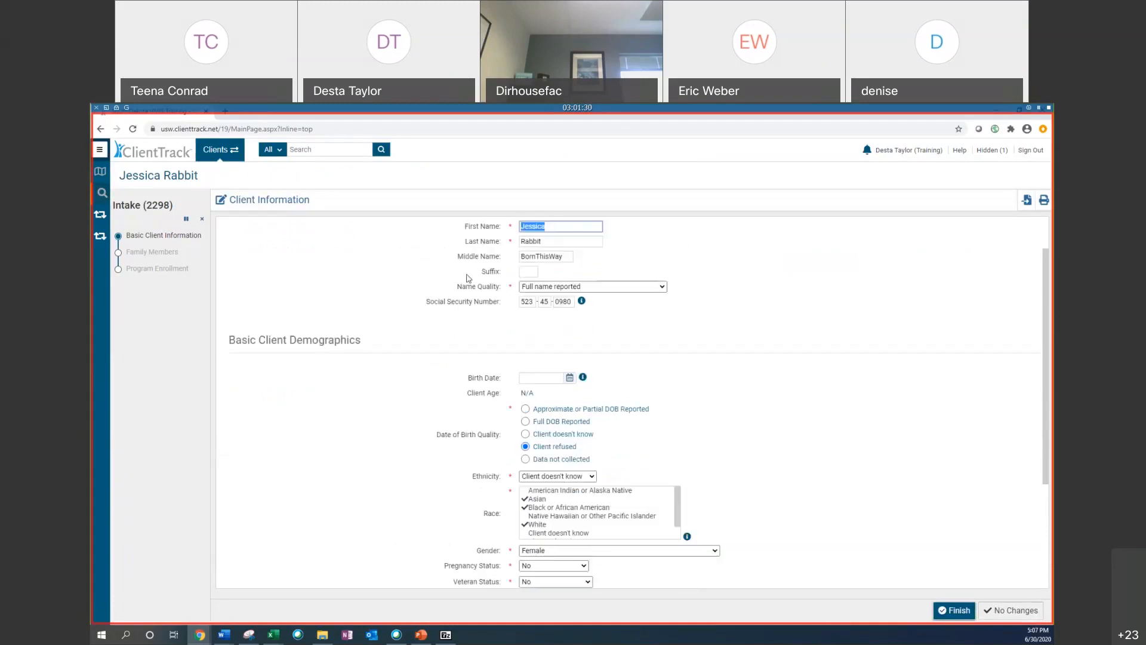
scroll(588, 329, "down", 2)
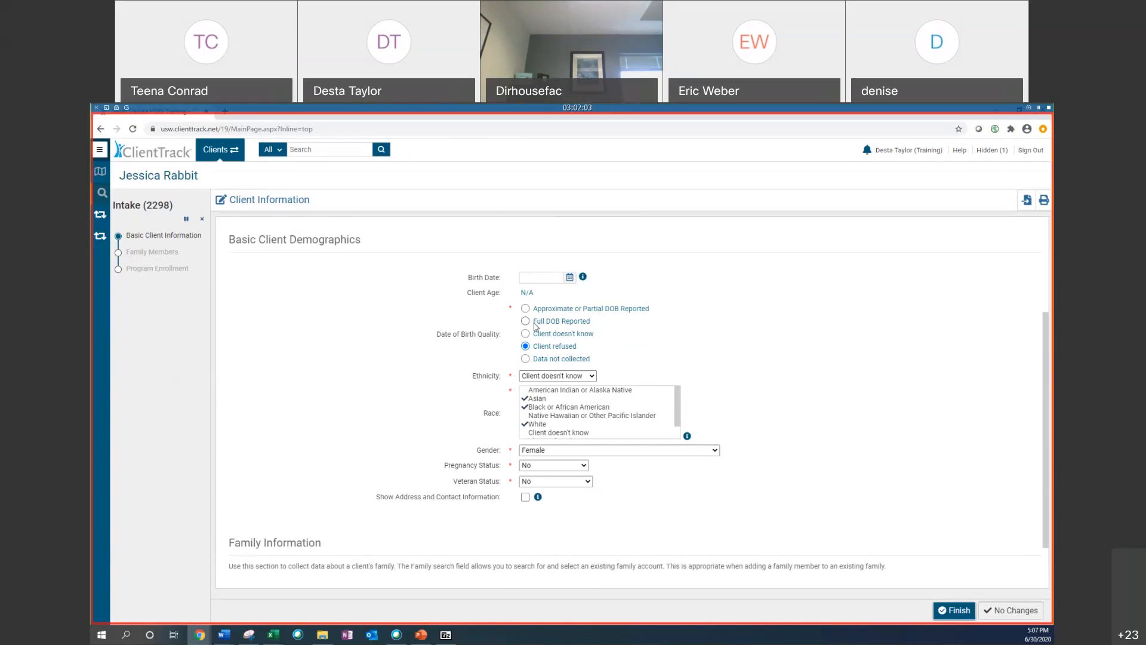
Step: Enter the client's birth date, mark the quality as Full DOB Reported, and finish the basic demographics page
left_click(526, 321)
left_click(529, 273)
type("1/1/1980")
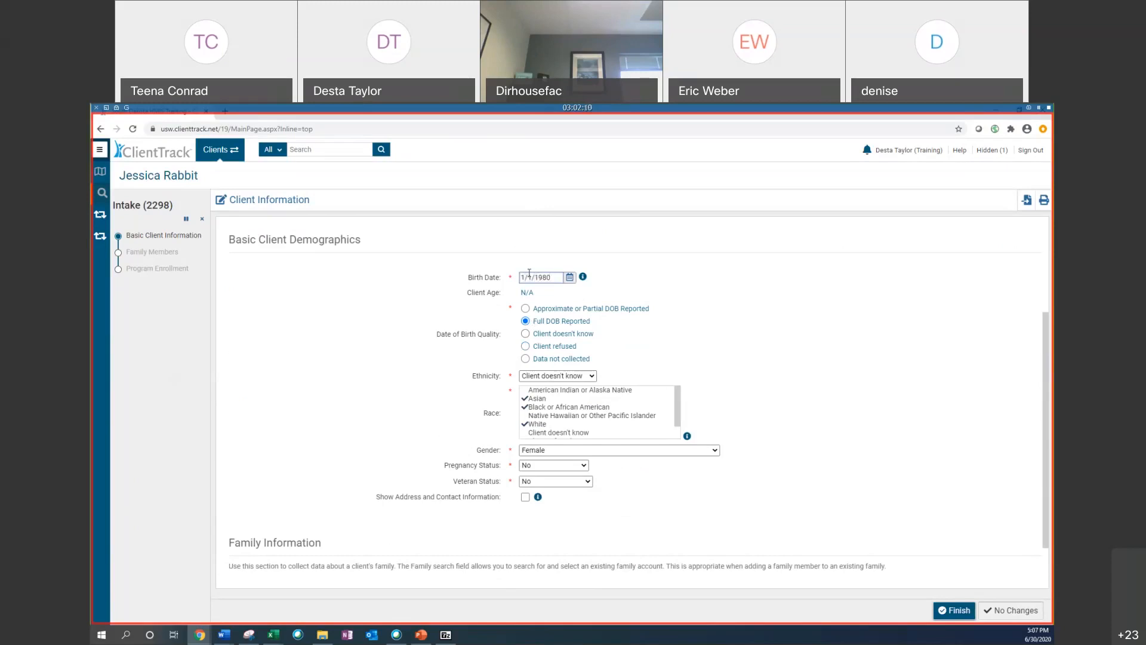
left_click(691, 314)
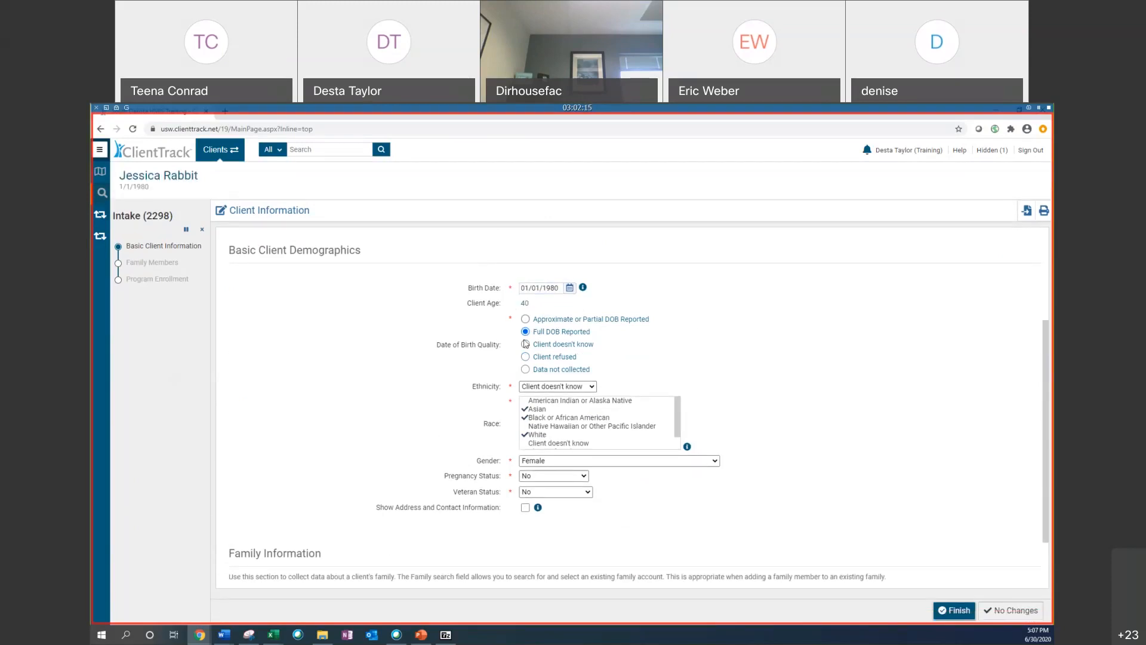
left_click(945, 615)
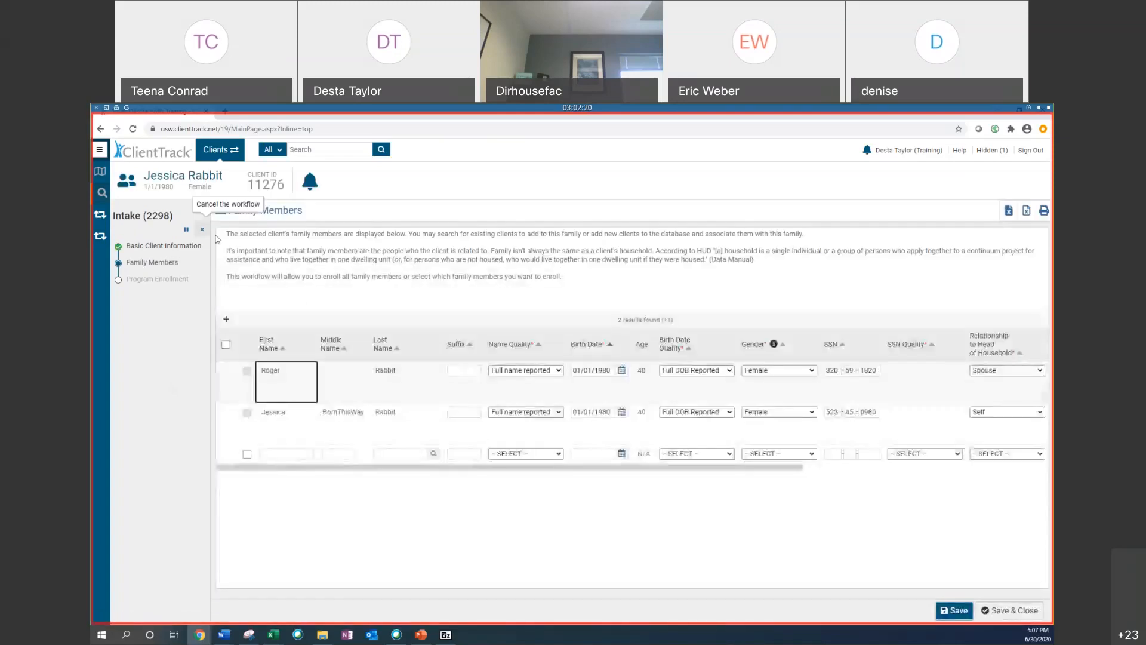
Step: Cancel the intake workflow and confirm the cancellation
left_click(202, 229)
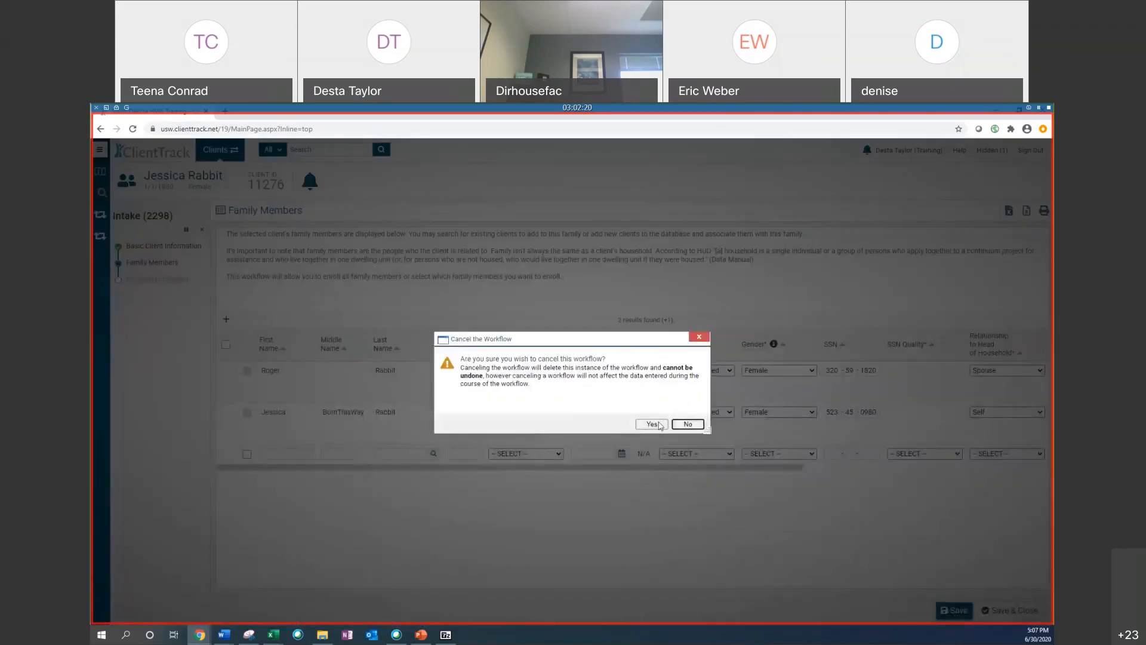
left_click(652, 424)
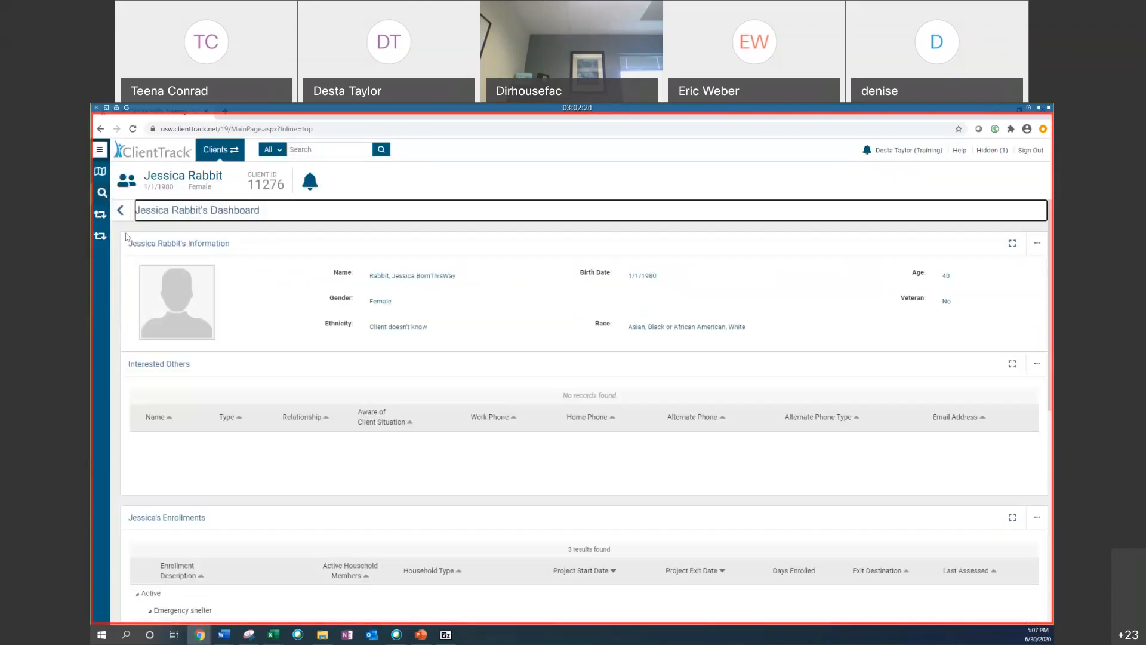
Step: Open the current client's record for editing
mouse_move(103, 153)
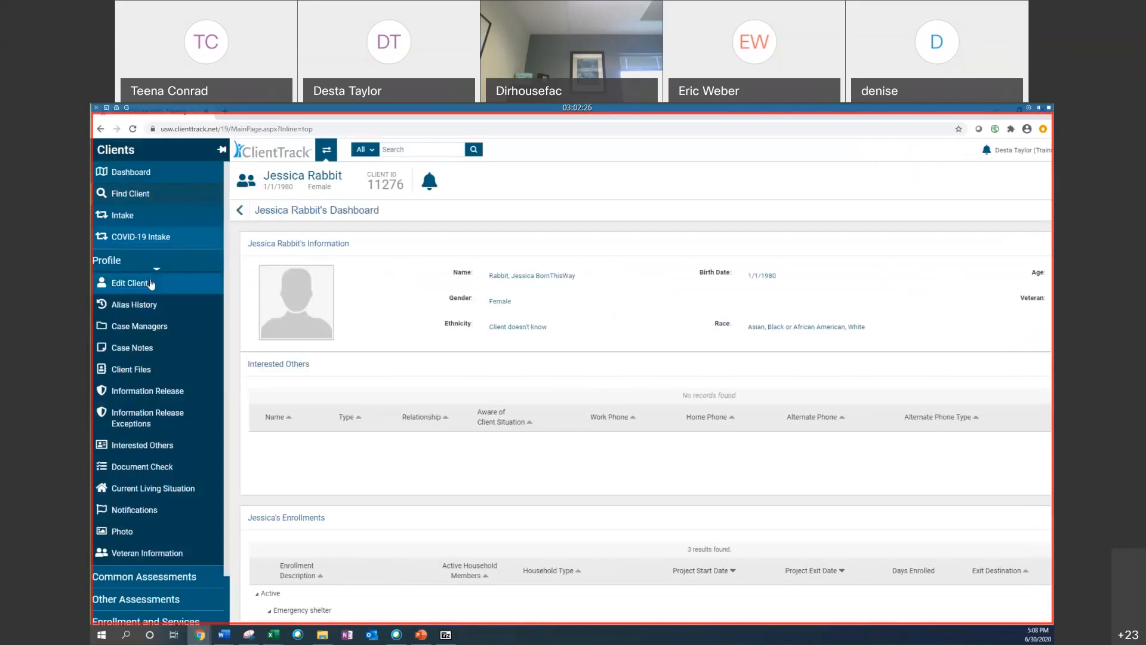
left_click(138, 286)
scroll(467, 255, "down", 1)
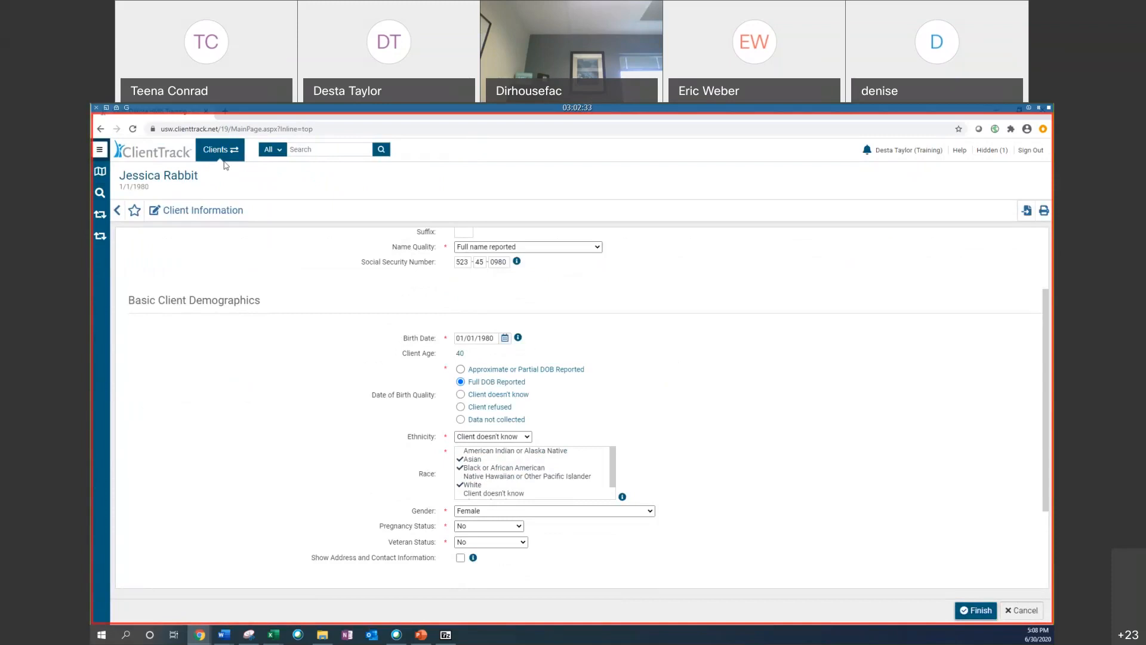
Step: Copy the client ID of the Race issue row from the data quality spreadsheet
left_click(221, 149)
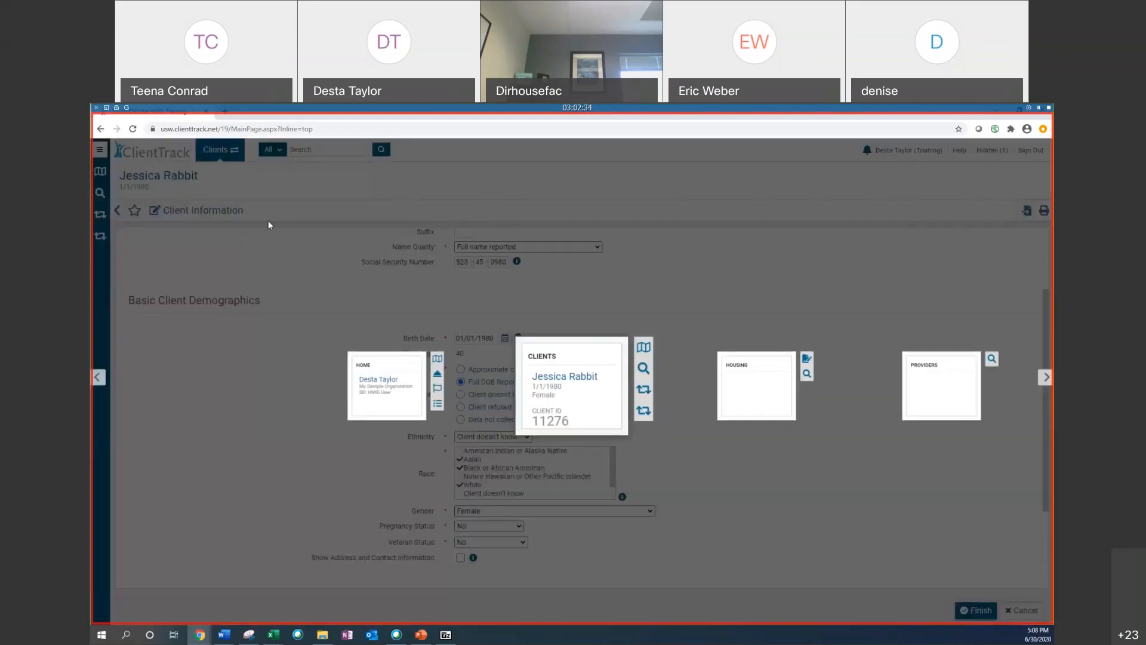
mouse_move(273, 634)
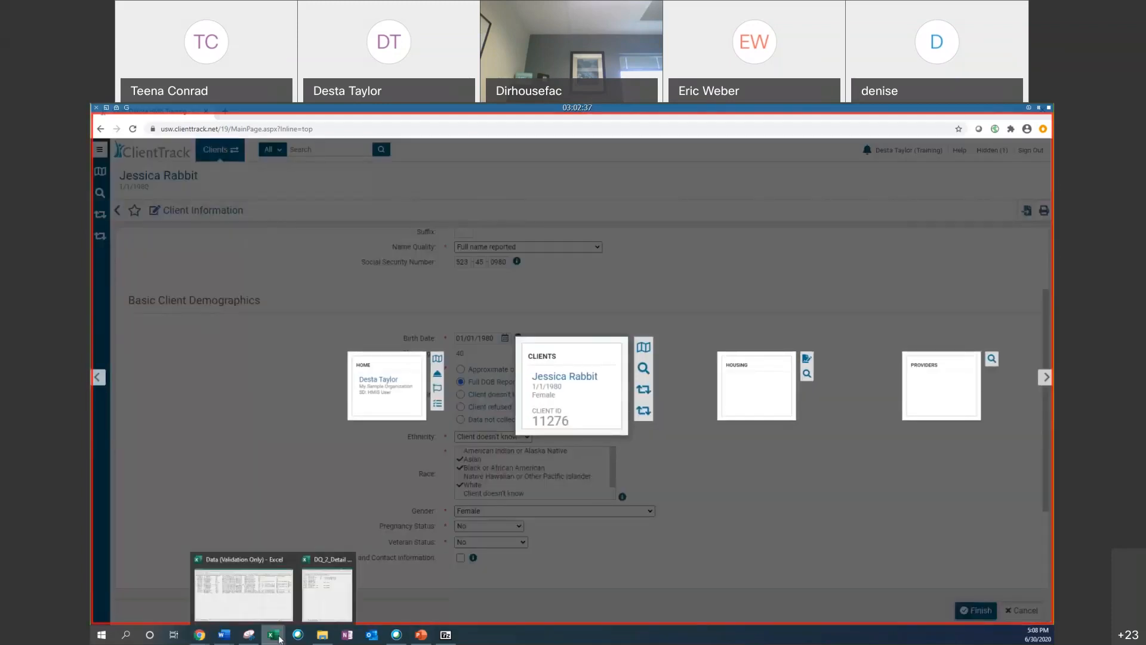
left_click(322, 606)
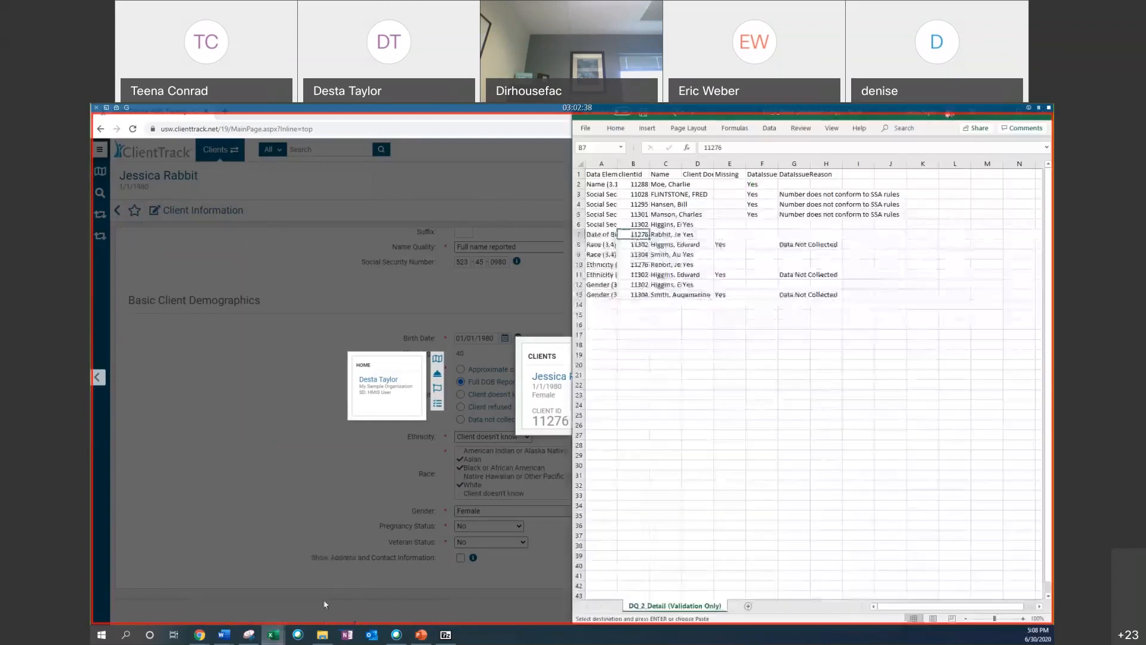
left_click(697, 255)
left_click(638, 245)
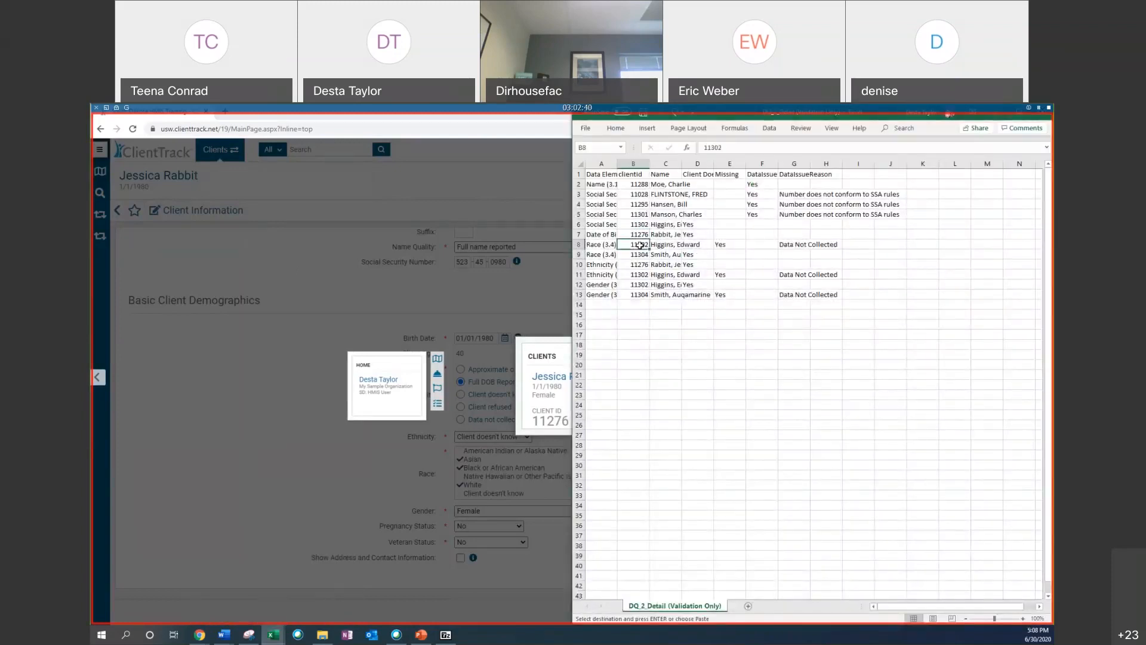
right_click(638, 245)
left_click(659, 264)
key("alt+Tab")
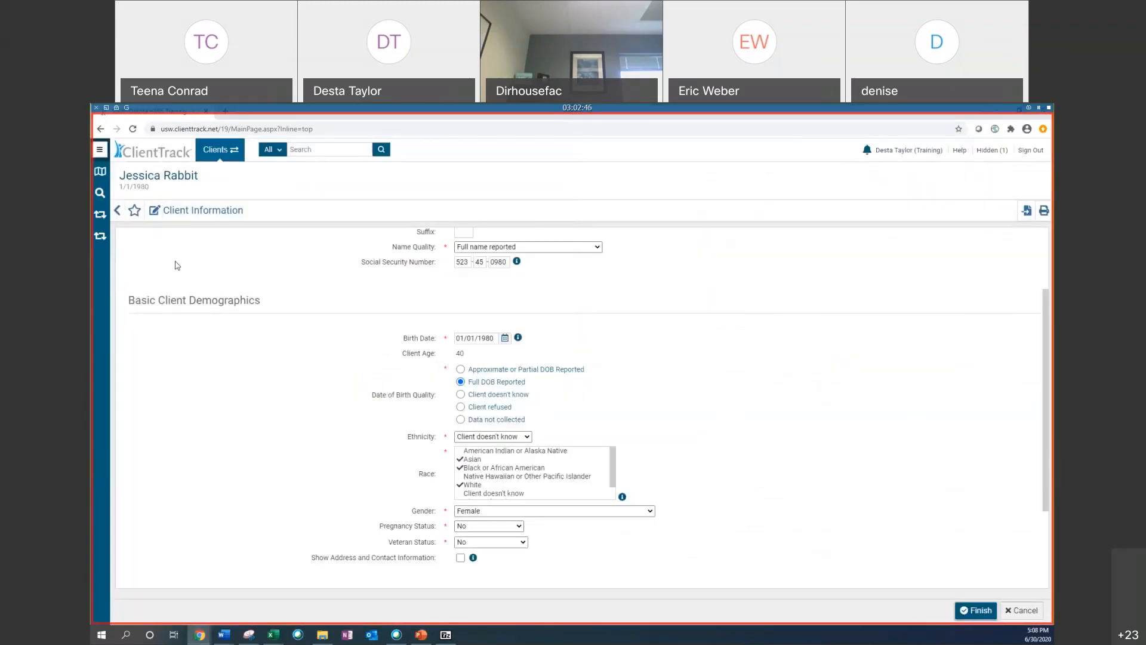
Step: Find the client by pasting the copied ID into Scan Client ID and searching
left_click(219, 148)
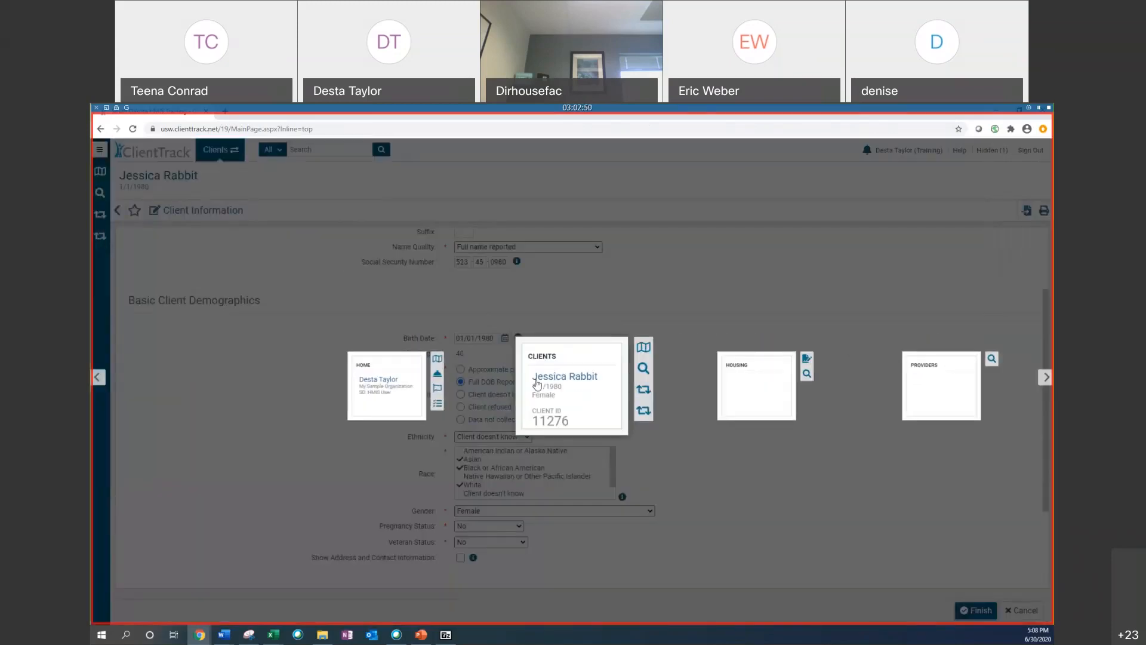
left_click(644, 368)
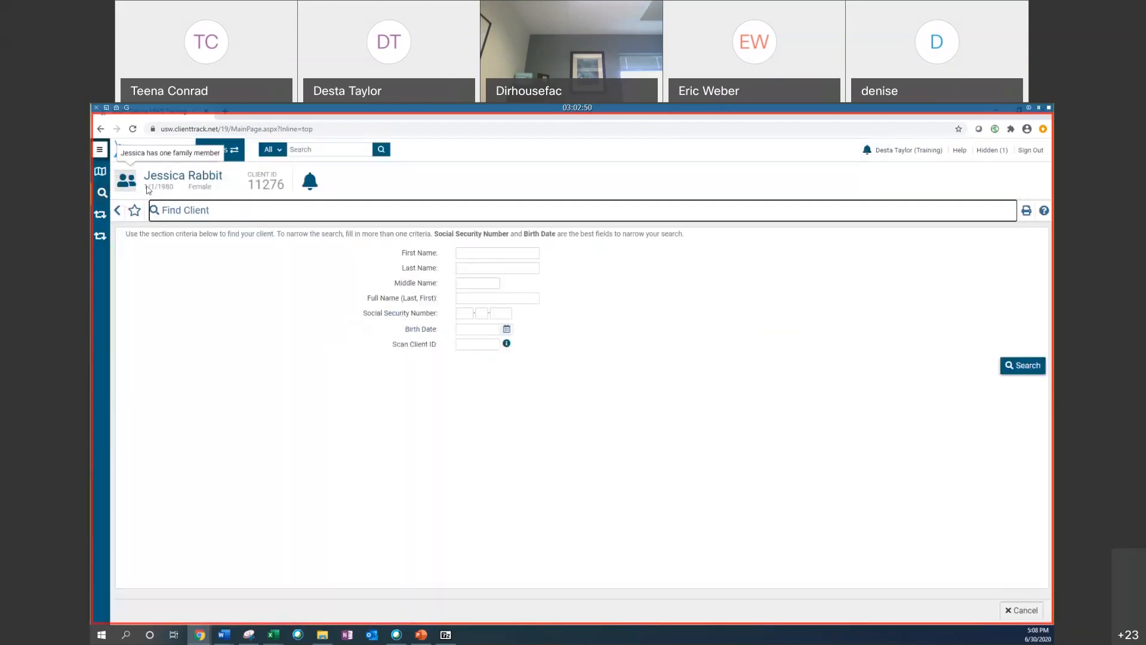
right_click(478, 346)
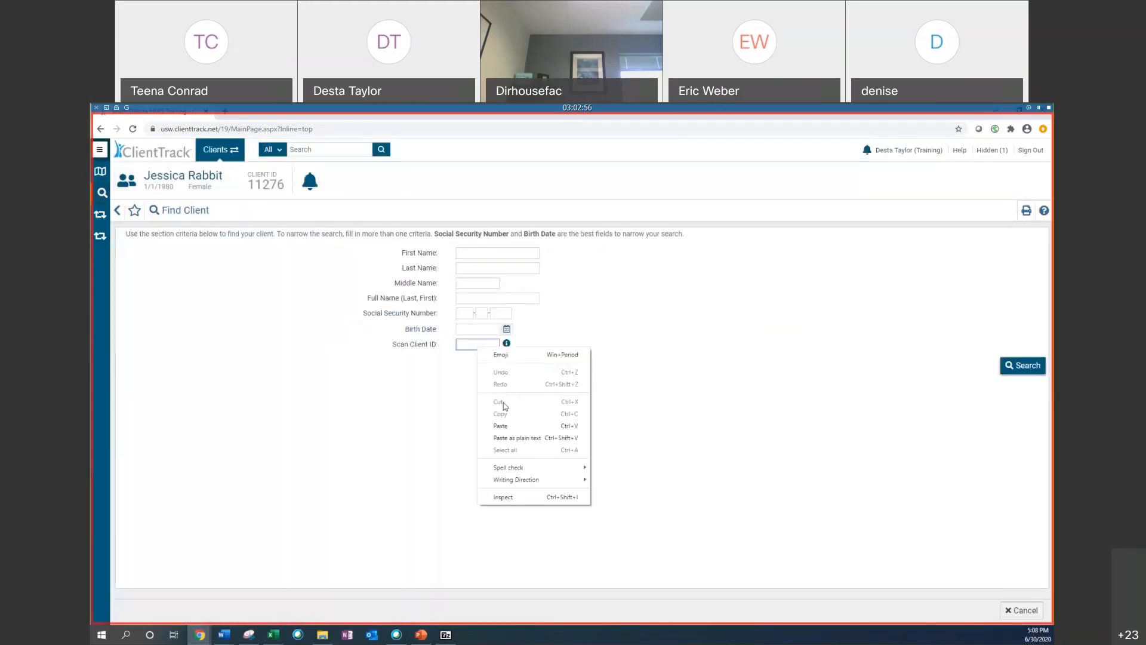
left_click(503, 428)
left_click(1022, 365)
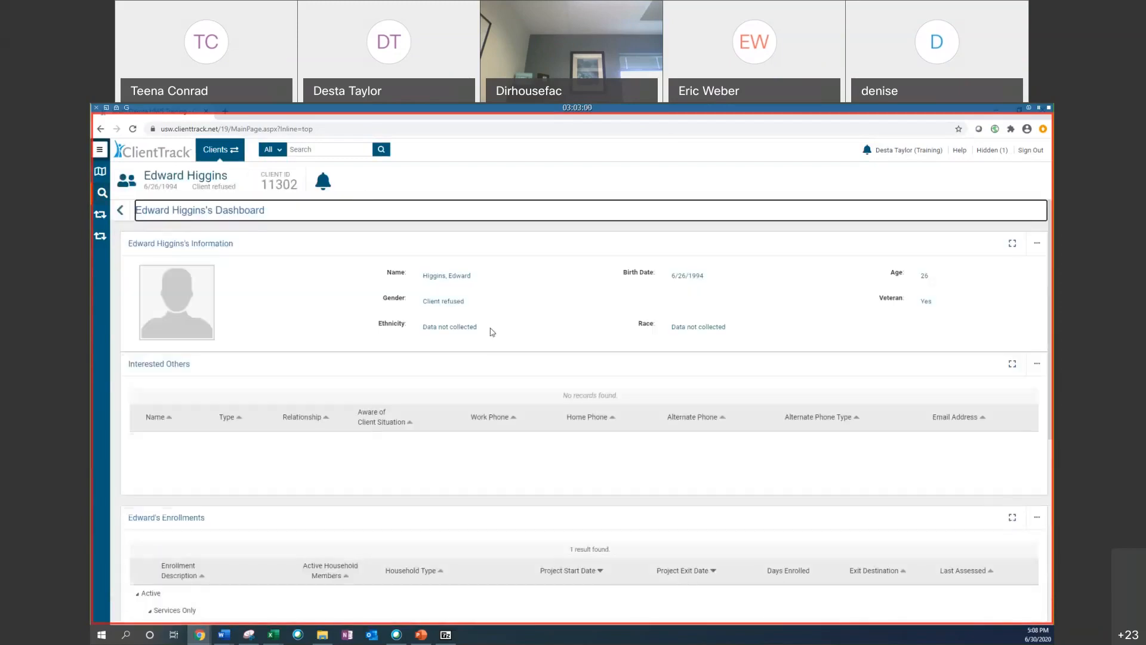
Step: Review the found client's dashboard and the Race issue row in the spreadsheet
scroll(490, 328, "down", 3)
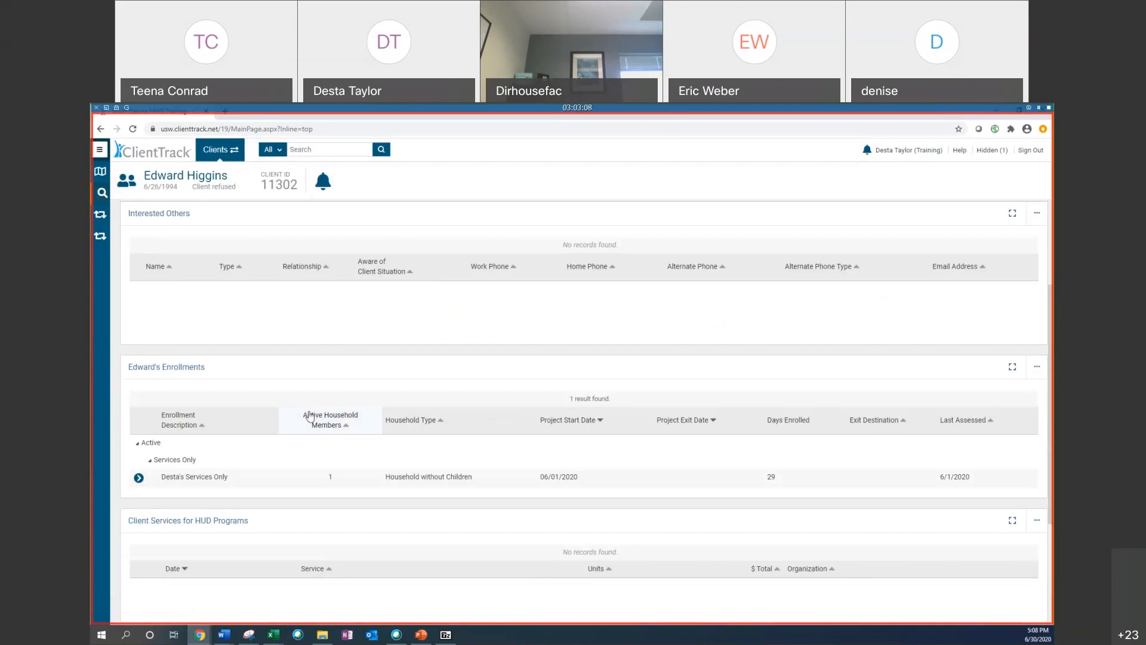
scroll(230, 402, "down", 2)
scroll(180, 357, "up", 3)
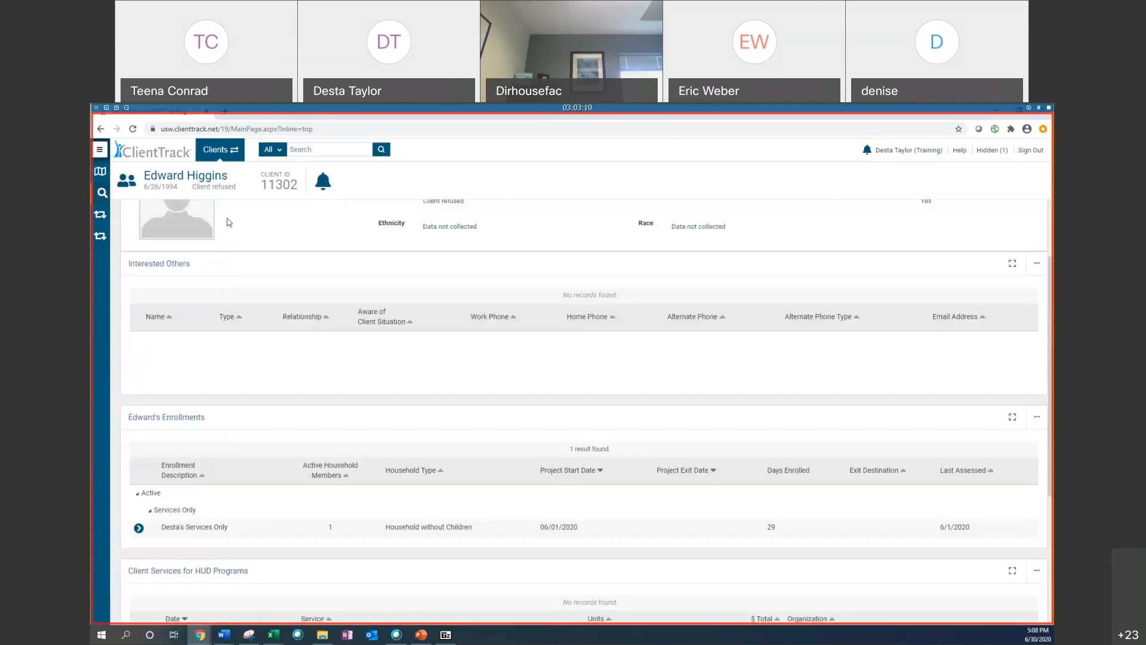
mouse_move(274, 635)
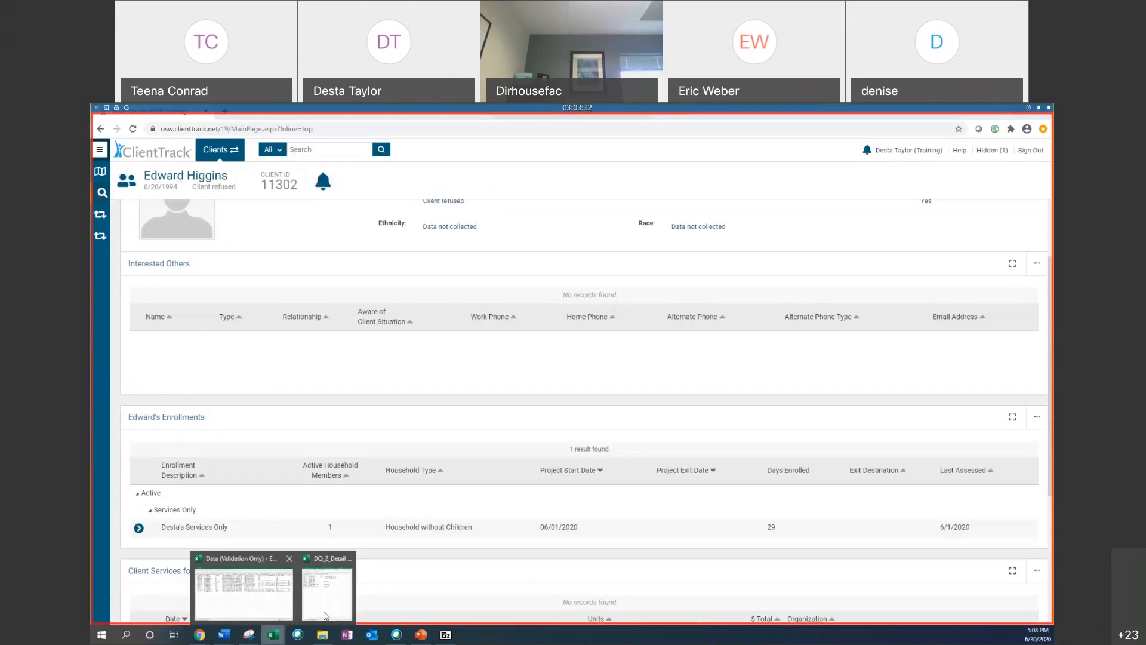
left_click(333, 593)
left_click(598, 245)
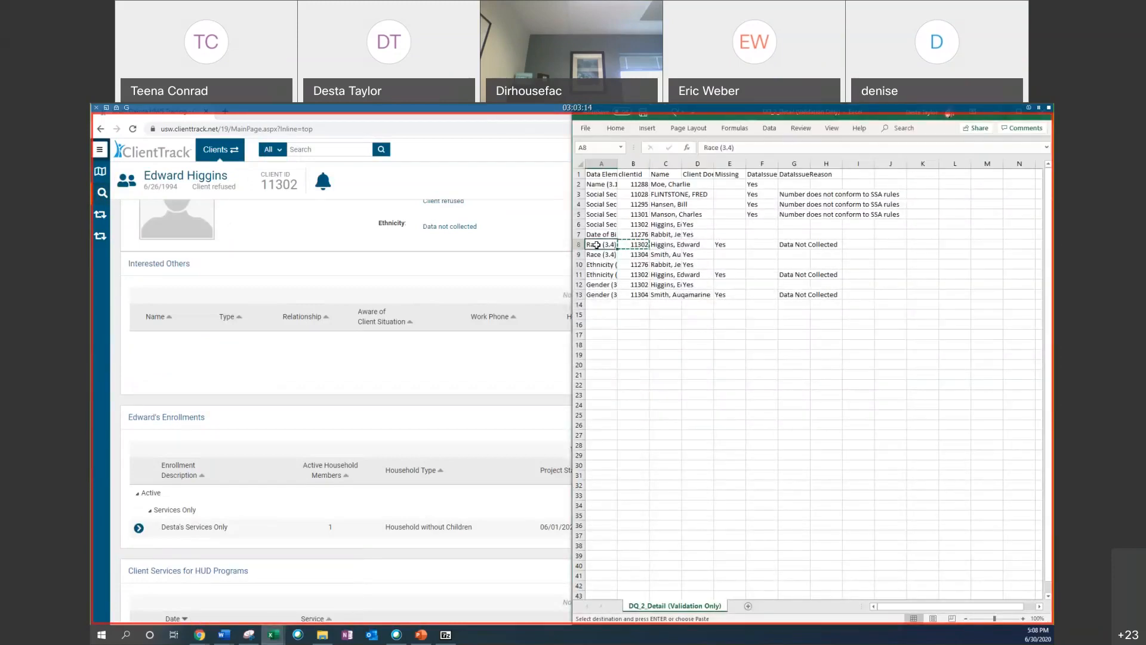
left_click(99, 151)
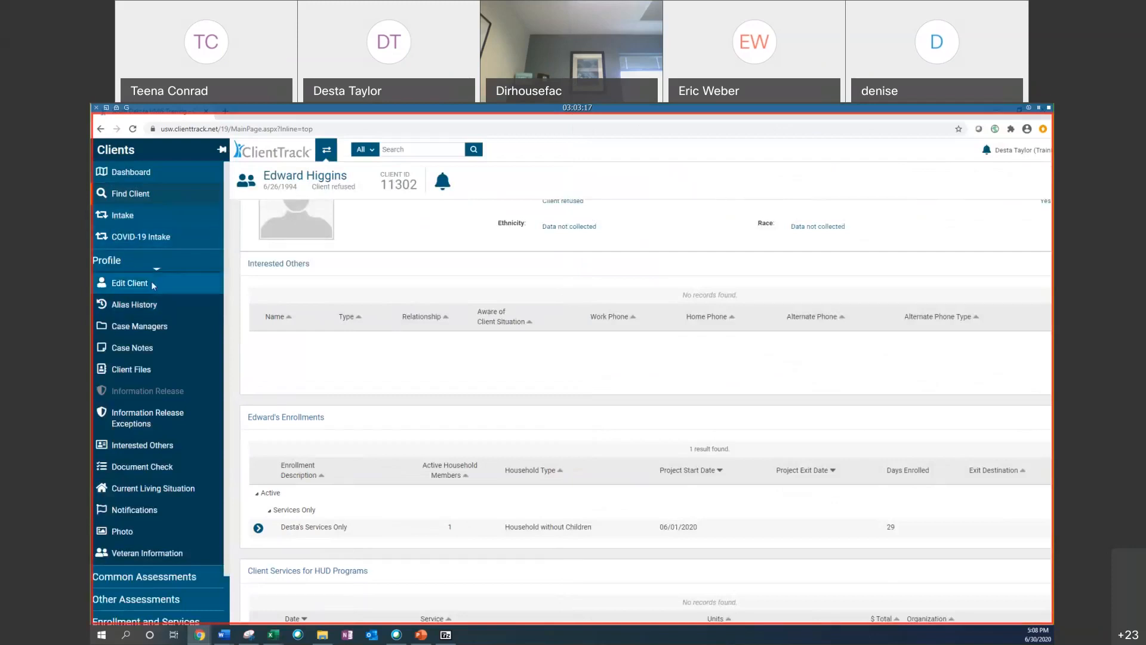
left_click(152, 281)
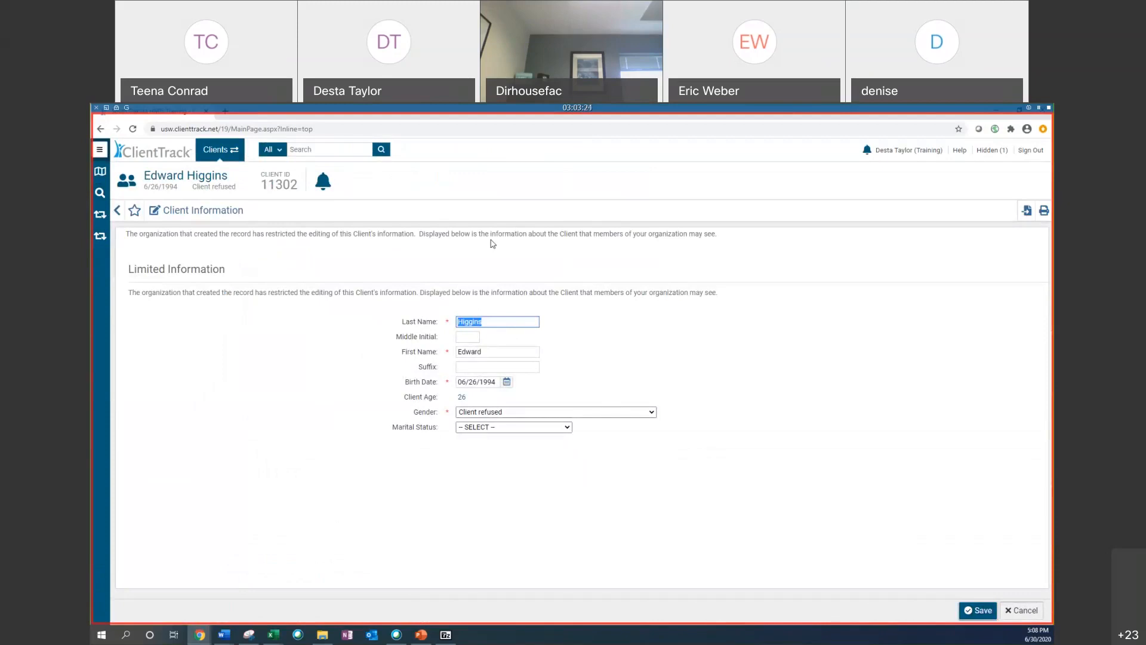
mouse_move(125, 181)
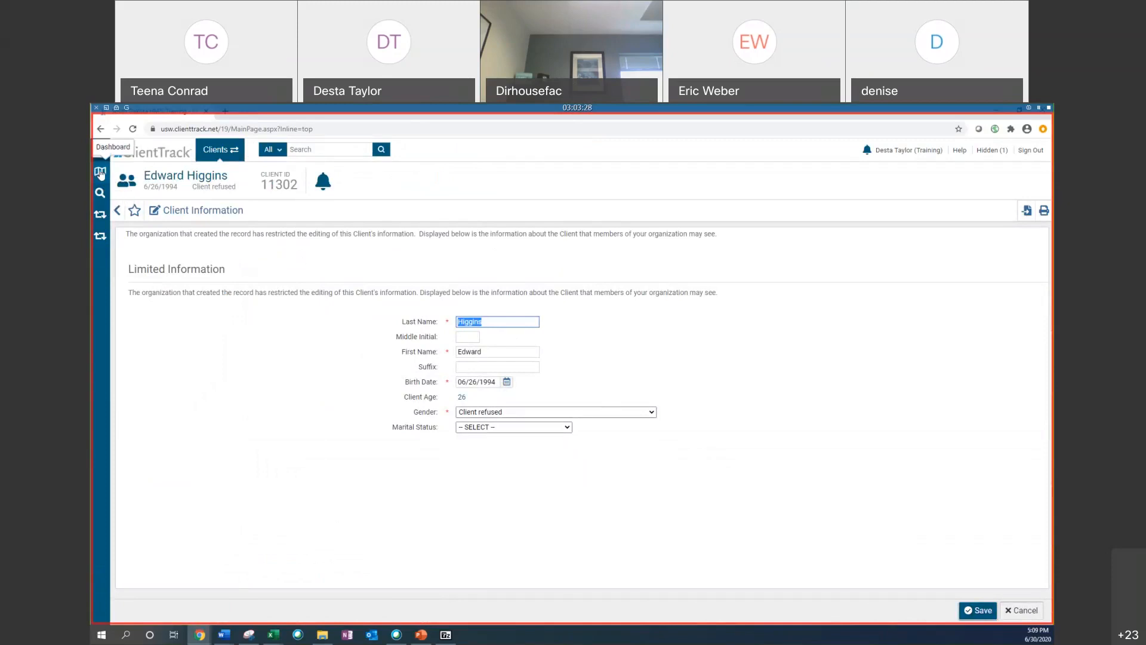
left_click(100, 174)
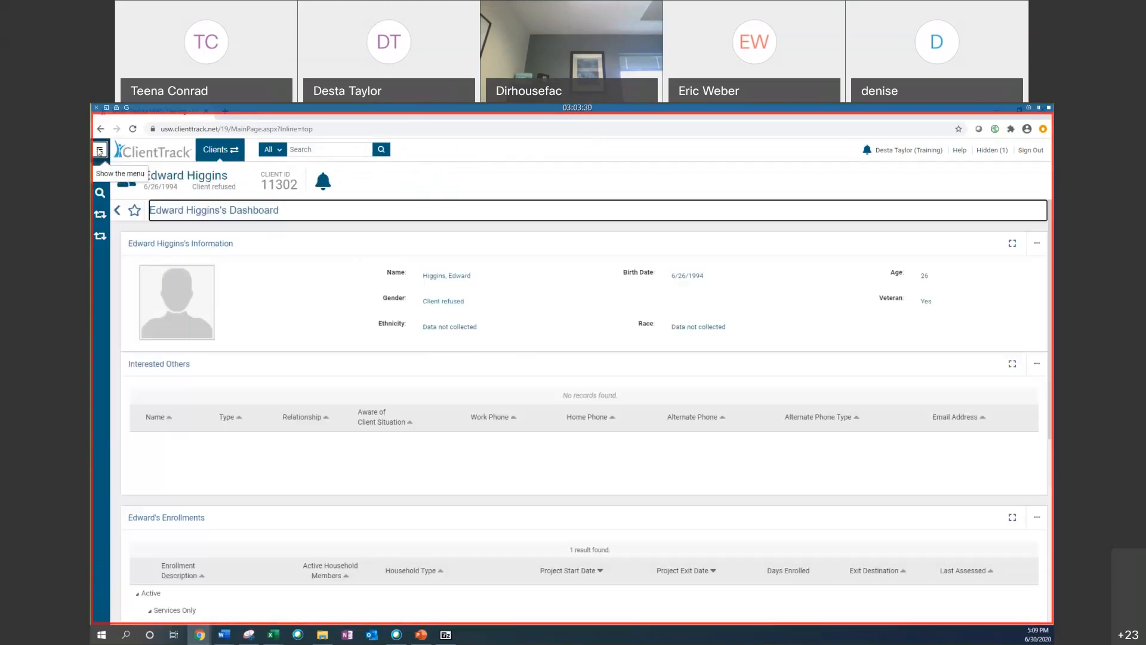
Step: Open the project entry workflow of the client's Services Only enrollment for editing
scroll(272, 366, "down", 4)
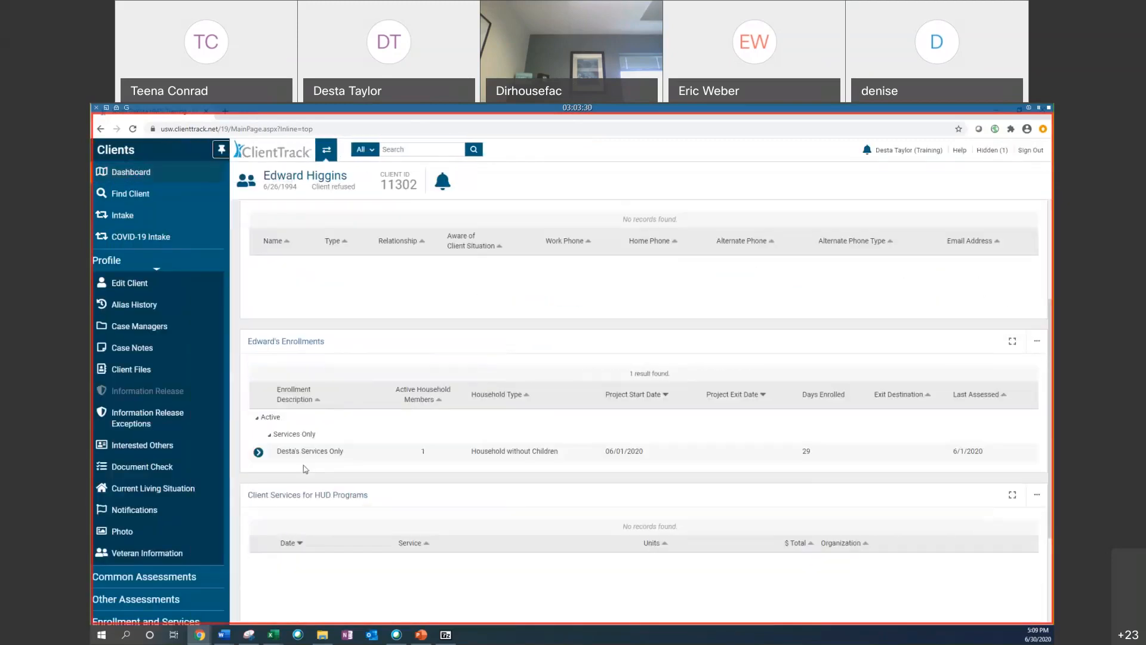
left_click(258, 377)
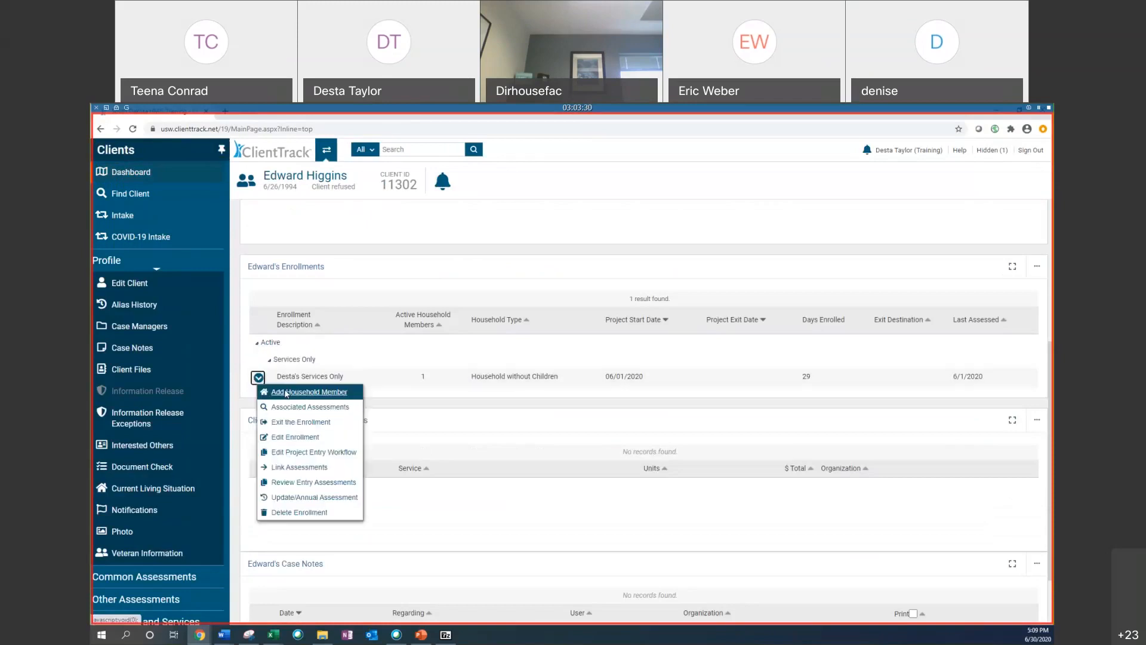
left_click(325, 455)
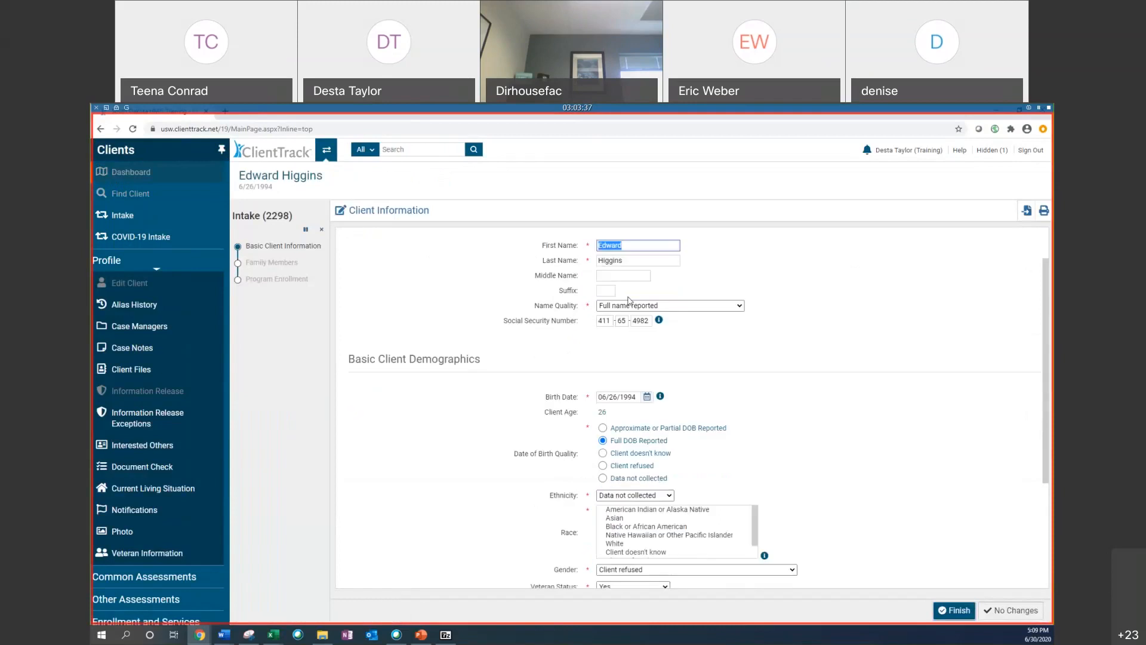
Step: Set the race to Black or African American and Native Hawaiian or Other Pacific Islander, clearing Data not collected
scroll(770, 343, "down", 2)
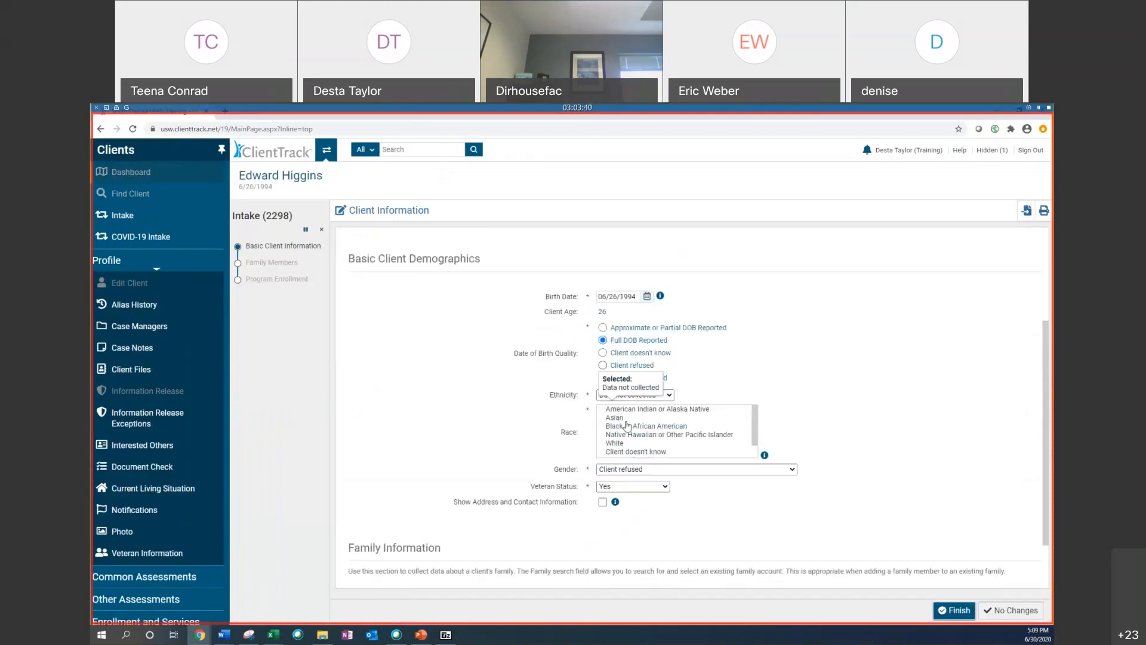
scroll(618, 421, "down", 3)
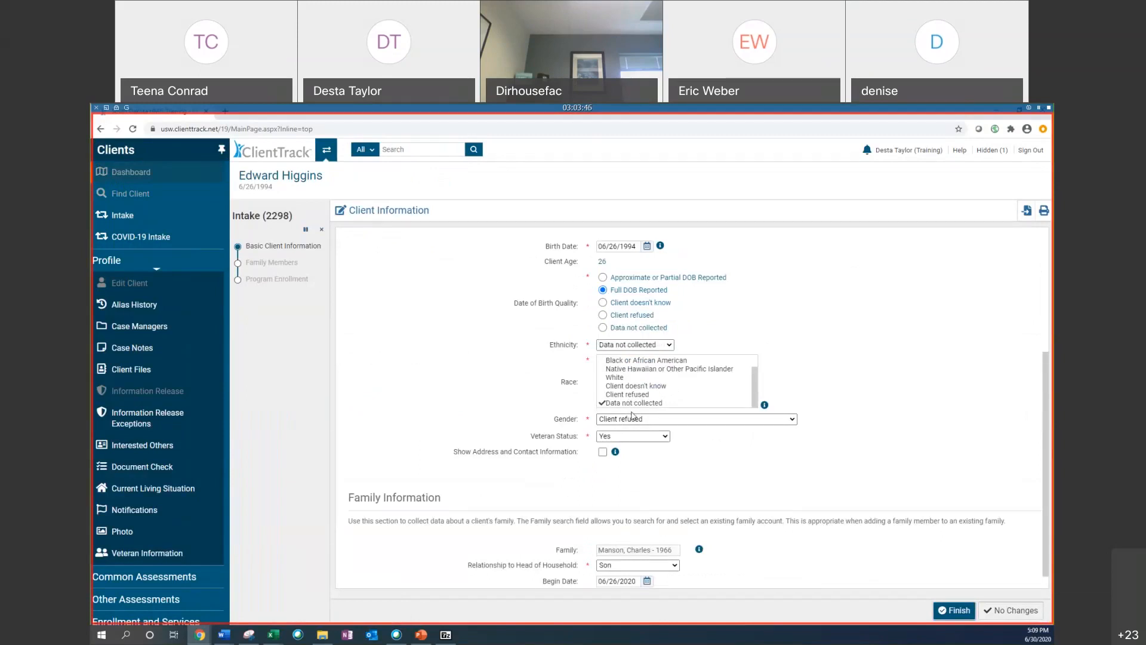
left_click(636, 369)
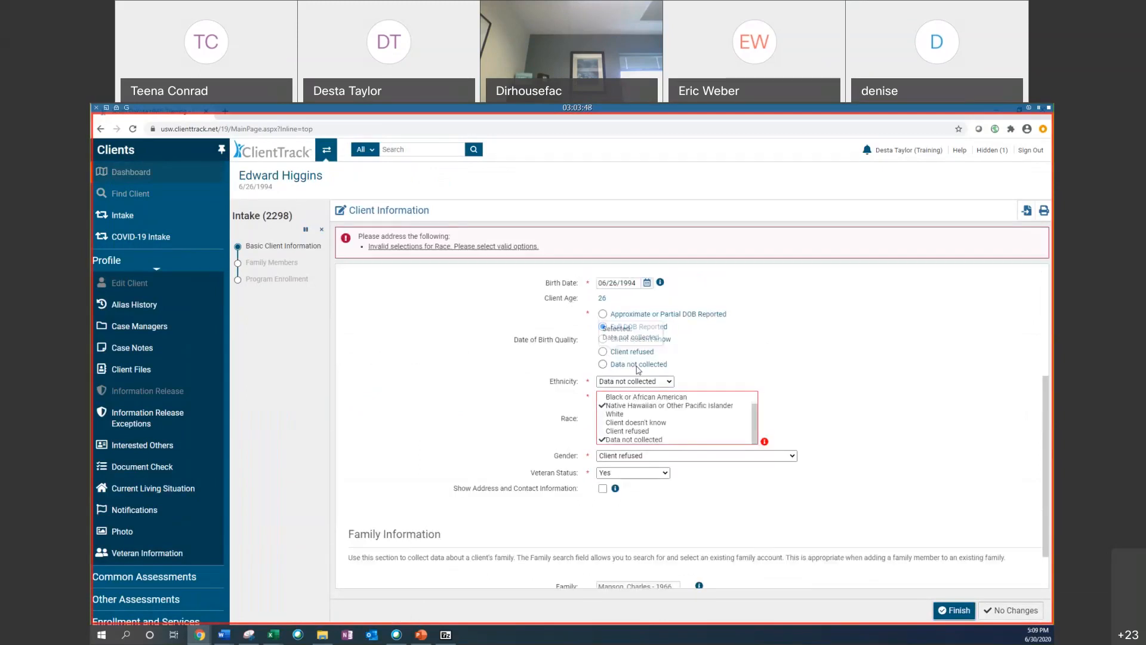
left_click(628, 439)
left_click(639, 397)
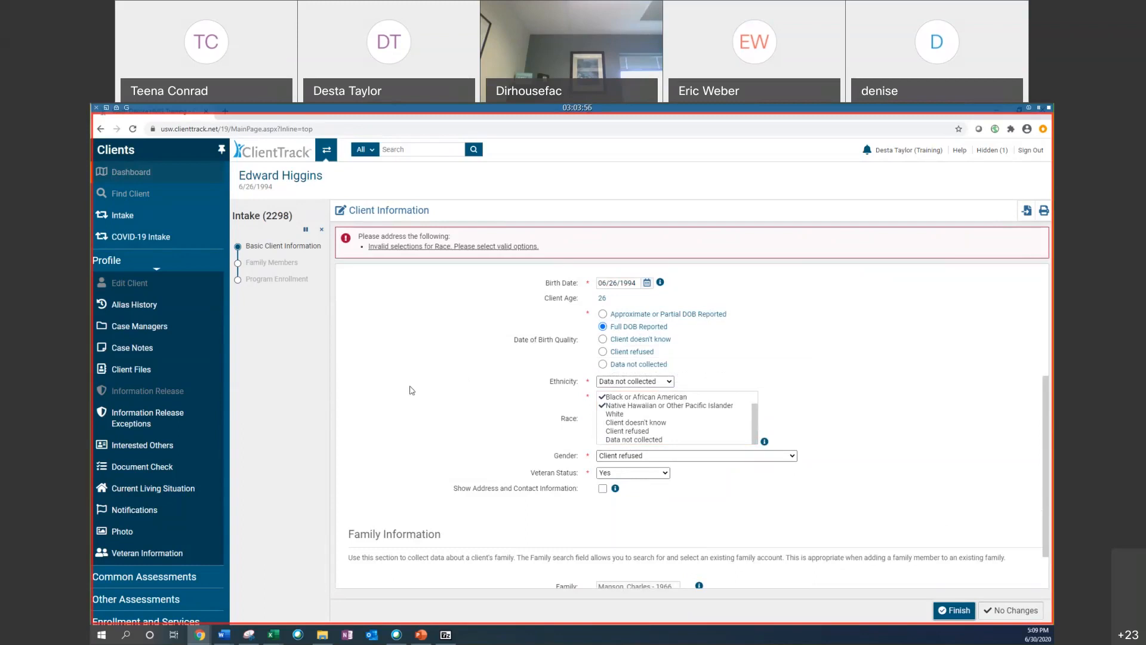
Step: Set the gender to Trans Female (MTF or Male to Female)
scroll(411, 390, "up", 1)
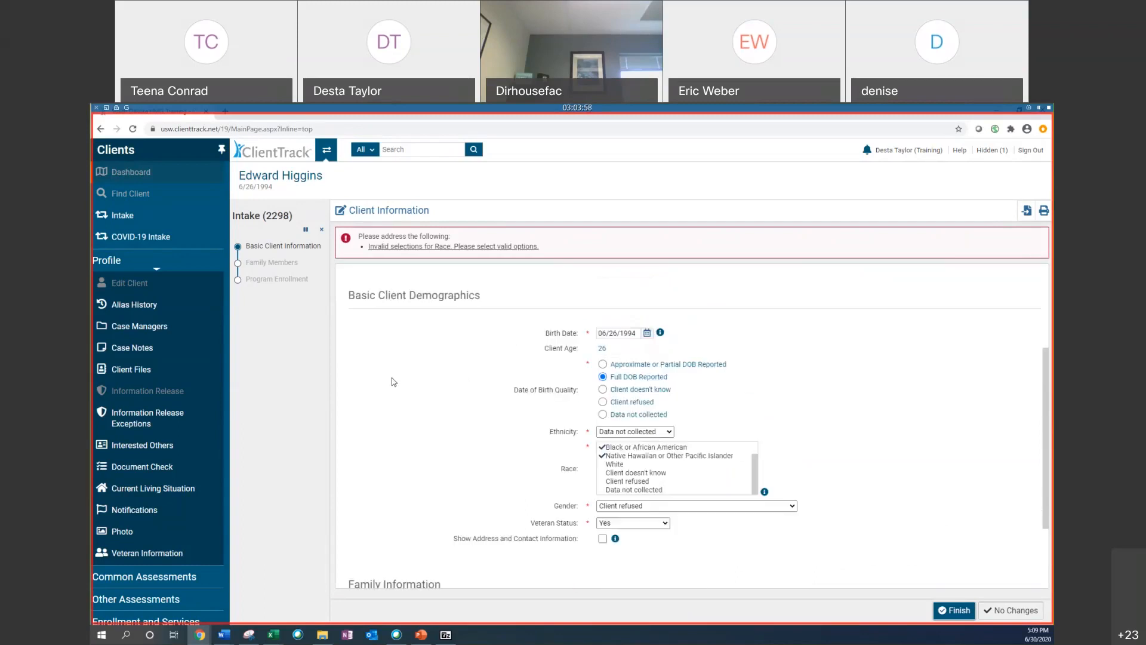
scroll(555, 391, "up", 1)
scroll(555, 391, "down", 2)
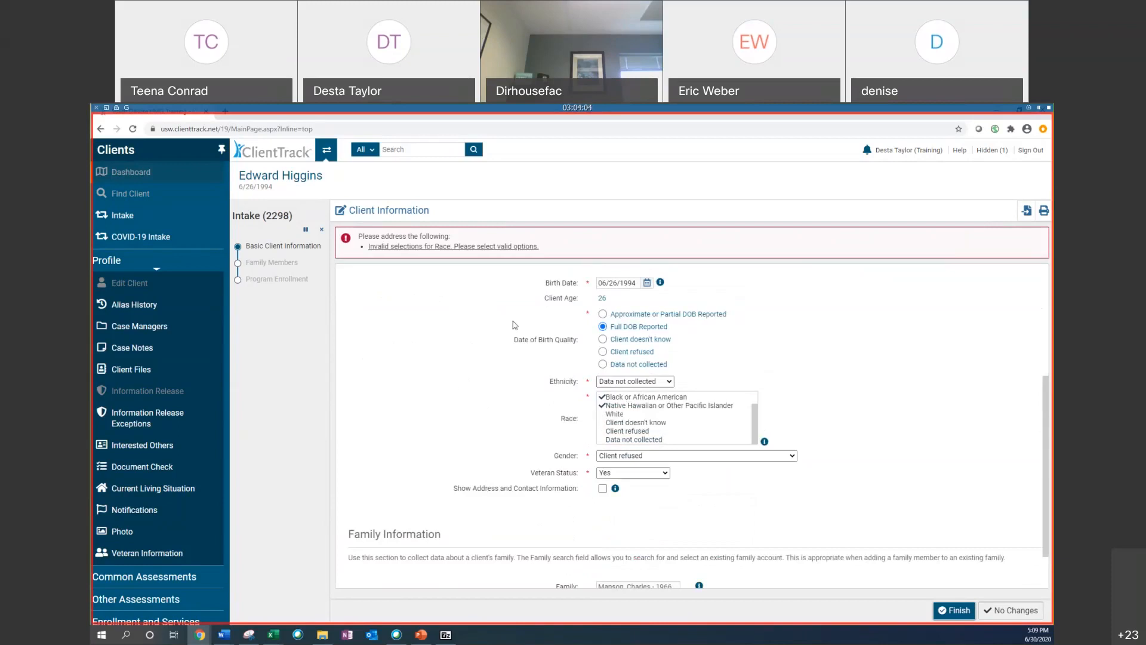
scroll(627, 370, "up", 1)
scroll(658, 389, "down", 1)
left_click(651, 456)
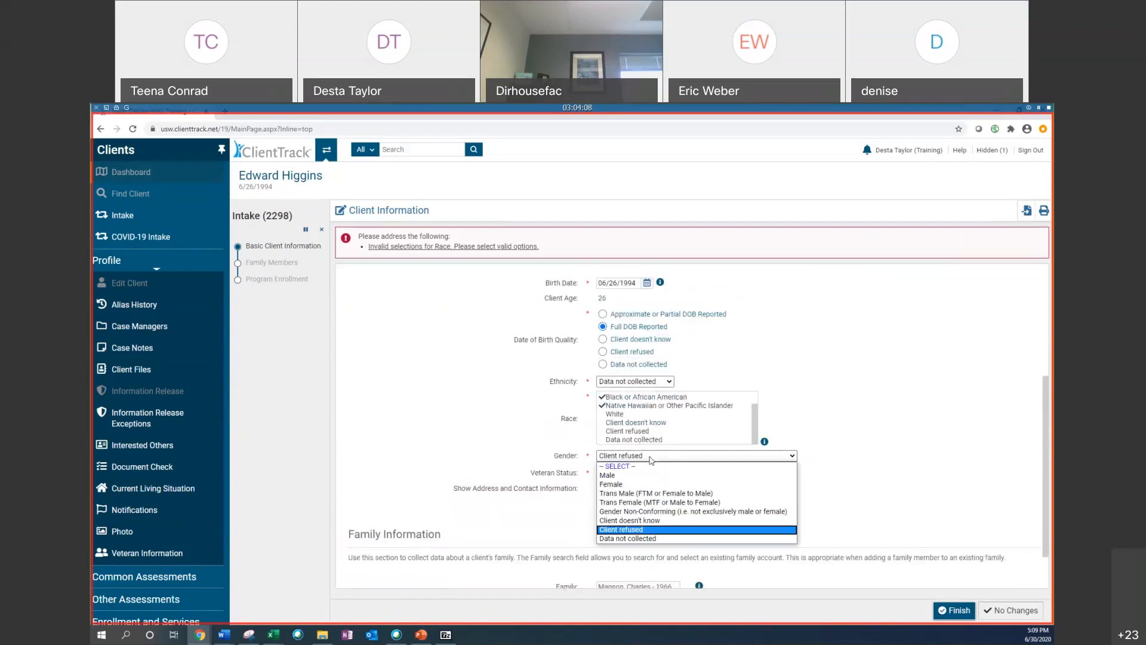
left_click(638, 502)
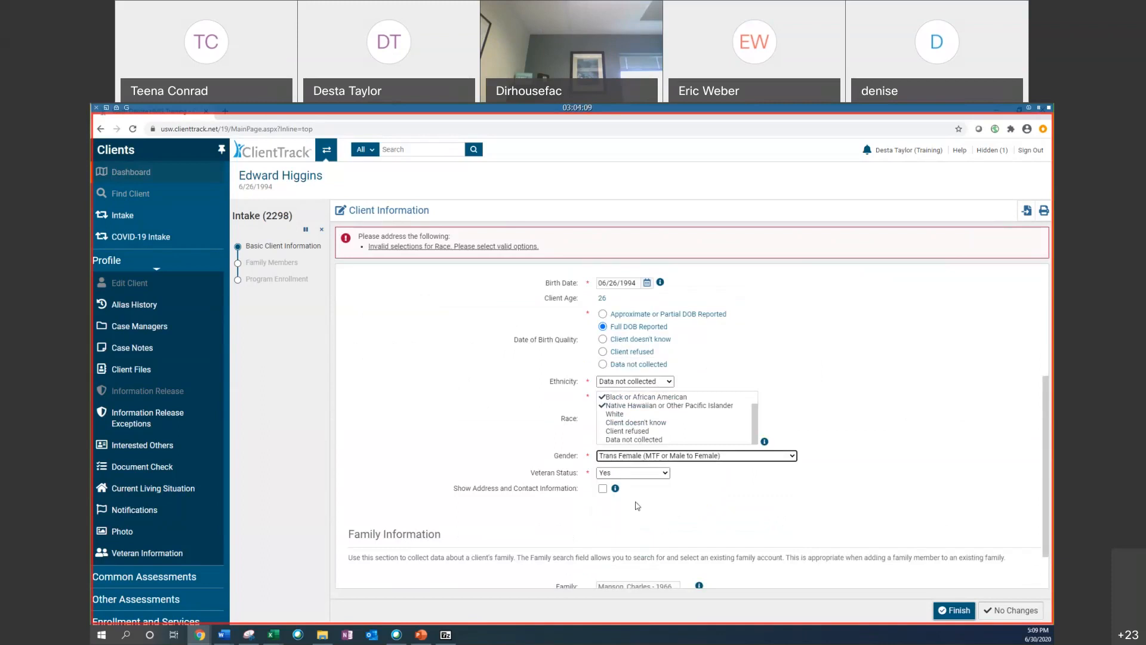
Step: Set the ethnicity to Hispanic/Latino and finish the basic client information page of the intake workflow
left_click(640, 380)
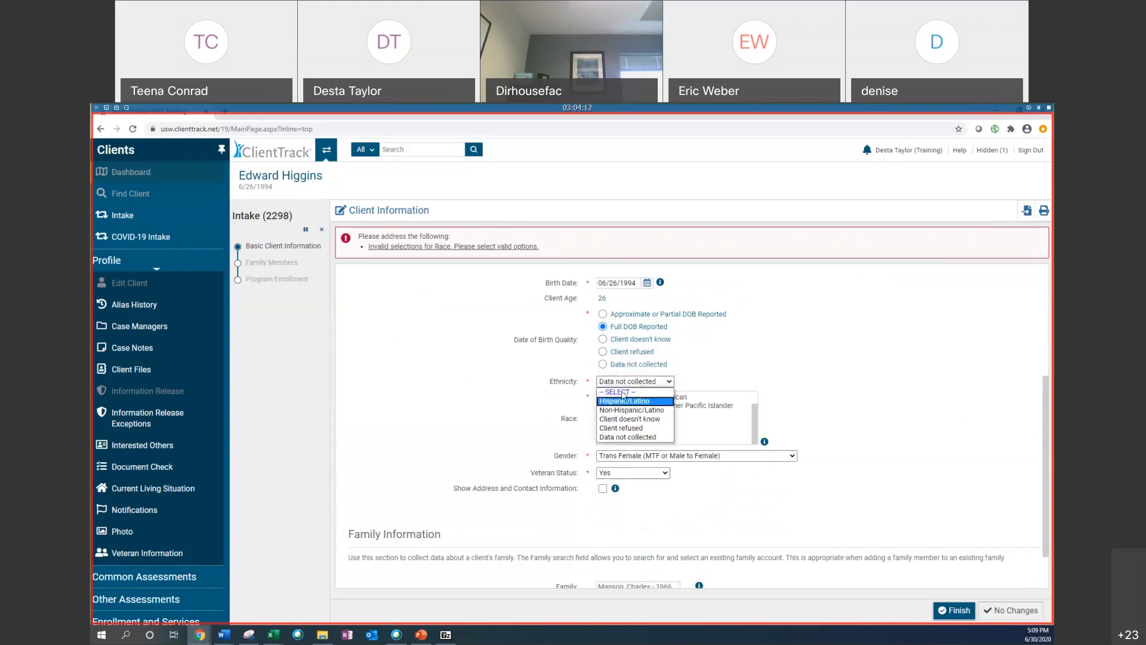
left_click(624, 401)
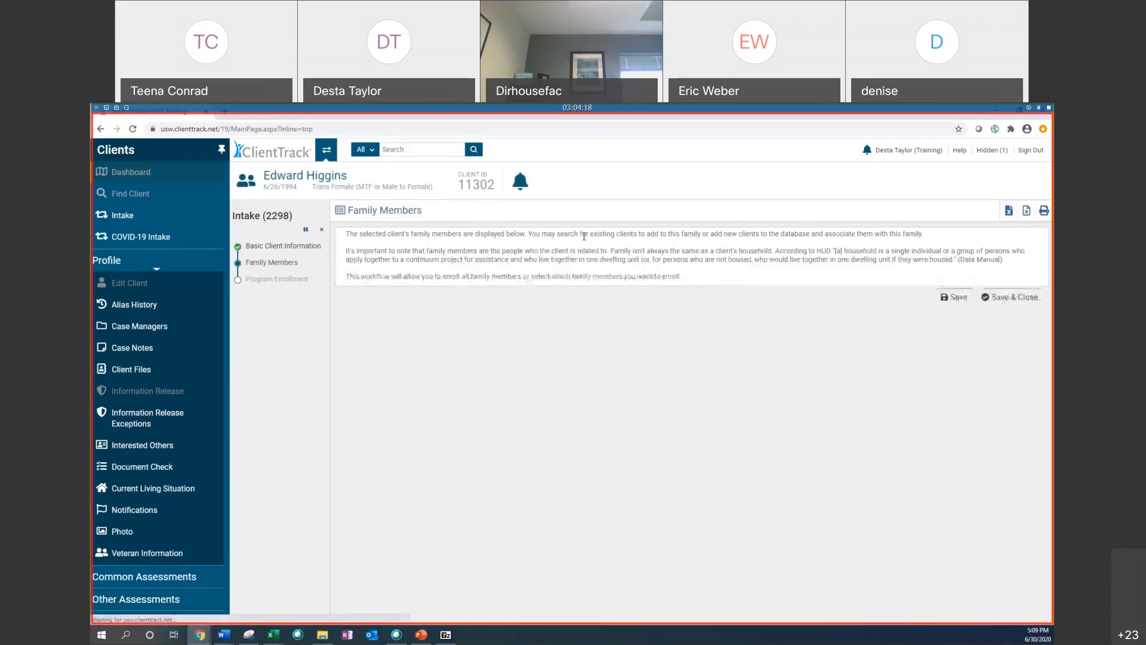
mouse_move(273, 635)
left_click(329, 594)
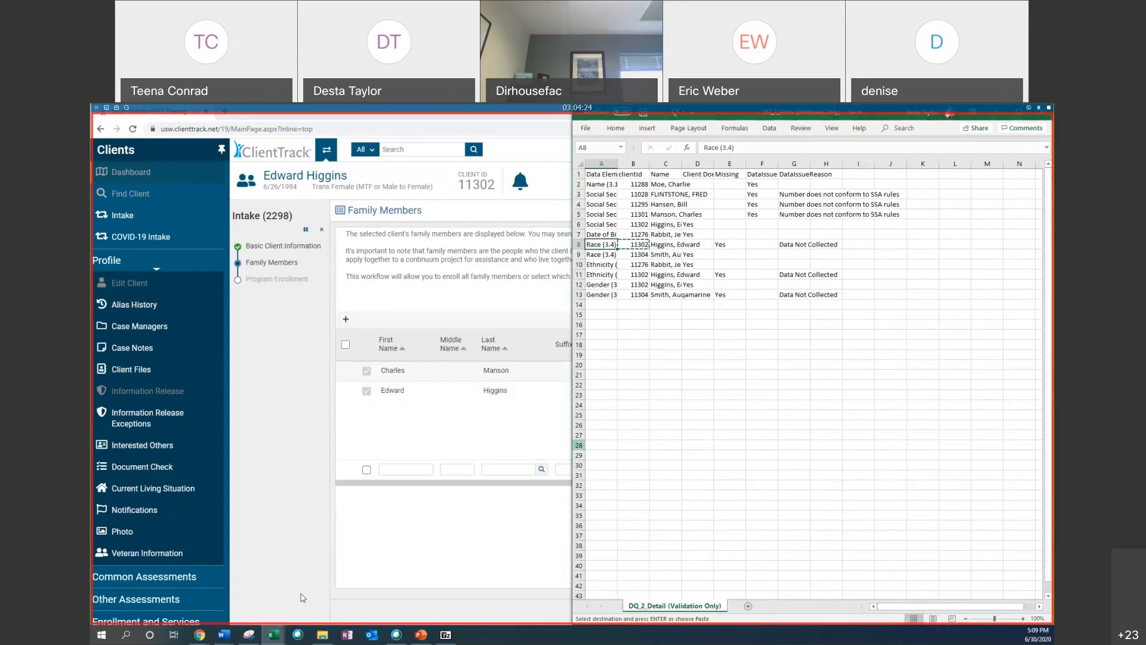
Step: Check the client's Race issue row in the DQ_2_Detail spreadsheet against the updated record
left_click(321, 636)
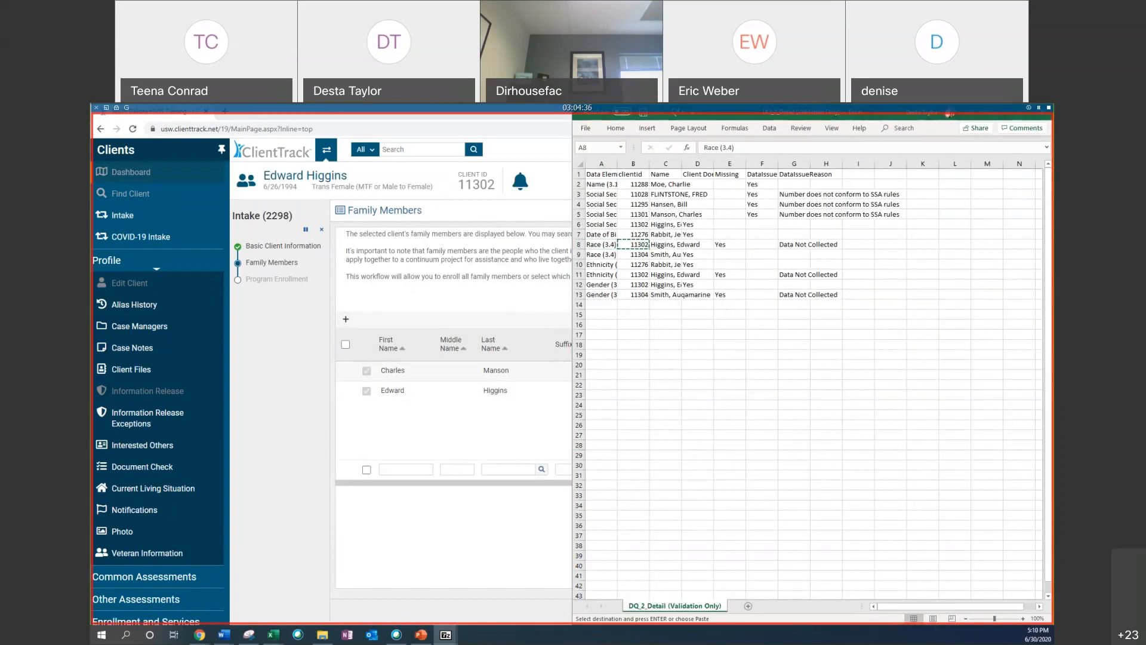
left_click(601, 244)
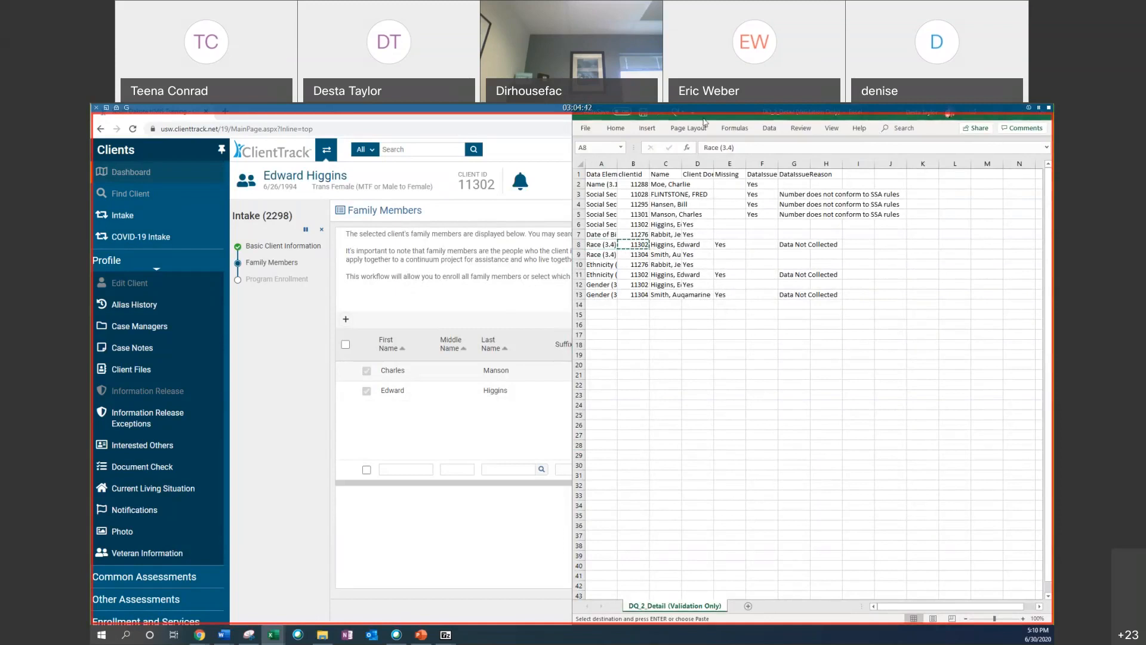
left_click_drag(848, 112, 808, 215)
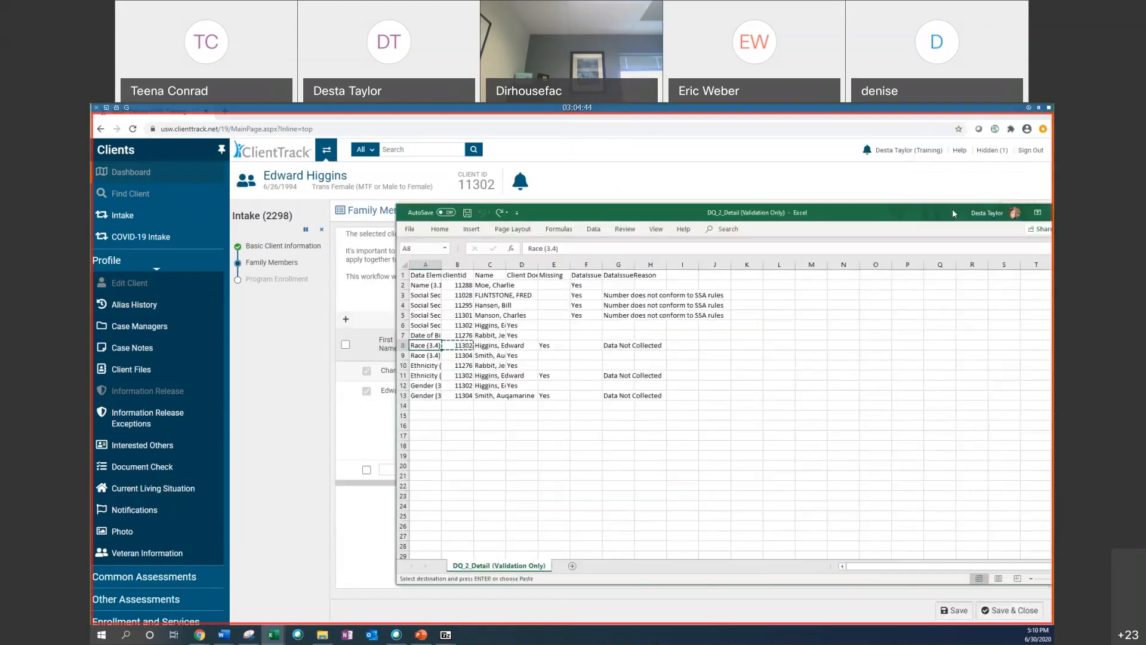
key("alt+Tab")
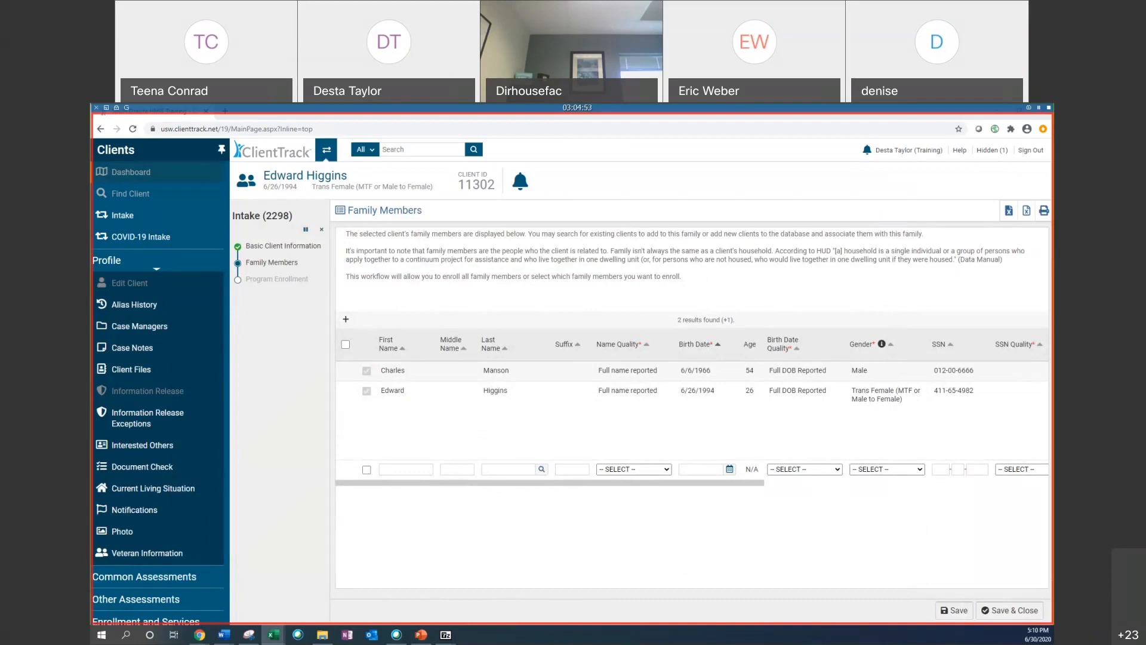
Step: Open the 2018 HUD Data Quality Report and review its Personally Identifiable Information and Universal Data Elements tables
left_click(1009, 210)
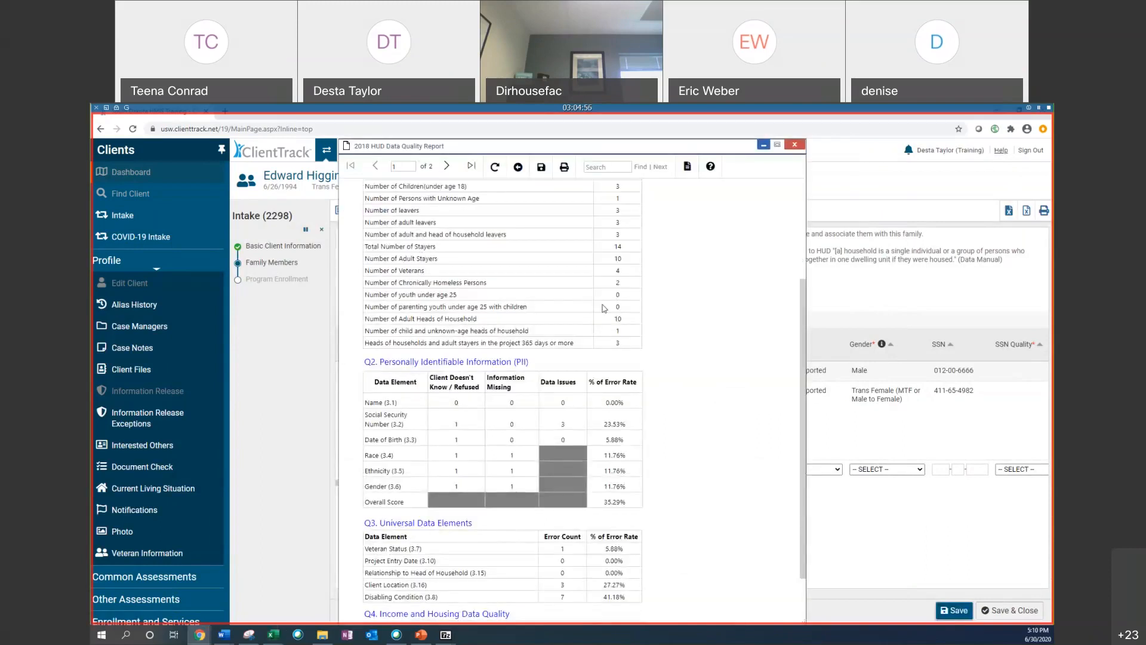
scroll(603, 307, "down", 3)
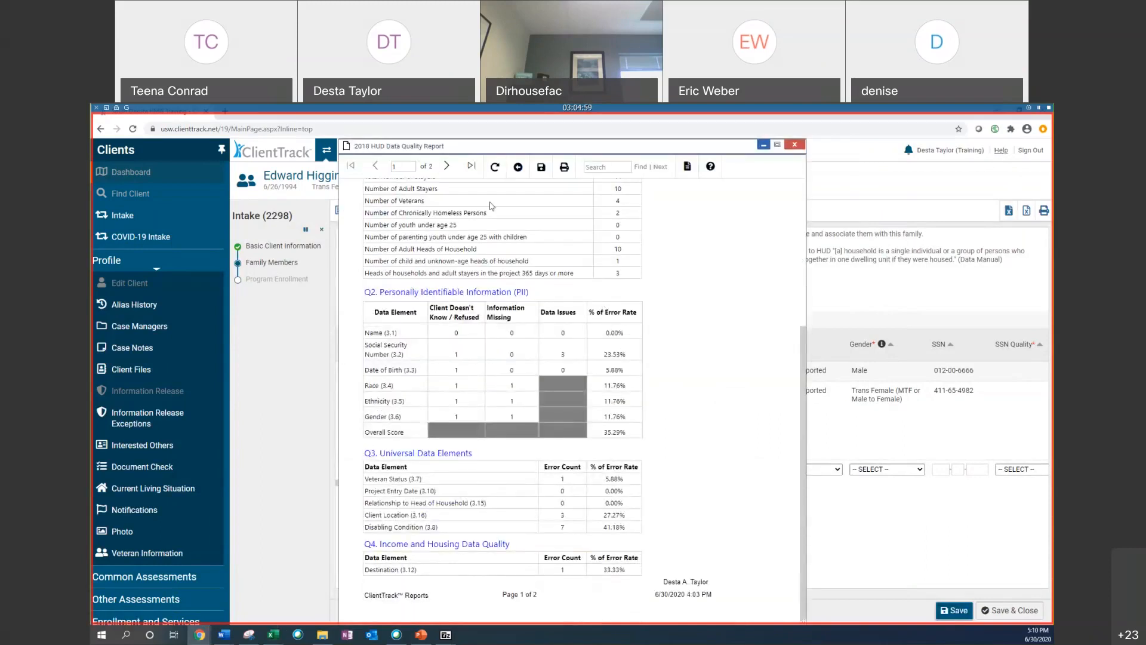
scroll(490, 205, "up", 3)
left_click(447, 165)
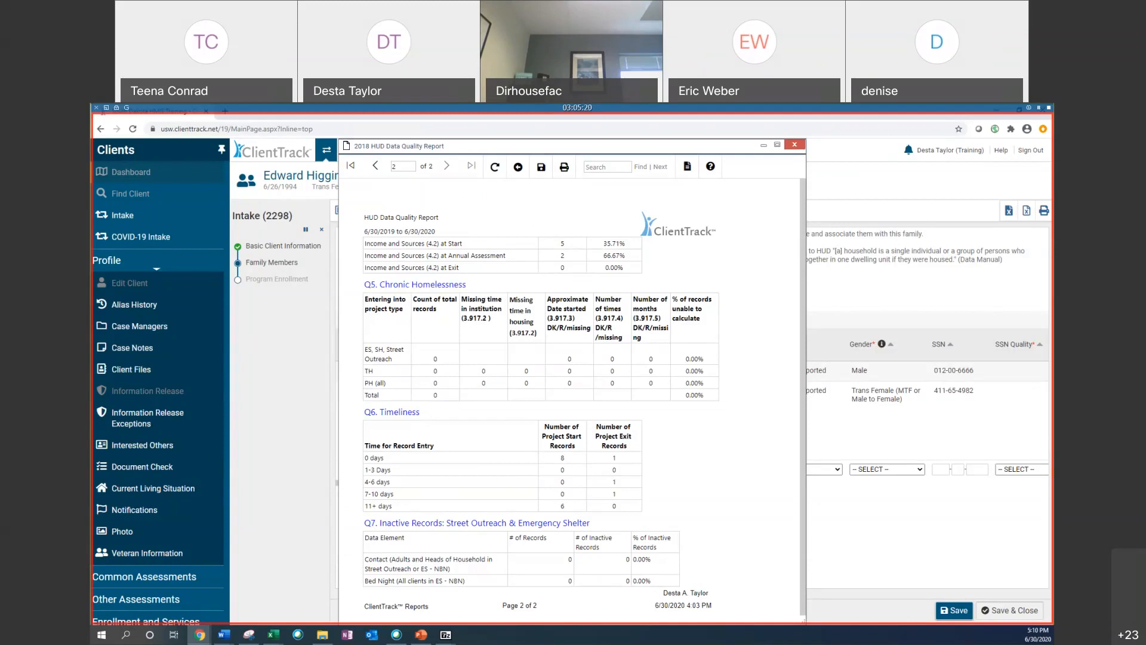
left_click(376, 169)
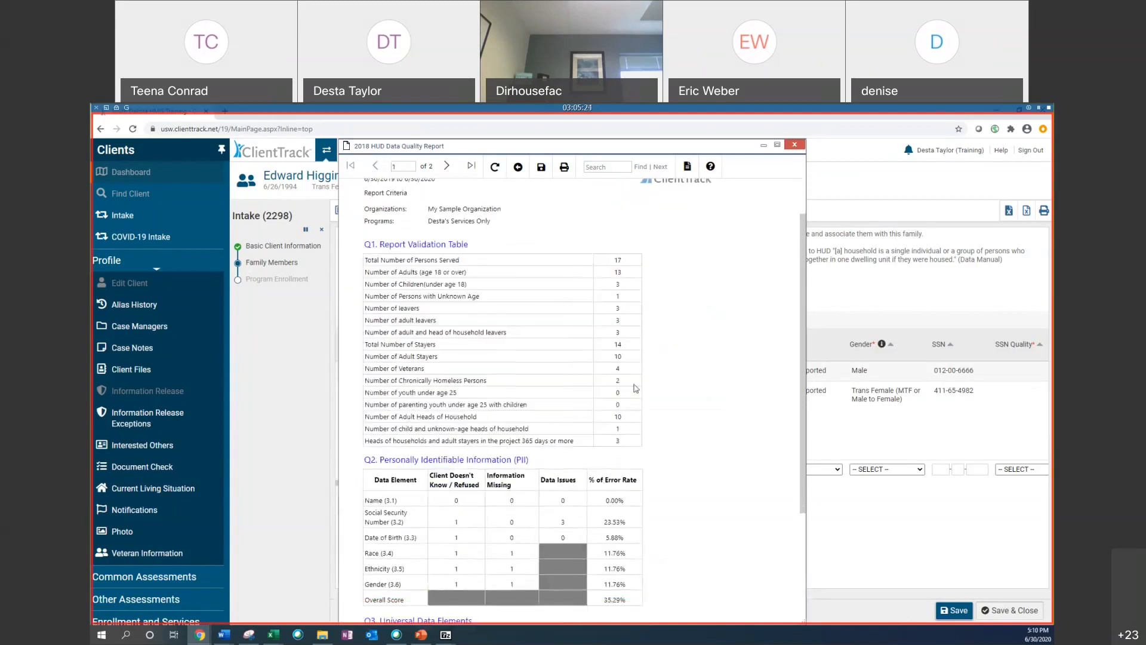
scroll(447, 454, "down", 6)
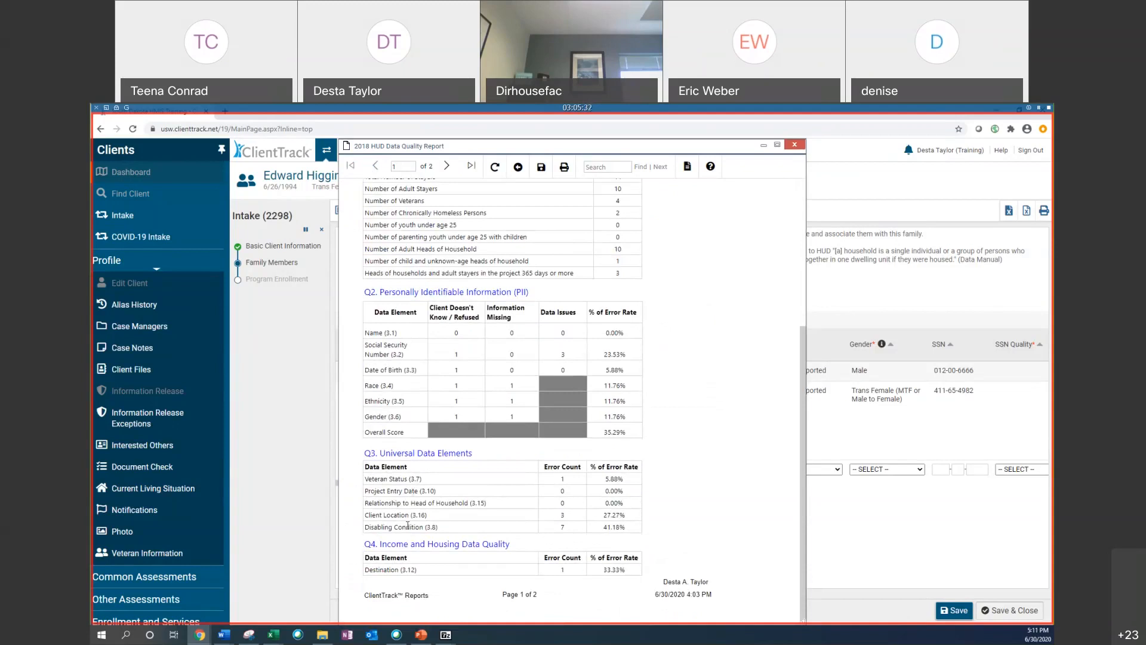
left_click(763, 145)
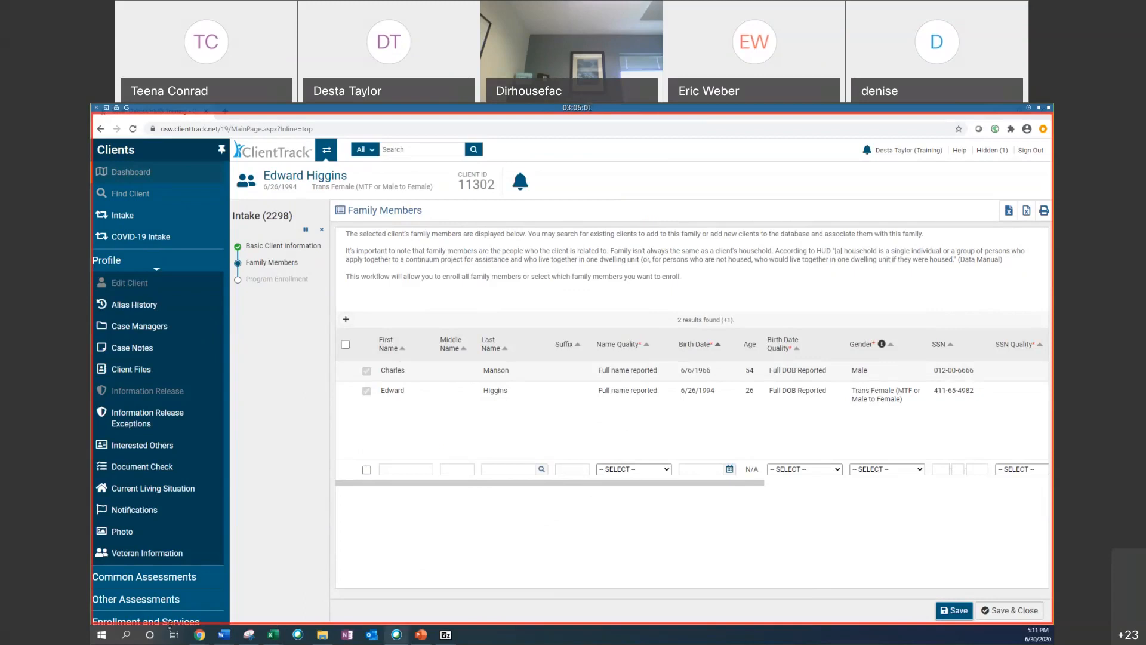
Step: Review the DQ_3_Detail spreadsheet issues alongside the HUD Data Quality Report
mouse_move(273, 634)
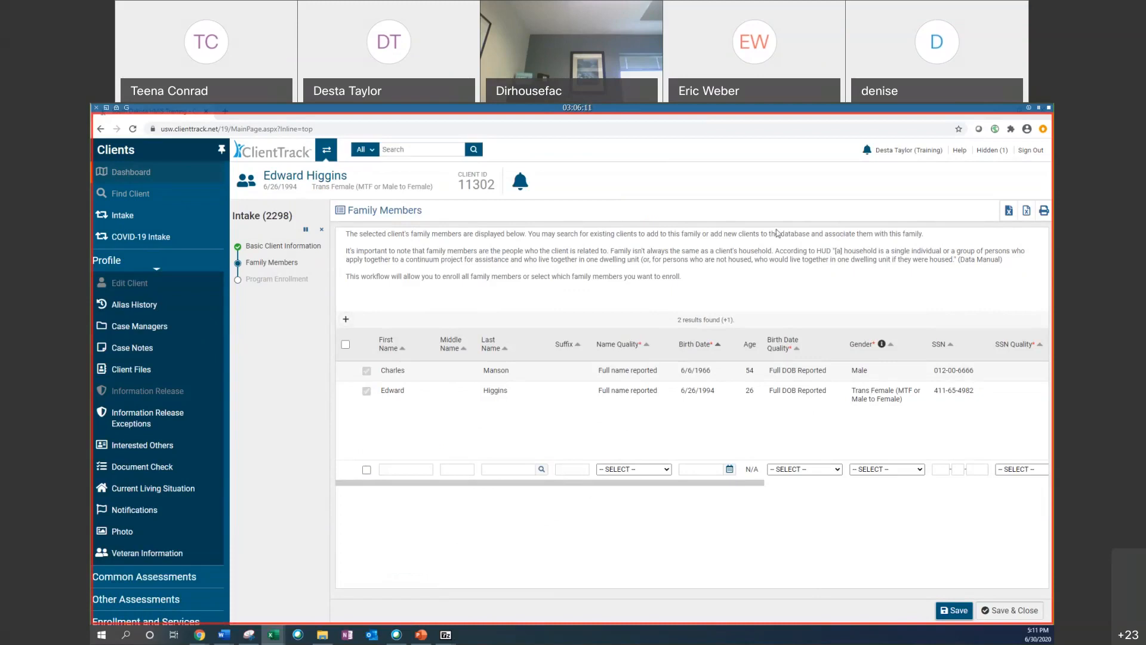
key("alt+Tab")
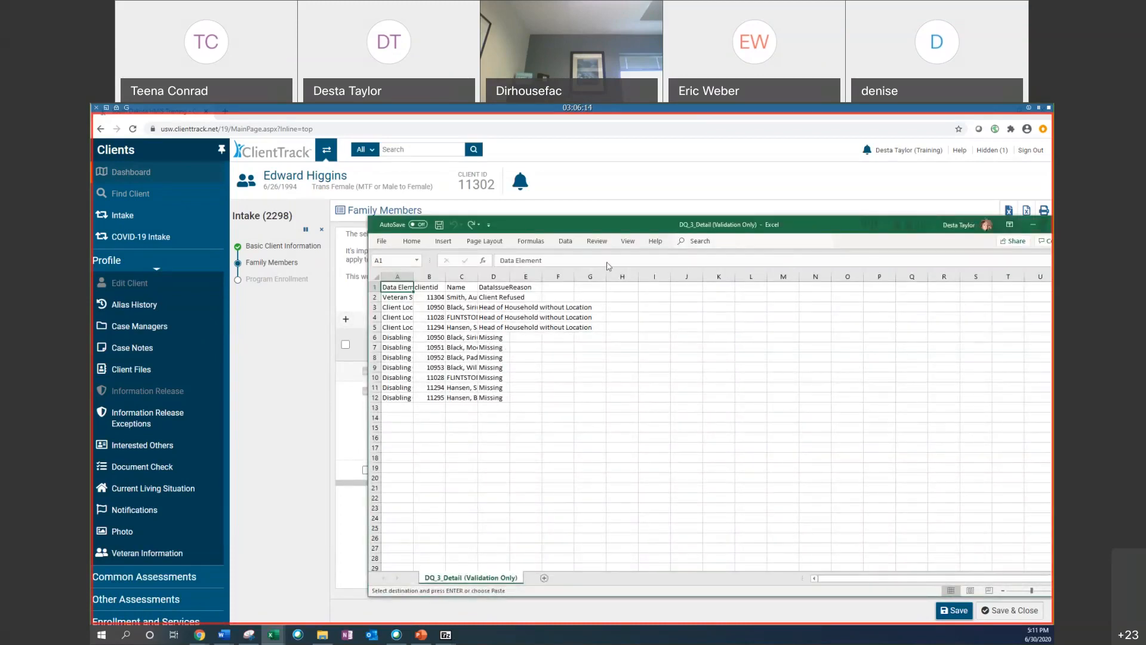
left_click_drag(735, 228, 607, 263)
left_click(1004, 152)
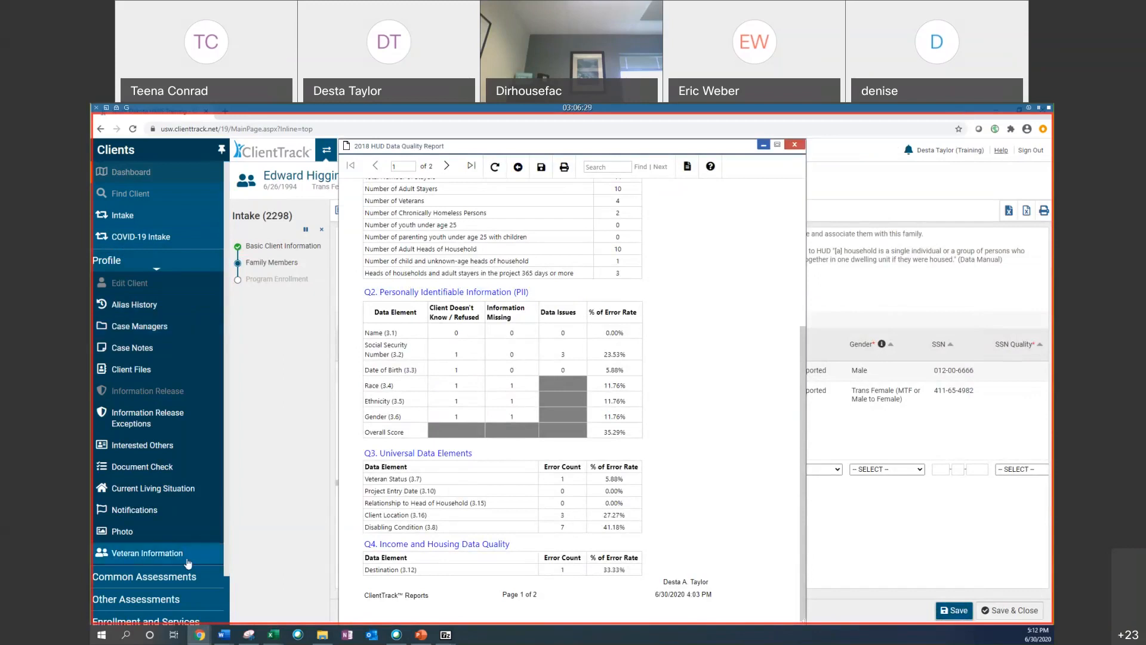
left_click(764, 146)
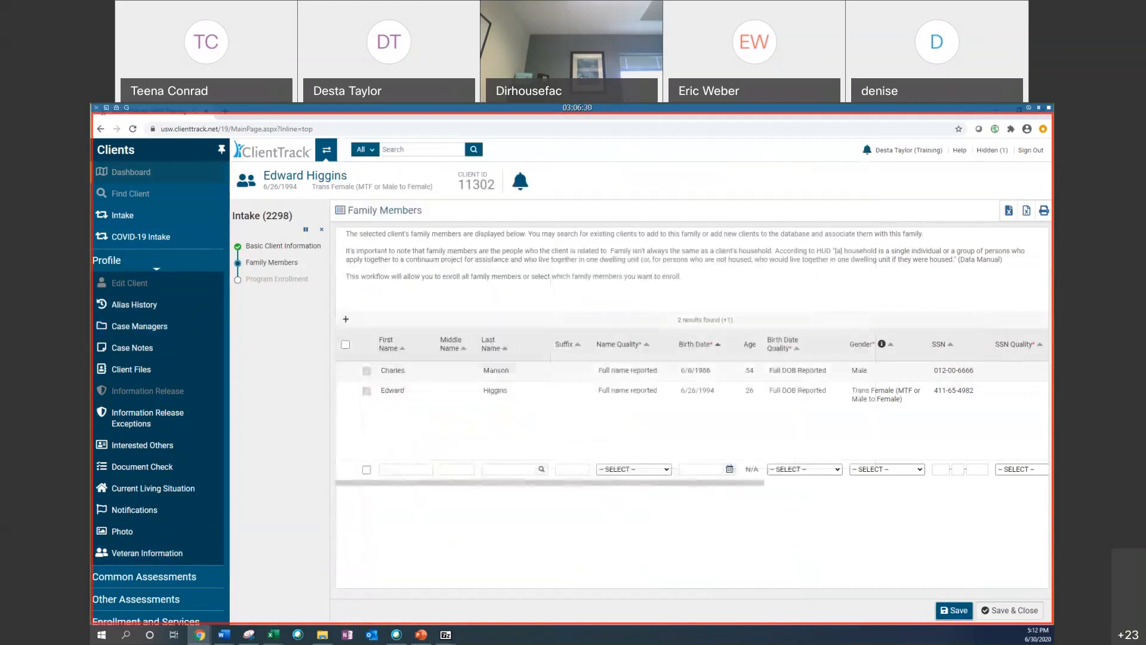
Step: Open the client's entry Universal Data Assessment for editing, then cancel the intake workflow
scroll(171, 419, "down", 2)
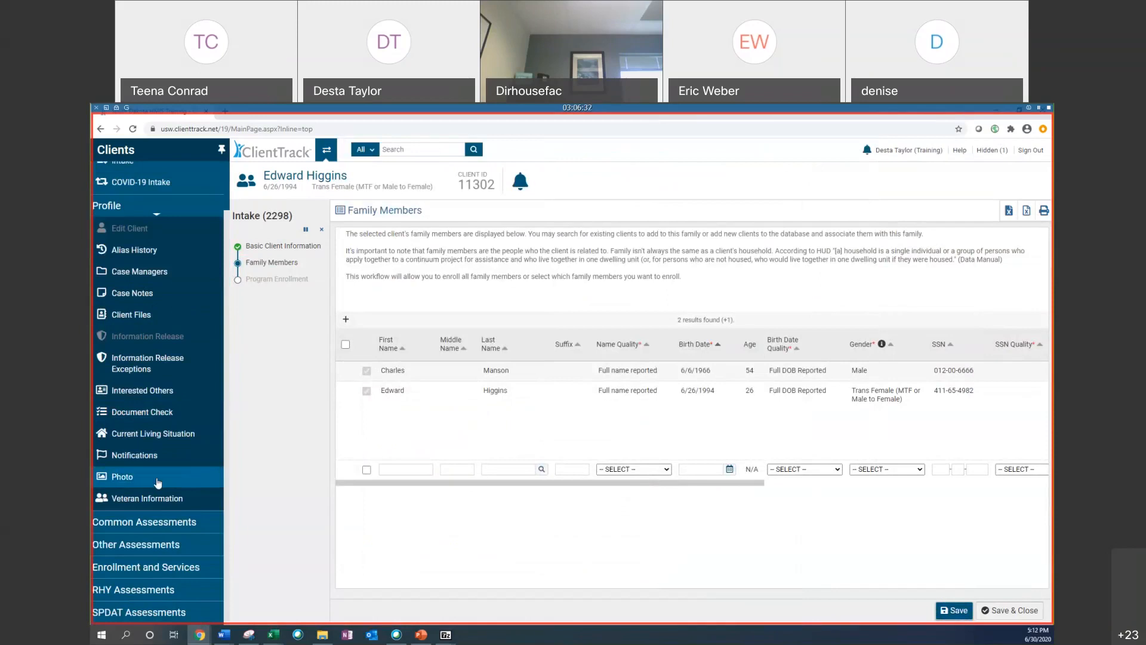
left_click(159, 521)
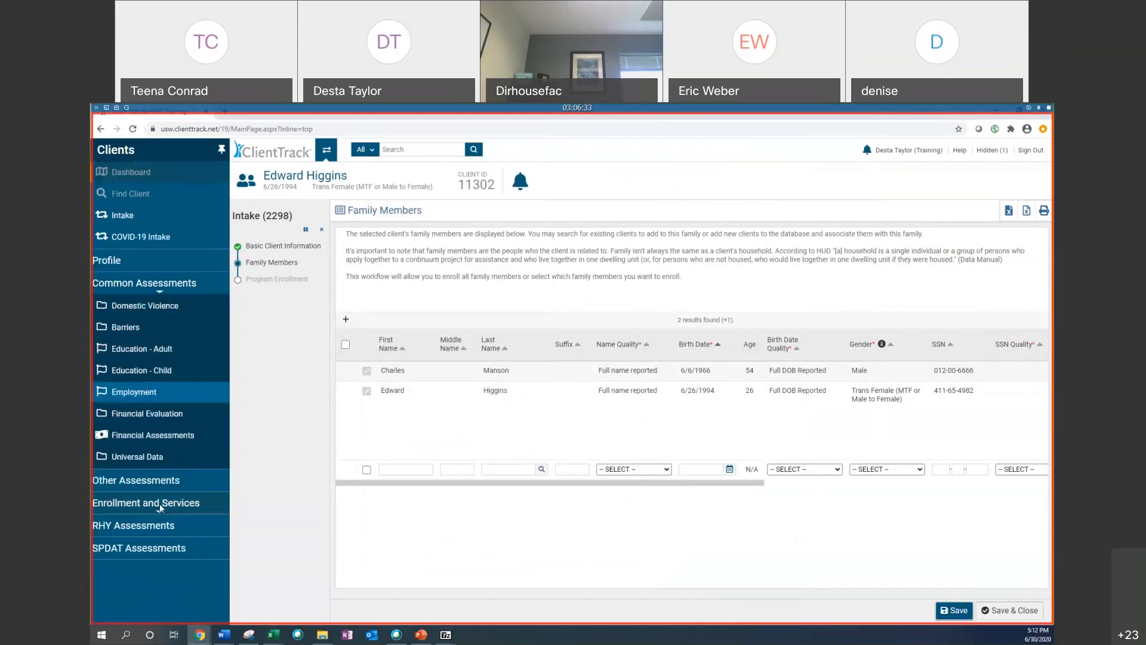
left_click(162, 466)
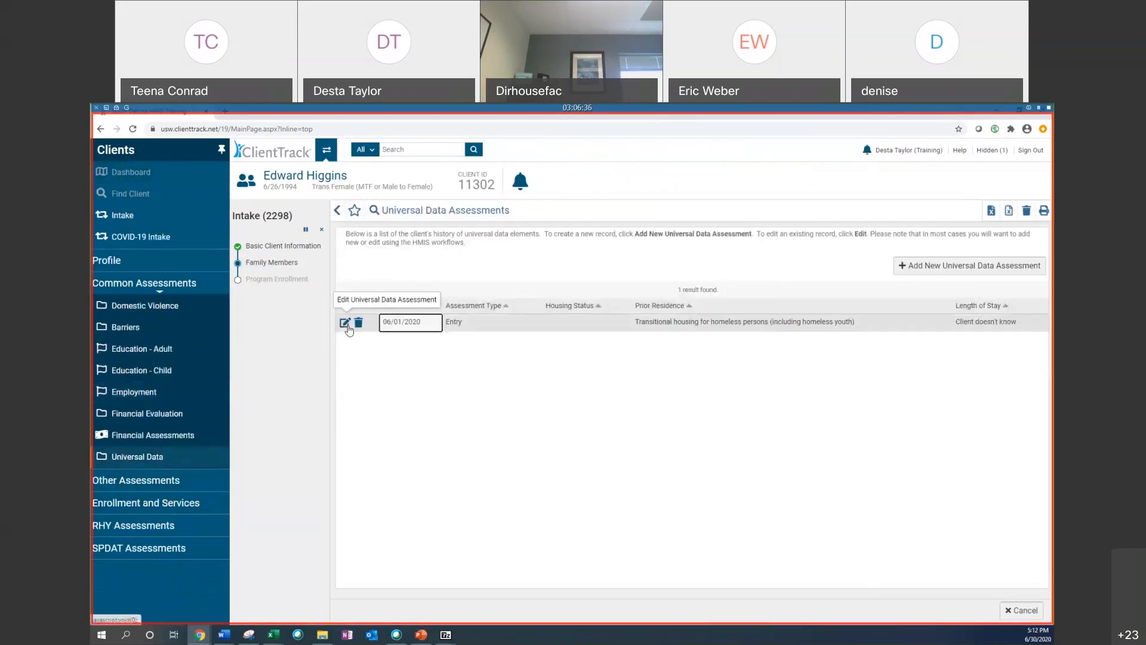
left_click(345, 323)
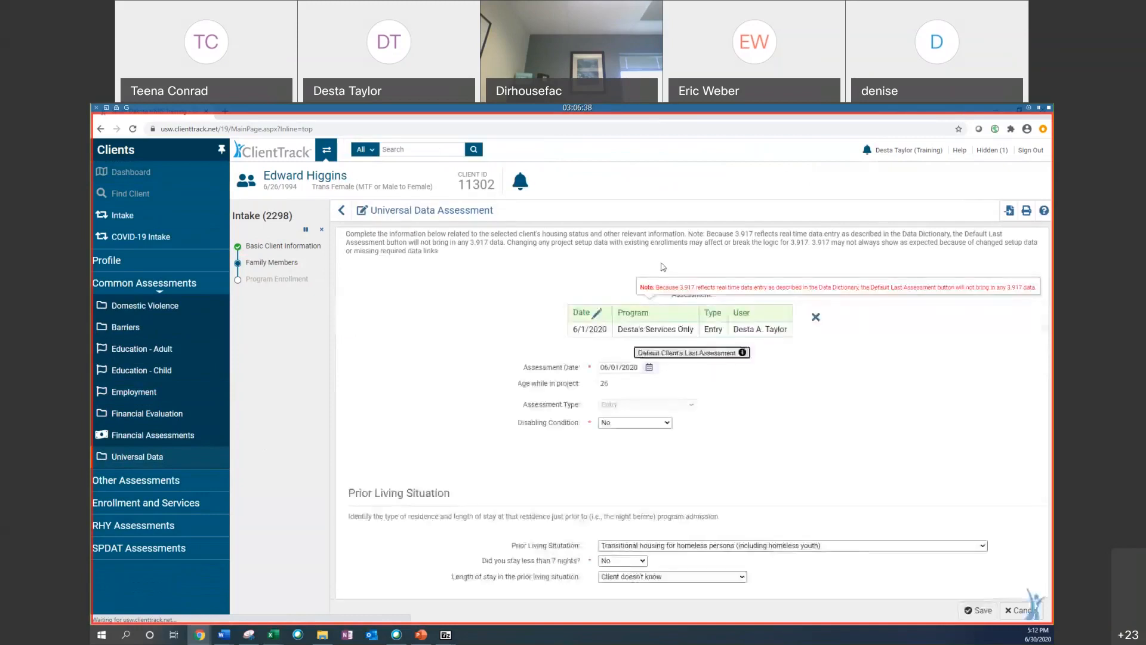
scroll(662, 267, "down", 1)
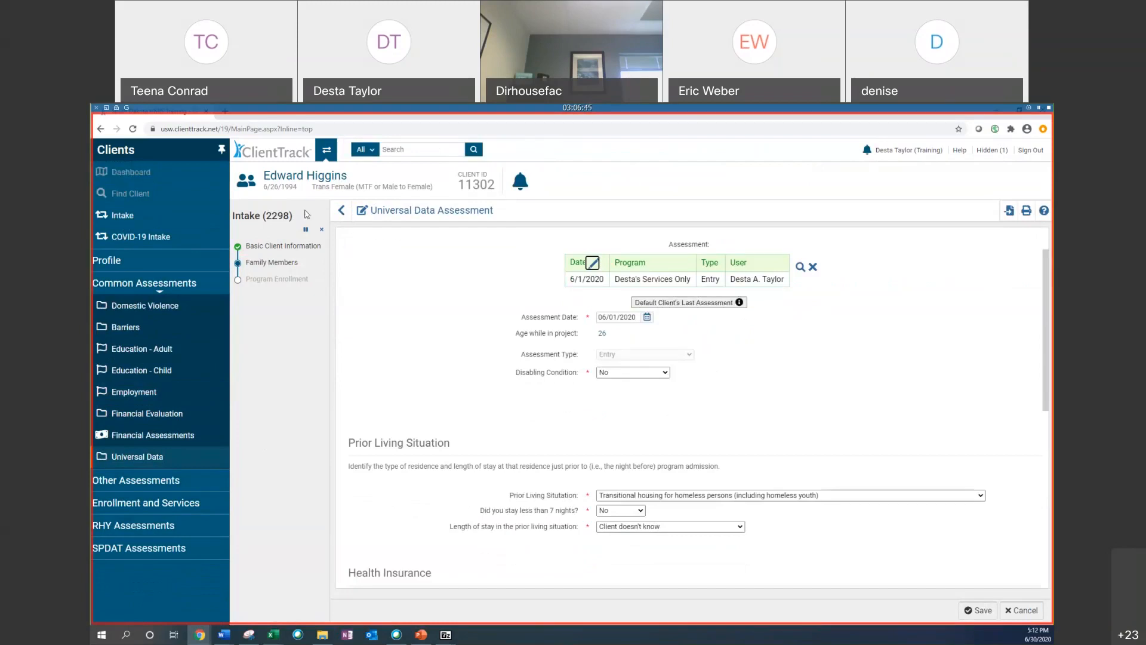
left_click(321, 229)
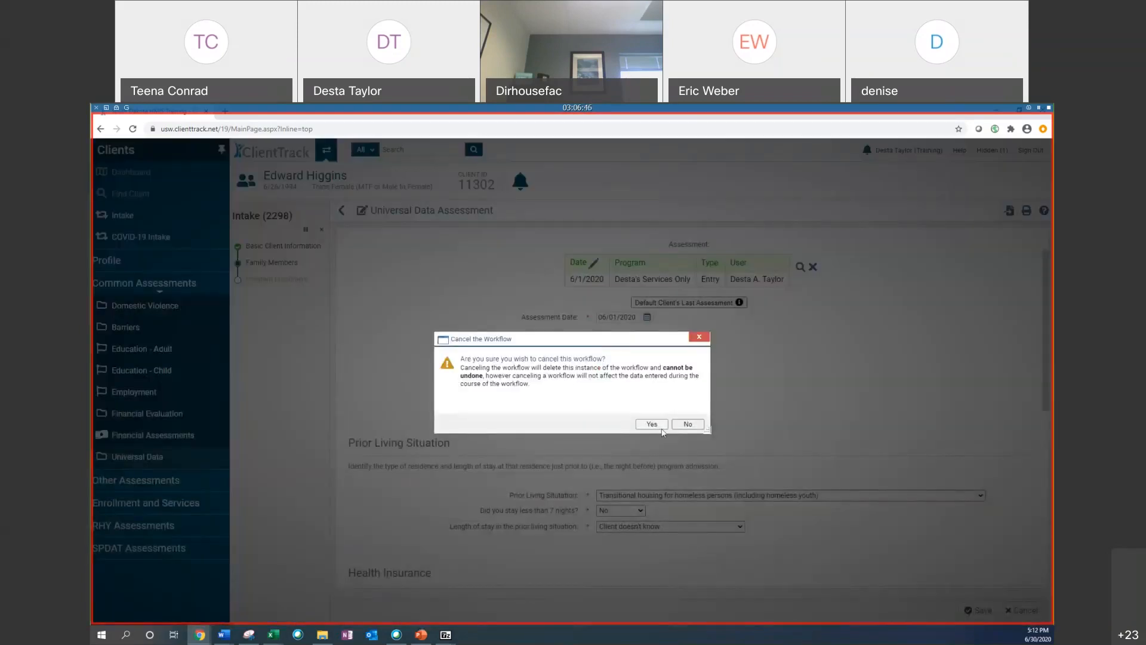
left_click(652, 425)
Step: Open the Services Only enrollment's action menu and snap the DQ_3_Detail spreadsheet beside the browser
scroll(378, 448, "down", 4)
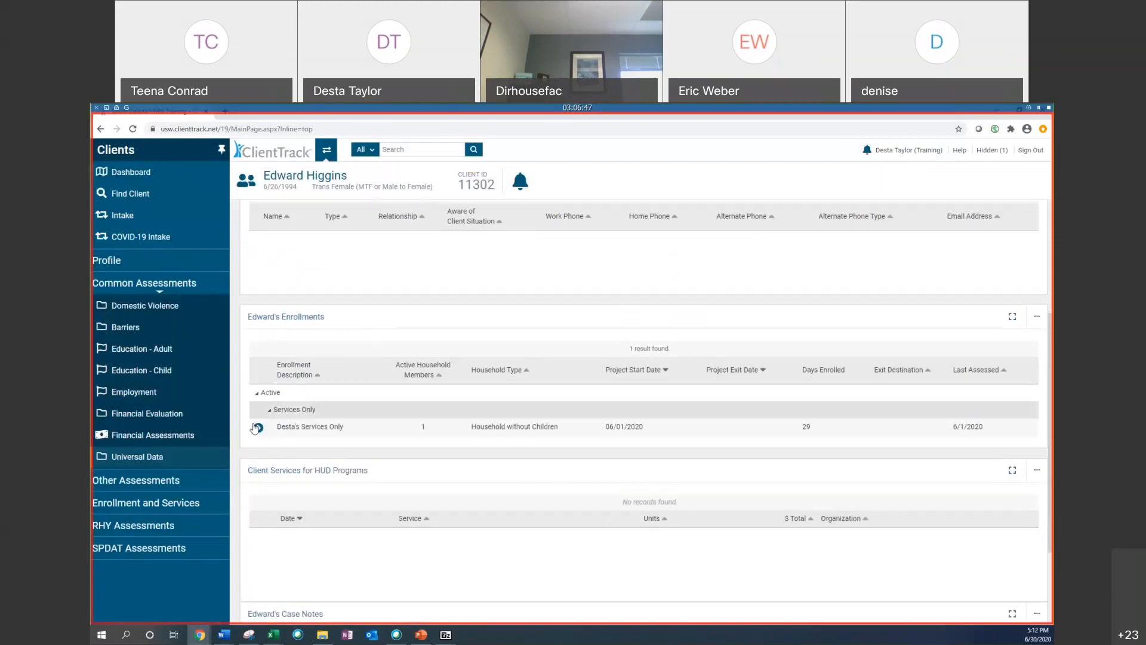
left_click(257, 427)
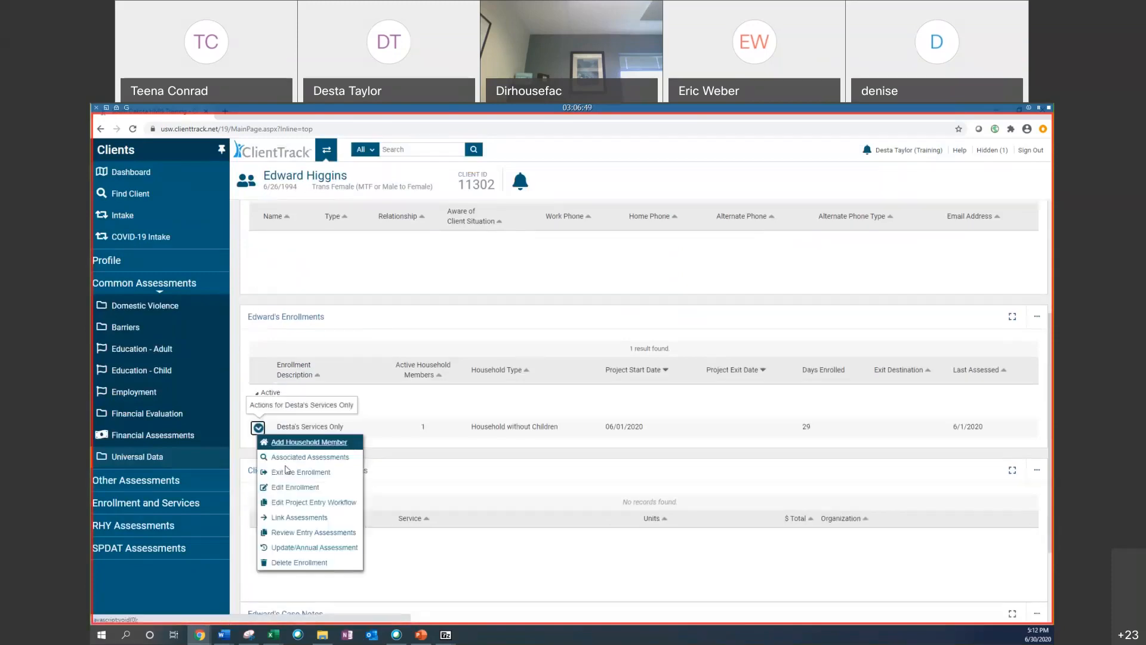
left_click(273, 635)
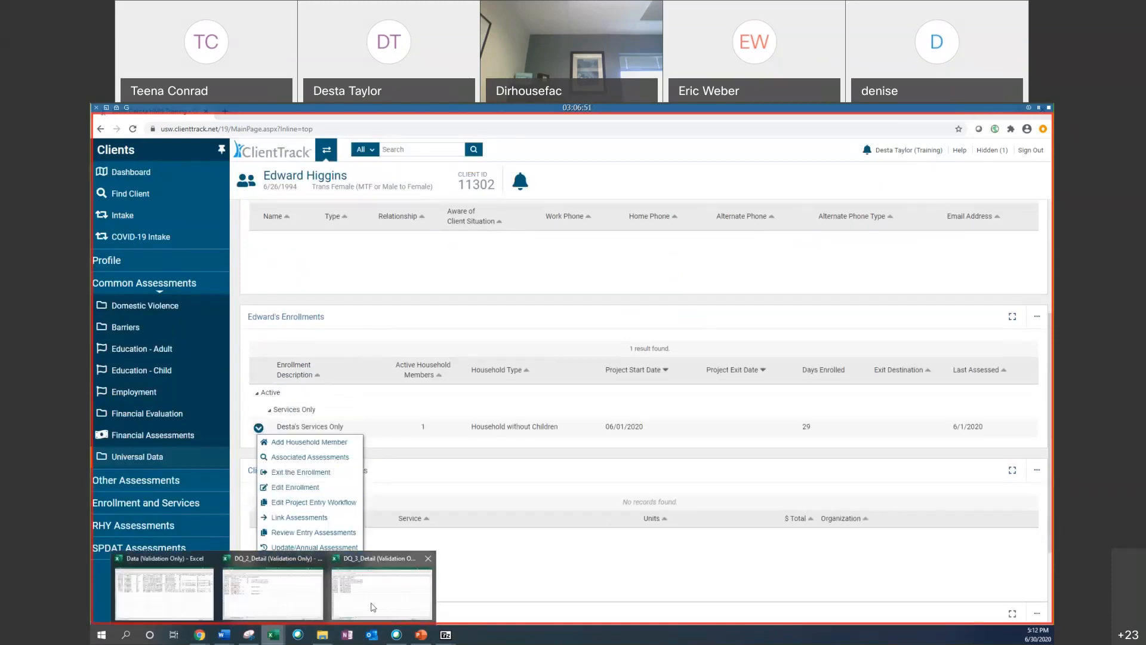
left_click(373, 607)
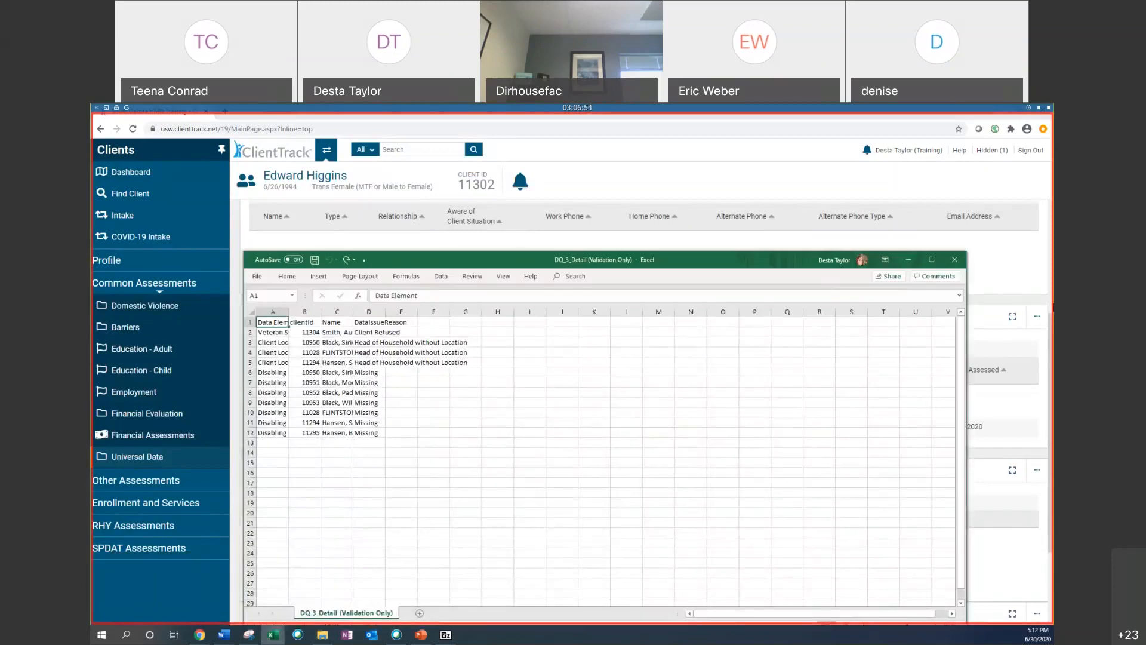
key("super+Right")
left_click(168, 170)
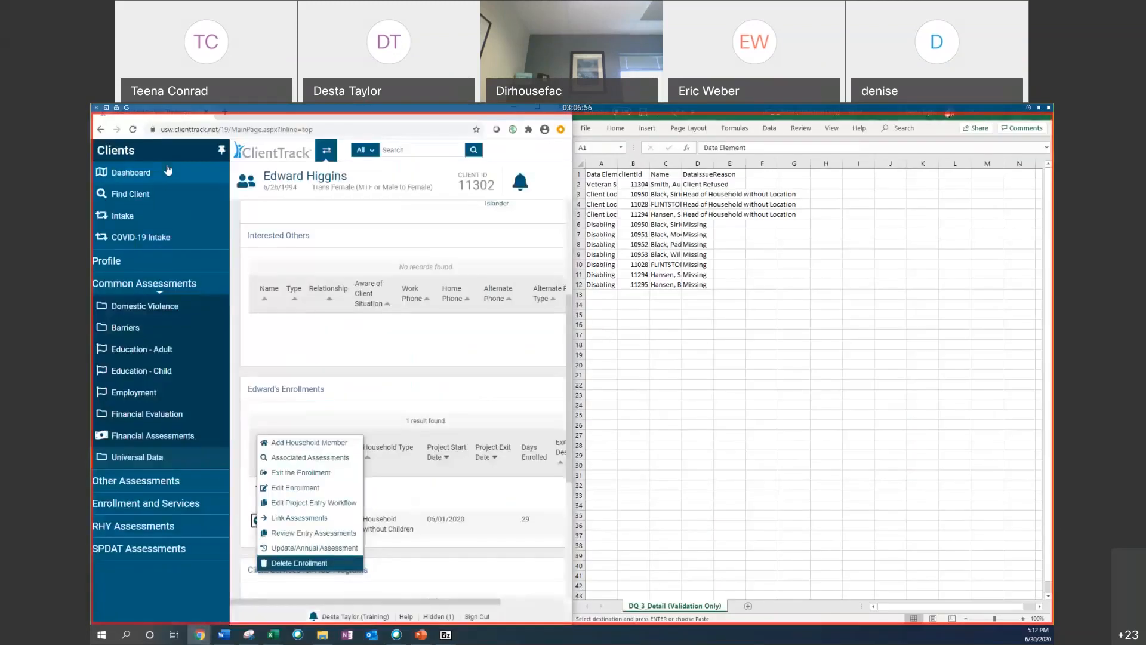
Step: Examine the DQ_3_Detail rows listing each data element, client ID, name and issue reason
left_click(799, 328)
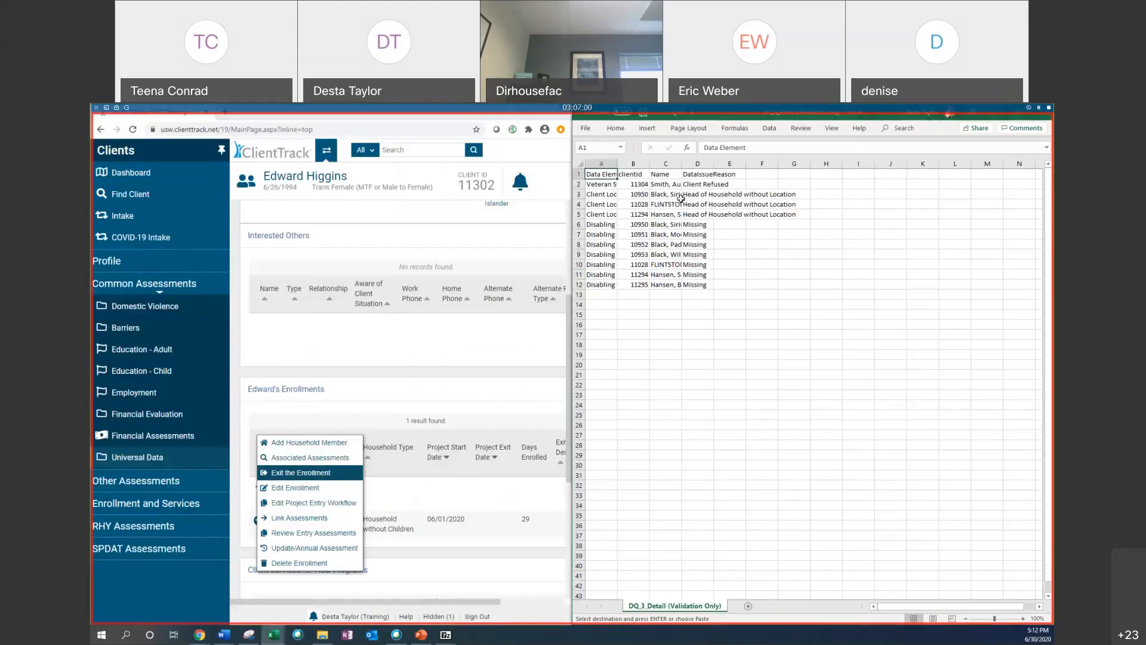
left_click(639, 186)
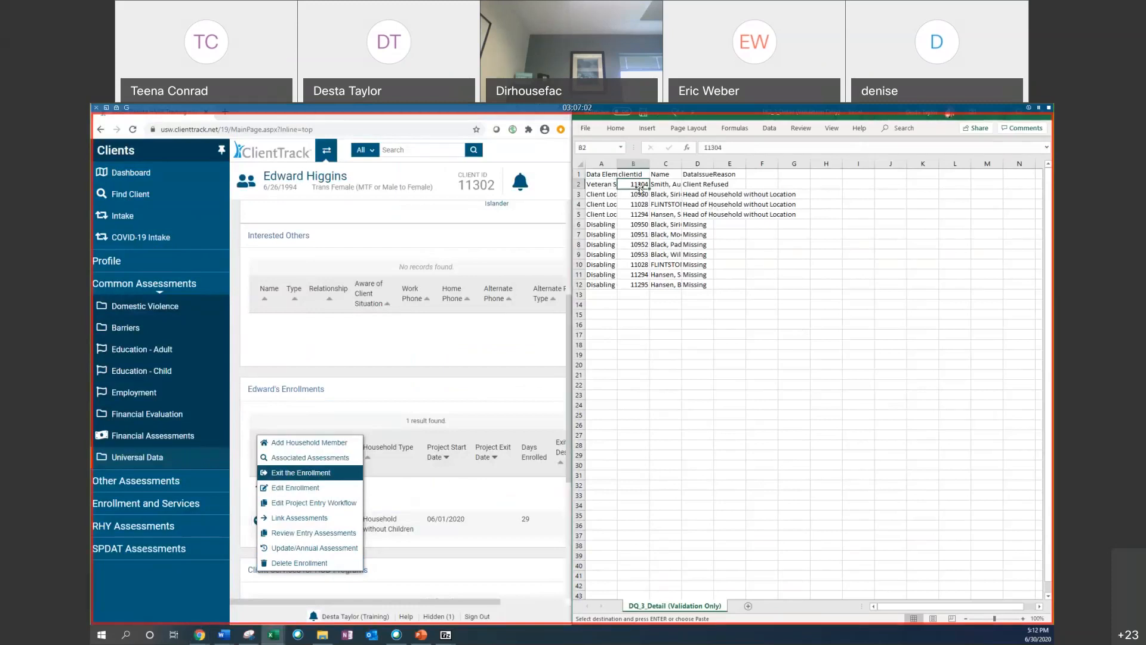
left_click(696, 184)
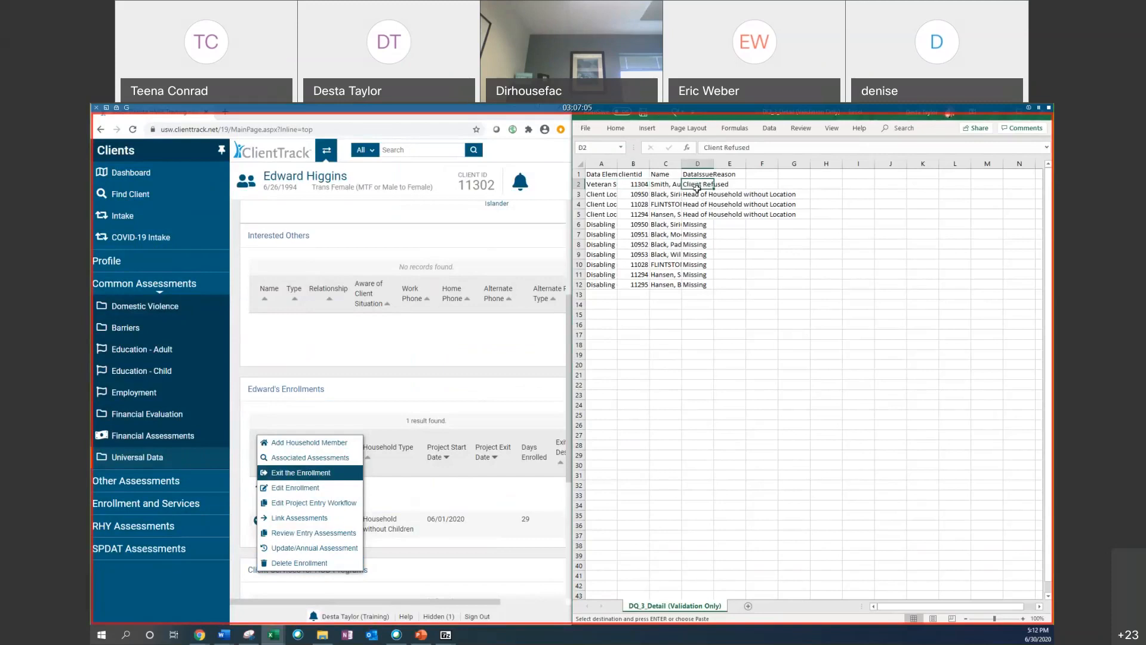
left_click(773, 193)
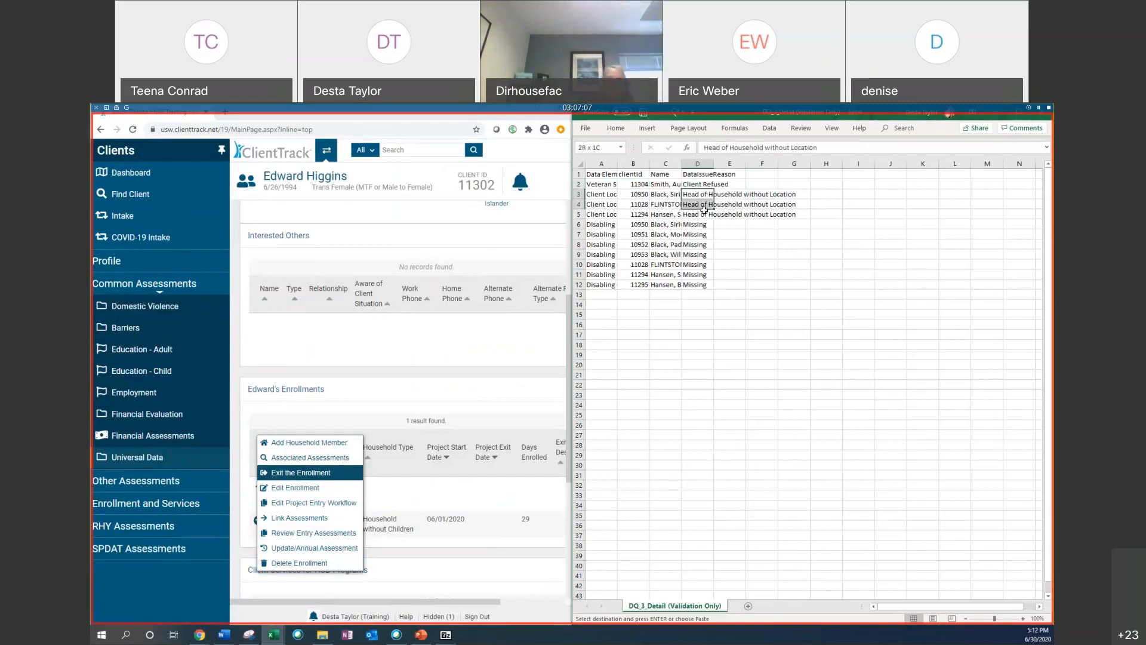
left_click_drag(704, 193, 827, 214)
left_click_drag(696, 225, 781, 290)
left_click(712, 342)
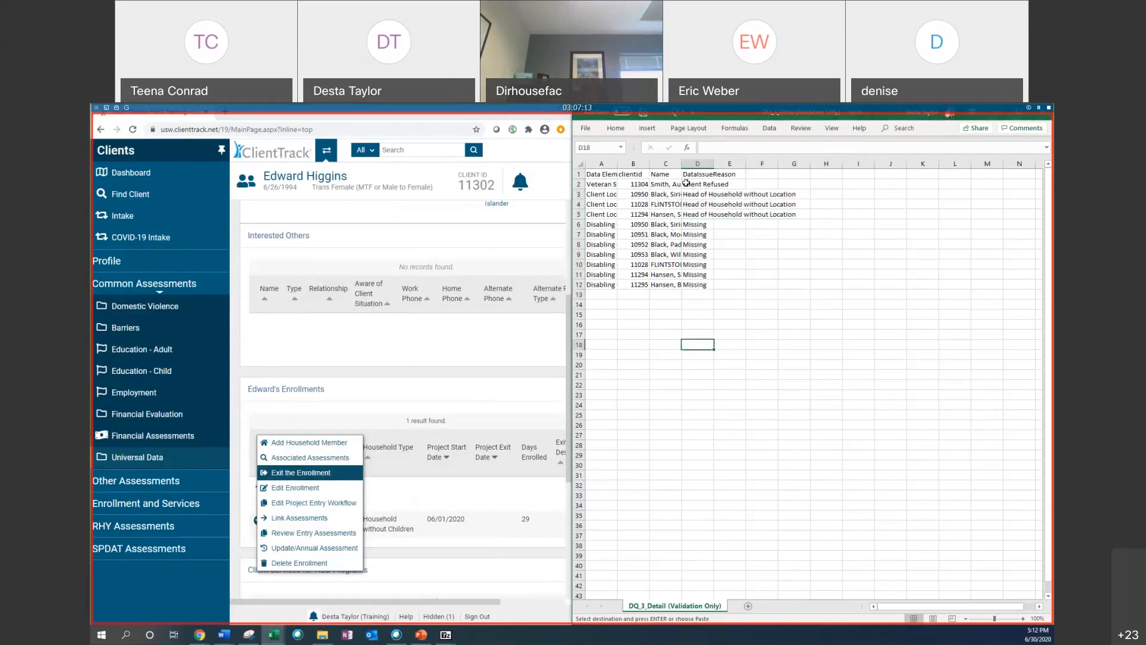
left_click(639, 184)
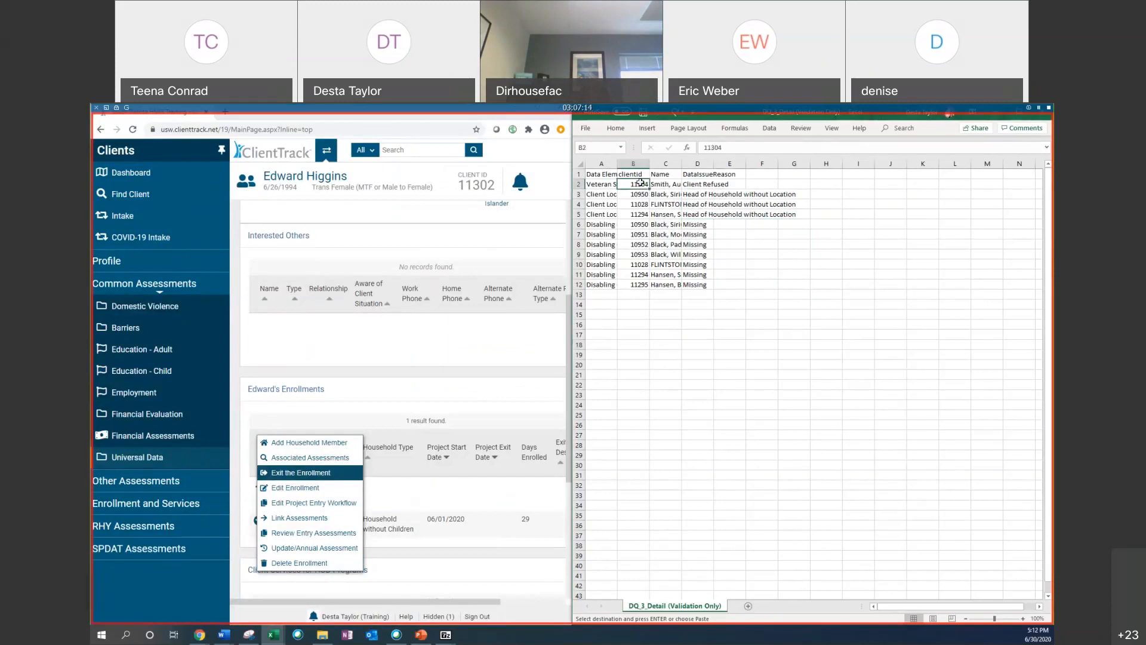
Step: Copy the Veteran Status row's client ID from the spreadsheet and find that client by pasting it as the Scan Client ID
right_click(635, 187)
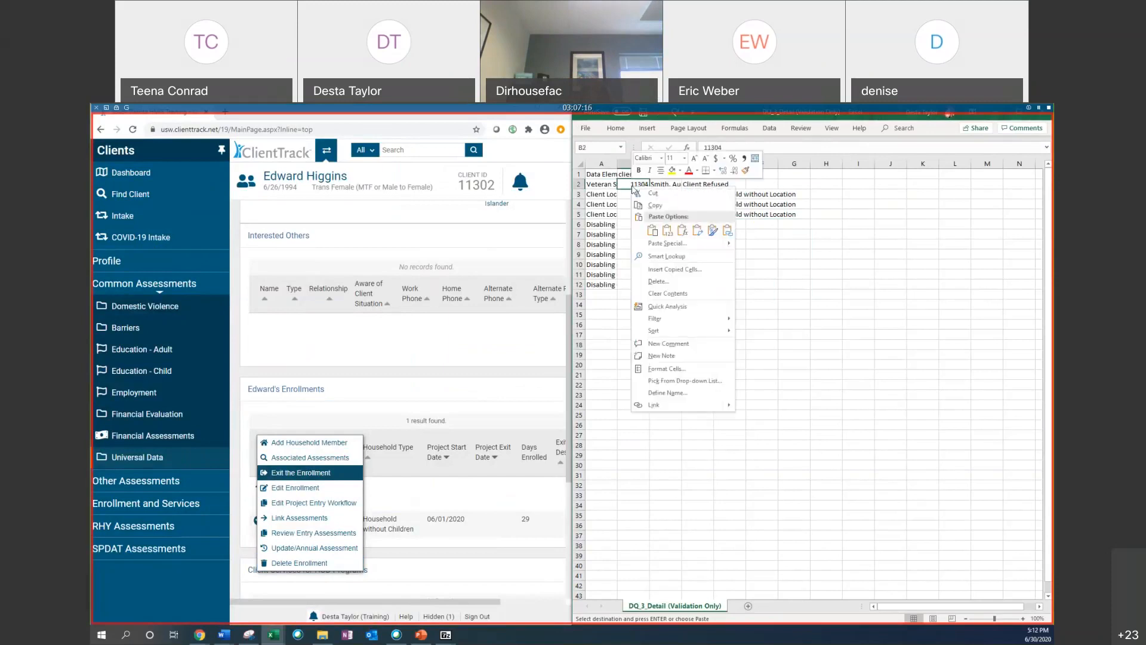
left_click(655, 207)
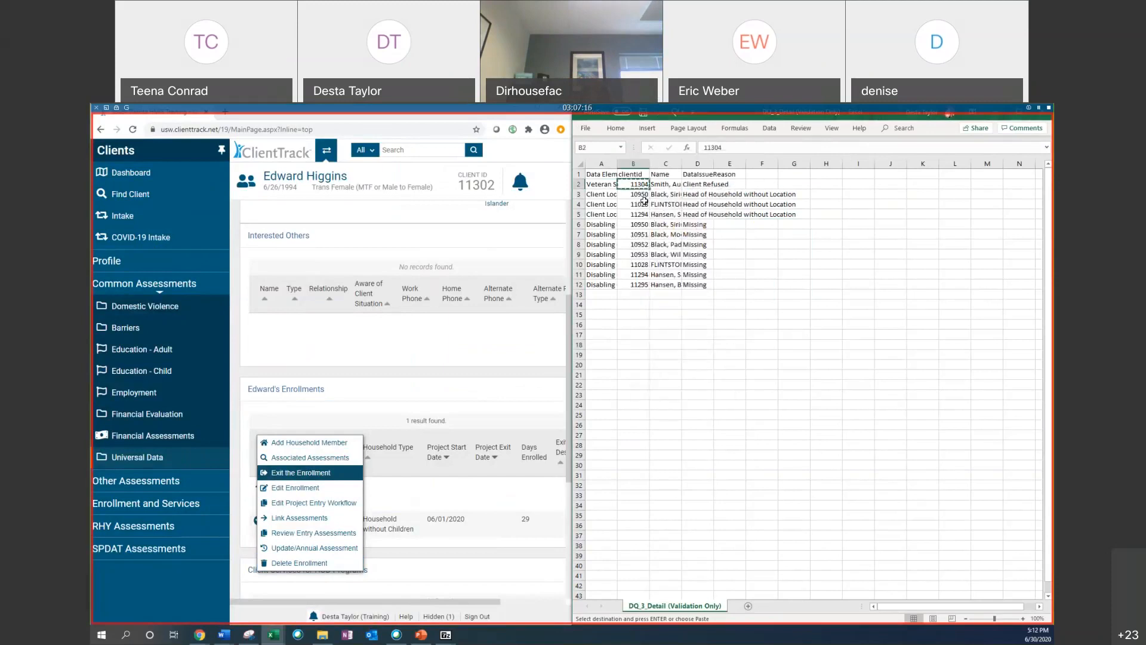
left_click(131, 193)
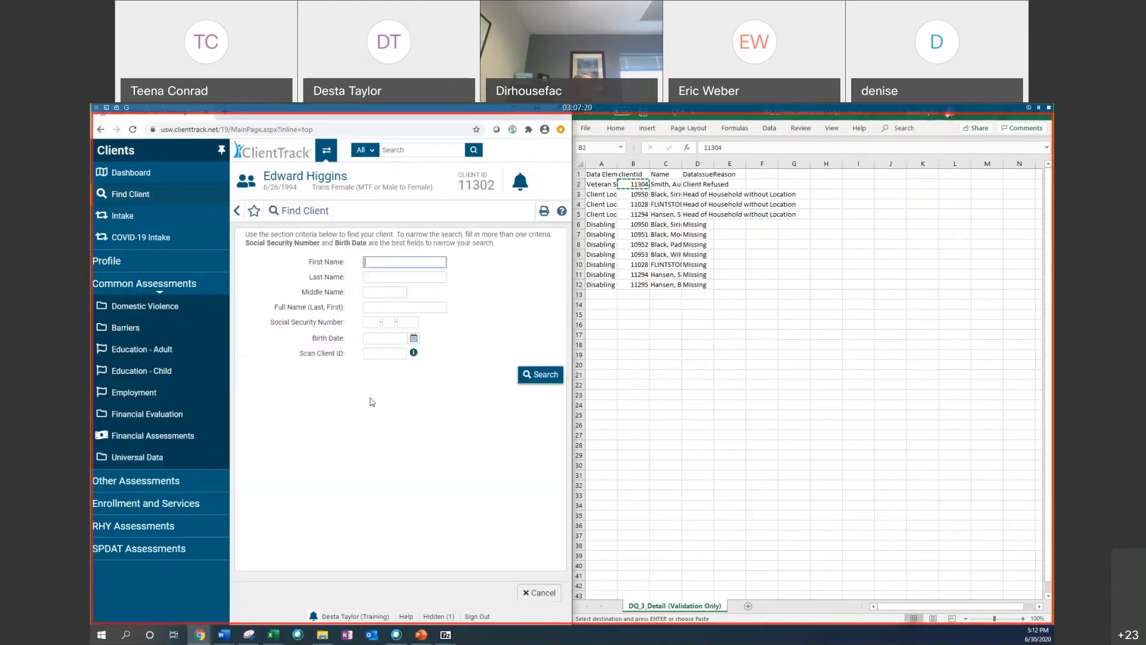
left_click(379, 353)
right_click(379, 357)
left_click(412, 449)
left_click(530, 375)
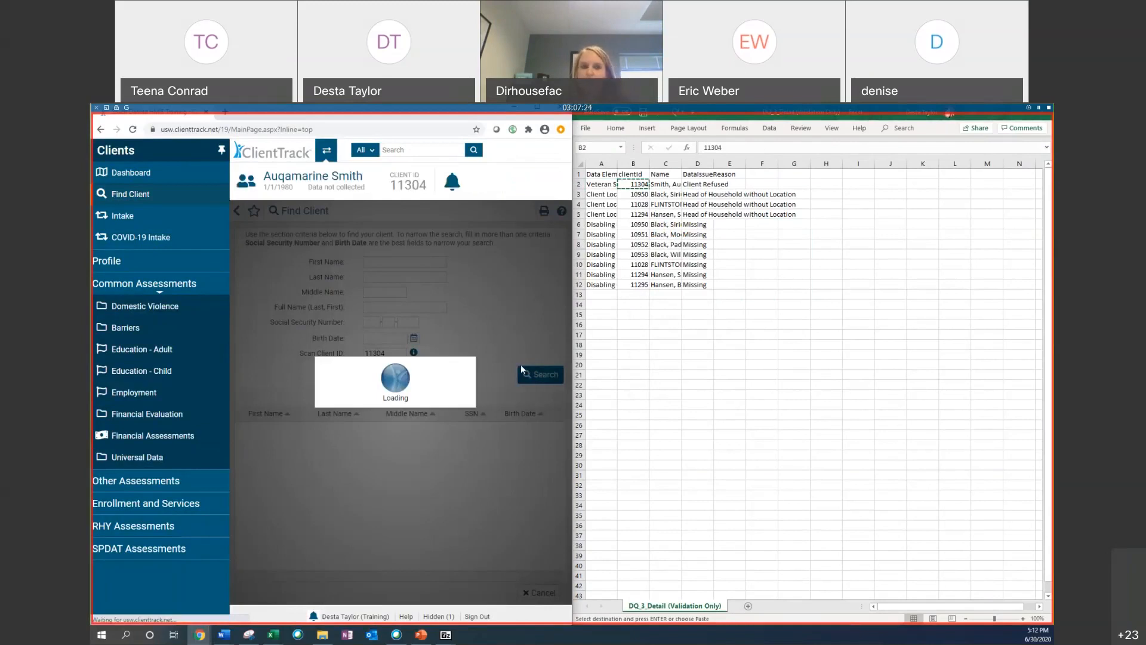
Step: Open the client's entry Universal Data Assessment and scroll through its sections
left_click(136, 458)
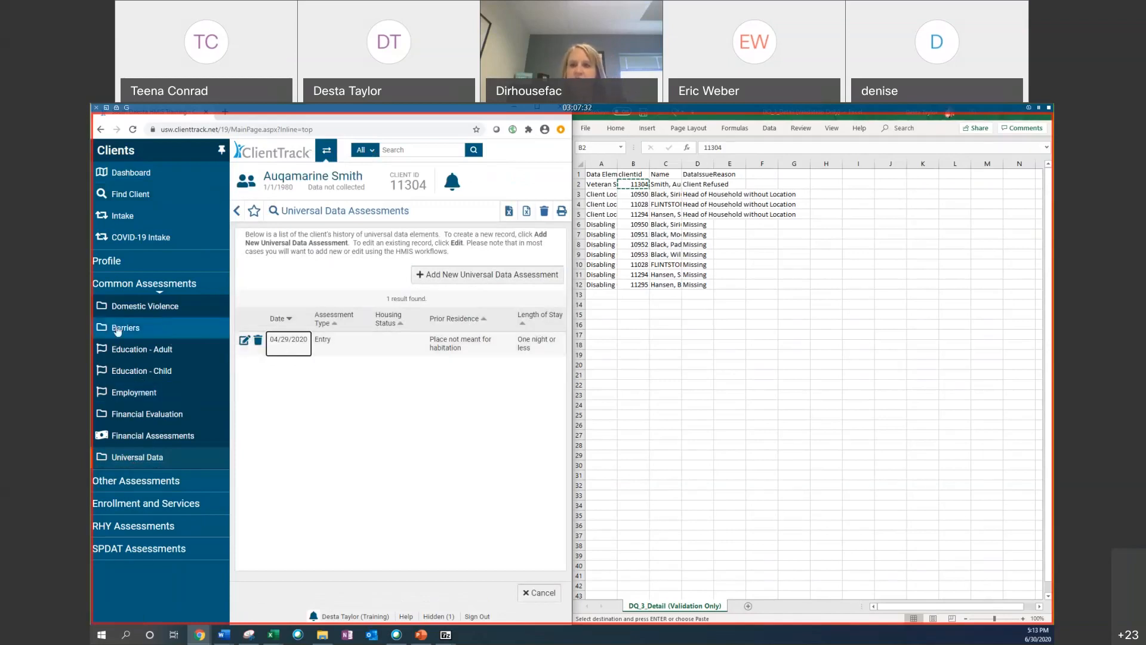
left_click(130, 174)
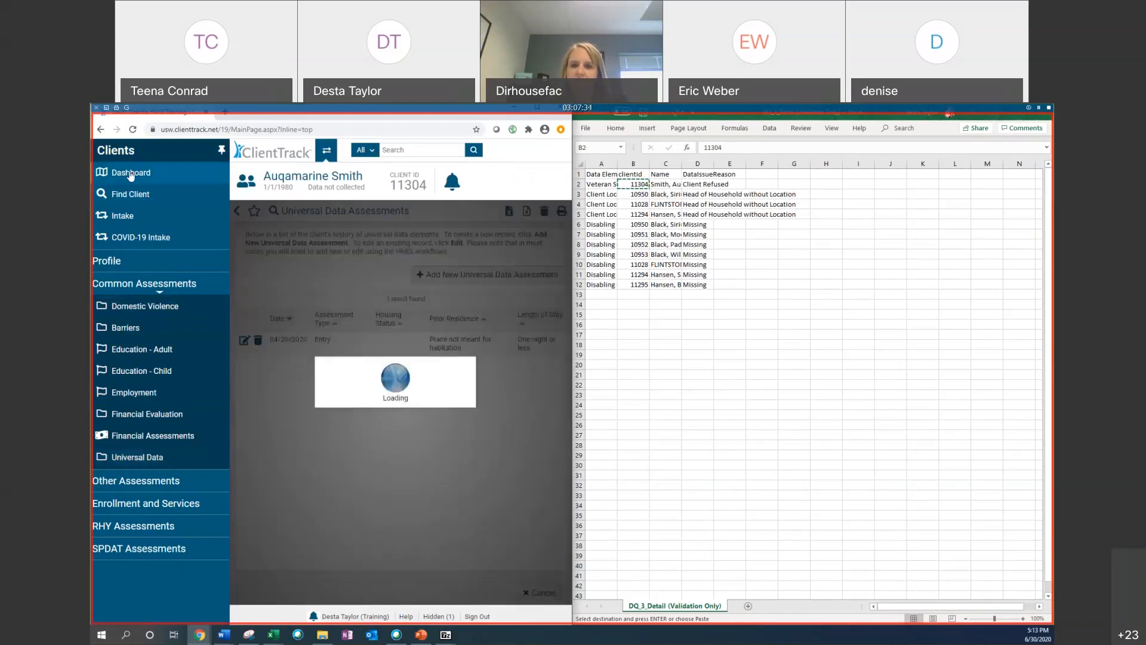
scroll(329, 311, "down", 10)
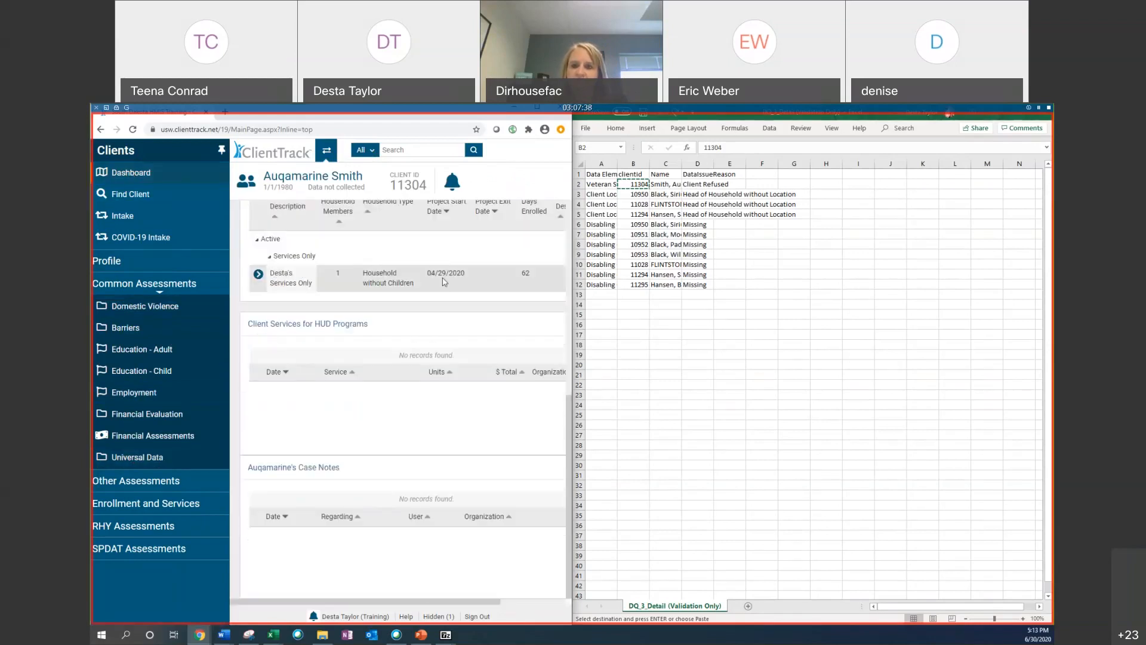
left_click(155, 458)
left_click(245, 341)
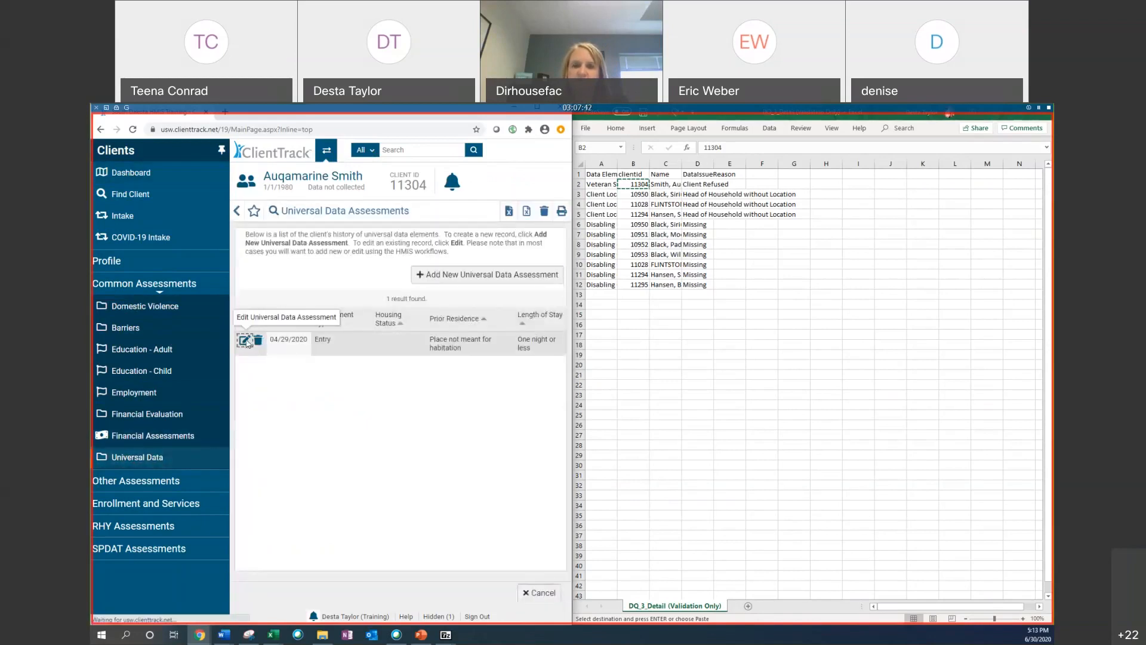
scroll(487, 260, "down", 5)
scroll(490, 270, "down", 10)
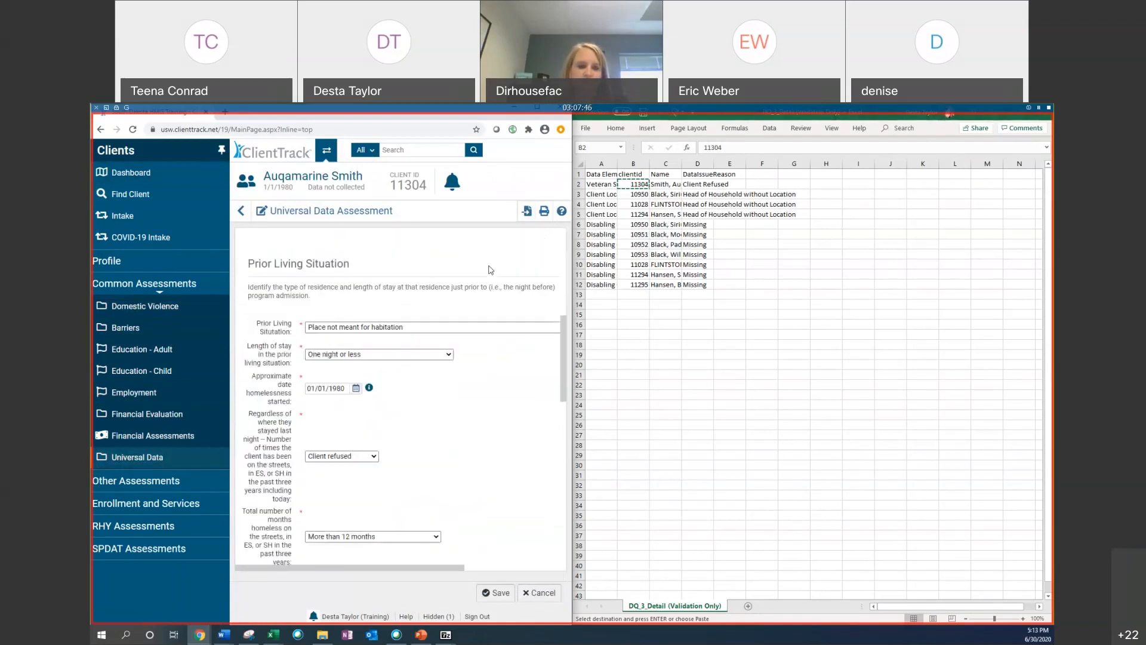
scroll(490, 267, "down", 2)
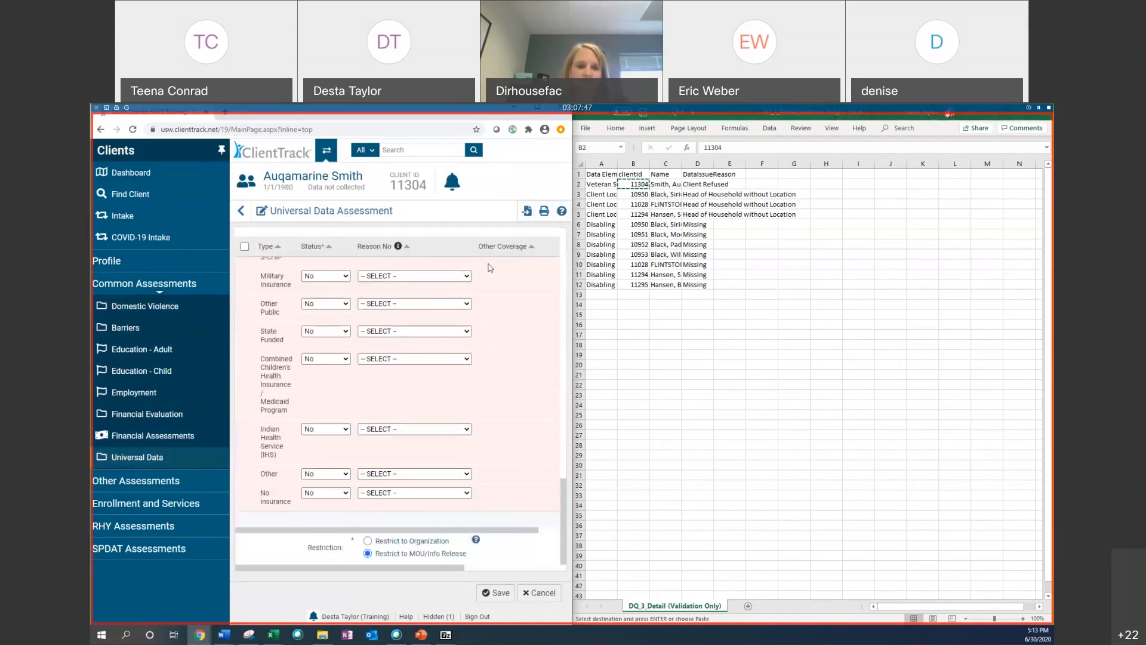
scroll(490, 268, "up", 10)
scroll(490, 268, "up", 5)
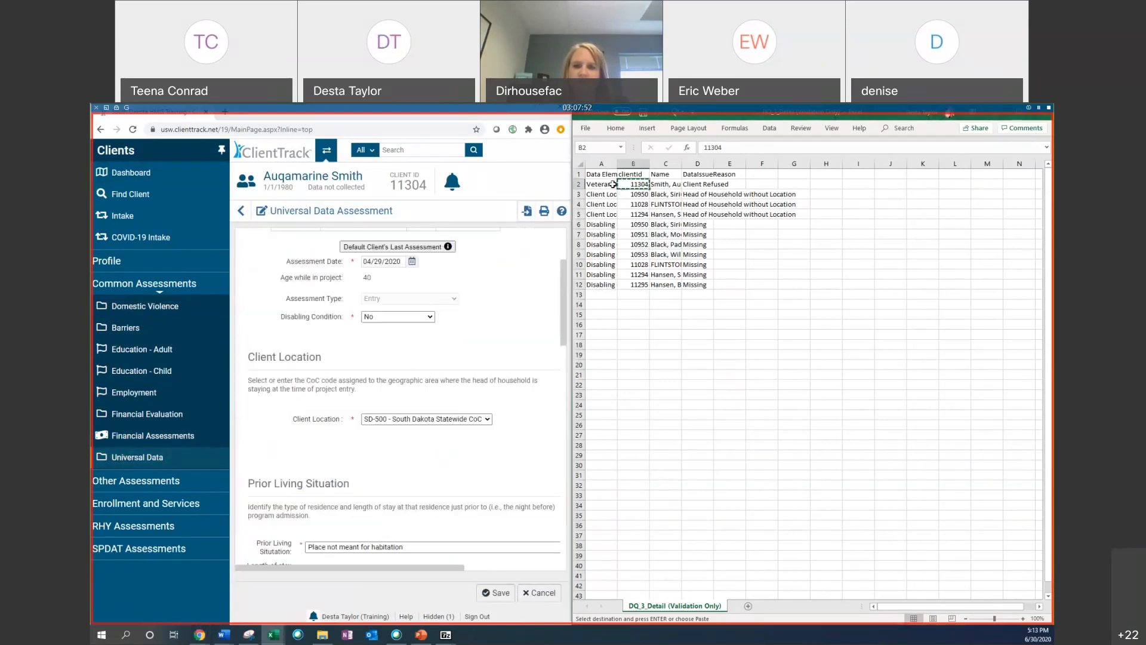
Step: Open the project entry workflow of the client's Services Only enrollment
right_click(633, 184)
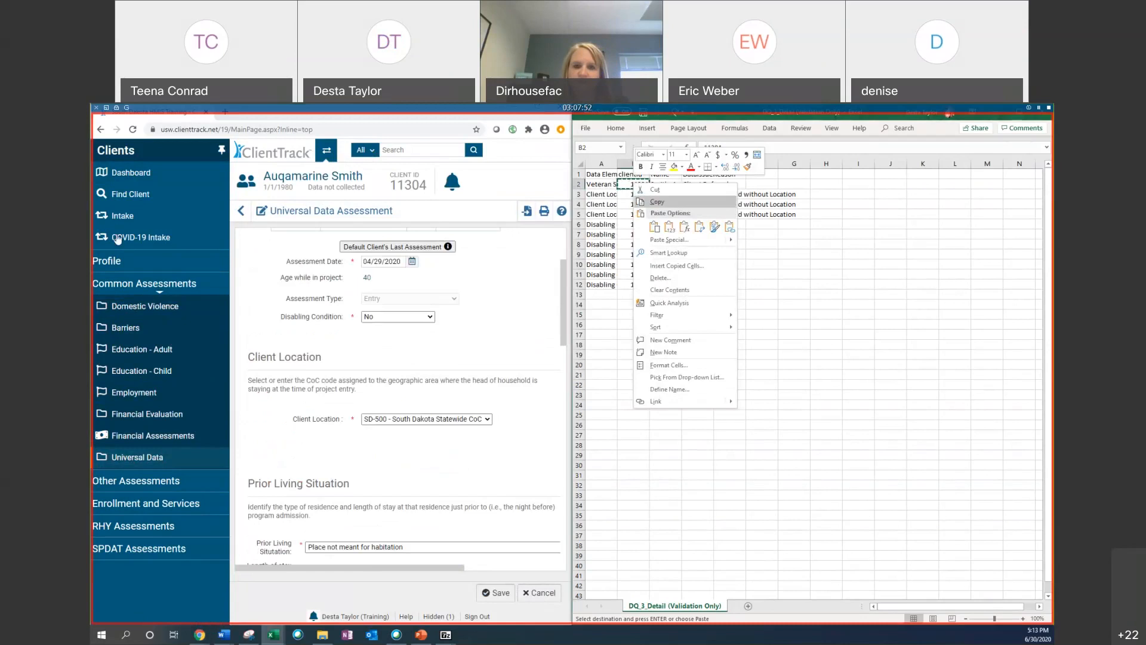
left_click(131, 172)
scroll(282, 446, "down", 5)
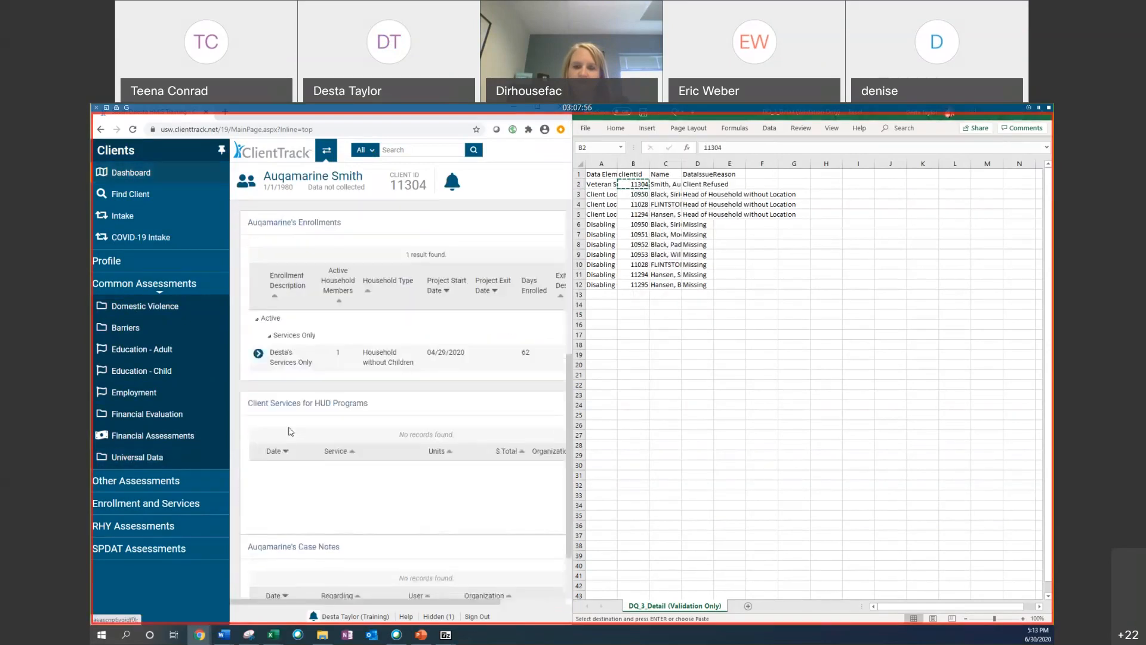
left_click(258, 353)
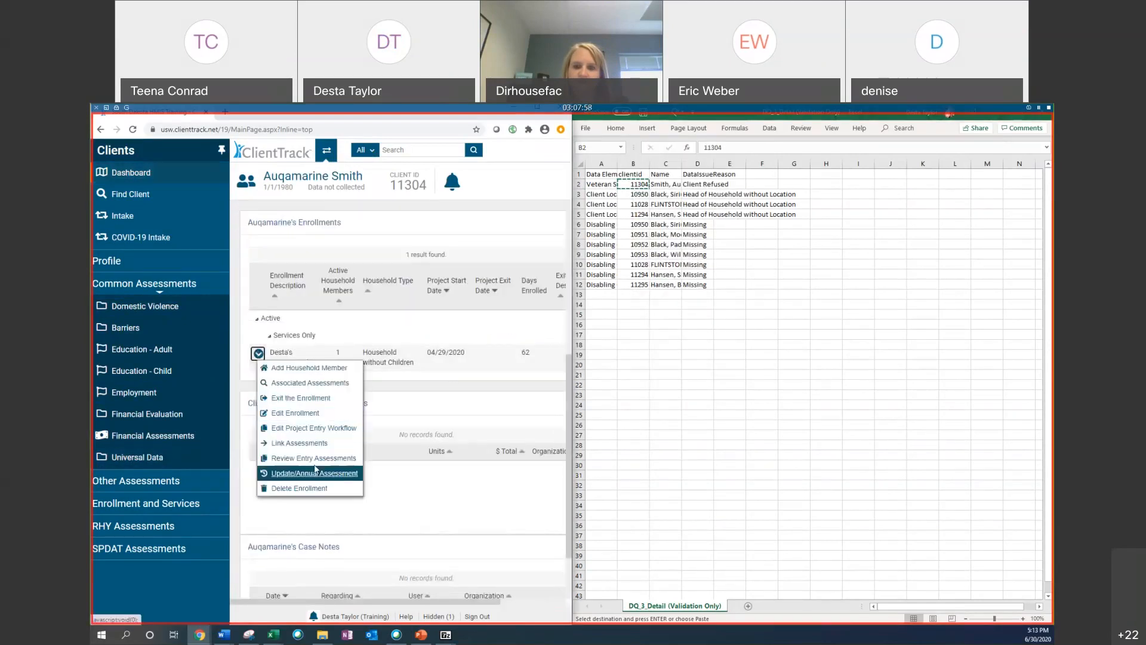
left_click(327, 426)
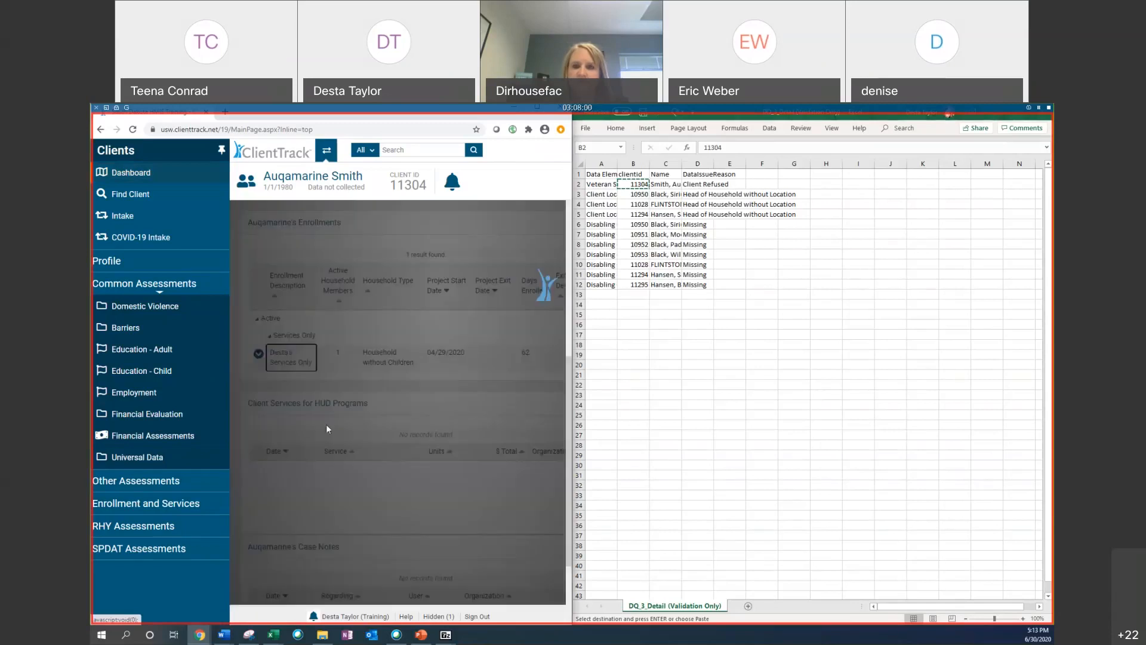
Step: Set the client's Veteran Status to Yes, finish the basic client information and save the family members page
scroll(363, 308, "down", 3)
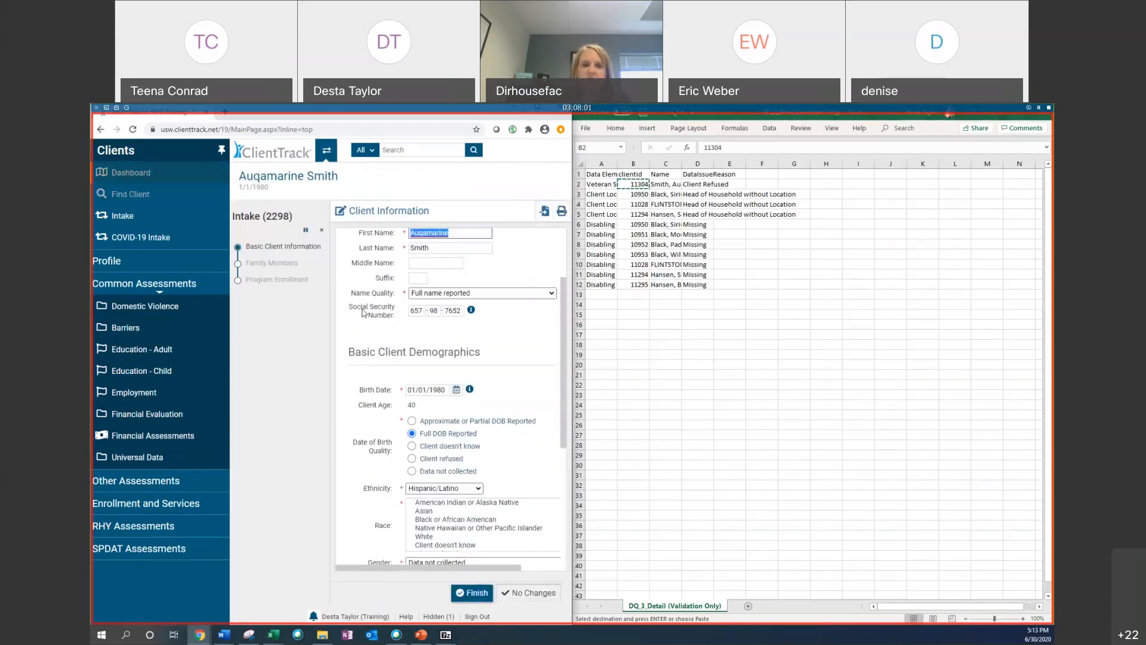
left_click(222, 152)
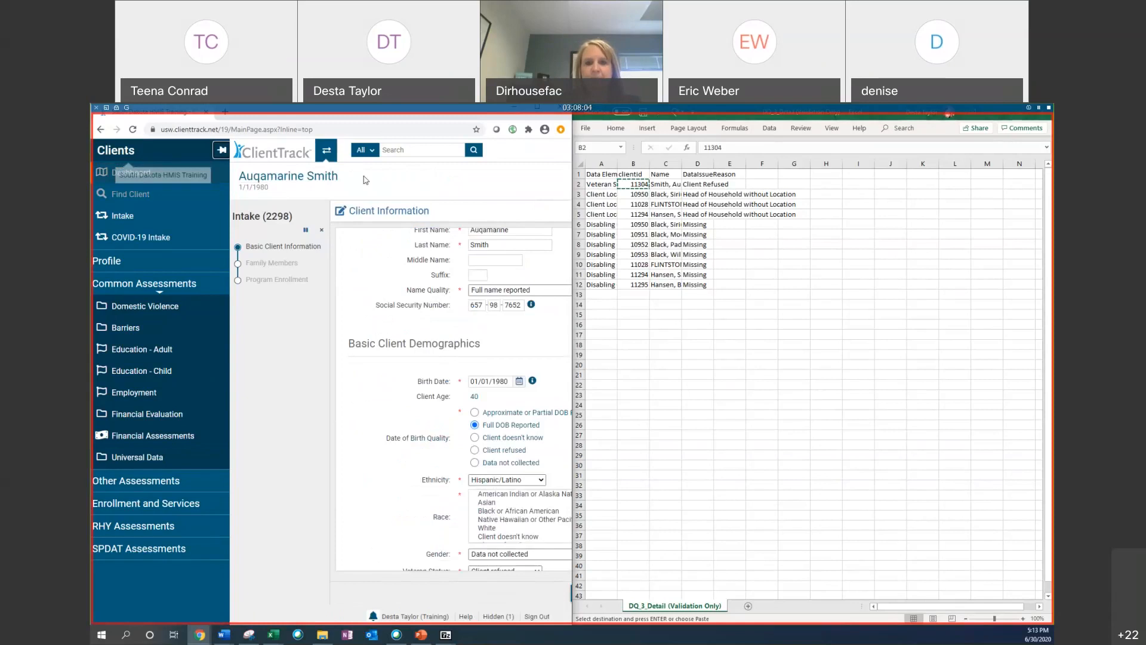
scroll(481, 340, "down", 4)
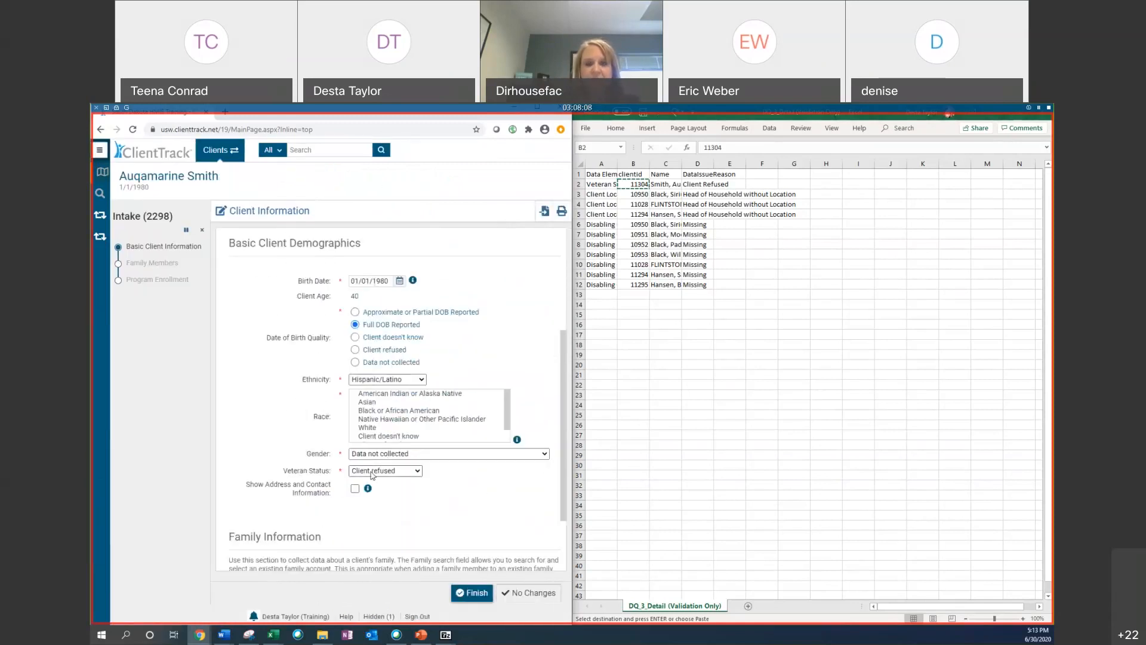
left_click(371, 476)
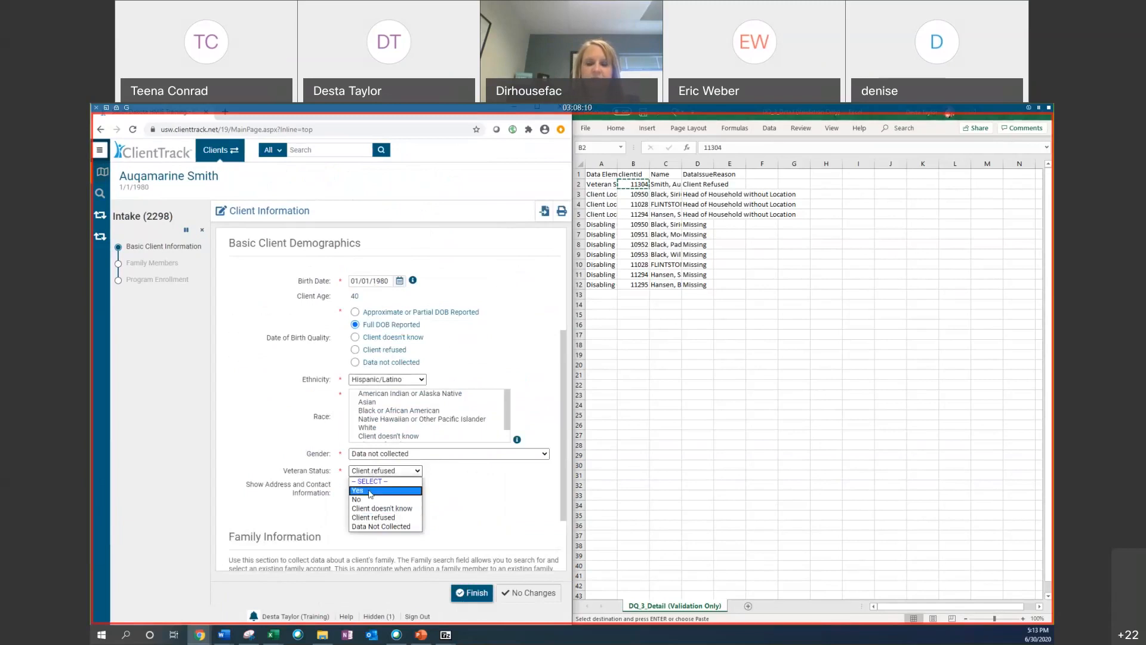
left_click(362, 491)
left_click(472, 593)
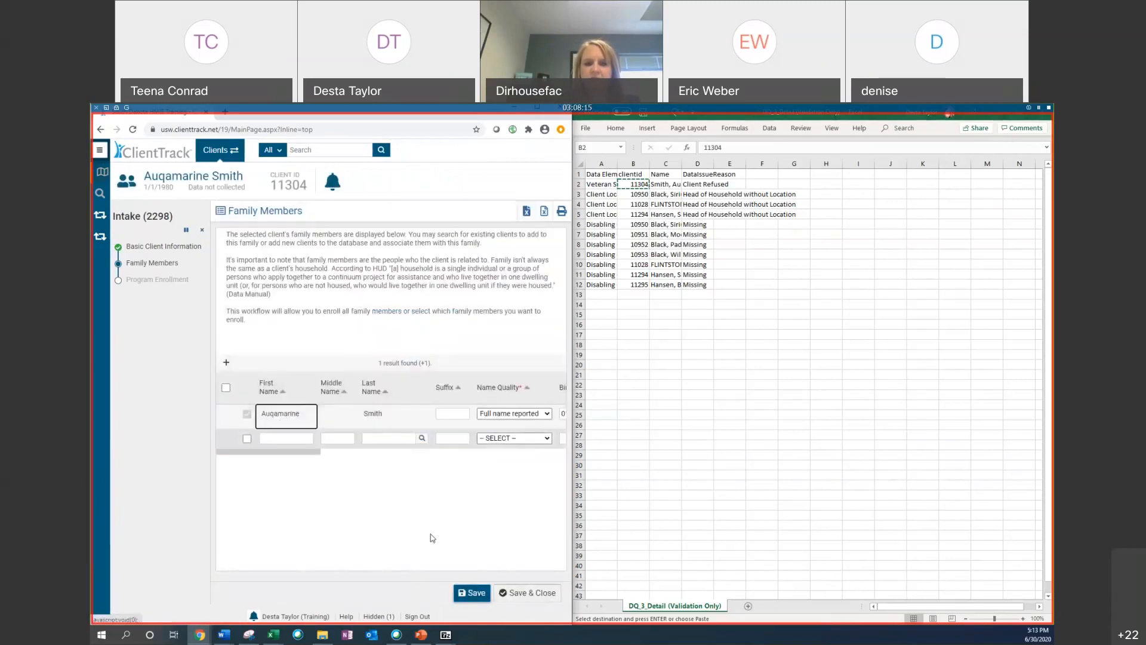
left_click(499, 588)
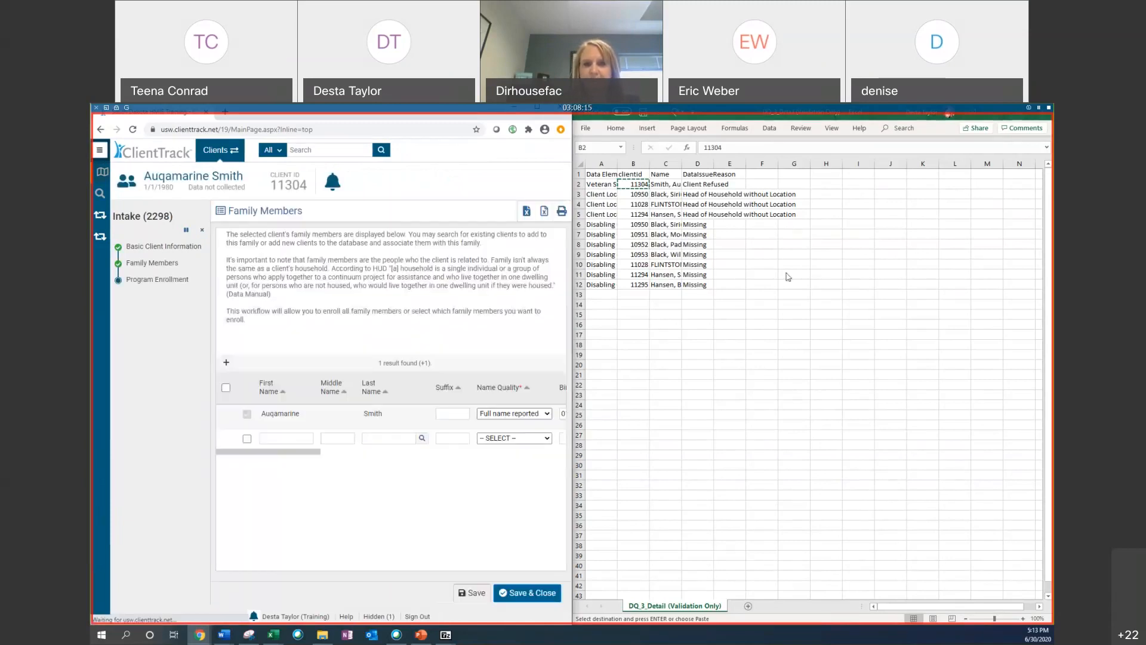
Step: Copy the first Client Location row's client ID from the spreadsheet and cancel the intake workflow
left_click(635, 194)
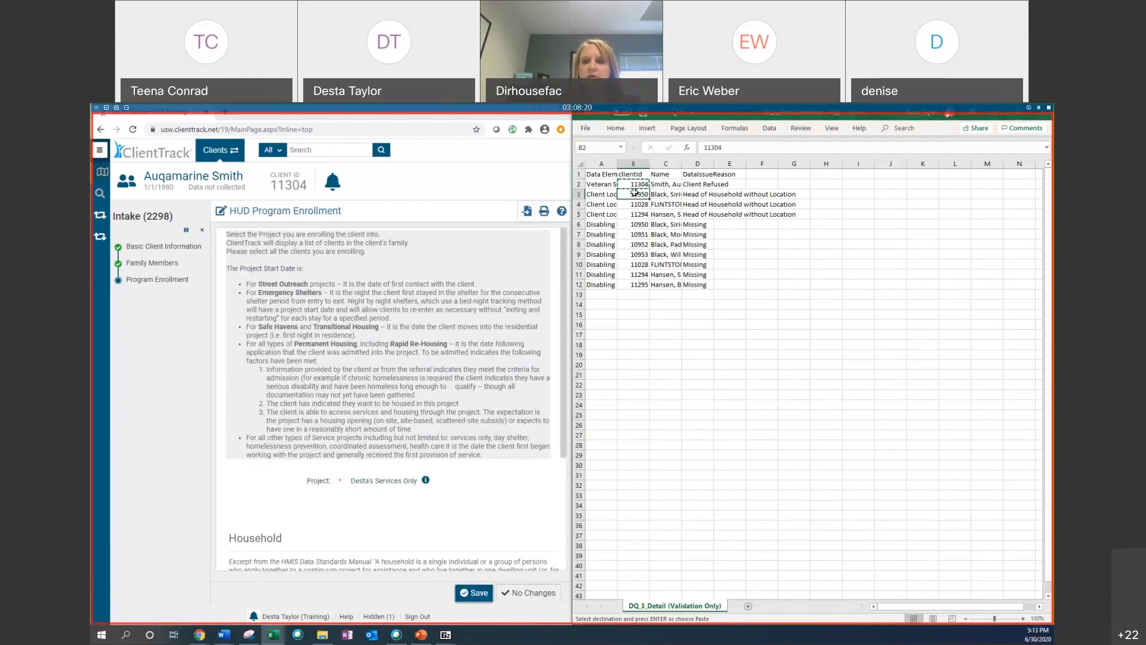
right_click(635, 194)
left_click(667, 212)
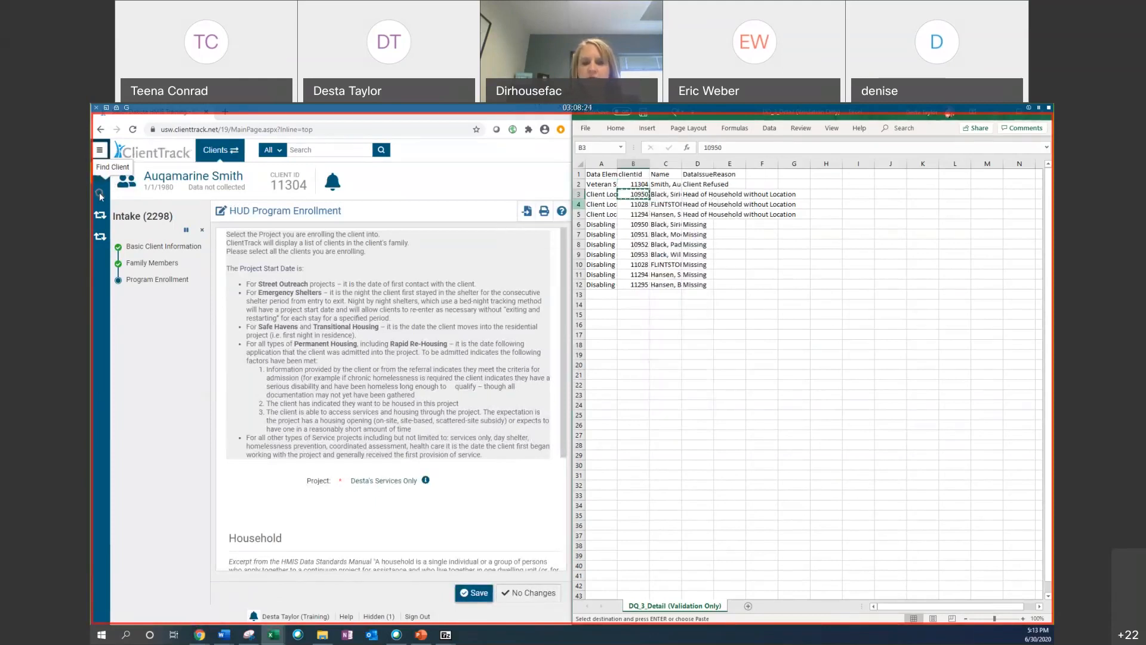
left_click(203, 230)
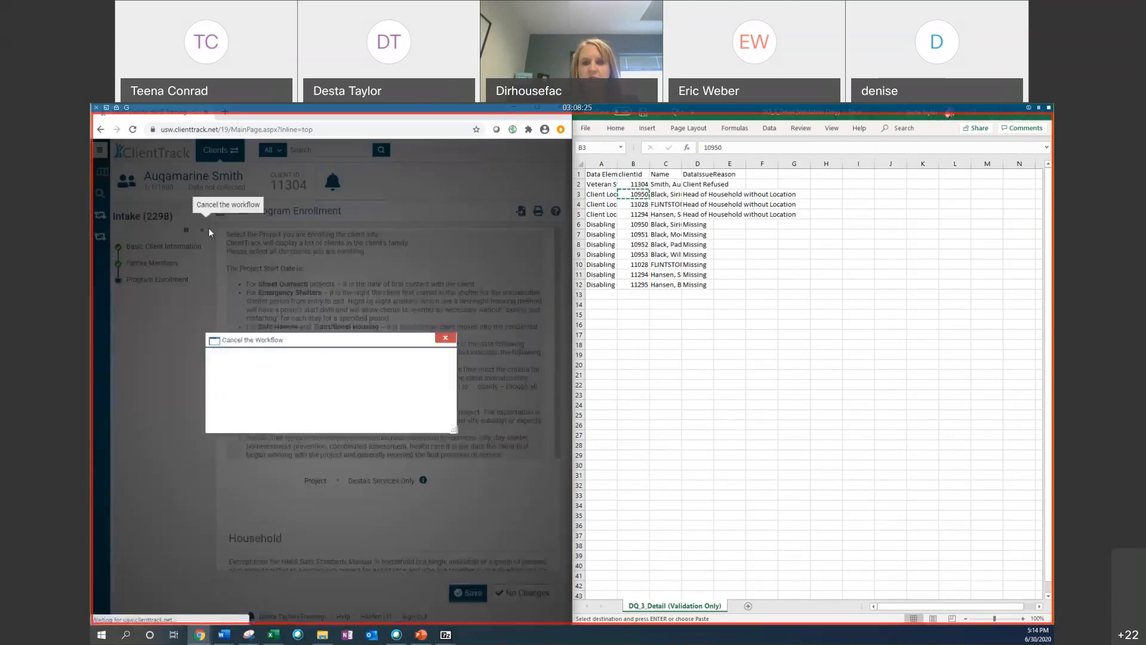
left_click(419, 424)
Step: Find the next client by pasting the copied ID as the Scan Client ID
left_click(101, 193)
right_click(313, 355)
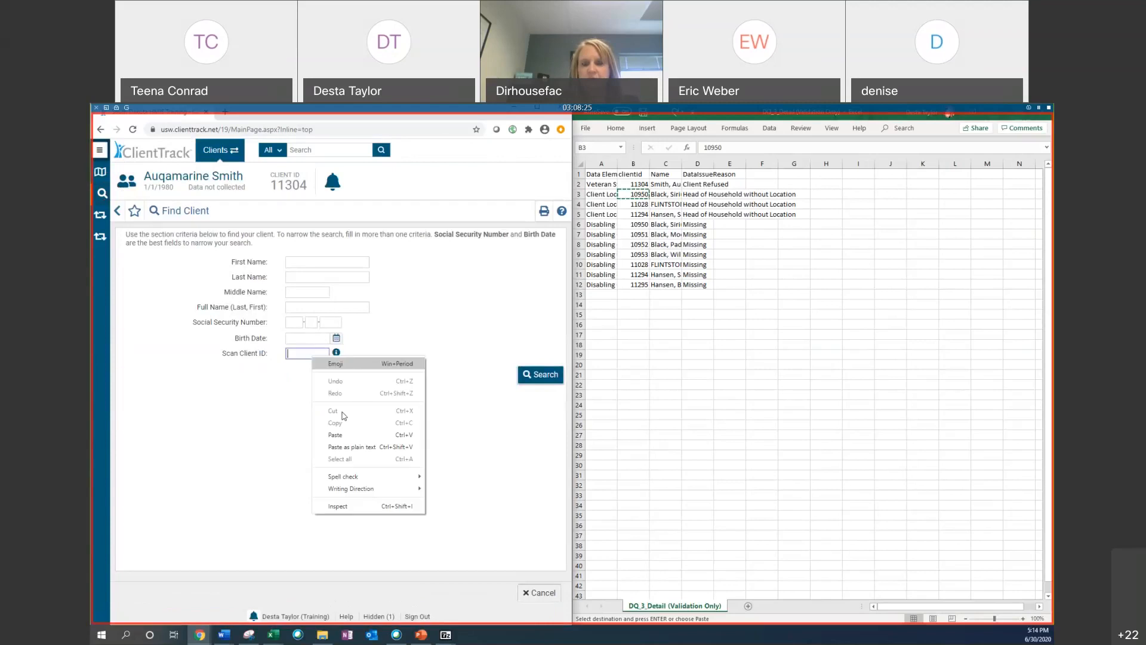
left_click(344, 416)
left_click(540, 374)
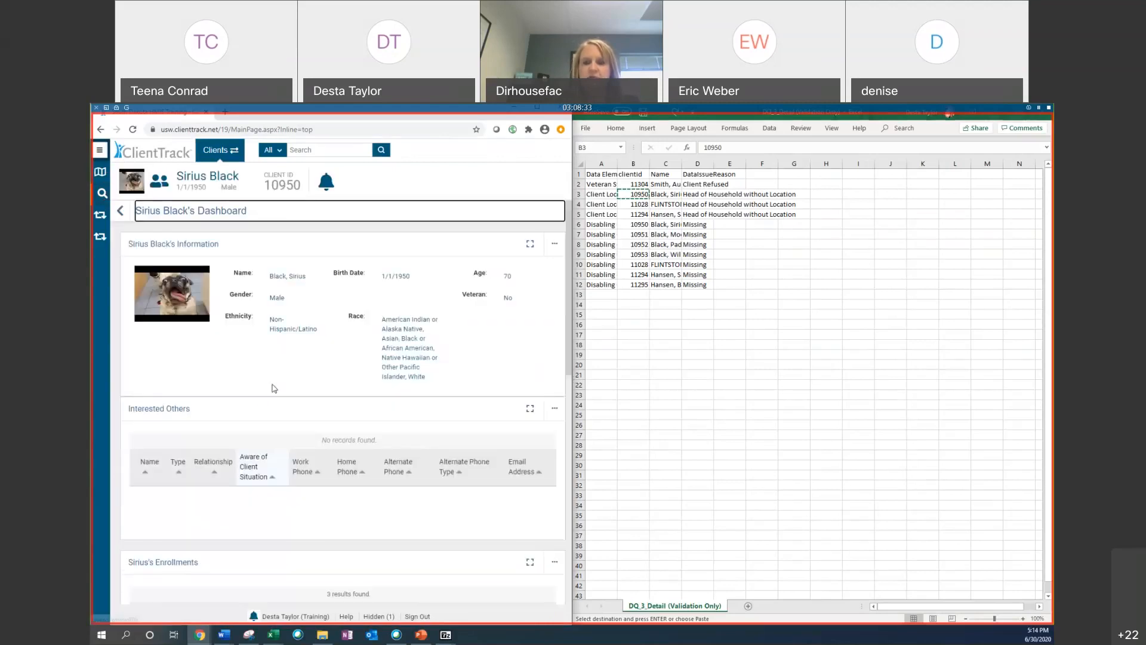
Step: Open the project entry workflow of the client's active Services Only enrollment
scroll(249, 366, "down", 5)
scroll(249, 367, "down", 1)
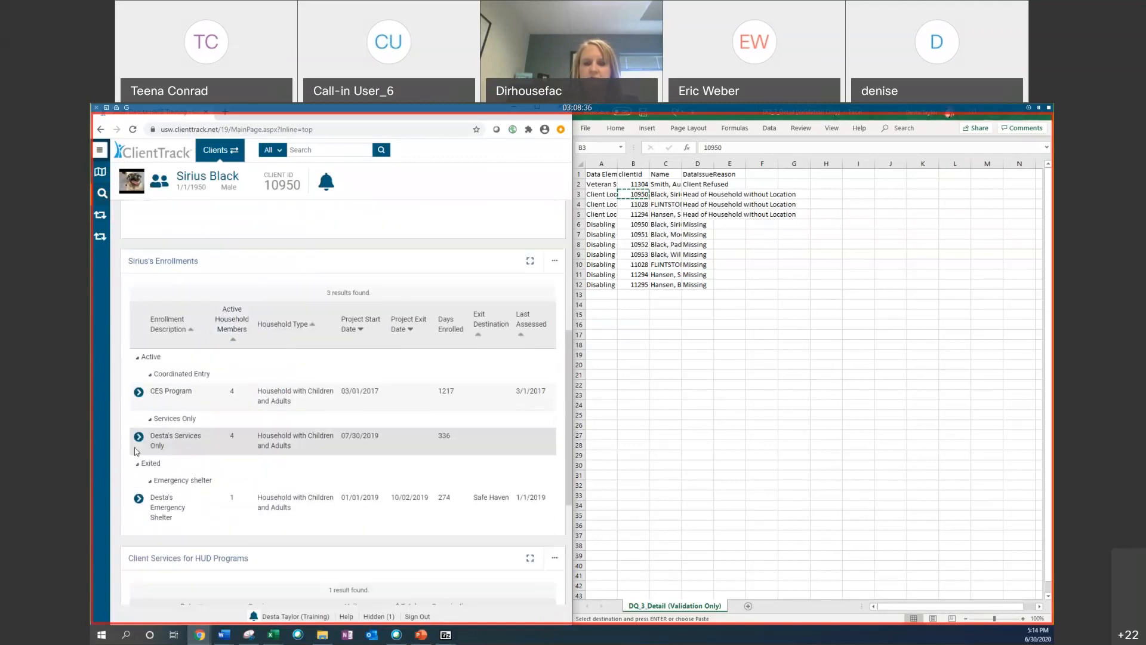
left_click(138, 438)
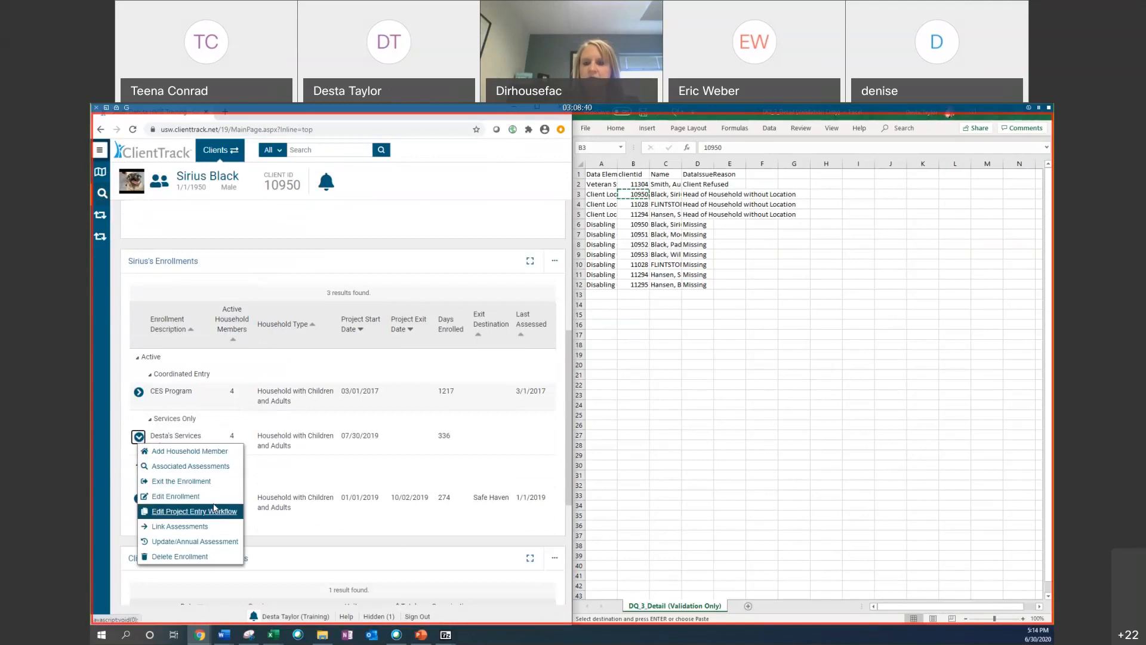
left_click(214, 515)
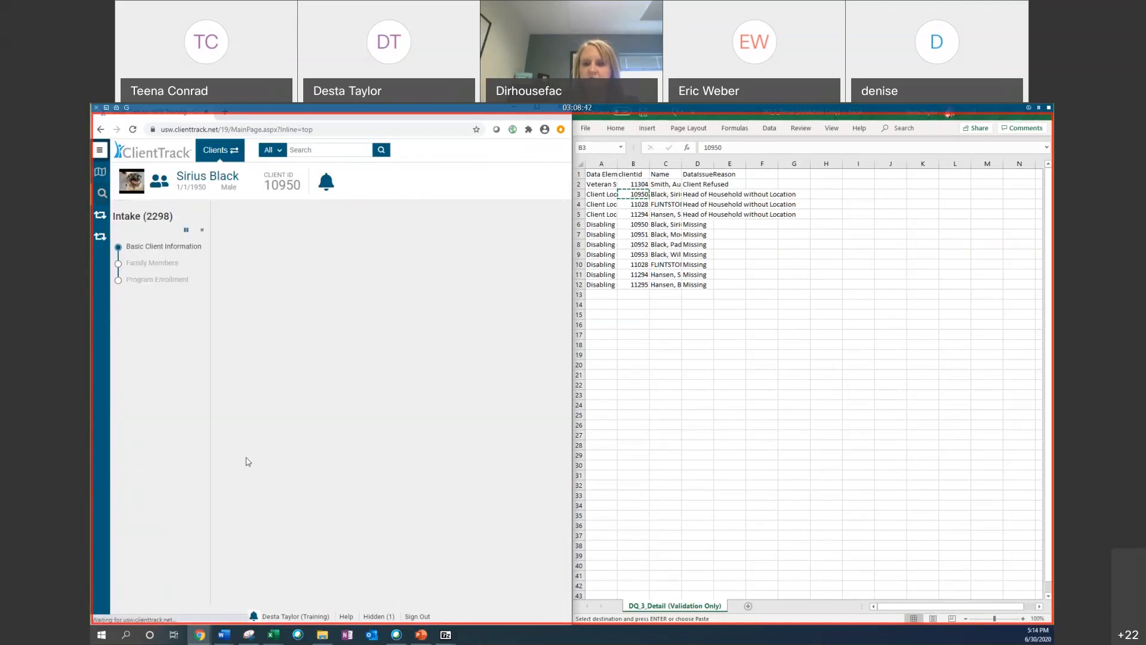
Step: Advance through the basic client information, family members and program enrollment pages without making changes
scroll(352, 304, "down", 2)
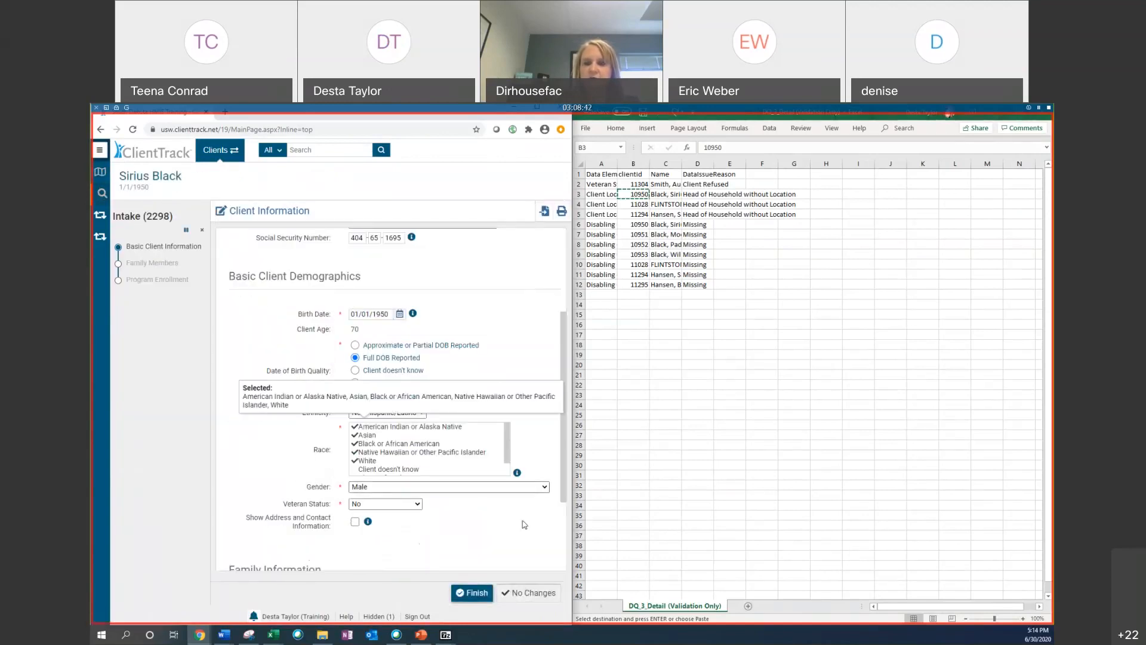
left_click(524, 595)
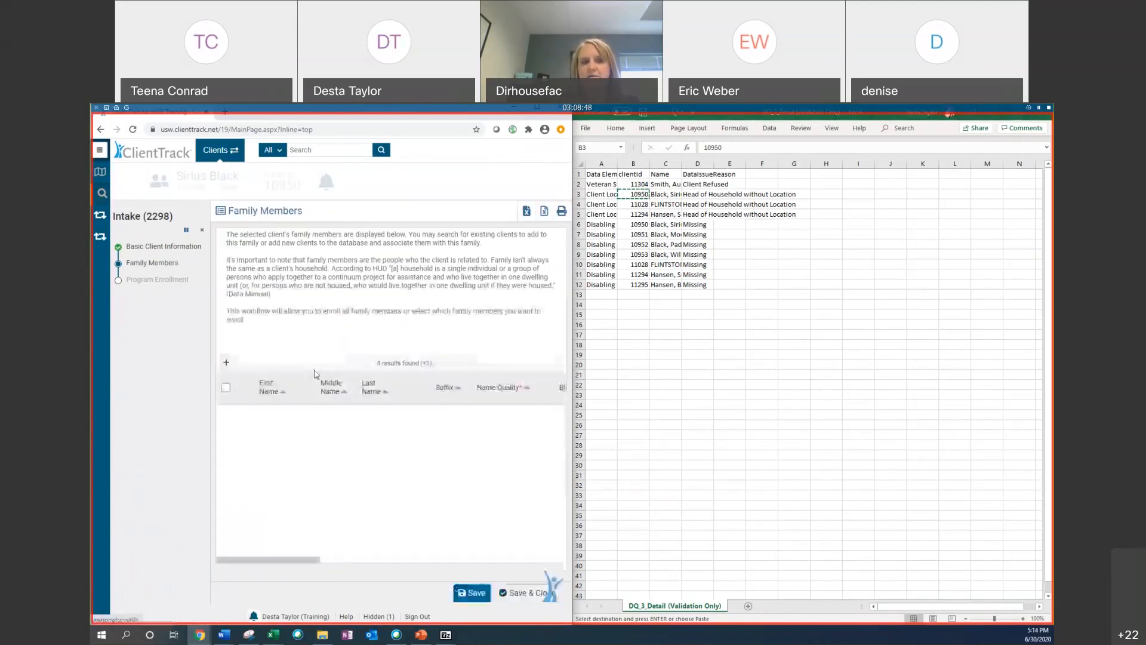
left_click(545, 597)
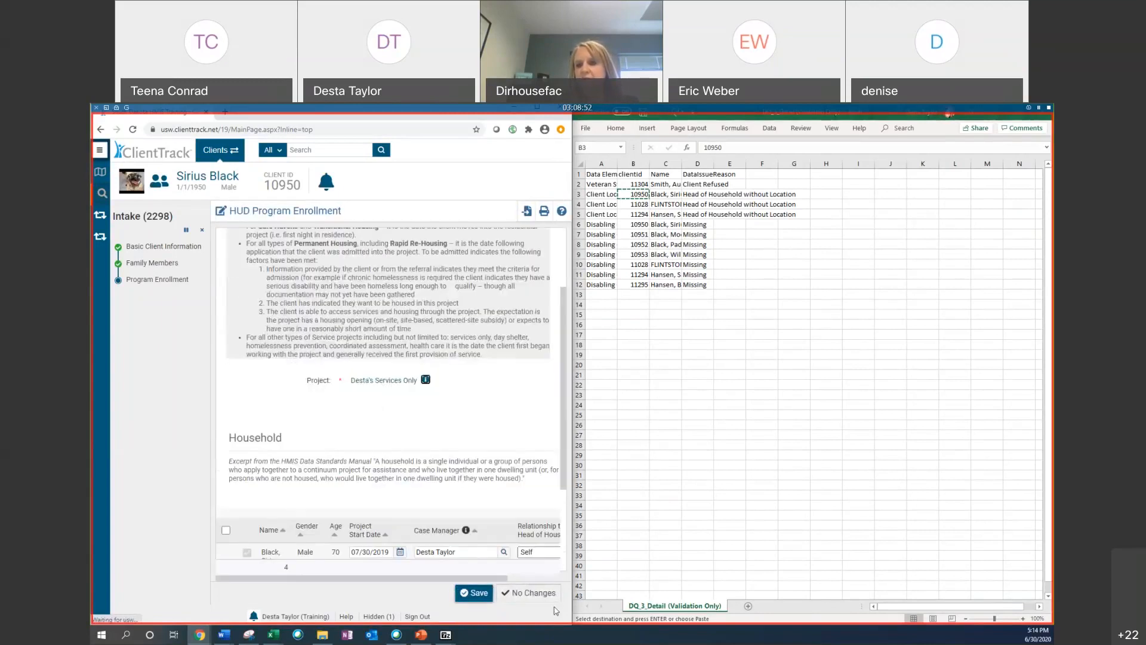
left_click(539, 596)
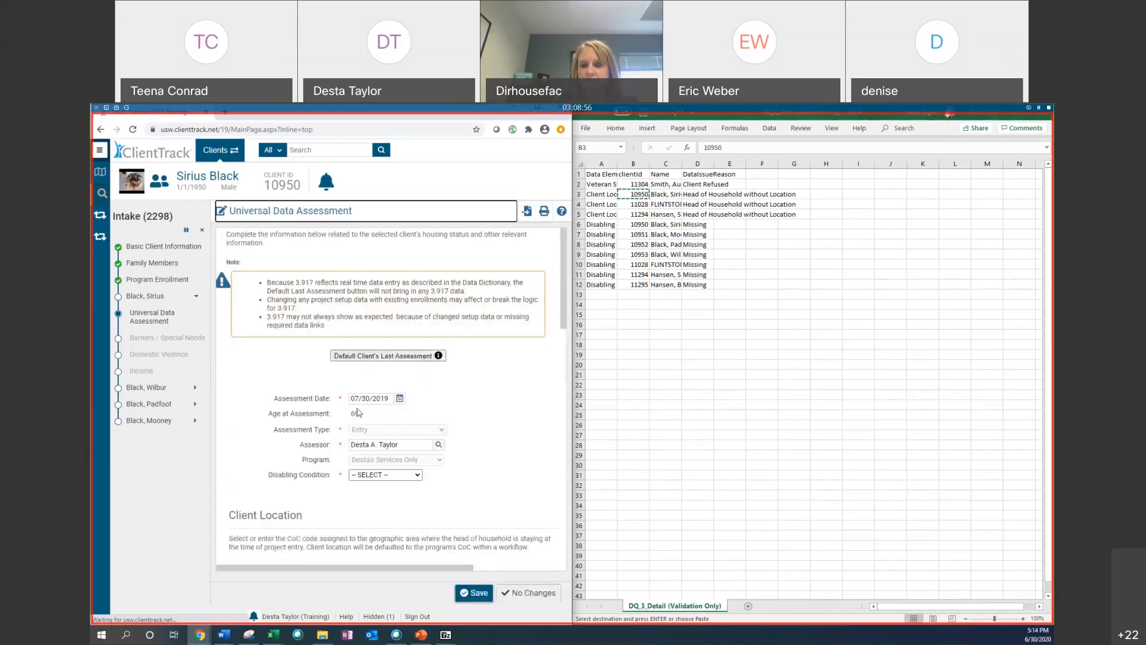
scroll(357, 412, "down", 1)
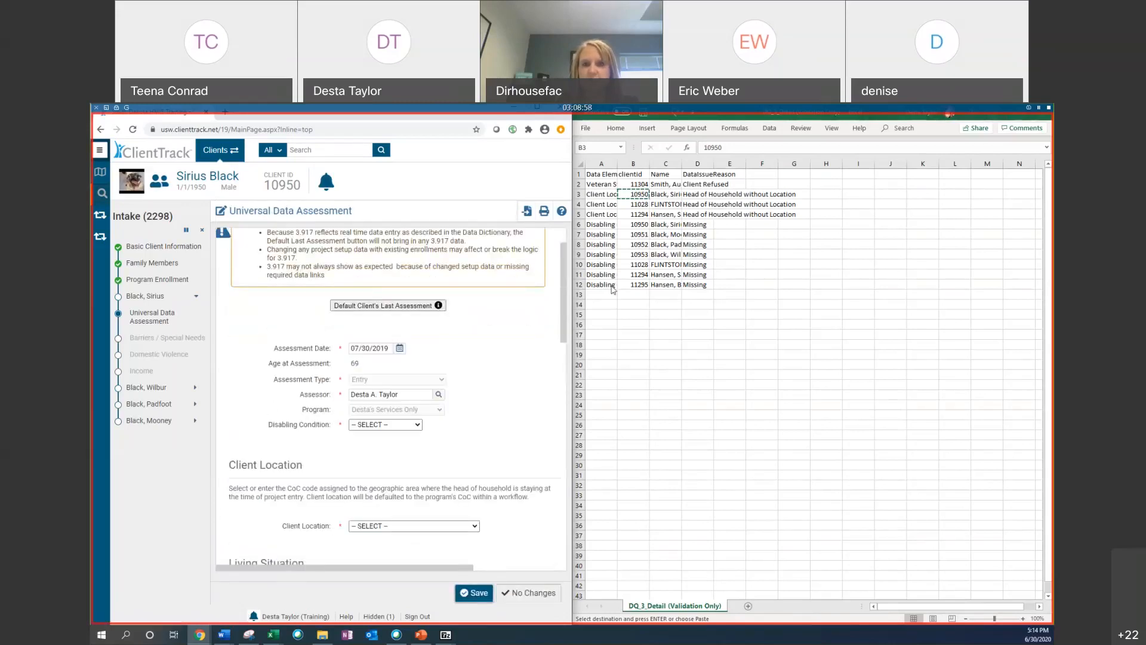
scroll(459, 319, "down", 1)
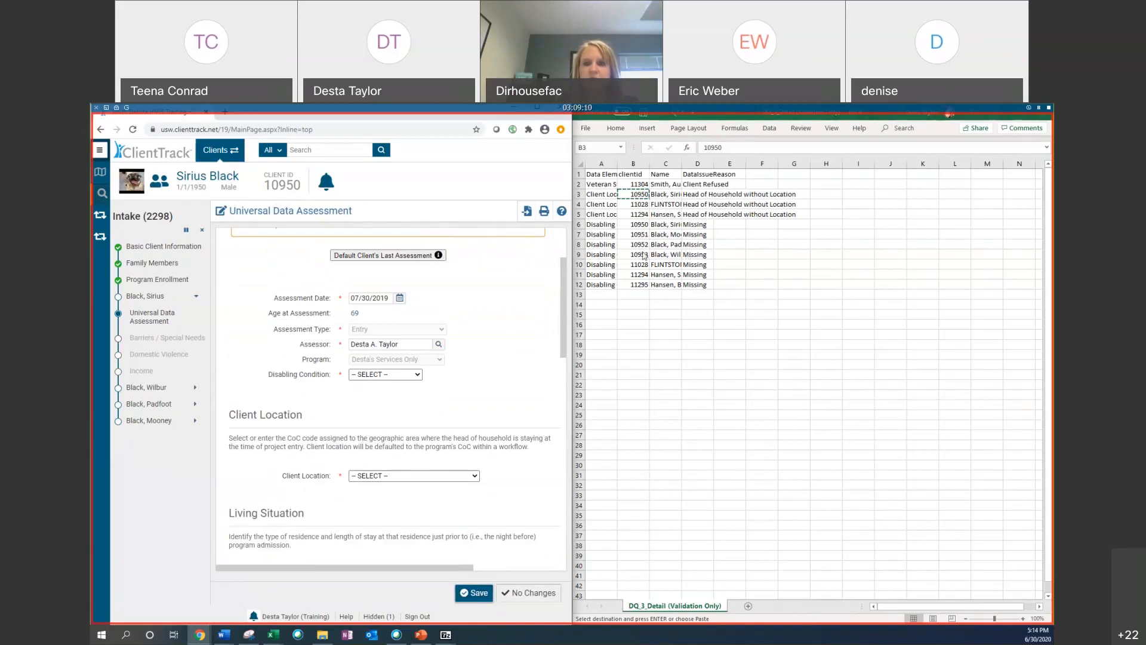
left_click(669, 220)
key("Down")
key("Down")
key("Down")
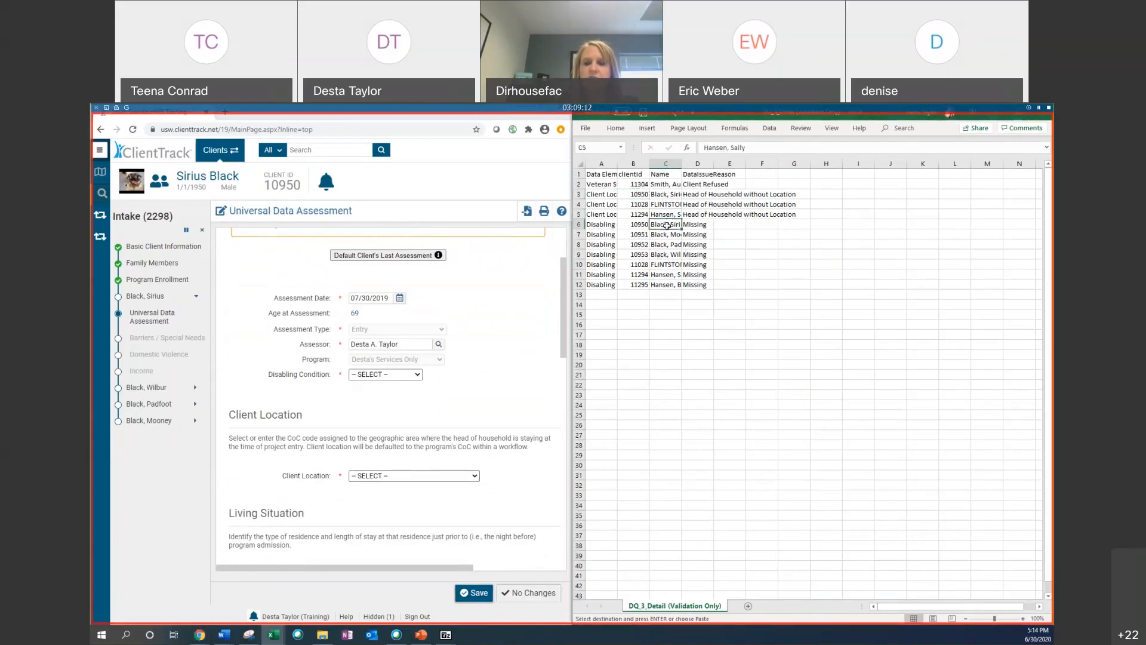
key("ctrl+v")
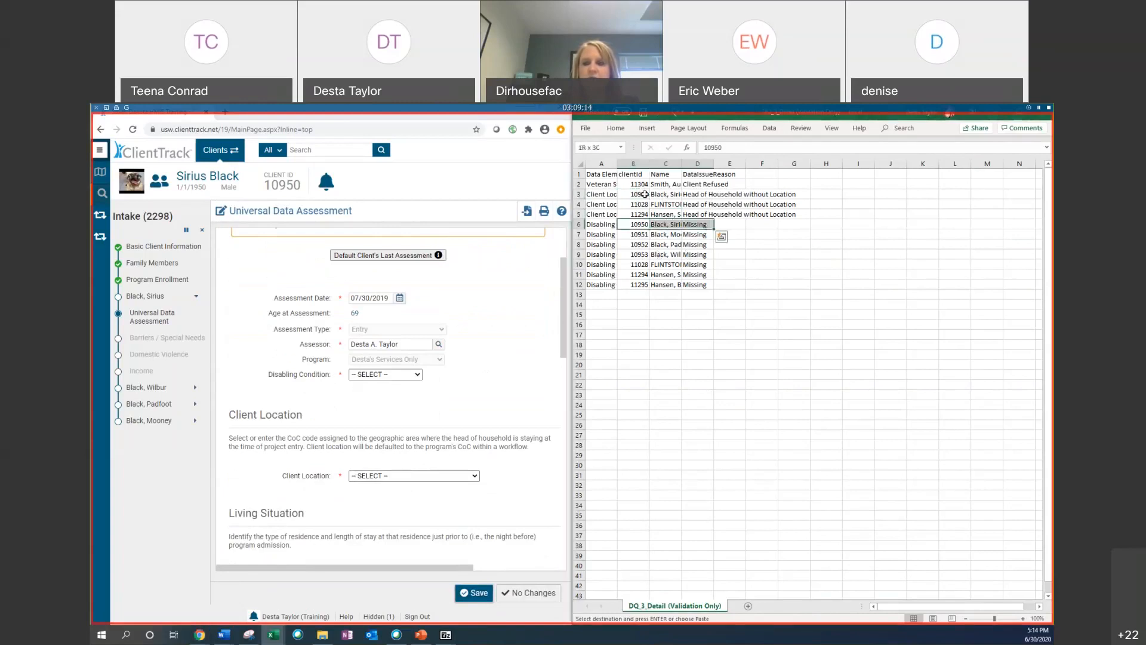
left_click_drag(627, 194, 708, 205)
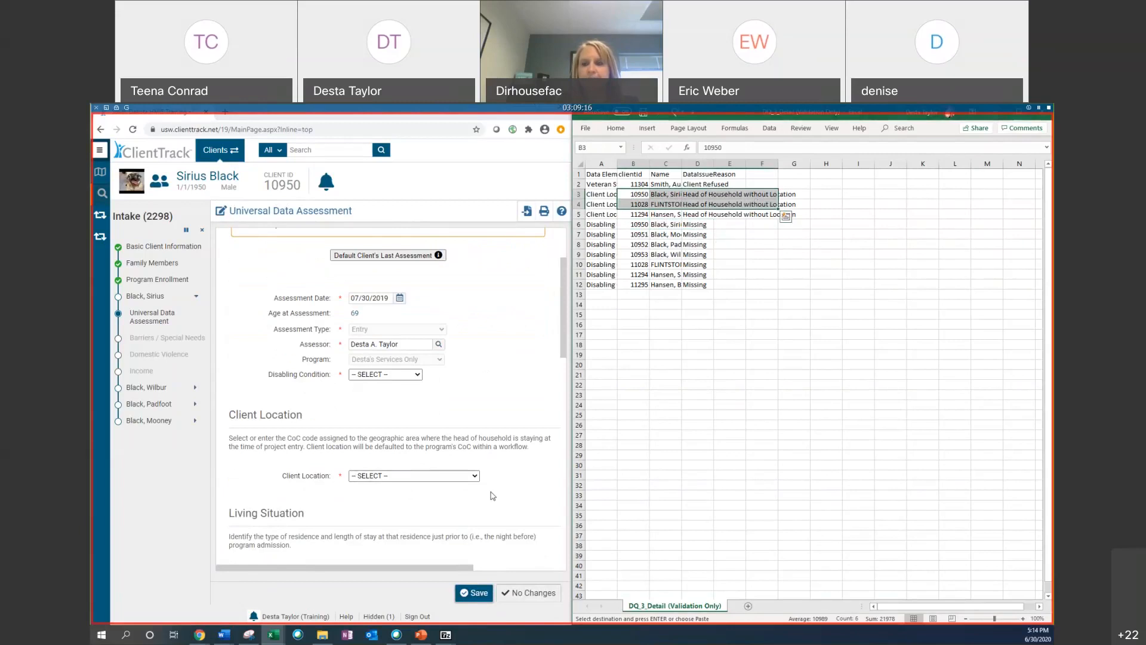
Step: Set Disabling Condition to No and Client Location to SD-500 - South Dakota Statewide CoC, then try to save the assessment
left_click(334, 398)
left_click(364, 375)
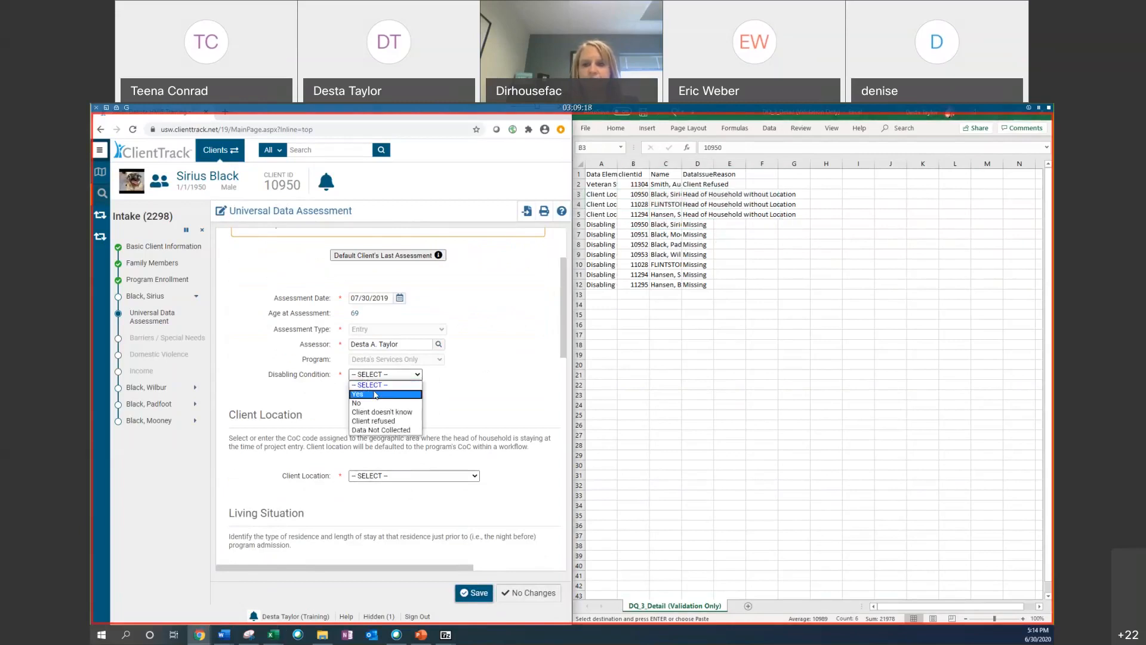
left_click(370, 403)
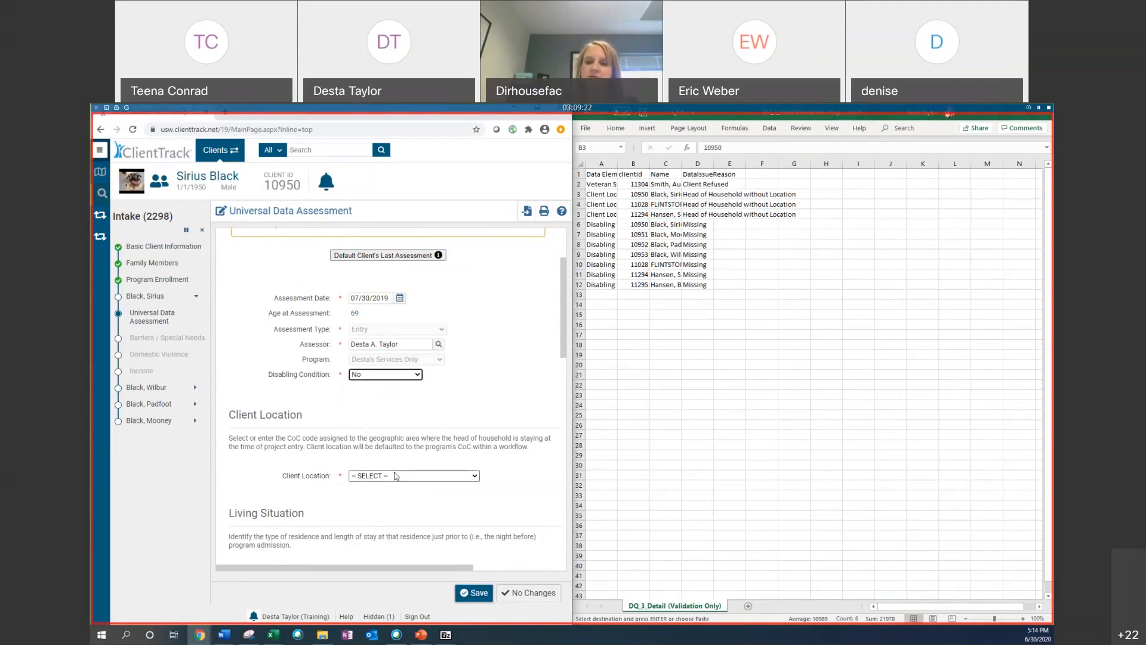
left_click(443, 477)
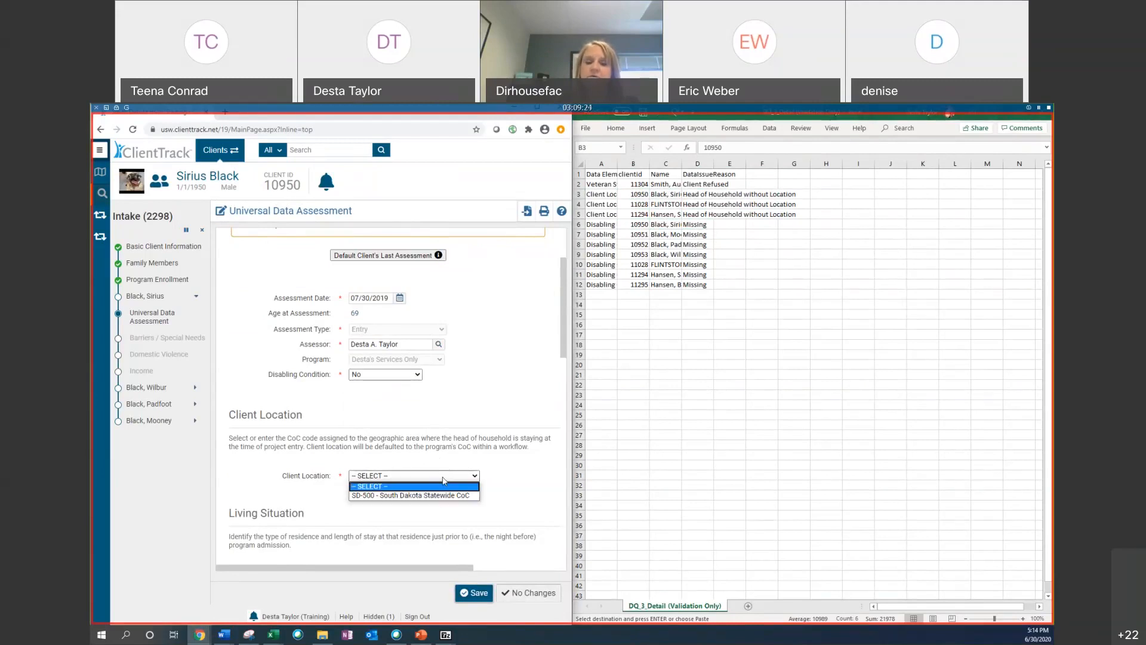
left_click(359, 495)
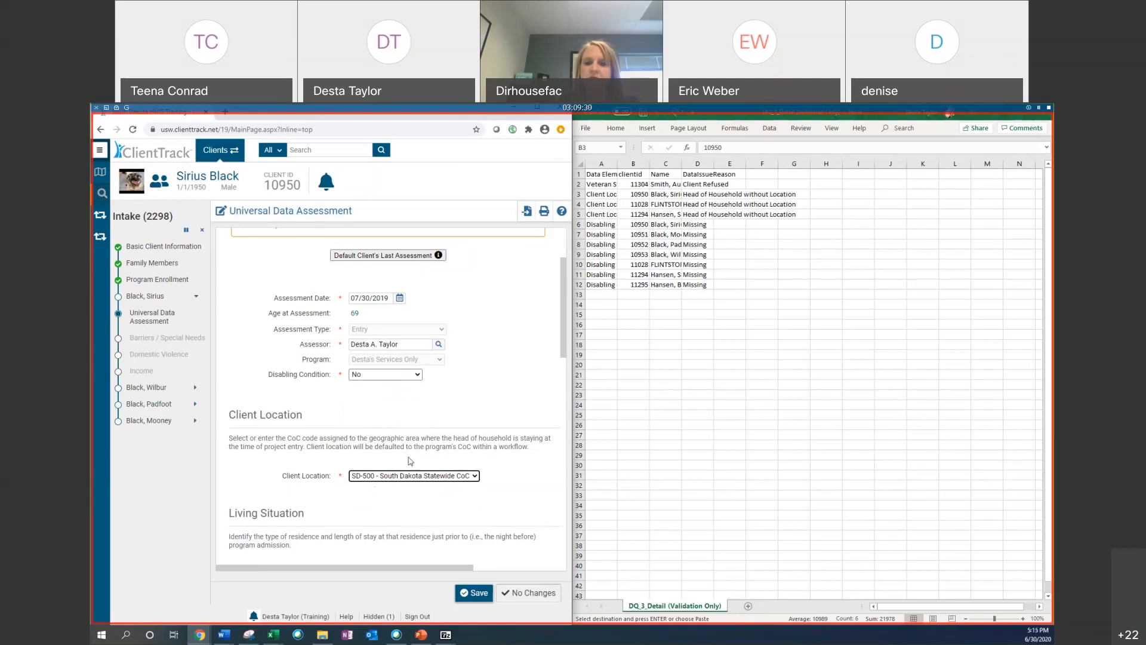
scroll(396, 437, "down", 2)
left_click(478, 593)
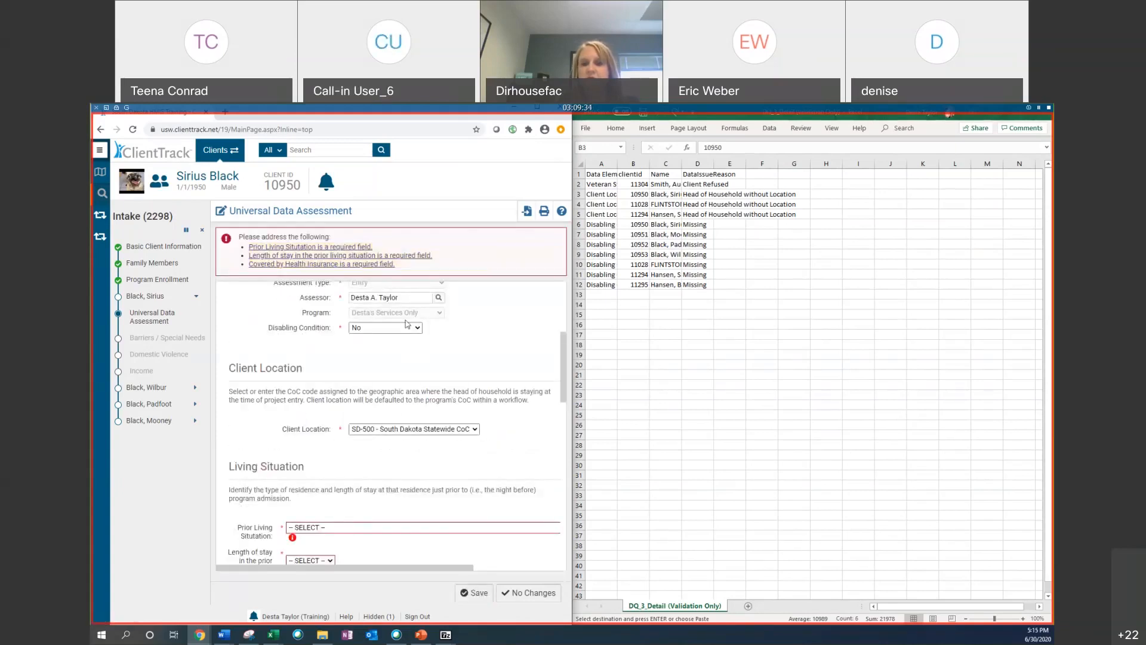
Step: Set Prior Living Situation to Place not meant for habitation and length of stay to One week or more, but less than one month
scroll(328, 378, "down", 3)
left_click(328, 378)
left_click(316, 405)
left_click(316, 407)
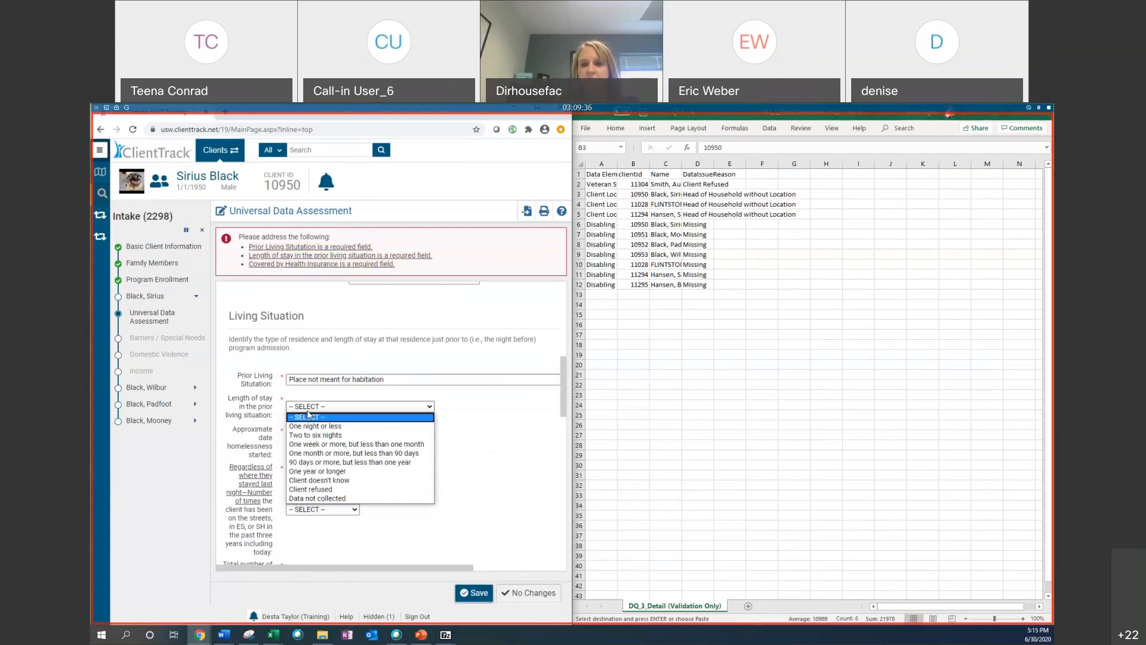
left_click(314, 445)
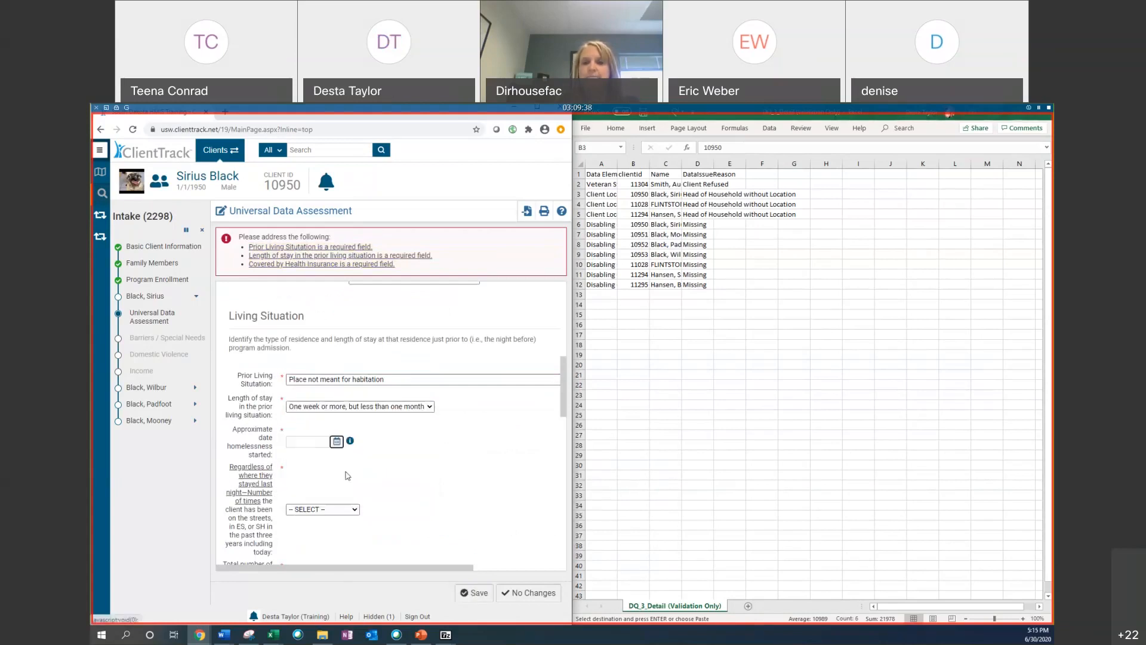
Step: Fill in homelessness history: start date 06/16/2020, Four or more times homeless, and 5 months homeless in three years
left_click(336, 442)
left_click(379, 506)
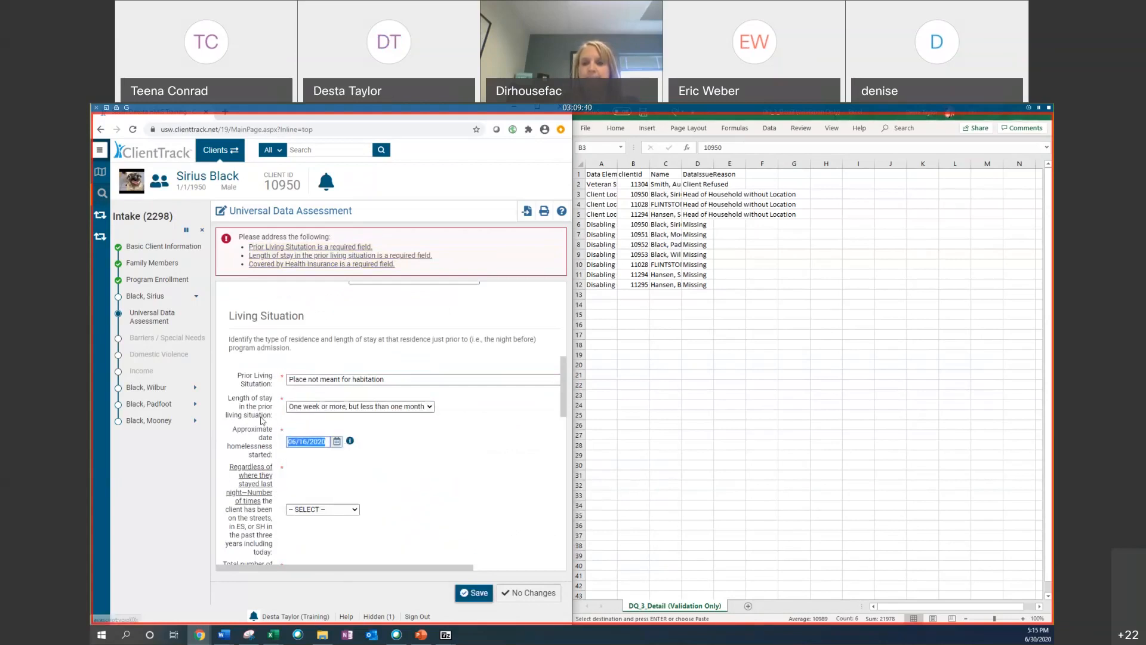
scroll(293, 421, "down", 3)
left_click(322, 358)
left_click(321, 408)
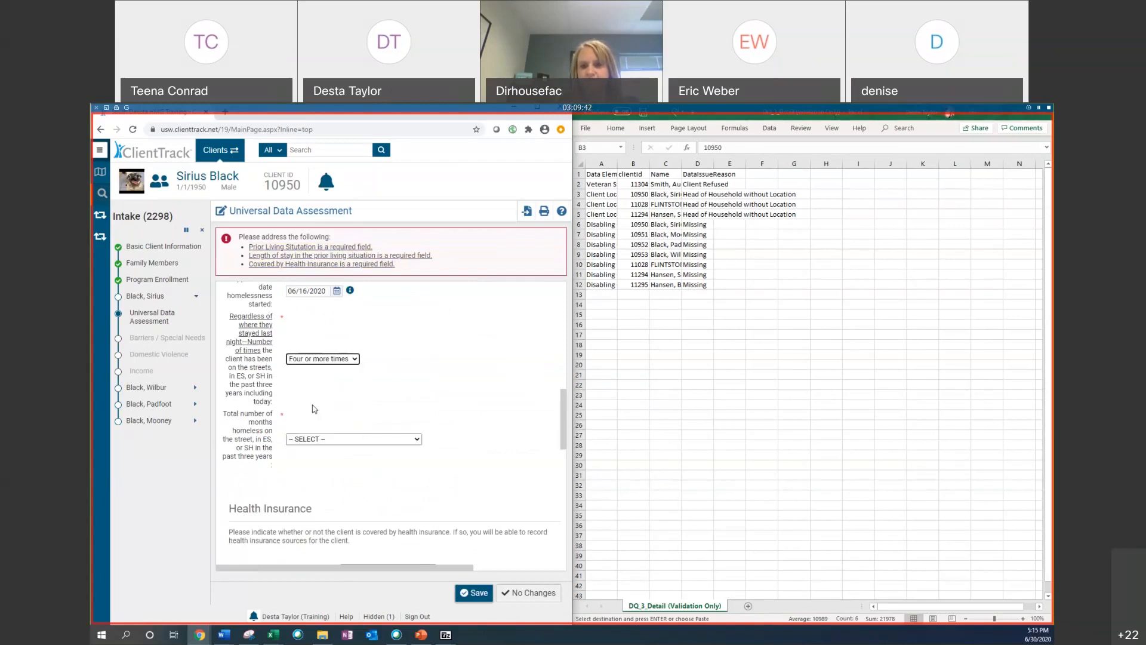
left_click(318, 441)
left_click(314, 497)
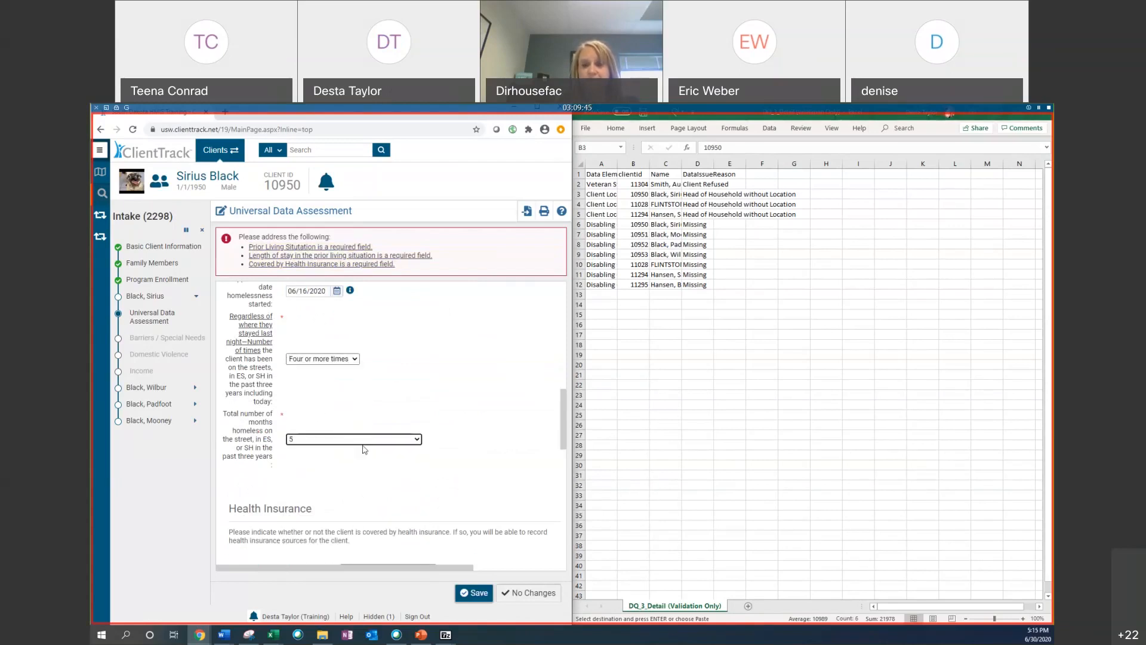
Step: Review the filled living situation and homelessness fields of the assessment
scroll(361, 391, "up", 5)
scroll(362, 388, "up", 3)
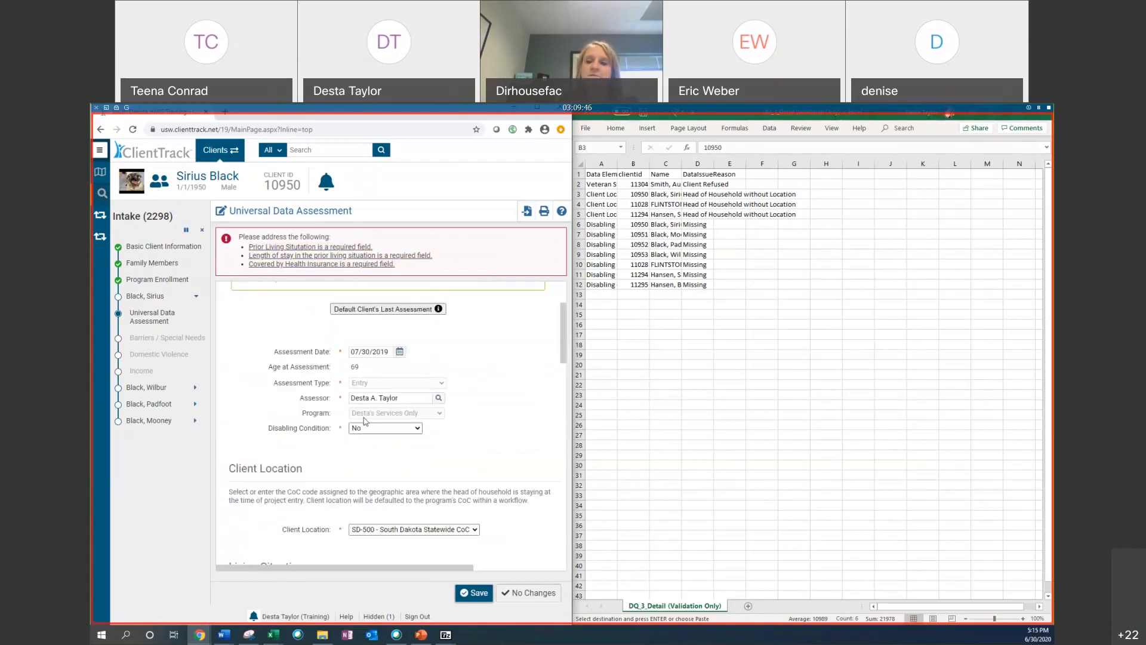
scroll(368, 430, "down", 8)
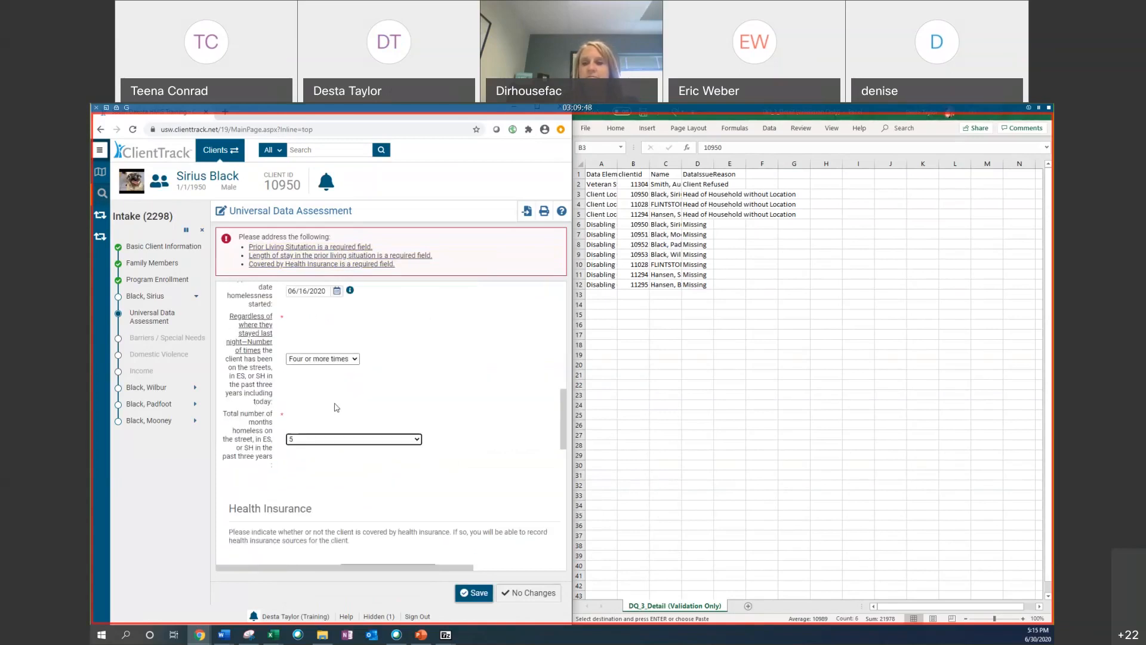
scroll(307, 416, "down", 1)
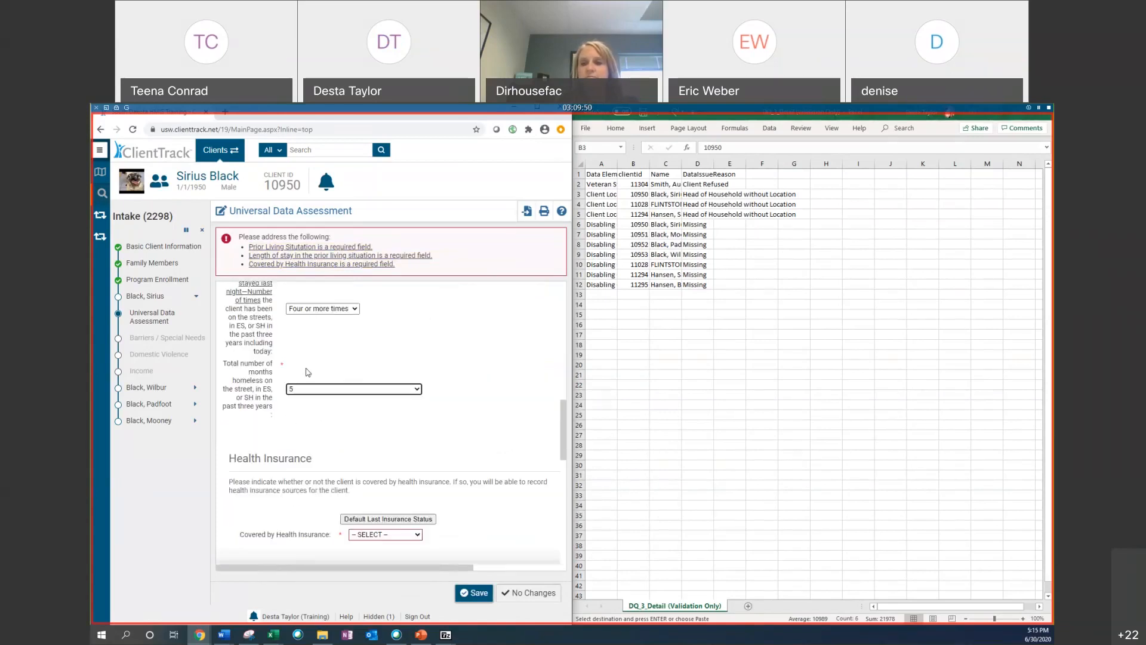
scroll(305, 412, "up", 2)
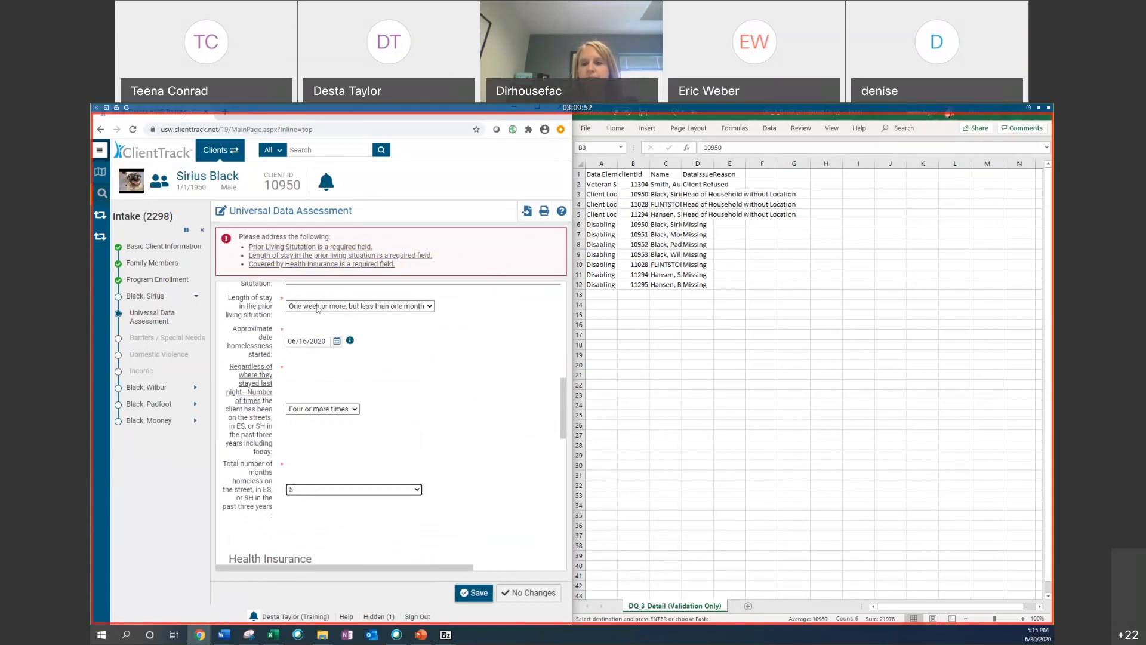
scroll(317, 308, "up", 3)
scroll(264, 334, "down", 10)
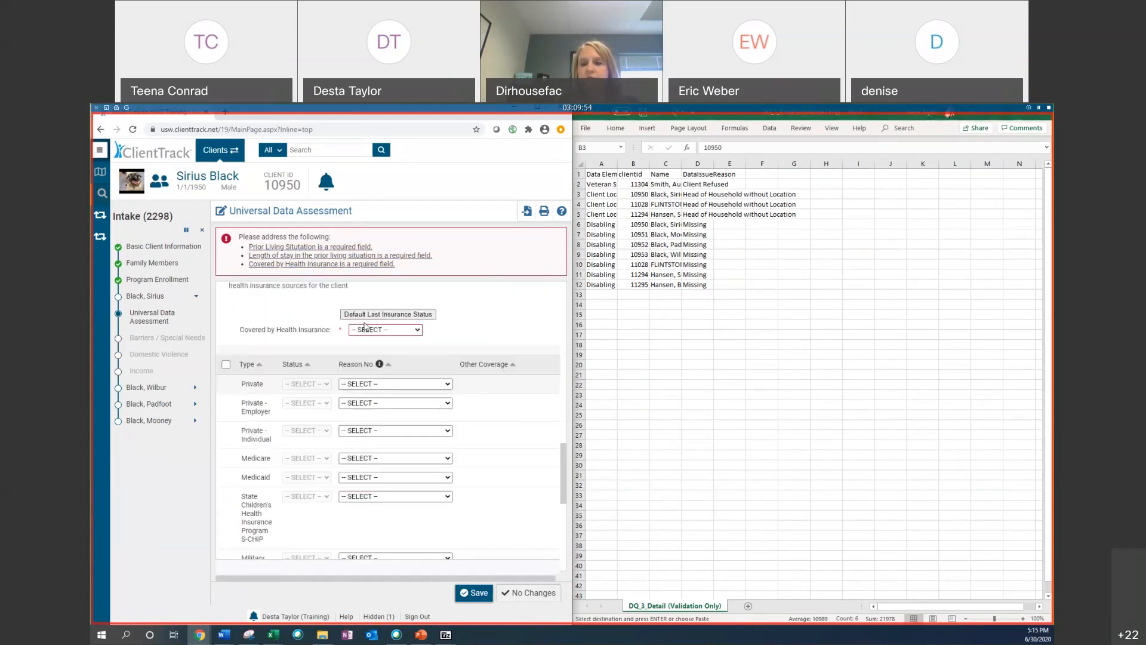
Step: Set Covered by Health Insurance to No and save the Universal Data Assessment
scroll(264, 334, "up", 1)
left_click(385, 333)
left_click(370, 360)
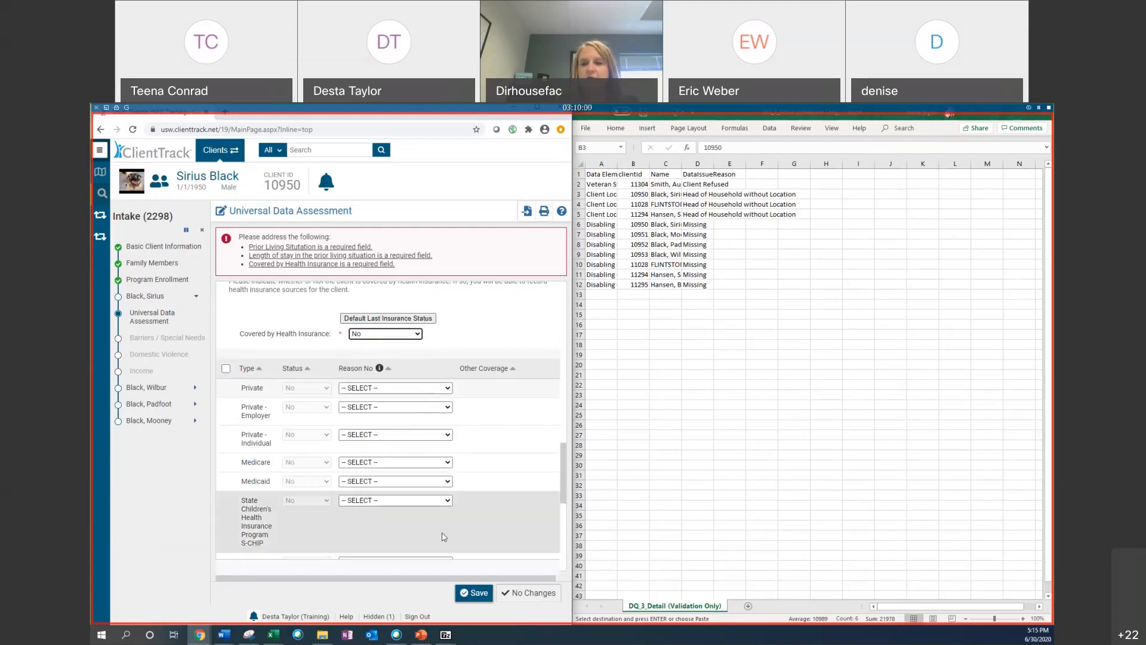
left_click(471, 592)
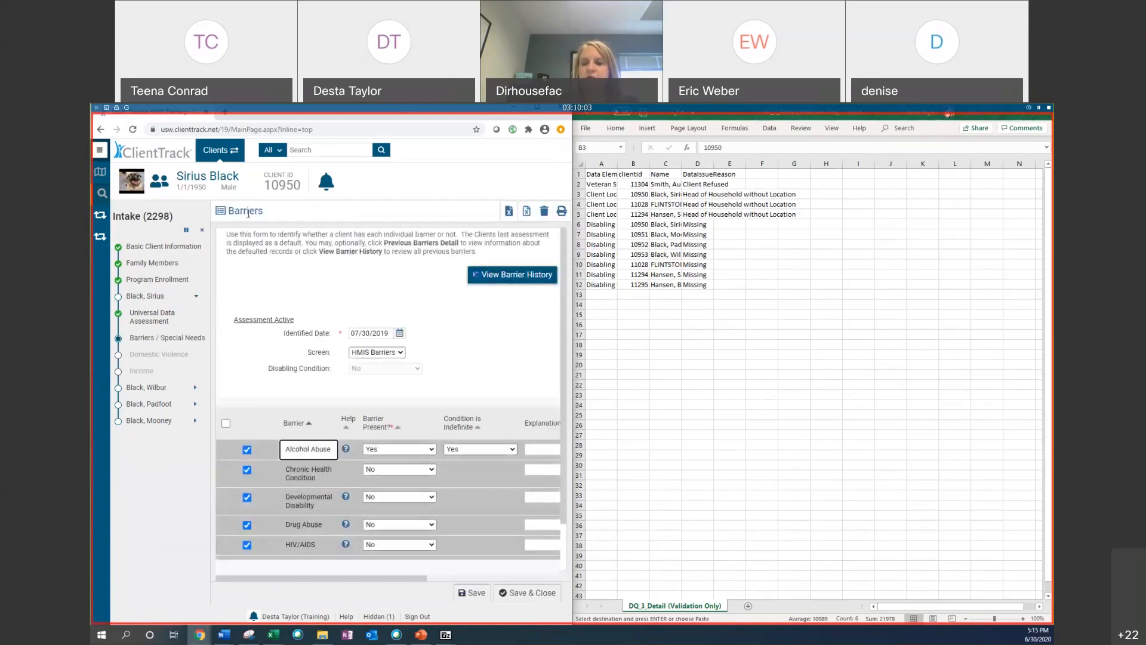
Step: Cancel the intake workflow and copy the third Disabling row's client ID from the spreadsheet
left_click(202, 230)
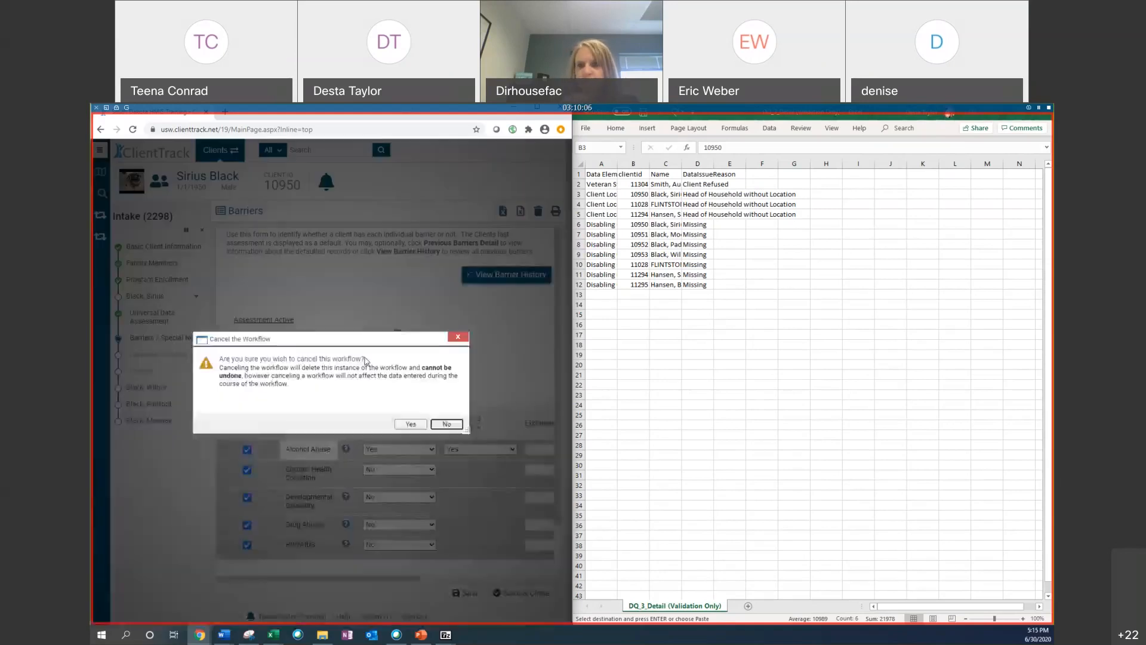
left_click(406, 424)
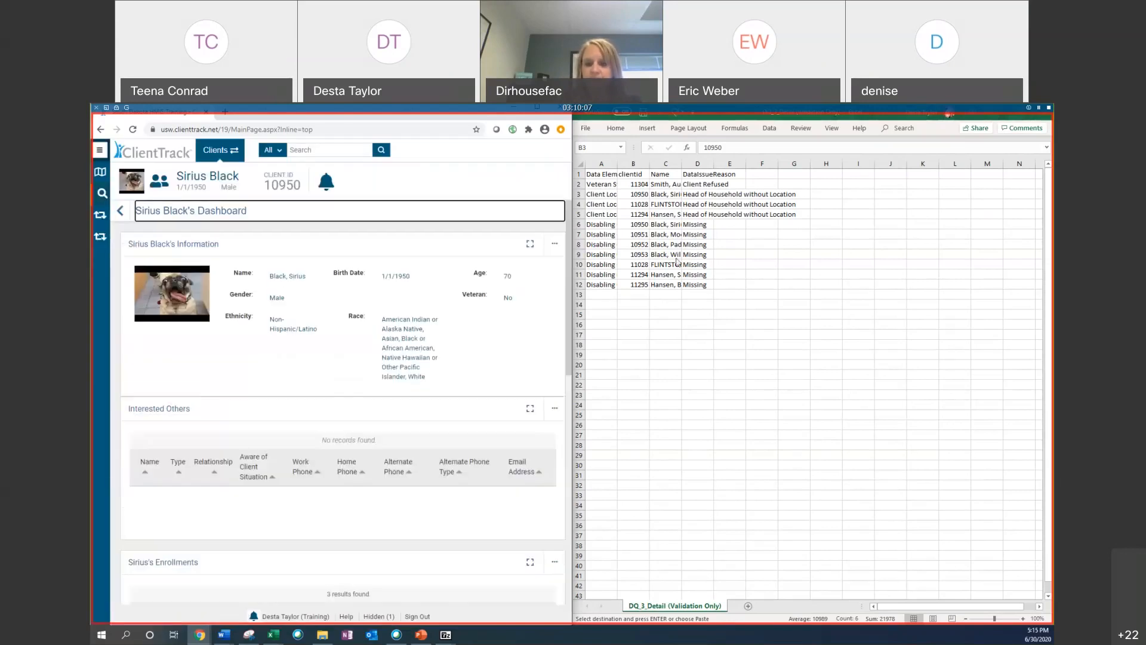
left_click(634, 244)
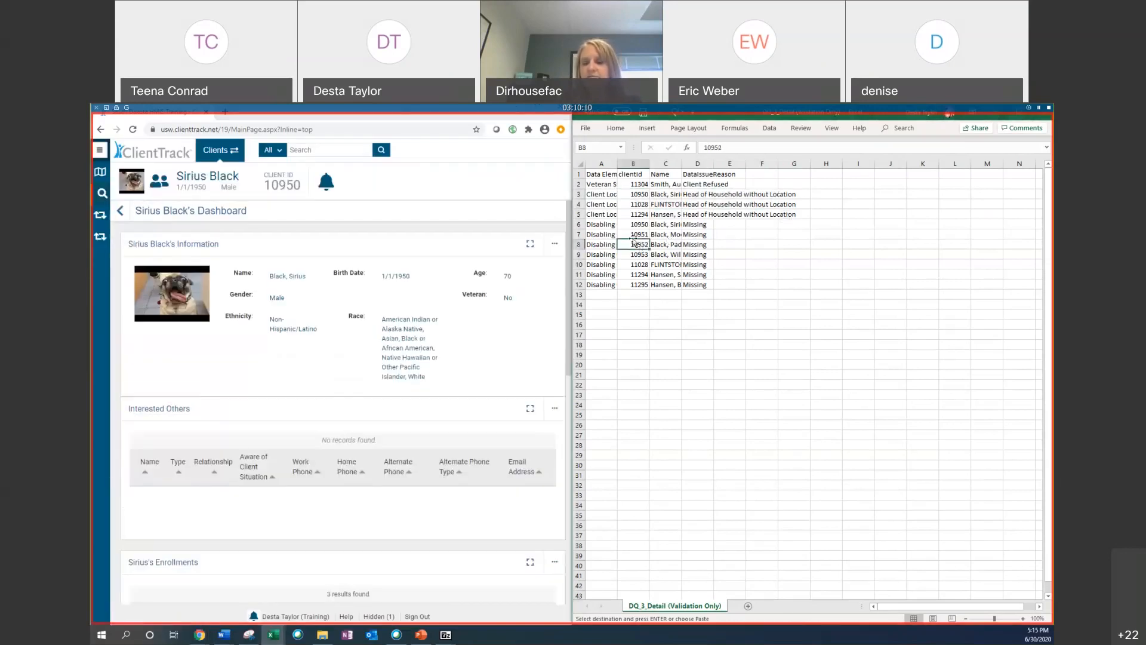
right_click(632, 244)
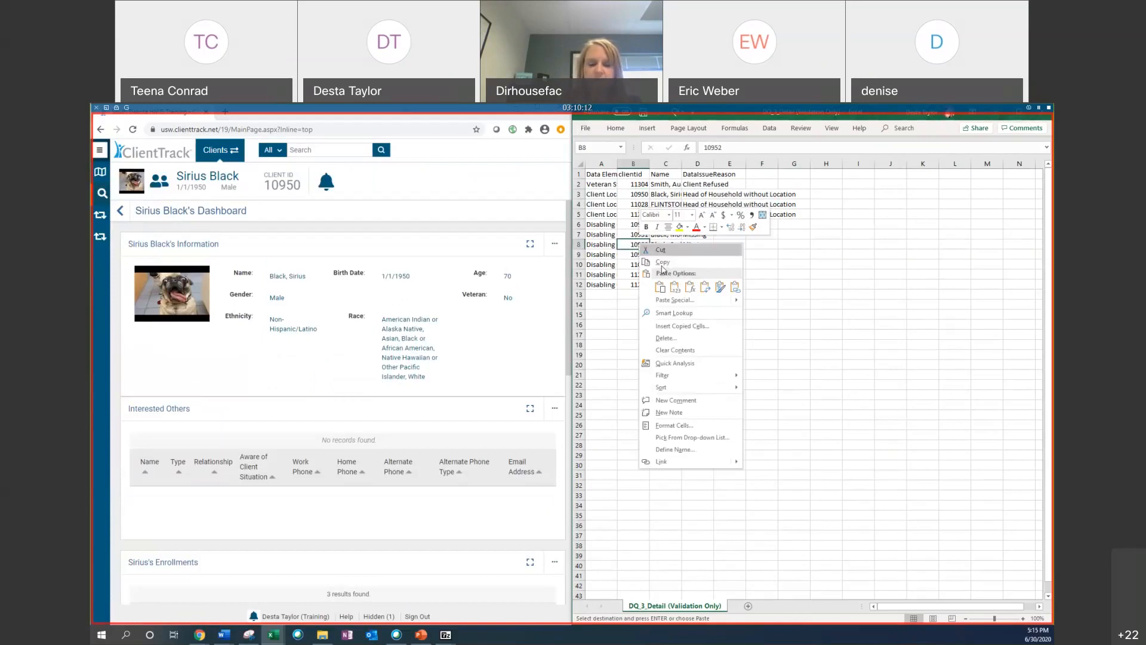
Step: Find the next client by pasting the copied ID as the Scan Client ID
left_click(102, 193)
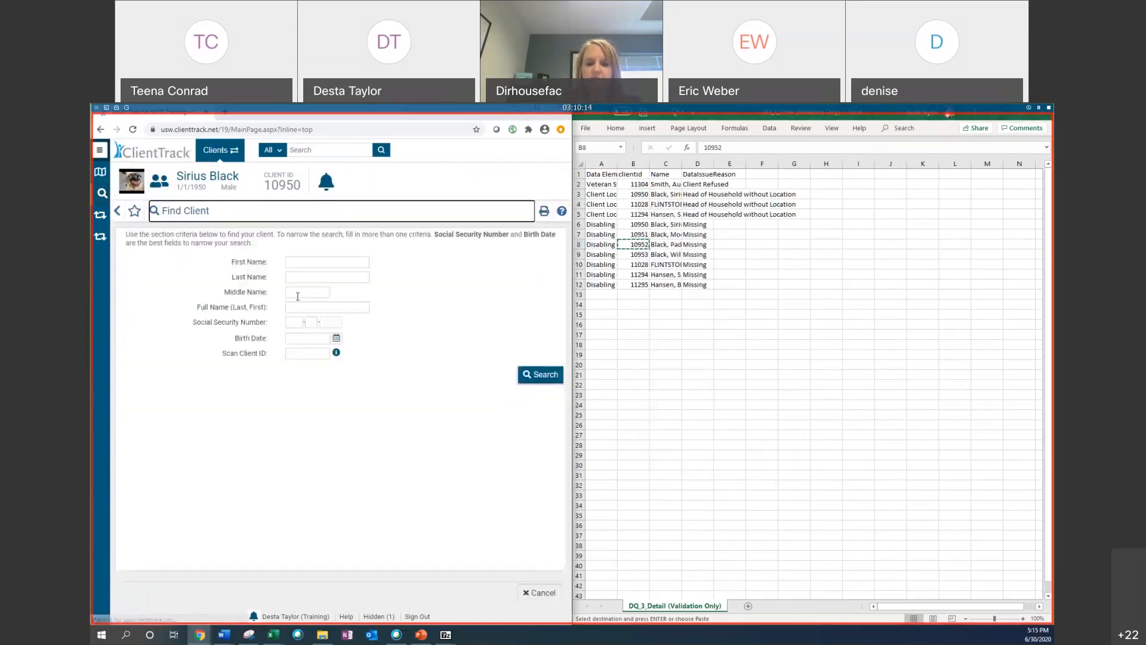
right_click(303, 351)
left_click(323, 434)
left_click(537, 376)
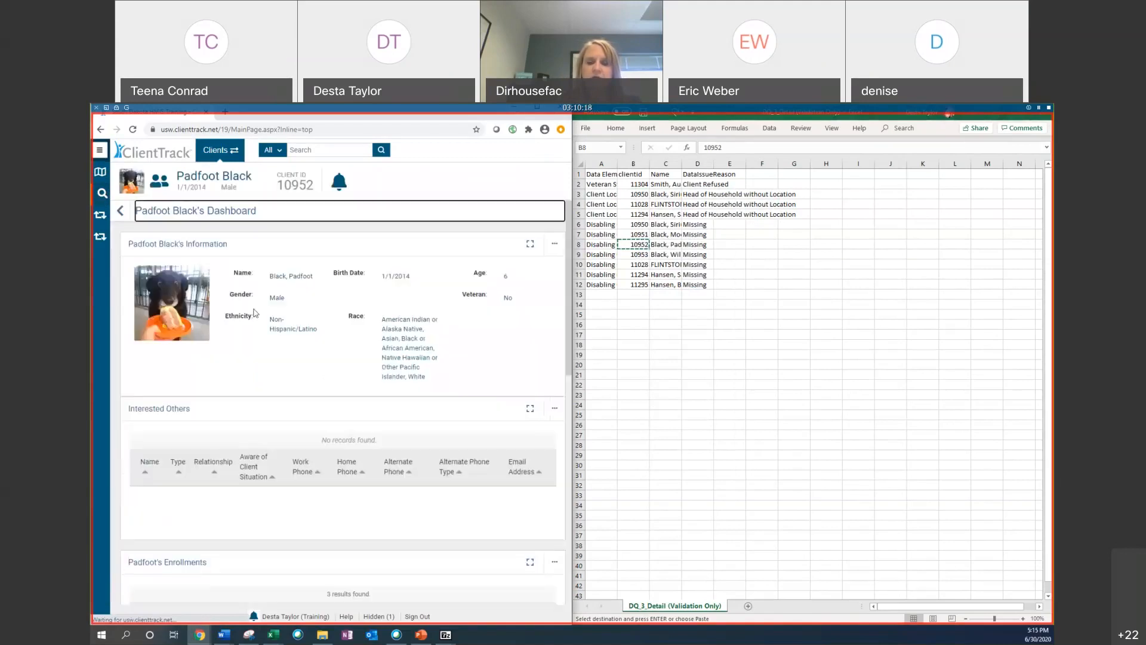
Step: Open the client's Universal Data Assessments list
scroll(230, 319, "down", 2)
left_click(100, 151)
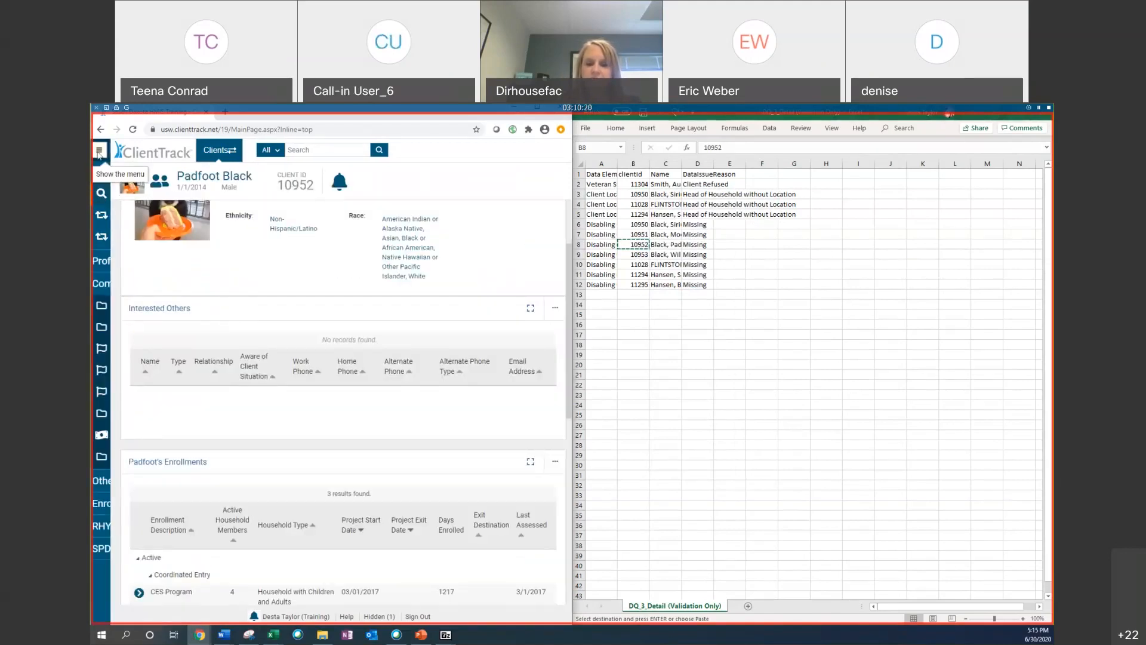
left_click(160, 434)
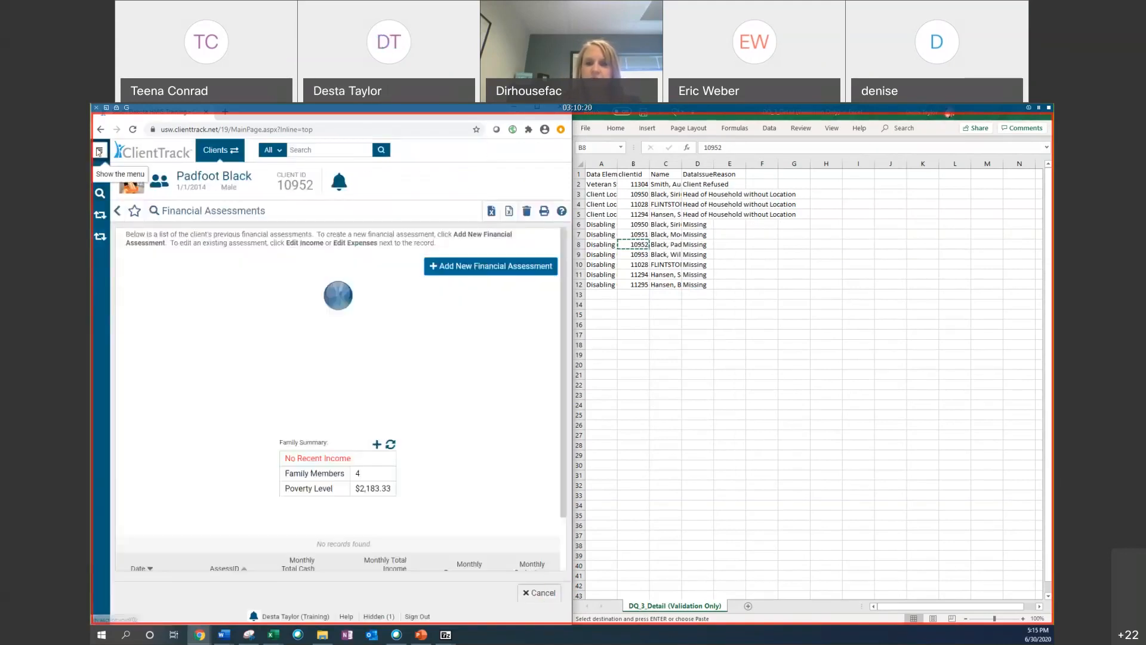
left_click(143, 453)
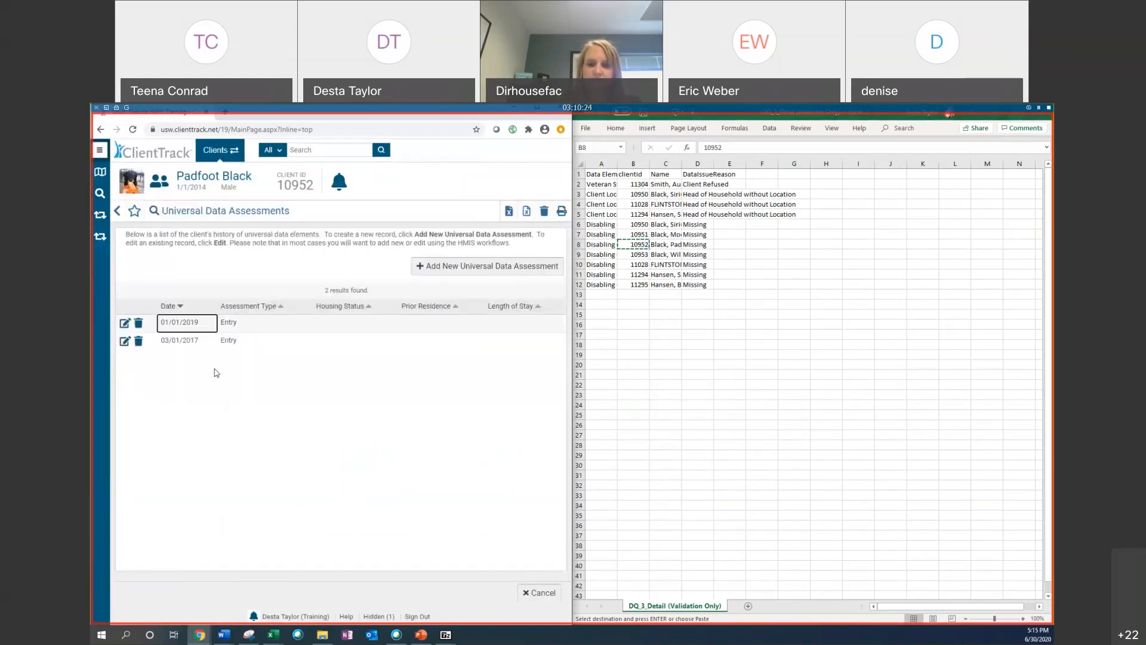
Step: Review the Disabling Condition recorded in each of the client's Universal Data Assessments
left_click(125, 343)
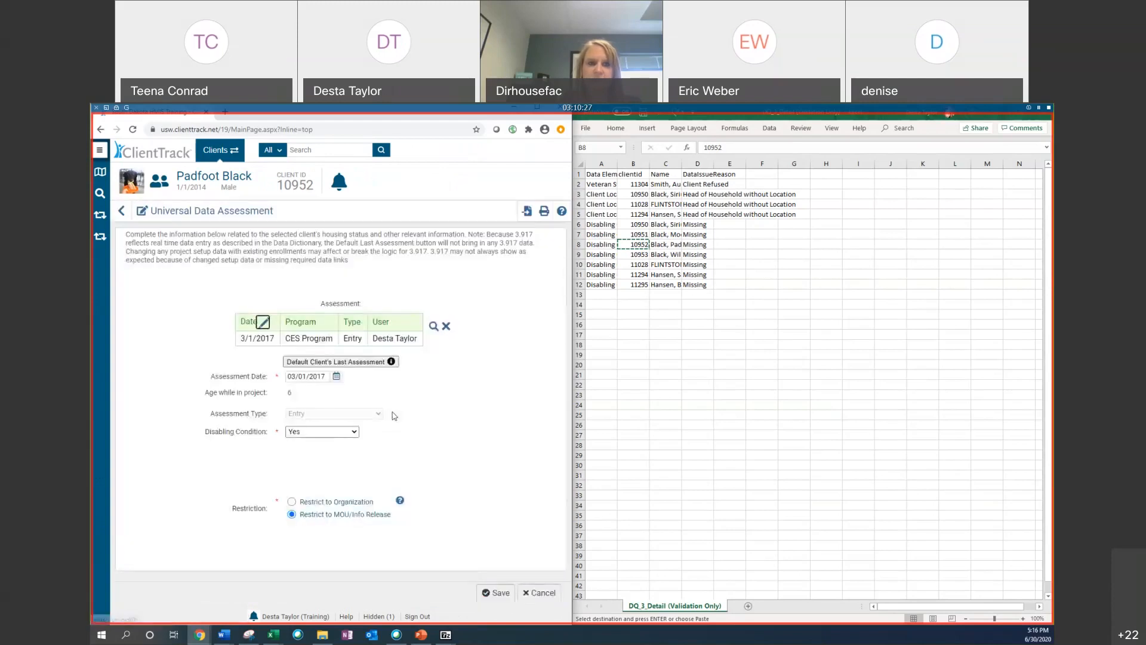
left_click(121, 210)
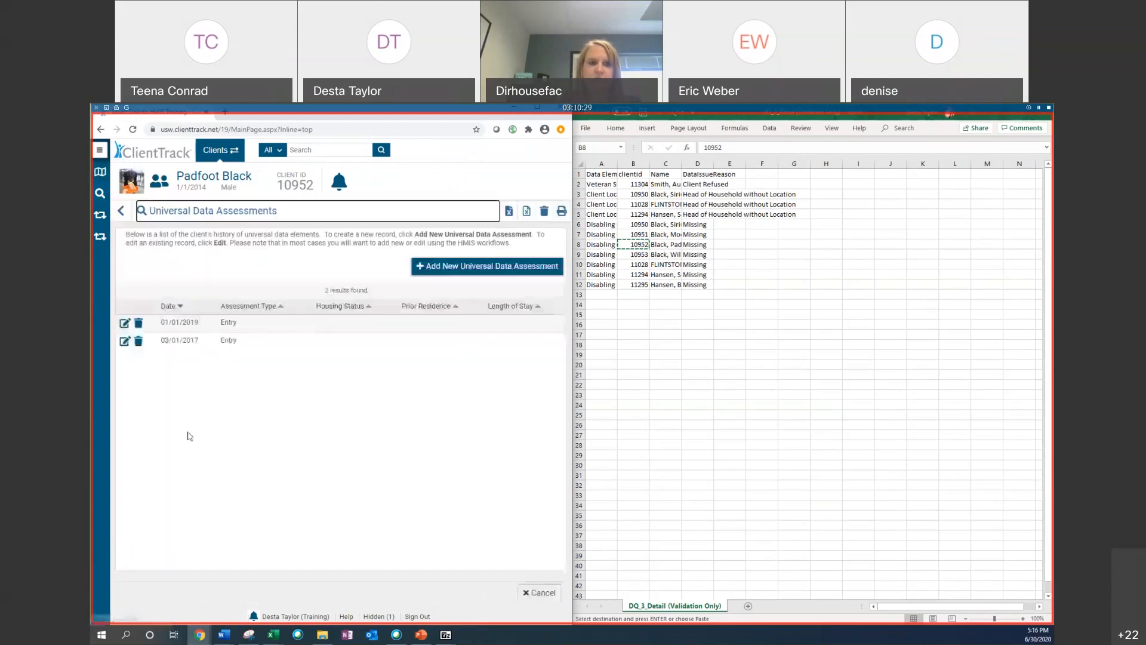
left_click(125, 323)
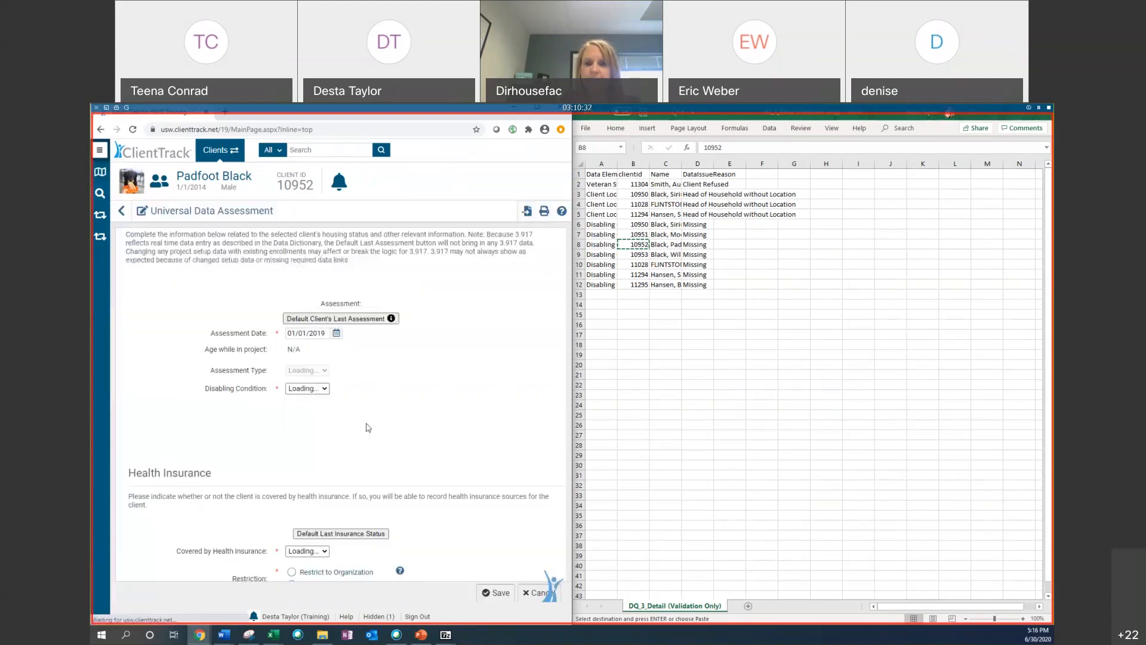
scroll(369, 427, "down", 1)
scroll(368, 428, "down", 3)
scroll(369, 427, "up", 3)
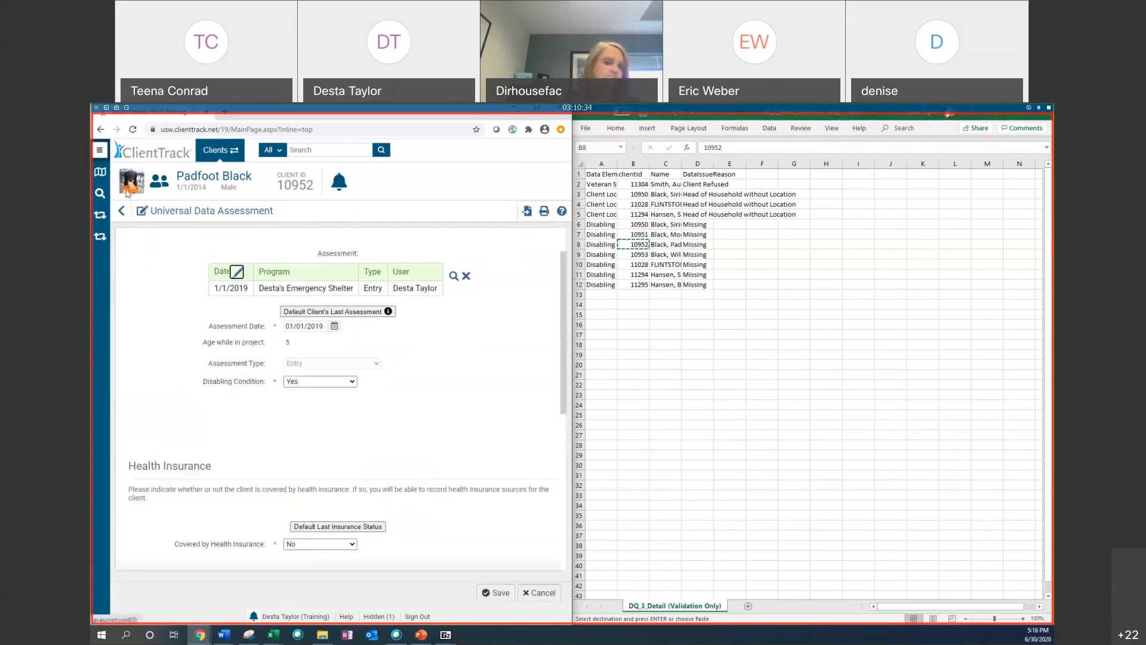
mouse_move(100, 192)
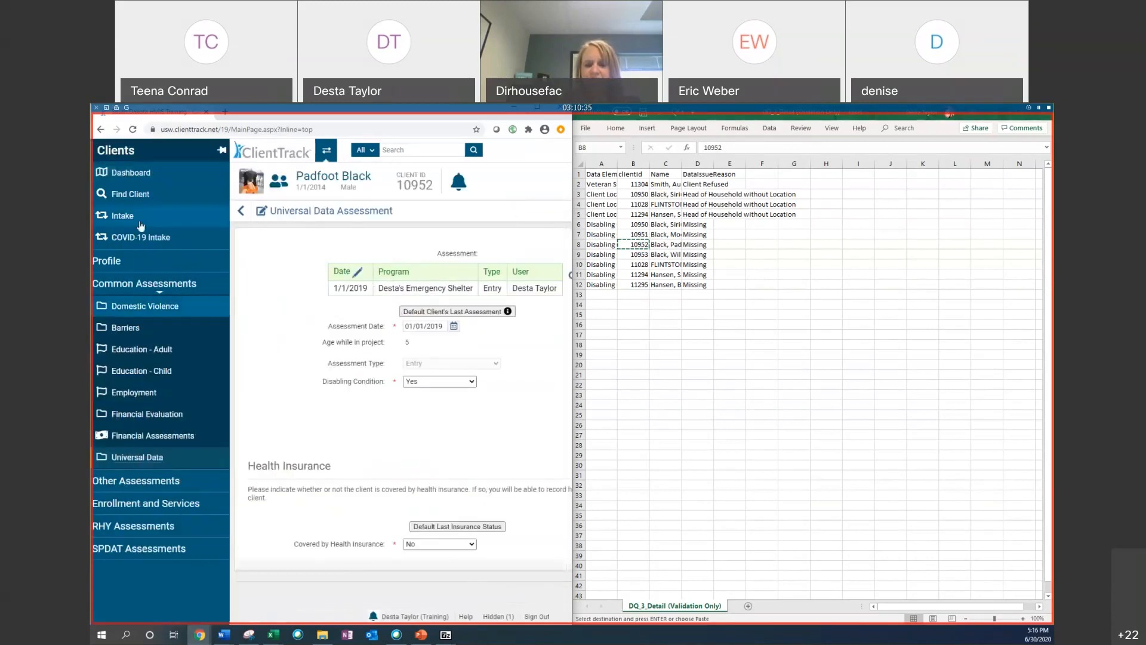
left_click(146, 171)
scroll(256, 428, "down", 10)
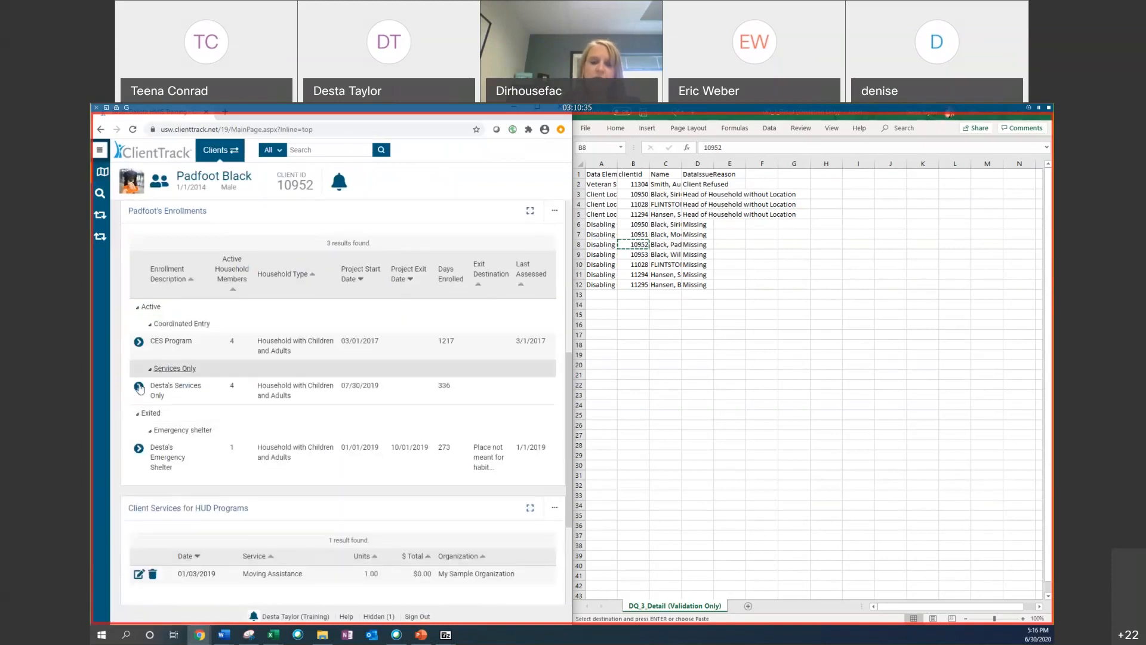
left_click(139, 389)
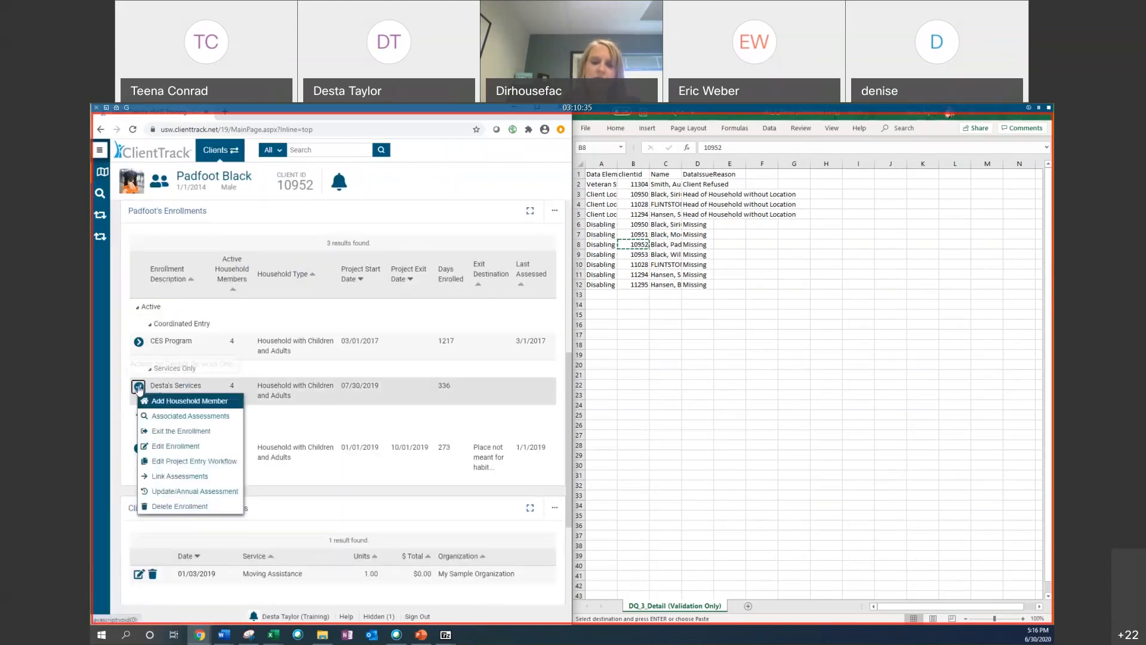
left_click(181, 463)
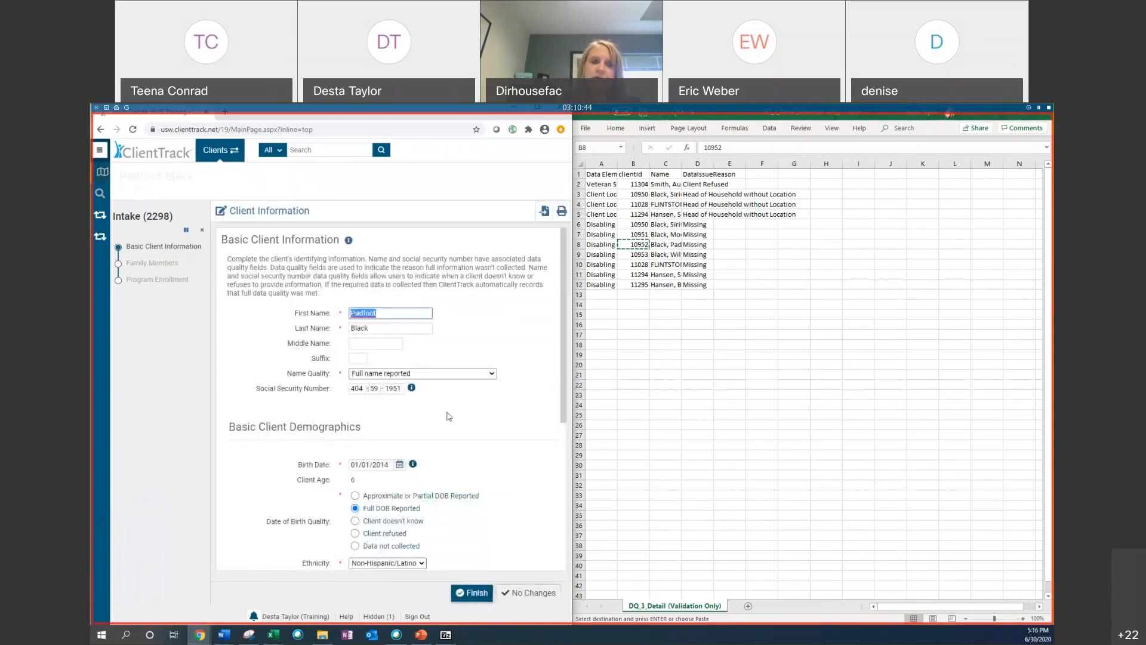
scroll(418, 447, "down", 4)
left_click(523, 593)
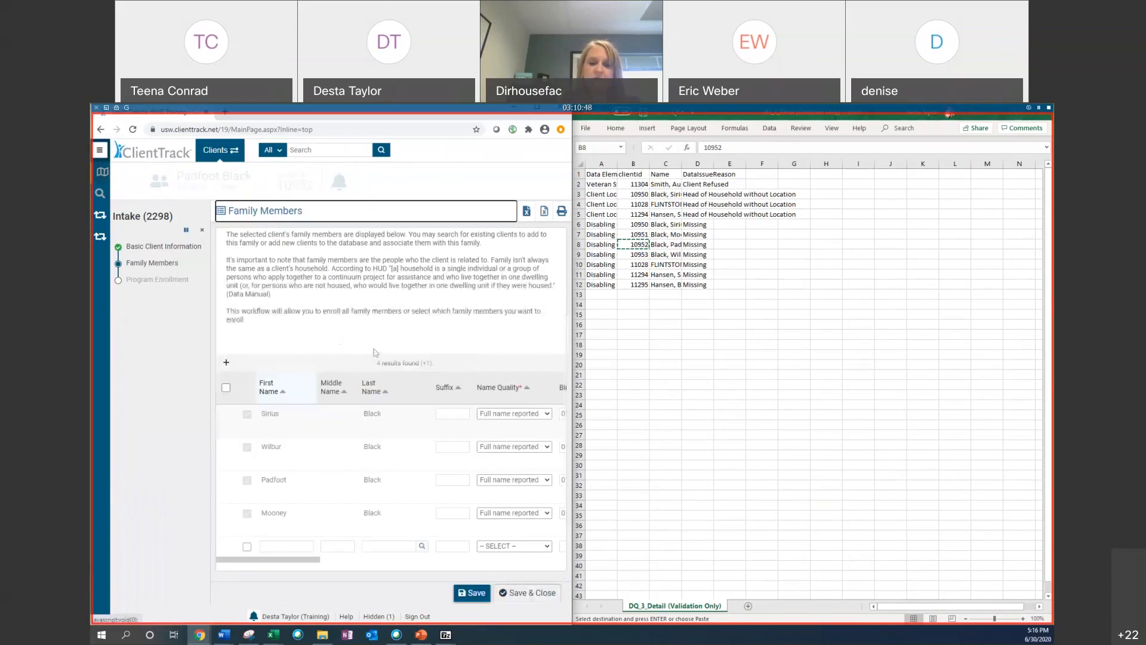
left_click(529, 593)
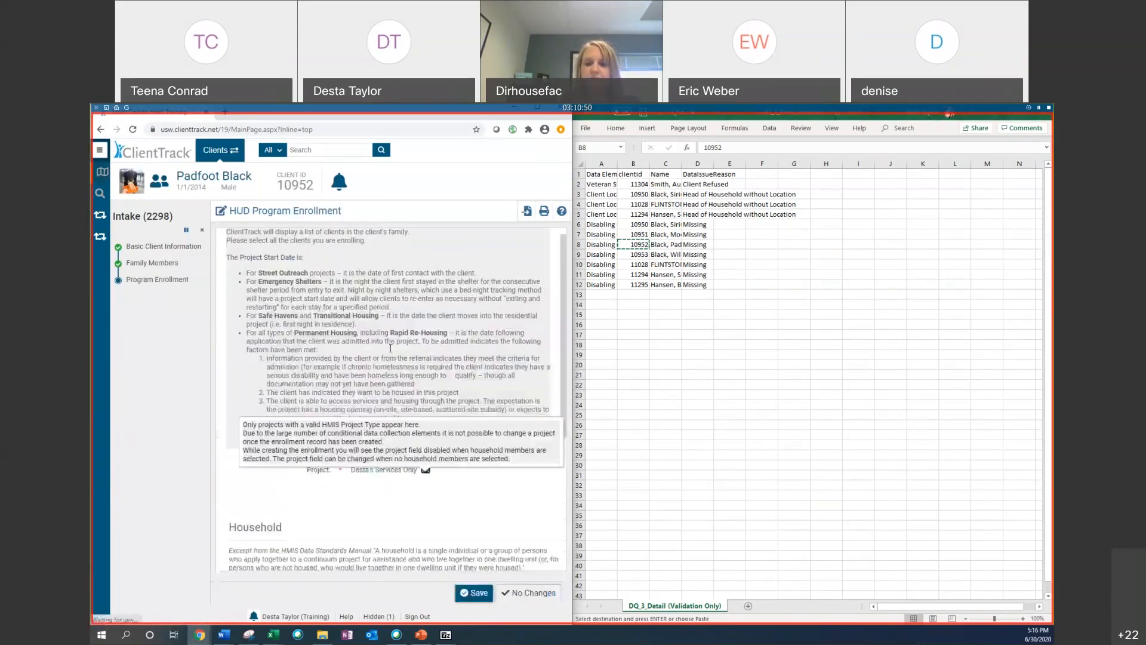
left_click(540, 594)
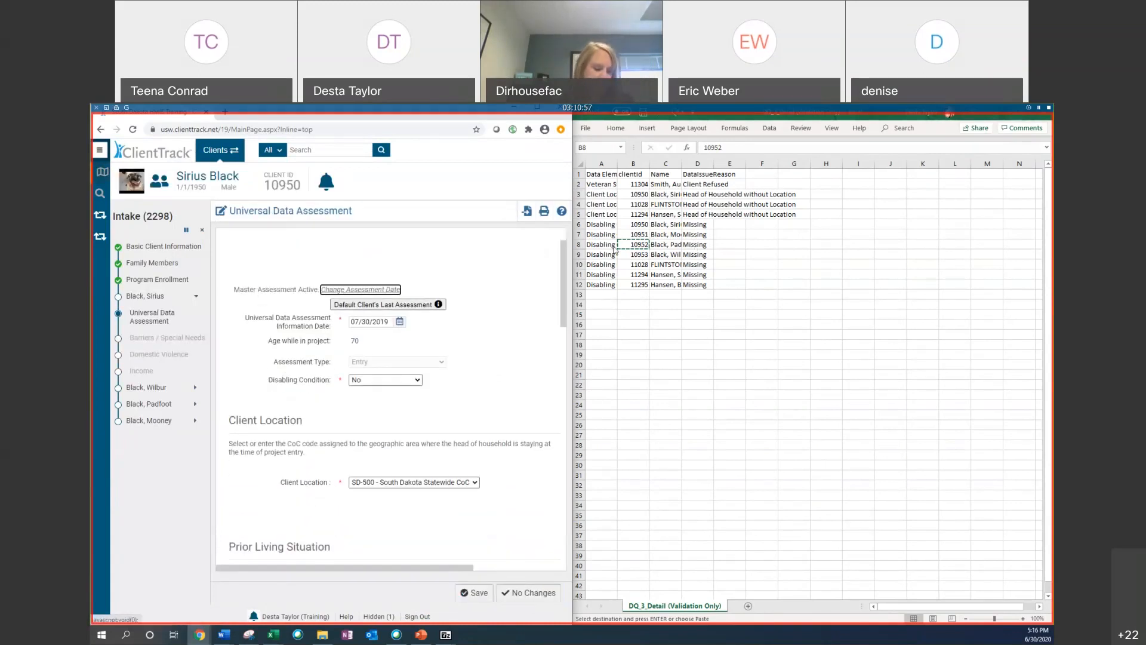
scroll(469, 356, "down", 3)
left_click(530, 594)
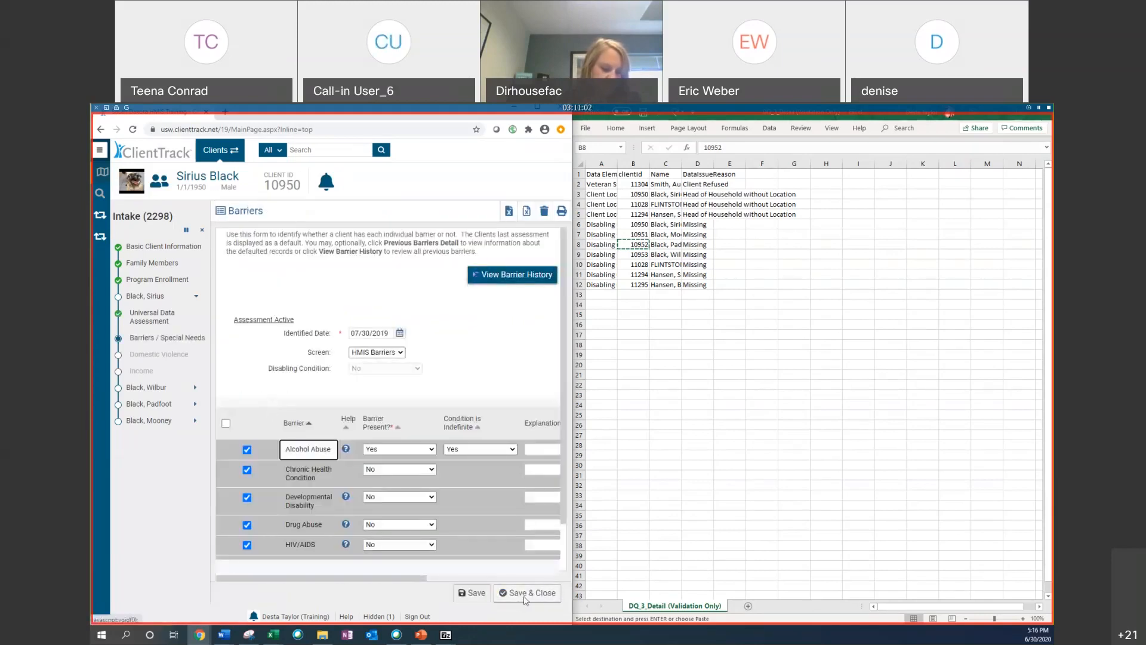
left_click(526, 600)
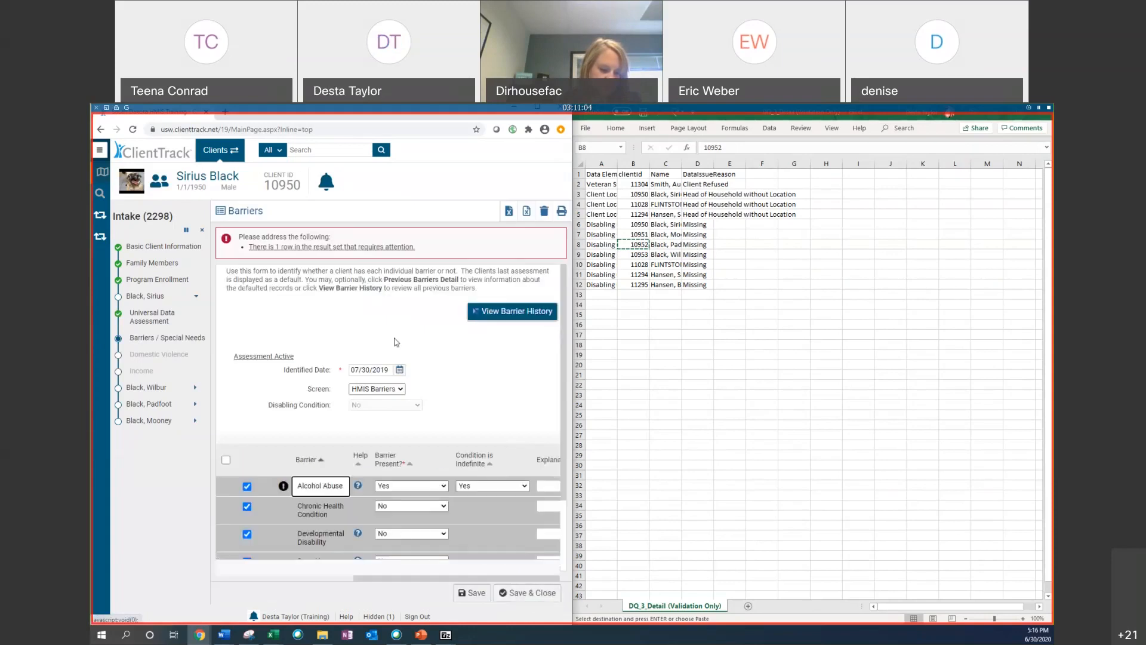
left_click(156, 251)
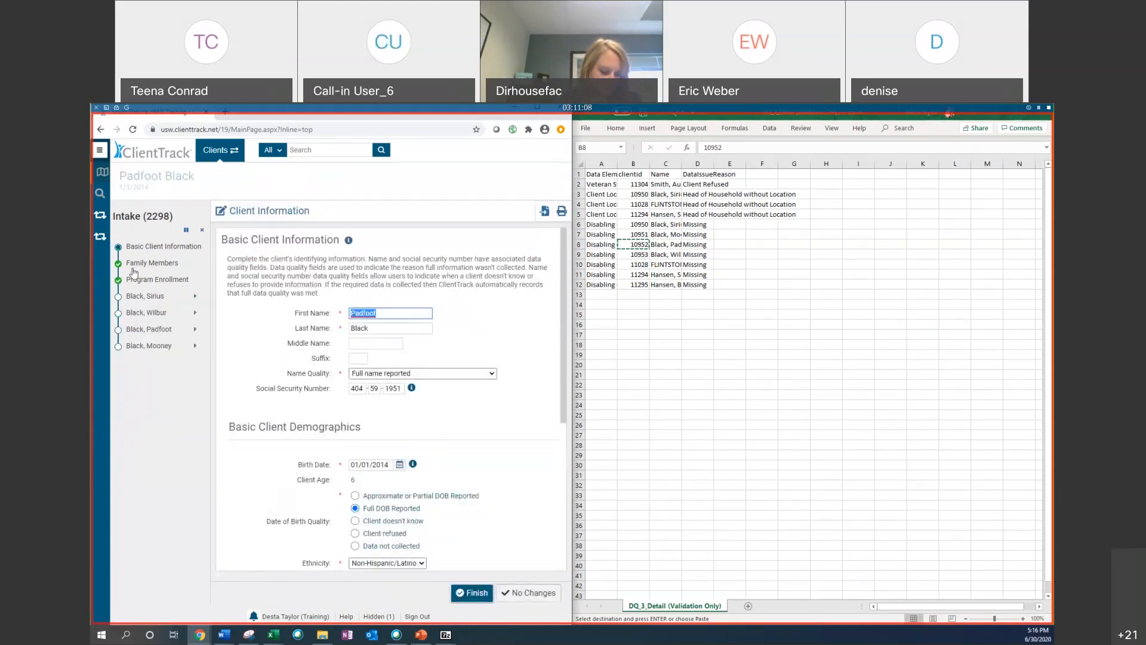
left_click(202, 229)
left_click(409, 425)
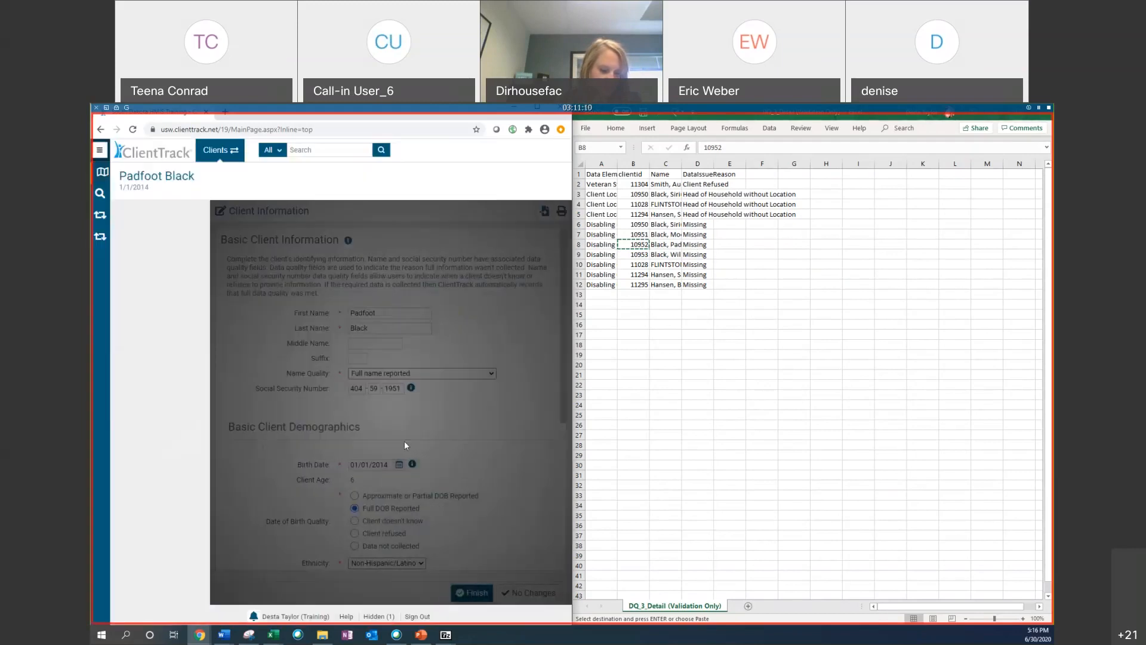
Step: Through the head of household's Desta's Services Only entry workflow, set the Universal Data Assessment's Disabling Condition to No, save, and cancel the workflow
scroll(260, 445, "down", 5)
scroll(259, 445, "down", 1)
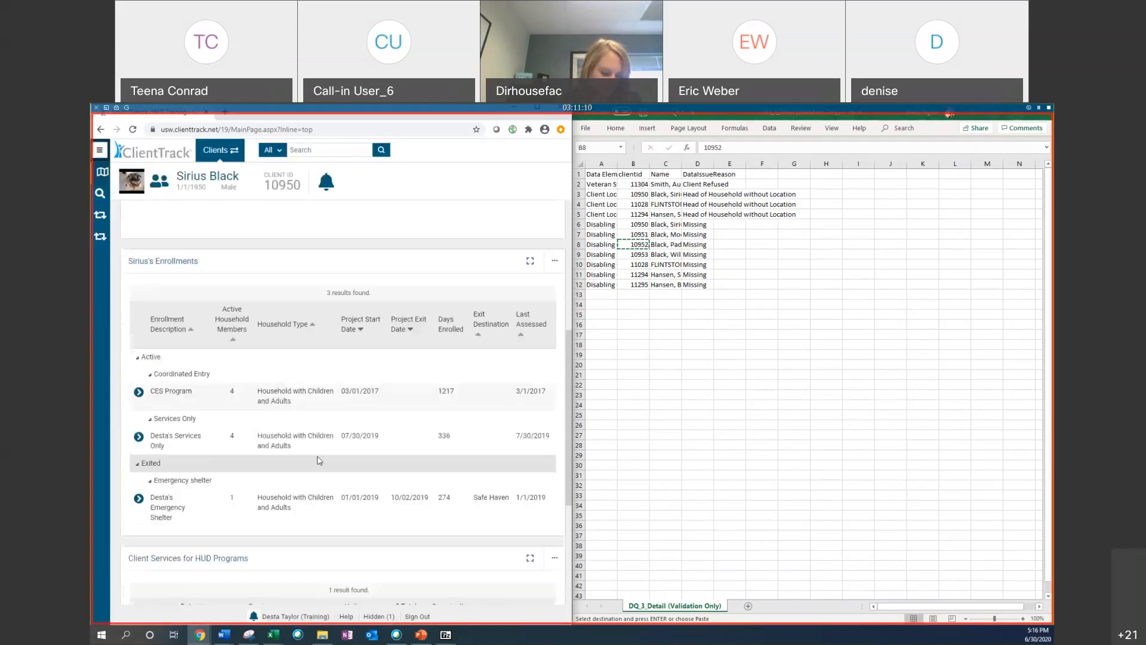
left_click(139, 436)
left_click(194, 513)
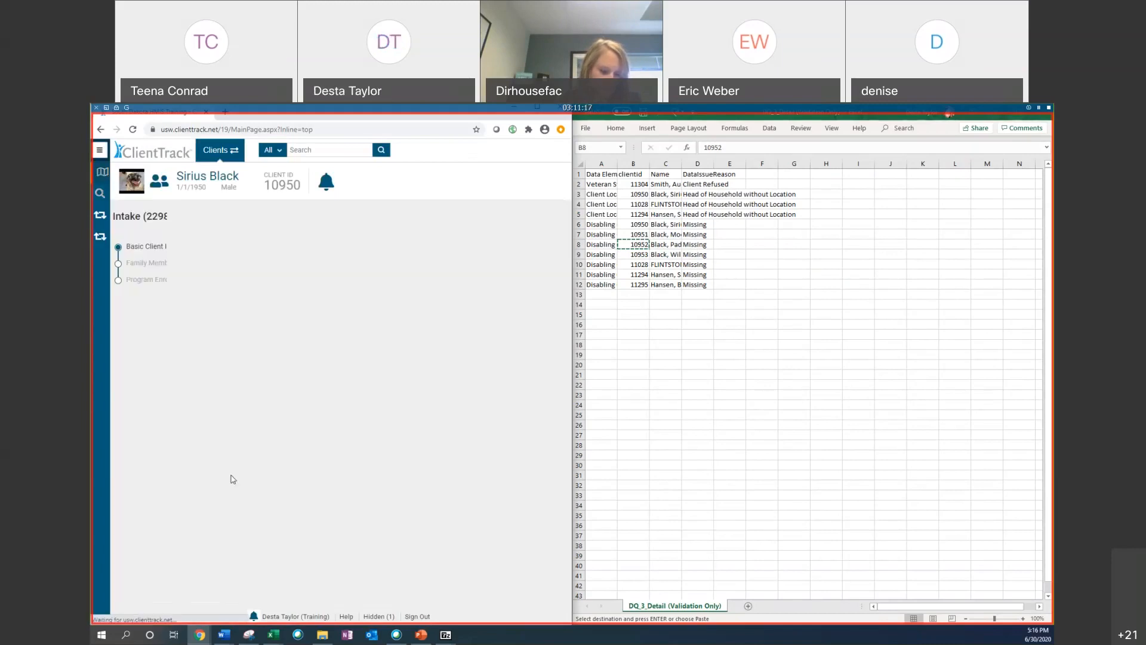
left_click(520, 597)
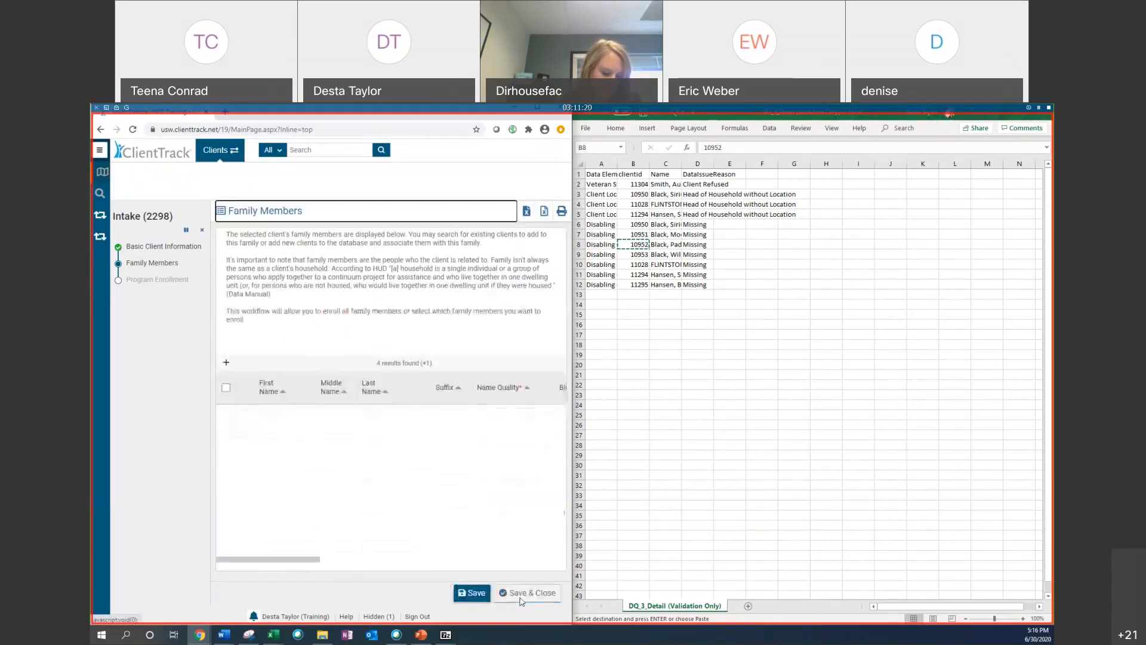
left_click(527, 595)
left_click(532, 593)
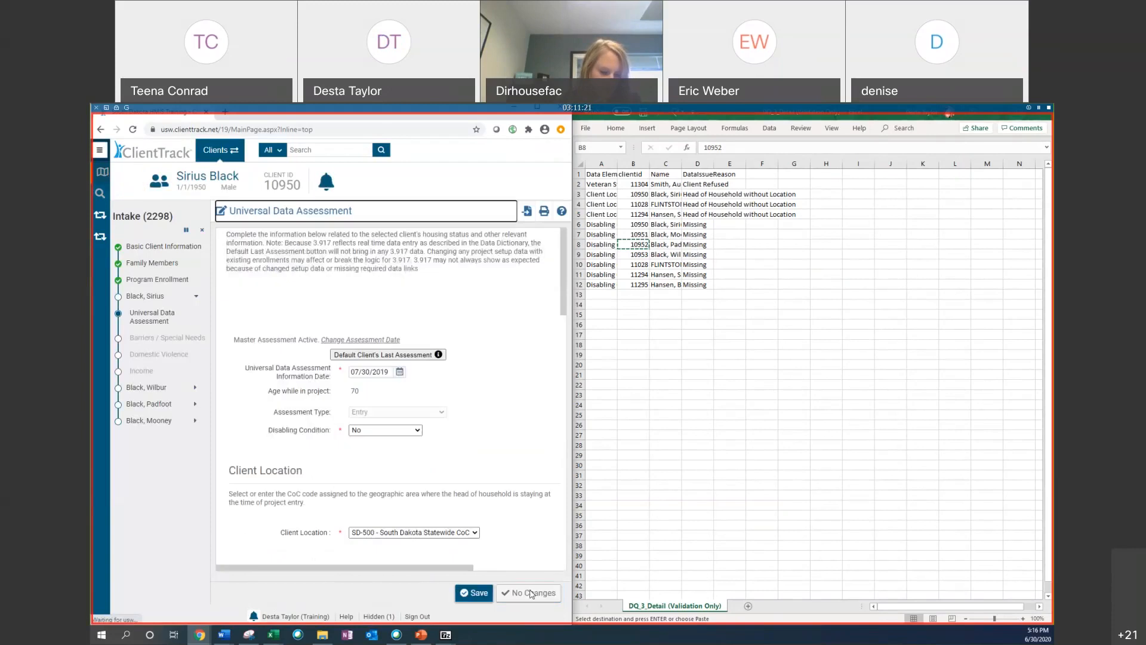
scroll(456, 366, "down", 1)
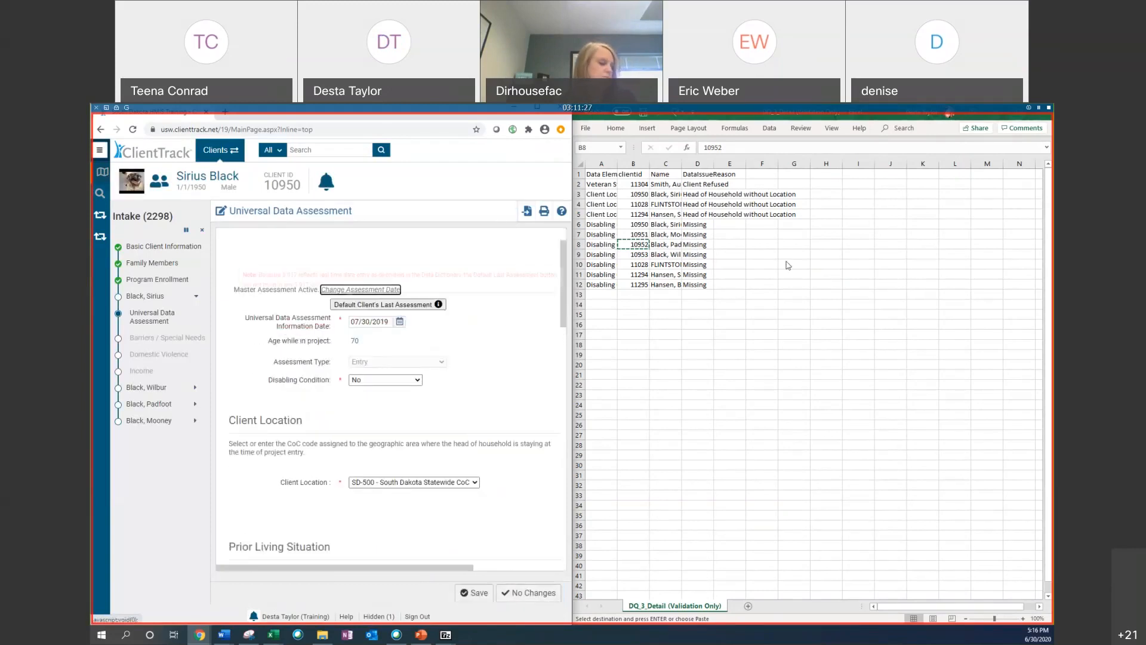
left_click(377, 381)
left_click(367, 414)
left_click(377, 381)
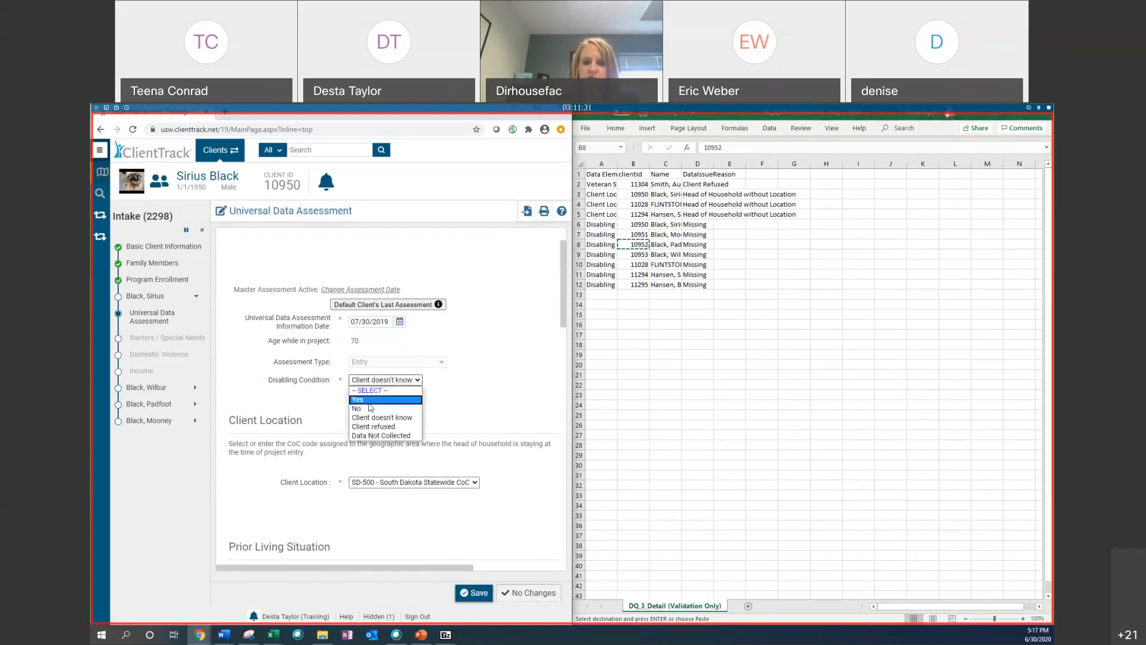
left_click(370, 409)
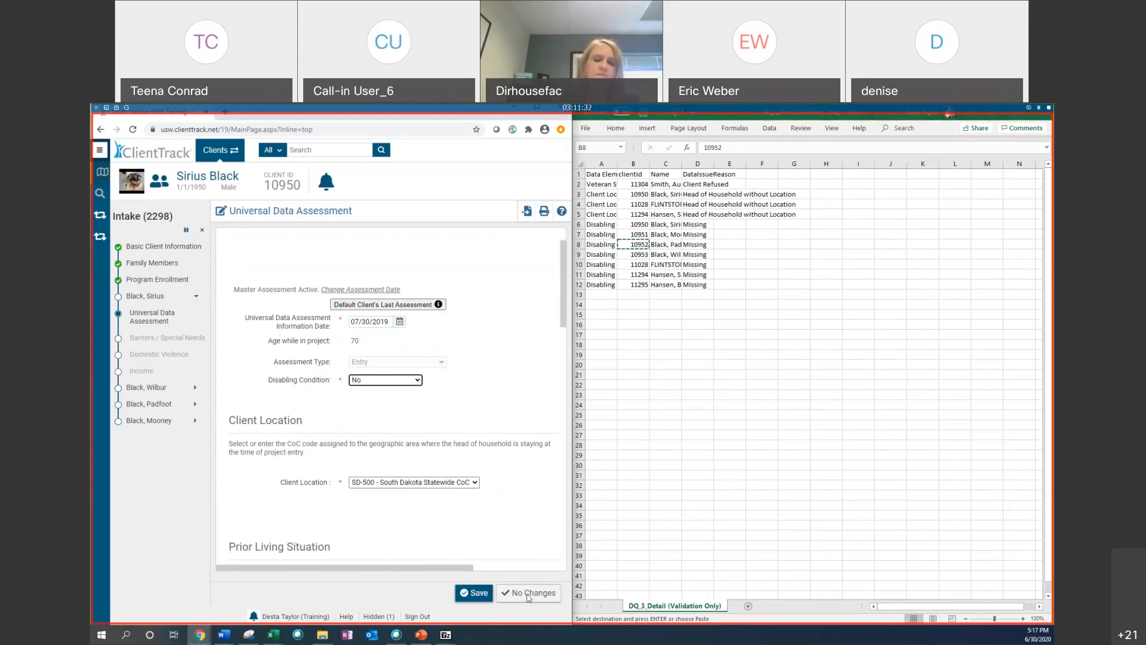
left_click(465, 593)
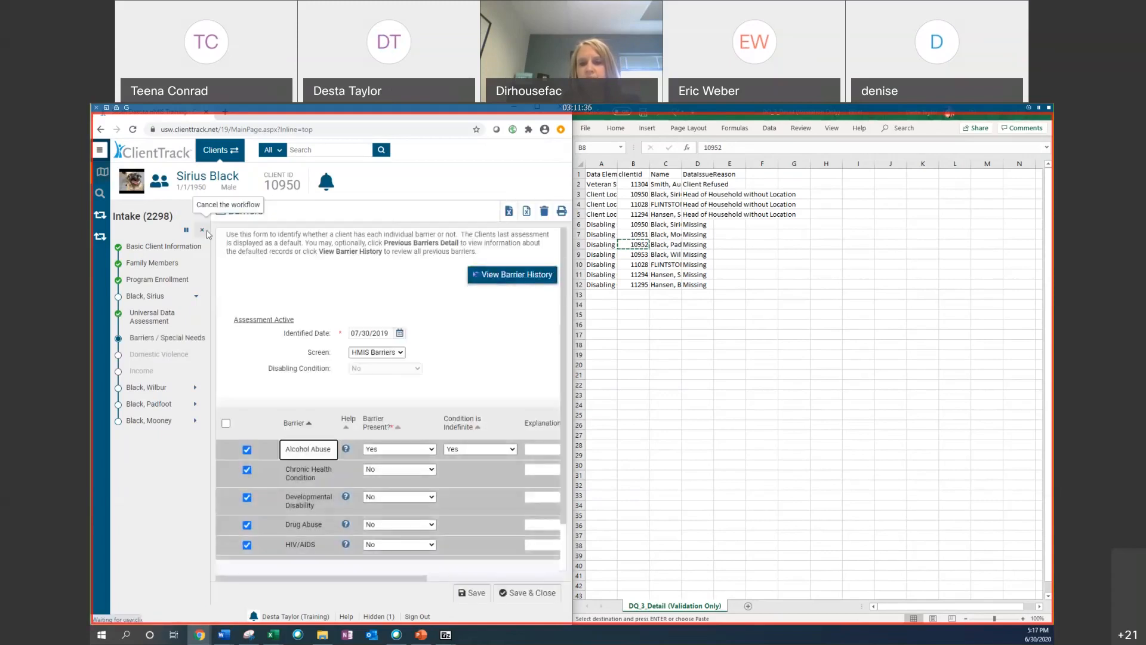
left_click(202, 230)
left_click(411, 423)
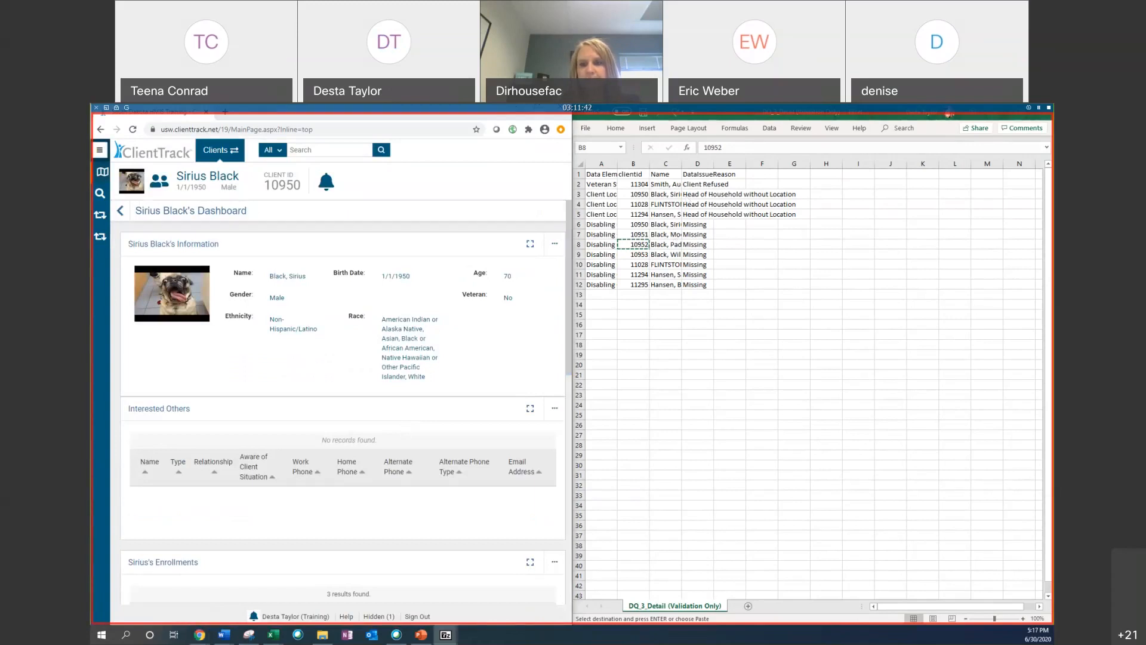
Step: Close the Data (Validation Only) workbook without saving
left_click(633, 244)
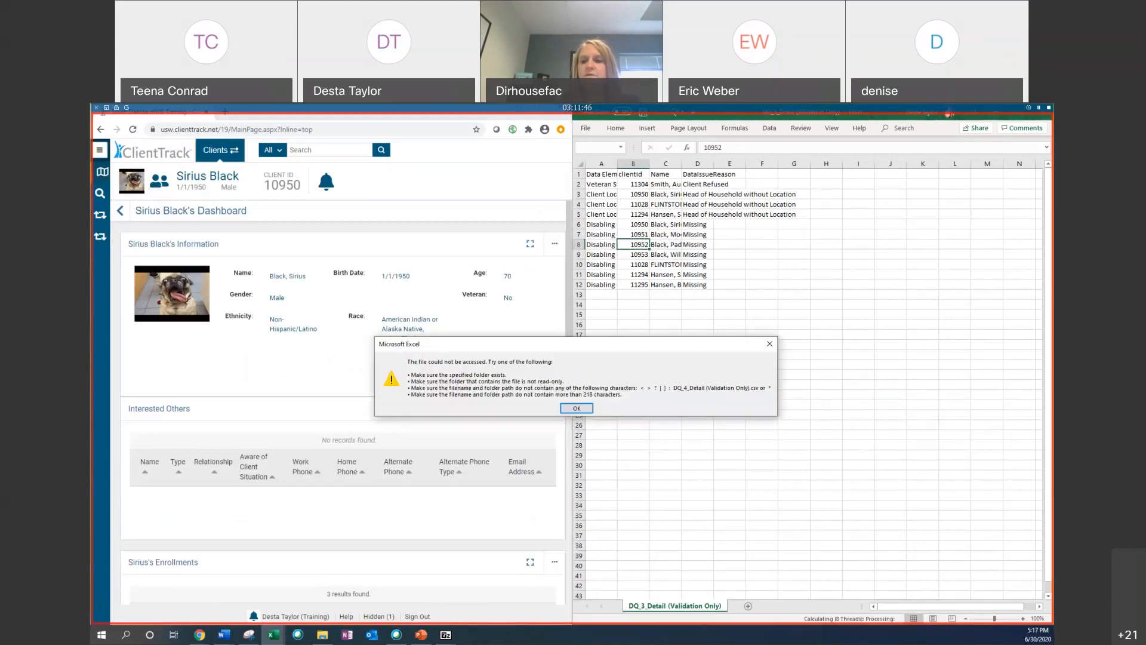
left_click(577, 408)
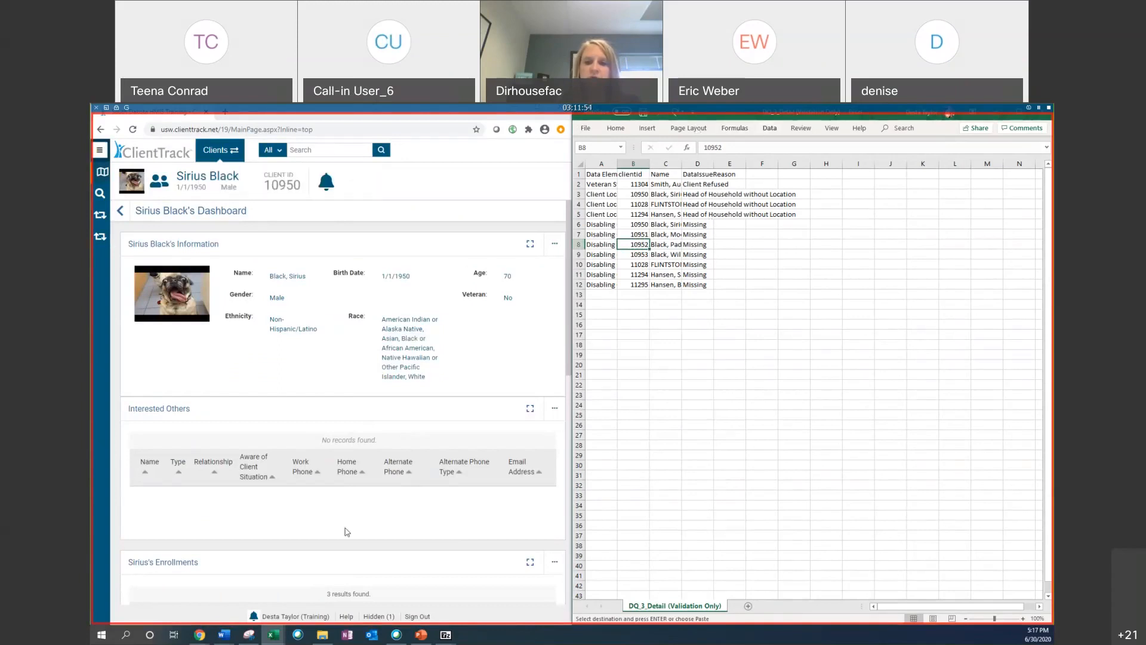
right_click(273, 635)
left_click(274, 635)
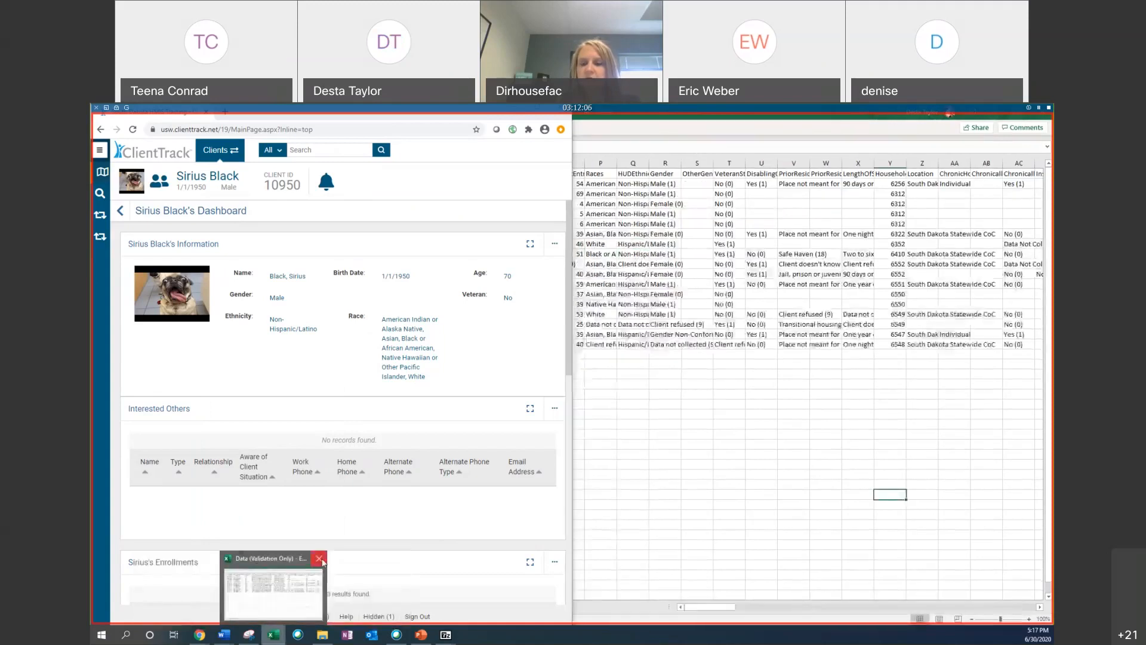
left_click(321, 560)
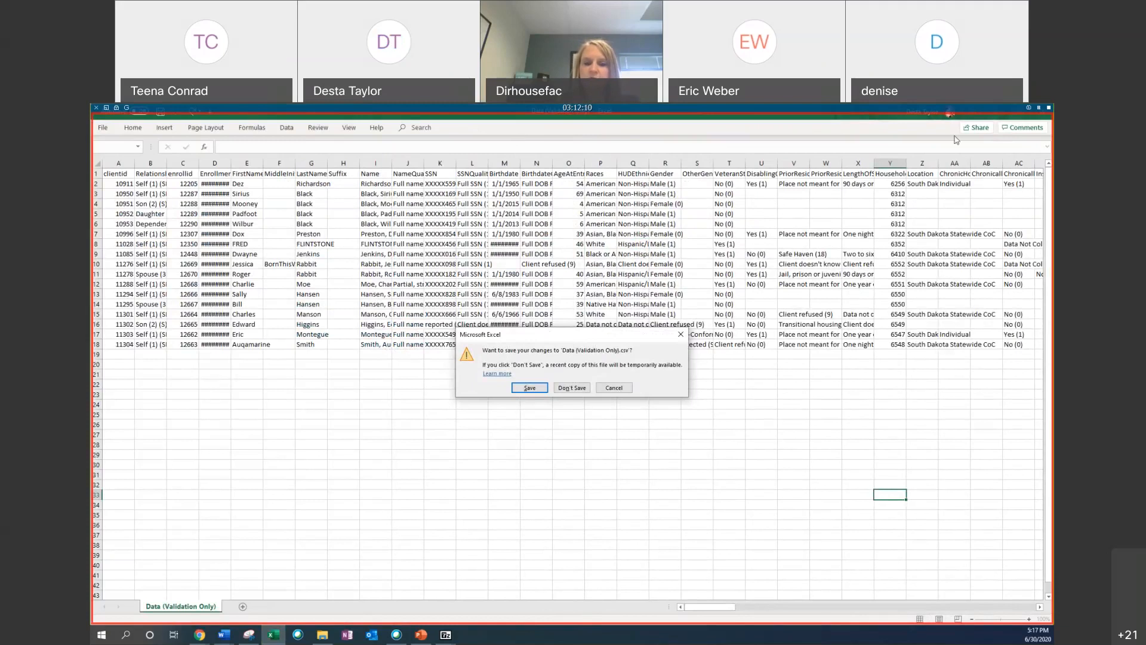
left_click(562, 387)
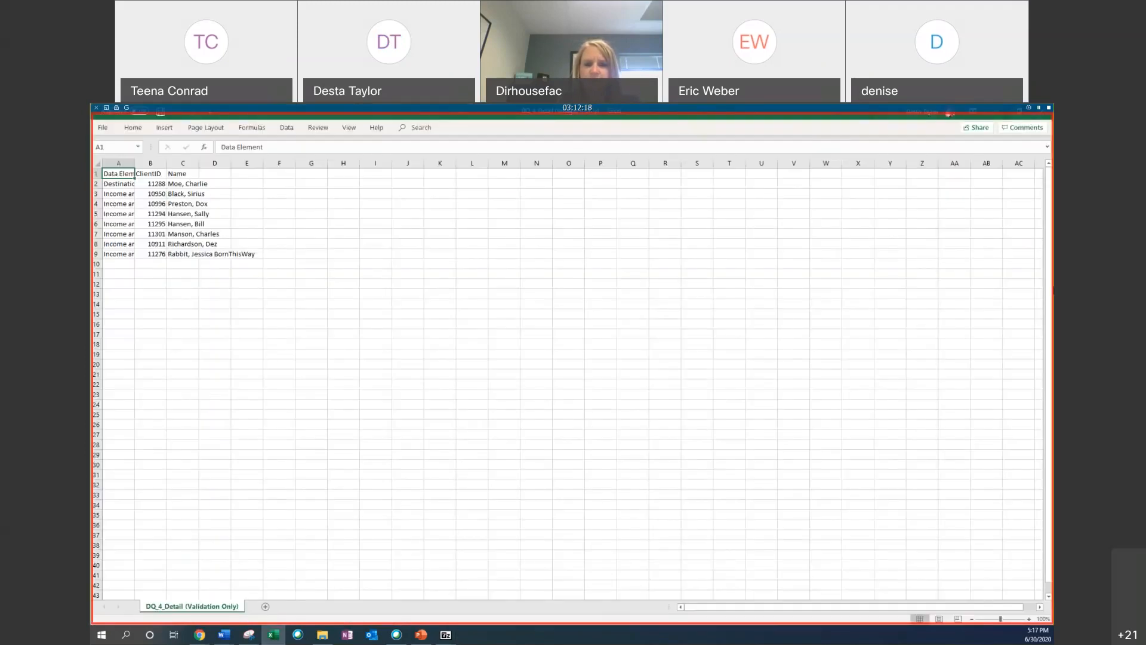
Step: Snap the DQ_4_Detail spreadsheet beside the ClientTrack browser and widen its Data Element column
key("super+Right")
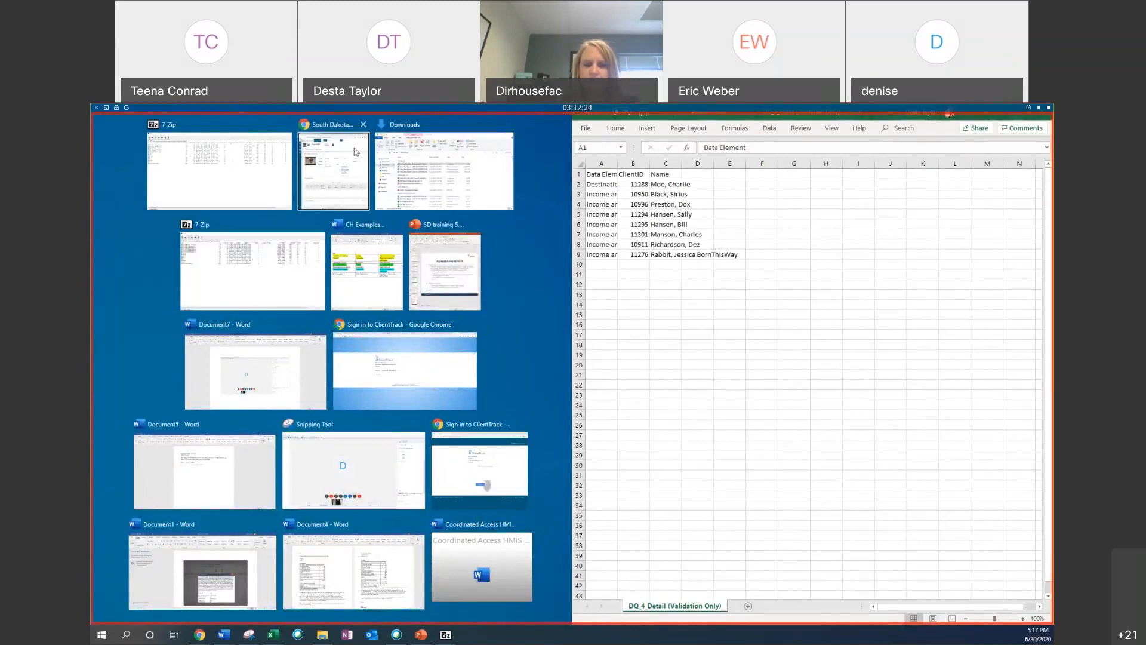
left_click(335, 171)
left_click(611, 185)
left_click(615, 195)
left_click_drag(617, 163, 692, 163)
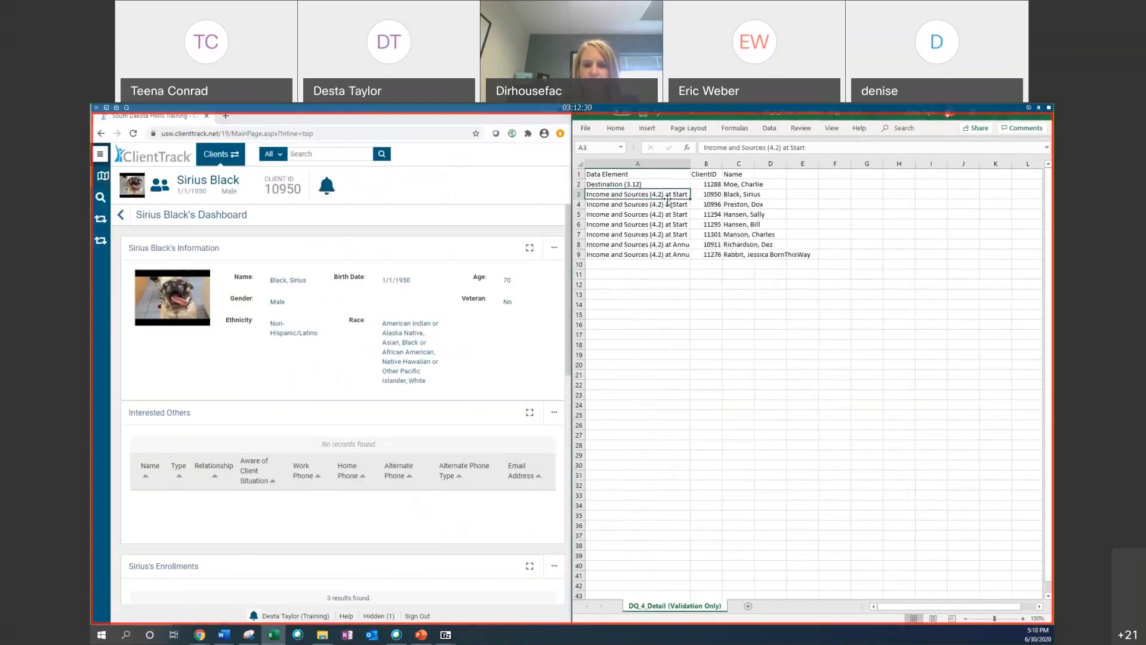
Step: Copy the client ID in cell B3 of the DQ_4_Detail sheet
left_click(710, 194)
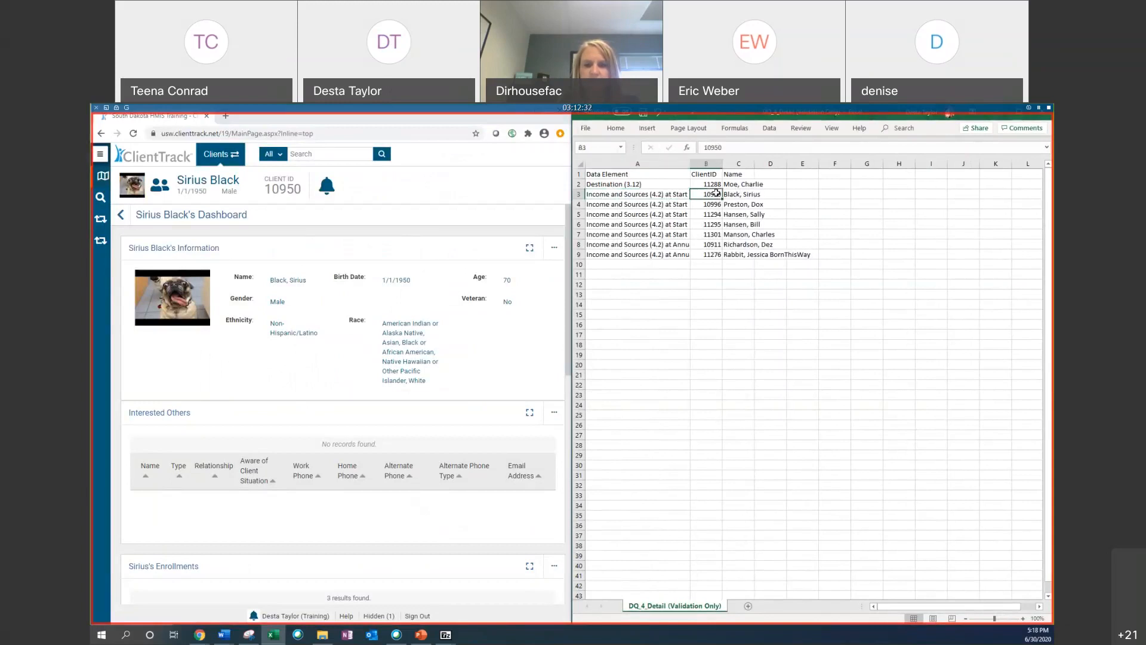
right_click(718, 195)
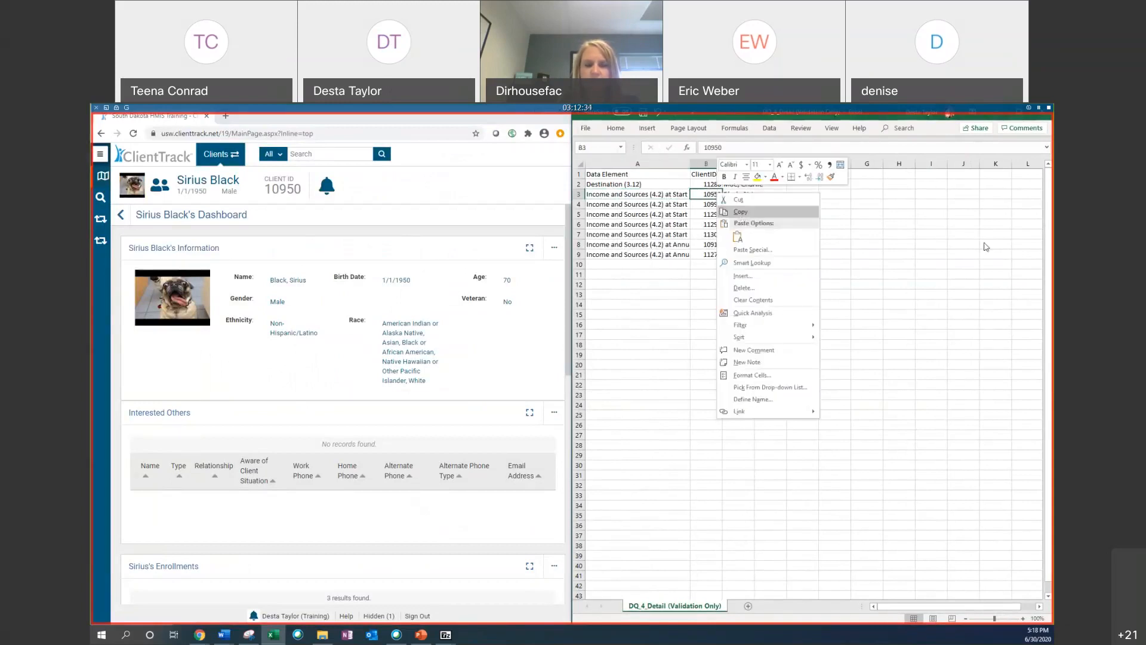
left_click(987, 247)
right_click(717, 194)
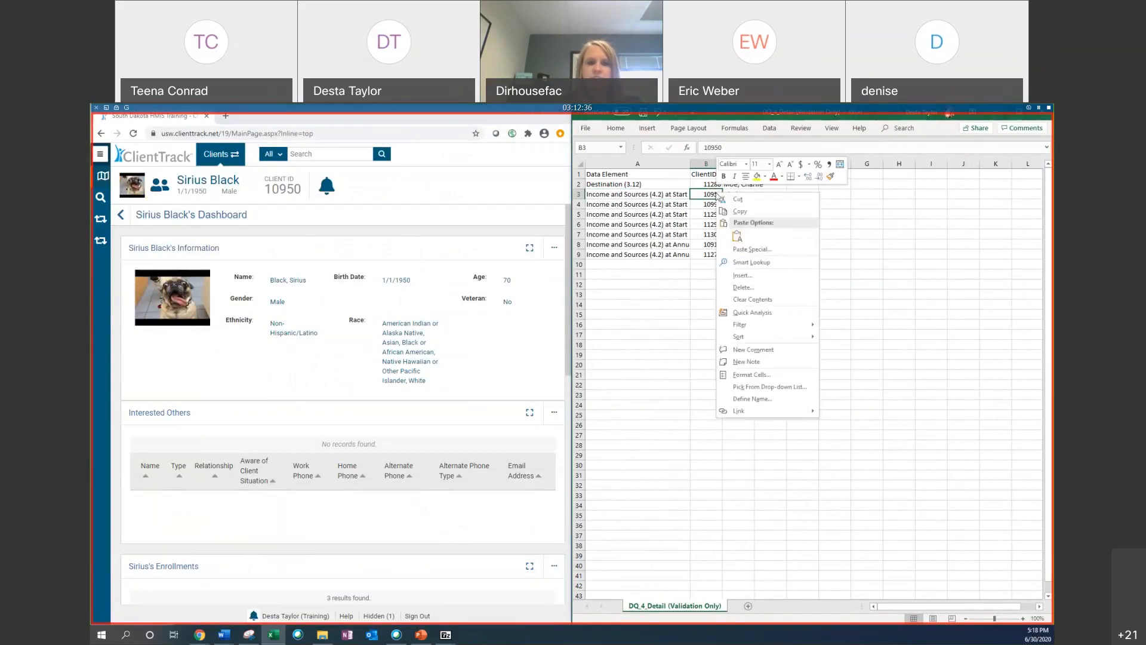
left_click(740, 211)
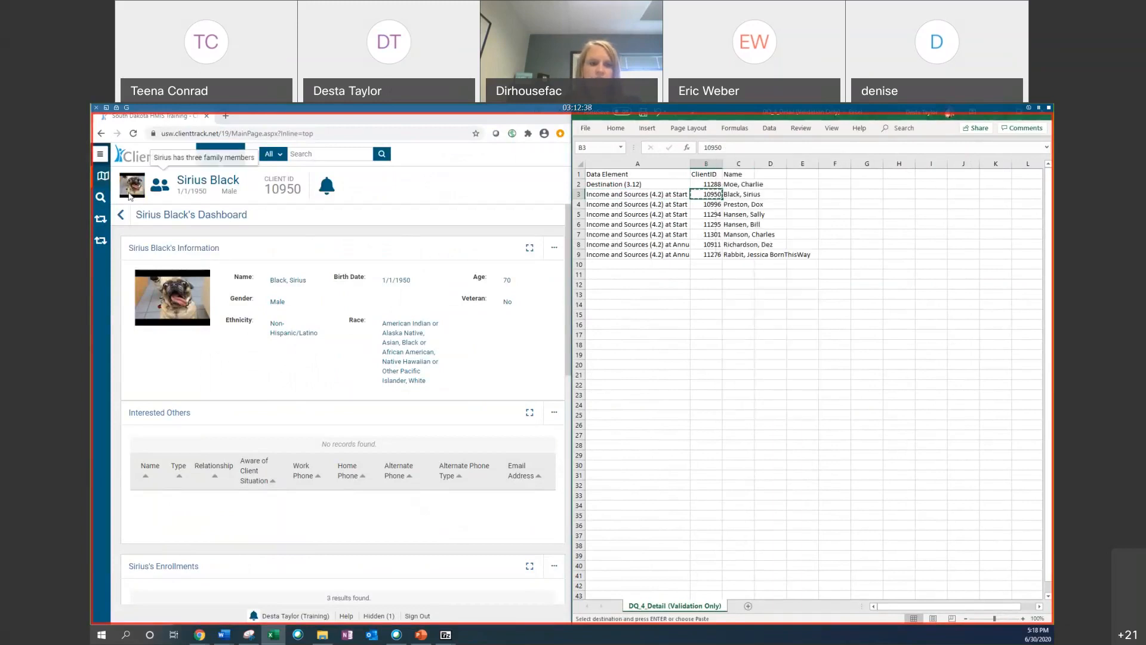
left_click(100, 197)
right_click(312, 359)
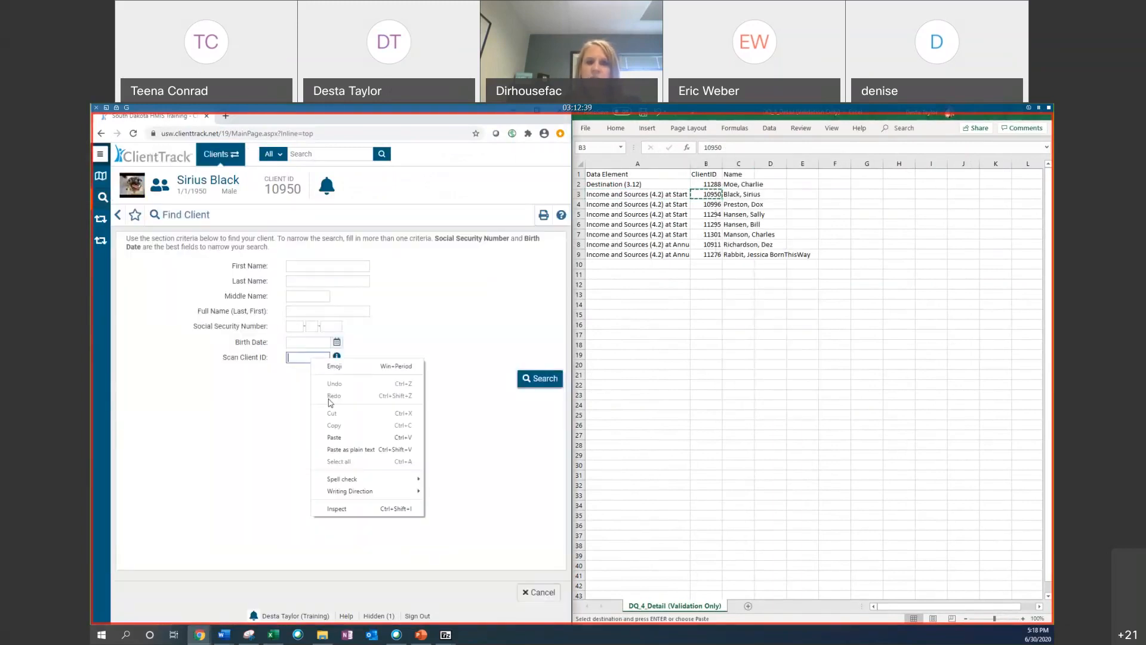
left_click(334, 437)
left_click(527, 381)
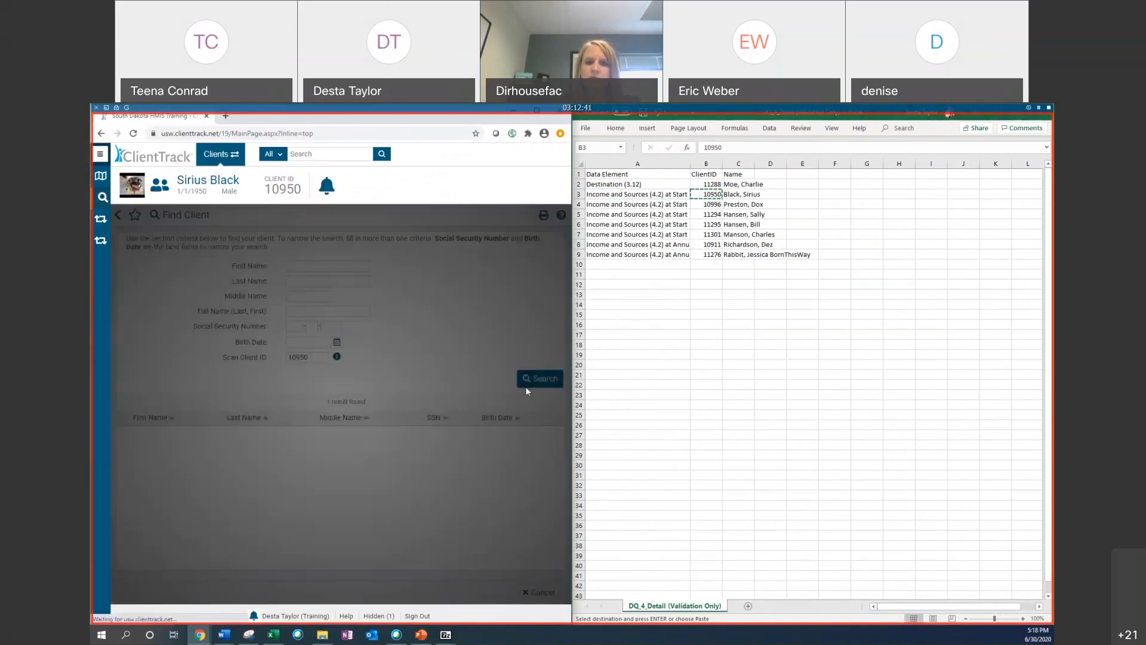
Step: Review the client's financial assessments and evaluations, opening the income record of the 01/01/2019 assessment
scroll(298, 358, "down", 3)
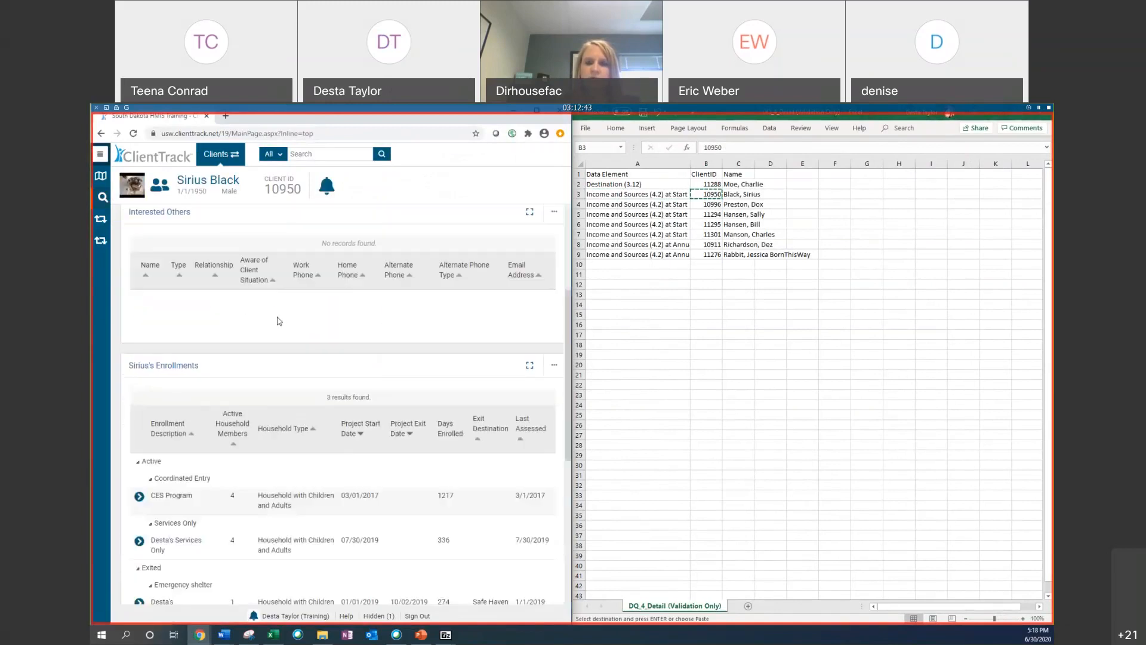
scroll(278, 299, "down", 2)
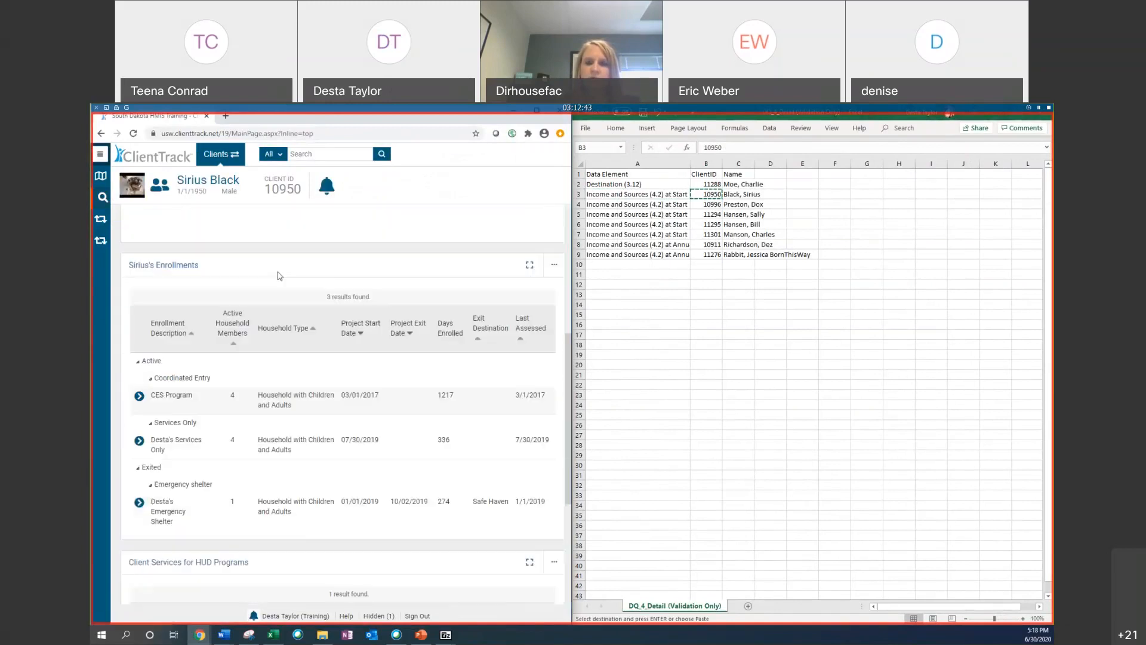
left_click(140, 442)
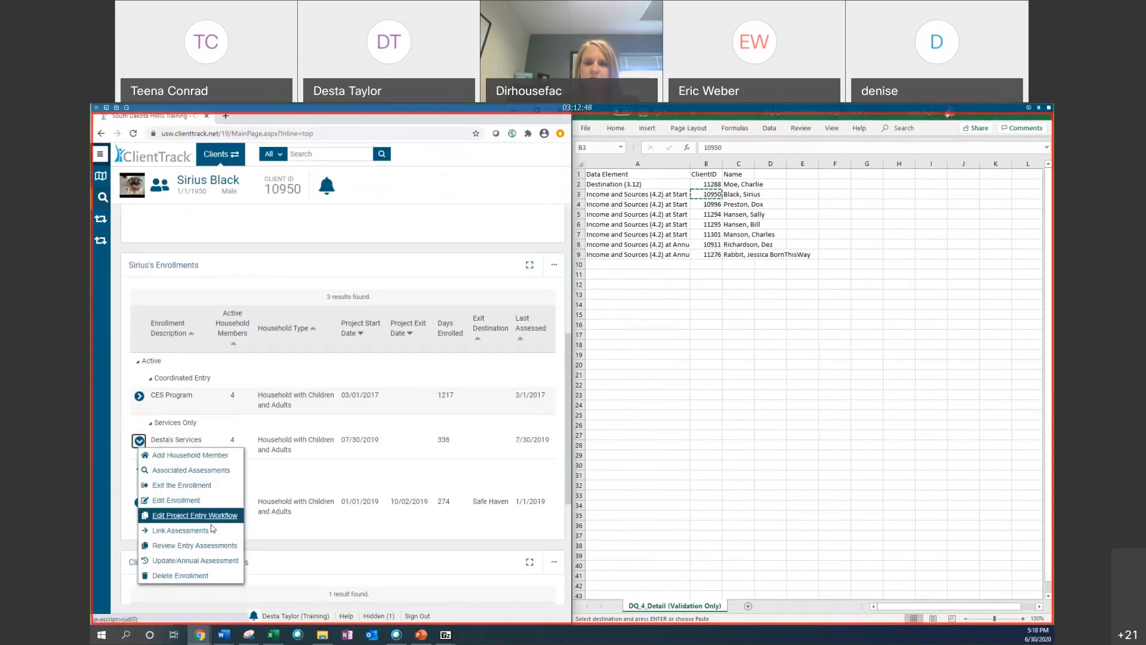
left_click(102, 154)
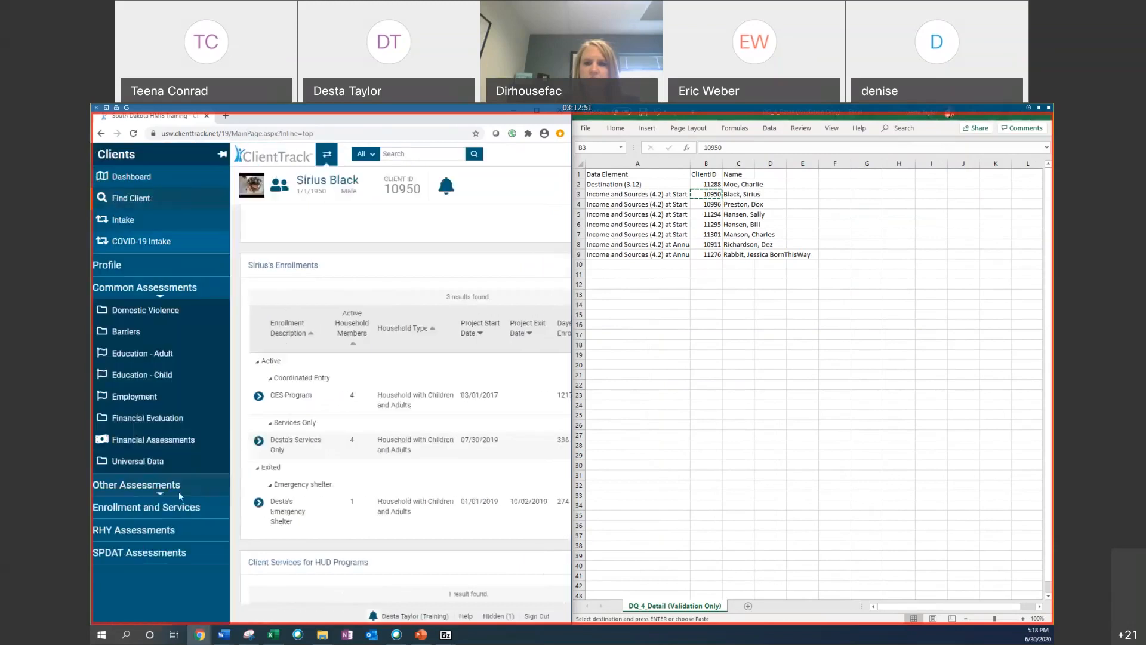
left_click(149, 441)
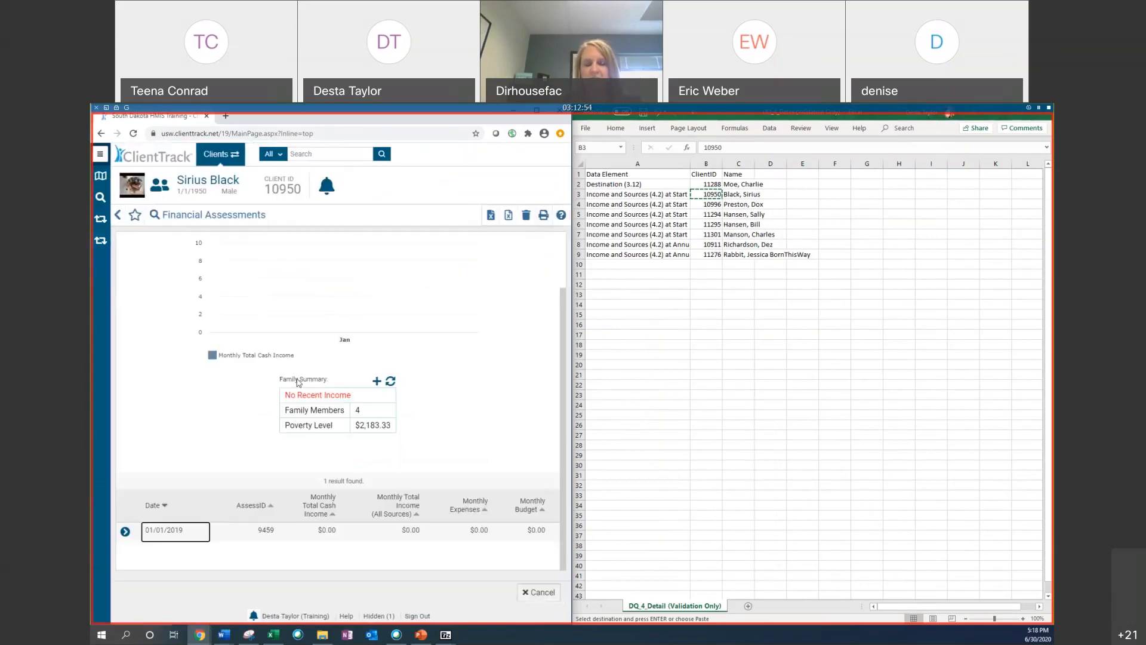
left_click(101, 154)
left_click(169, 421)
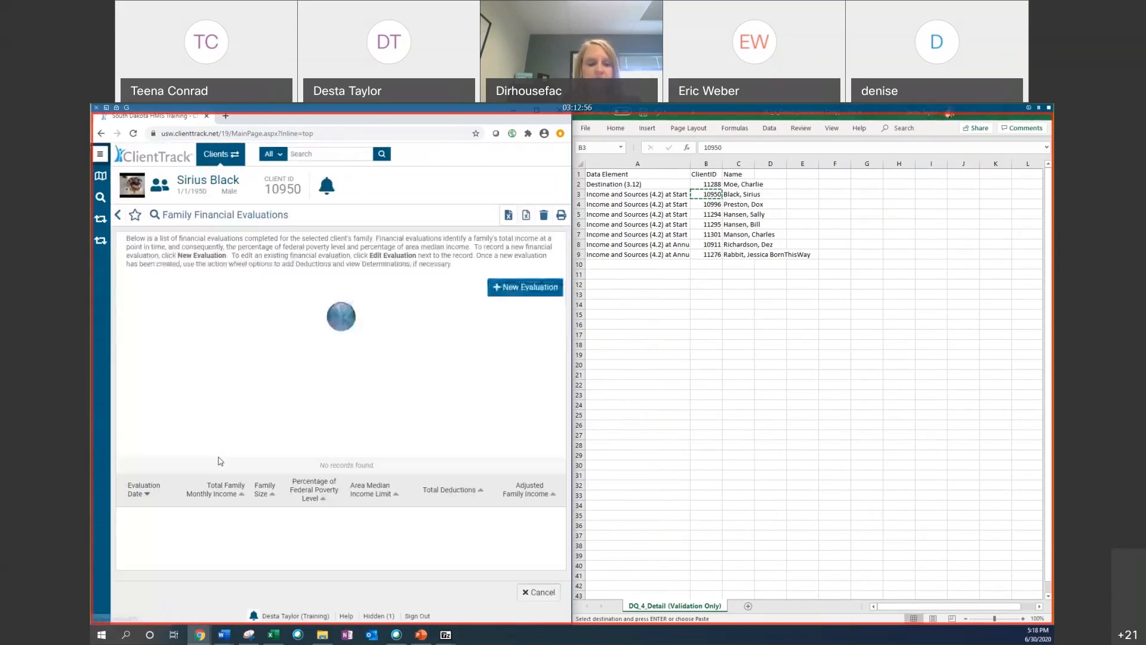
left_click(100, 154)
left_click(147, 440)
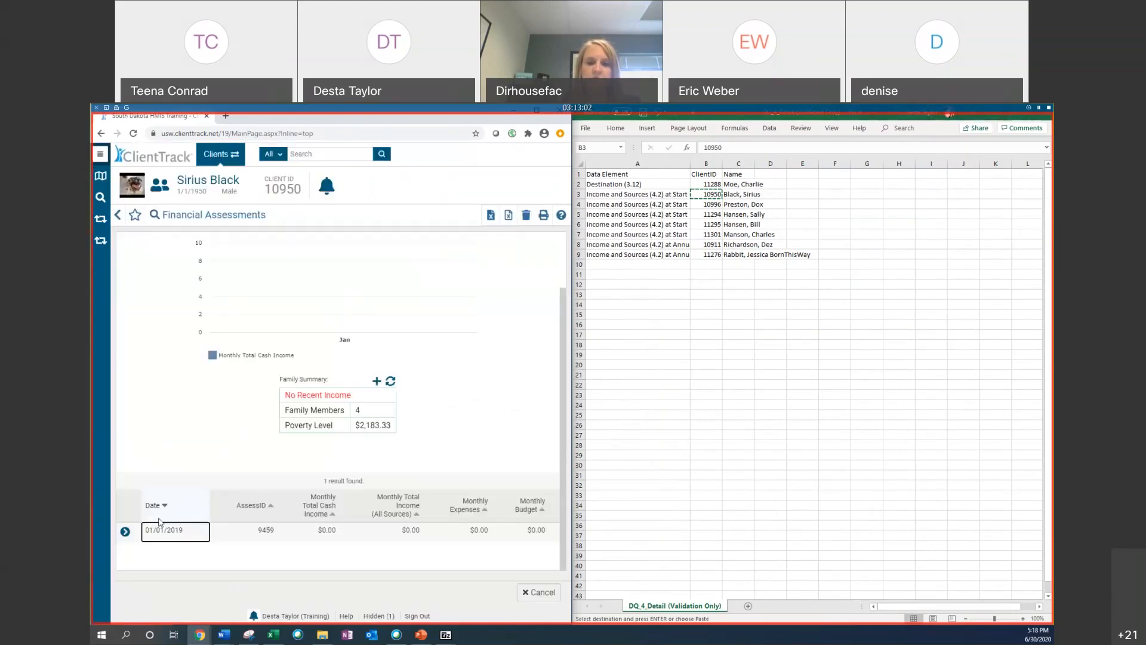
left_click(125, 531)
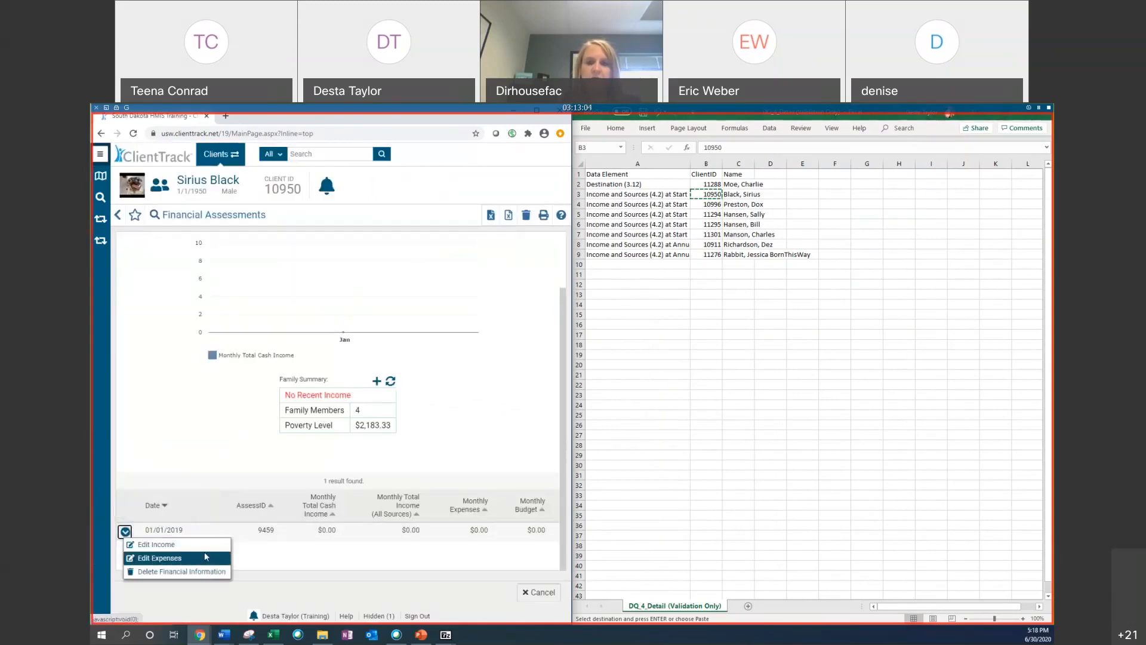
left_click(157, 545)
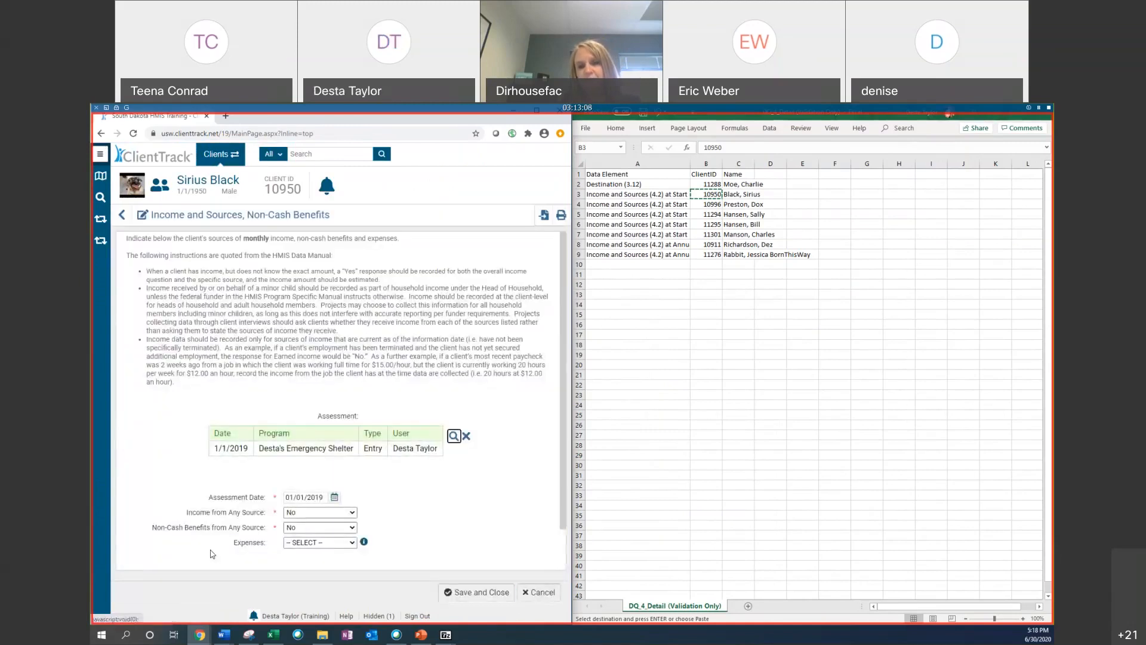
Step: Check the client's Universal Data Assessments list and return to the dashboard
left_click(100, 154)
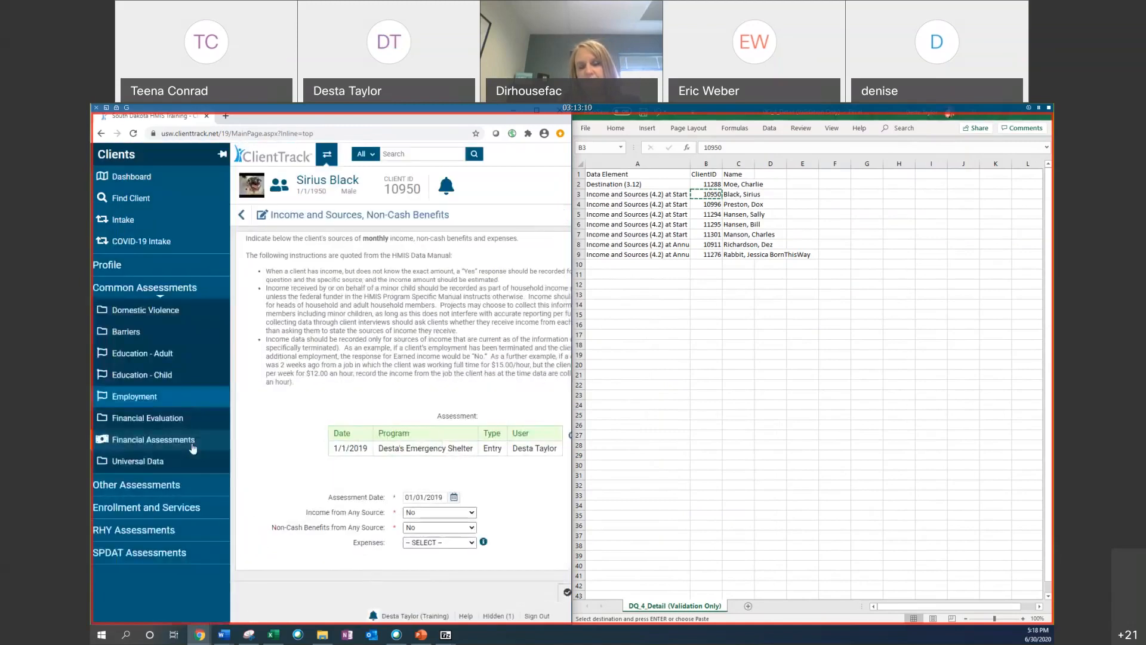
left_click(174, 463)
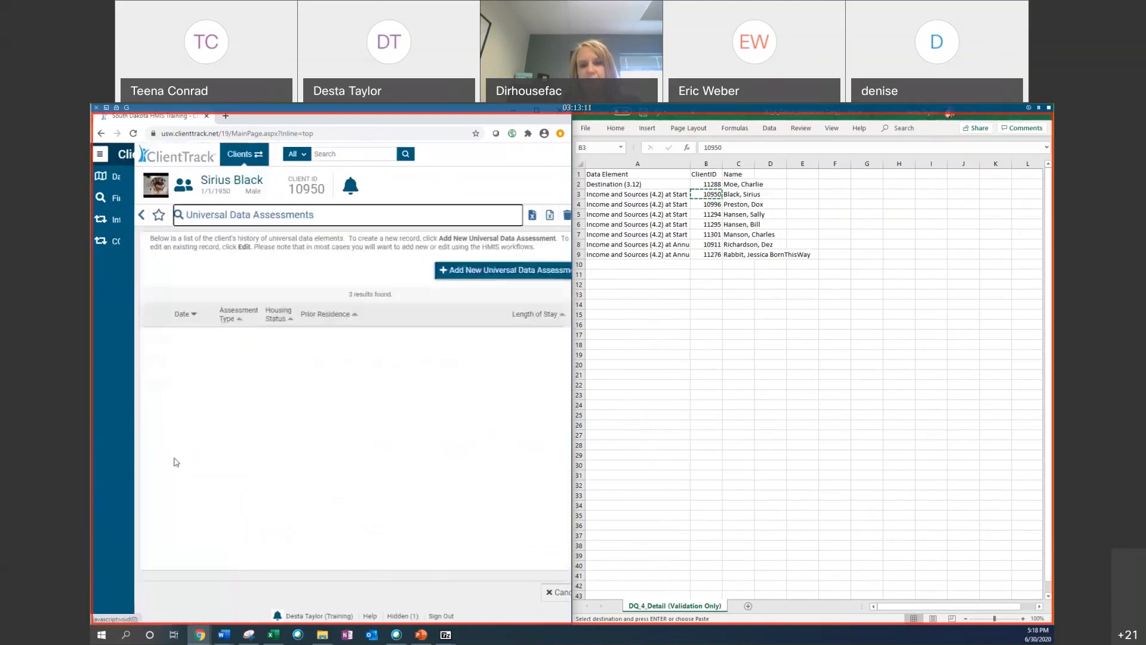
left_click(101, 154)
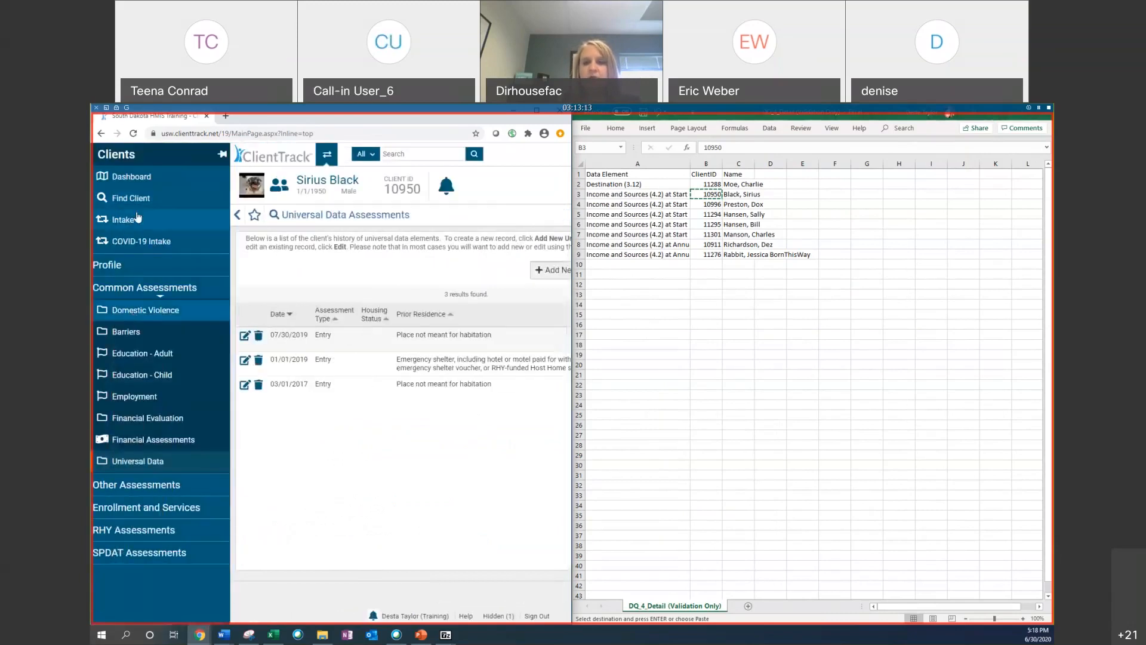
left_click(131, 177)
Step: Open Review Entry Assessments for the Desta's Services Only enrollment and advance through its pages without changes
scroll(171, 384, "down", 5)
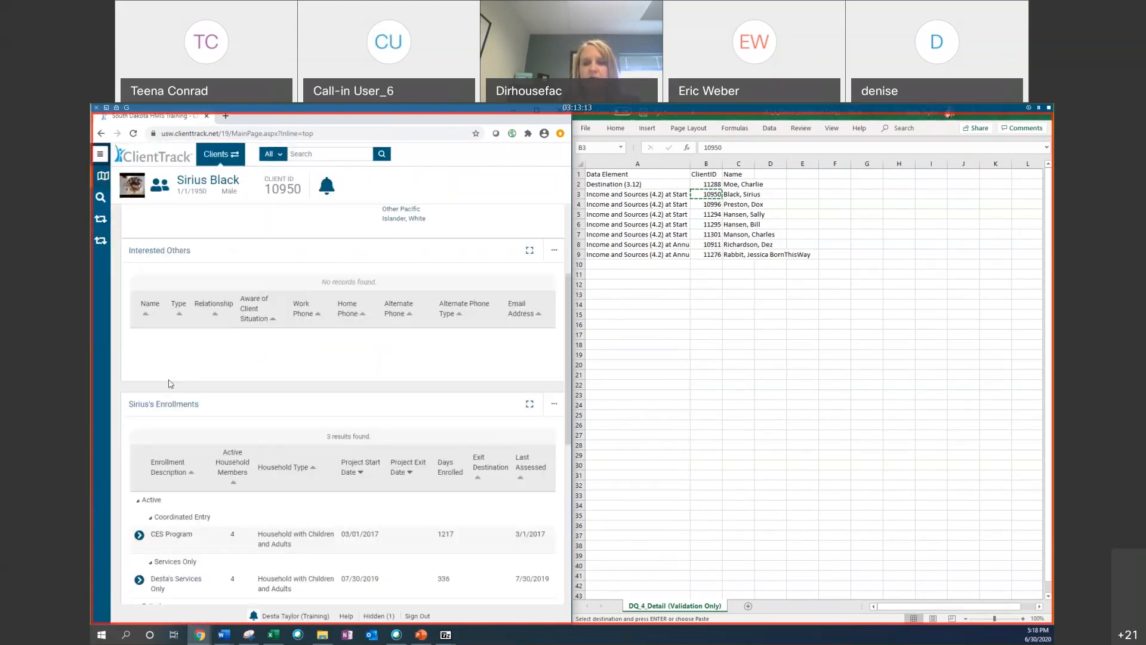
left_click(139, 340)
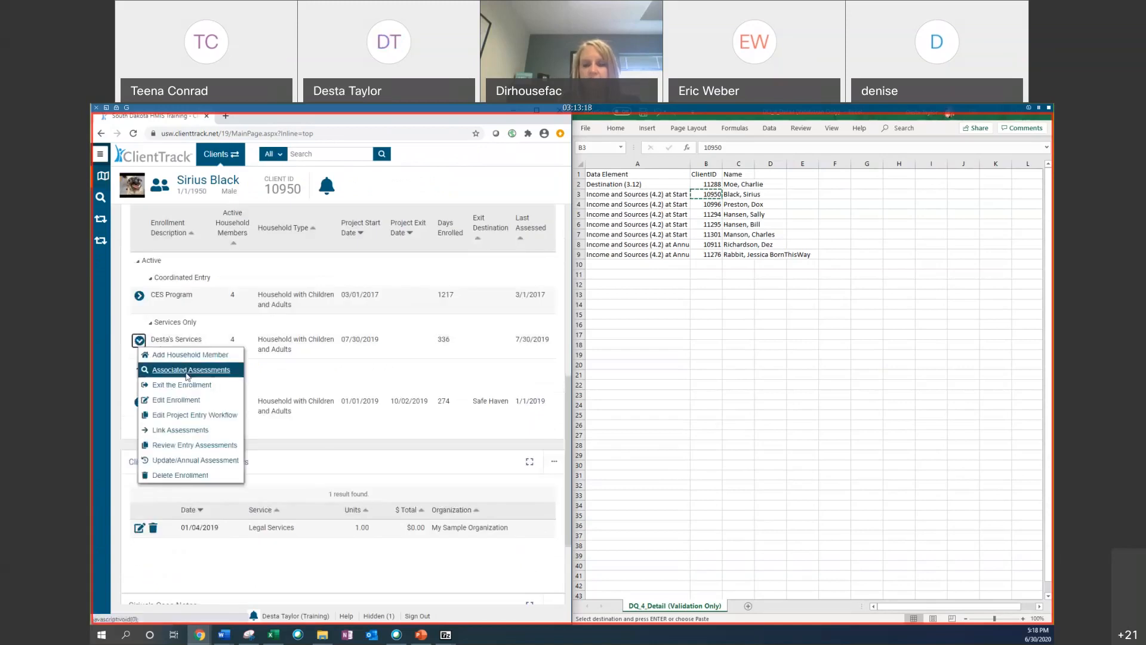
left_click(200, 447)
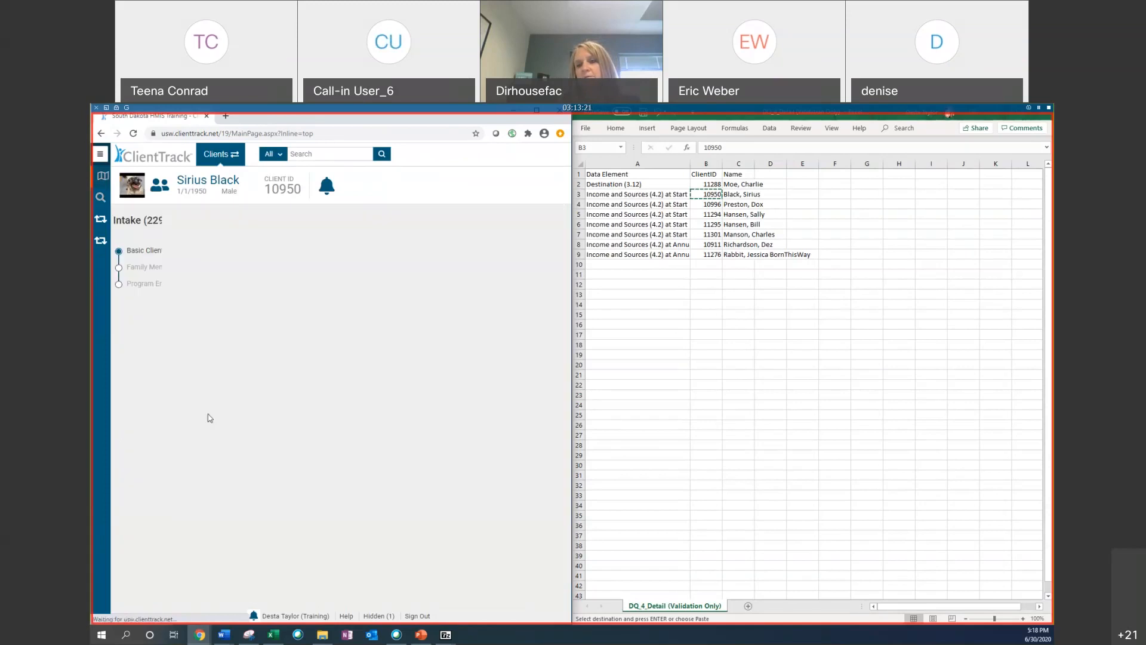
scroll(388, 418, "down", 5)
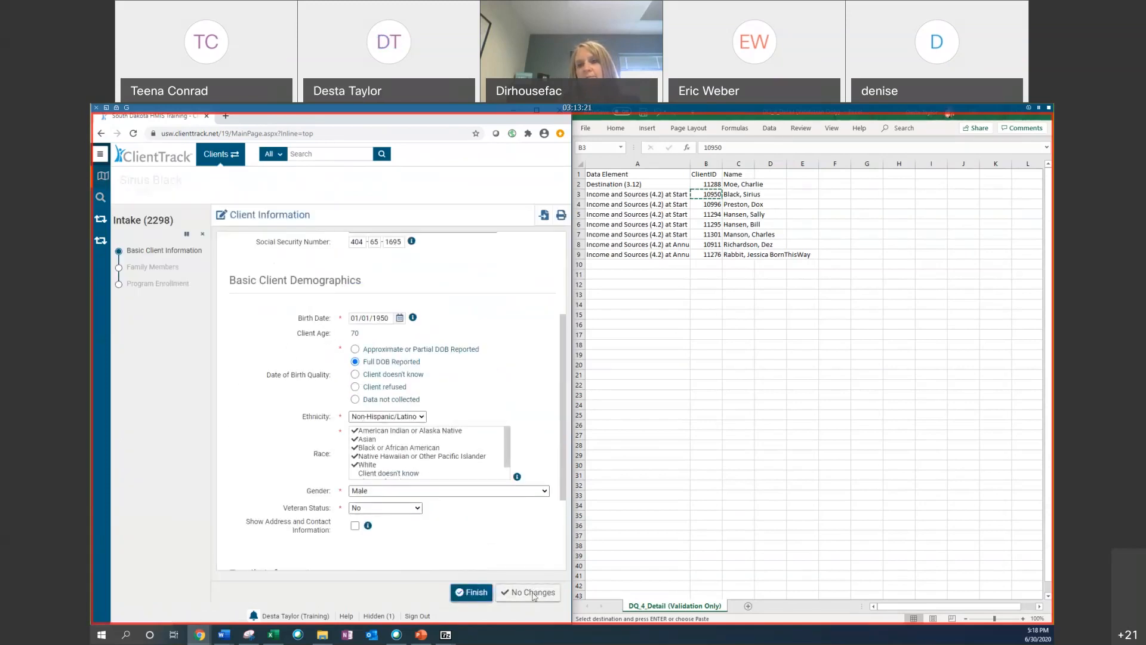
left_click(534, 593)
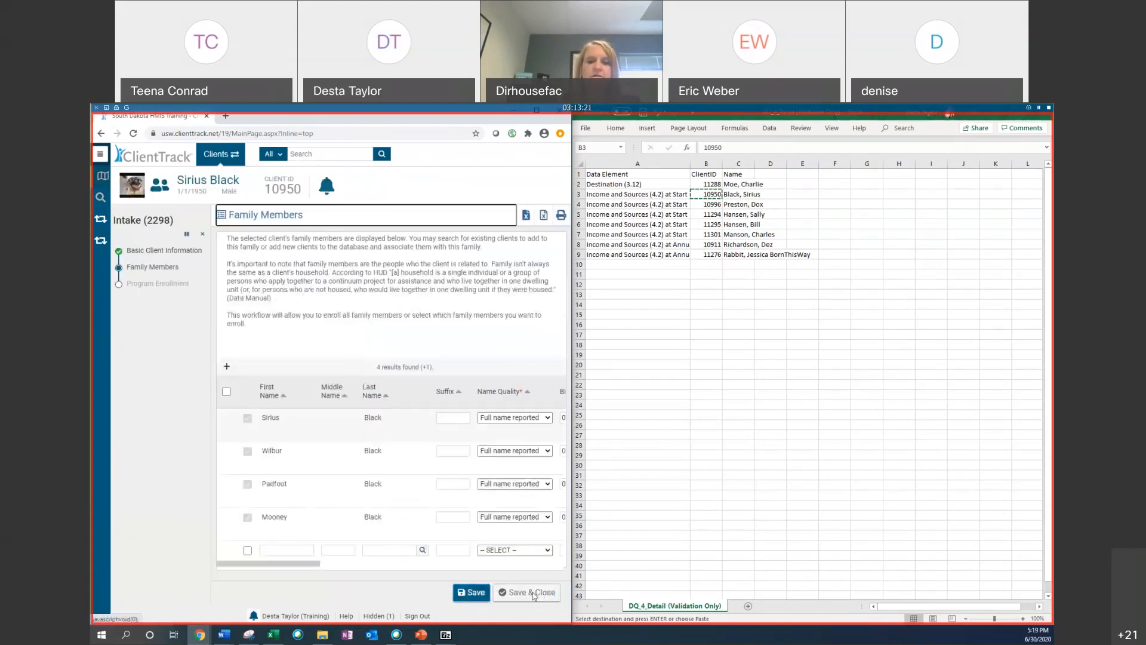
left_click(554, 597)
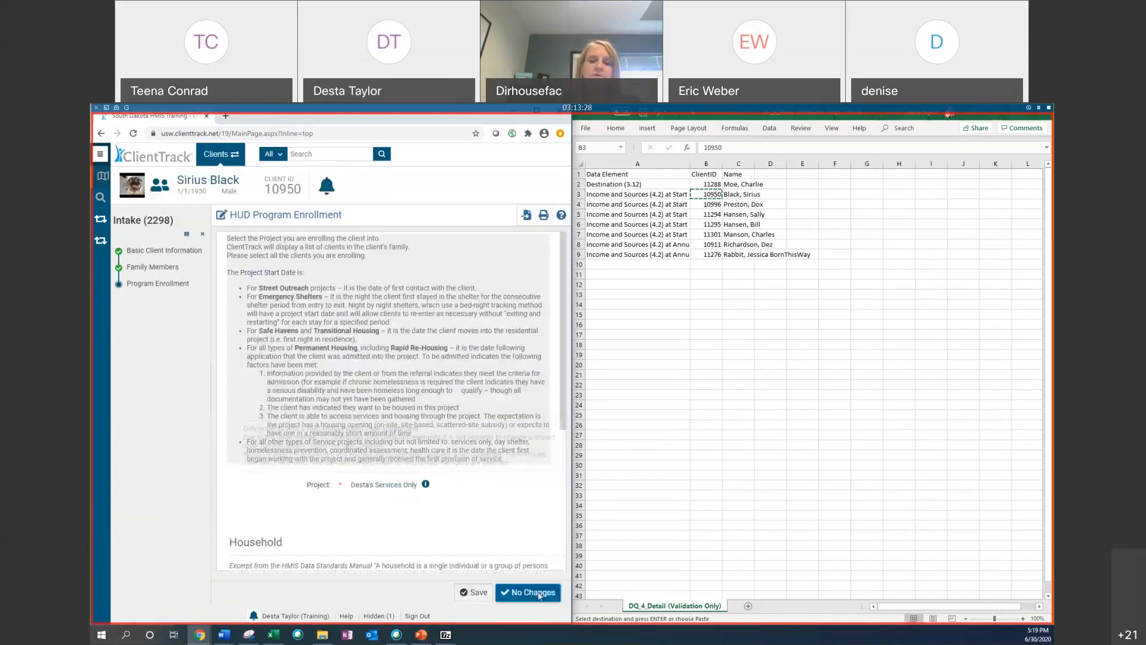
scroll(423, 507, "down", 5)
scroll(505, 539, "up", 2)
left_click(529, 591)
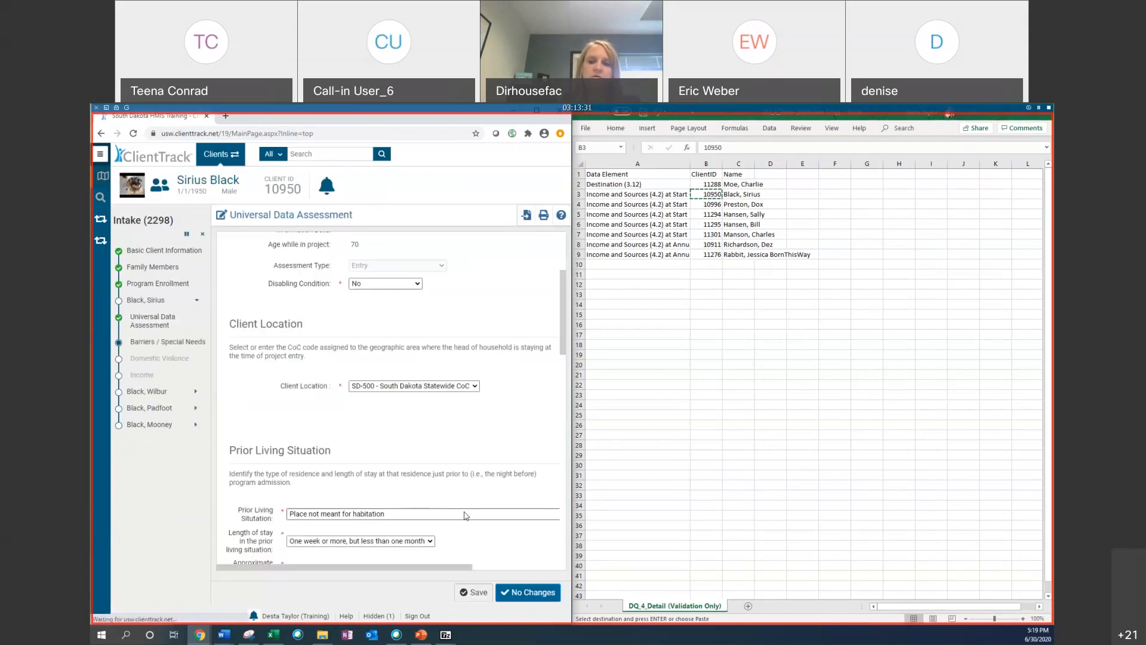
left_click(555, 594)
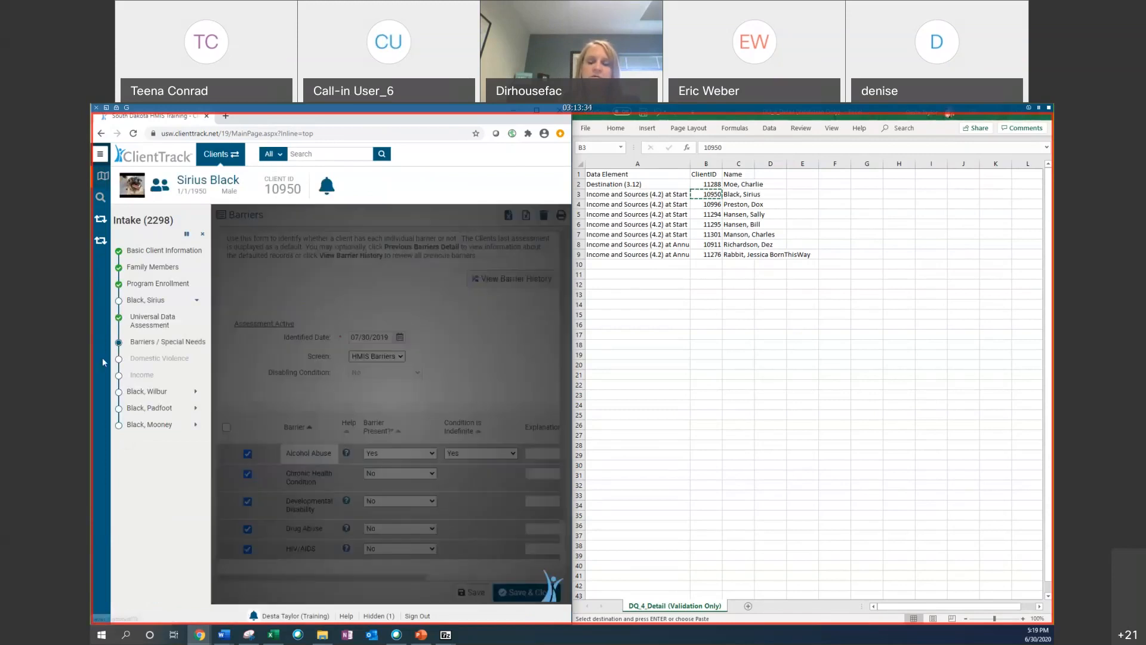
left_click(529, 592)
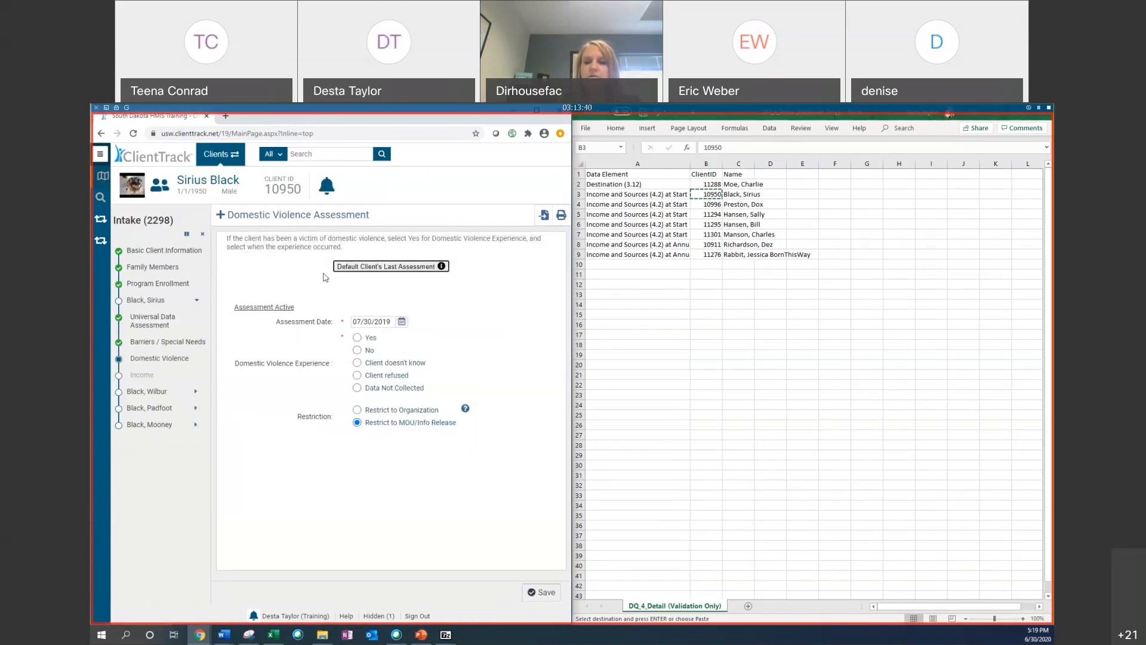
Step: Set Domestic Violence Experience to No and save, set Income and Non-Cash Benefits from Any Source to No, save, and exit the workflow
left_click(357, 350)
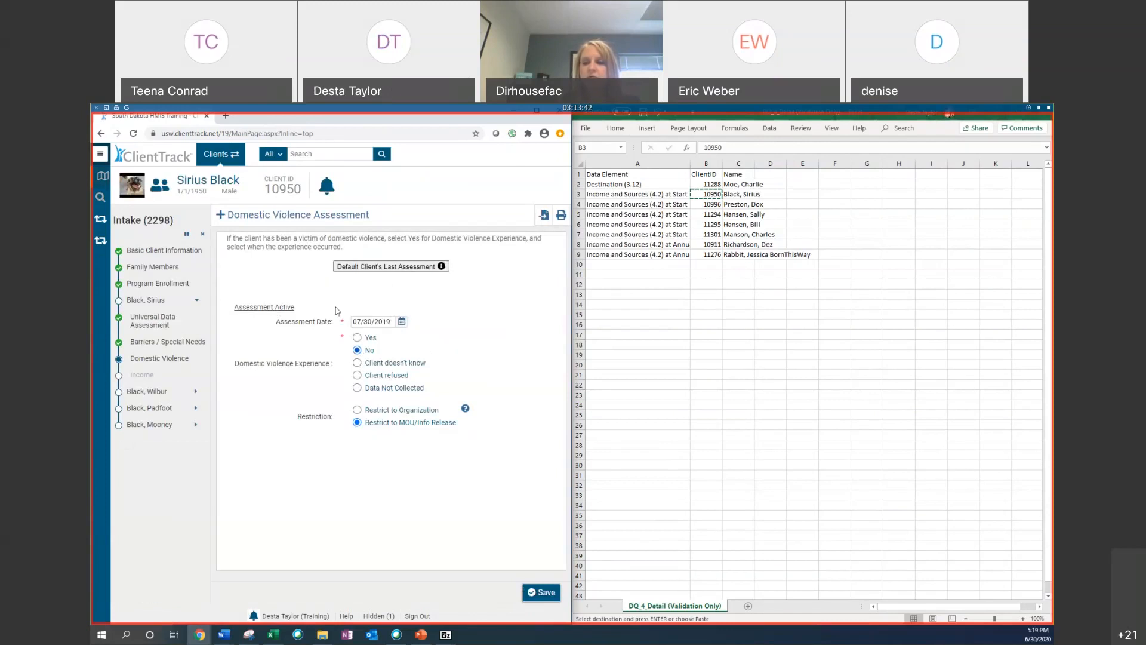
left_click(545, 594)
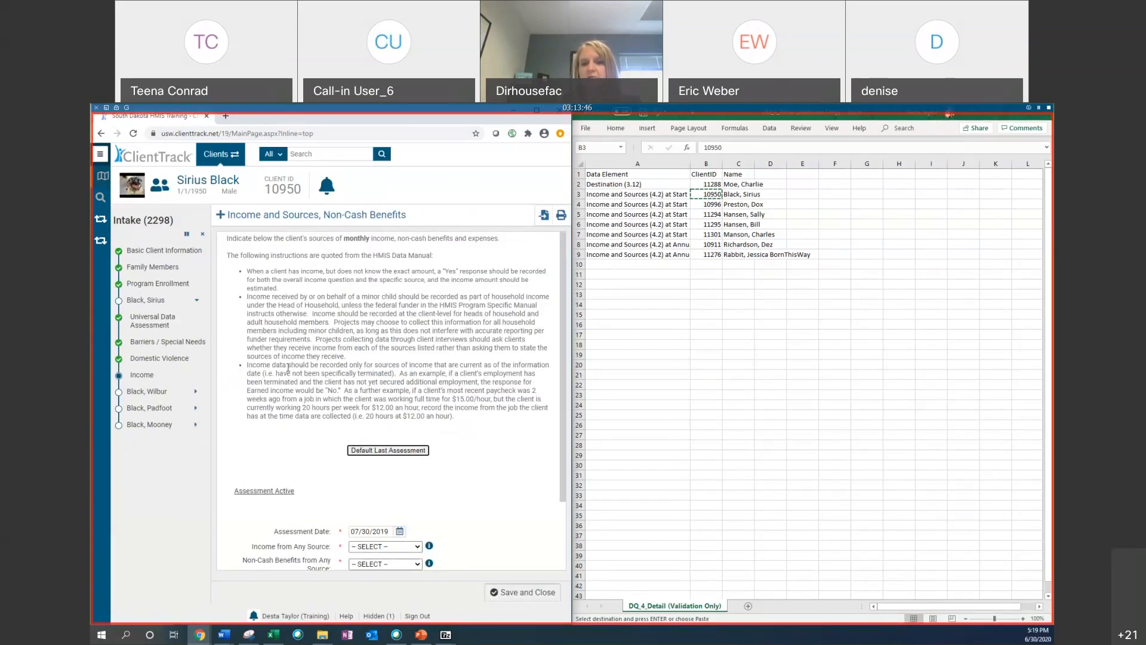
scroll(418, 288, "down", 3)
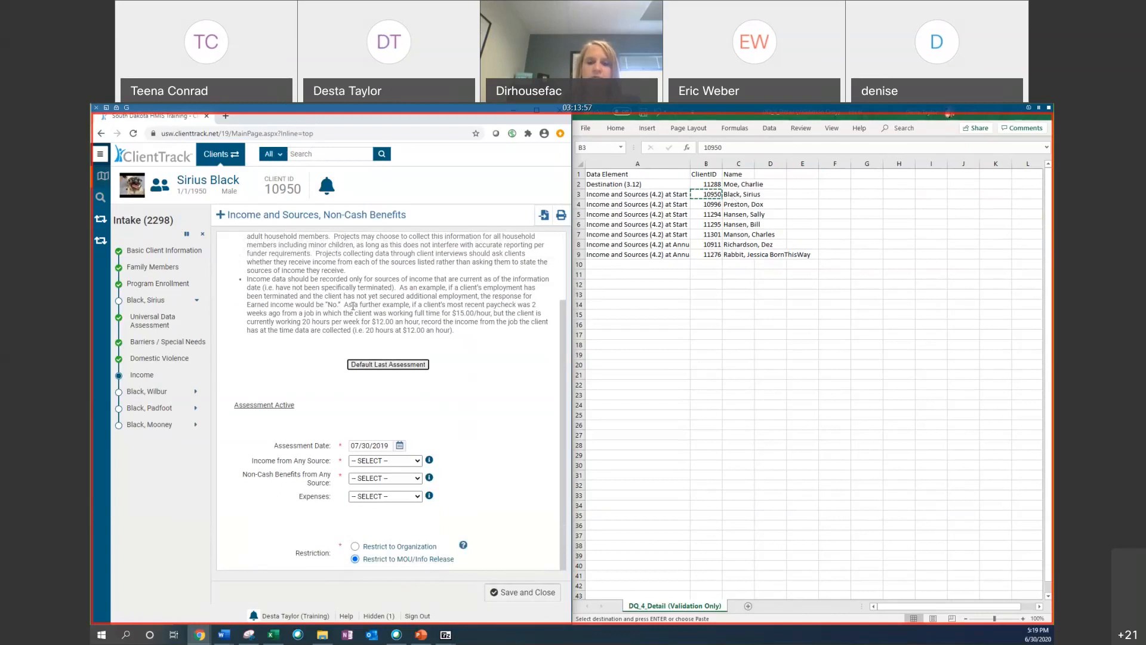
left_click(384, 462)
left_click(371, 489)
left_click(376, 478)
left_click(370, 507)
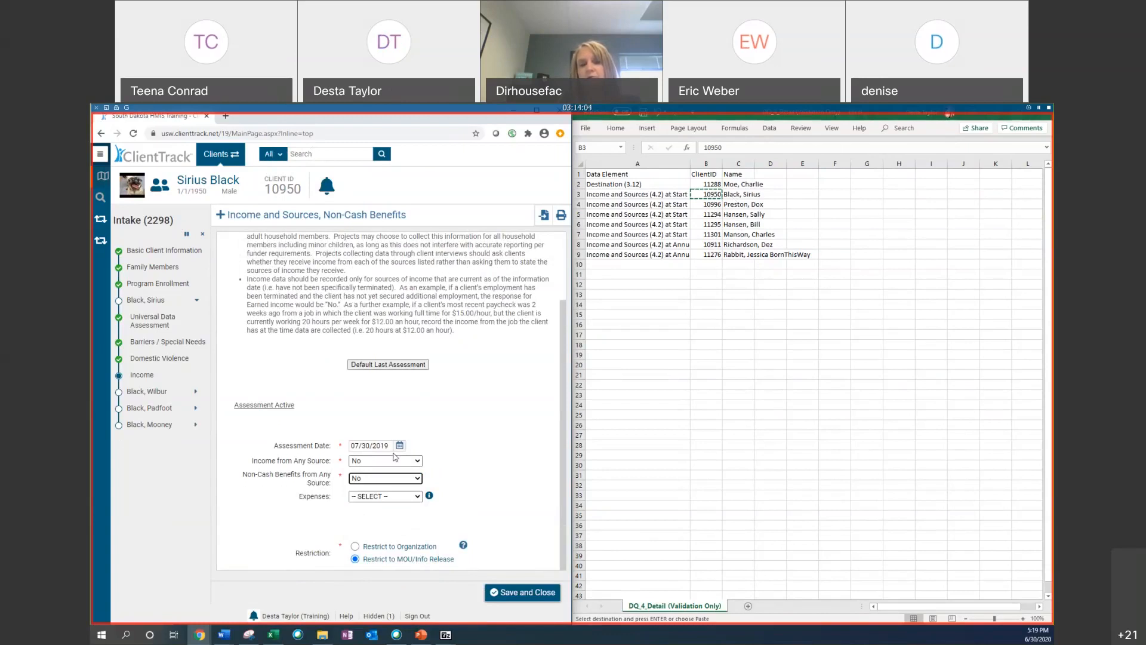
left_click(536, 594)
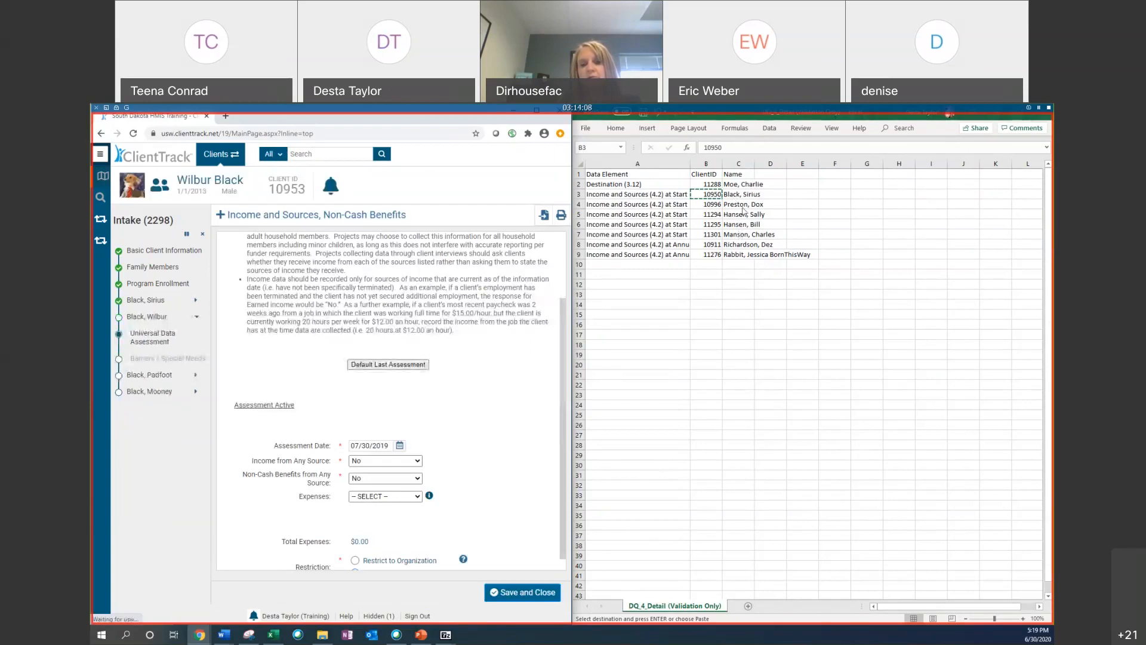
left_click(201, 234)
left_click(411, 426)
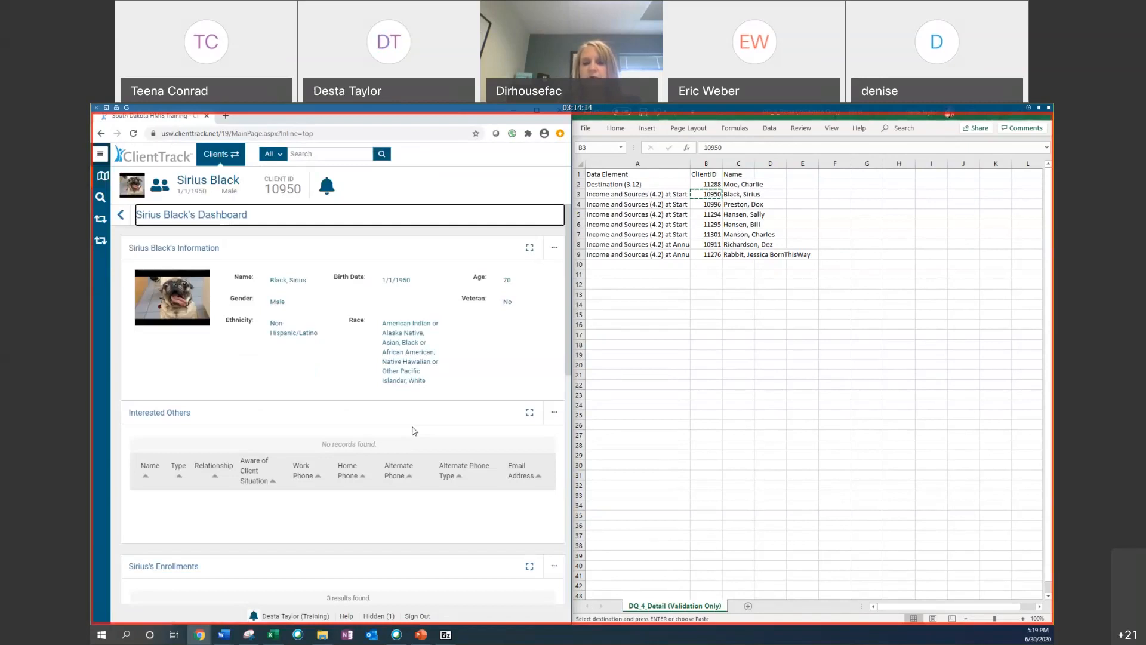
Step: Copy the client ID in cell B4 of the DQ_4_Detail sheet
left_click(640, 203)
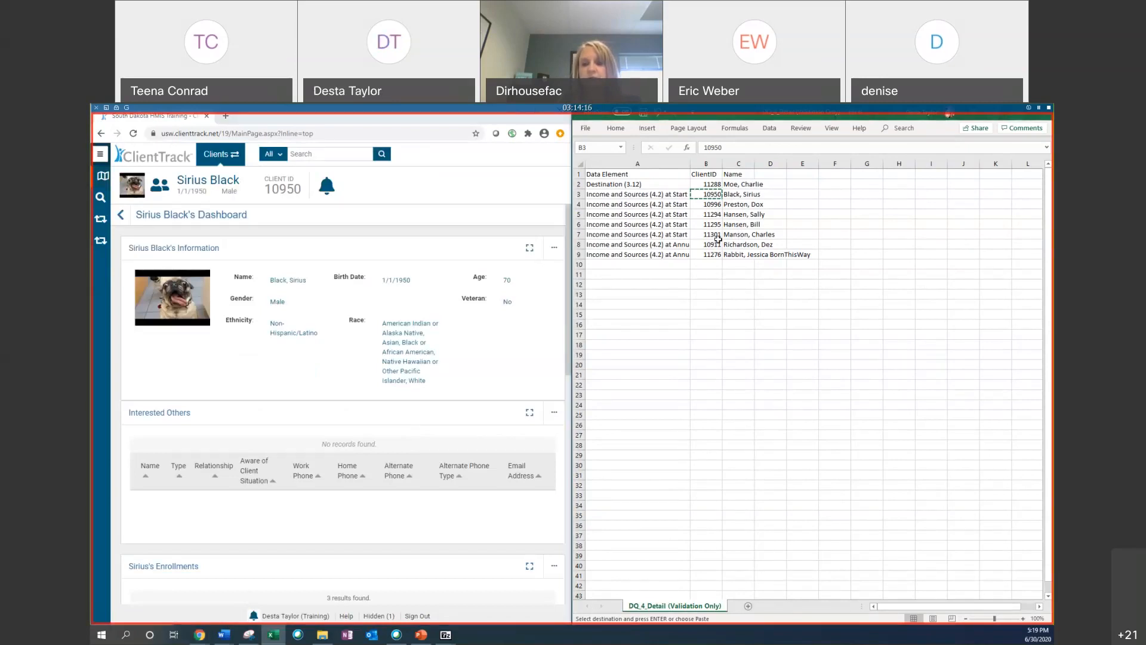
left_click(719, 204)
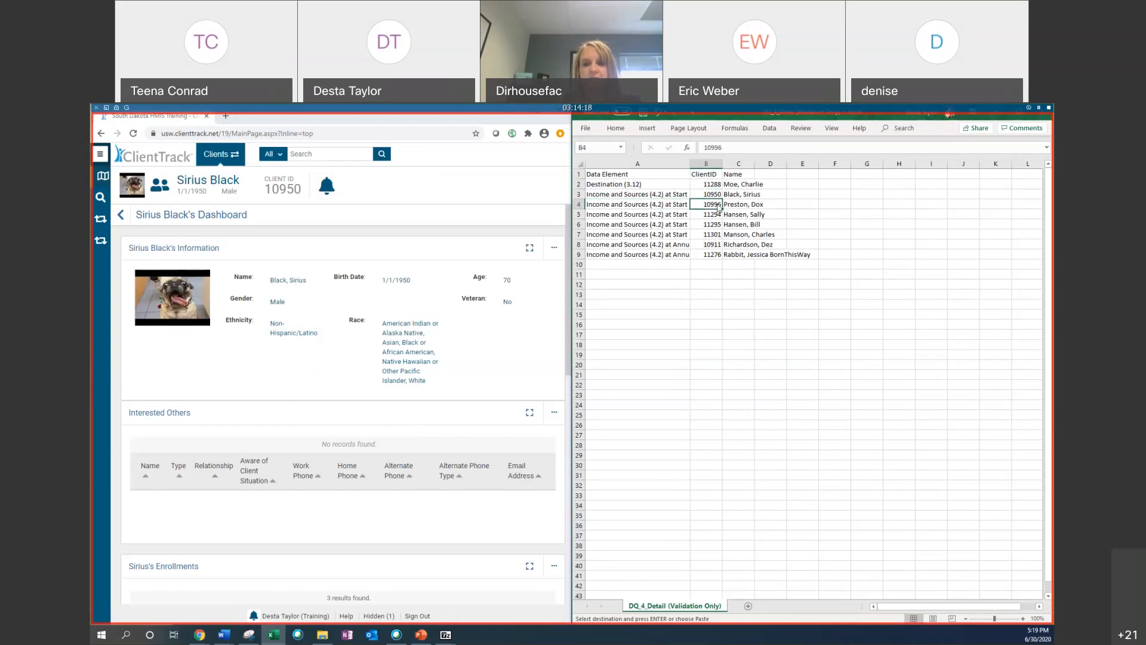
right_click(719, 204)
left_click(743, 225)
right_click(719, 205)
left_click(751, 224)
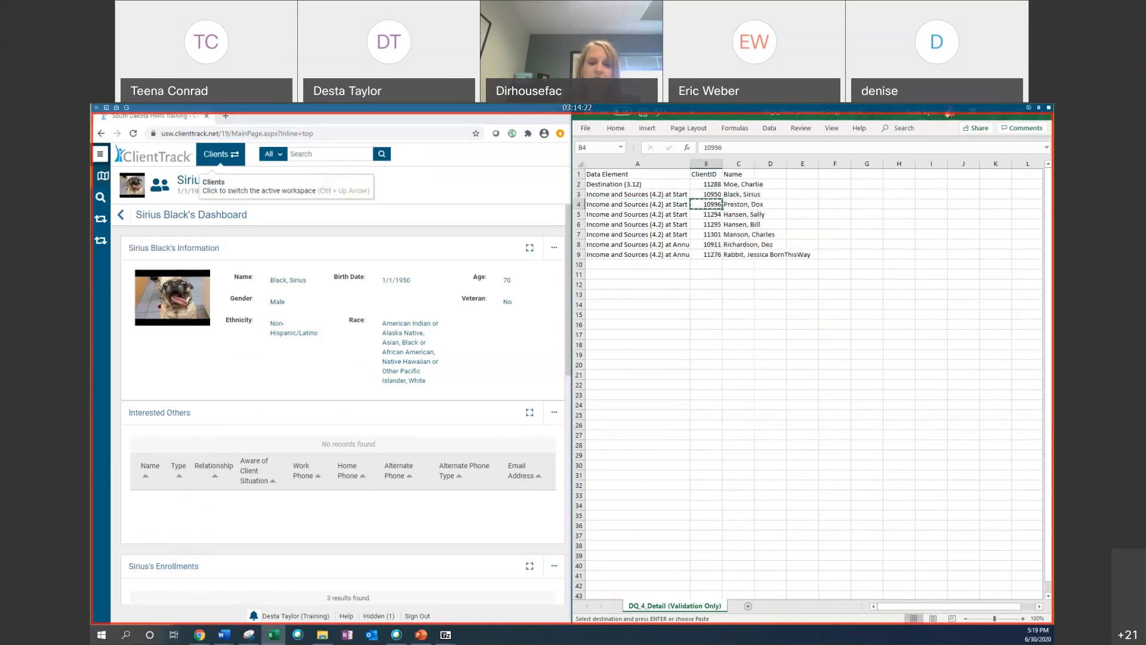
Step: Find client 10996 by pasting the copied ID into the scan client ID search and open the client's dashboard
left_click(106, 198)
right_click(314, 358)
left_click(335, 435)
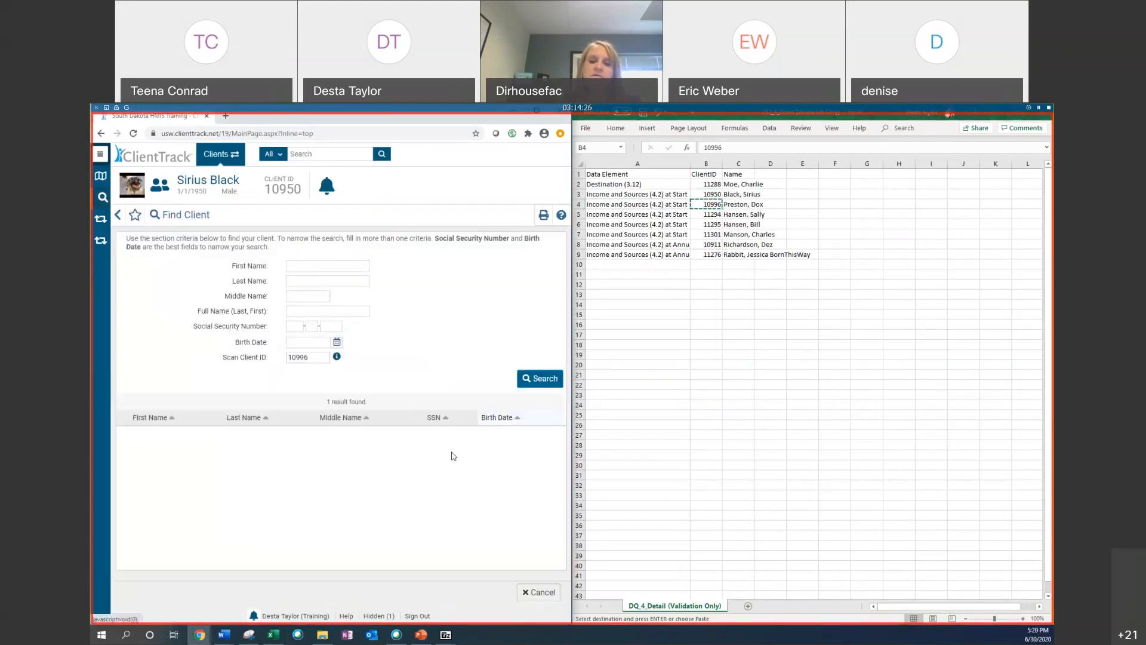
scroll(179, 472, "down", 5)
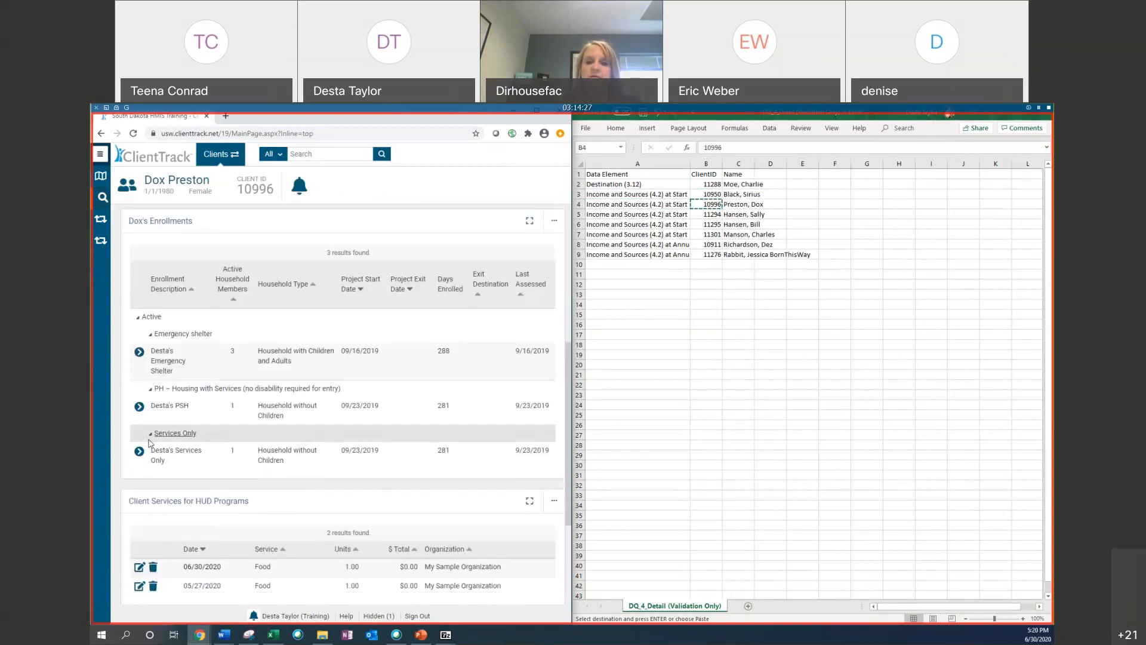
Step: Open Edit Project Entry Workflow for the Desta's Services Only enrollment and advance through its pages without changes
left_click(140, 452)
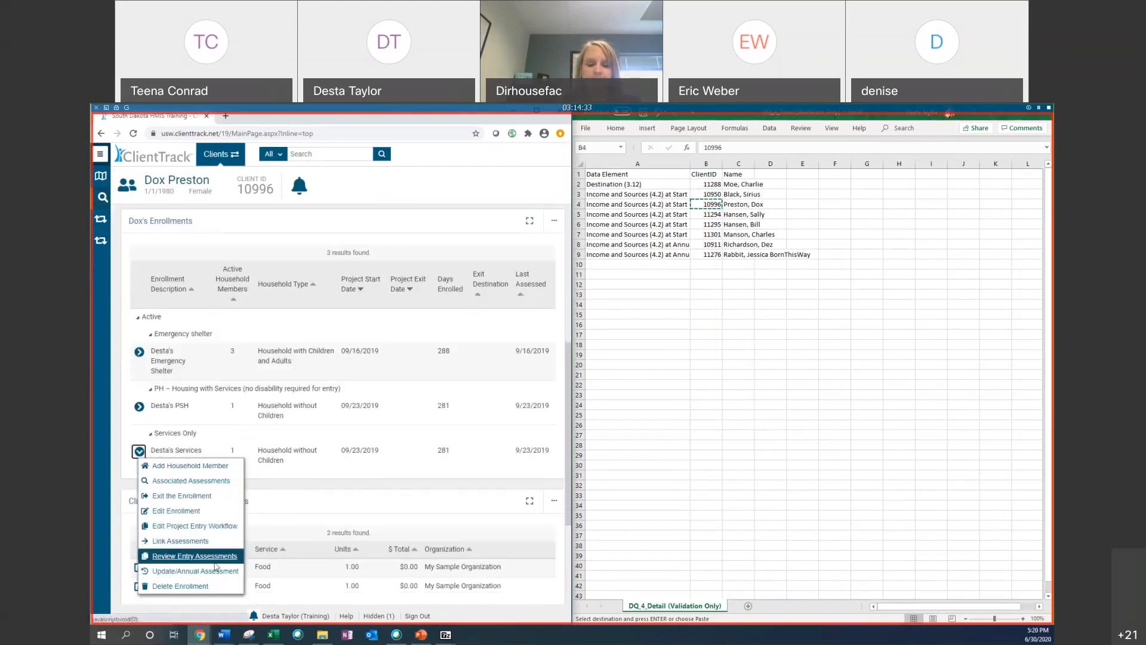
left_click(219, 532)
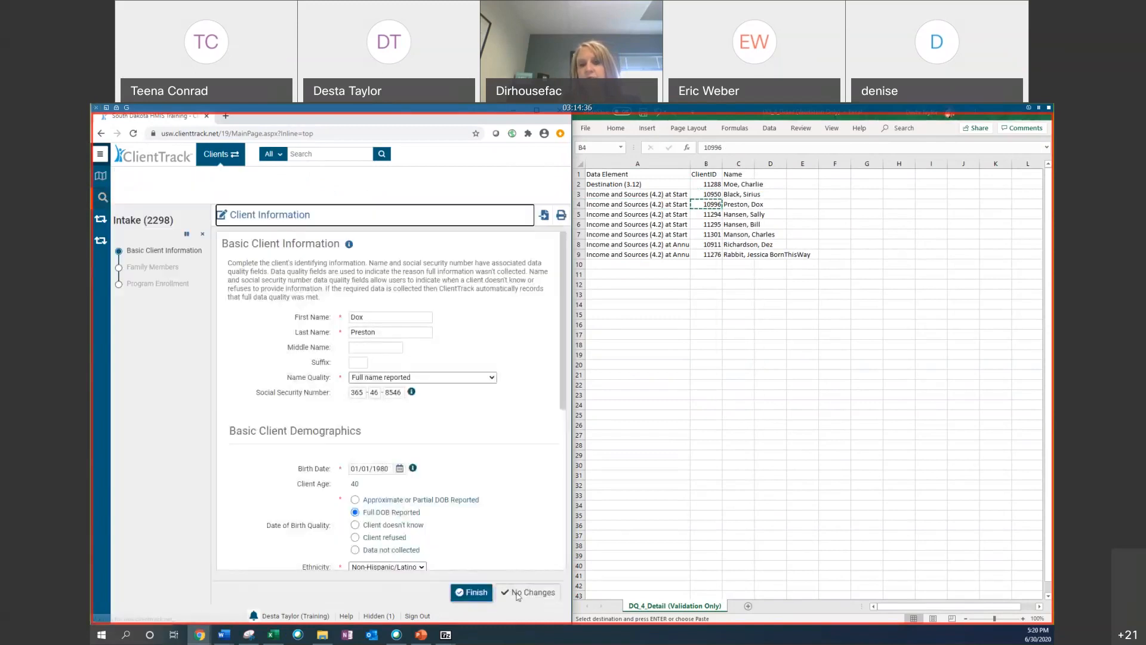
left_click(519, 593)
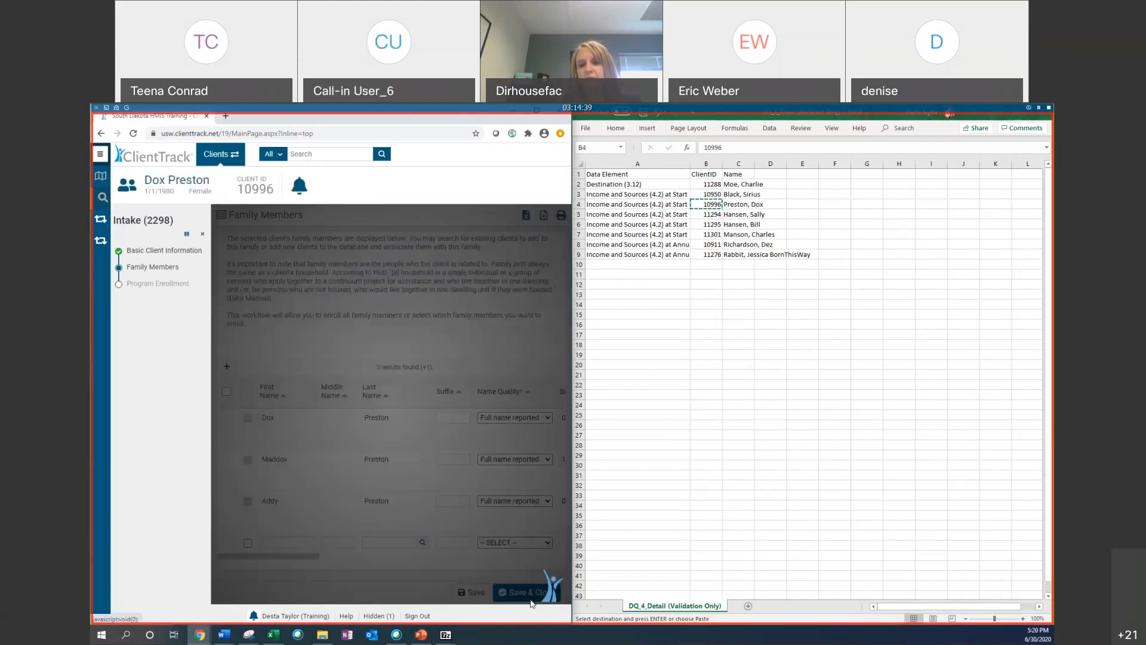
left_click(528, 598)
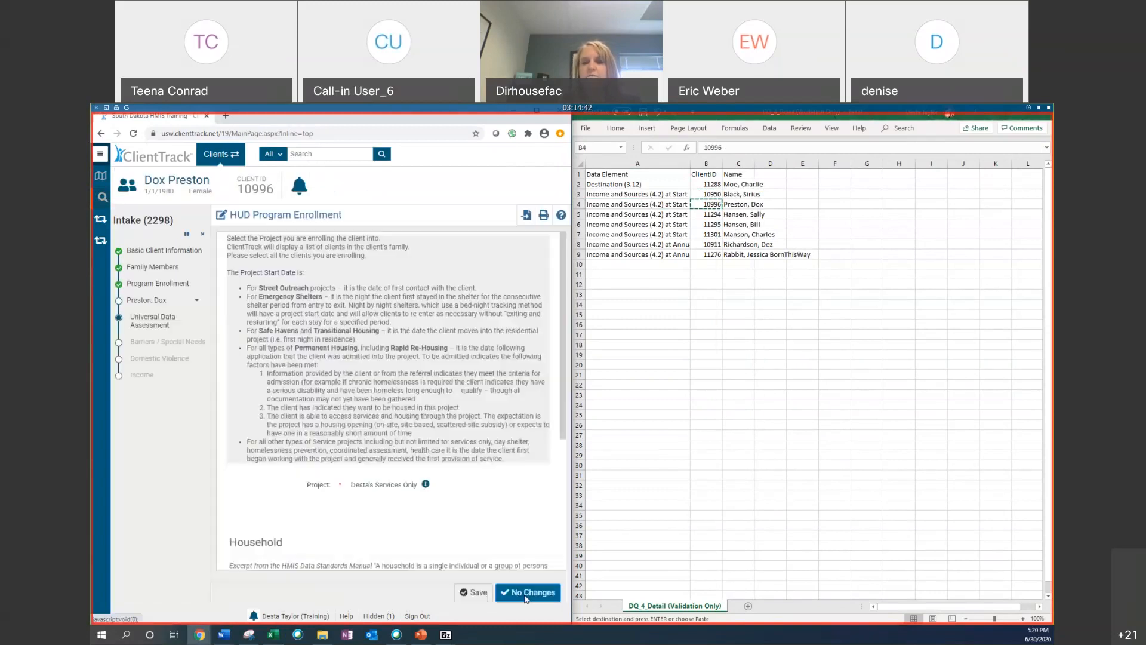
left_click(523, 594)
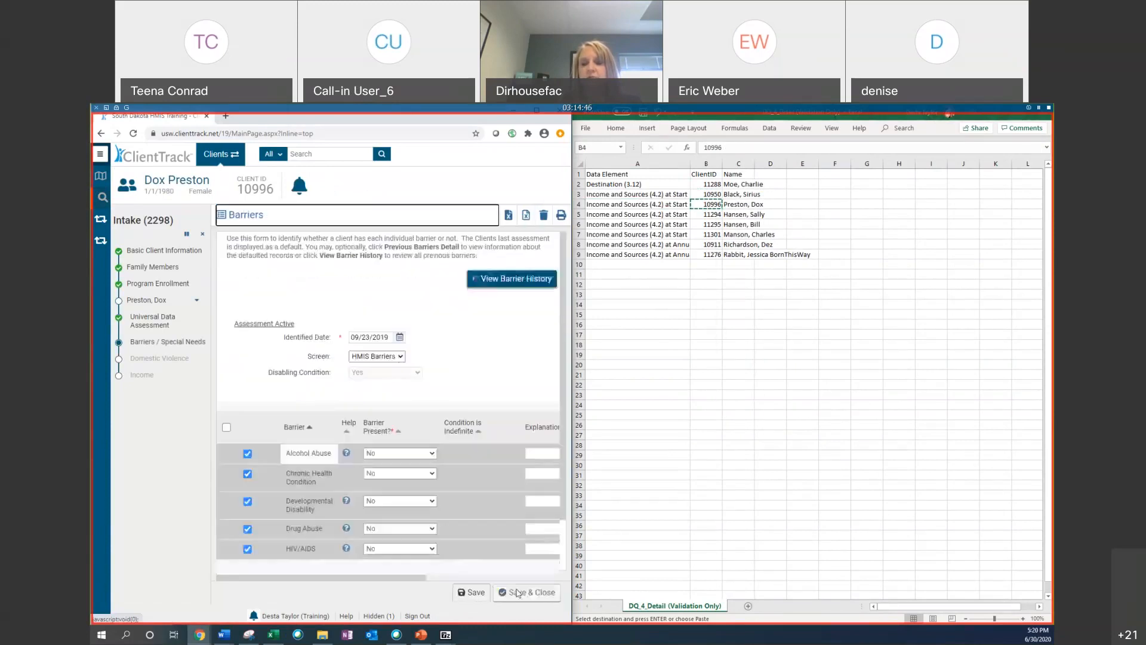
left_click(515, 589)
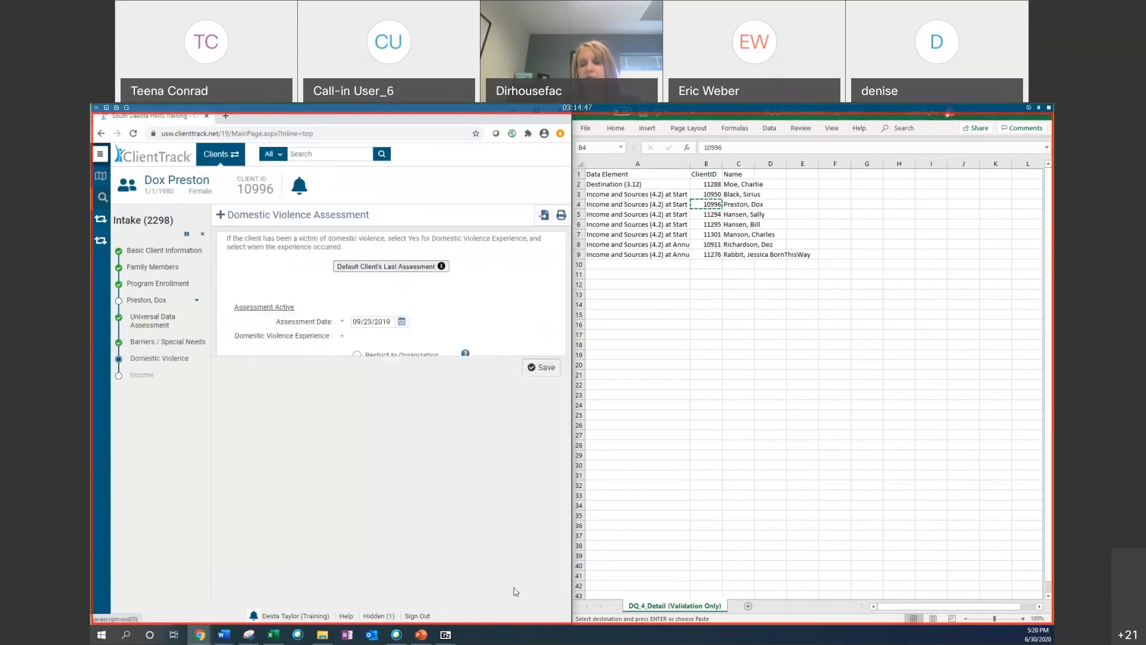
Step: Set Domestic Violence Experience to No and save, then set Income and Non-Cash Benefits from Any Source to No and save and close
left_click(371, 351)
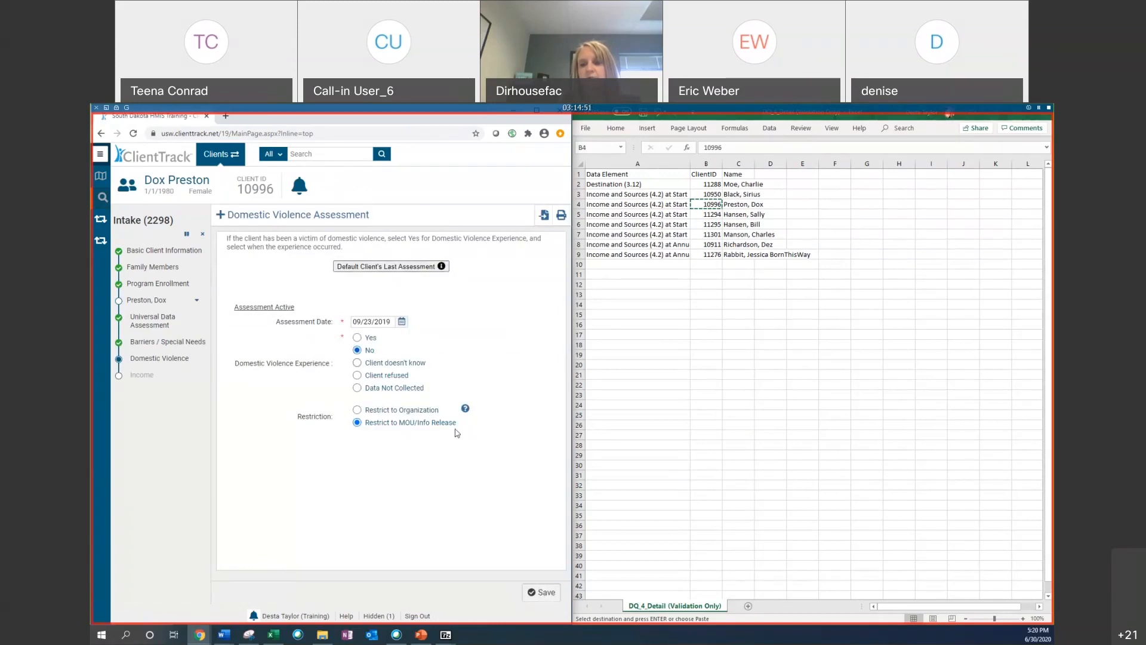
left_click(547, 594)
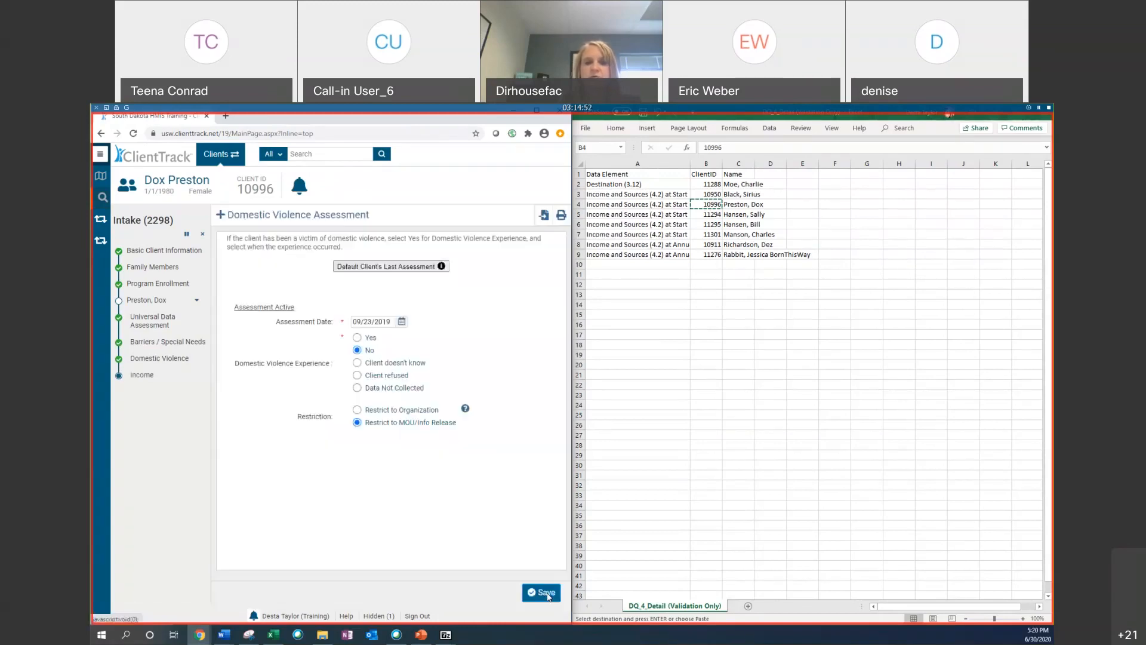
left_click(385, 461)
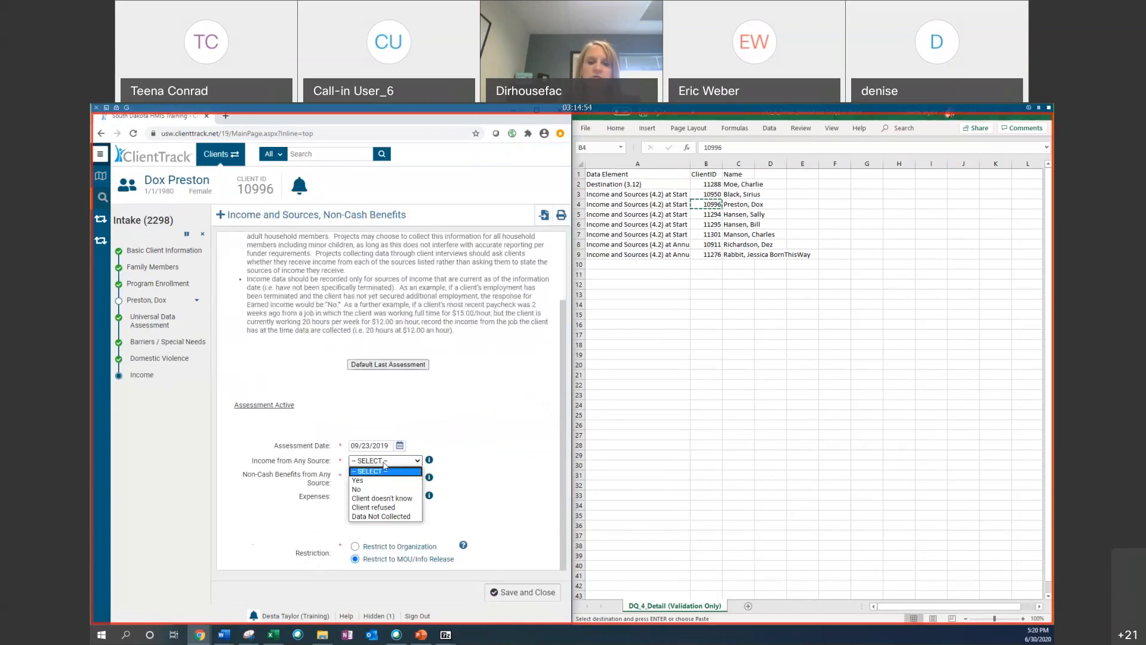
left_click(367, 478)
left_click(385, 478)
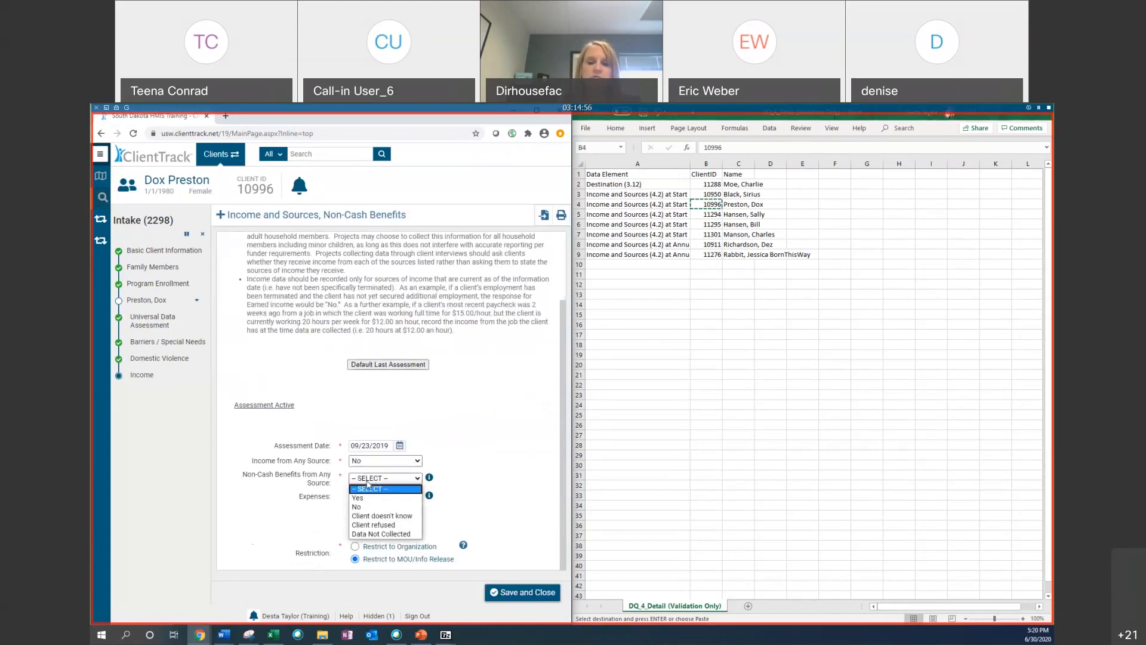
left_click(367, 495)
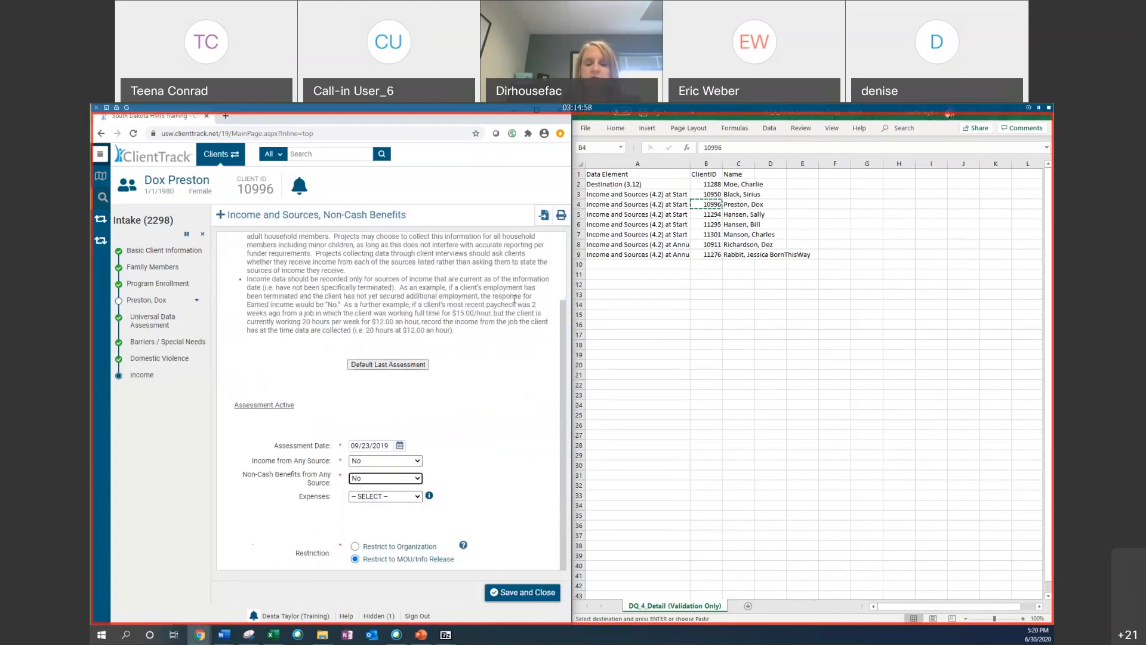
left_click(540, 599)
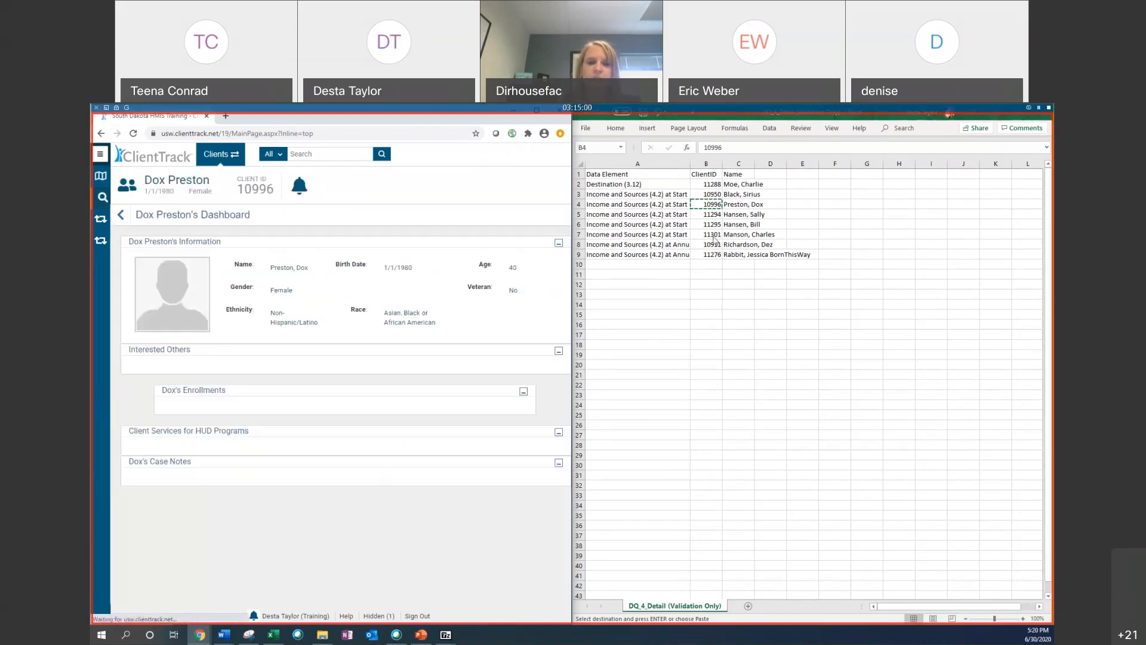
Step: Copy the client ID in cell B9 of the DQ_4_Detail sheet
left_click(710, 244)
left_click(711, 255)
right_click(711, 255)
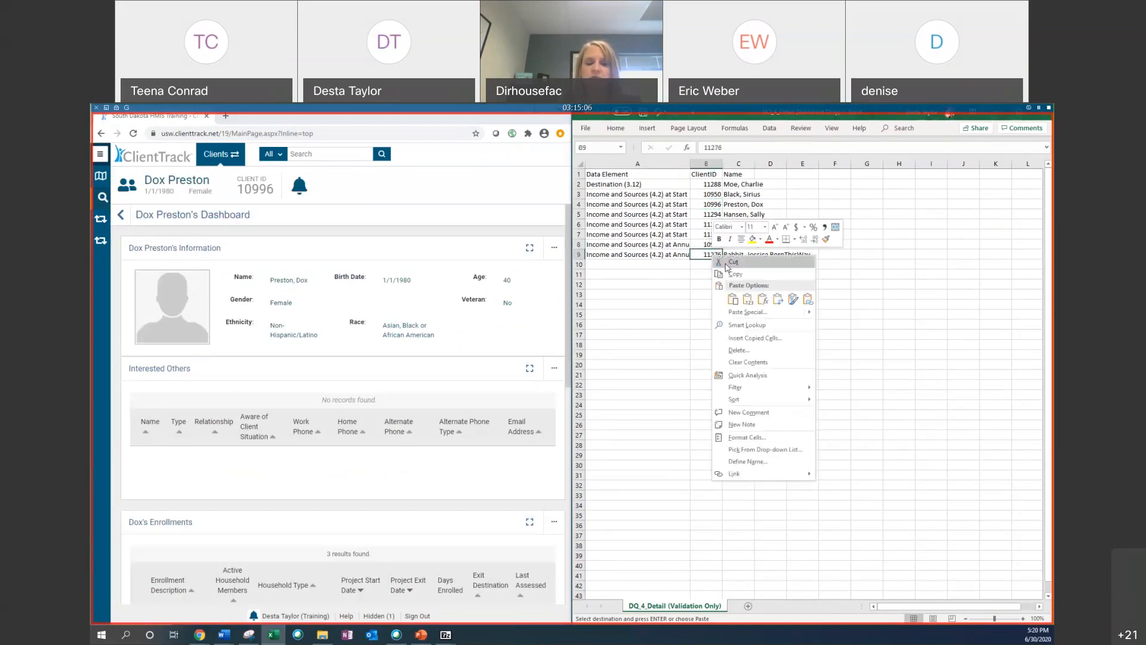
left_click(731, 273)
left_click(684, 243)
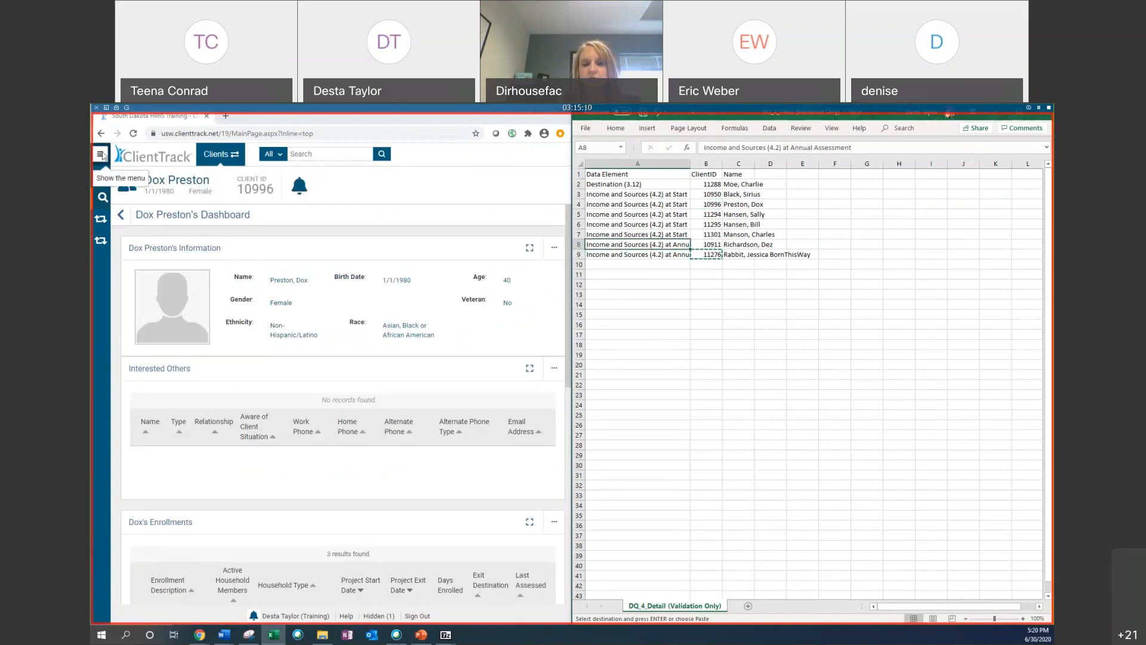
left_click(103, 197)
right_click(305, 358)
left_click(340, 436)
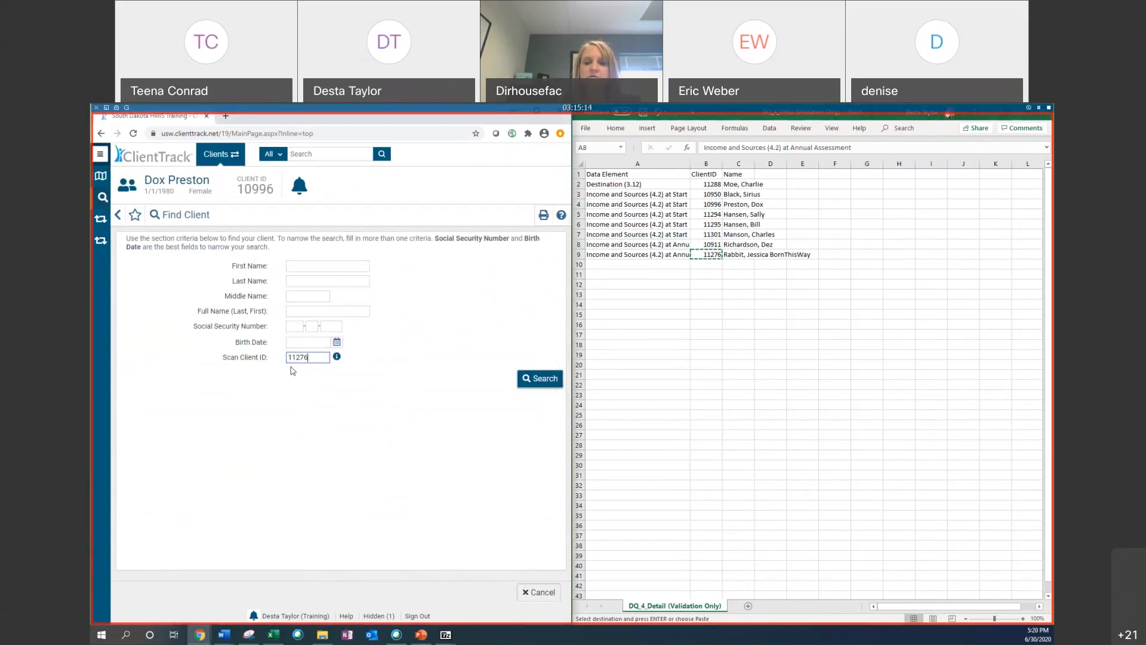
left_click(541, 381)
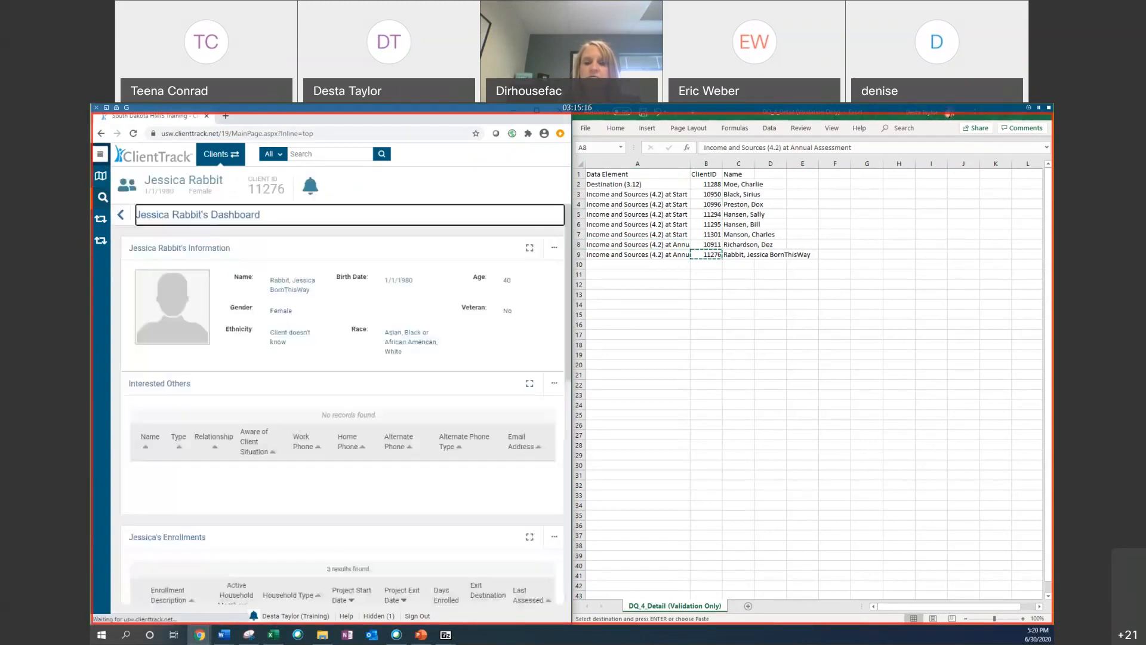
Step: Pin the navigation menu and open the client's Master Assessments list under Enrollment and Services
scroll(221, 272, "down", 5)
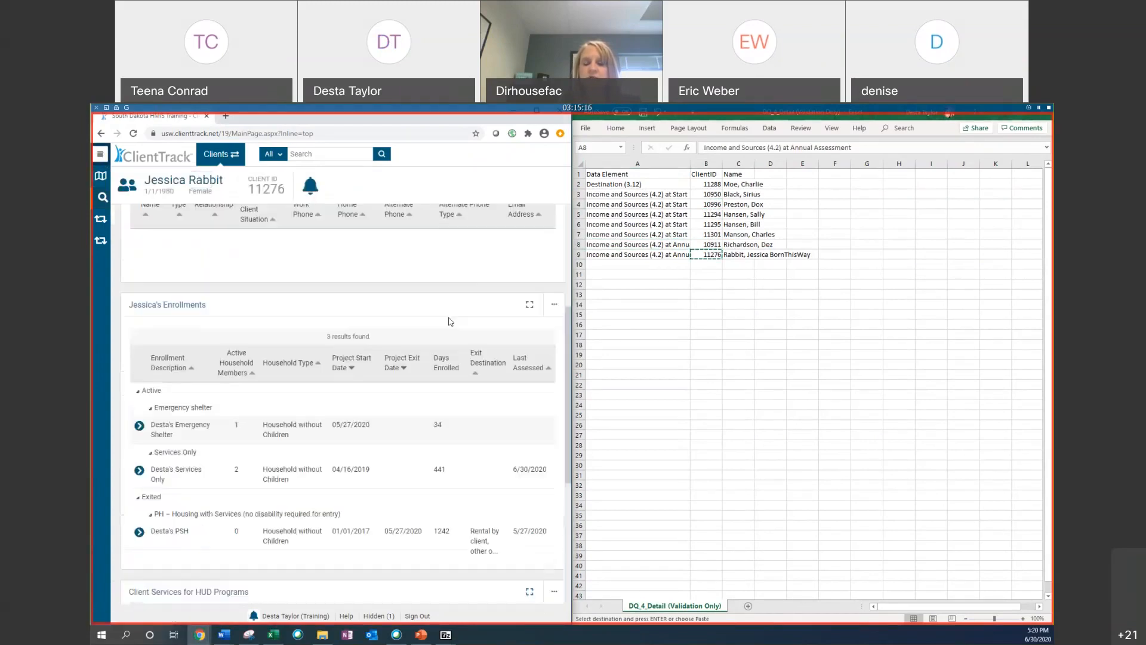
left_click(101, 154)
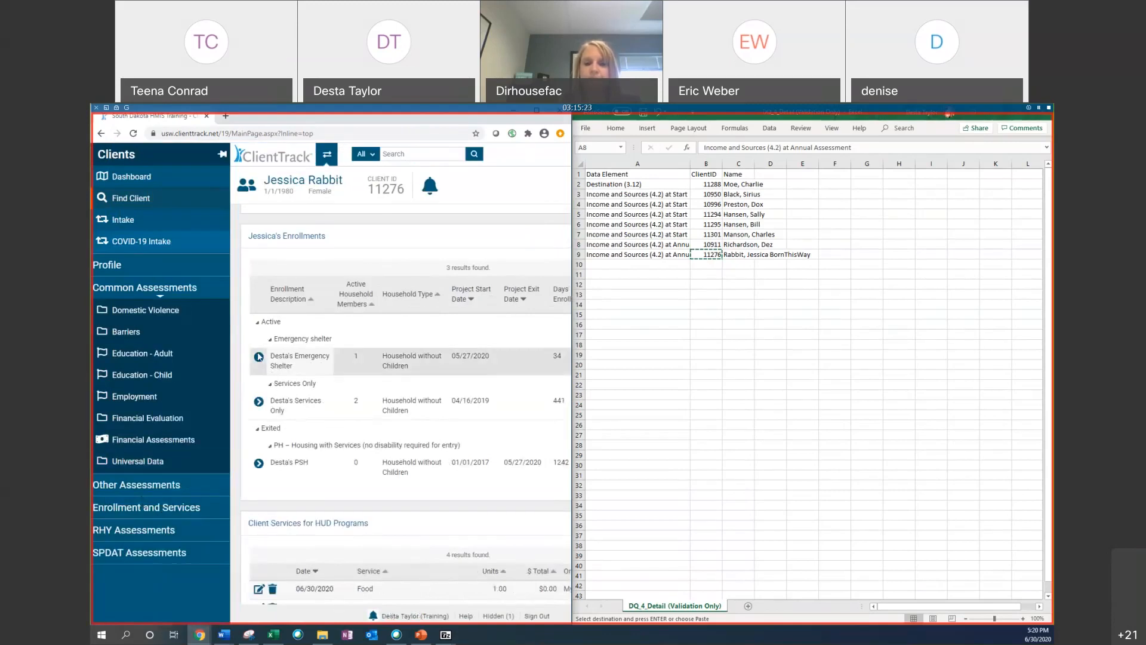
left_click(258, 401)
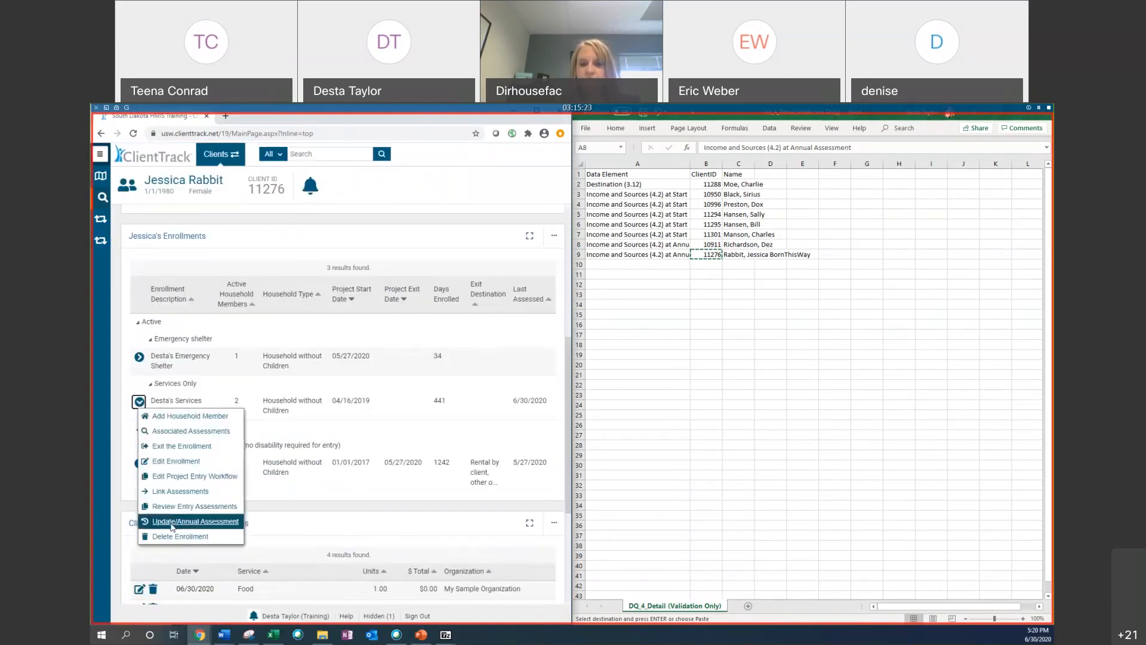
left_click(180, 402)
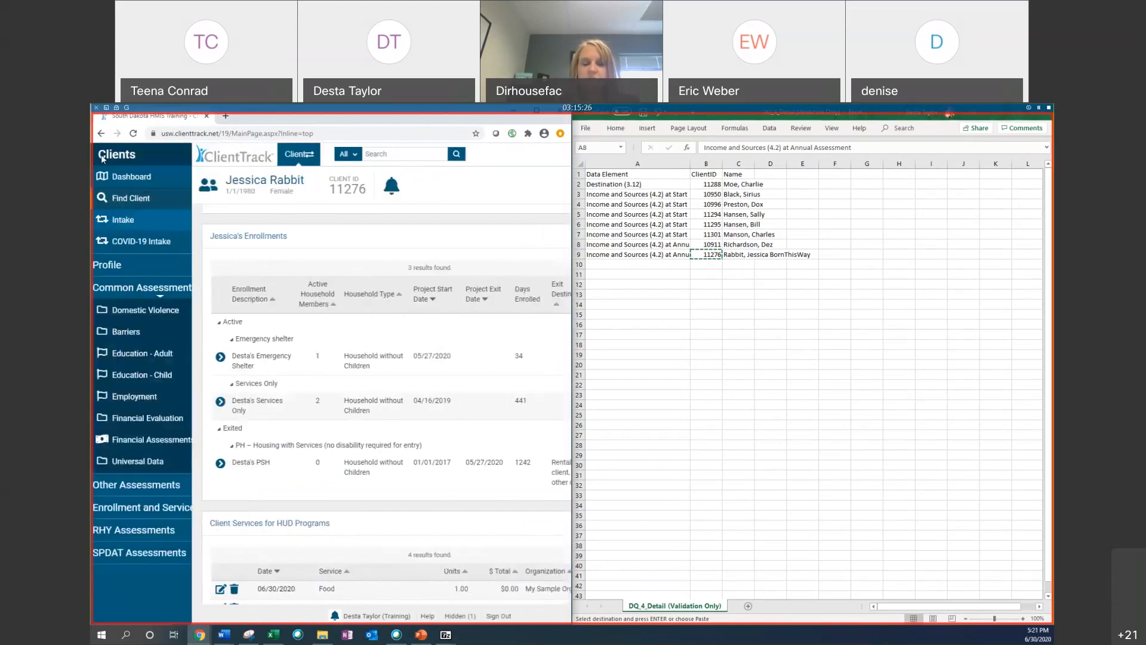
left_click(223, 154)
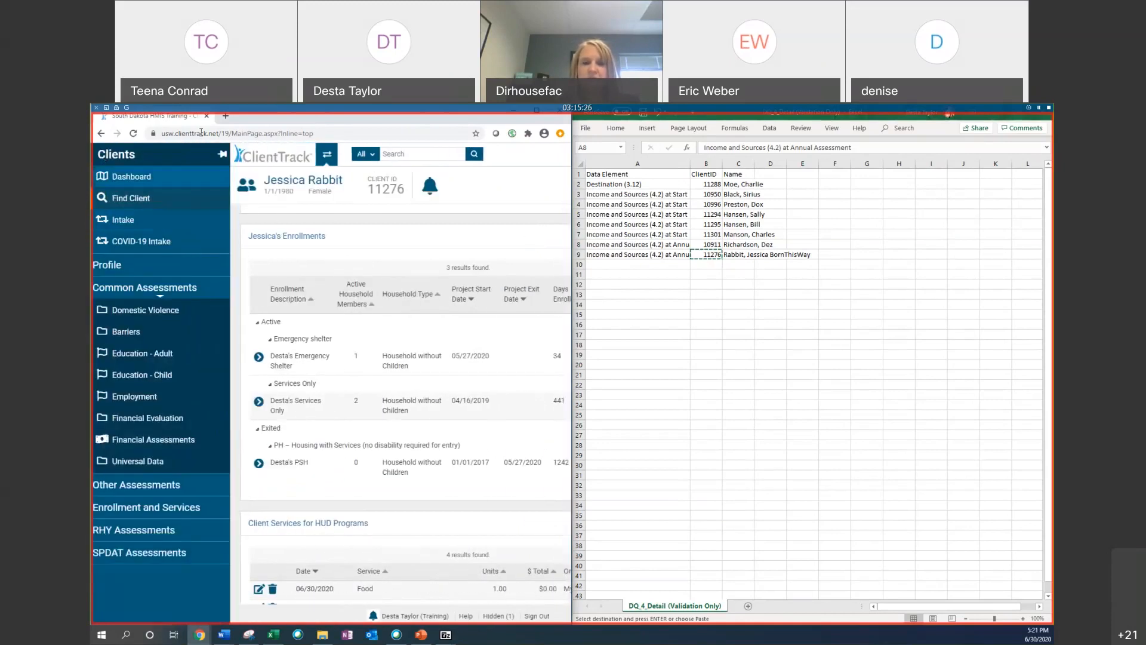
left_click(154, 509)
left_click(150, 519)
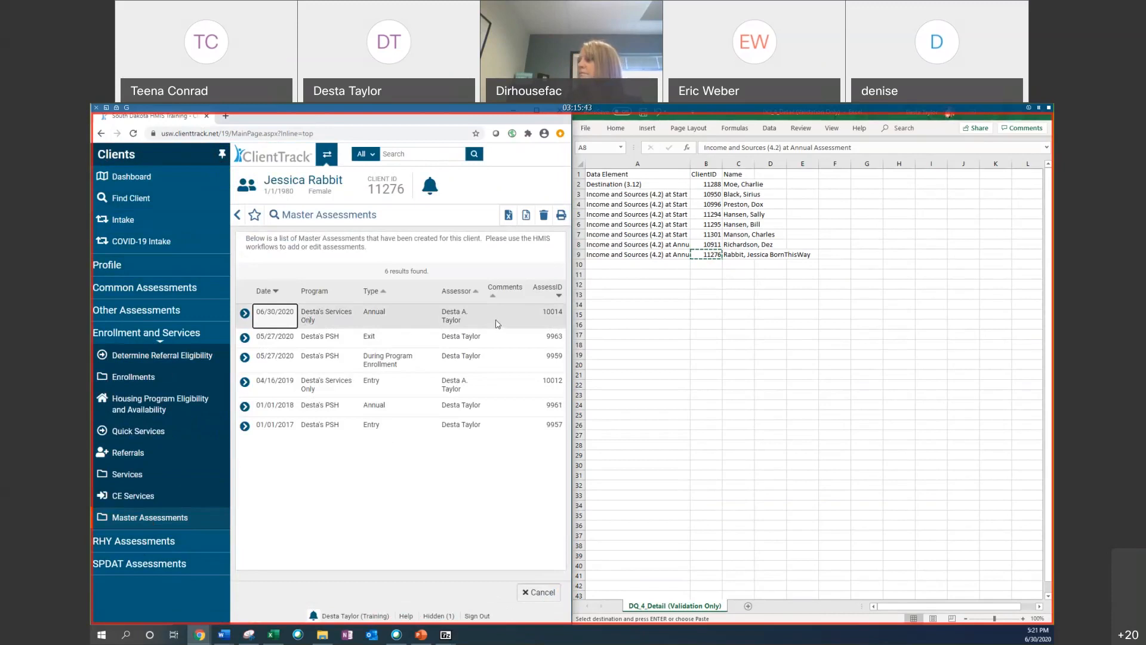
Step: View the related assessments of the 06/30/2020 Annual assessment, open its Financial record, and go back
left_click(245, 313)
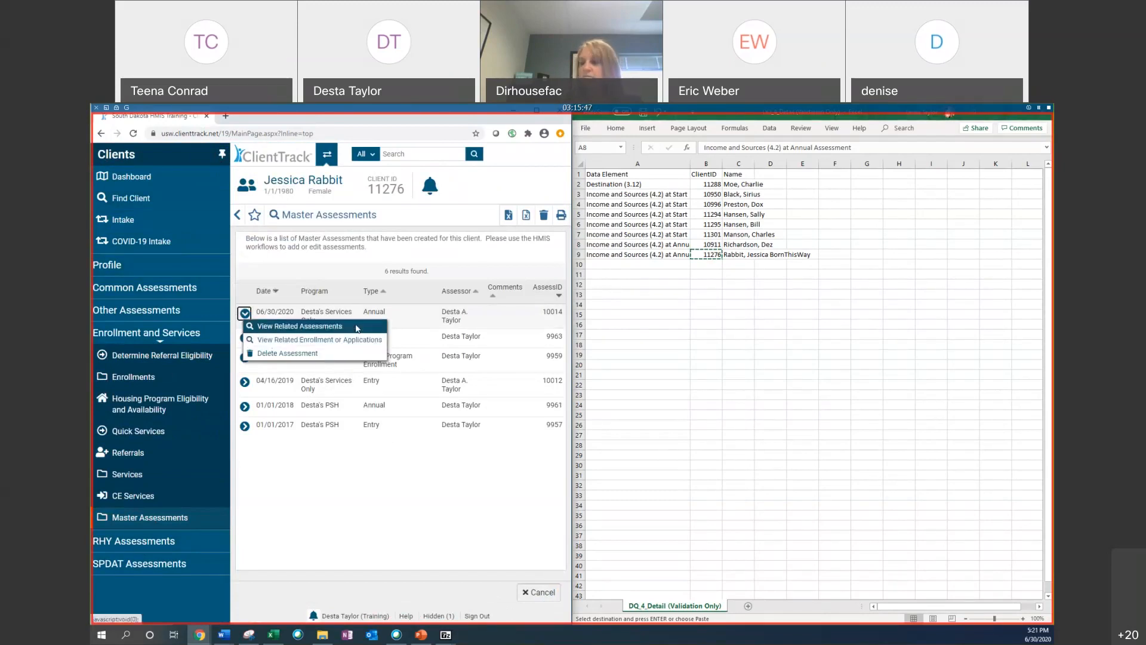
left_click(358, 328)
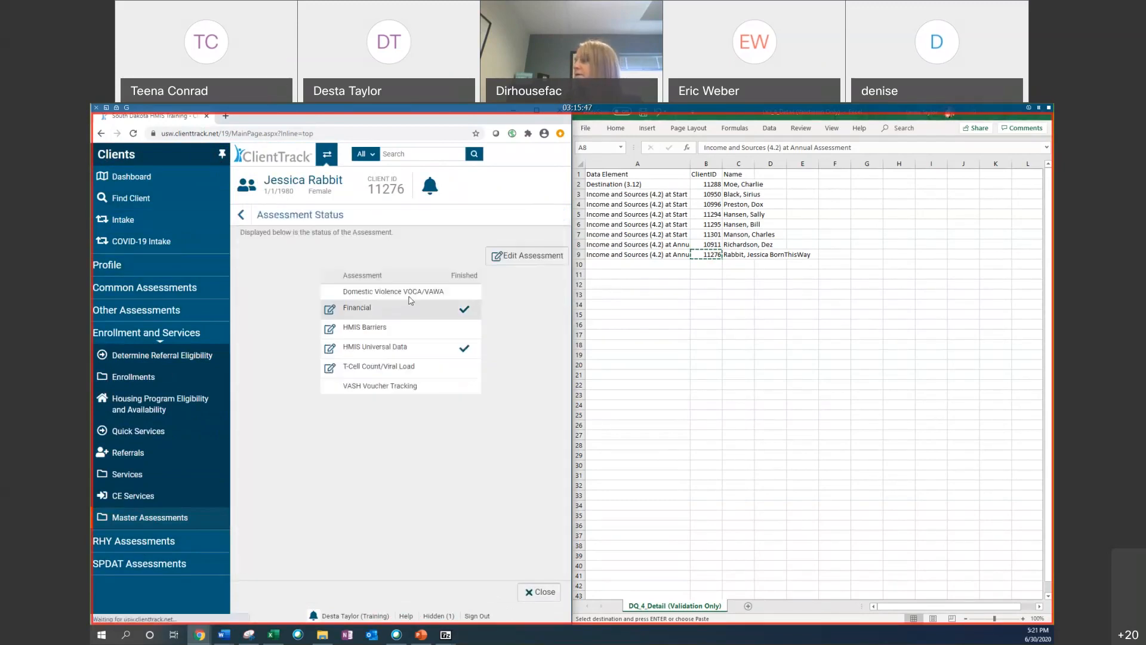
left_click(330, 309)
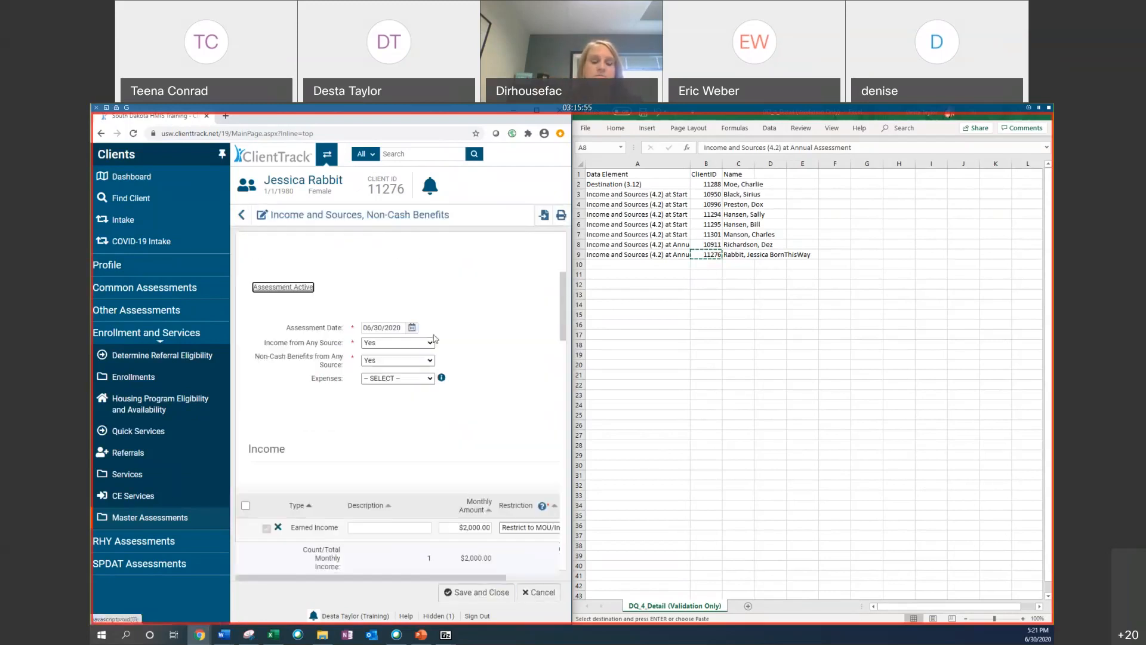
scroll(434, 339, "up", 3)
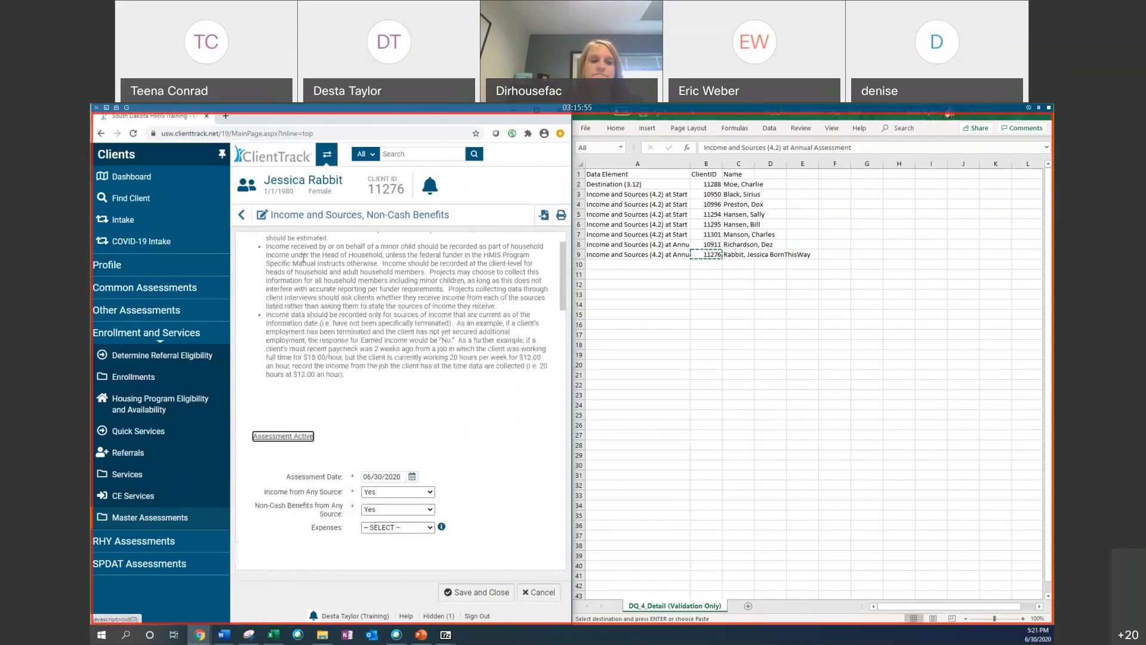
left_click(241, 215)
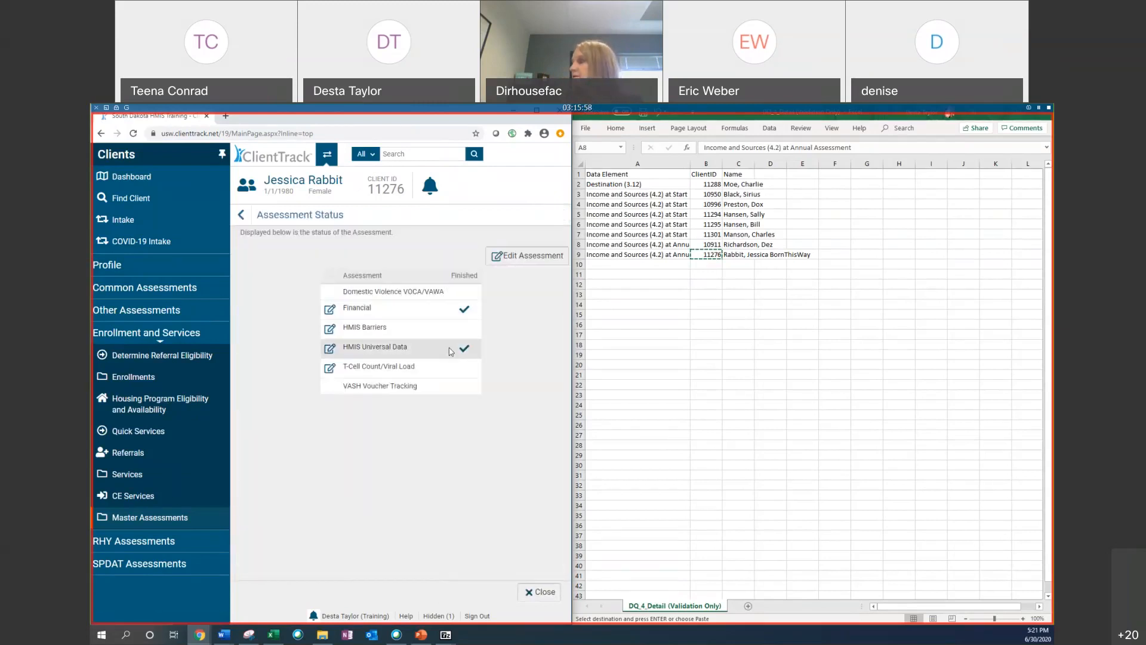
Step: Reopen the 06/30/2020 Annual assessment's Financial record to review its income answers, then return to Master Assessments
left_click(242, 216)
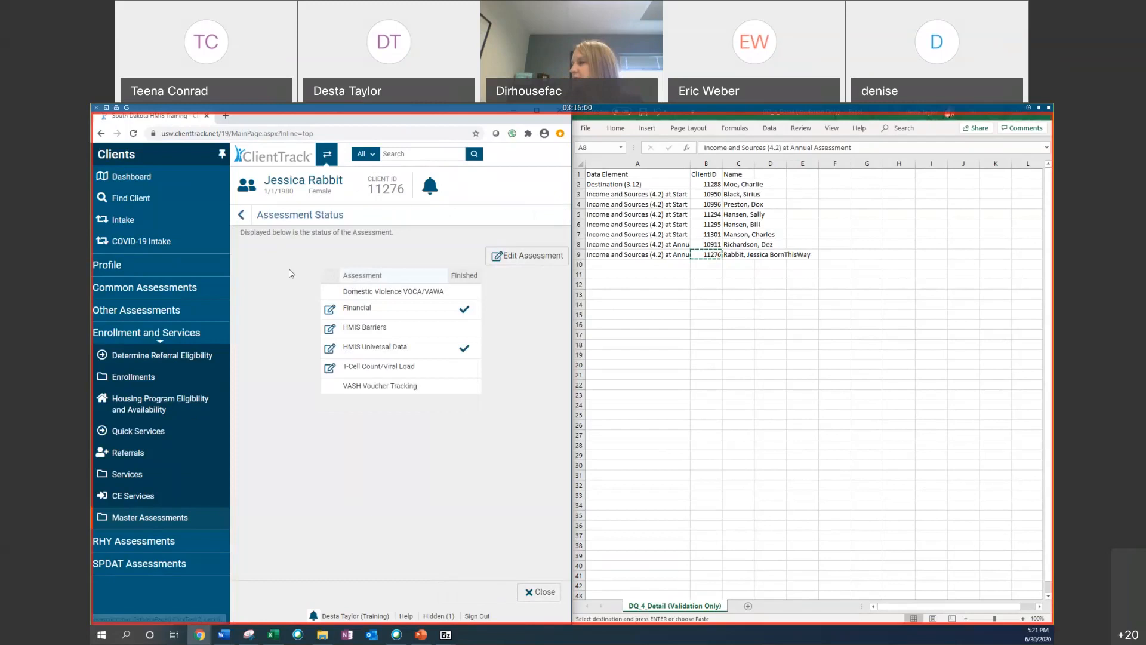
left_click(145, 517)
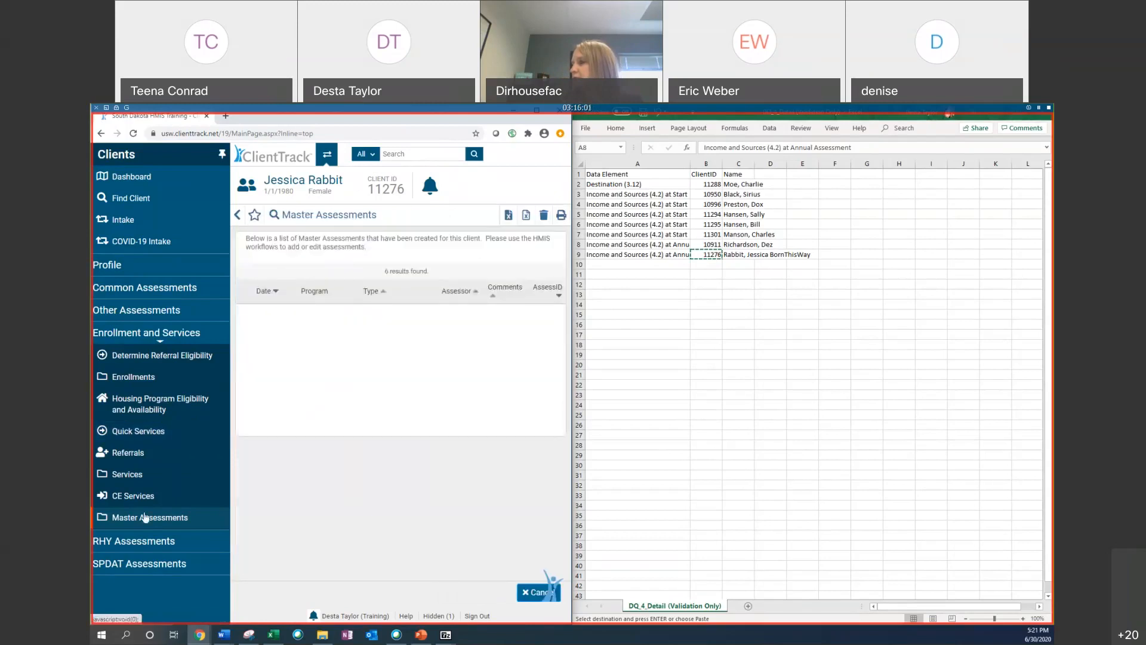
left_click(244, 312)
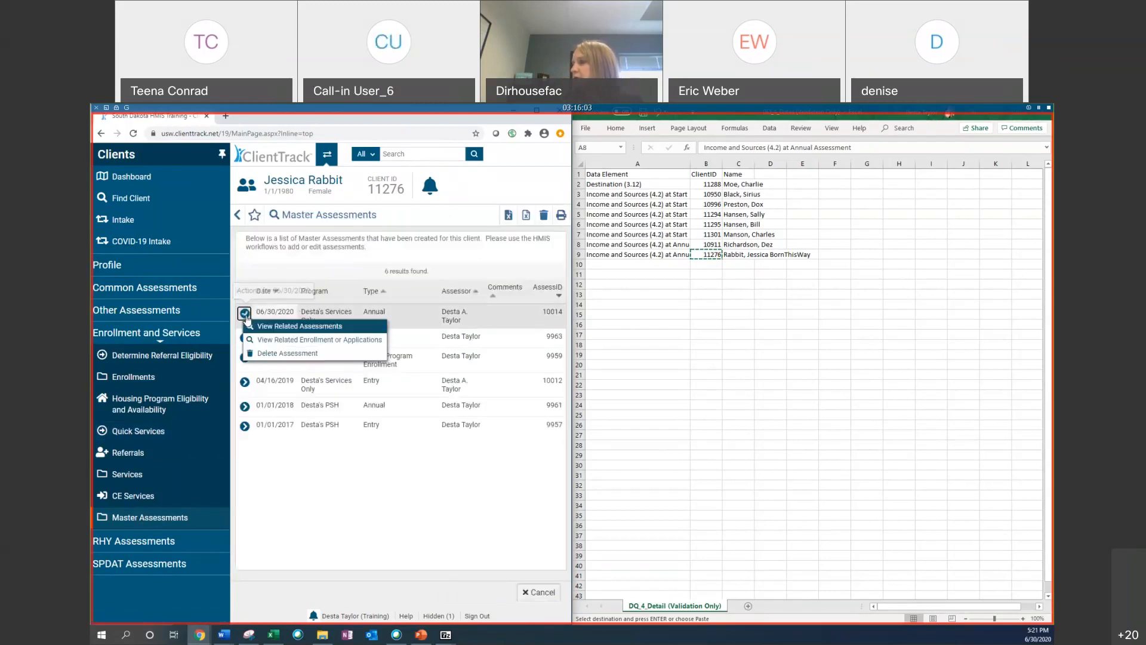
left_click(283, 325)
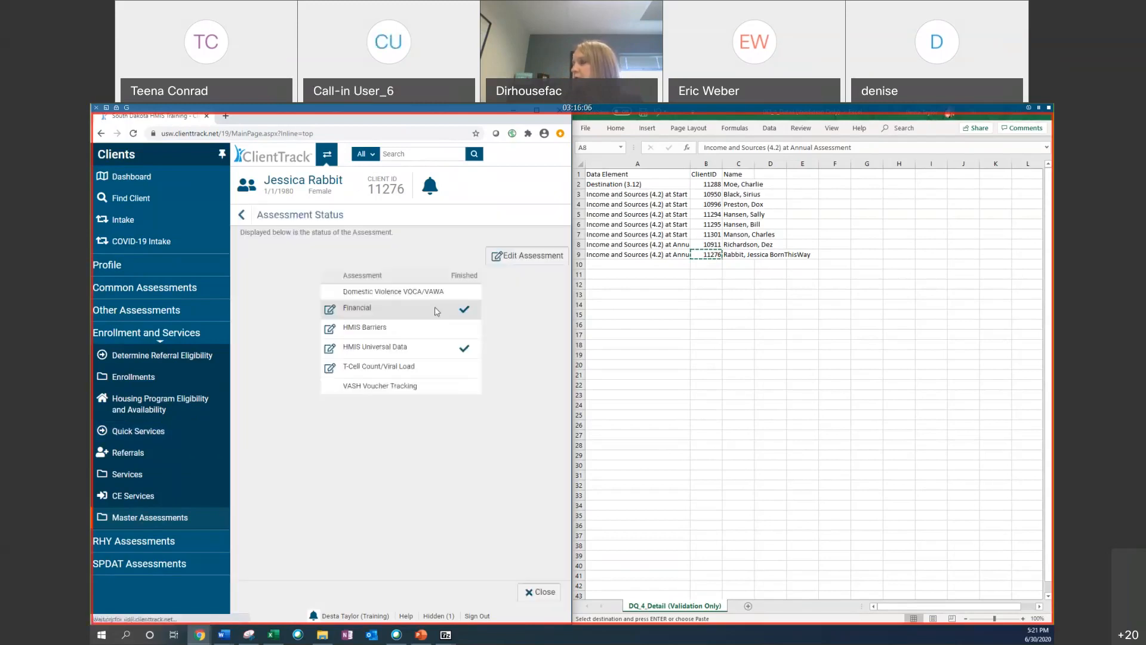
left_click(335, 311)
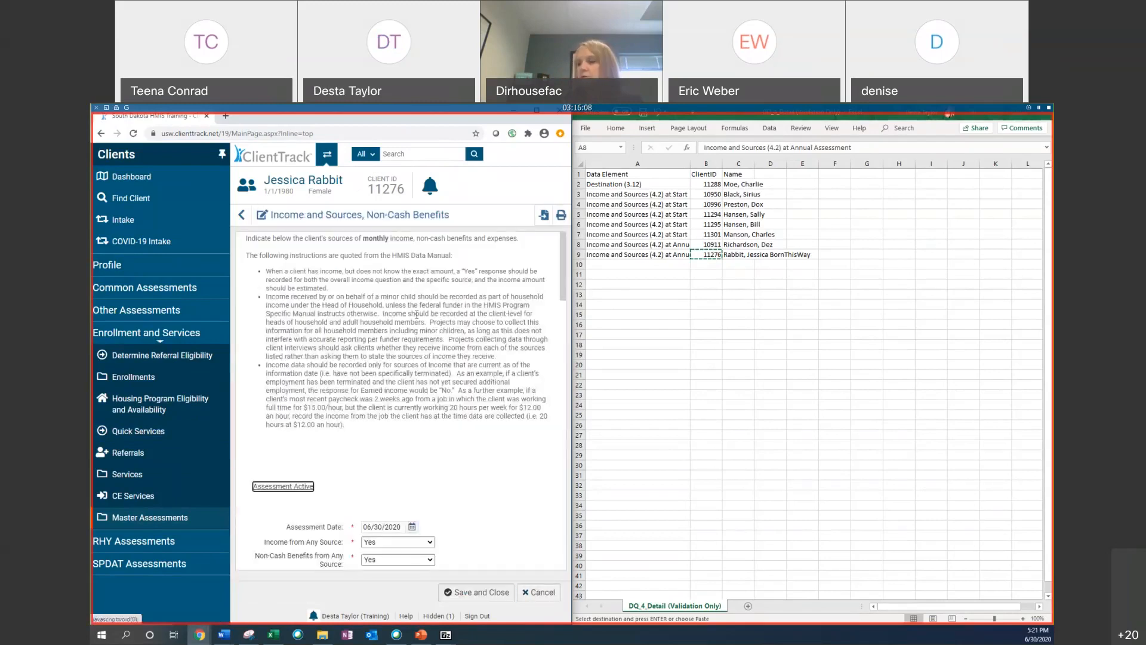
scroll(417, 315, "down", 2)
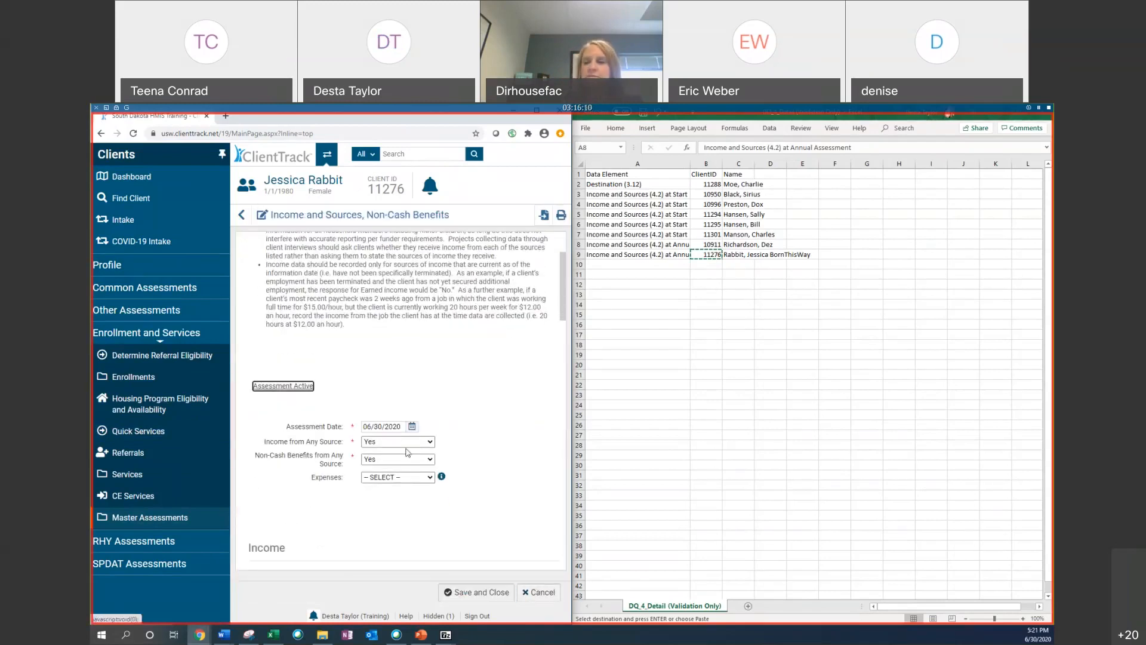
left_click(144, 516)
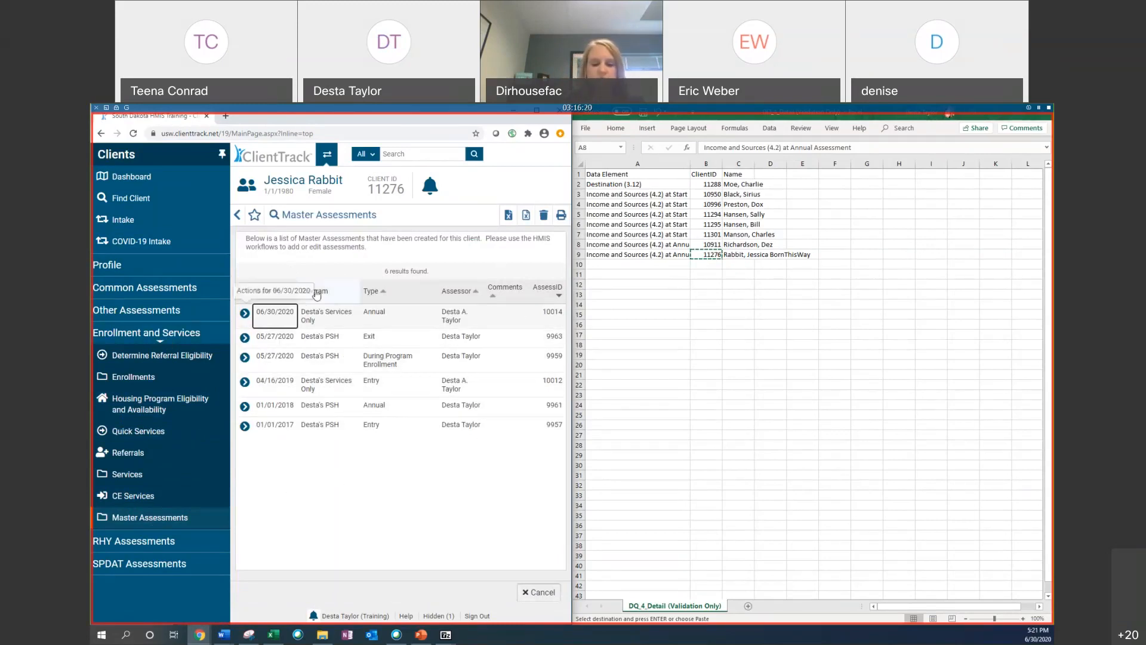
Step: Open the client's dashboard and view the action options for the Desta's Services Only enrollment
left_click(131, 333)
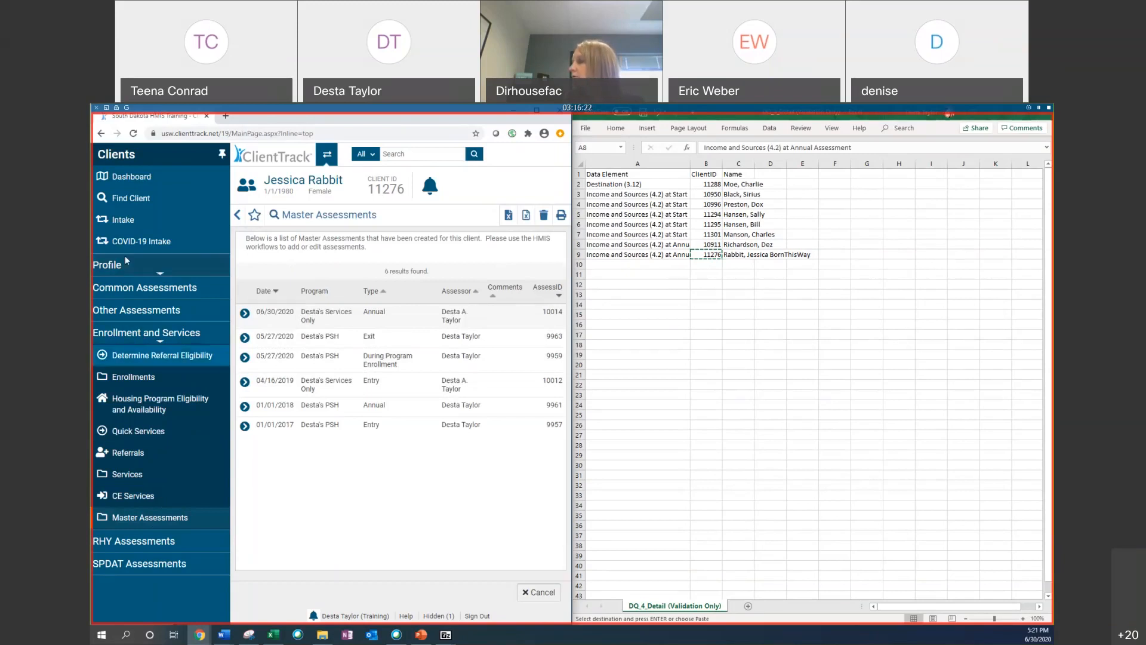
left_click(130, 182)
scroll(263, 346, "down", 7)
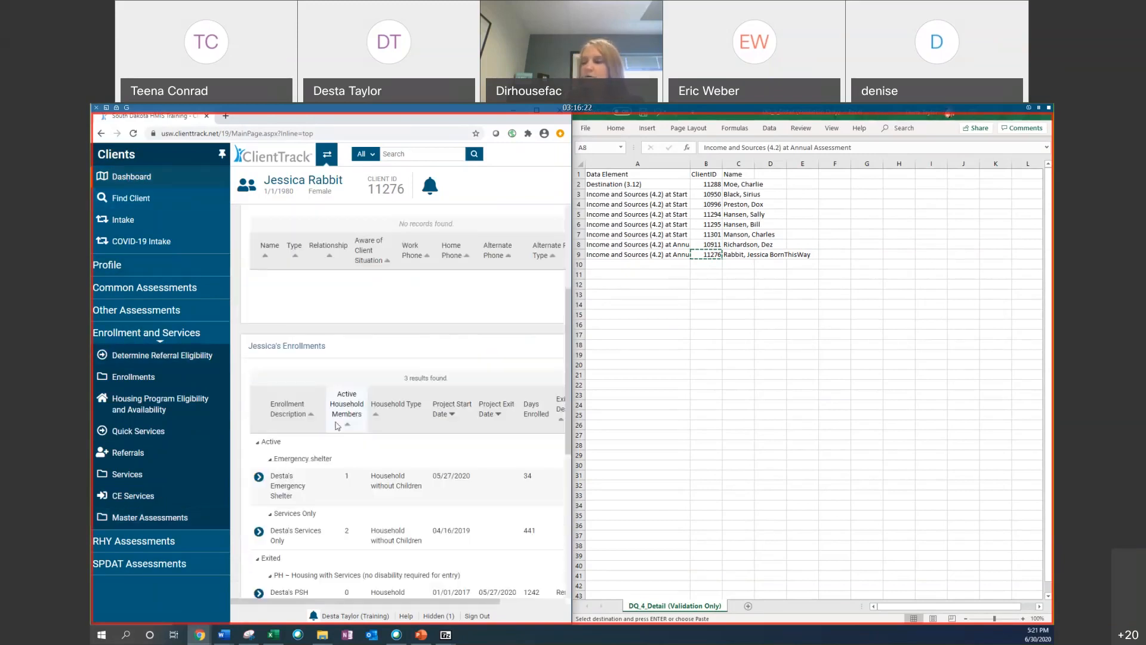
left_click(259, 331)
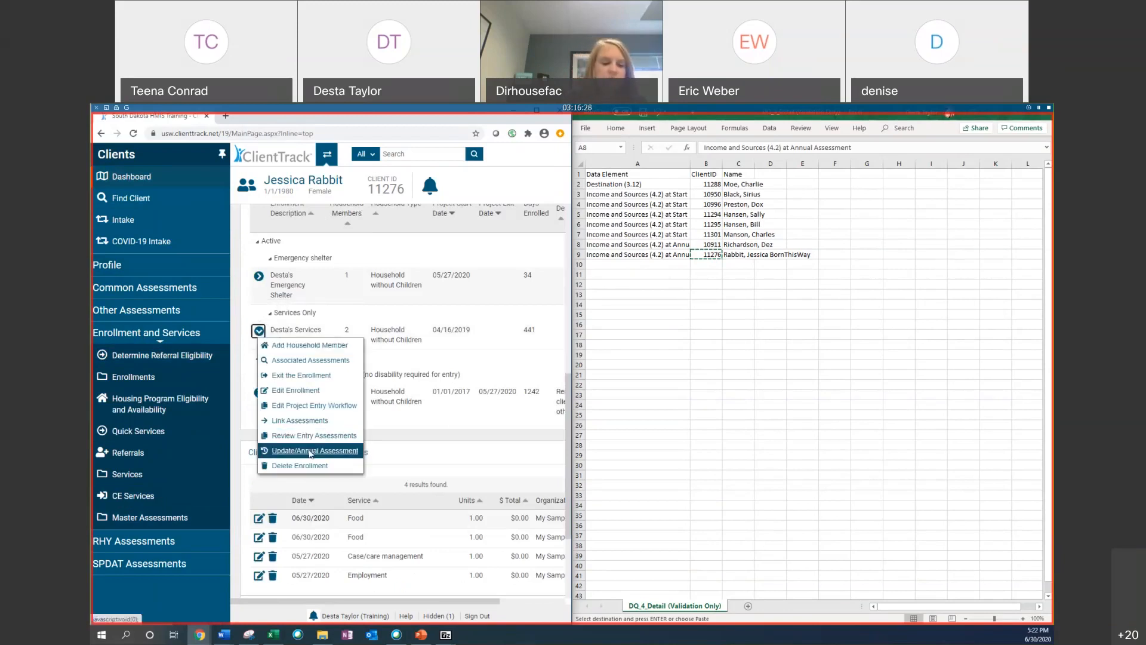
Step: Copy the client ID in cell B8 of the DQ_4_Detail sheet
left_click(711, 244)
right_click(711, 245)
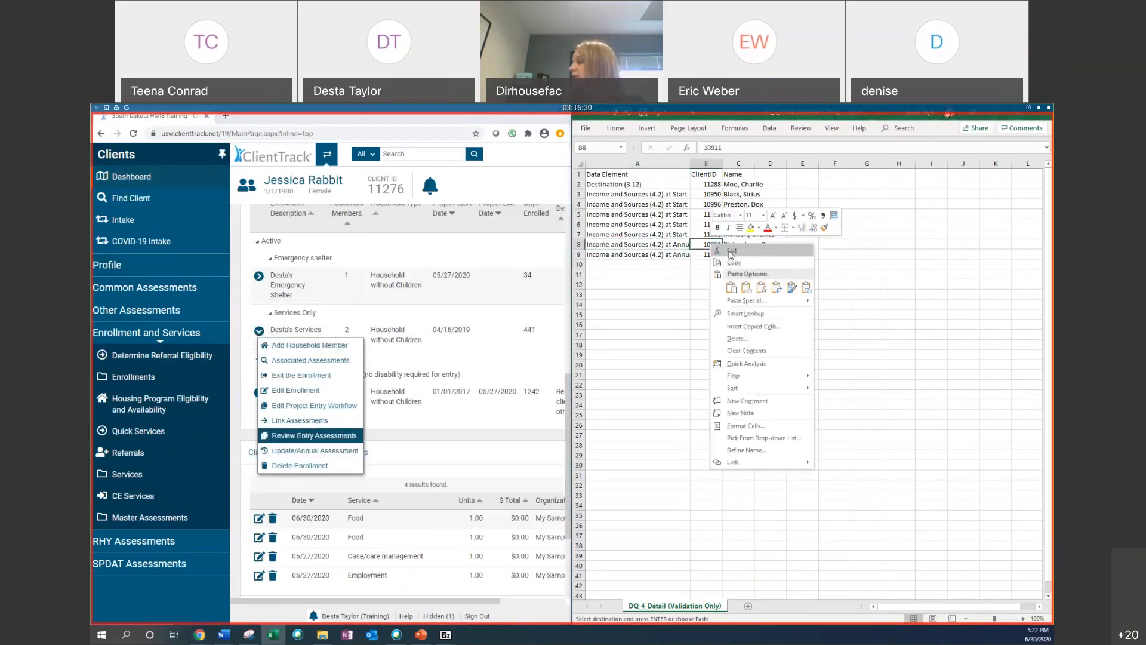
left_click(740, 286)
Step: Find client 10911 by pasting the copied ID into the scan client ID search and open the dashboard
left_click(131, 198)
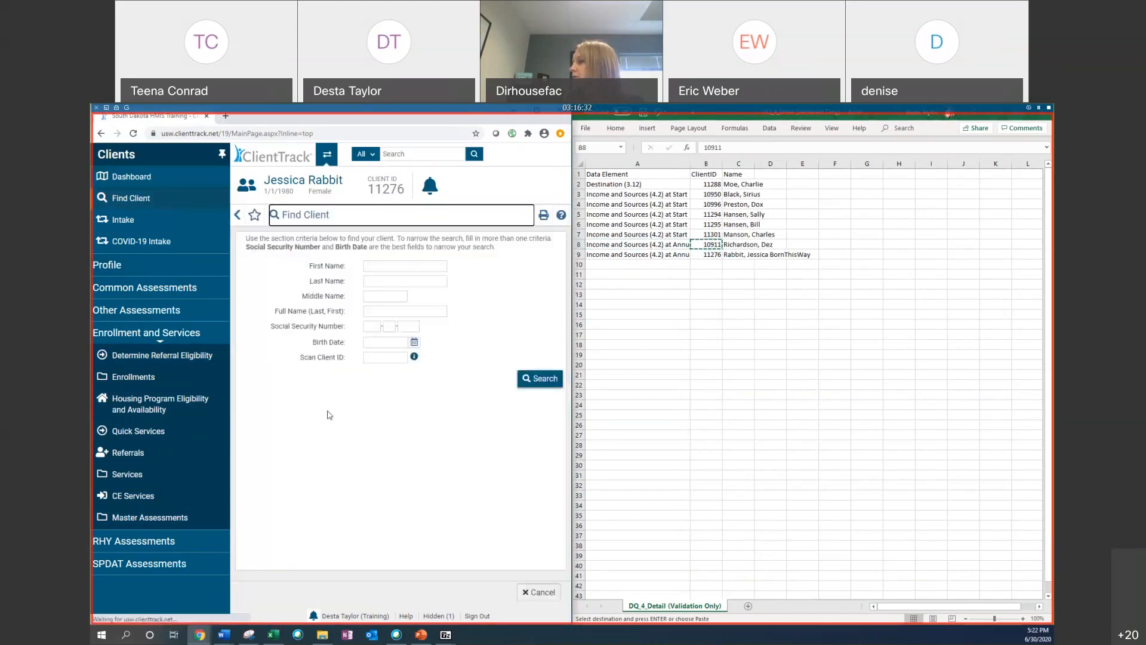
right_click(380, 356)
left_click(401, 431)
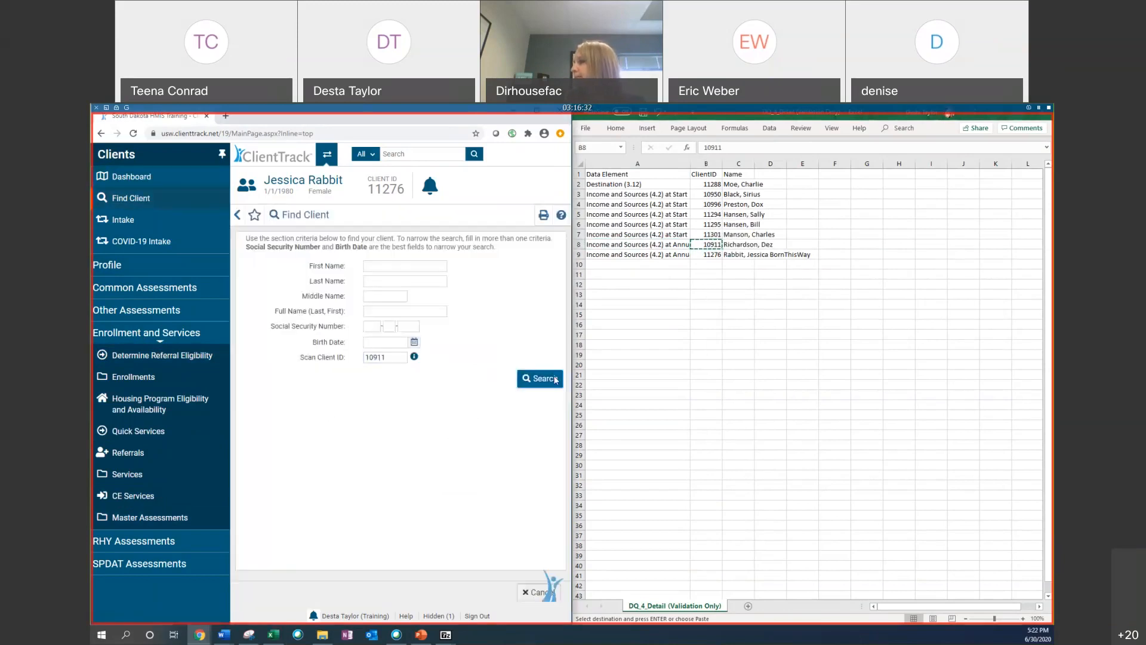
left_click(544, 378)
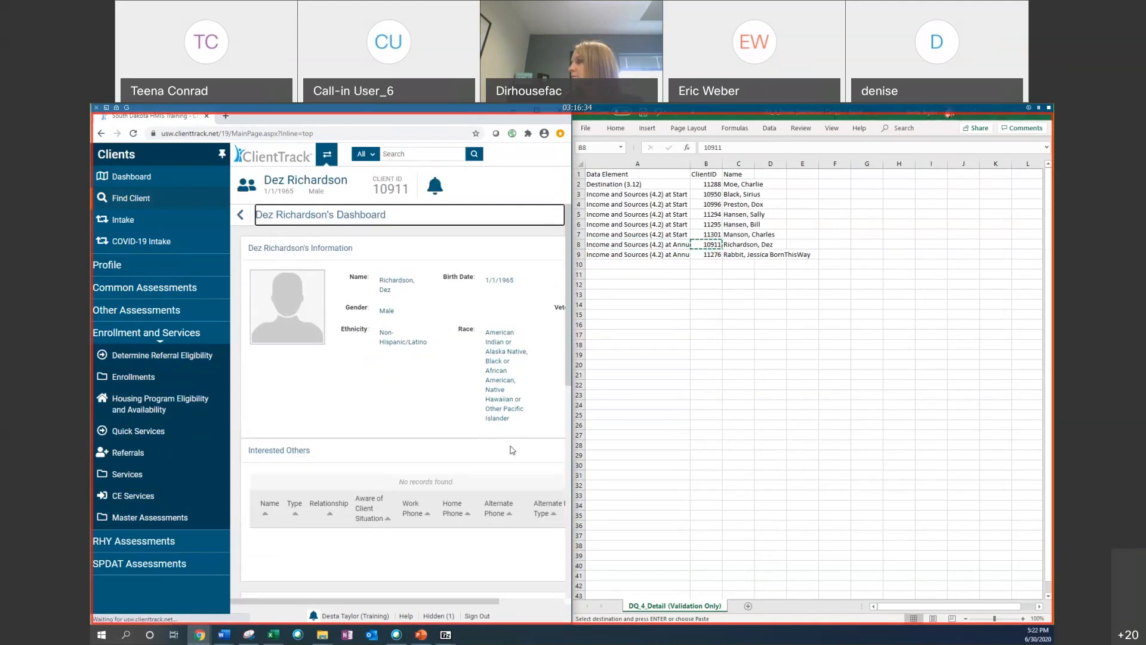
Step: Review the client's enrollments on the dashboard and open the Master Assessments list
scroll(476, 425, "down", 3)
scroll(476, 425, "down", 1)
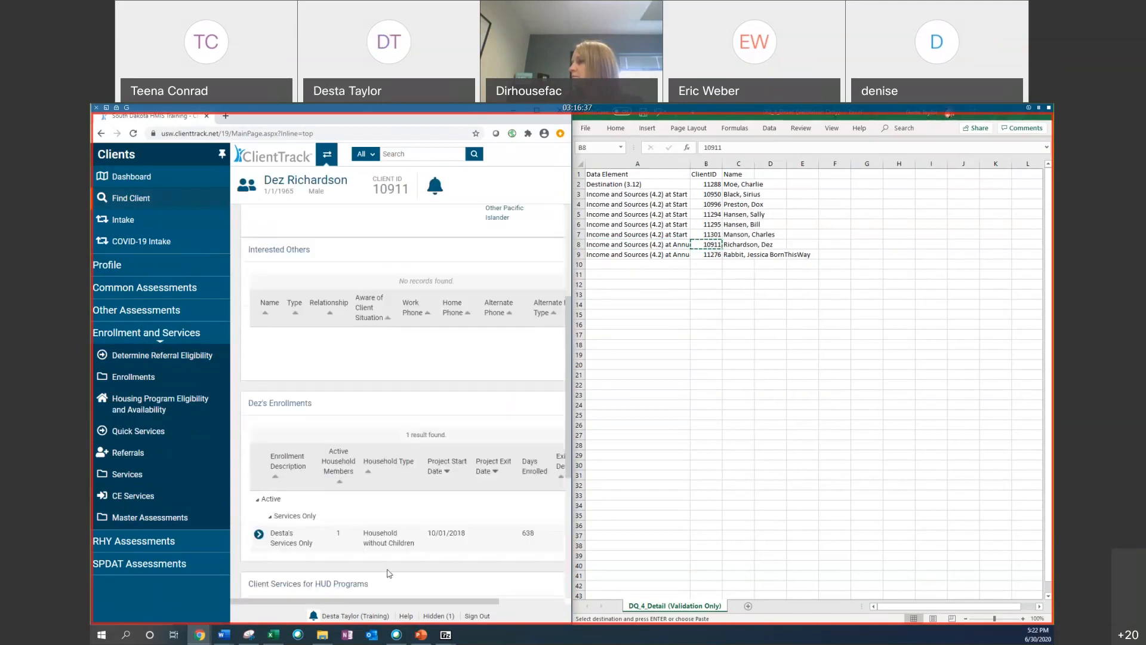
left_click(150, 517)
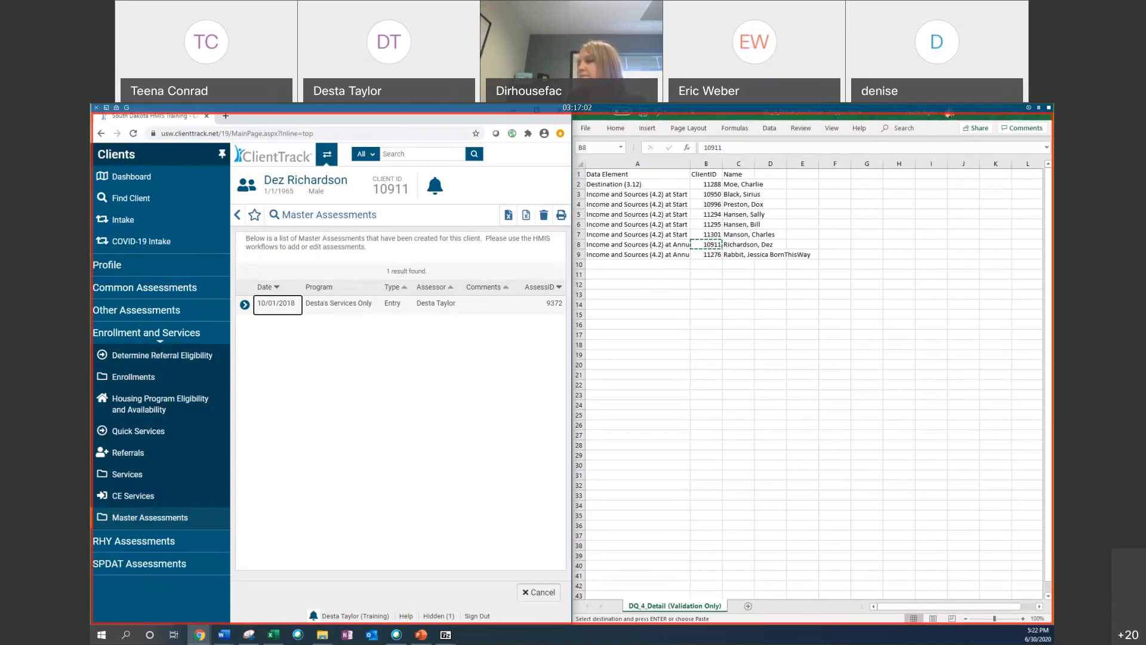
Step: Open the Financial record of the 10/01/2018 Entry assessment through its related assessments
key("Escape")
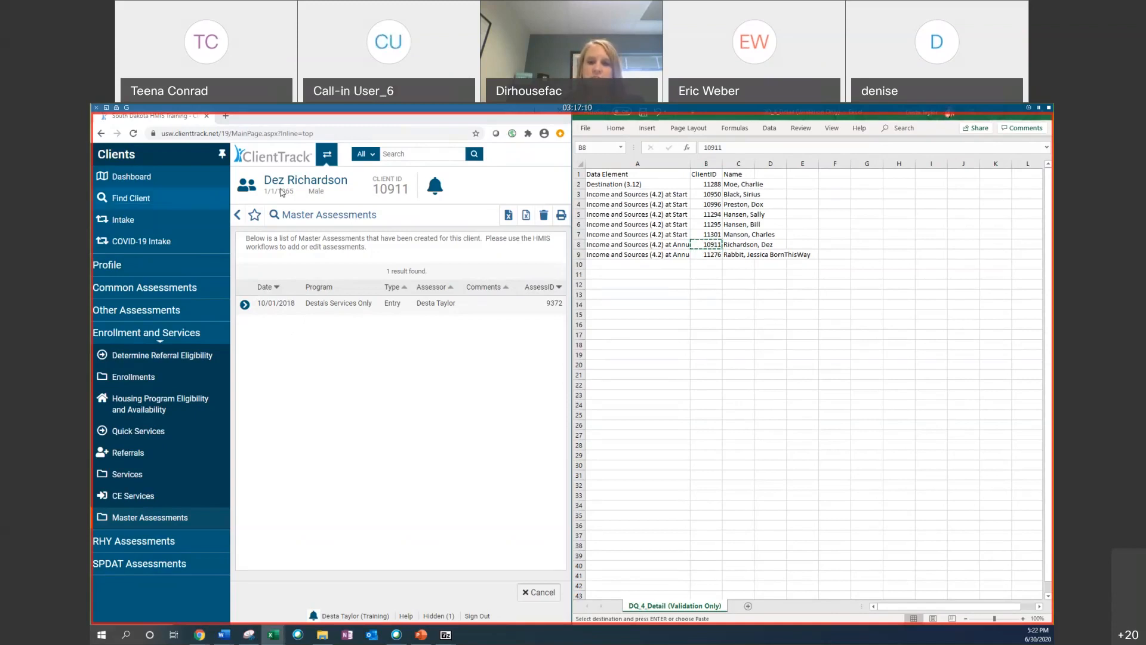
left_click(250, 311)
left_click(246, 307)
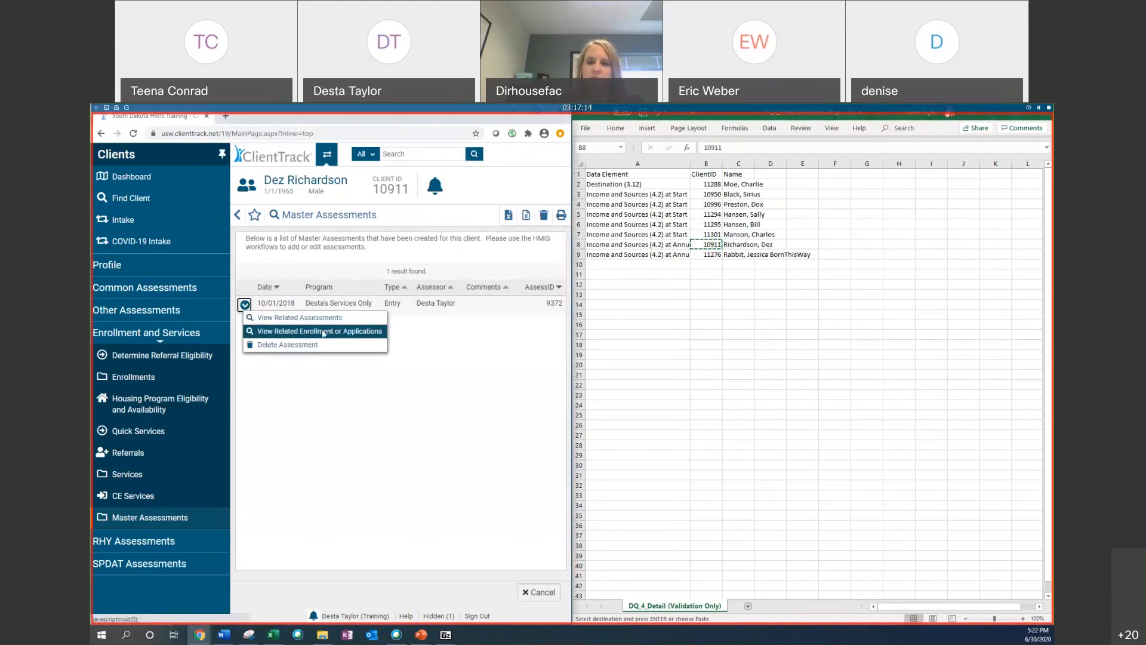
left_click(268, 477)
left_click(247, 306)
left_click(343, 321)
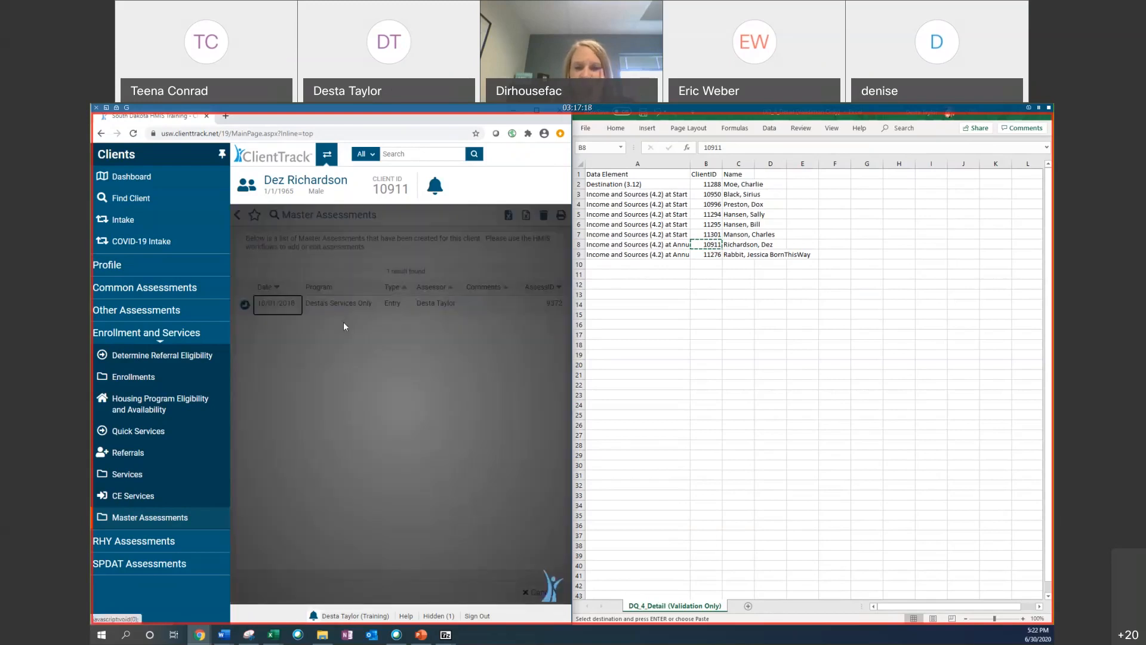
left_click(330, 310)
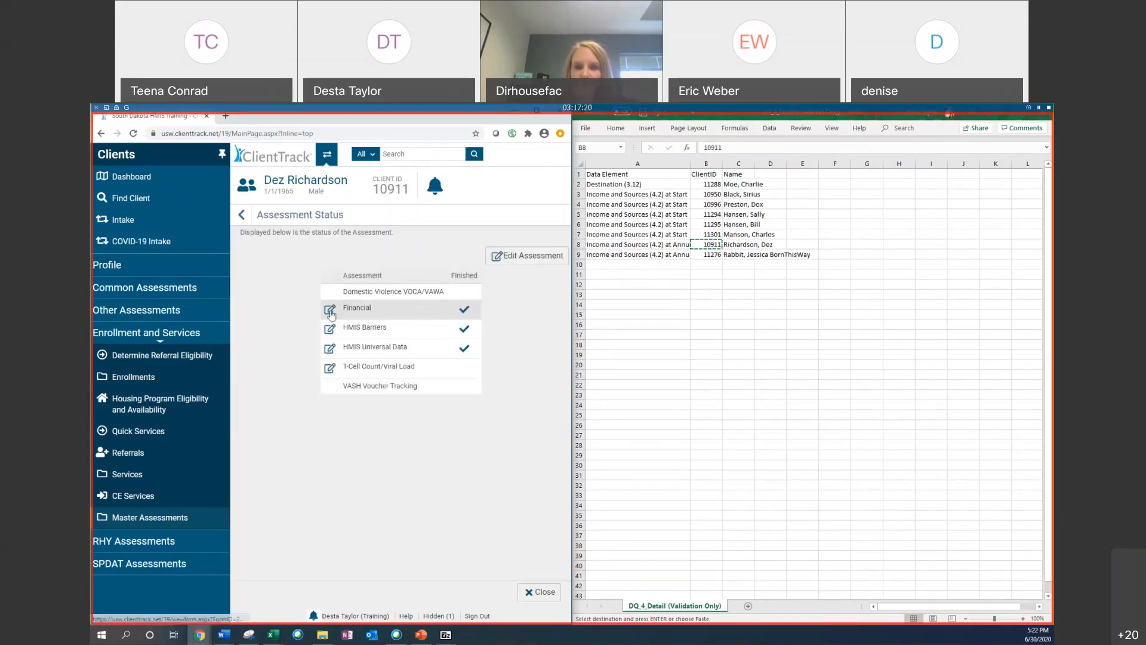
Step: Set Non-Cash Benefits from Any Source to Yes and check Food Stamps, MEDICAID and MEDICARE as benefit types
scroll(331, 310, "down", 2)
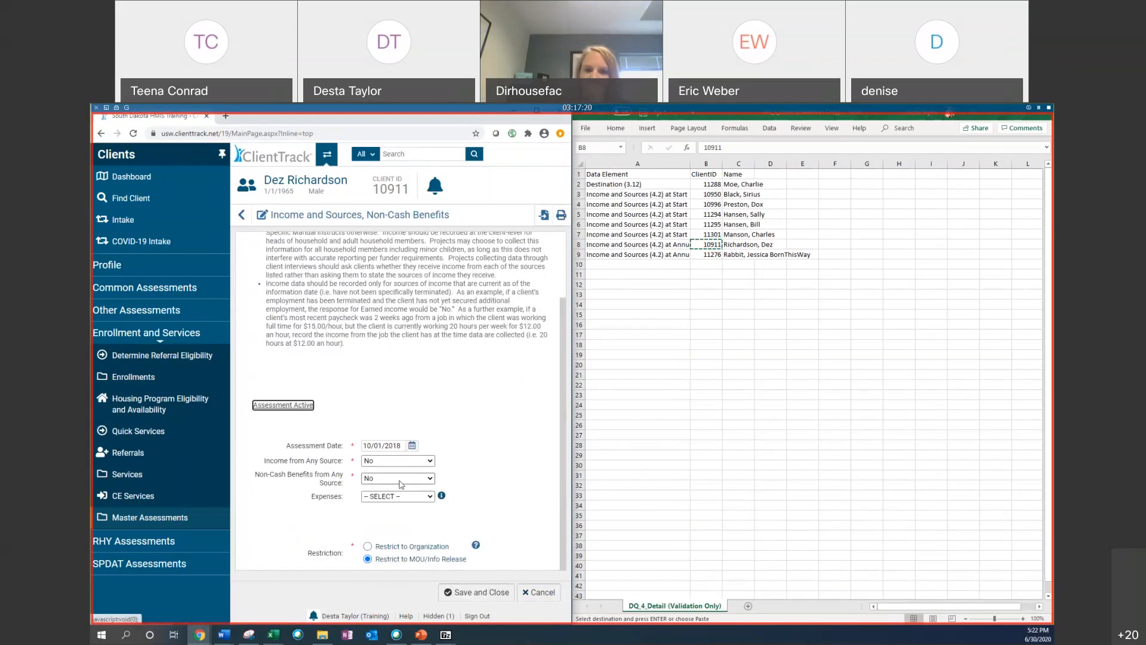
left_click(398, 478)
left_click(394, 506)
scroll(306, 321, "down", 5)
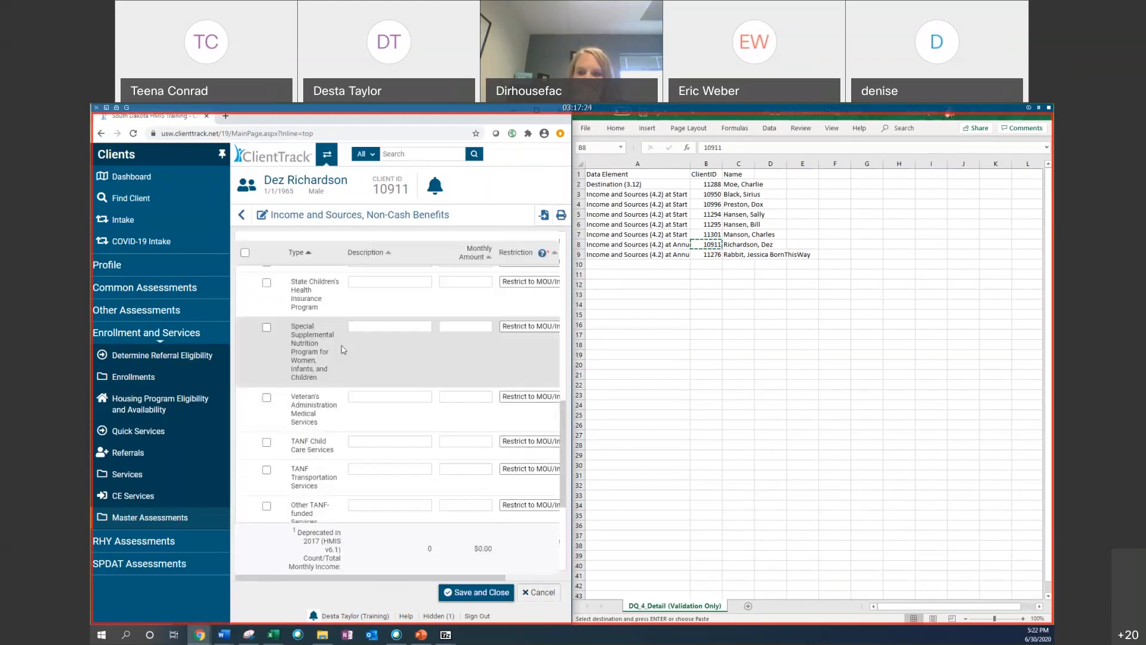
left_click(267, 297)
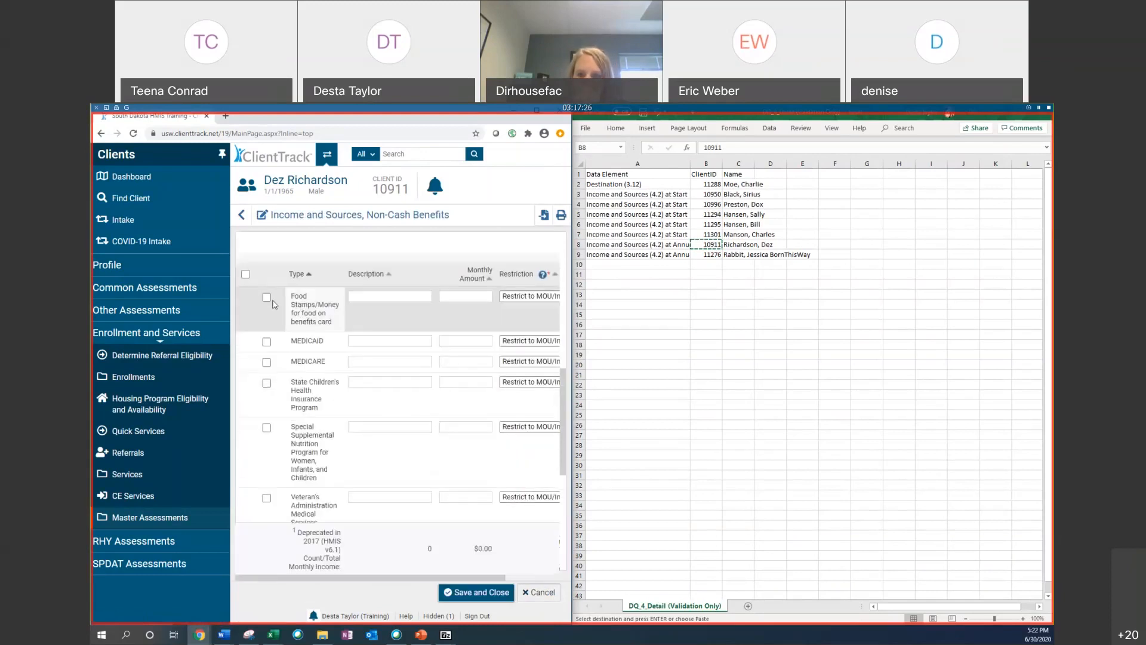
left_click(266, 341)
left_click(267, 362)
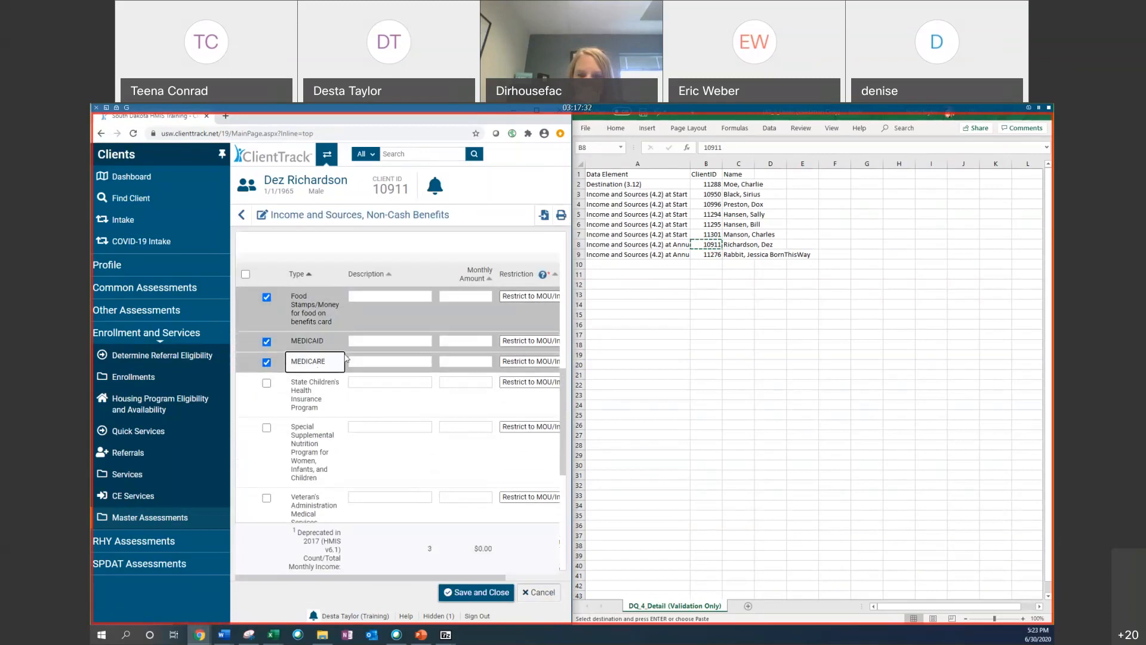
Step: Enter monthly amounts of 0.00 for MEDICAID, 0 for MEDICARE and 100 for Food Stamps
left_click(472, 297)
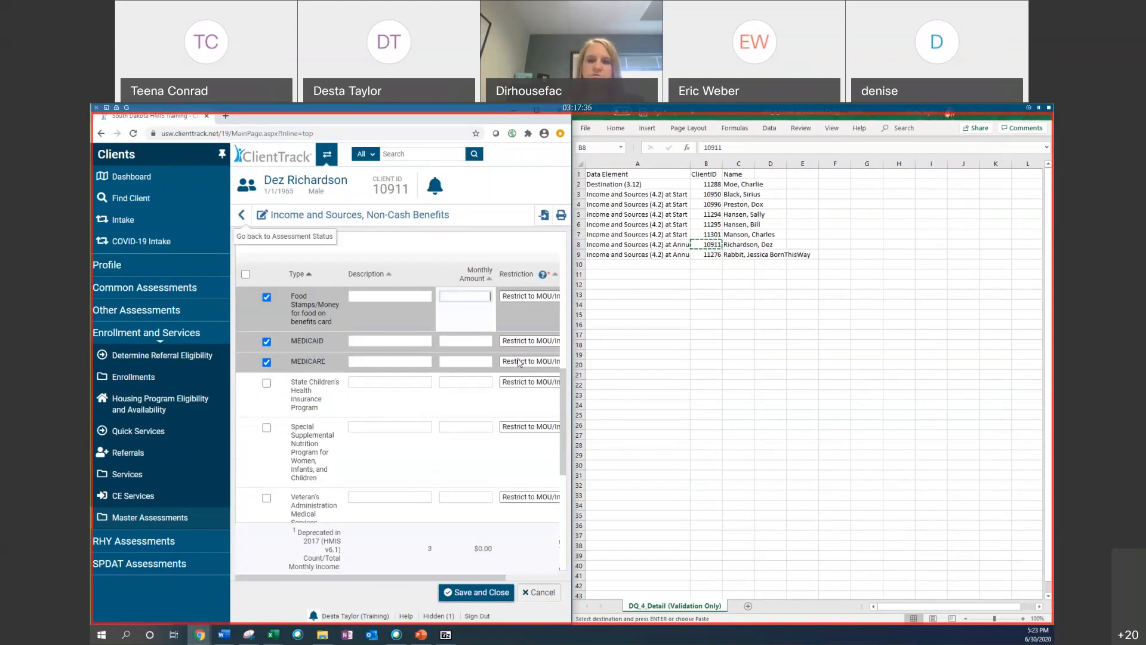
left_click(466, 341)
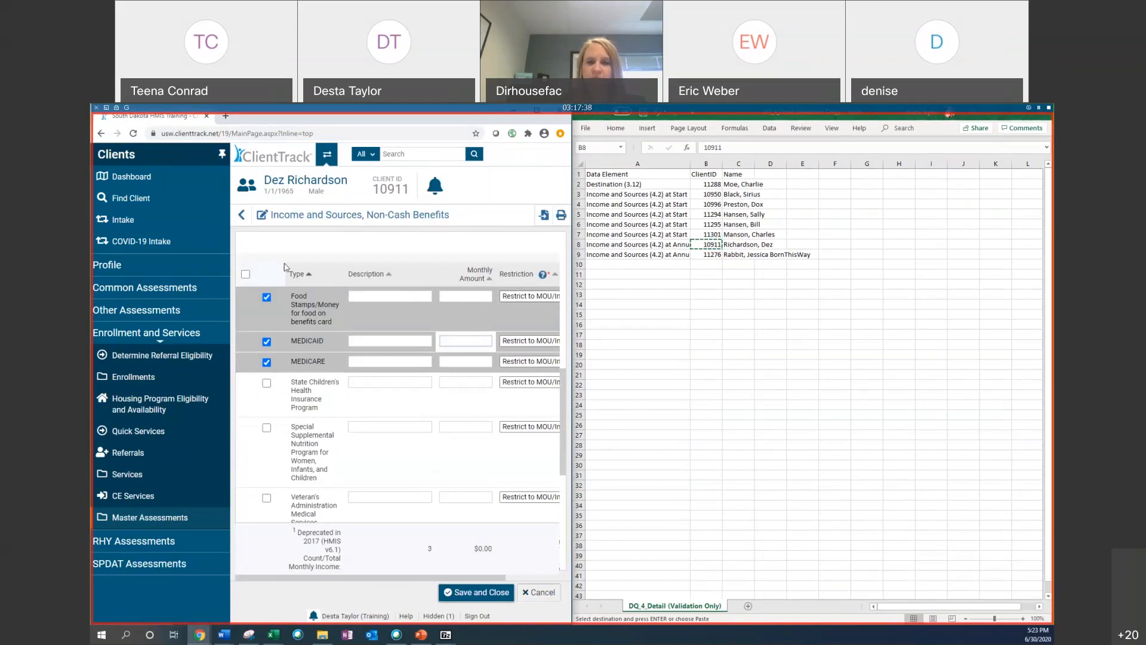
type("0.00")
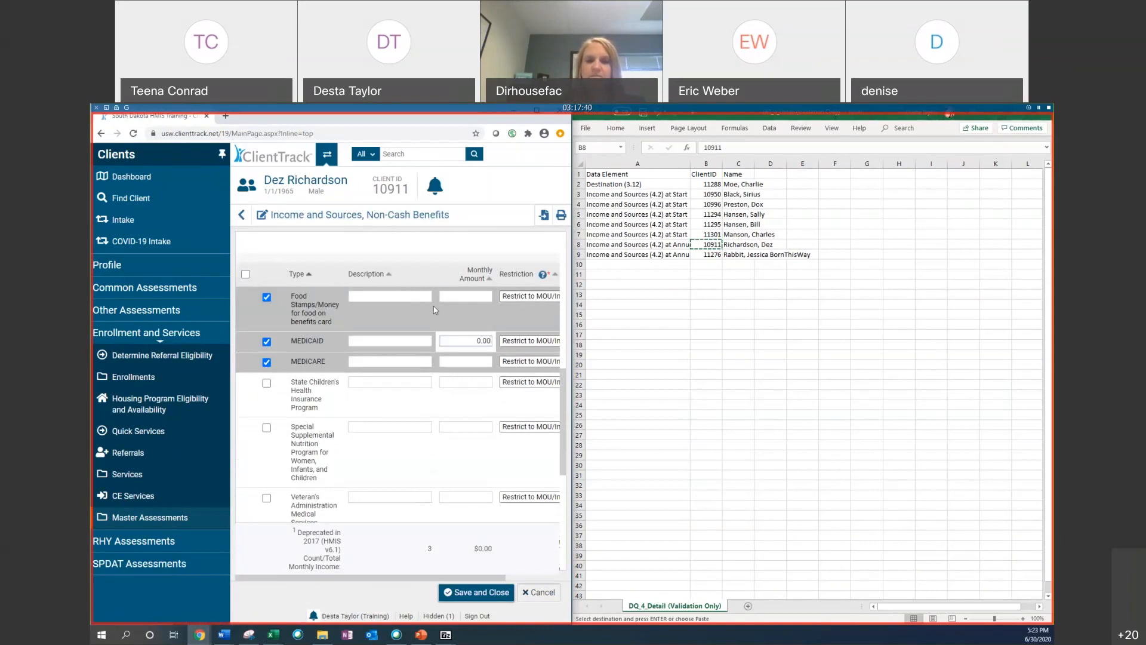
left_click(469, 360)
left_click(600, 117)
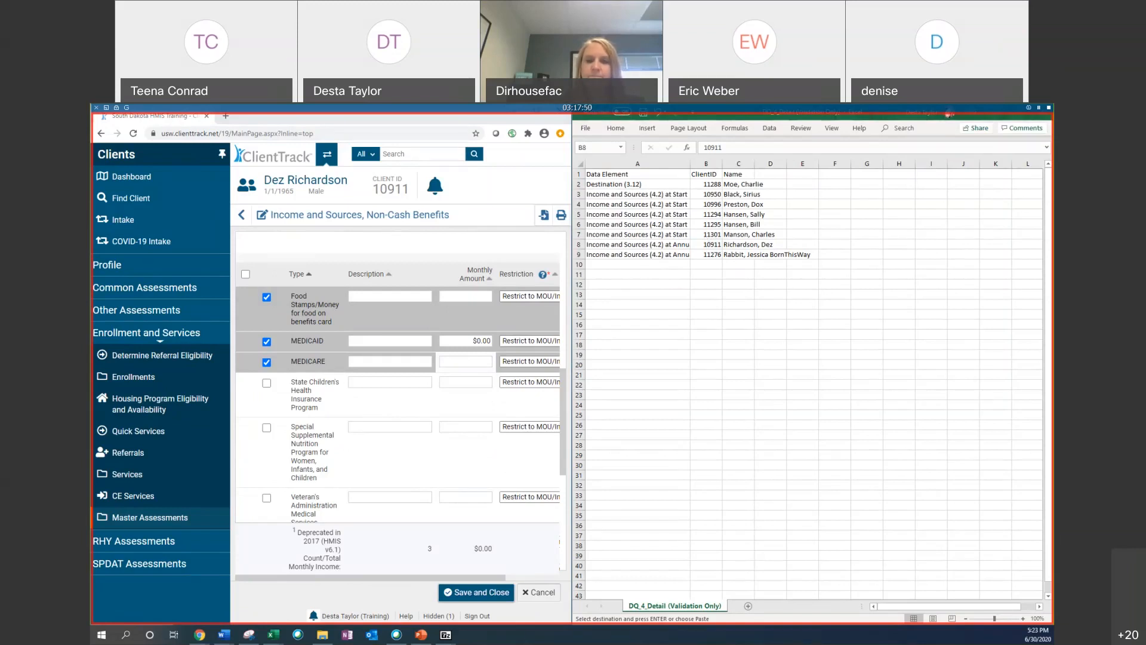
left_click(472, 361)
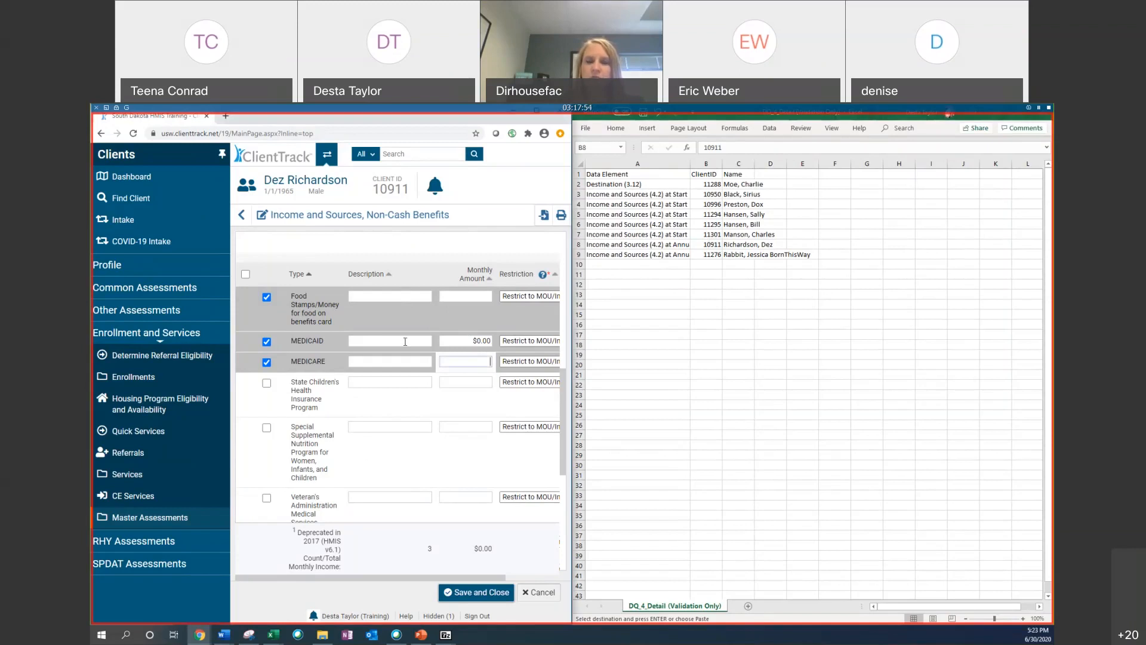
type("0")
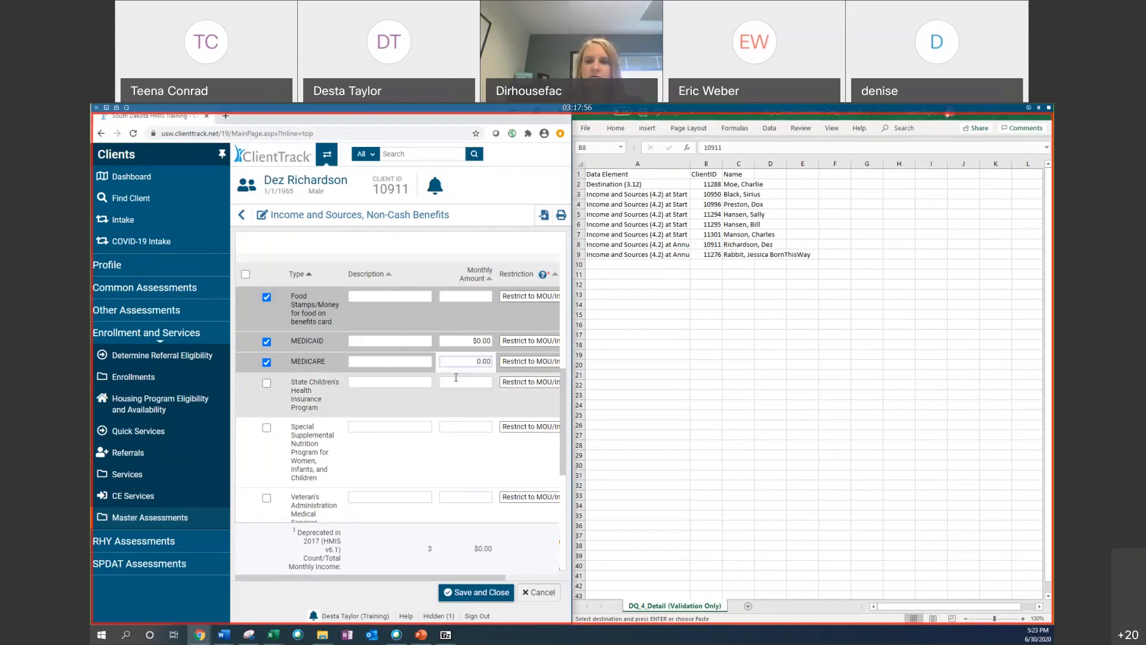
left_click(455, 293)
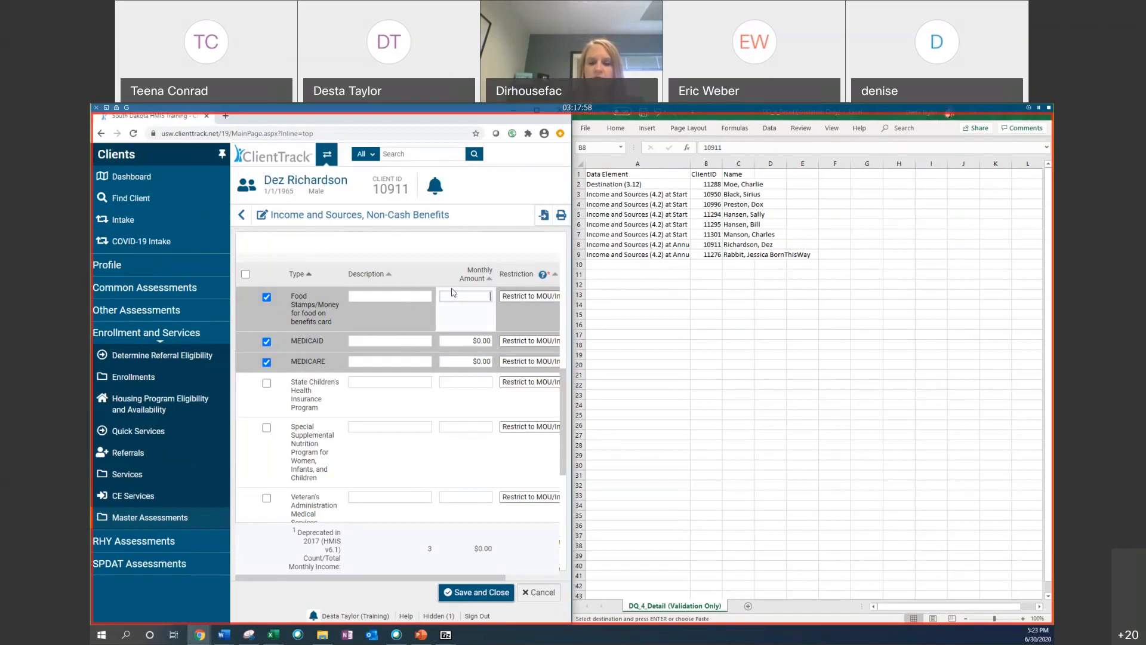
type("100")
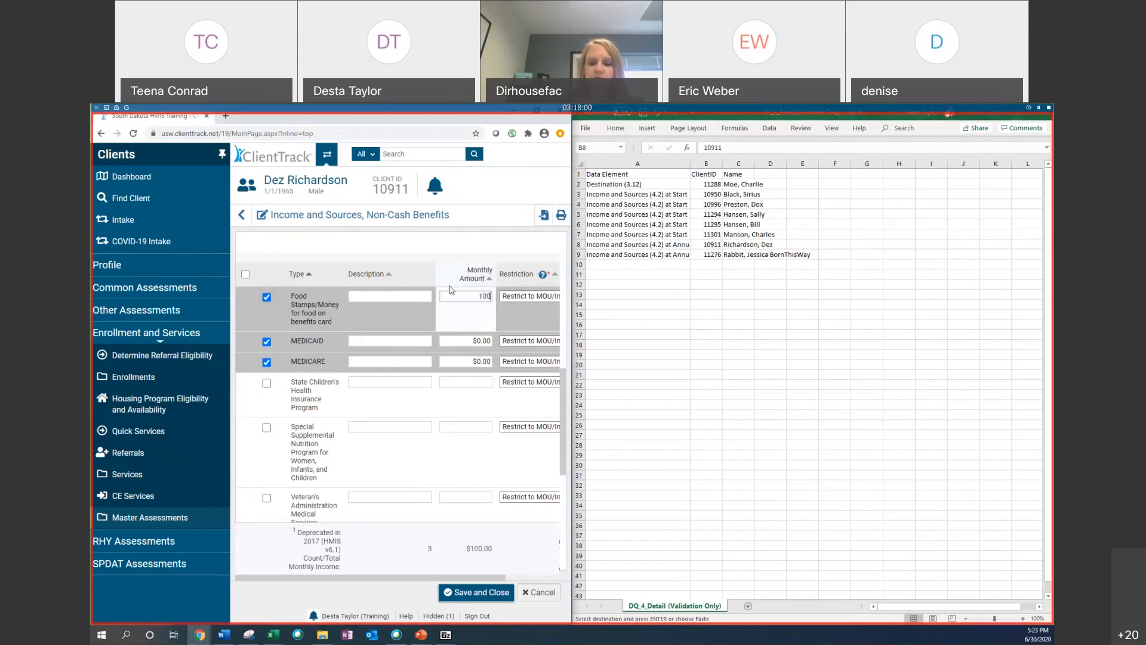
key("Tab")
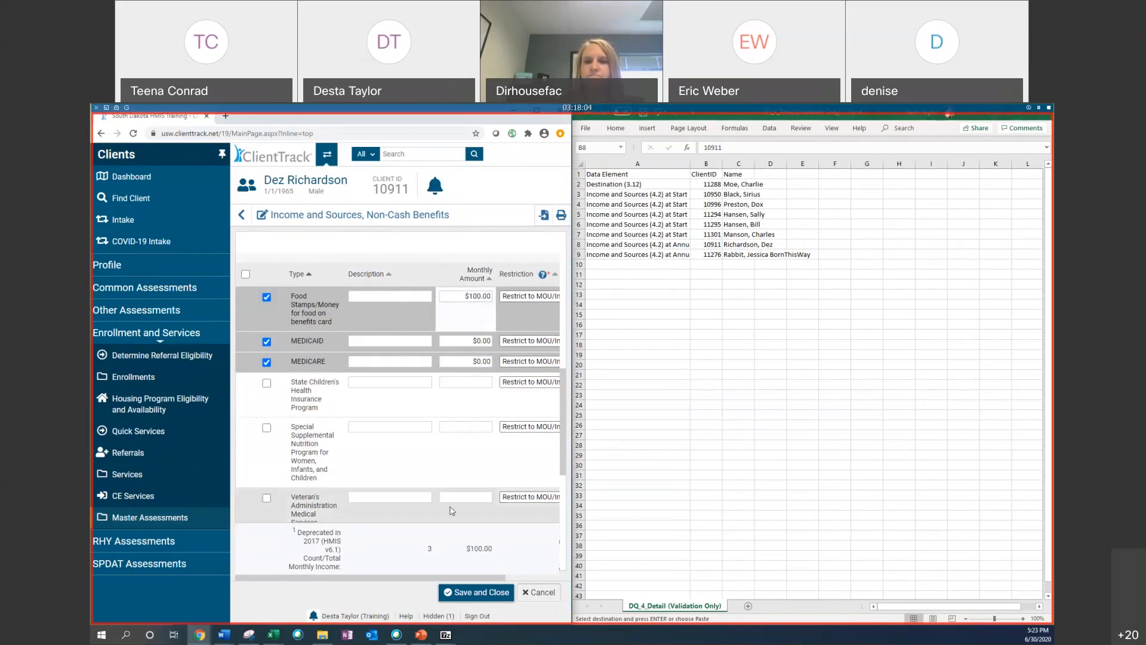
Step: Toggle the MEDICAID and MEDICARE benefit checkboxes and clear both of their monthly amounts
left_click(266, 362)
left_click(267, 343)
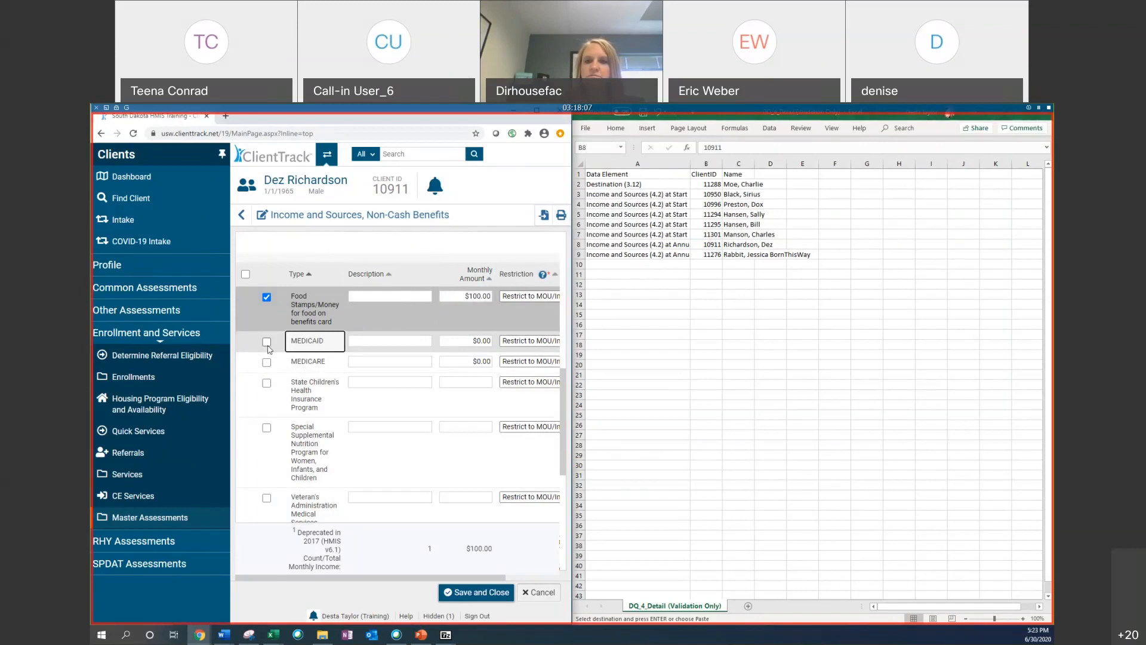
left_click(486, 341)
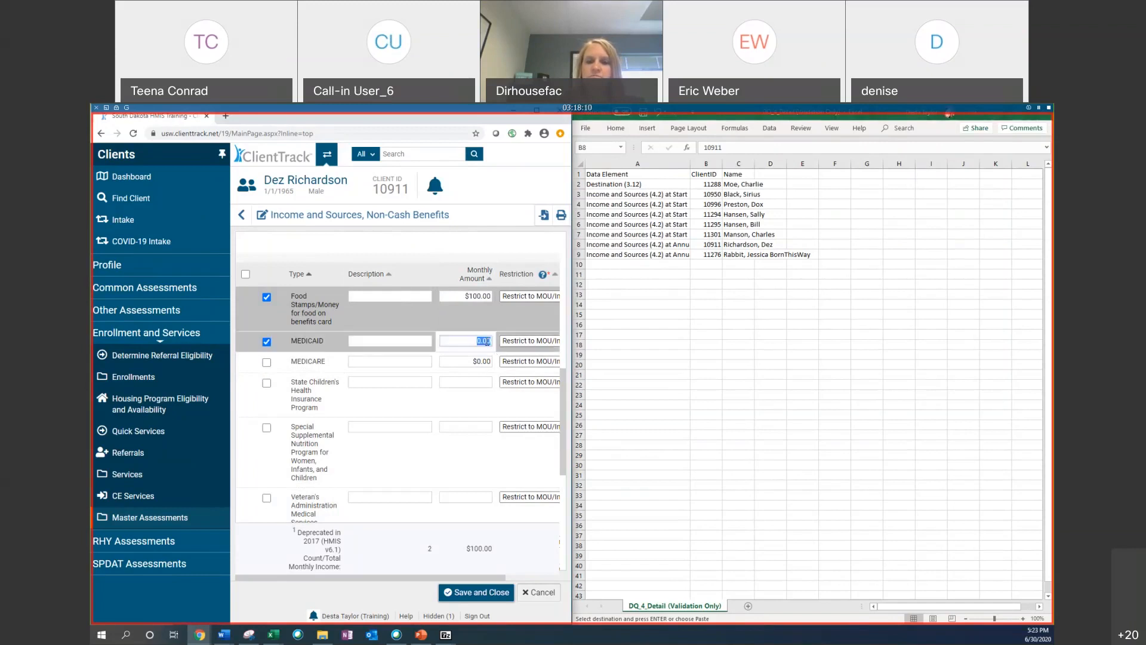
key("BackSpace")
left_click(478, 362)
key("BackSpace")
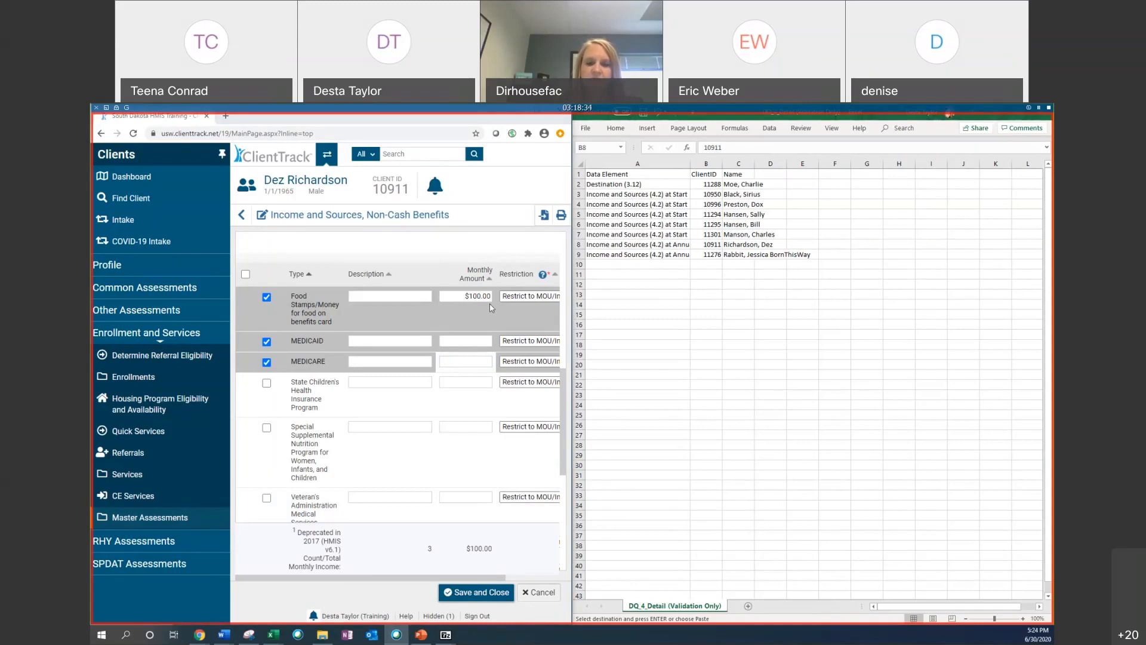
Step: Save and close the Financial assessment, then reopen it to check the saved income answers
left_click(476, 591)
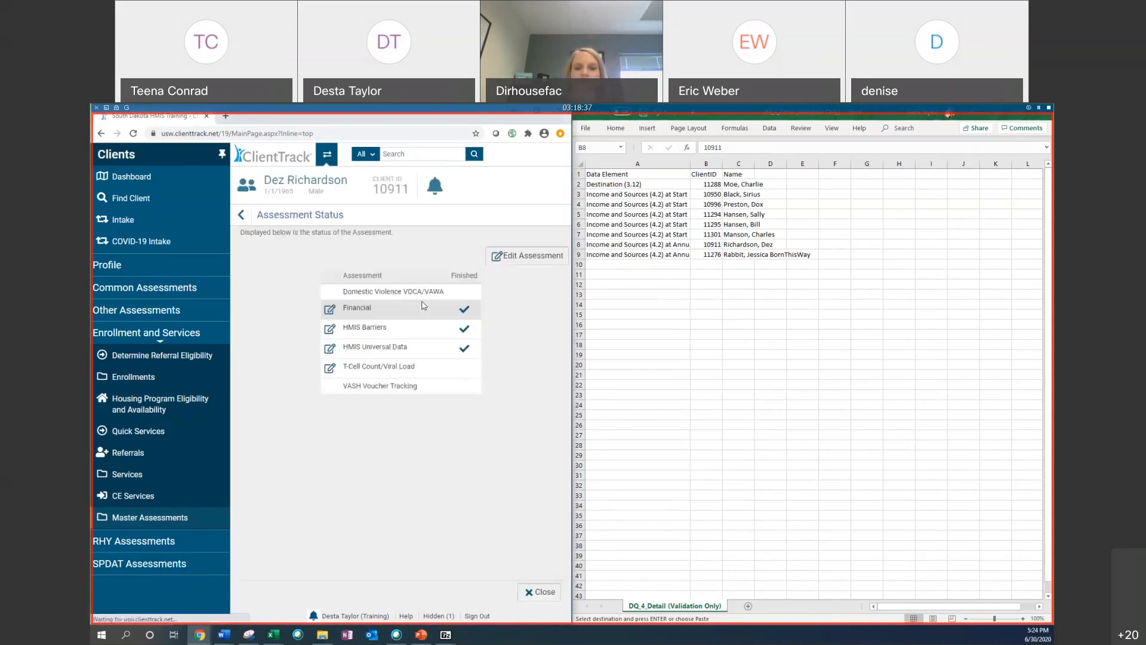
left_click(330, 309)
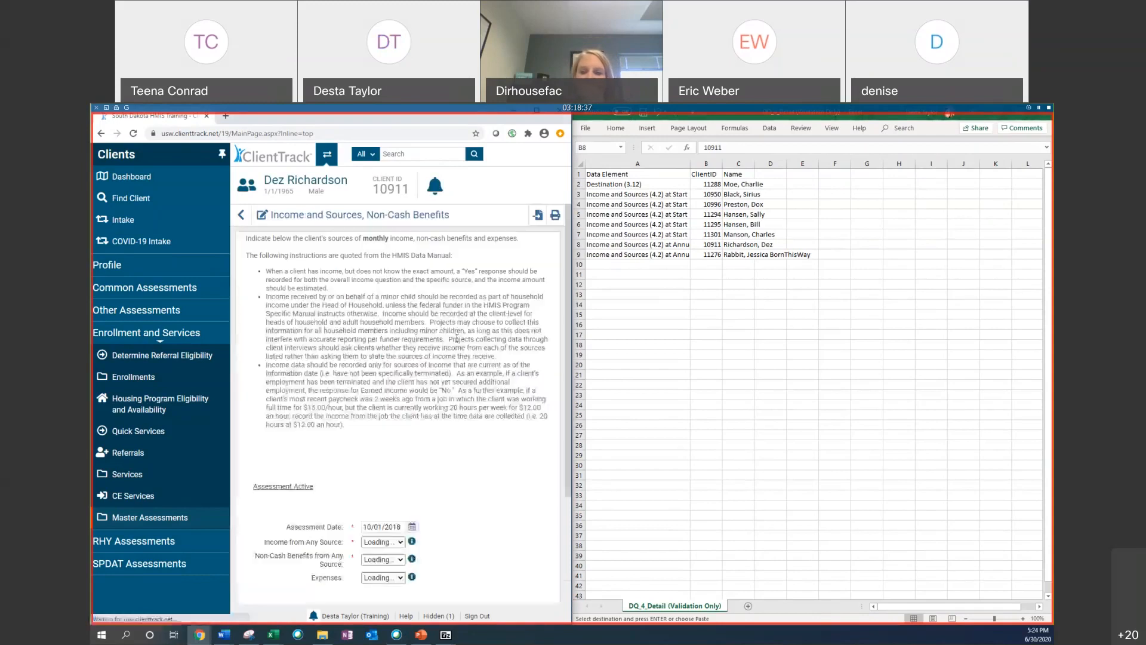
scroll(453, 406, "down", 3)
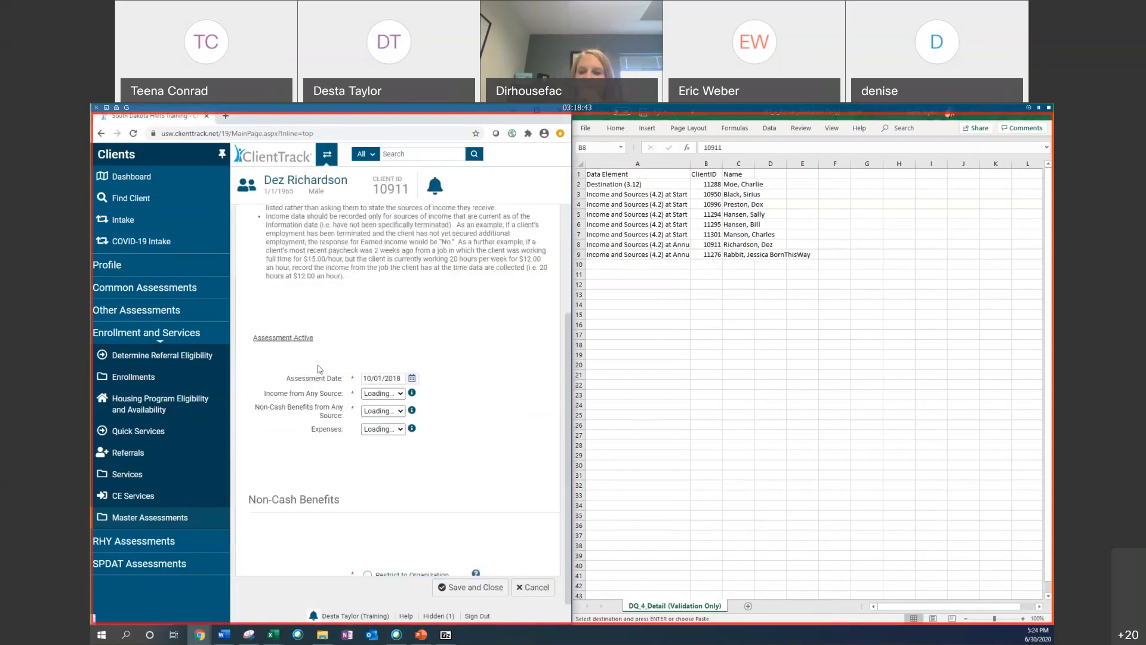
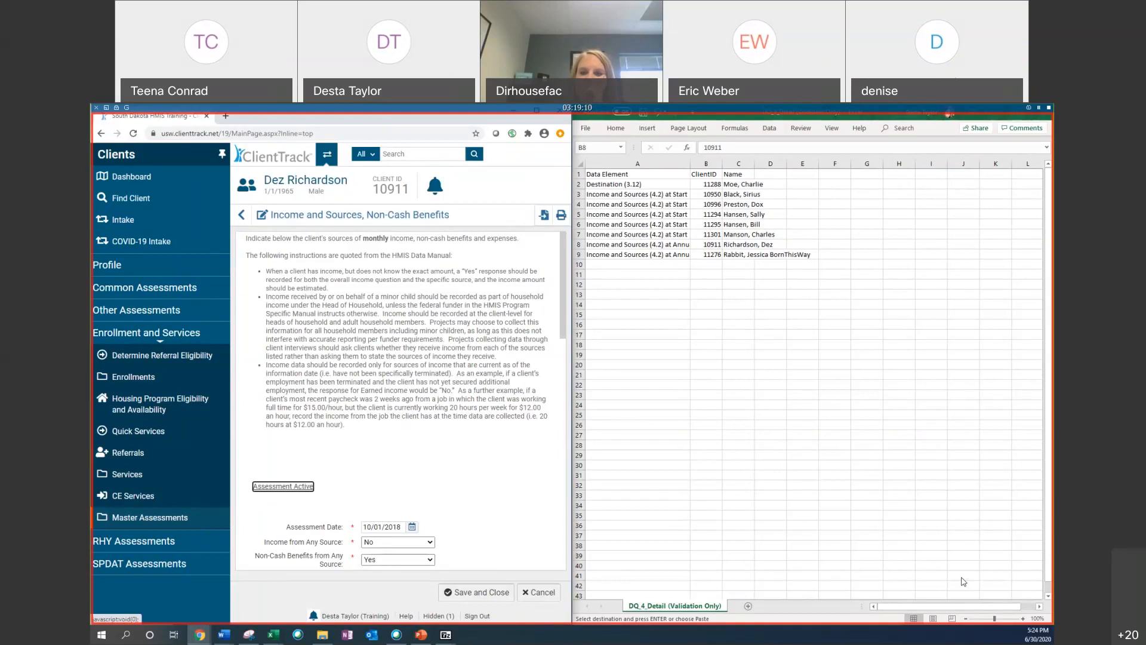
Step: Try setting Non-Cash Benefits from Any Source to No, then set it back to Yes
scroll(507, 403, "down", 3)
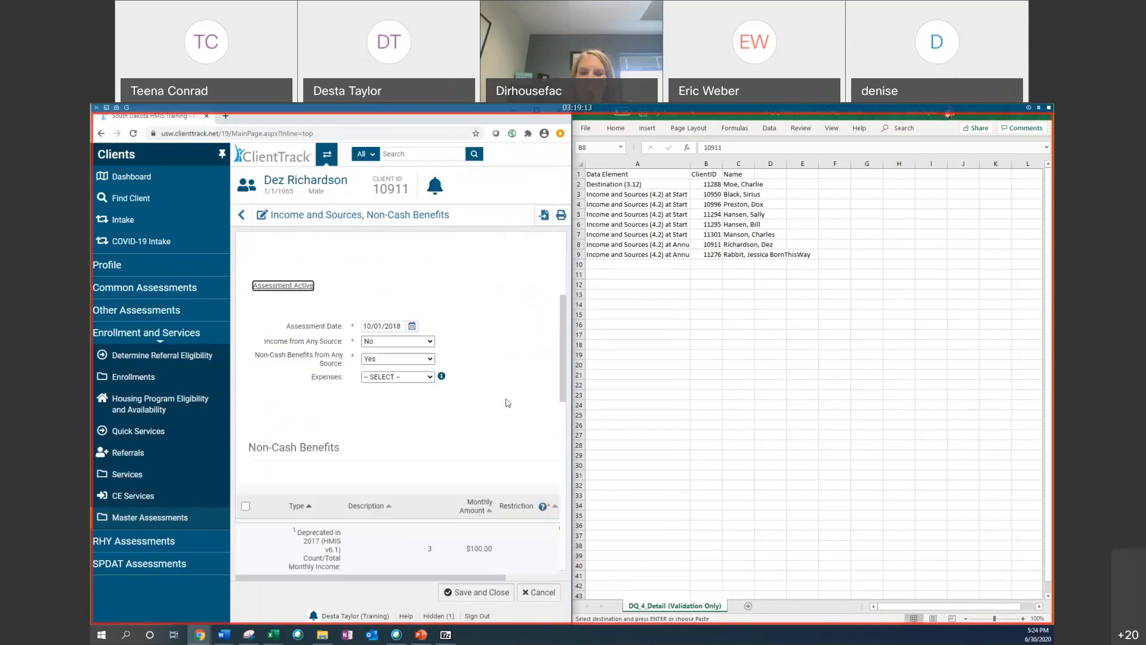
left_click(384, 359)
left_click(369, 387)
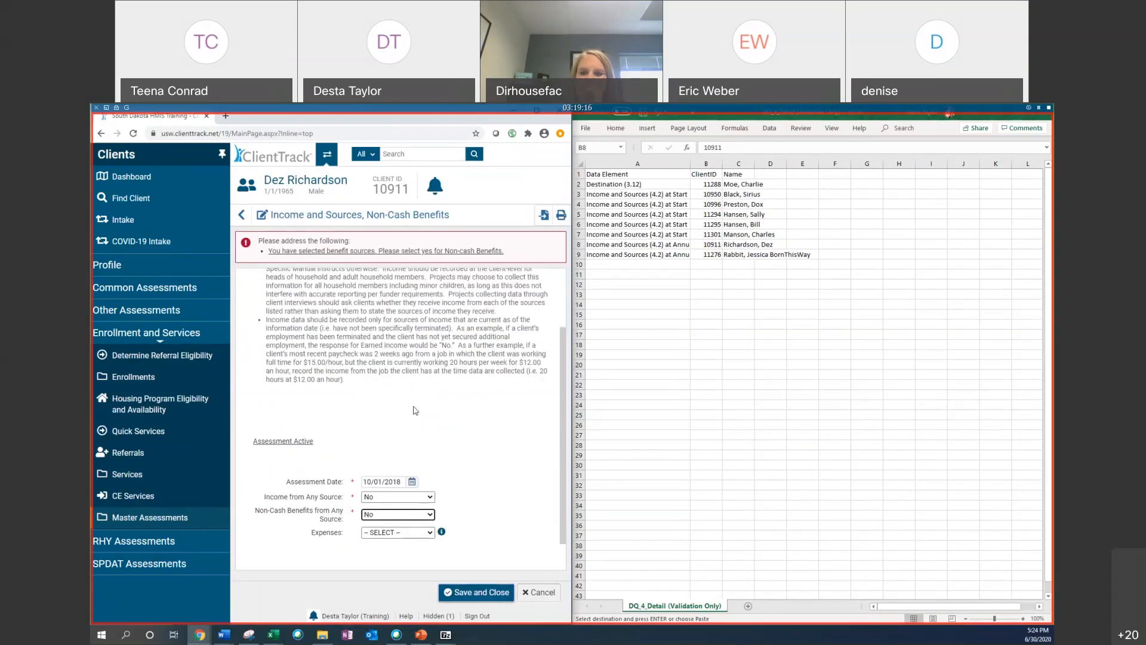
scroll(416, 406, "down", 1)
left_click(398, 497)
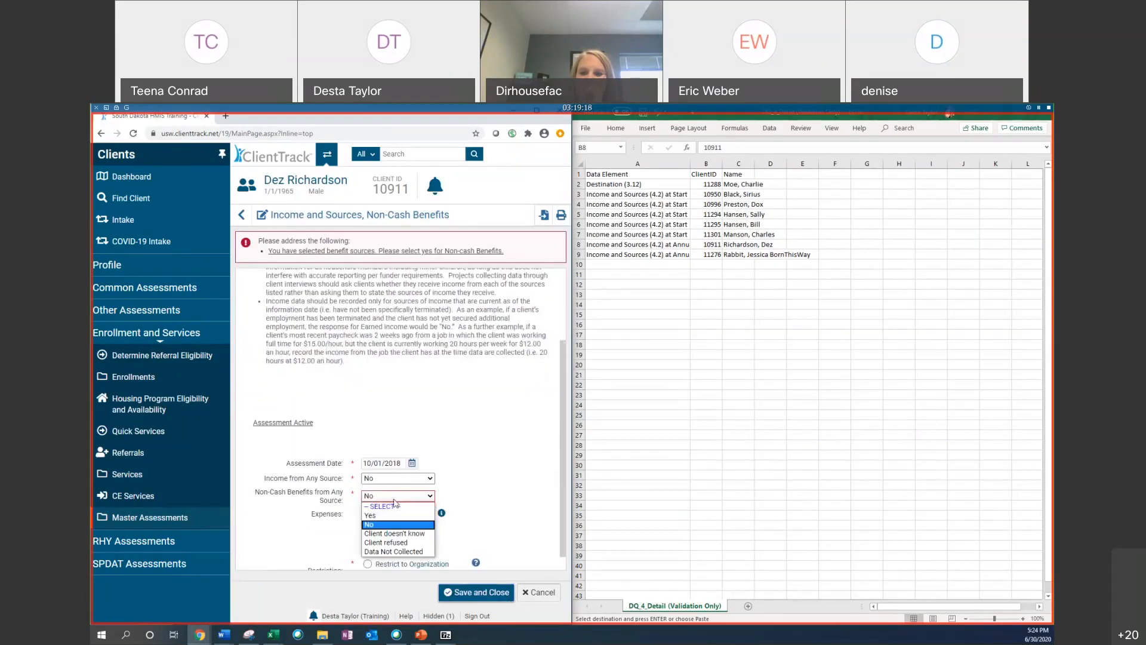
left_click(394, 516)
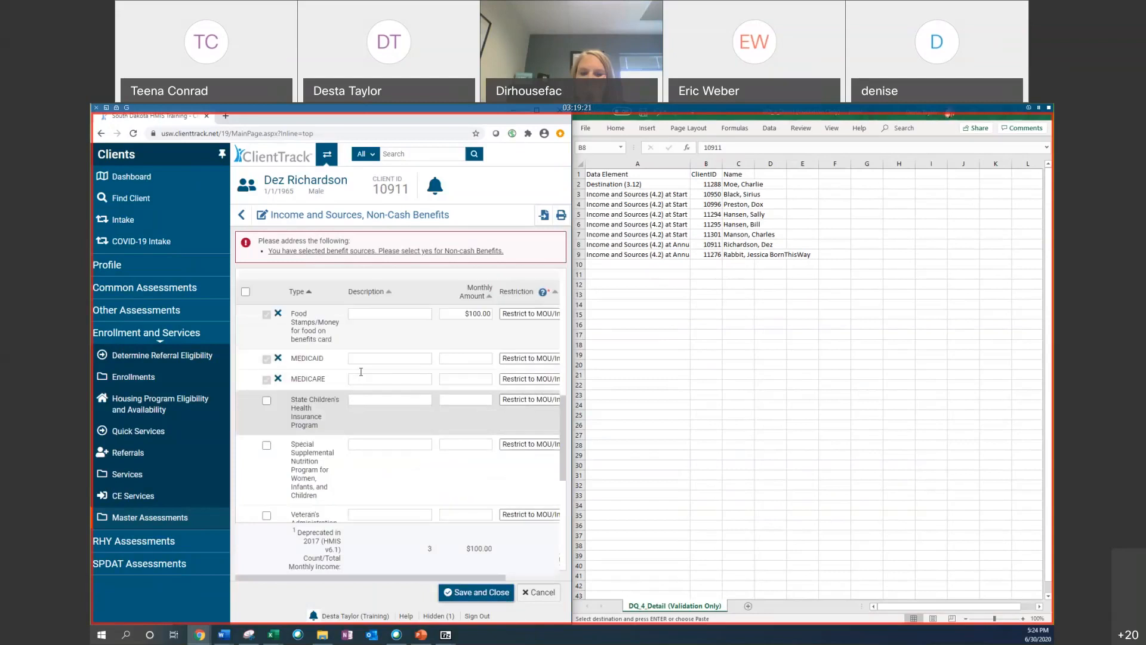
Step: Delete the MEDICAID and MEDICARE non-cash benefit records, leaving only Food Stamps in the benefits list
left_click(279, 359)
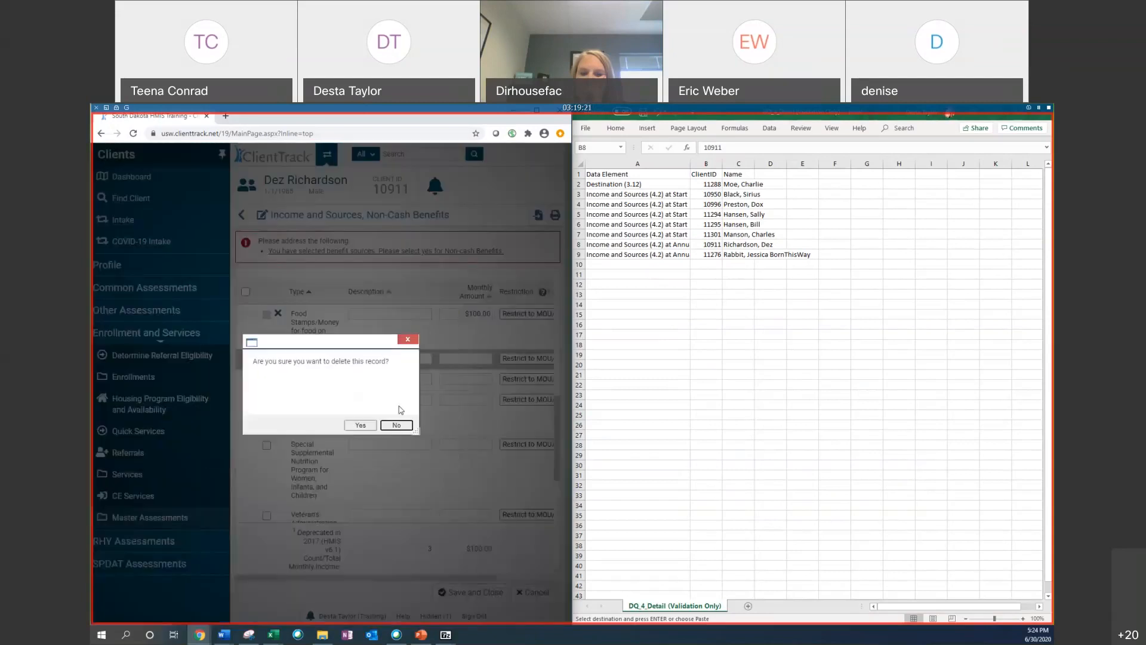
left_click(359, 425)
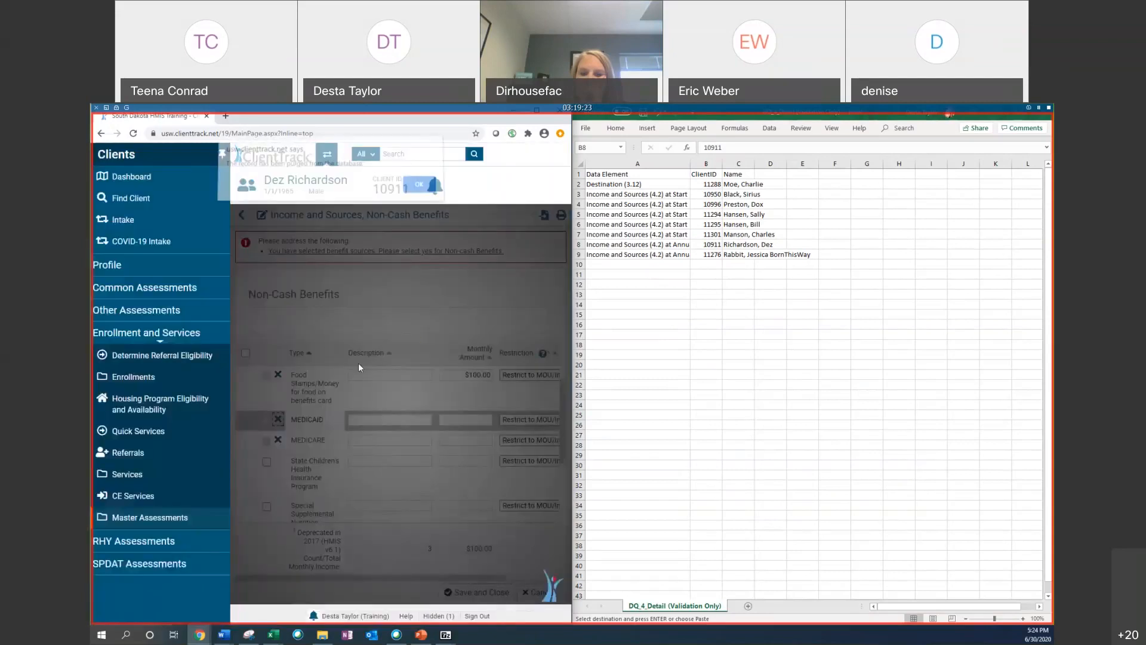
left_click(422, 195)
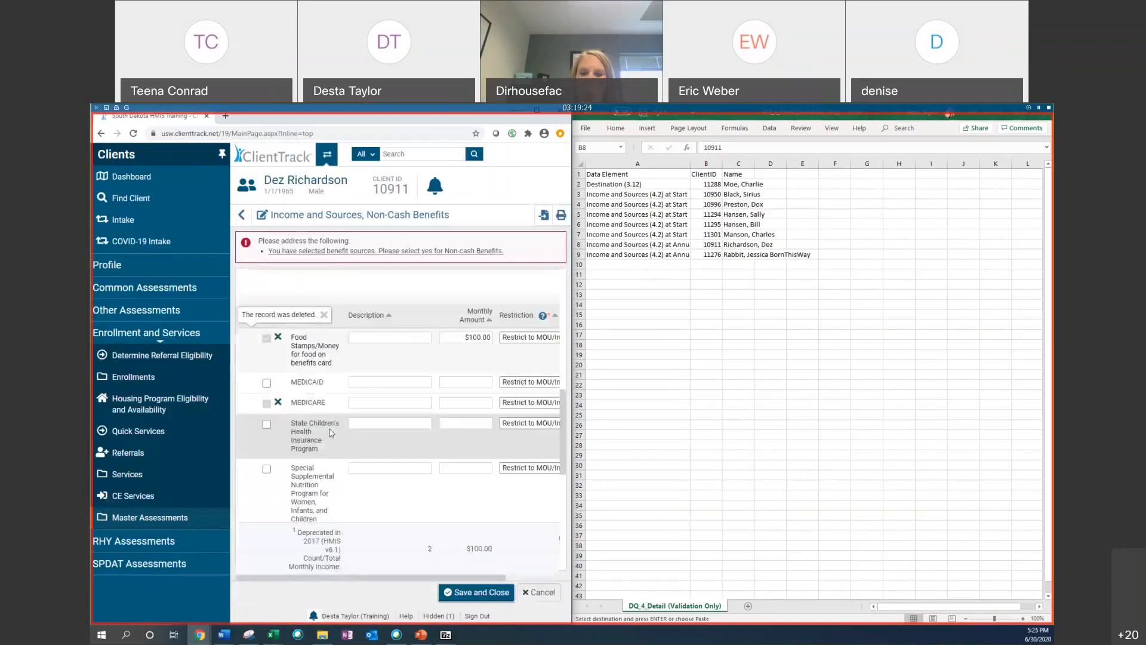
left_click(278, 403)
left_click(367, 426)
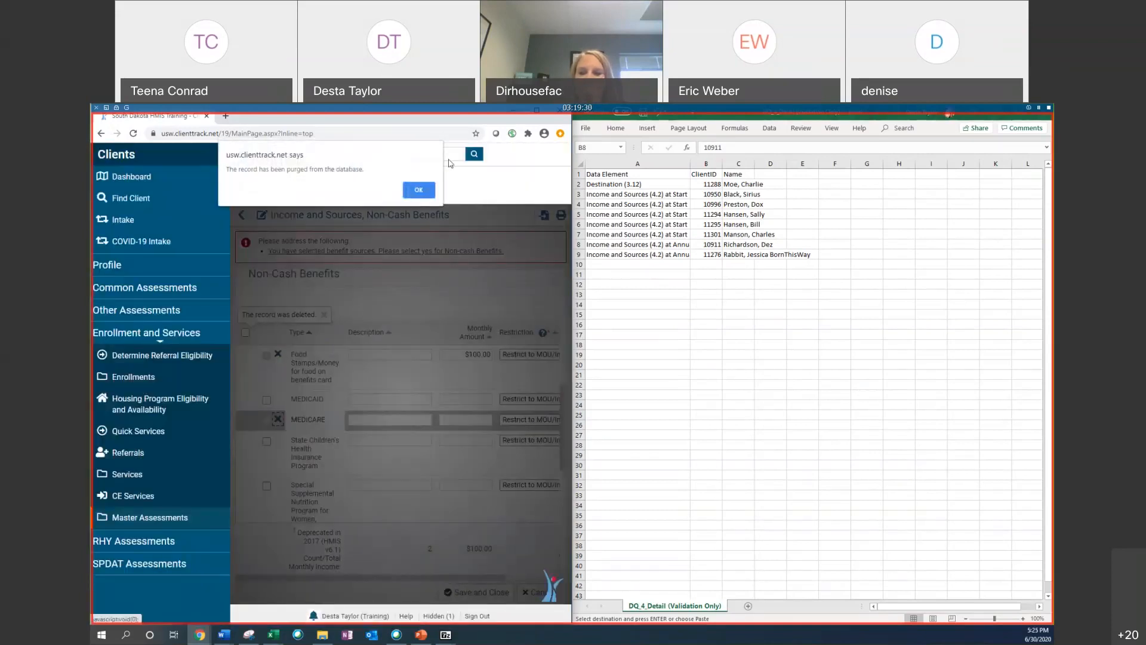
left_click(420, 191)
scroll(508, 356, "down", 5)
scroll(507, 356, "up", 3)
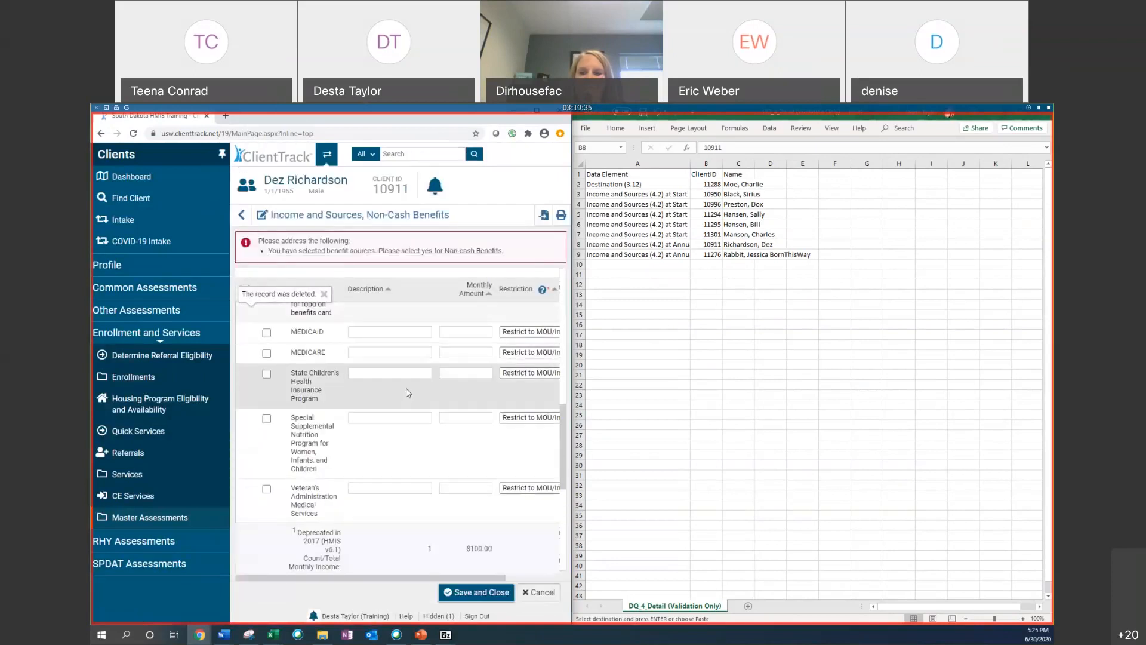
scroll(395, 370, "up", 2)
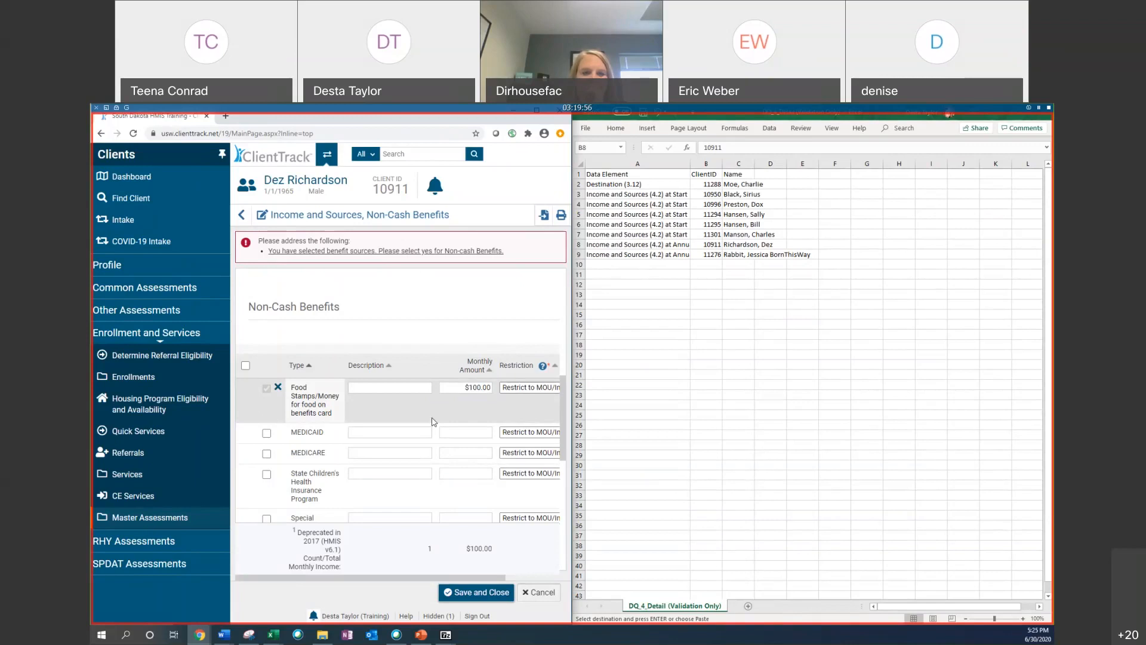
scroll(433, 422, "up", 2)
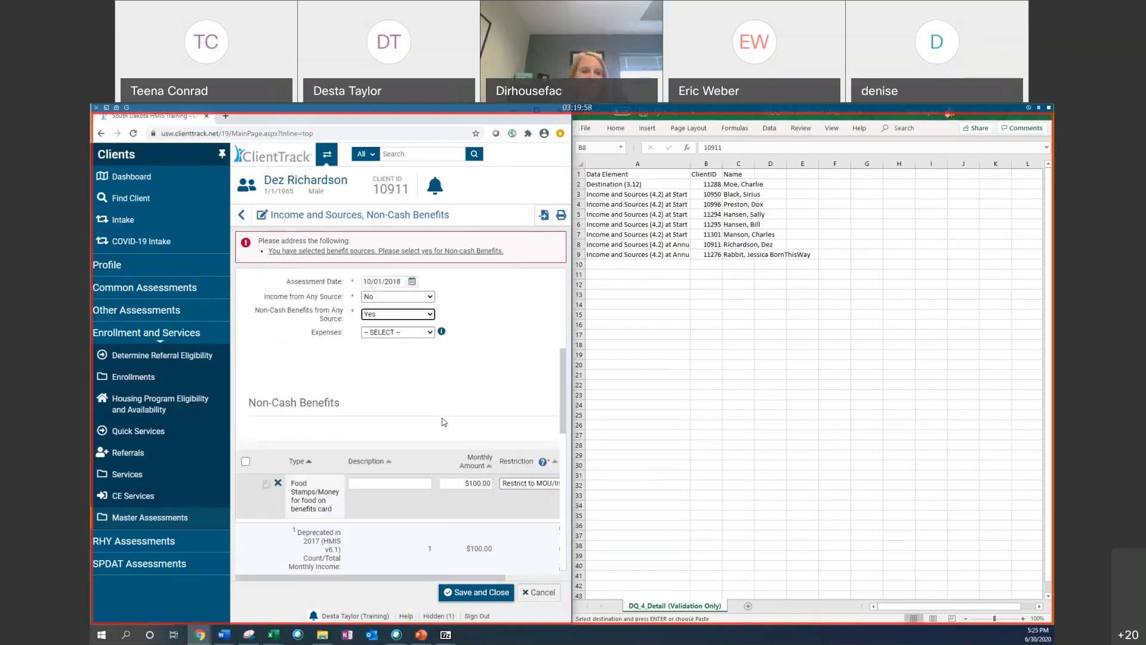
scroll(435, 434, "down", 3)
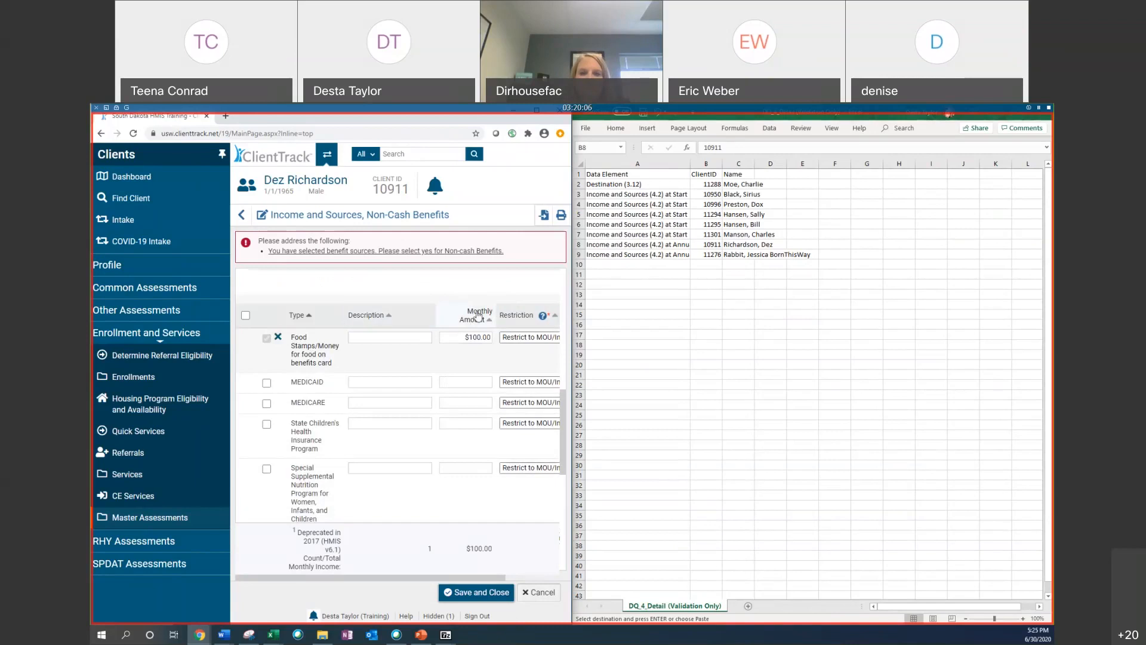
Step: Open the client's Master Assessments and show the actions for the 10/01/2018 assessment
left_click(734, 289)
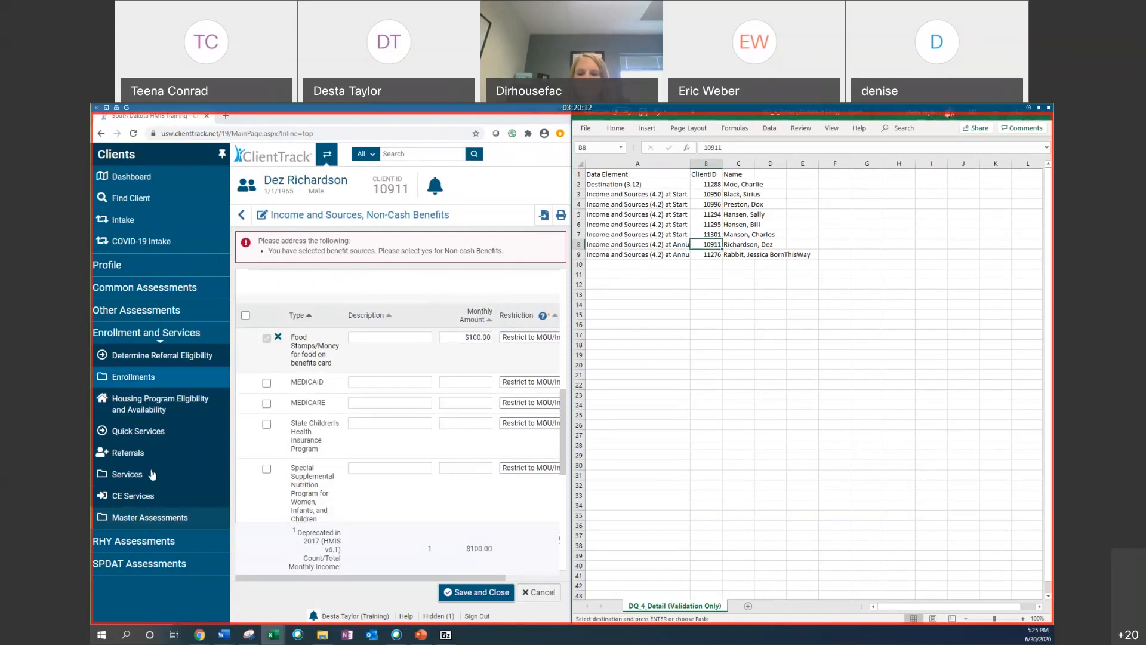
left_click(152, 514)
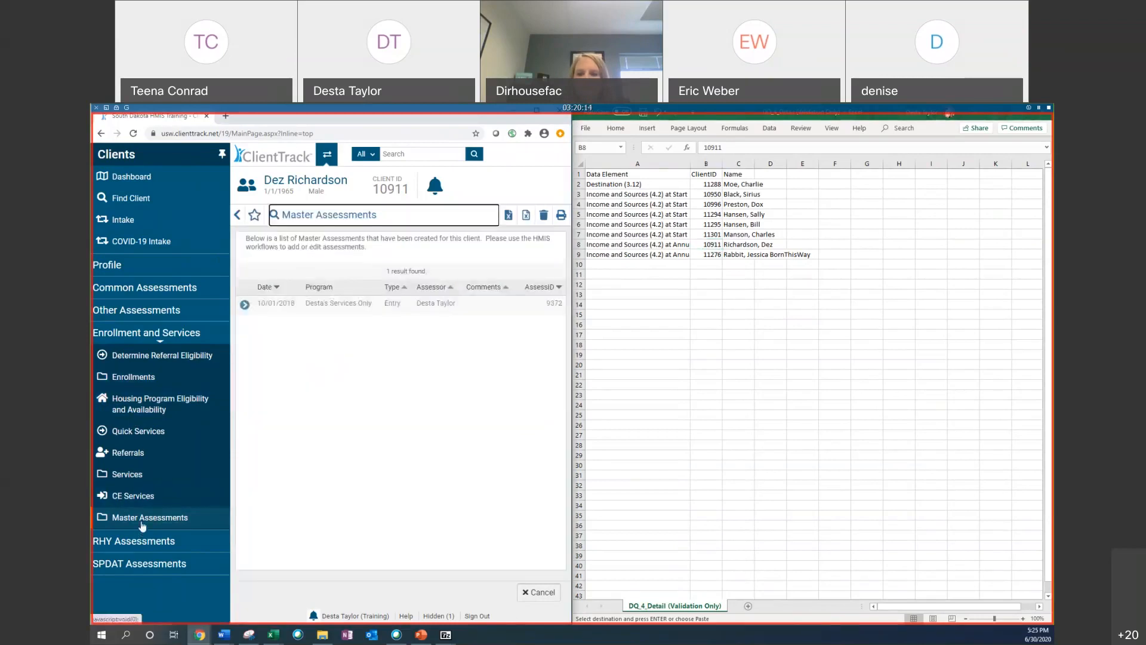
left_click(246, 305)
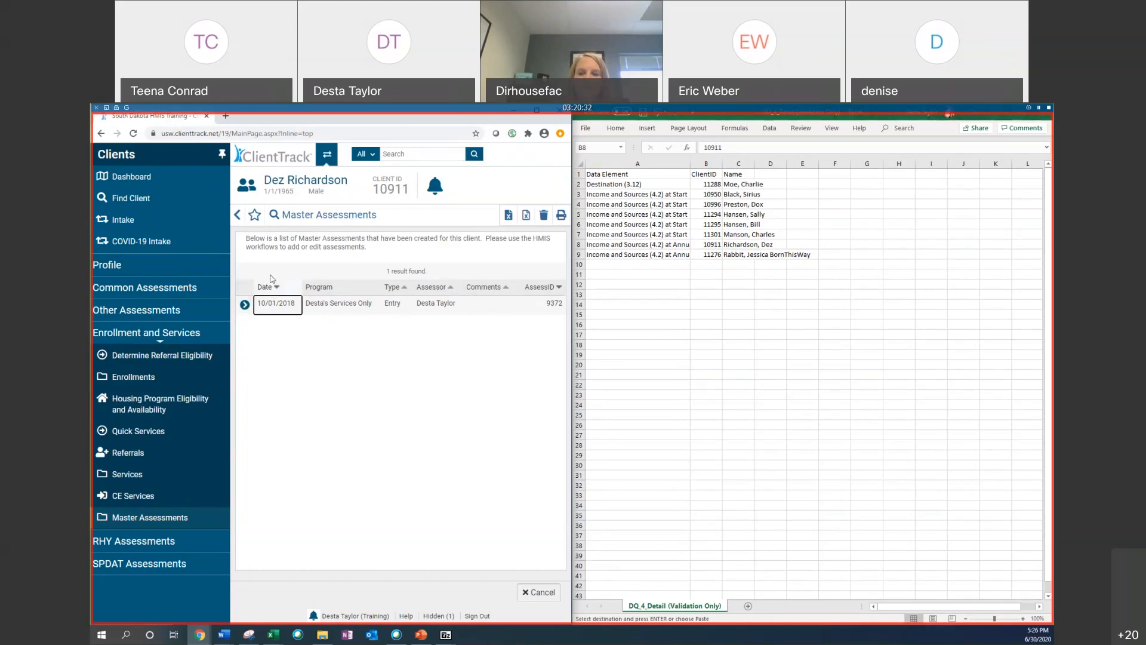
left_click(245, 305)
left_click(803, 235)
left_click(632, 243)
left_click(625, 205)
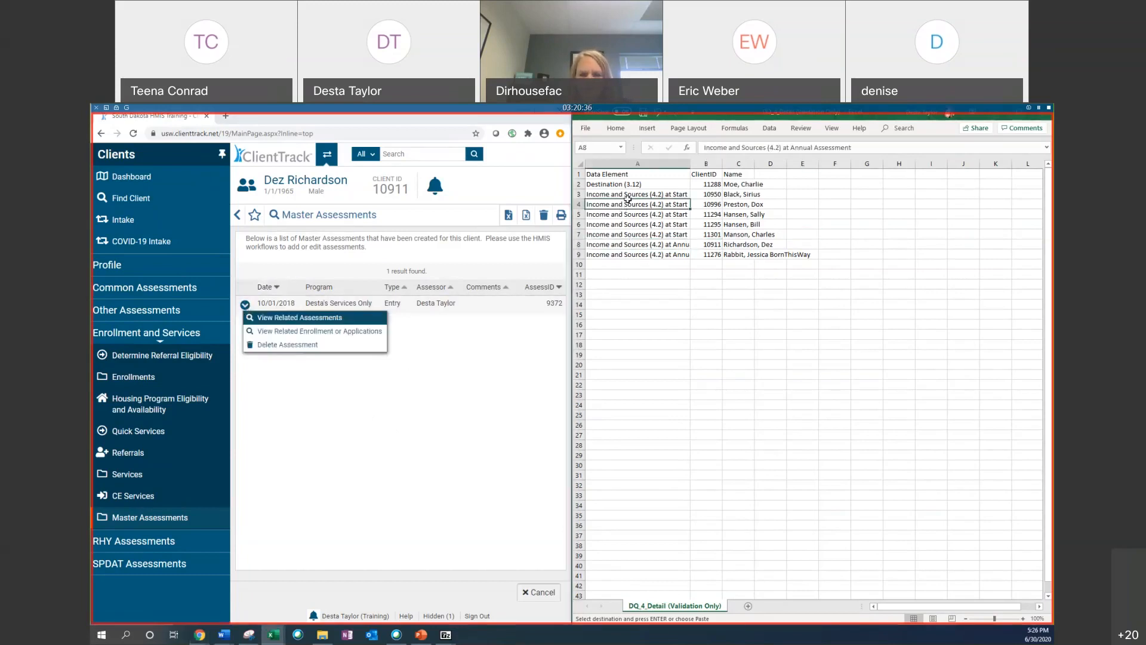
left_click(715, 212)
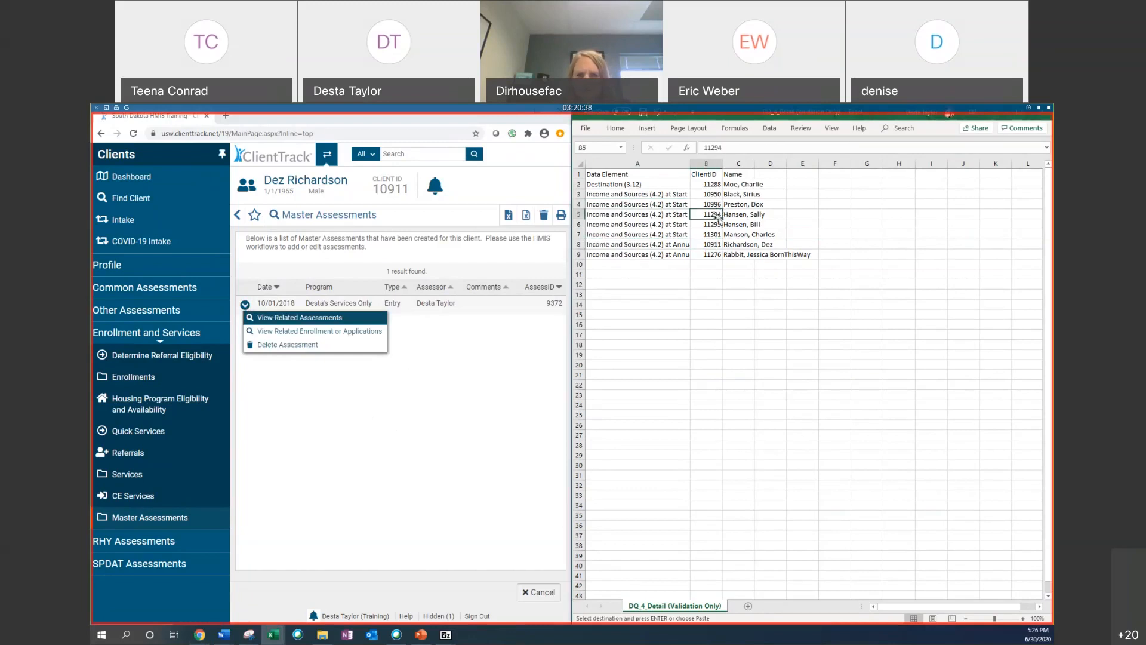
right_click(705, 214)
key("Escape")
left_click(713, 234)
right_click(712, 234)
key("Escape")
right_click(713, 246)
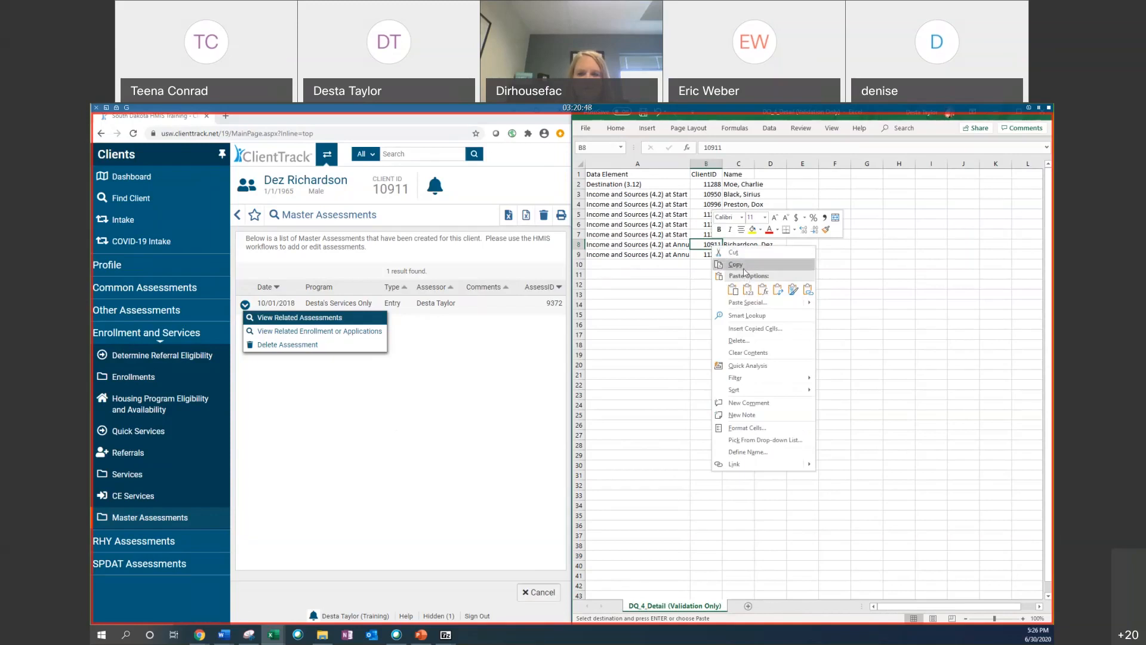
left_click(732, 253)
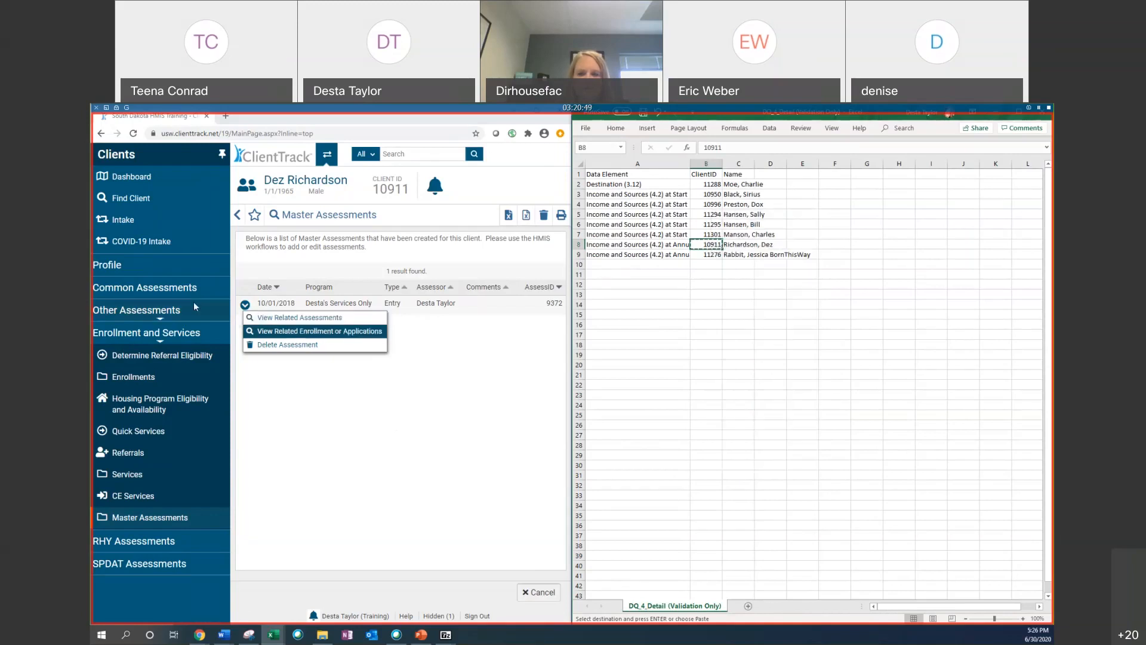
left_click(160, 522)
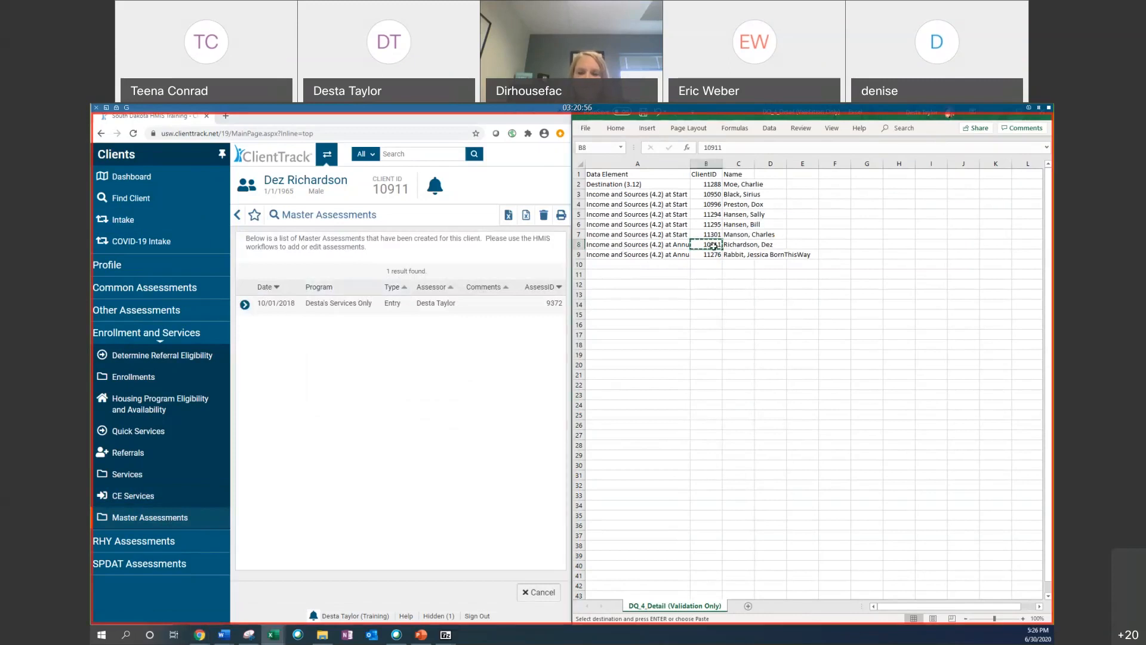
left_click_drag(766, 245, 621, 255)
left_click(388, 394)
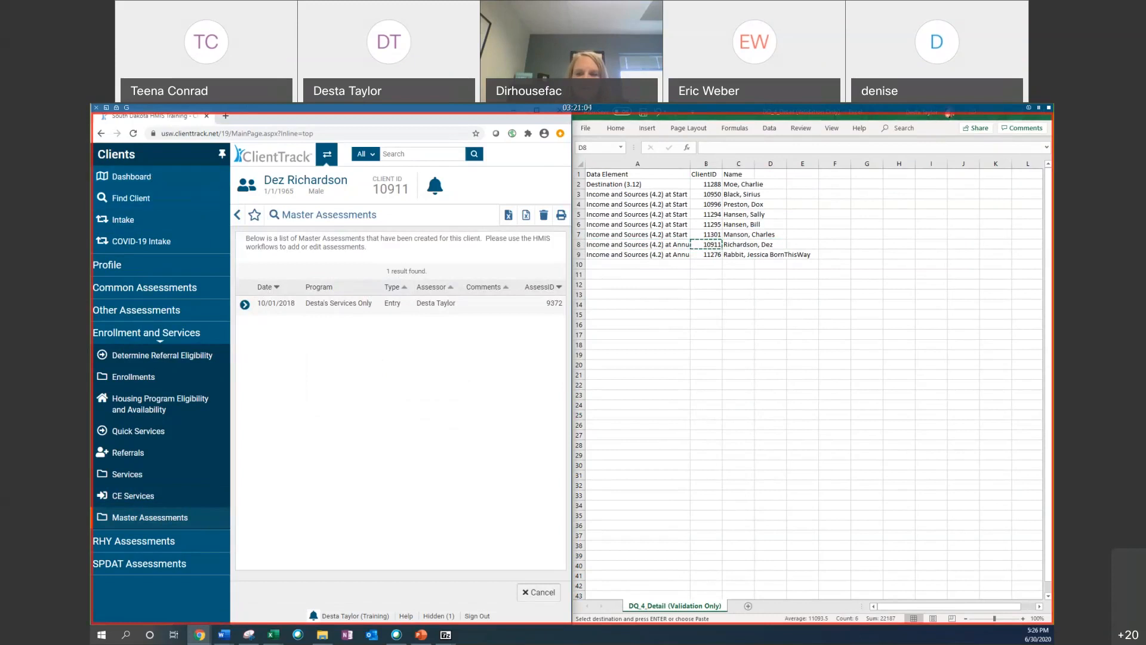
key("alt+Tab")
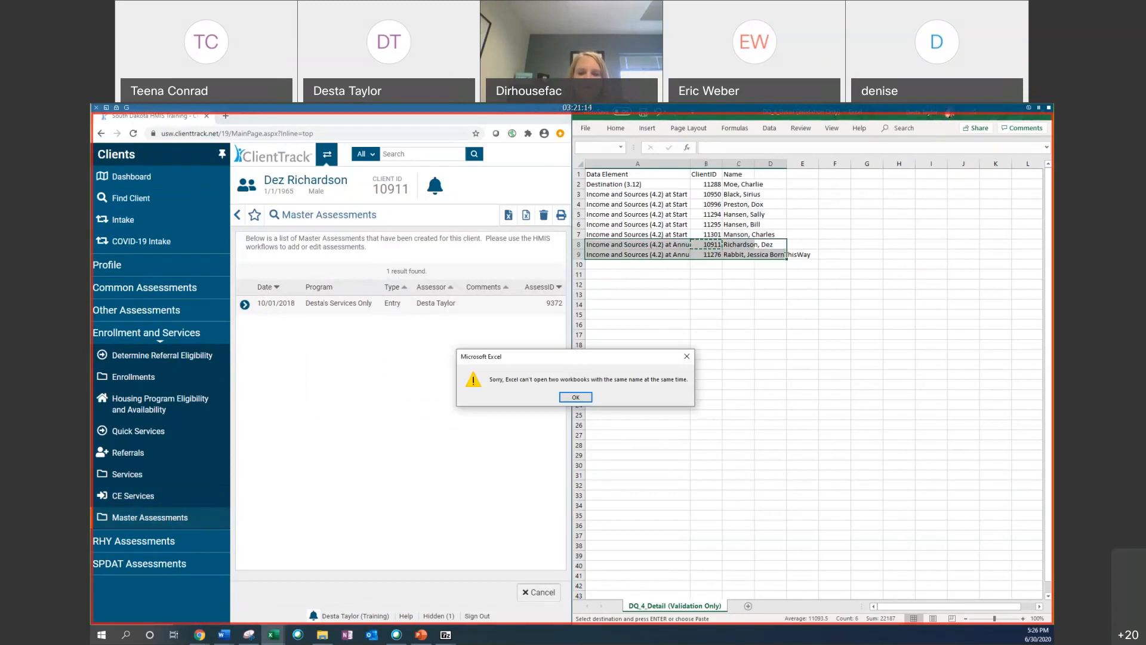
left_click(573, 397)
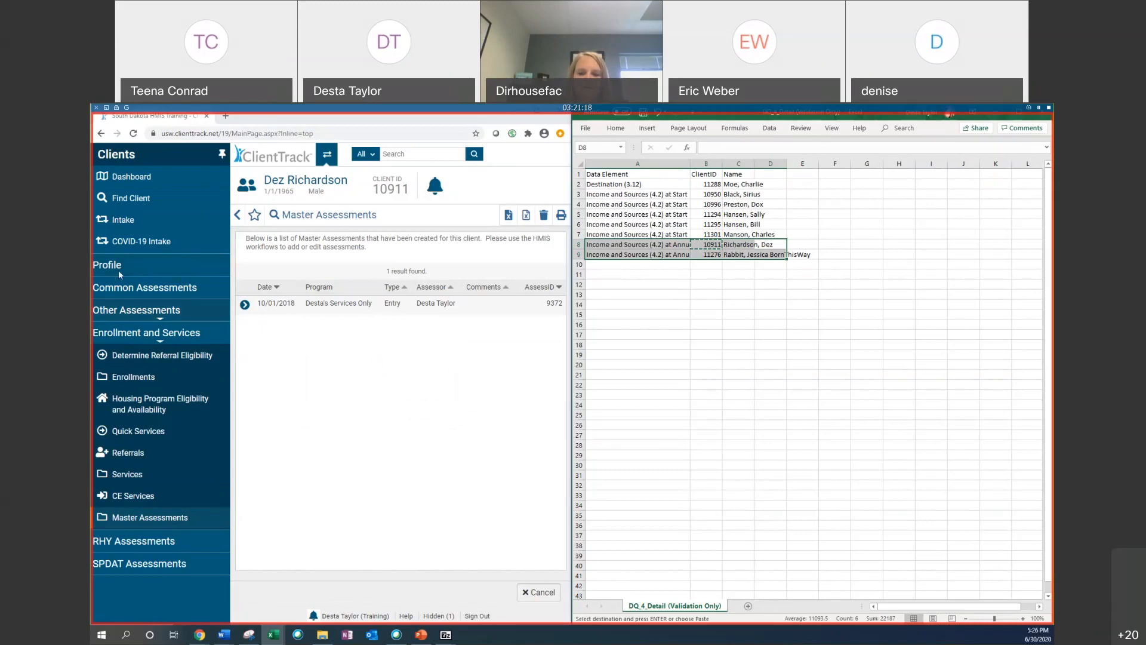
left_click(131, 177)
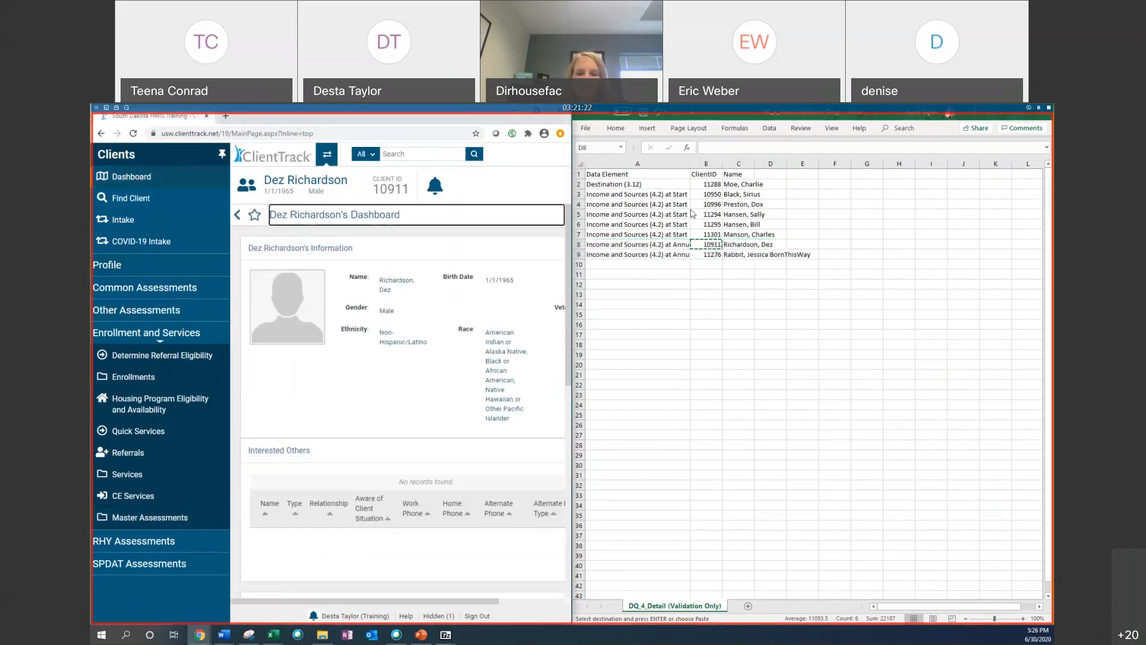
left_click(707, 186)
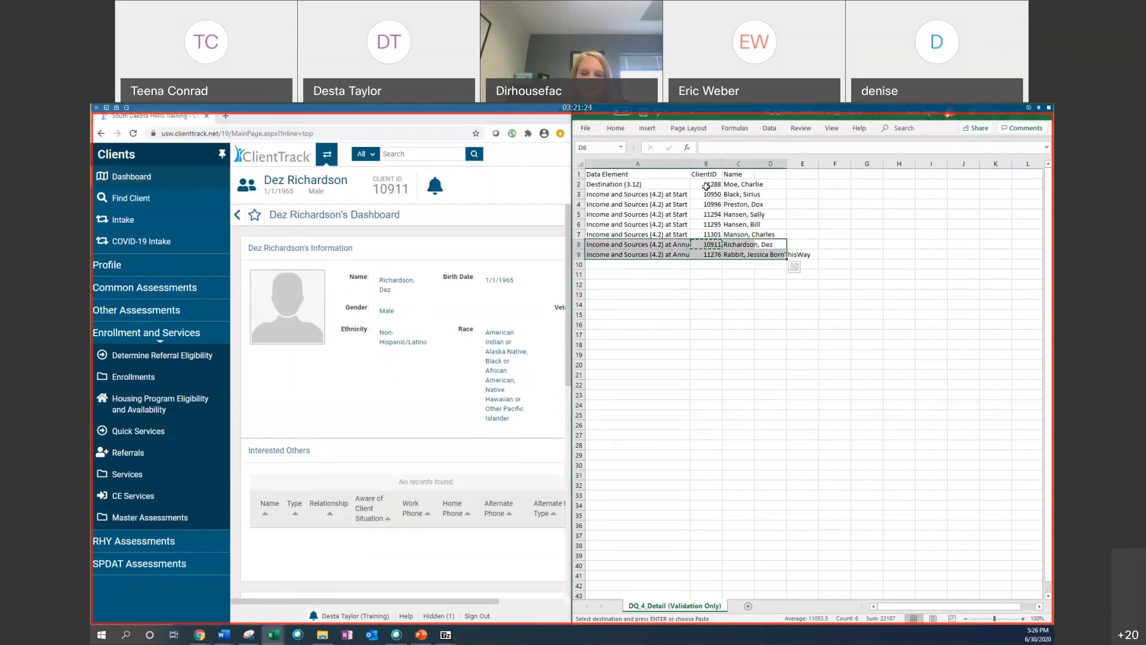
left_click(707, 186)
right_click(715, 185)
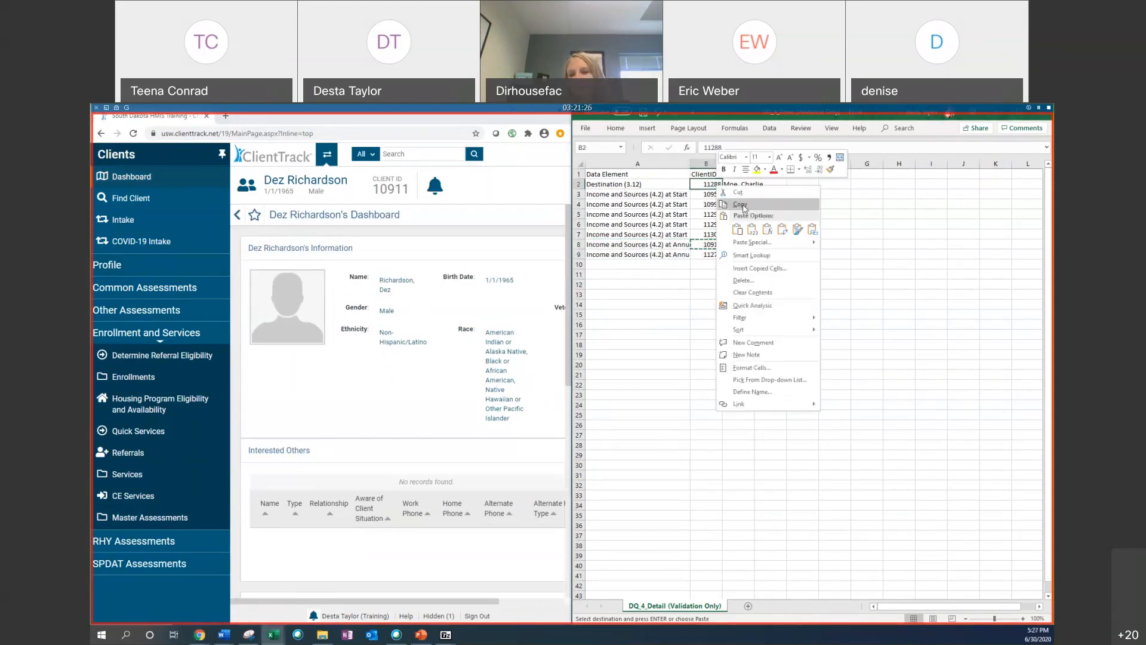
left_click(740, 205)
Step: Open the actions menu for the Desta's Services Only enrollment on the client dashboard
scroll(260, 447, "down", 5)
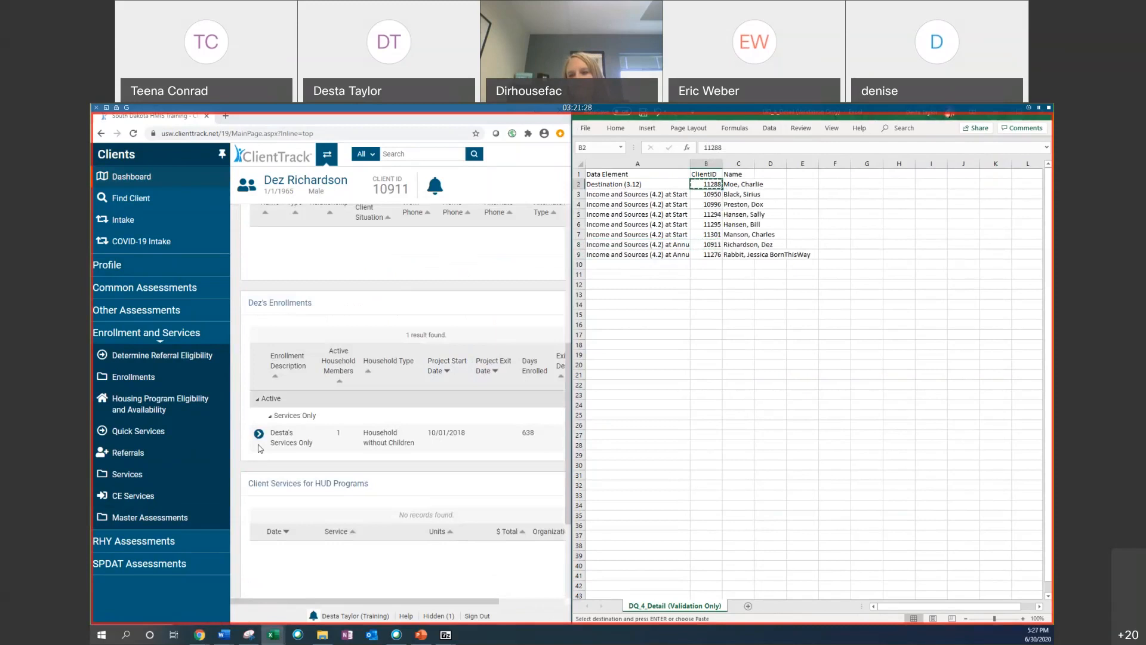
left_click(258, 434)
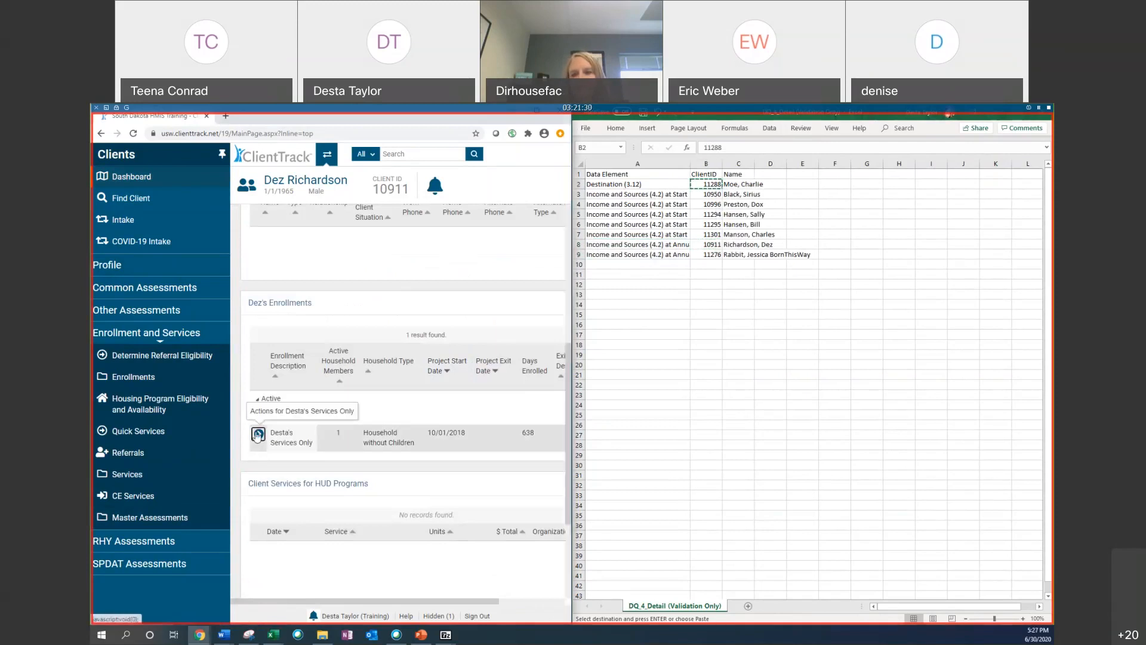
left_click(258, 434)
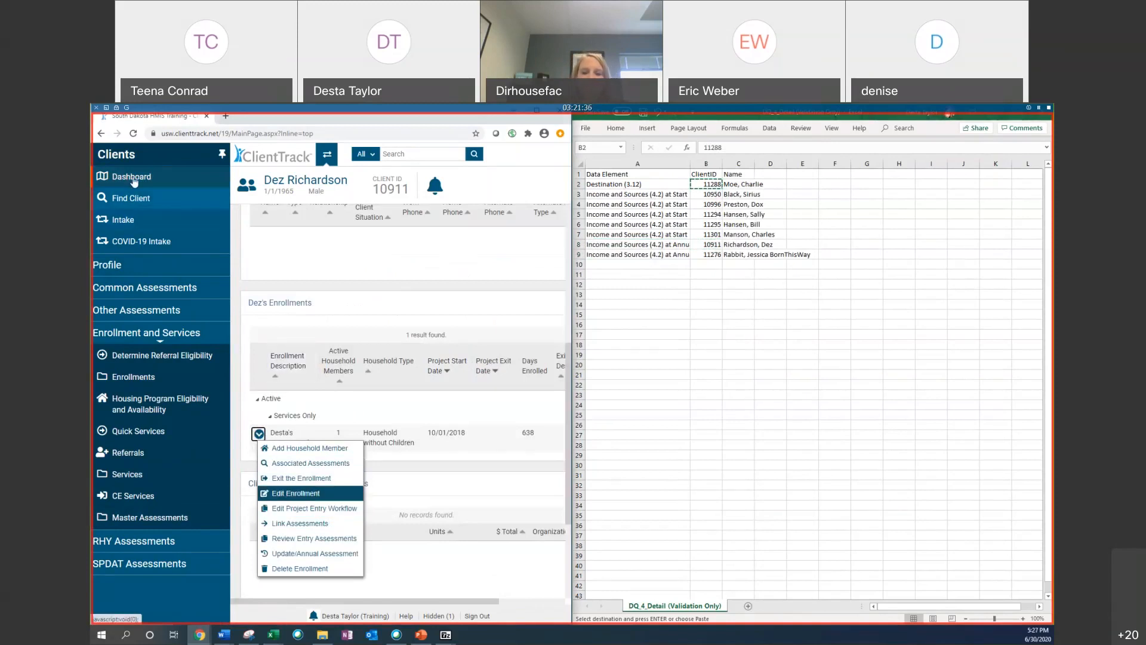
left_click(519, 263)
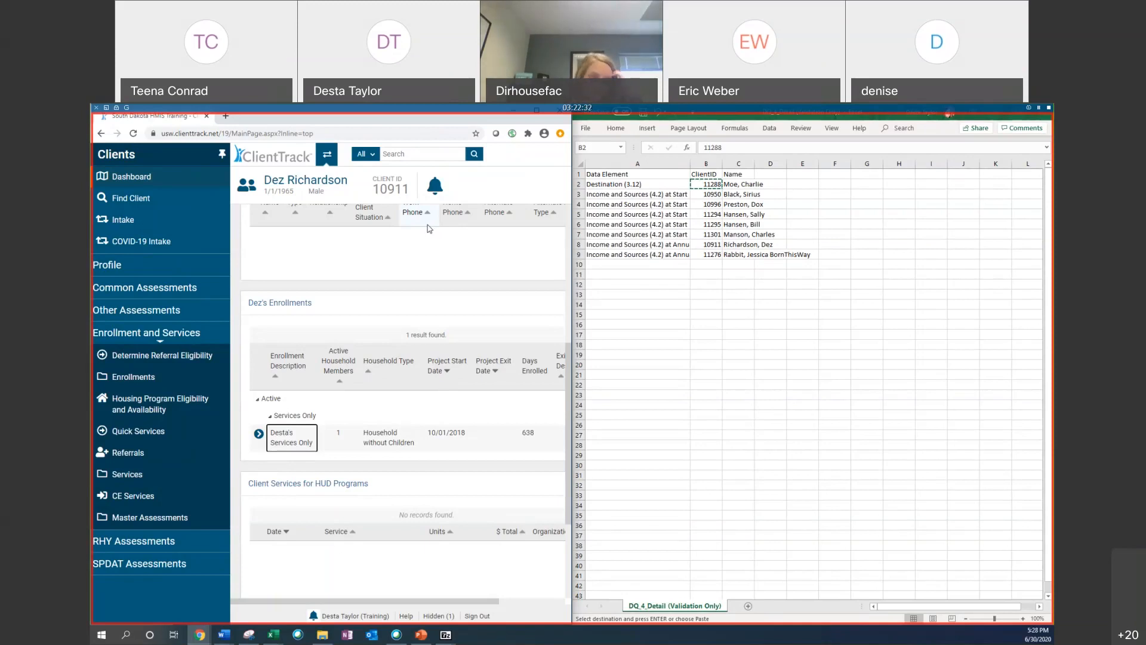
left_click(258, 434)
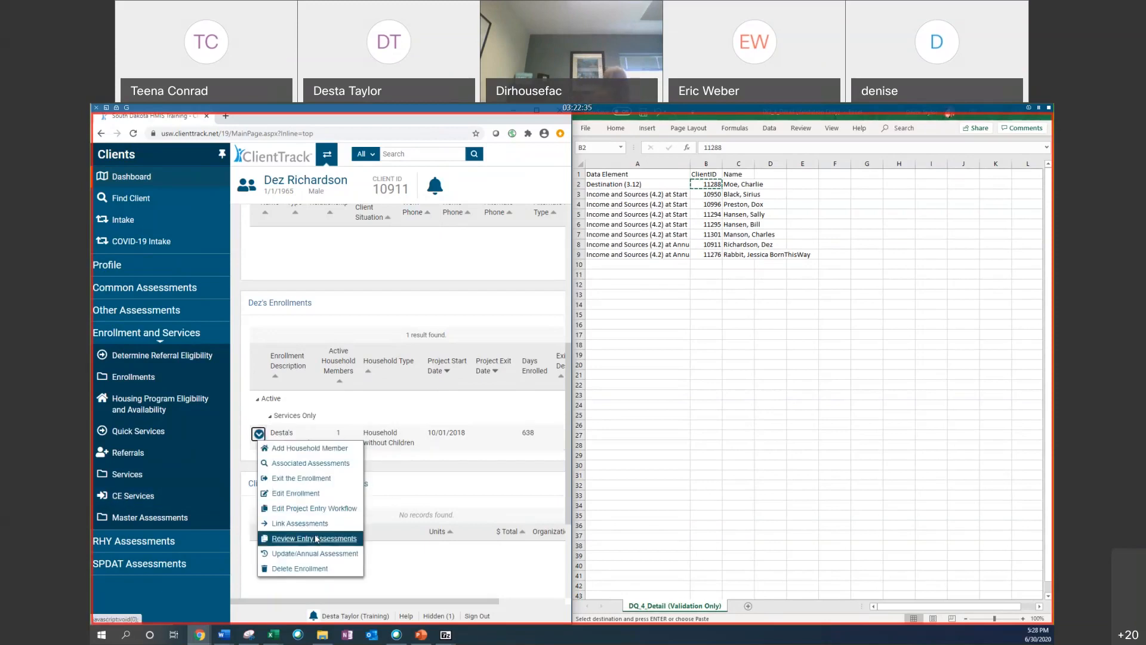
scroll(316, 539, "down", 1)
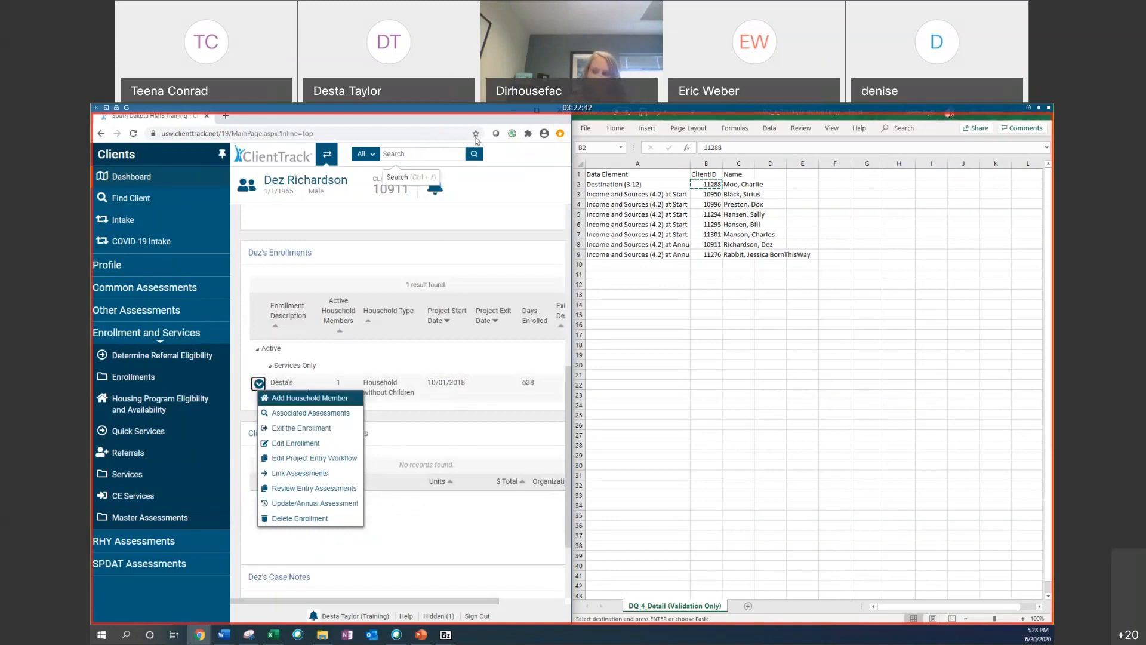
Step: Maximize the browser and switch from the Clients workspace to the Reports workspace with the HUD Data Quality Report
left_click(326, 154)
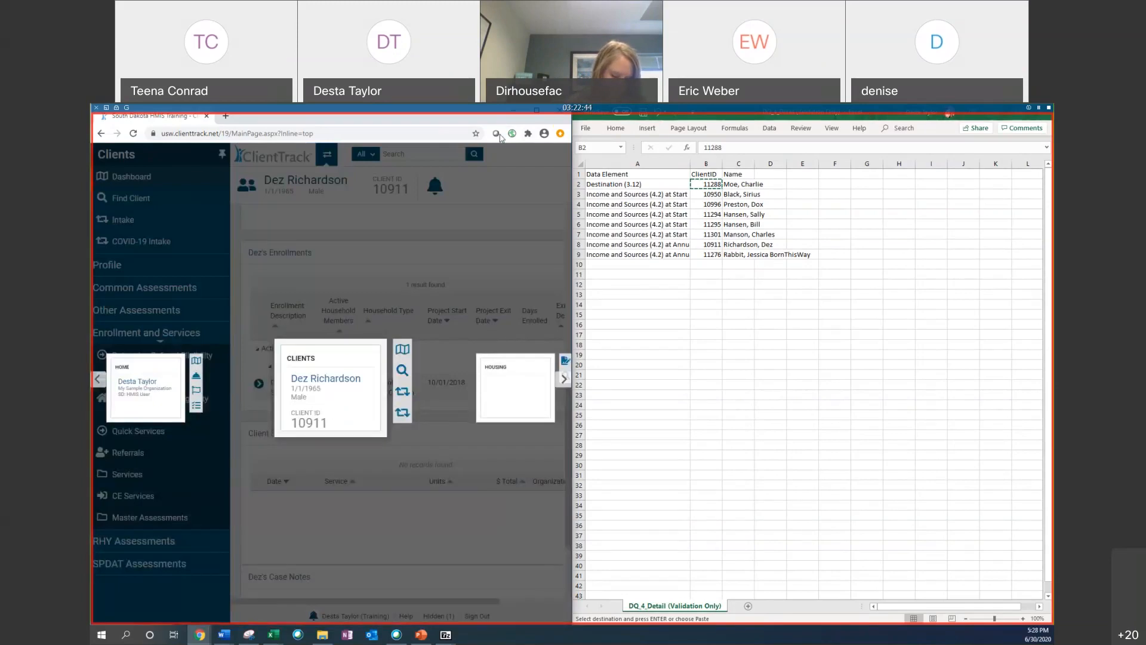
left_click_drag(514, 119, 511, 132)
left_click(530, 124)
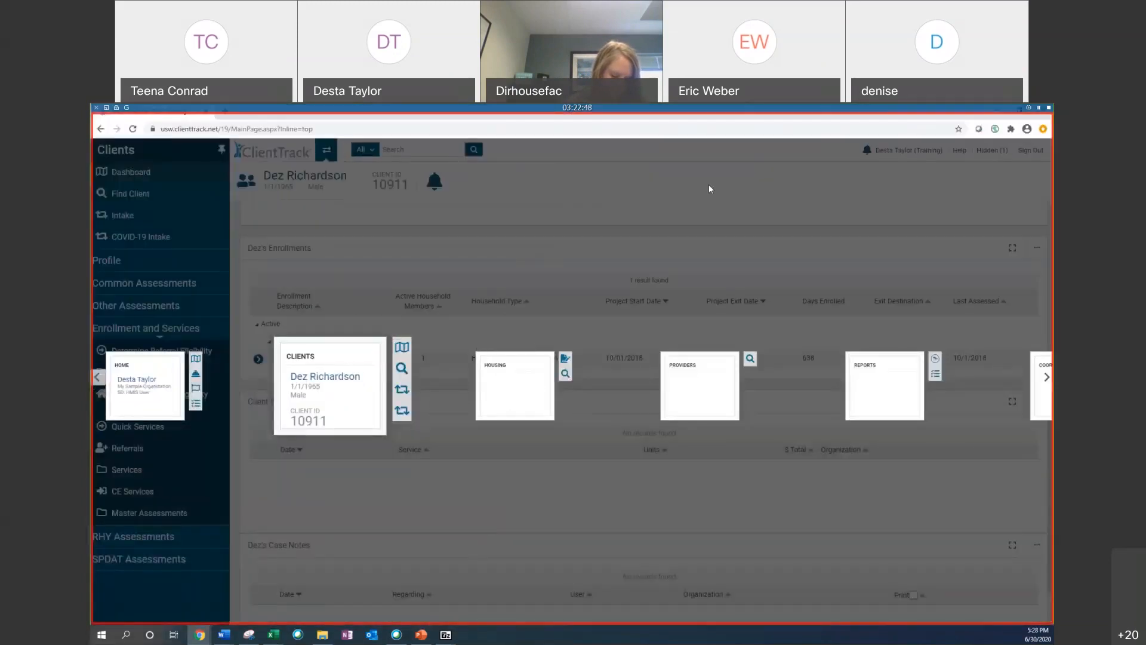
left_click(327, 152)
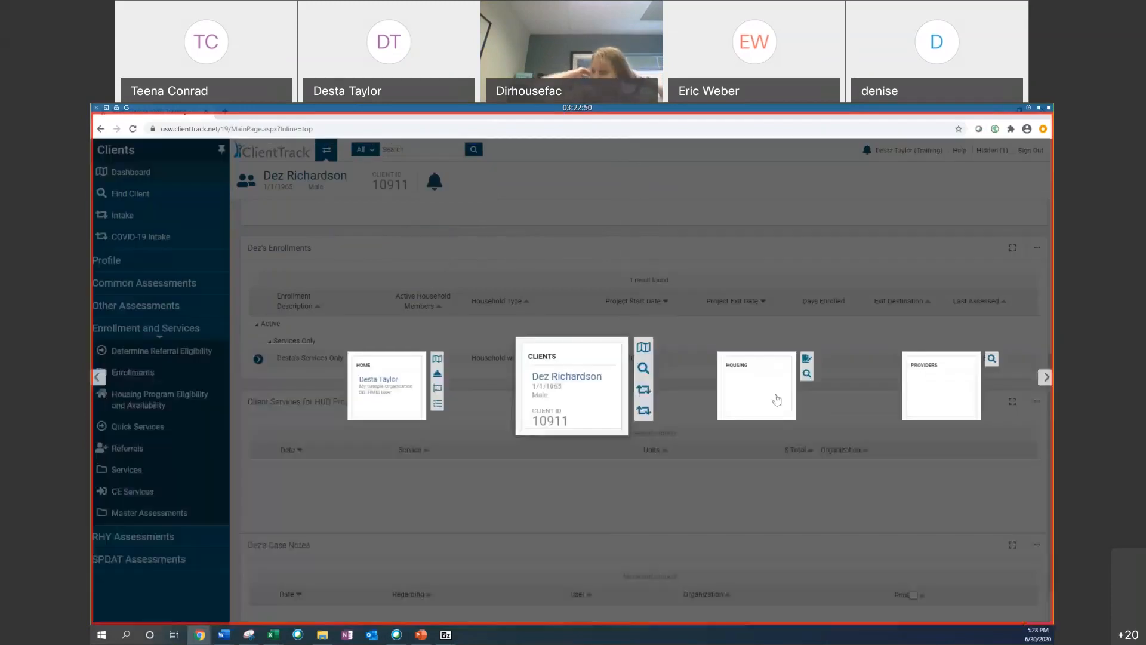
left_click(1045, 377)
left_click(1045, 377)
left_click(761, 382)
left_click(992, 150)
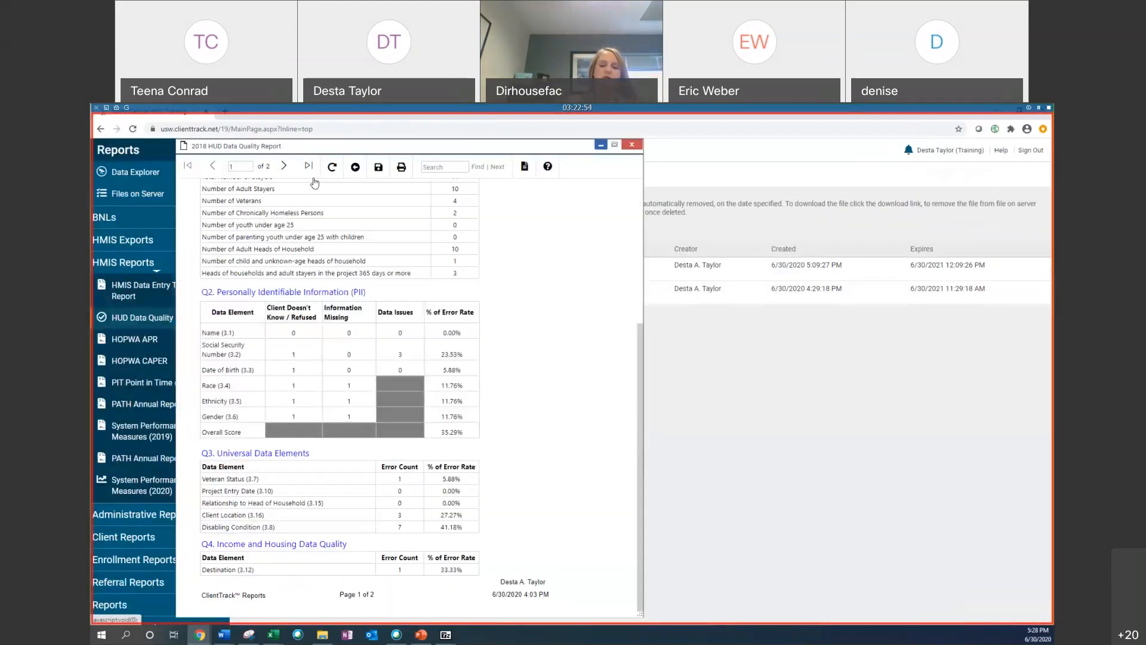
Step: Rerun the 2018 HUD Data Quality Report and review its personally identifiable information and universal data element error rates
left_click(329, 169)
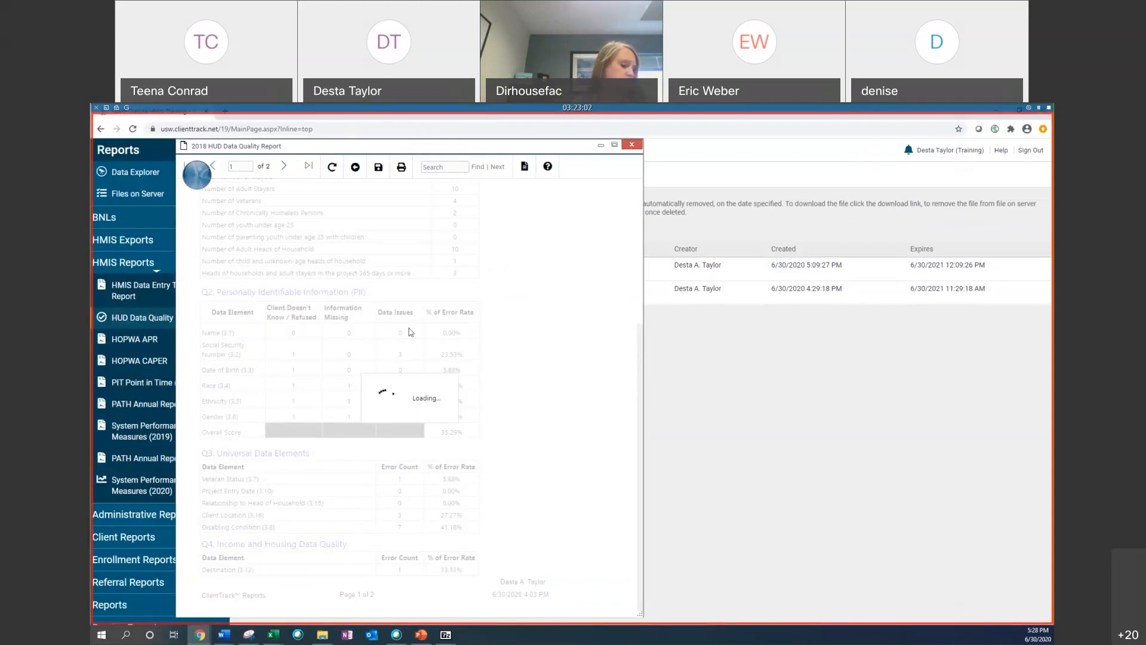
mouse_move(270, 640)
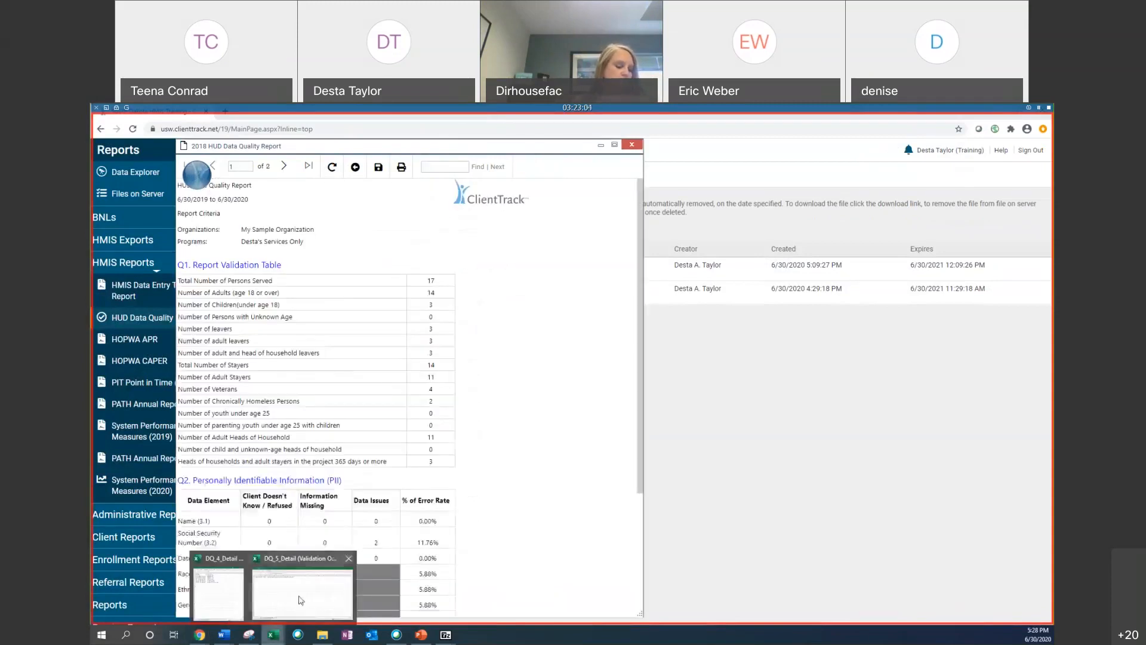
left_click(232, 583)
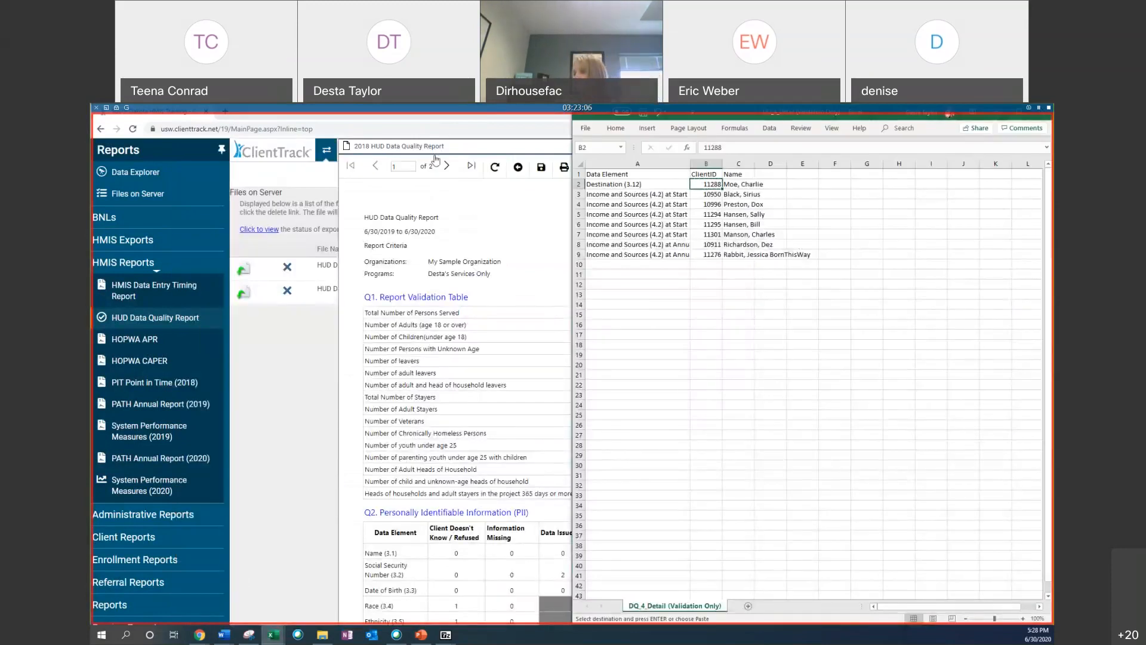
left_click(439, 128)
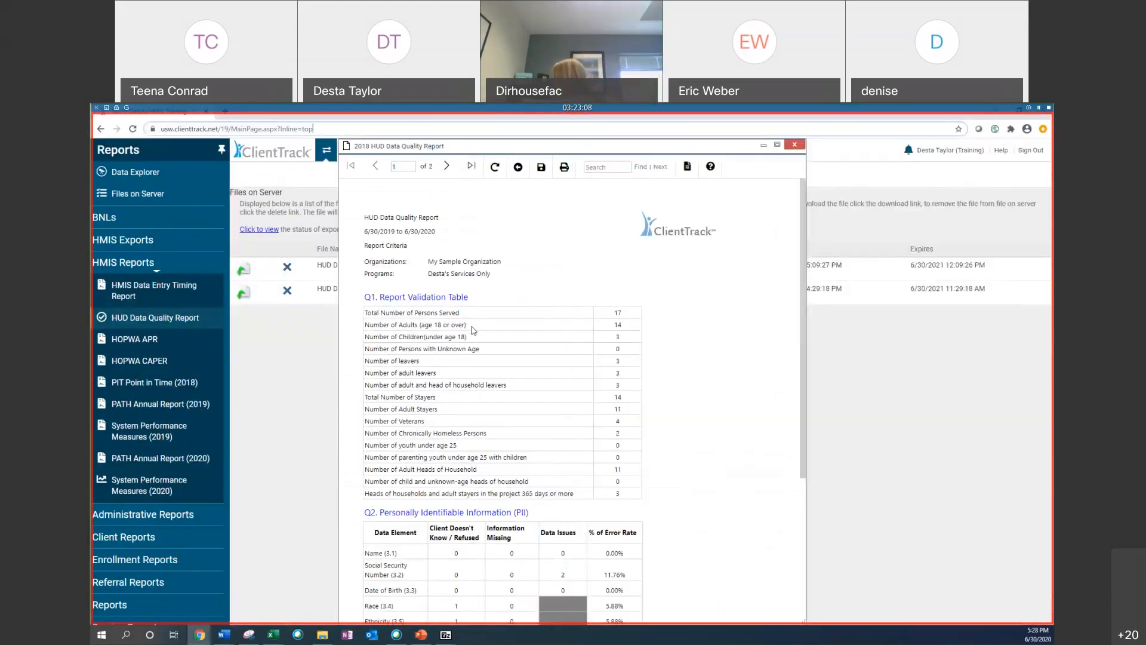
scroll(668, 522, "down", 1)
scroll(670, 522, "down", 2)
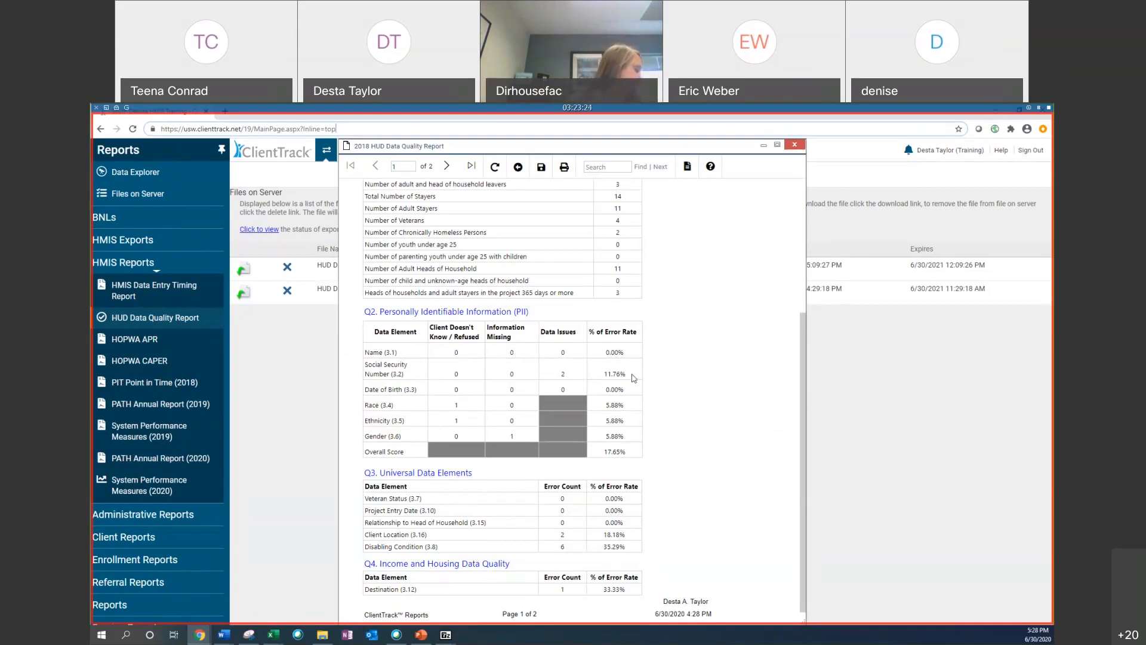
scroll(509, 435, "down", 1)
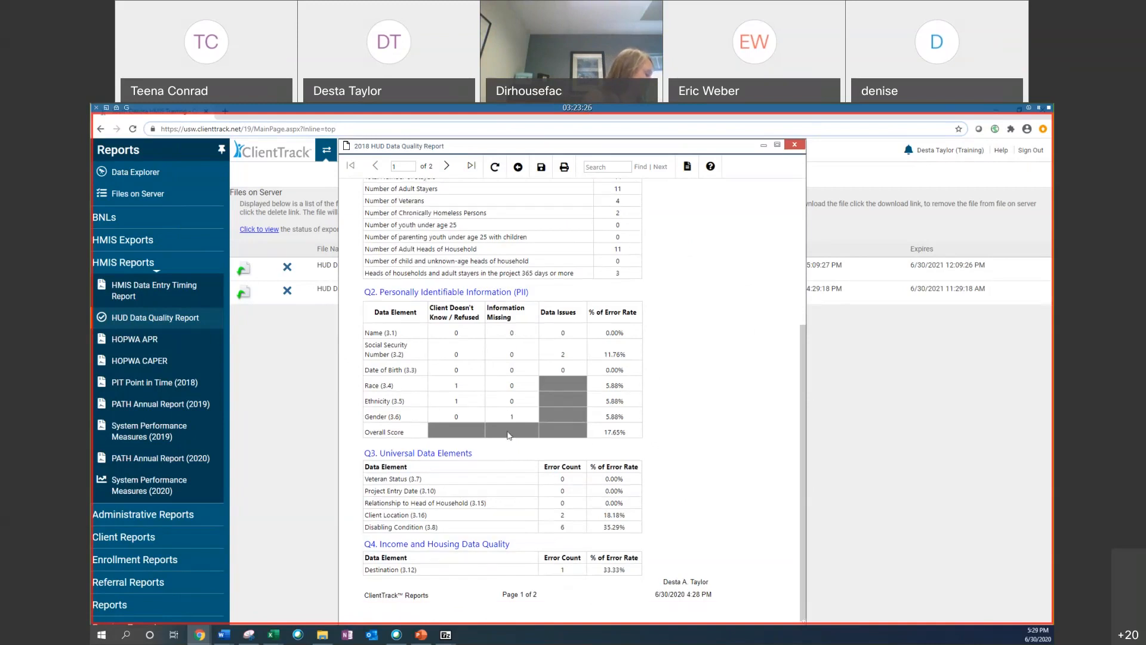
scroll(509, 435, "up", 5)
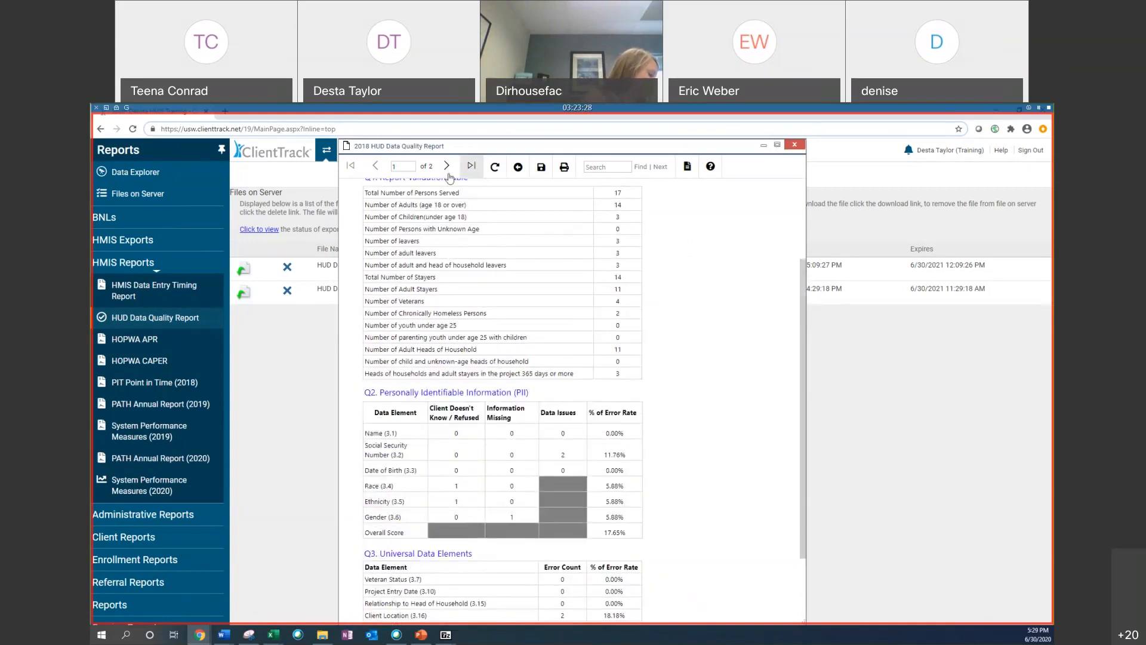
Step: Close the HUD Data Quality Report window without exporting, then close the browser
left_click(541, 167)
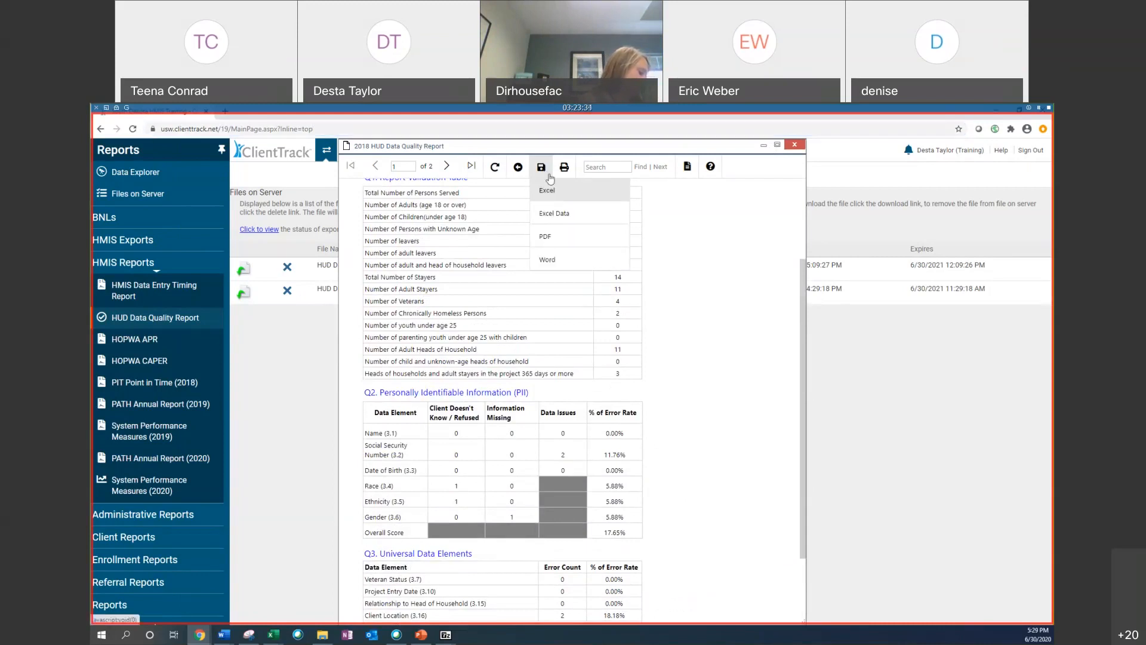
left_click(763, 146)
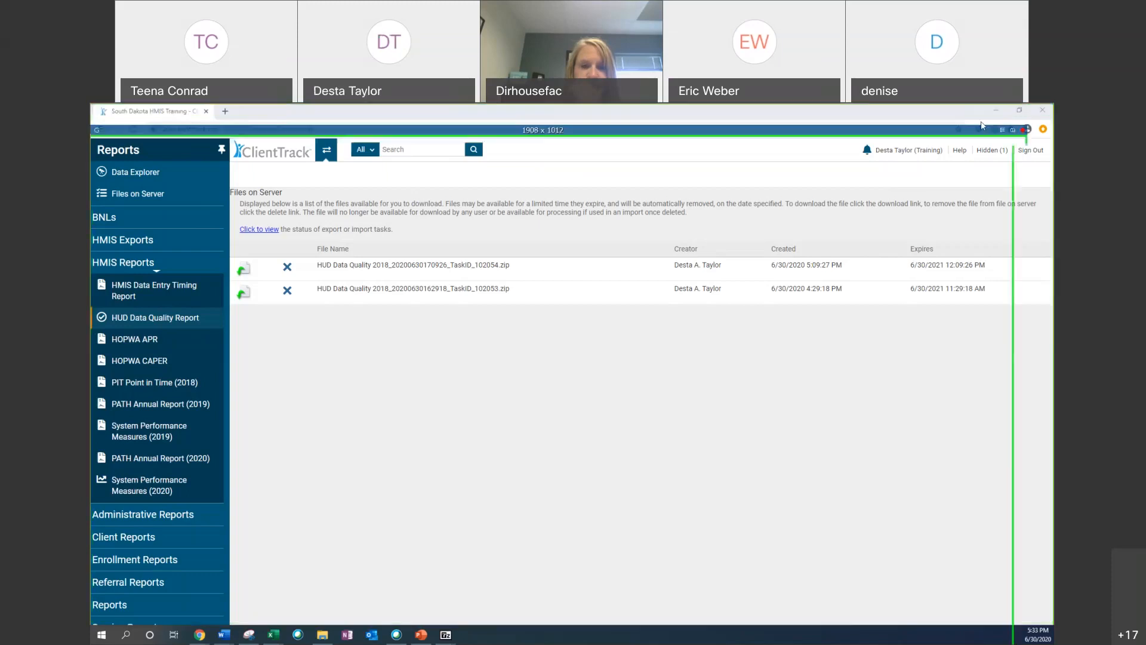
left_click(1049, 114)
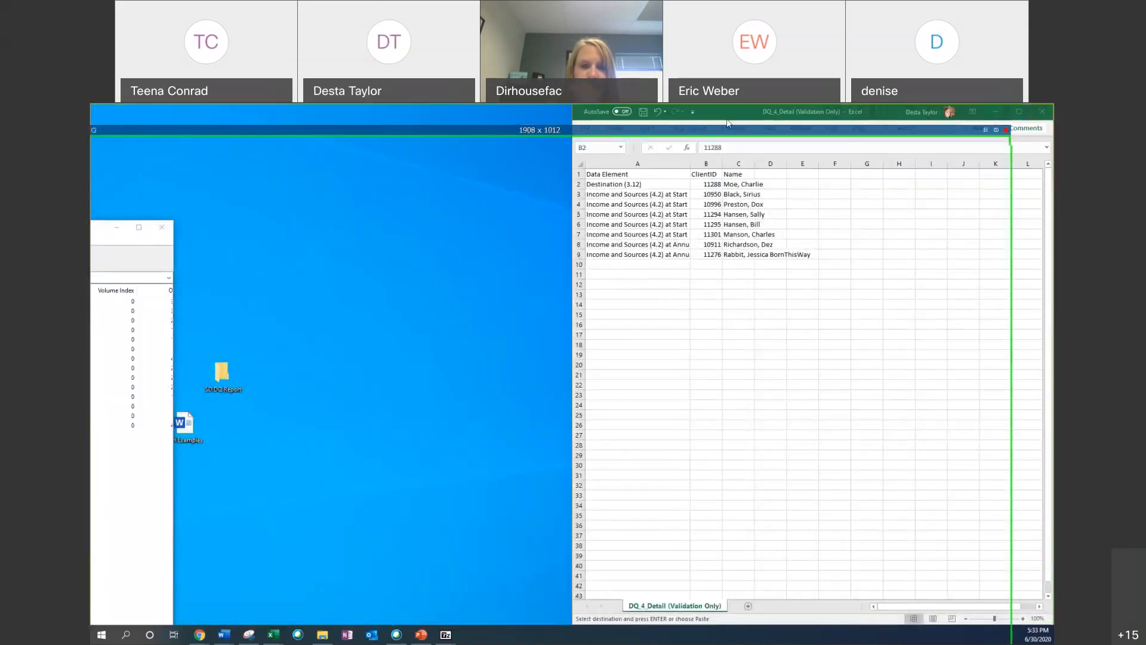